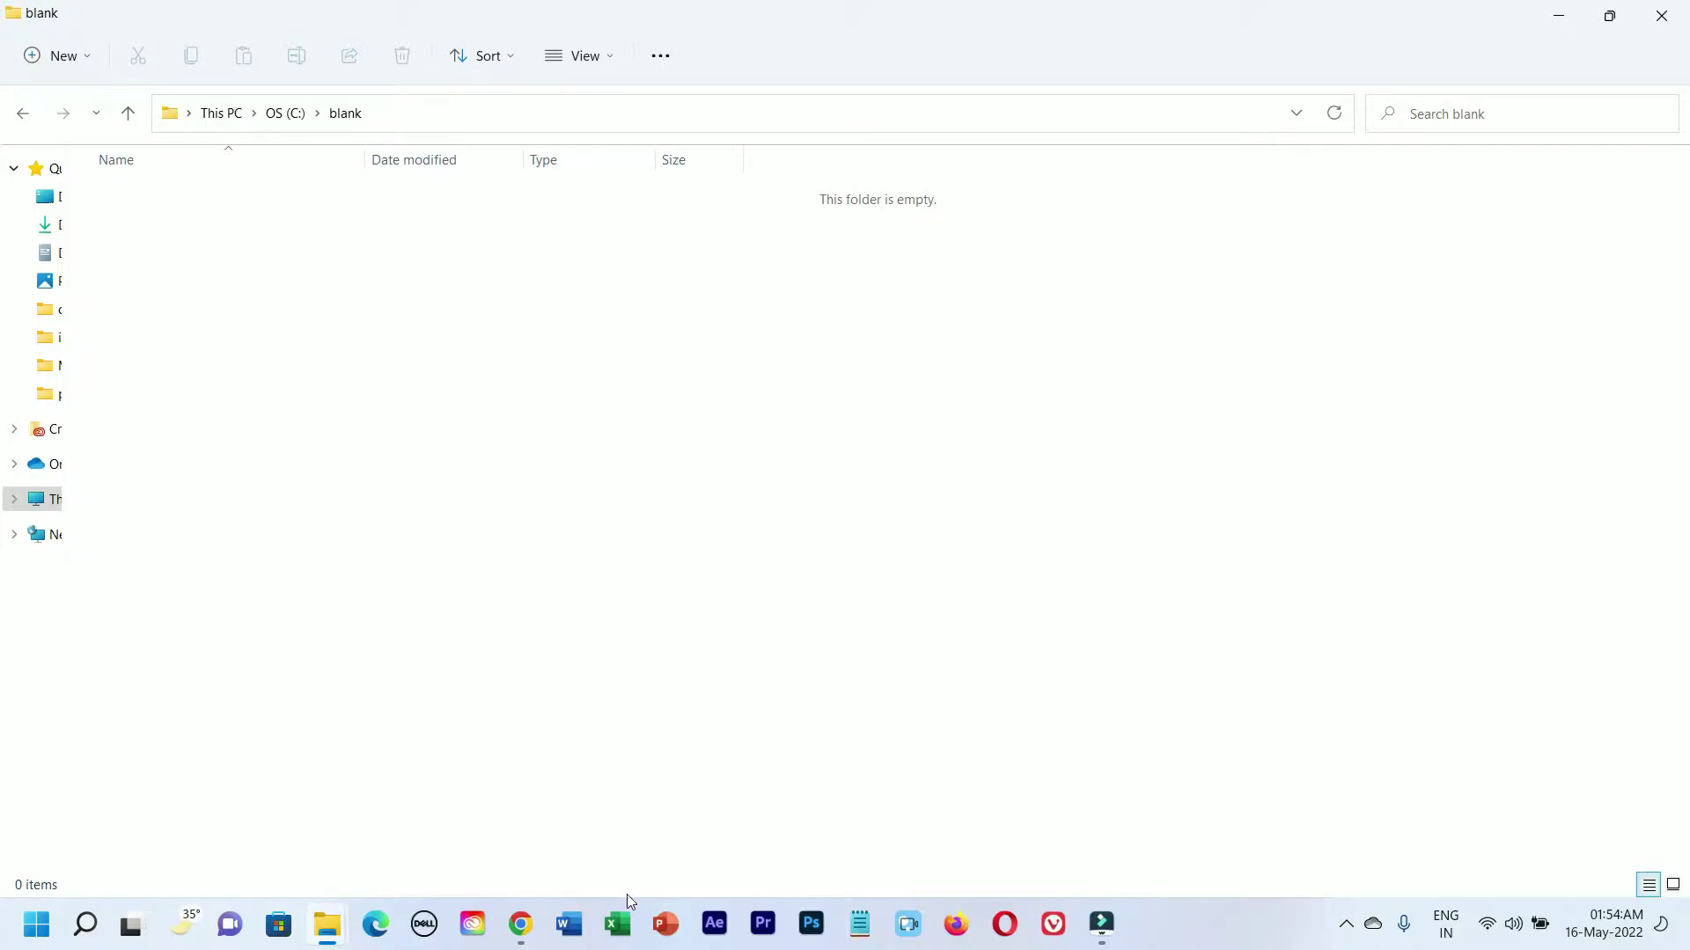
# Launch Microsoft Excel from the taskbar icon
pyautogui.click(619, 938)
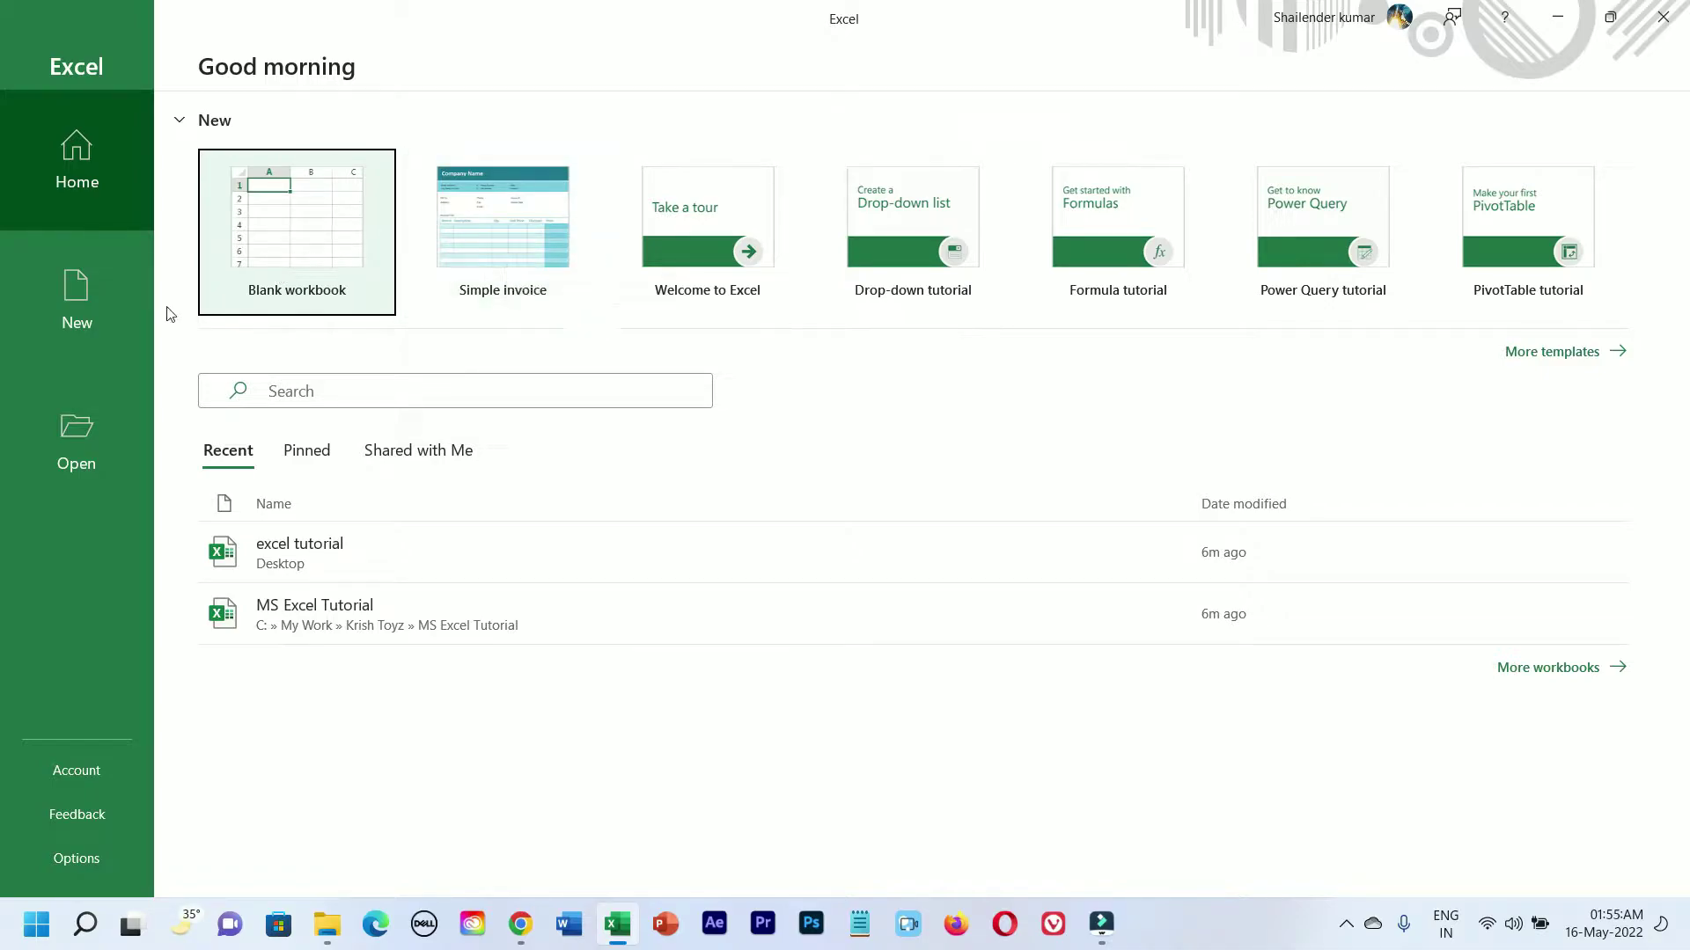
# Open the New page and scroll through the template gallery
pyautogui.click(86, 304)
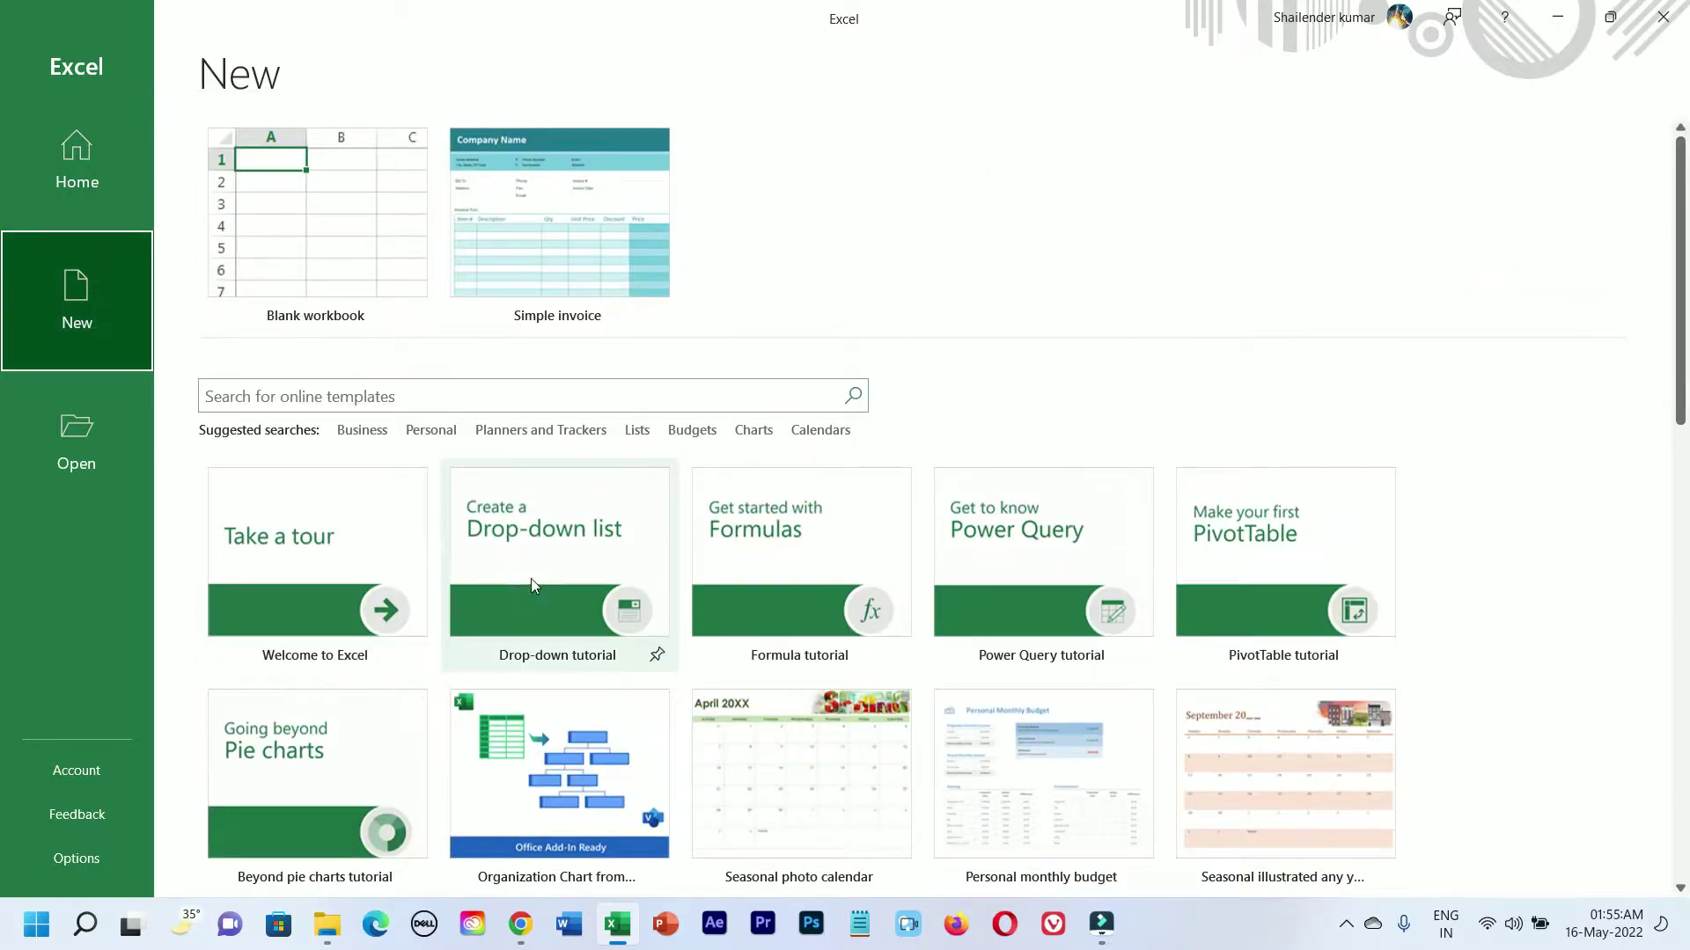
pyautogui.scroll(-2, 530, 578)
pyautogui.scroll(-3, 541, 567)
pyautogui.scroll(-2, 554, 555)
pyautogui.scroll(-3, 556, 552)
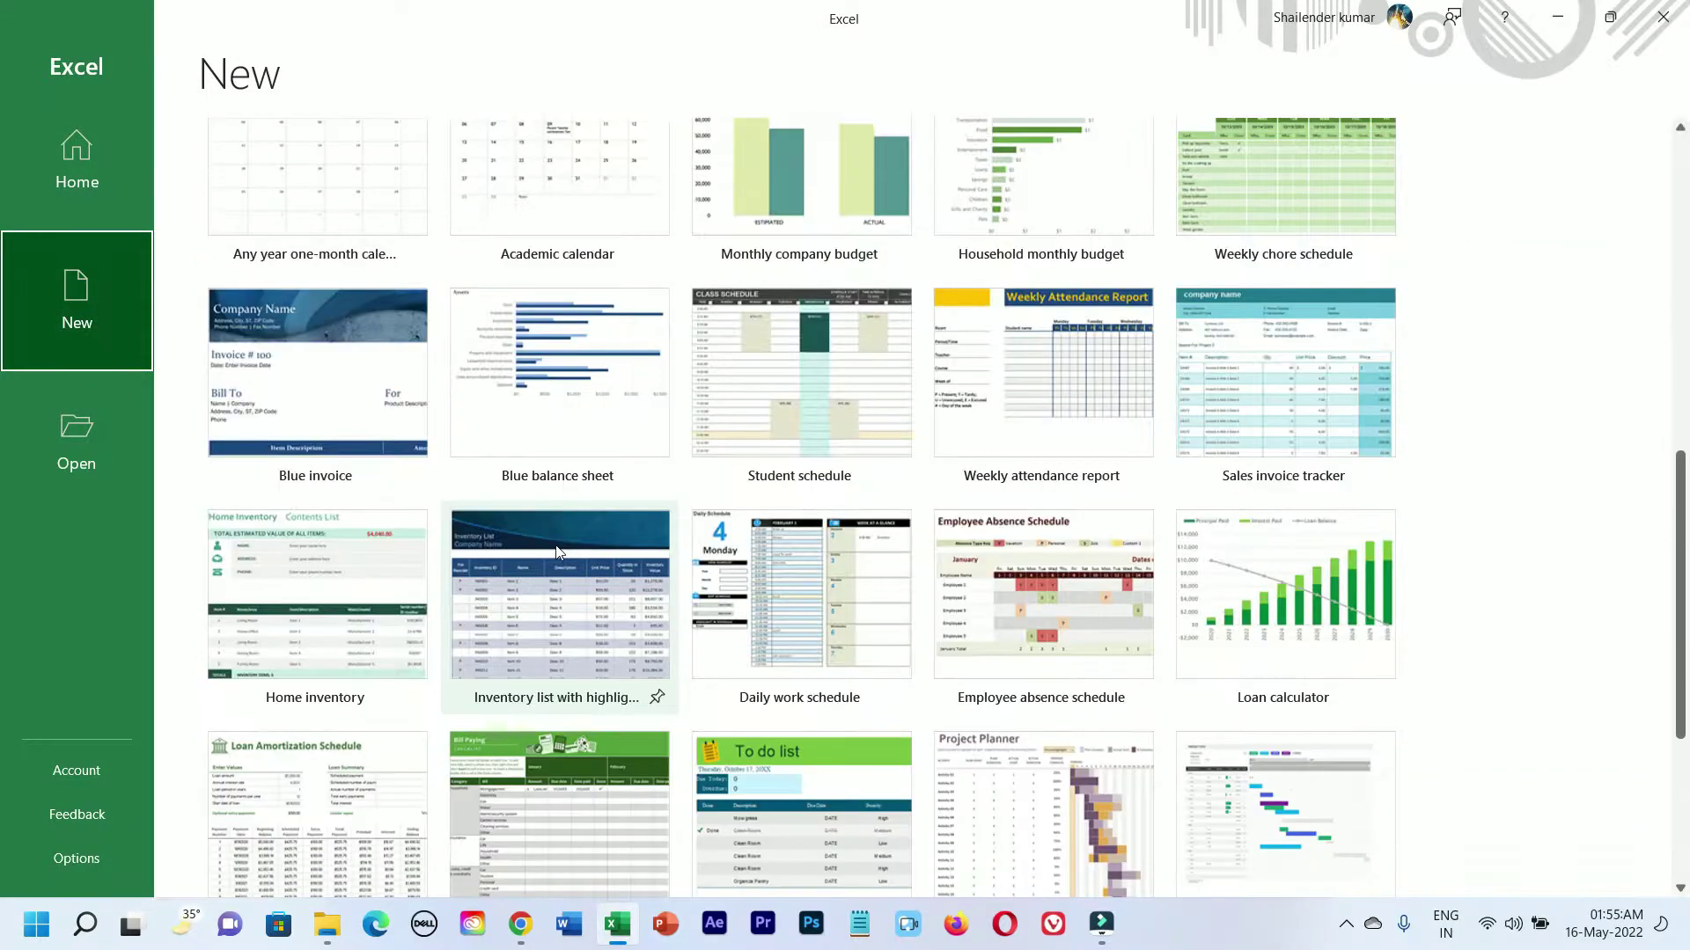
pyautogui.scroll(-3, 556, 550)
pyautogui.scroll(-1, 557, 545)
pyautogui.scroll(2, 556, 541)
pyautogui.scroll(2, 556, 541)
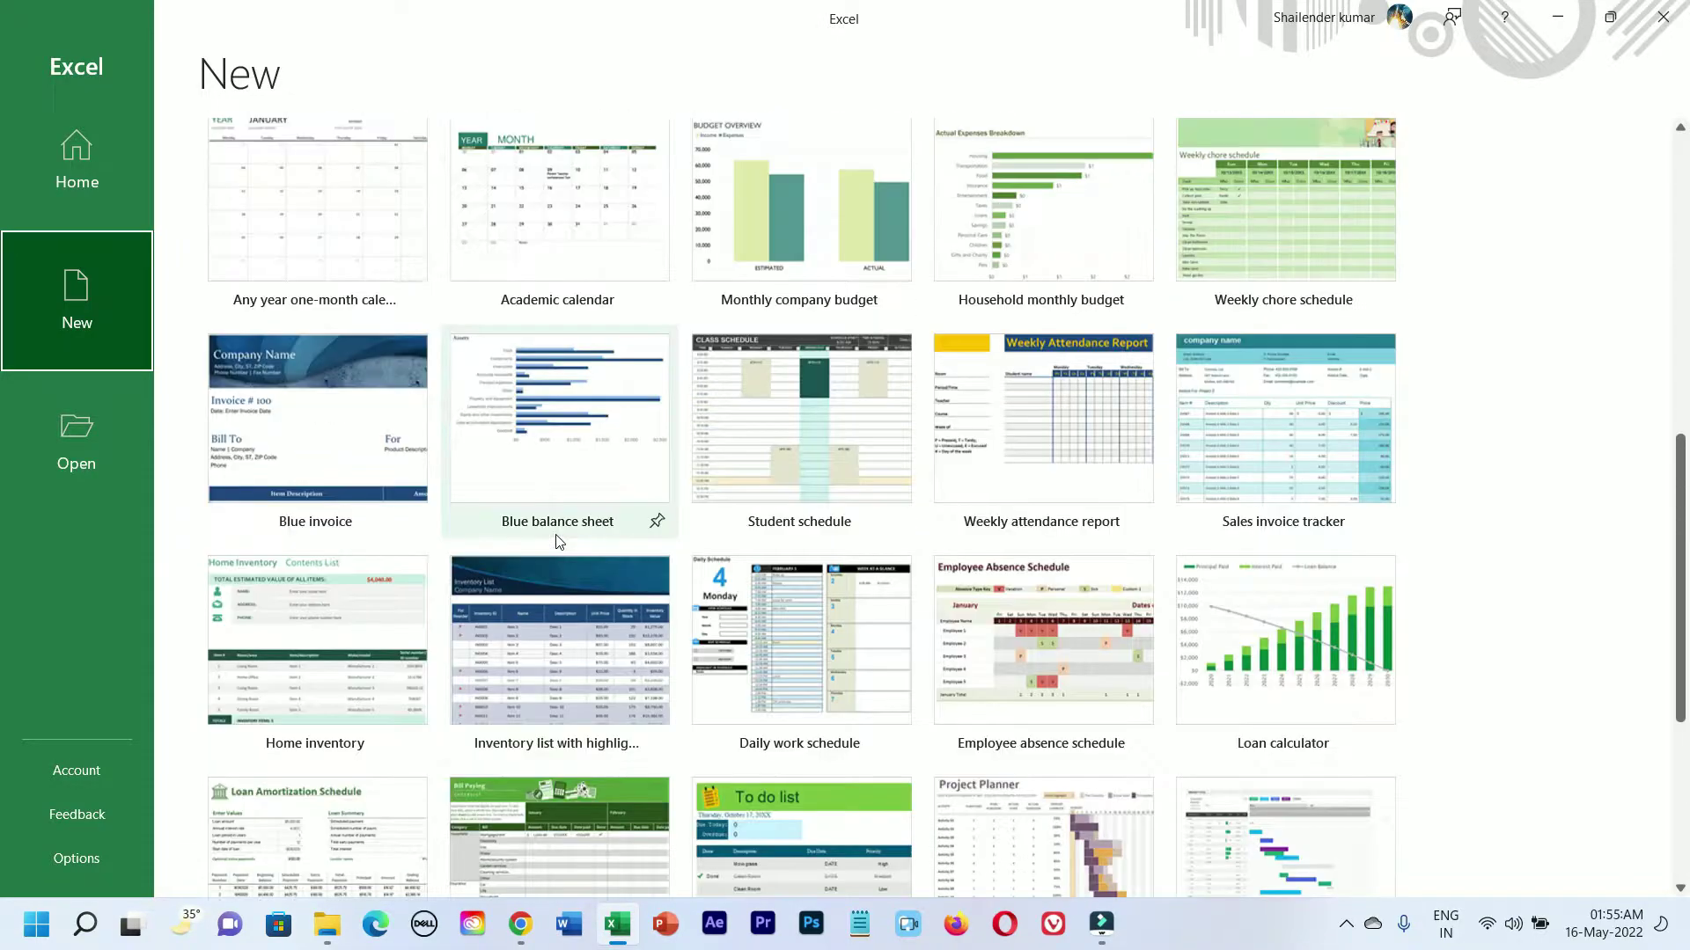
pyautogui.scroll(3, 557, 541)
pyautogui.scroll(2, 556, 540)
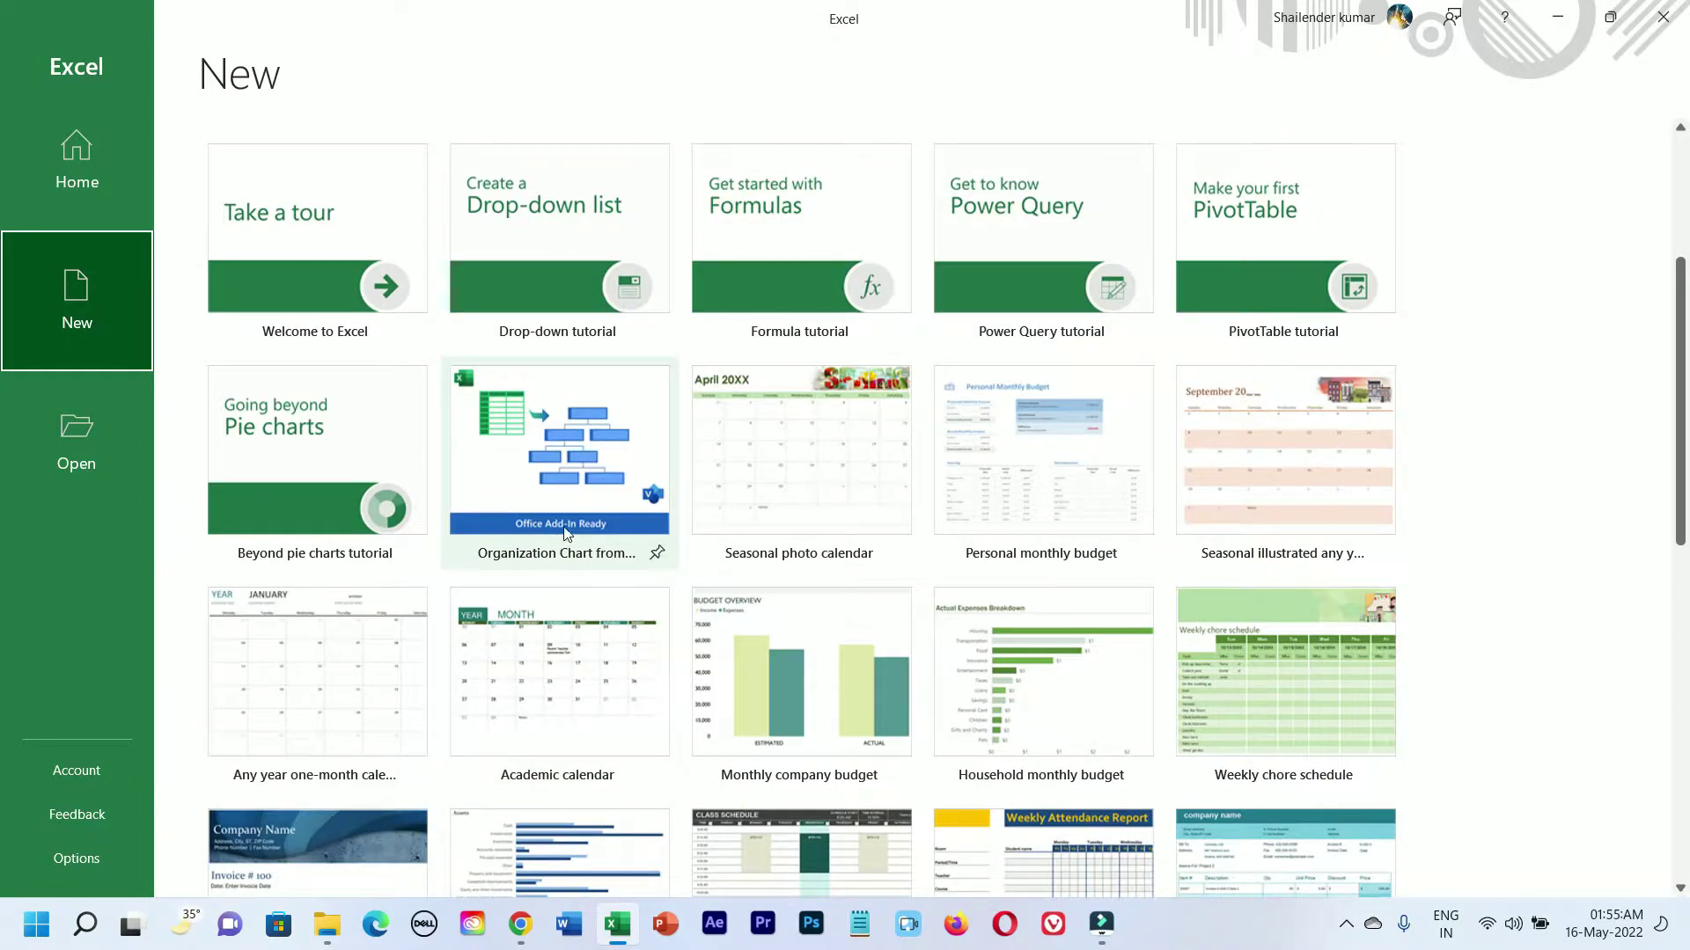
pyautogui.scroll(2, 536, 460)
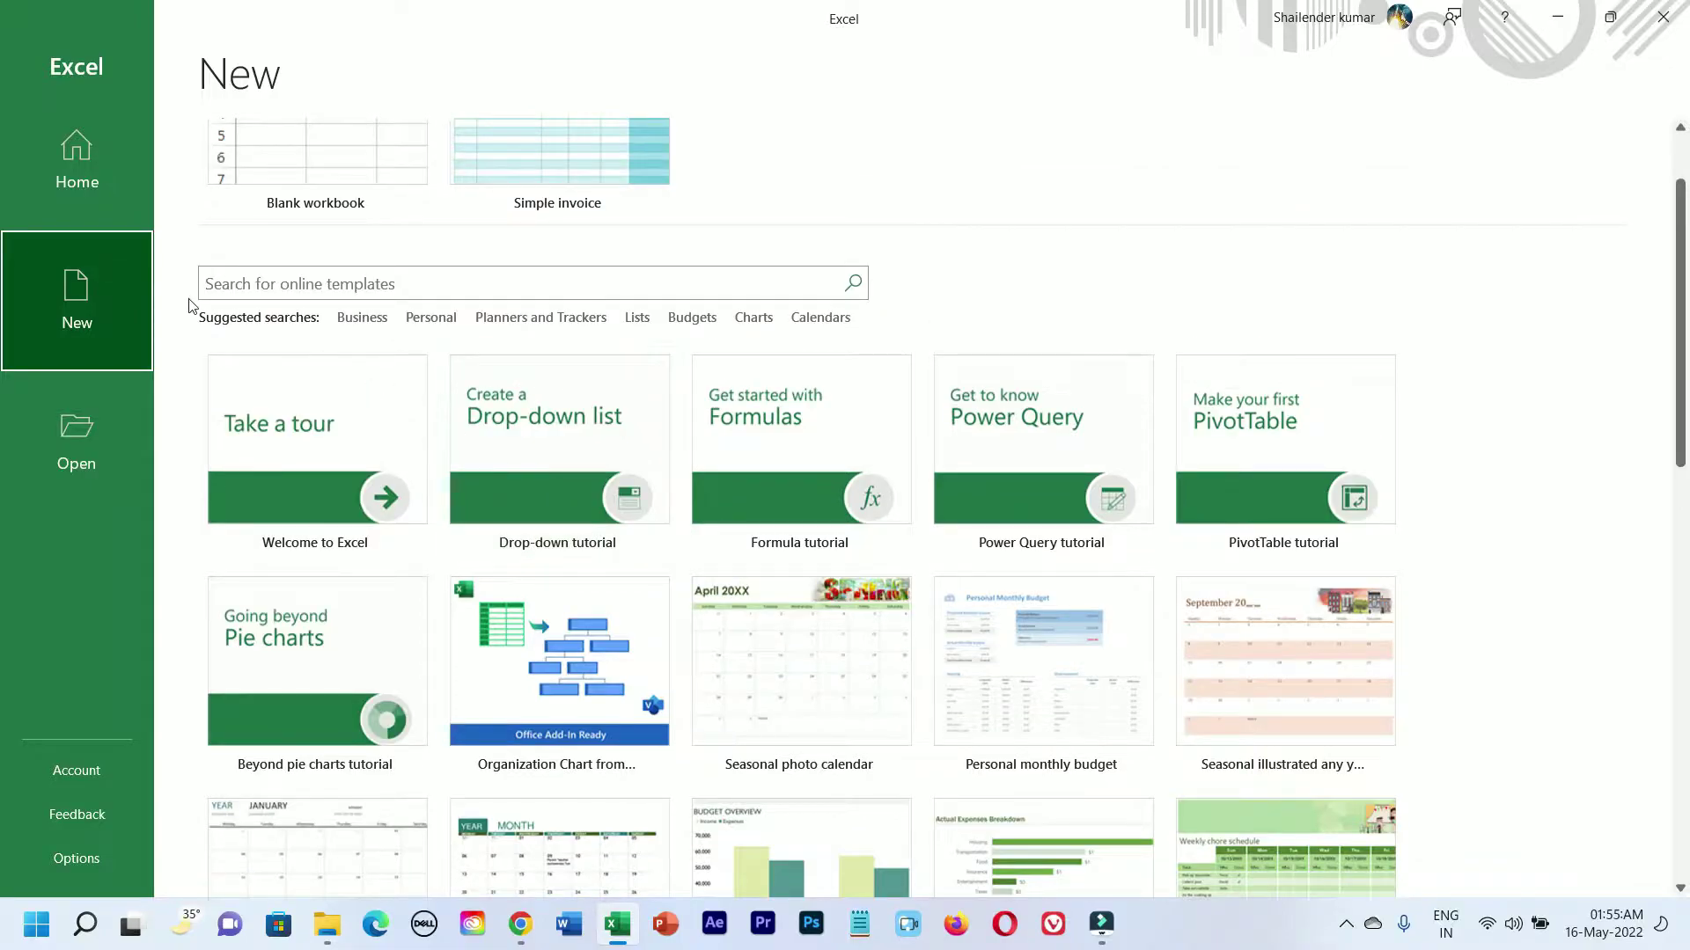
# Browse the Personal template results, then go back and search Business templates
pyautogui.click(431, 318)
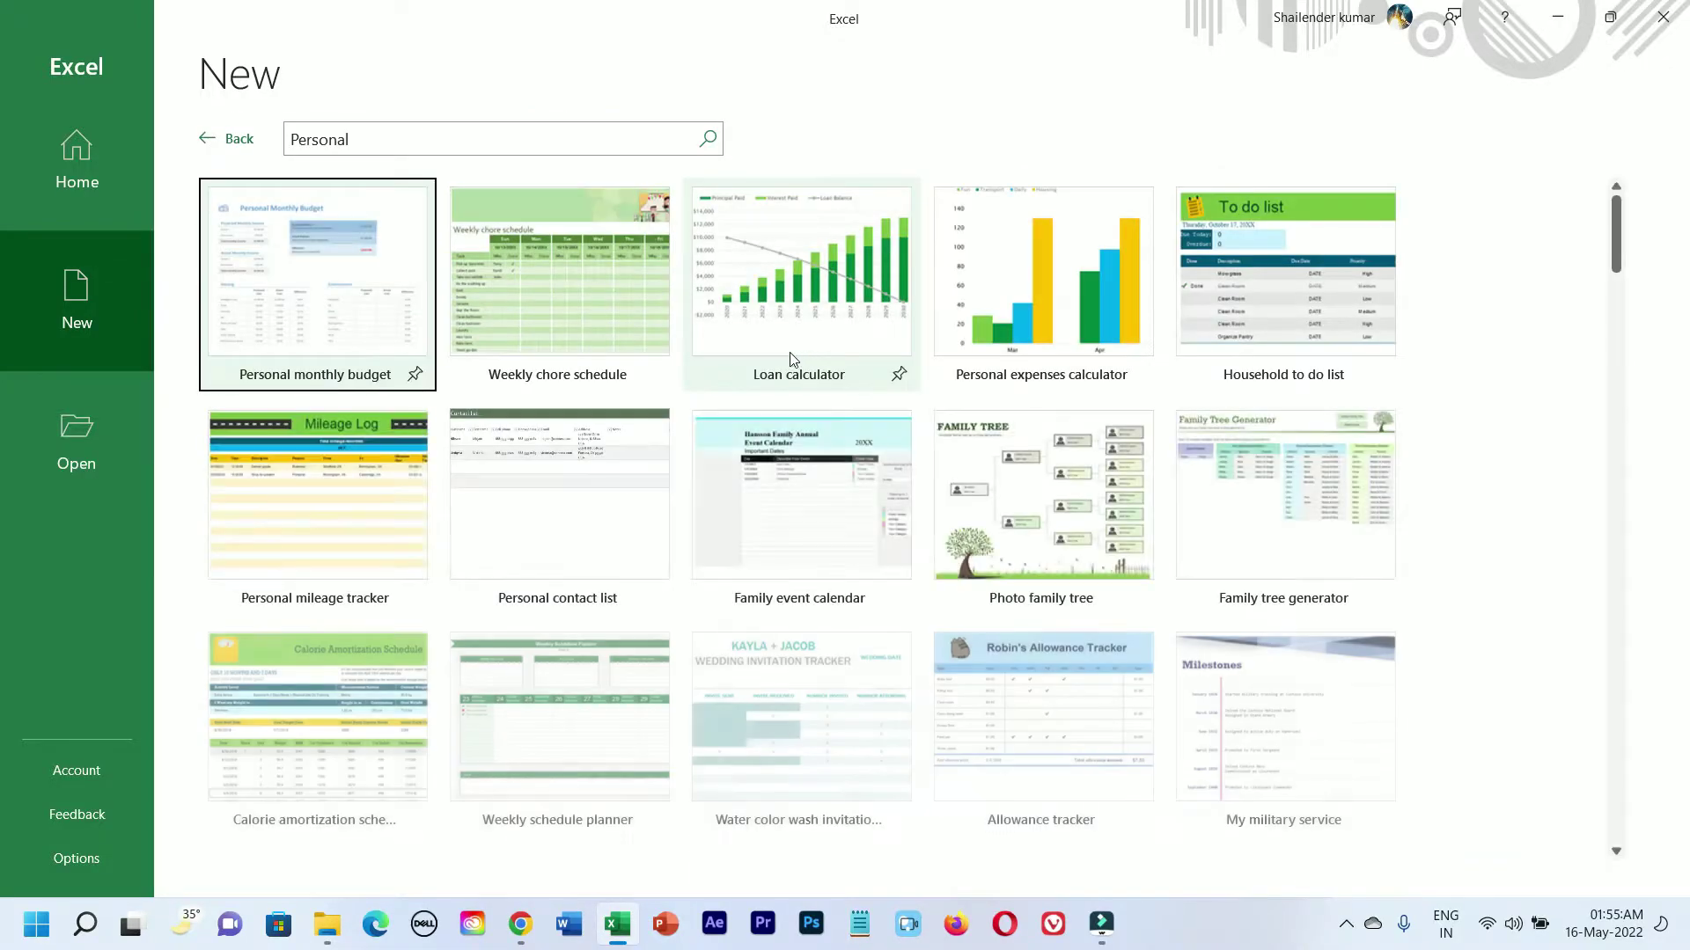
pyautogui.scroll(-2, 480, 513)
pyautogui.scroll(-3, 484, 506)
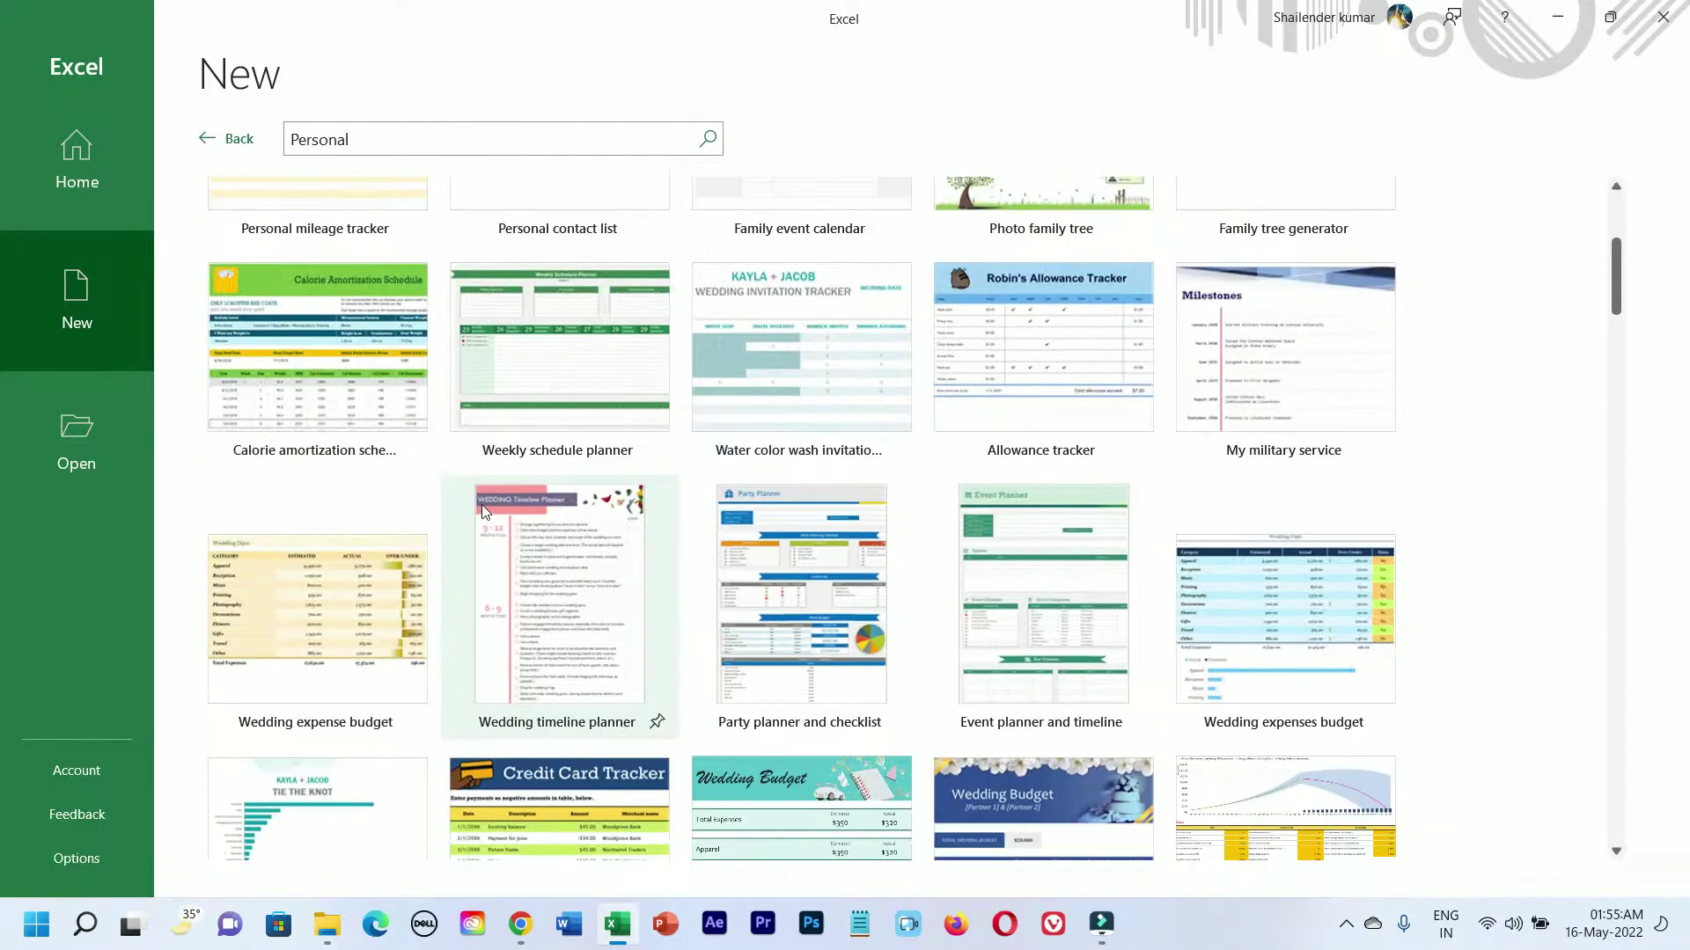
pyautogui.scroll(-3, 485, 501)
pyautogui.scroll(-4, 490, 500)
pyautogui.scroll(2, 490, 503)
pyautogui.scroll(4, 490, 502)
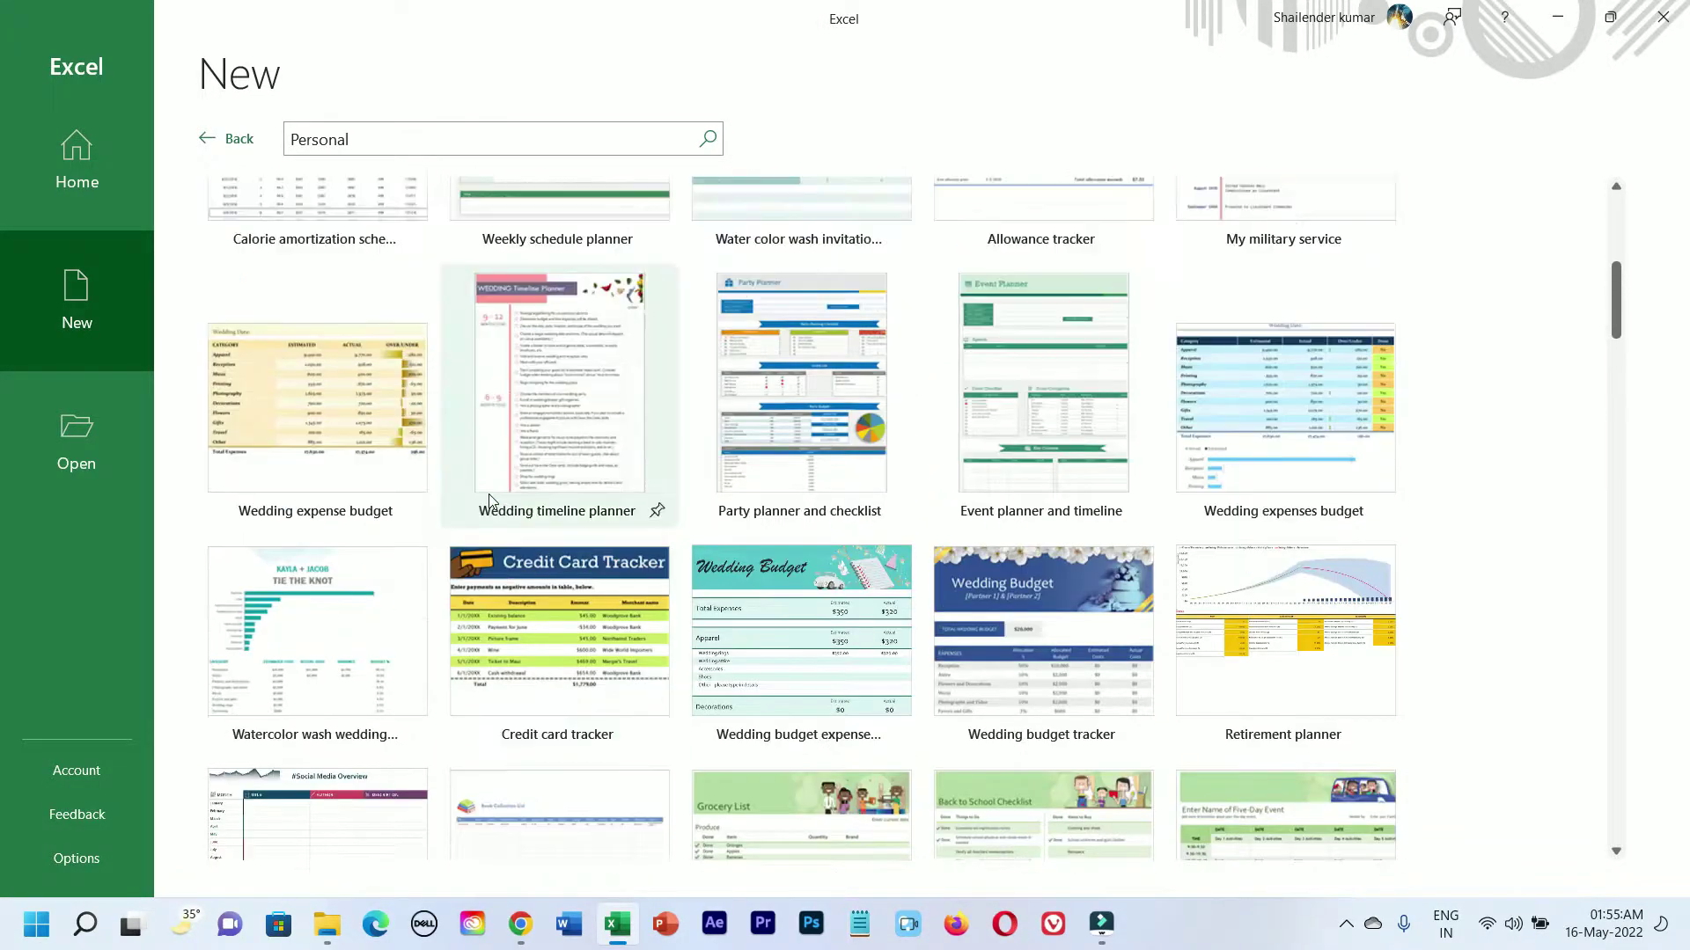
pyautogui.scroll(4, 490, 503)
pyautogui.scroll(4, 490, 502)
pyautogui.scroll(1, 491, 500)
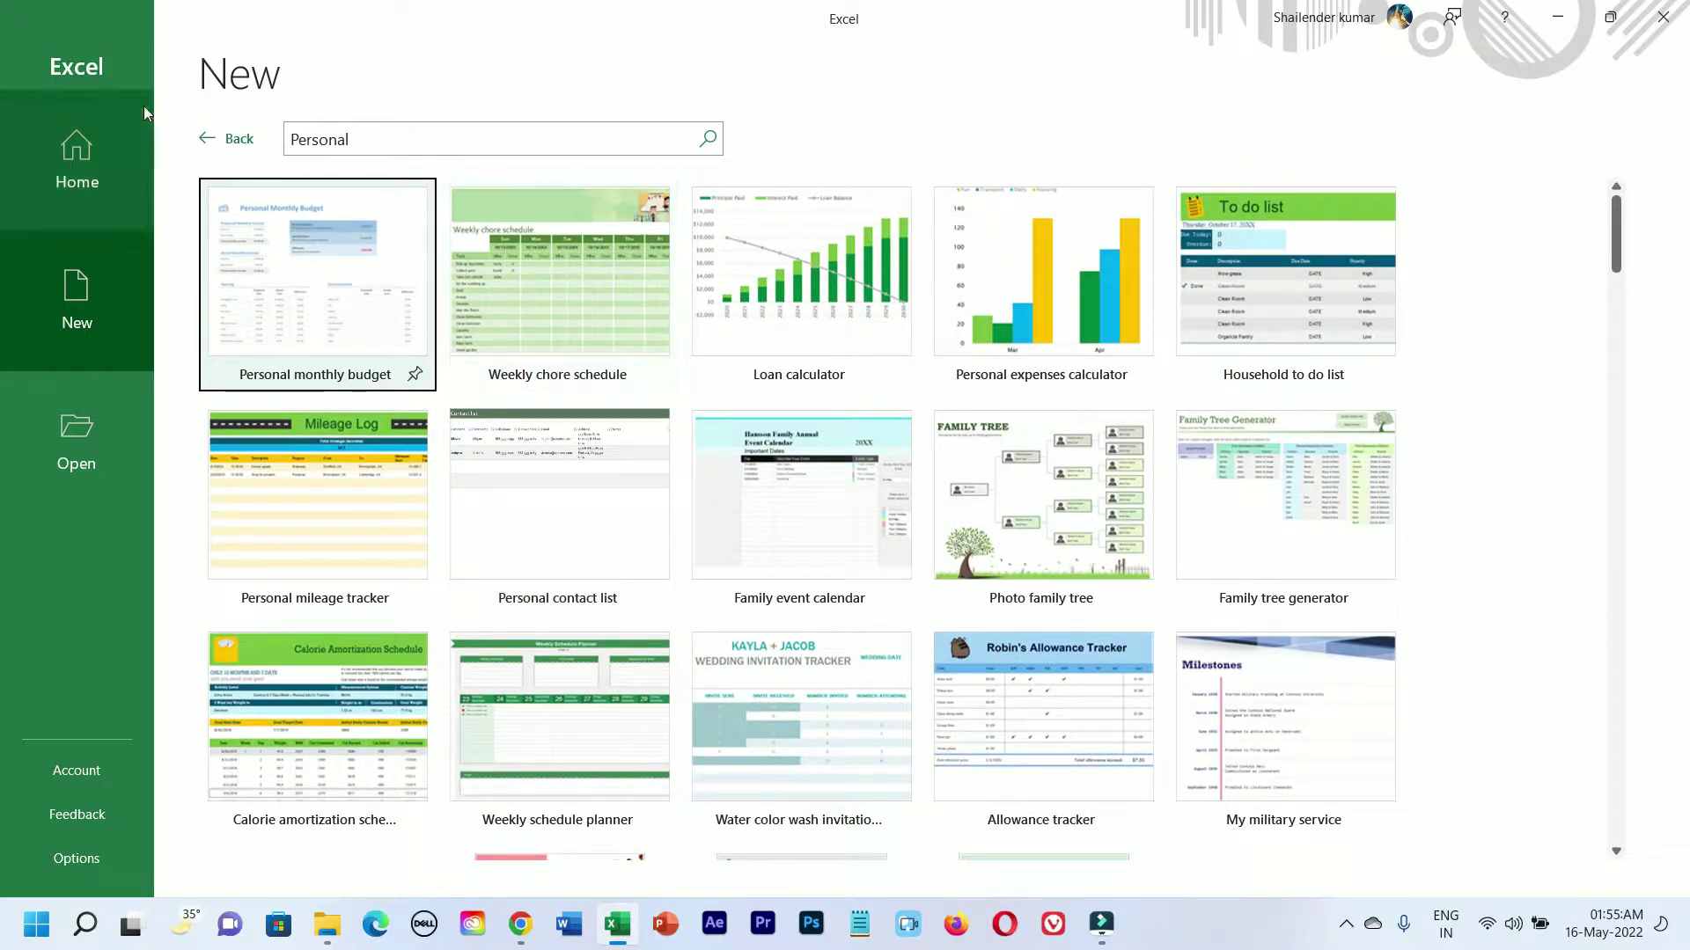
pyautogui.click(227, 139)
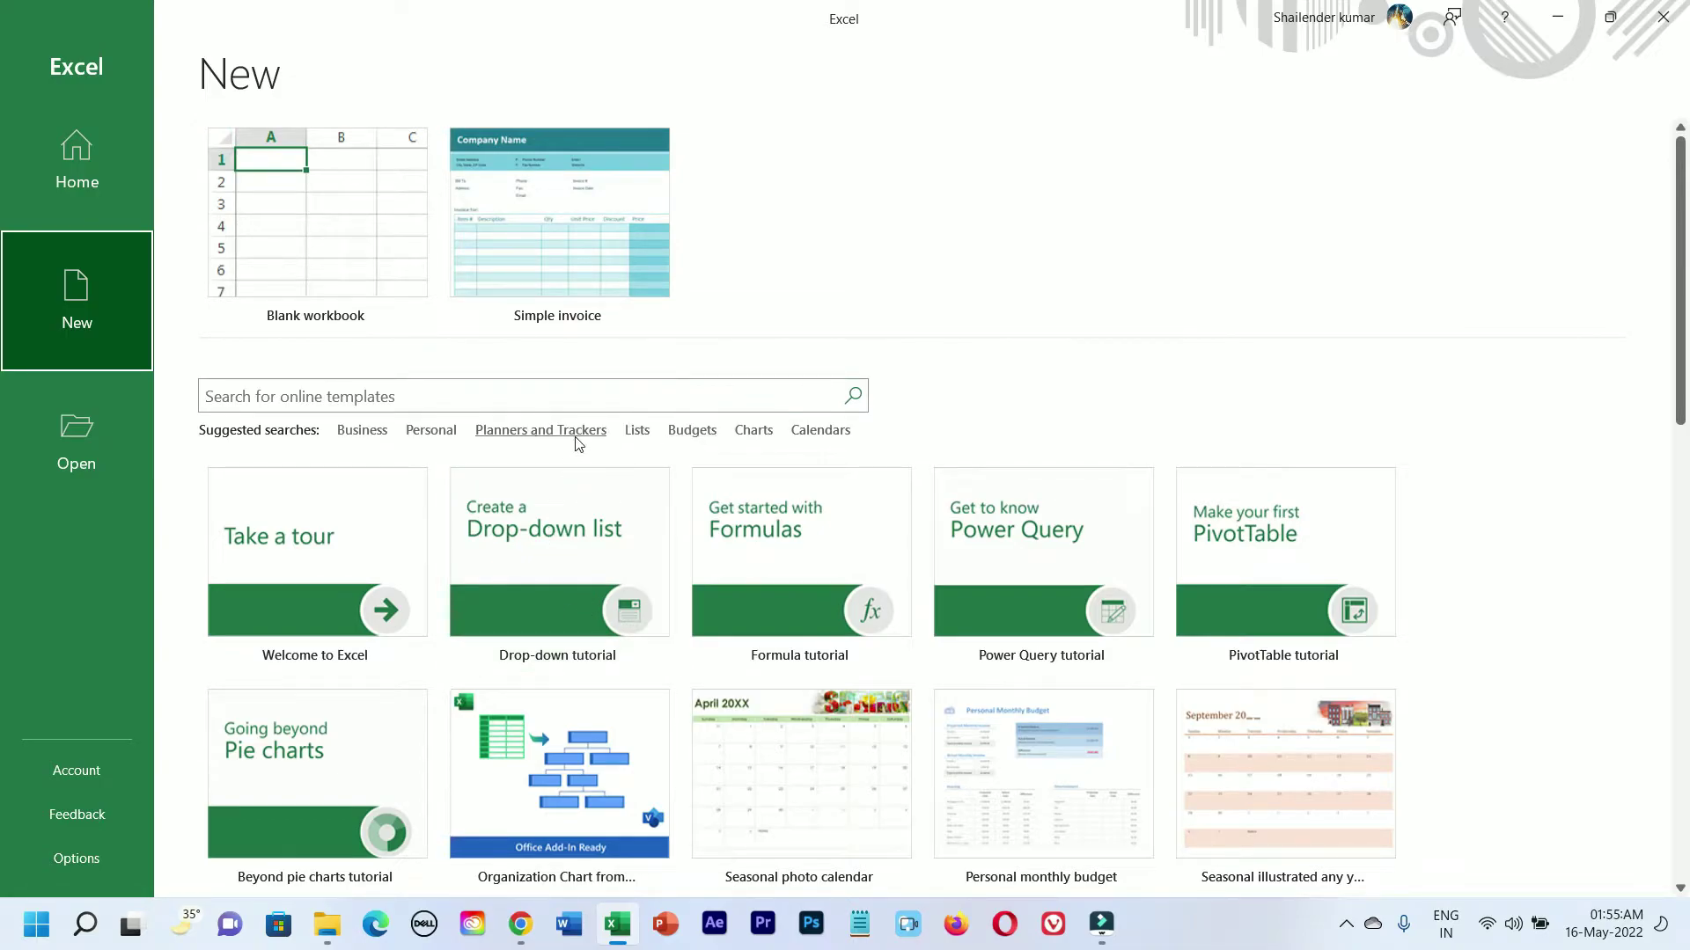
pyautogui.click(364, 436)
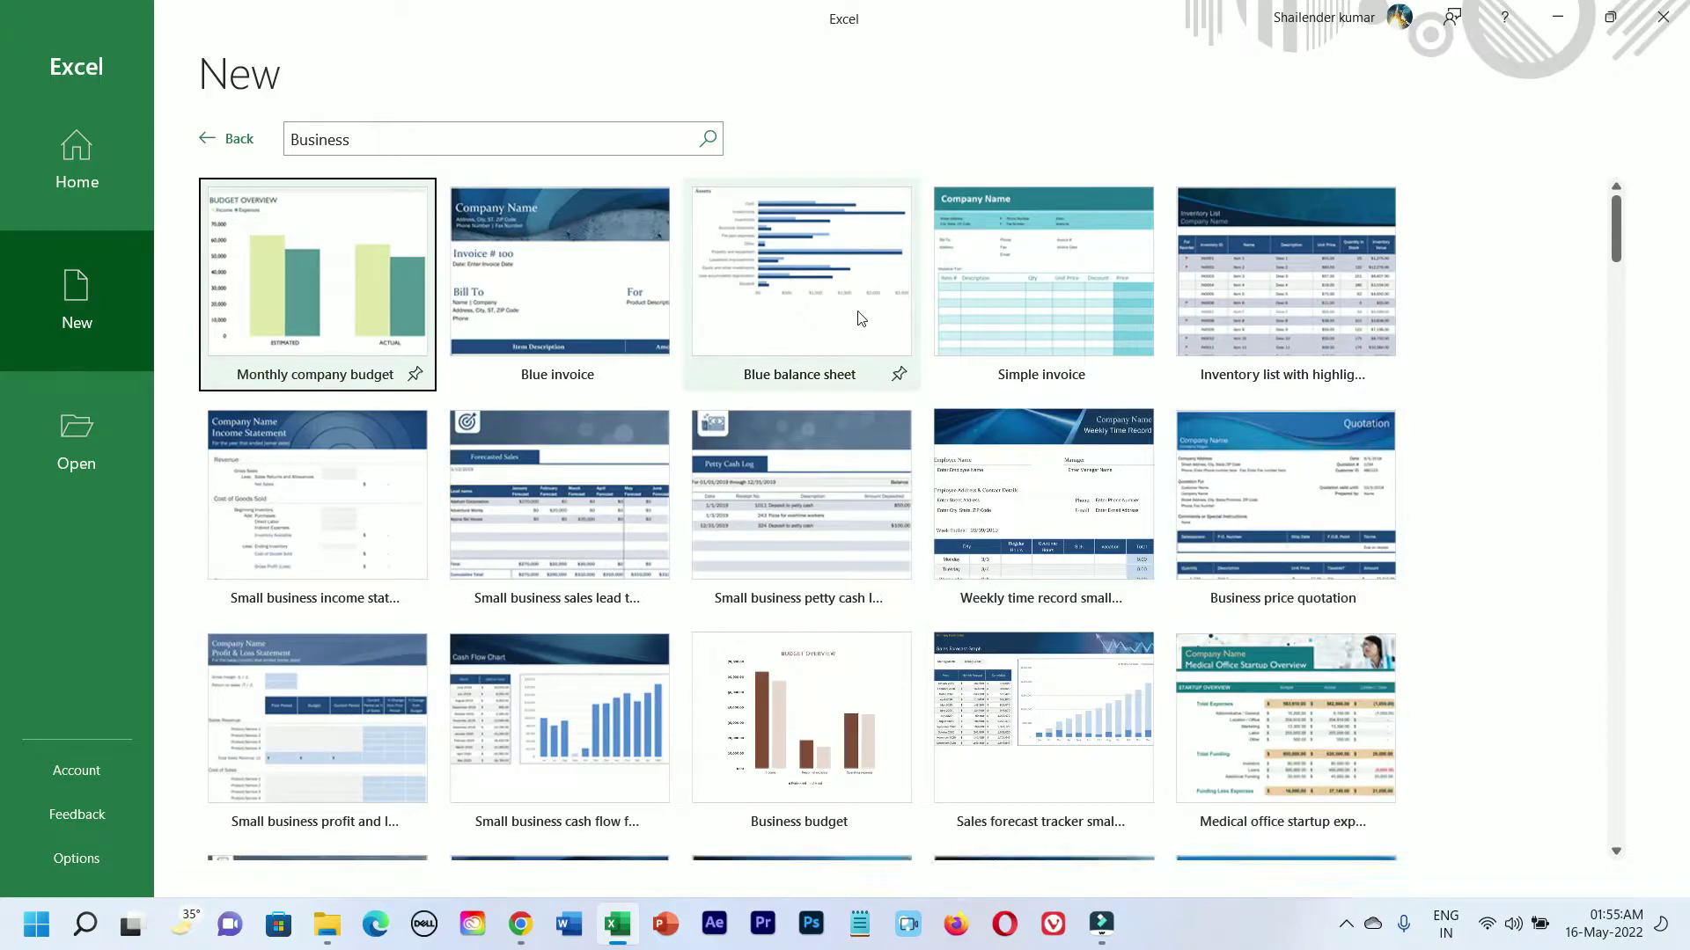
# Create a workbook from the Simple invoice template and select its Company Name cell B1
pyautogui.click(1043, 281)
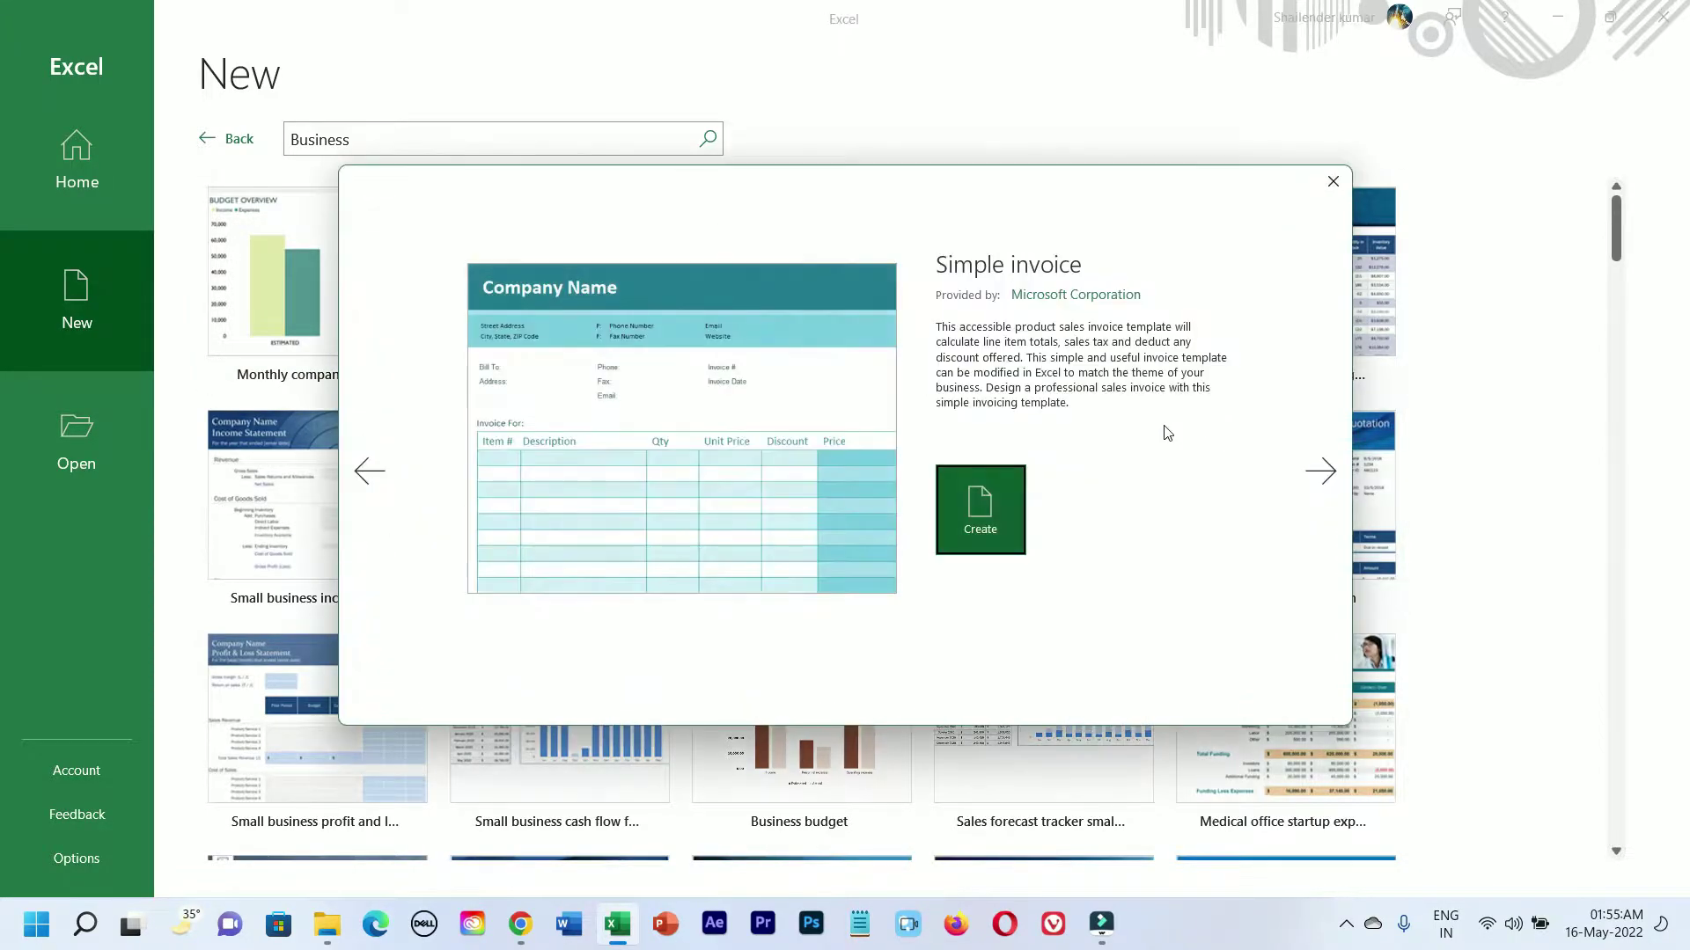
pyautogui.click(975, 514)
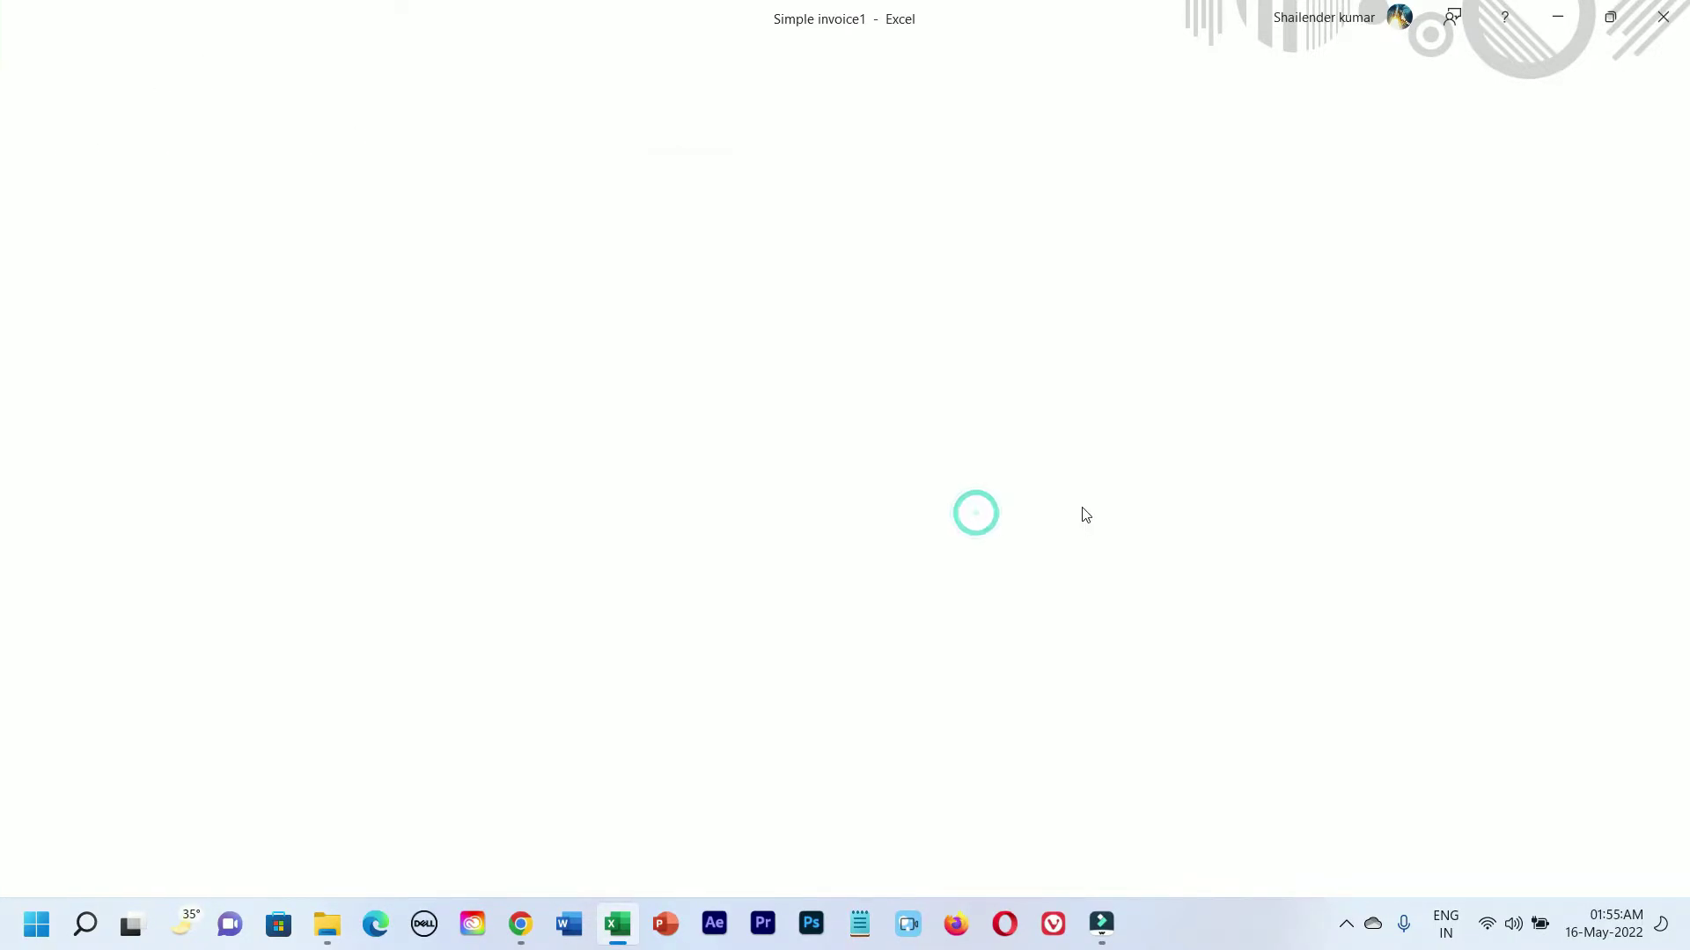
pyautogui.scroll(-1, 211, 406)
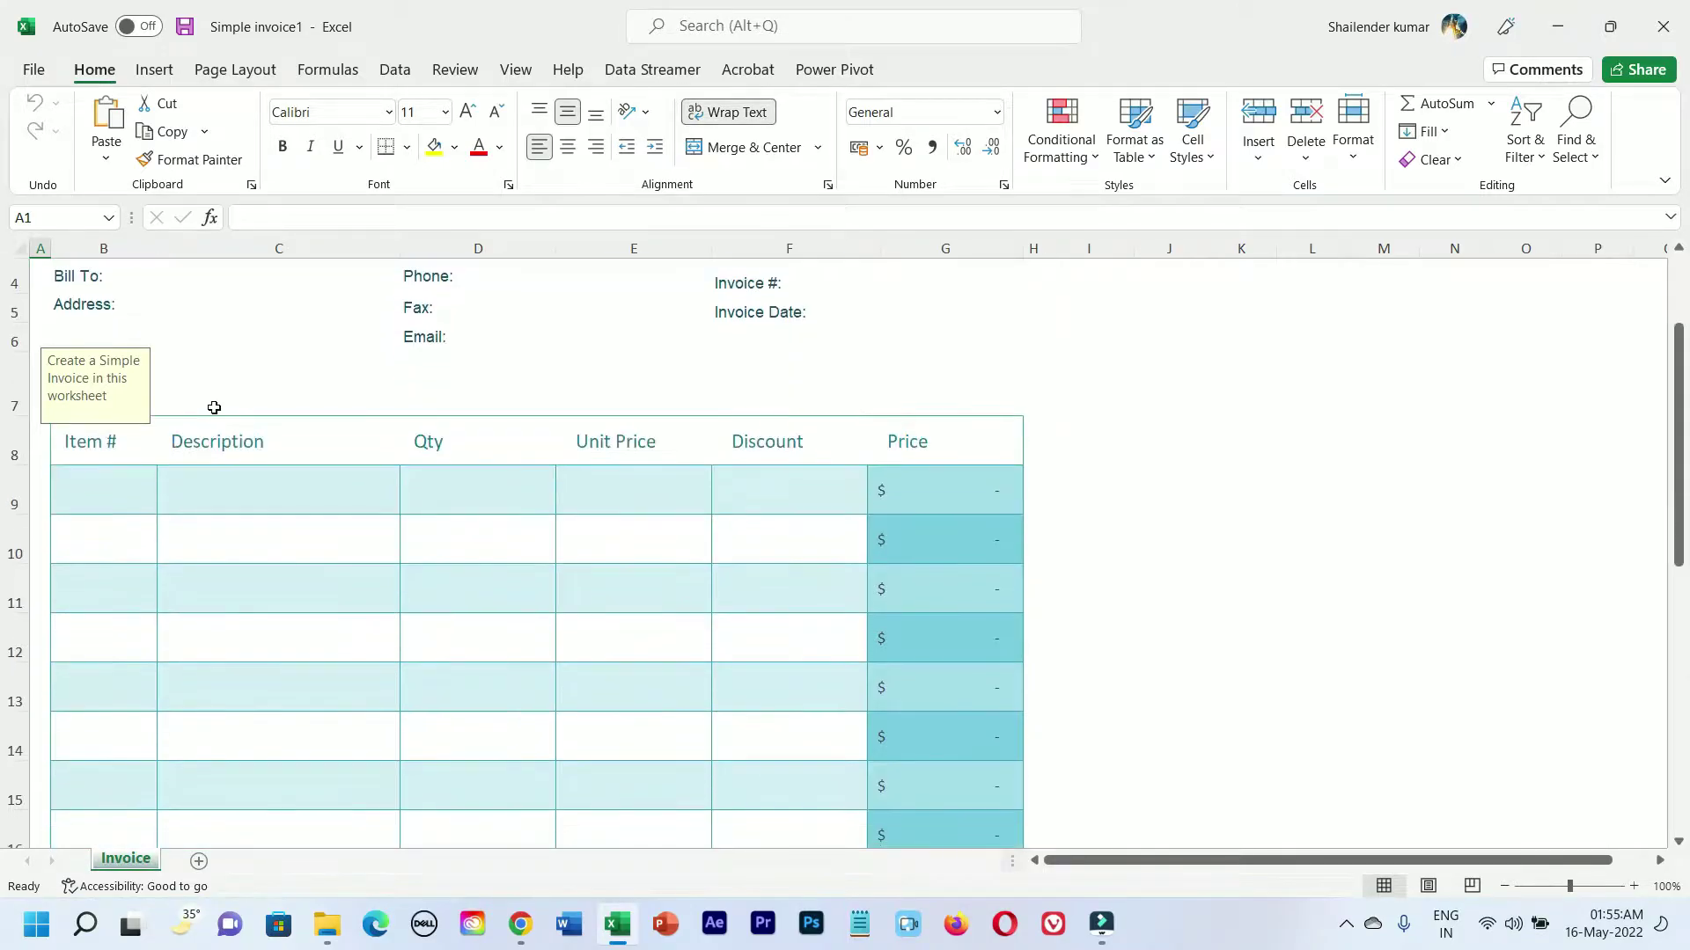
pyautogui.scroll(-3, 211, 404)
pyautogui.scroll(-3, 211, 404)
pyautogui.scroll(7, 352, 455)
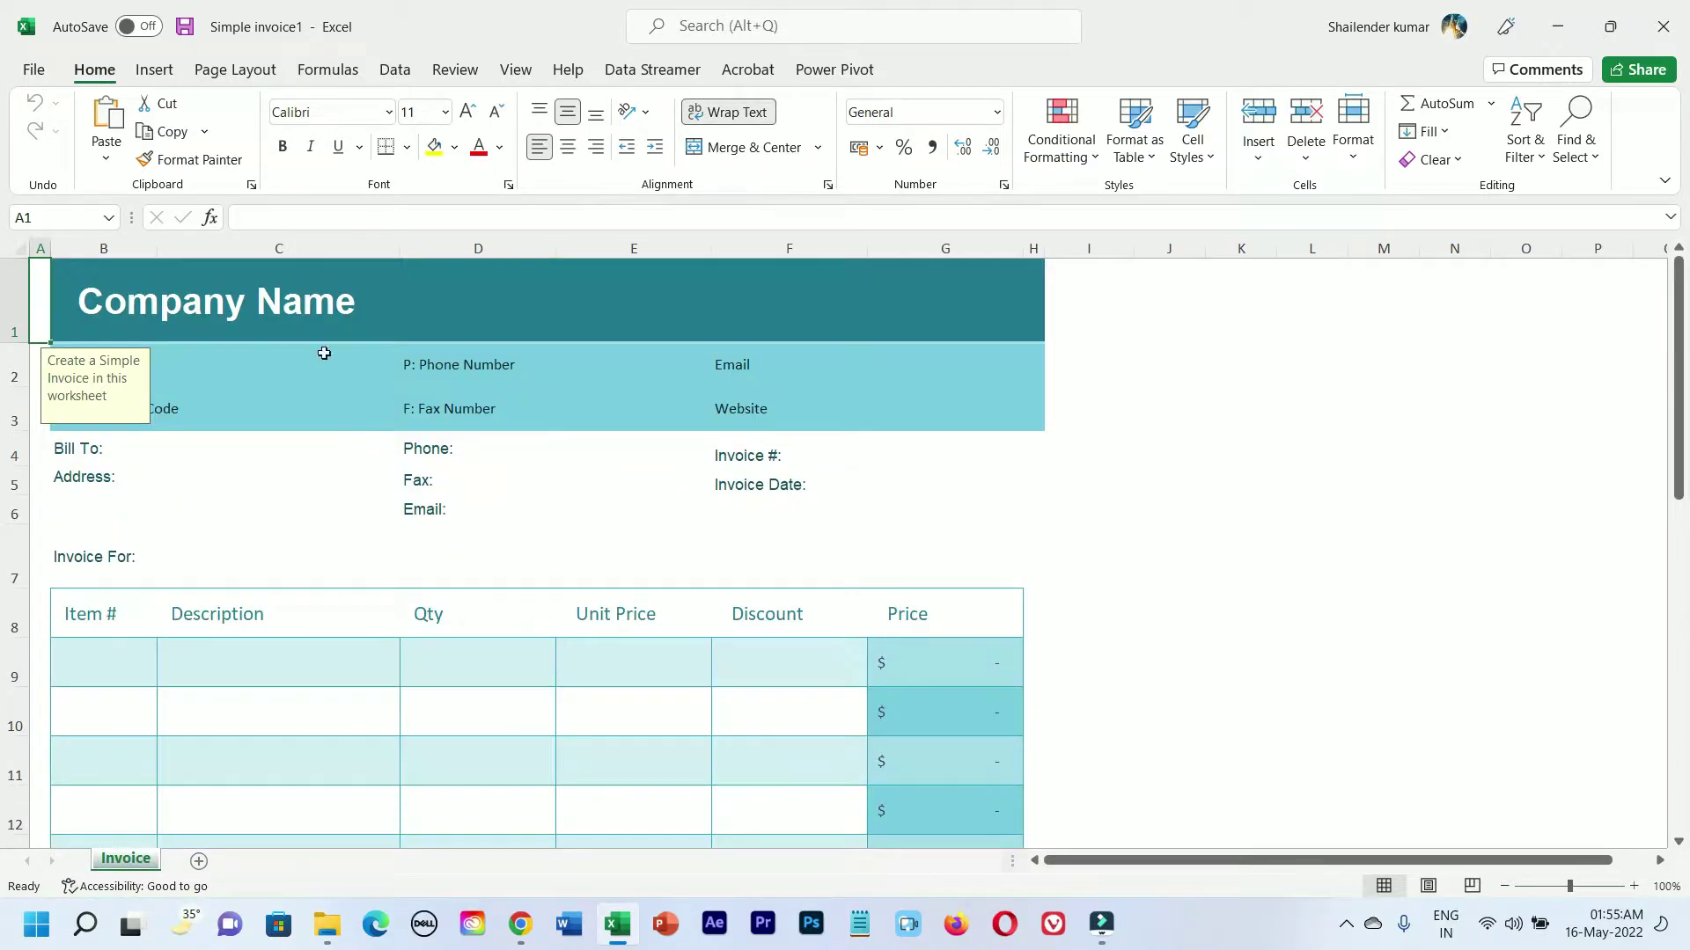
pyautogui.click(356, 295)
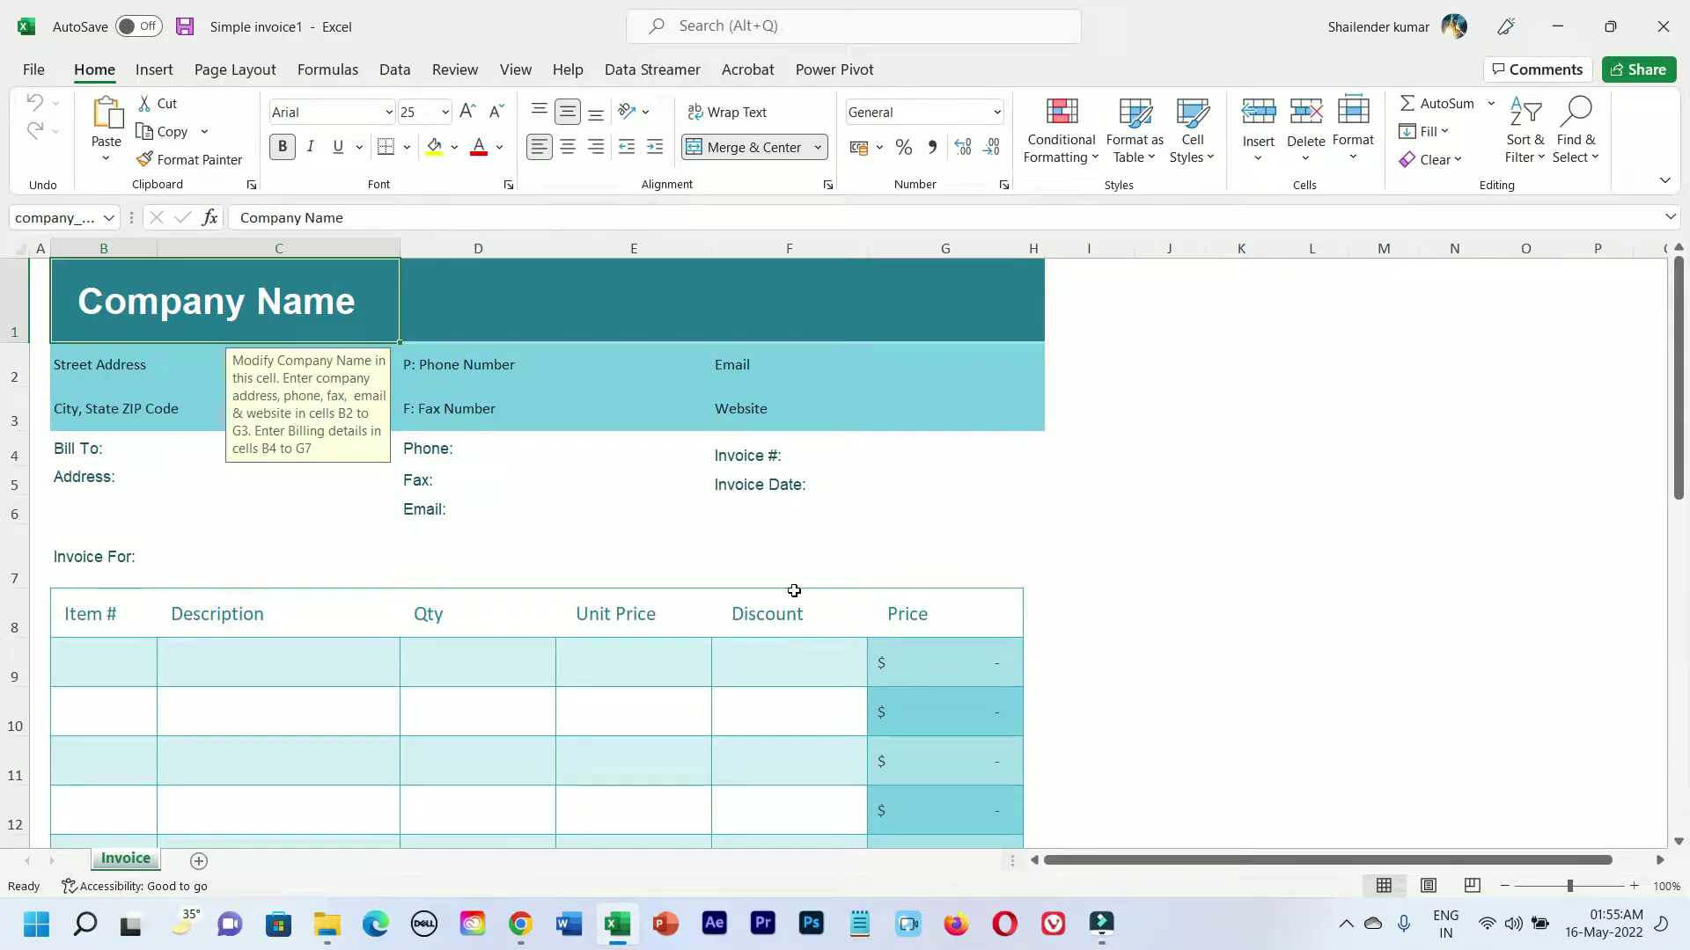
# Close Simple invoice1 without saving and return to the New templates page
pyautogui.click(34, 70)
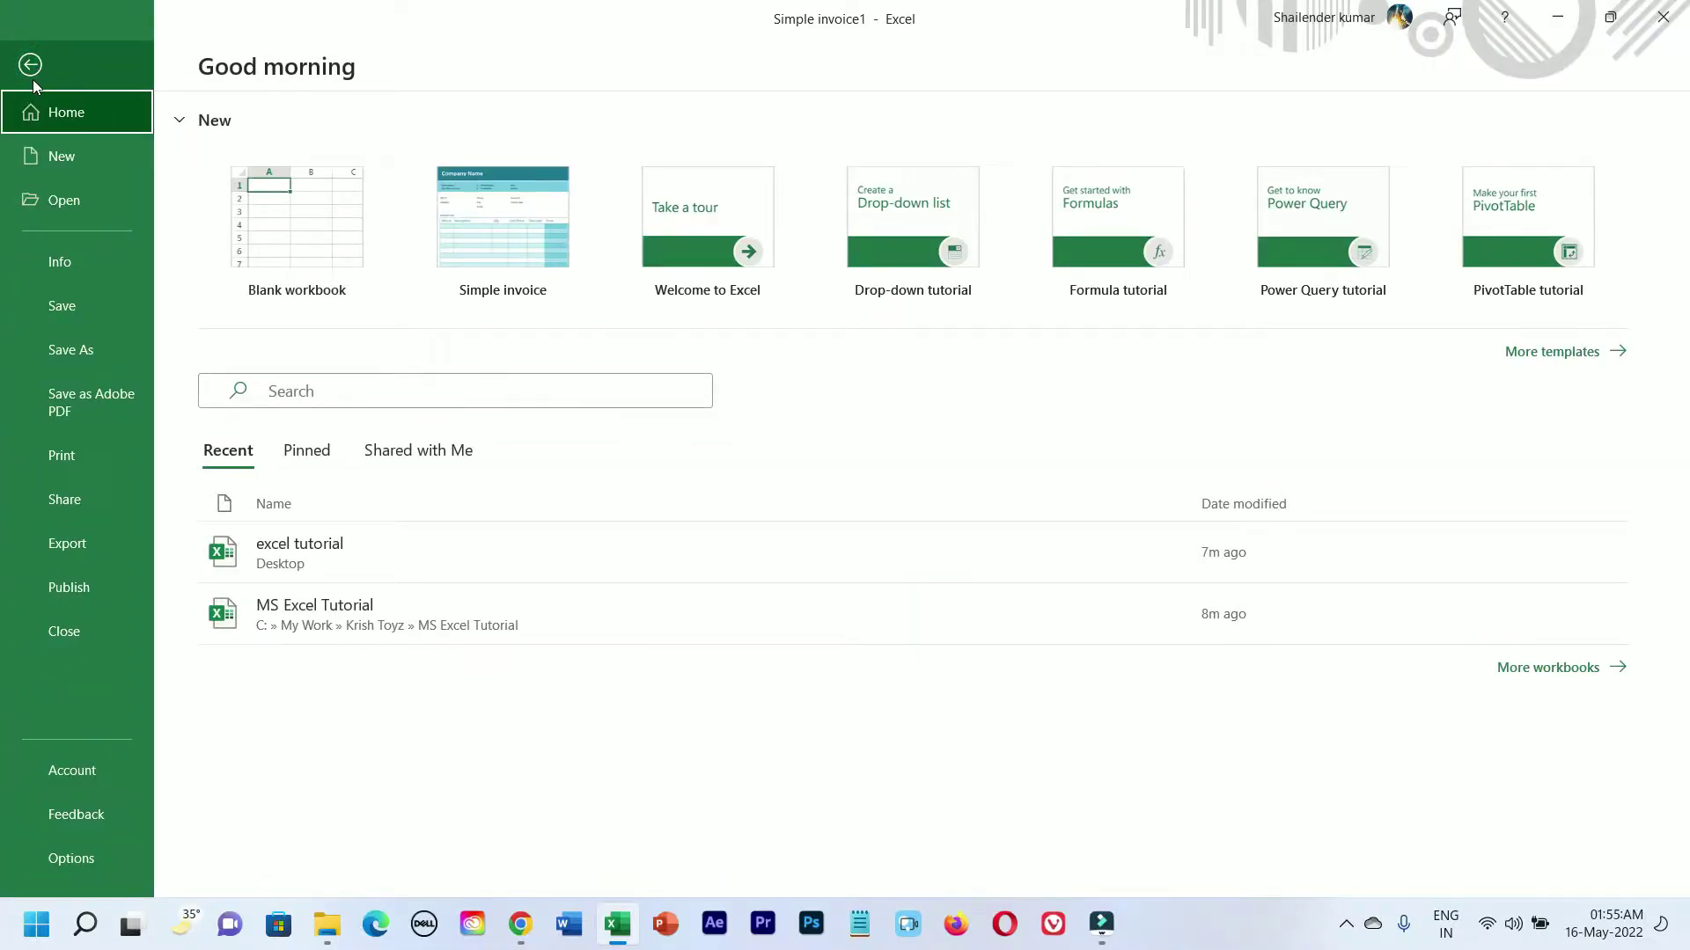
pyautogui.click(119, 641)
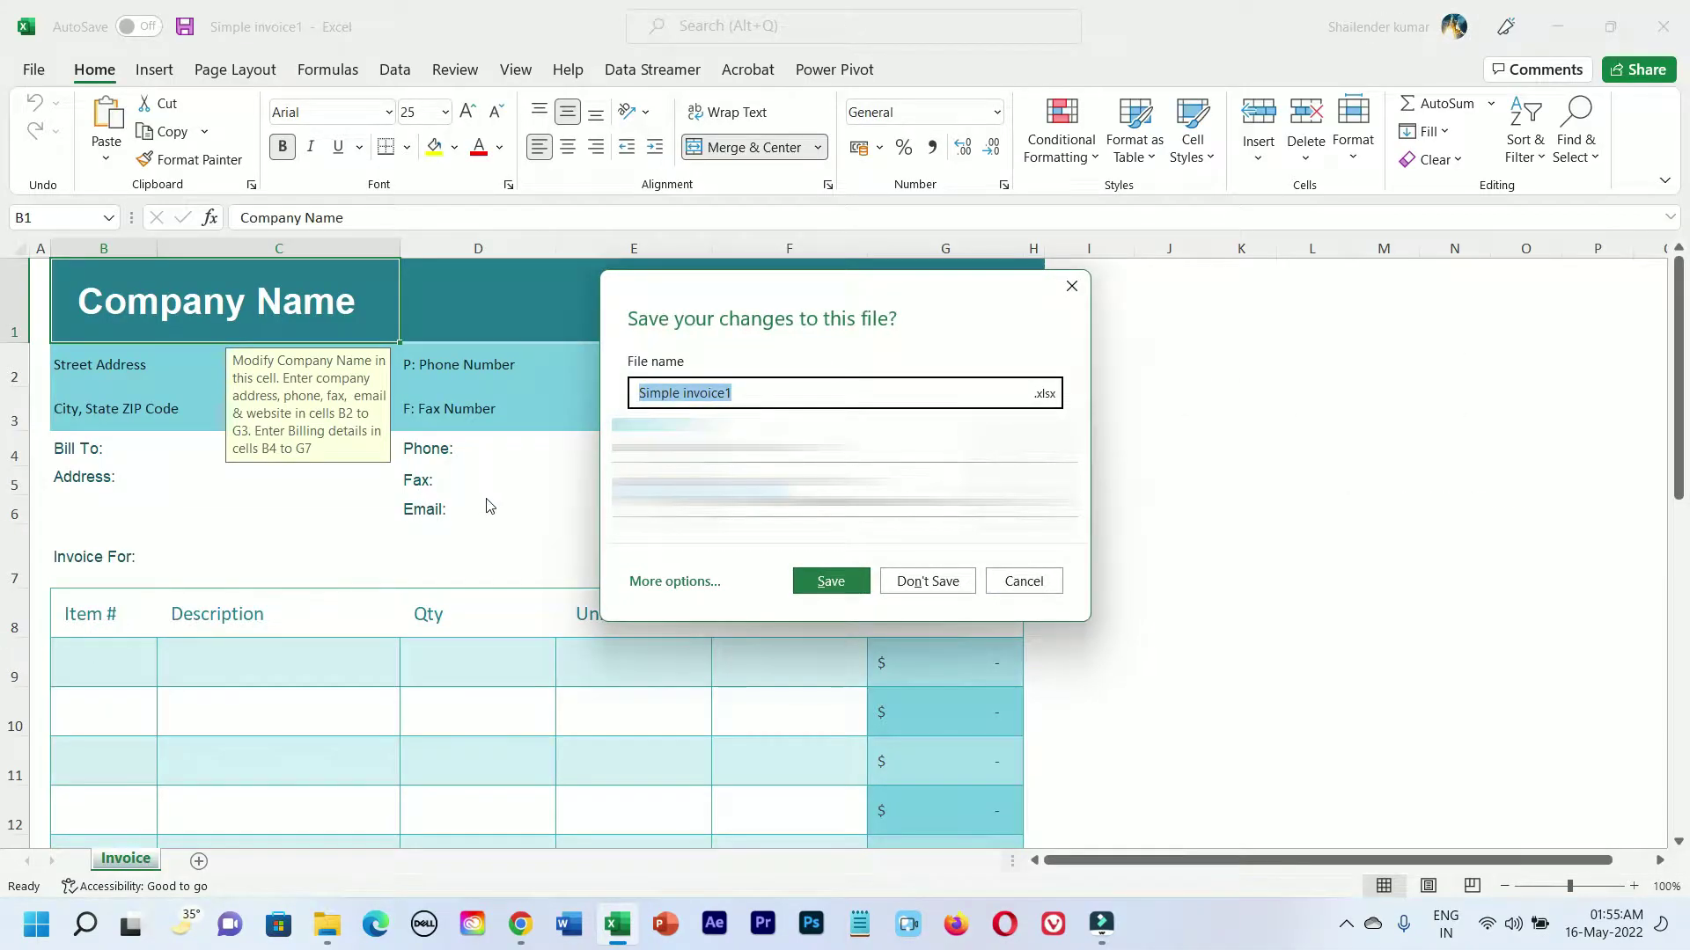
pyautogui.click(935, 582)
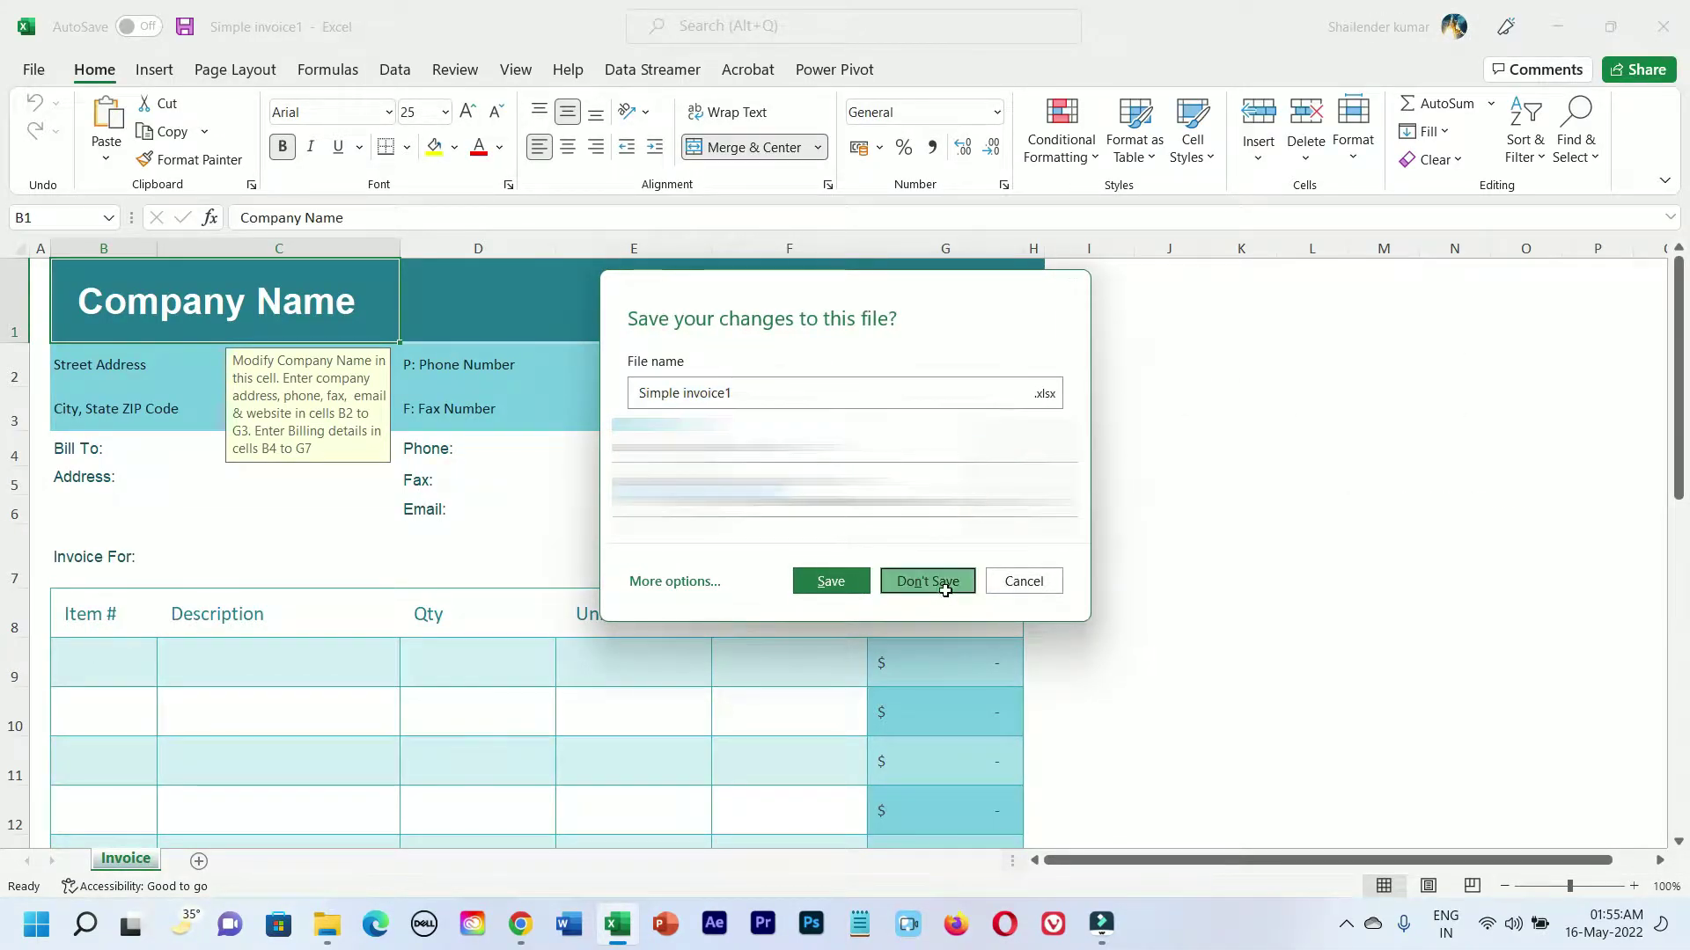
pyautogui.click(34, 70)
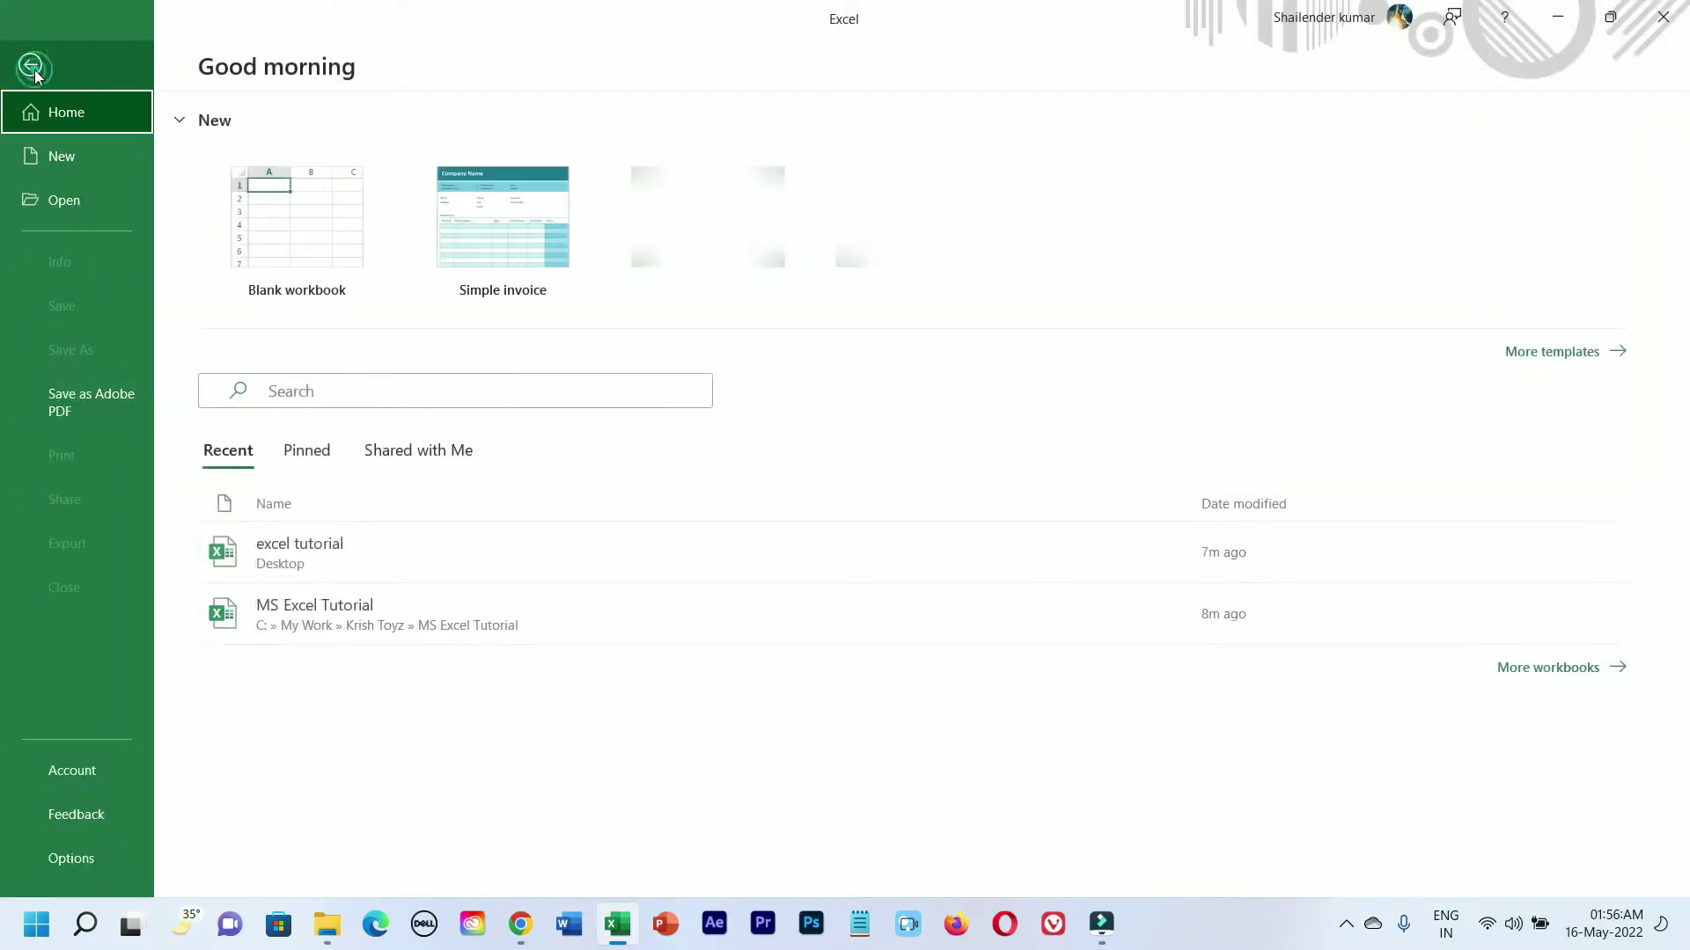
pyautogui.click(97, 165)
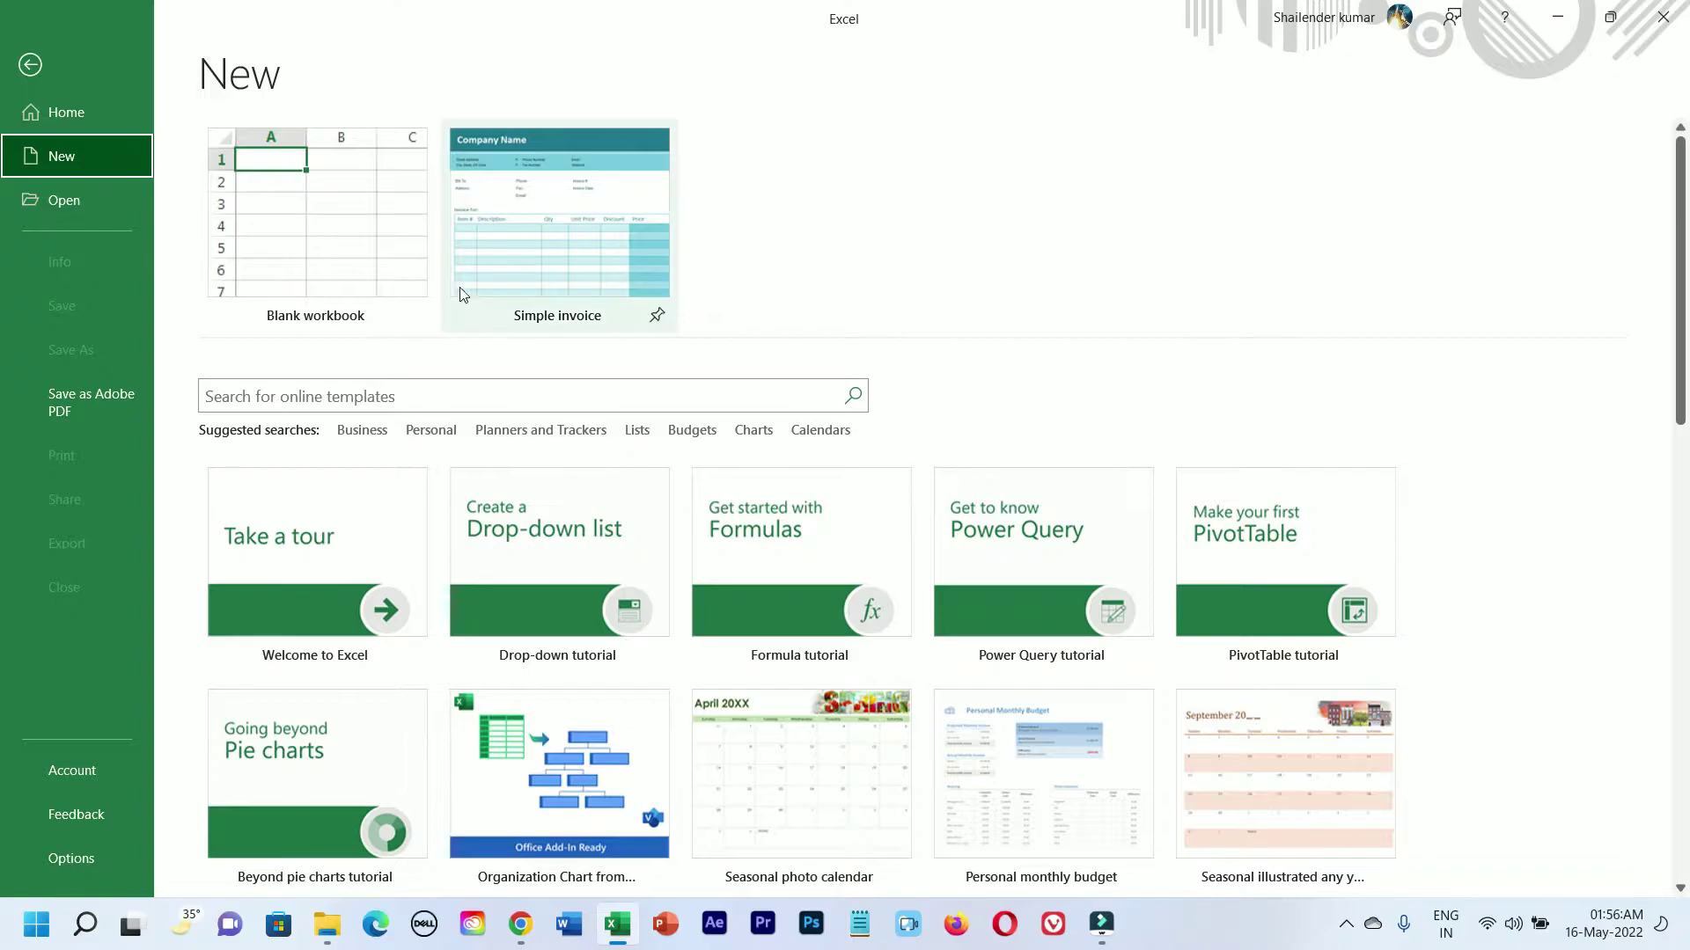
# Create blank workbook Book1, practise selecting C2:L20, then return to cell A1
pyautogui.click(312, 240)
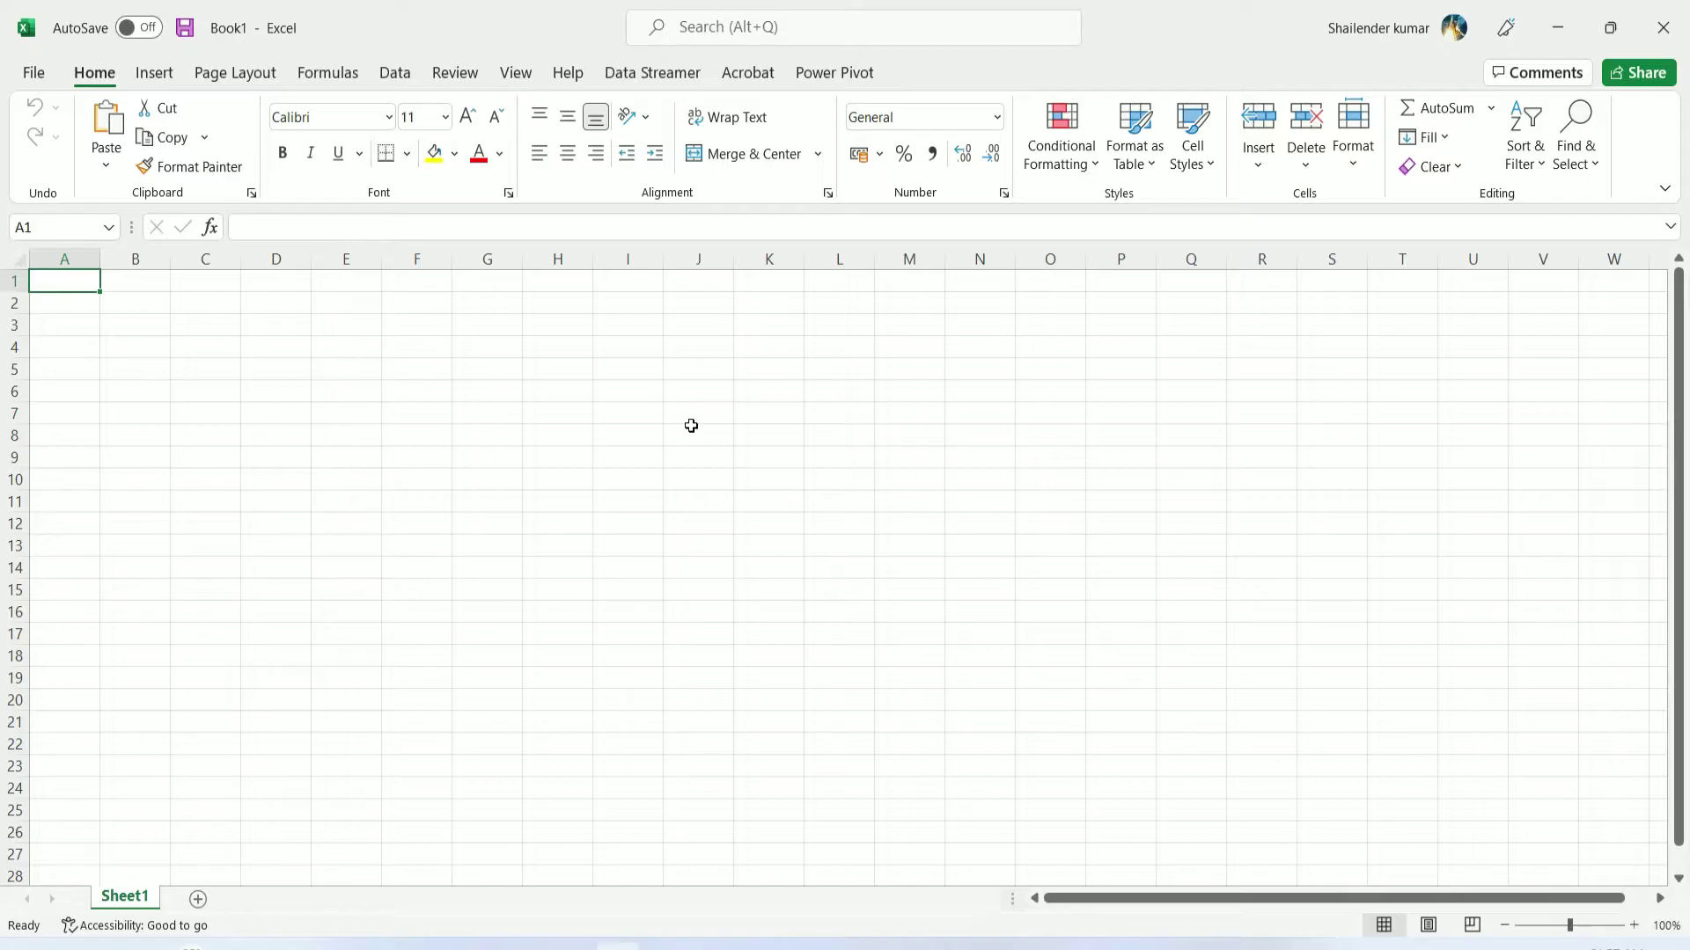
pyautogui.click(304, 374)
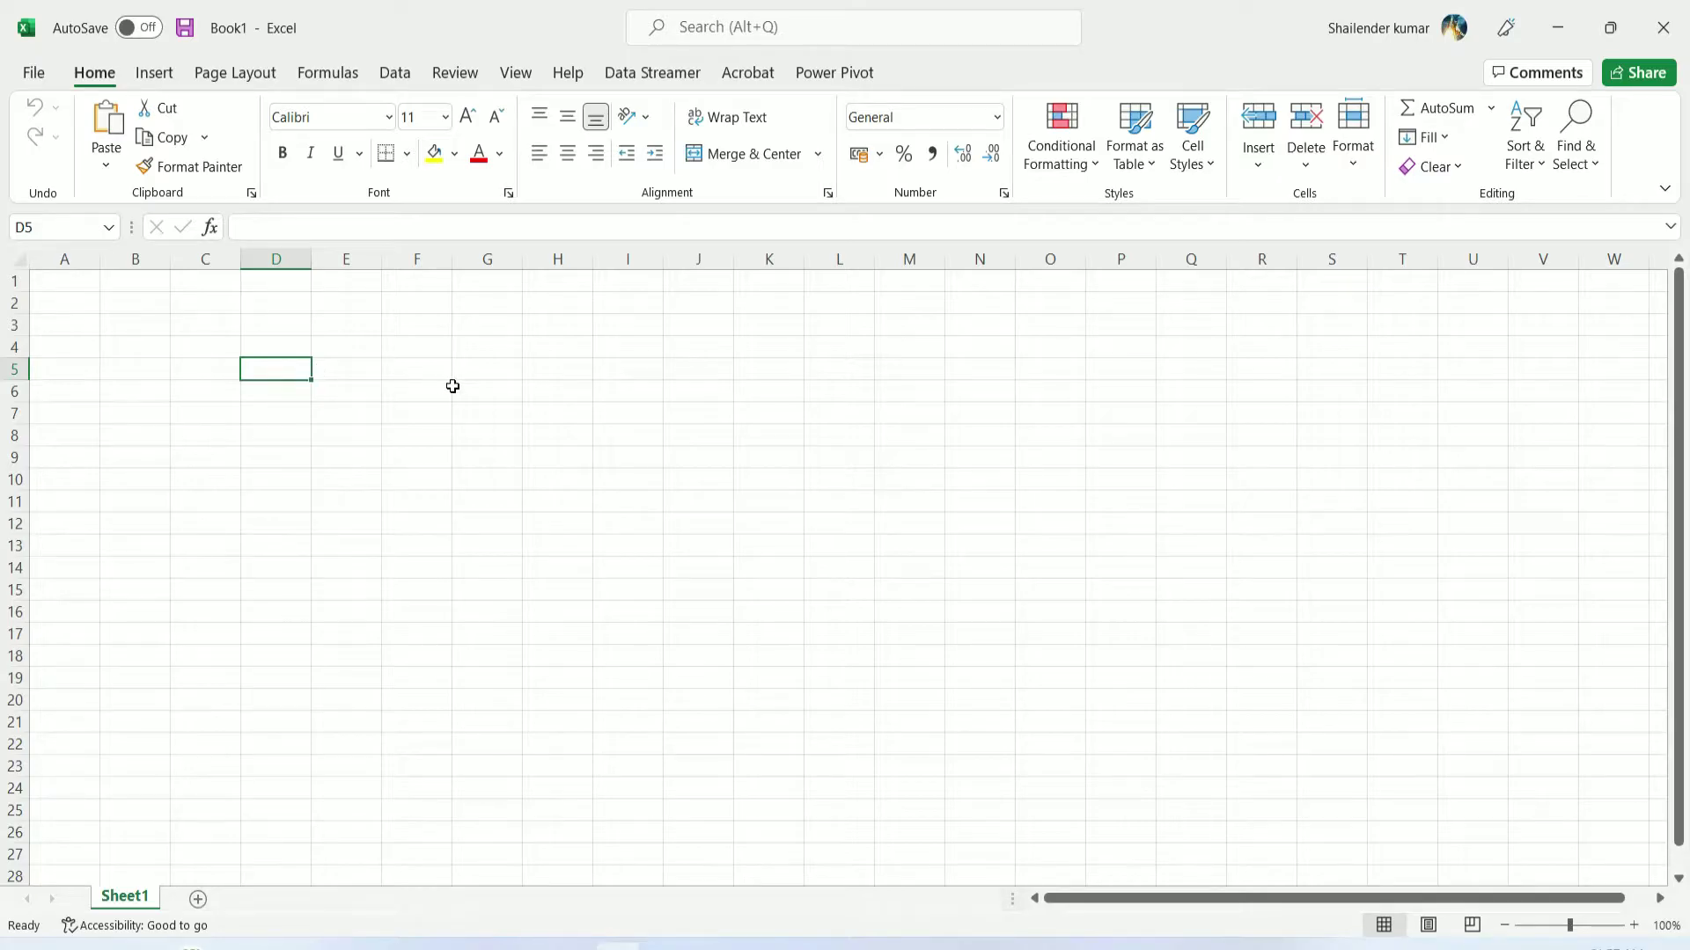
pyautogui.click(191, 299)
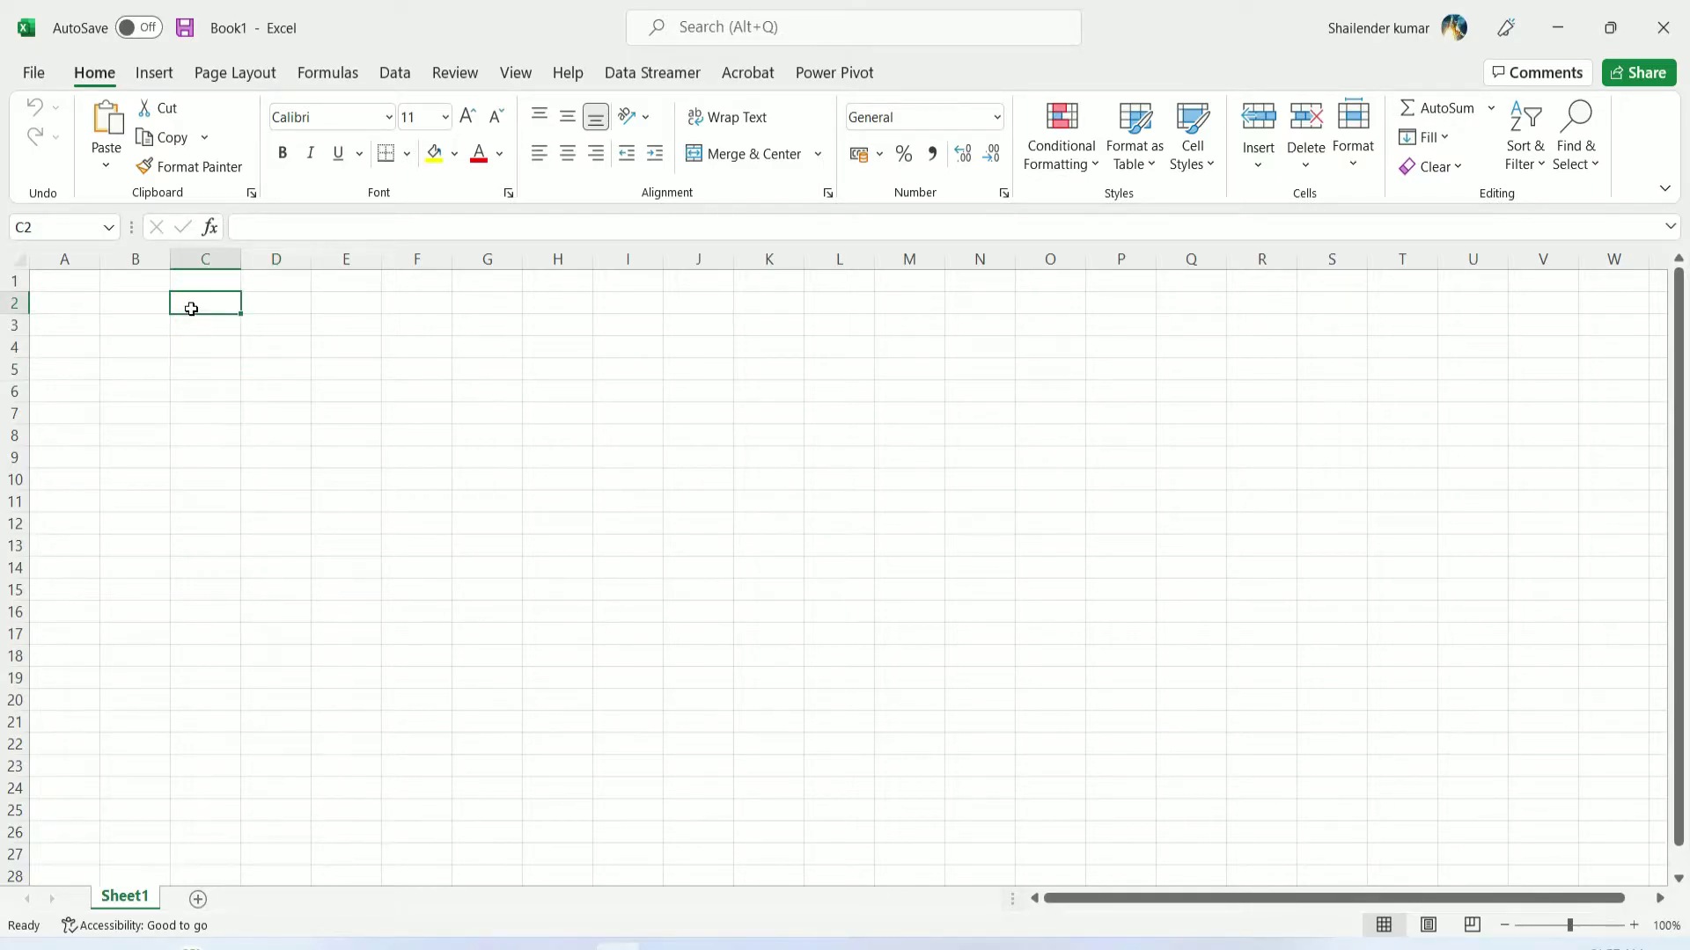
pyautogui.moveTo(192, 307)
pyautogui.mouseDown()
pyautogui.moveTo(305, 532)
pyautogui.moveTo(463, 603)
pyautogui.moveTo(713, 649)
pyautogui.moveTo(837, 698)
pyautogui.mouseUp()
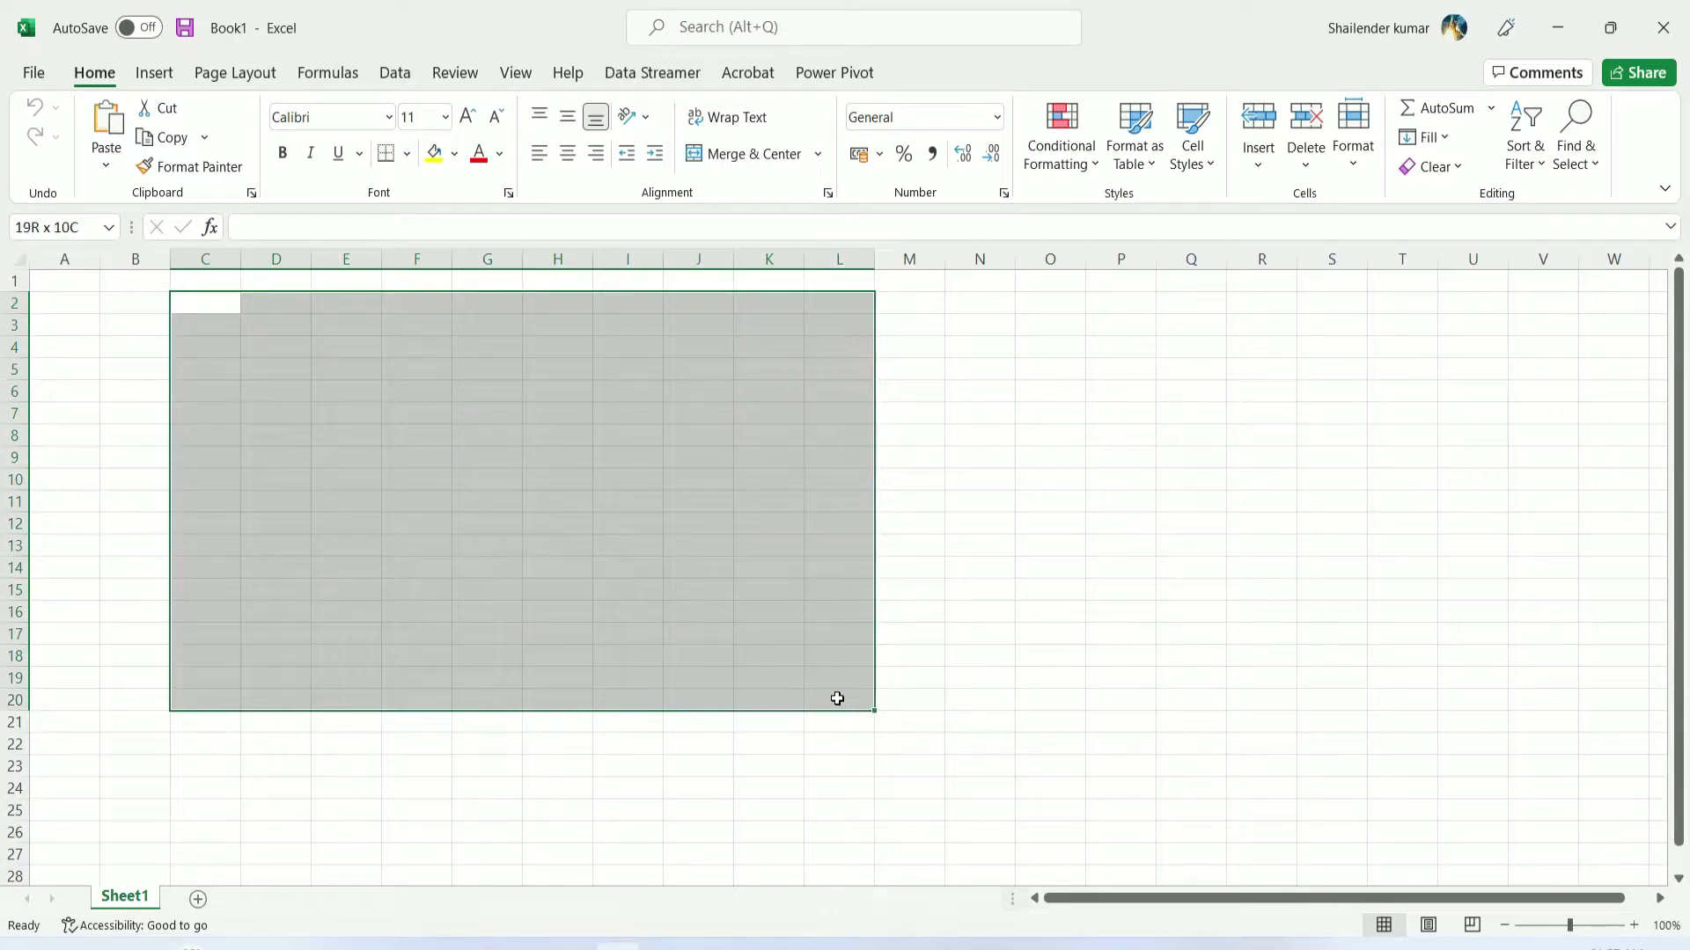
pyautogui.click(282, 324)
pyautogui.click(71, 282)
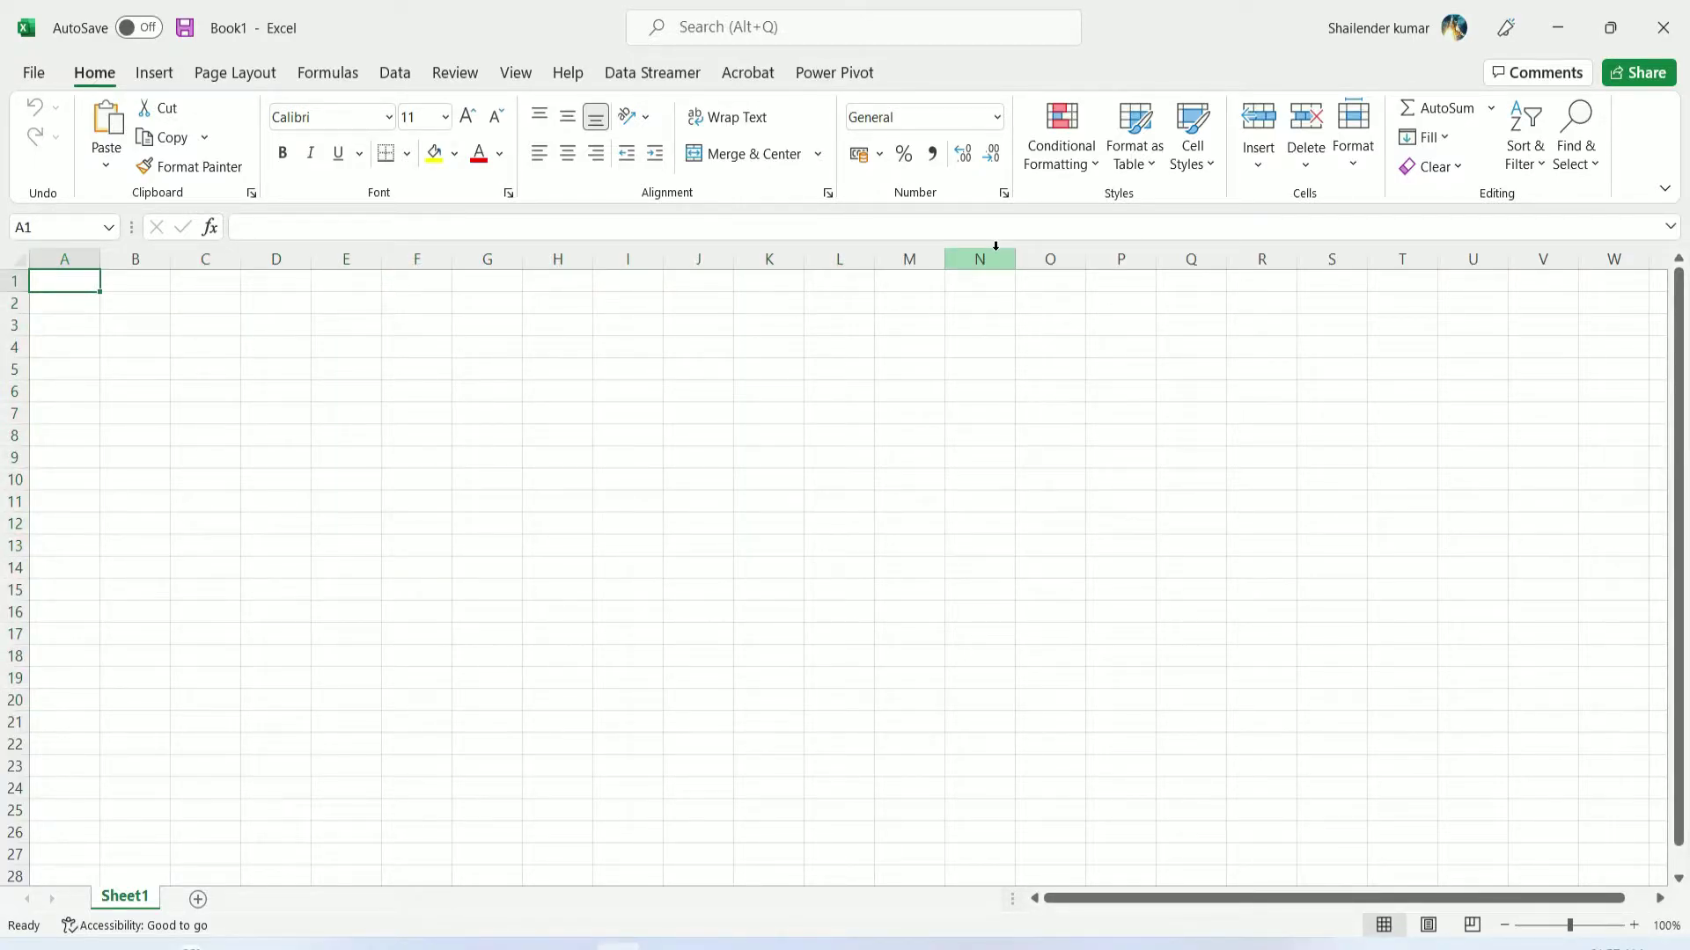
# Enter the headings Fname in A1 and Lname in B1
pyautogui.write('Fname')
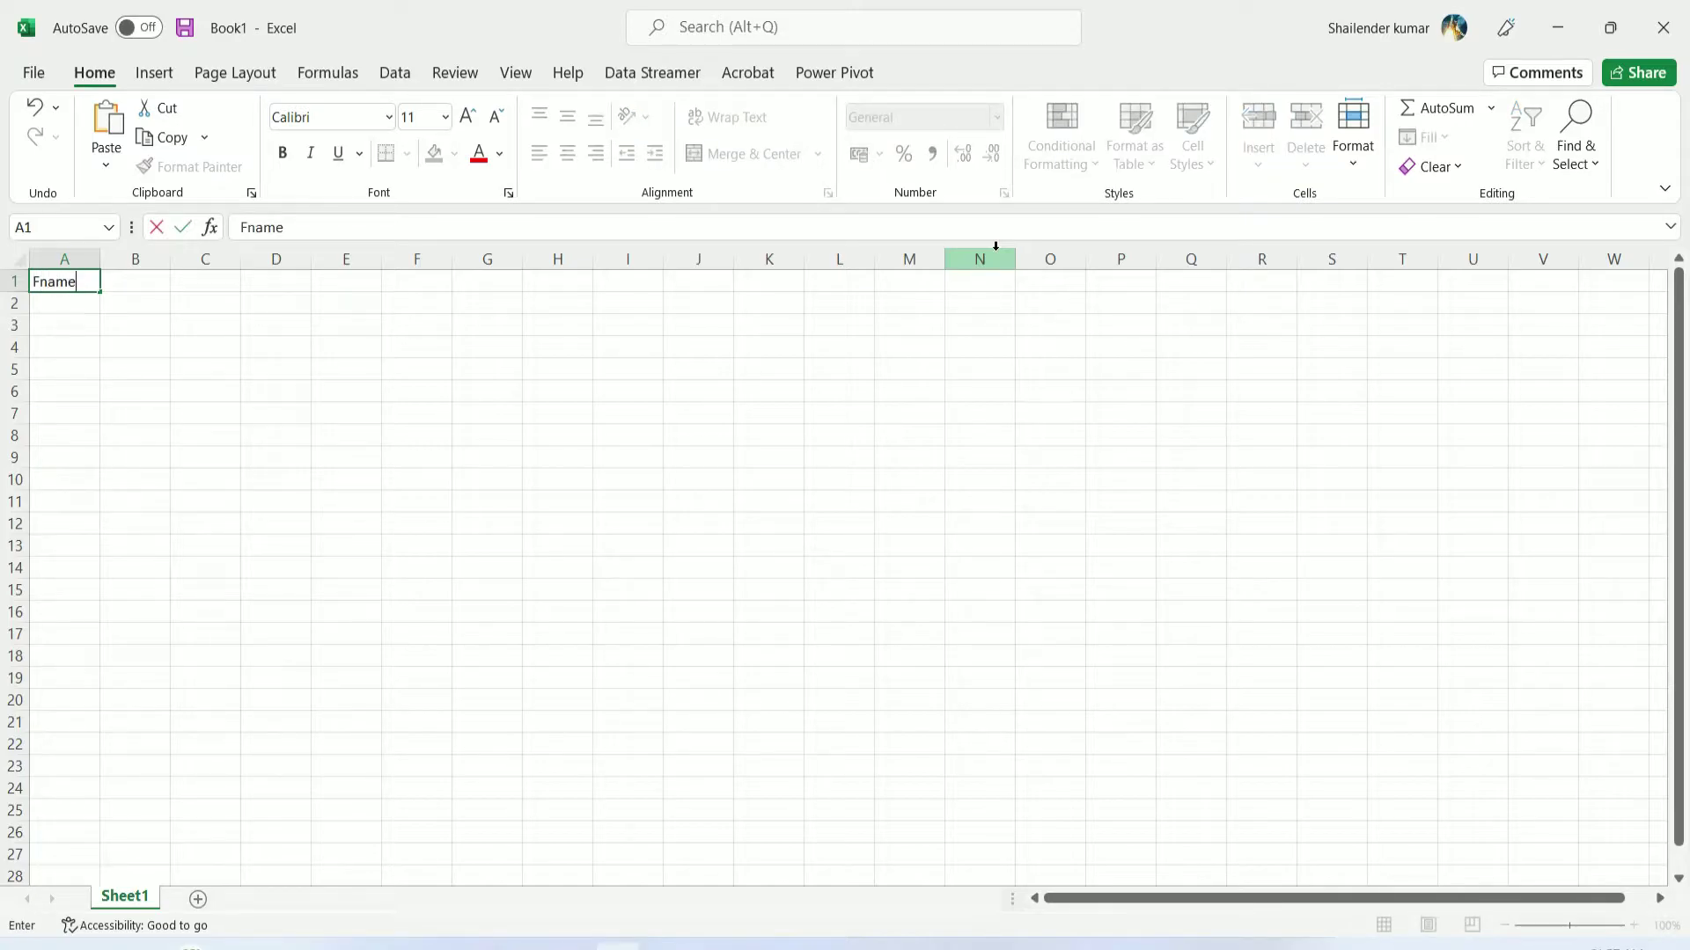
pyautogui.press('Tab')
pyautogui.write('Lnam')
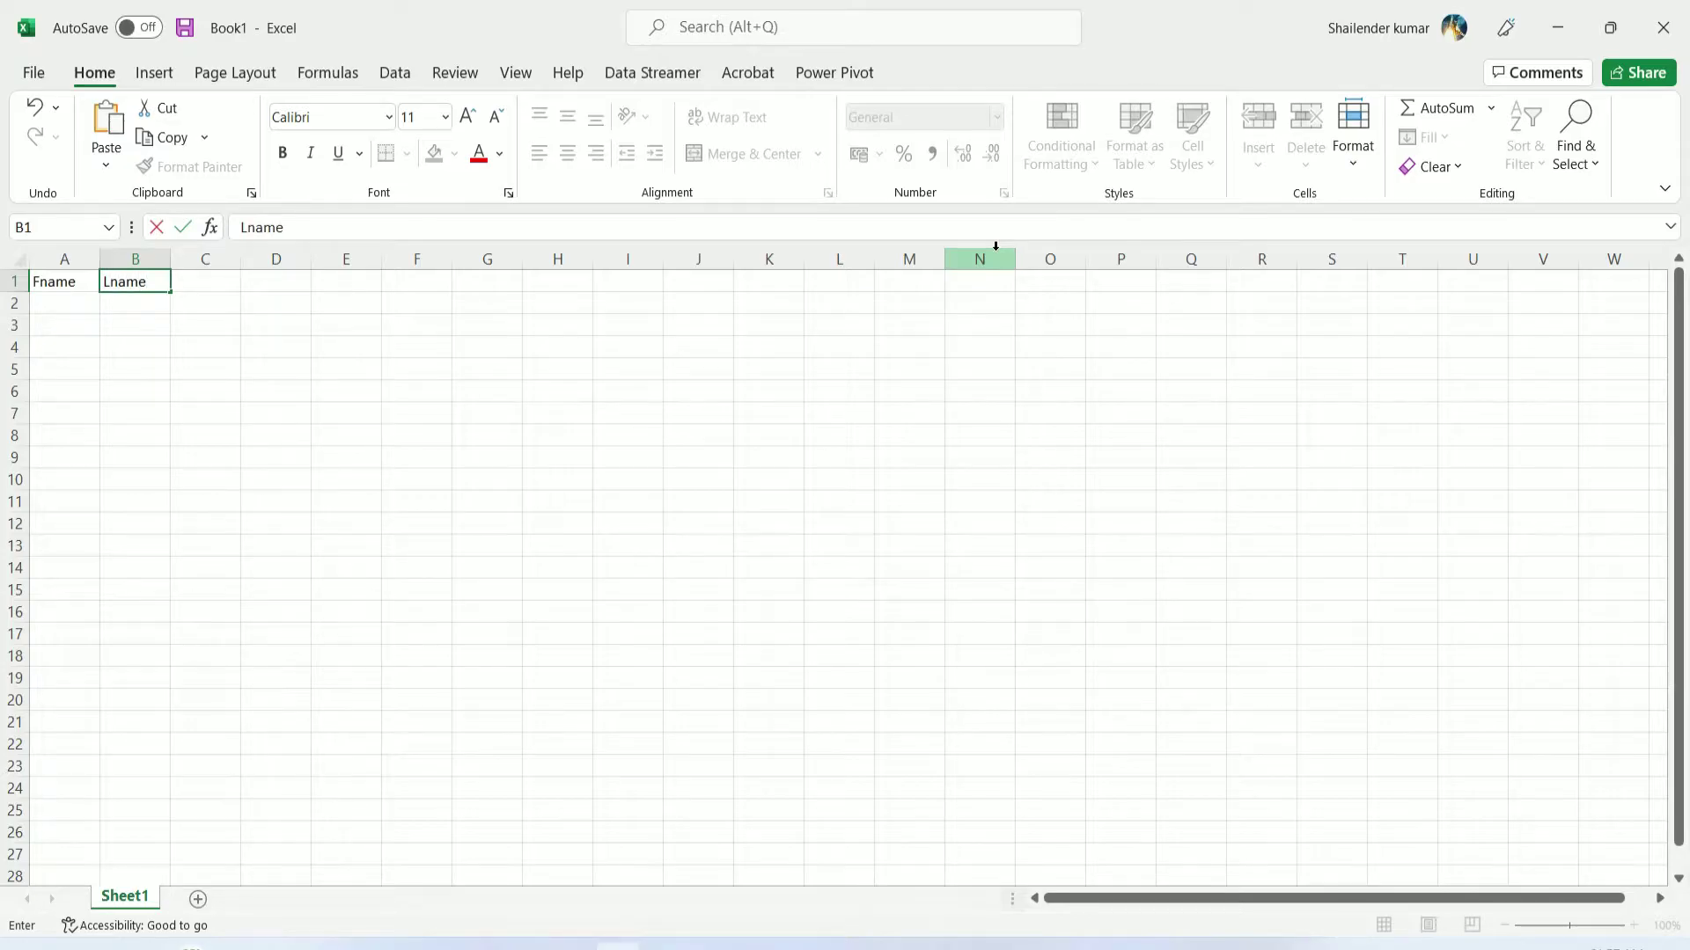
pyautogui.press('Tab')
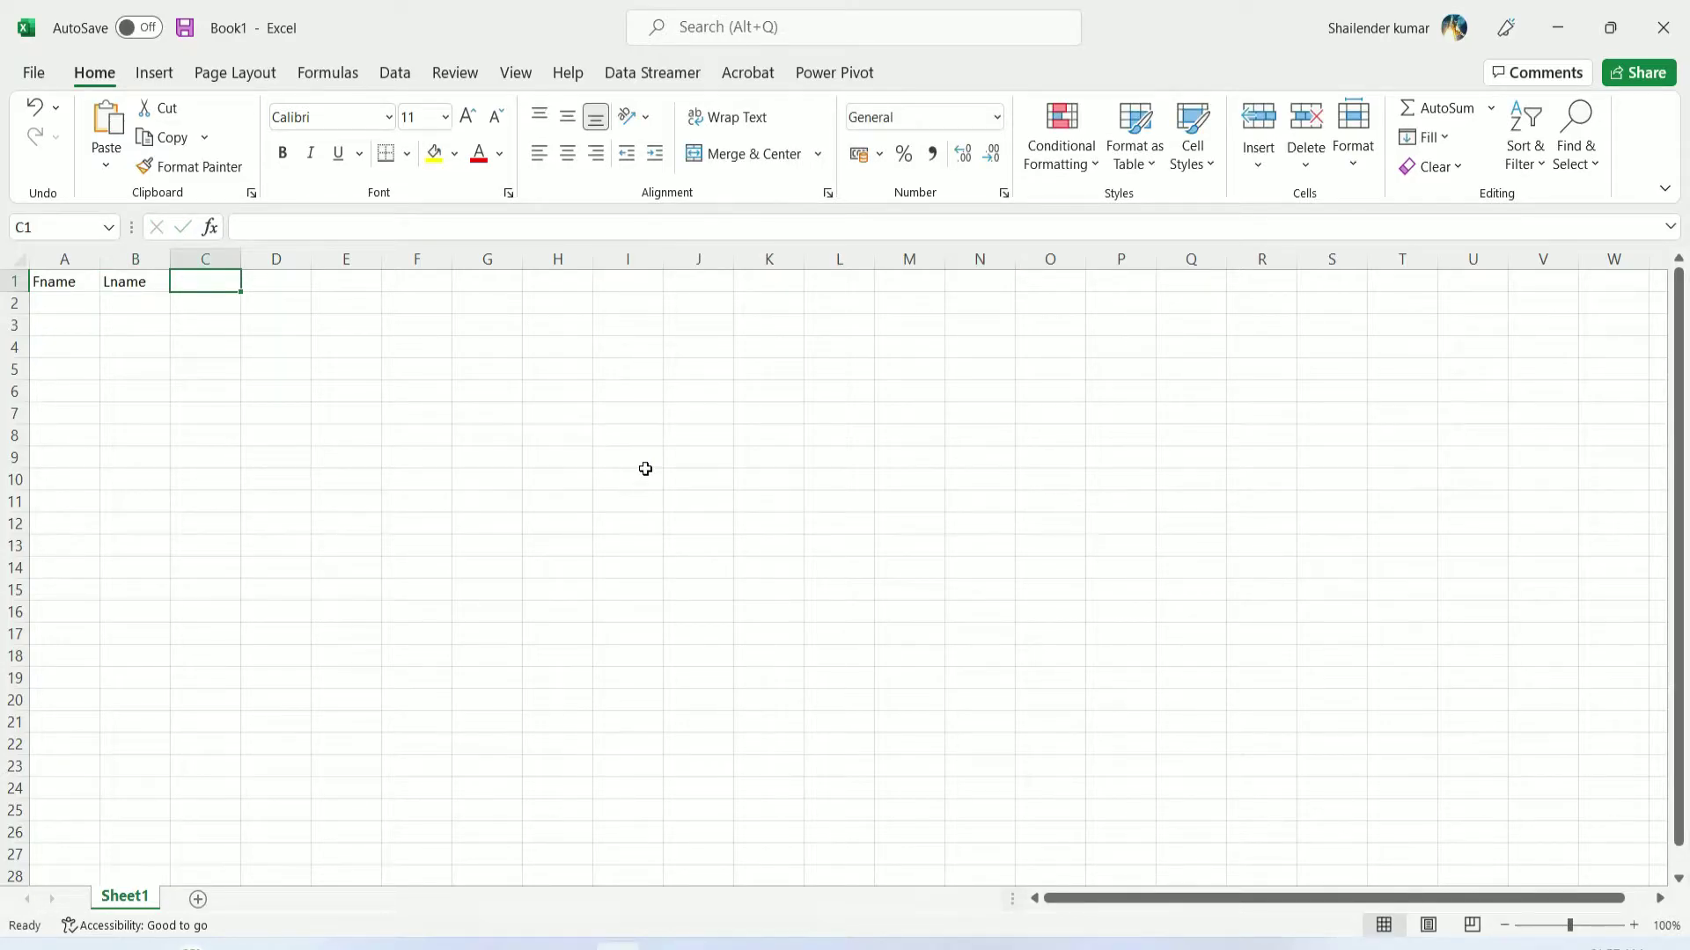
pyautogui.scroll(2, 646, 469)
pyautogui.scroll(-3, 646, 469)
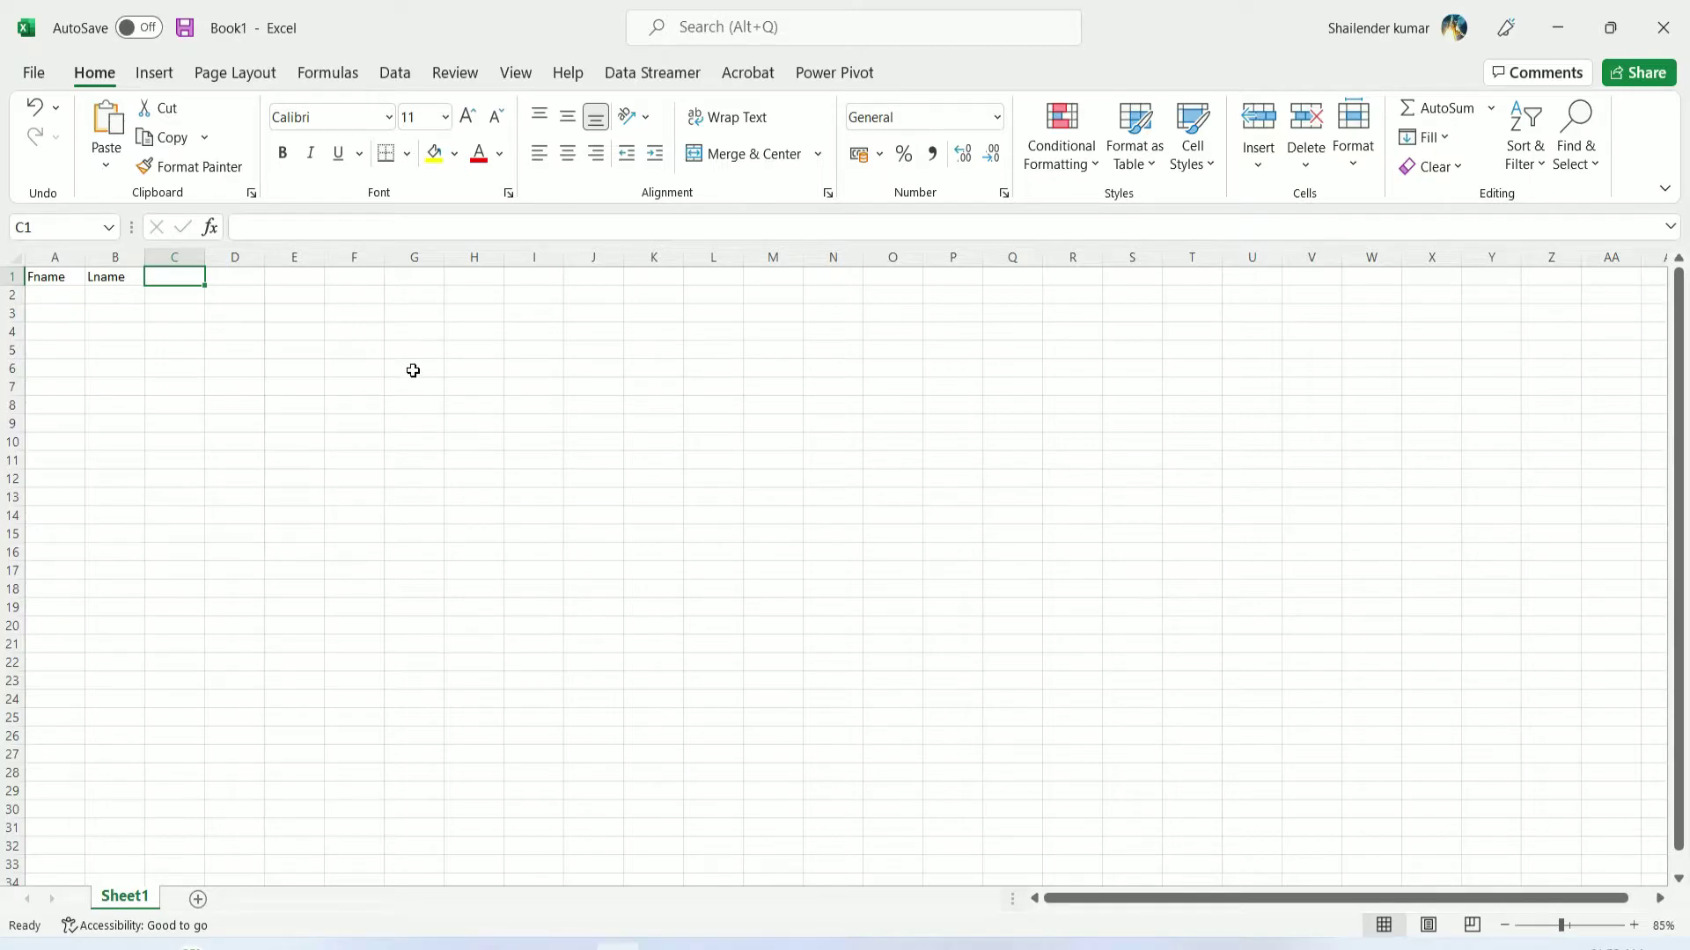
pyautogui.keyDown('ctrl'); pyautogui.scroll(1, 413, 370); pyautogui.keyUp('ctrl')
pyautogui.keyDown('ctrl'); pyautogui.scroll(2, 412, 368); pyautogui.keyUp('ctrl')
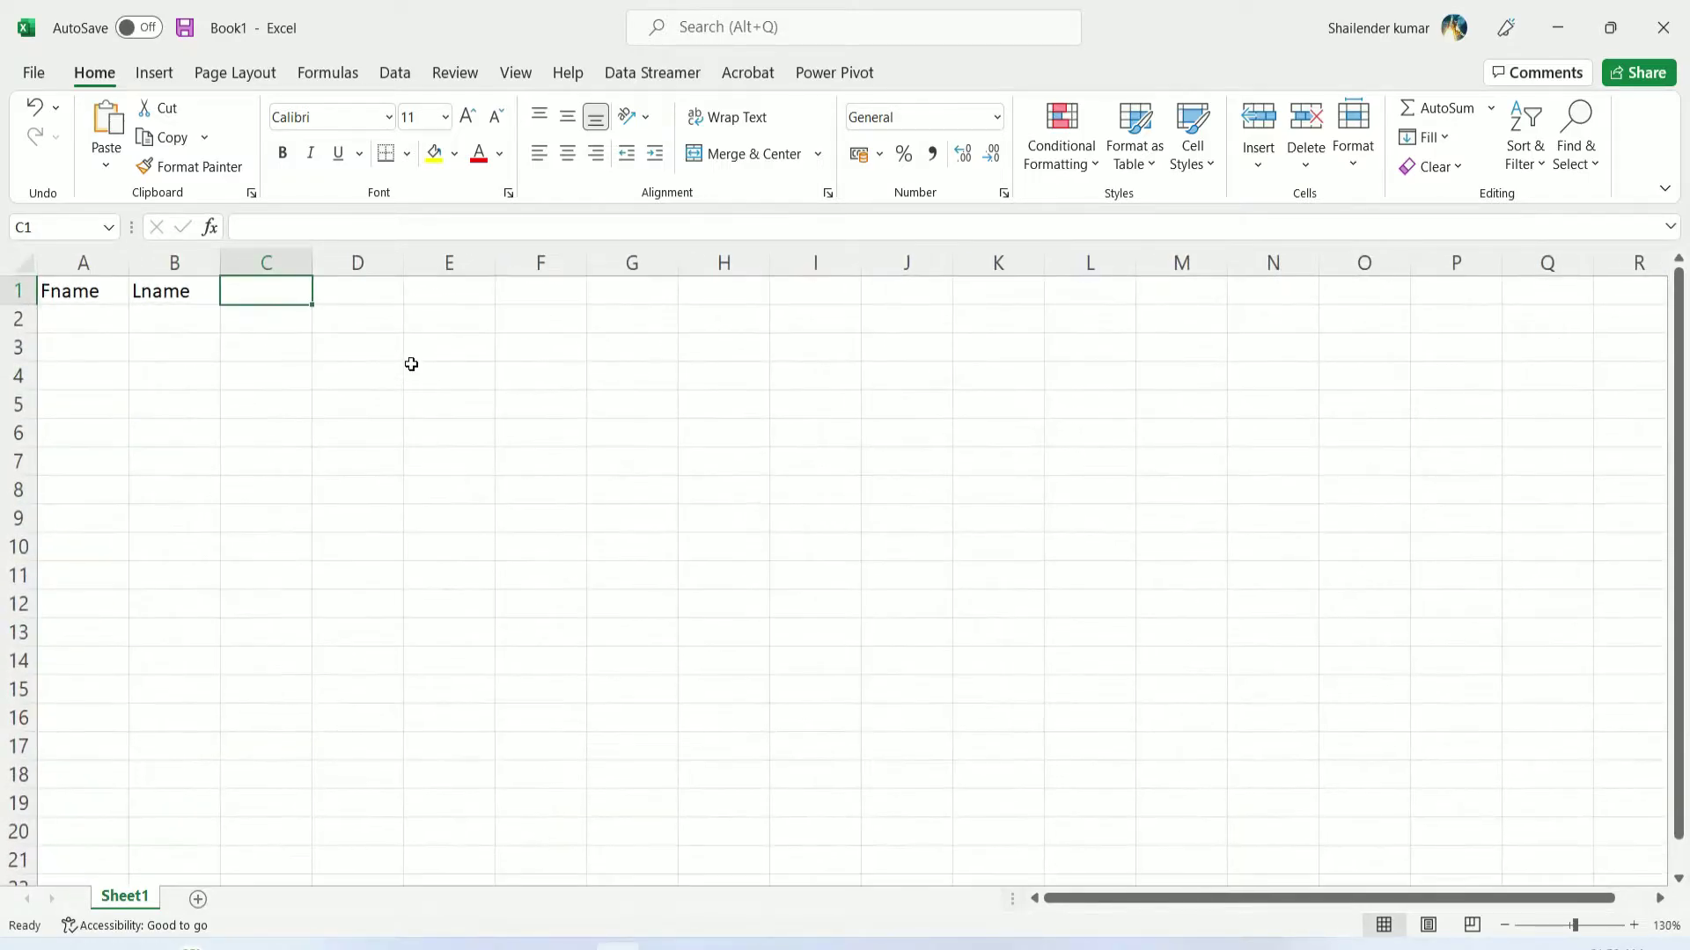
pyautogui.keyDown('ctrl'); pyautogui.scroll(1, 411, 364); pyautogui.keyUp('ctrl')
pyautogui.keyDown('ctrl'); pyautogui.scroll(1, 411, 364); pyautogui.keyUp('ctrl')
pyautogui.keyDown('ctrl'); pyautogui.scroll(1, 412, 362); pyautogui.keyUp('ctrl')
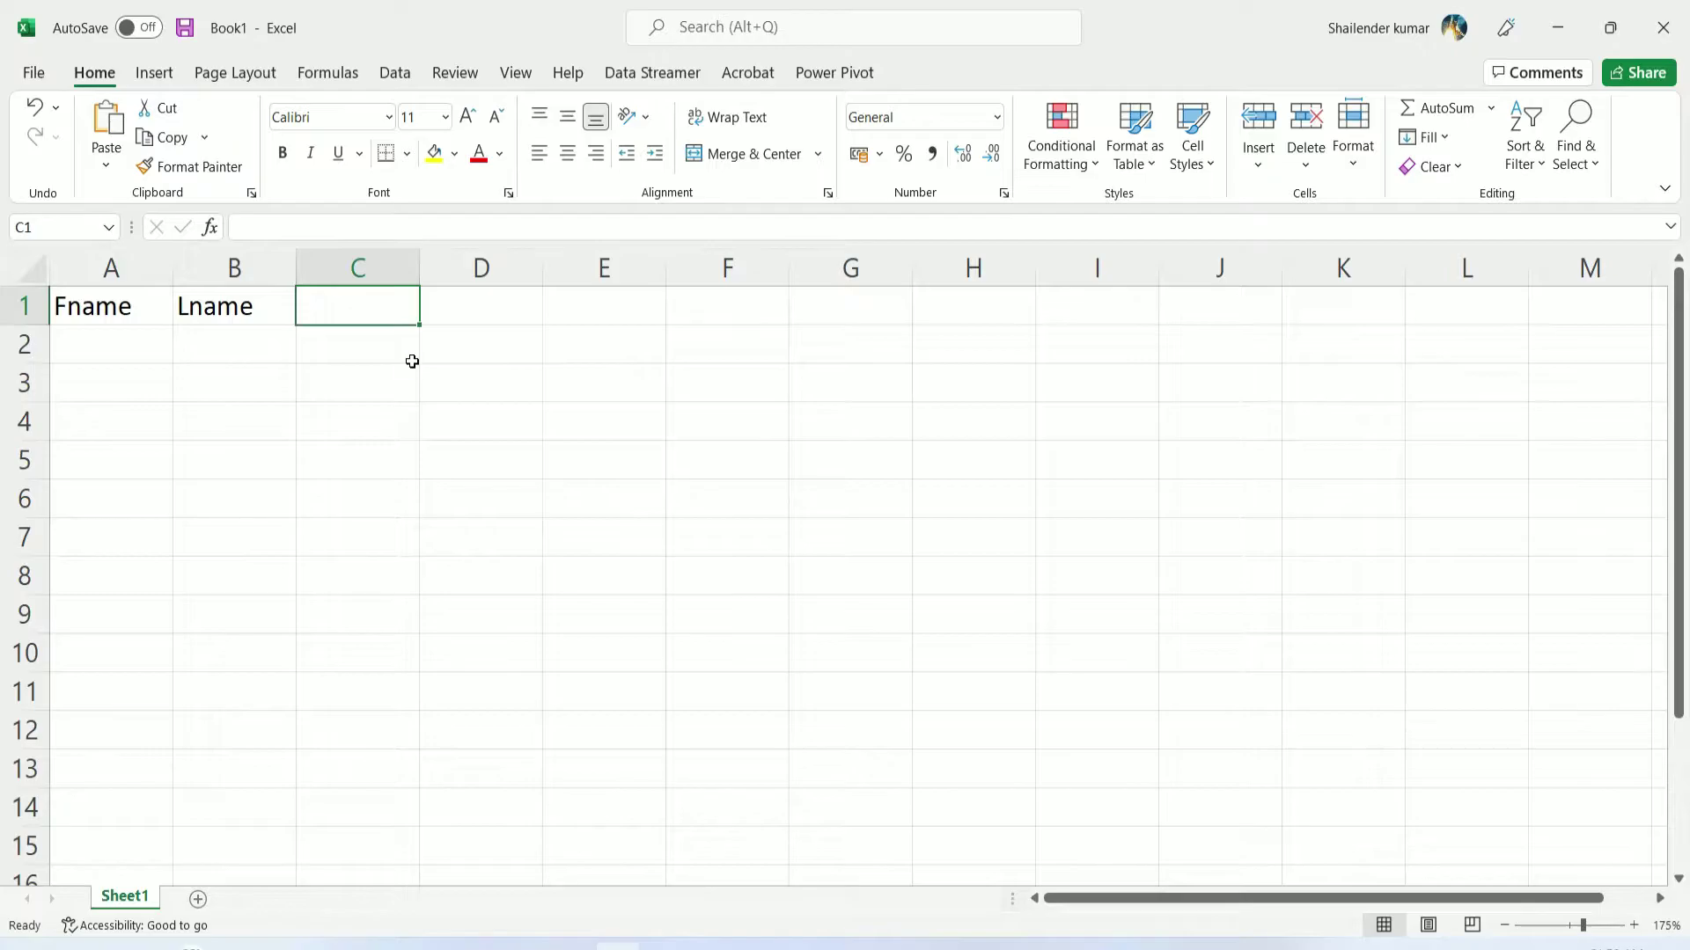
pyautogui.keyDown('ctrl'); pyautogui.scroll(1, 412, 362); pyautogui.keyUp('ctrl')
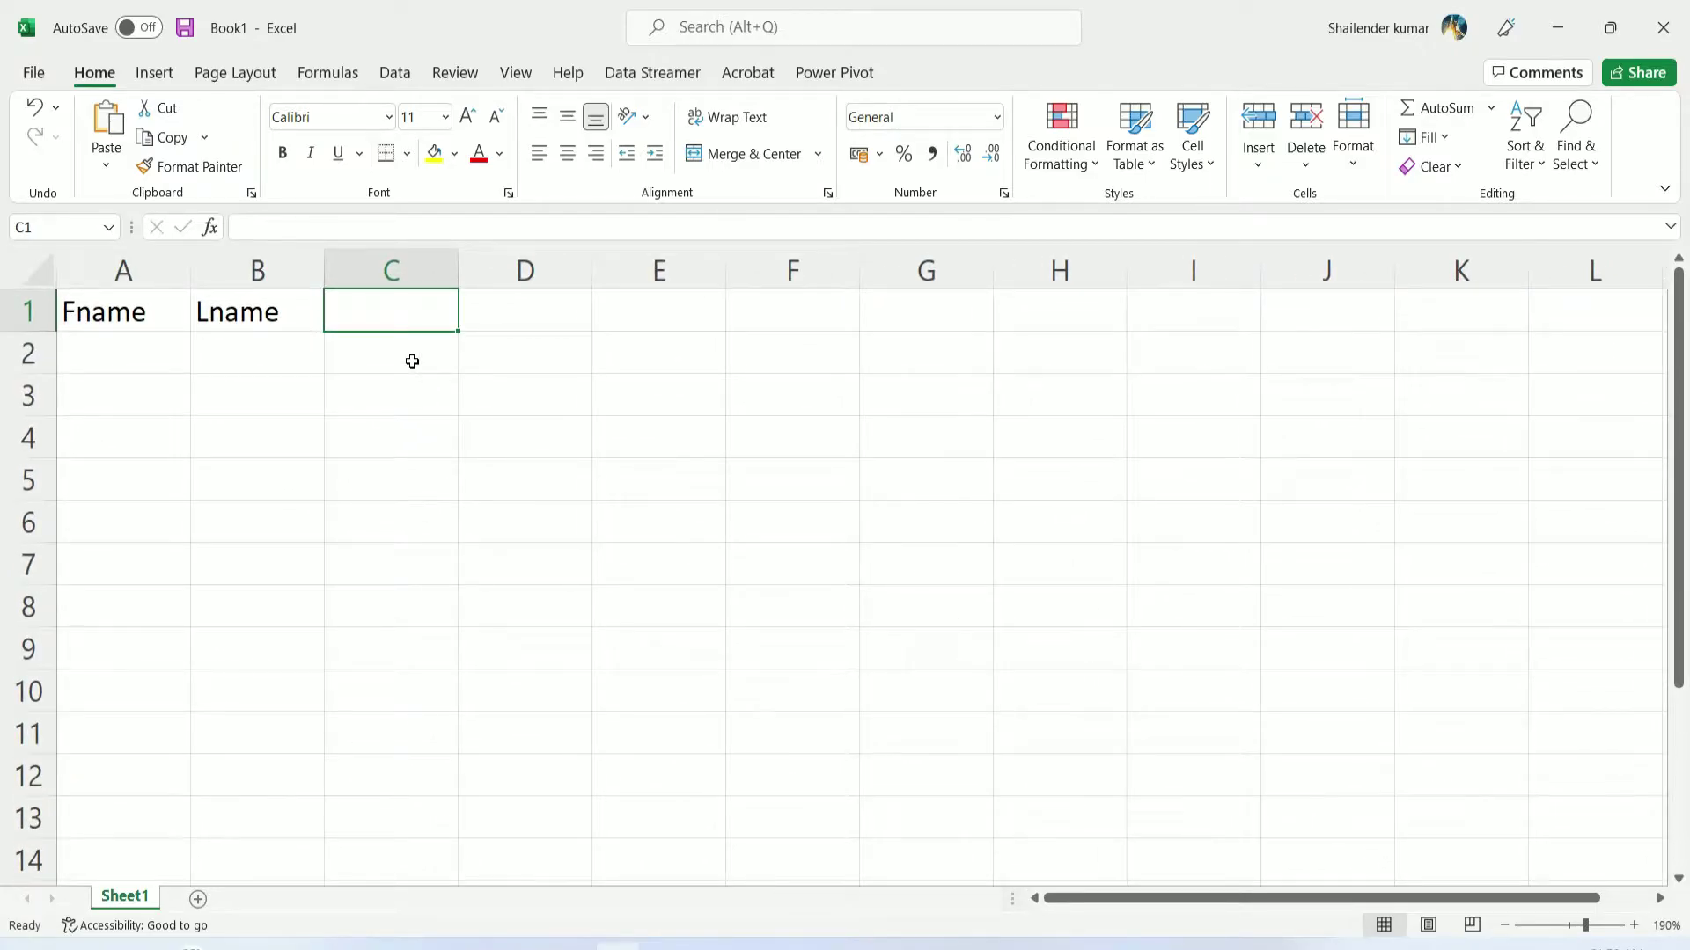
pyautogui.keyDown('ctrl'); pyautogui.scroll(-4, 412, 361); pyautogui.keyUp('ctrl')
pyautogui.keyDown('ctrl'); pyautogui.scroll(-2, 412, 362); pyautogui.keyUp('ctrl')
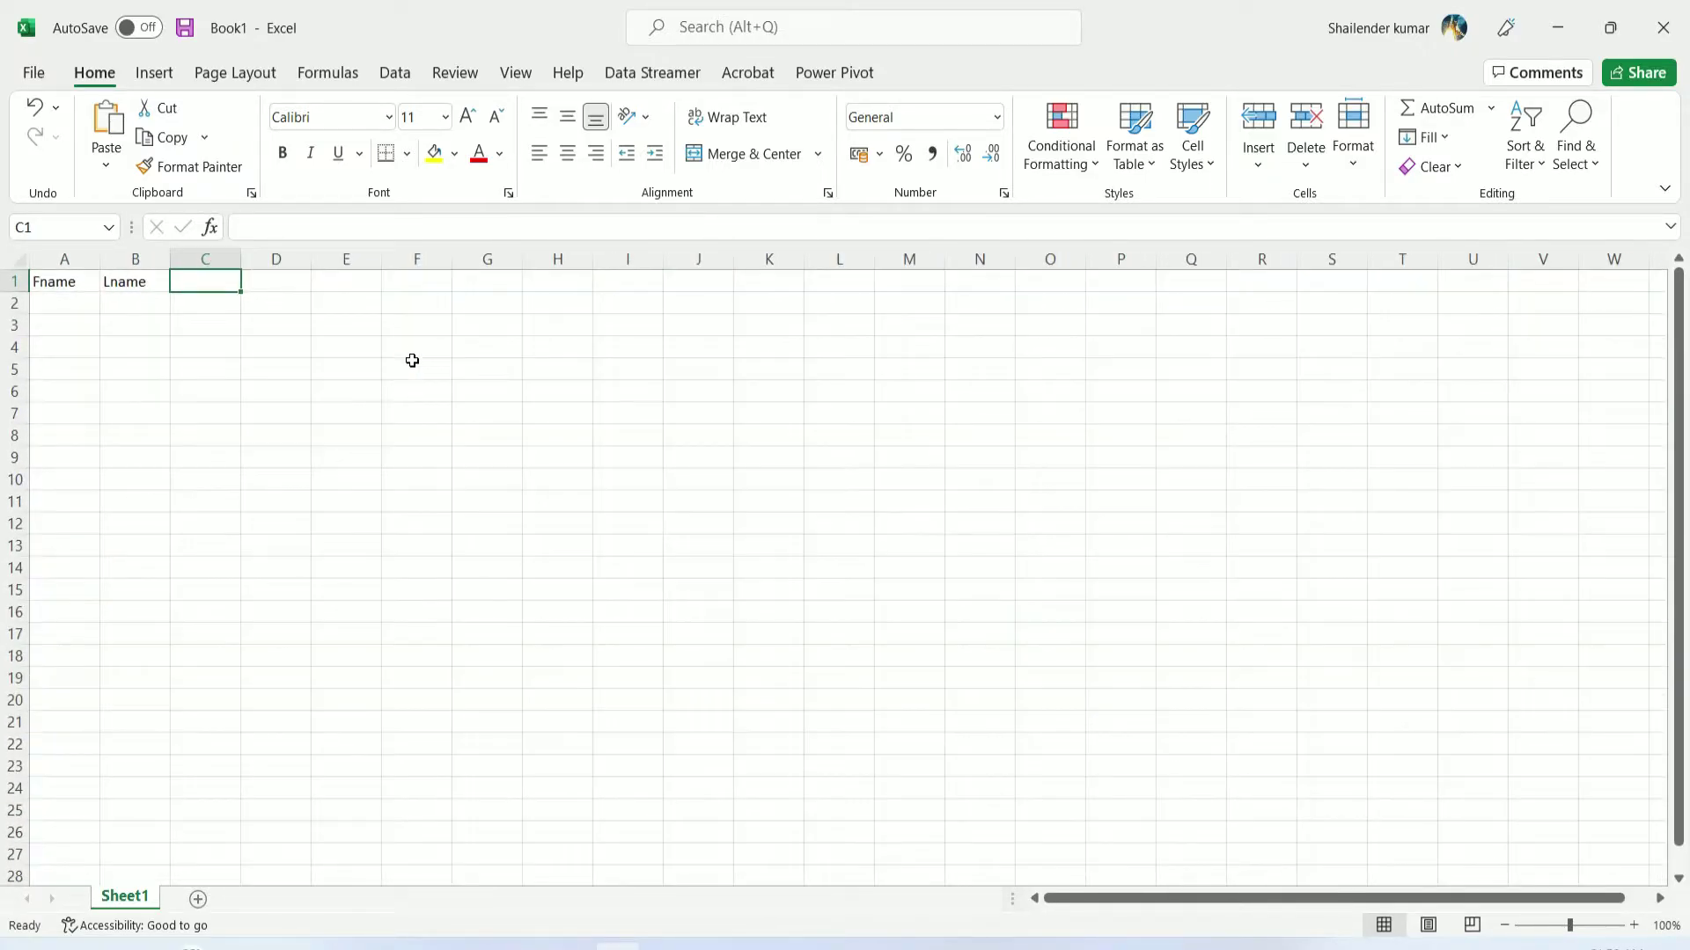
pyautogui.keyDown('ctrl'); pyautogui.scroll(5, 412, 361); pyautogui.keyUp('ctrl')
pyautogui.keyDown('ctrl'); pyautogui.scroll(3, 413, 361); pyautogui.keyUp('ctrl')
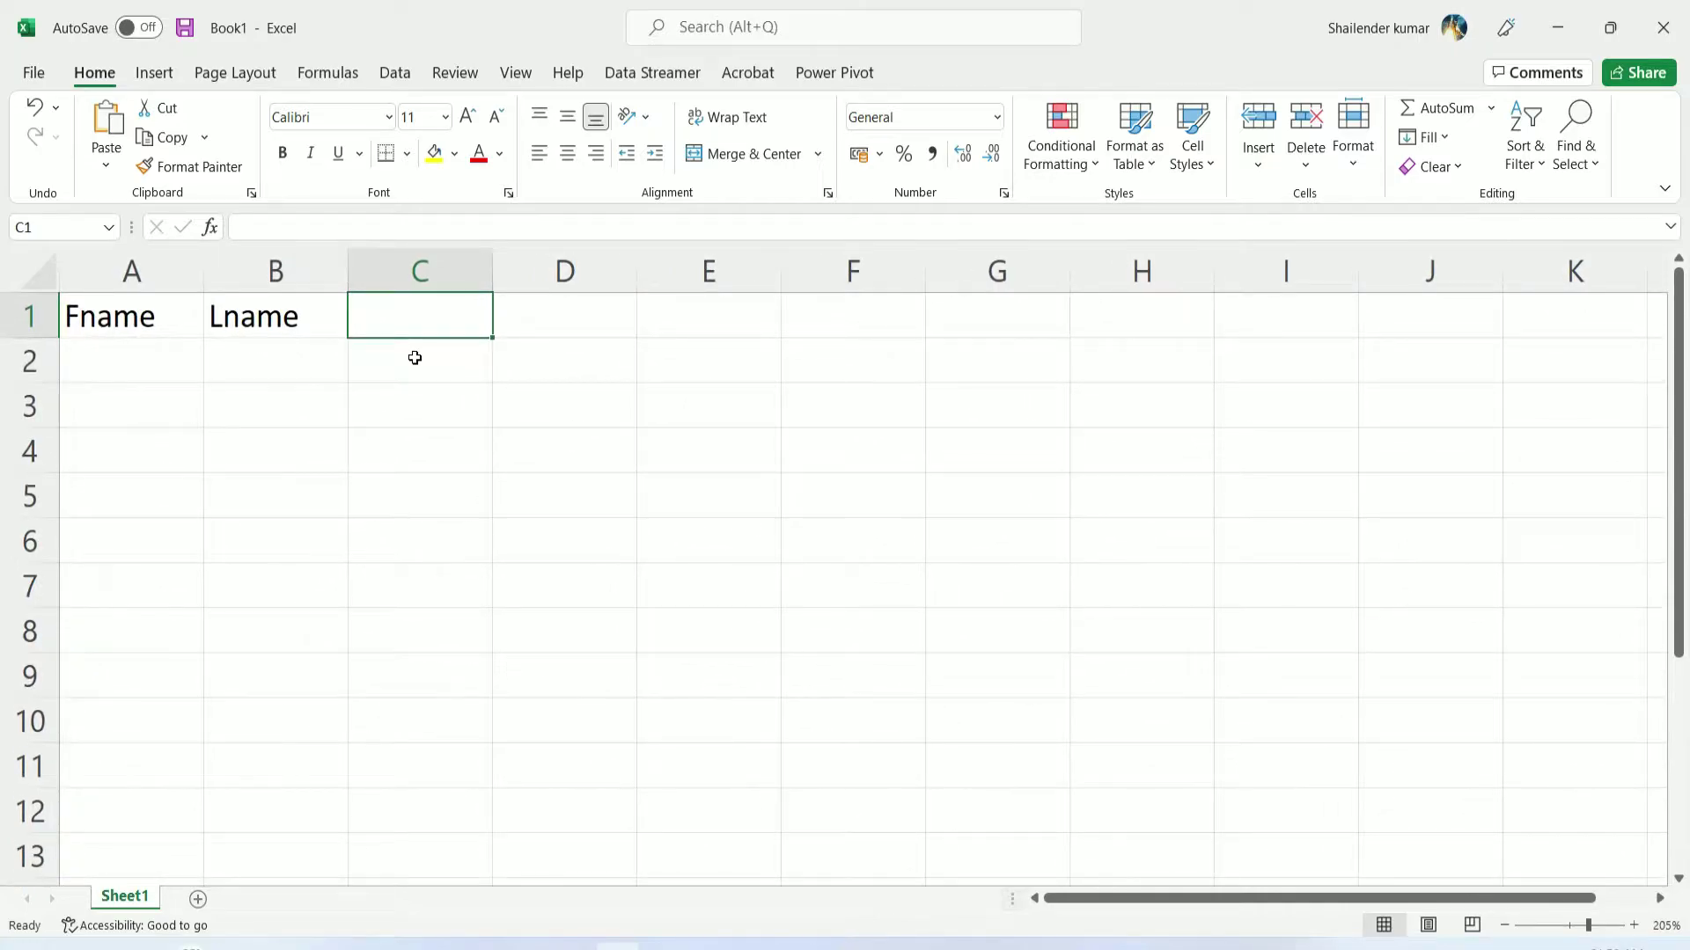
# Add Age and Earning headings, replace Age with DOB, and add Pincode in E1
pyautogui.click(441, 327)
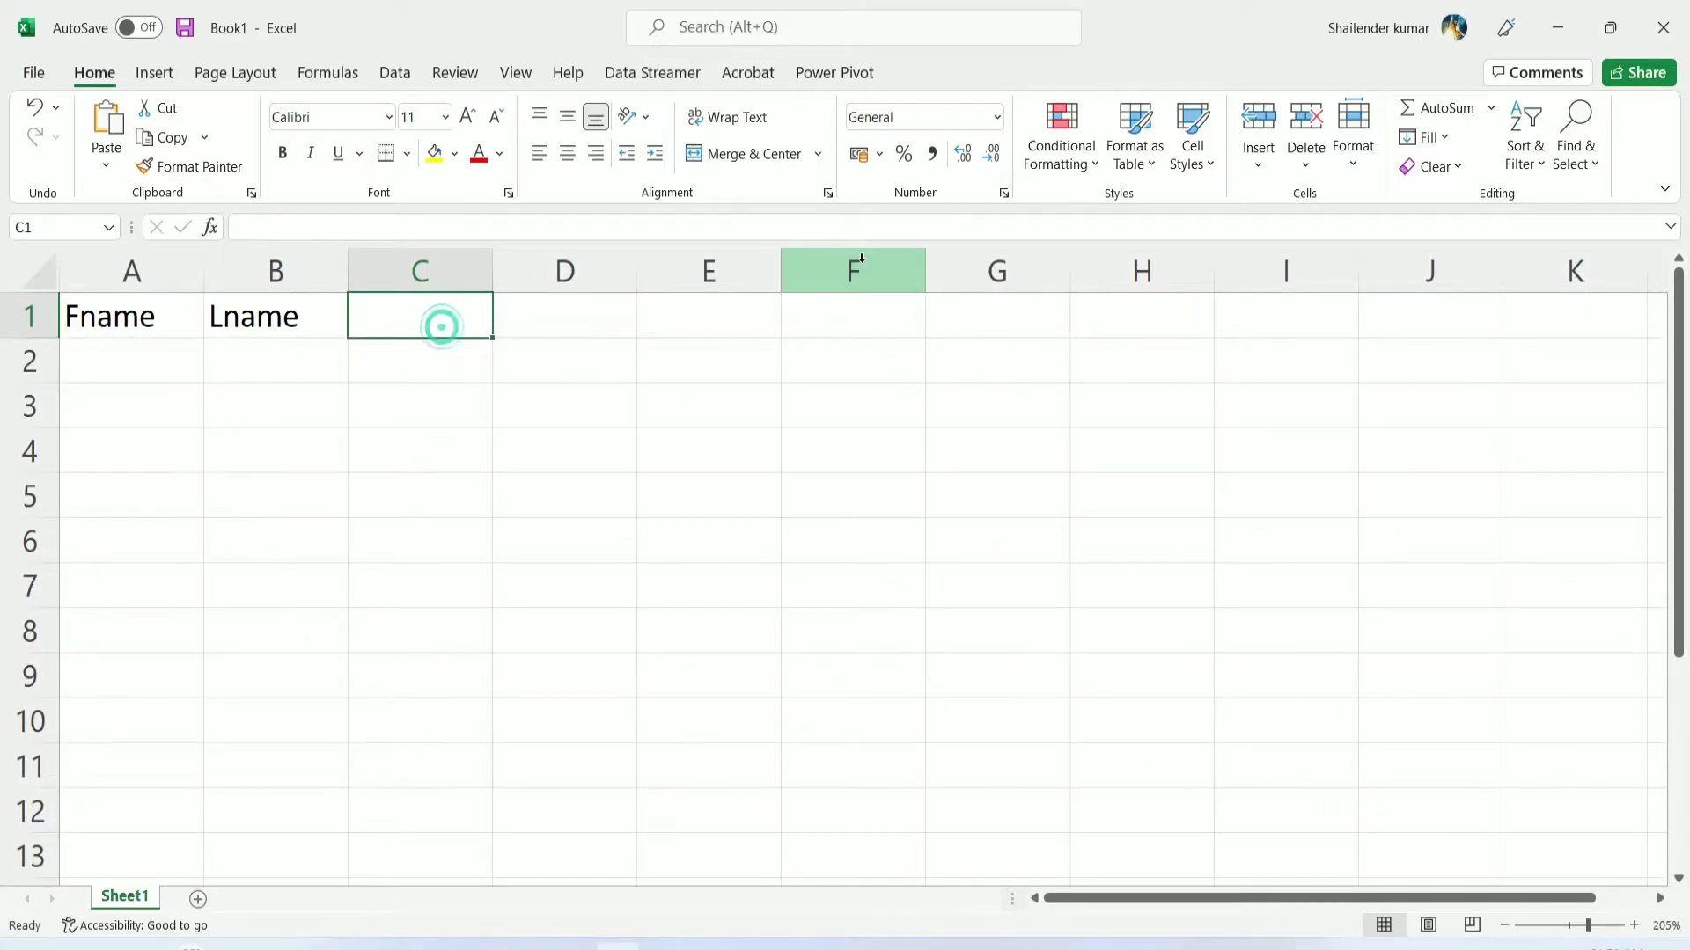
pyautogui.write('Age')
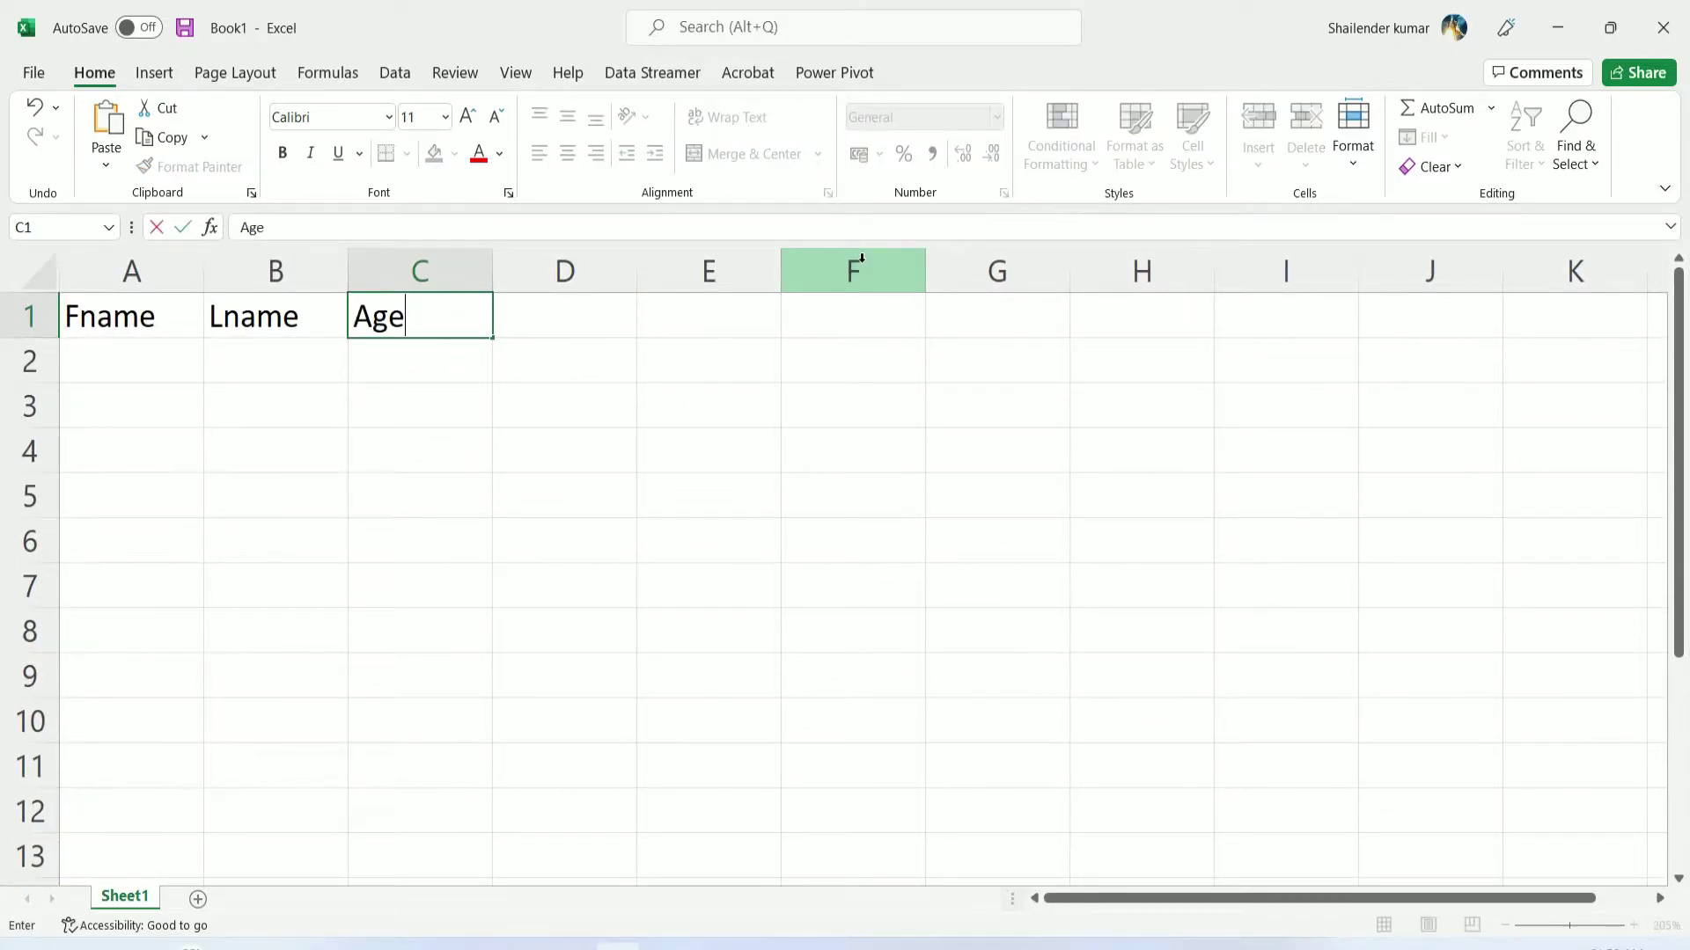
pyautogui.press('Tab')
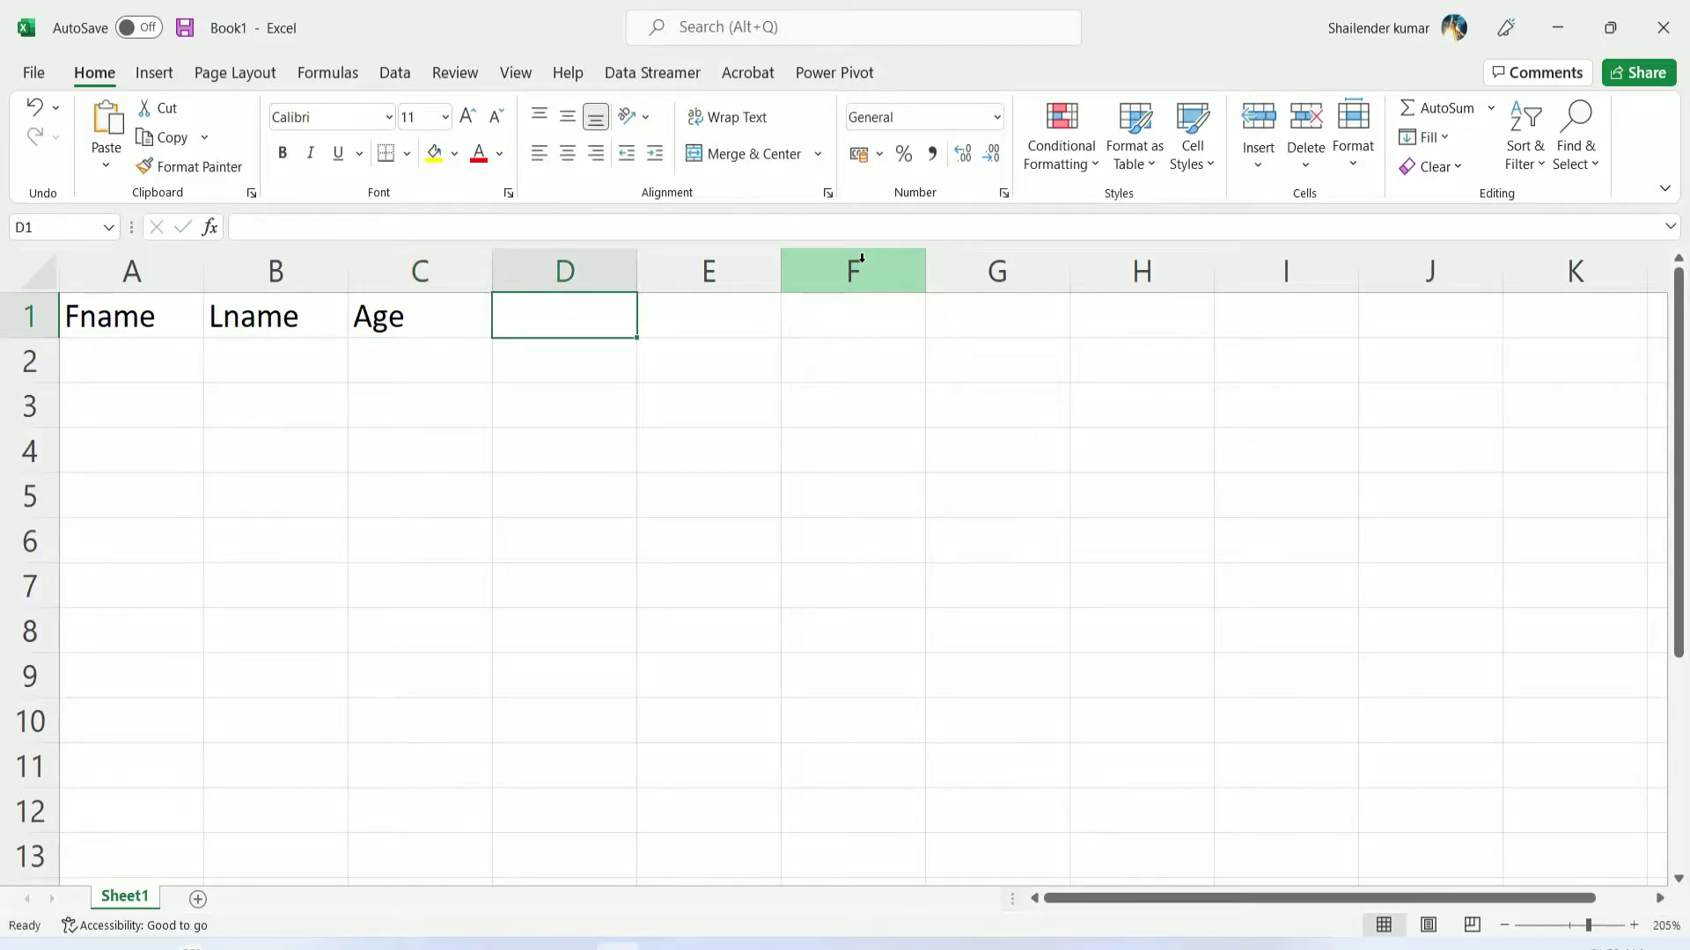
pyautogui.write('E')
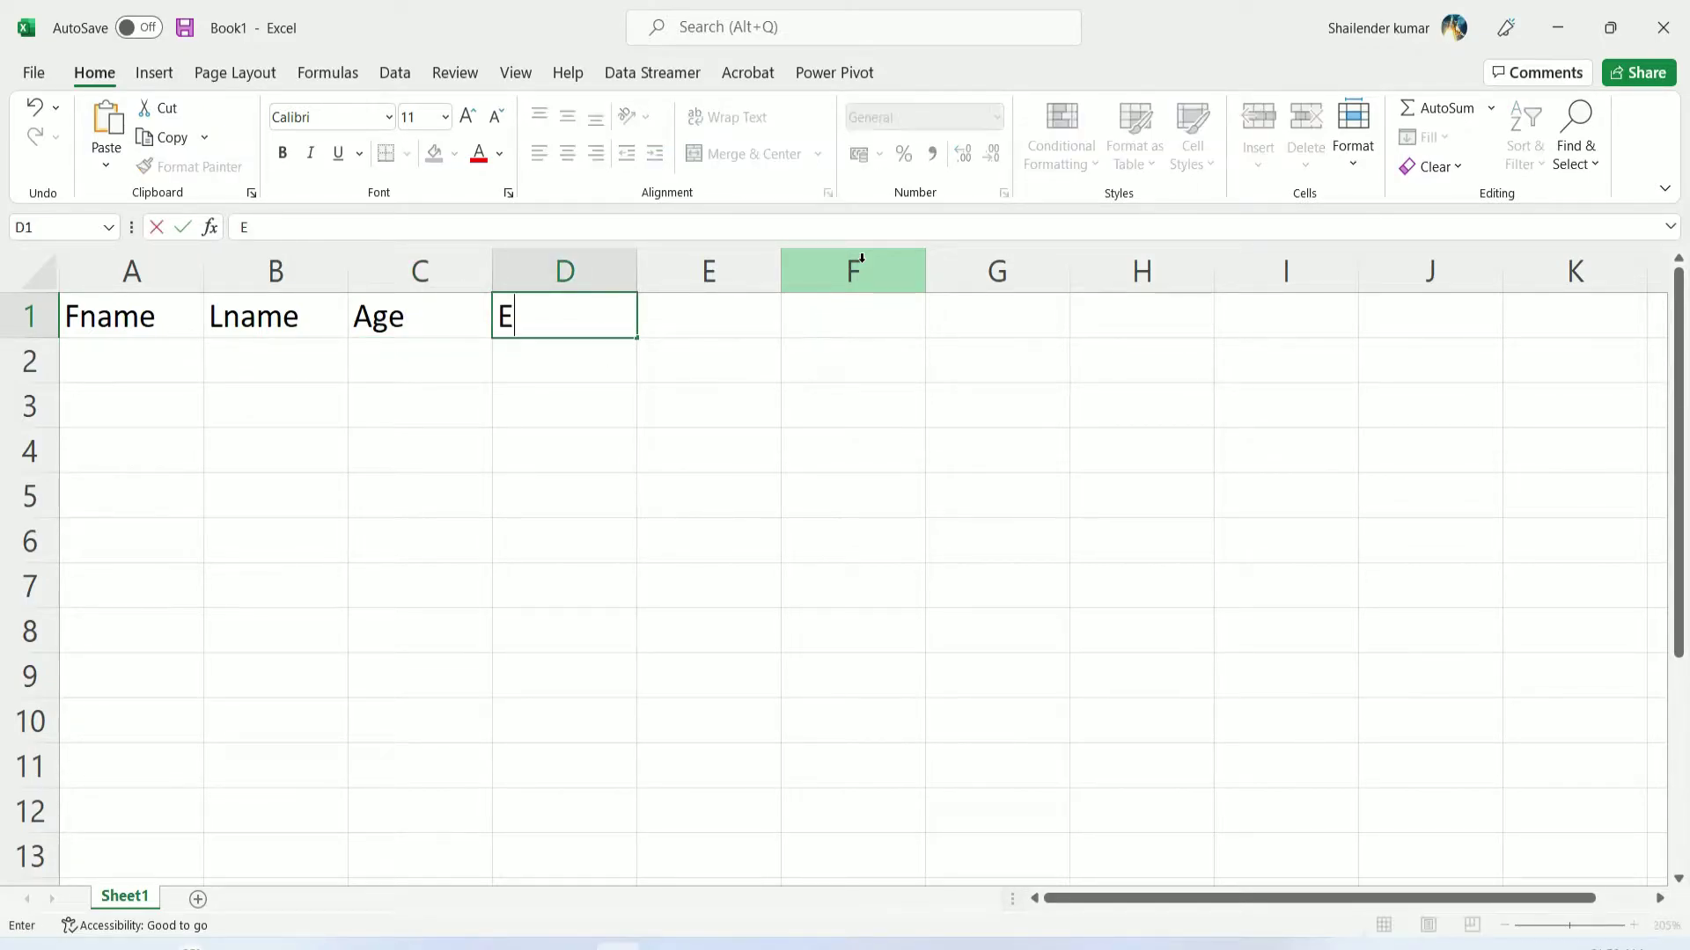
pyautogui.write('arni')
pyautogui.write('ng')
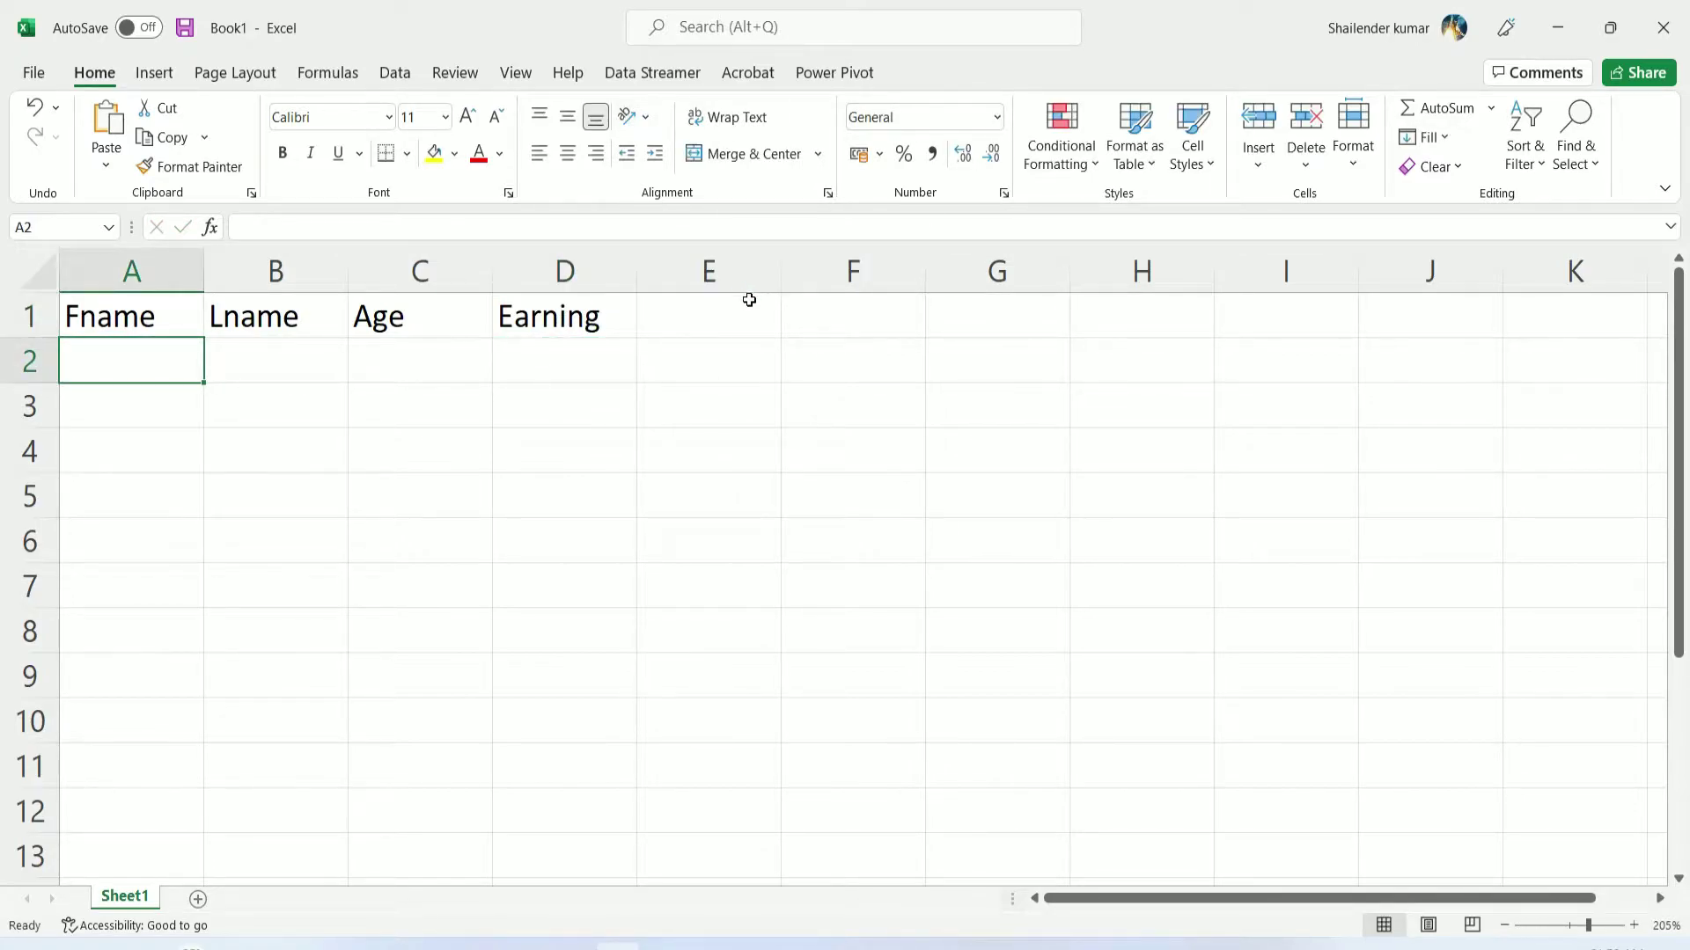
pyautogui.click(683, 320)
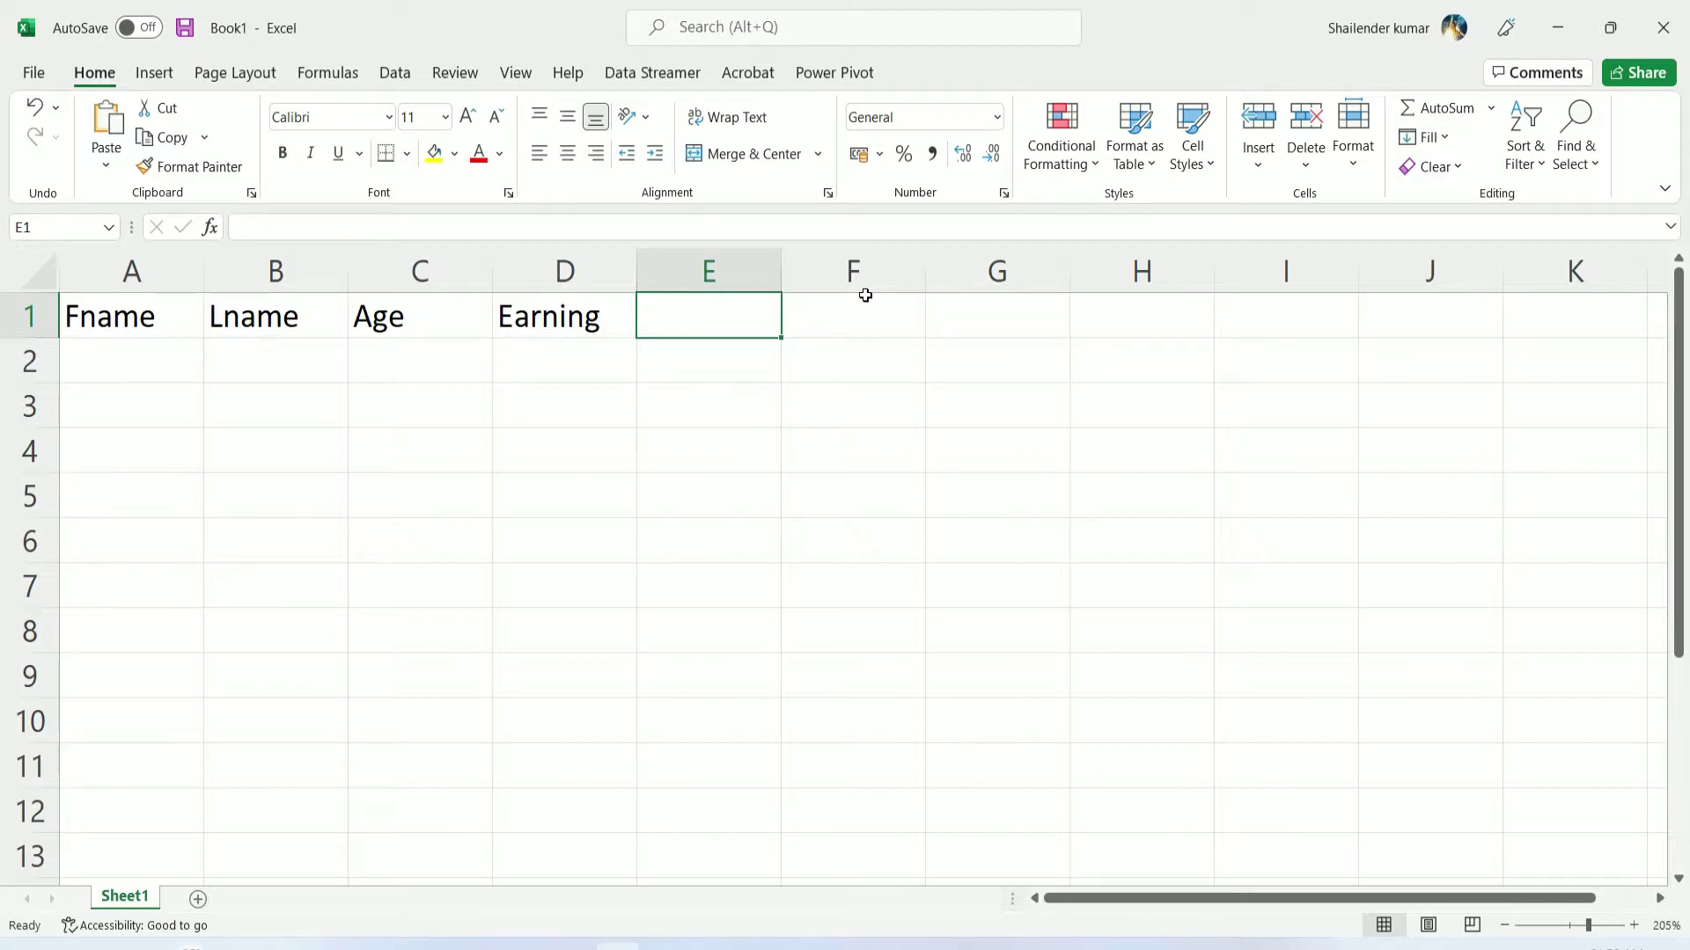
pyautogui.press('Left')
pyautogui.press('Left')
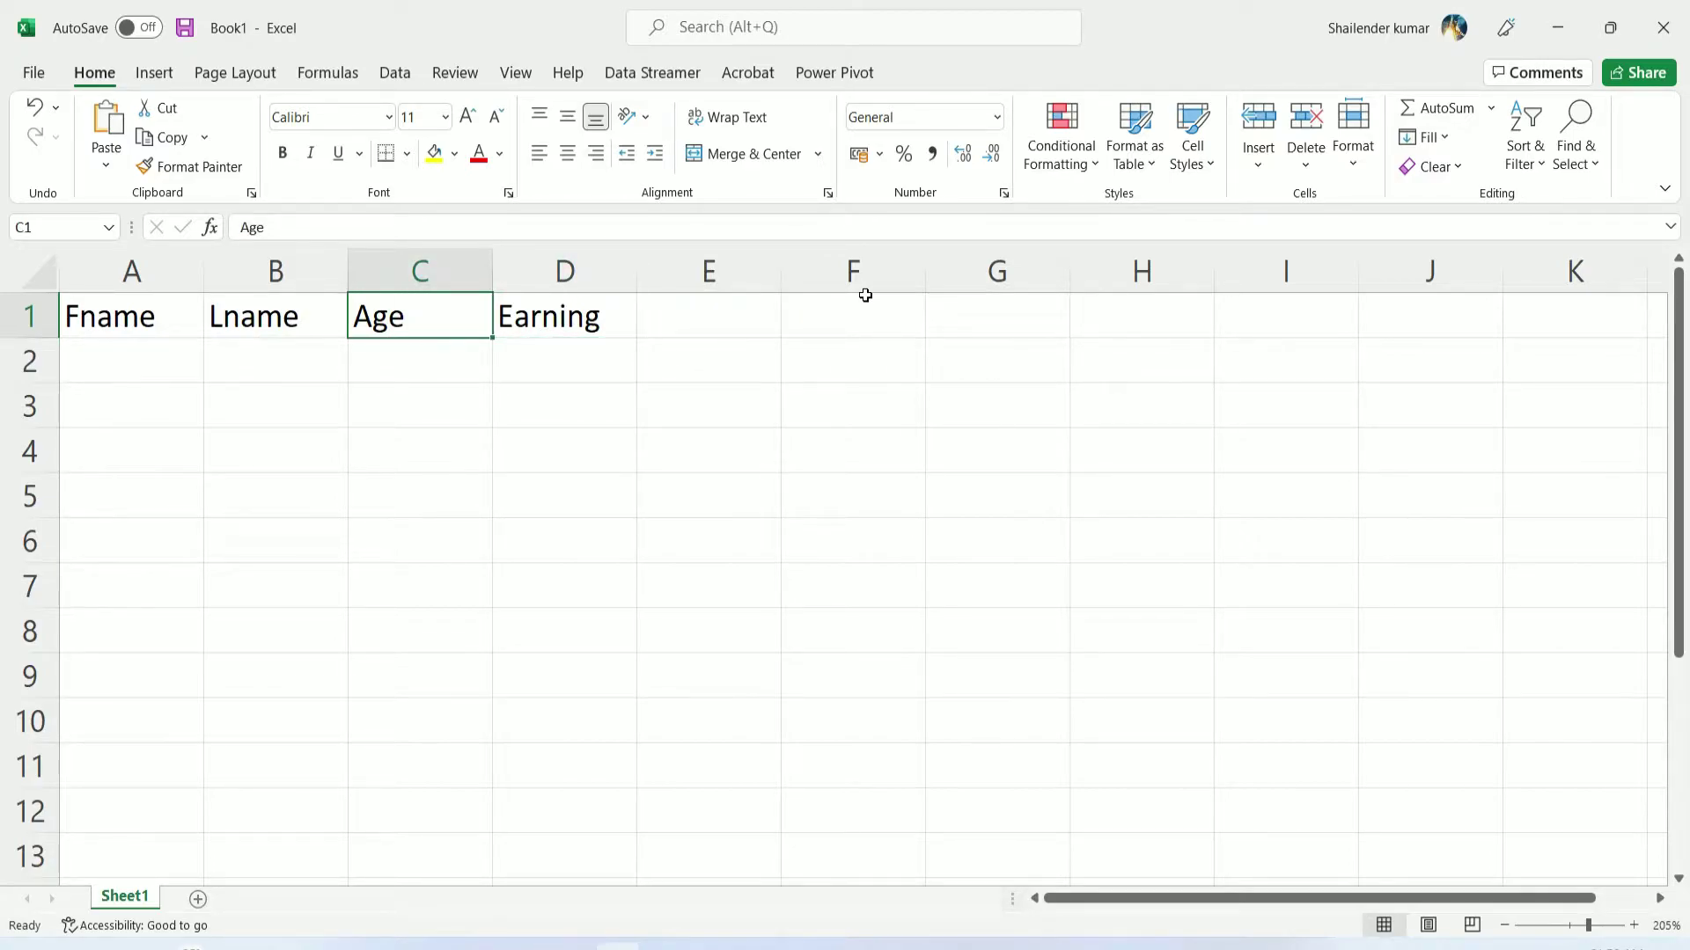
pyautogui.write('DOB')
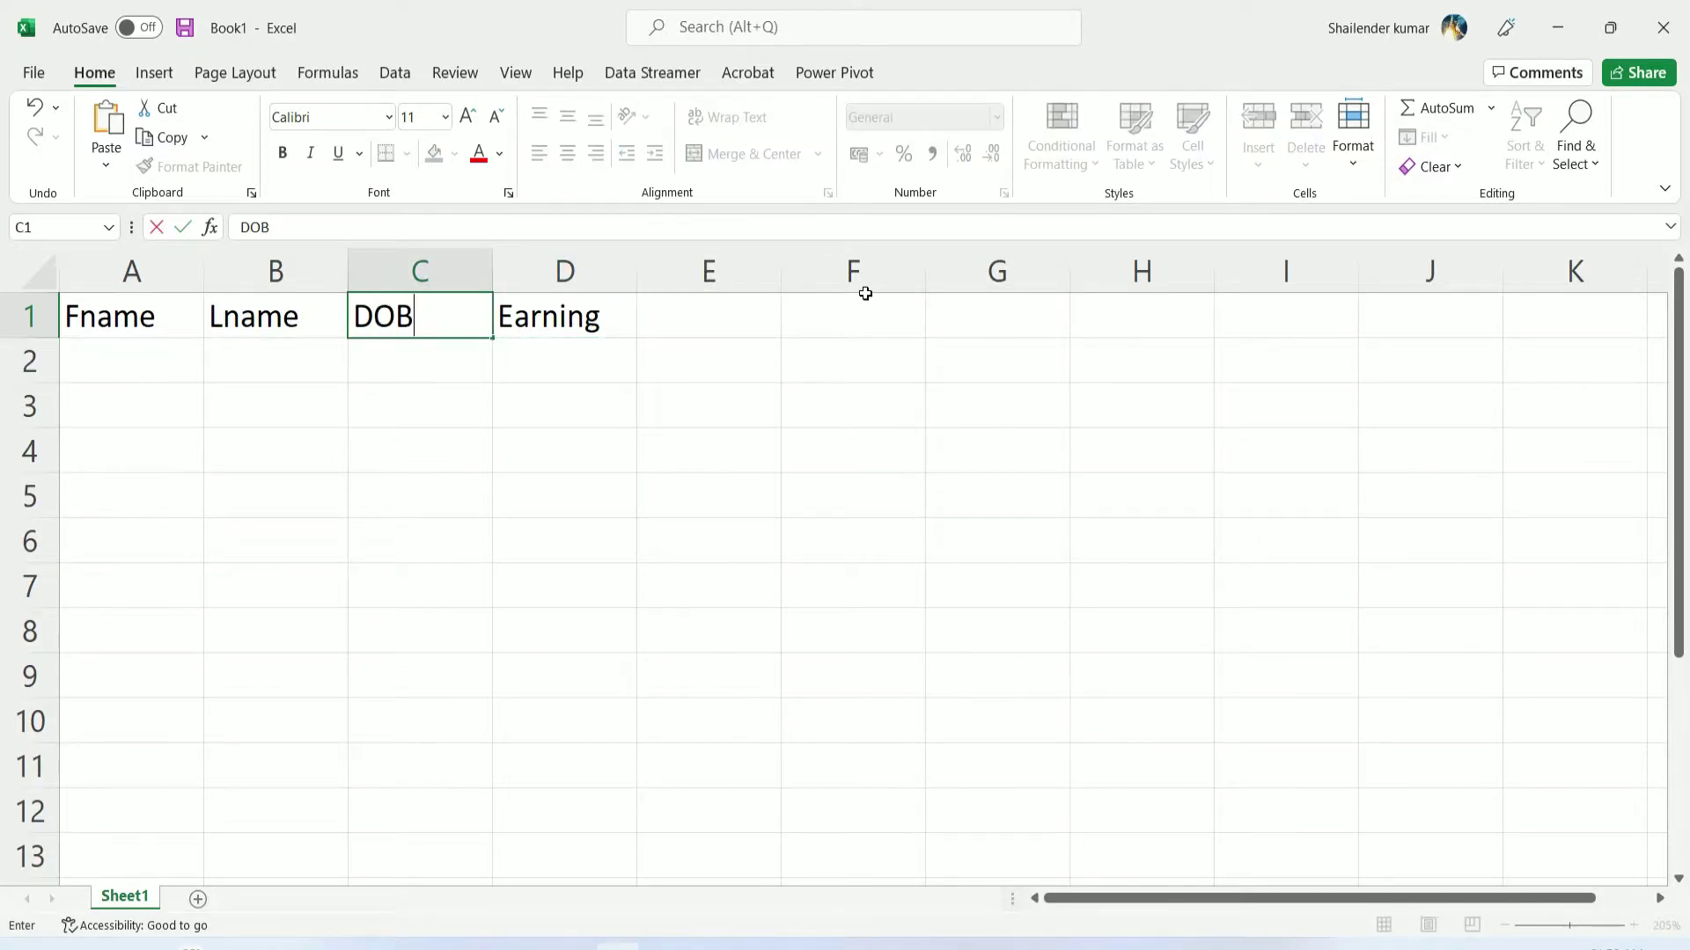
pyautogui.press('Right')
pyautogui.press('Right')
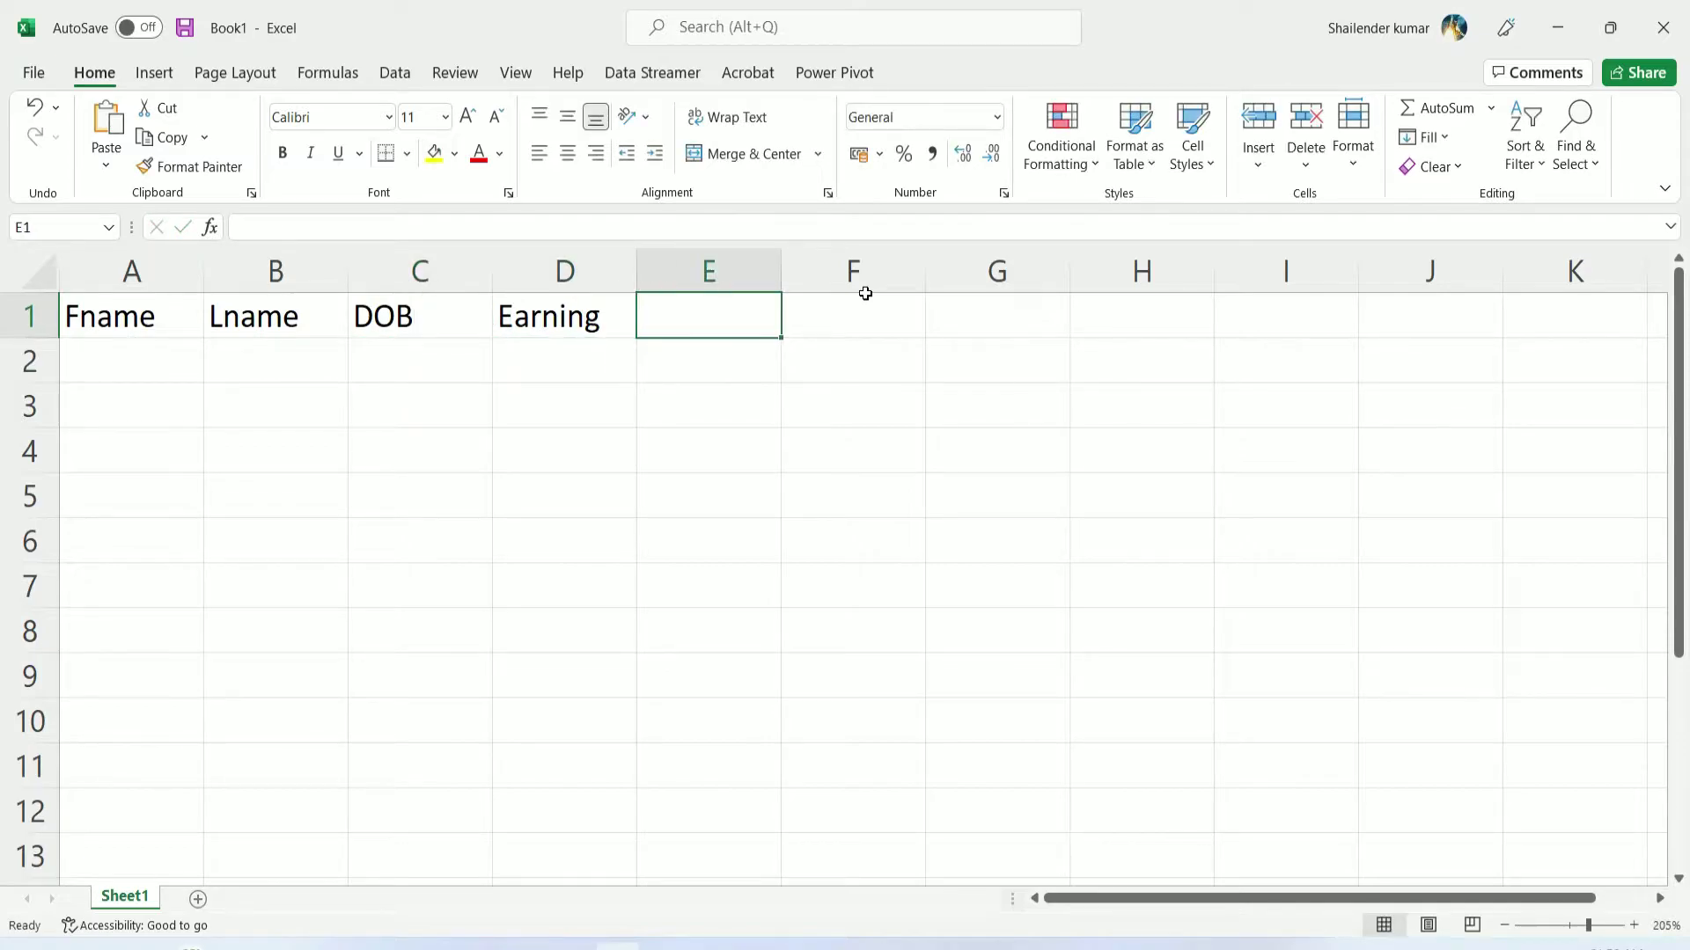
pyautogui.write('Pin')
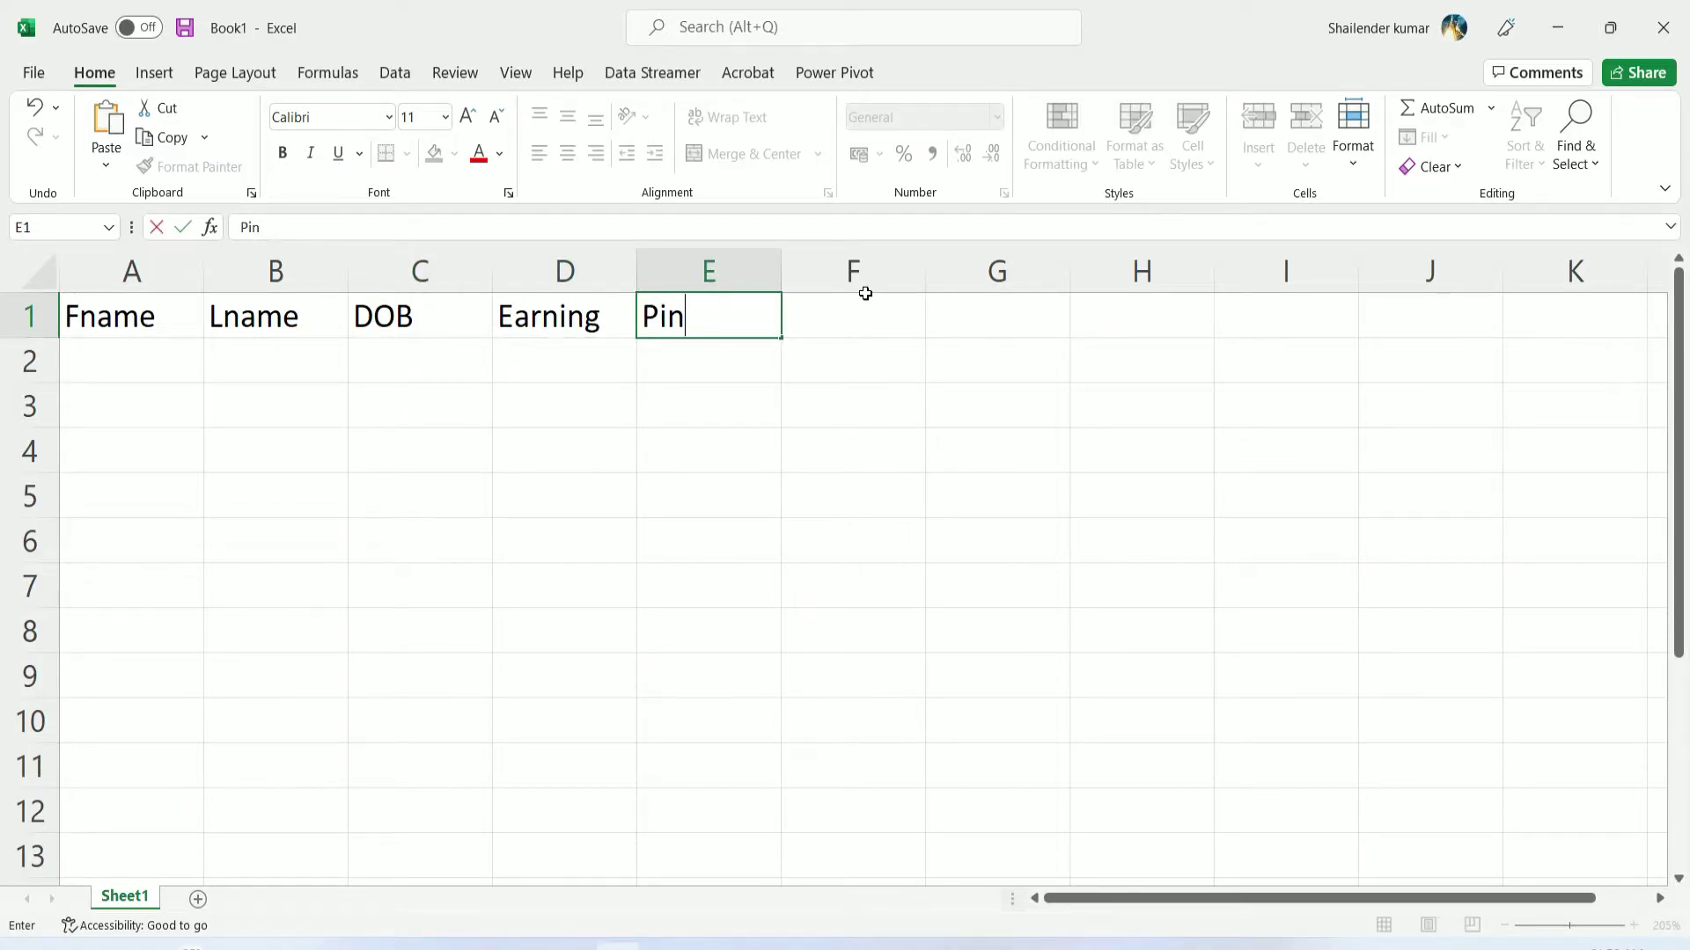
pyautogui.write('code')
pyautogui.press('Return')
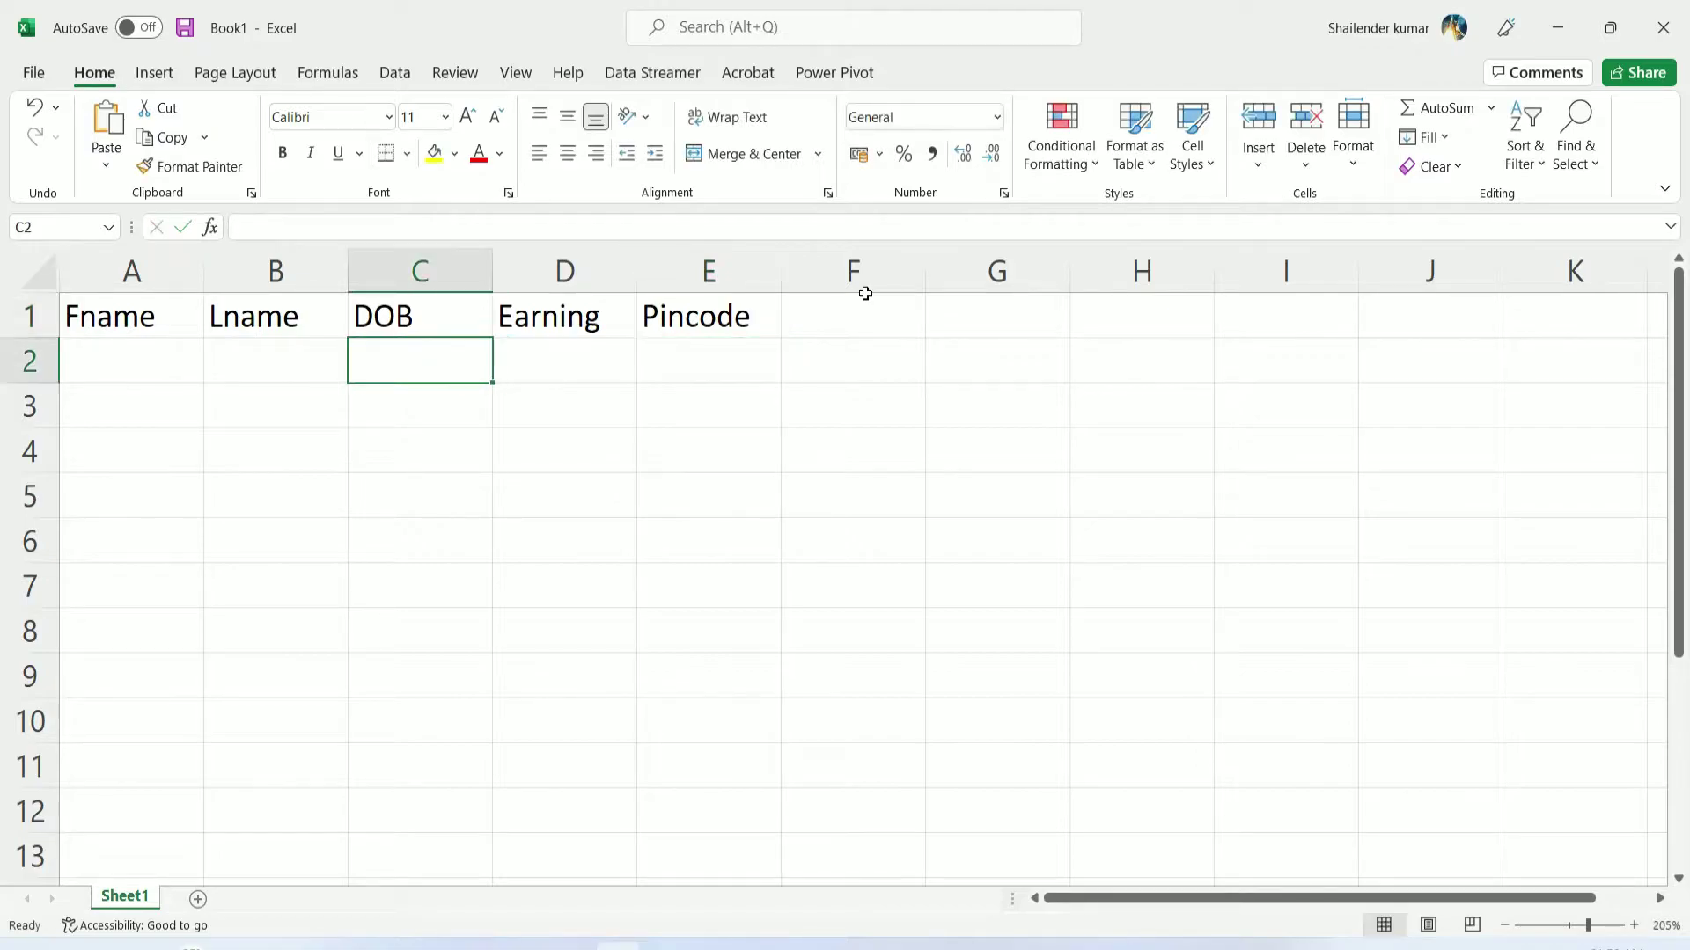
# Fill row 2 with the first person's first and last name, DOB 23-04-1999, earning 20000 and a pincode
pyautogui.click(129, 362)
pyautogui.write('Ma')
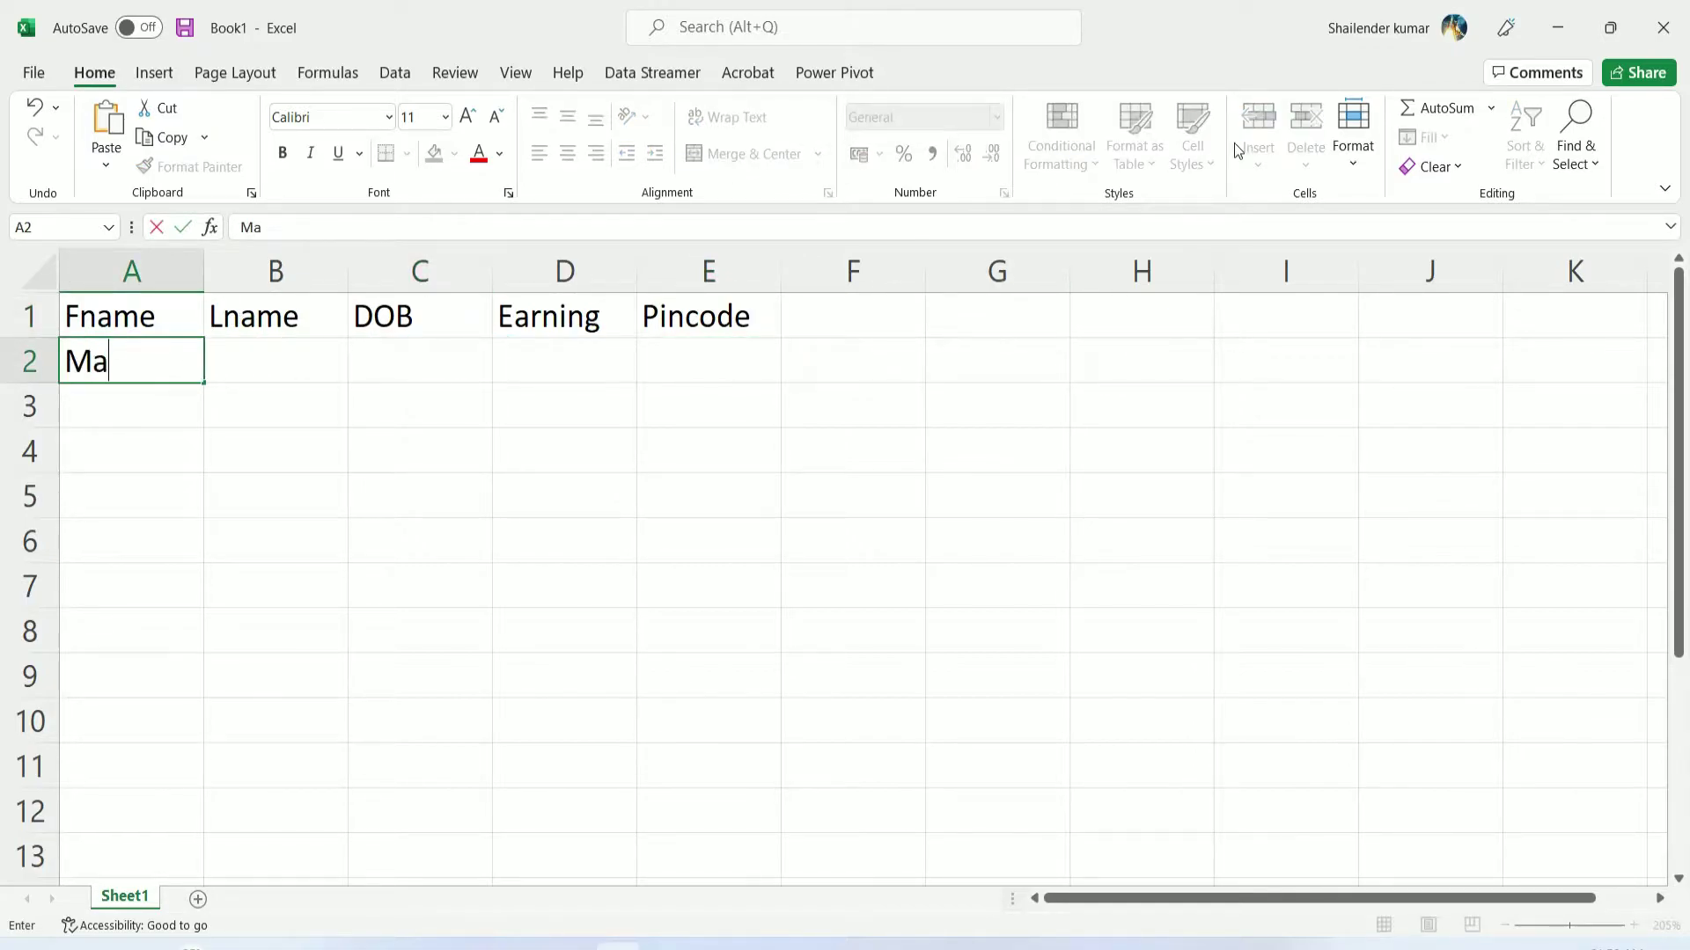
pyautogui.write('ck')
pyautogui.press('Tab')
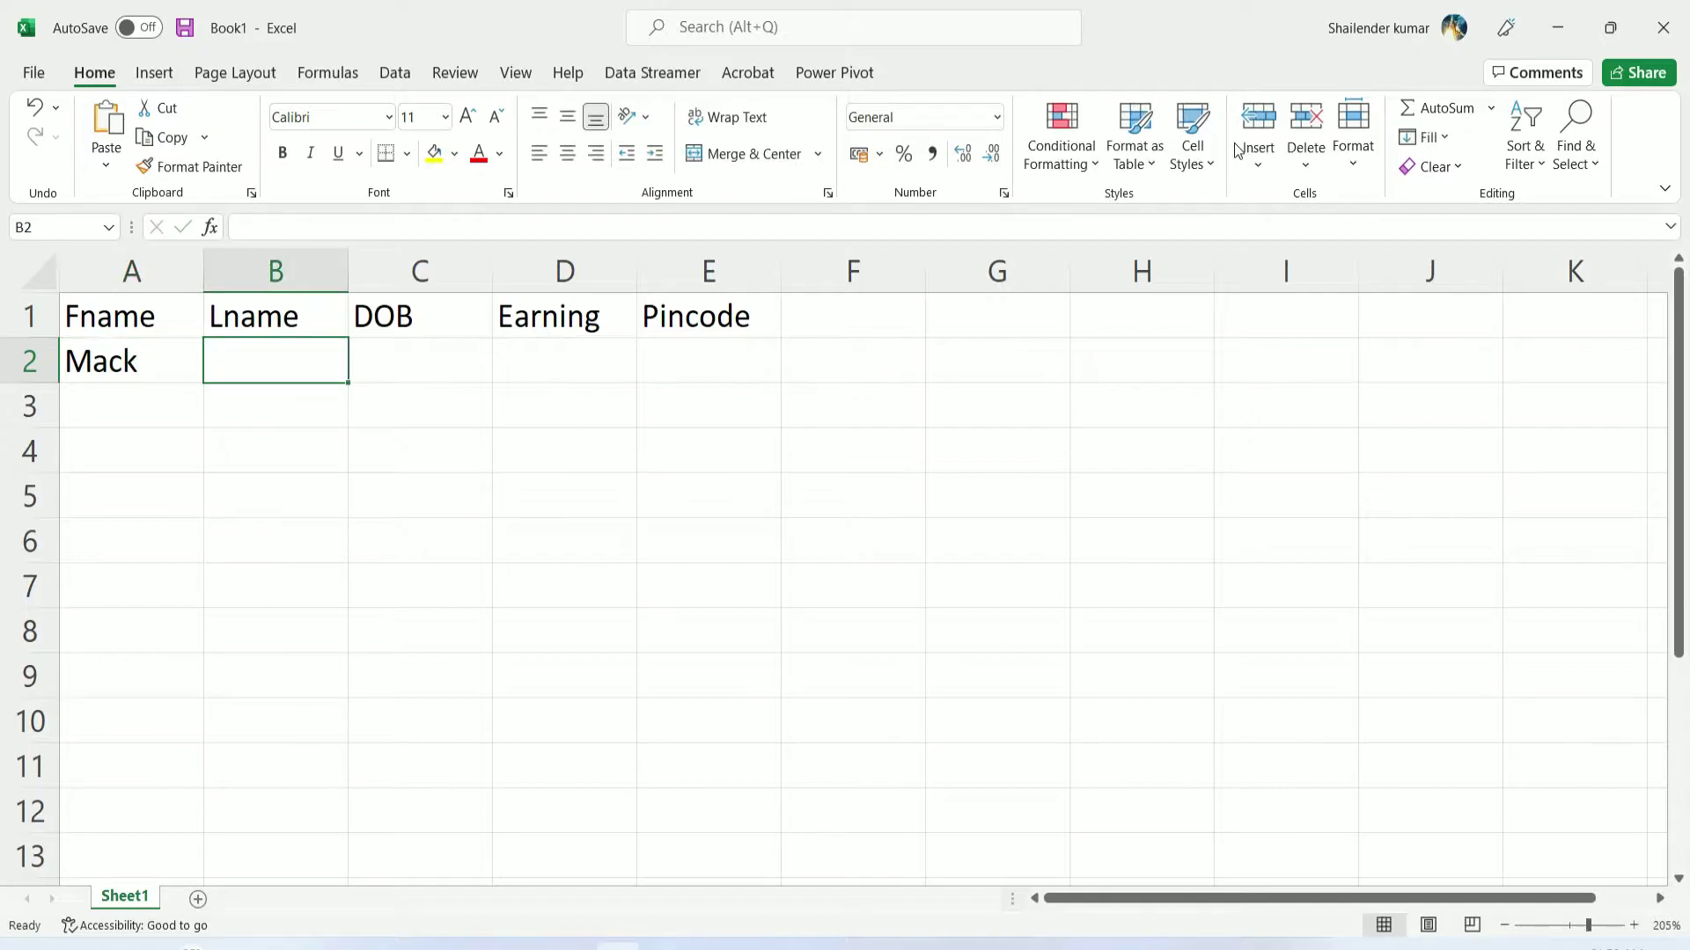
pyautogui.write('Tho')
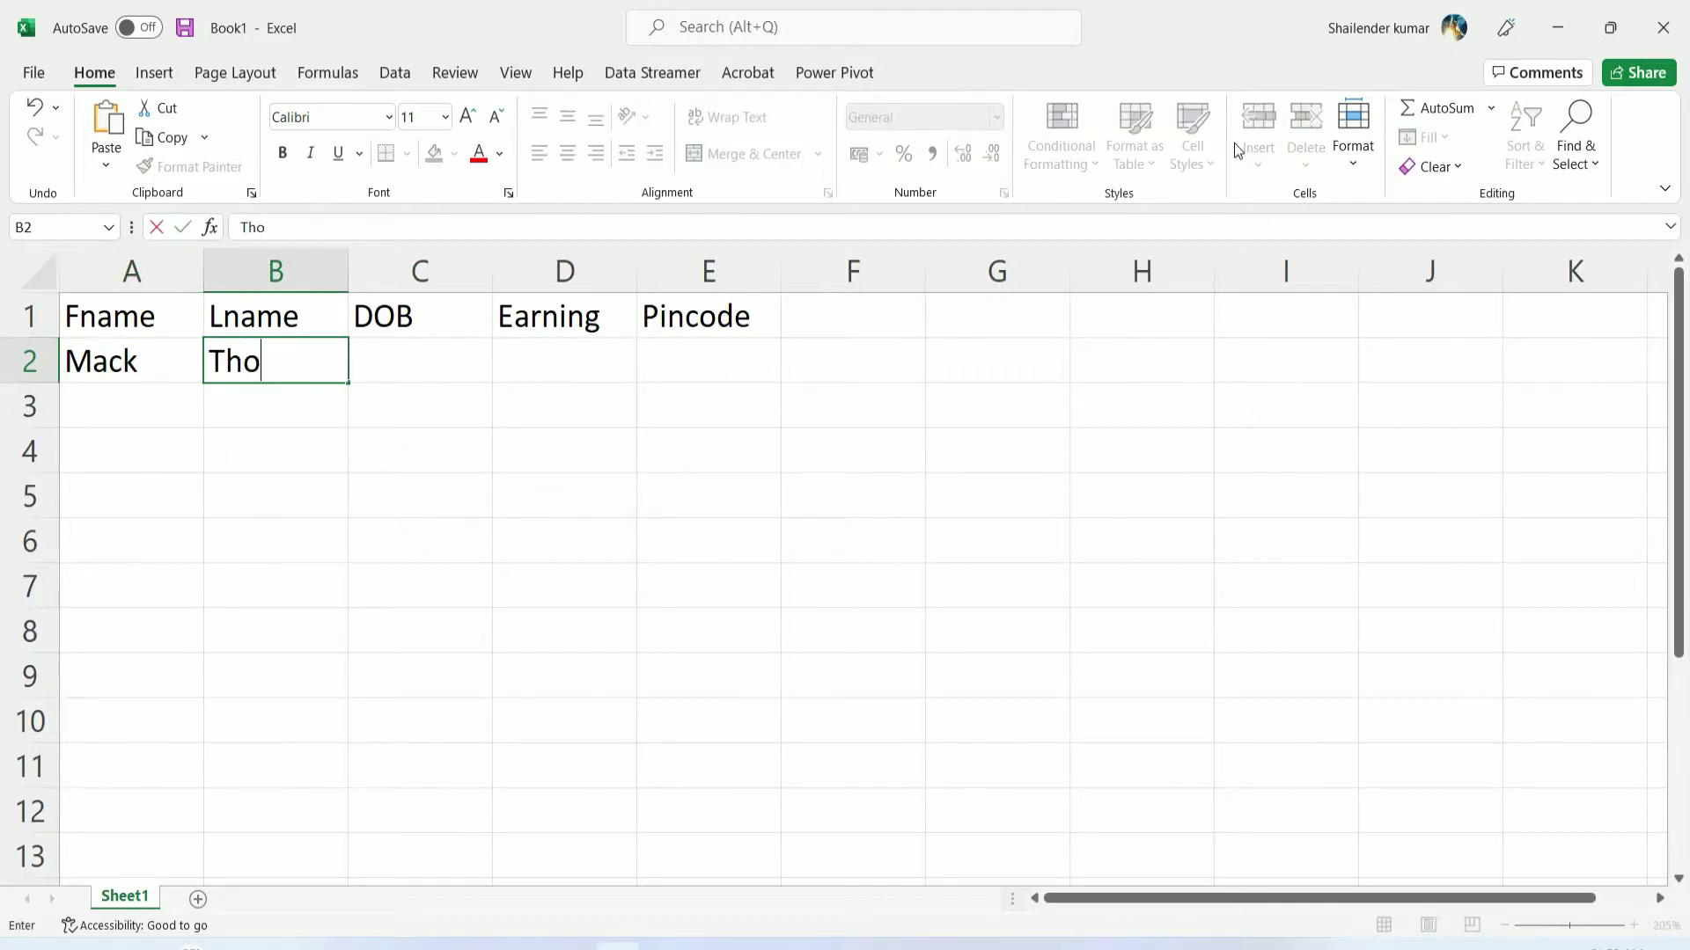
pyautogui.write('mas')
pyautogui.press('Tab')
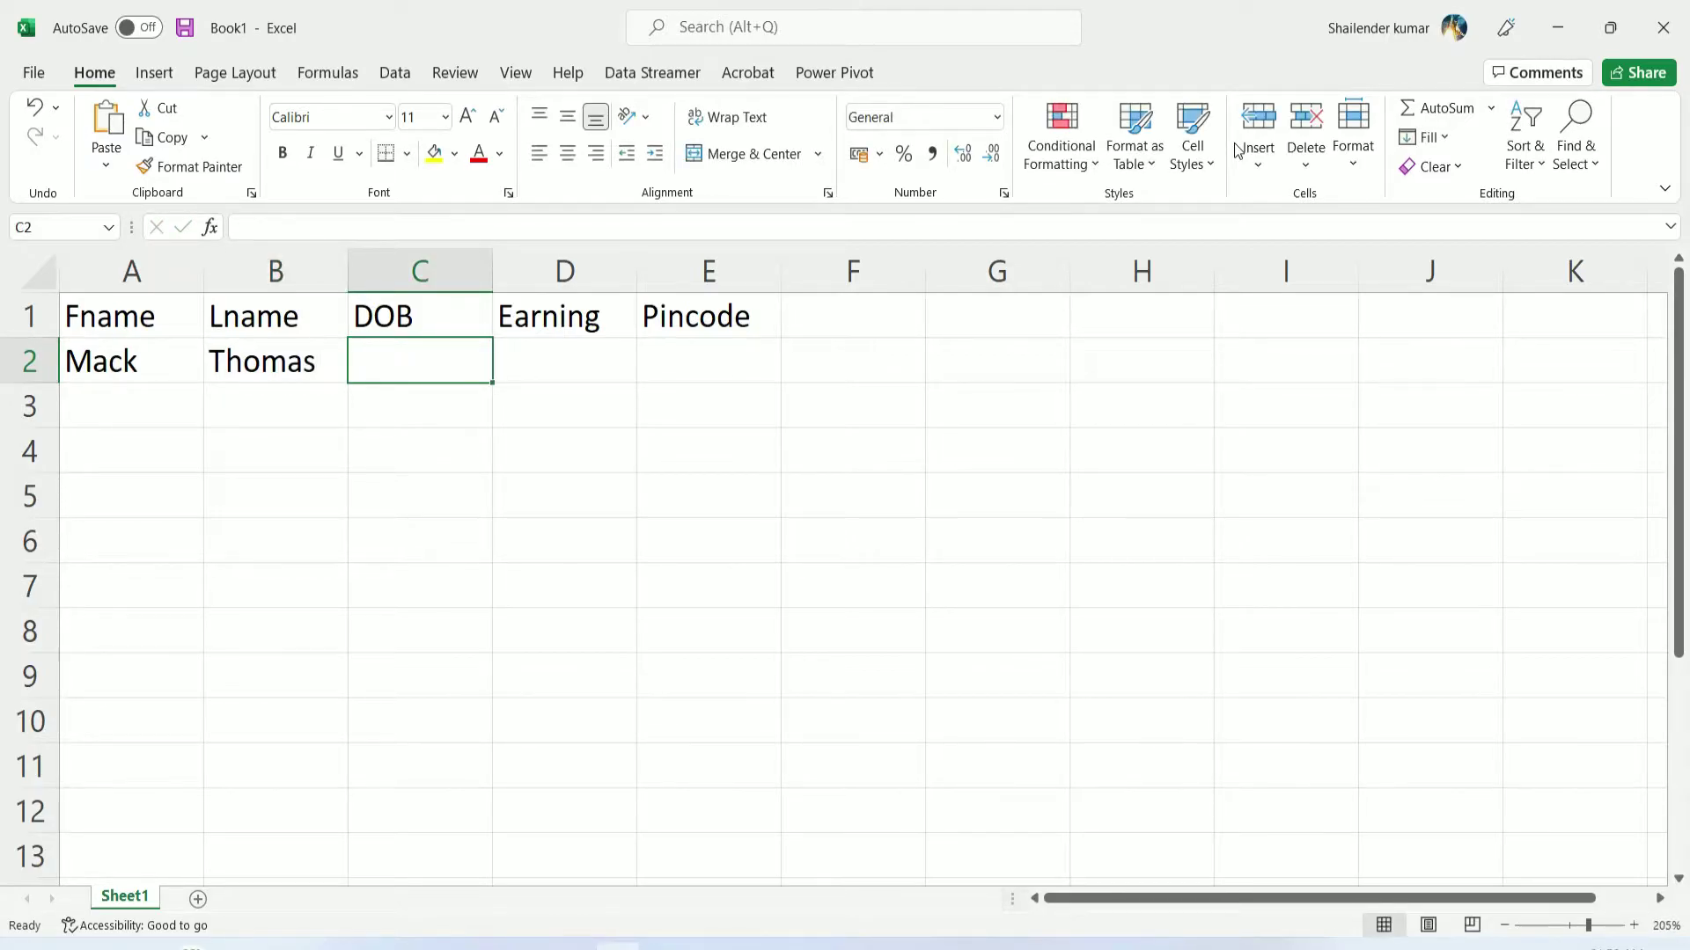
pyautogui.write('2')
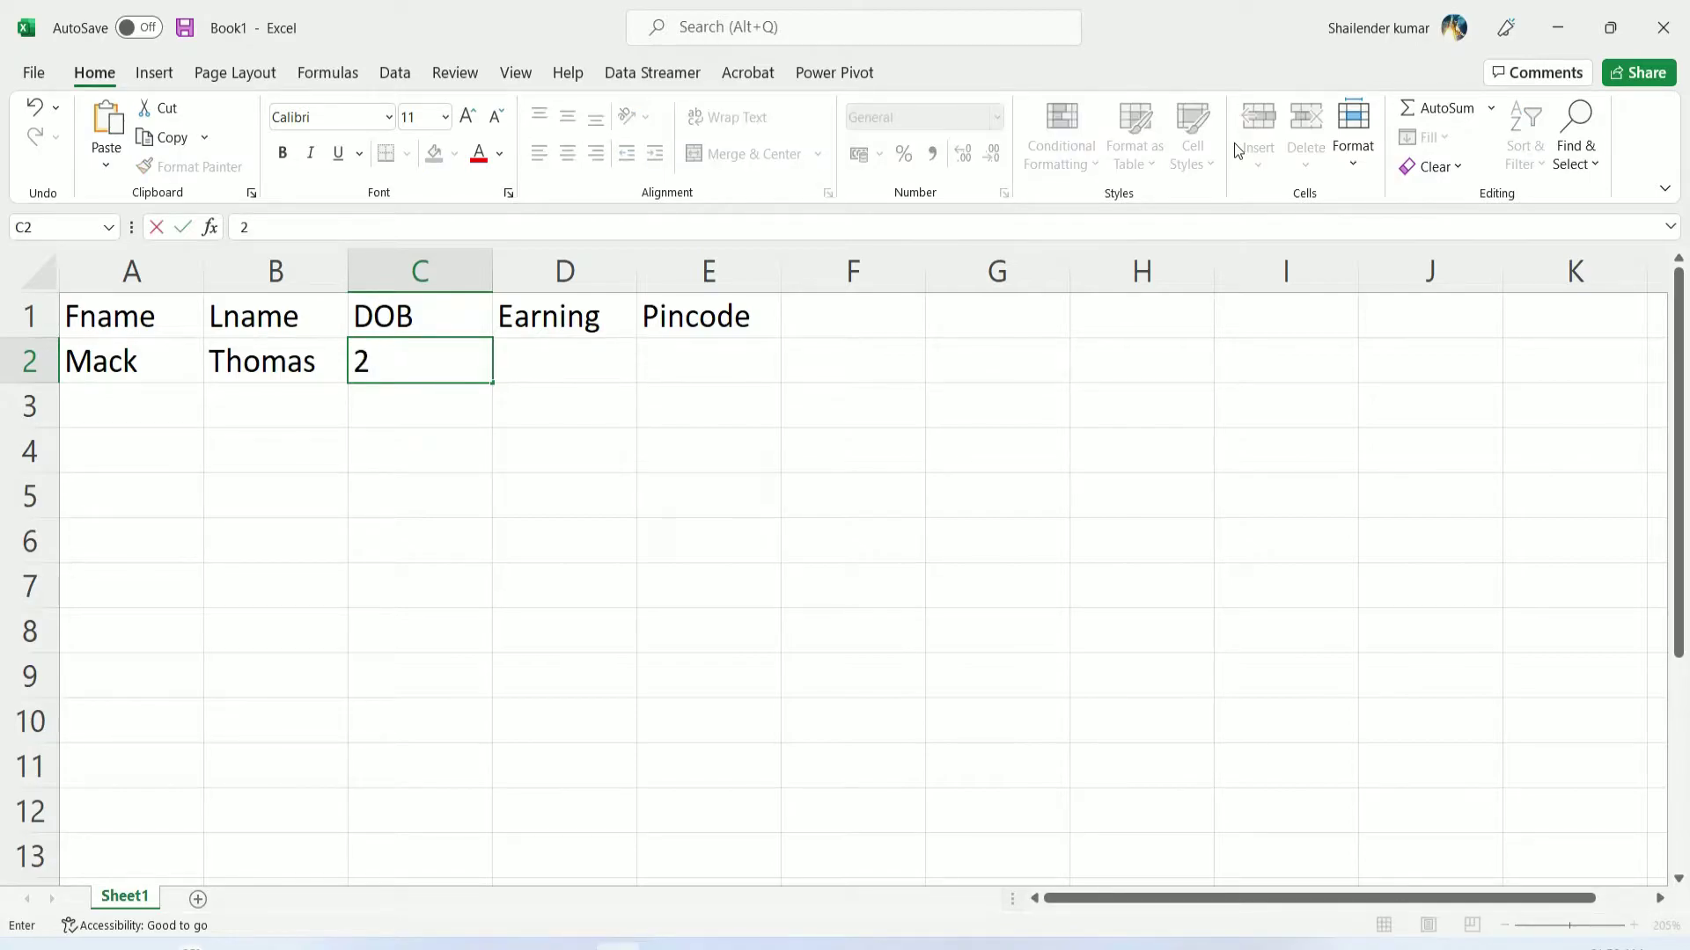
pyautogui.write('3')
pyautogui.write('-04')
pyautogui.write('-19')
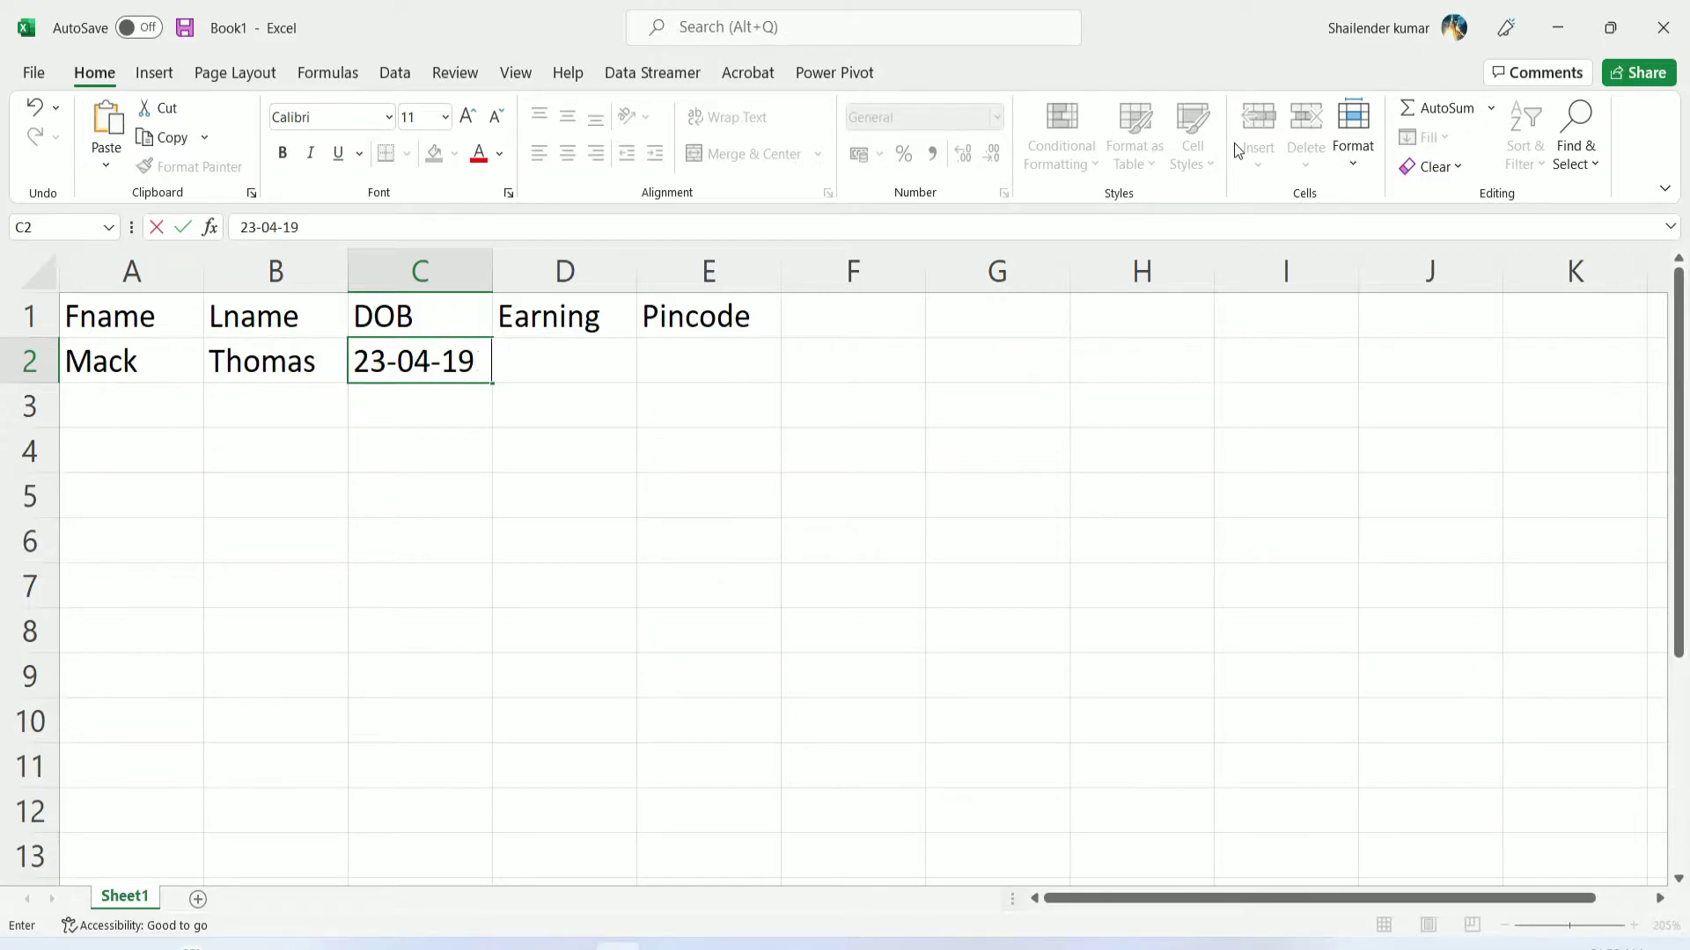
pyautogui.write('99')
pyautogui.press('Tab')
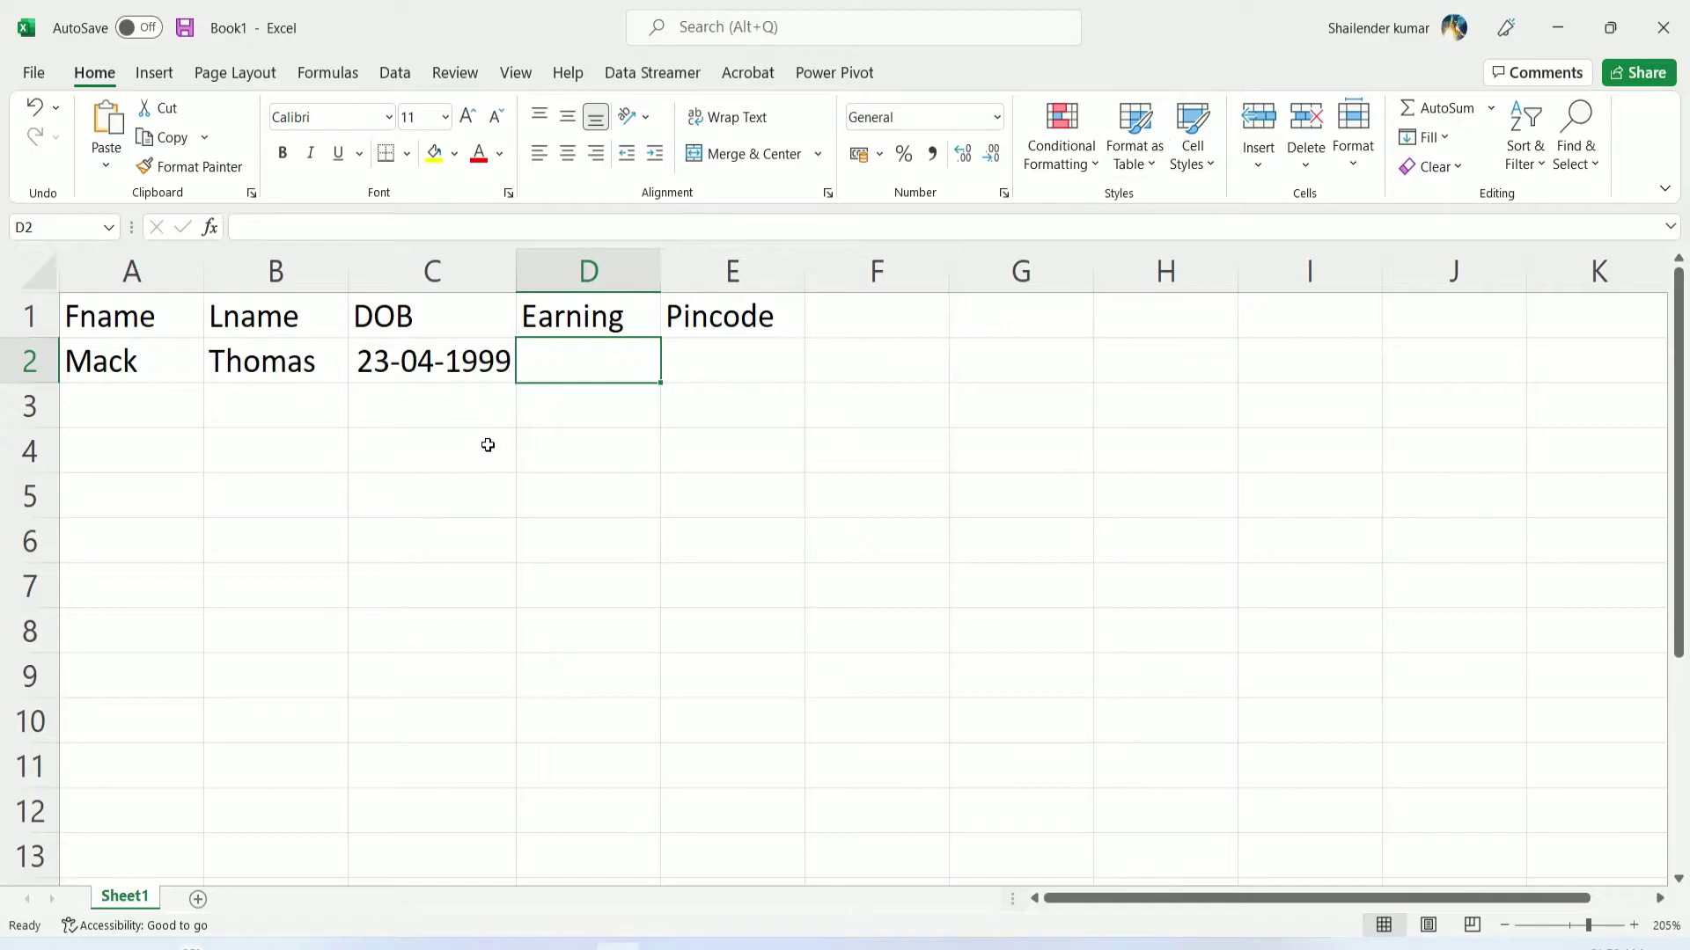
pyautogui.click(593, 373)
pyautogui.write('2')
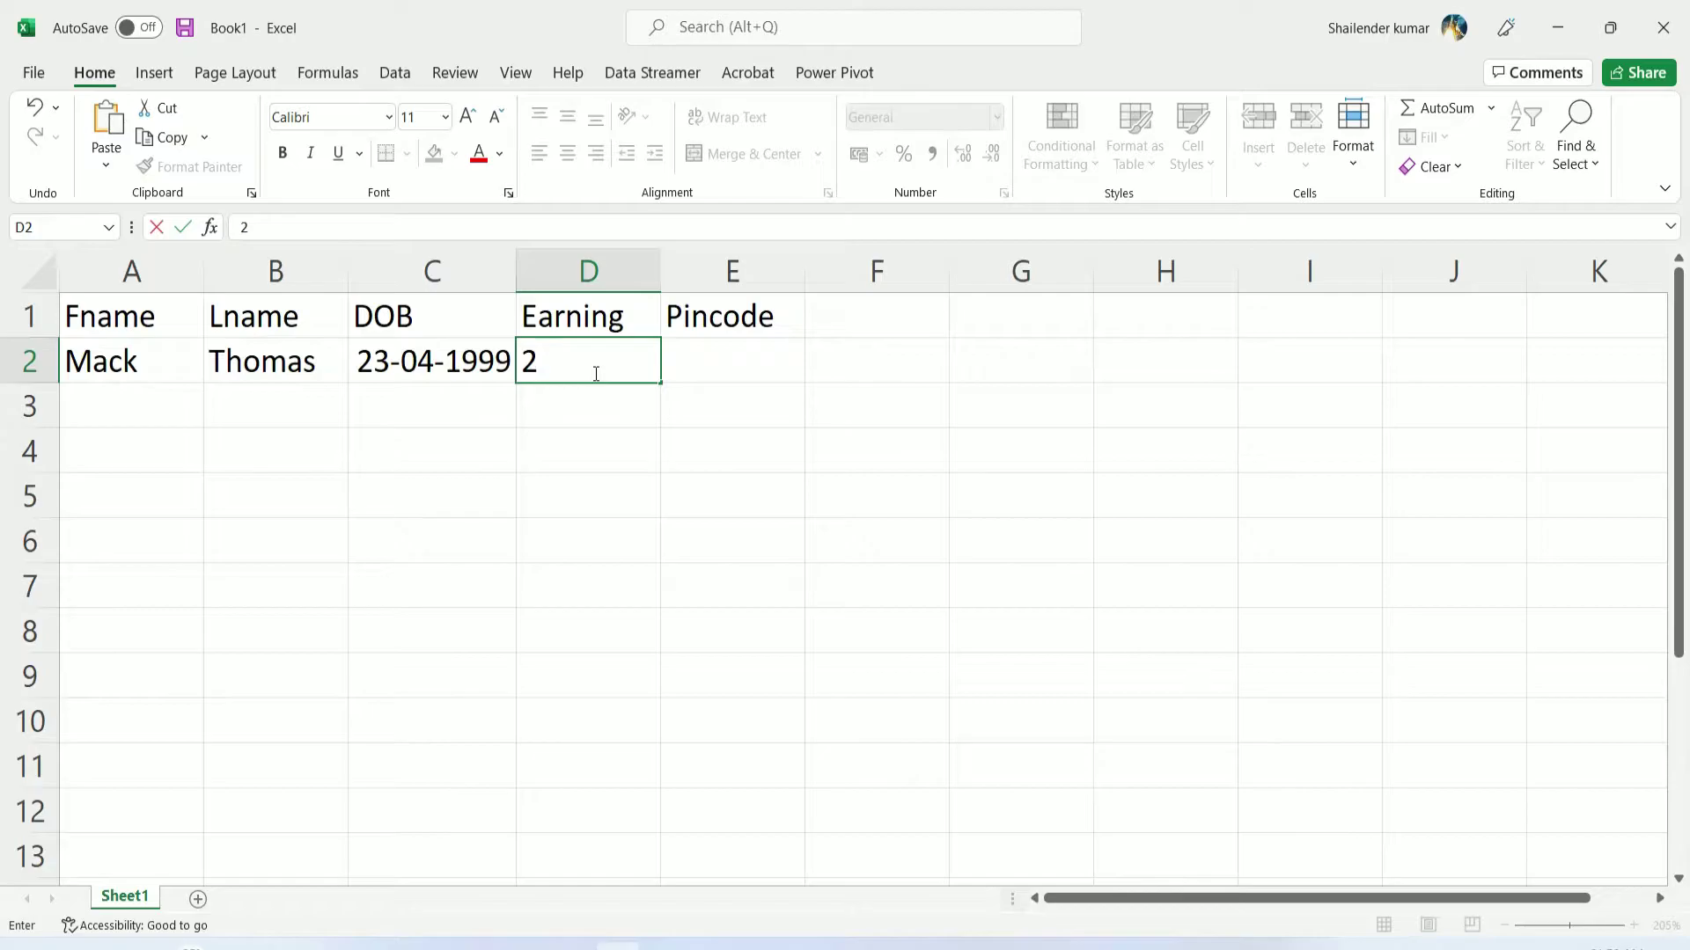
pyautogui.write('0000')
pyautogui.press('Tab')
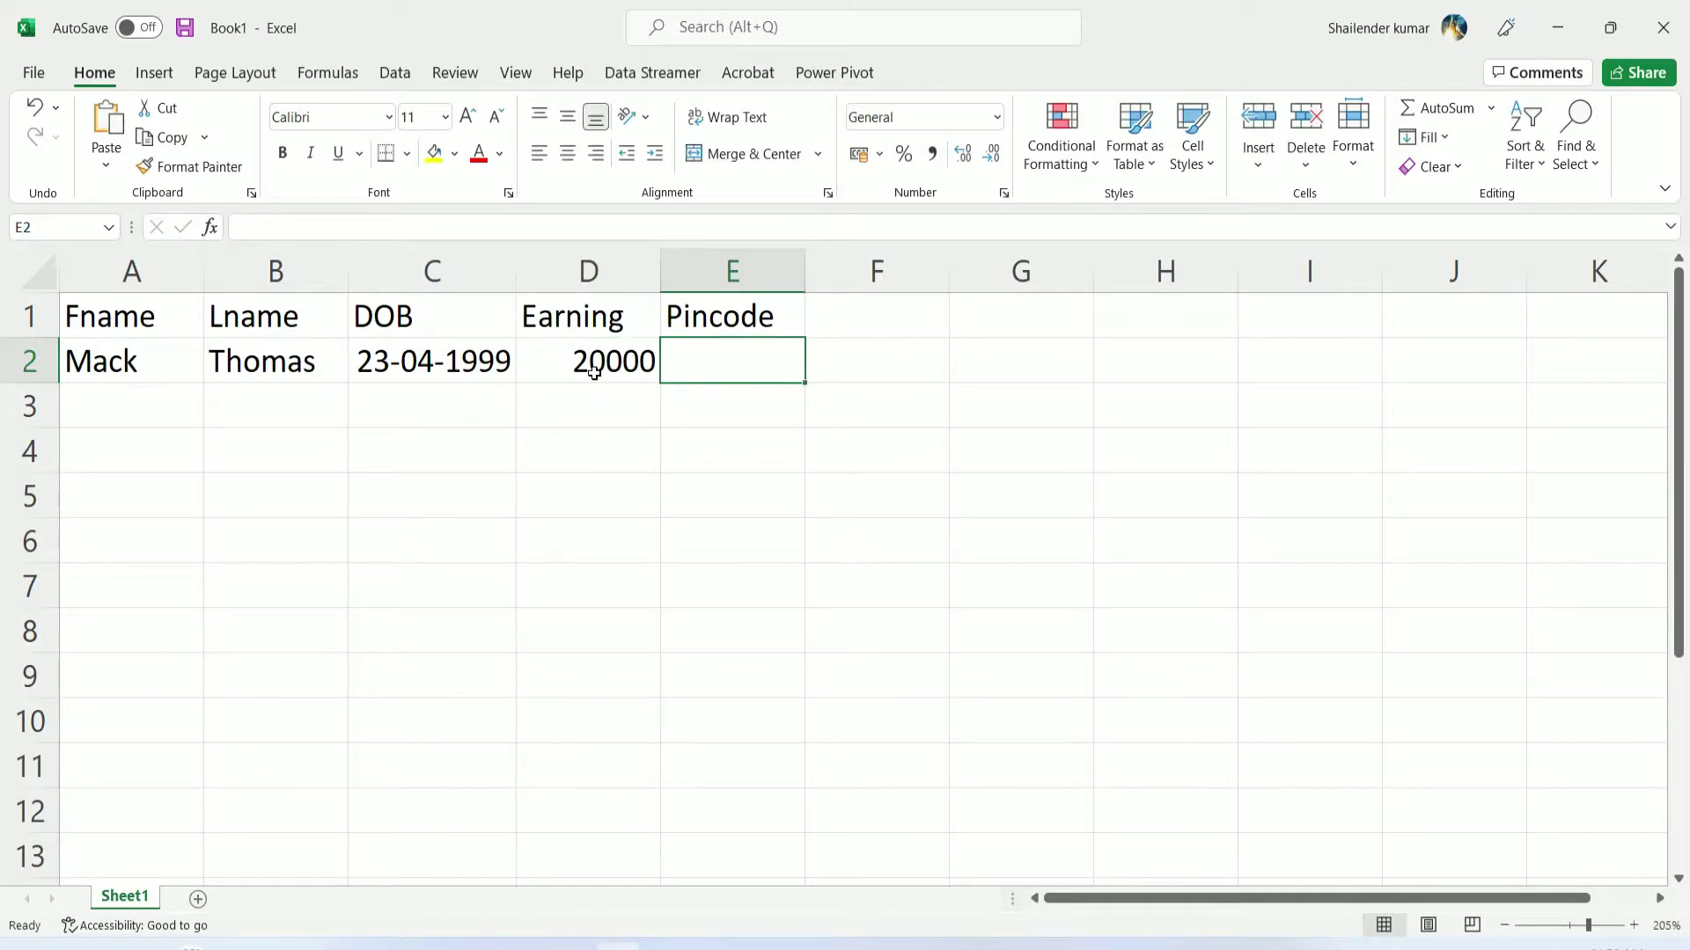
pyautogui.write('110')
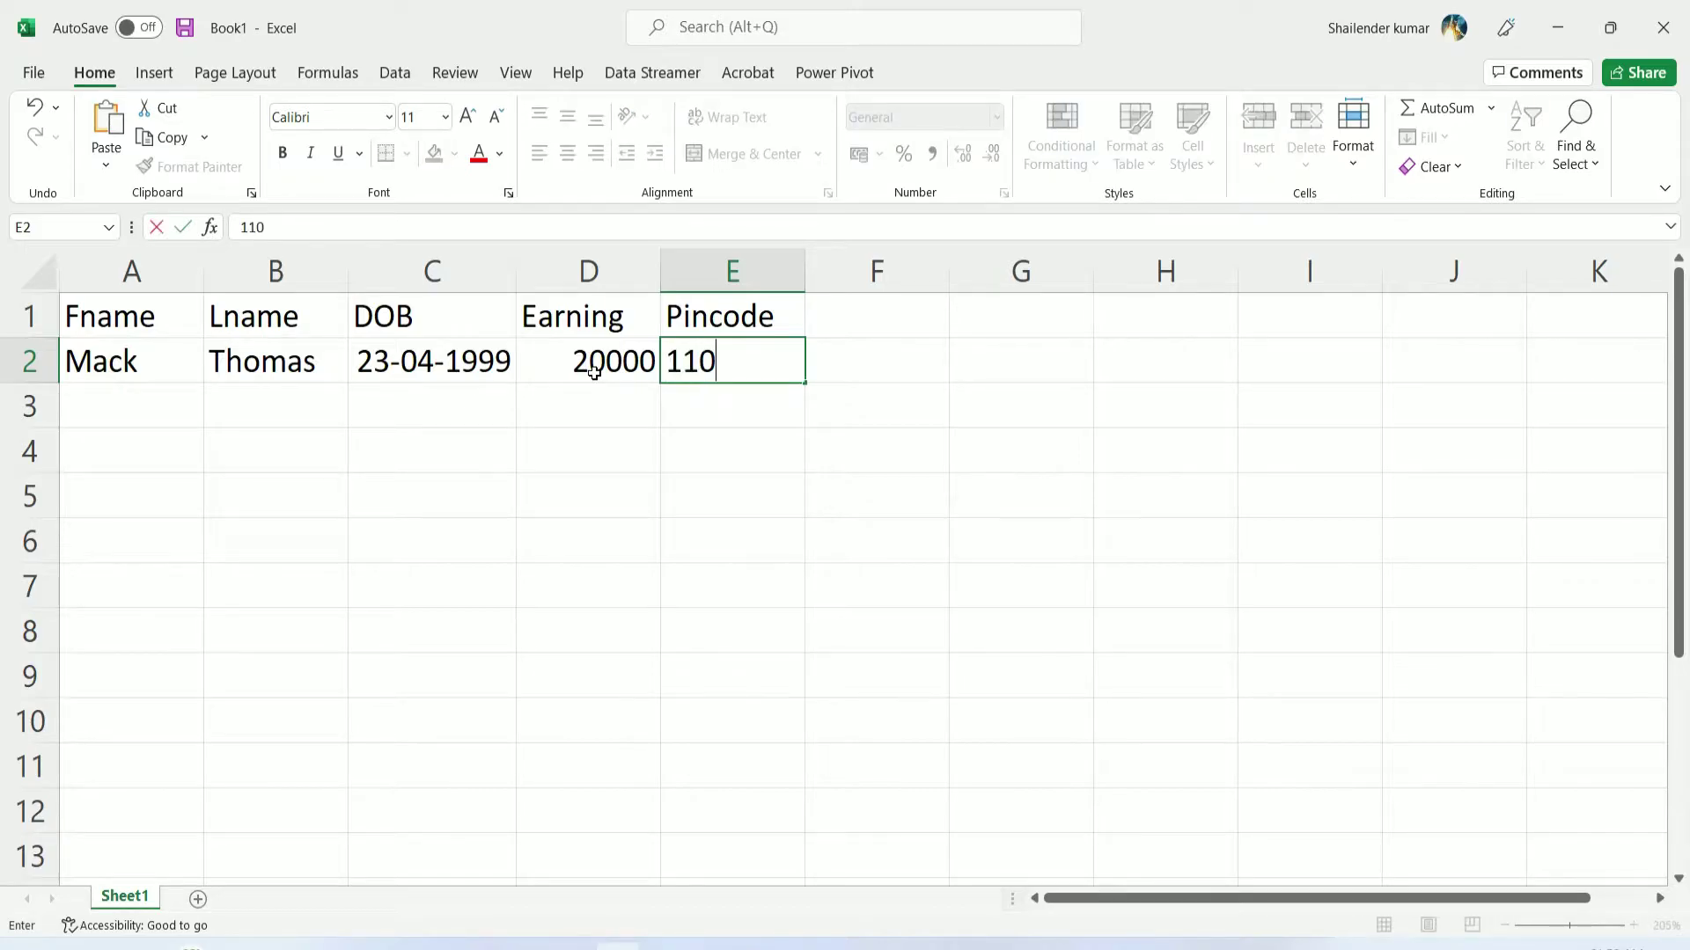
pyautogui.write('001')
pyautogui.press('Return')
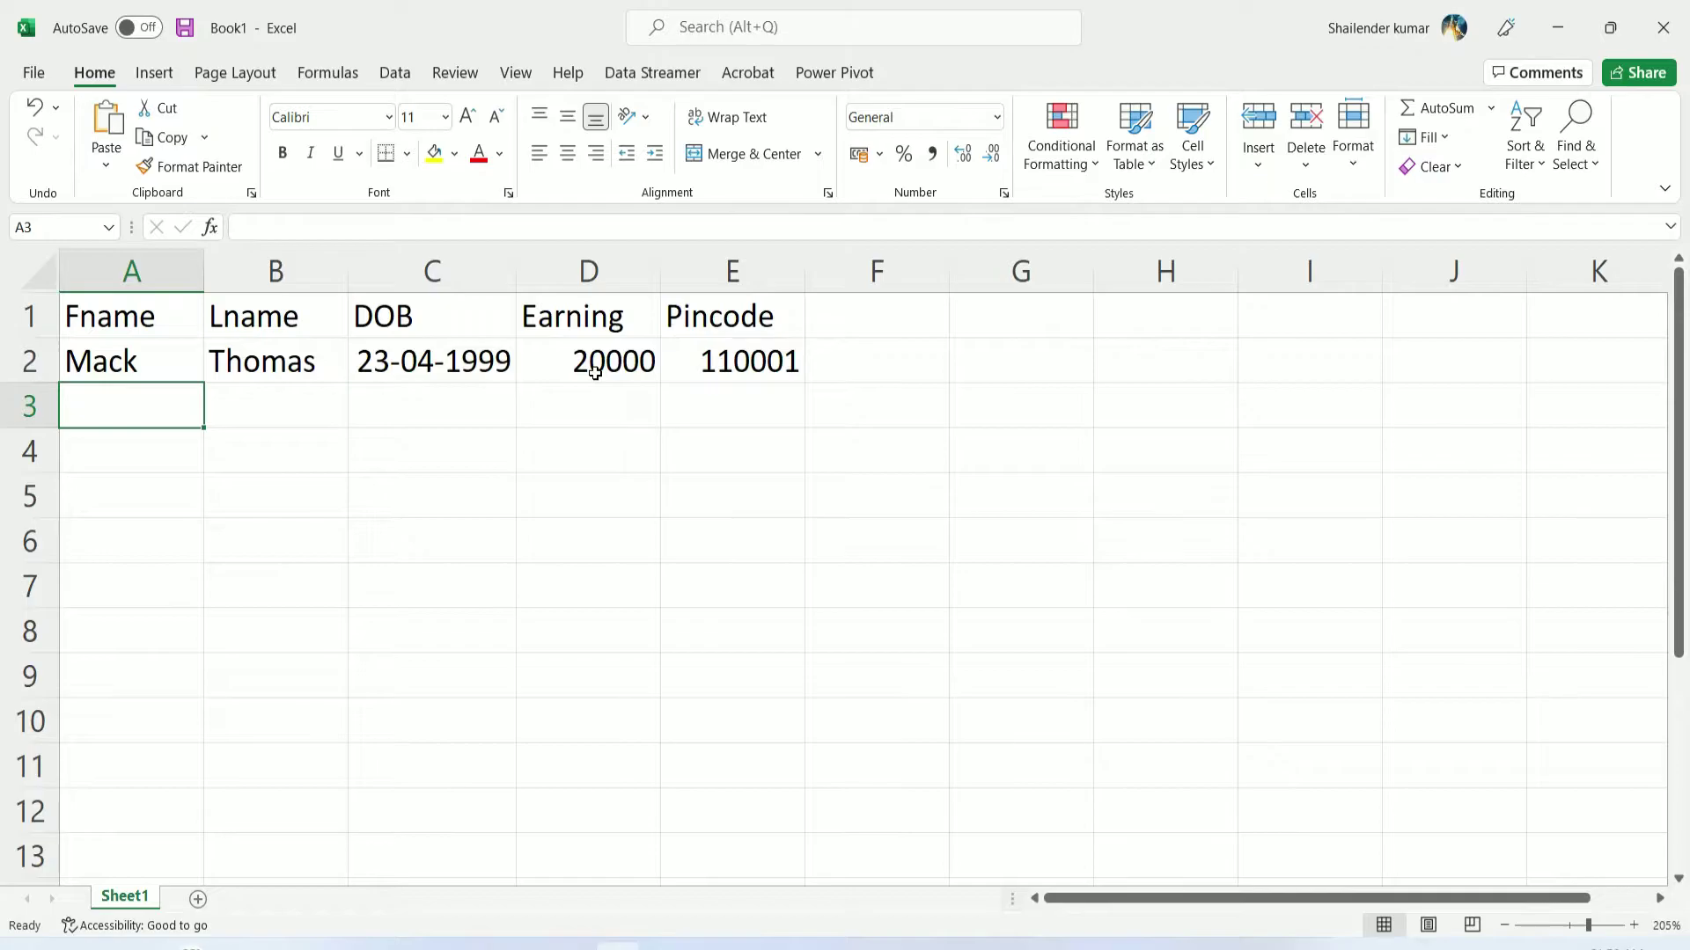
# Fill row 3 with the second person's names, DOB 12-03-1947, earning 40000 and a pincode
pyautogui.write('Jack')
pyautogui.press('Tab')
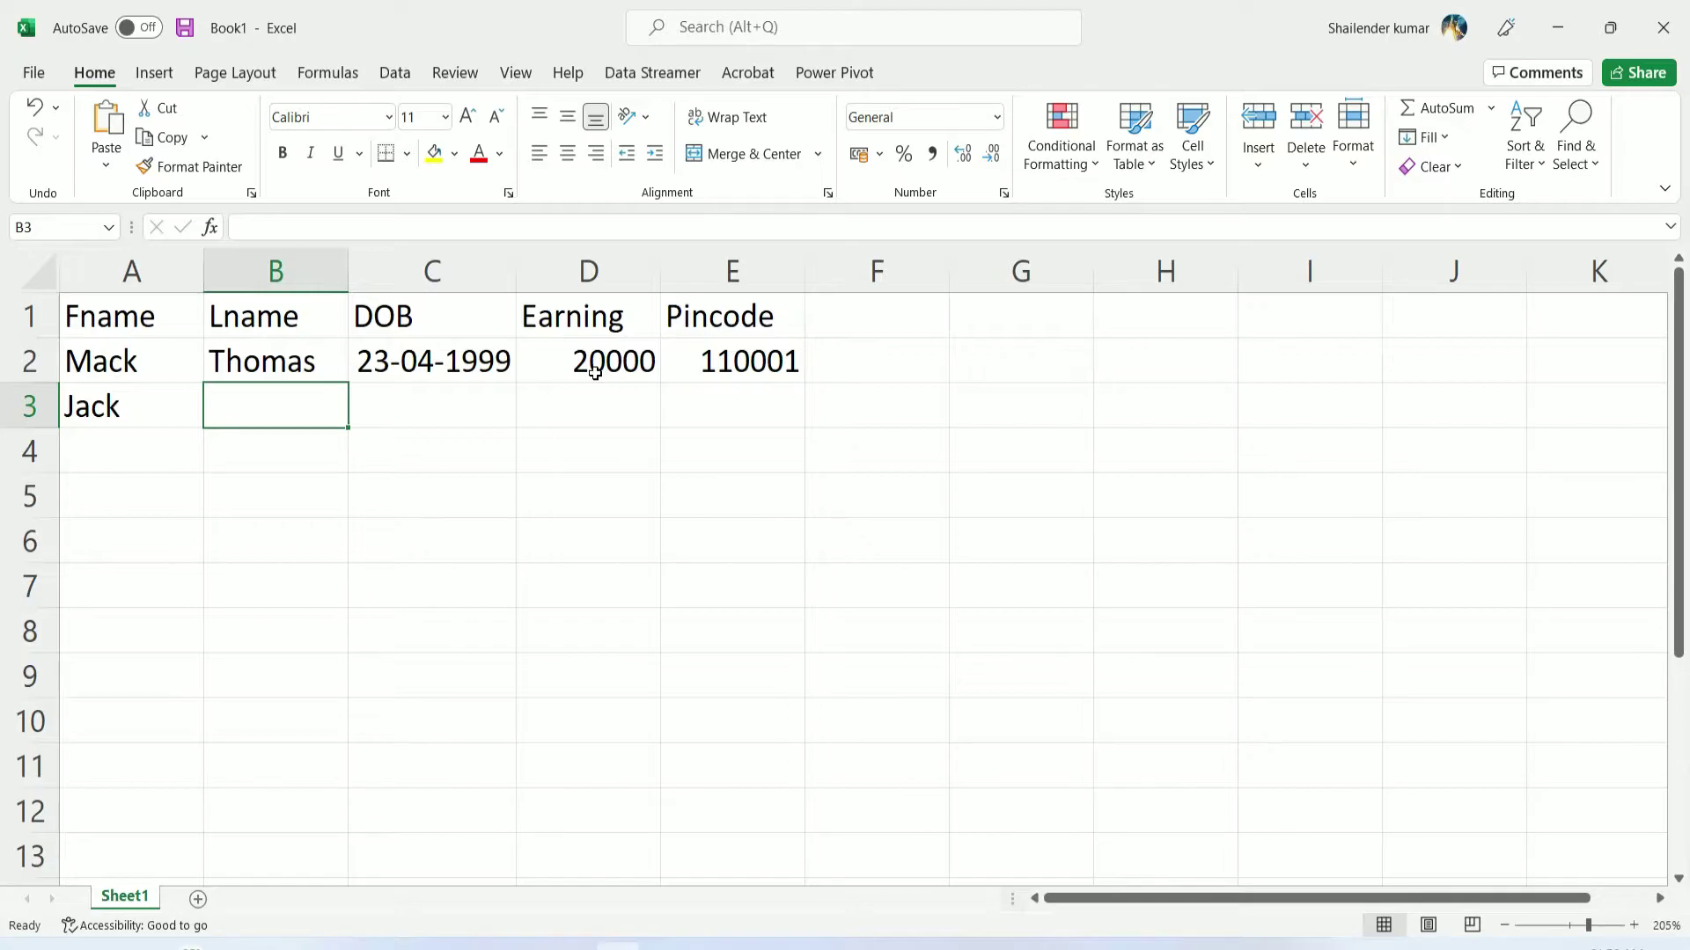
pyautogui.write('Math')
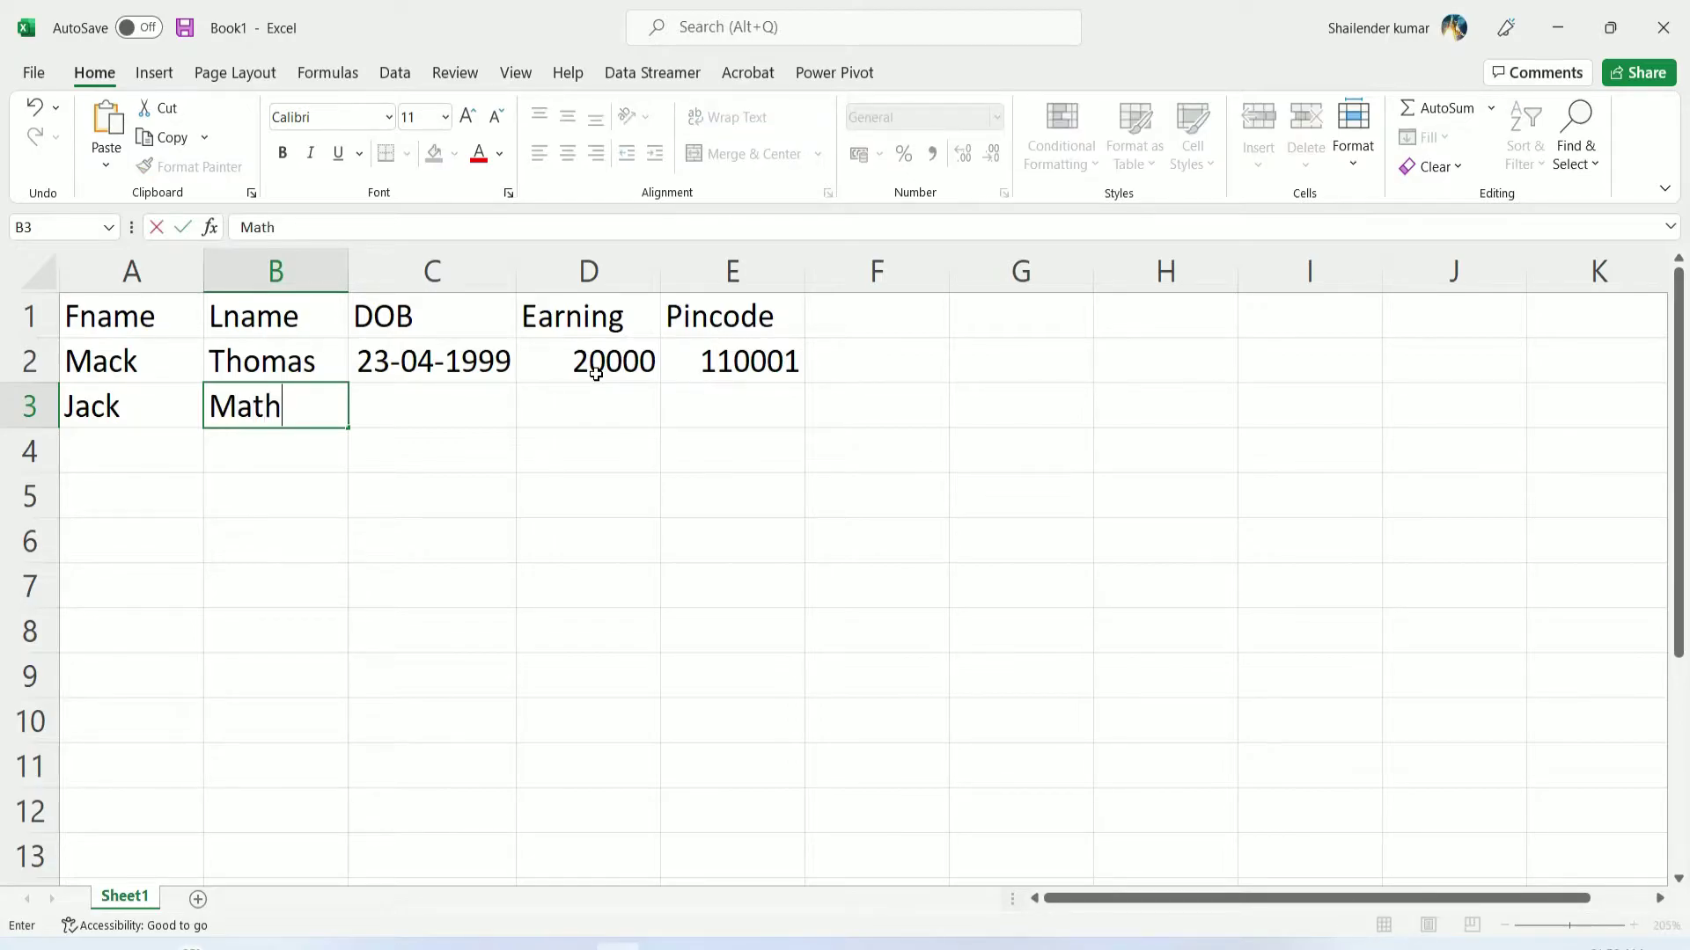
pyautogui.write('ew')
pyautogui.press('Tab')
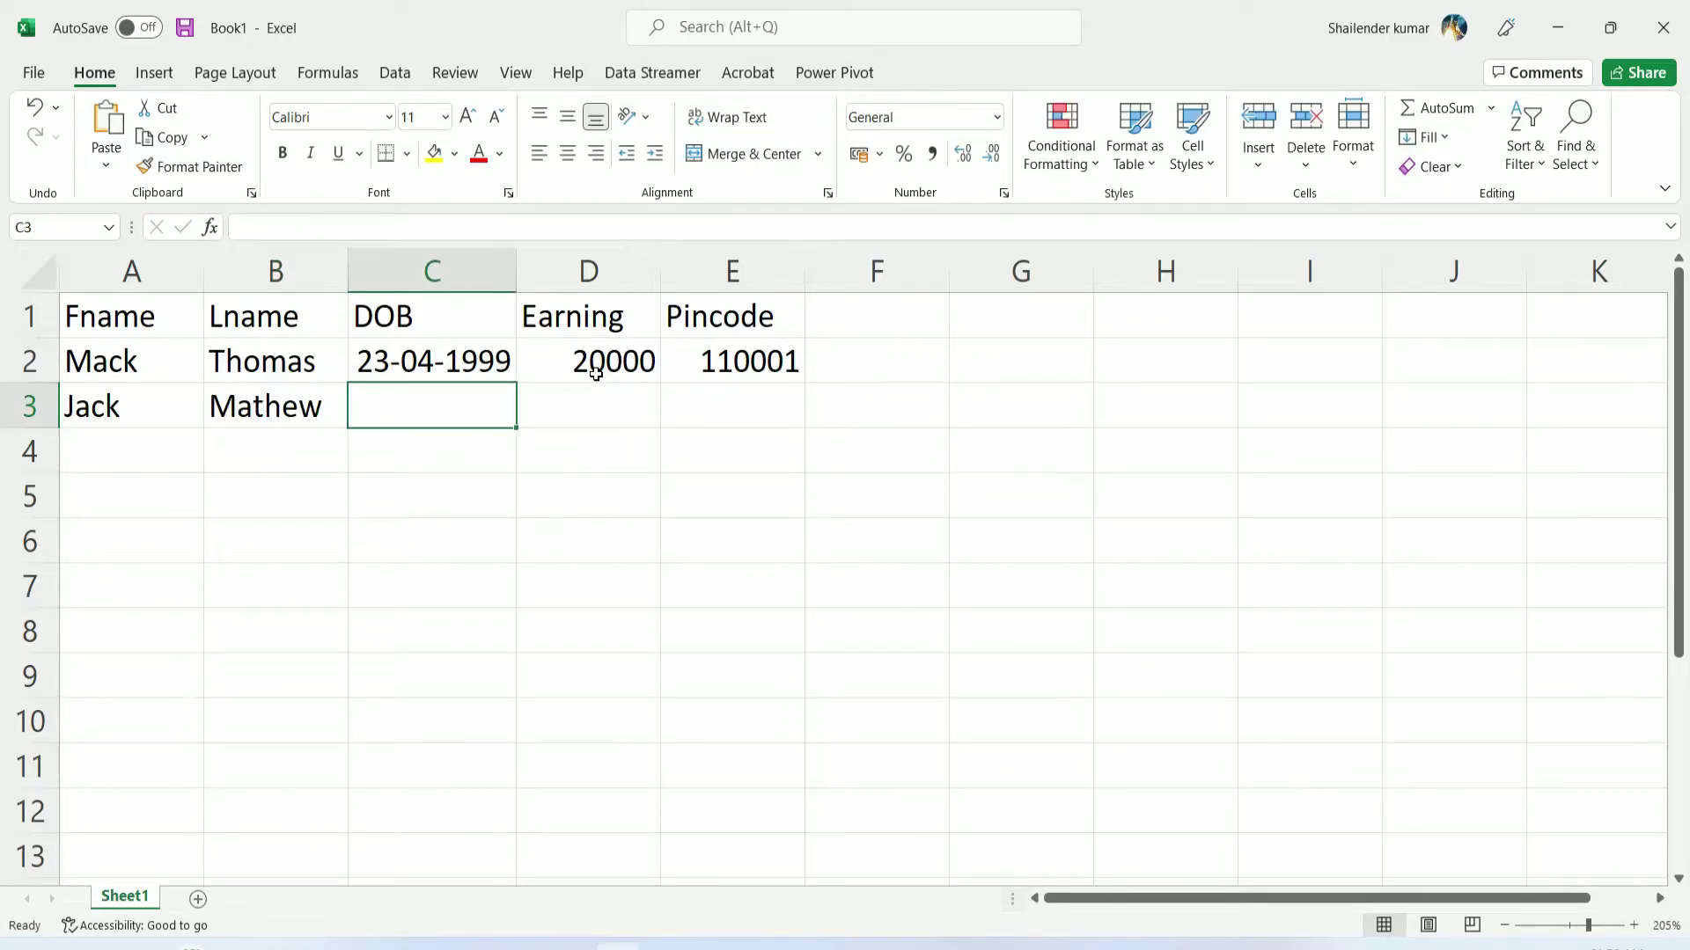
pyautogui.write('12')
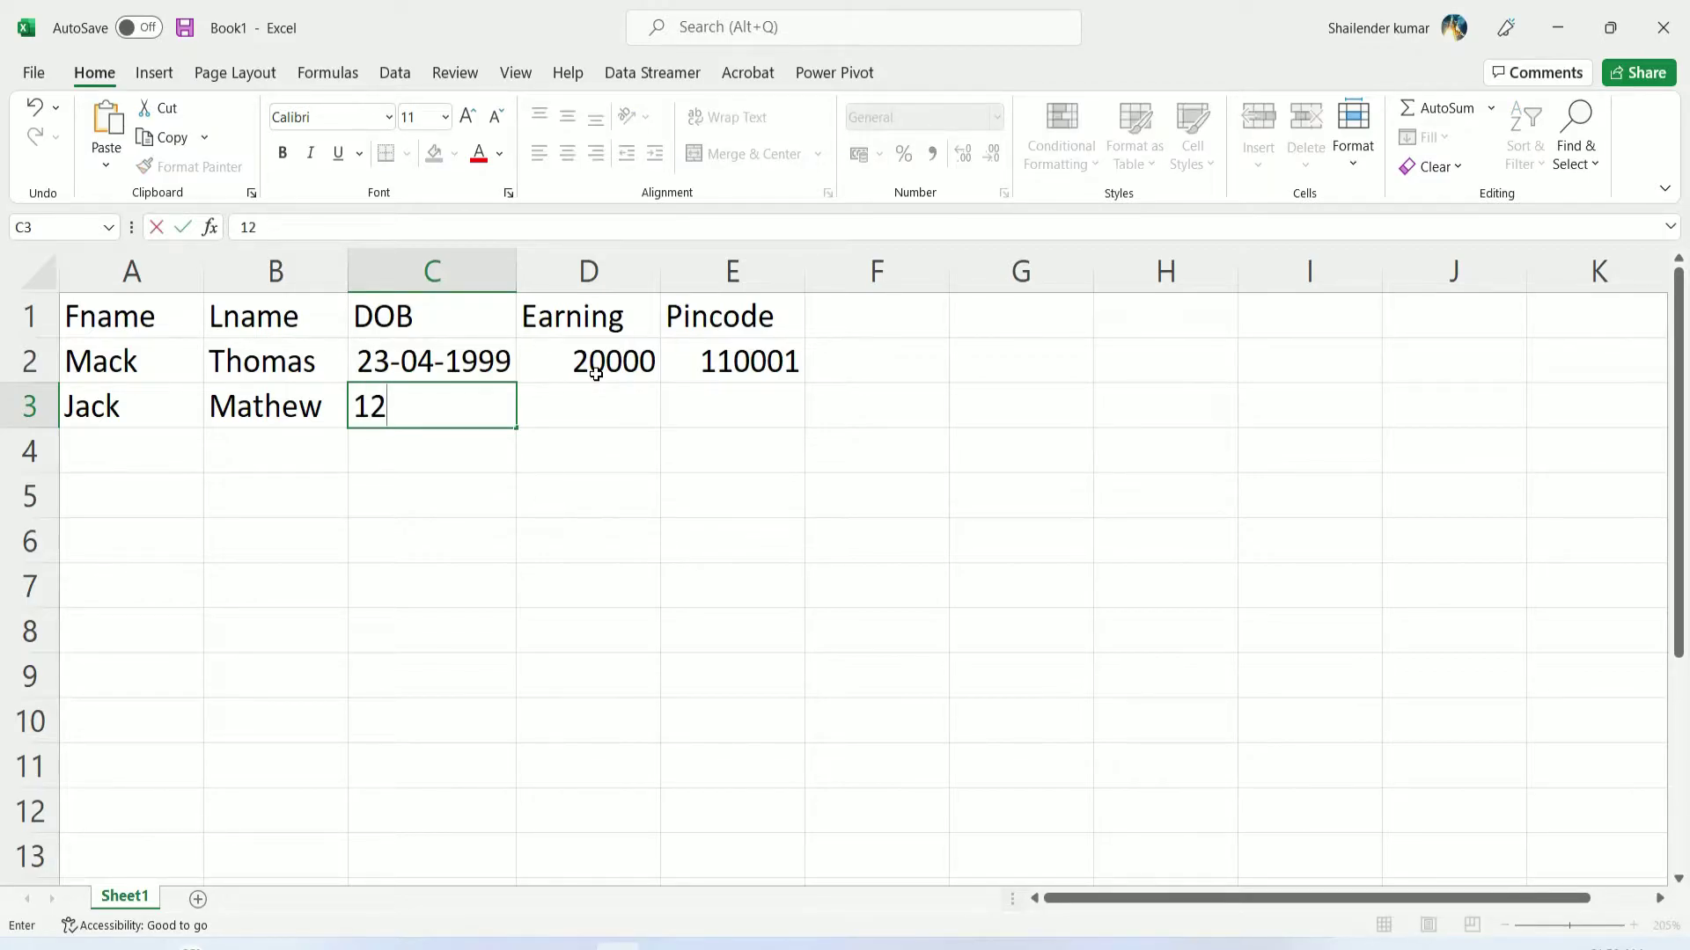
pyautogui.write('-03')
pyautogui.write('-19')
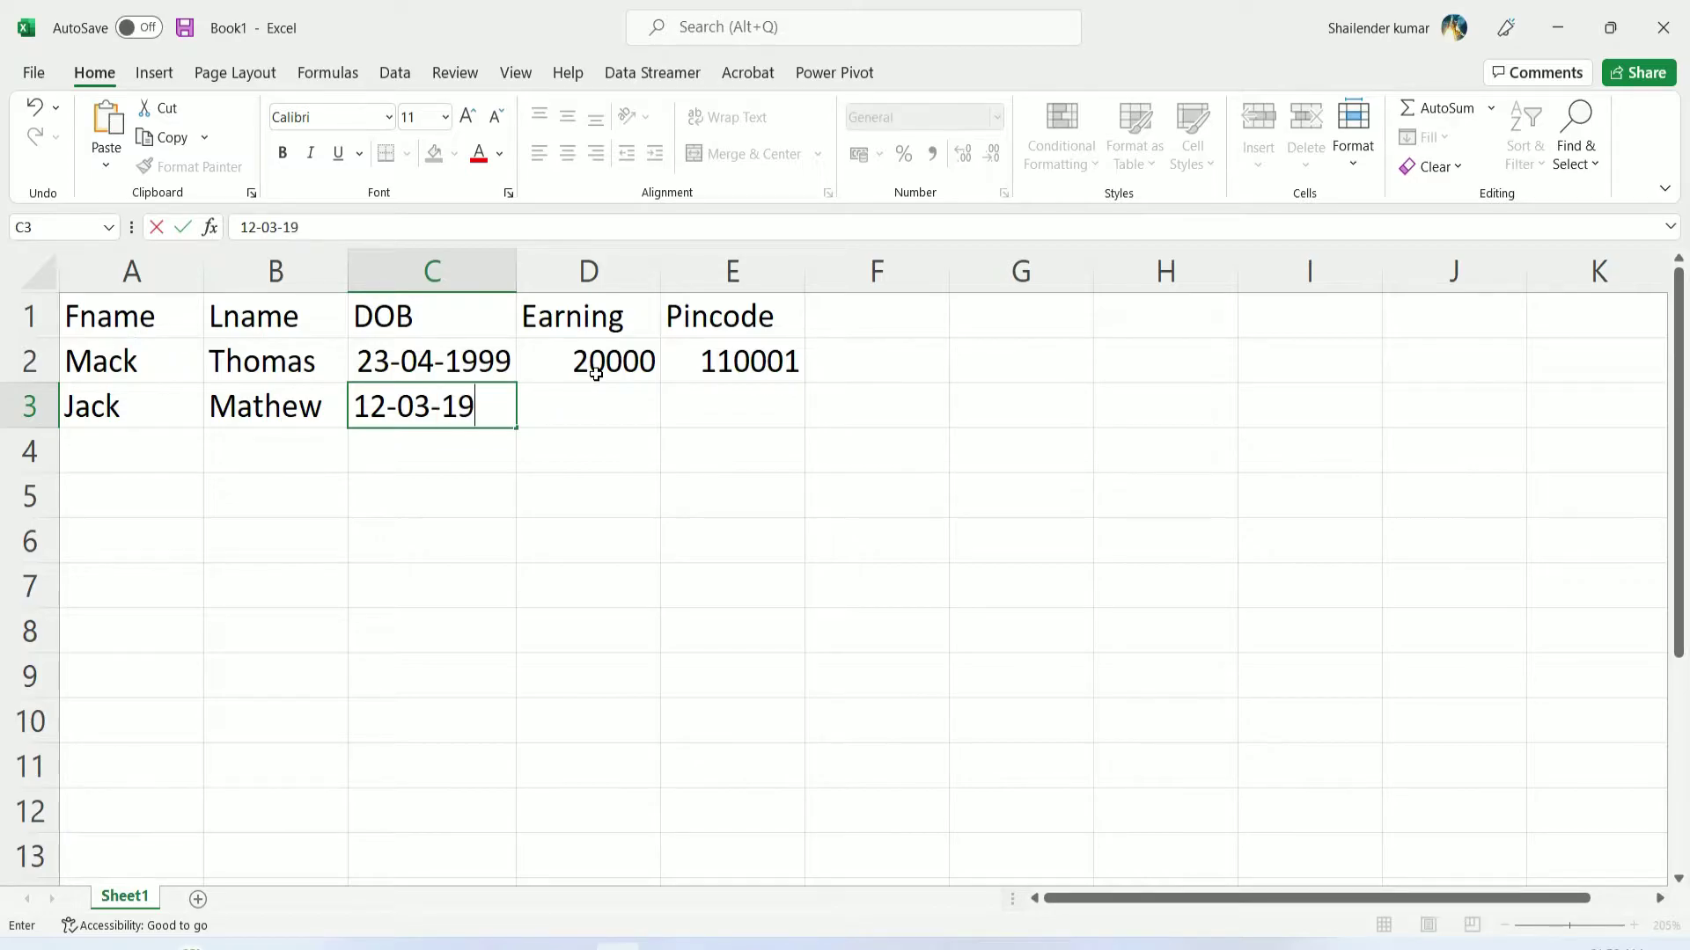
pyautogui.write('47')
pyautogui.press('Tab')
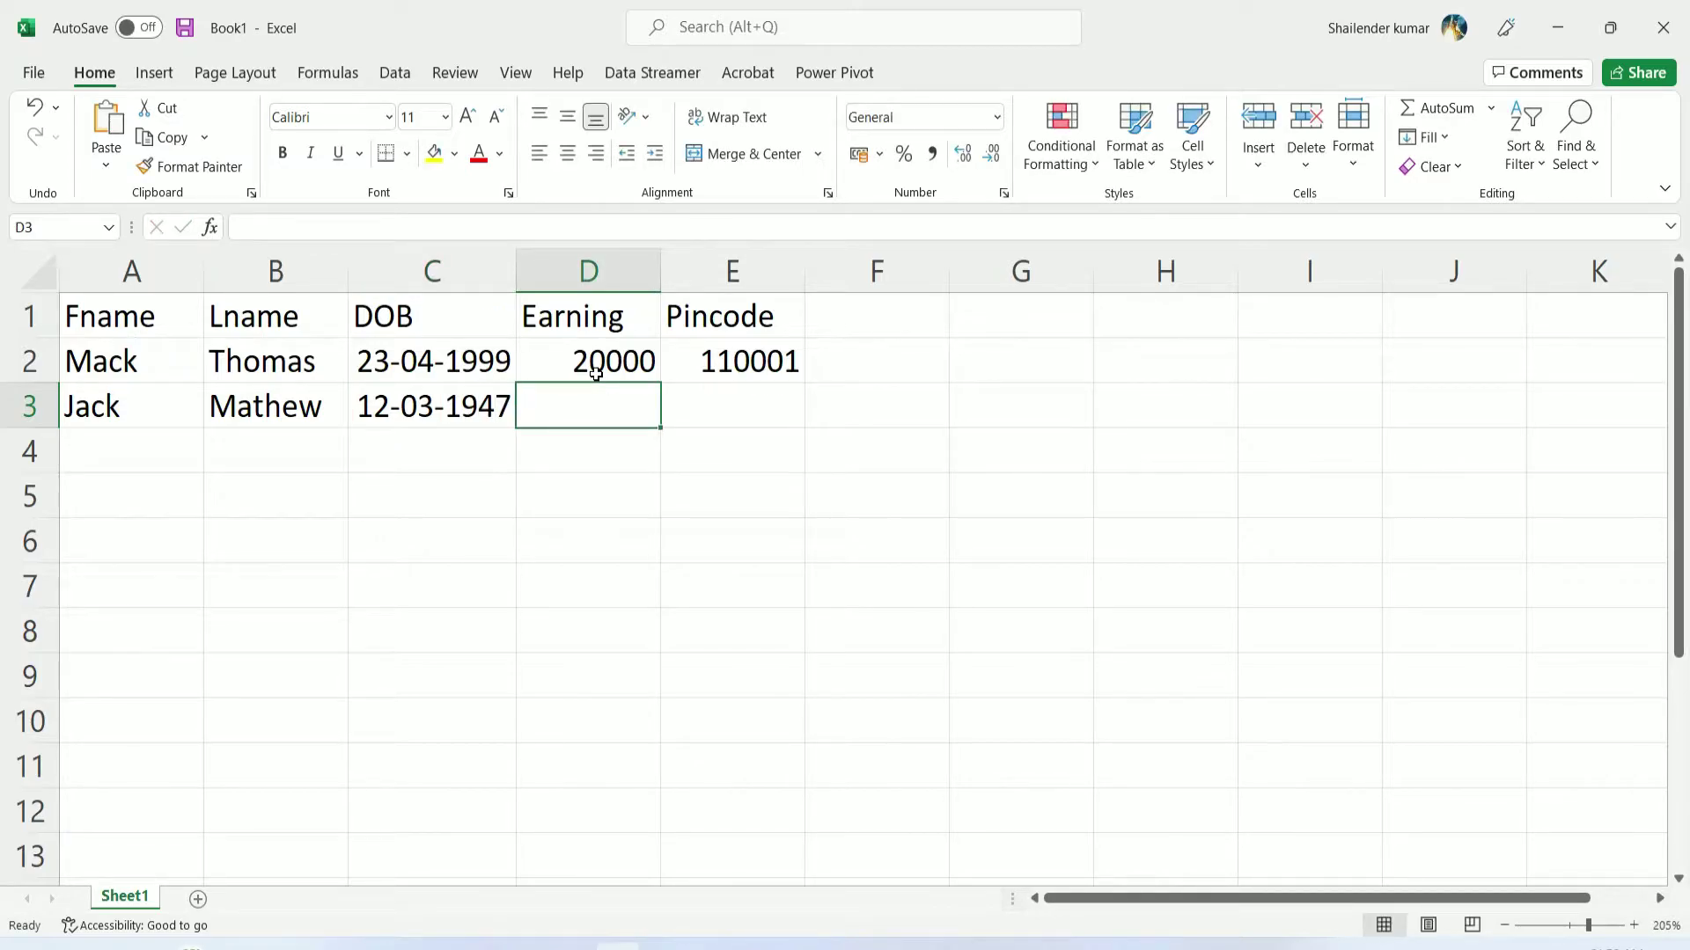
pyautogui.write('4000')
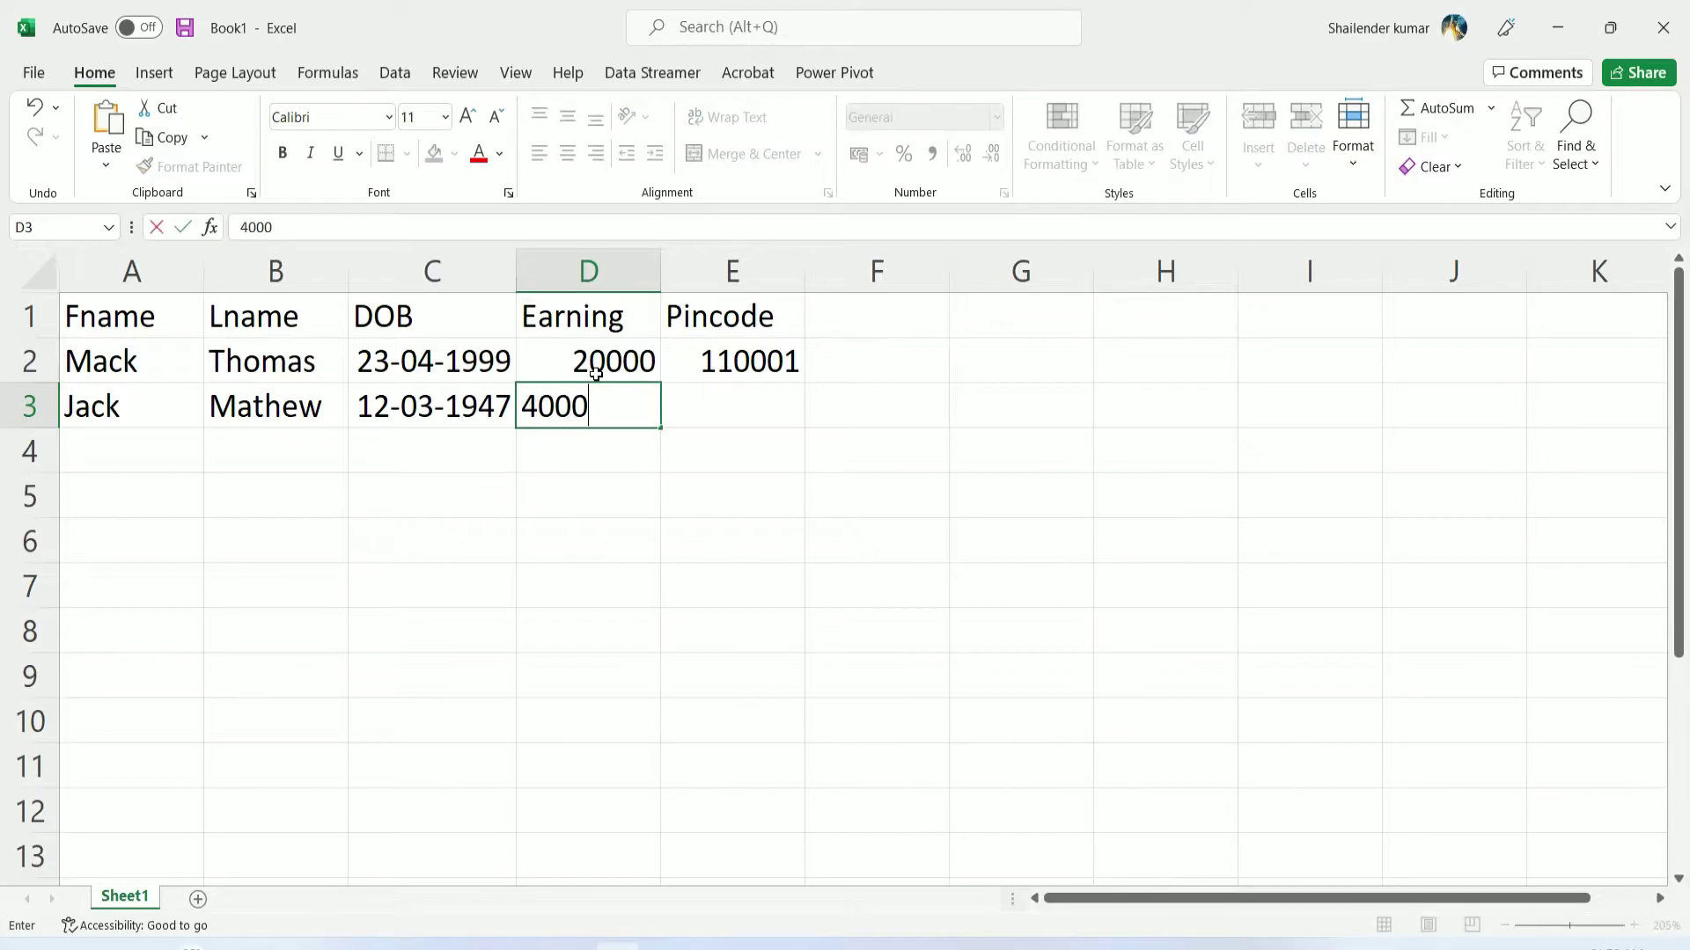
pyautogui.write('0')
pyautogui.press('Tab')
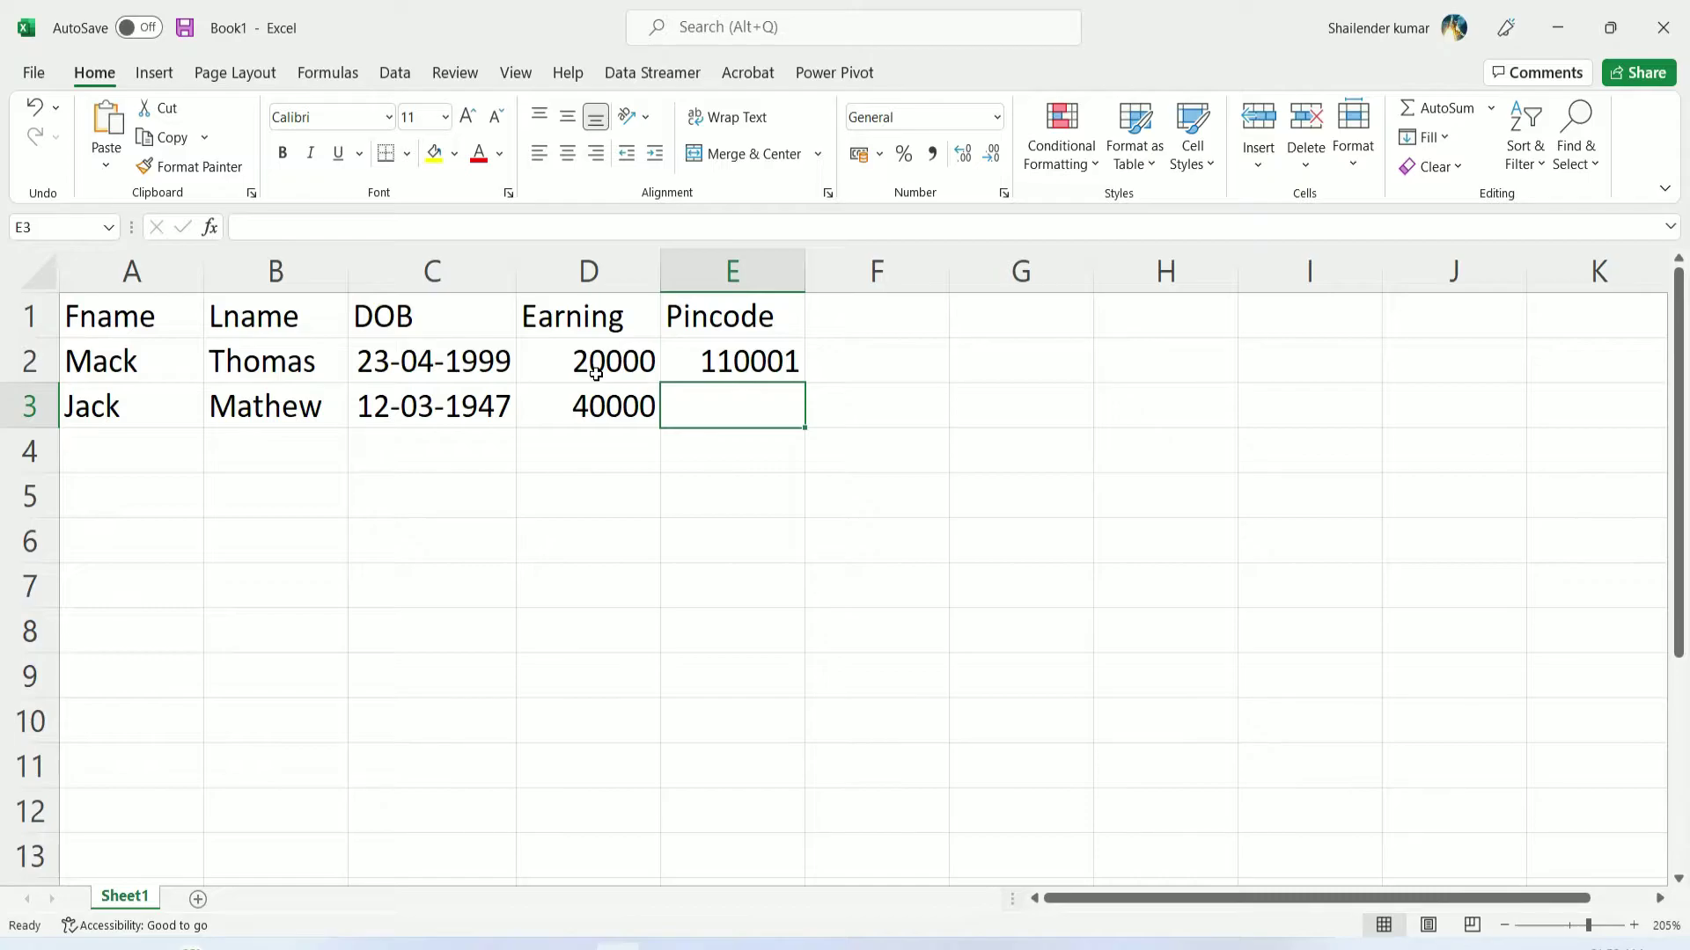
pyautogui.write('22')
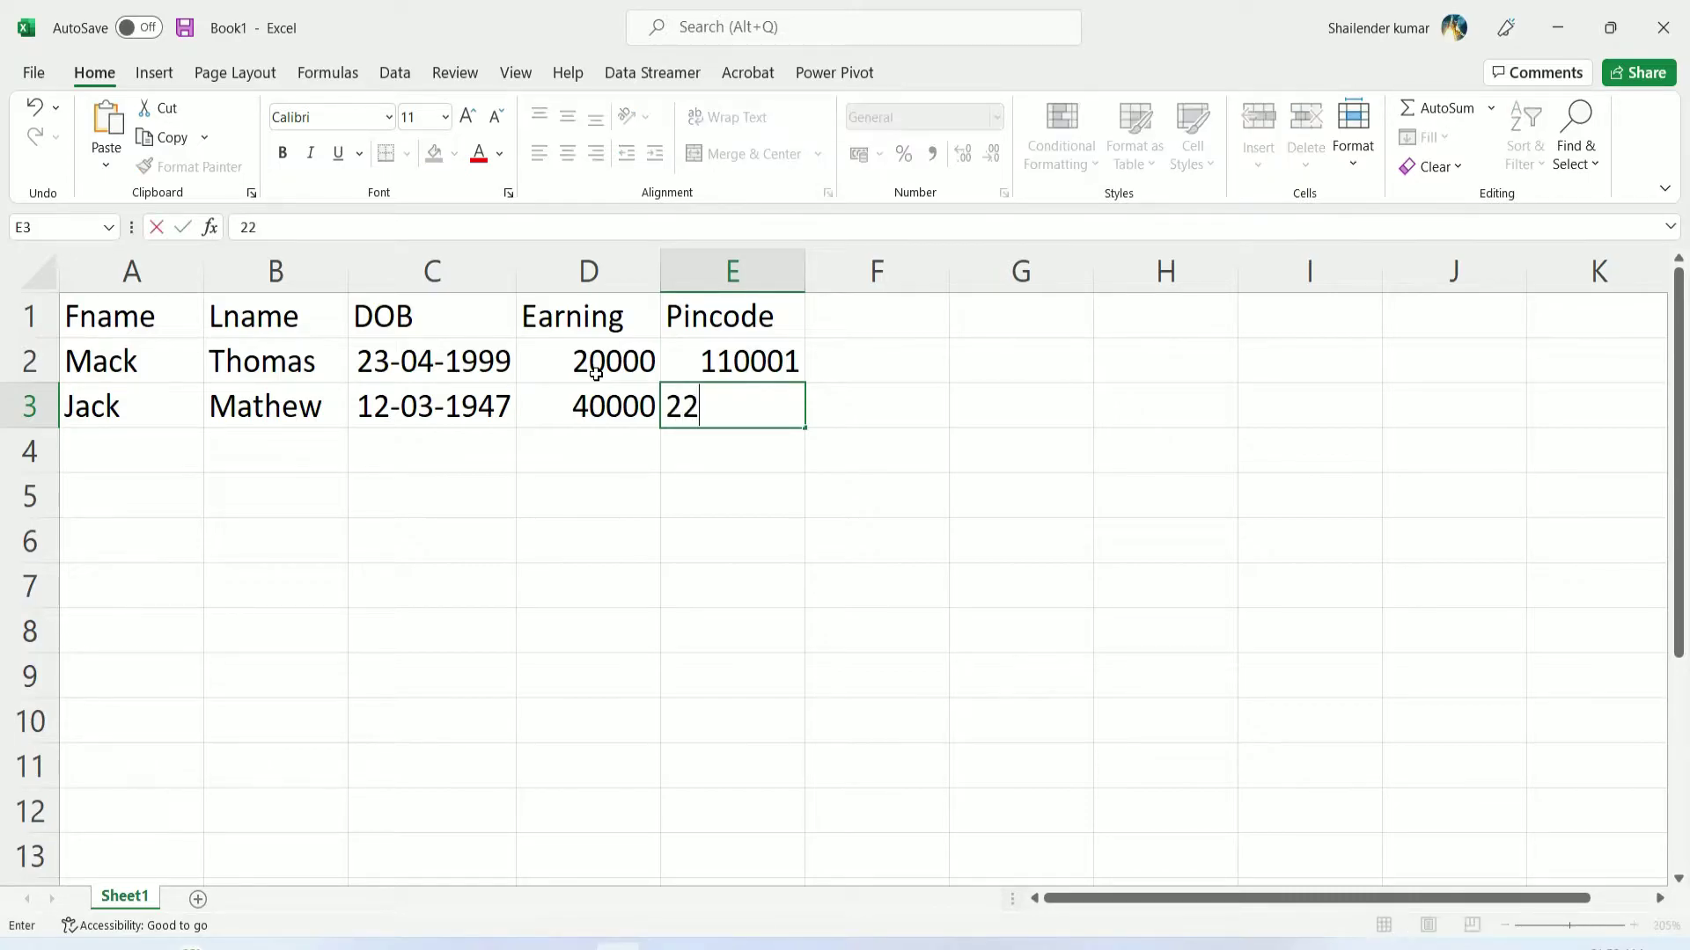
pyautogui.write('0002')
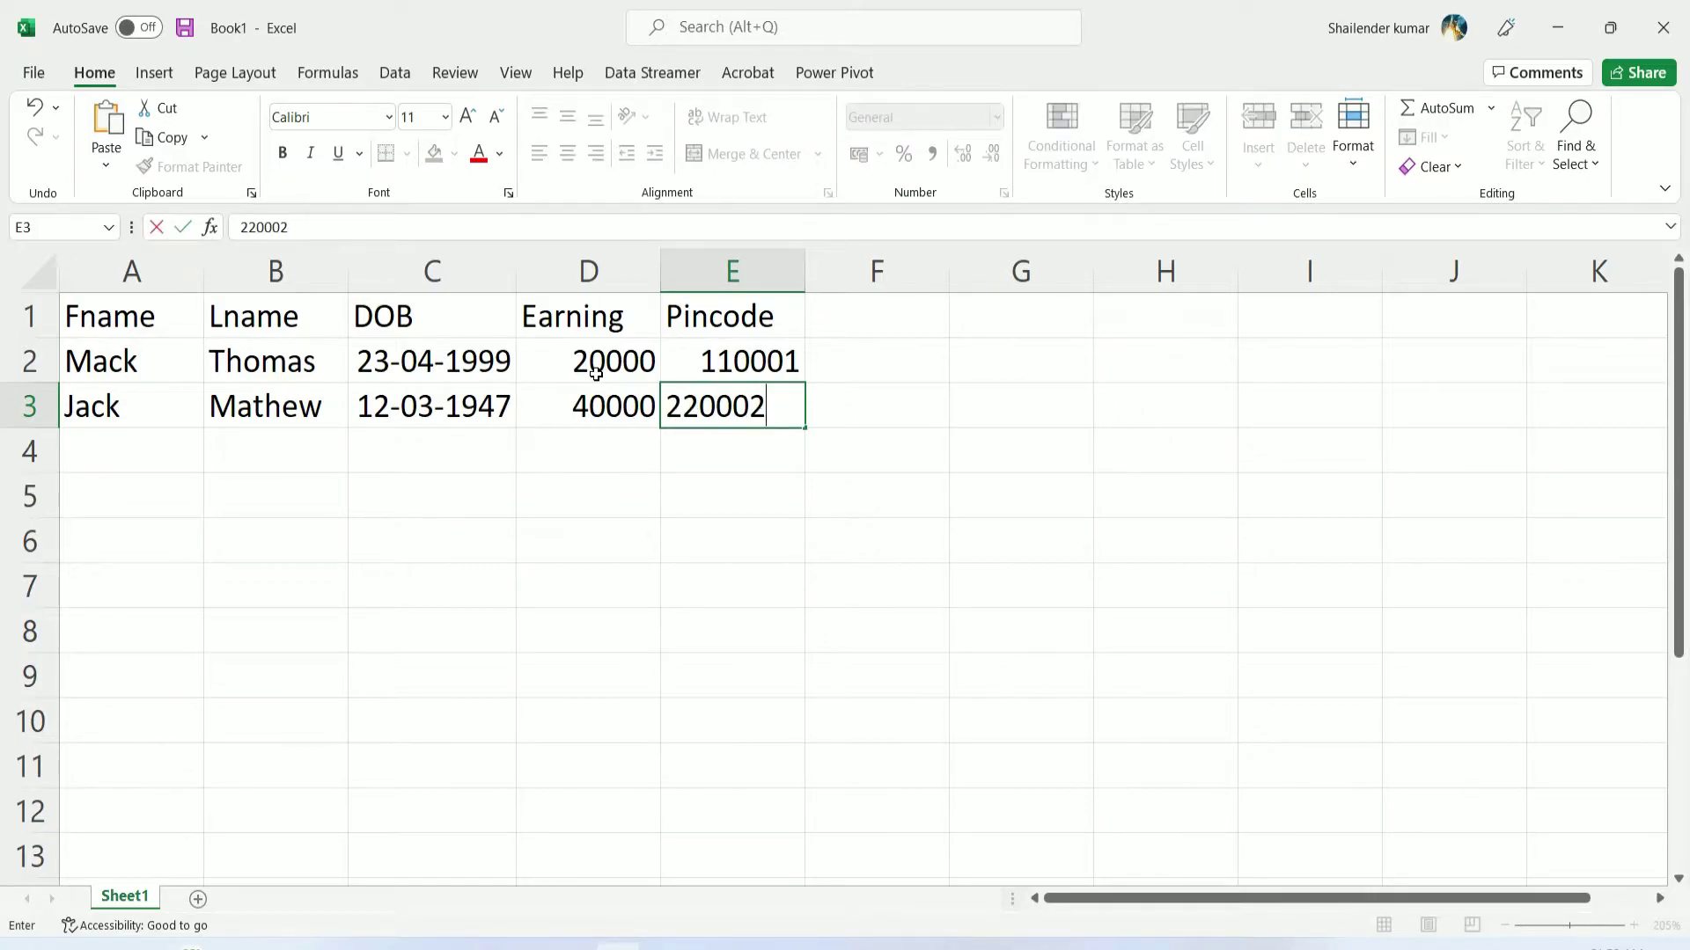
pyautogui.press('Return')
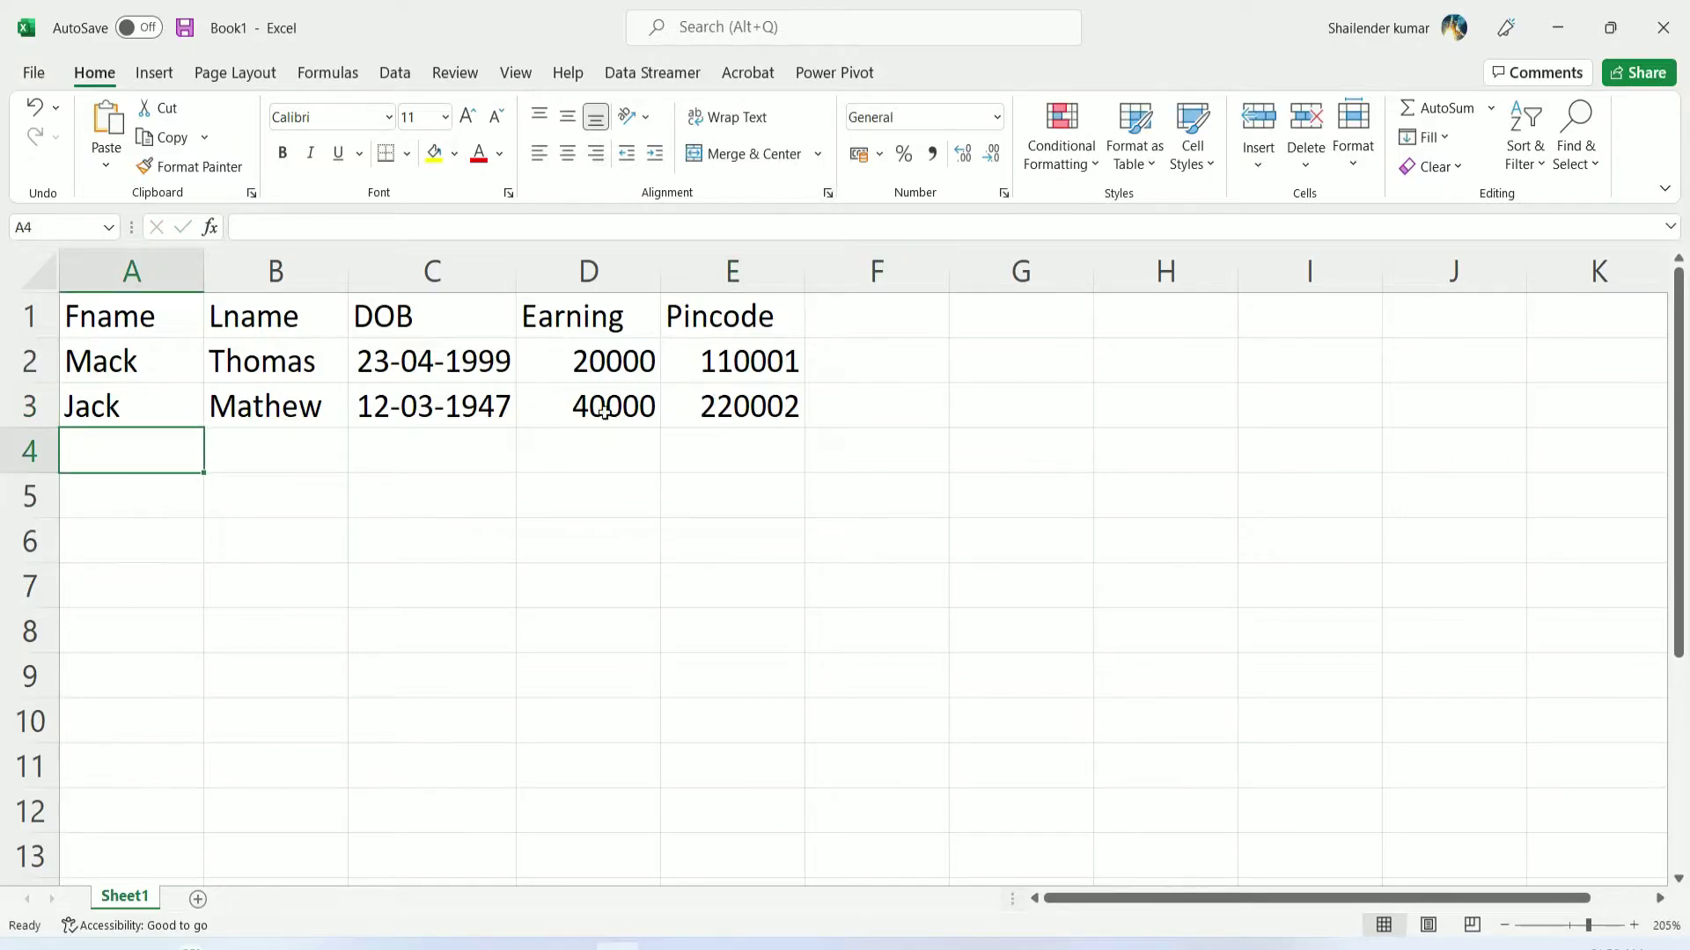
# Select A2:E3, copy it, and pick A4 as the paste destination
pyautogui.click(132, 353)
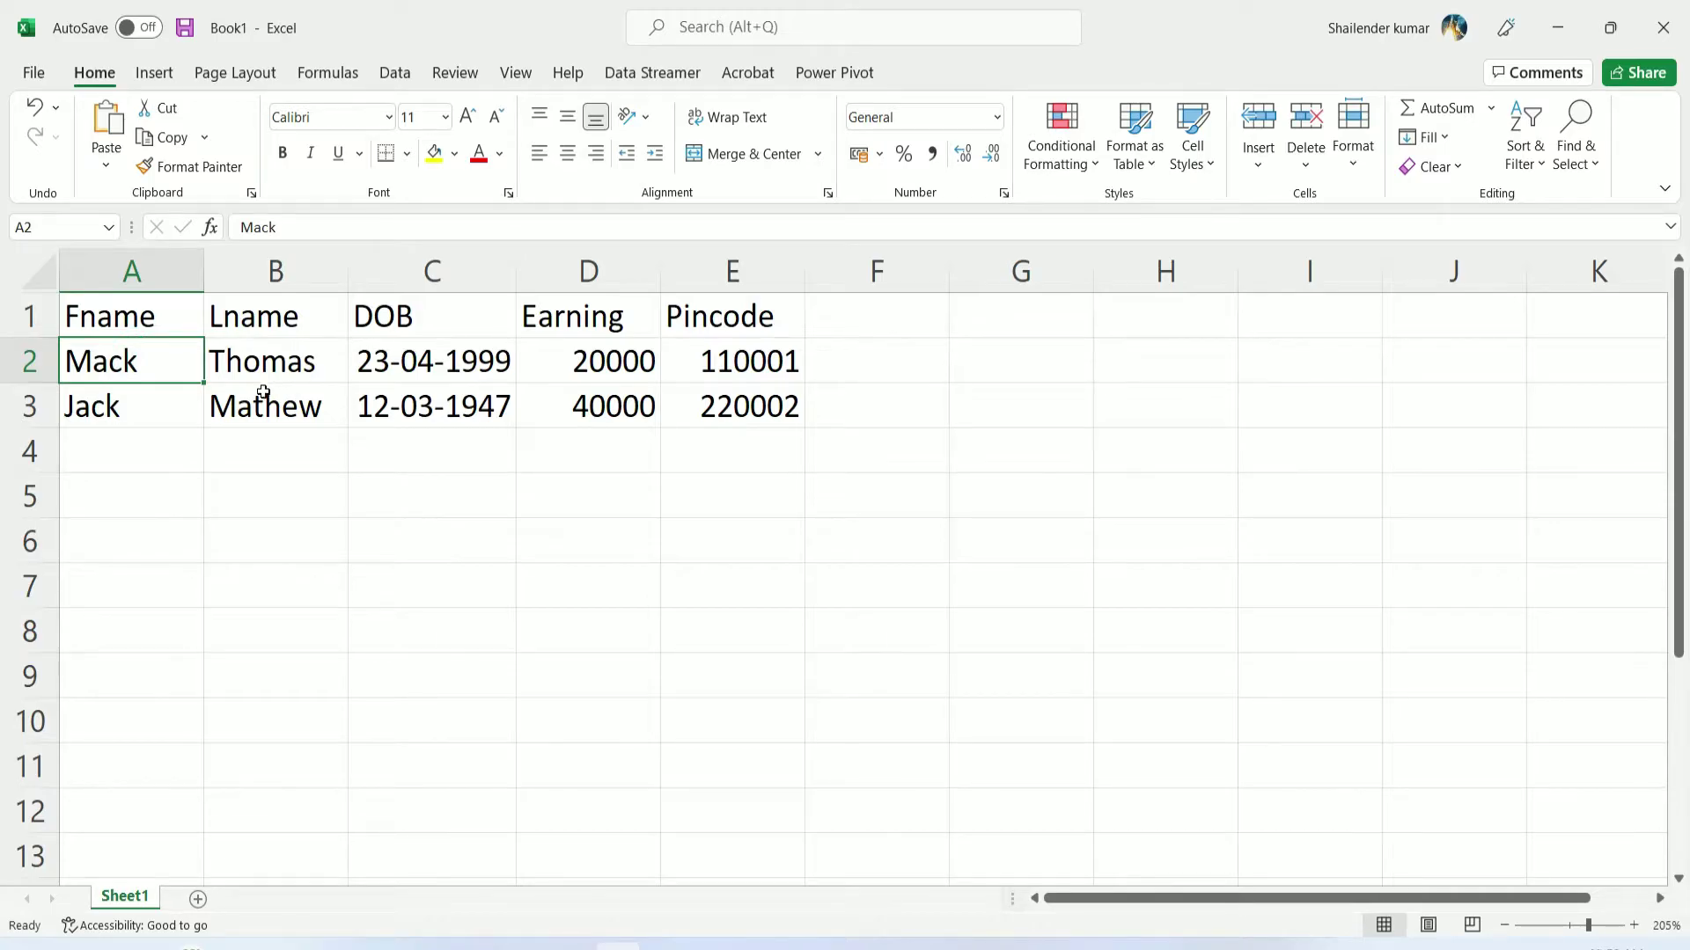
pyautogui.moveTo(126, 361); pyautogui.dragTo(754, 403)
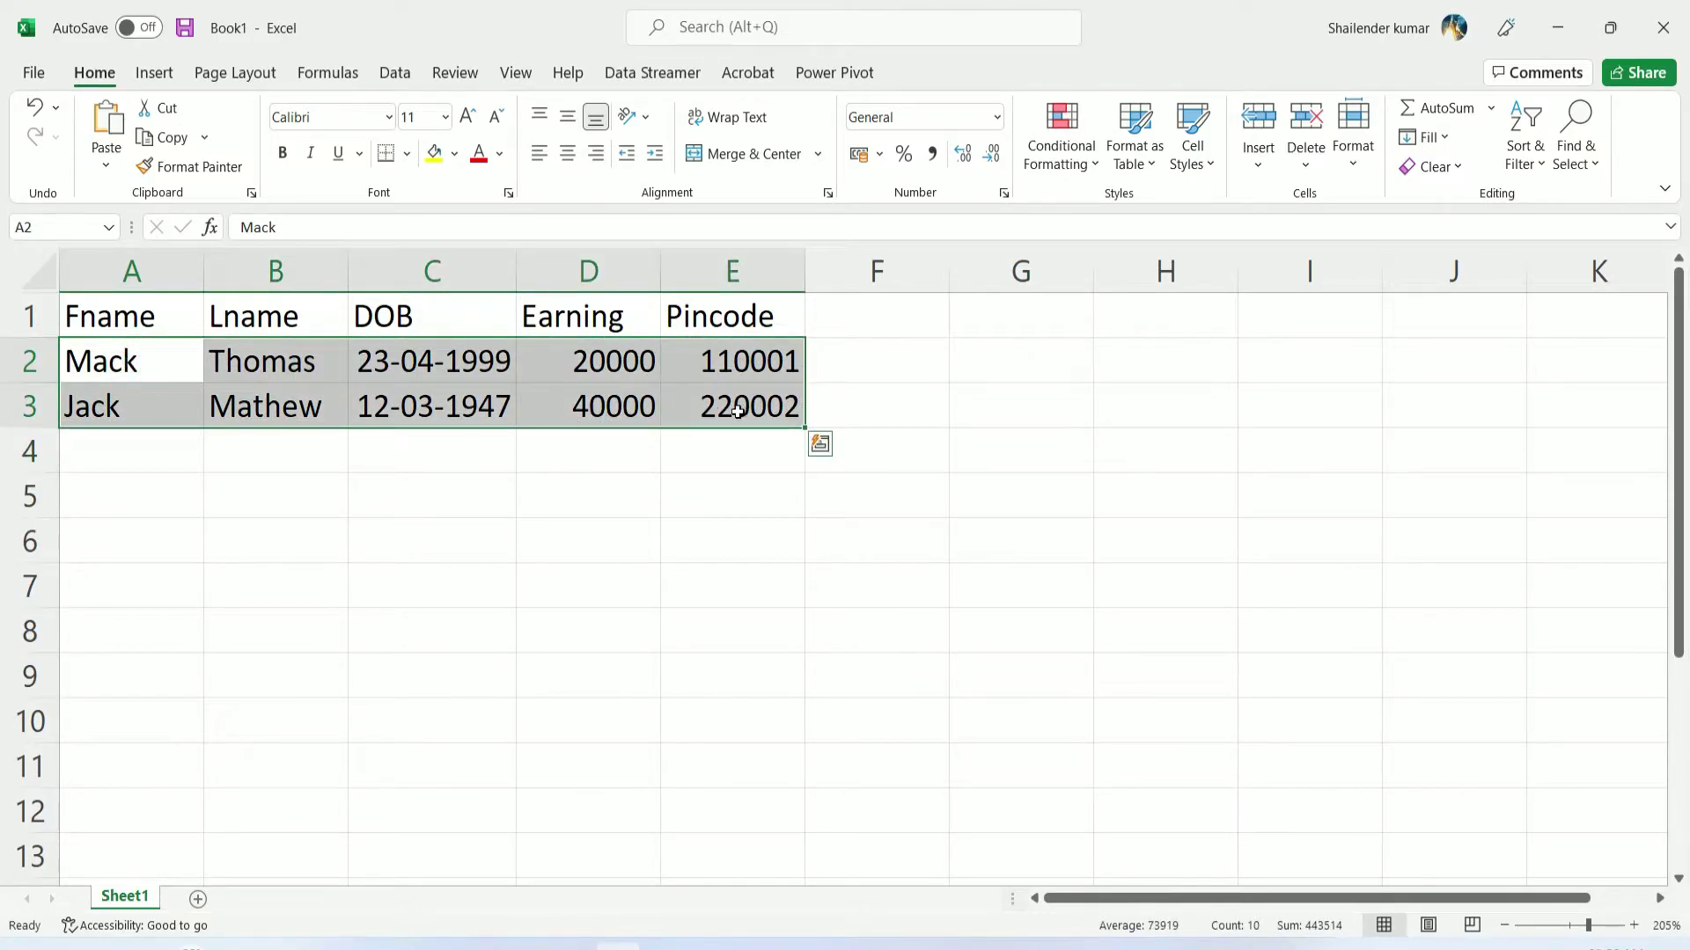
pyautogui.click(119, 368)
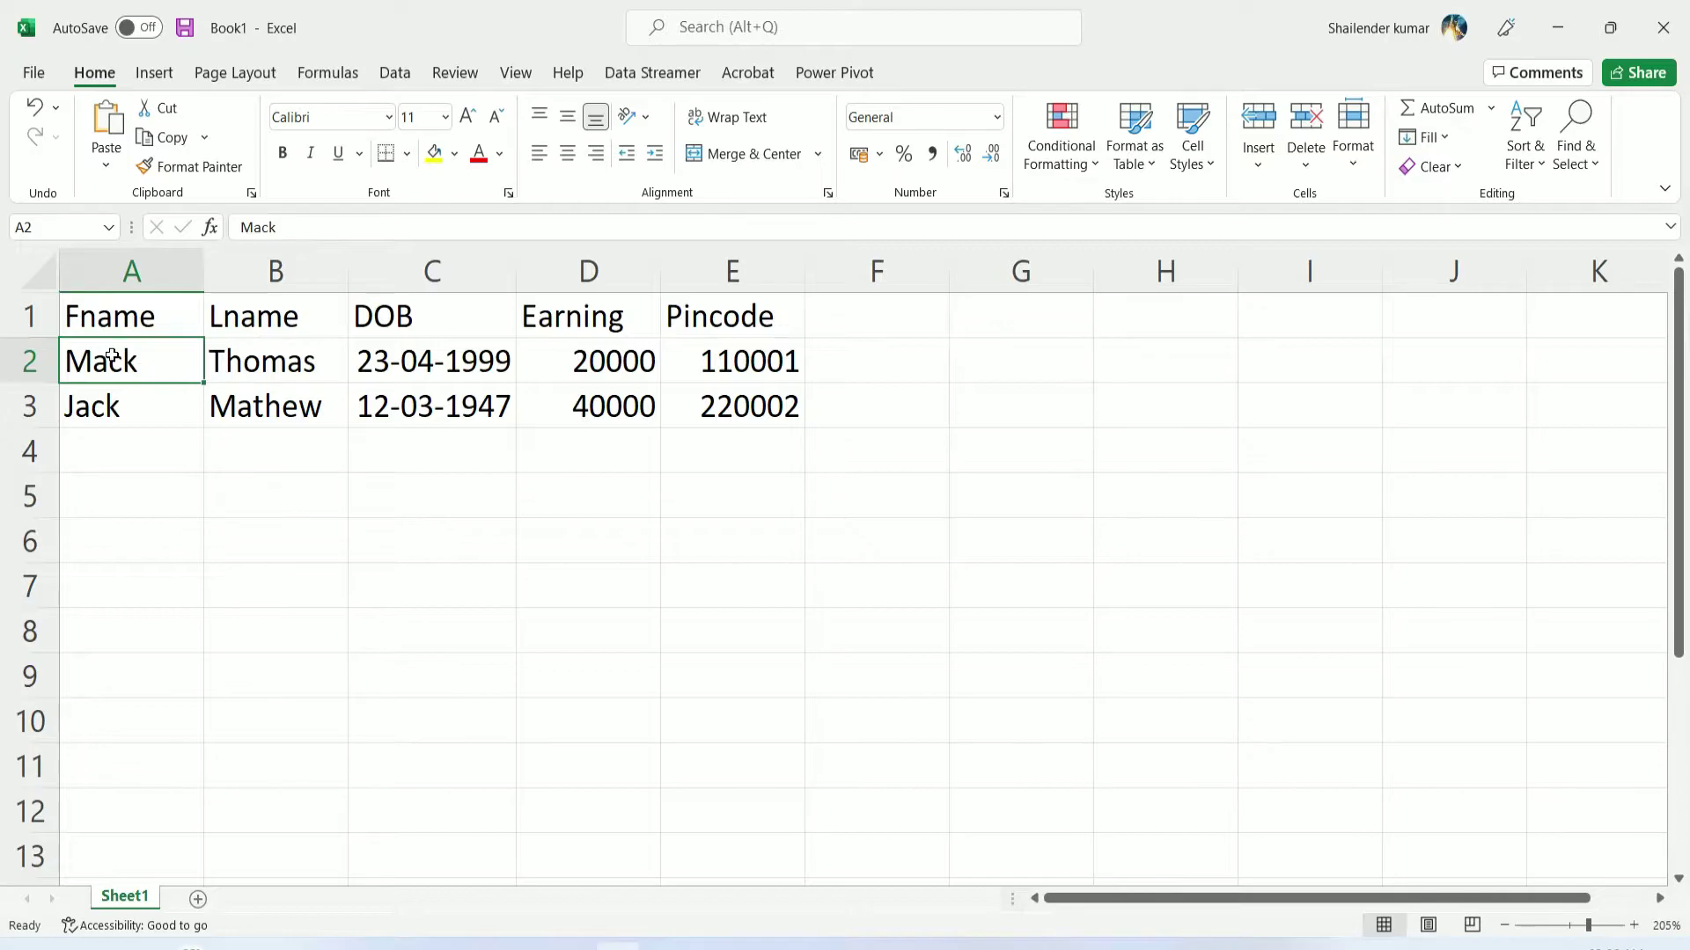
pyautogui.moveTo(111, 356); pyautogui.dragTo(732, 399)
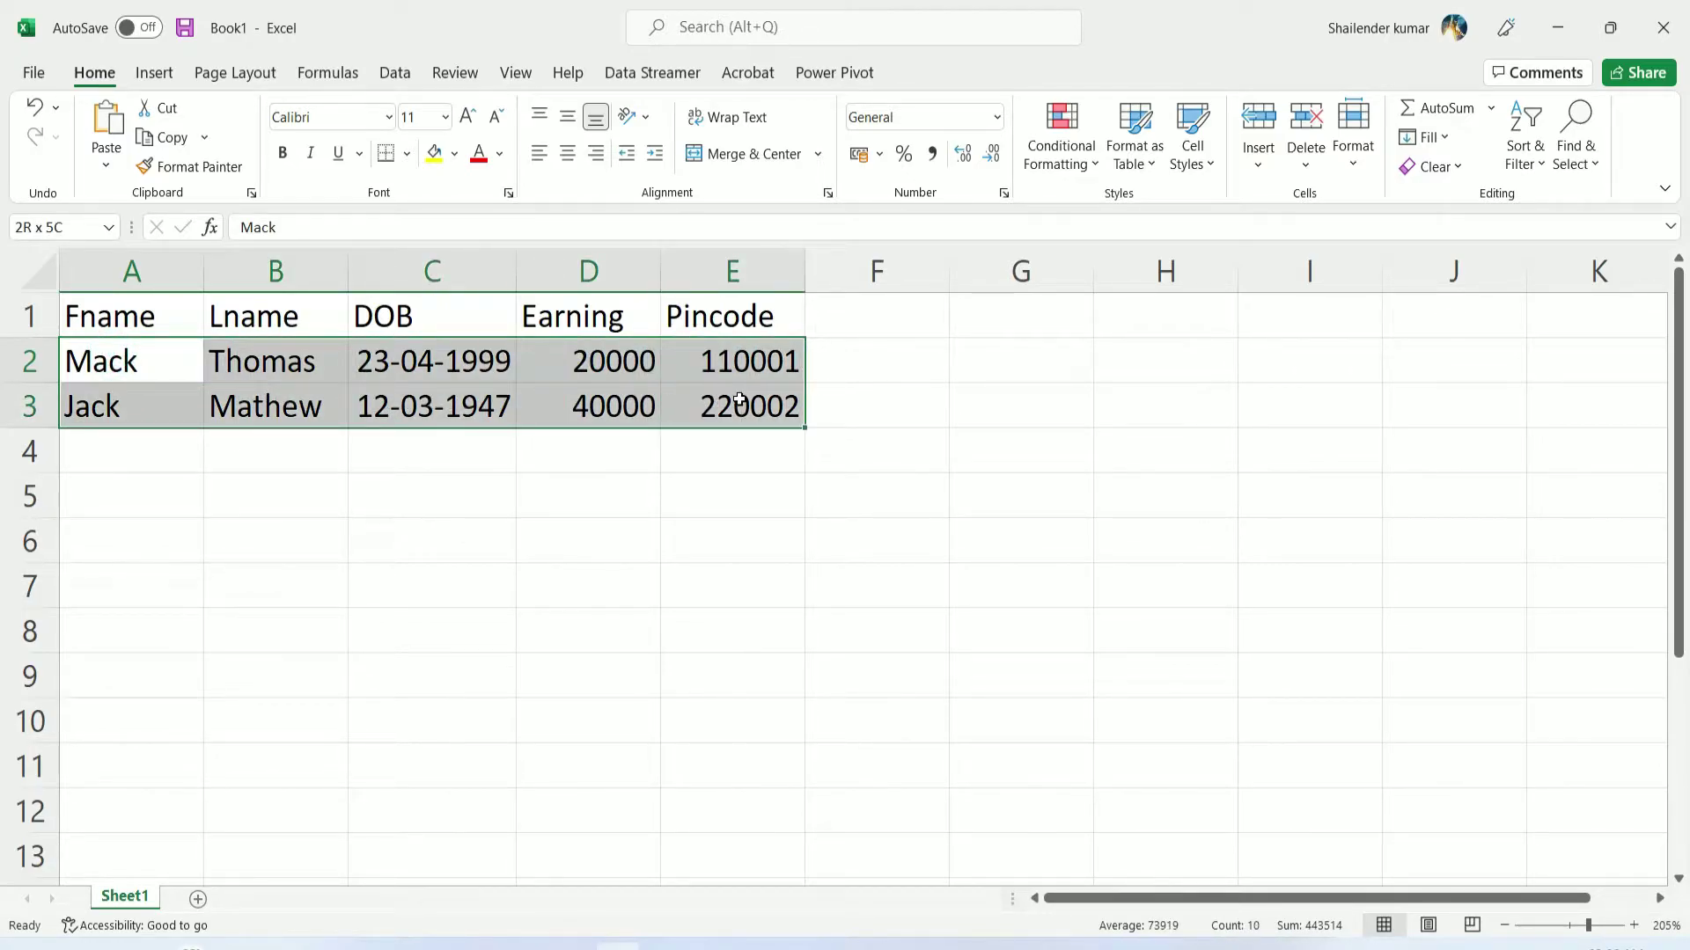
pyautogui.moveTo(739, 400); pyautogui.dragTo(741, 402)
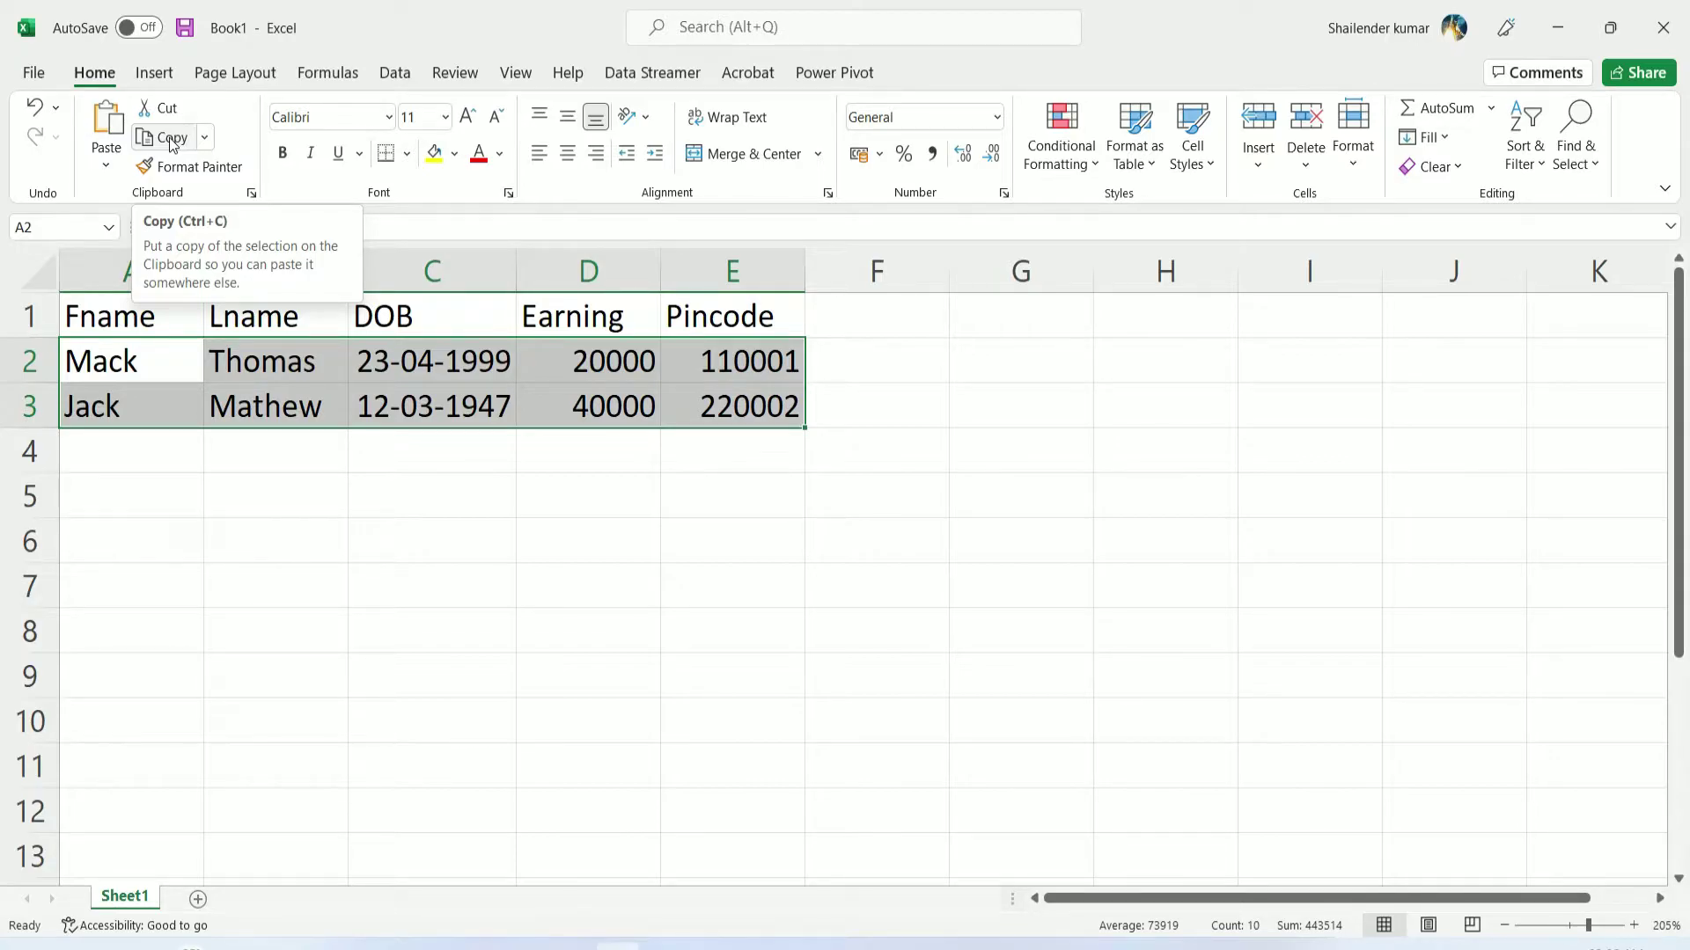
pyautogui.click(172, 141)
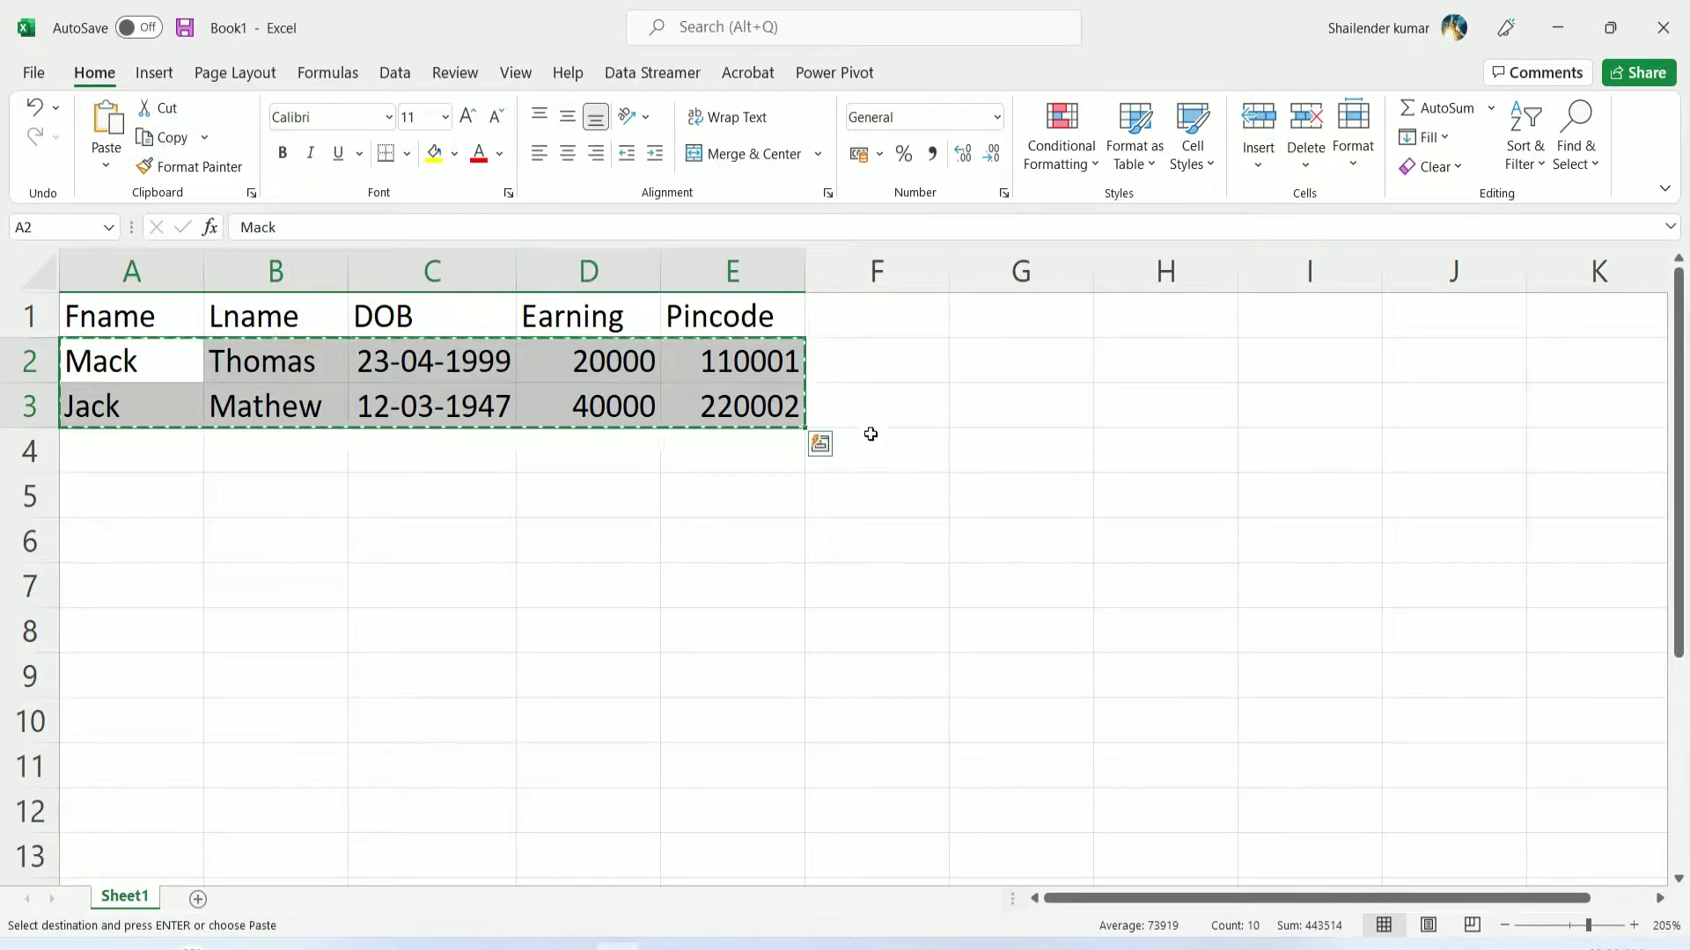
pyautogui.click(145, 455)
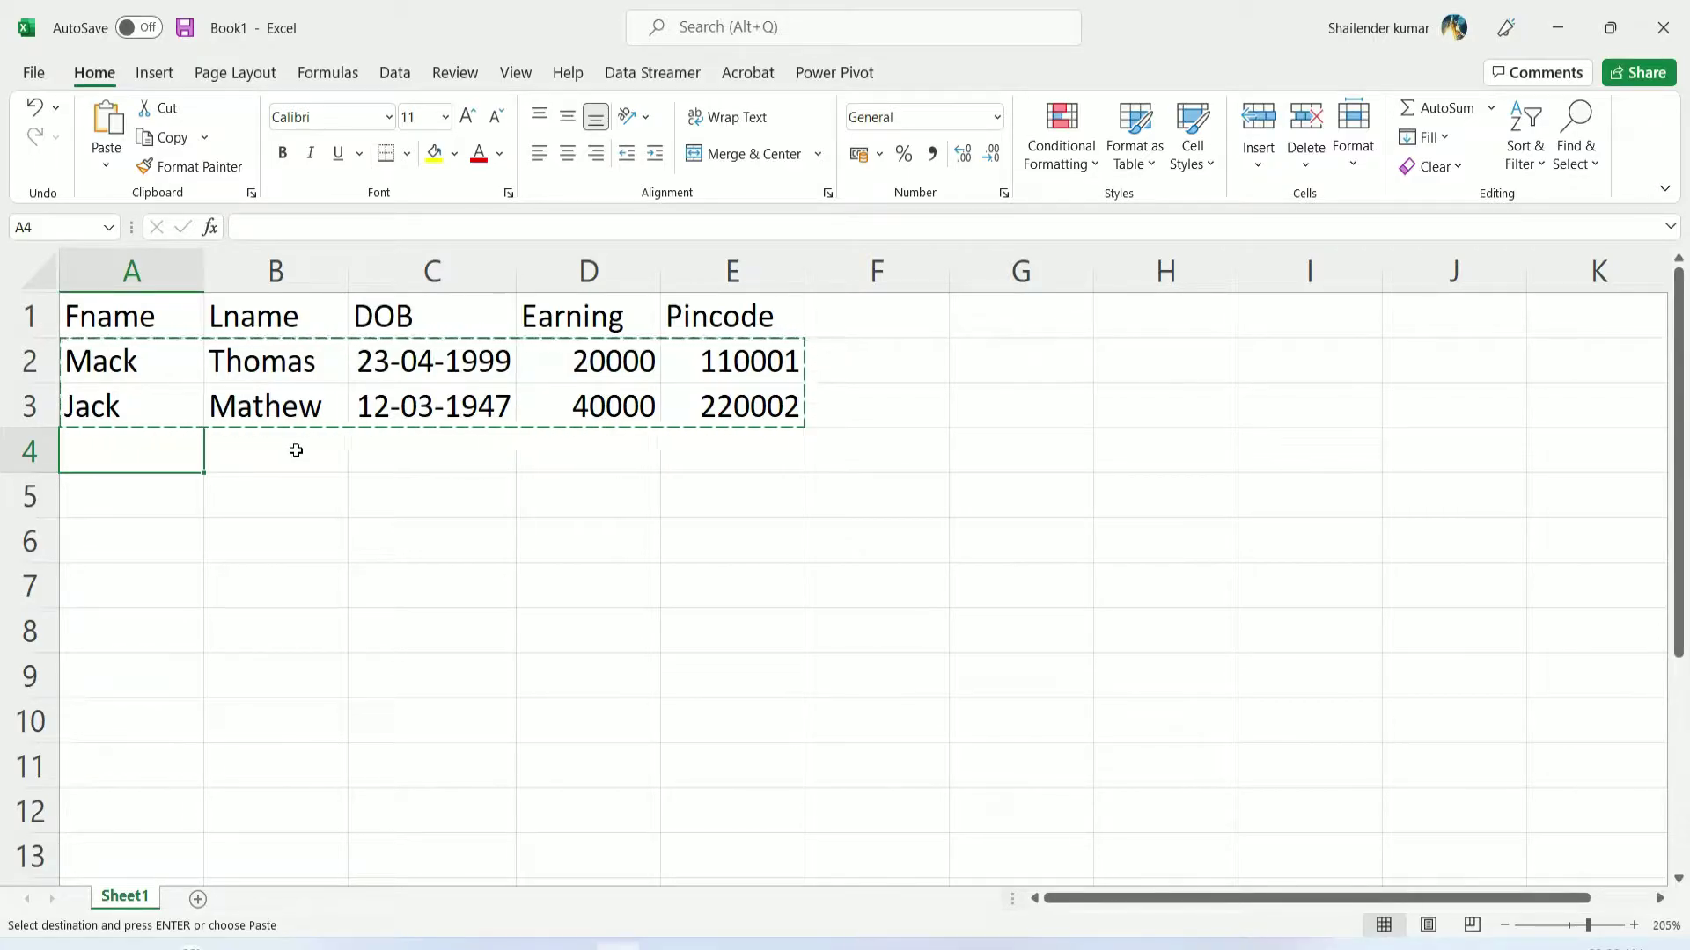
# Paste the two records into A4:E5, A6:E7 and A8:E9
pyautogui.press('Return')
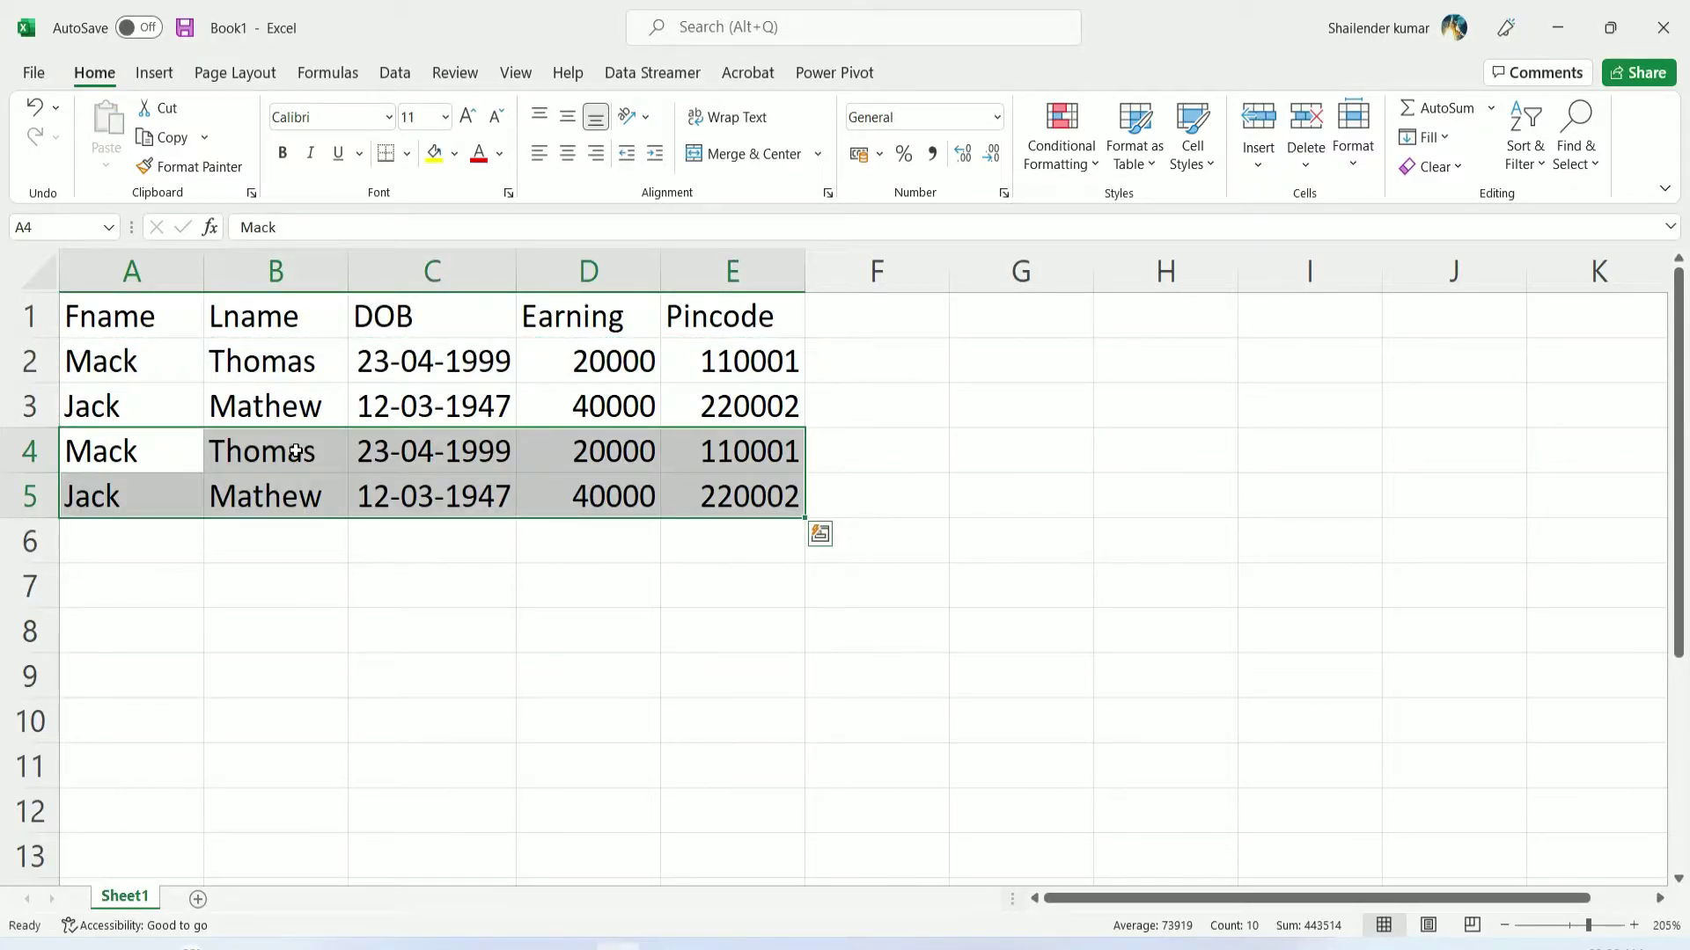
pyautogui.hotkey('ctrl', 'c')
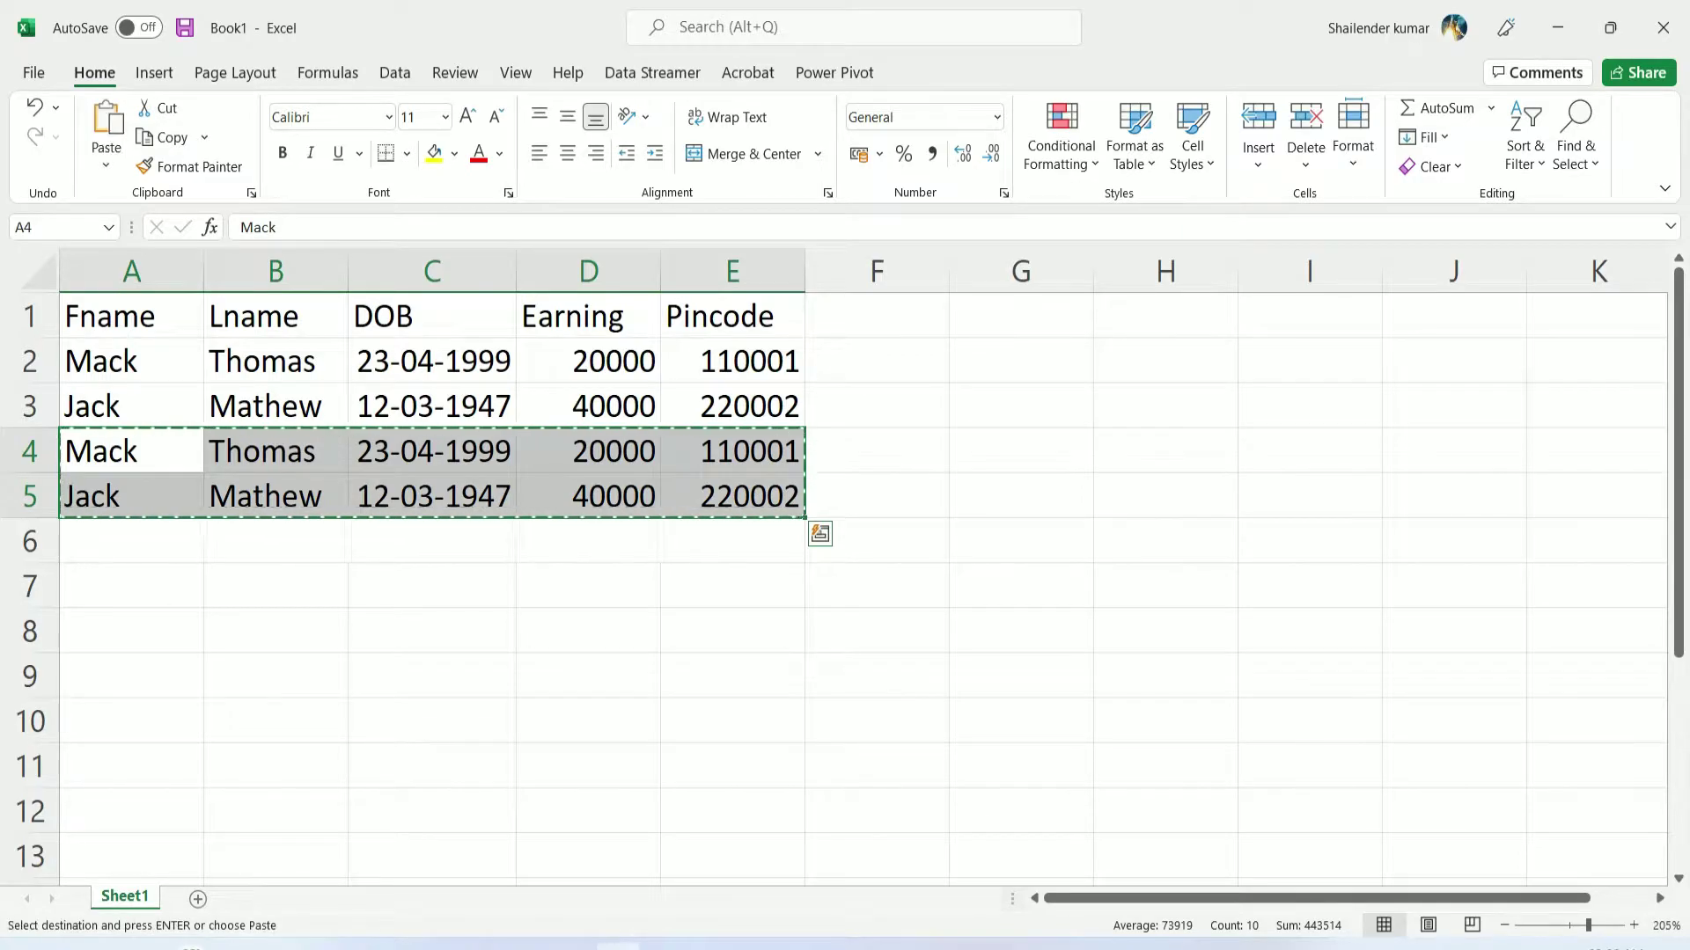
pyautogui.click(118, 552)
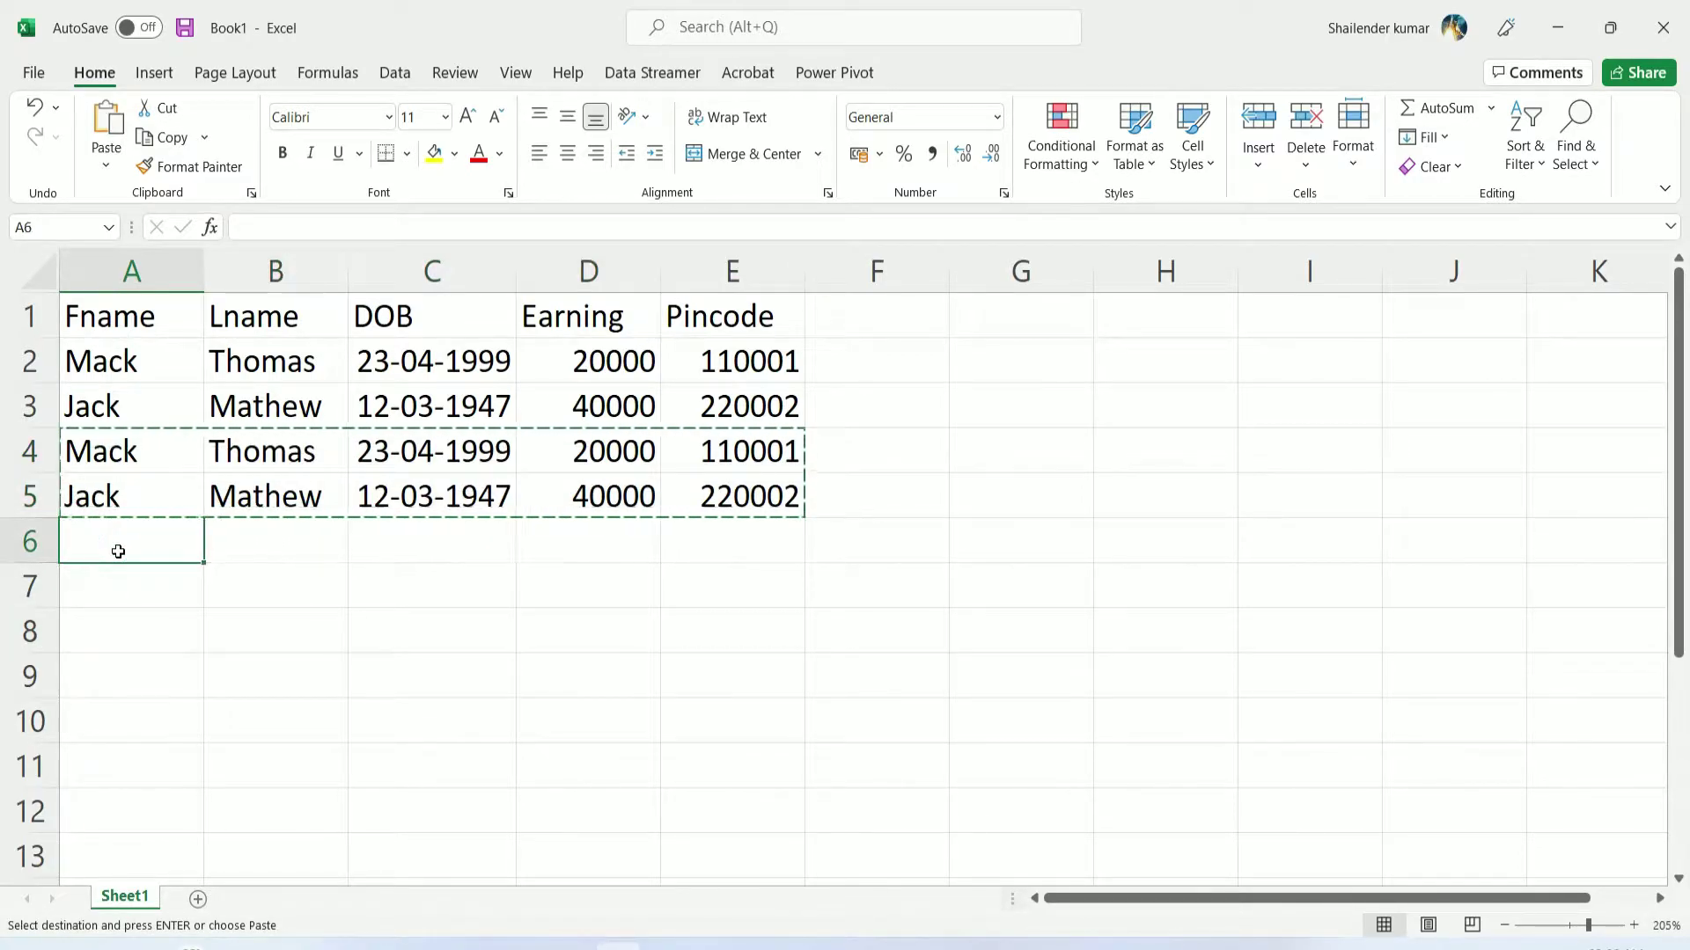
pyautogui.hotkey('ctrl', 'v')
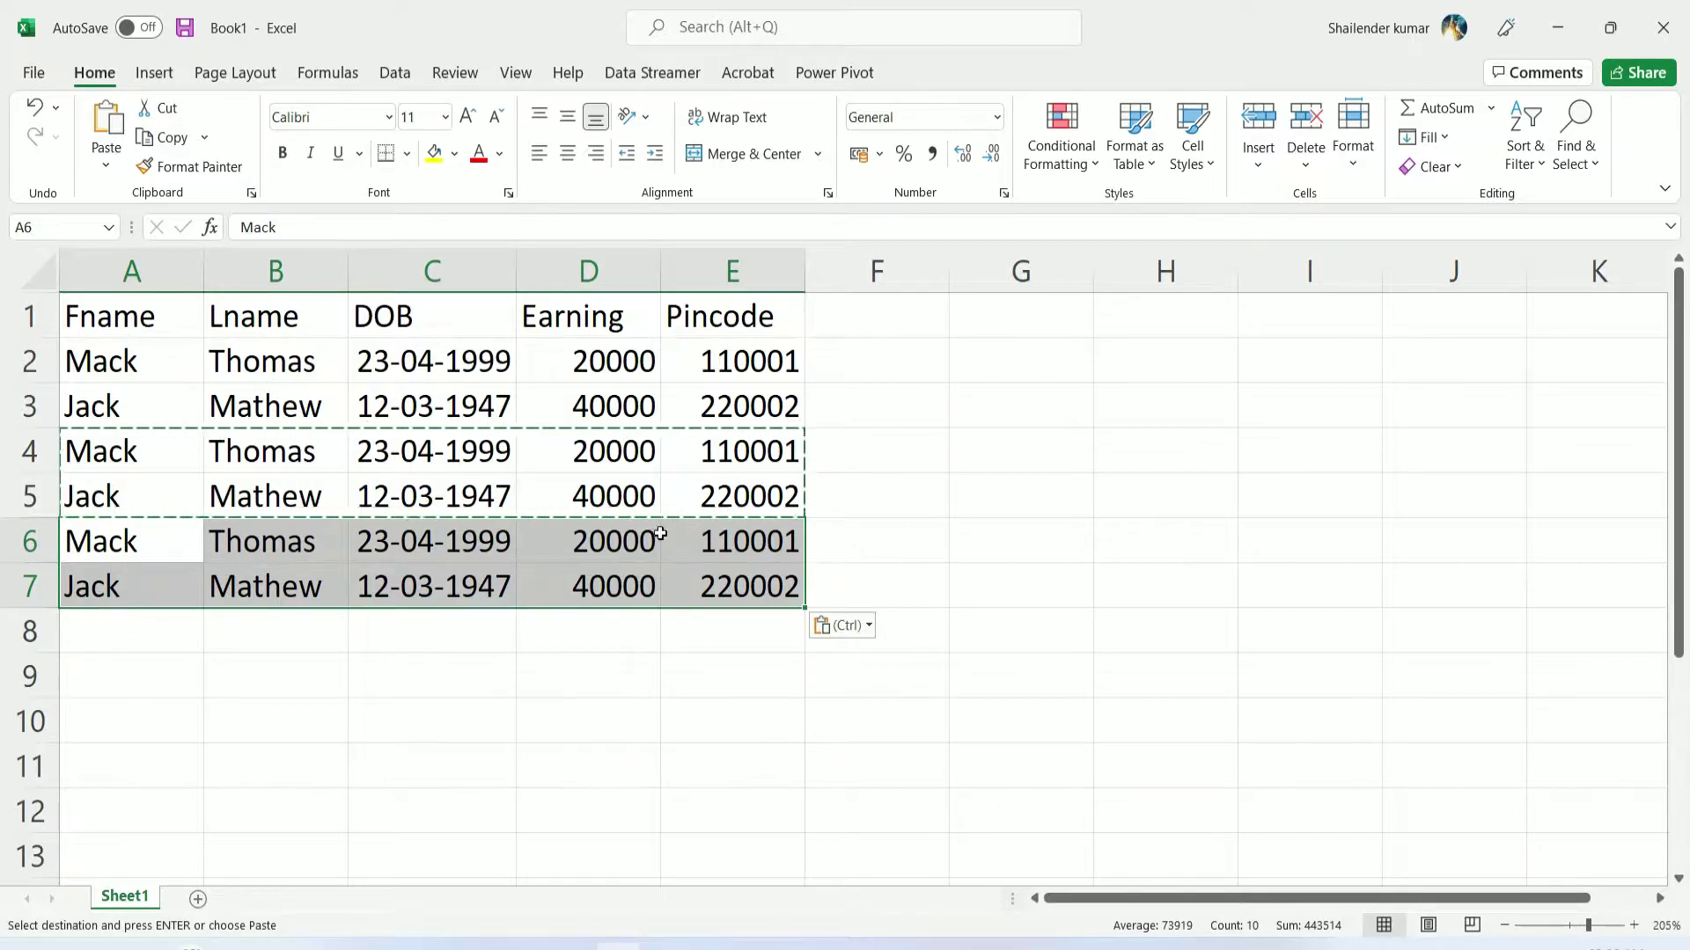
pyautogui.click(160, 640)
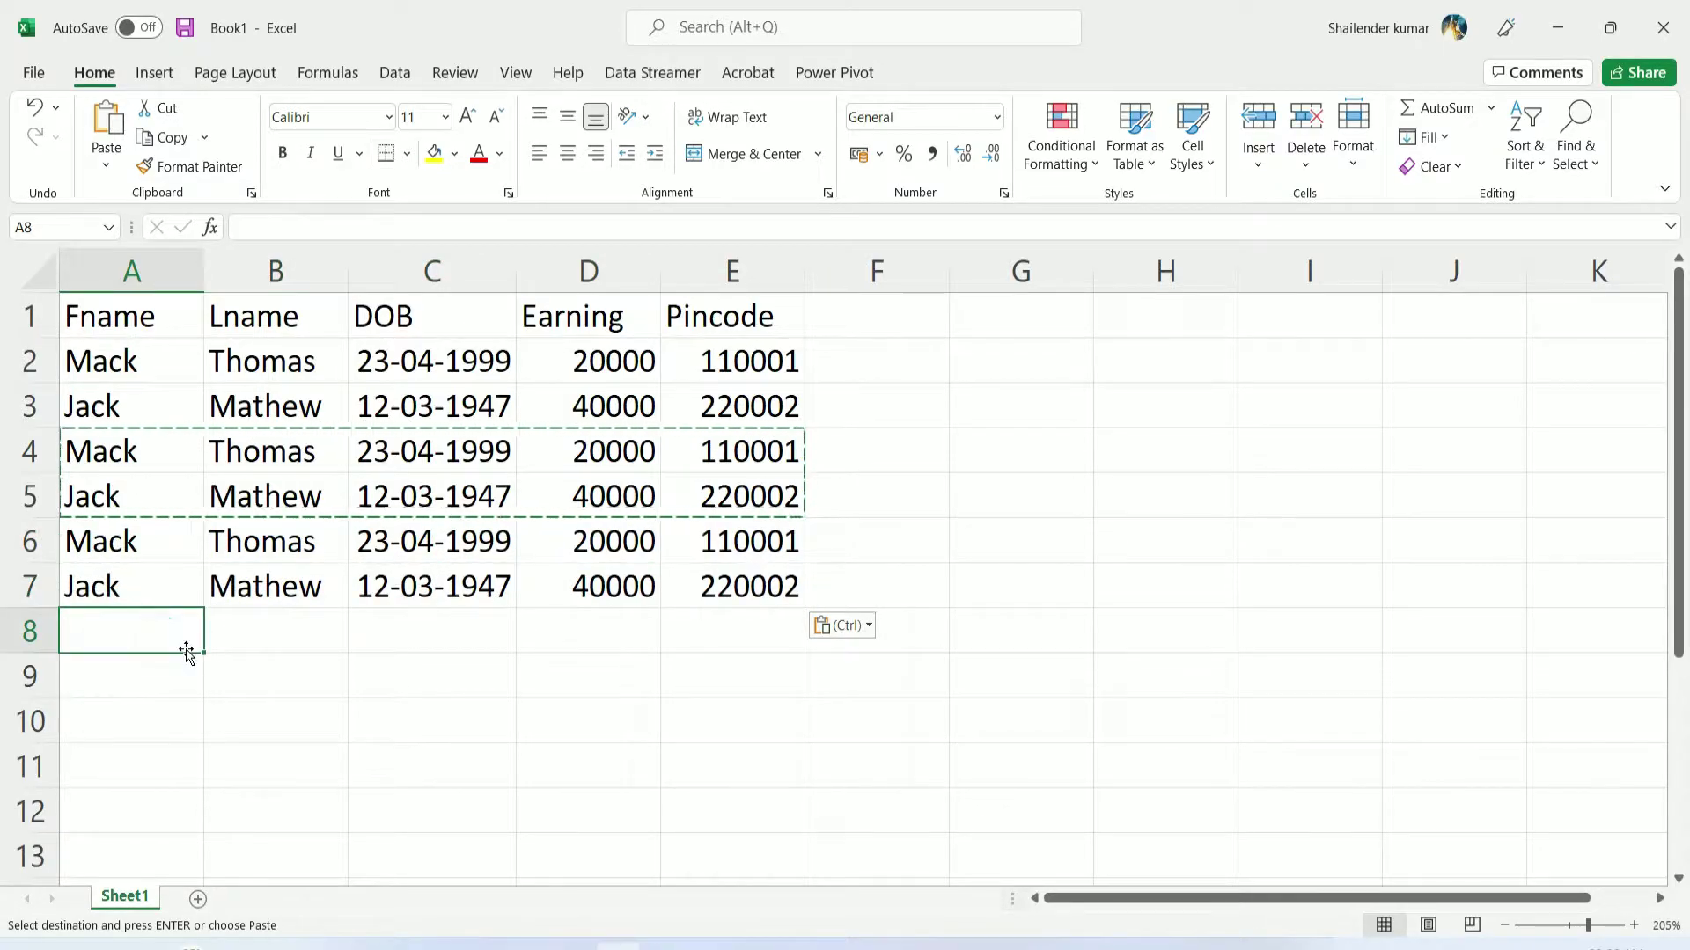
pyautogui.hotkey('ctrl', 'v')
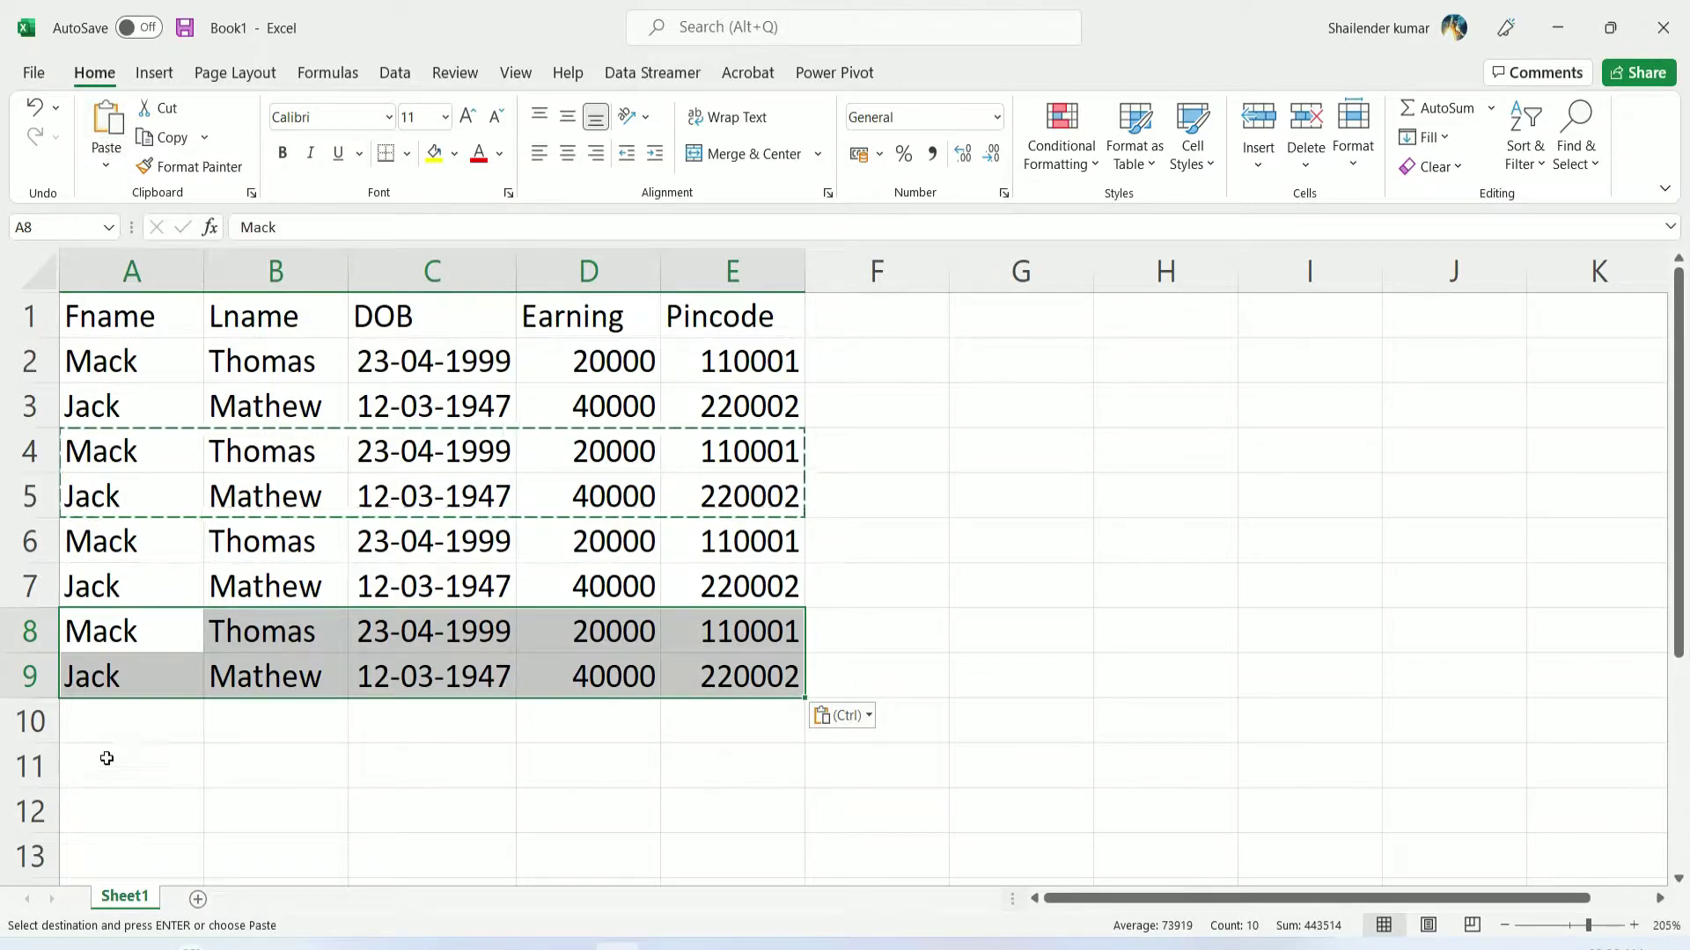
# Paste the records into A10:E11 and A12:E13, then bring up the save prompt with Ctrl+S
pyautogui.click(110, 730)
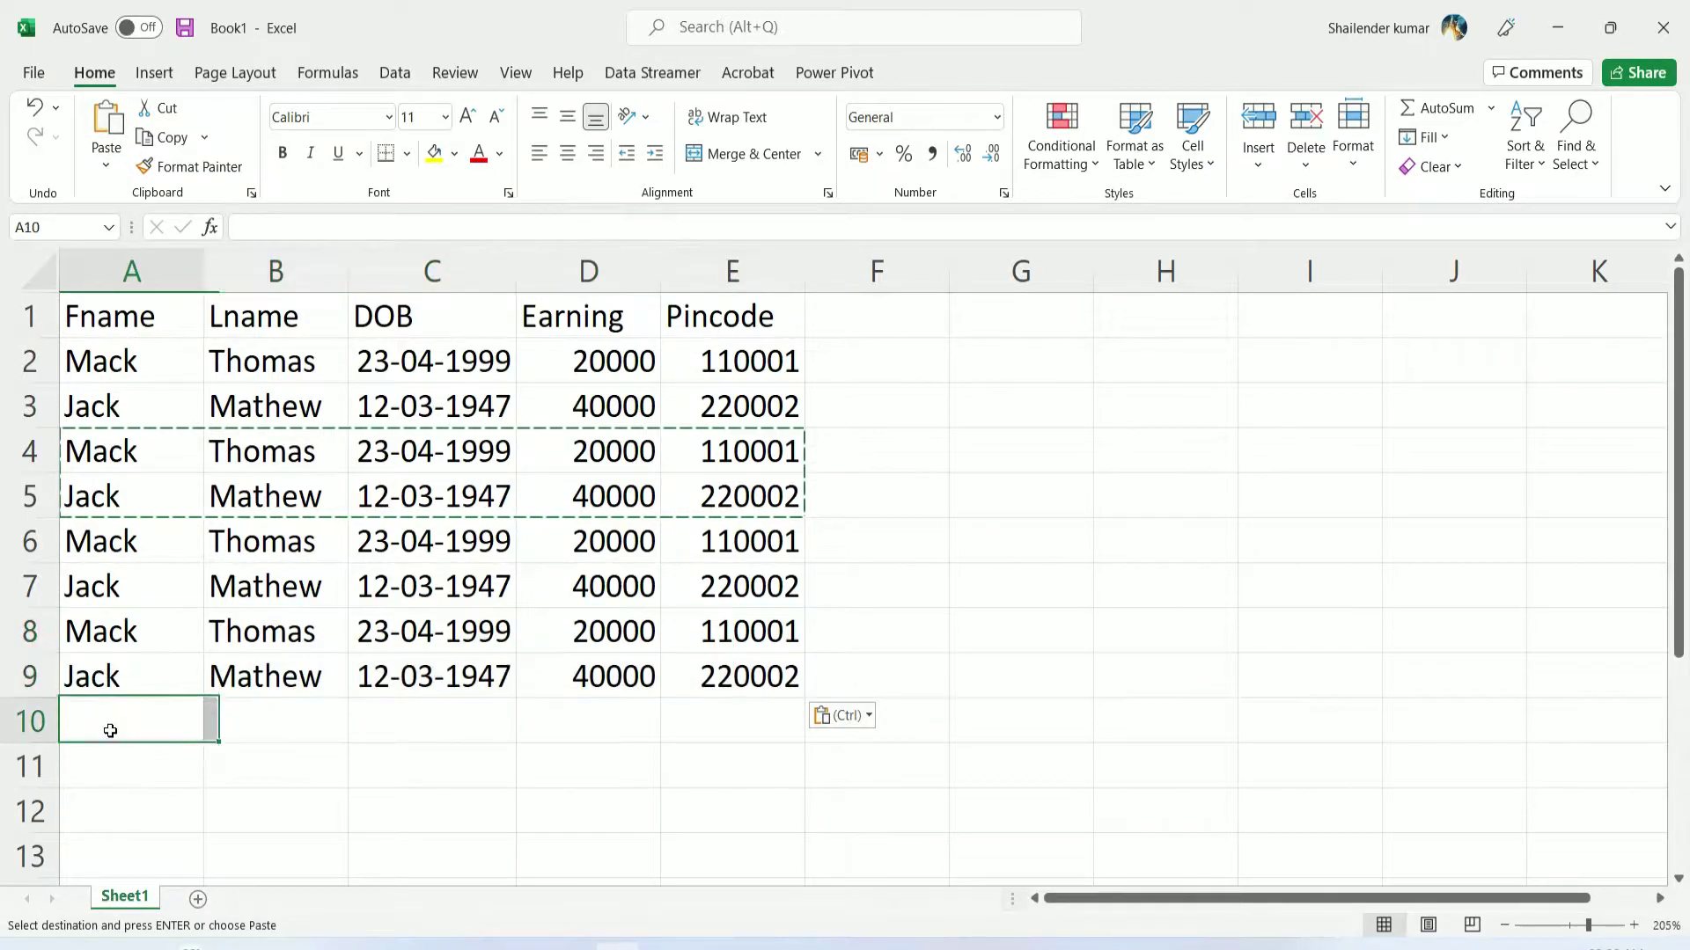
pyautogui.click(120, 134)
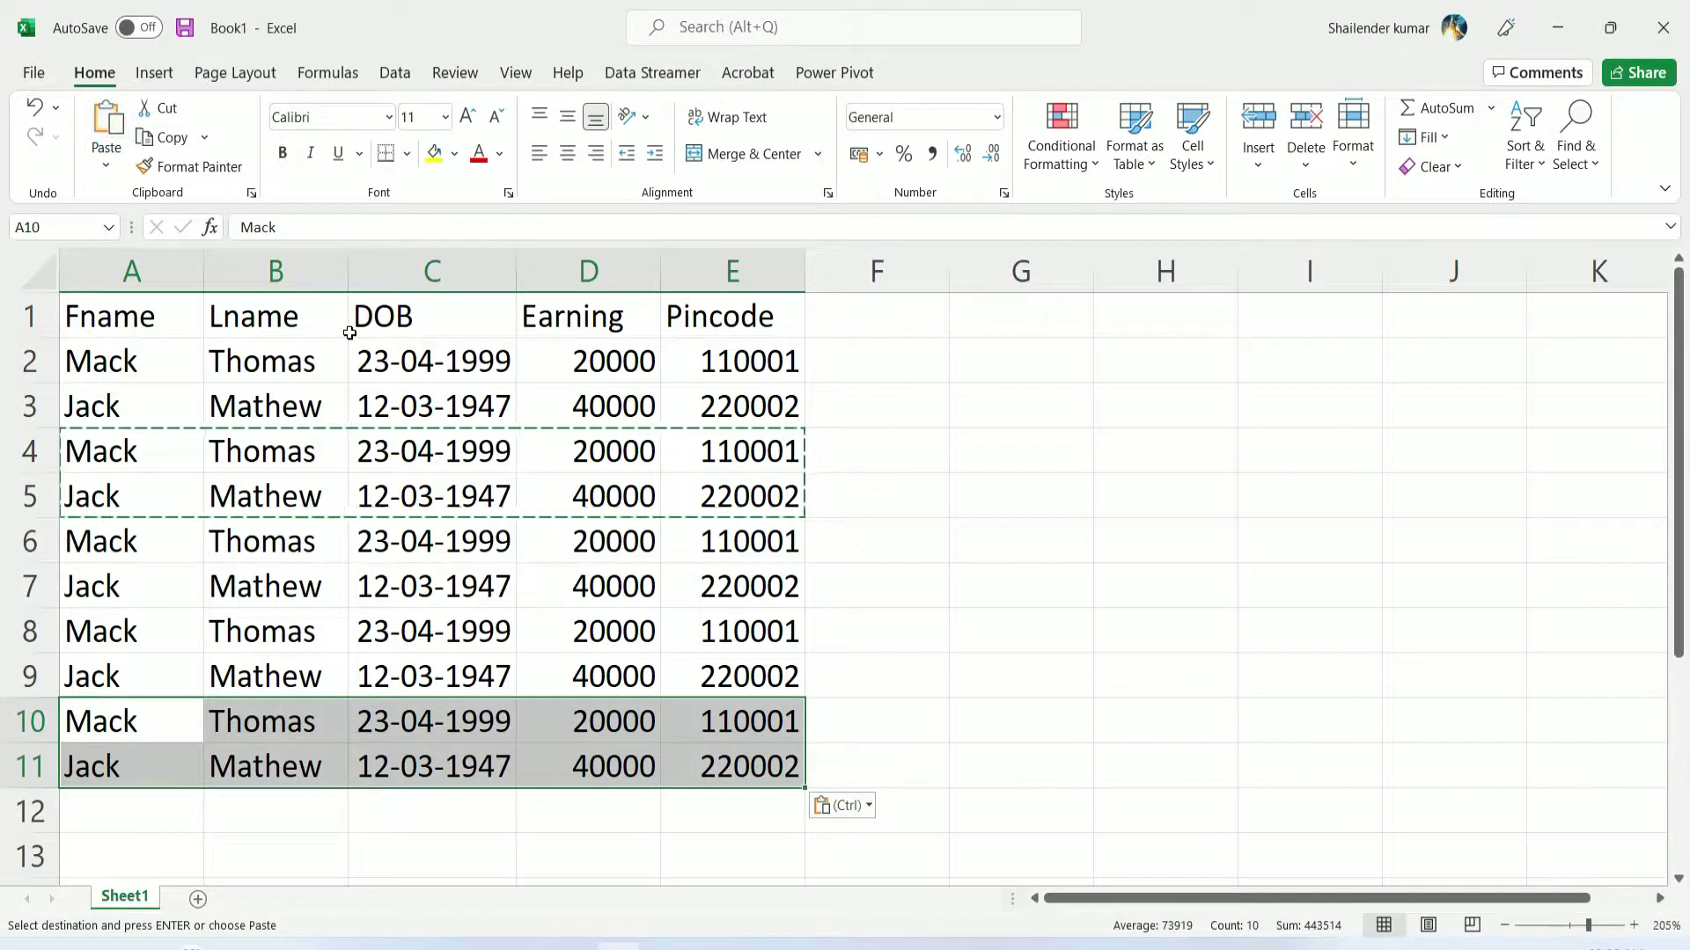
pyautogui.click(106, 812)
pyautogui.press('Return')
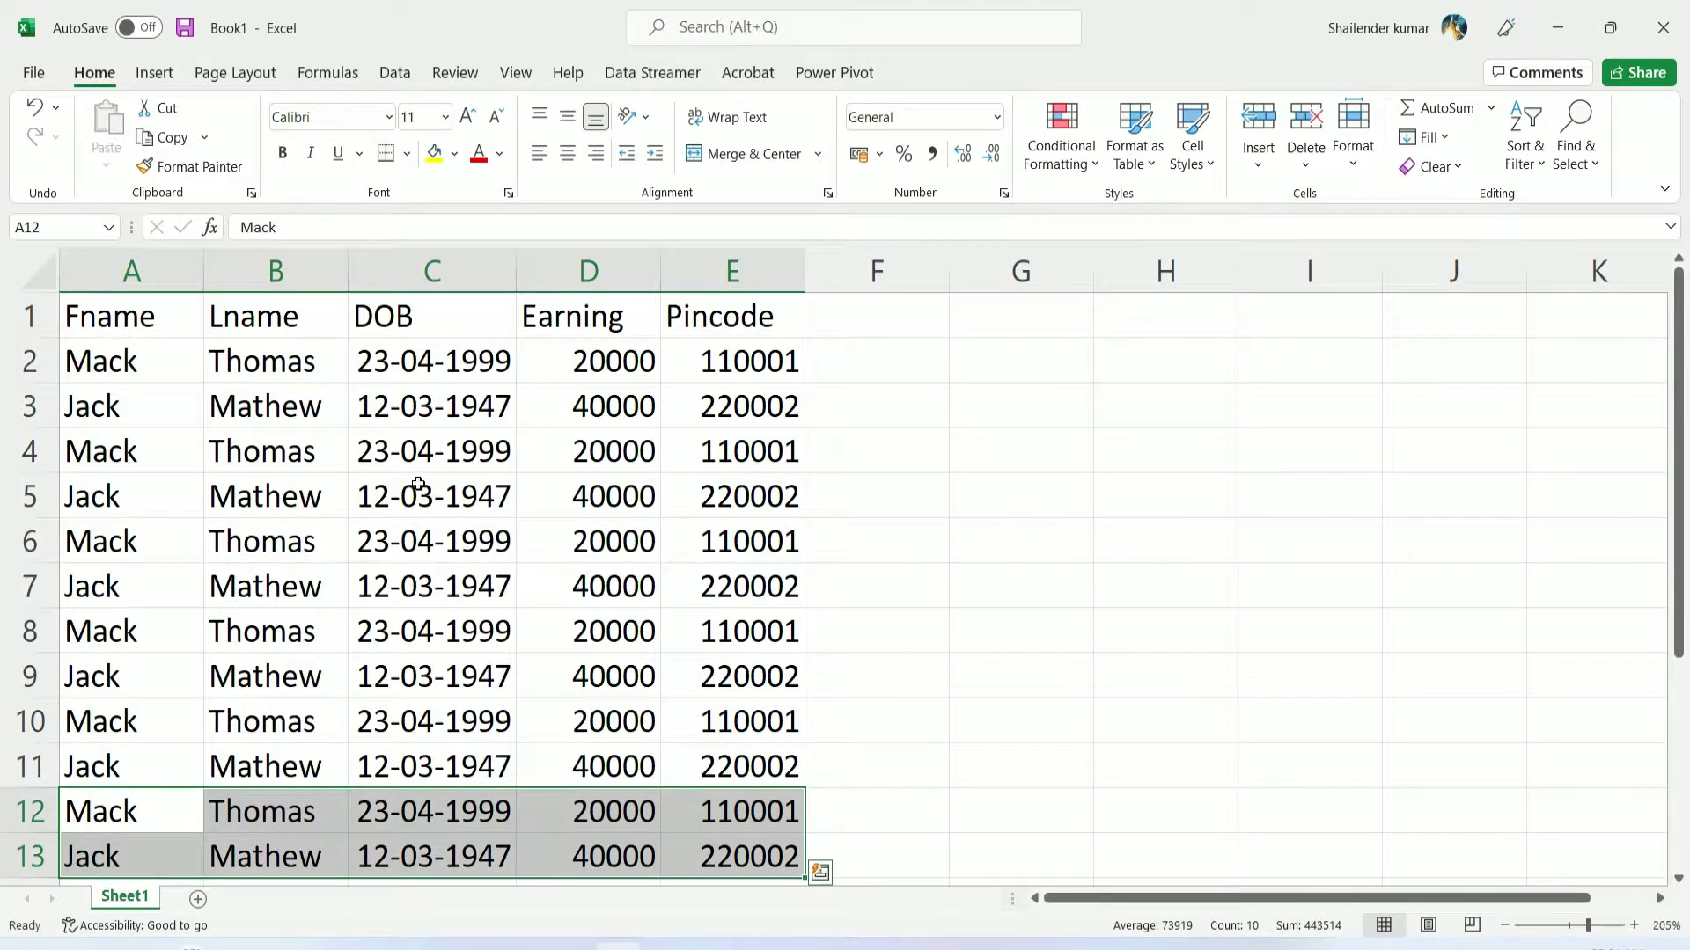
pyautogui.hotkey('ctrl', 's')
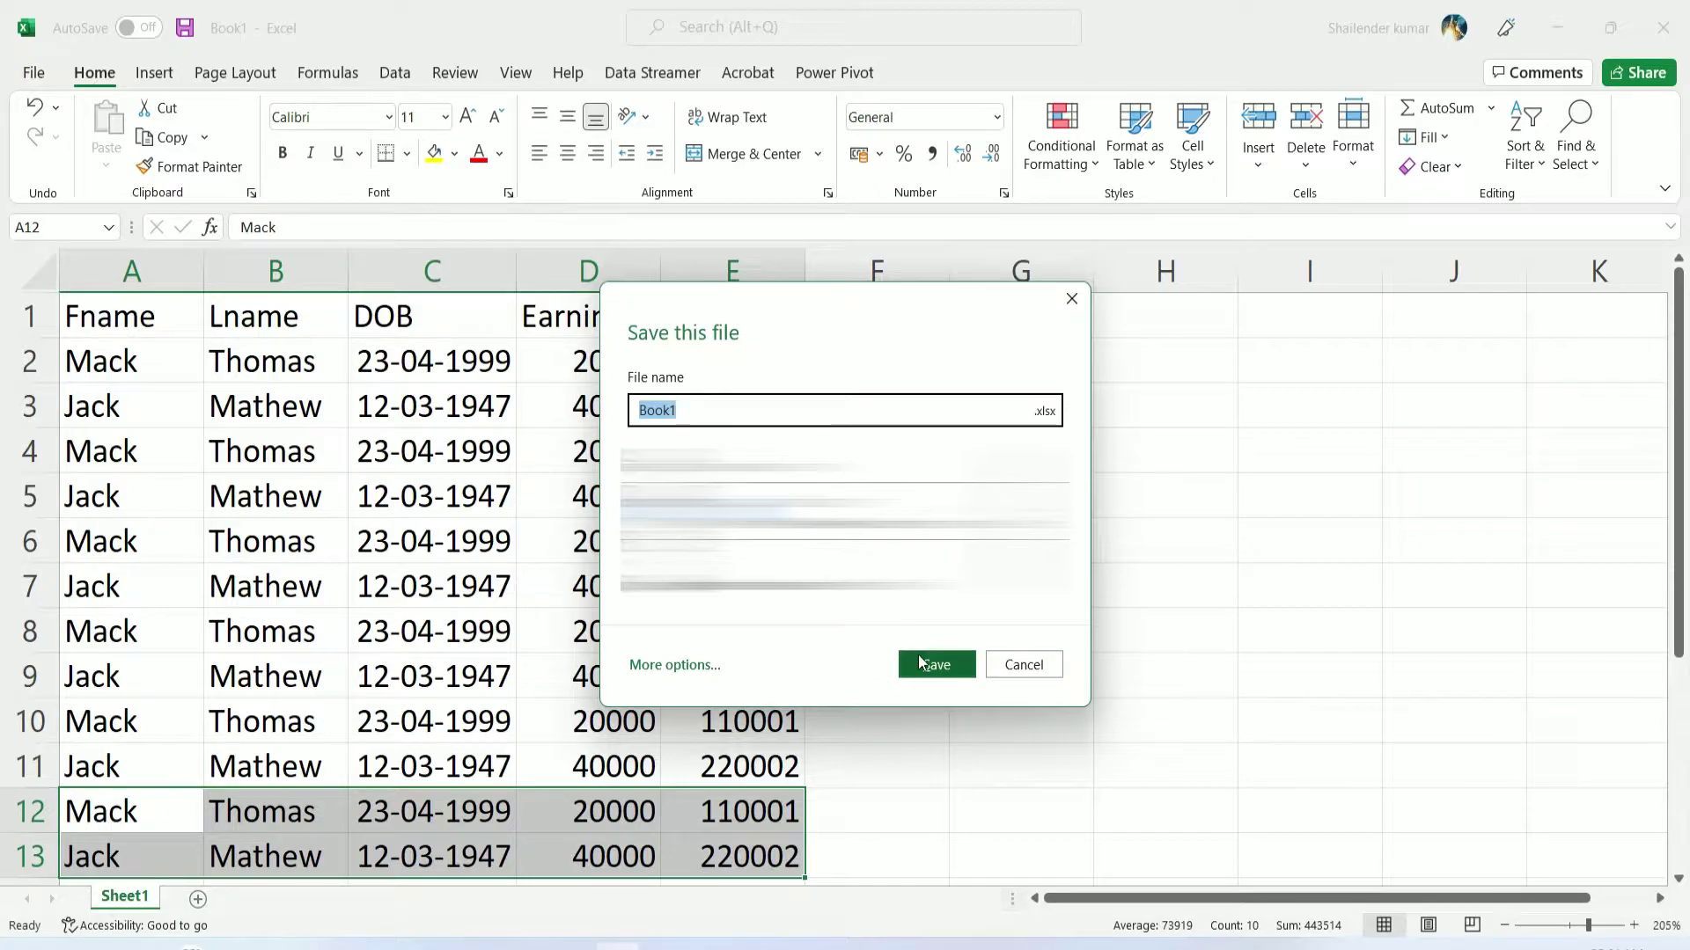
# Save the workbook on the Desktop as 'Excel Part 1', replacing the Book1 name
pyautogui.click(1023, 666)
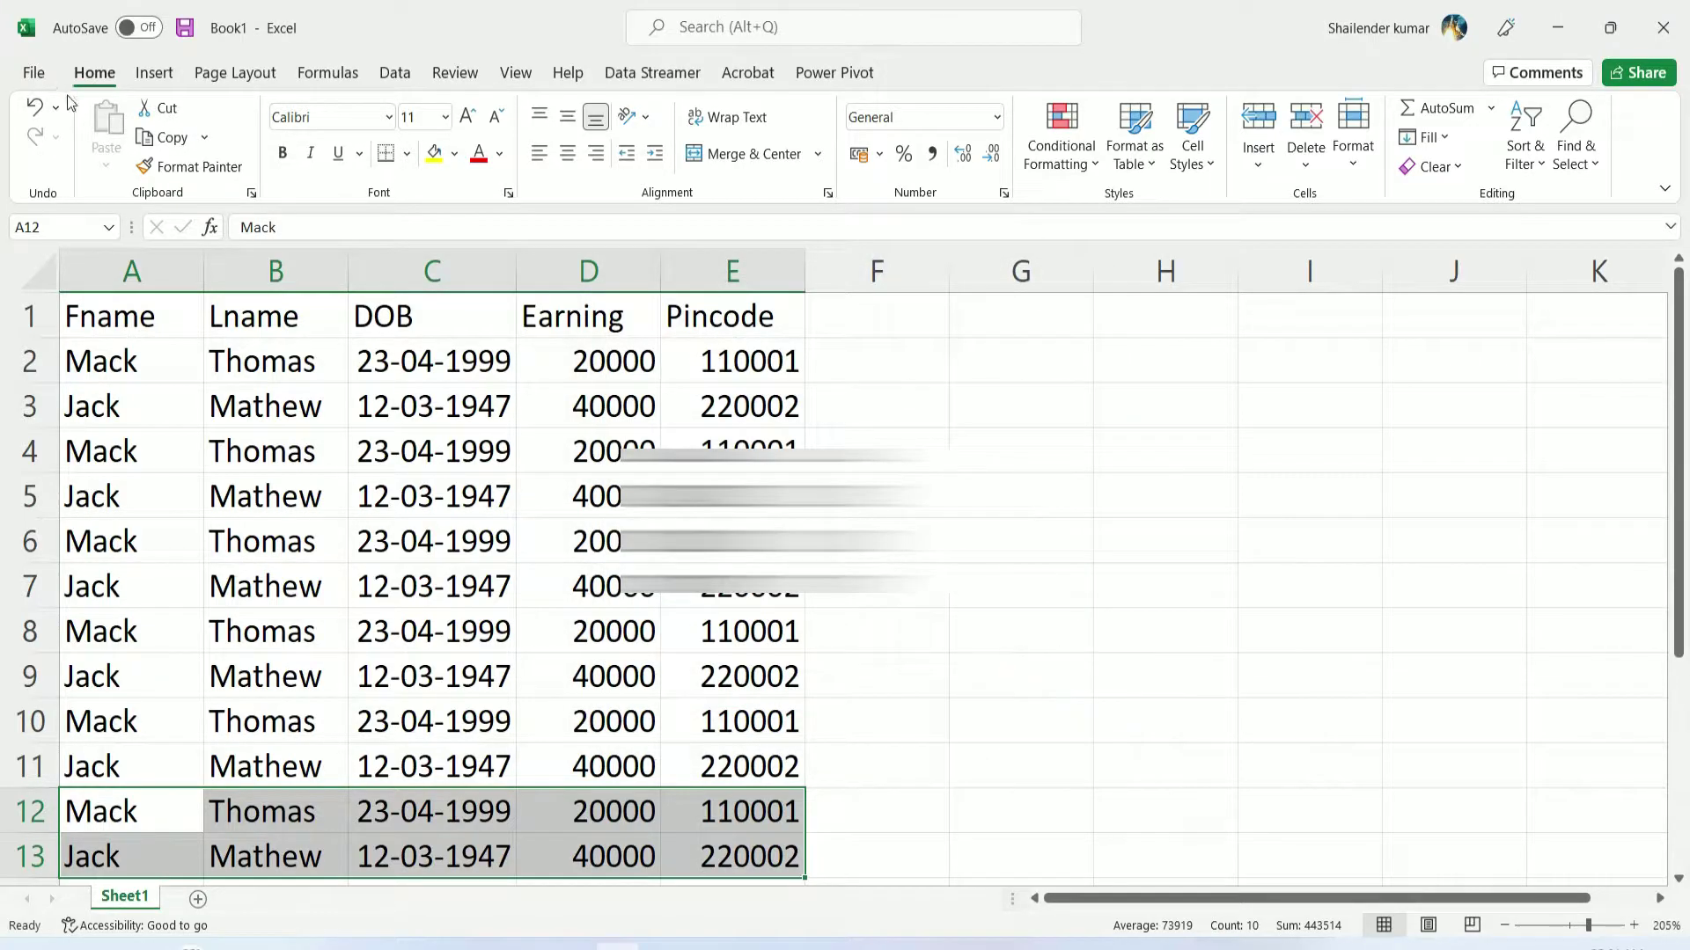
pyautogui.click(34, 72)
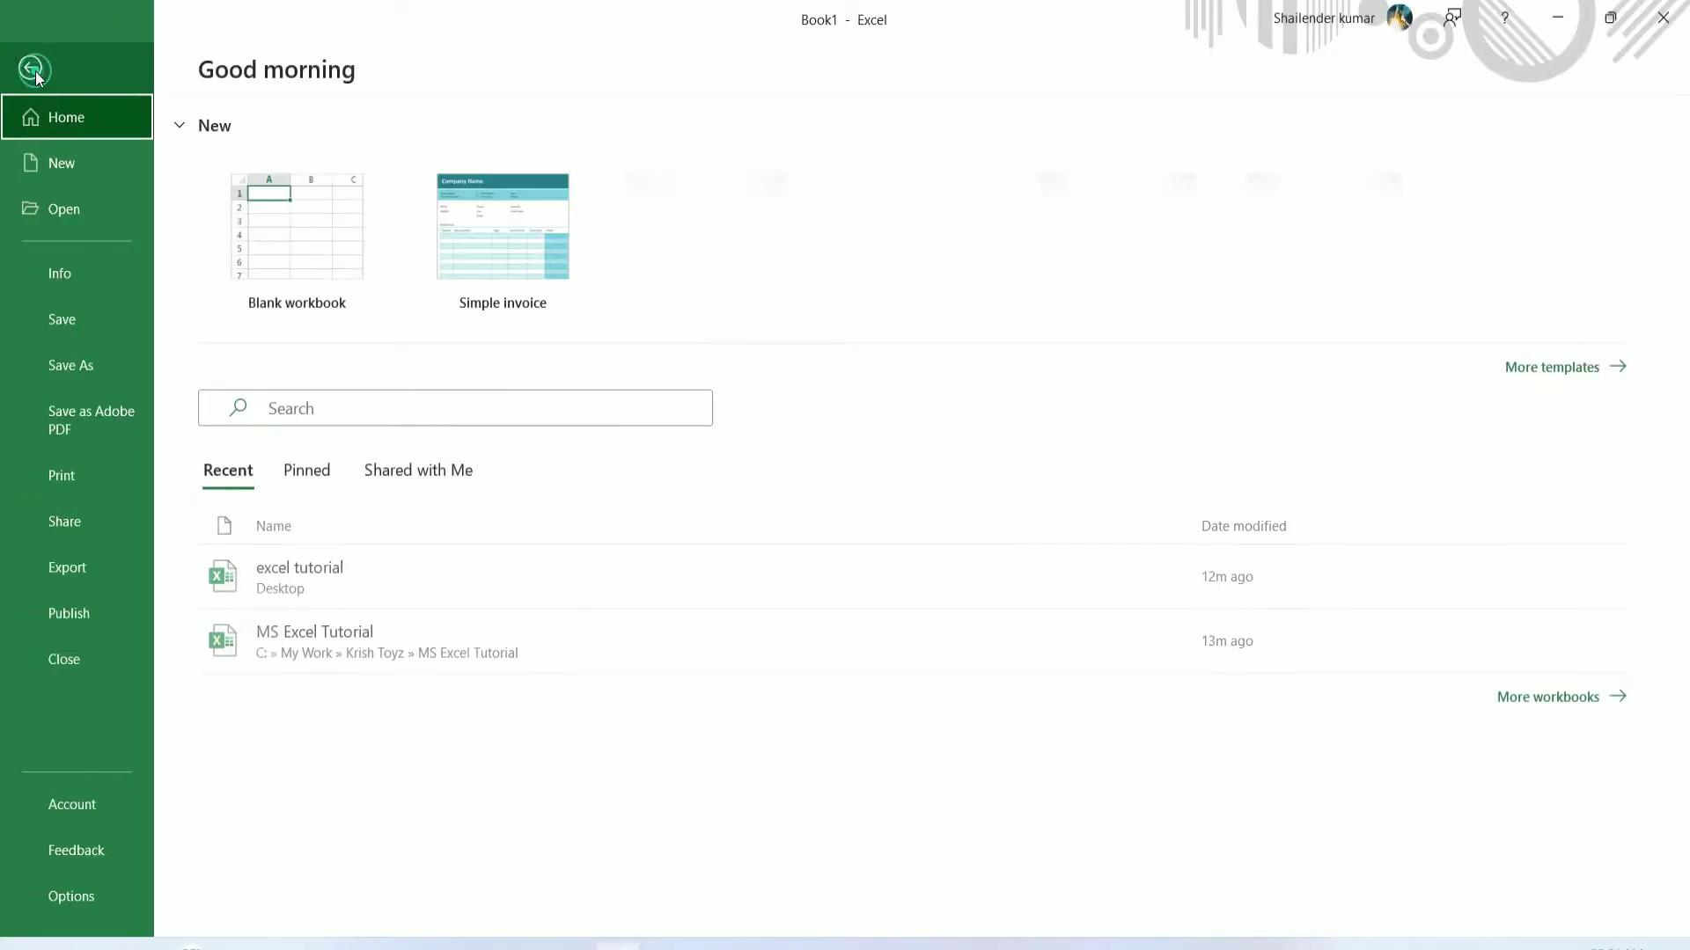
pyautogui.click(83, 315)
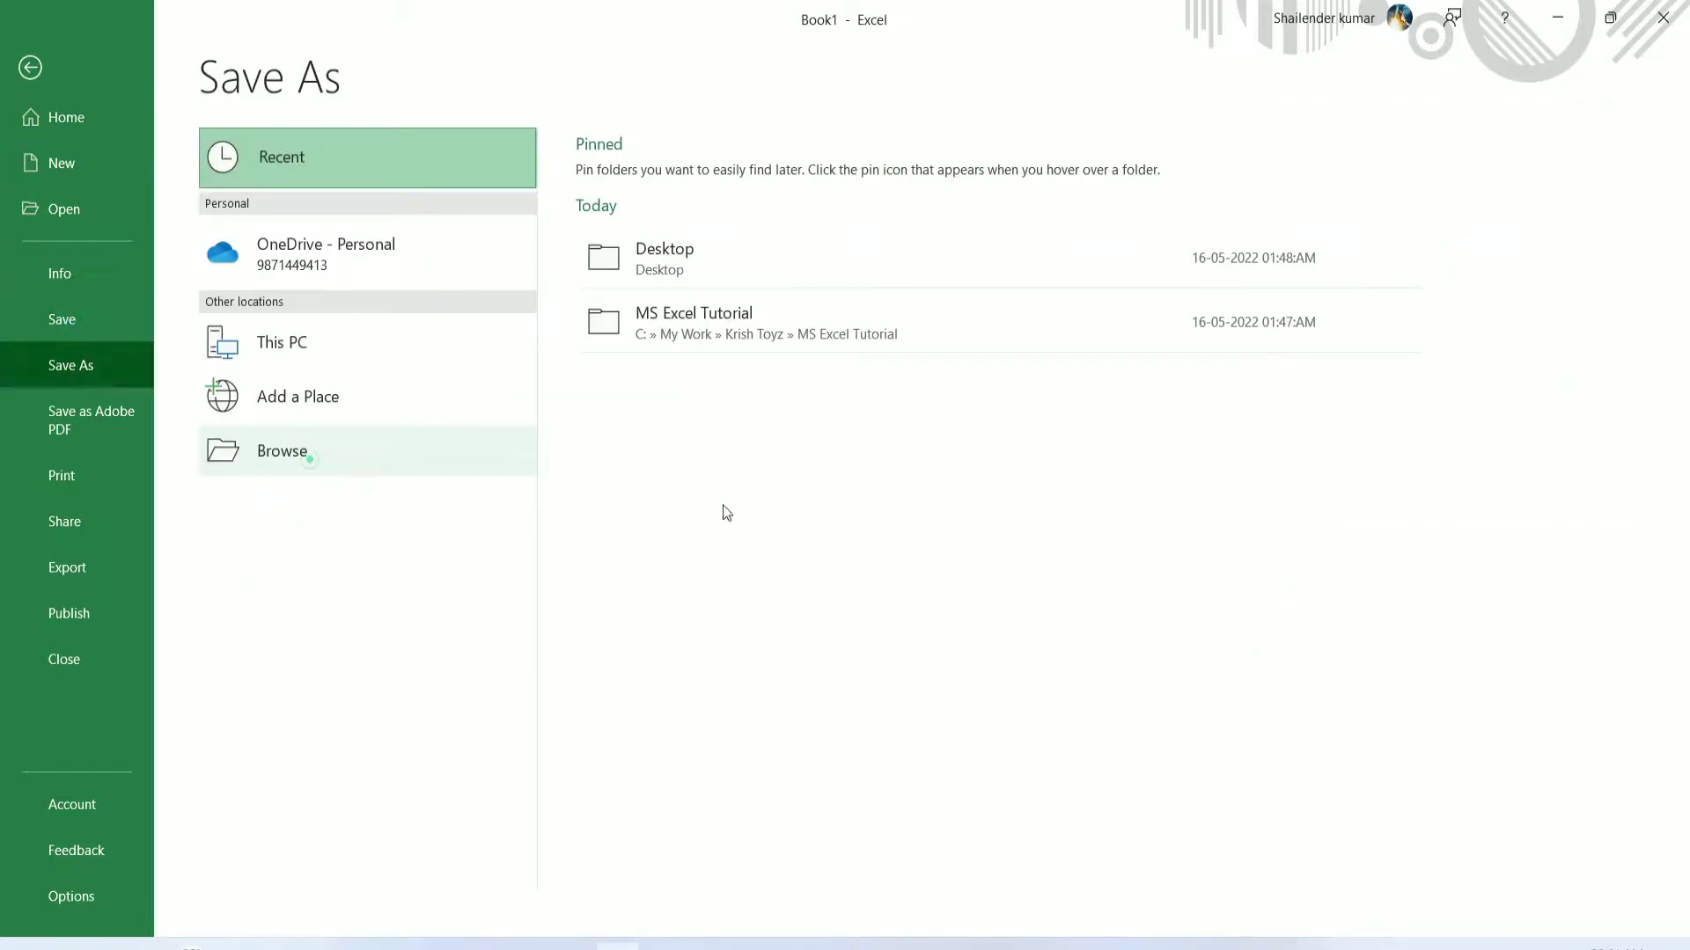
pyautogui.click(309, 459)
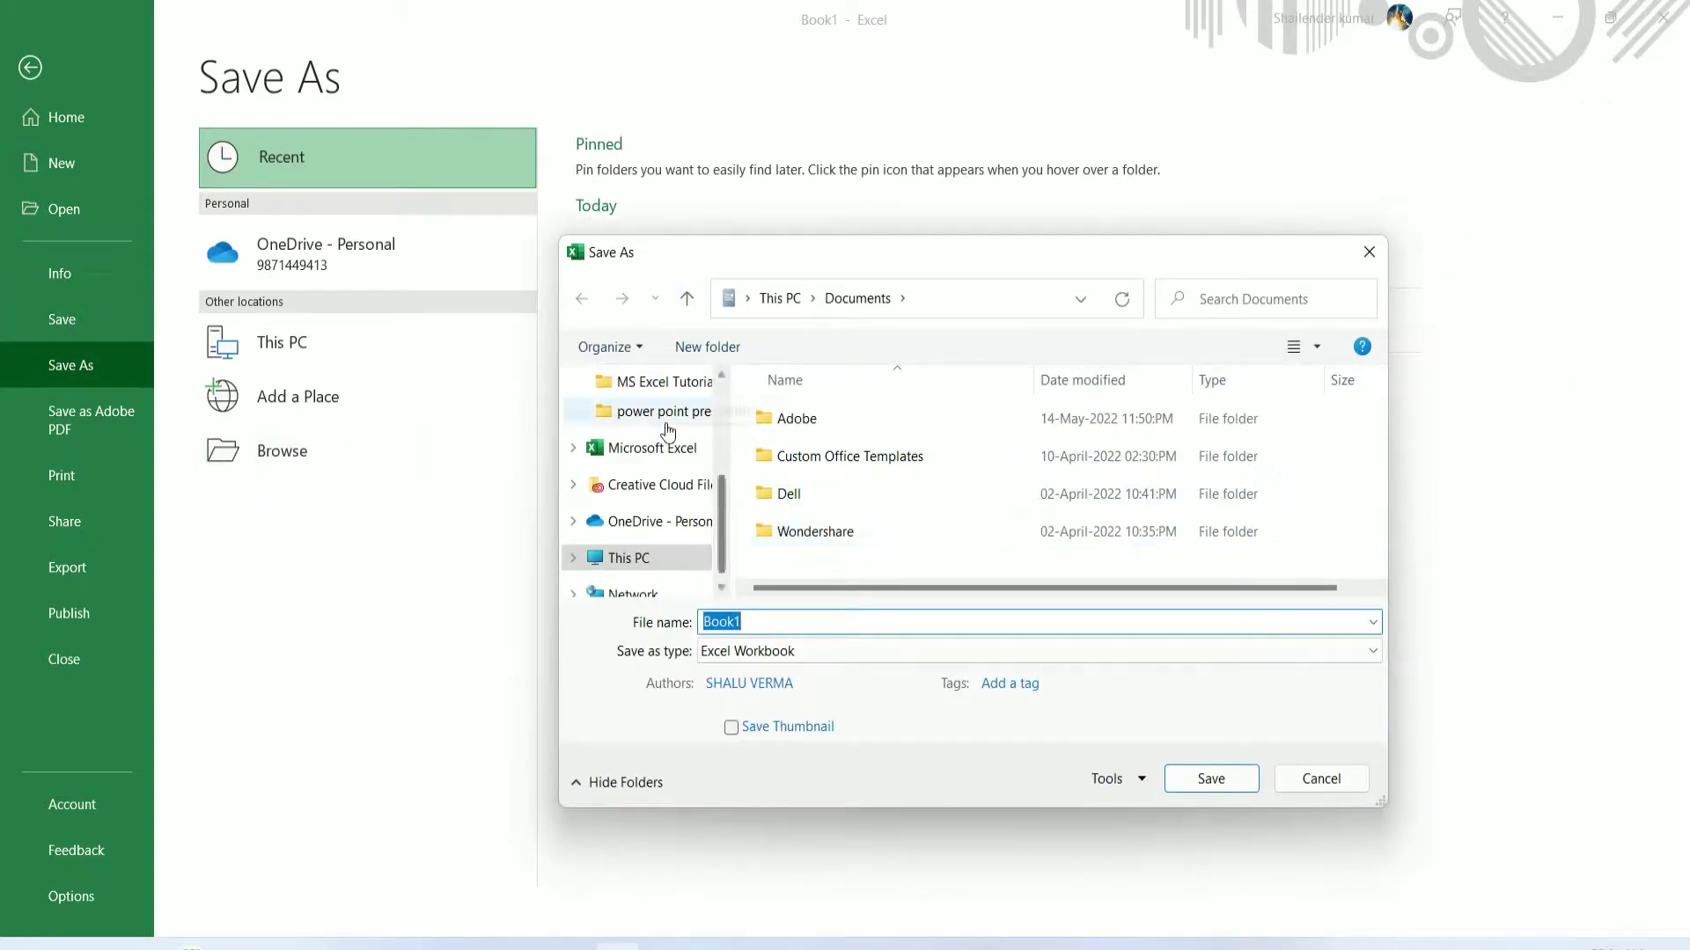
pyautogui.scroll(2, 695, 440)
pyautogui.scroll(2, 705, 437)
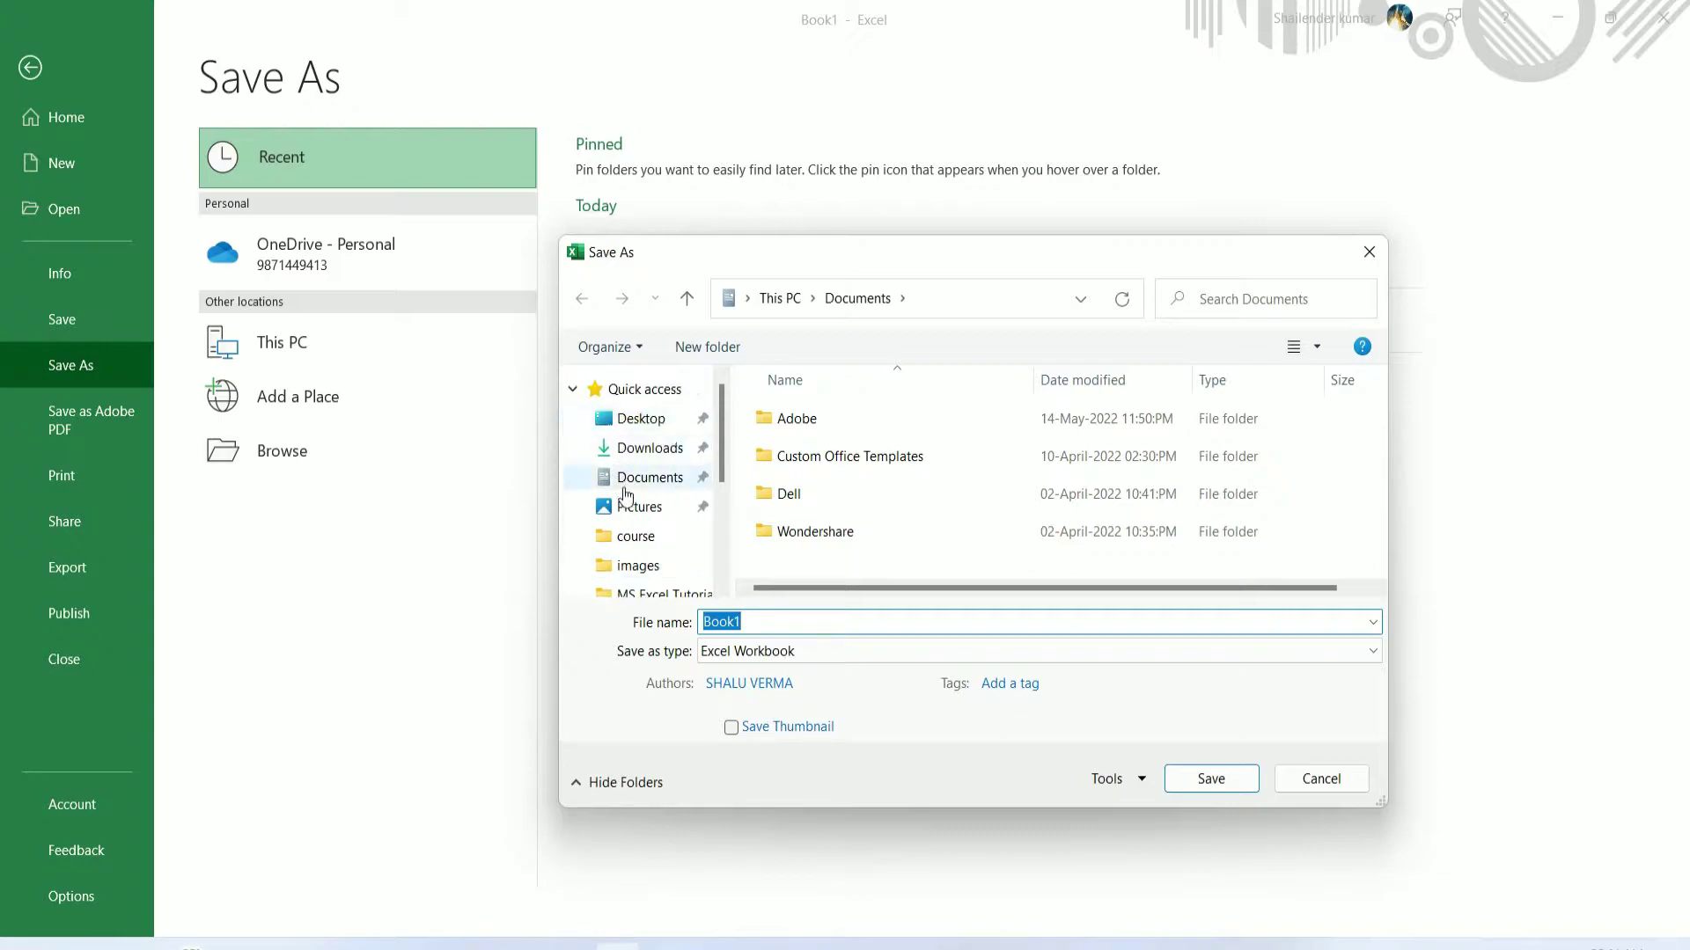
pyautogui.click(653, 422)
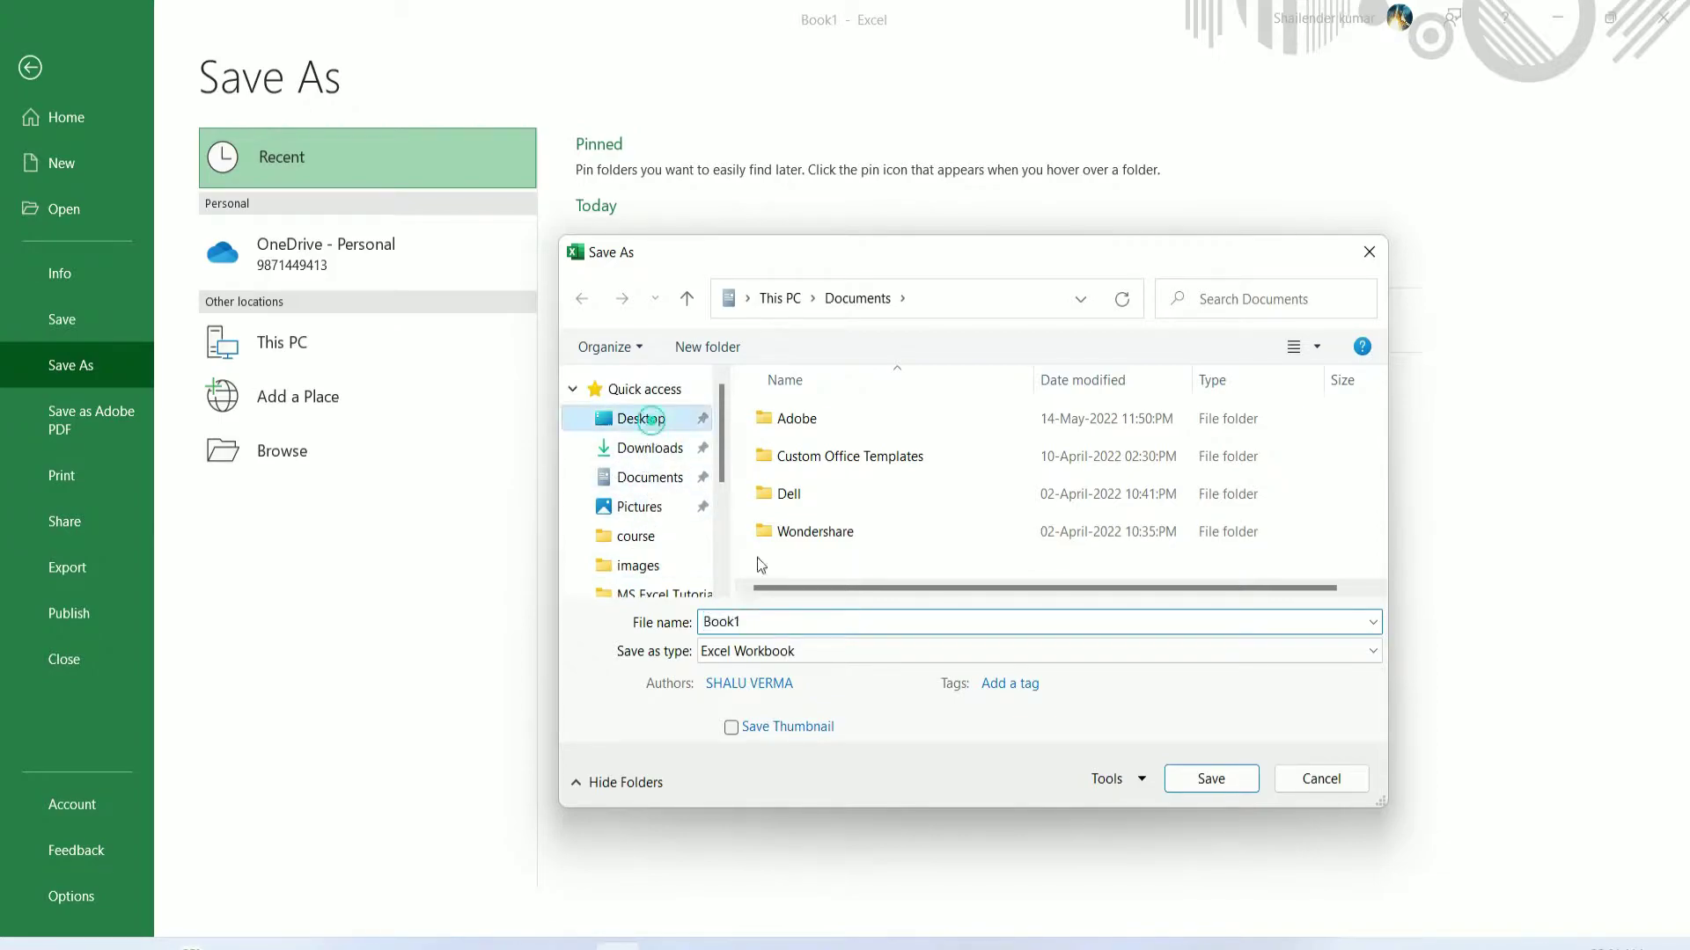
pyautogui.doubleClick(768, 620)
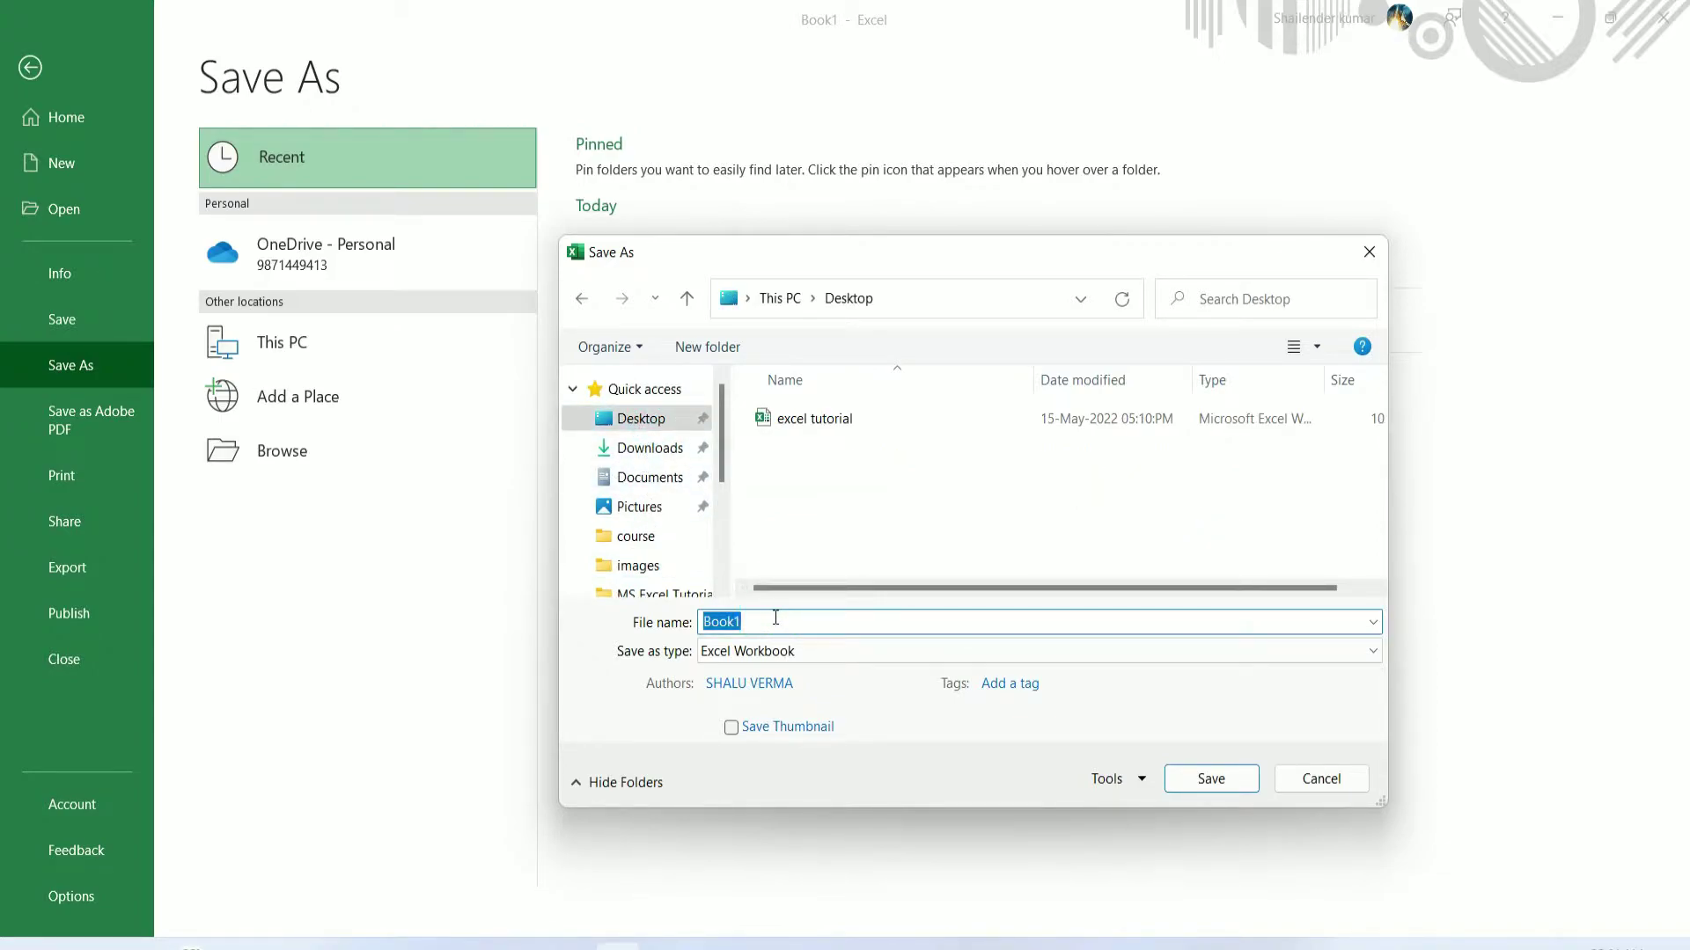
pyautogui.write('Excel ')
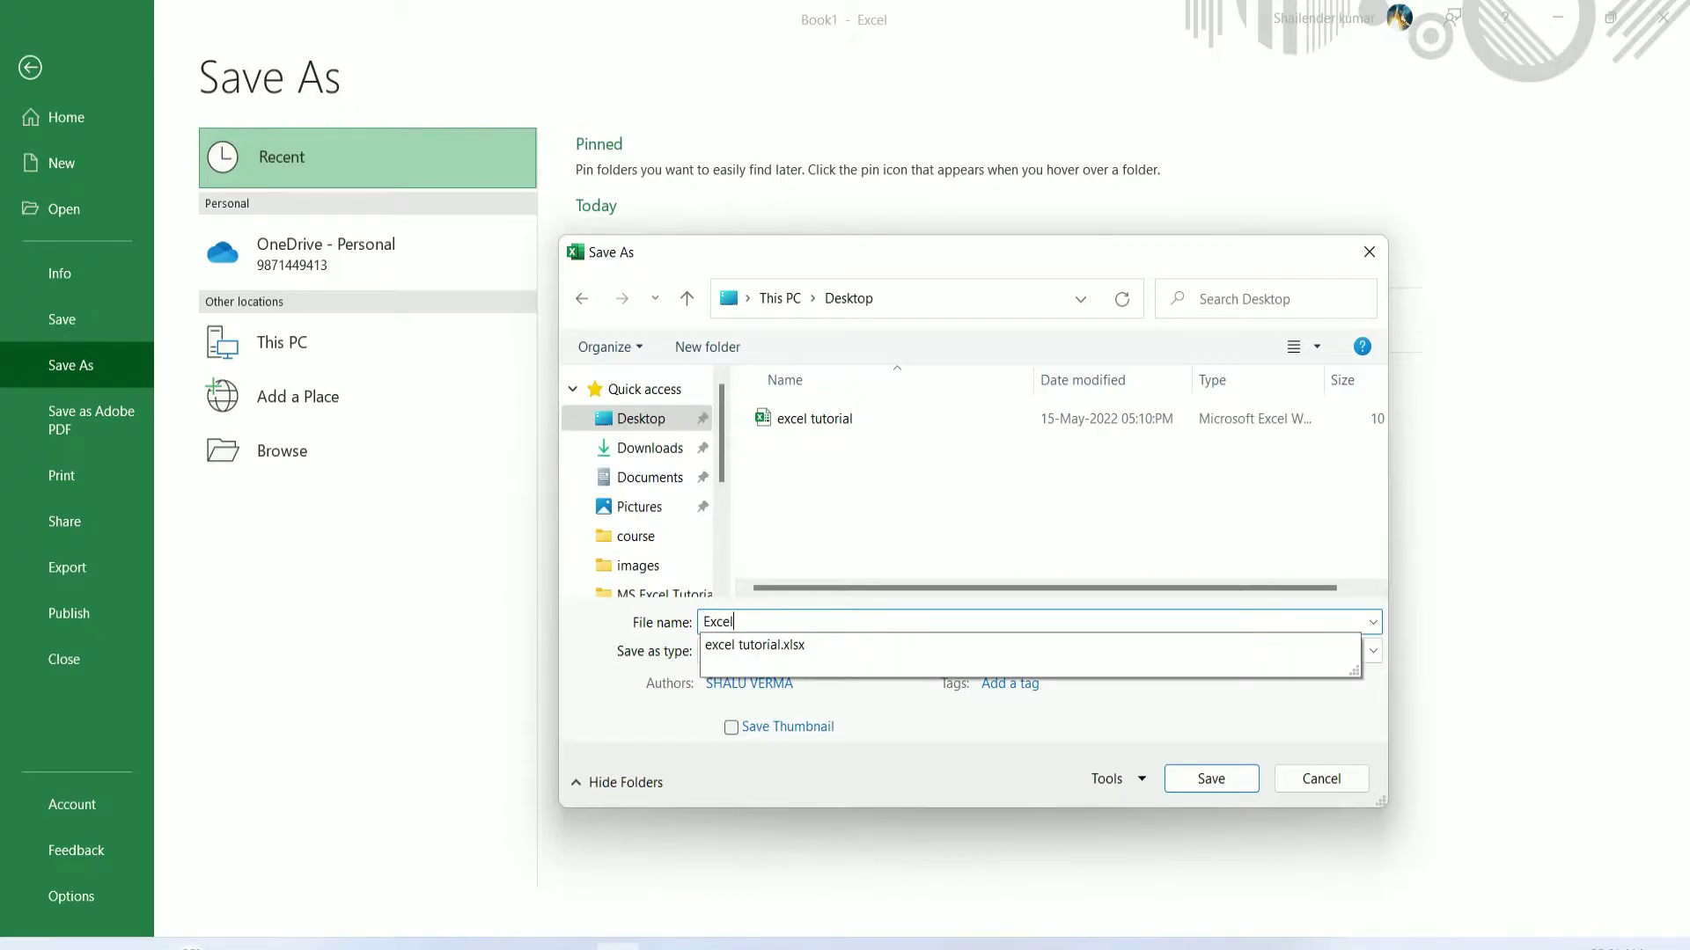
pyautogui.write('Part ')
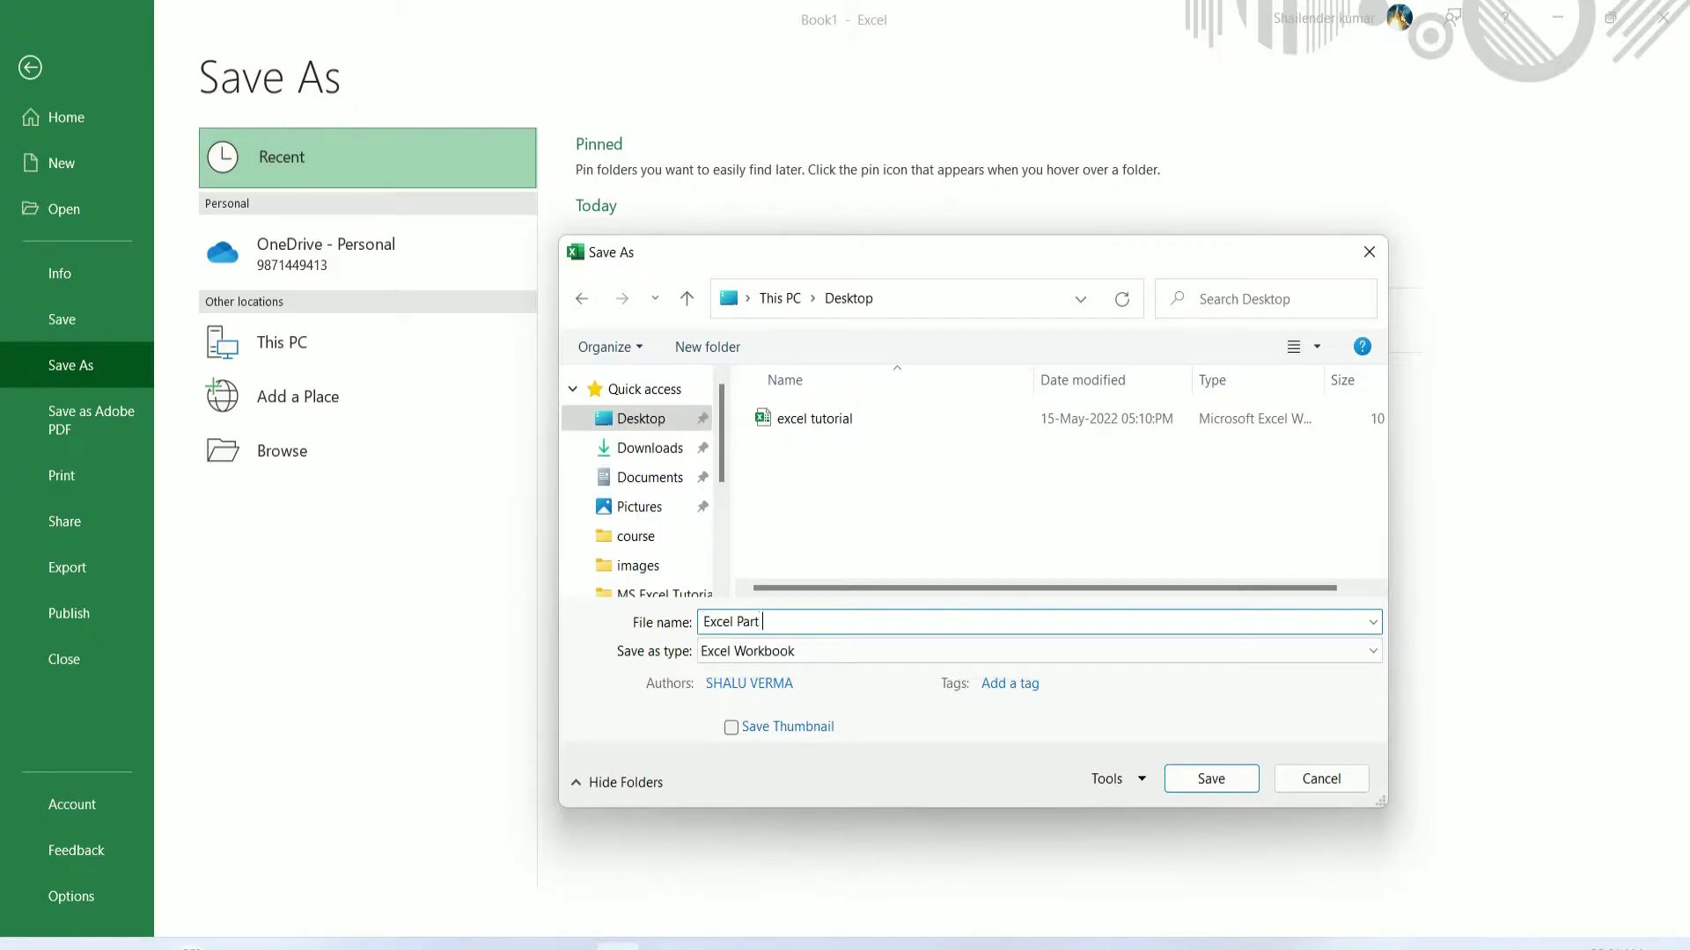
pyautogui.write('1')
pyautogui.press('Return')
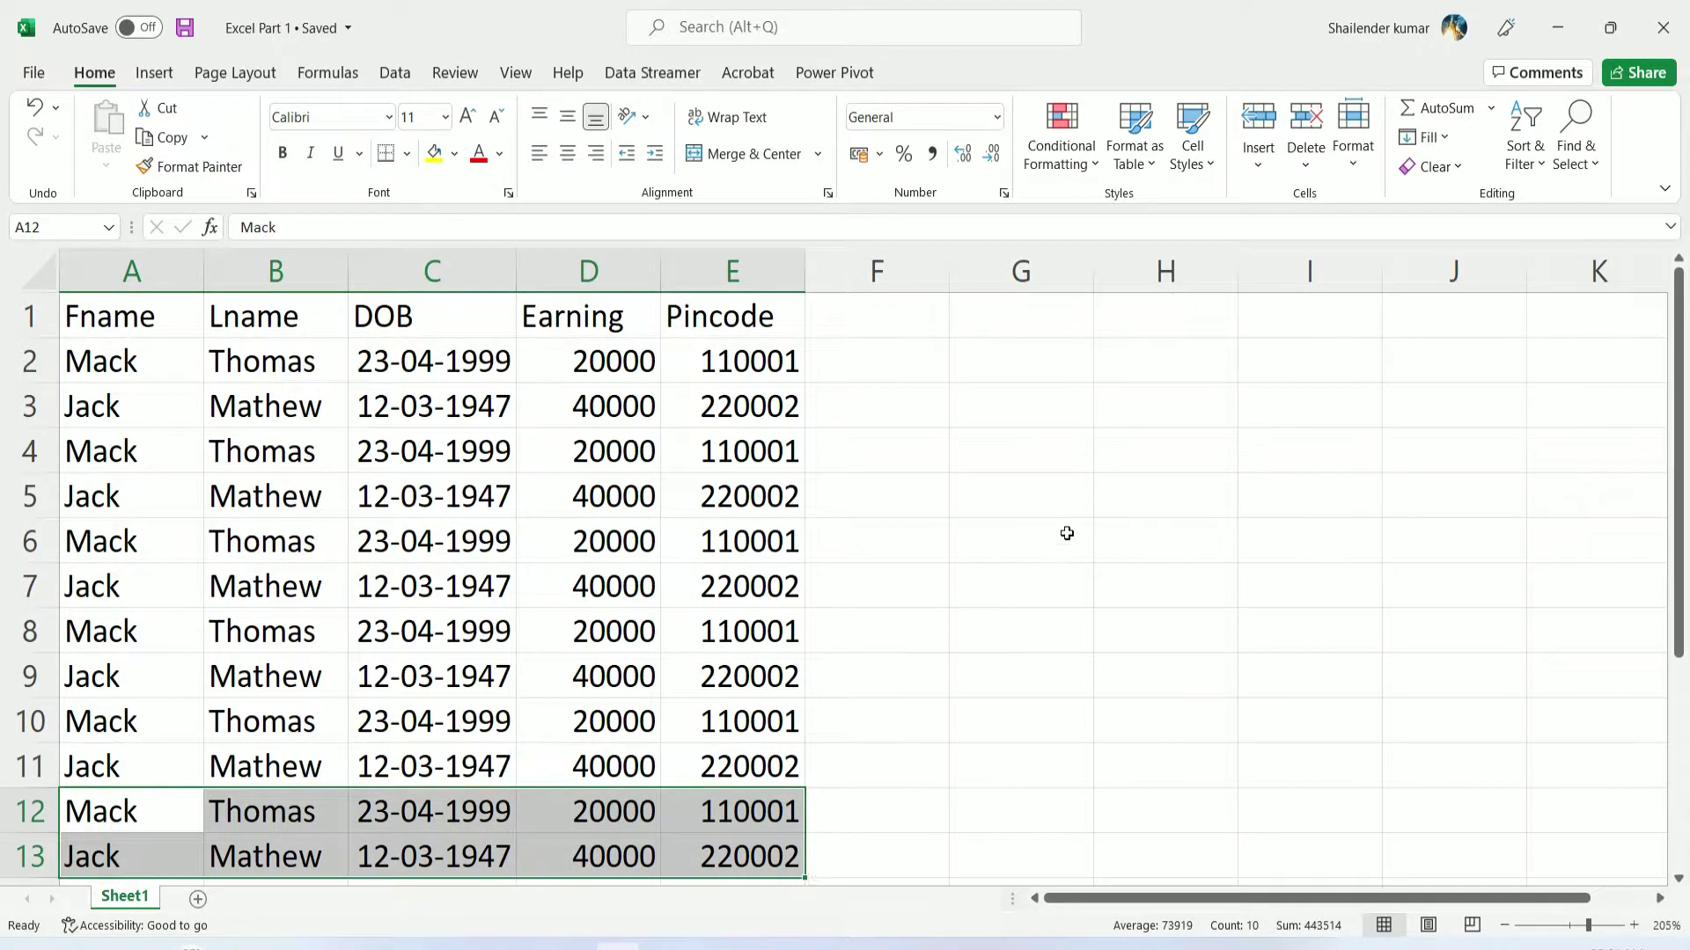
pyautogui.click(1170, 528)
pyautogui.doubleClick(1179, 529)
pyautogui.write('.')
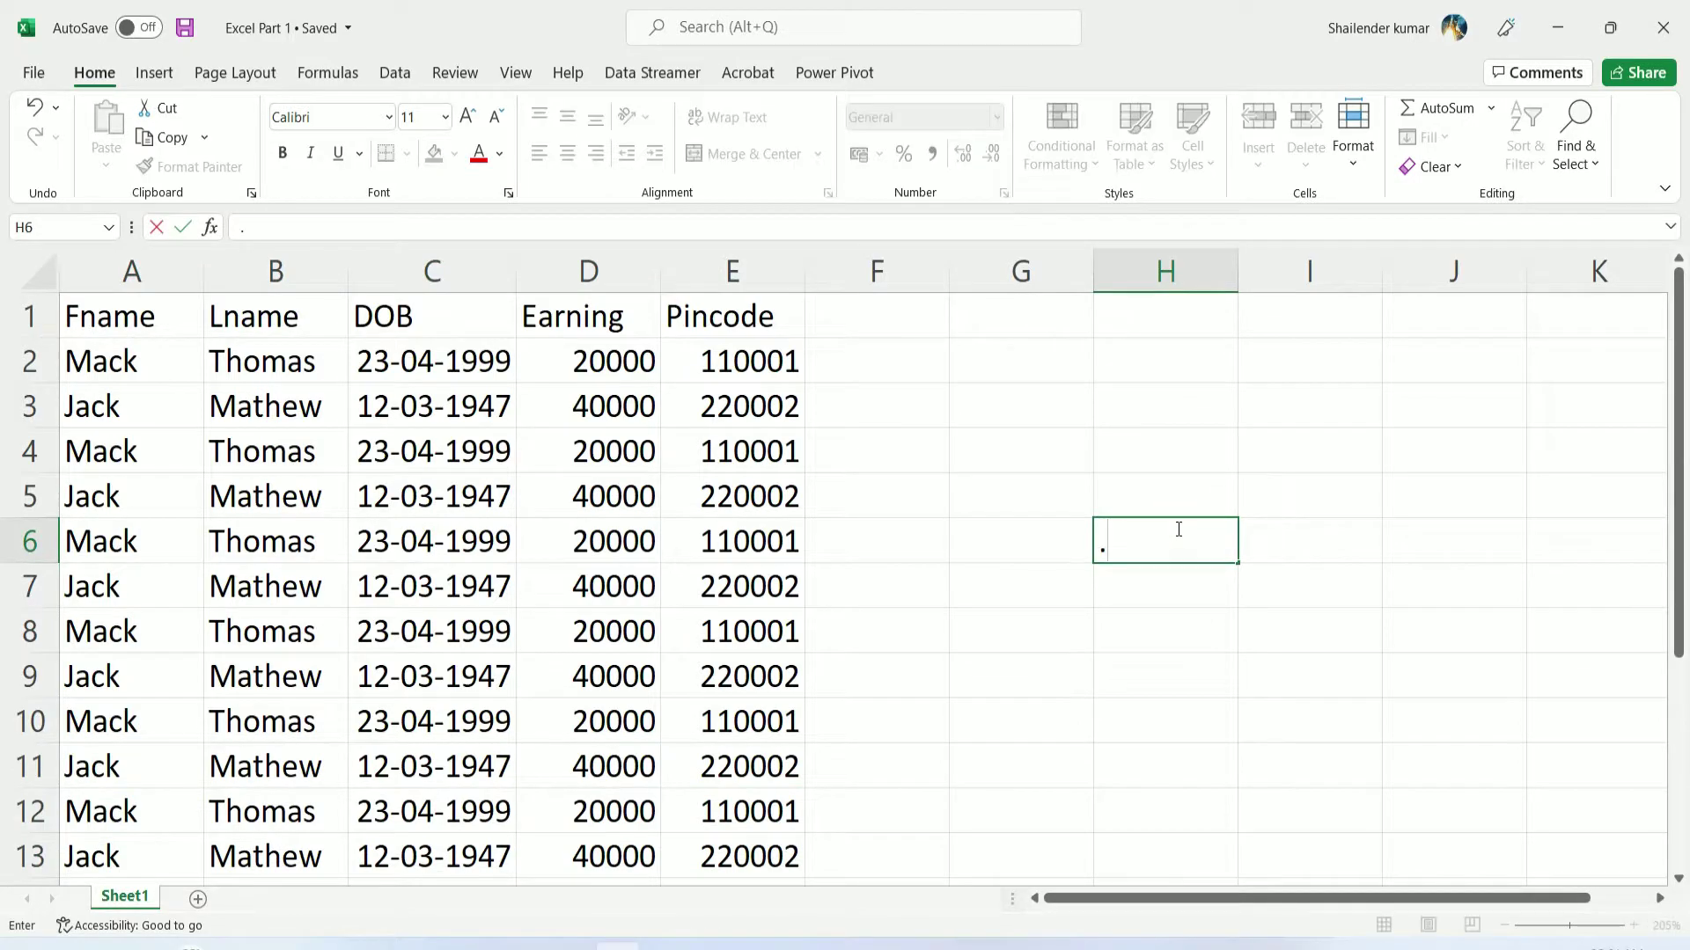
pyautogui.write('xlsx')
pyautogui.press('Escape')
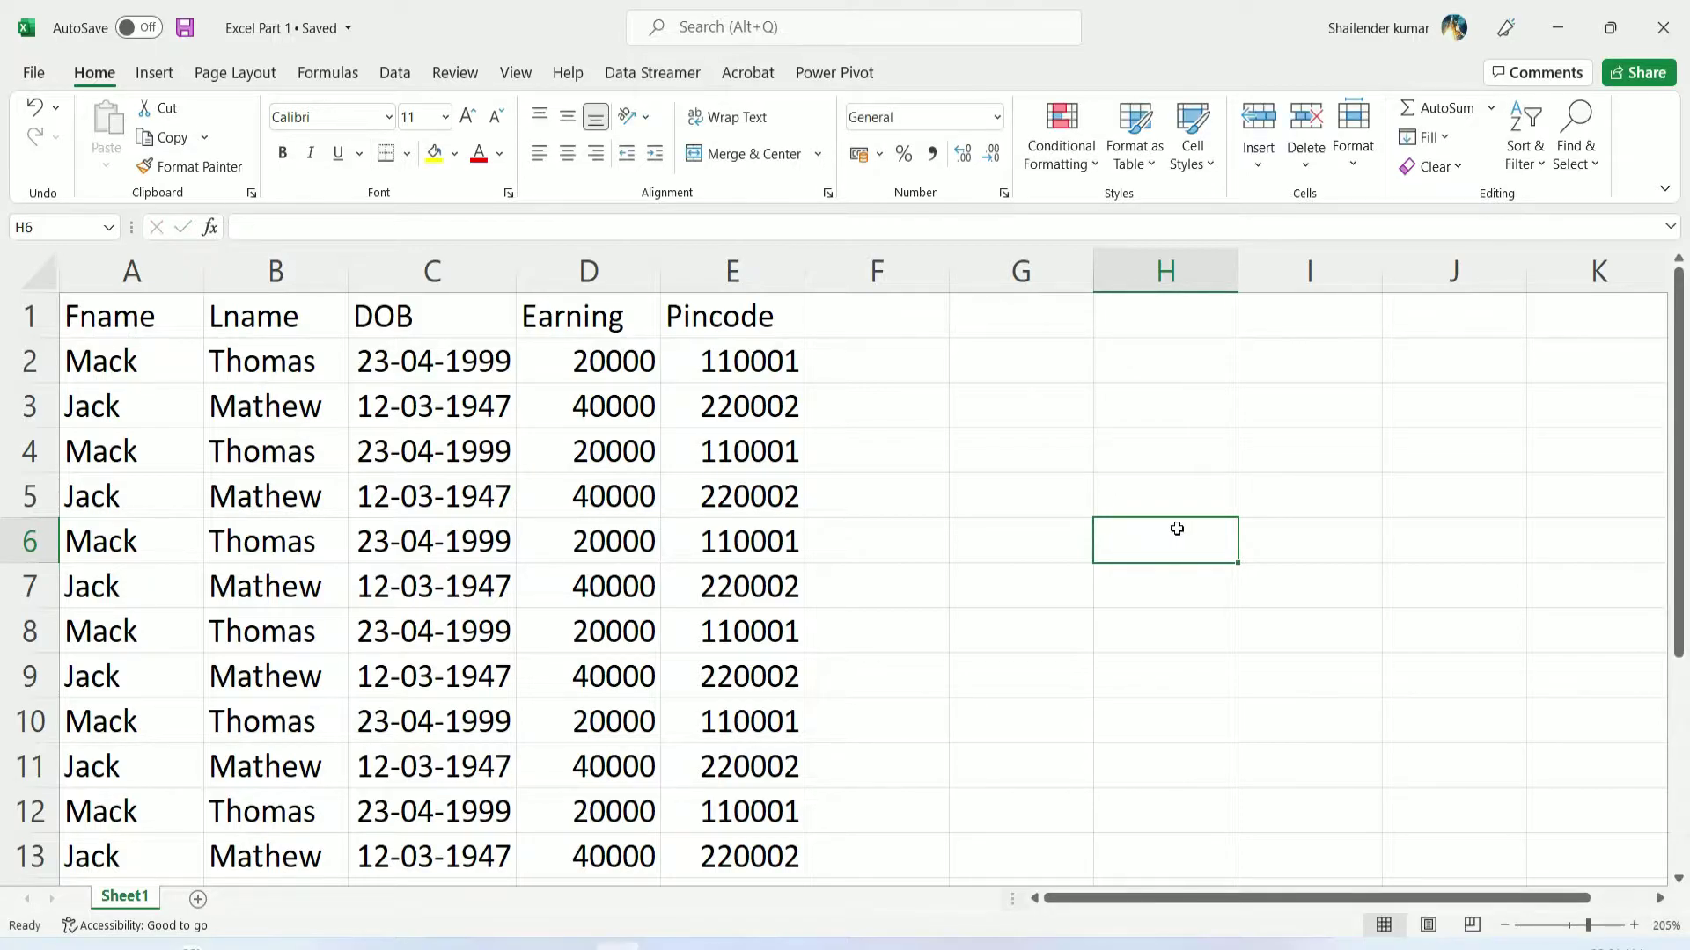
pyautogui.click(865, 402)
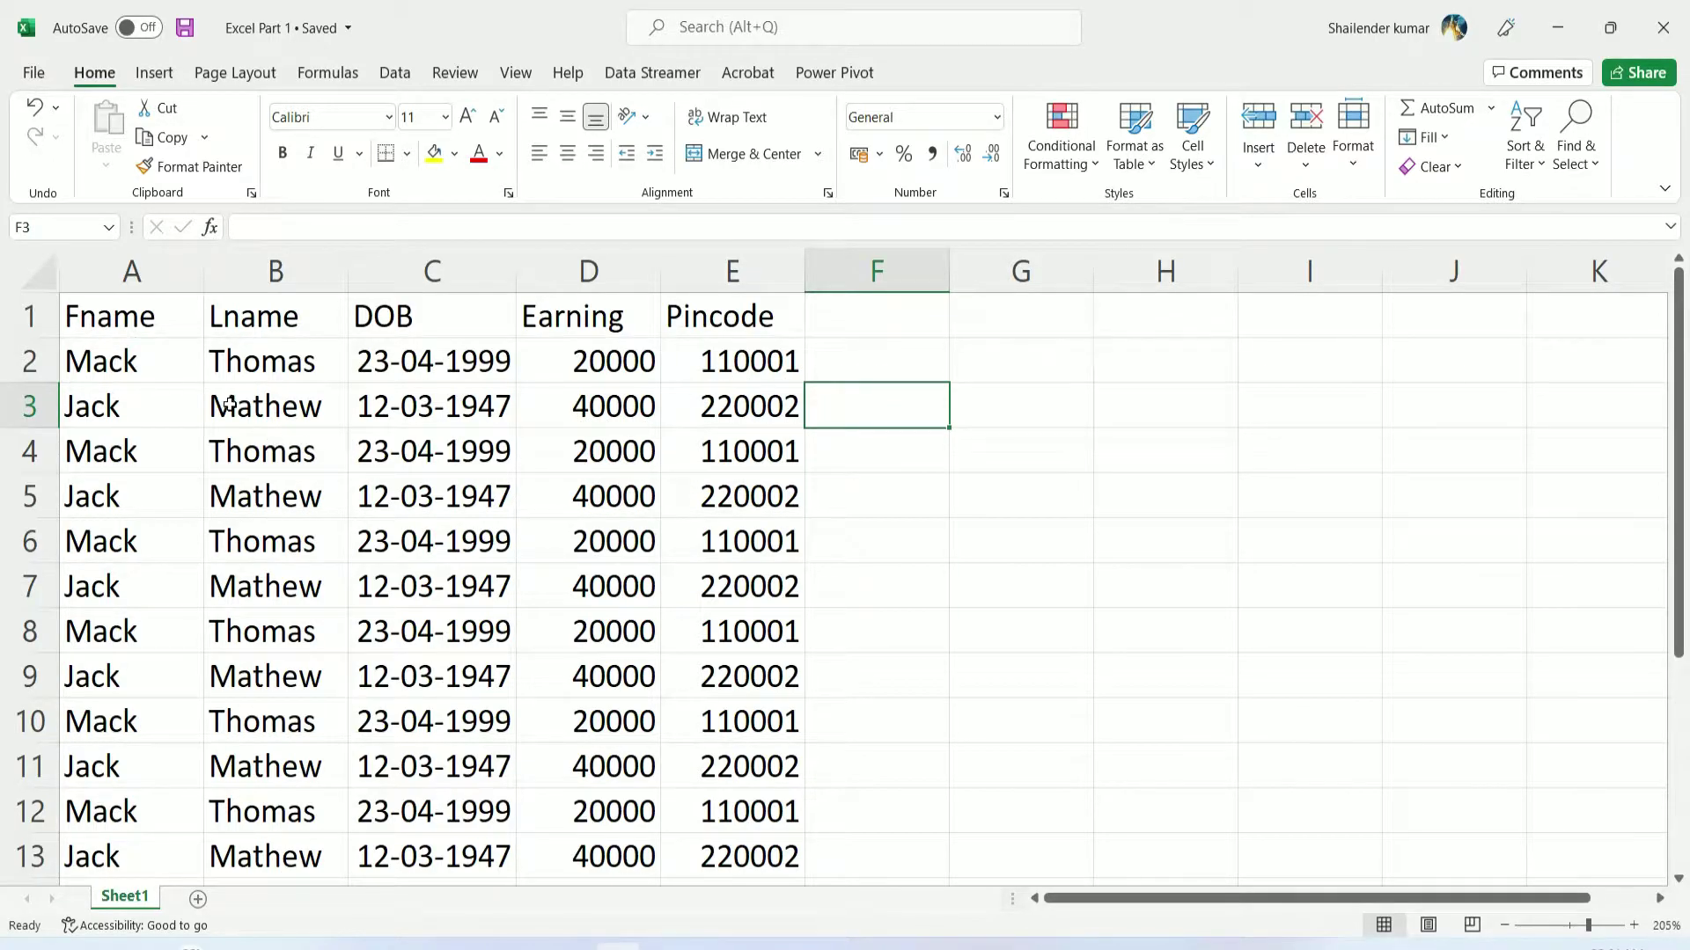
pyautogui.scroll(-4, 230, 403)
pyautogui.scroll(-4, 234, 410)
pyautogui.scroll(8, 234, 411)
pyautogui.click(129, 354)
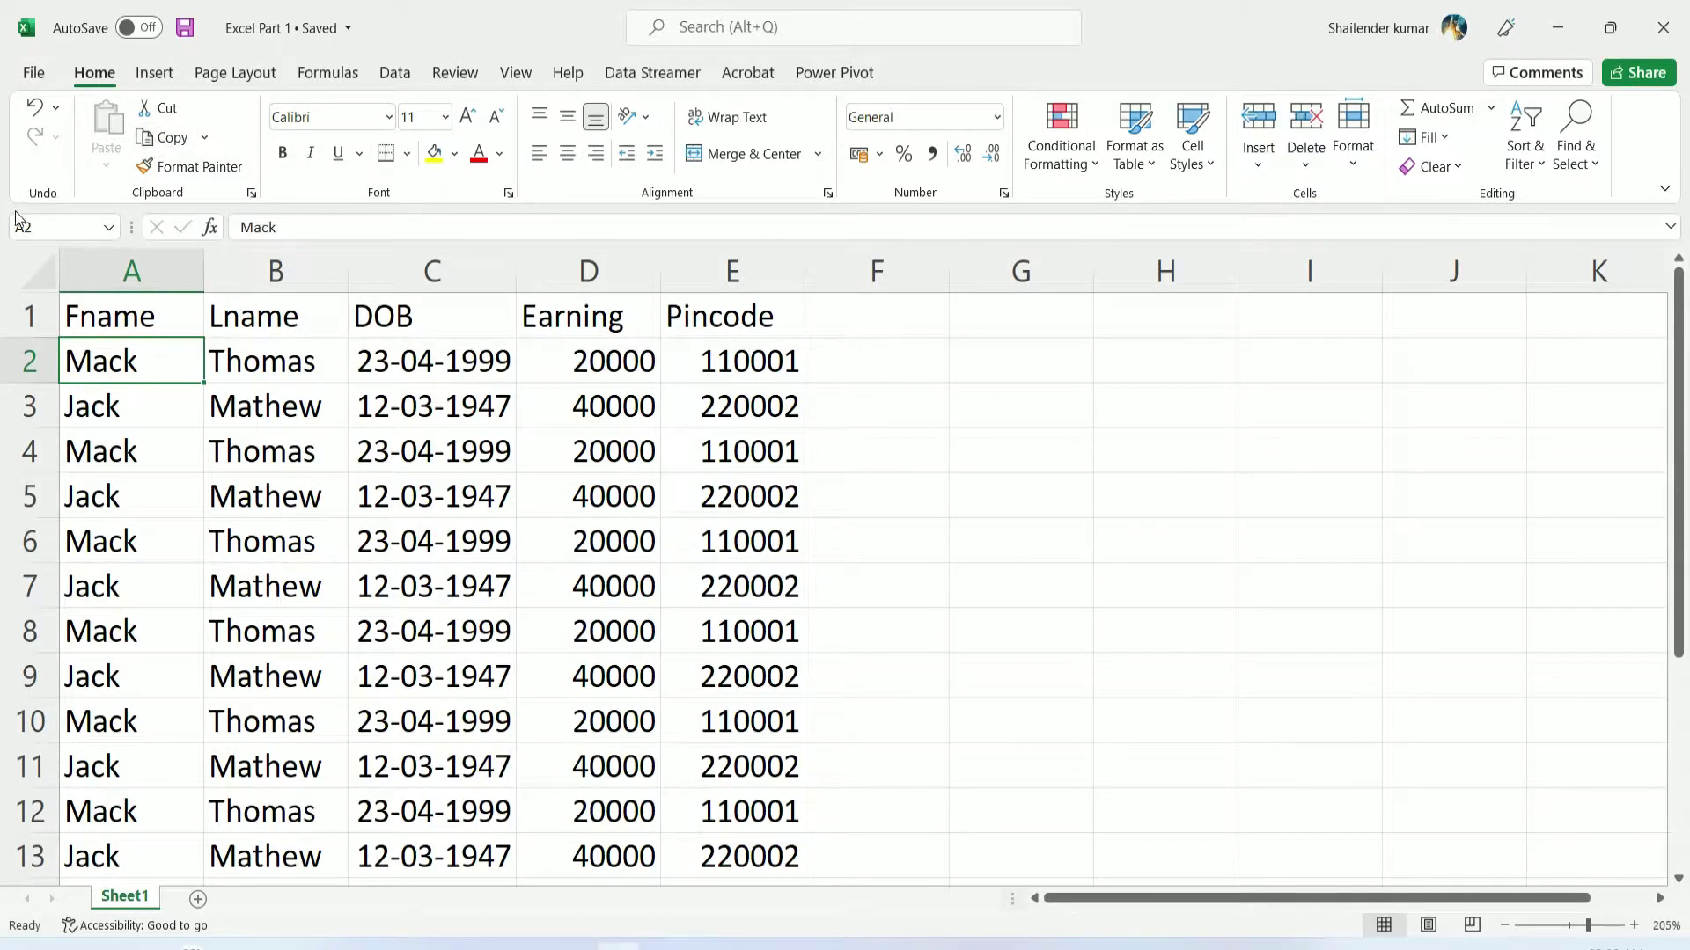
# Copy table rows 12 and 13 as a picture
pyautogui.click(962, 508)
pyautogui.scroll(-3, 653, 479)
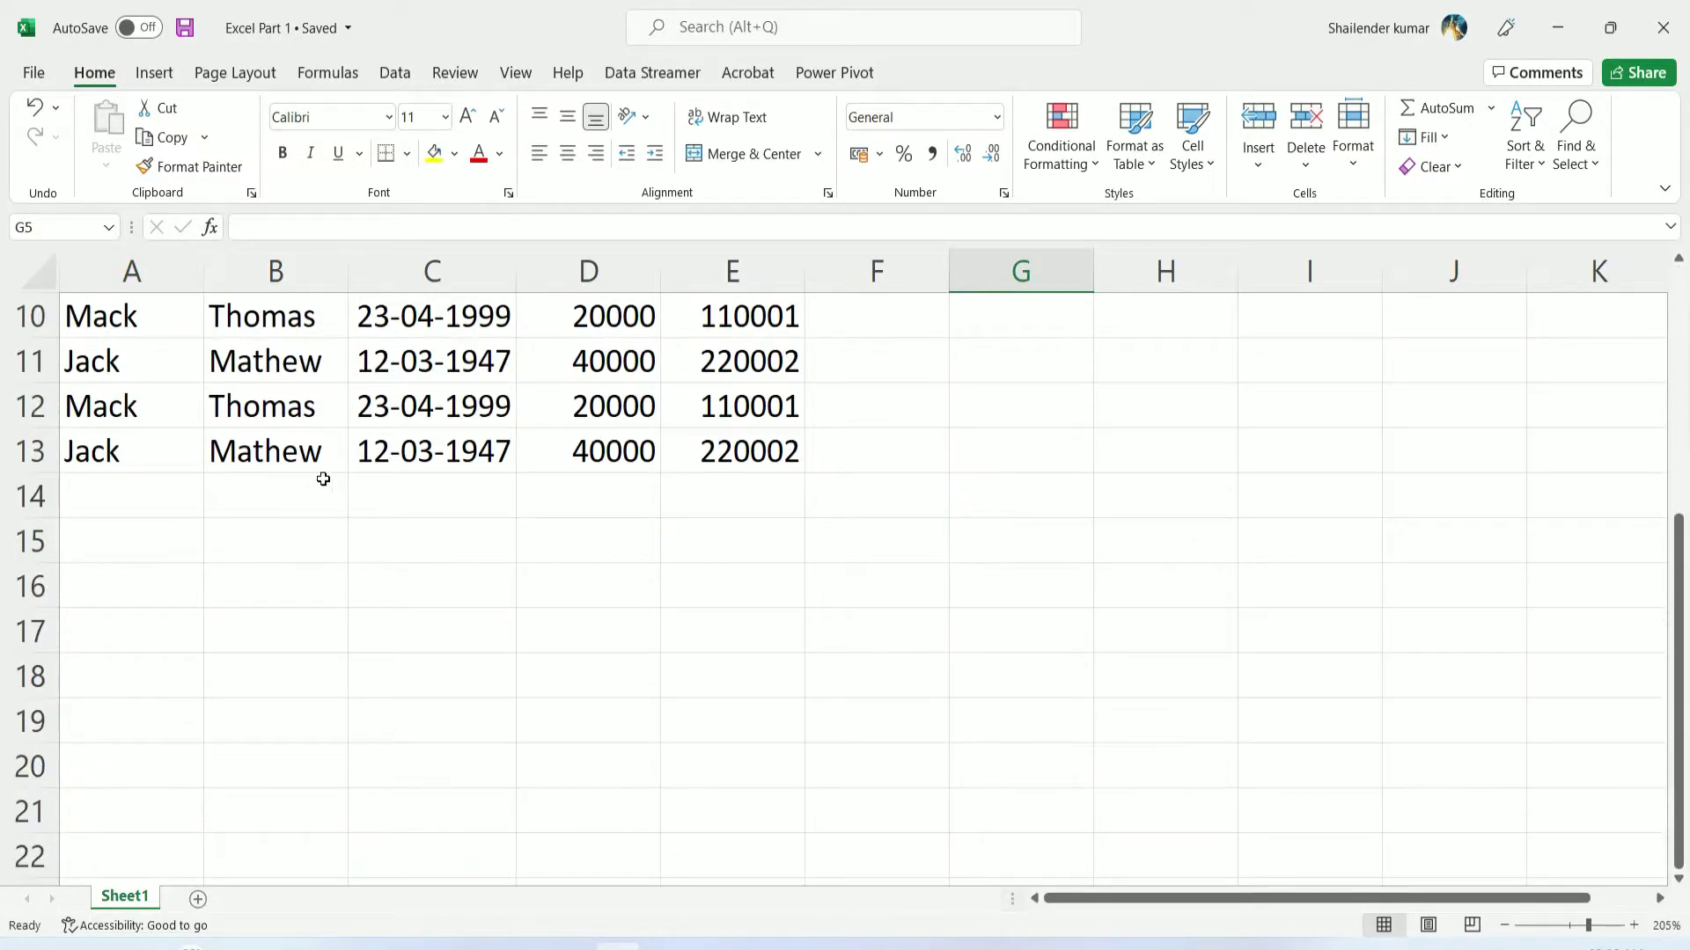
pyautogui.moveTo(73, 403); pyautogui.dragTo(779, 458)
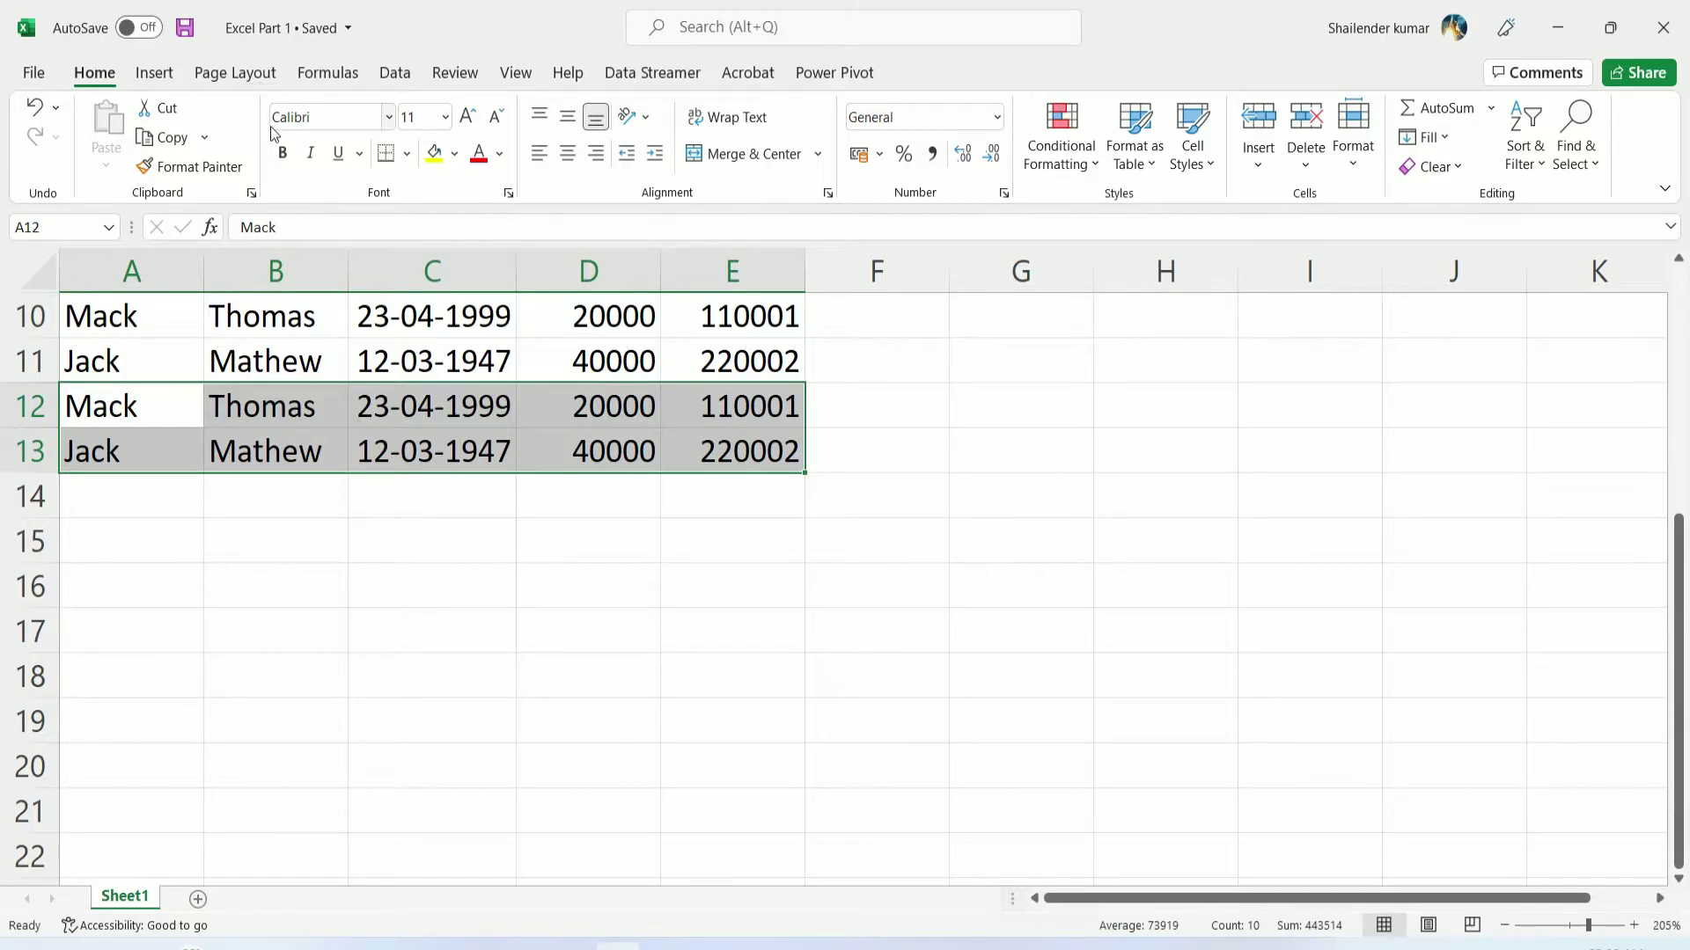
pyautogui.click(207, 136)
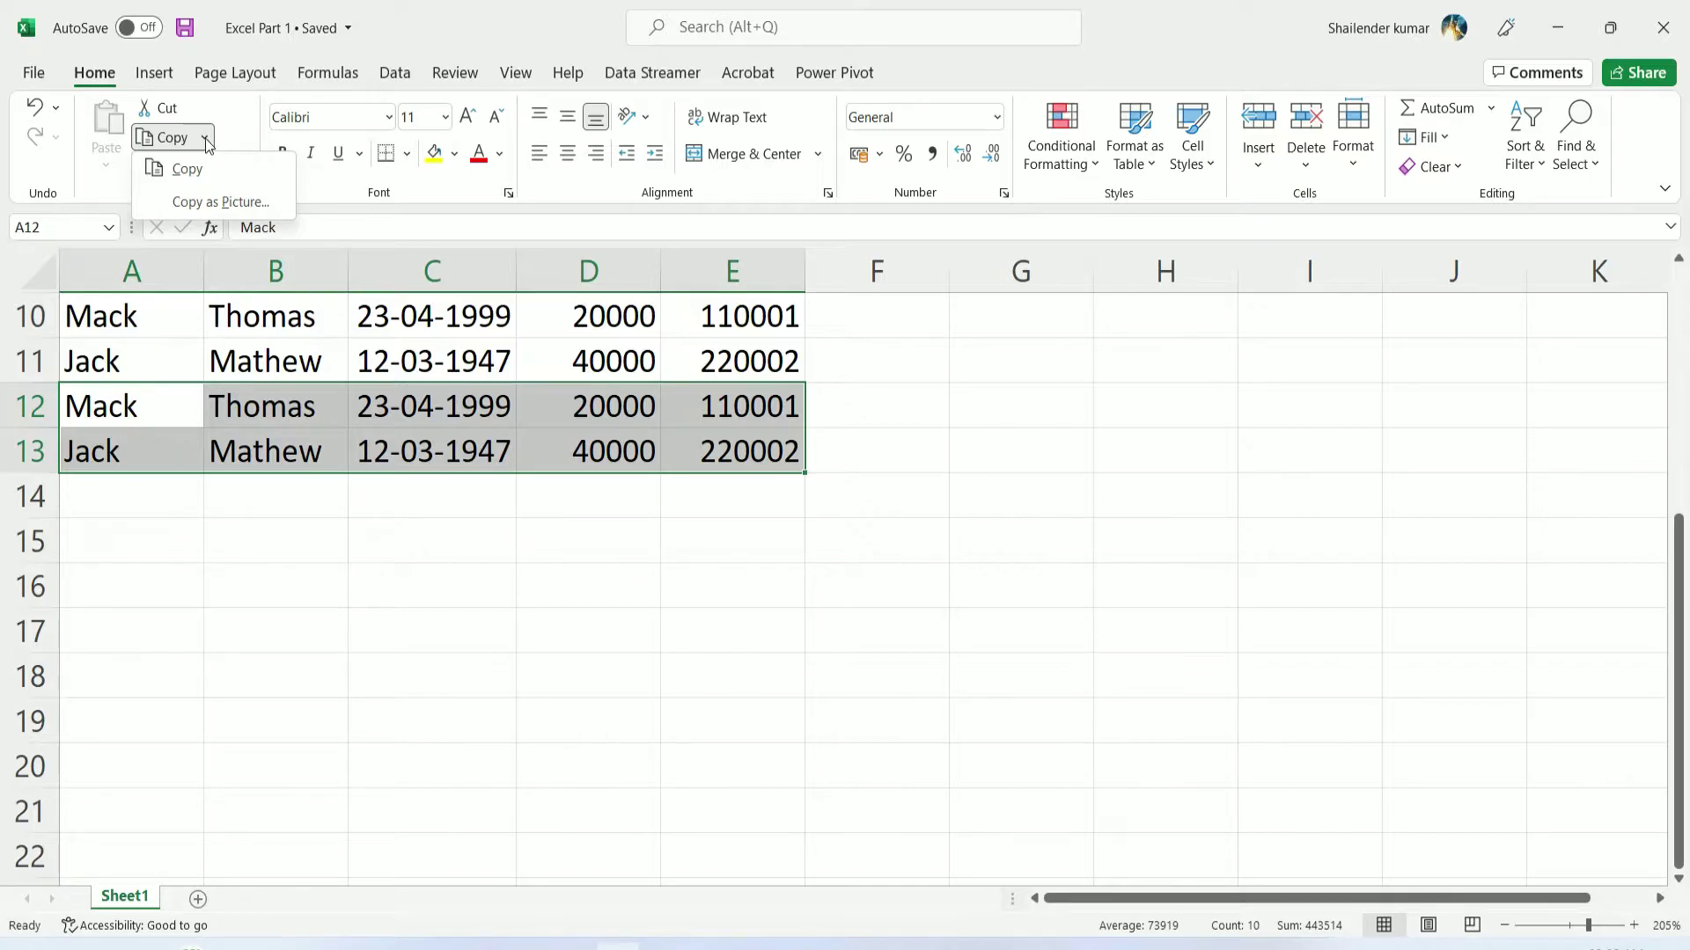
pyautogui.click(215, 203)
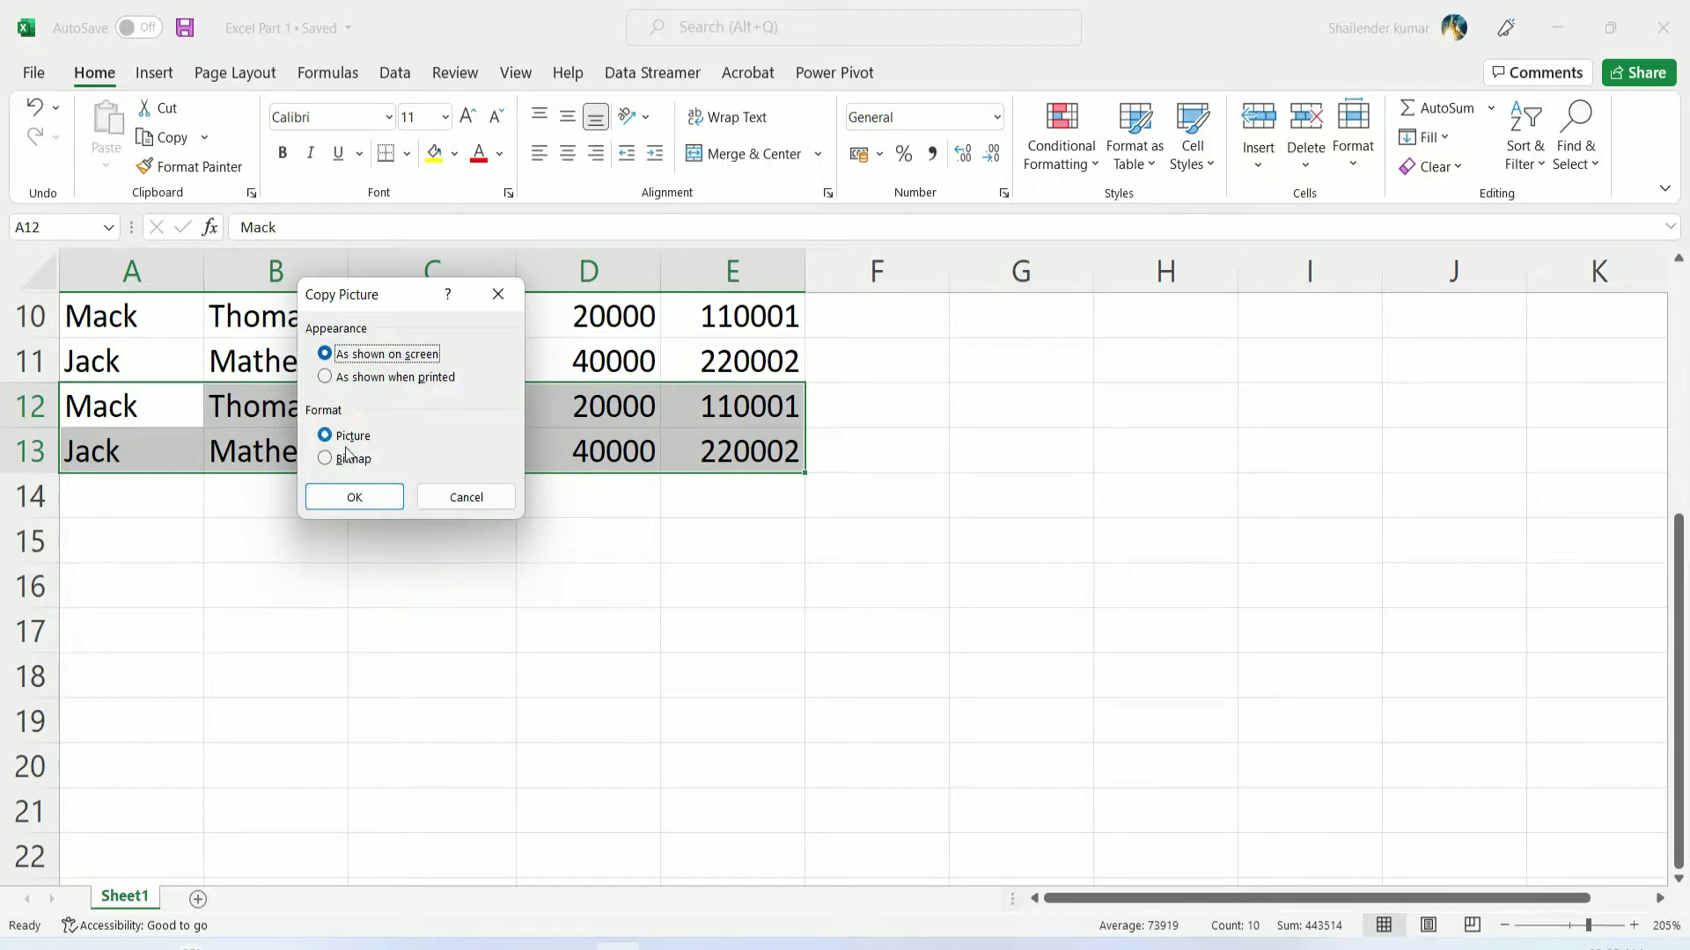
pyautogui.click(356, 498)
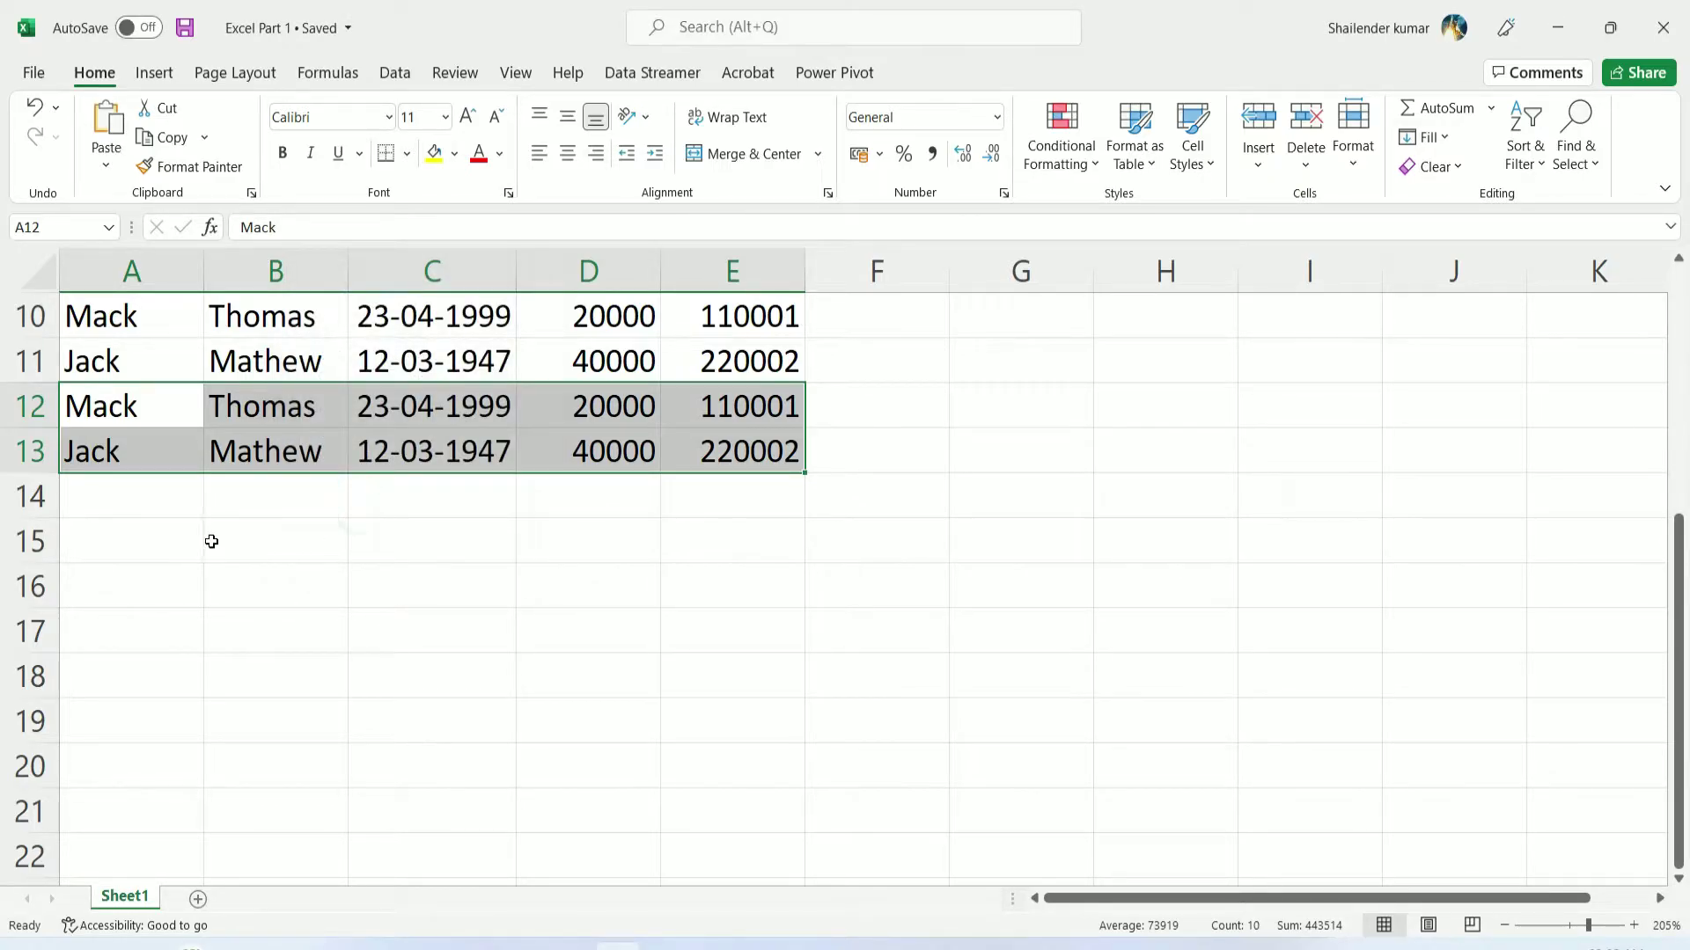
# Paste the rows' picture at A15 and drag it into position below the table
pyautogui.click(182, 541)
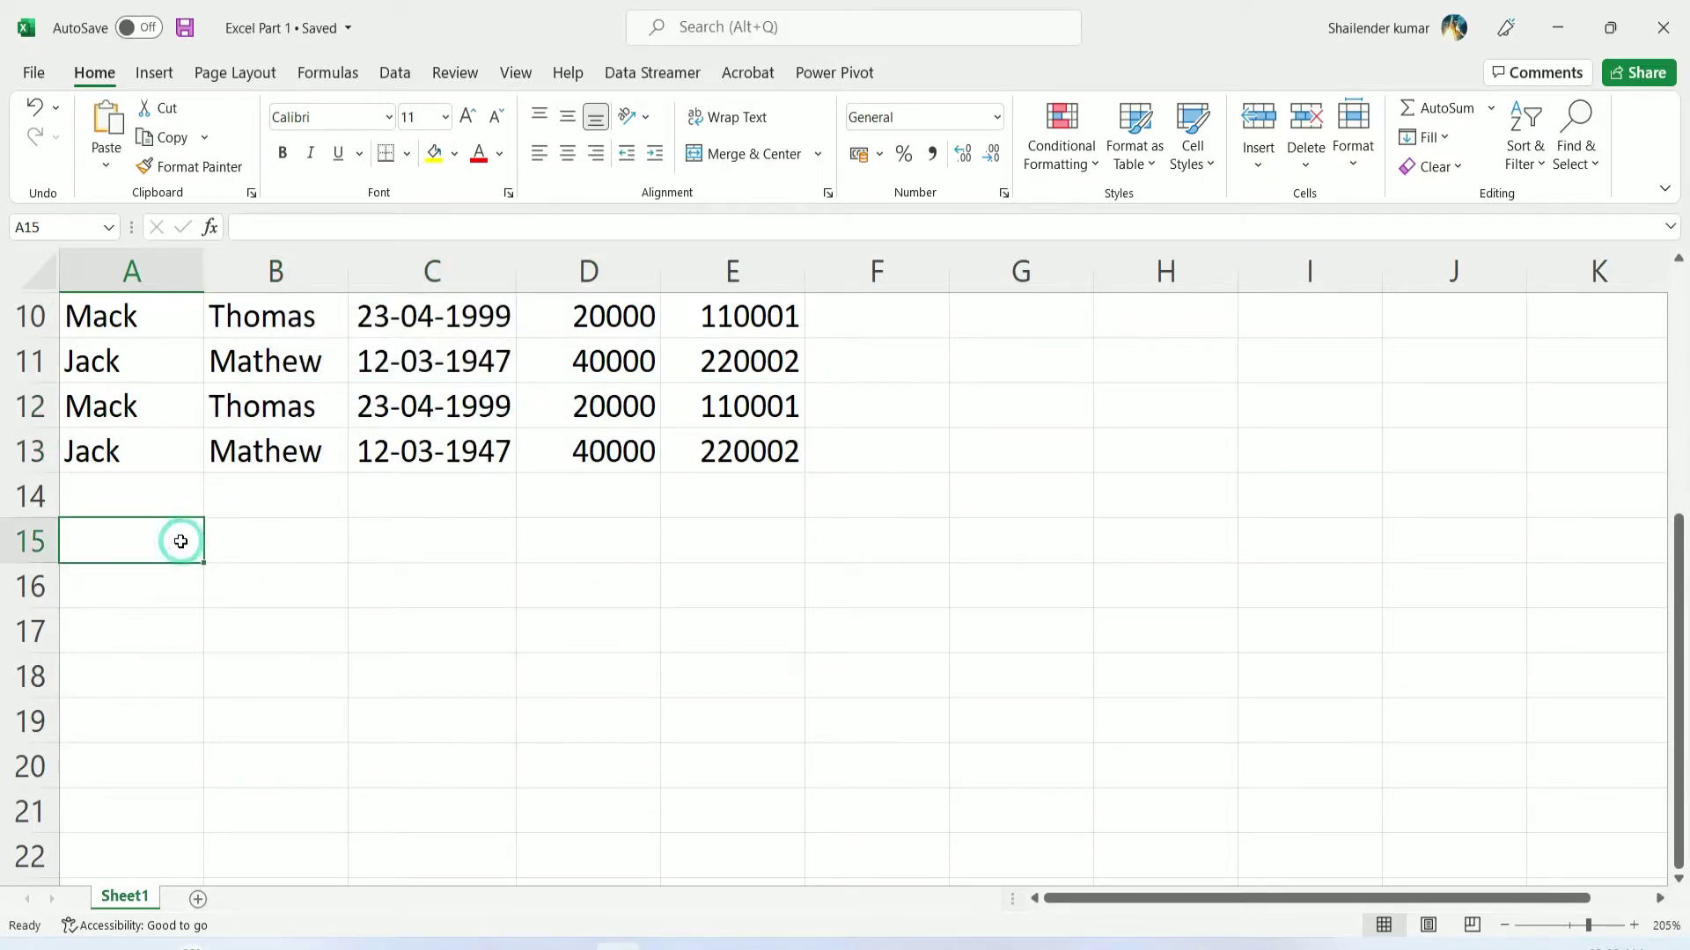
pyautogui.click(106, 129)
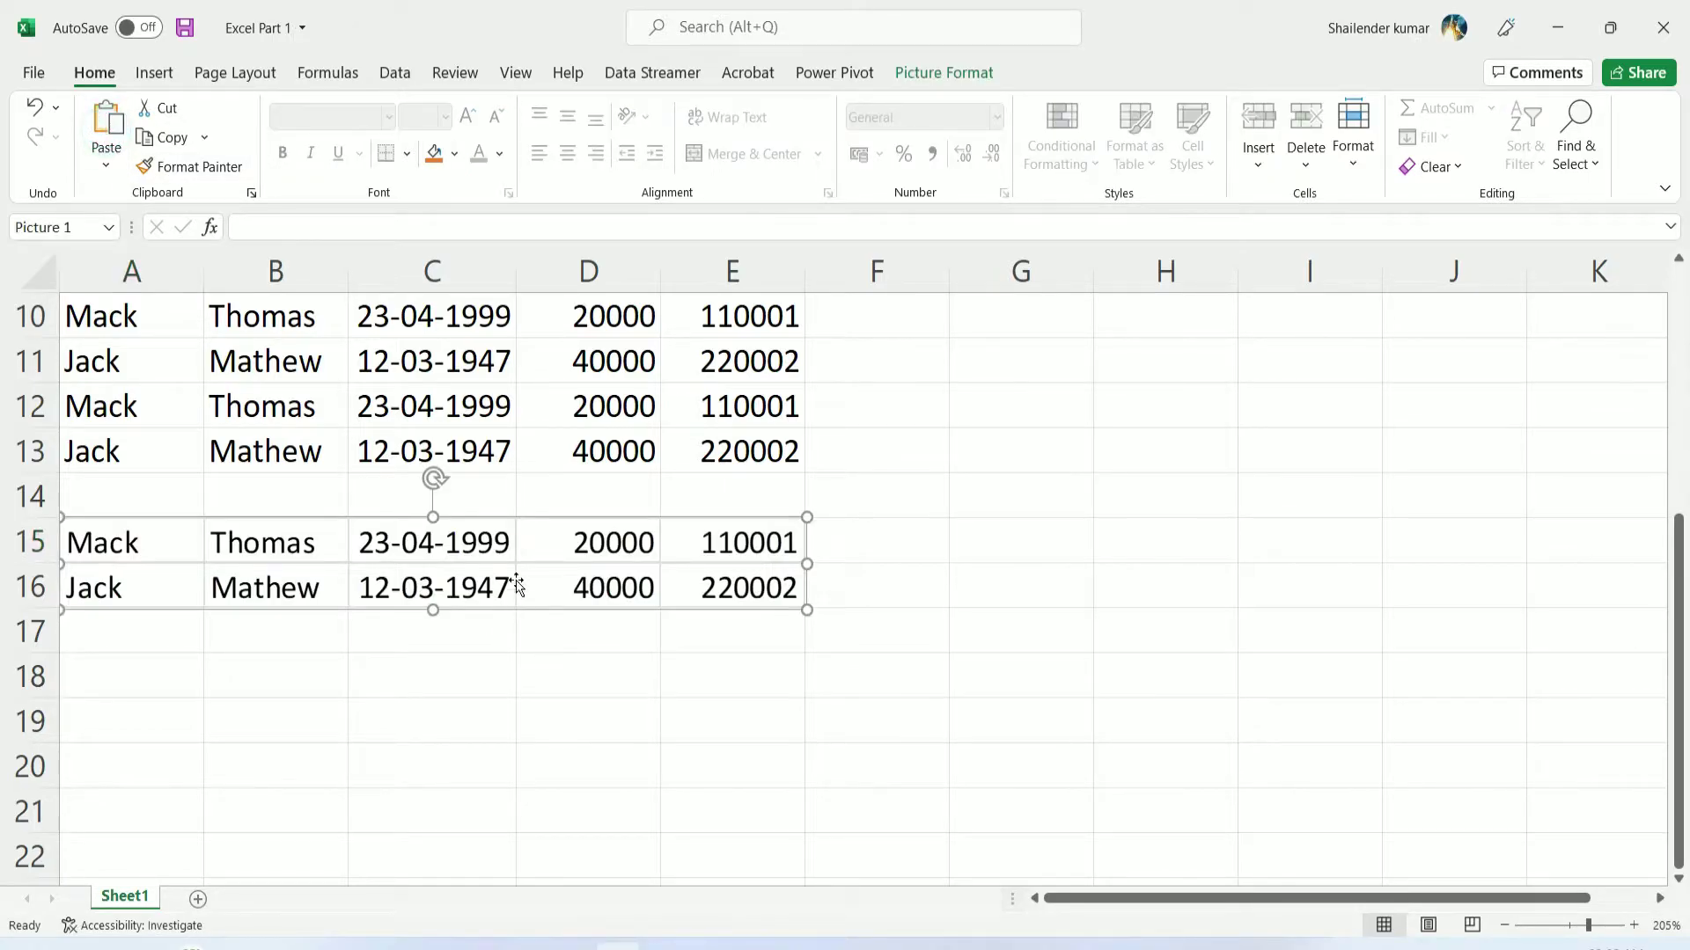
pyautogui.moveTo(518, 570)
pyautogui.mouseDown()
pyautogui.moveTo(846, 602)
pyautogui.moveTo(931, 586)
pyautogui.mouseUp()
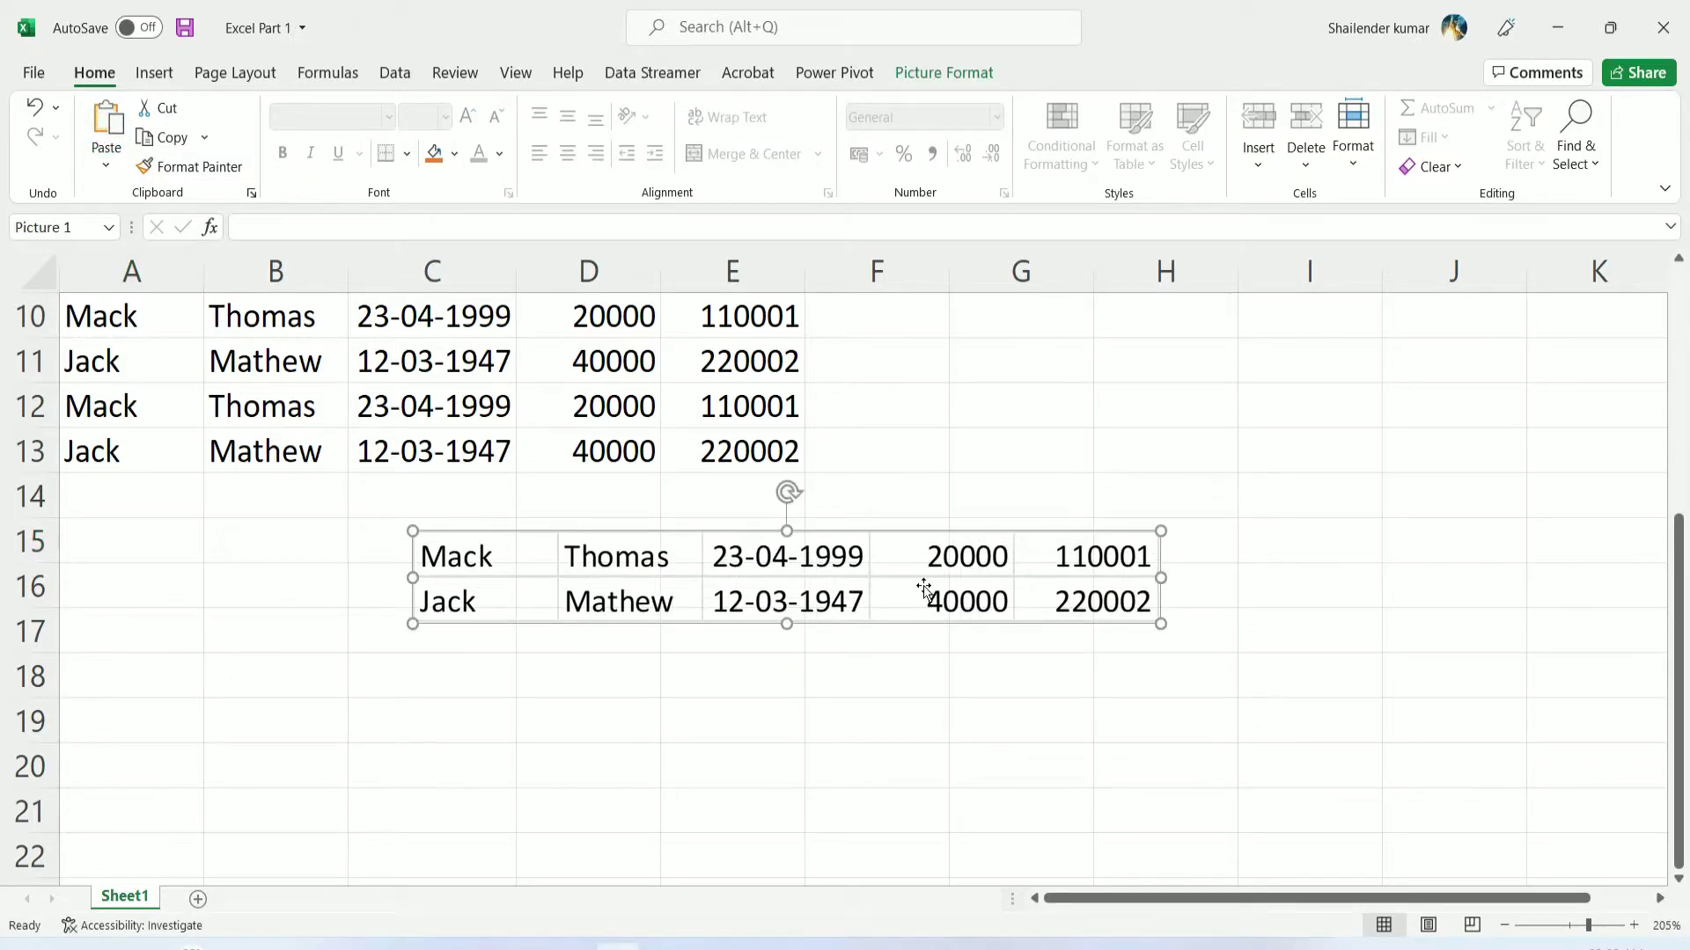
pyautogui.click(1148, 455)
pyautogui.click(992, 560)
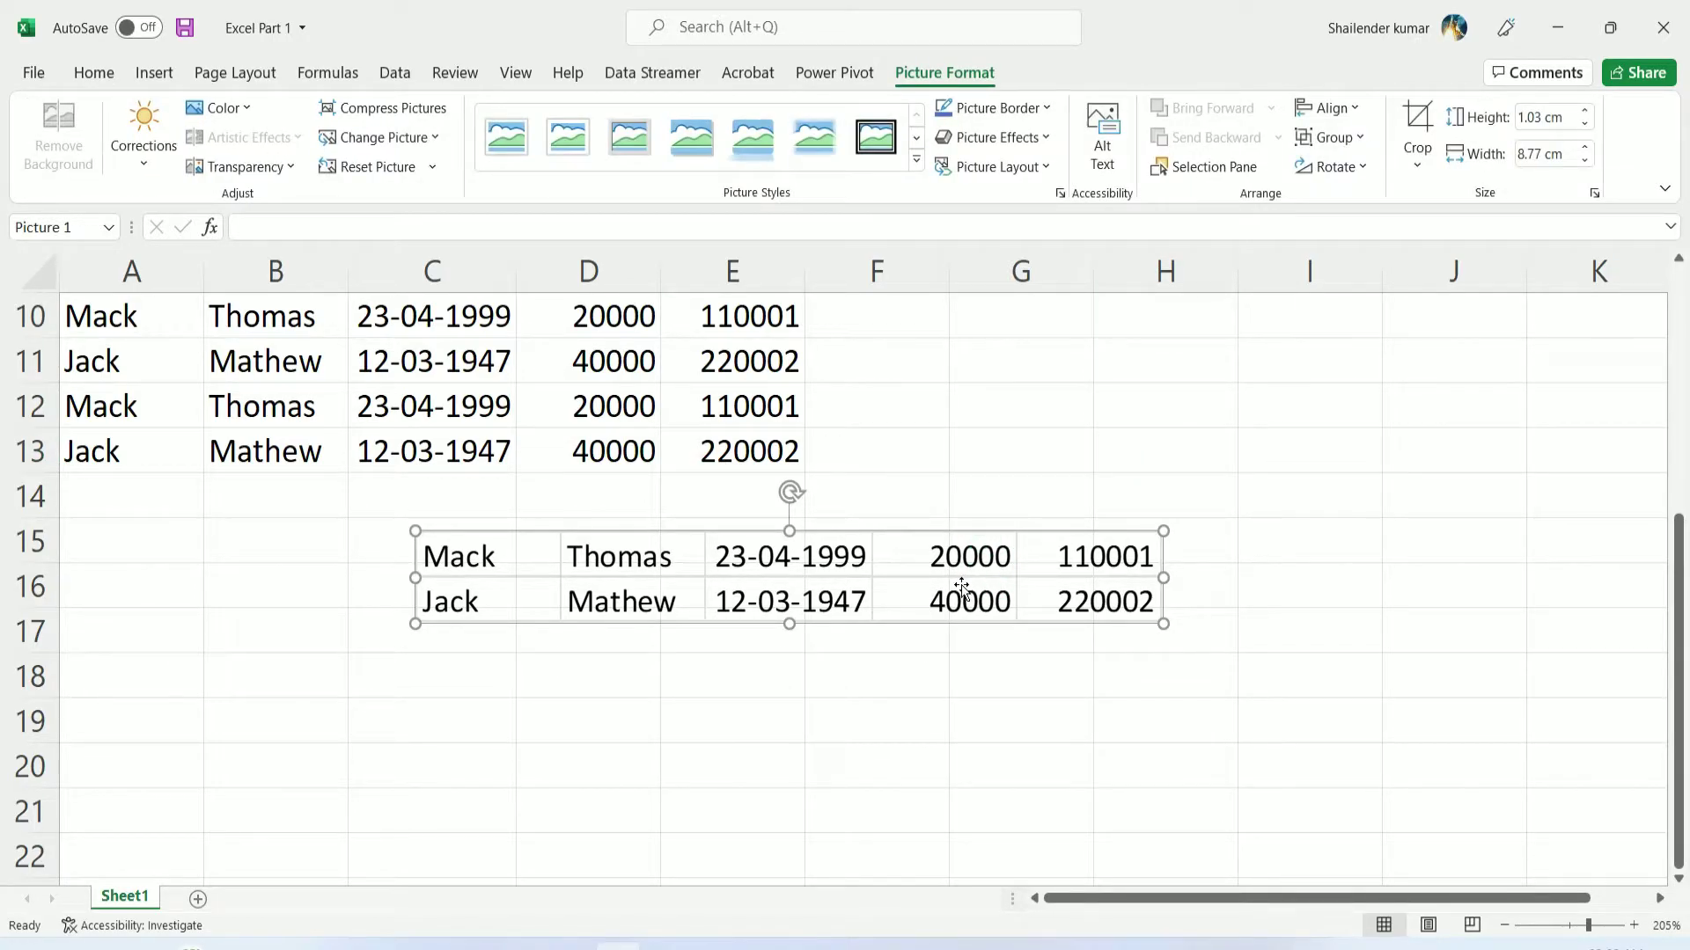
pyautogui.moveTo(1054, 567)
pyautogui.mouseDown()
pyautogui.moveTo(1187, 518)
pyautogui.moveTo(970, 586)
pyautogui.mouseUp()
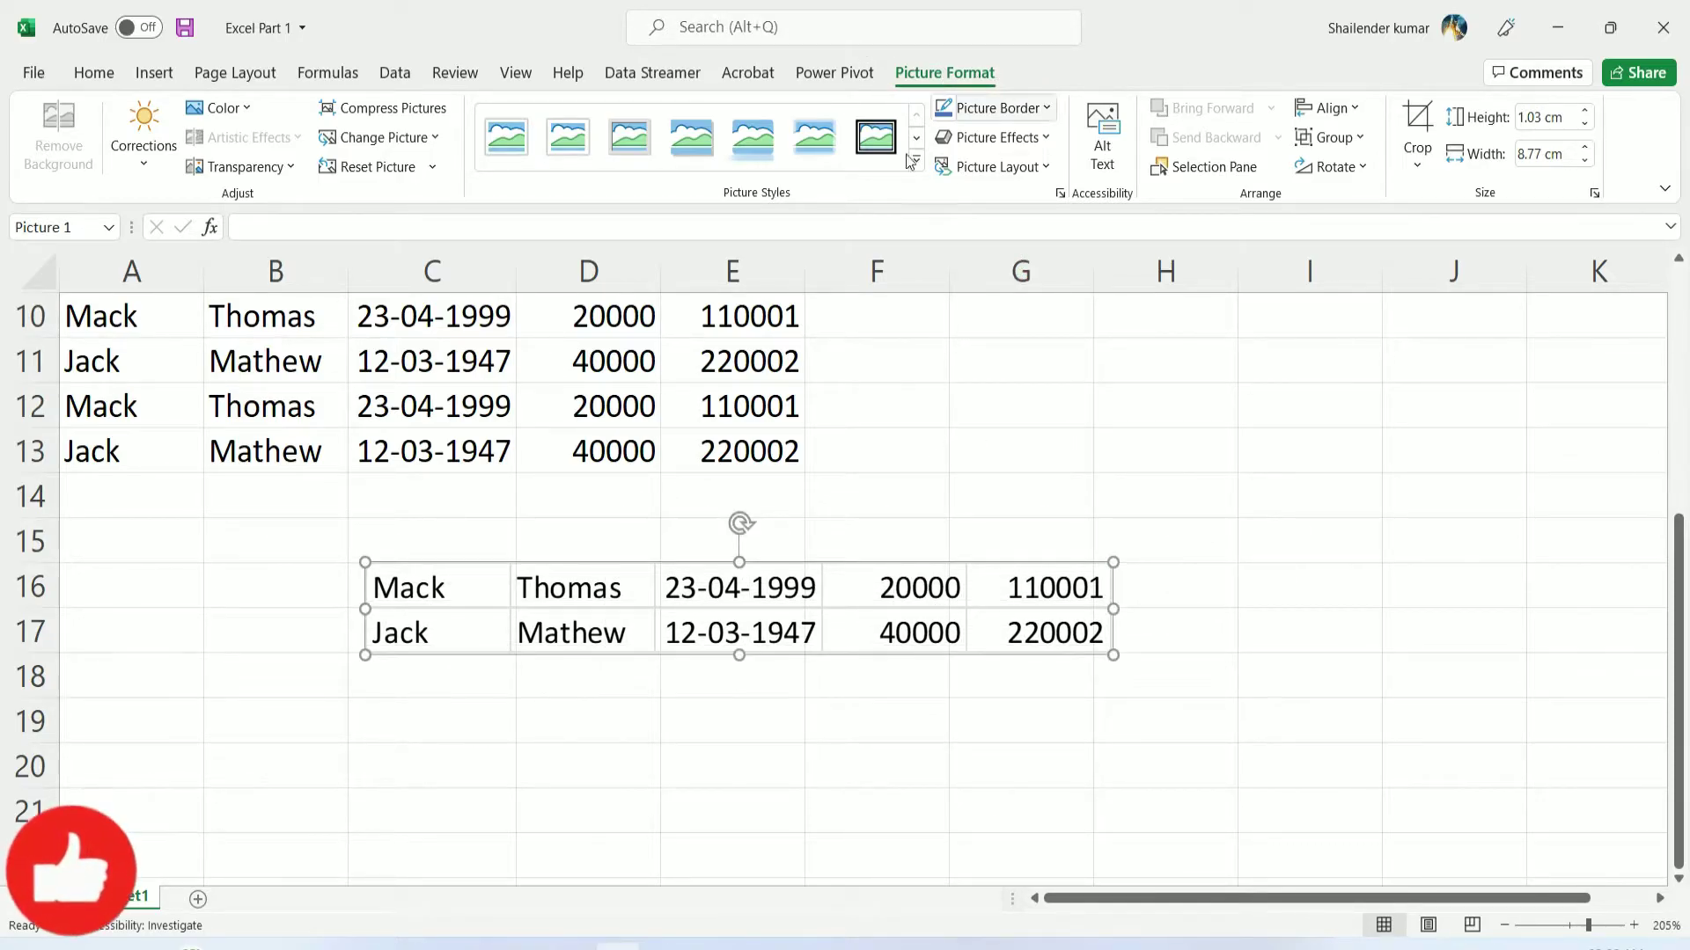
pyautogui.moveTo(768, 588); pyautogui.dragTo(810, 587)
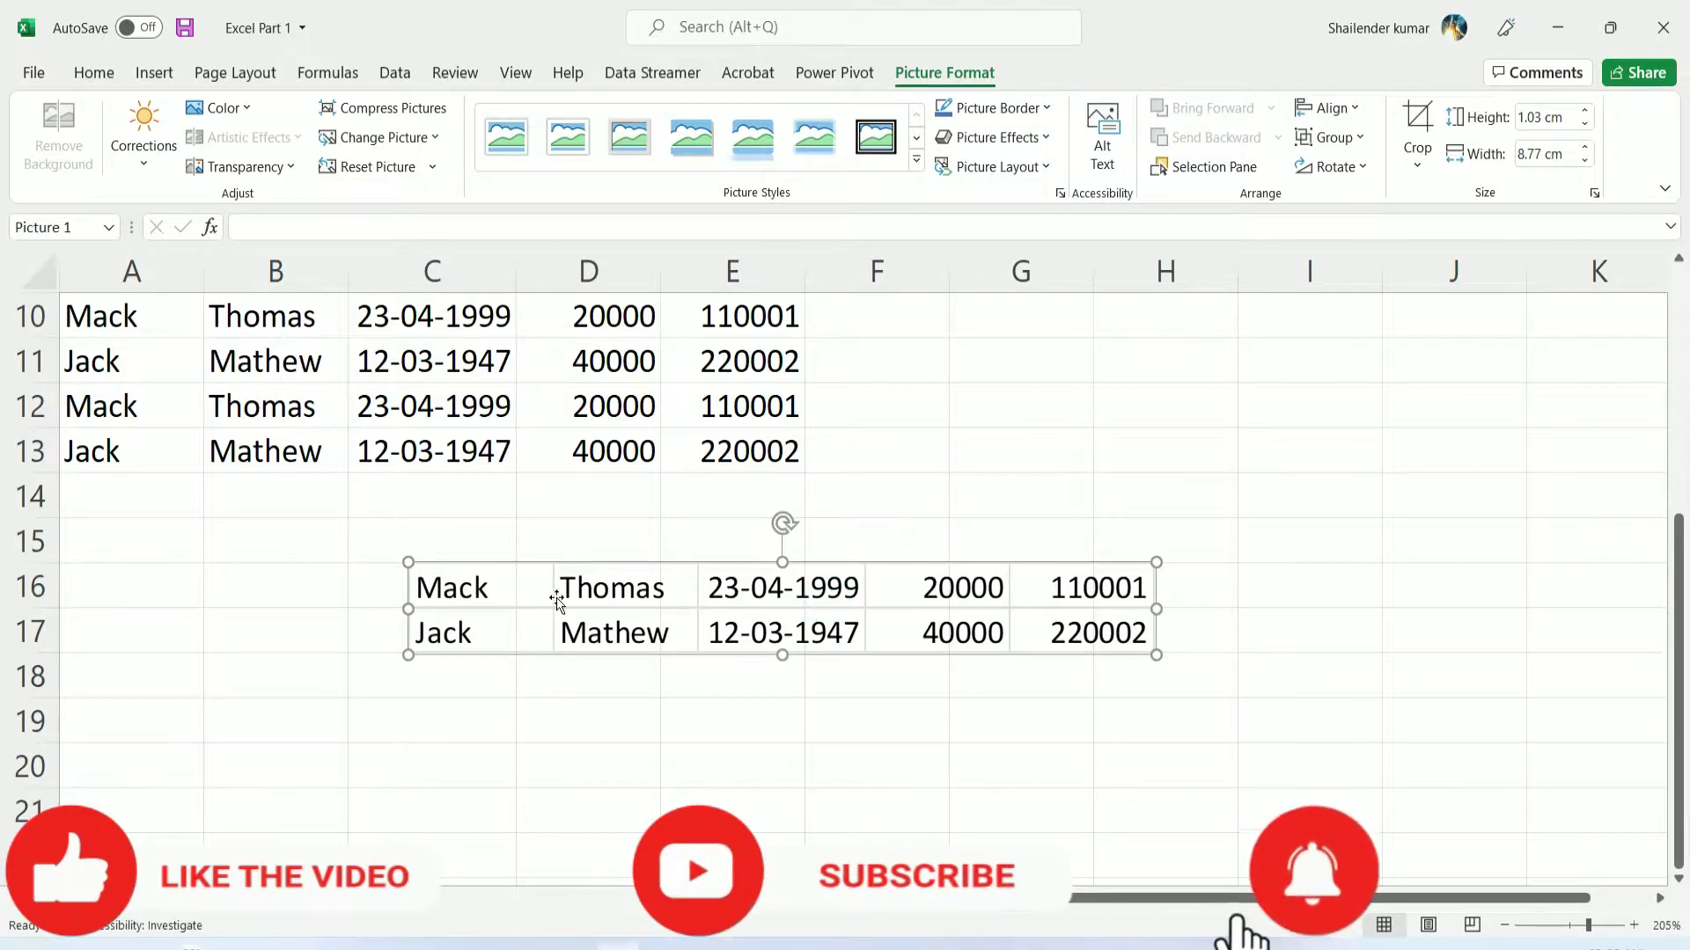
pyautogui.click(554, 596)
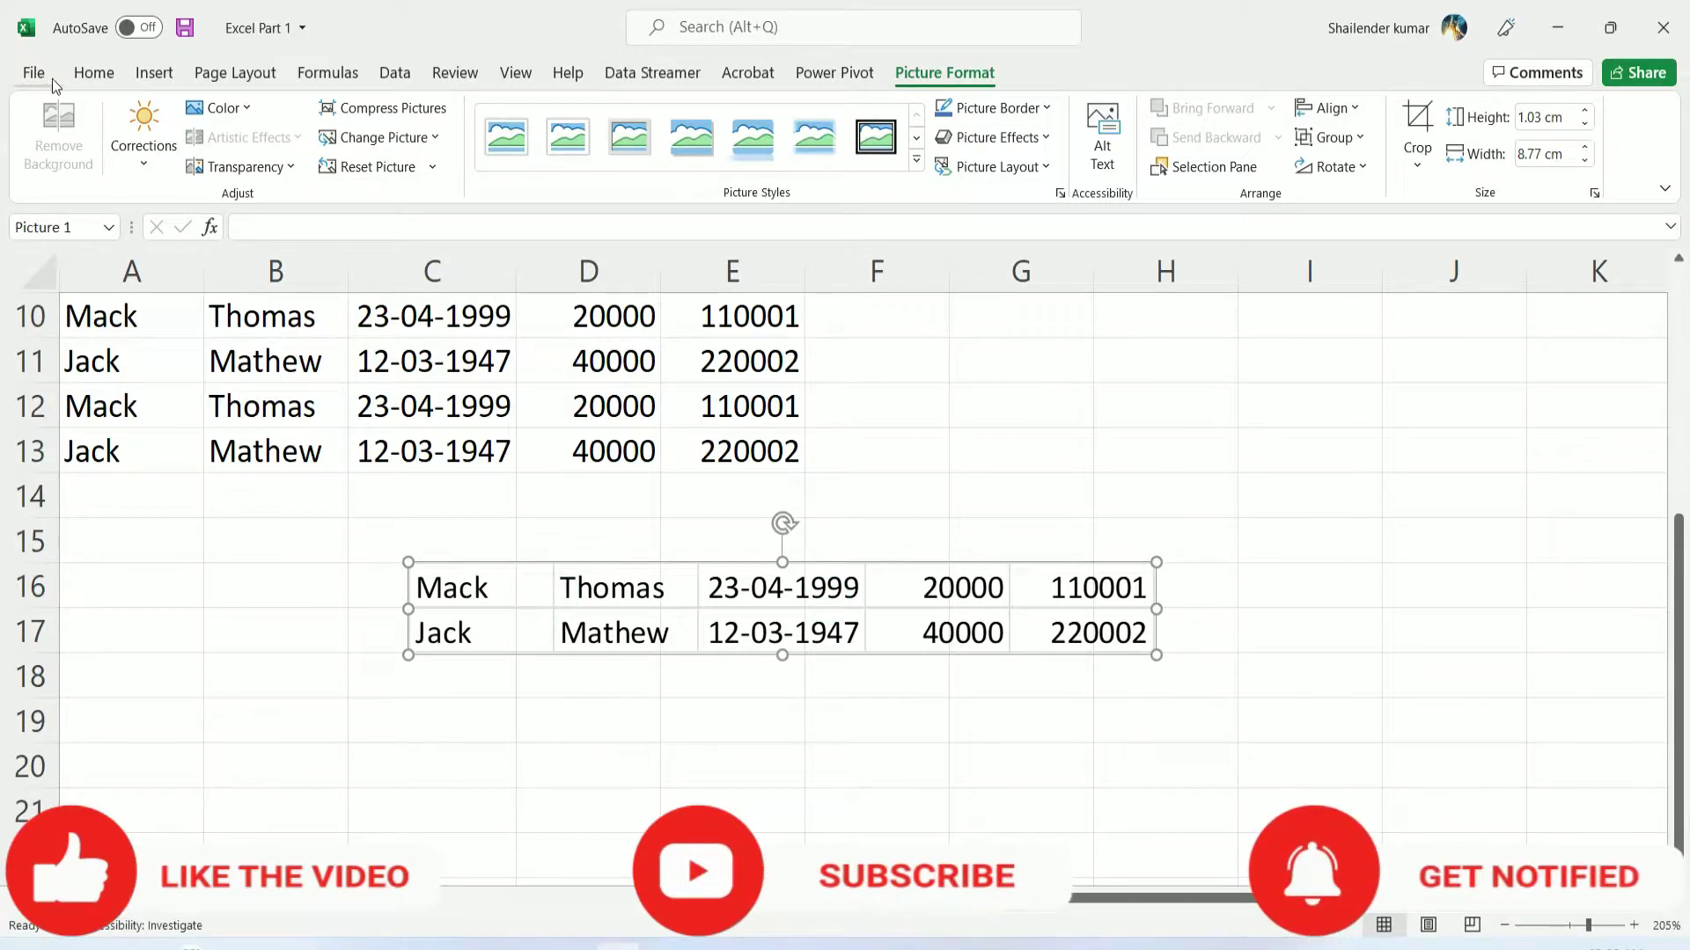
pyautogui.click(86, 74)
pyautogui.click(1267, 554)
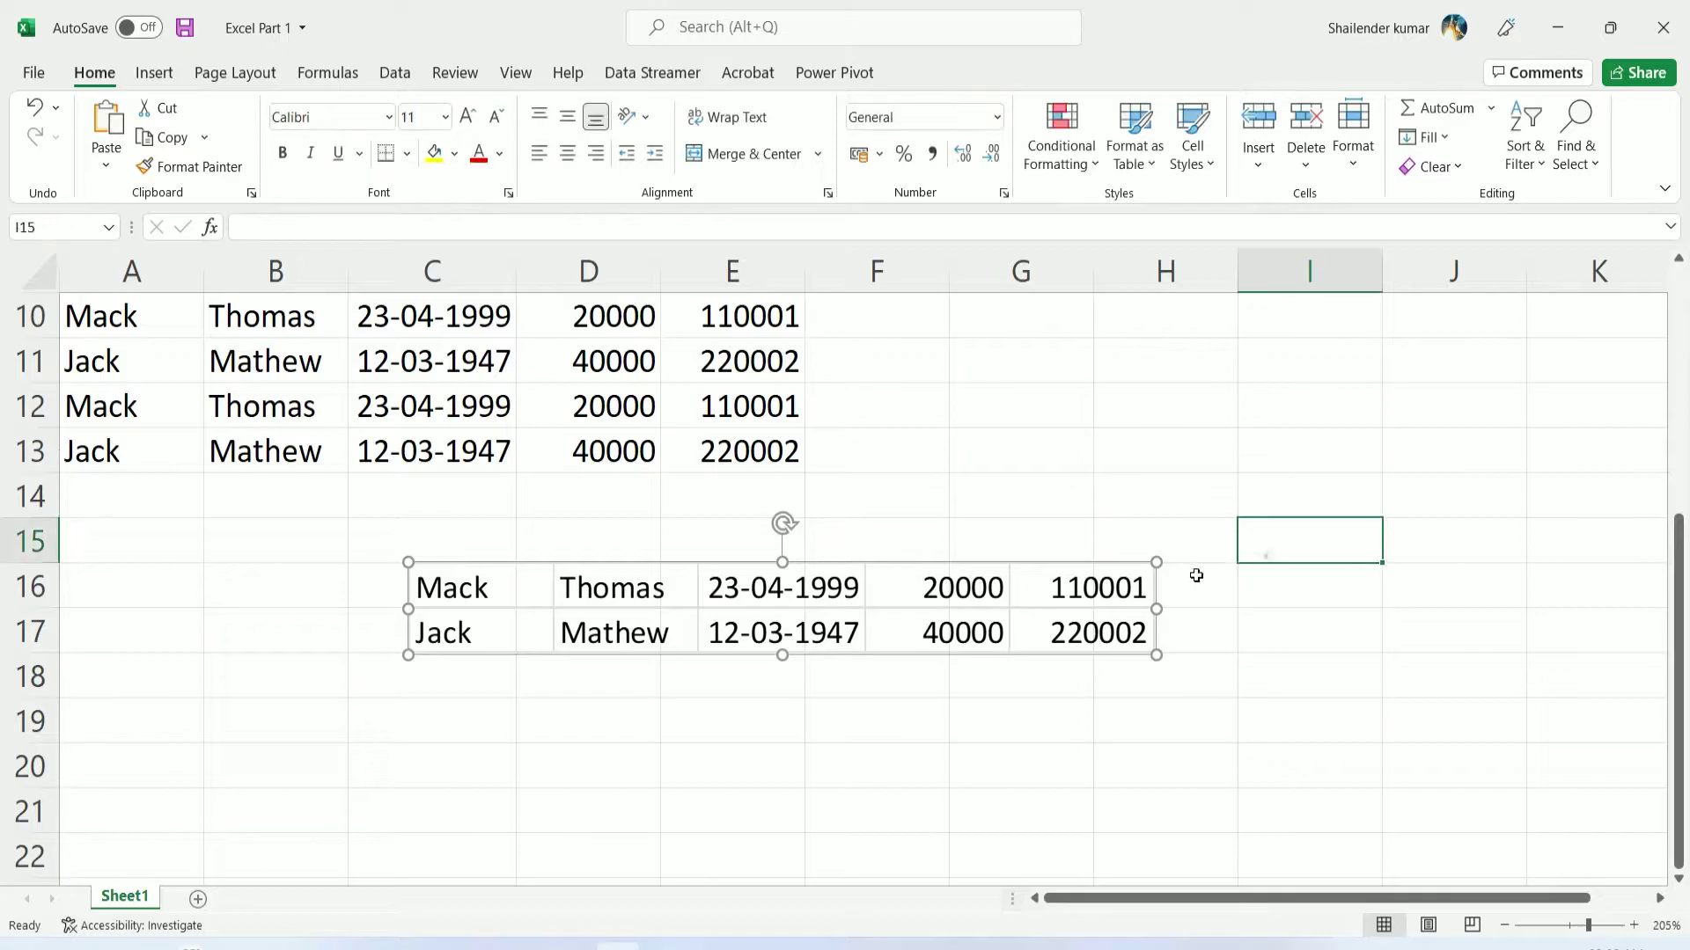
pyautogui.click(1047, 608)
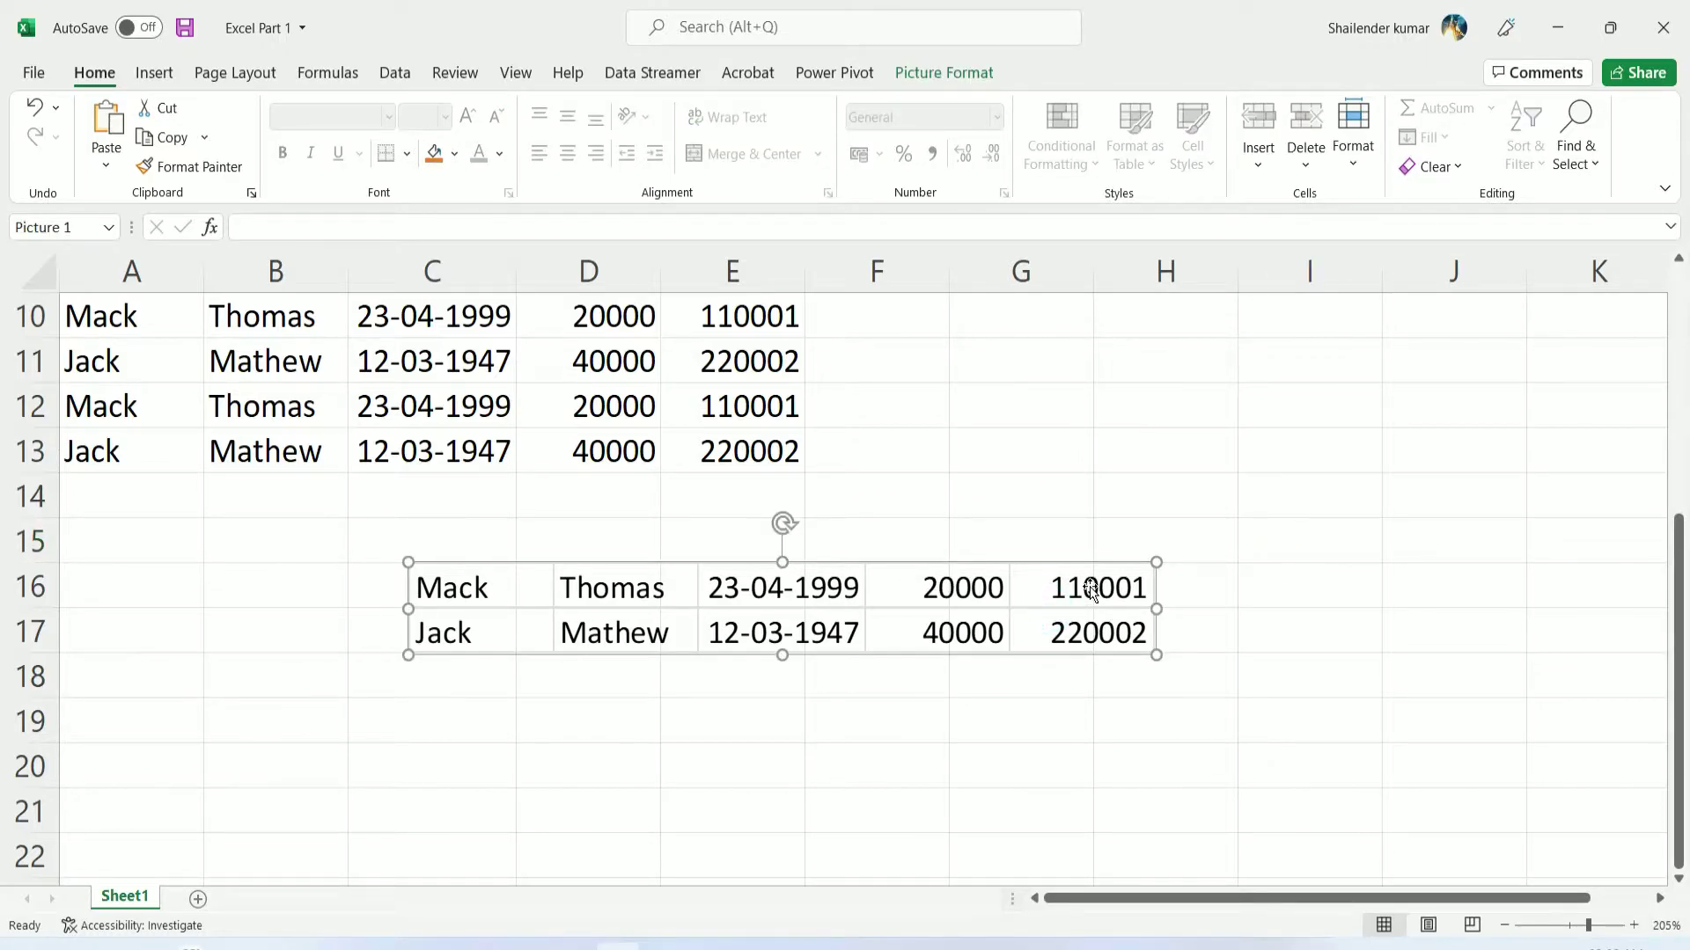
pyautogui.click(723, 606)
pyautogui.press('Delete')
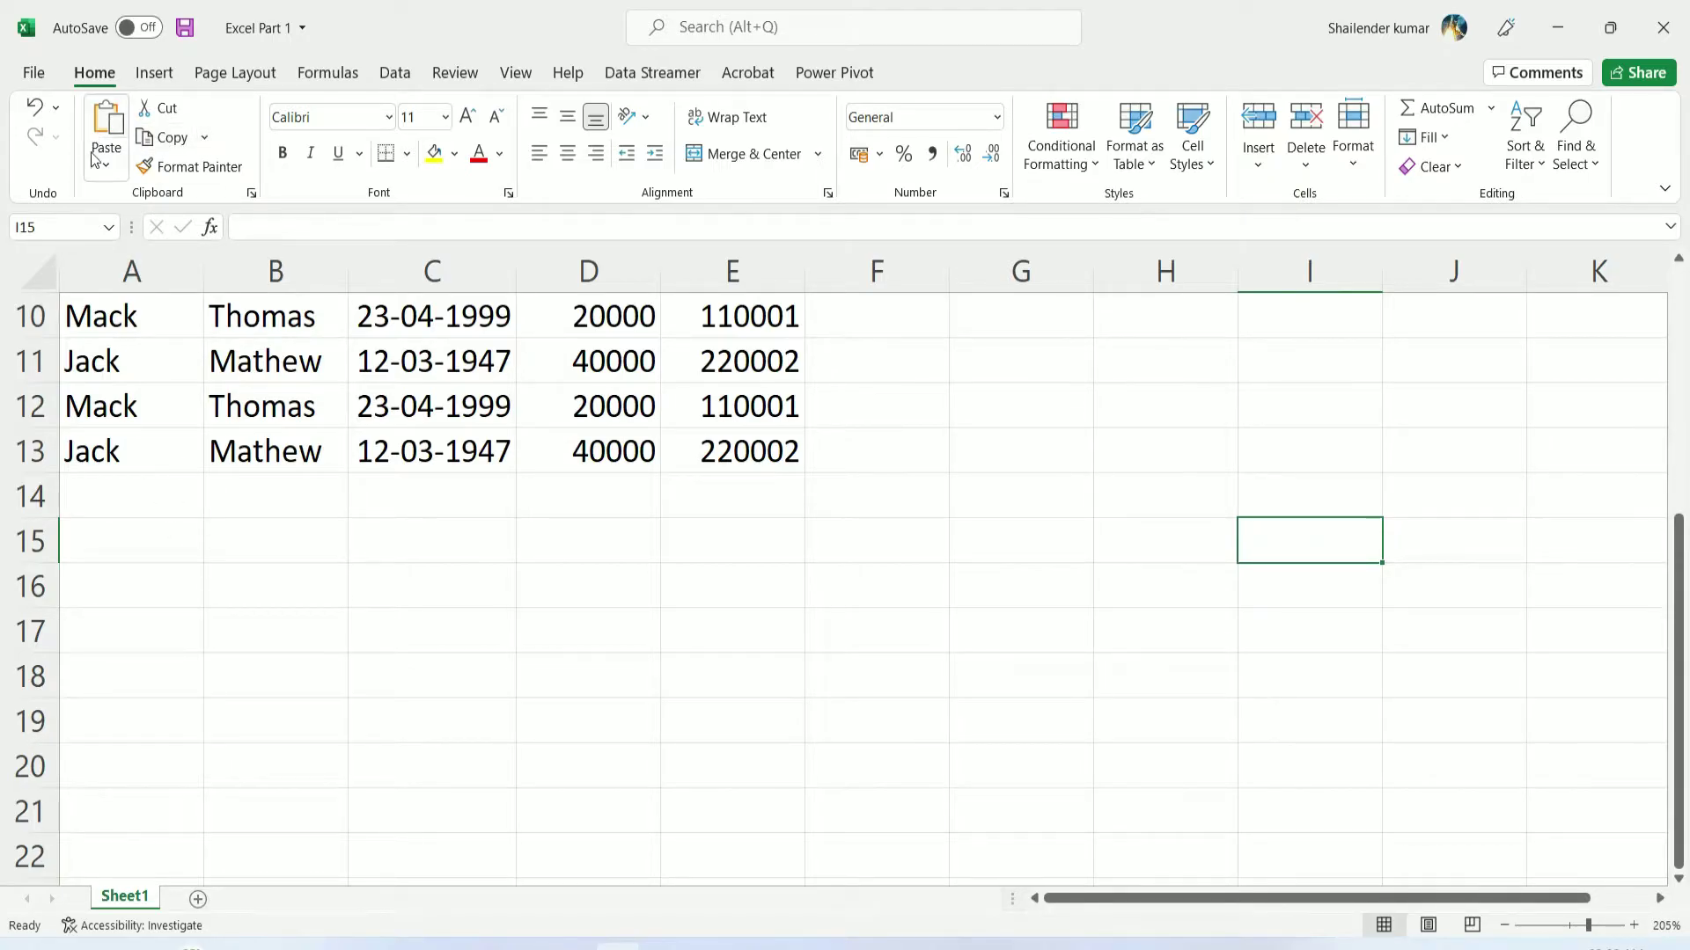
pyautogui.moveTo(117, 457); pyautogui.dragTo(251, 450)
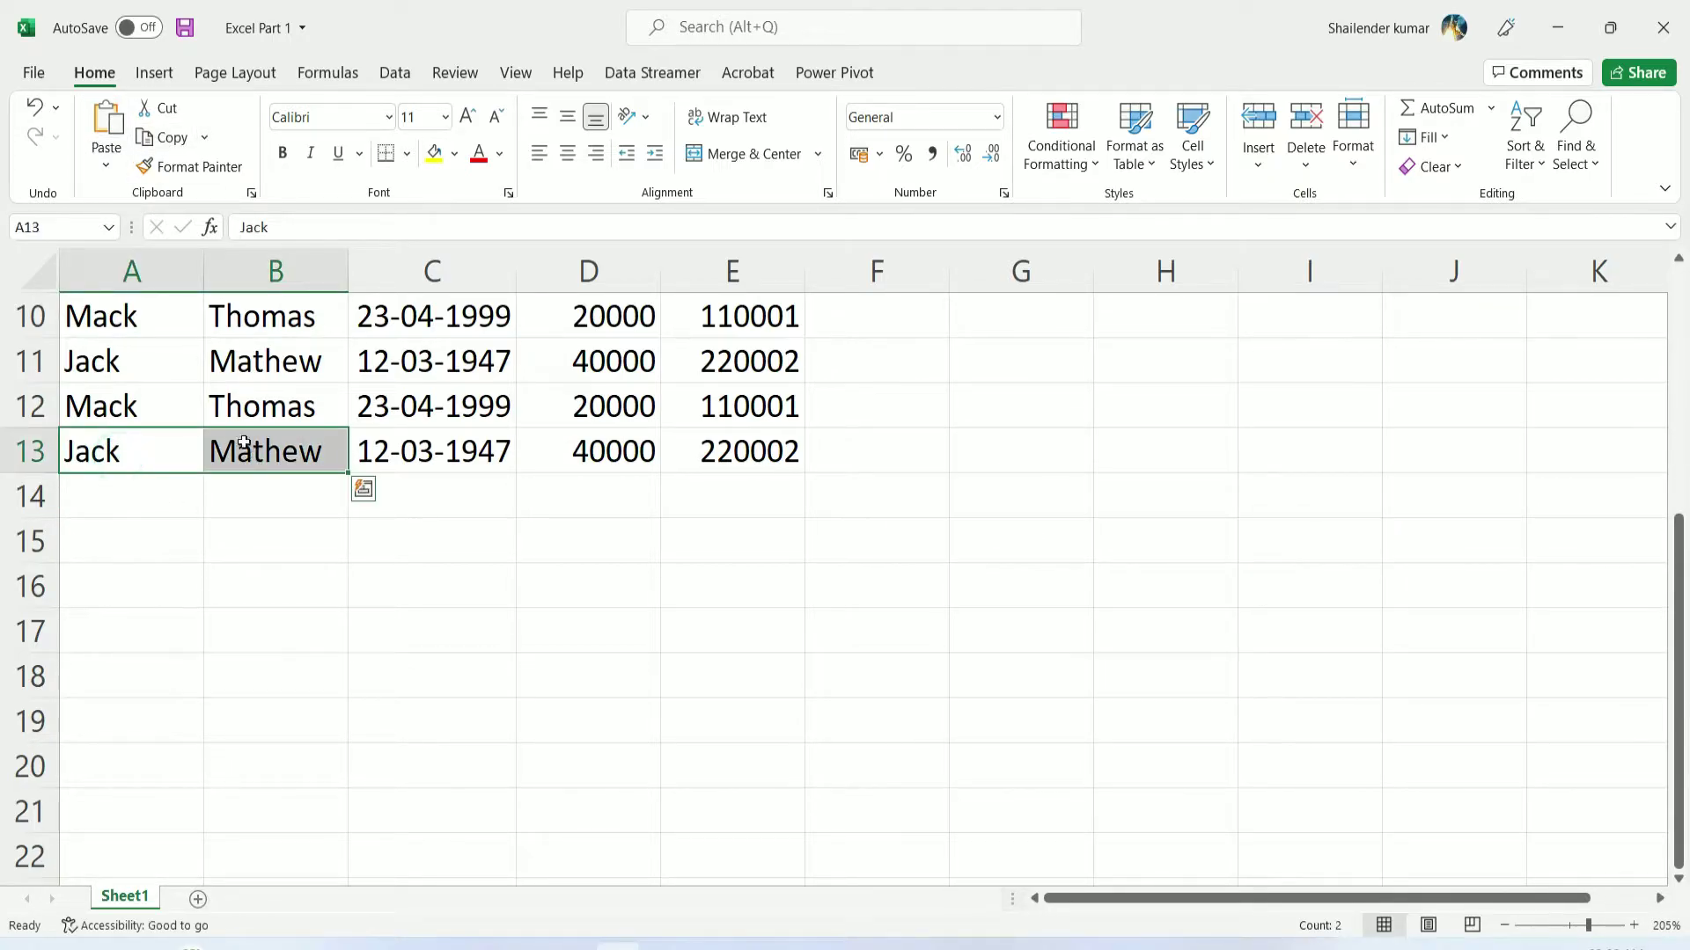
pyautogui.click(167, 141)
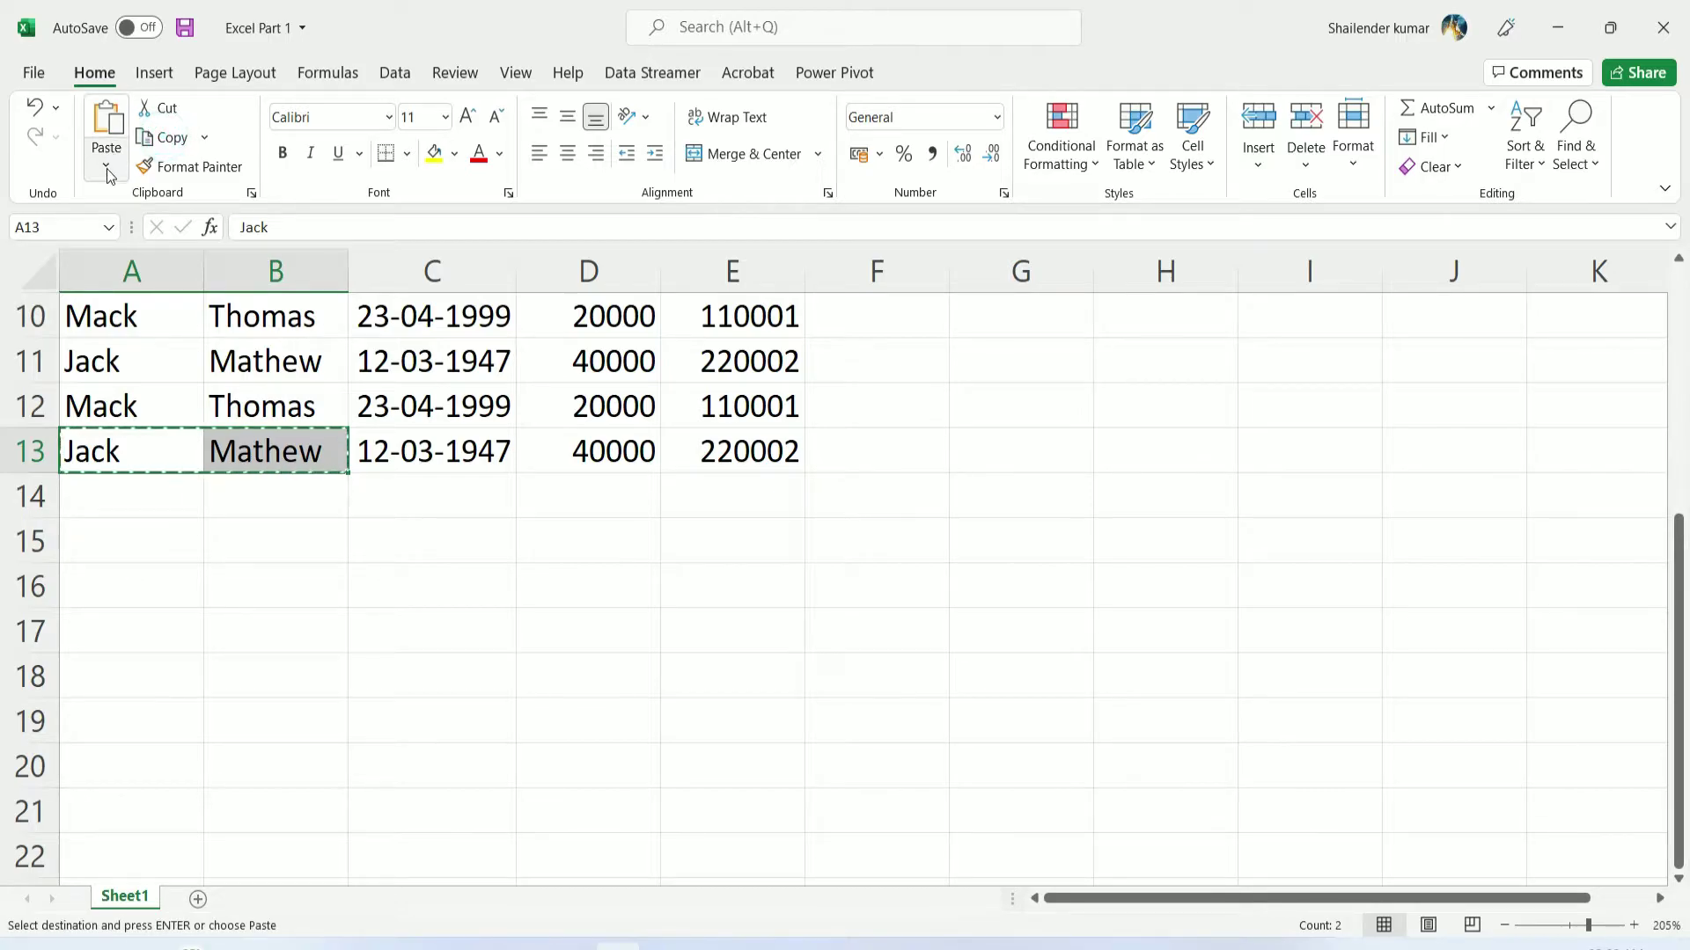
pyautogui.click(106, 168)
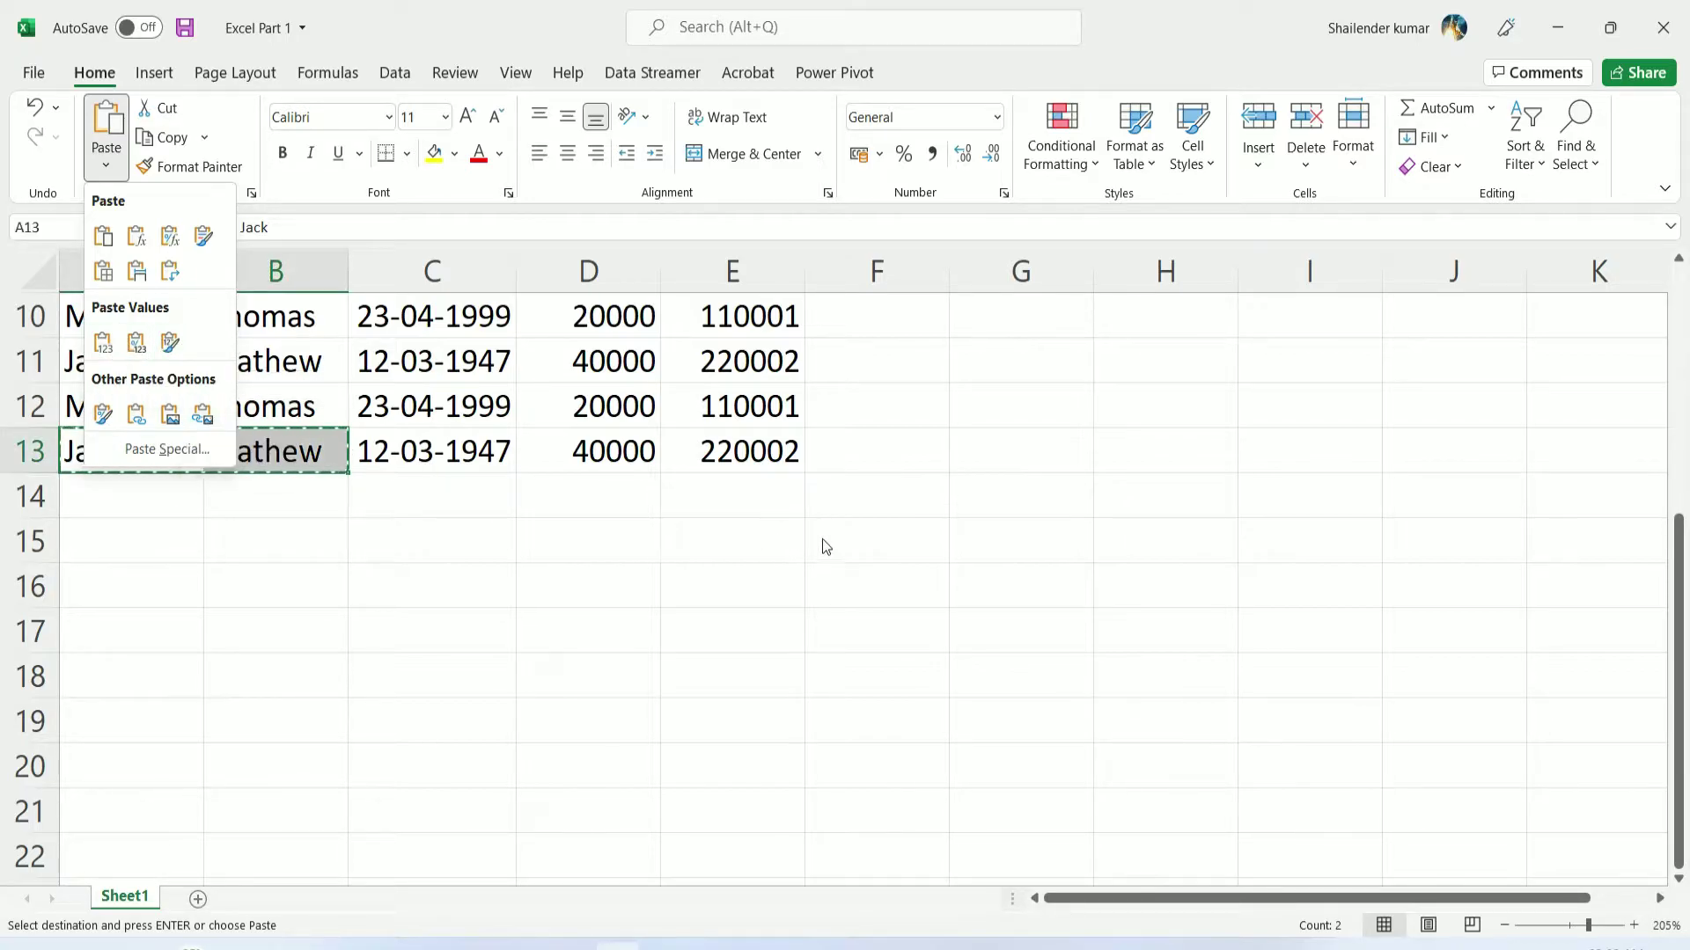
pyautogui.click(785, 555)
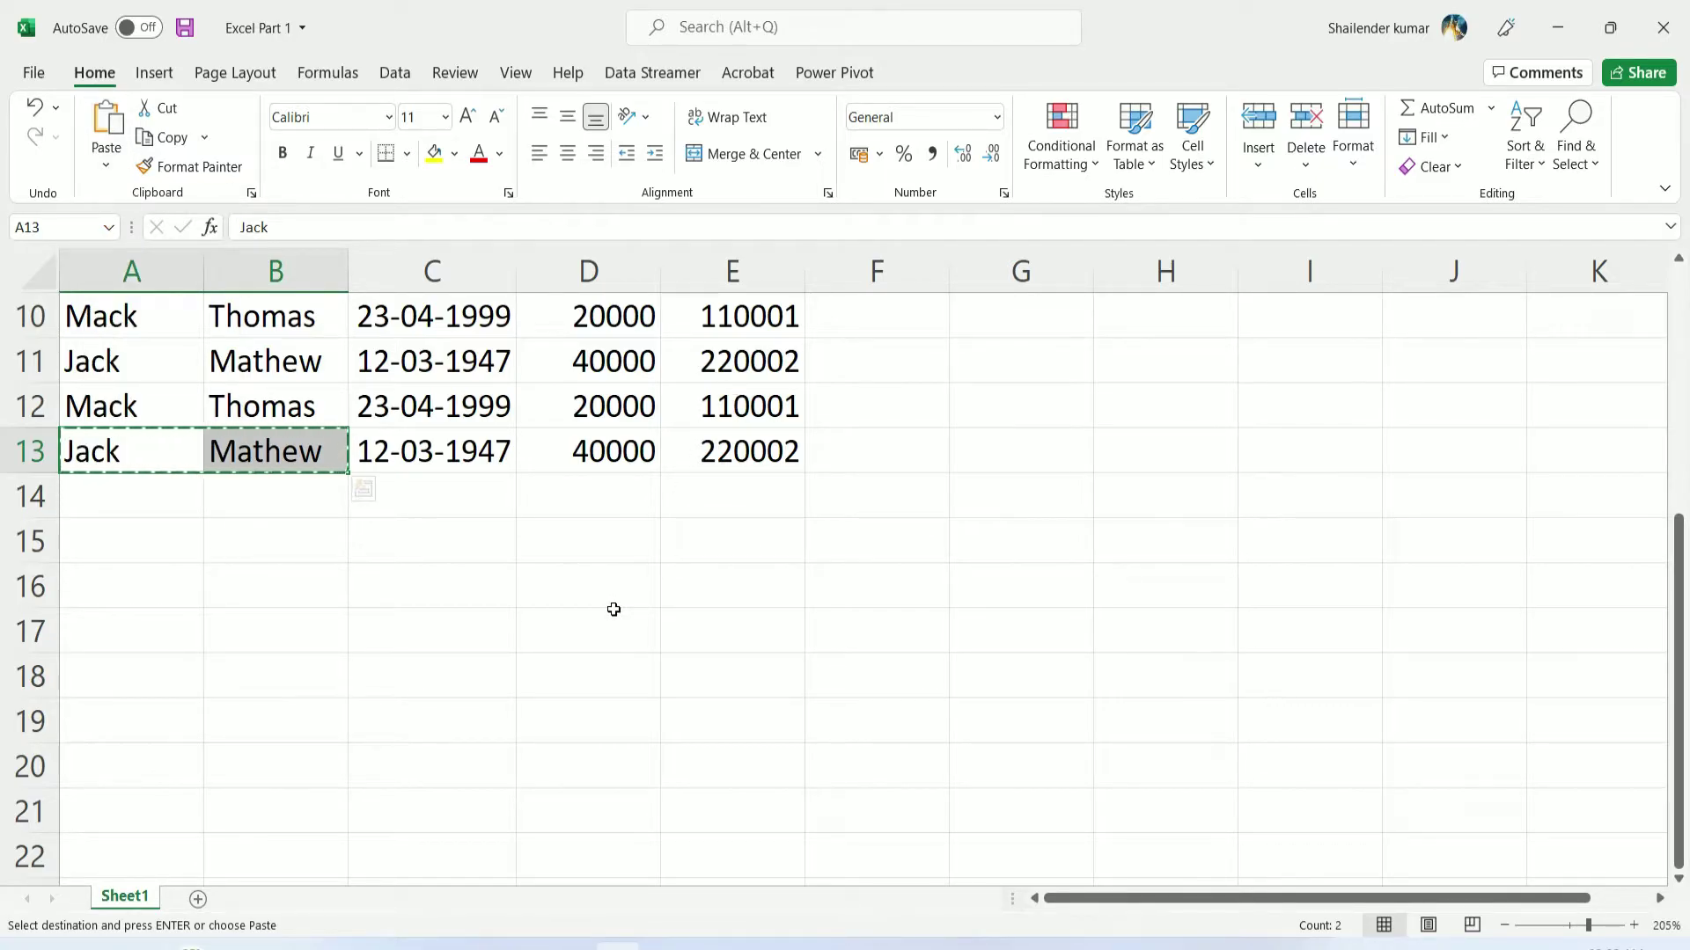
pyautogui.press('Escape')
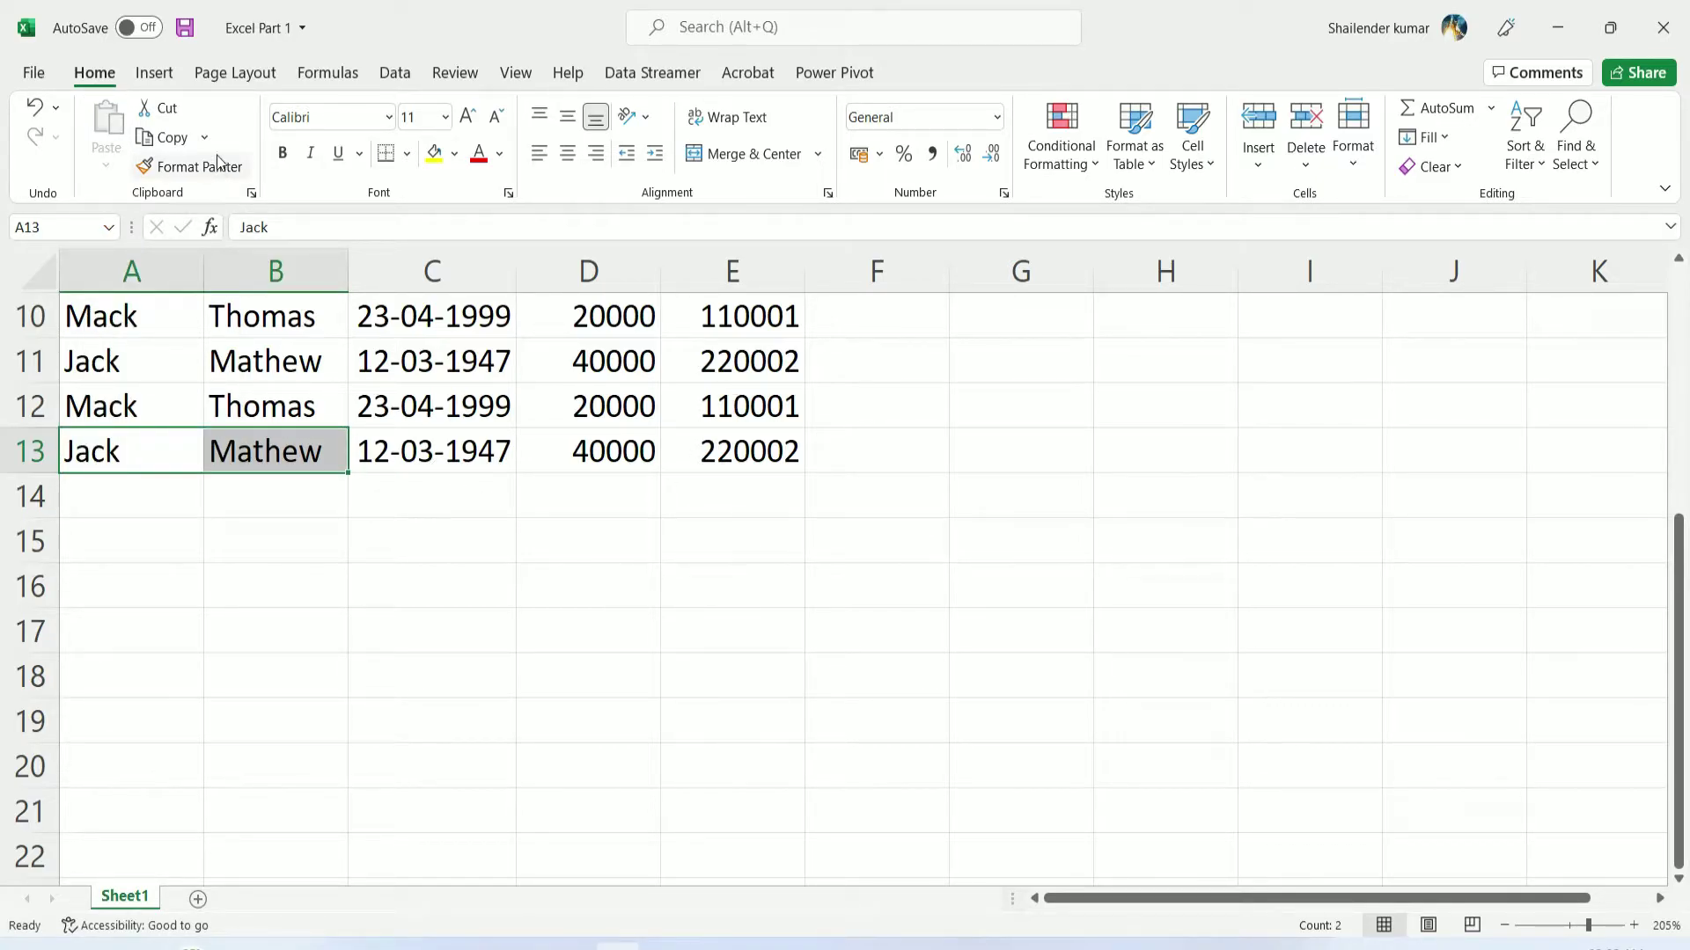
pyautogui.click(129, 538)
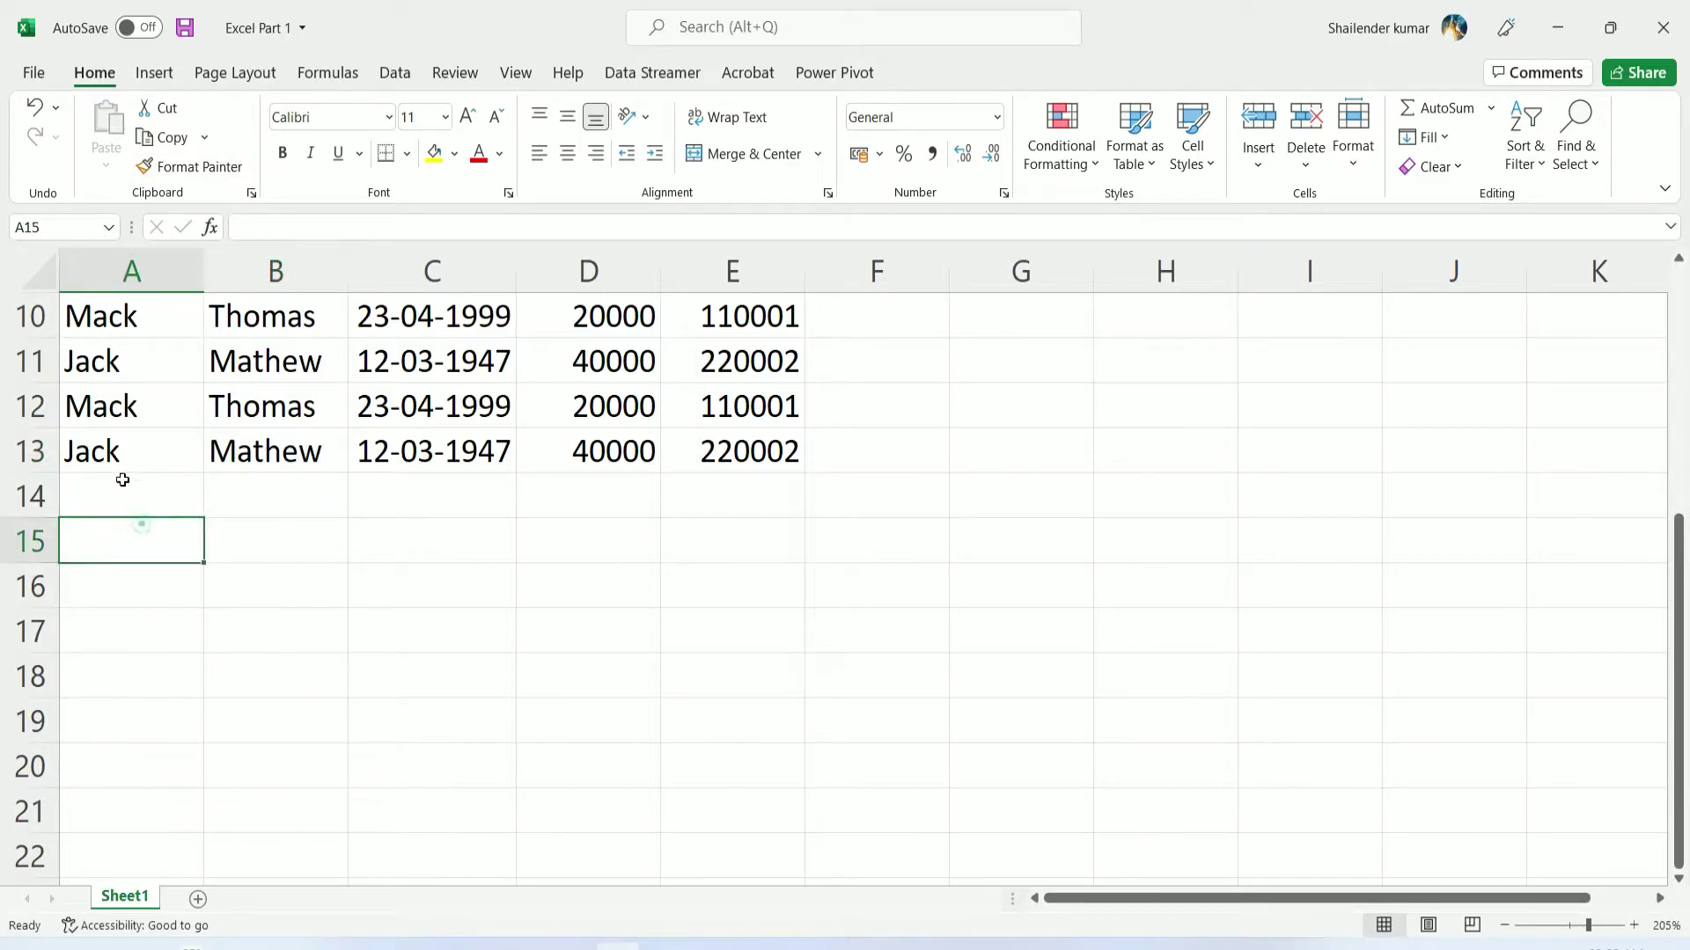
pyautogui.click(122, 454)
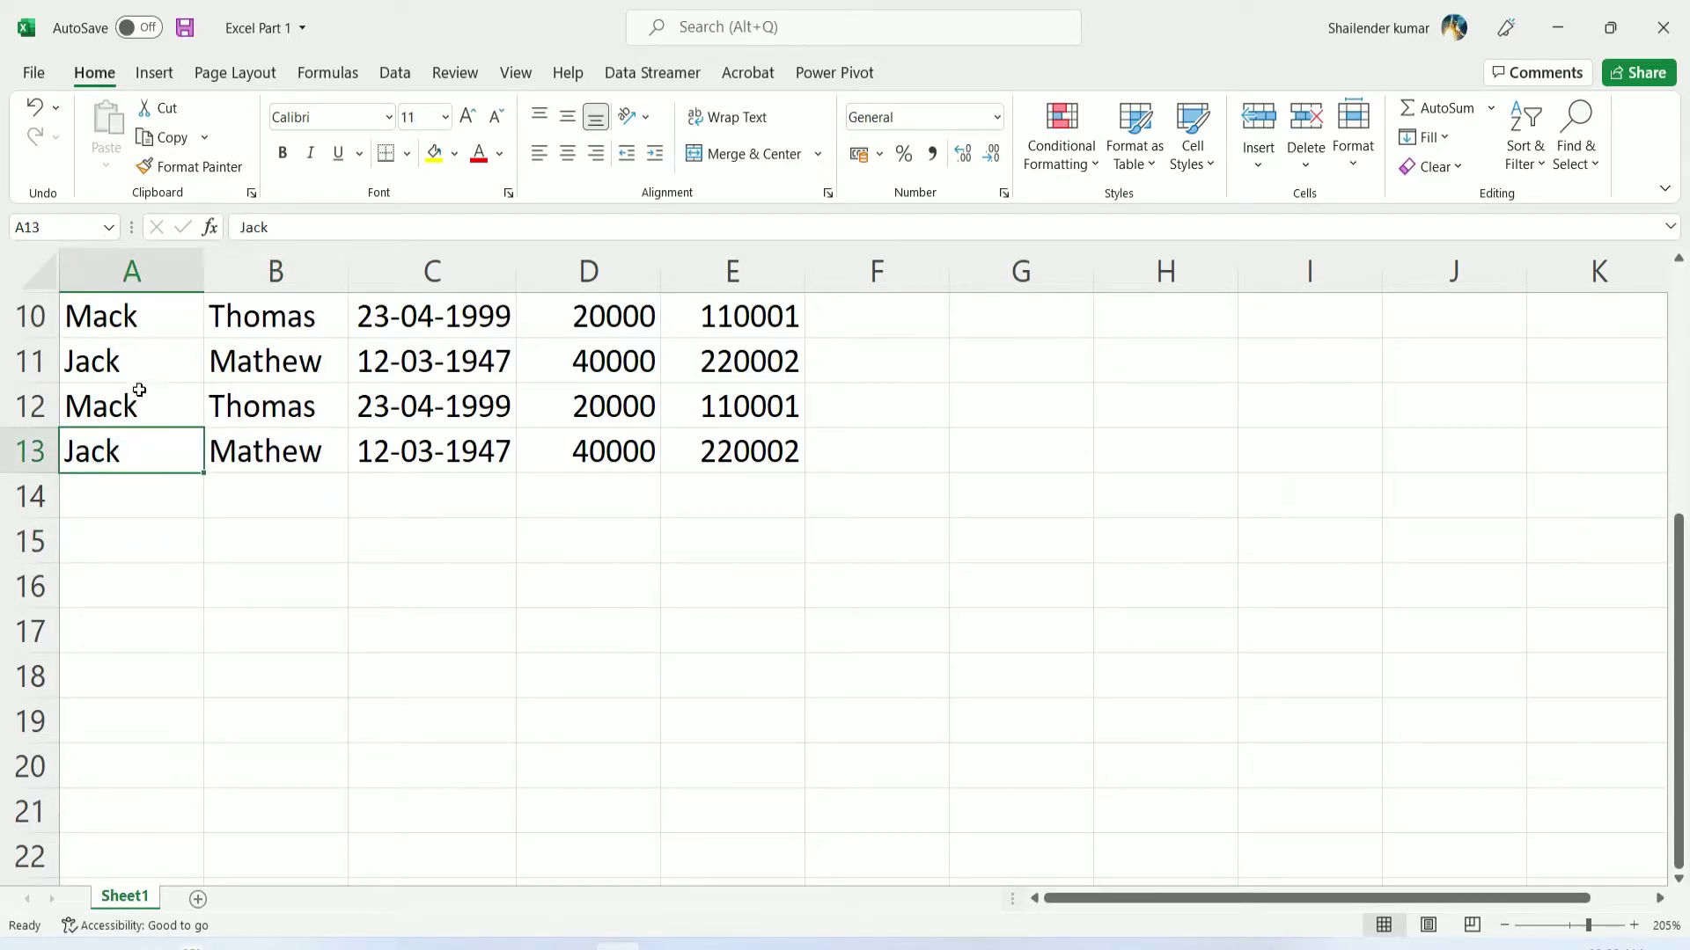
pyautogui.press('Delete')
pyautogui.click(37, 113)
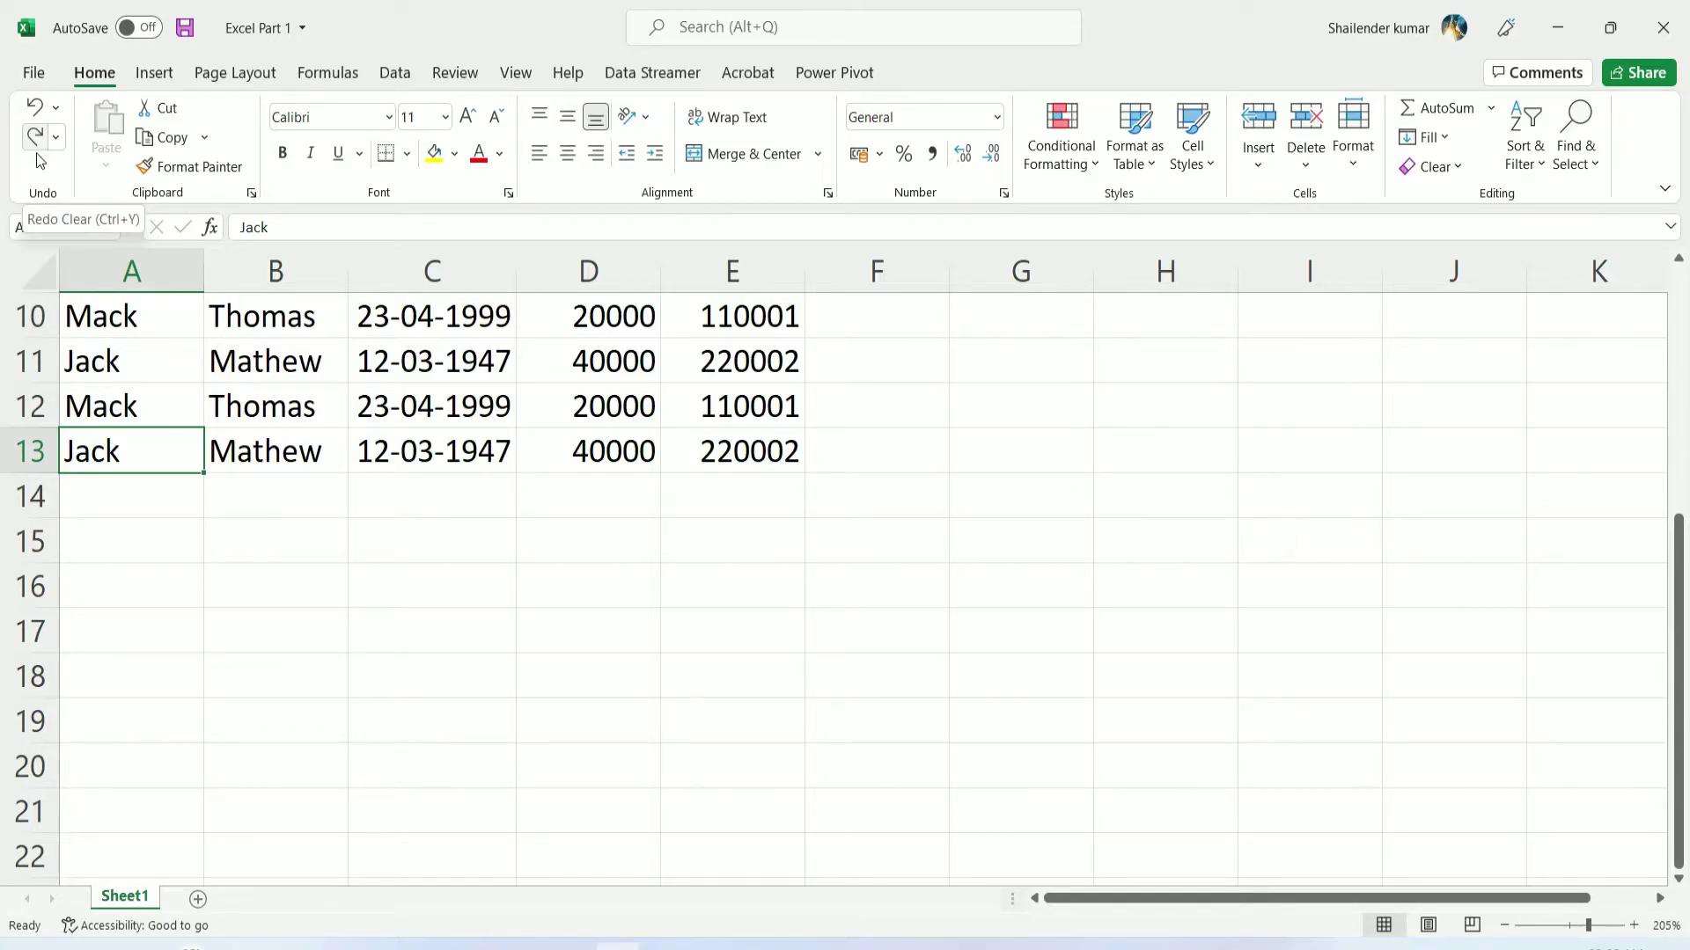
pyautogui.click(34, 137)
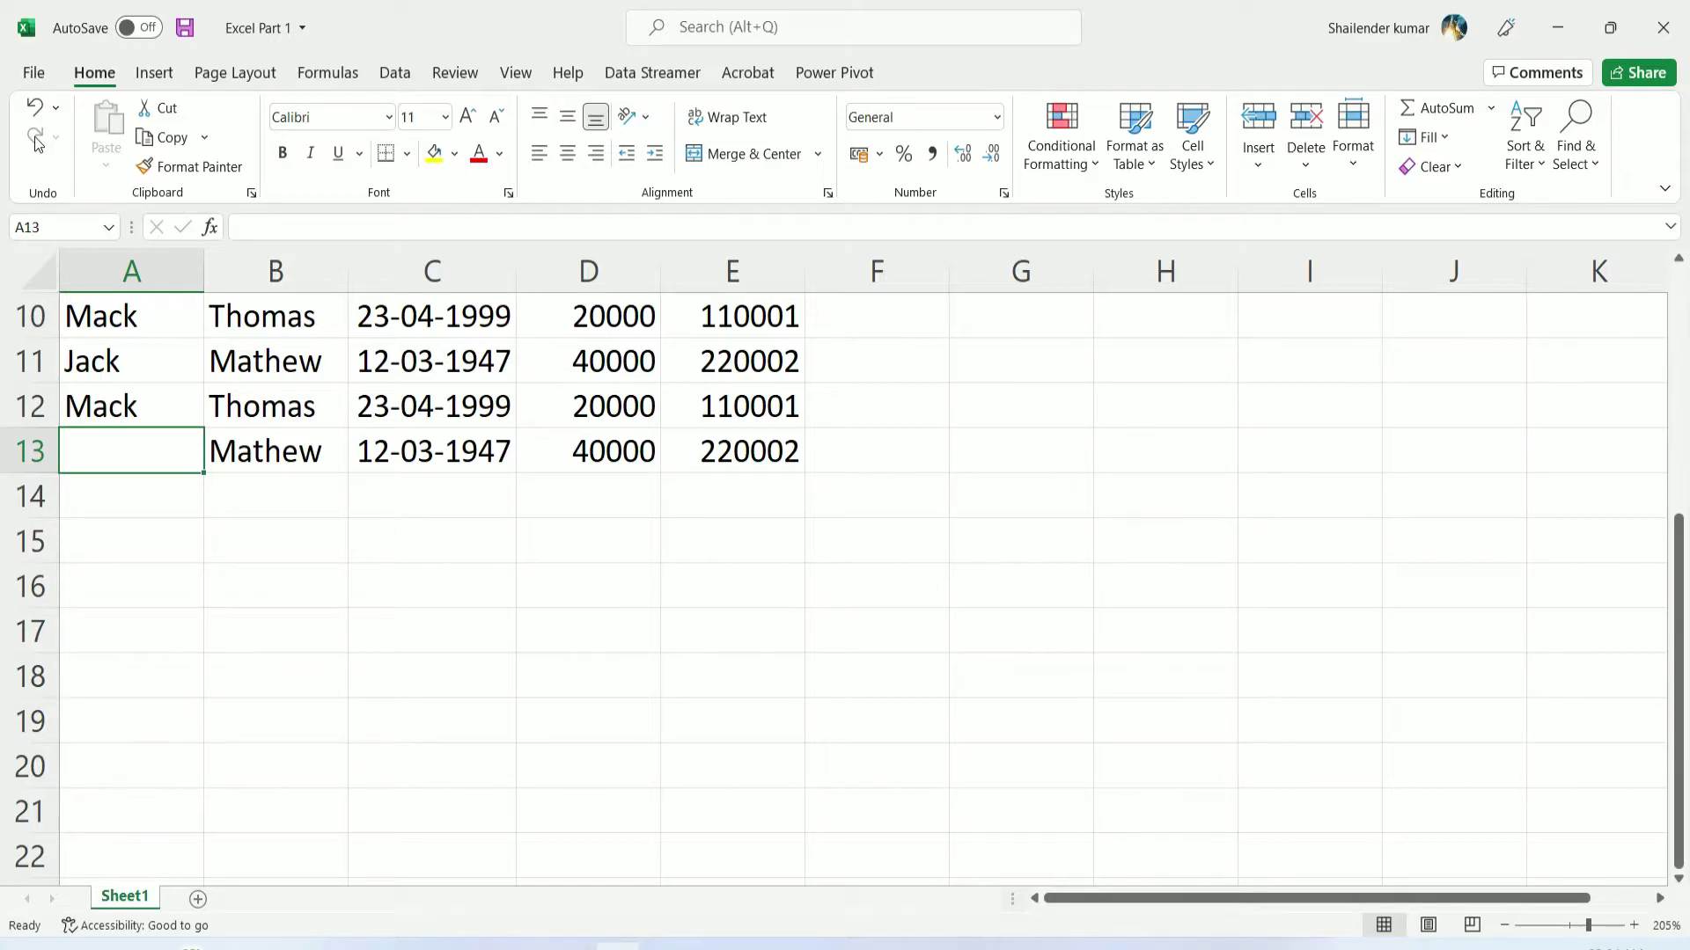
pyautogui.hotkey('ctrl', 'z')
# Try moving Jack from A13 to G16 and pasting a picture, undoing both and cancelling the cut
pyautogui.click(164, 112)
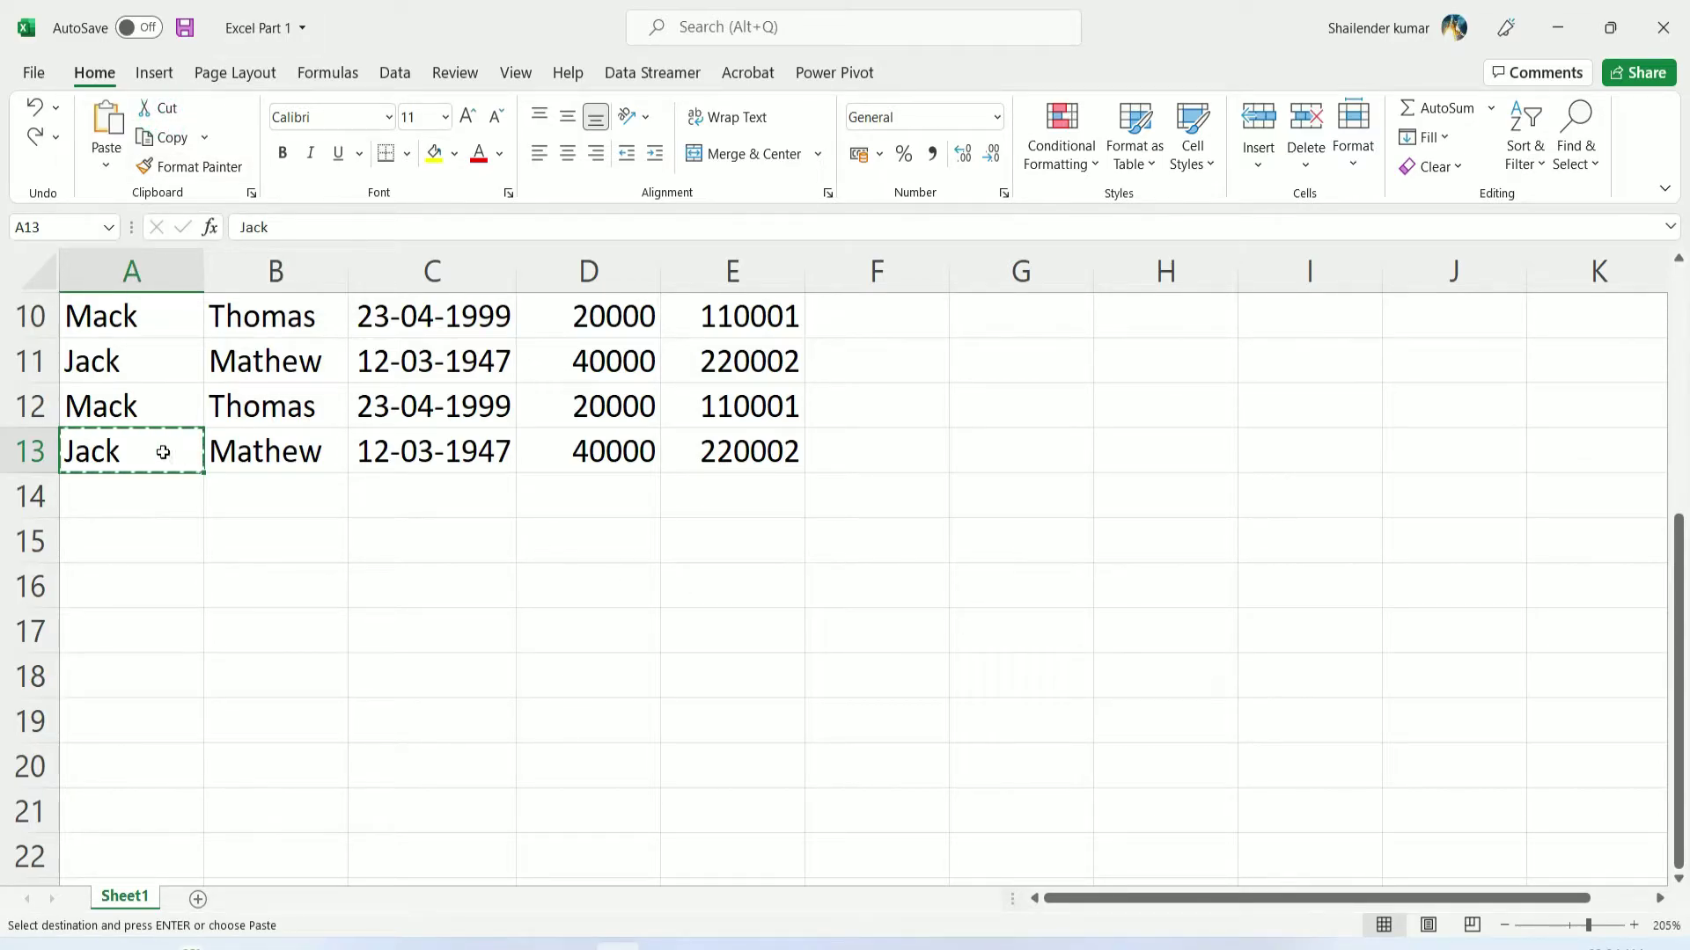
pyautogui.click(1032, 590)
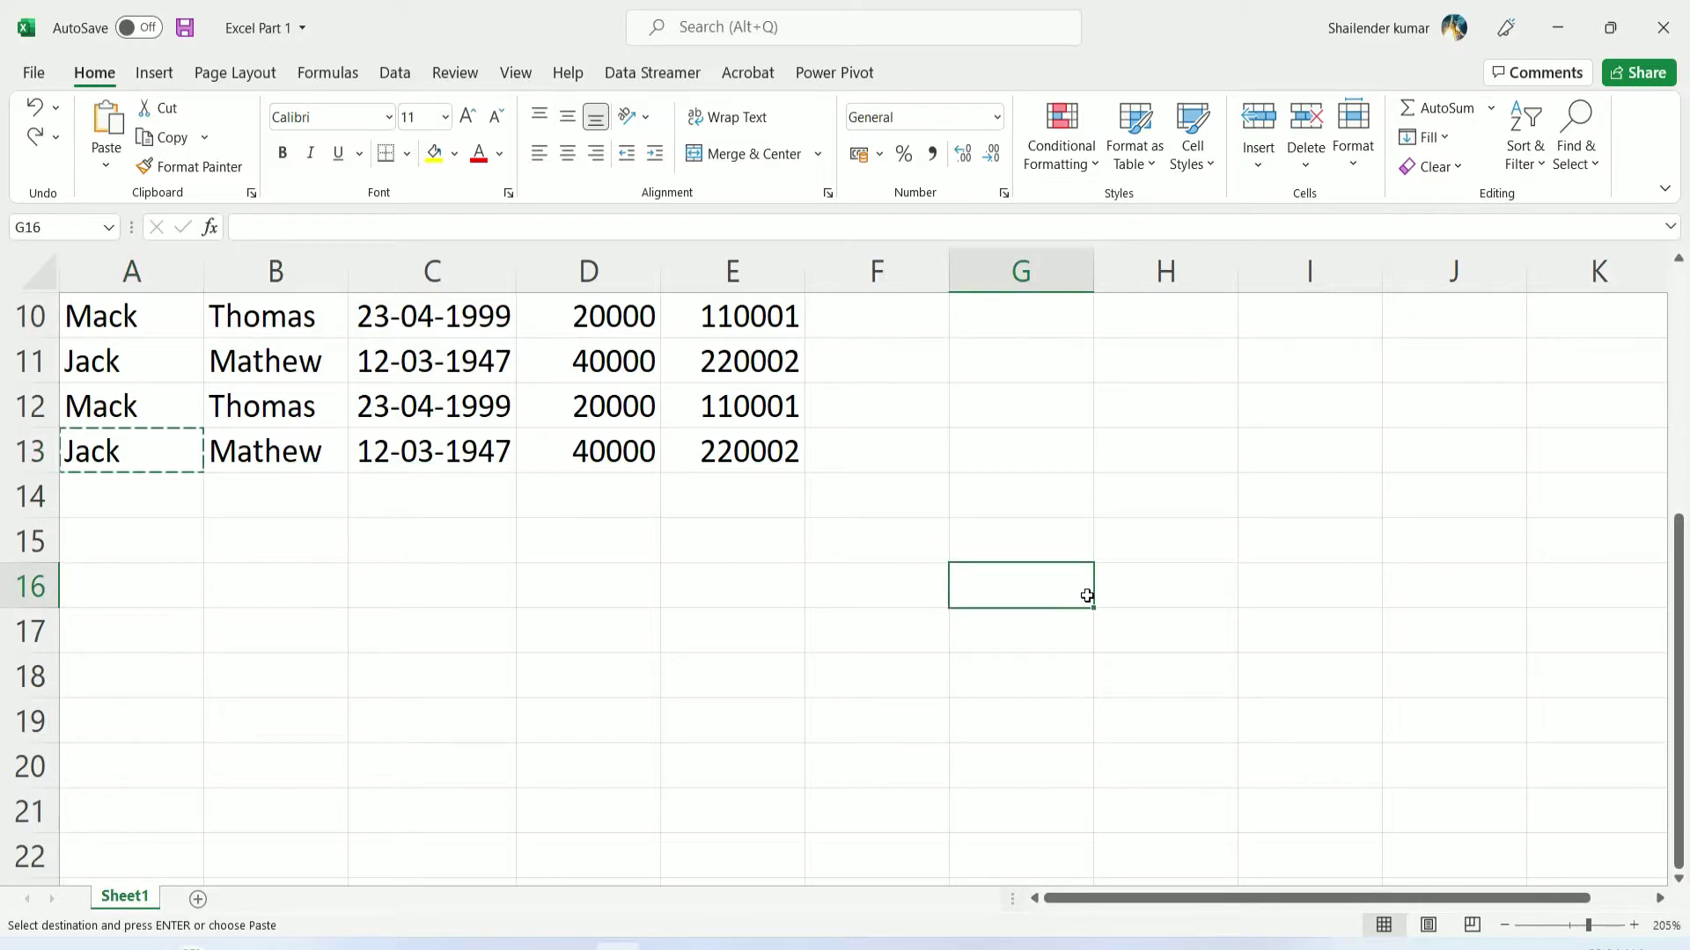
pyautogui.write('Jack')
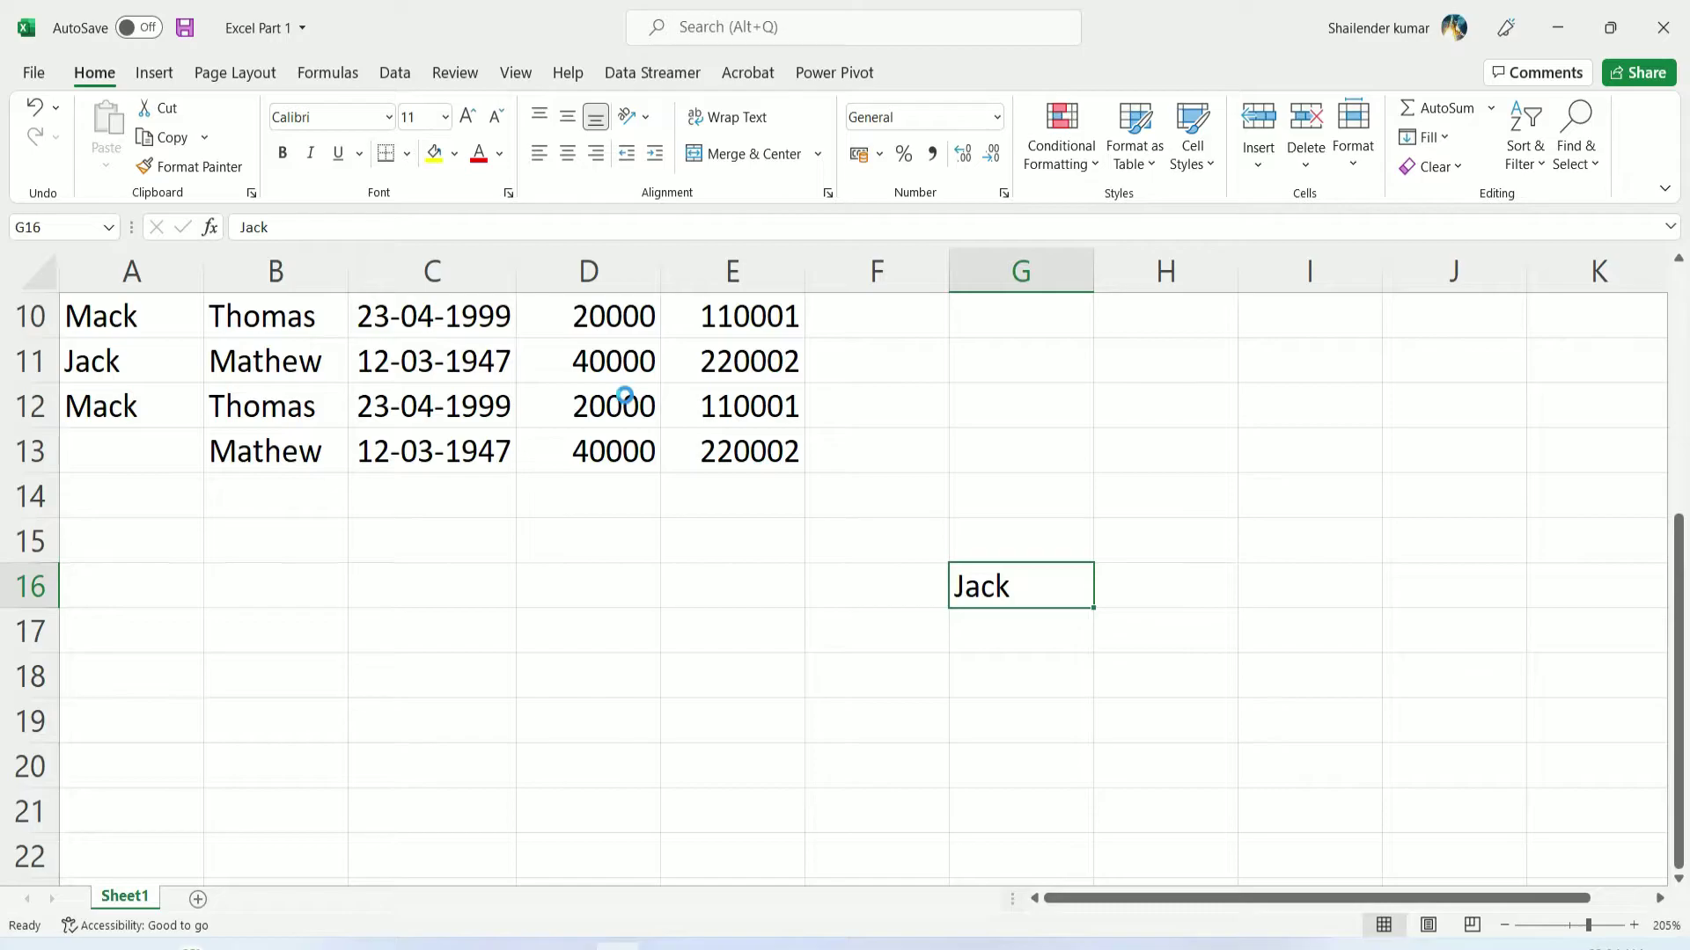
pyautogui.hotkey('ctrl', 'z')
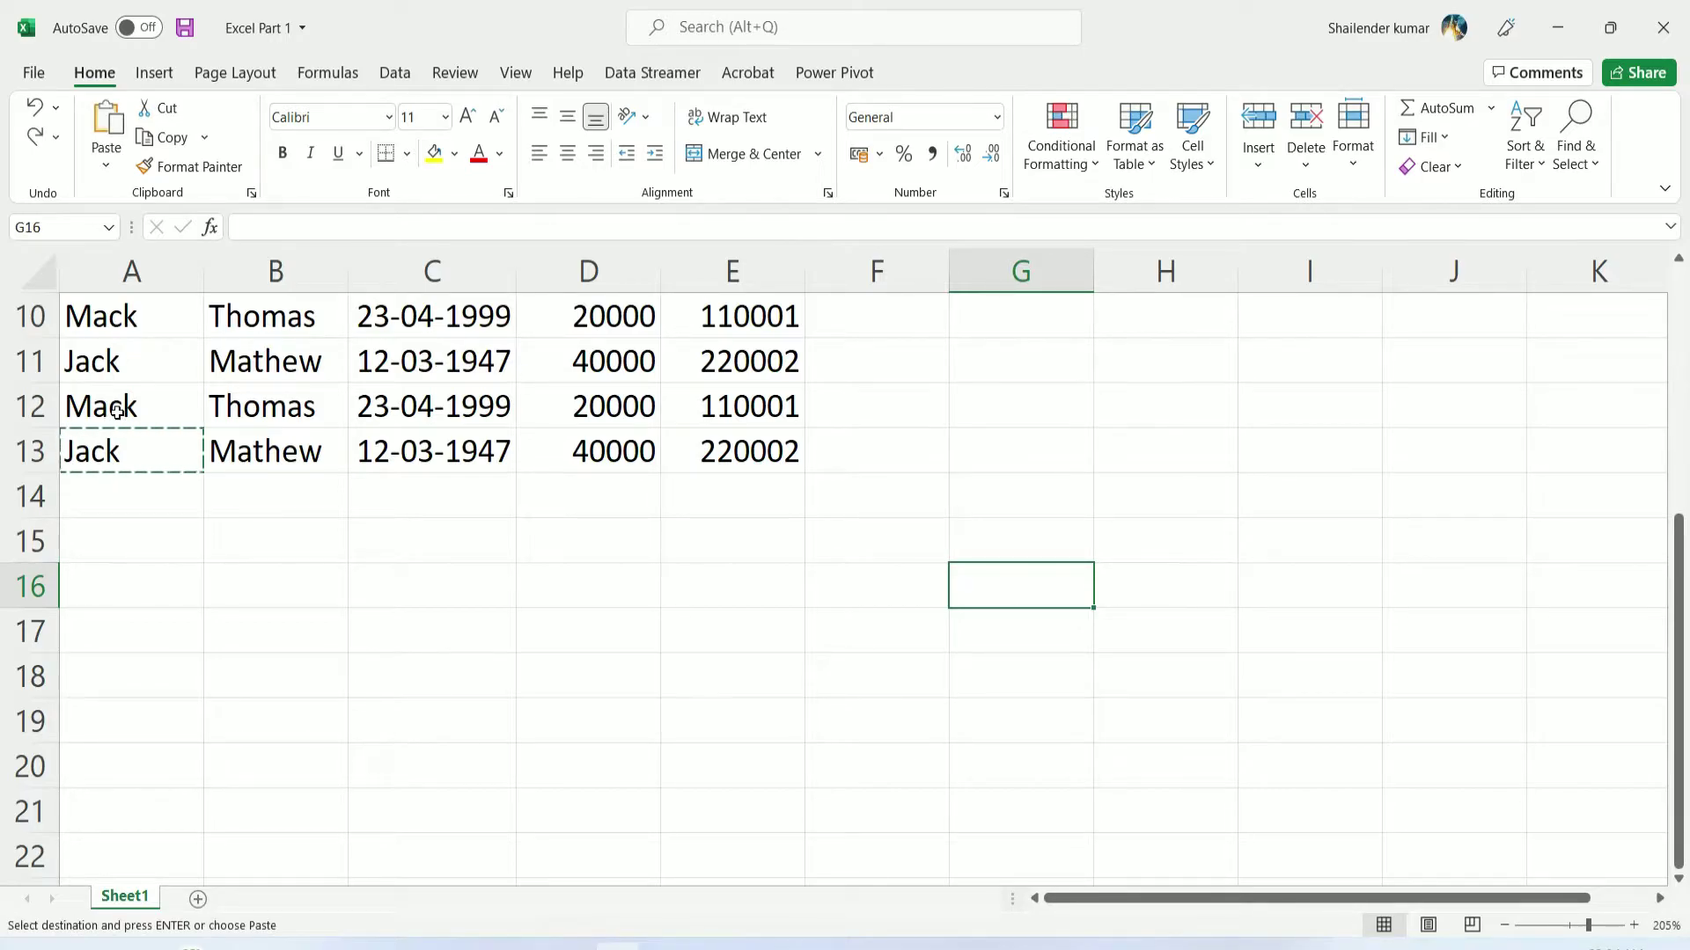
pyautogui.hotkey('ctrl', 'v')
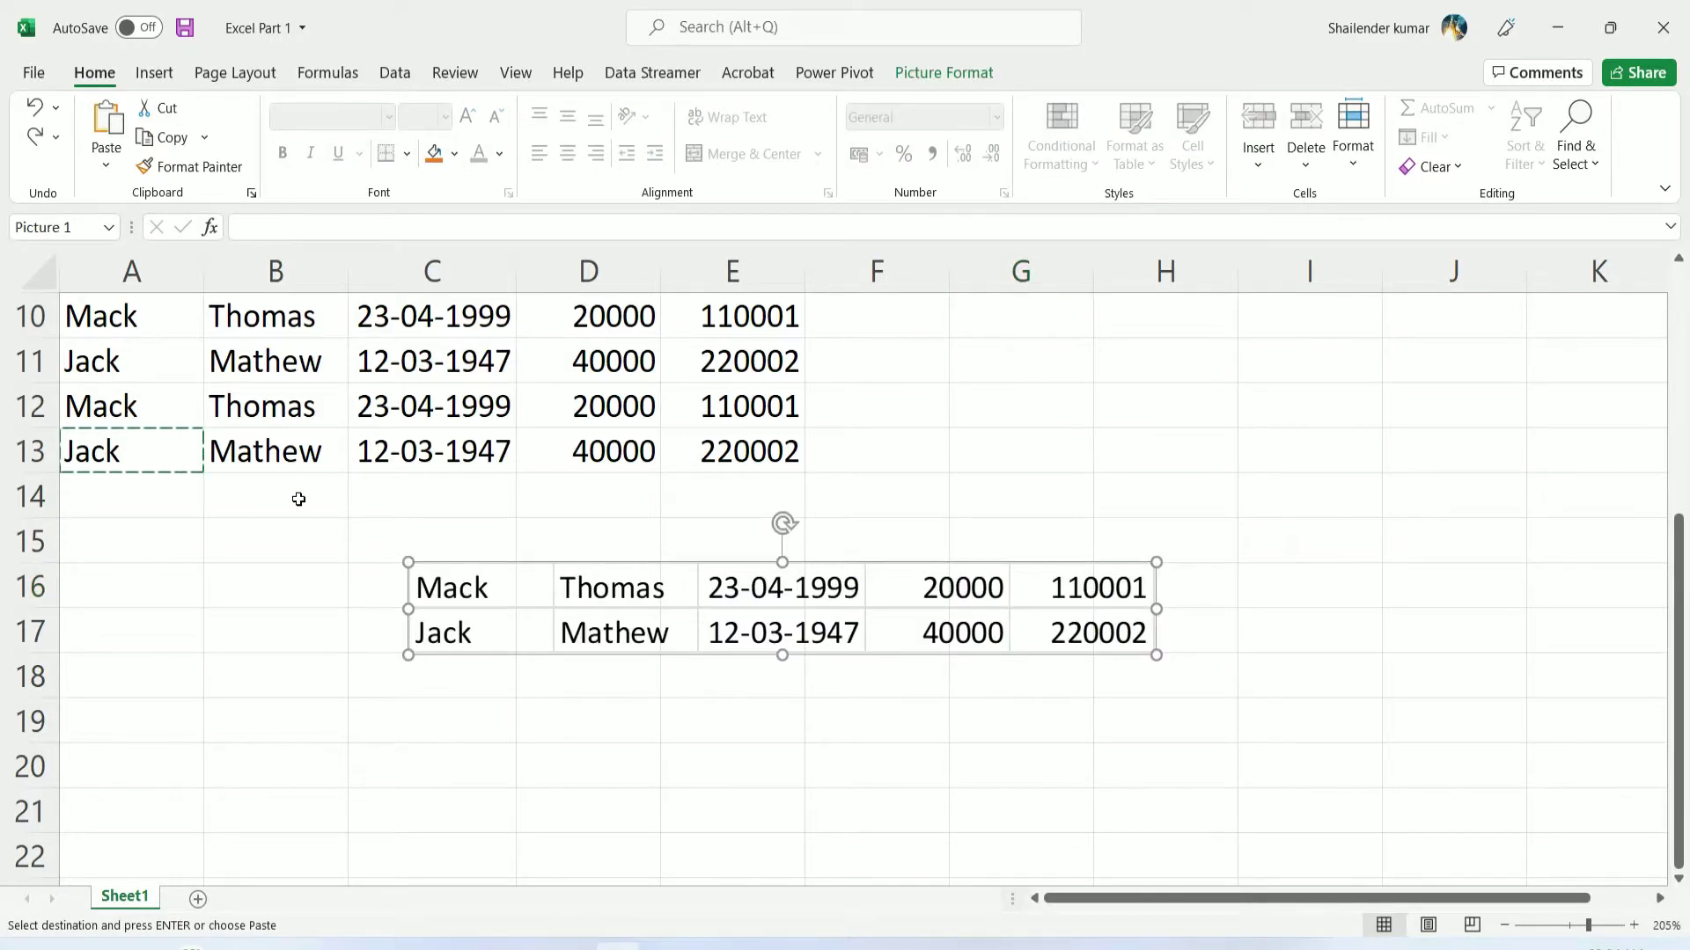
pyautogui.hotkey('ctrl', 'z')
pyautogui.press('Escape')
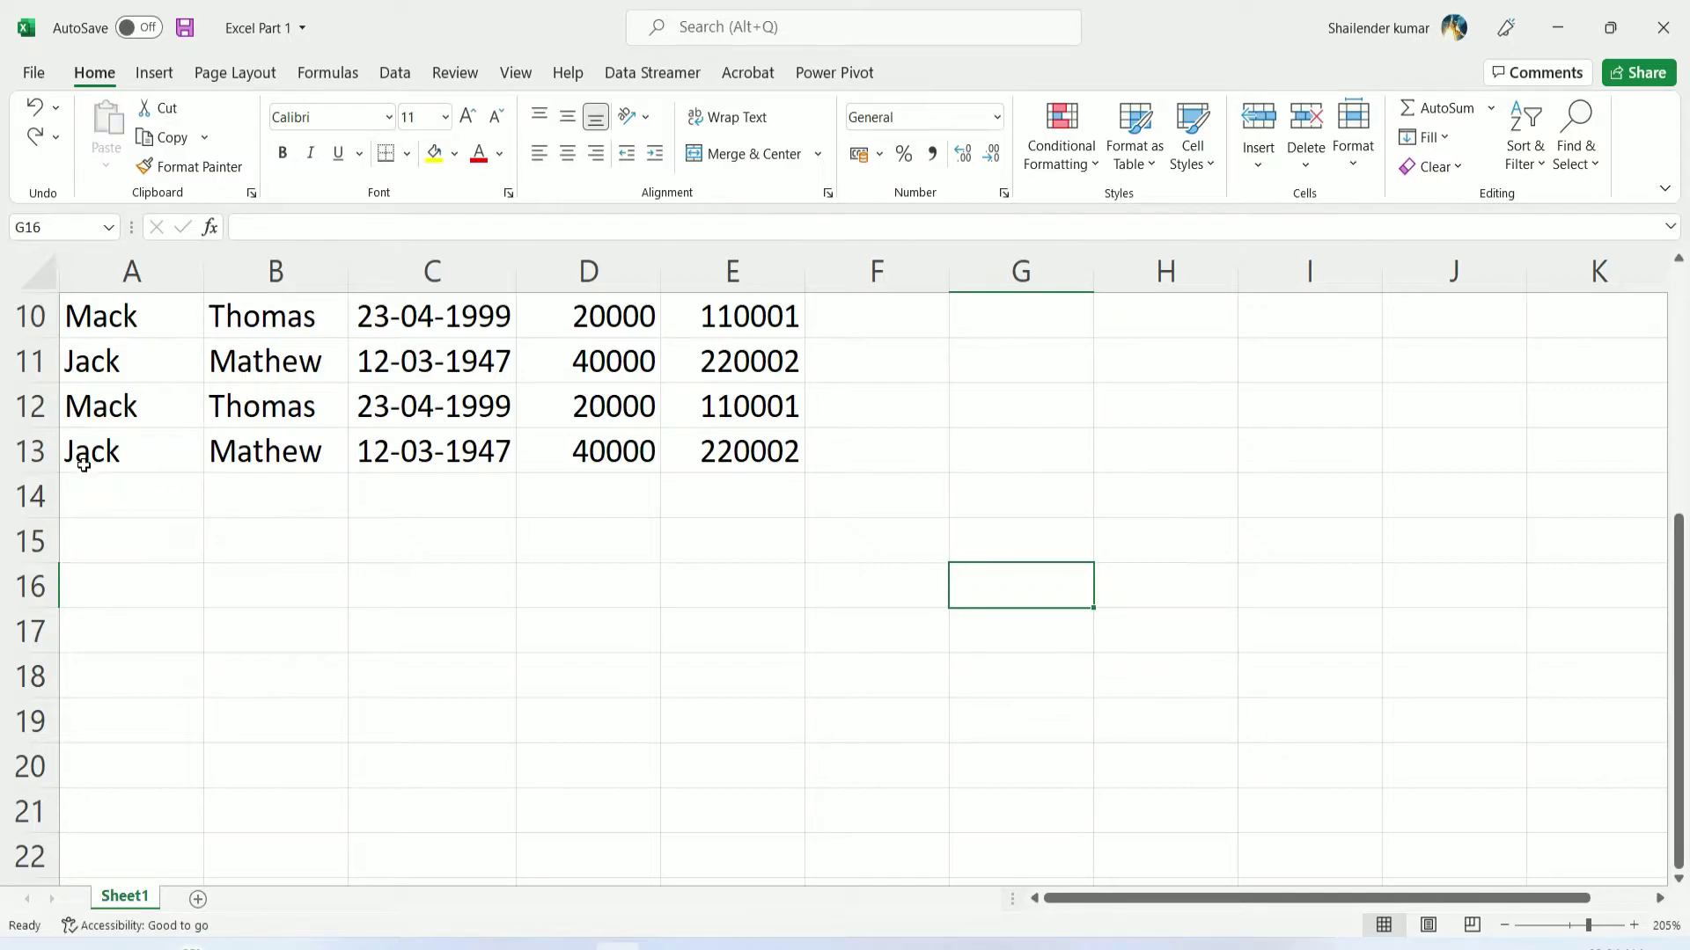
# Select the Jack and Mathew cells A13:B13 and bring up the font list
pyautogui.click(124, 504)
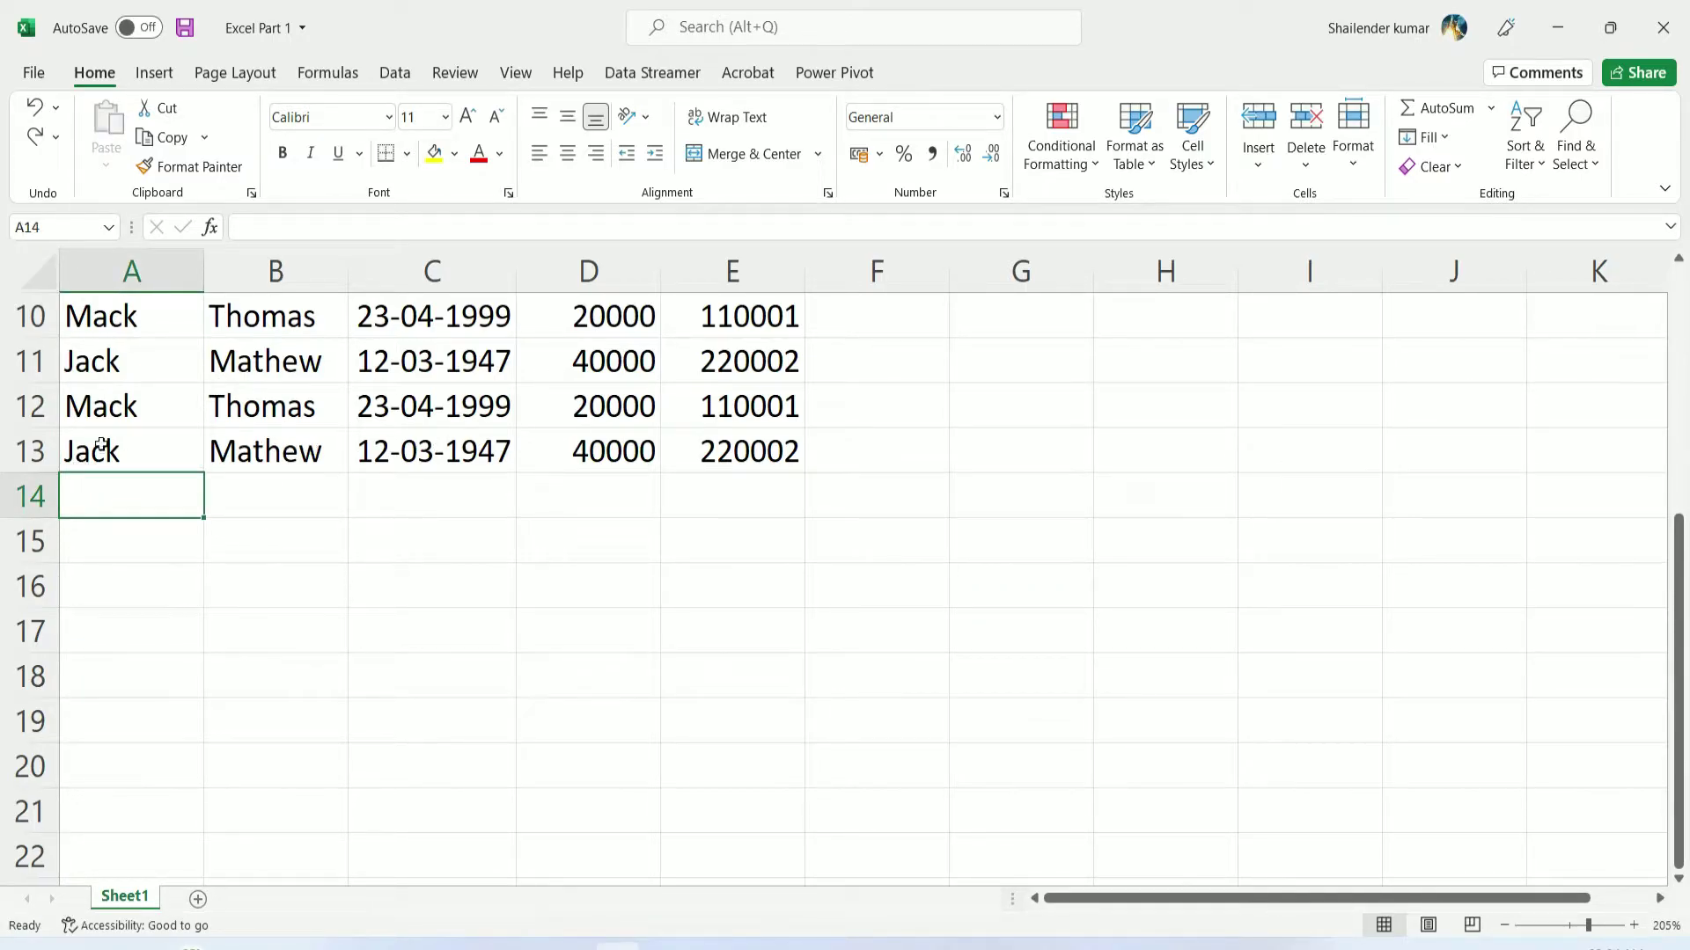
pyautogui.moveTo(99, 444); pyautogui.dragTo(273, 441)
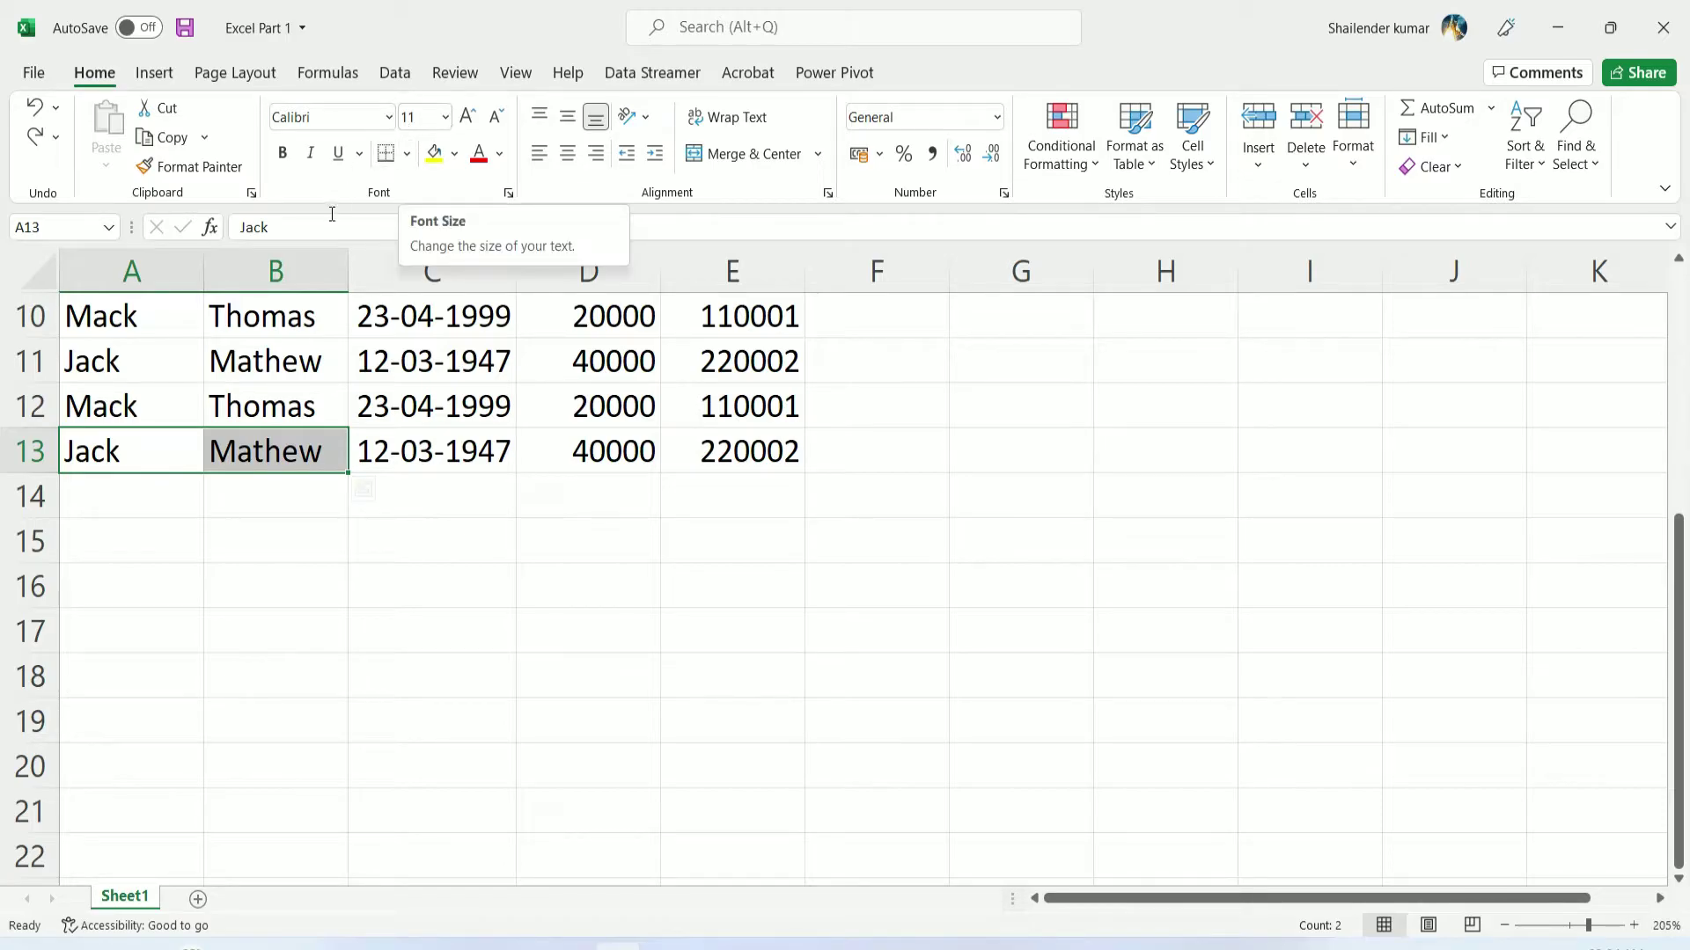
pyautogui.click(389, 119)
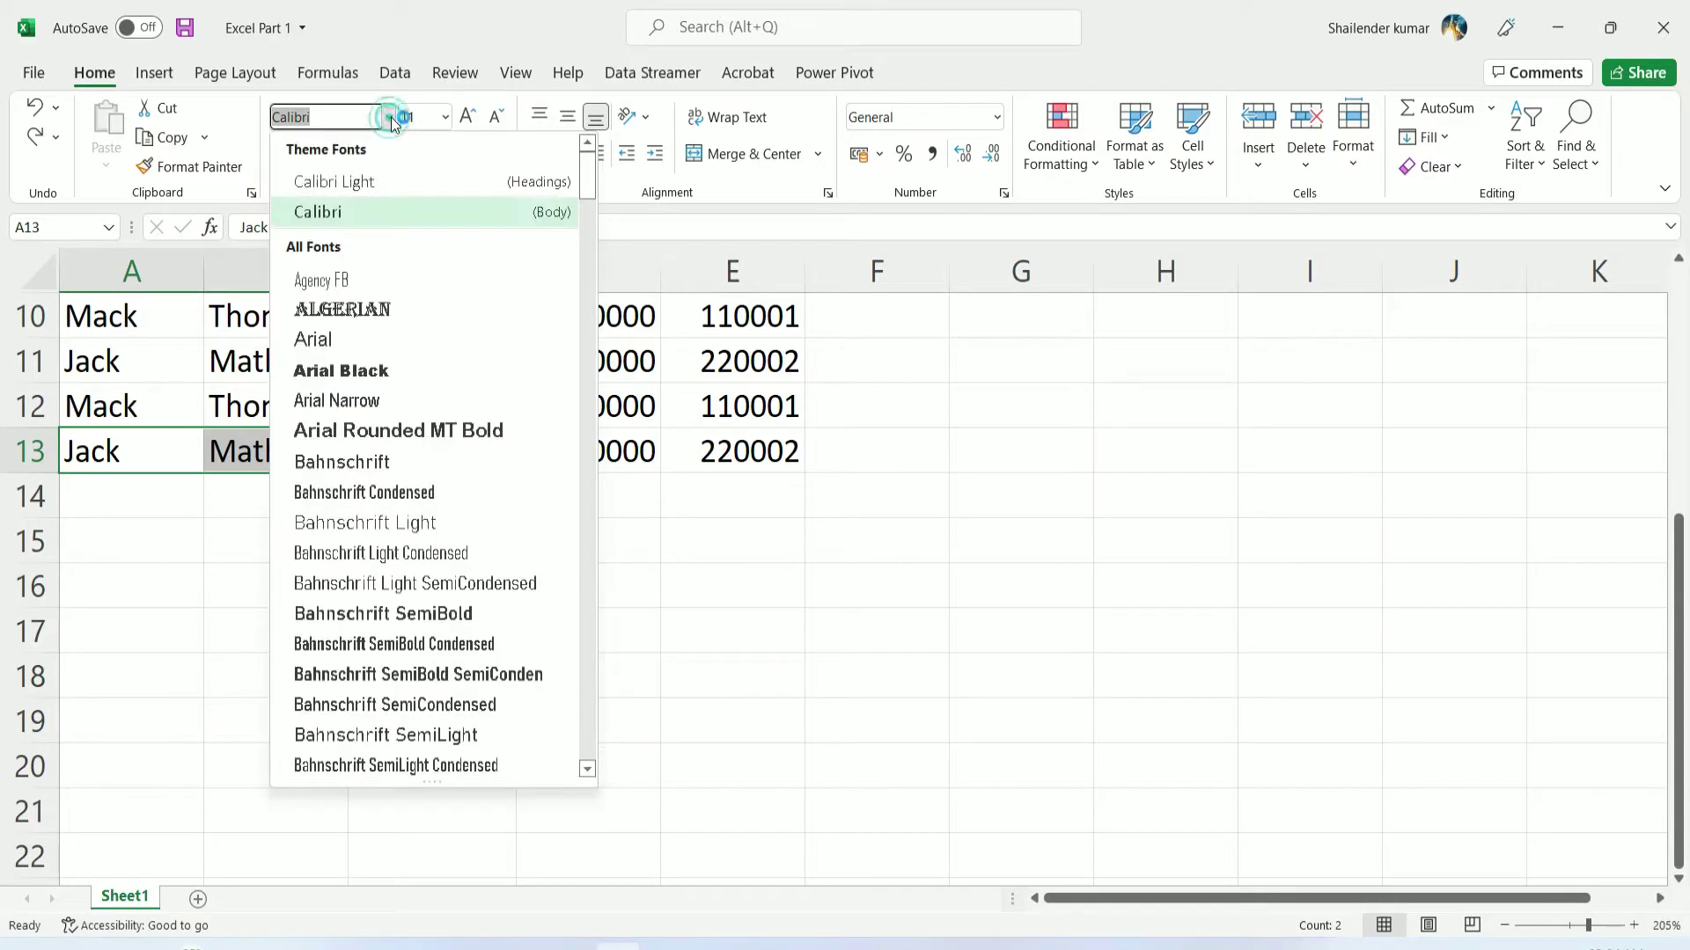
# Apply Arial Black at size 12 to Jack and Mathew in A13:B13
pyautogui.click(367, 374)
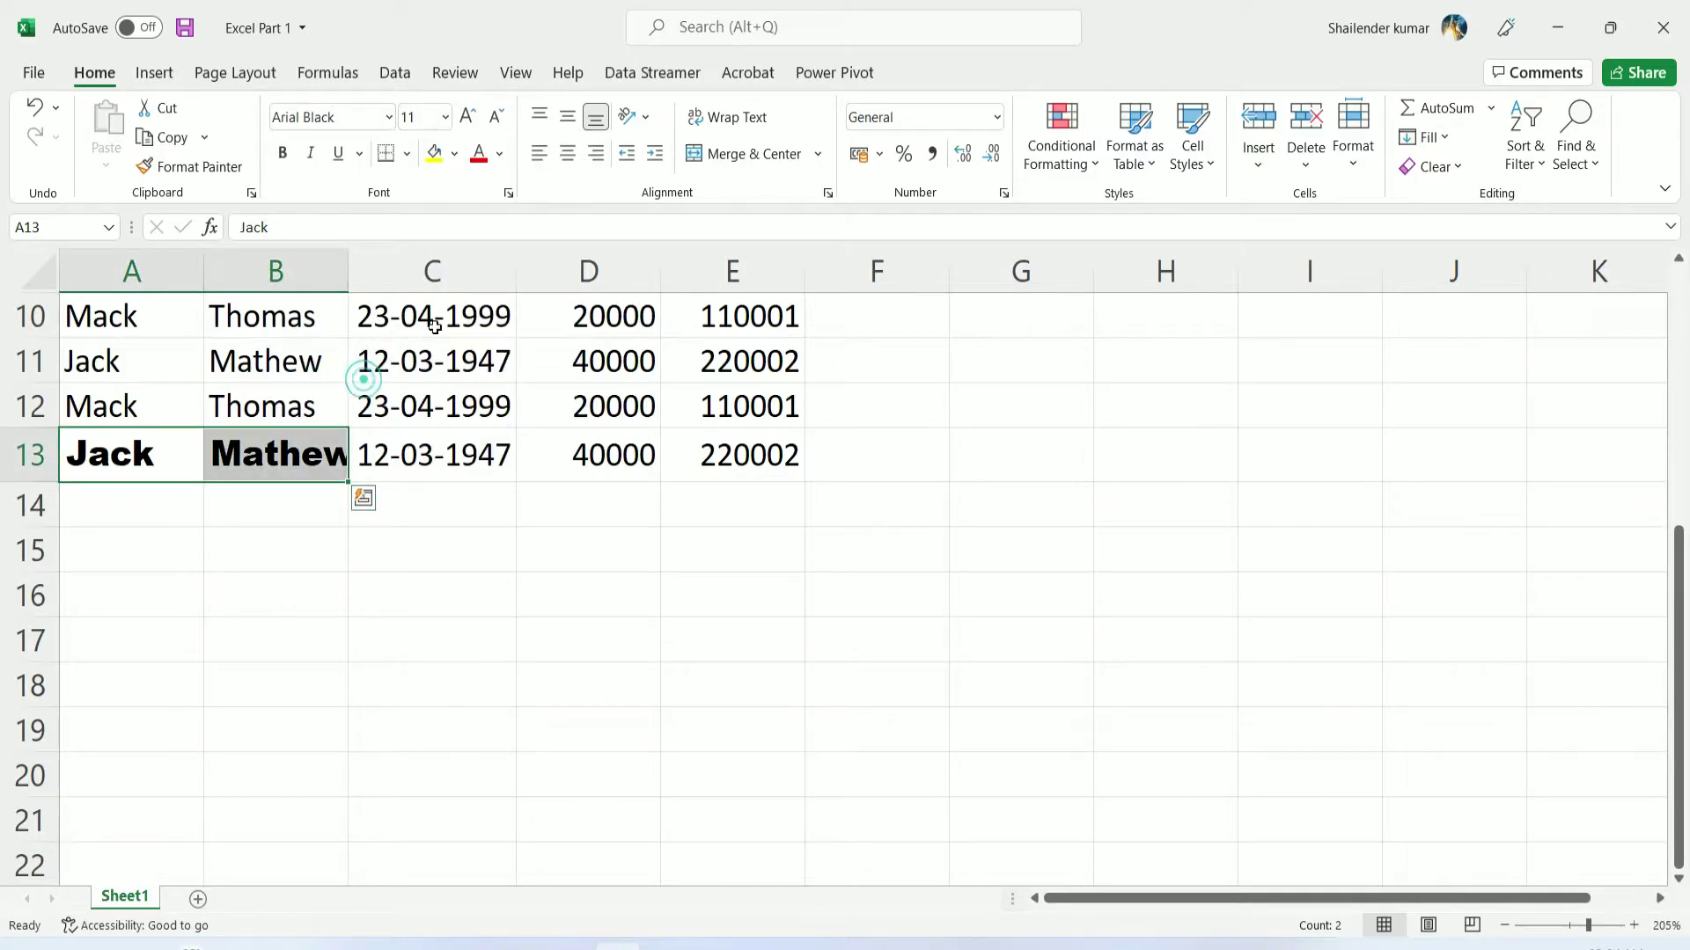
pyautogui.click(446, 125)
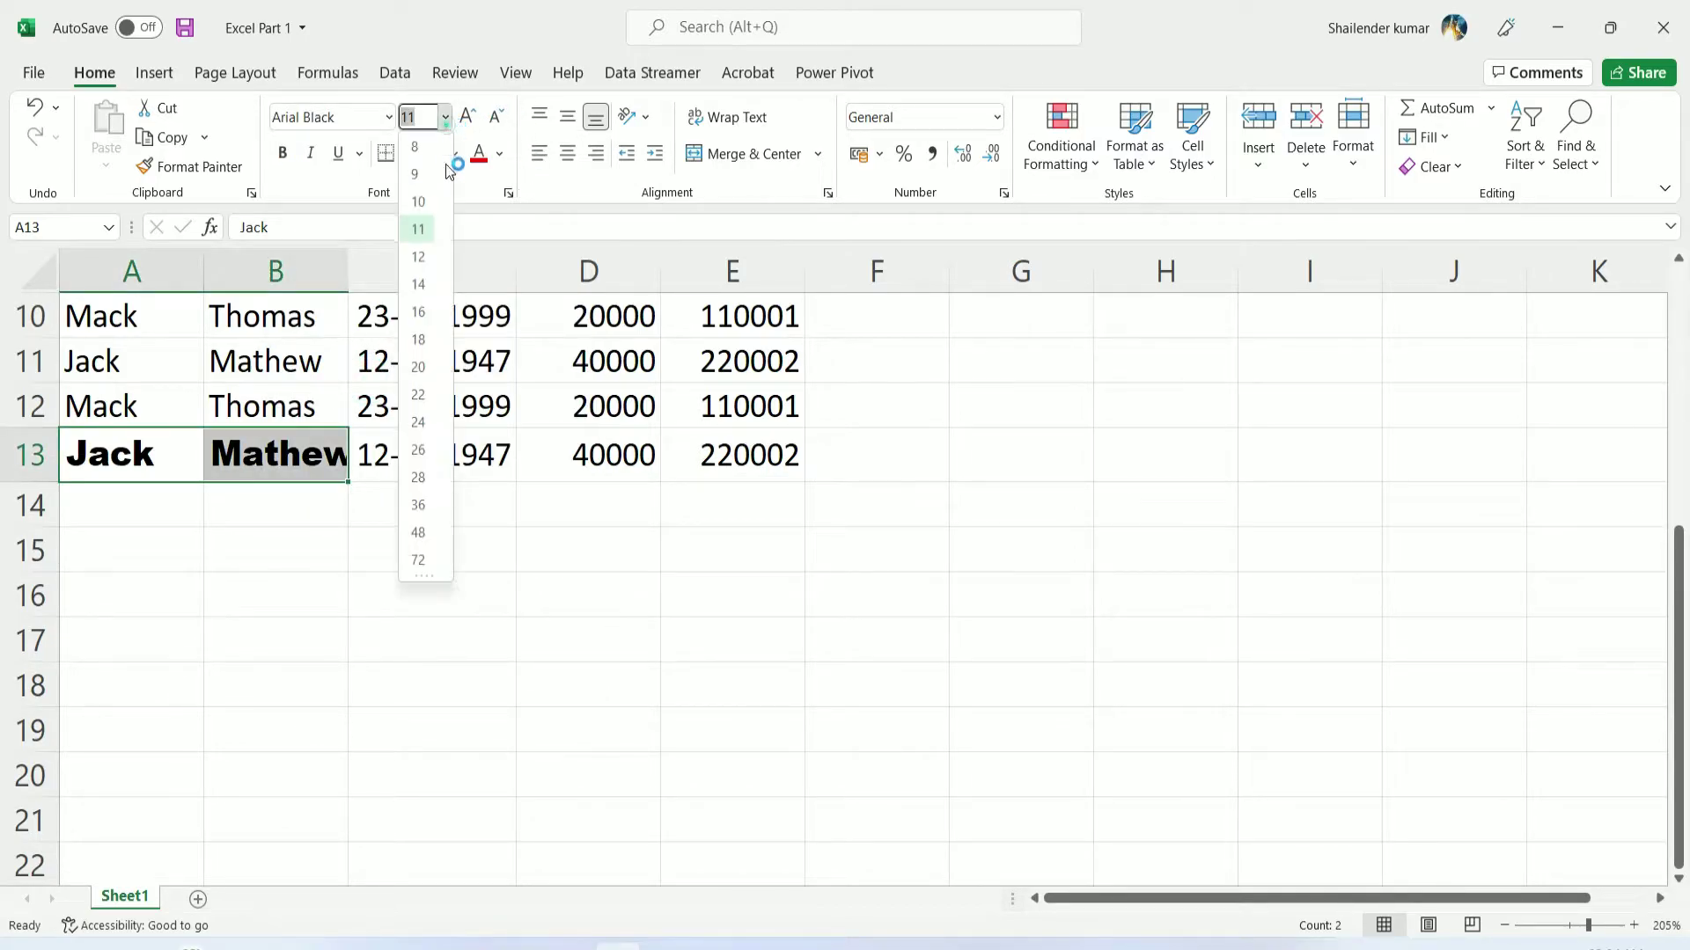
pyautogui.click(433, 255)
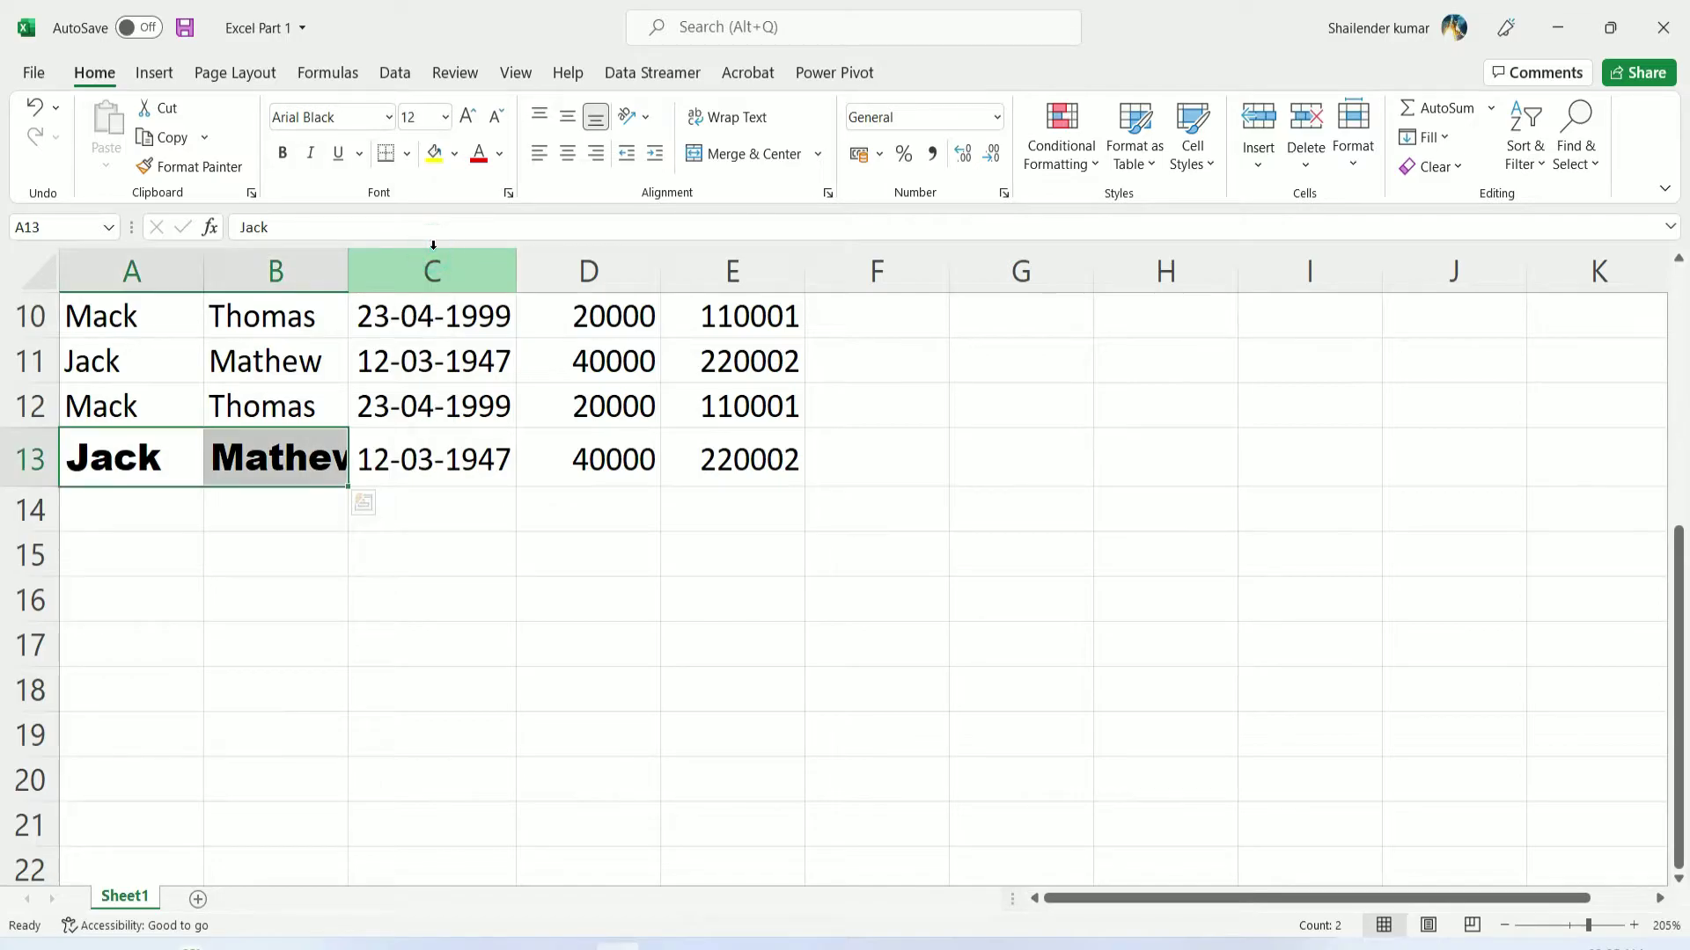
pyautogui.click(326, 458)
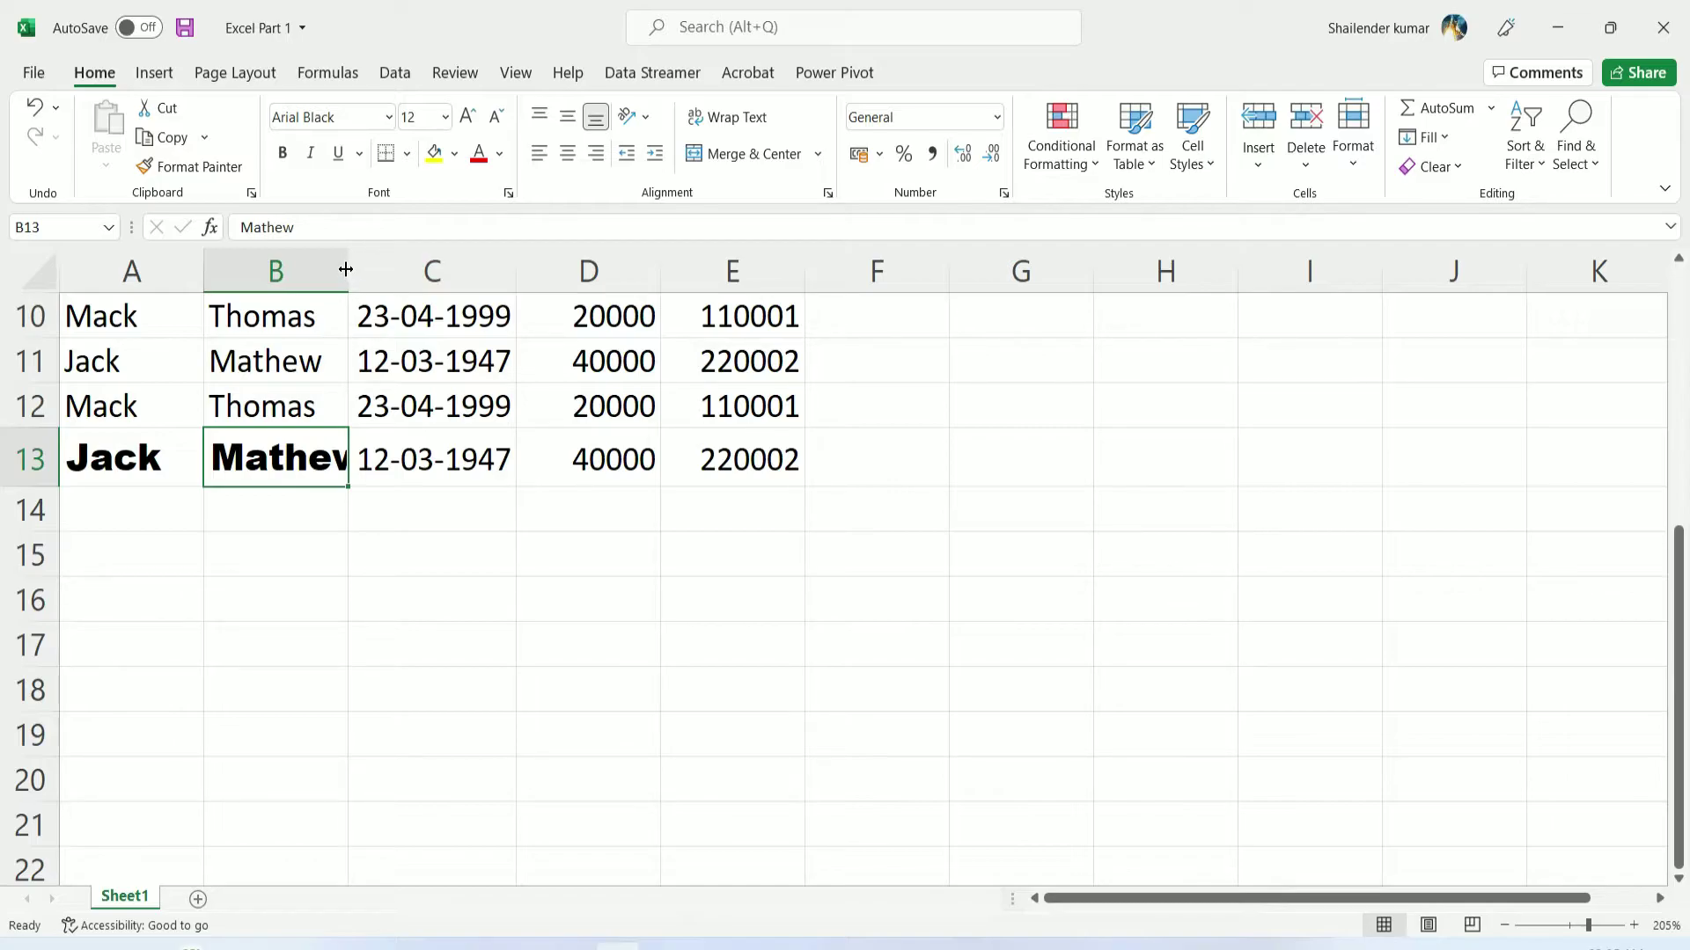
# Resize column B until Mathew fits fully, then try and undo a taller row 13
pyautogui.doubleClick(348, 269)
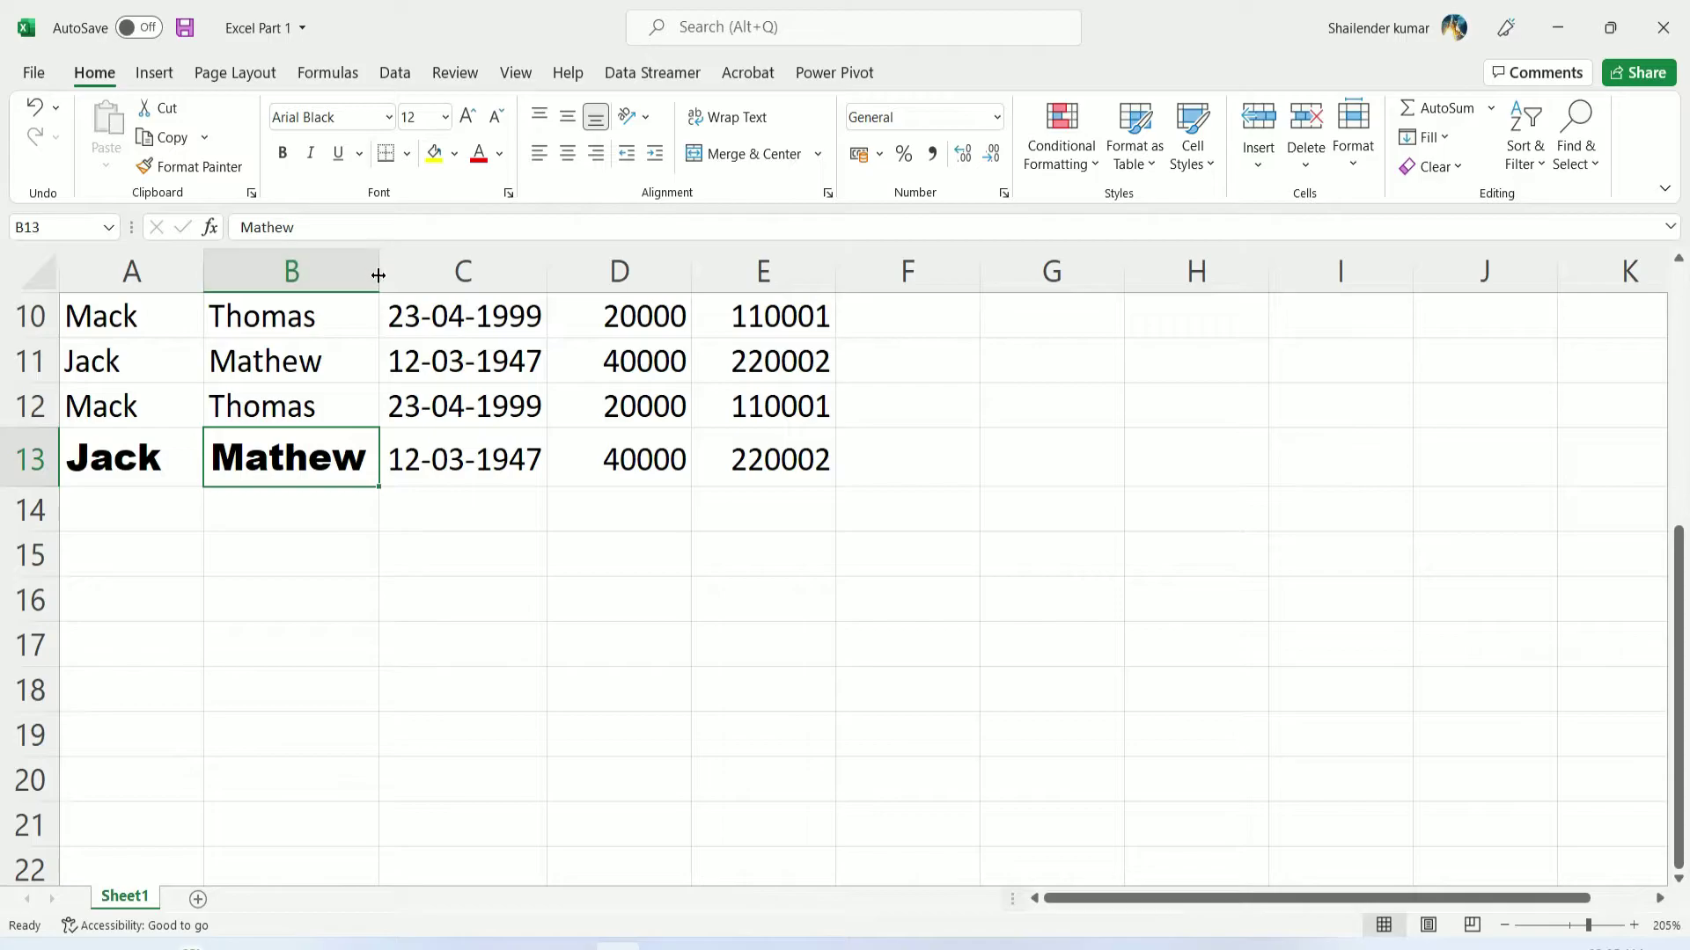
pyautogui.moveTo(379, 275); pyautogui.dragTo(334, 279)
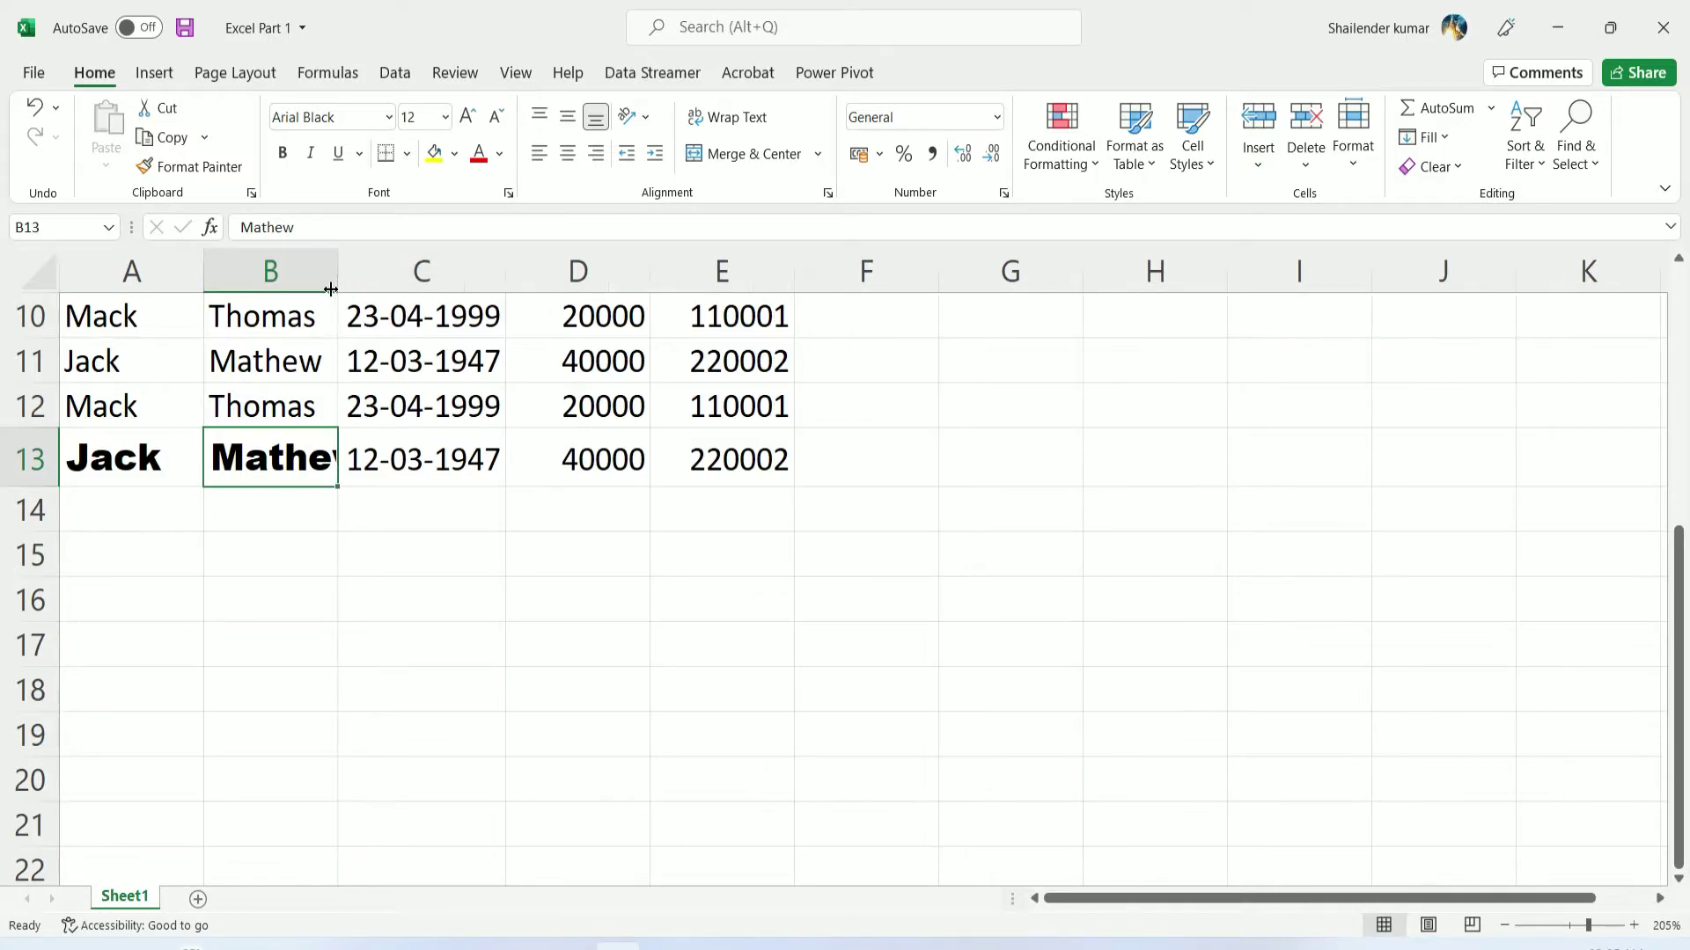
pyautogui.moveTo(335, 269); pyautogui.dragTo(263, 280)
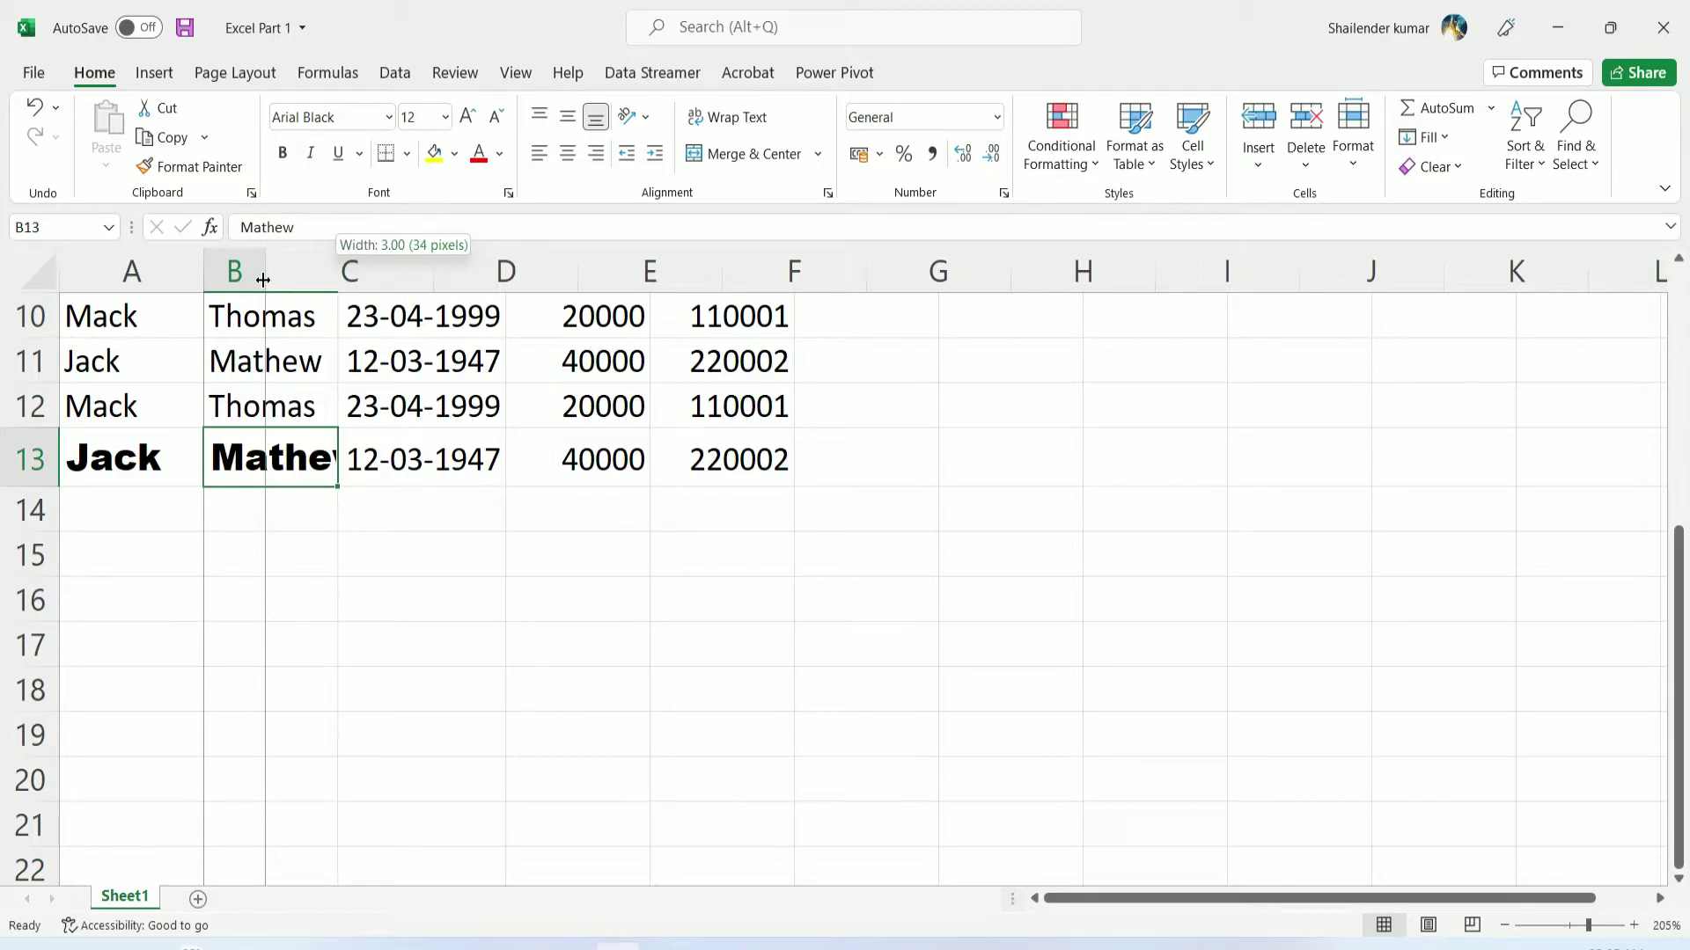
pyautogui.moveTo(263, 280); pyautogui.dragTo(260, 280)
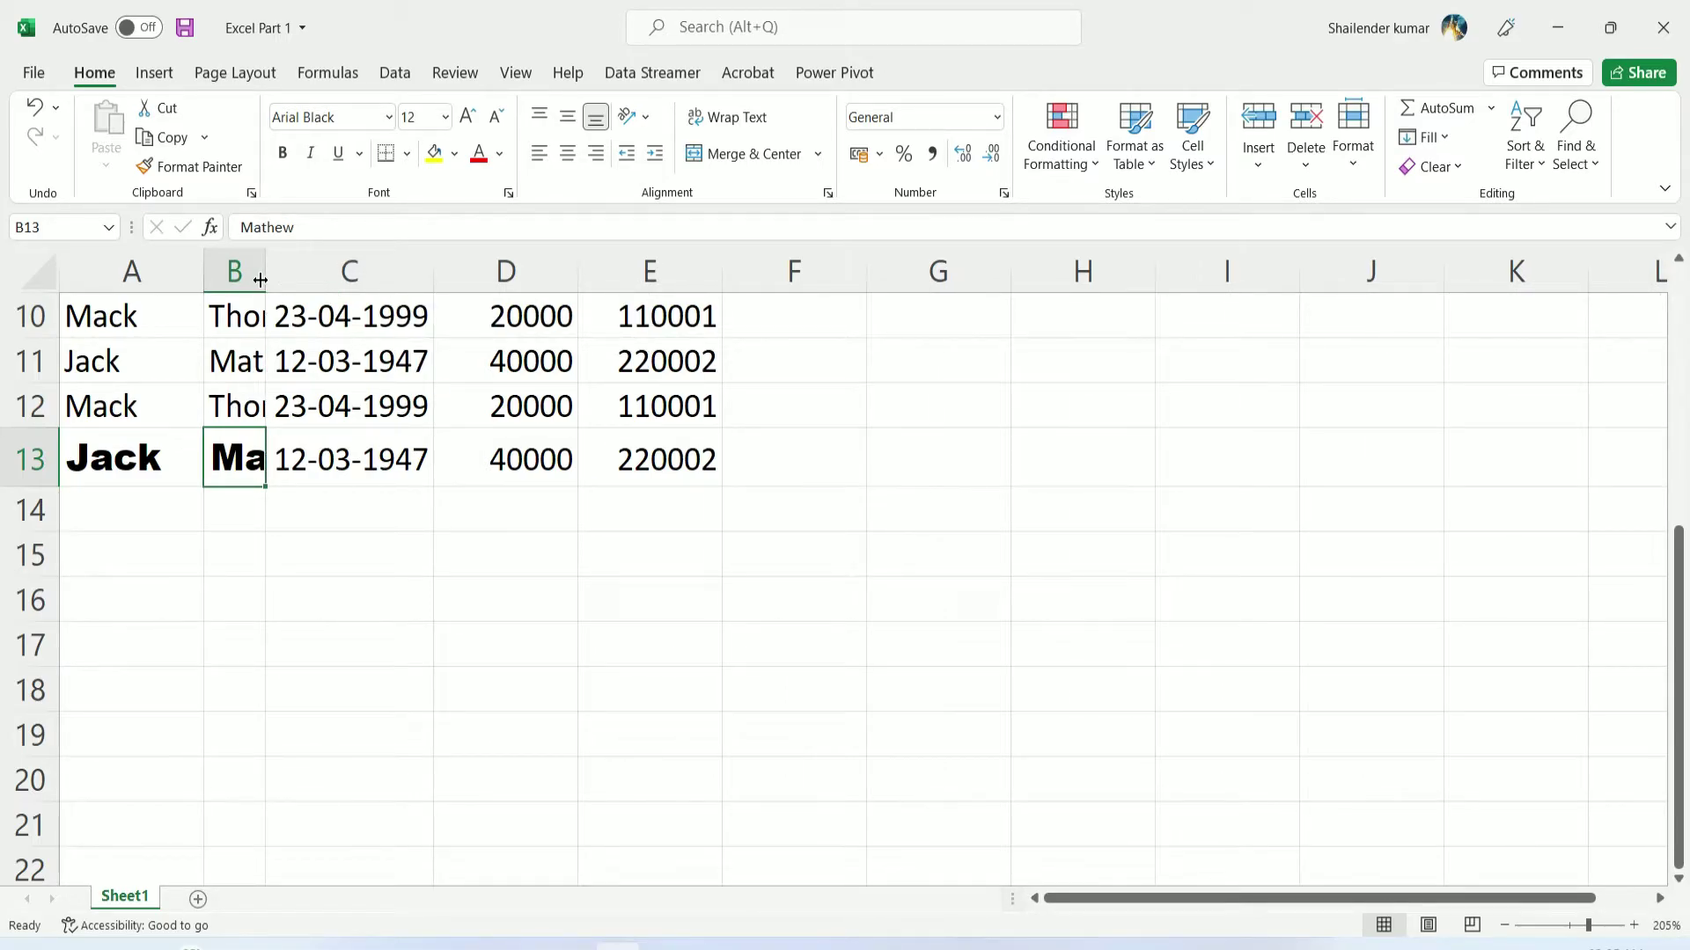
pyautogui.moveTo(263, 270); pyautogui.dragTo(562, 270)
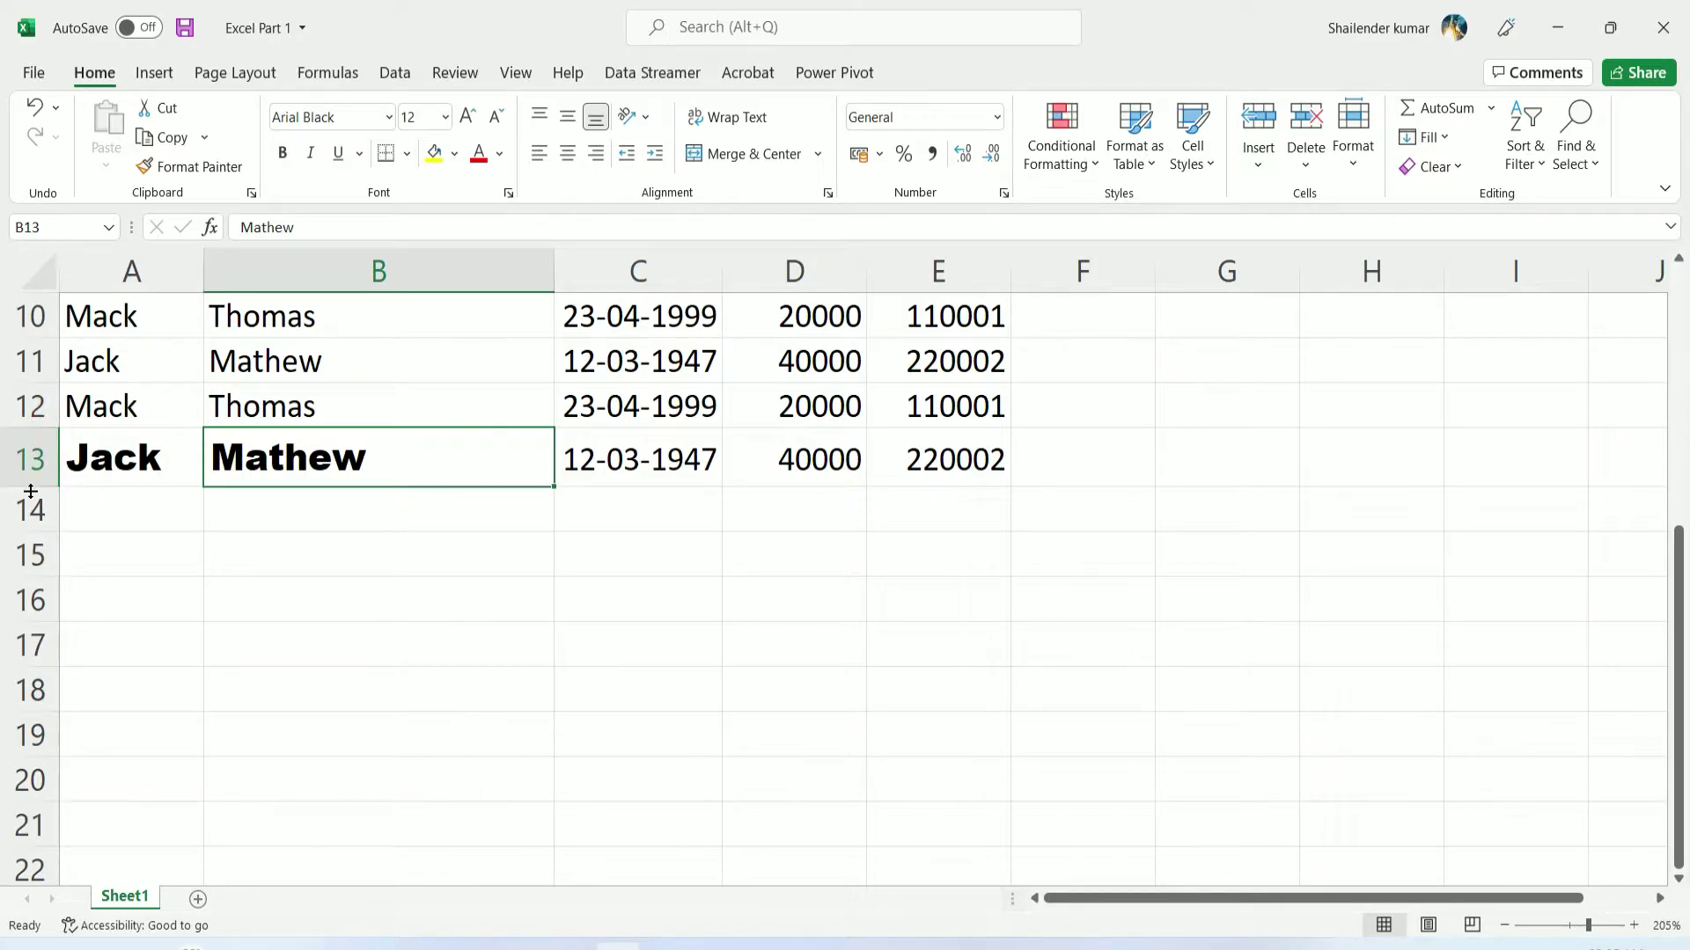
pyautogui.moveTo(33, 486); pyautogui.dragTo(32, 631)
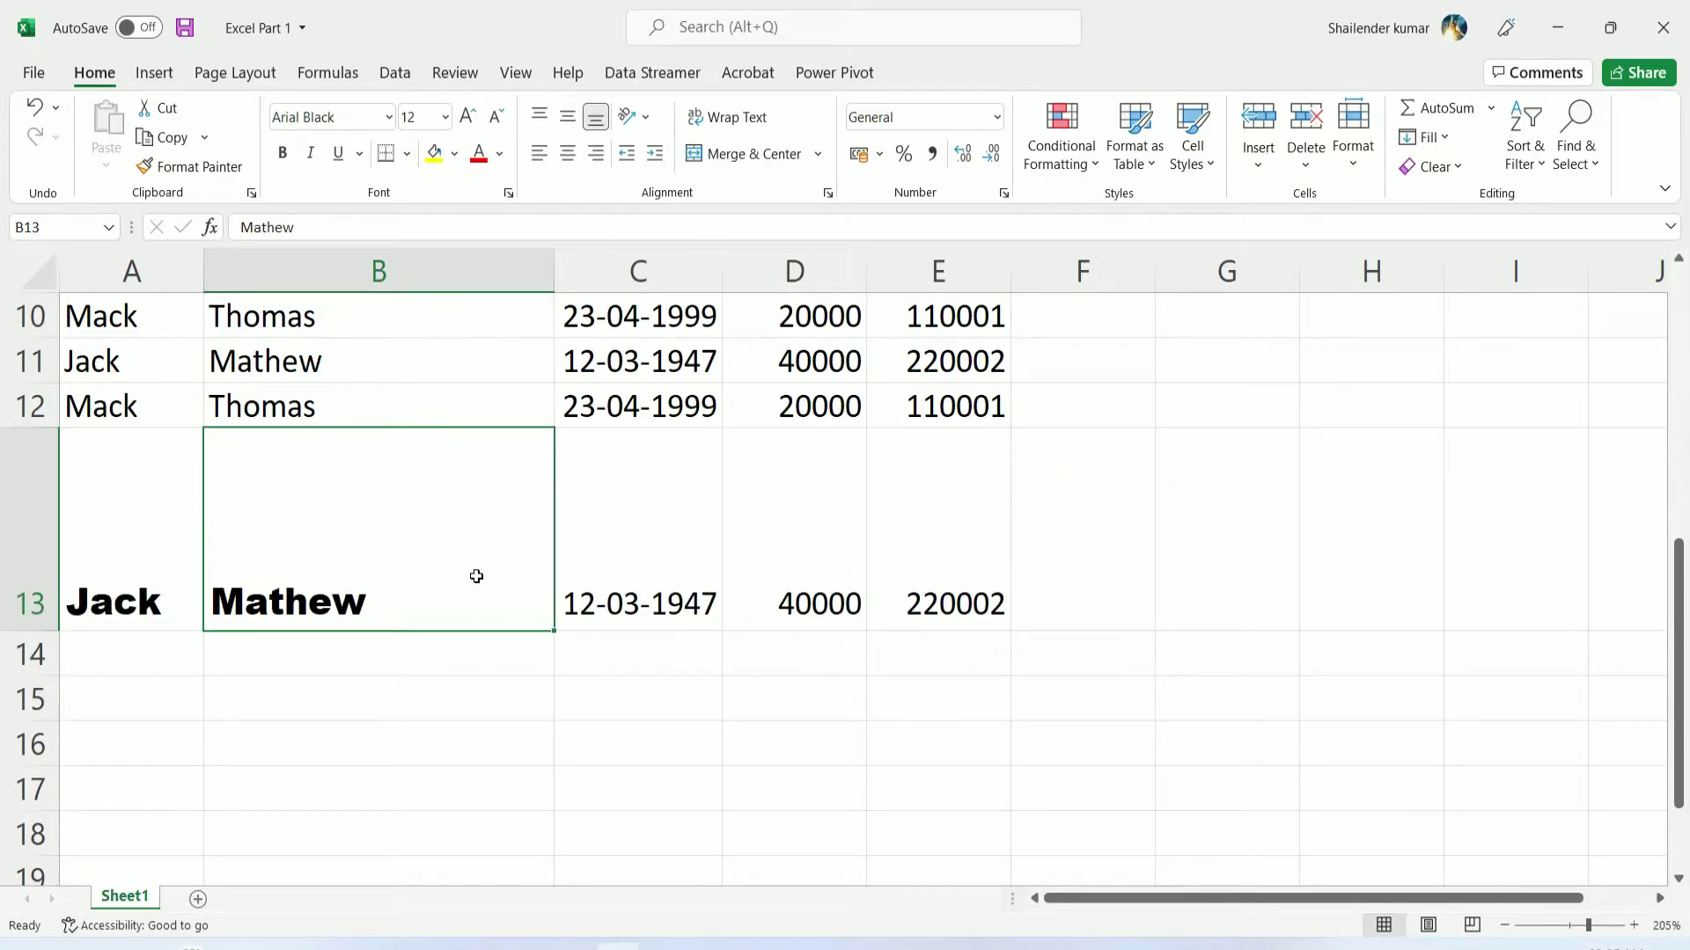
pyautogui.hotkey('ctrl', 'z')
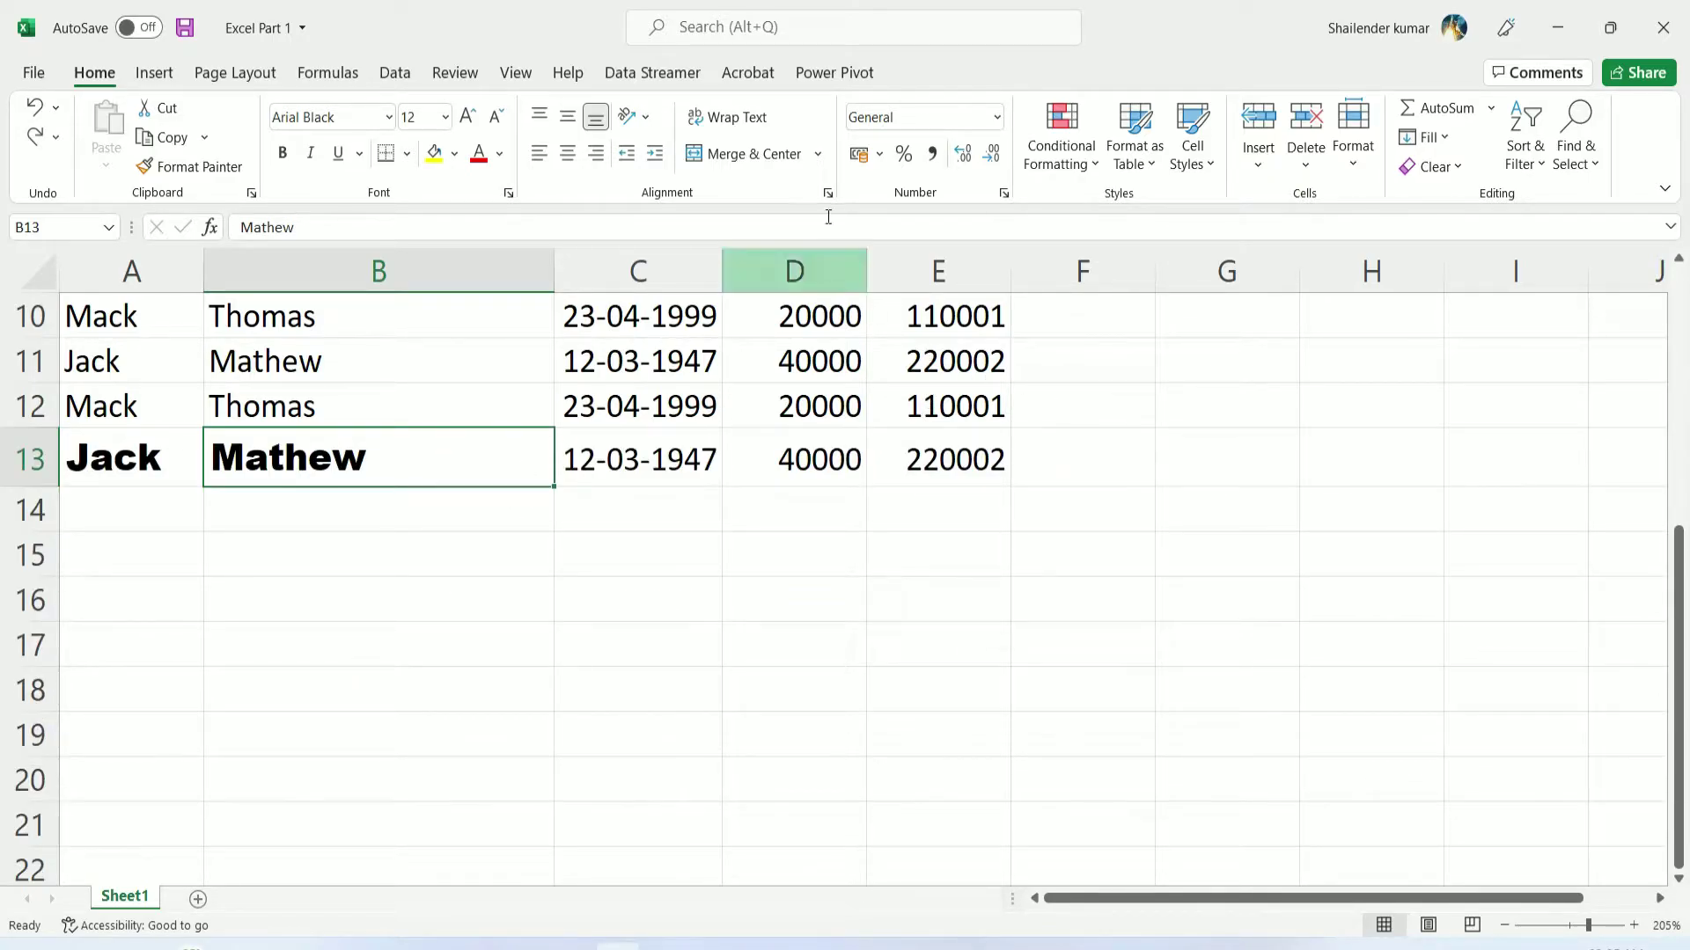
# Undo the font changes on A13:B13 back to the original Calibri
pyautogui.hotkey('alt', 'q')
pyautogui.click(284, 156)
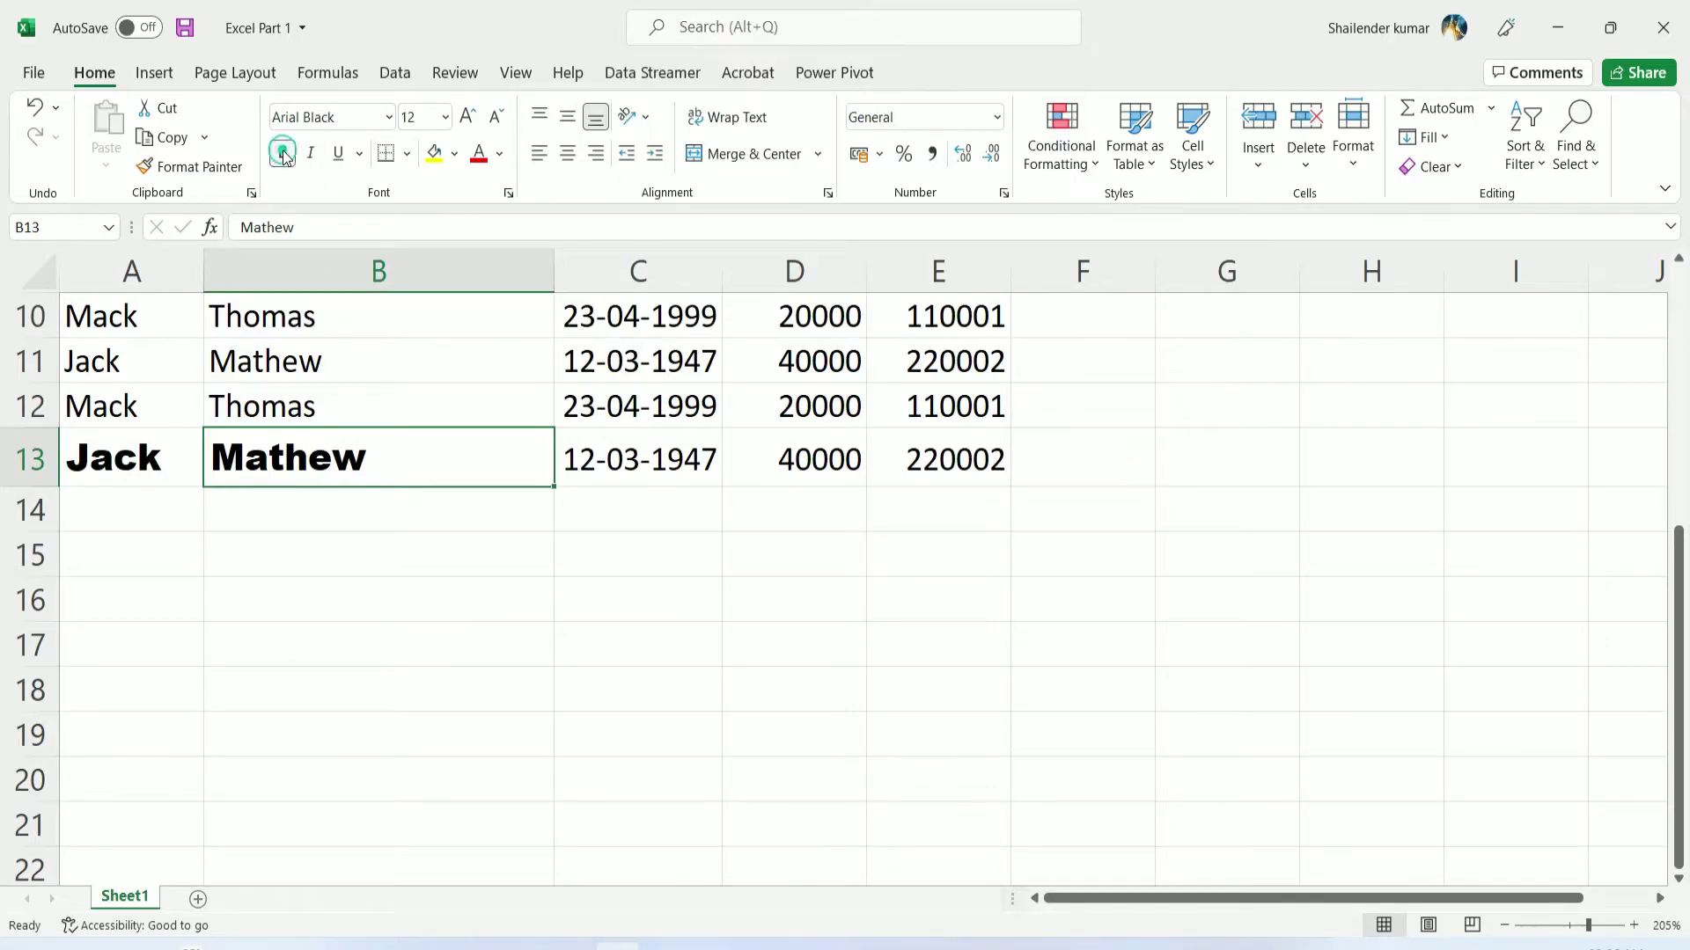
pyautogui.click(388, 117)
pyautogui.click(132, 459)
pyautogui.click(132, 459)
pyautogui.hotkey('shift', 'Right')
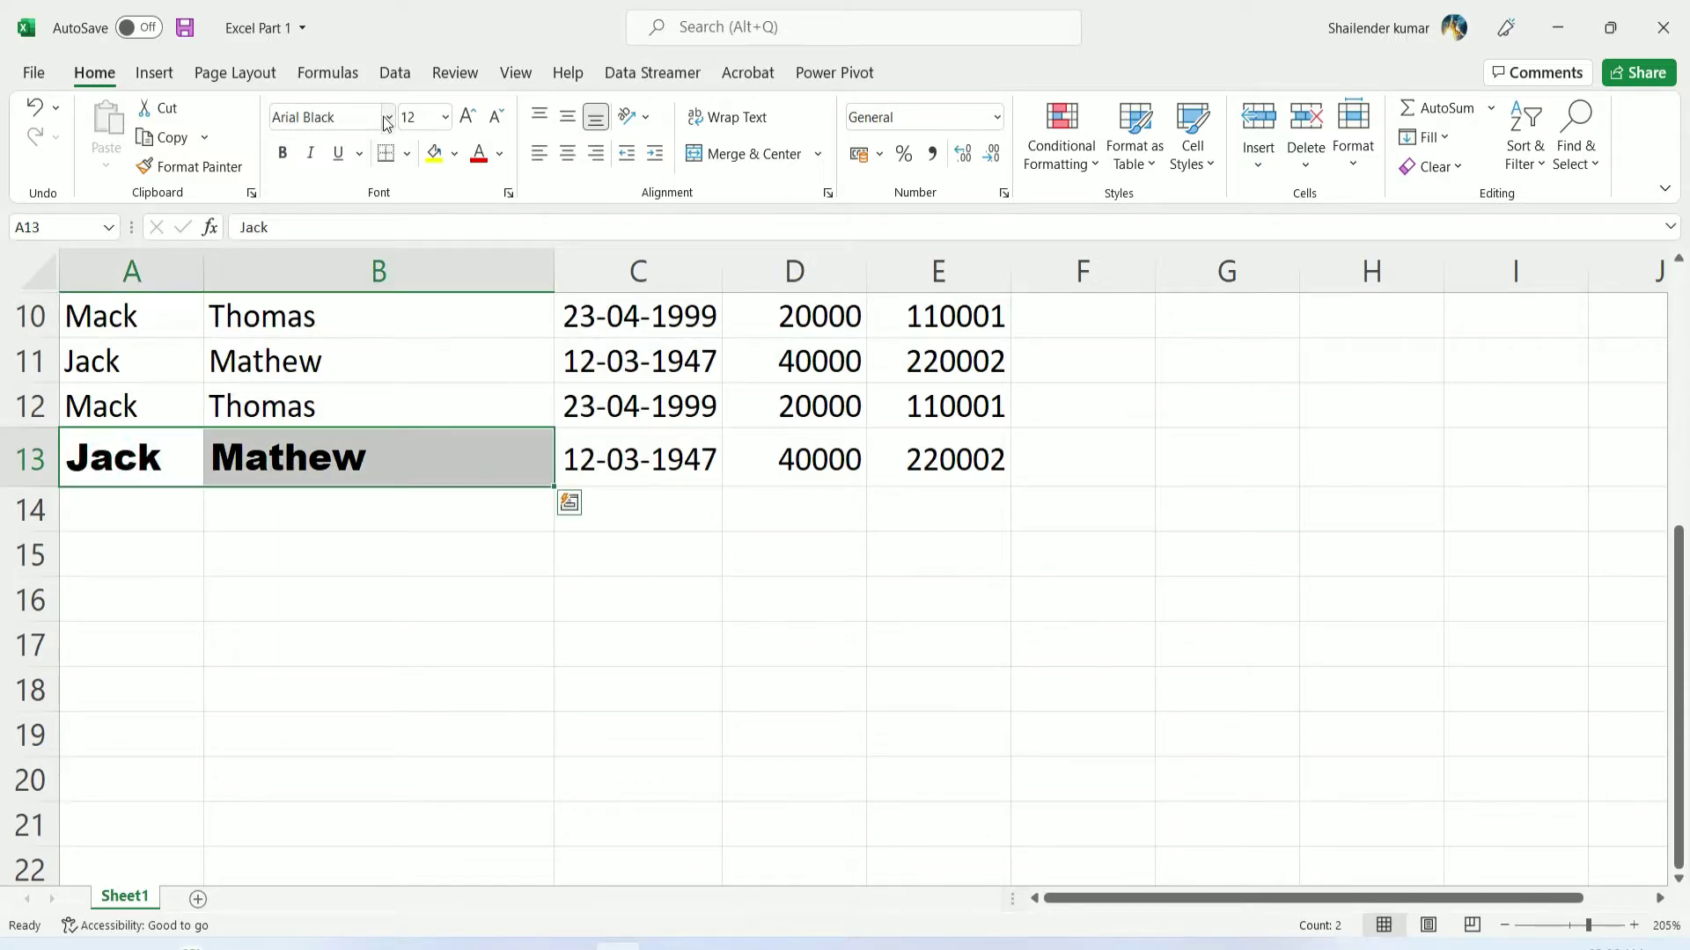
pyautogui.click(388, 117)
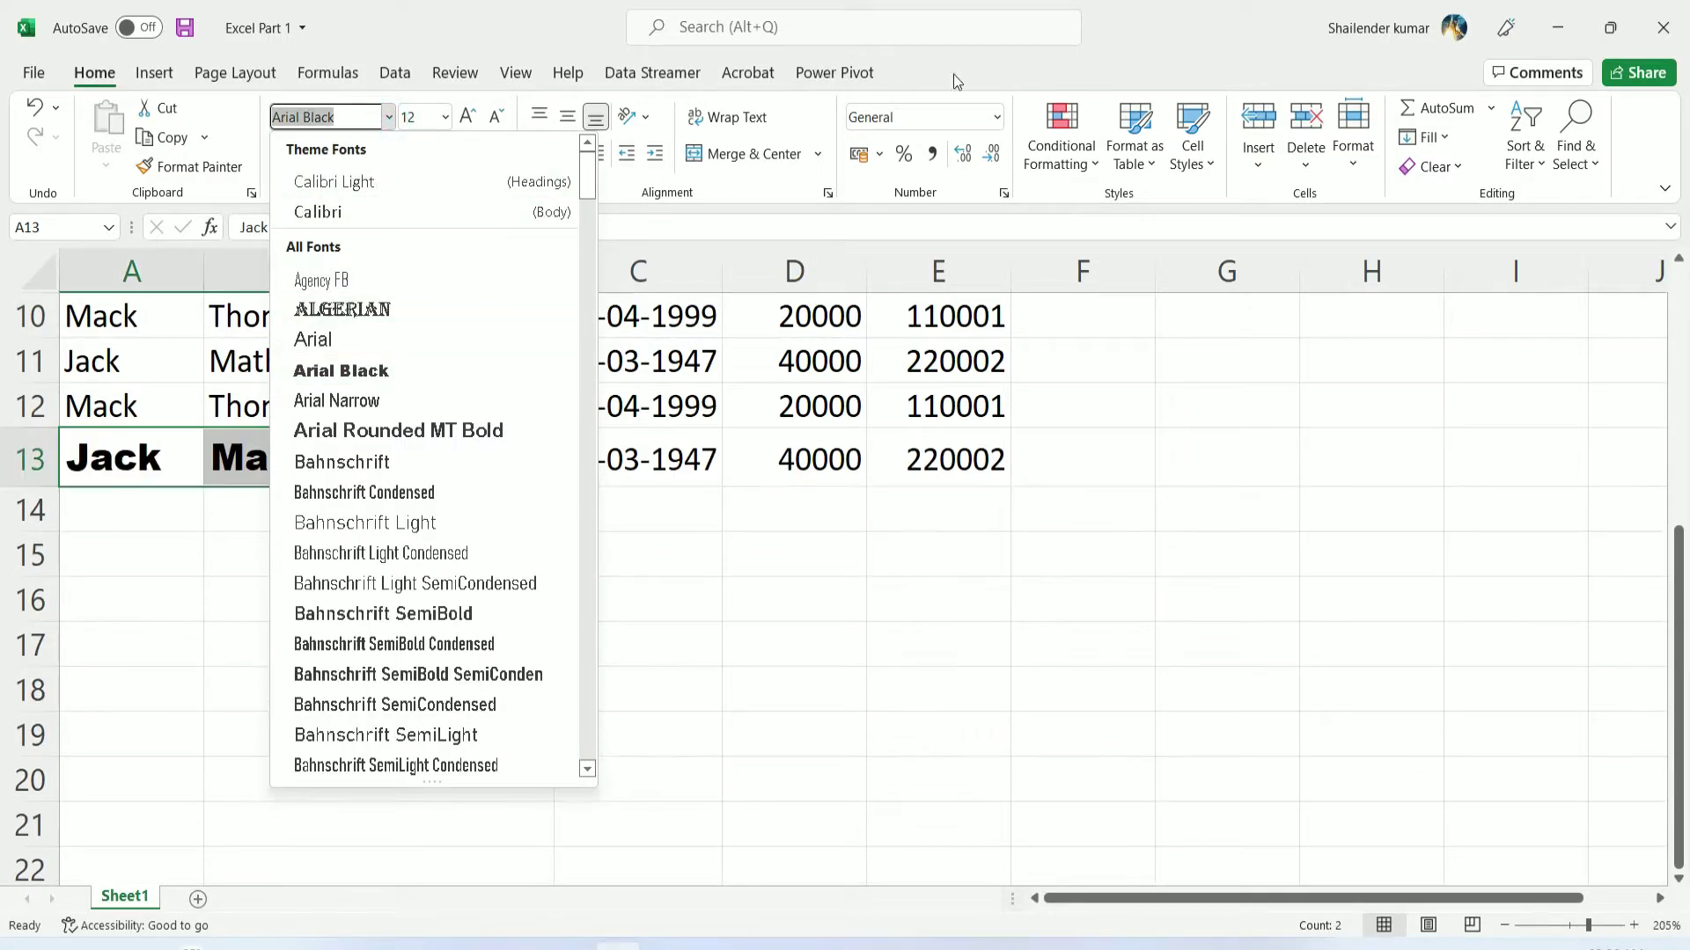
pyautogui.click(1133, 8)
pyautogui.hotkey('ctrl', 'z')
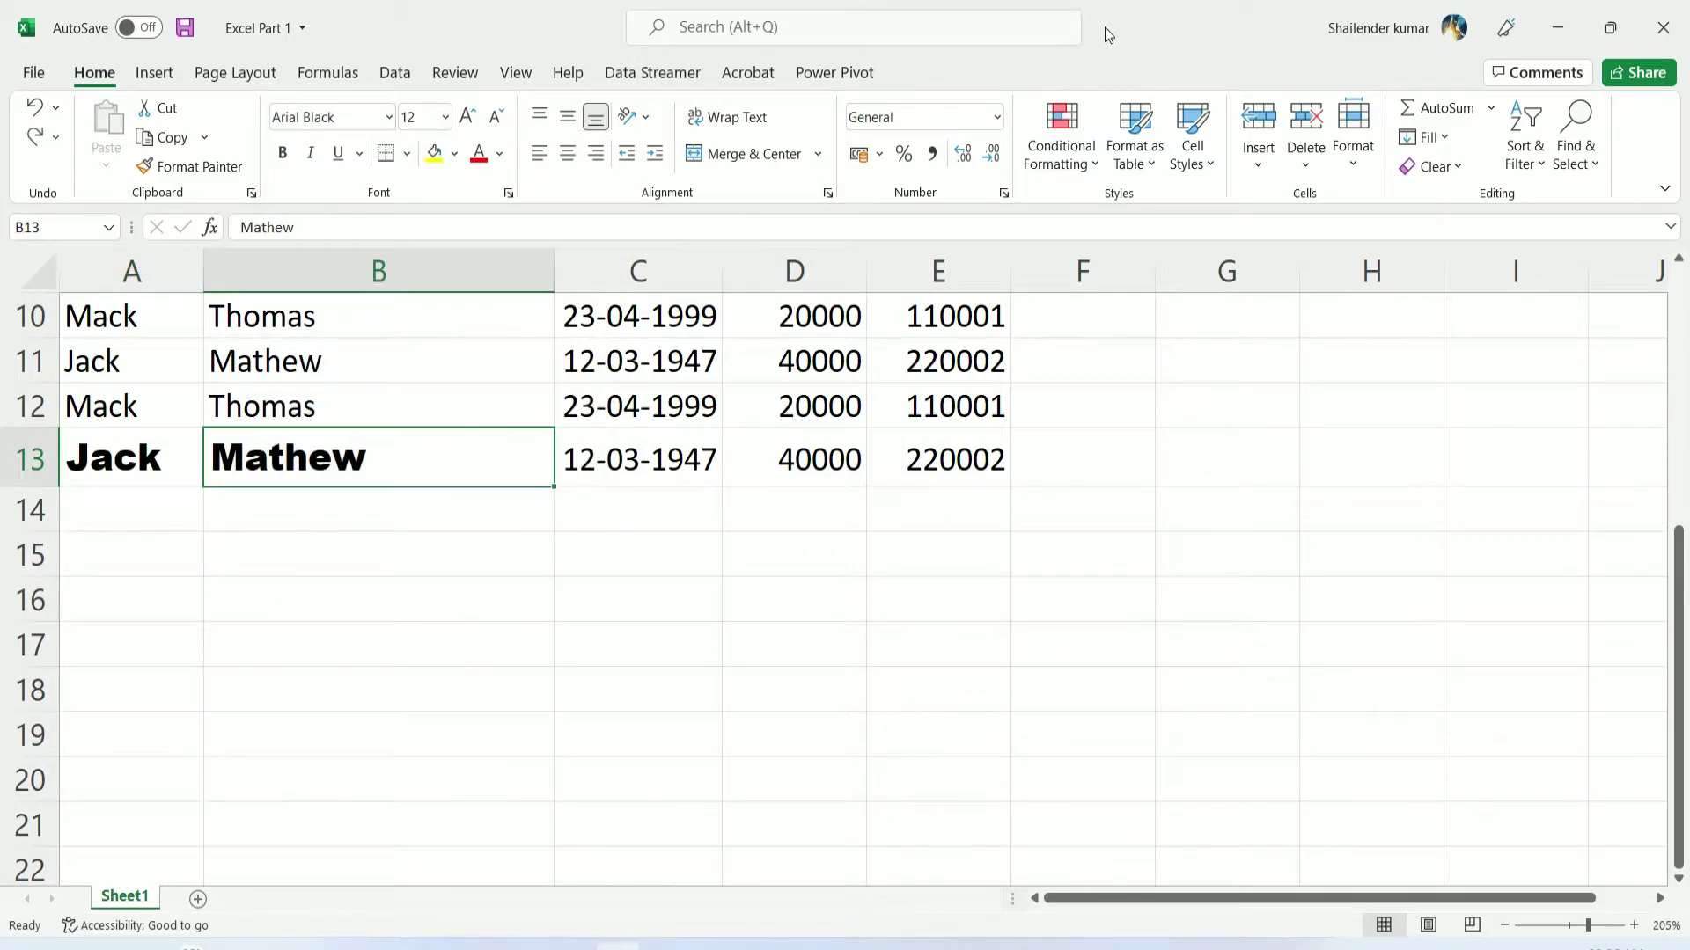
pyautogui.hotkey('ctrl', 'z')
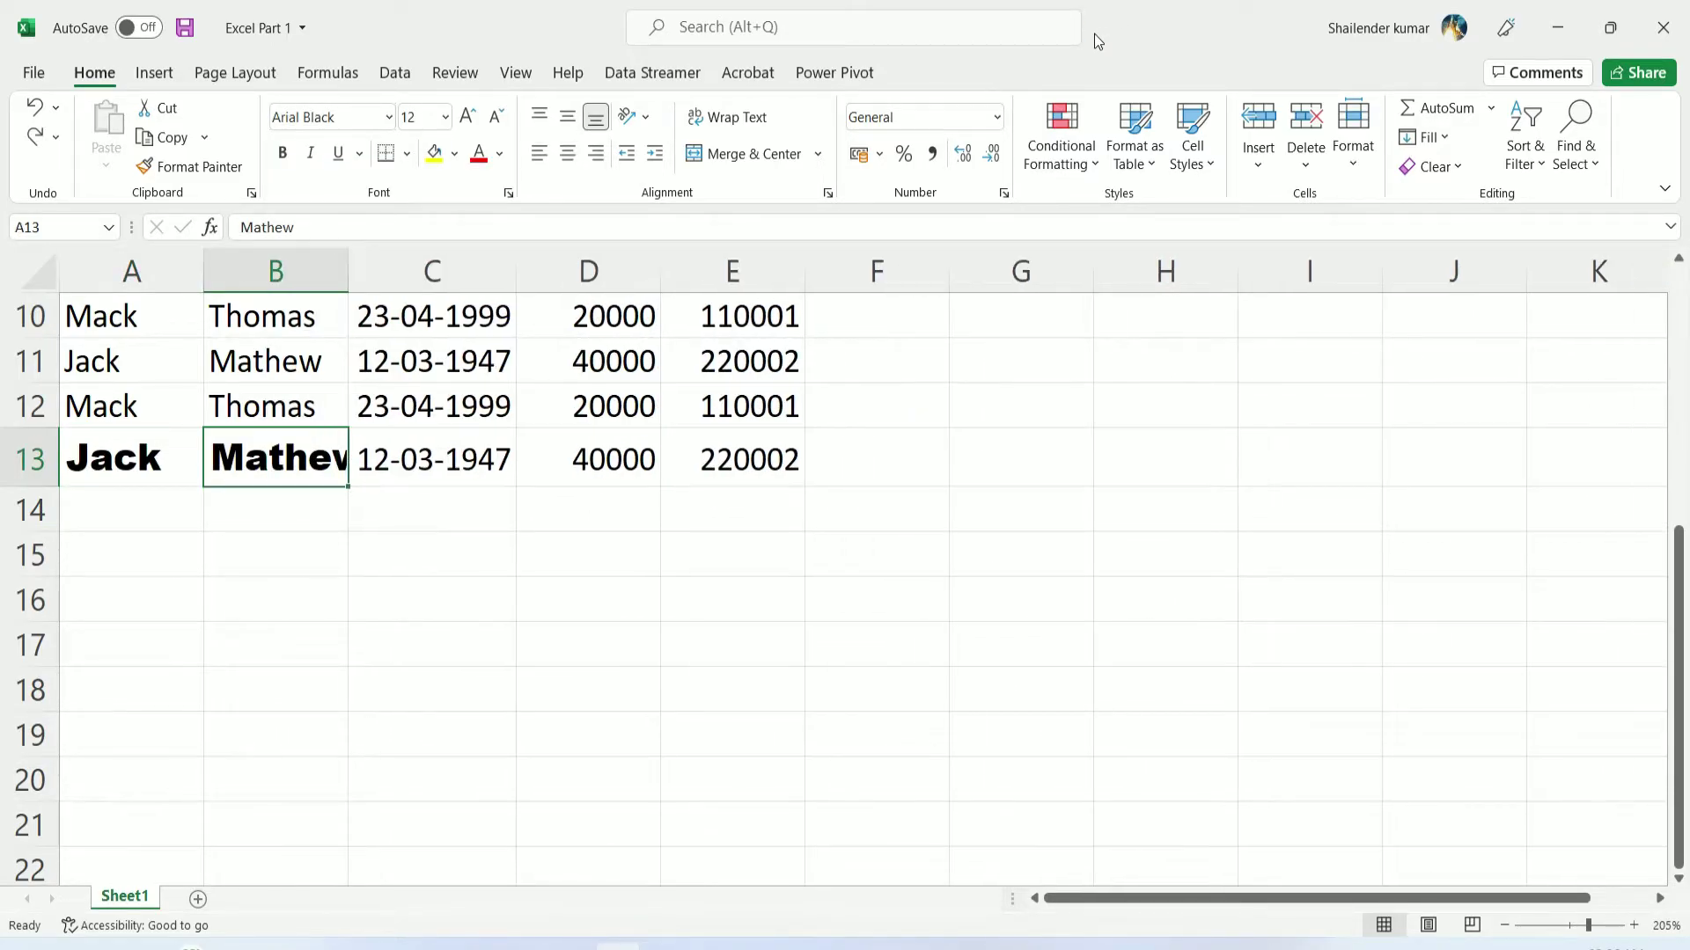
pyautogui.hotkey('ctrl', 'z')
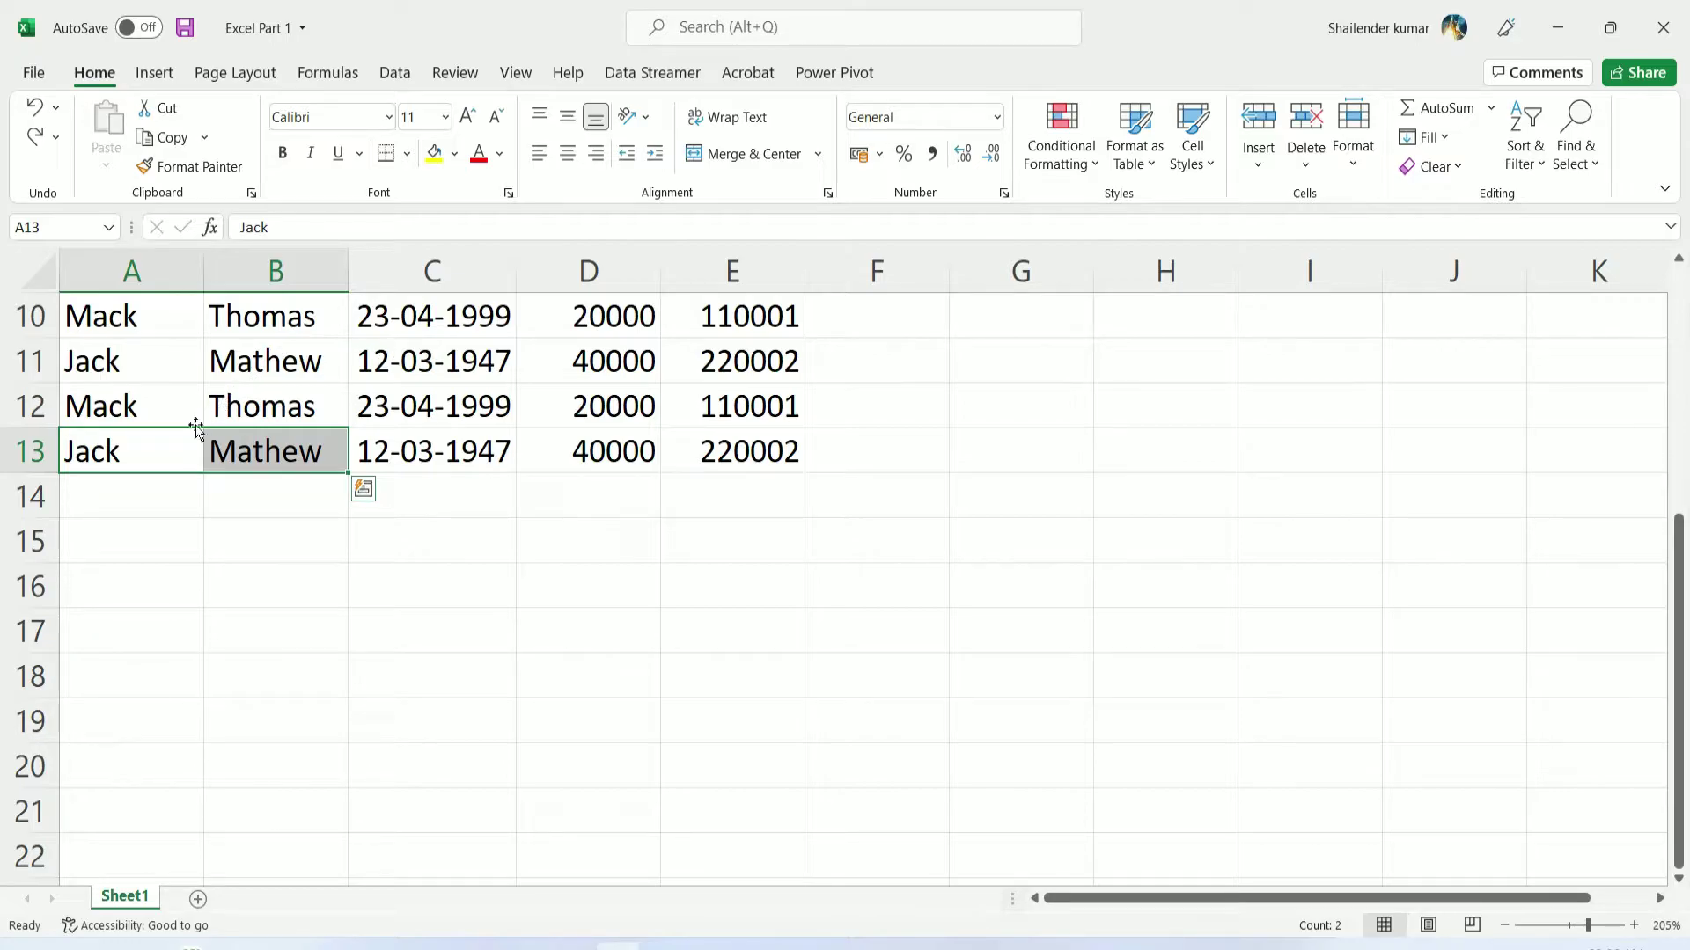
# Toggle bold on and off twice and italic on and off for Jack and Mathew
pyautogui.click(141, 454)
pyautogui.moveTo(141, 453); pyautogui.dragTo(264, 451)
pyautogui.click(283, 155)
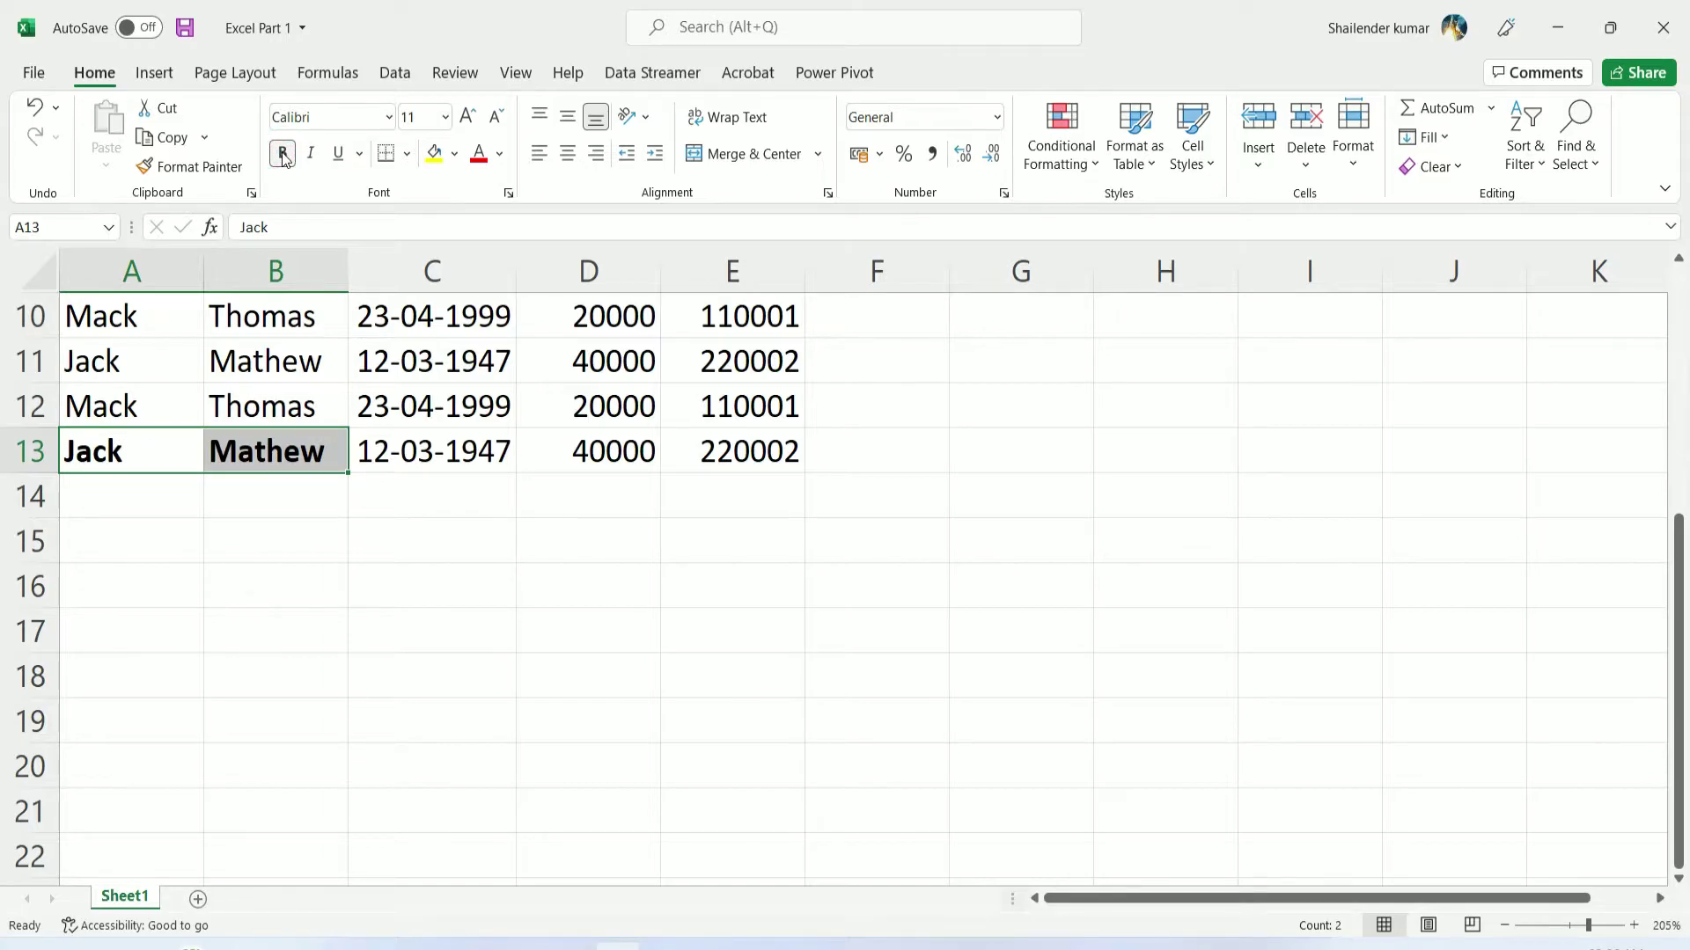
pyautogui.click(281, 156)
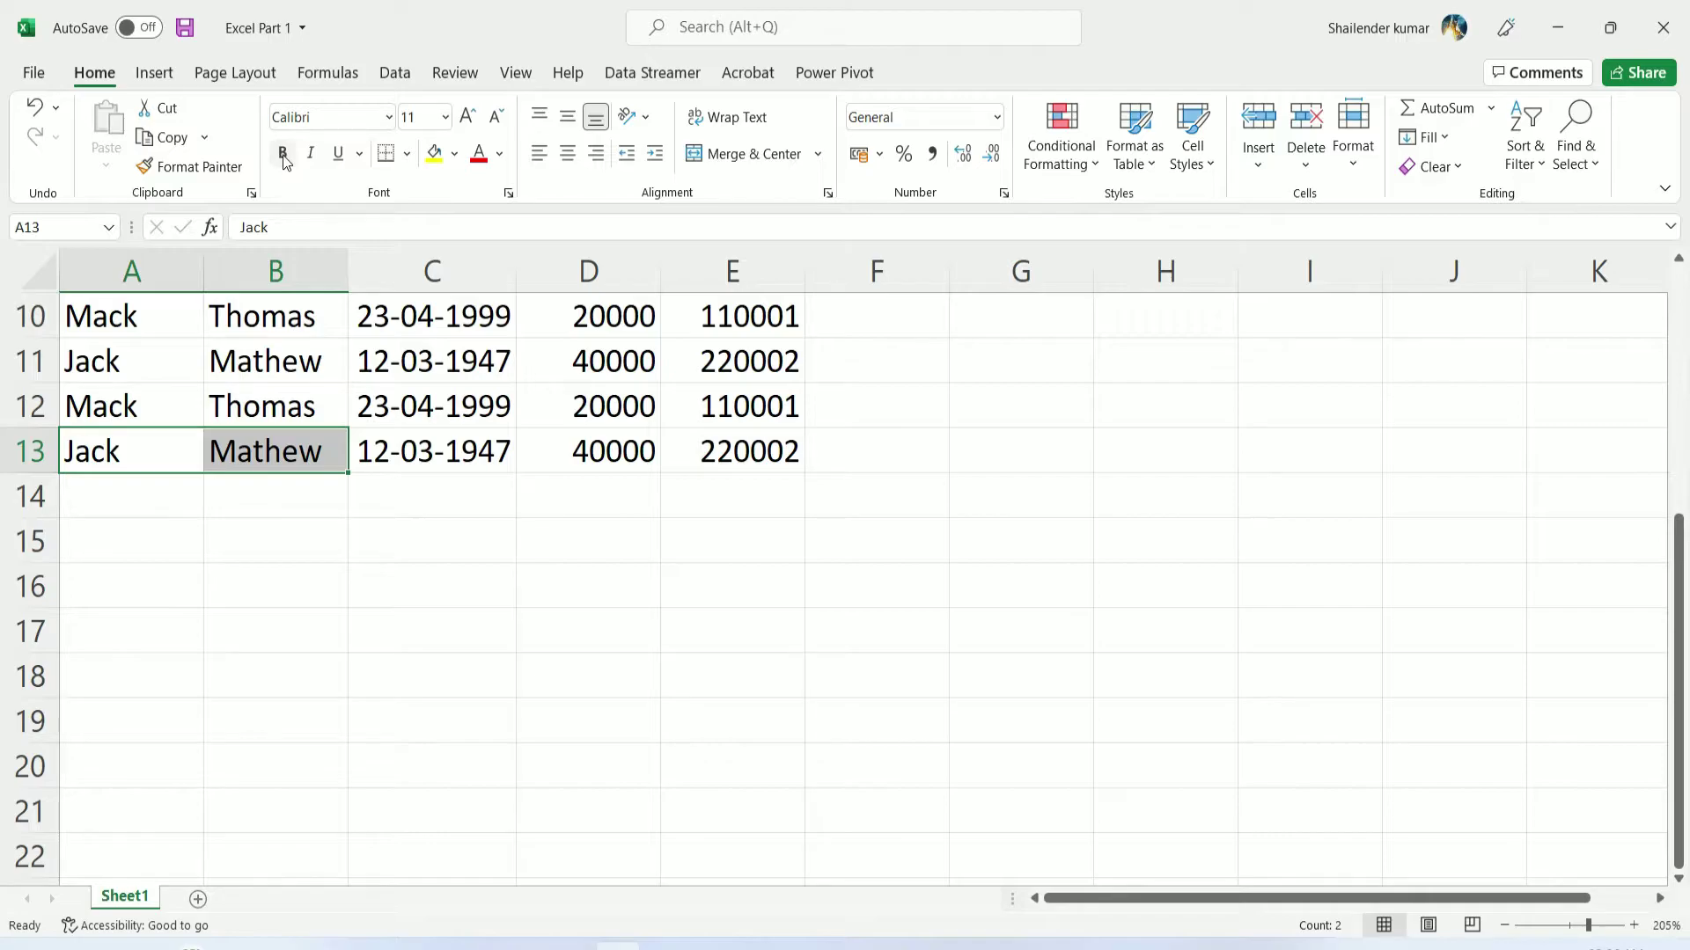
pyautogui.click(284, 157)
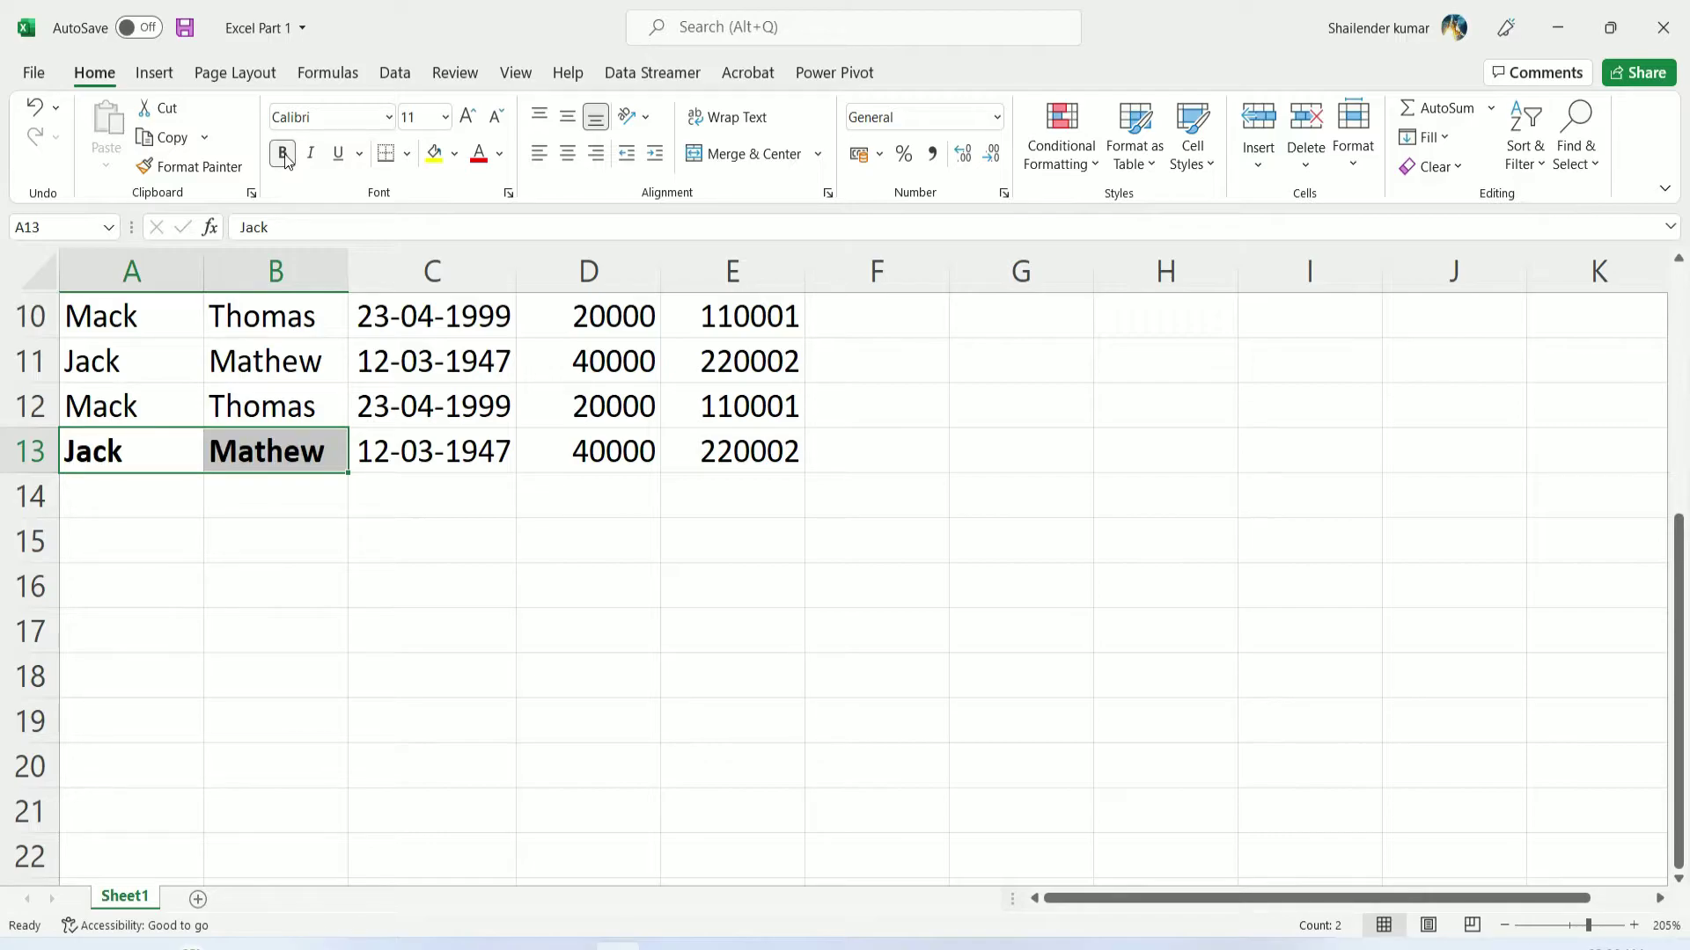
pyautogui.click(283, 156)
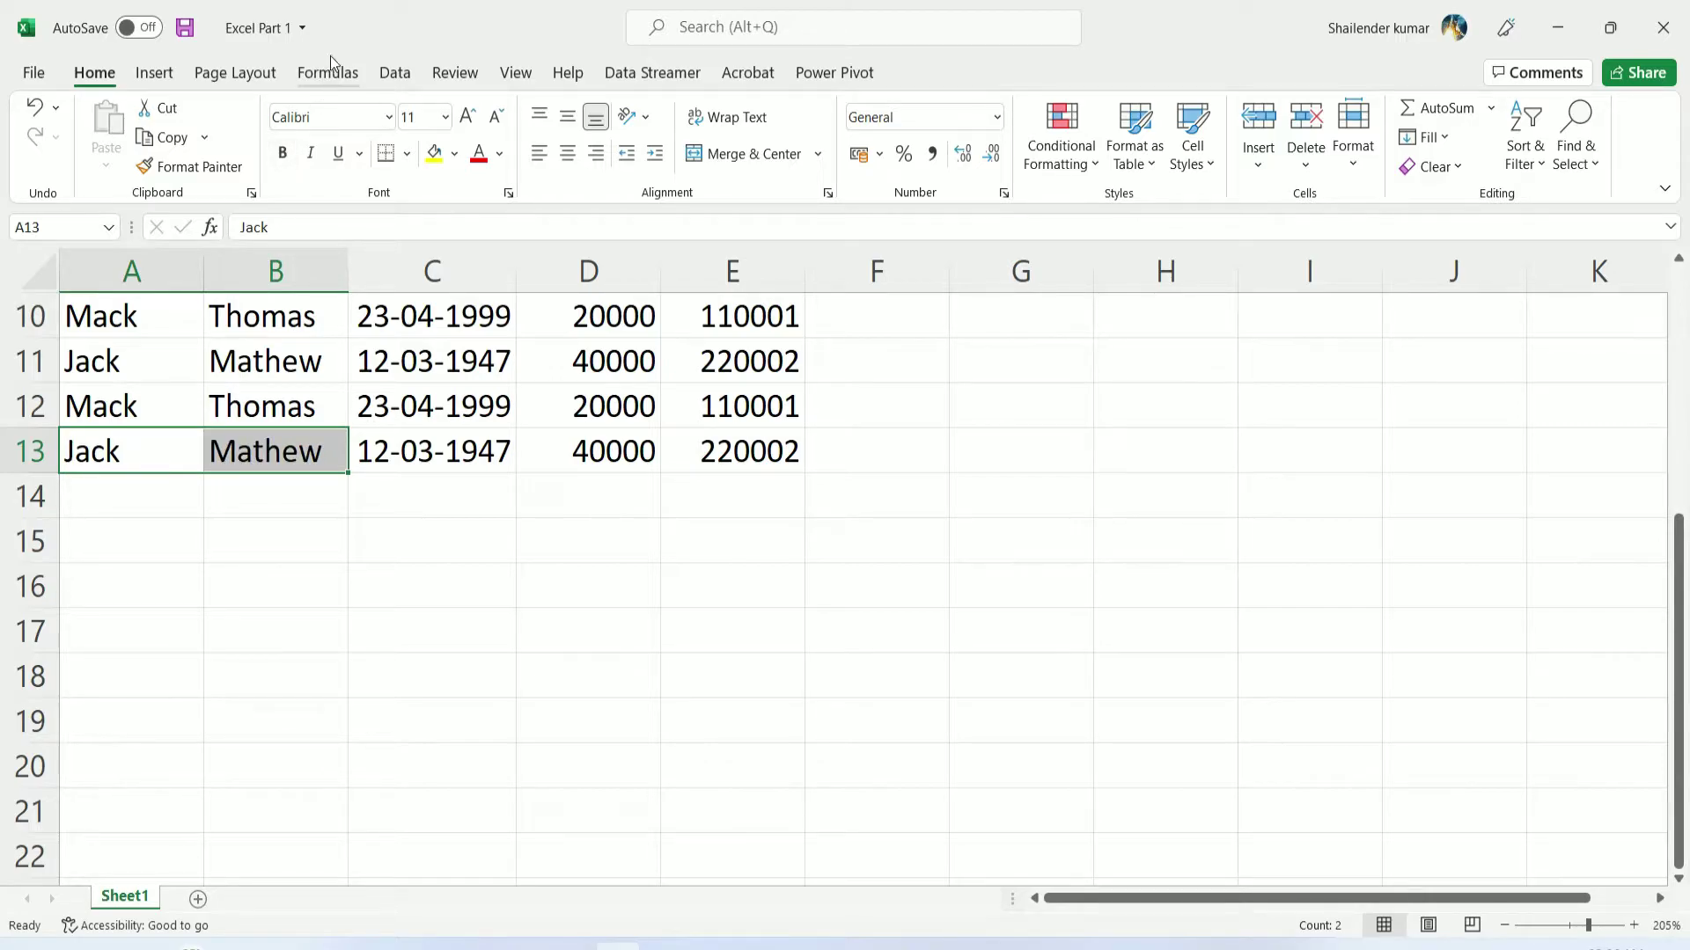
pyautogui.click(310, 159)
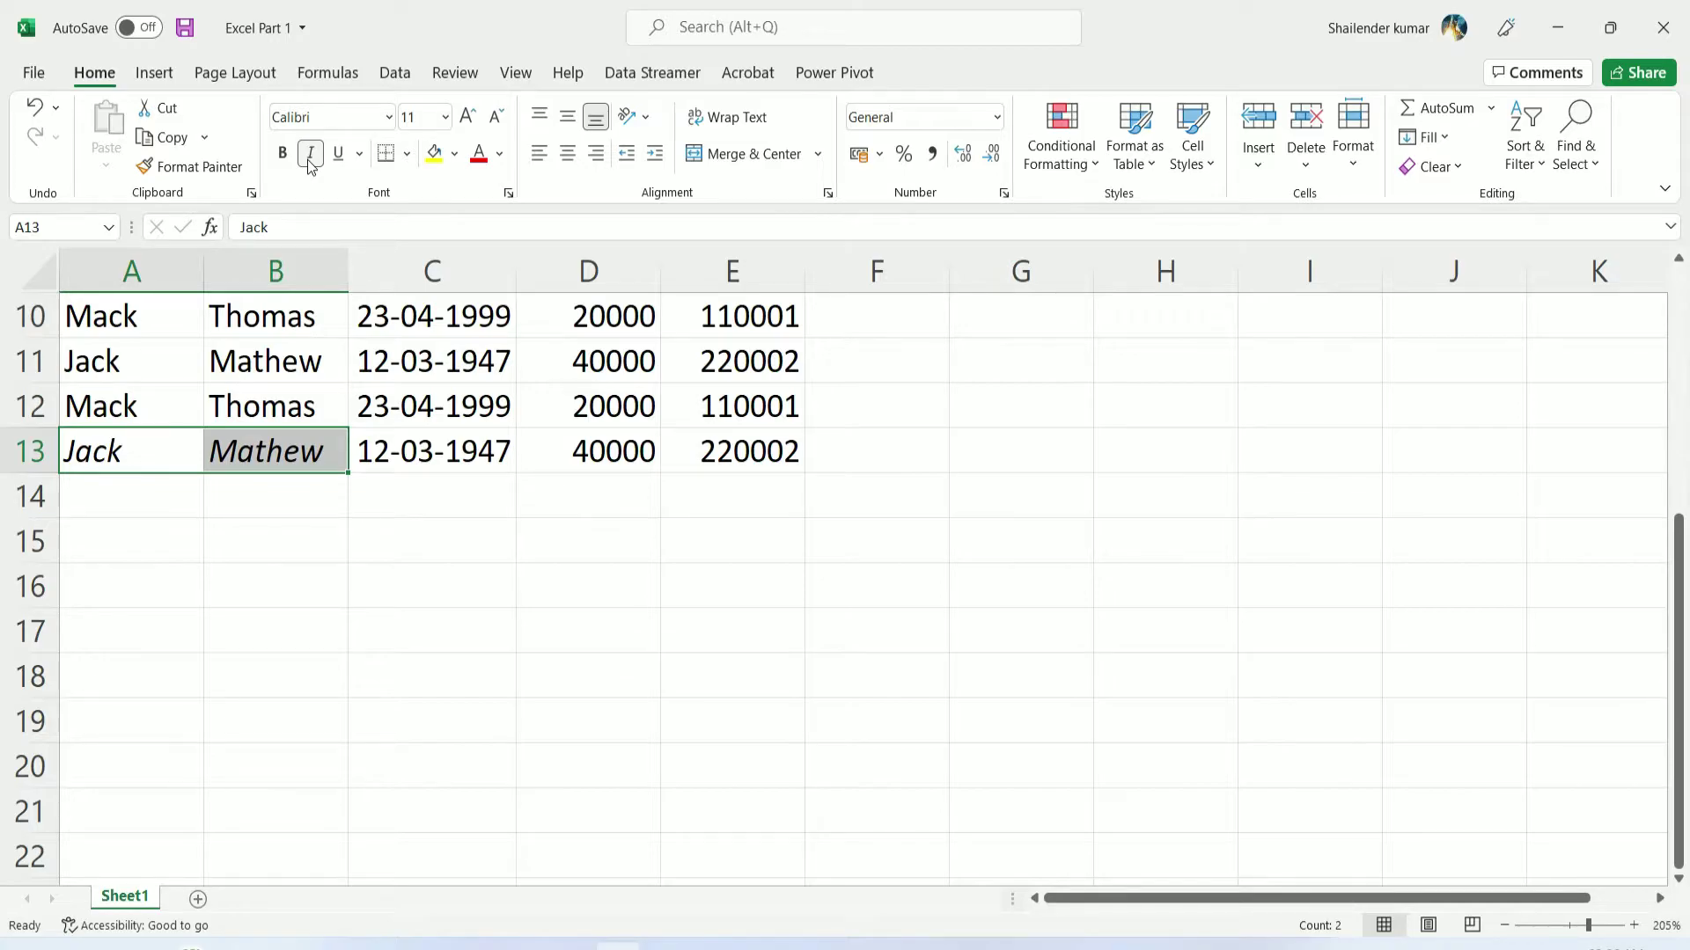
pyautogui.click(309, 164)
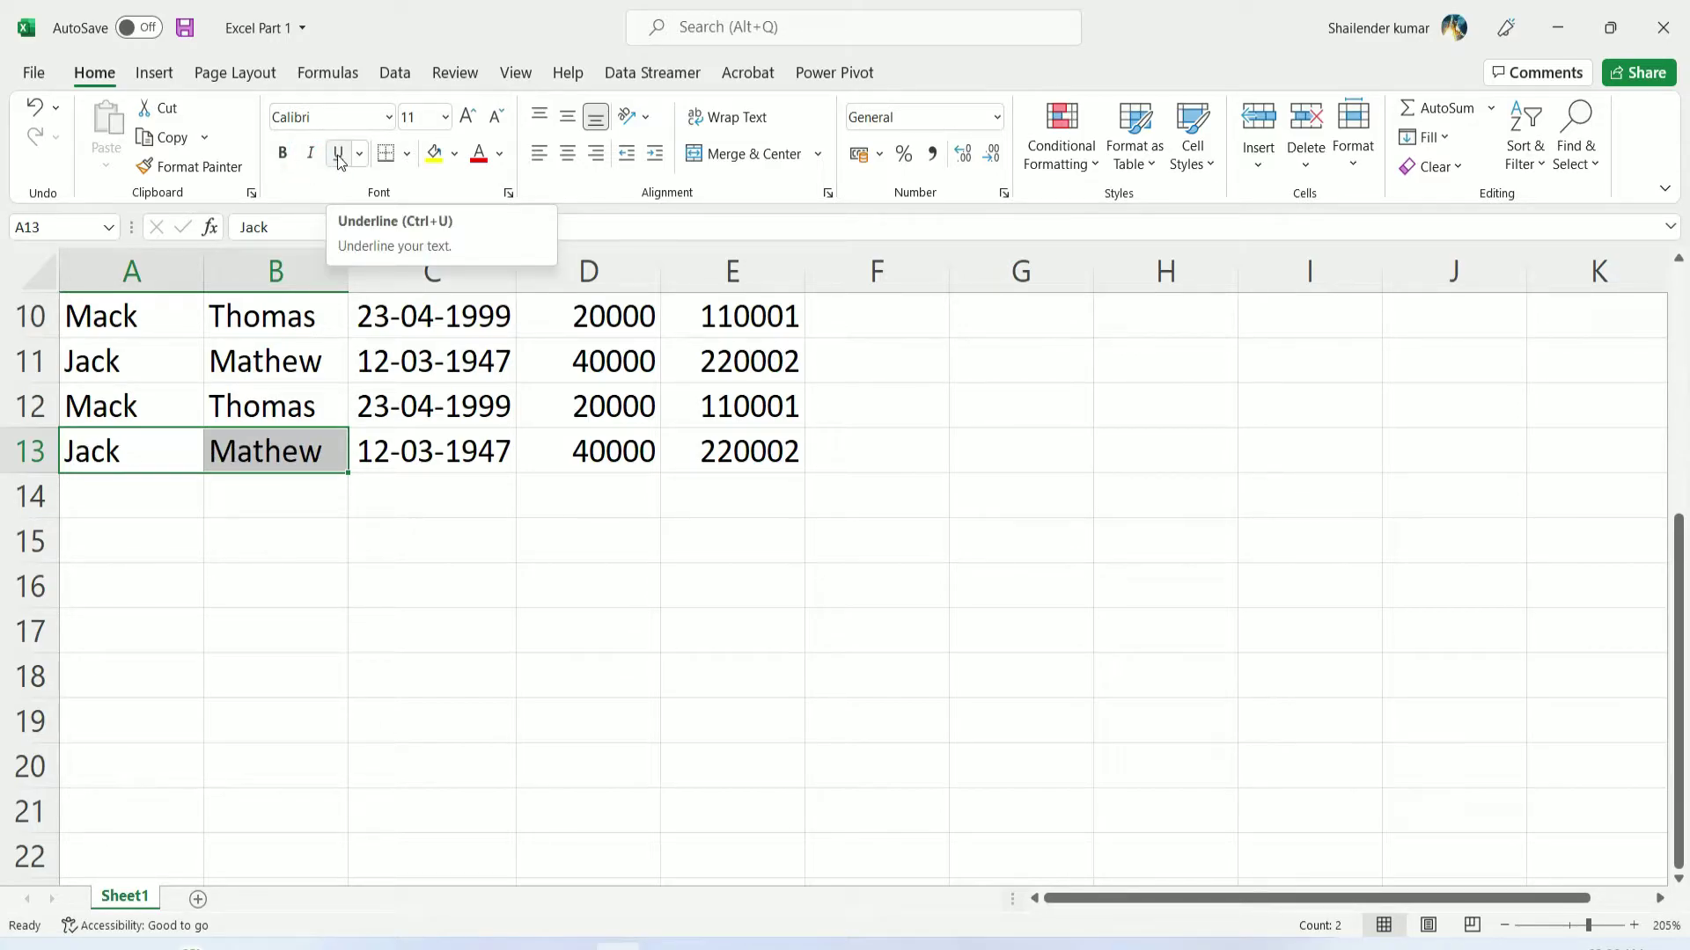
pyautogui.click(337, 155)
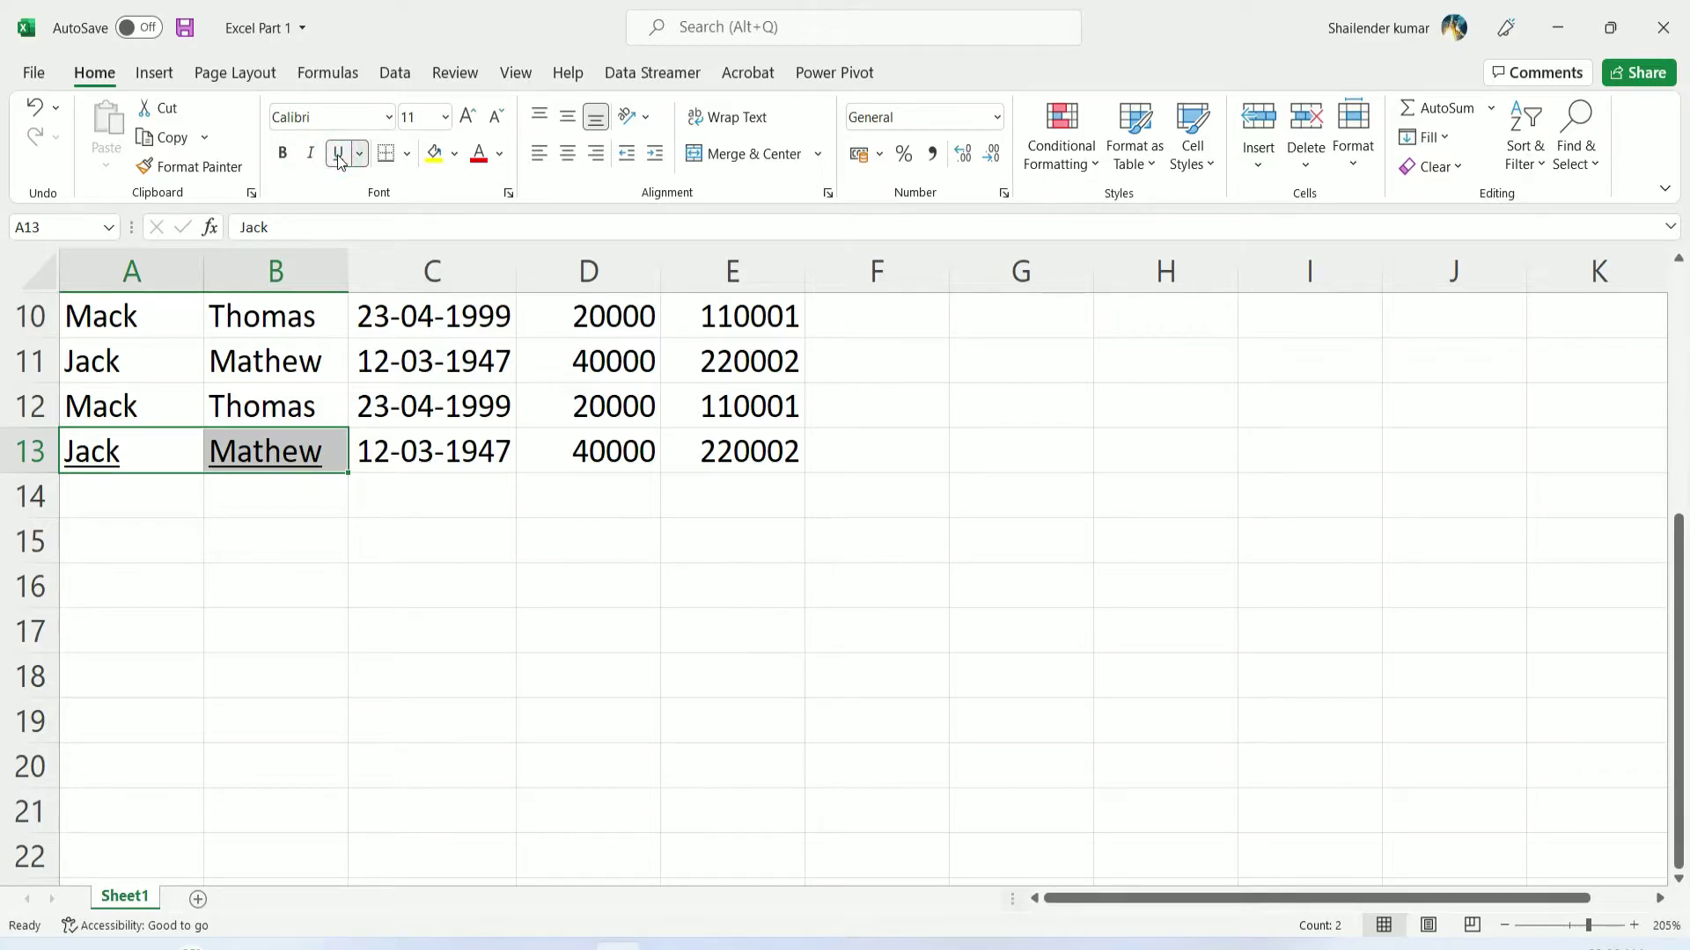
pyautogui.click(339, 159)
pyautogui.click(363, 160)
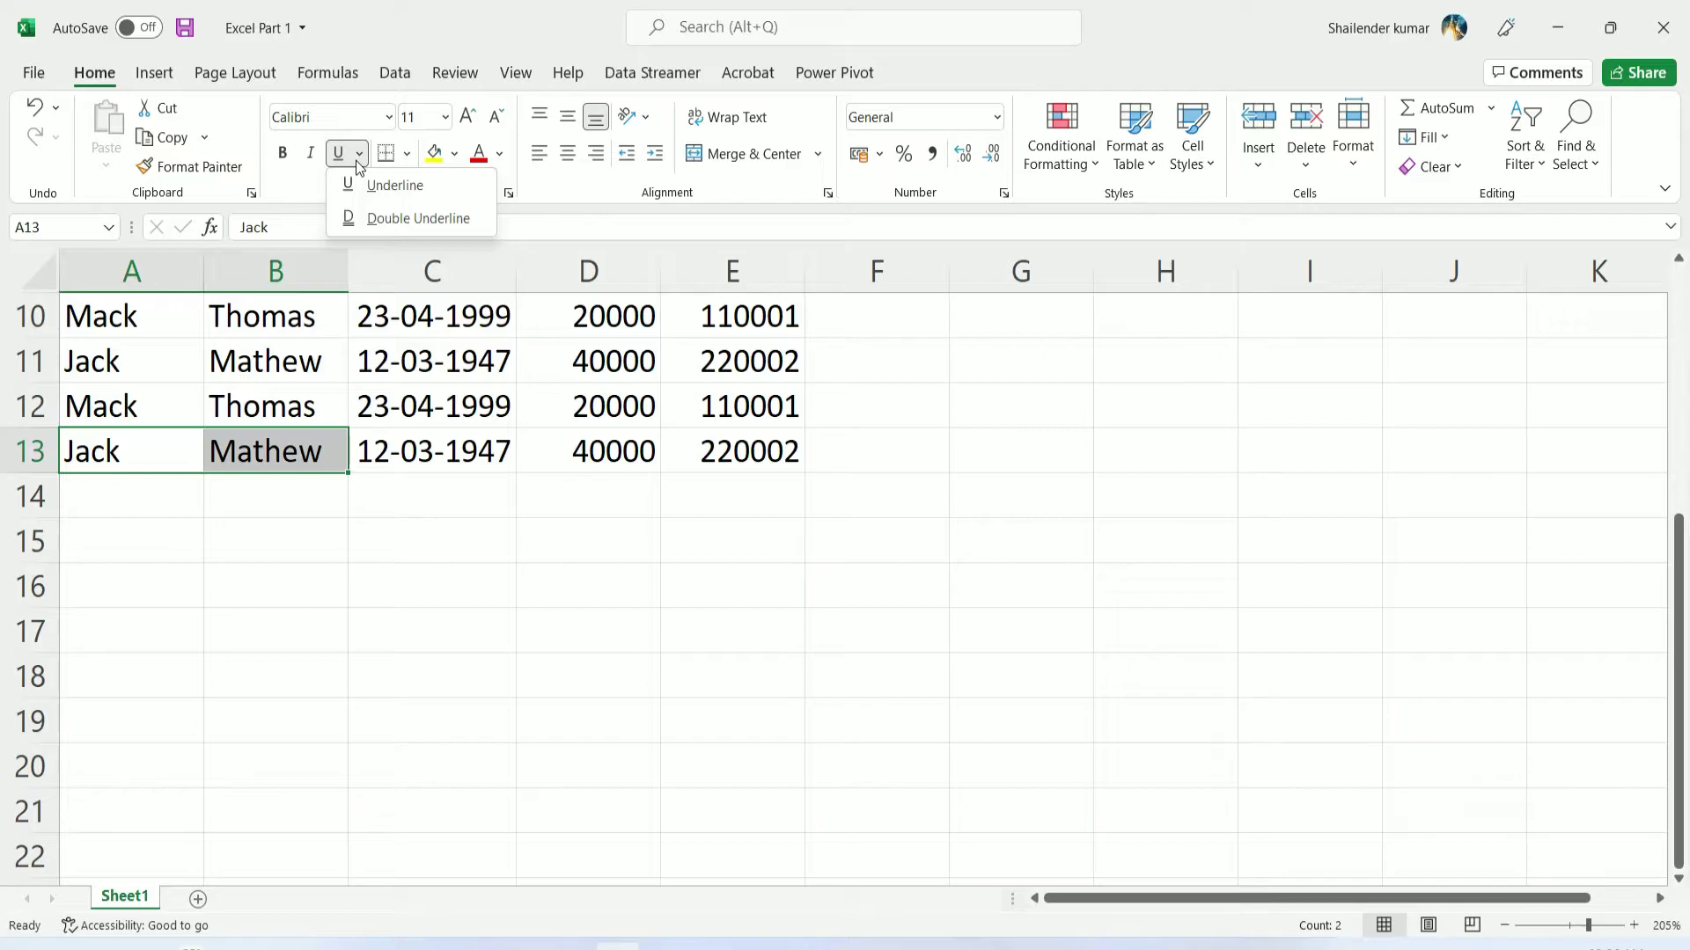
pyautogui.click(411, 214)
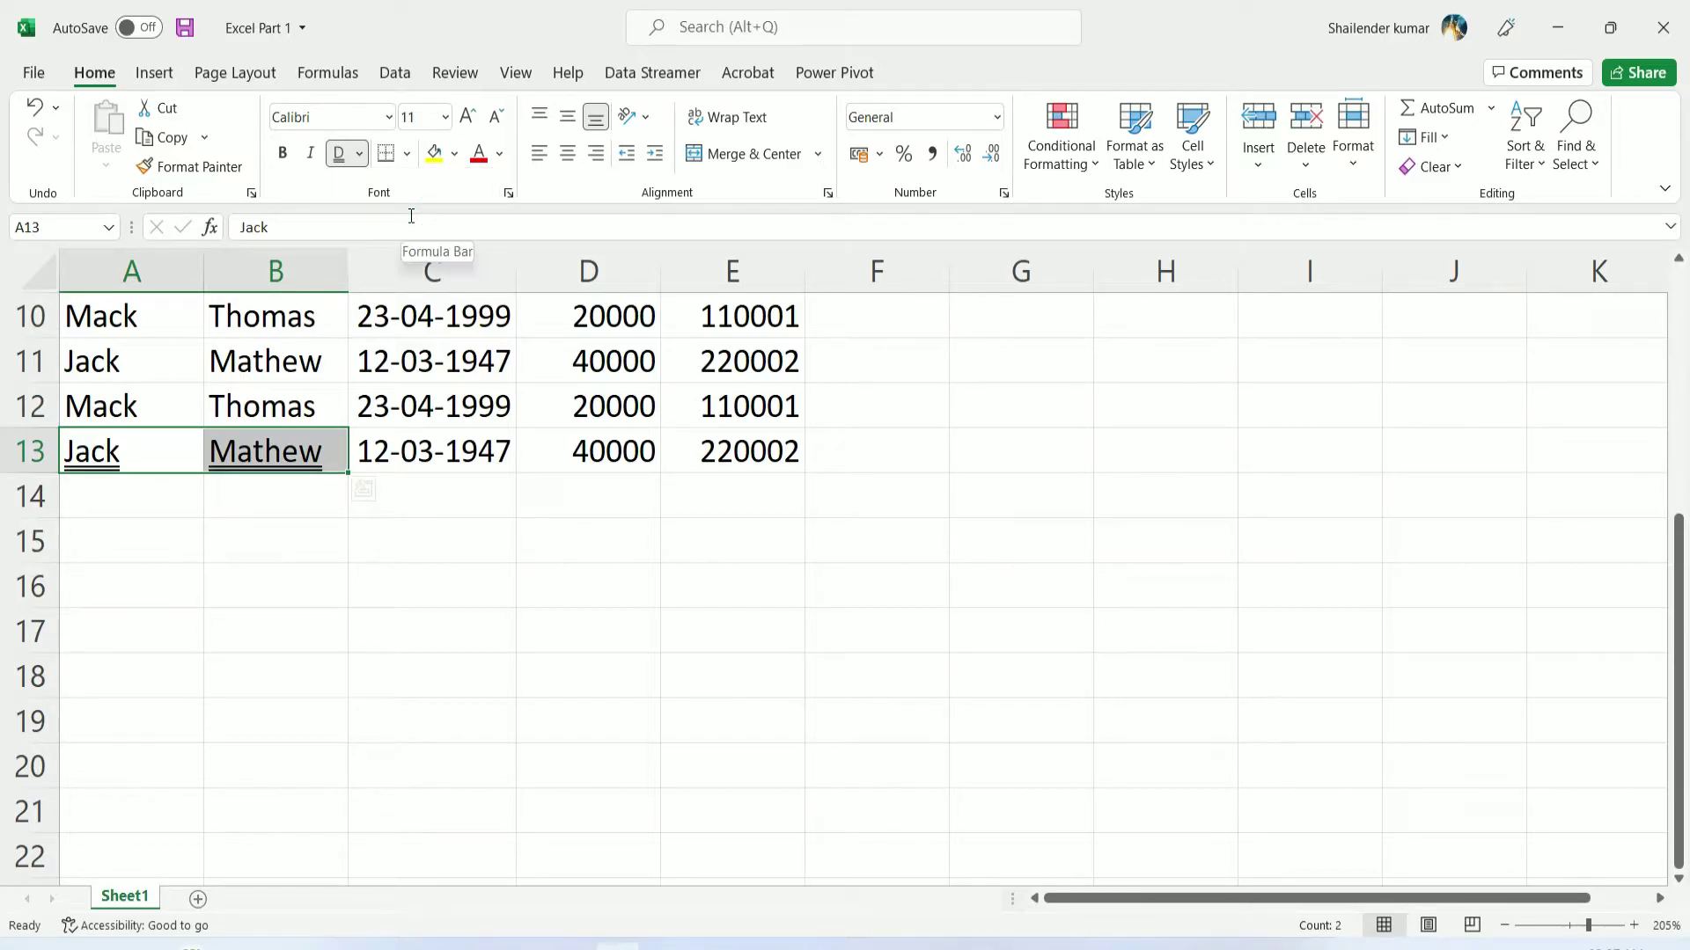
pyautogui.click(339, 155)
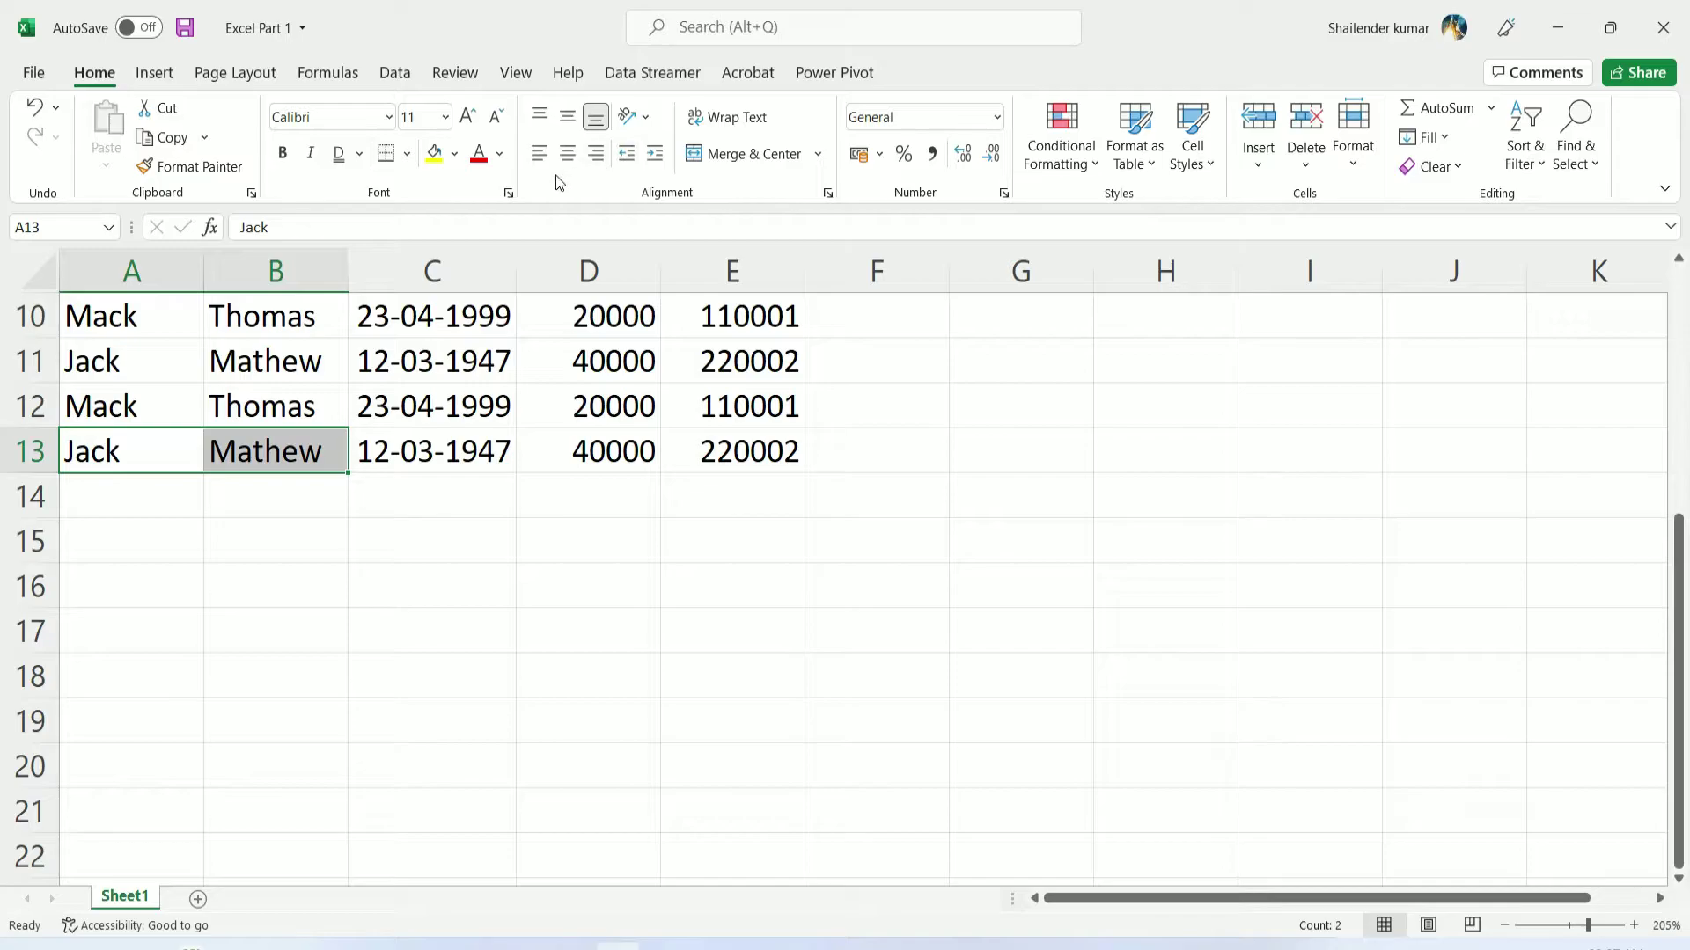
# Grow the Jack and Mathew text step by step to 22, then shrink it to 12
pyautogui.click(468, 114)
pyautogui.click(469, 117)
pyautogui.click(468, 117)
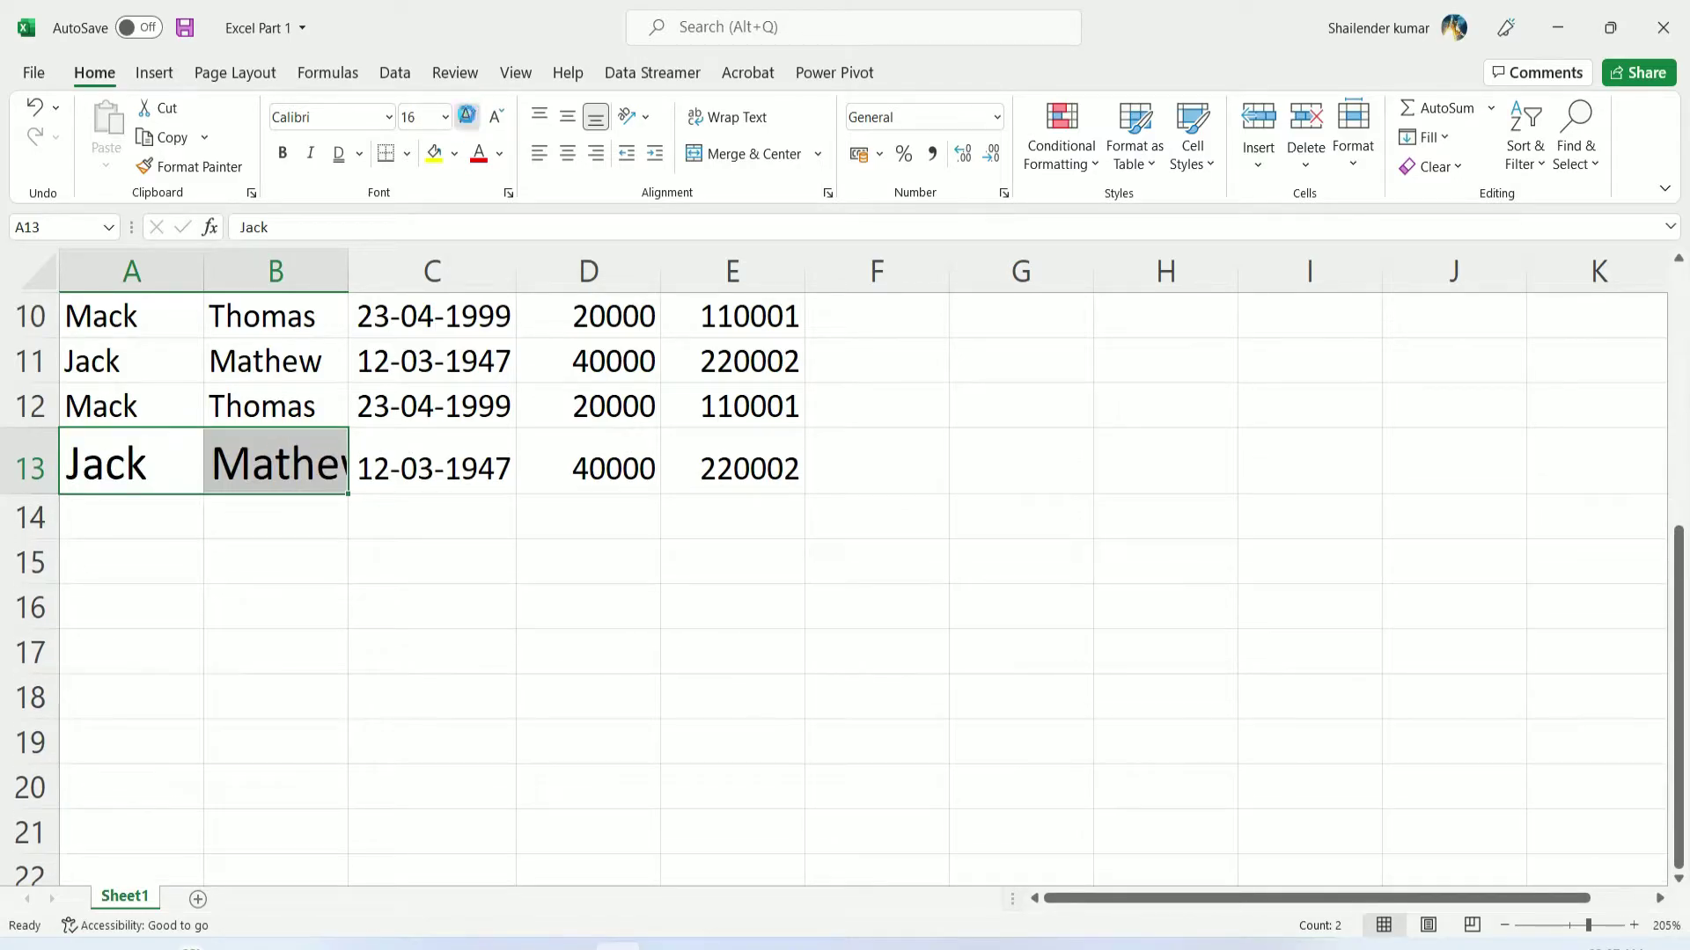
pyautogui.click(468, 118)
pyautogui.click(469, 119)
pyautogui.click(469, 120)
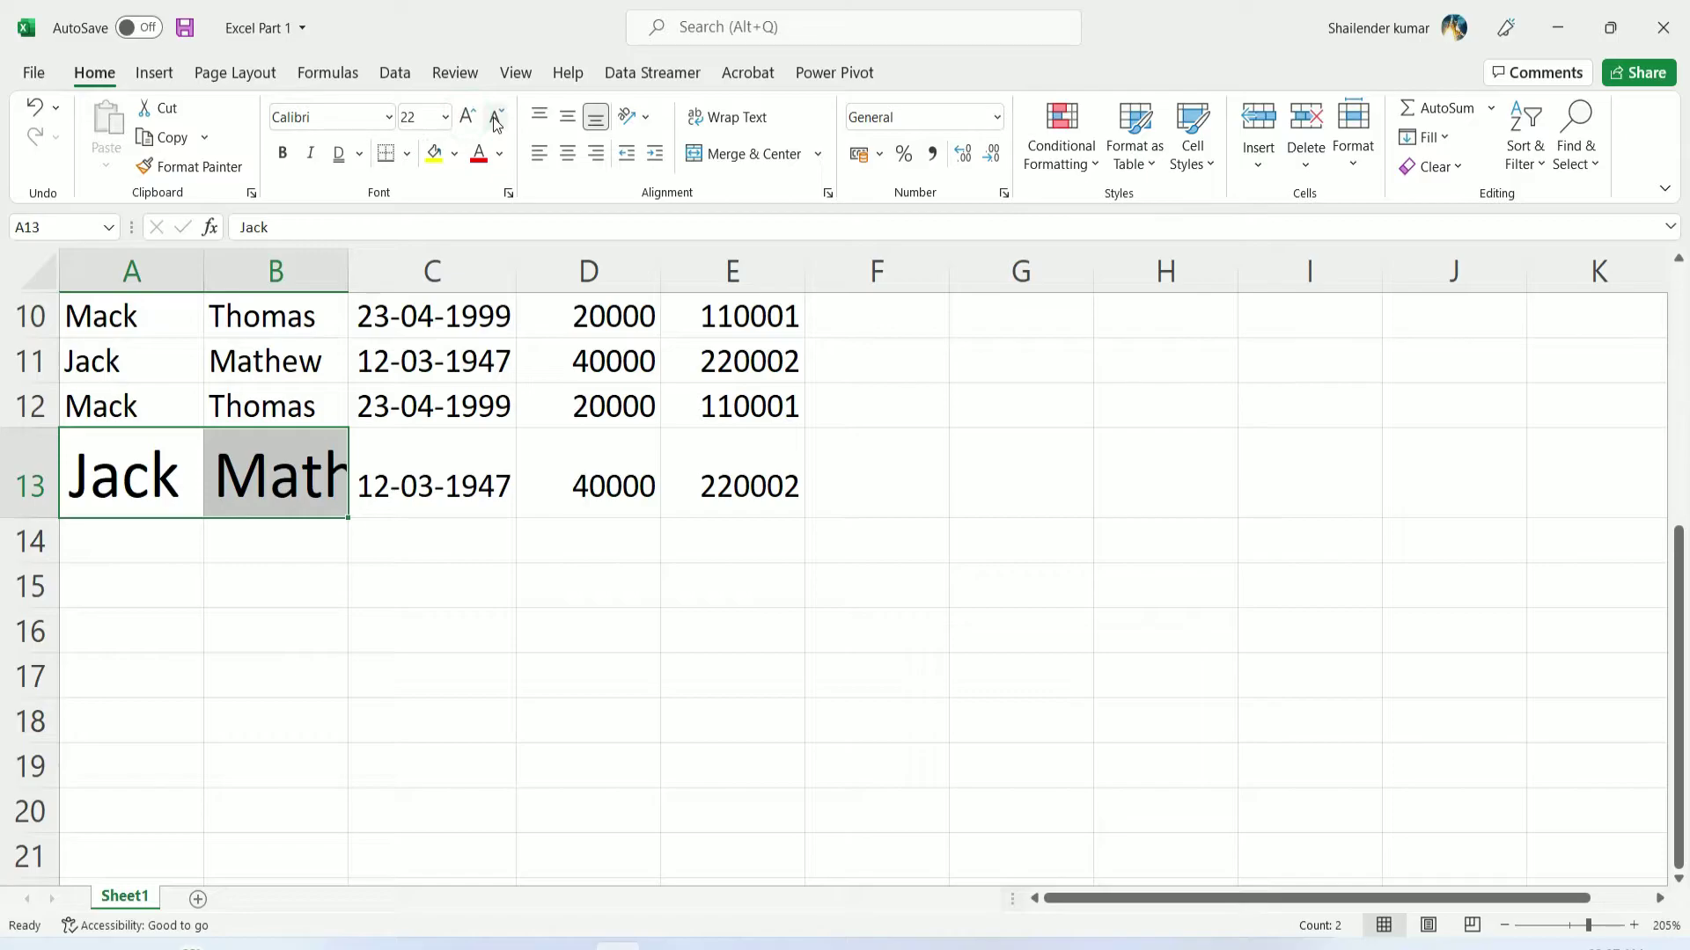
pyautogui.click(497, 123)
pyautogui.click(497, 123)
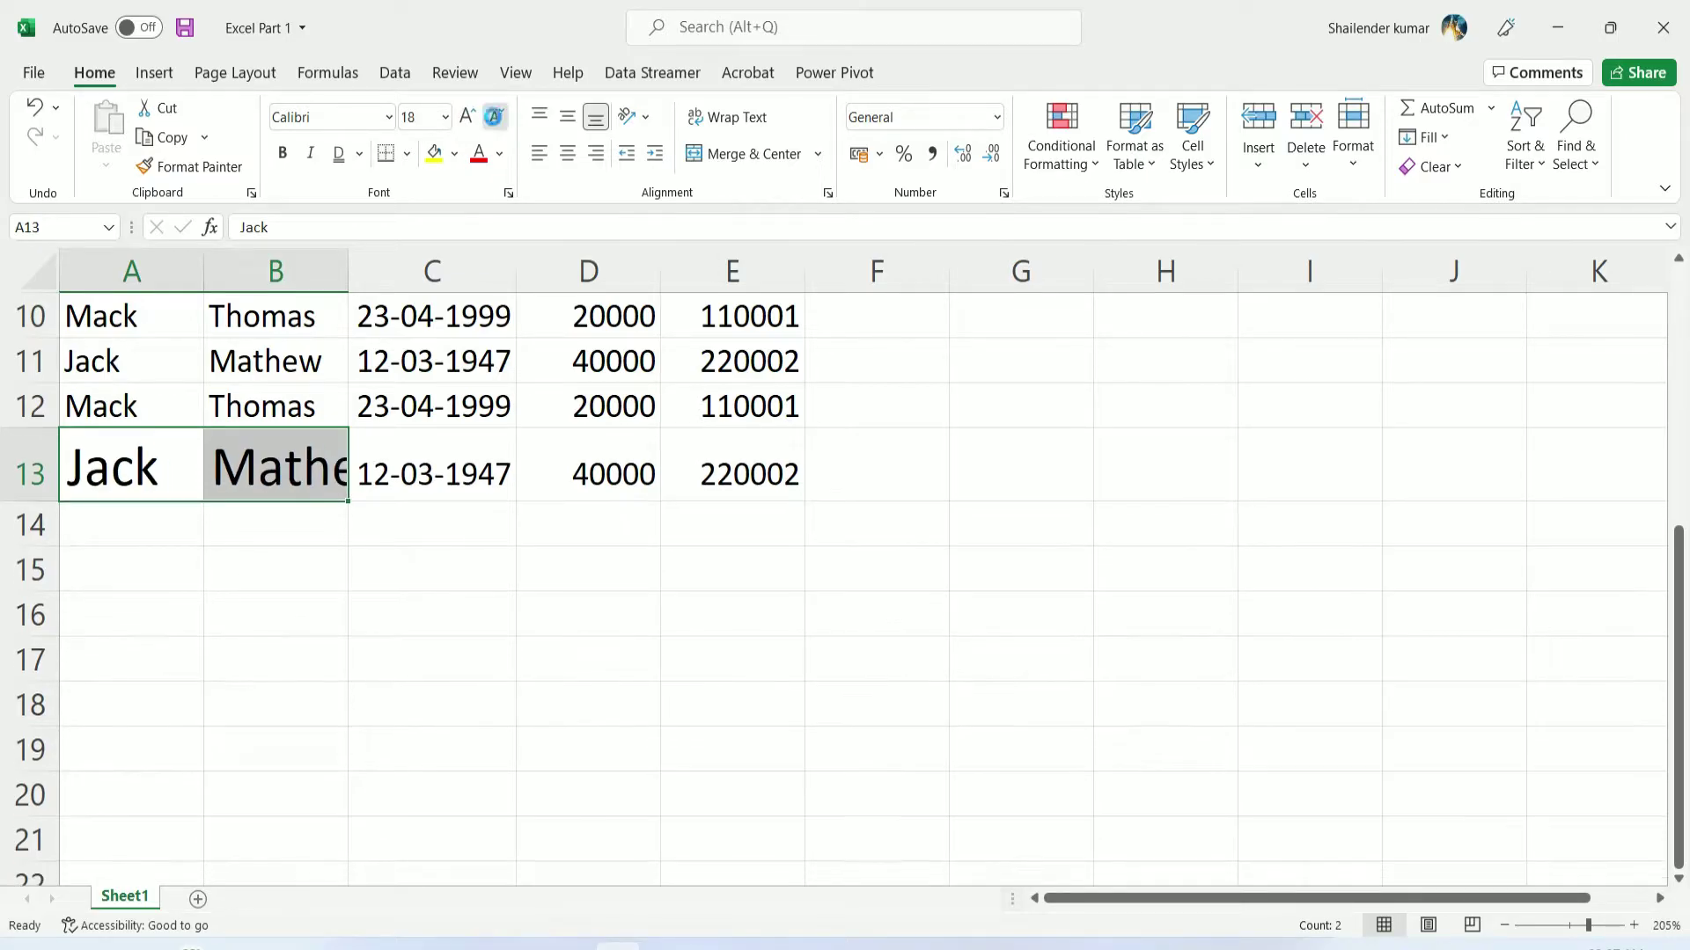
pyautogui.click(497, 123)
pyautogui.click(497, 123)
pyautogui.click(497, 123)
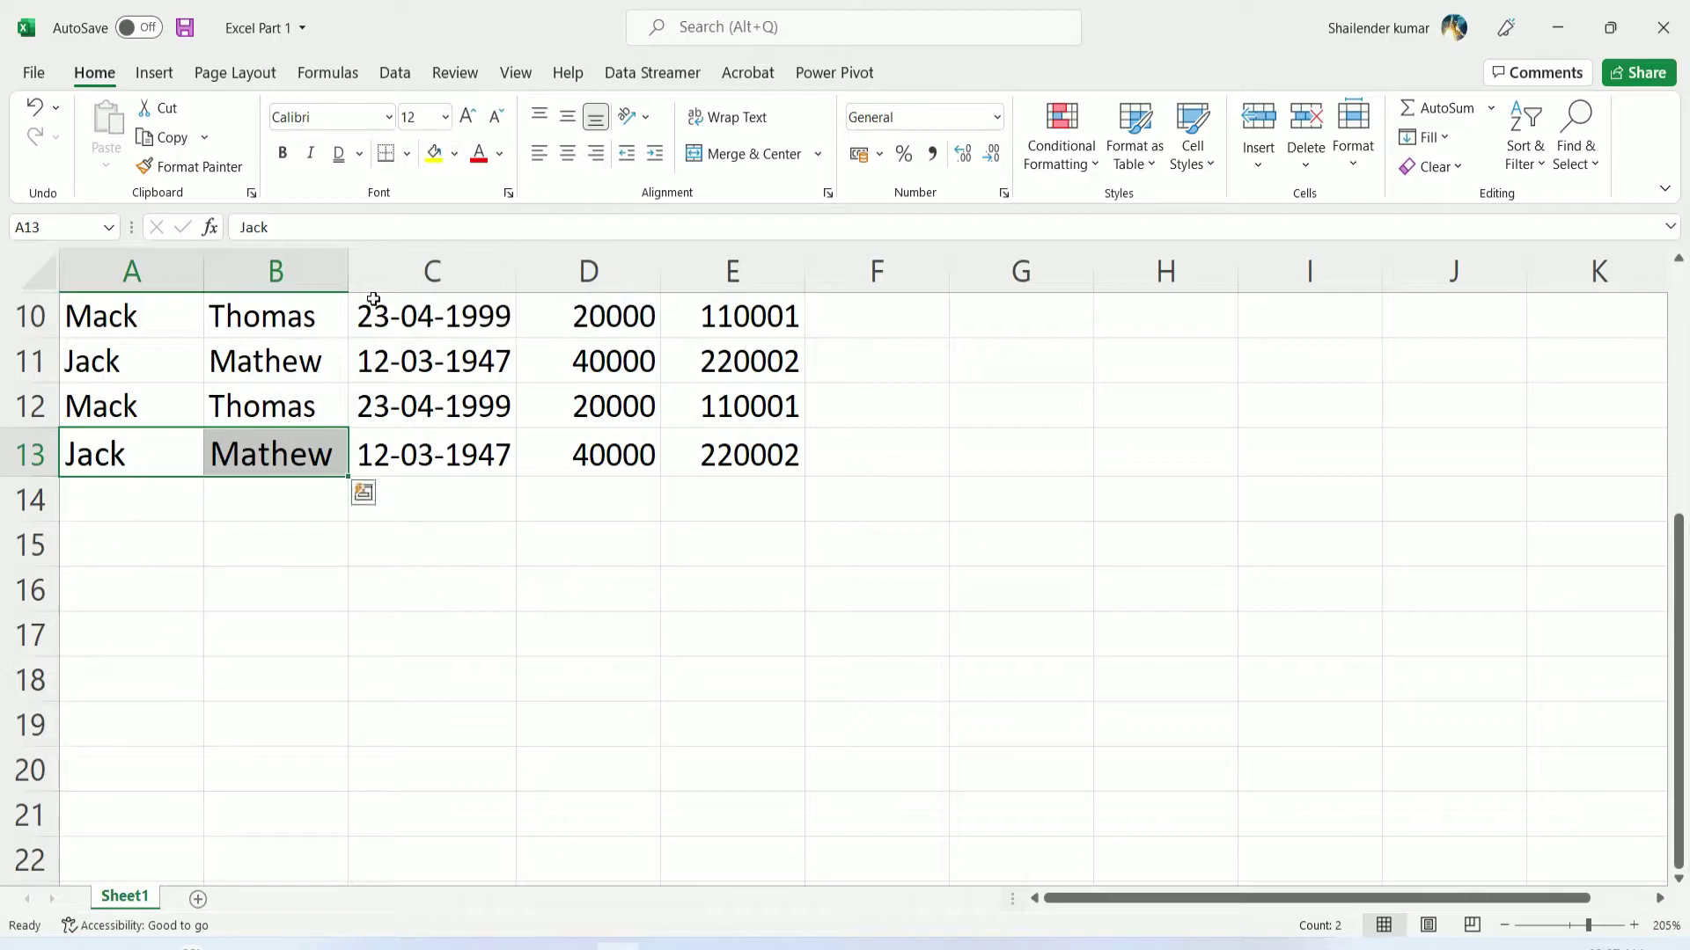
# Fill A13:B13 with yellow, then with light blue from the palette
pyautogui.click(431, 154)
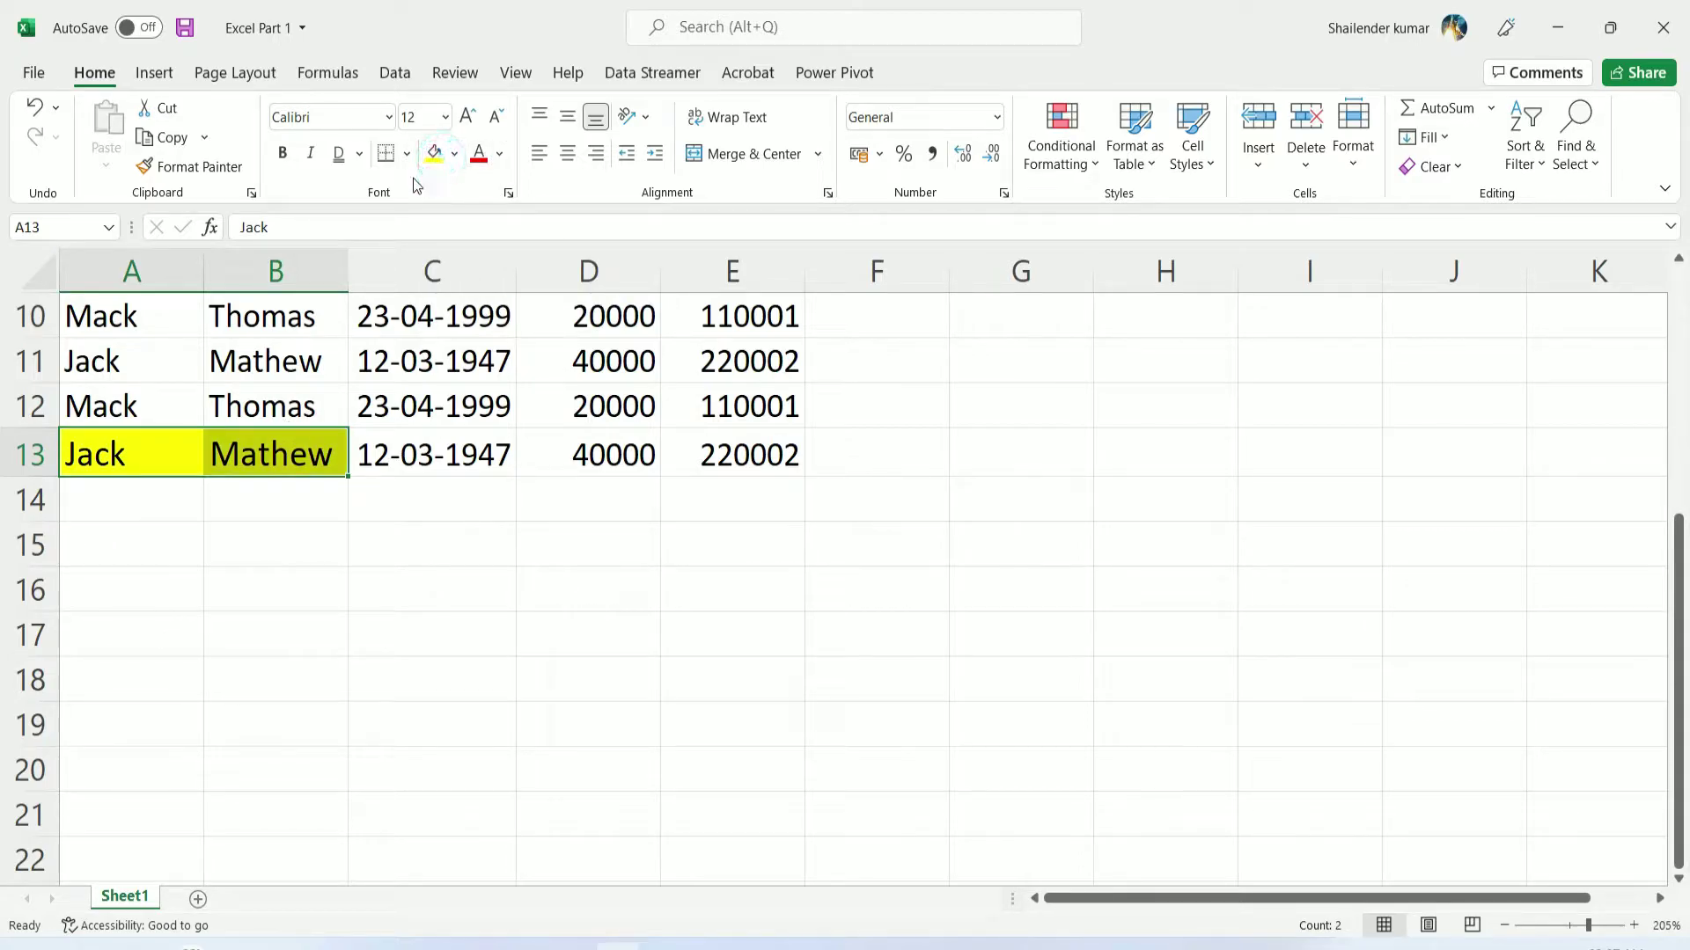
pyautogui.click(455, 155)
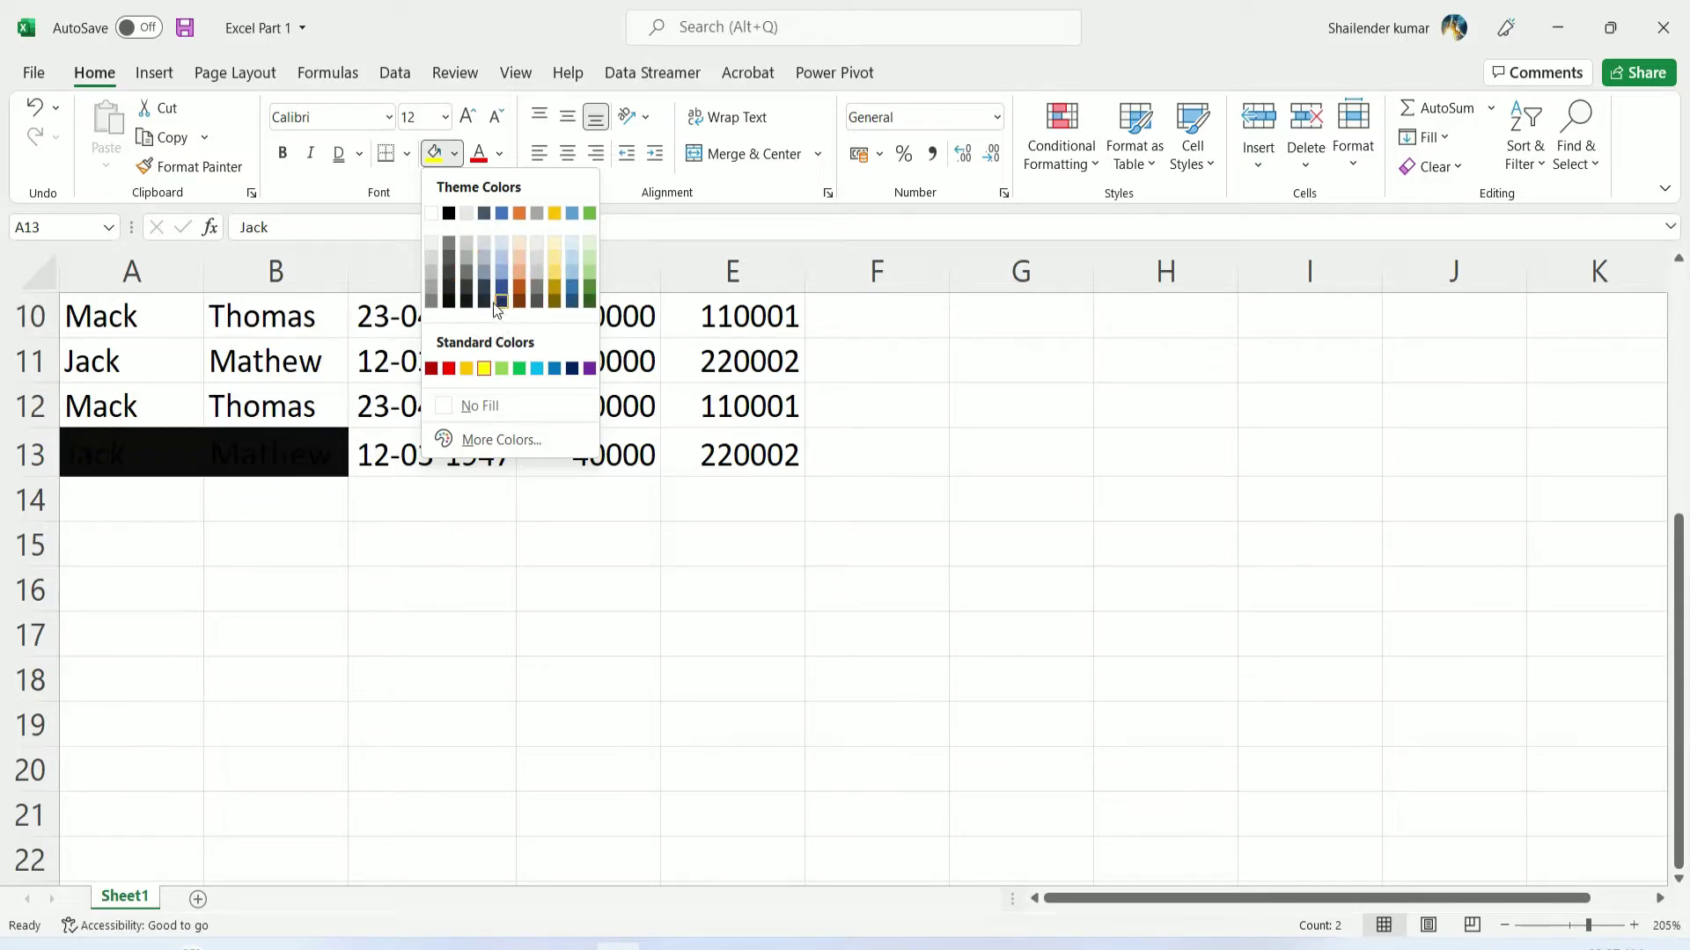
pyautogui.click(574, 282)
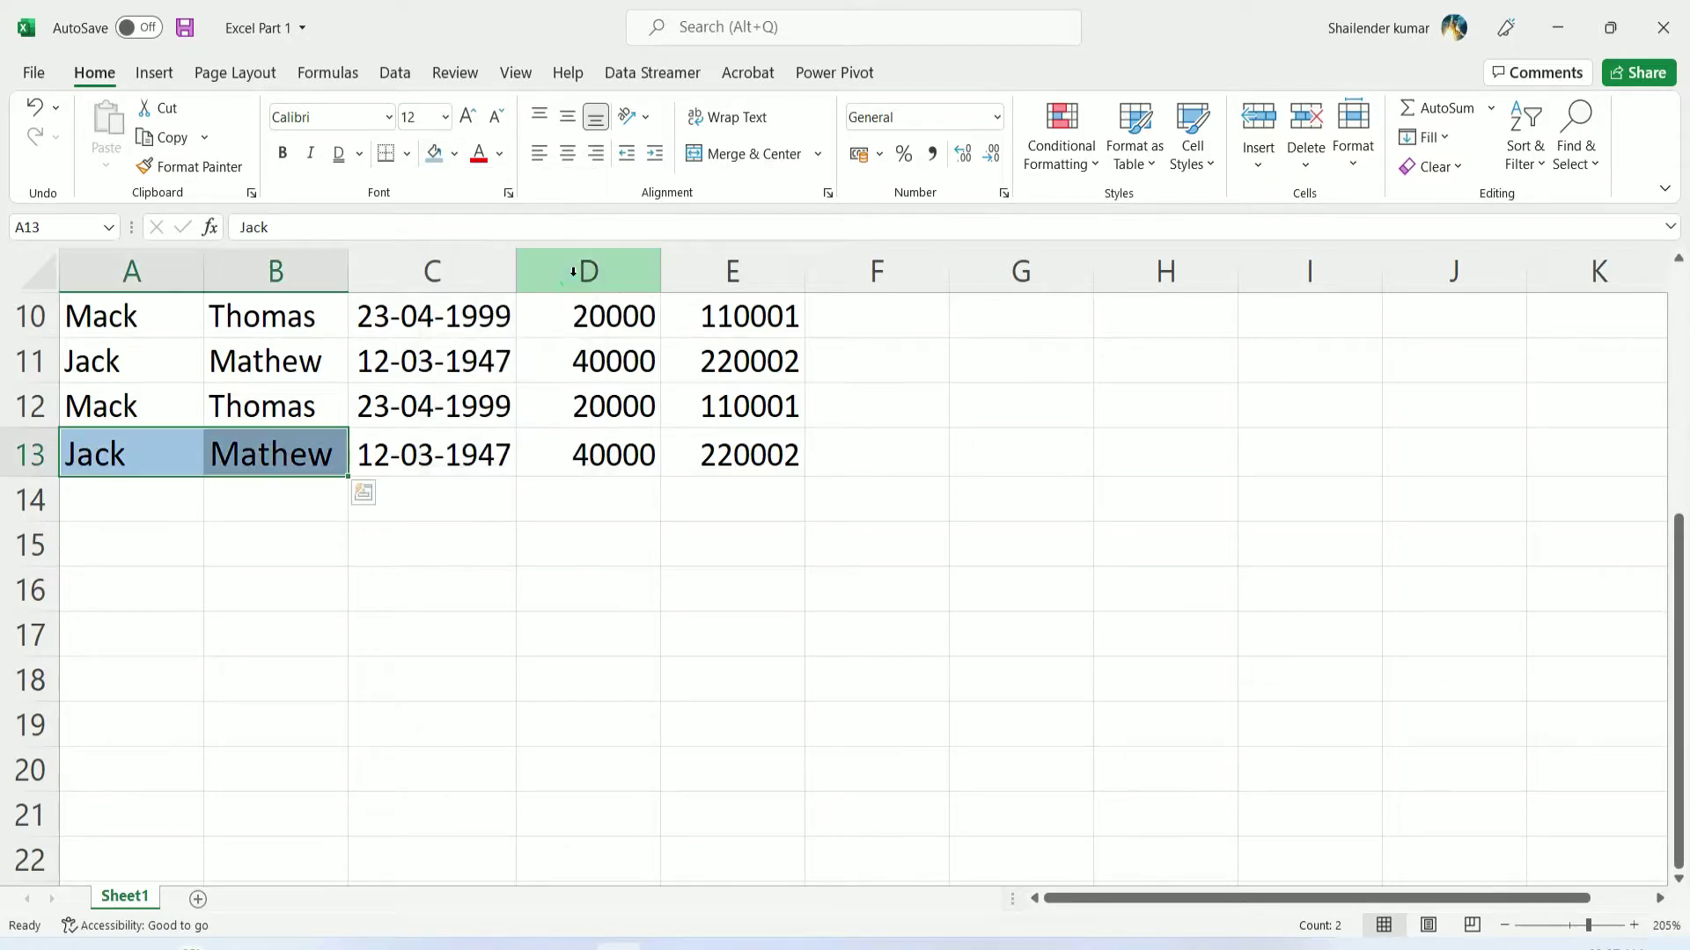
pyautogui.click(314, 434)
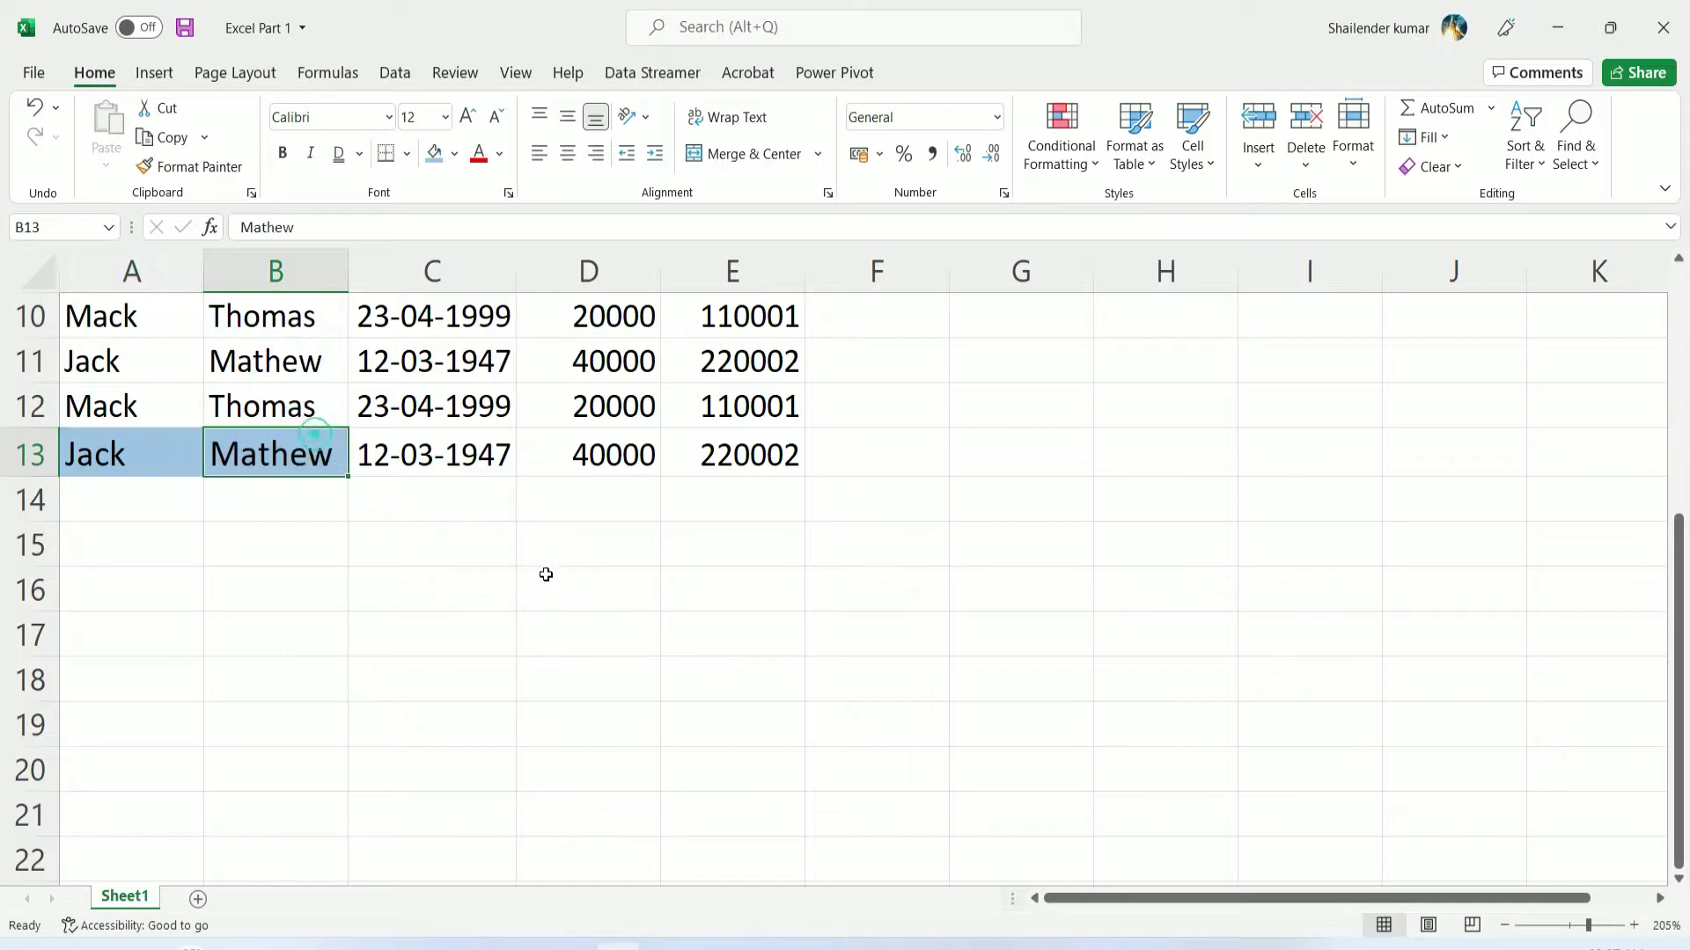
pyautogui.click(588, 577)
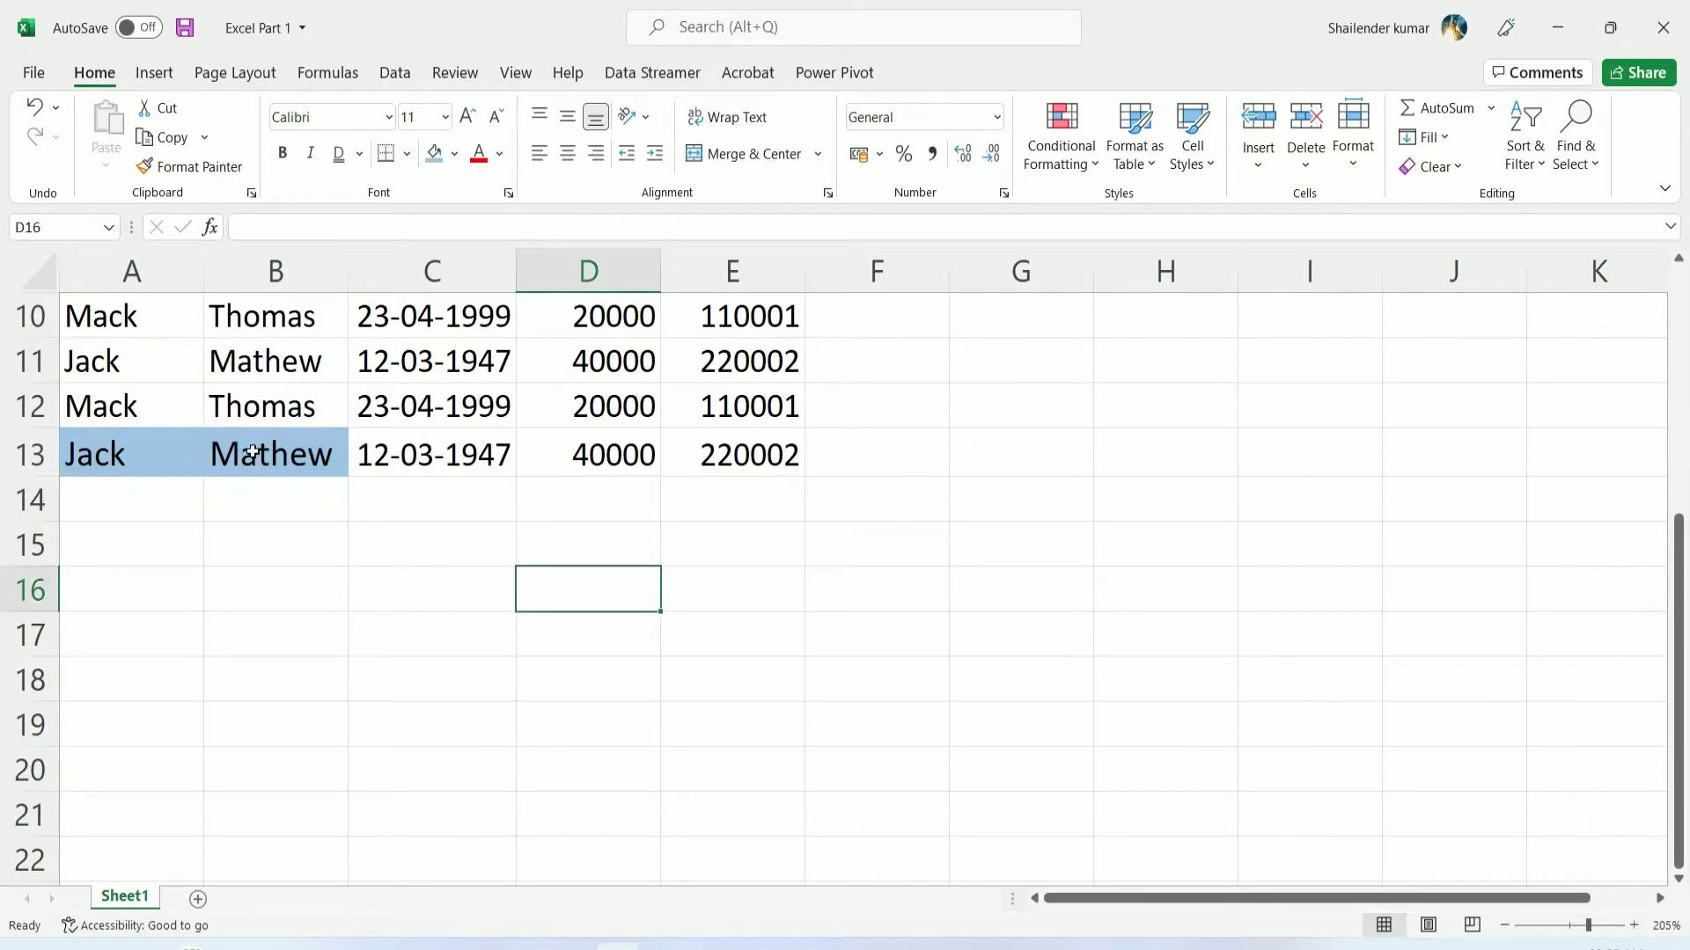
# Reset A13:B13 to No Fill and reopen the fill colour choices
pyautogui.moveTo(144, 445); pyautogui.dragTo(231, 452)
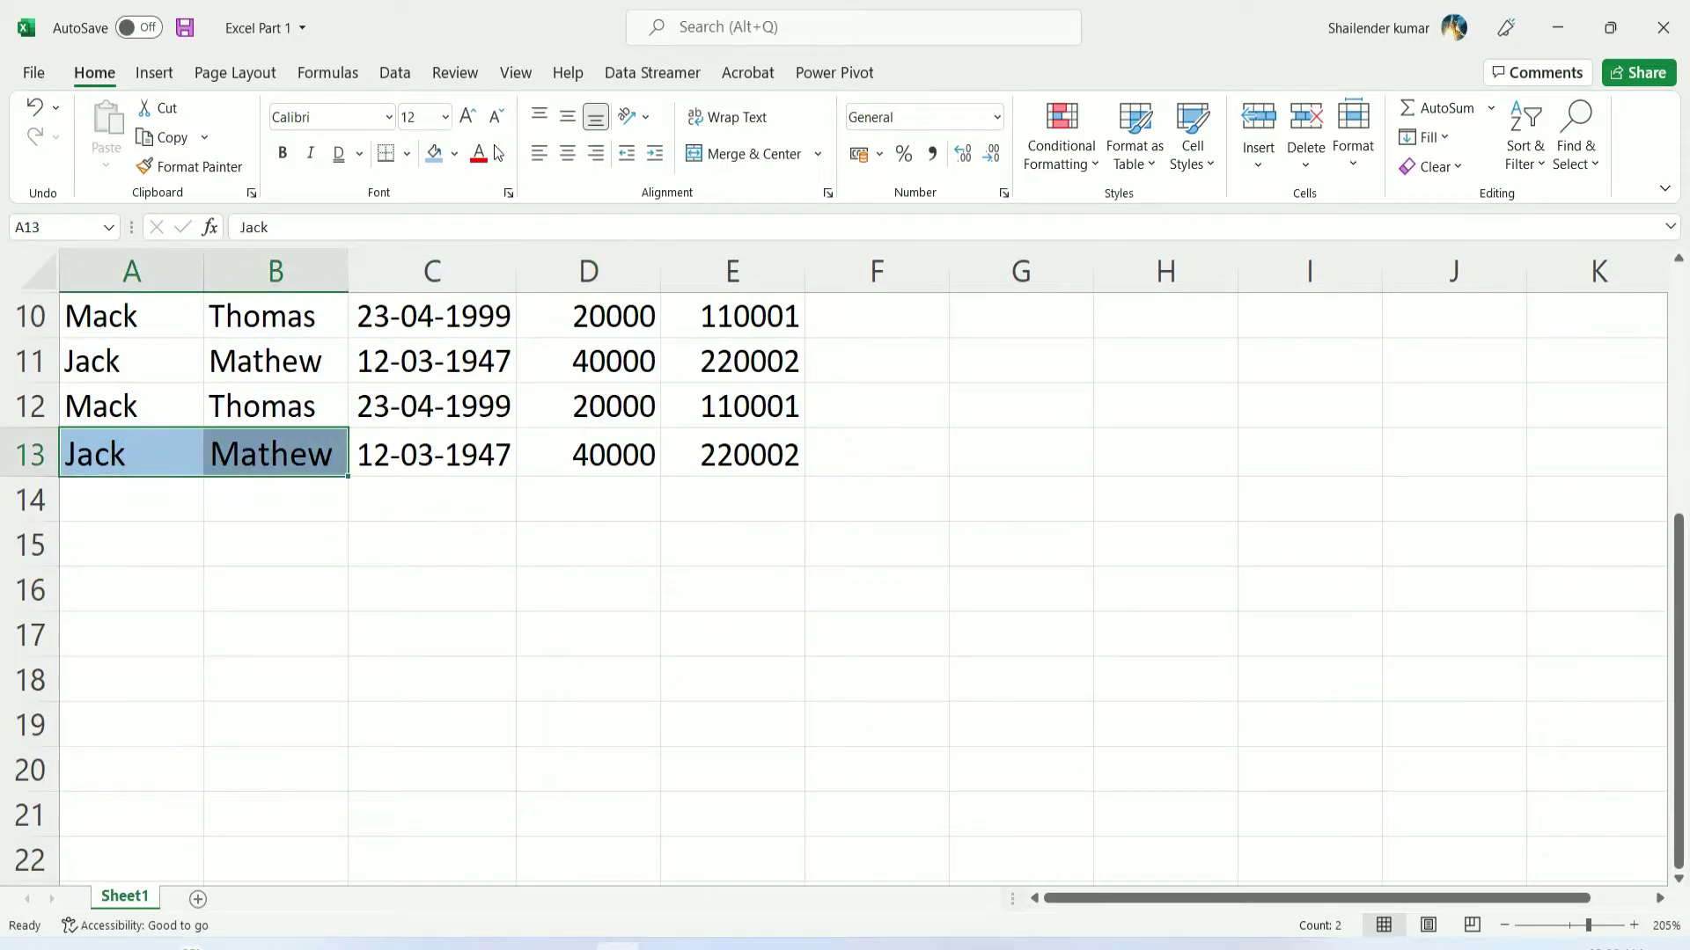
pyautogui.click(455, 156)
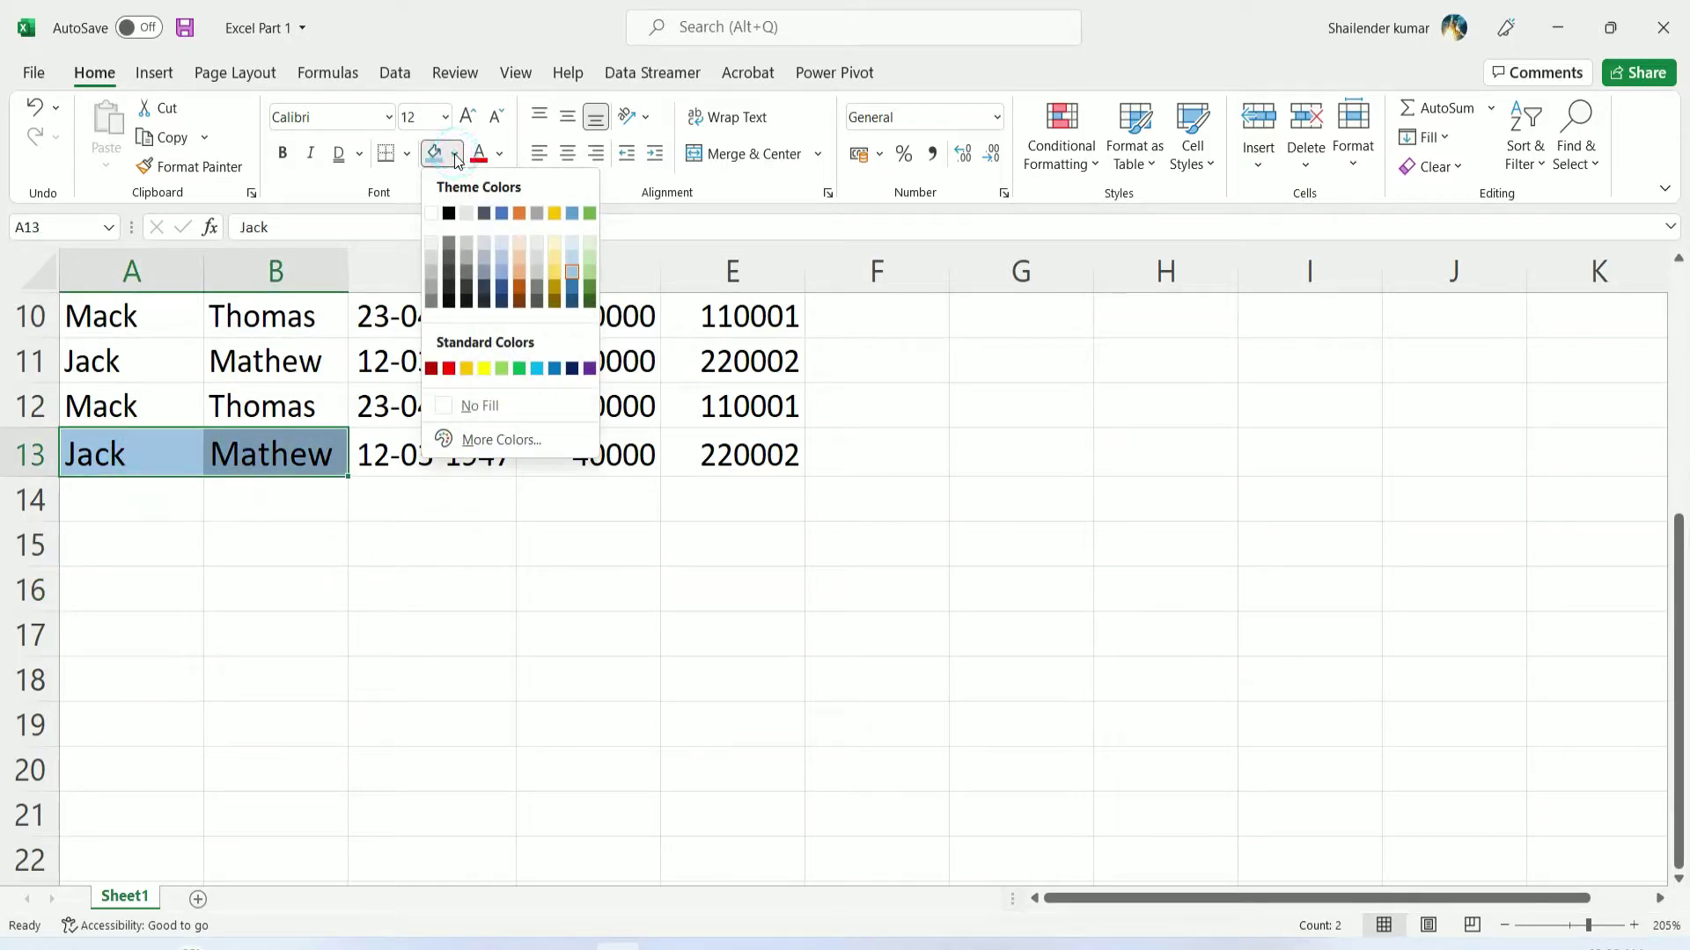
pyautogui.click(500, 408)
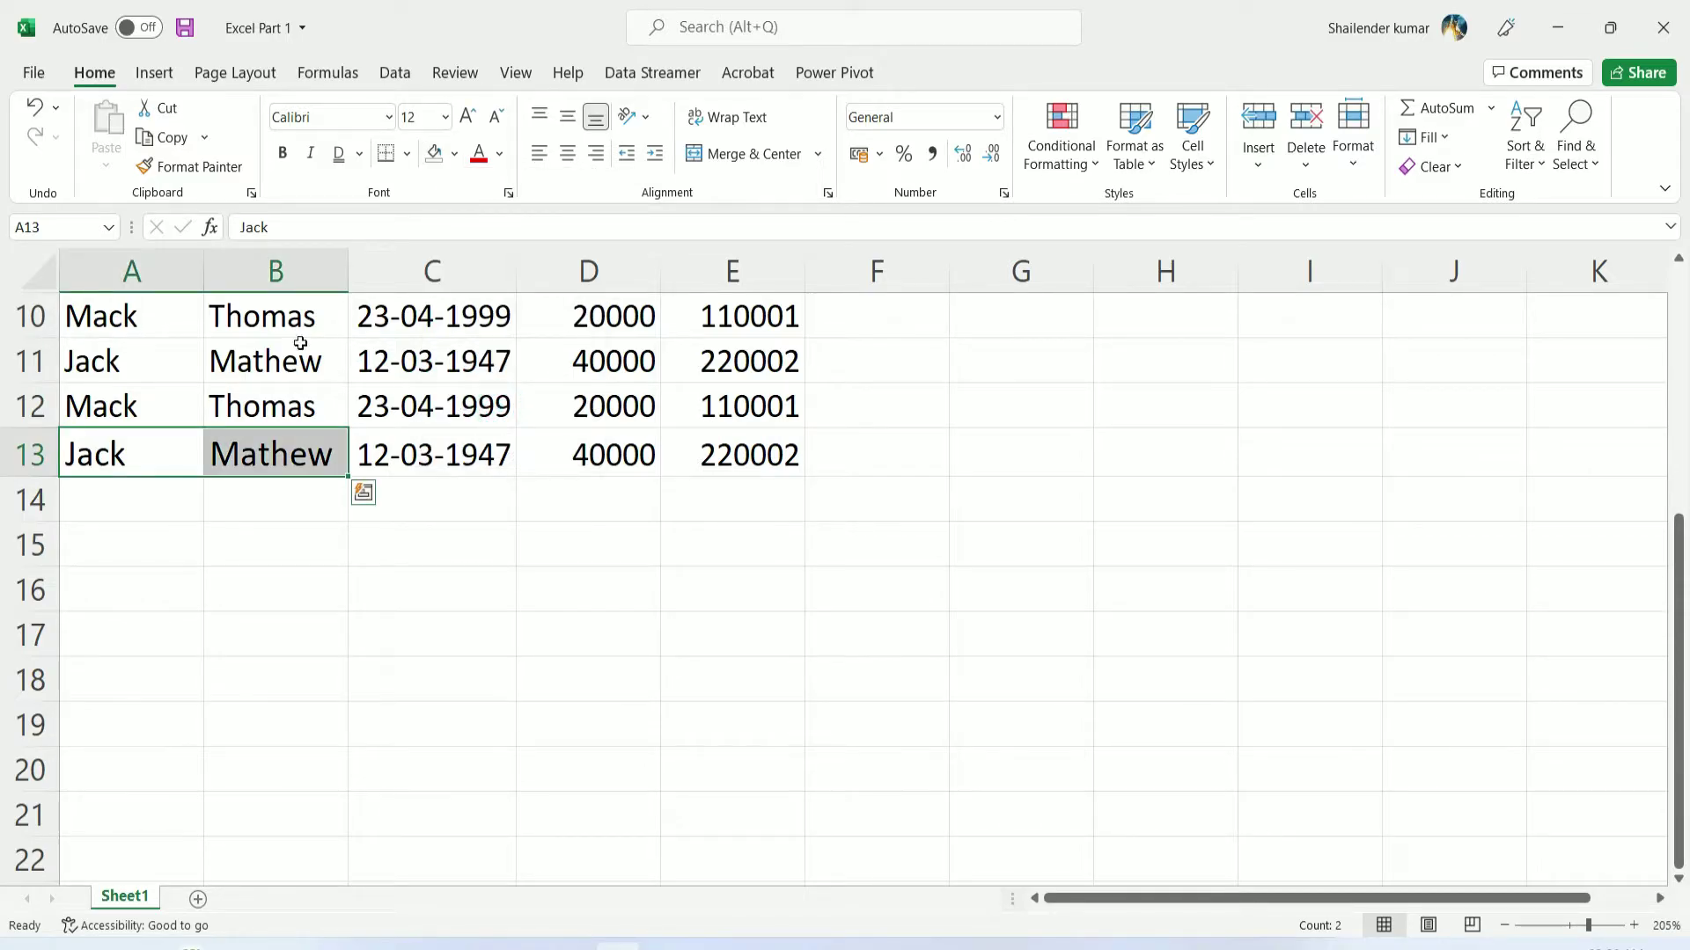
pyautogui.click(453, 154)
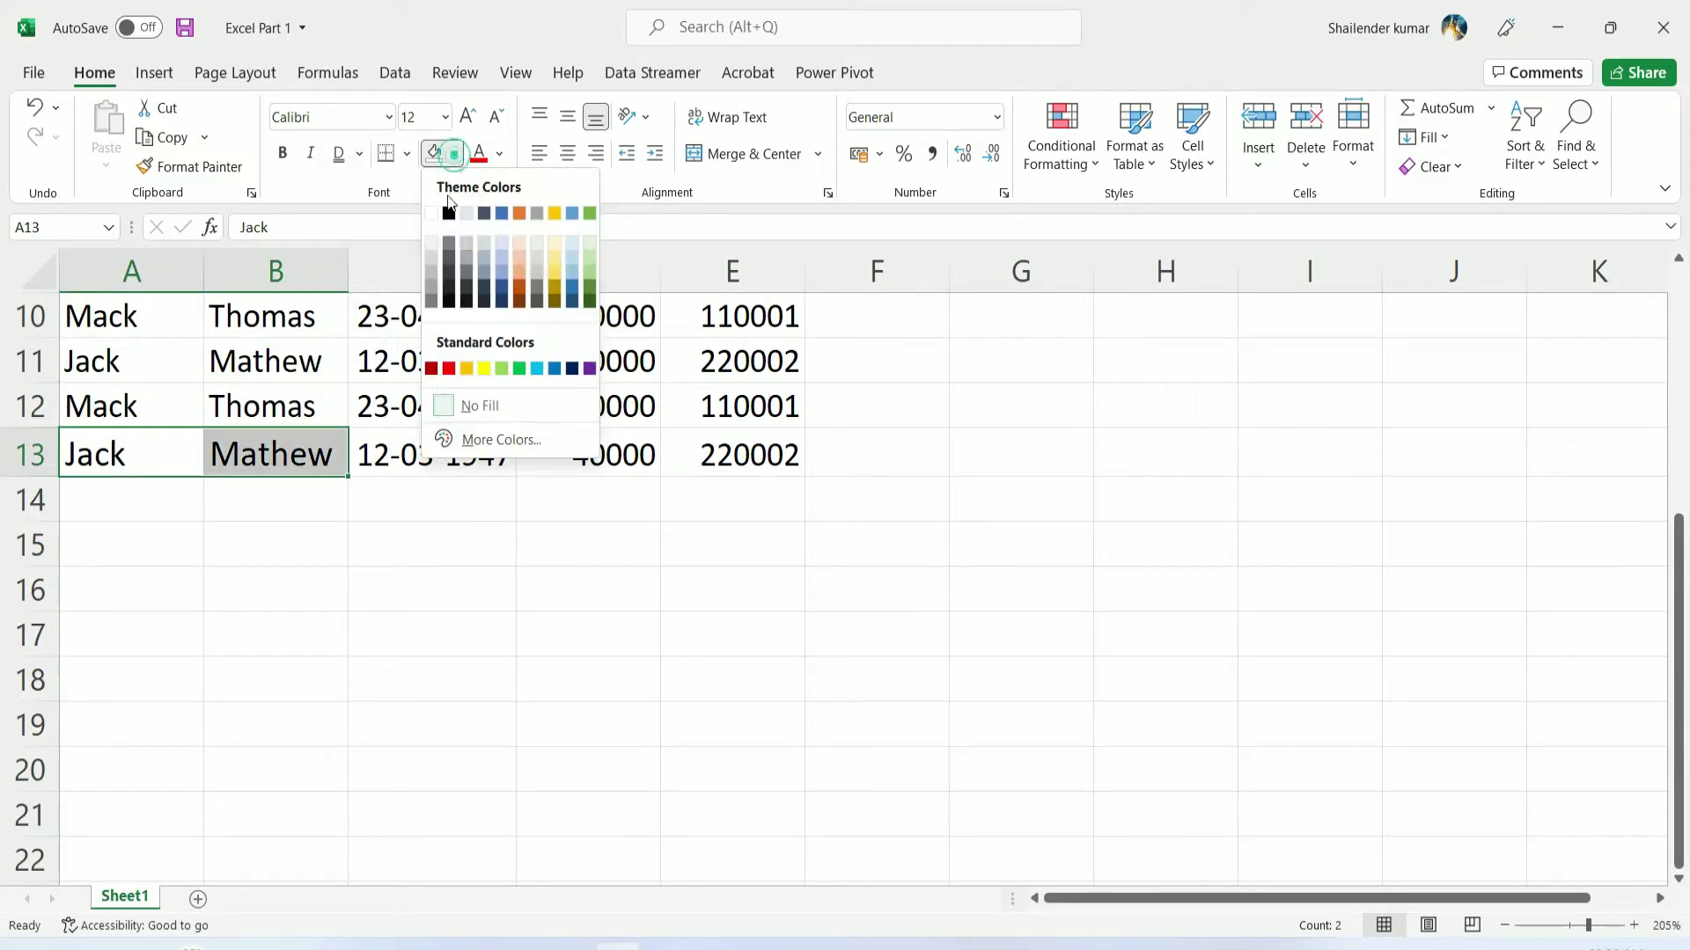
# Fill A13:B13 with custom blue #1E81AE (RGB 30, 129, 174) via More Colors
pyautogui.click(499, 440)
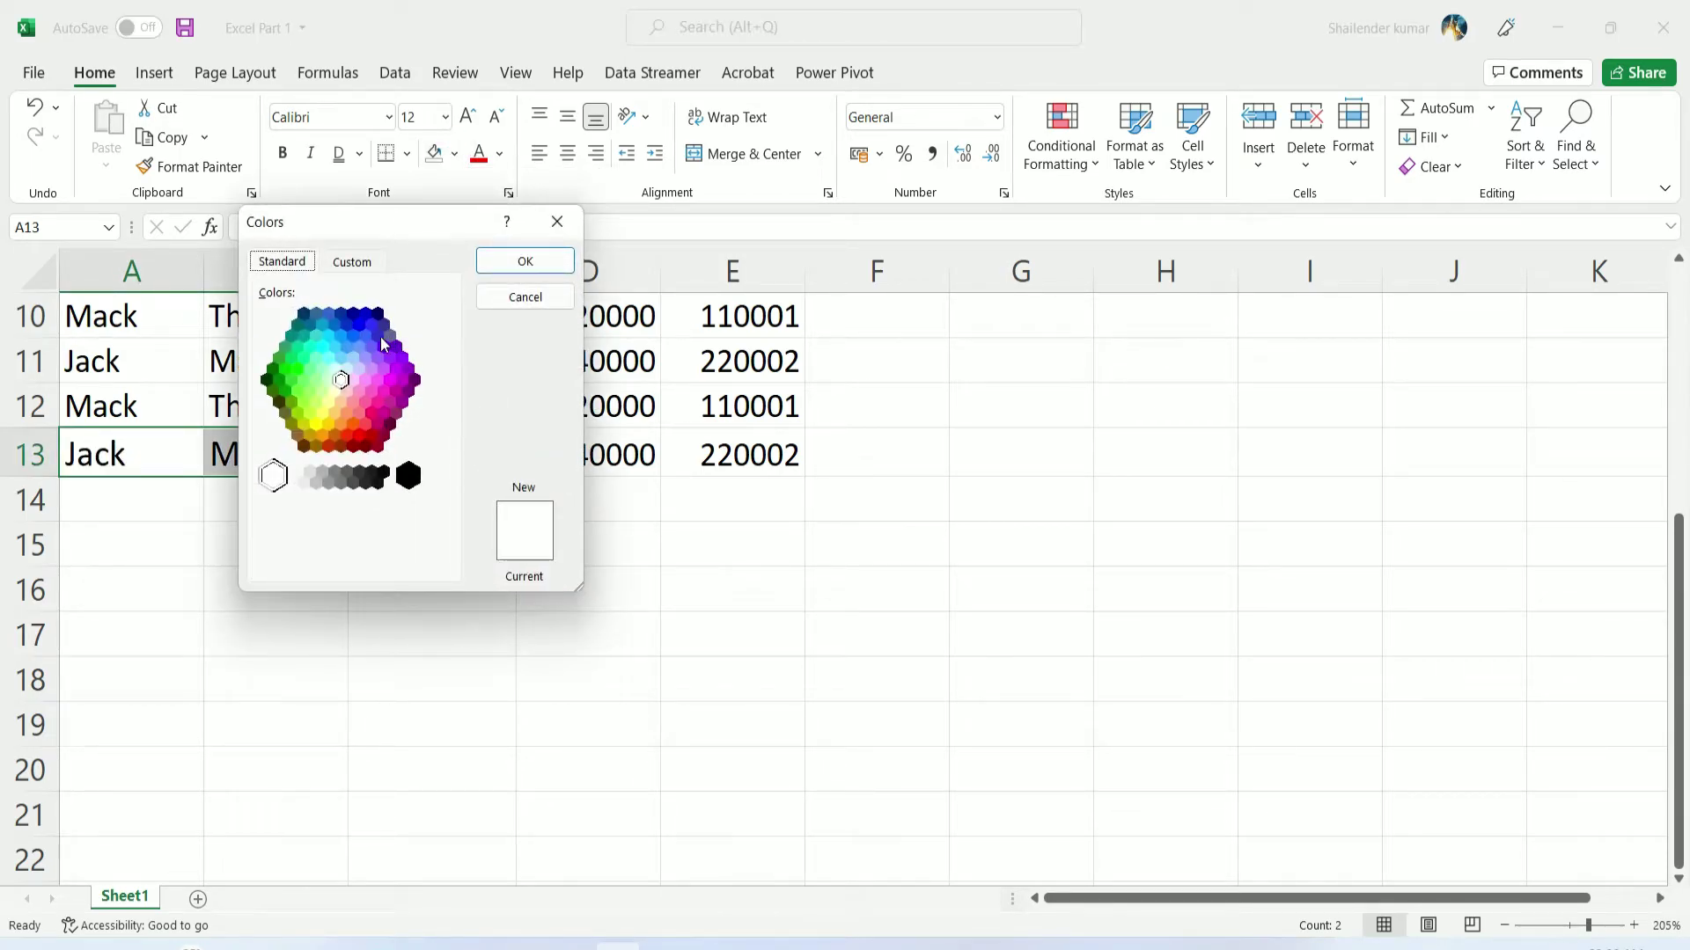
pyautogui.click(352, 263)
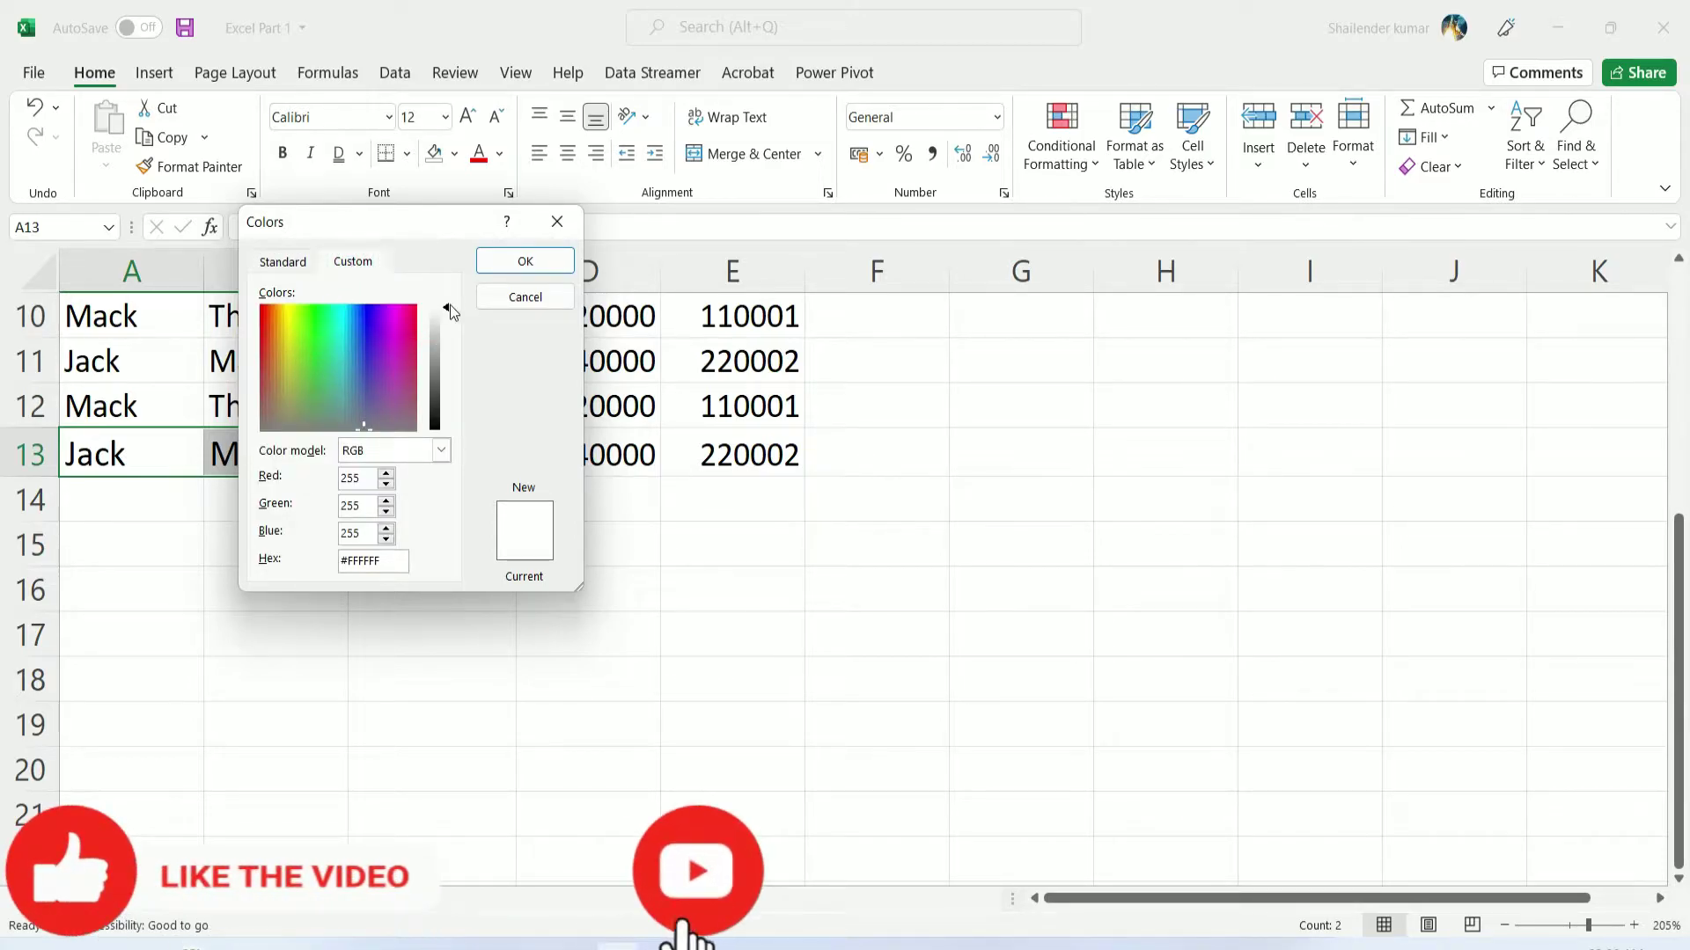
pyautogui.moveTo(450, 304); pyautogui.dragTo(468, 377)
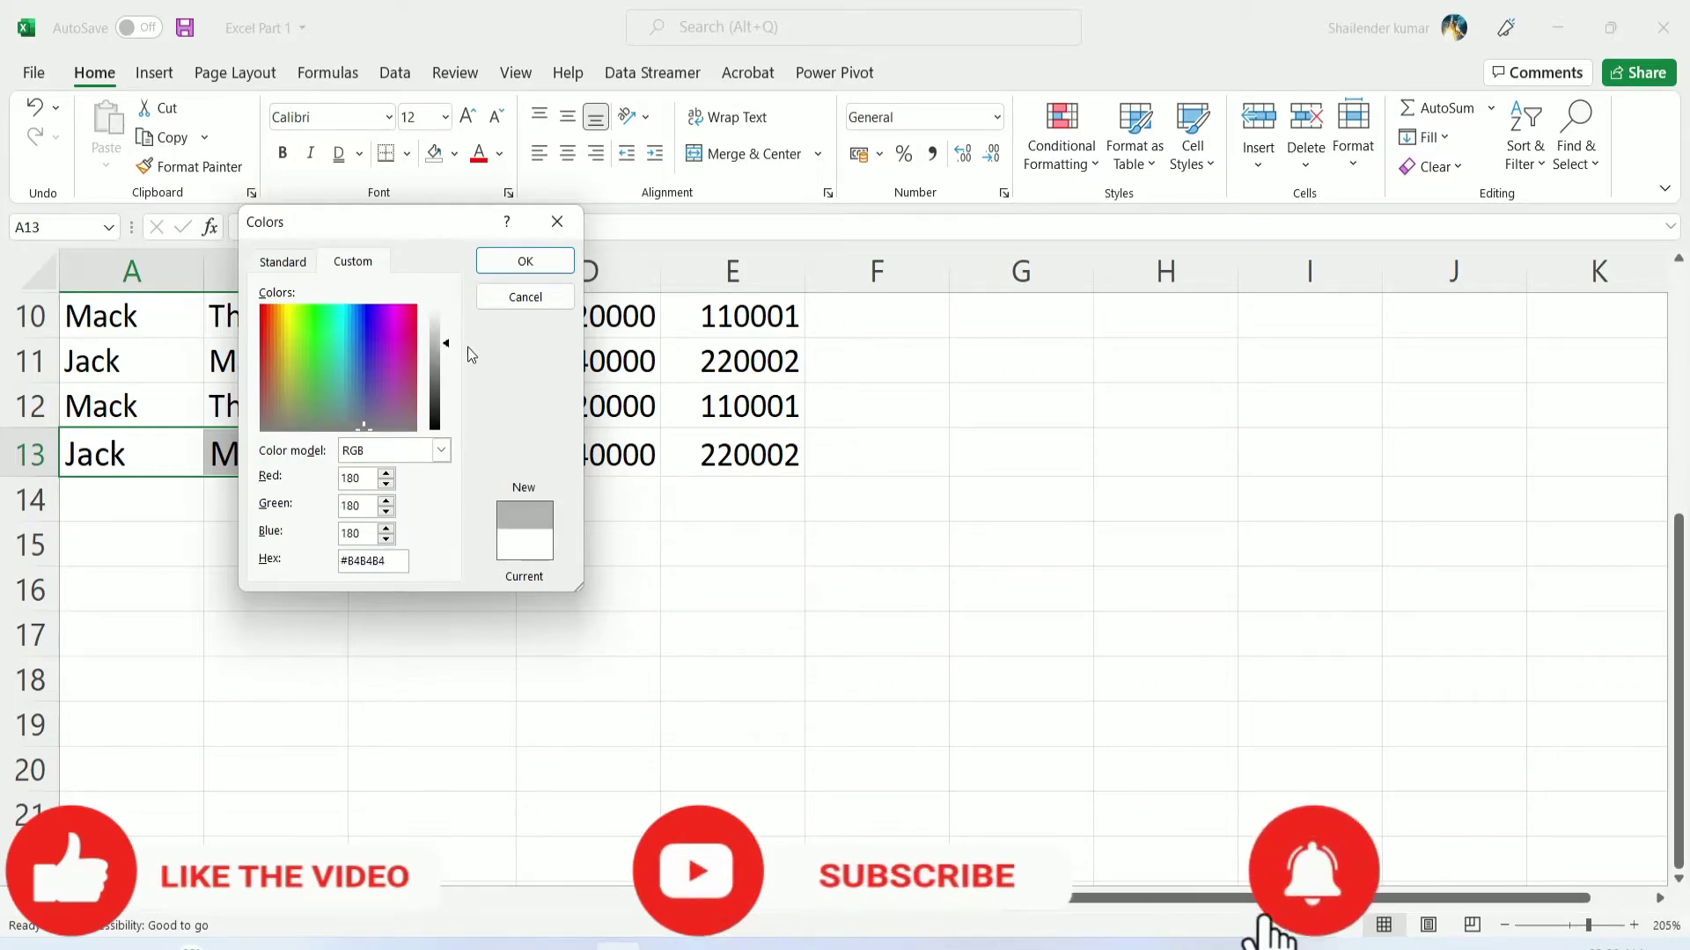
pyautogui.moveTo(468, 377); pyautogui.dragTo(470, 381)
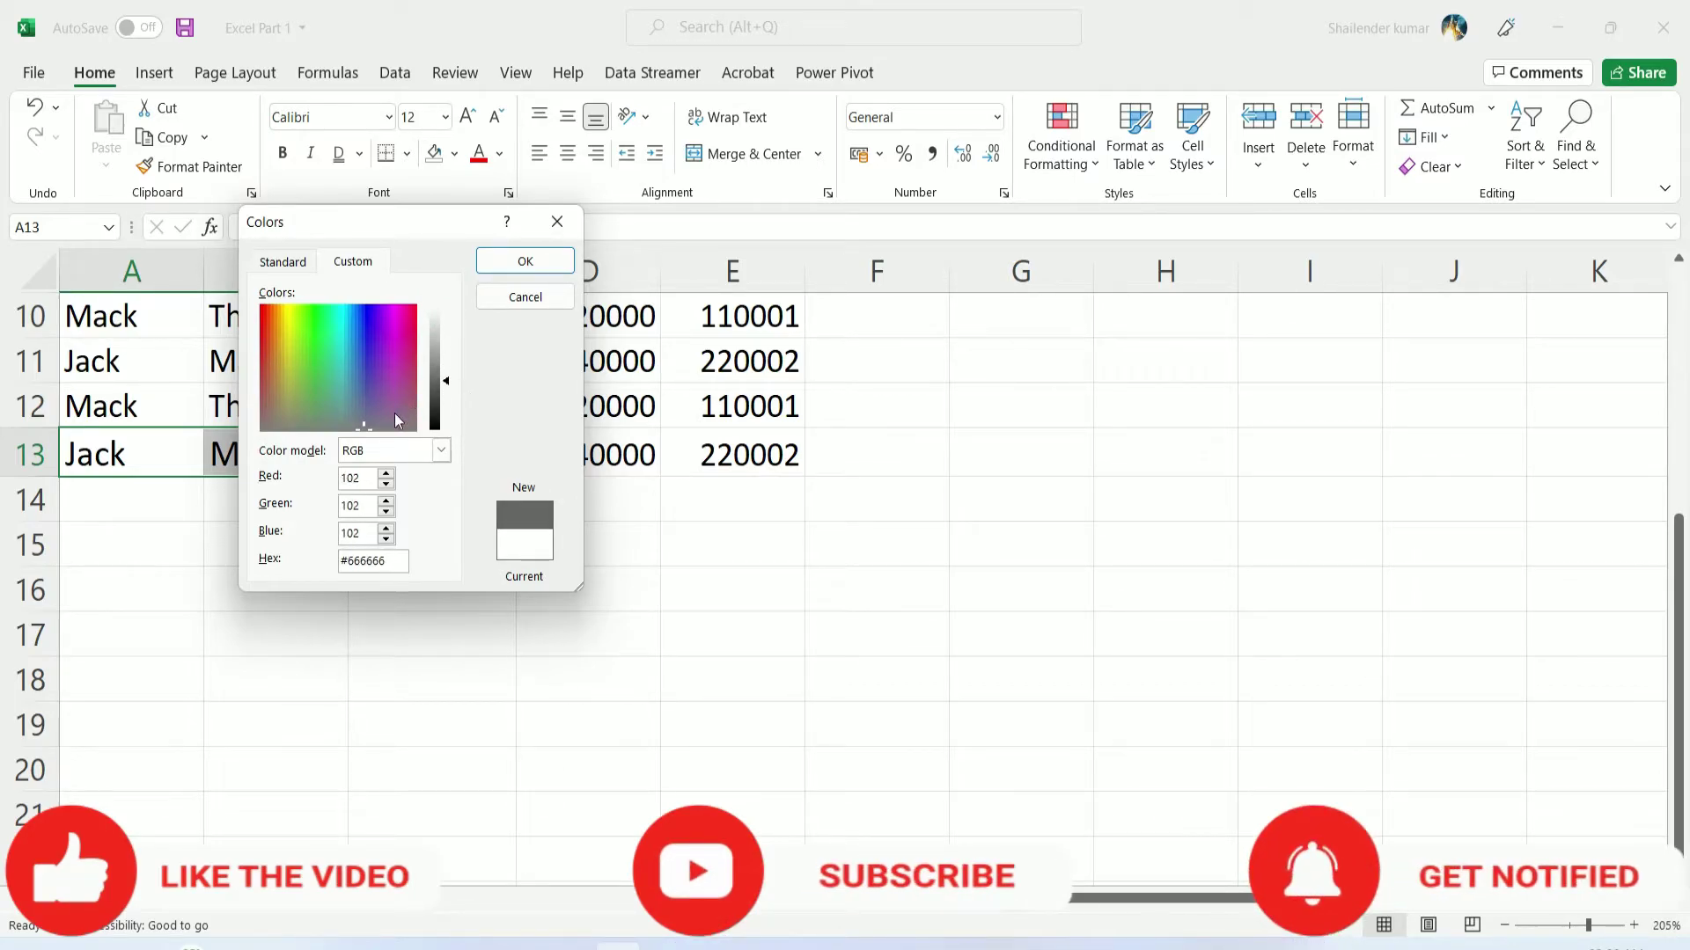
pyautogui.moveTo(379, 419); pyautogui.dragTo(346, 343)
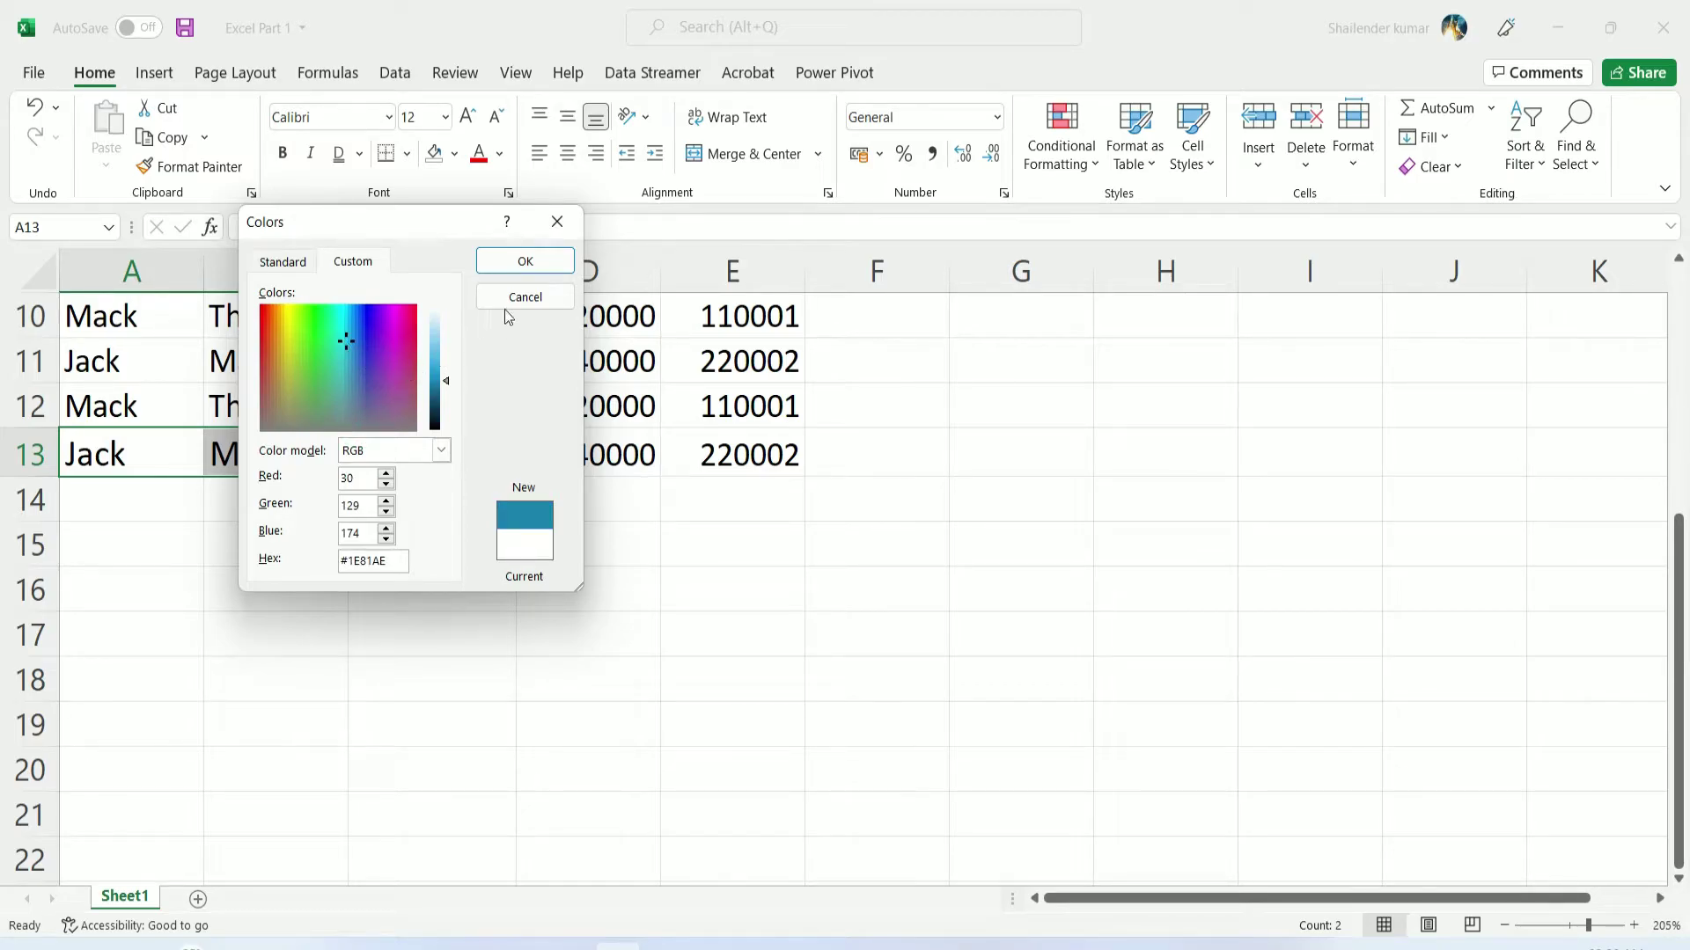
pyautogui.click(546, 258)
pyautogui.click(290, 459)
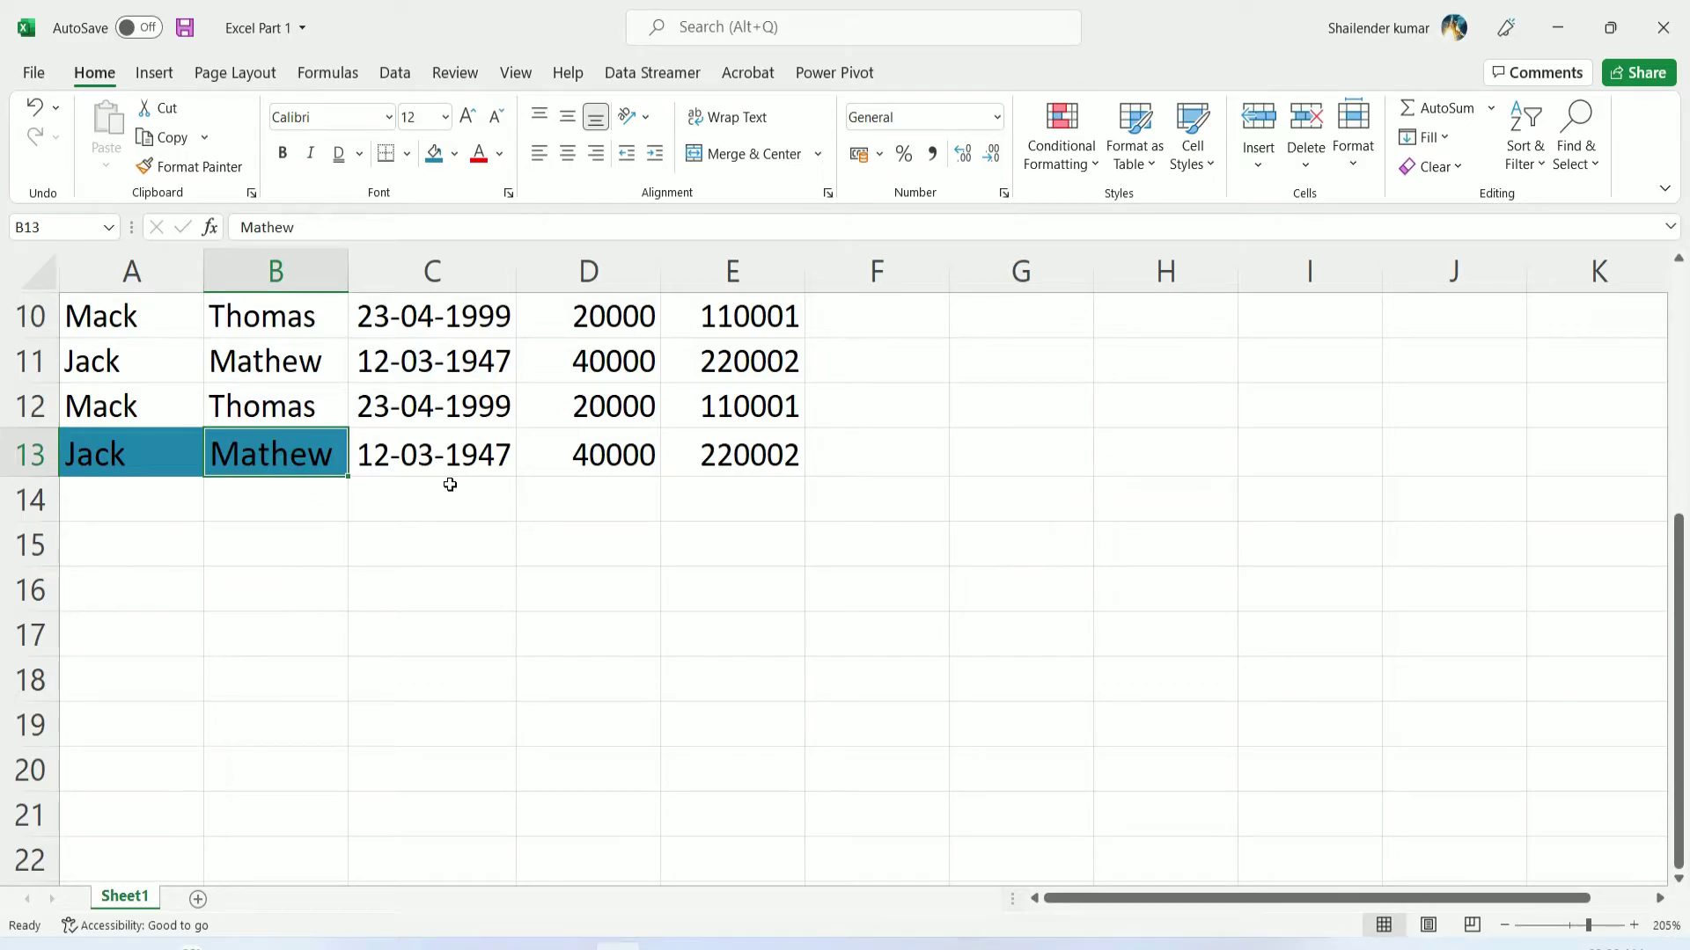
# Undo the teal fill, then try red and blue text colours on A13:B13, undoing each
pyautogui.hotkey('ctrl', 'z')
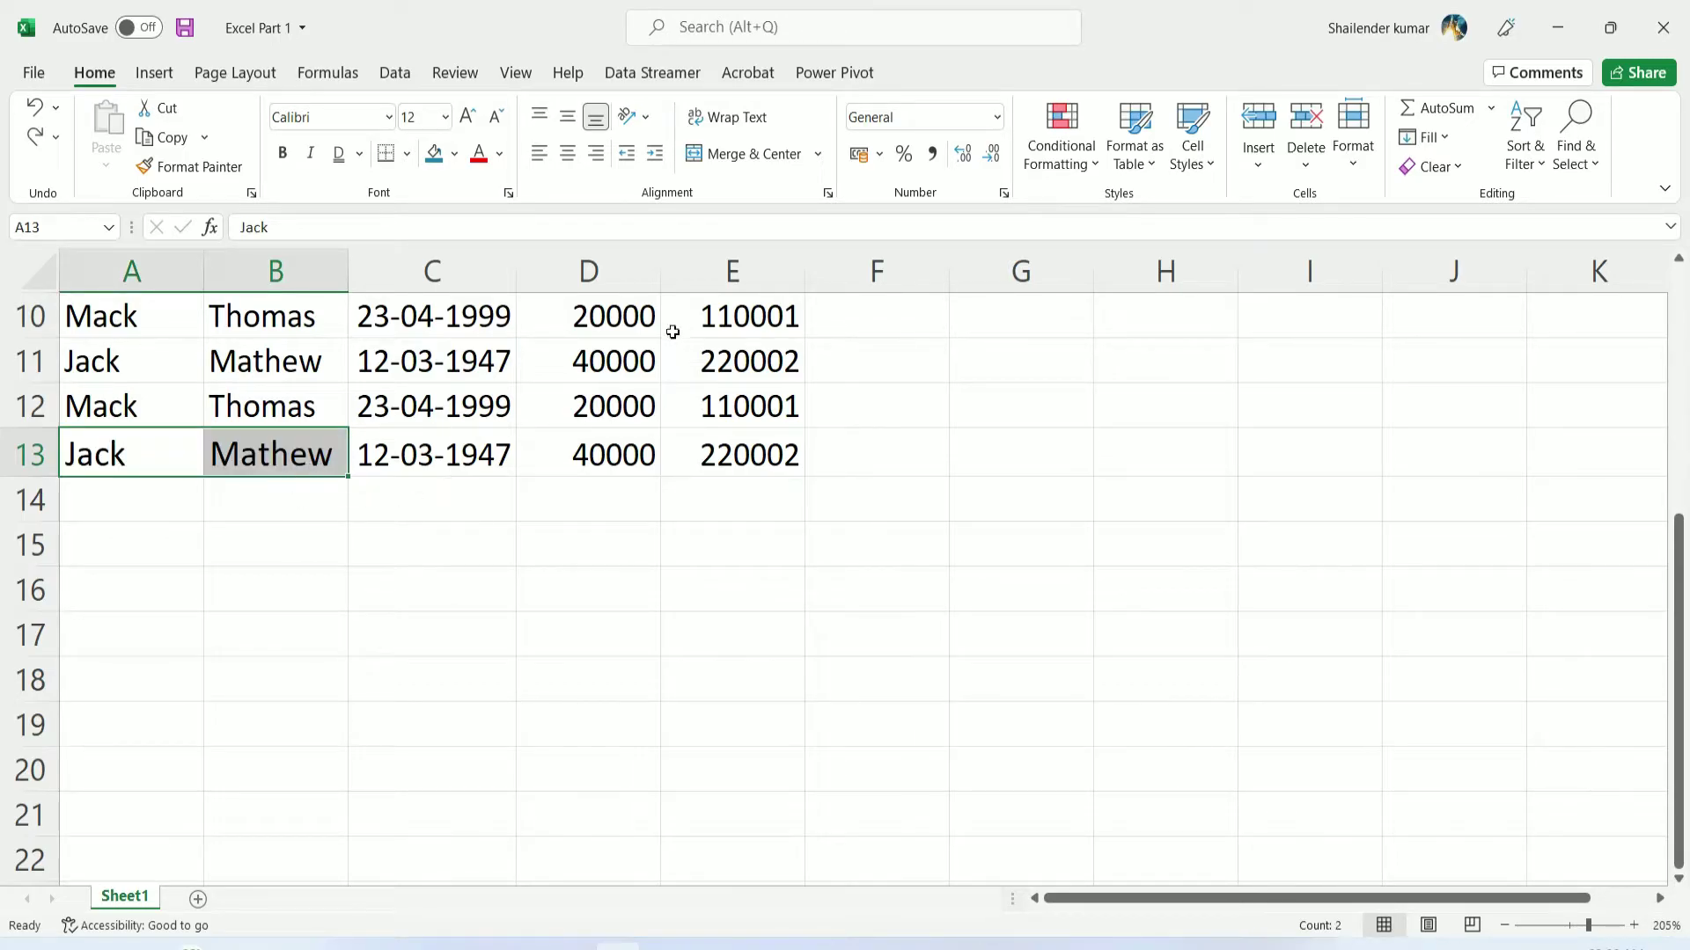
pyautogui.click(477, 156)
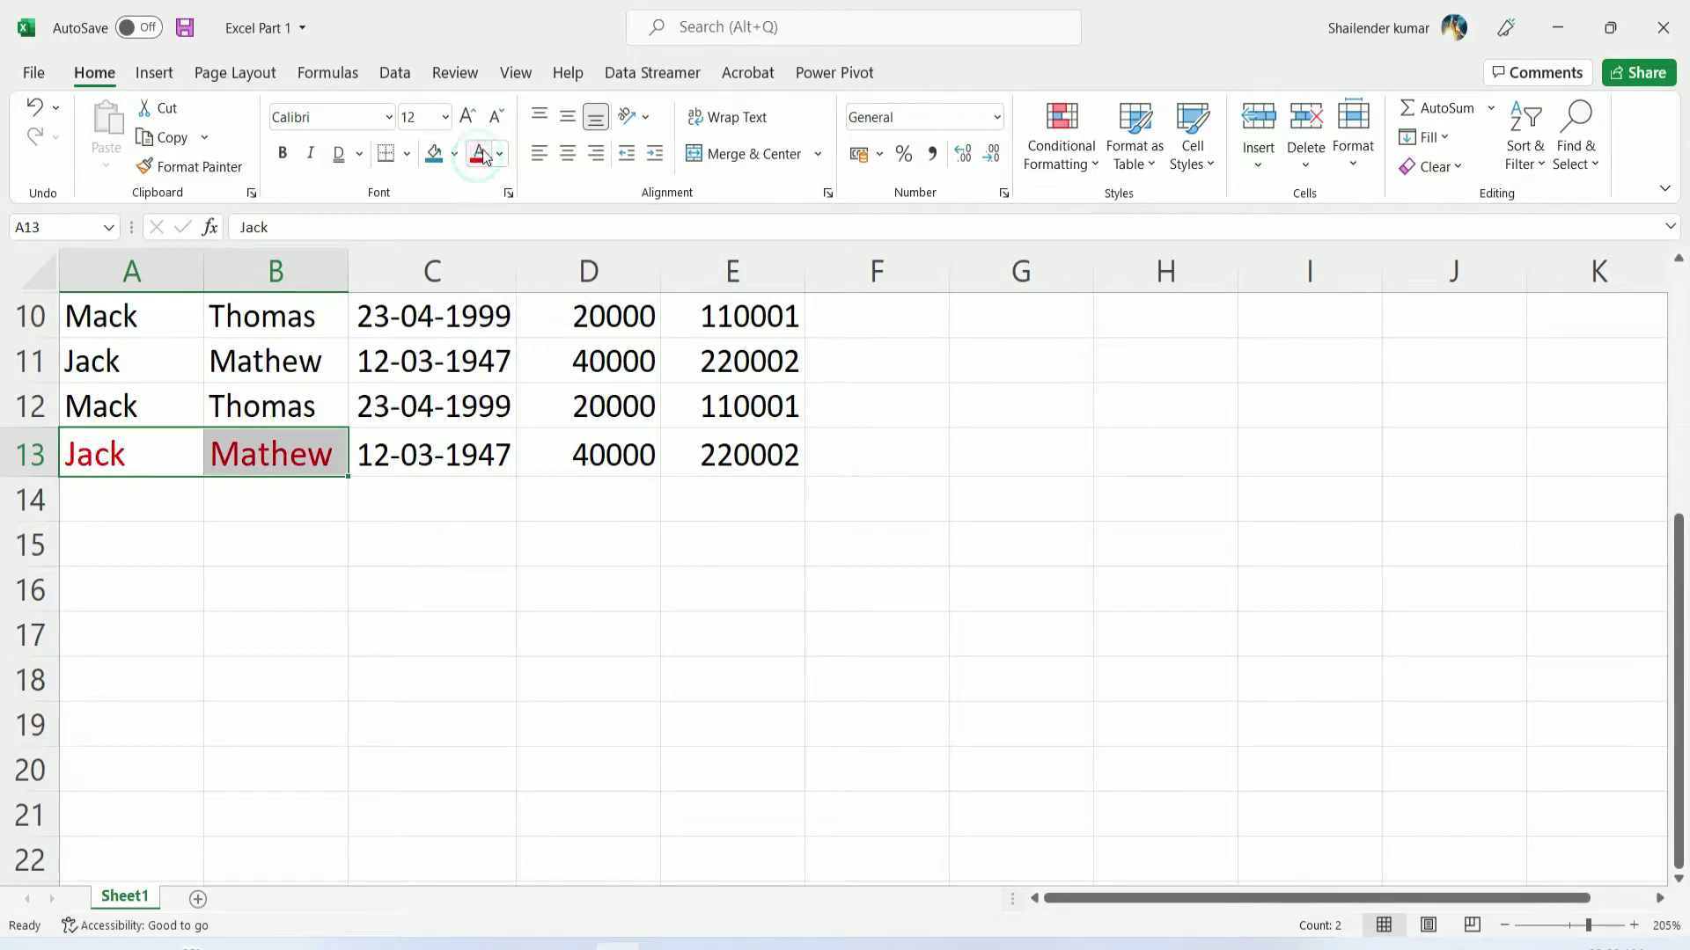
pyautogui.hotkey('ctrl', 'z')
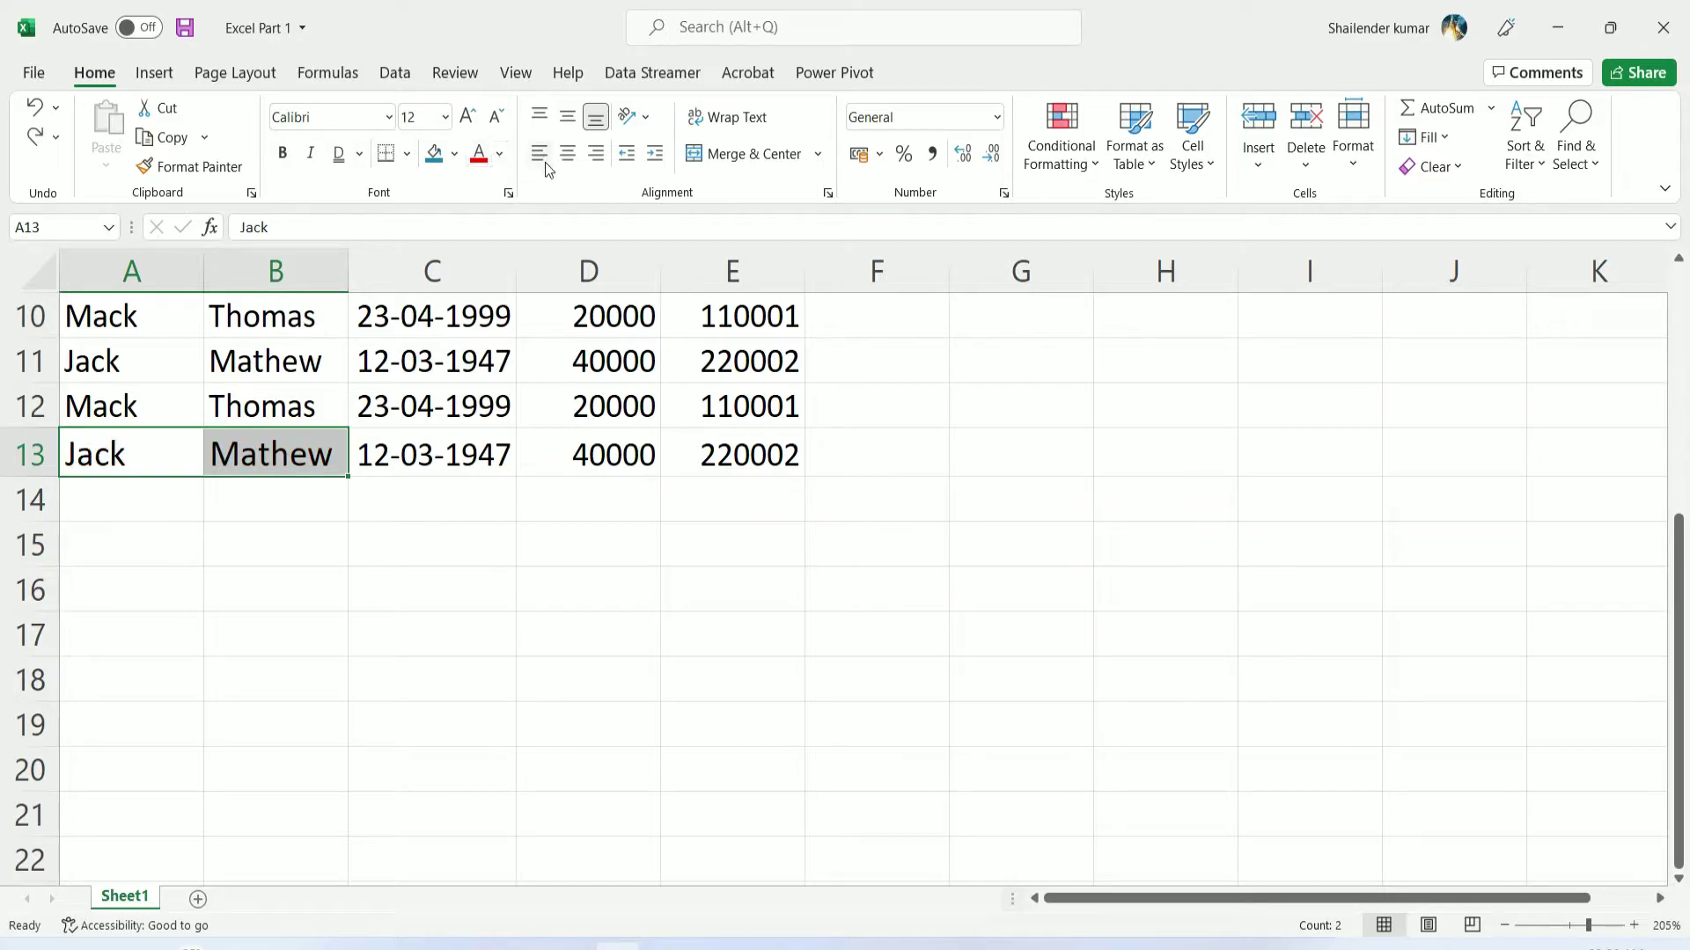
pyautogui.click(499, 156)
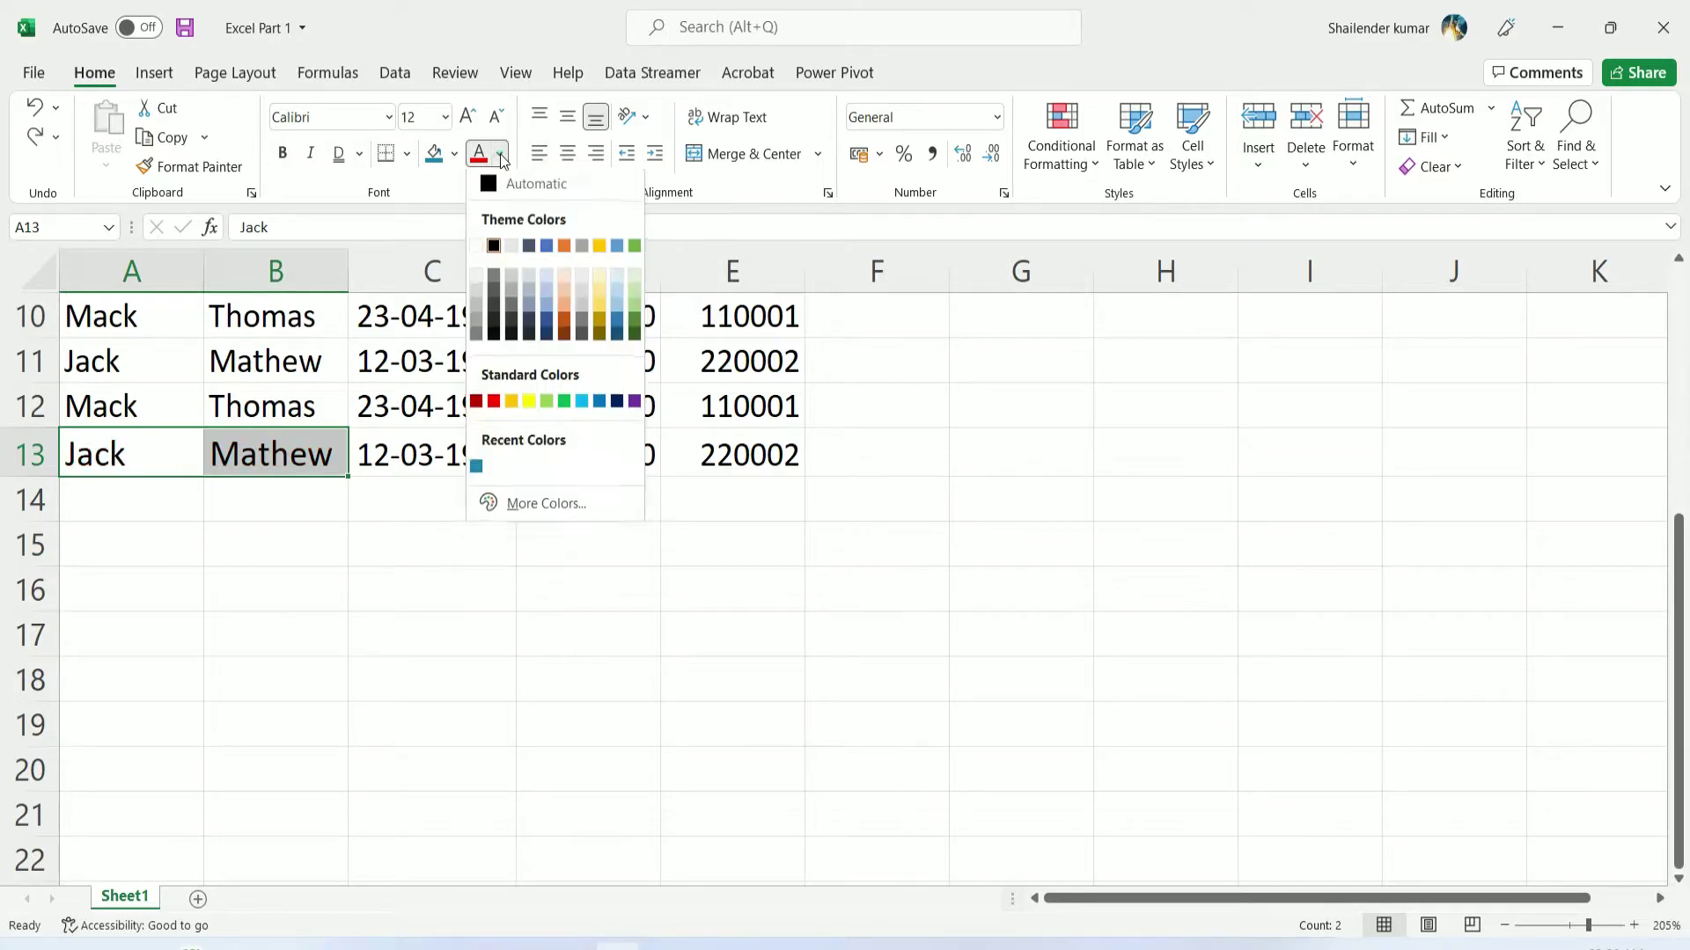
pyautogui.click(621, 326)
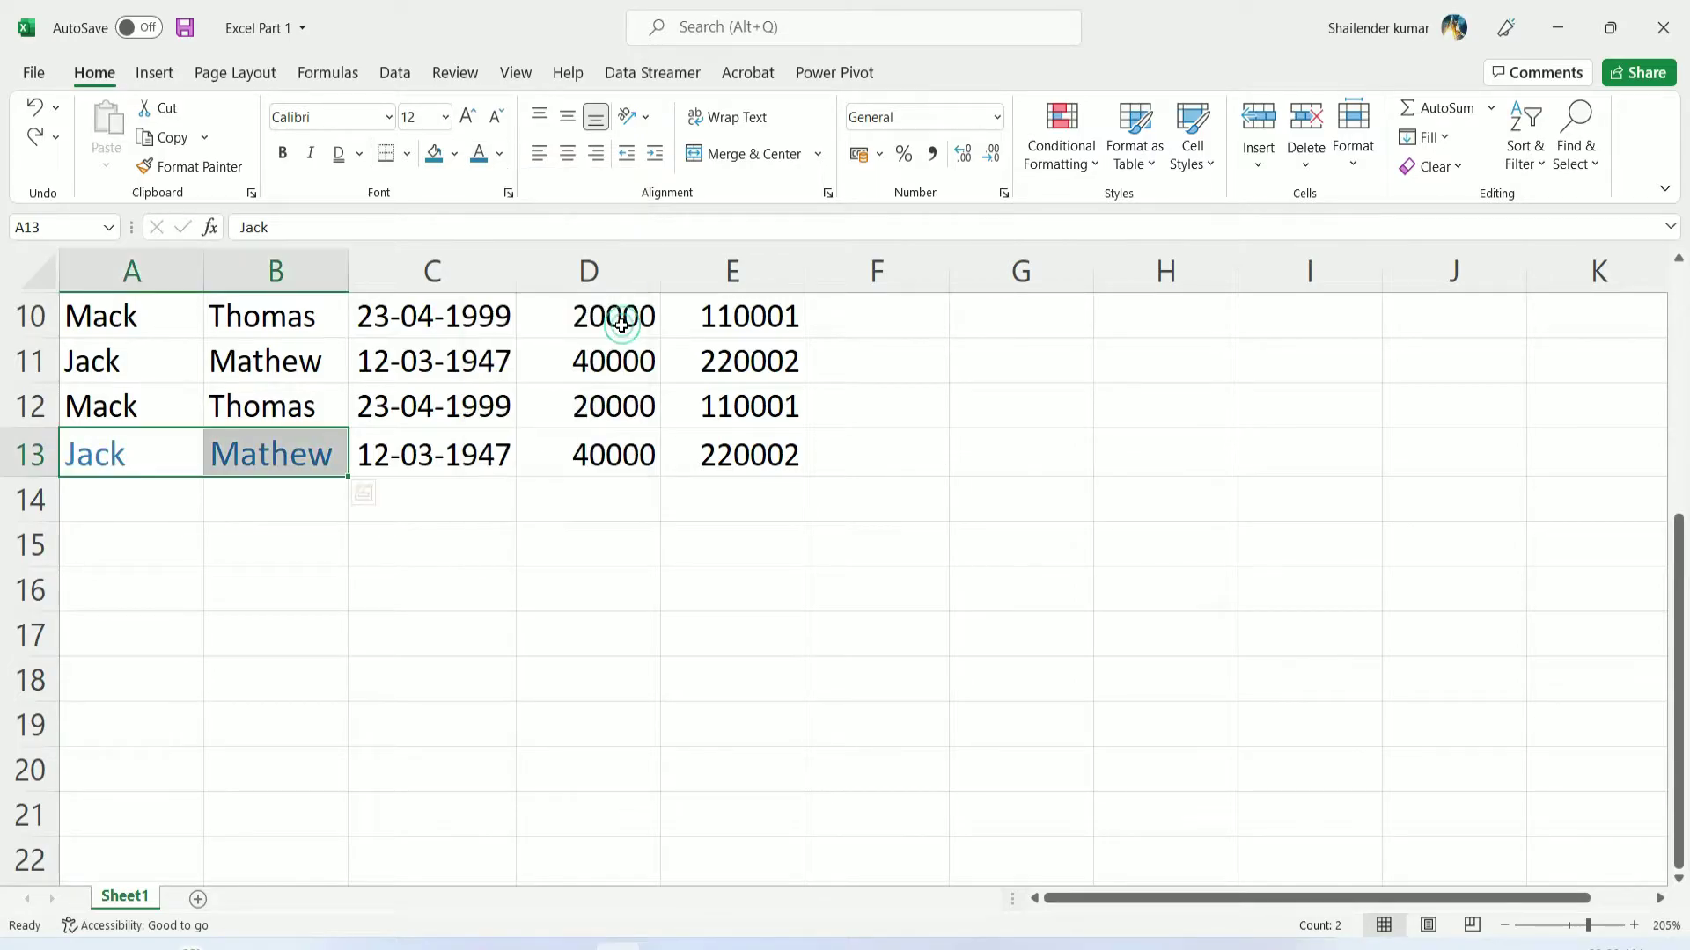
pyautogui.click(307, 457)
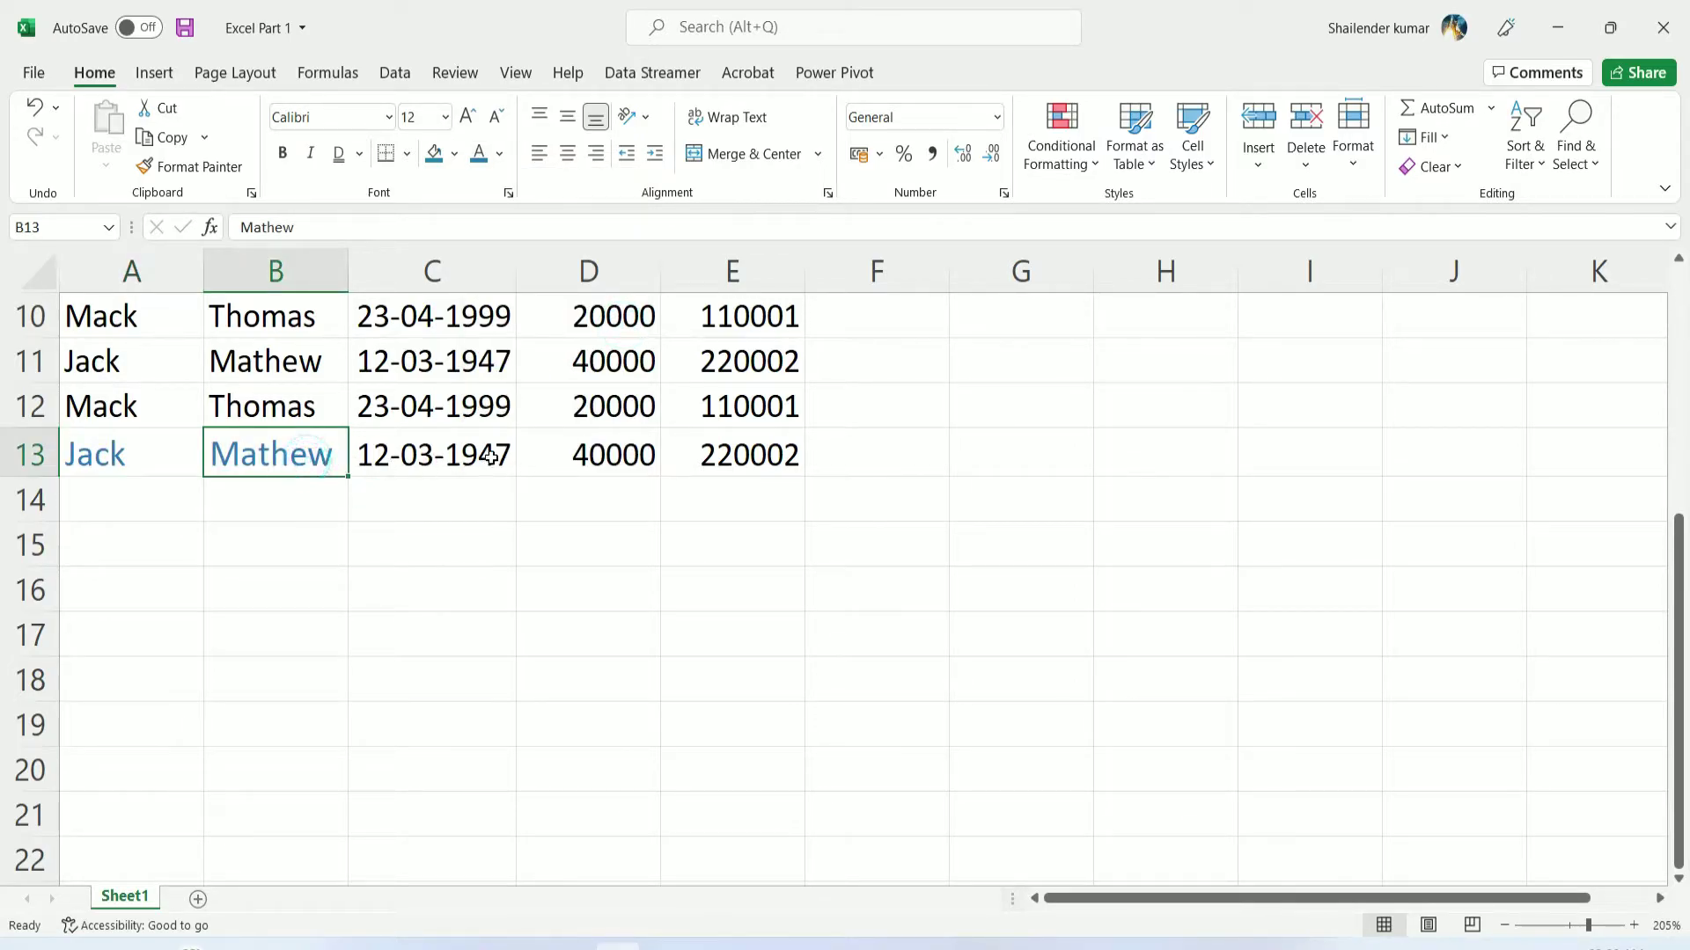
pyautogui.hotkey('ctrl', 'z')
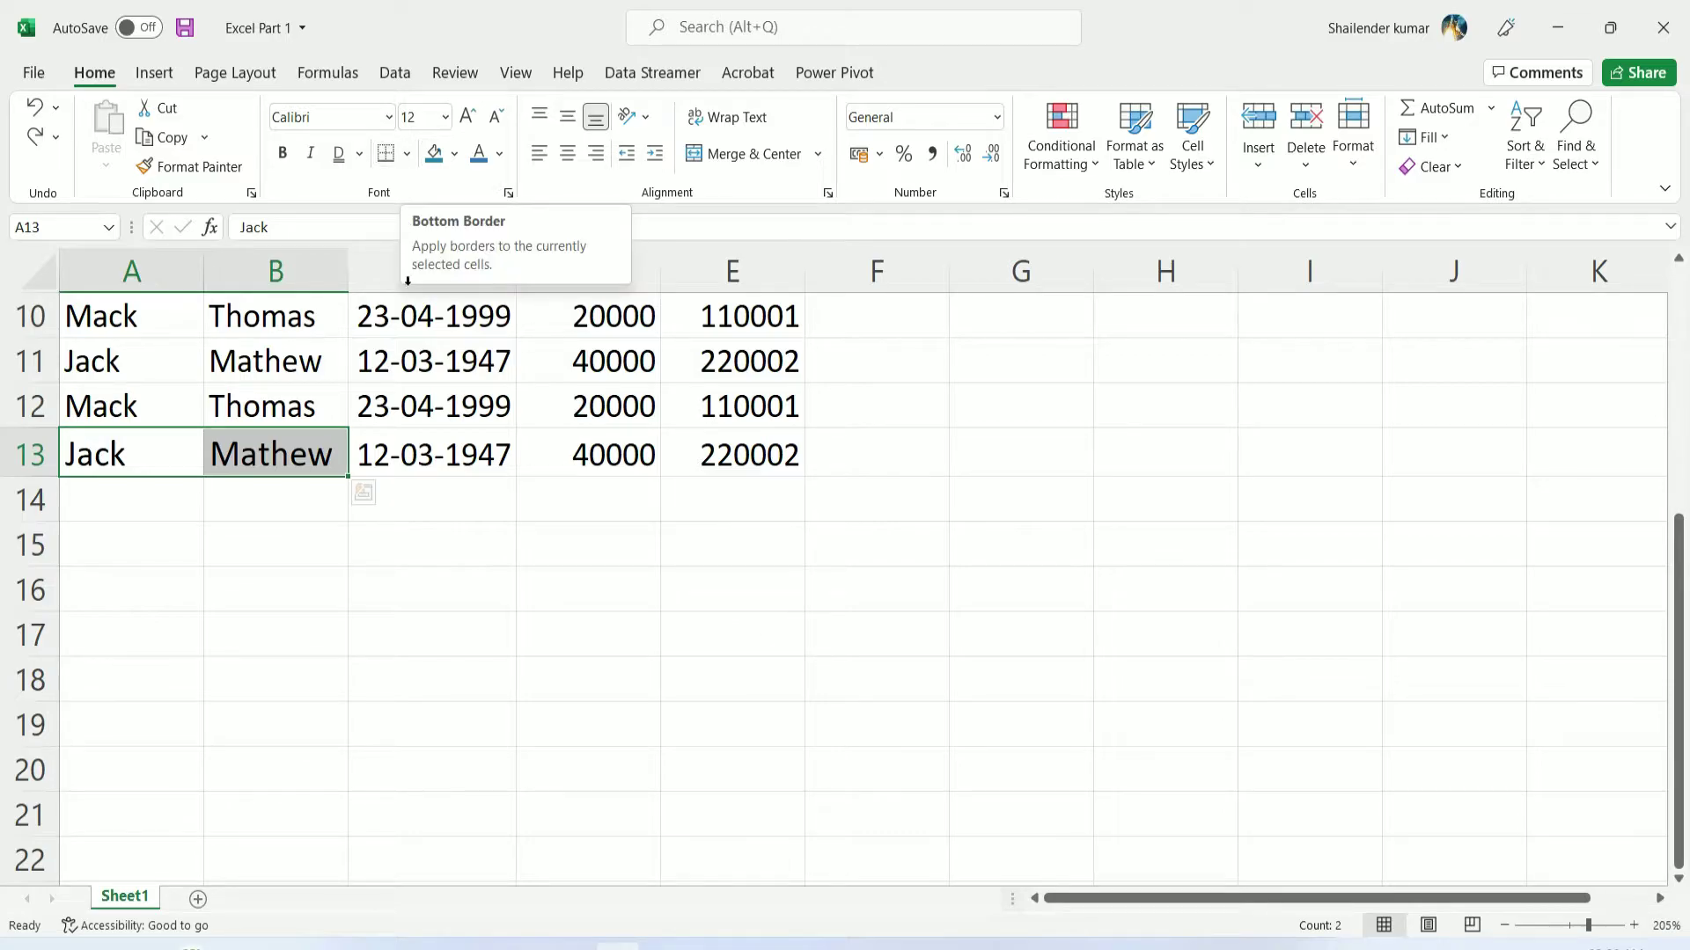
# Add a bottom border under A13:B13 and deselect to check it
pyautogui.click(408, 159)
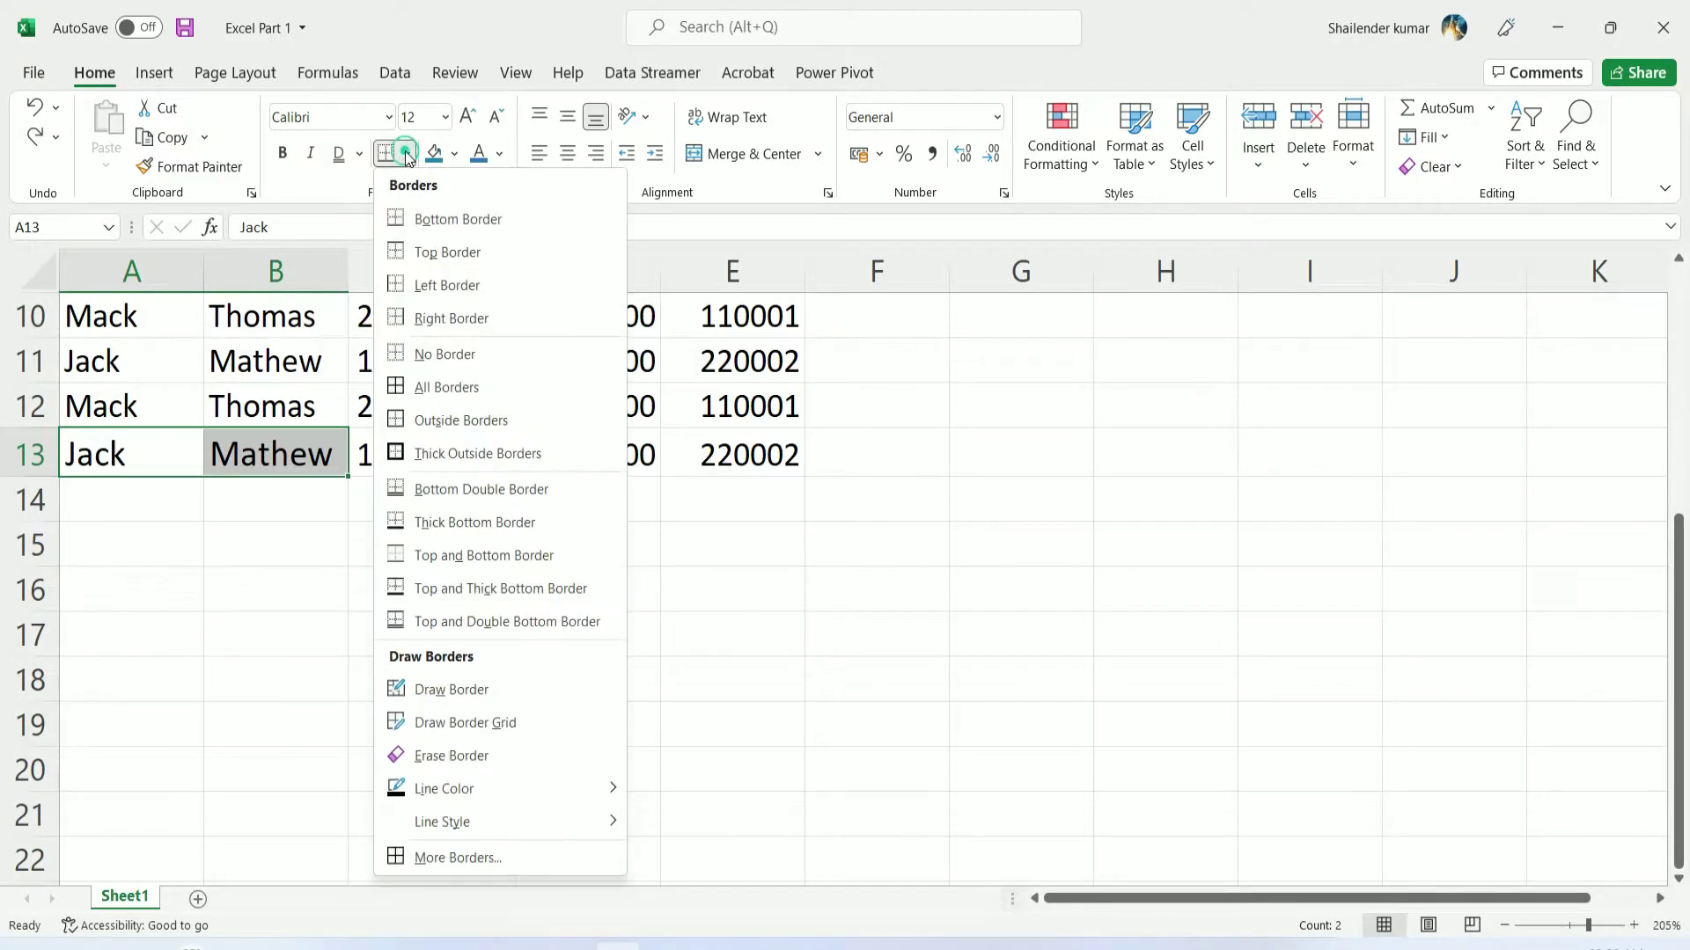
pyautogui.click(529, 222)
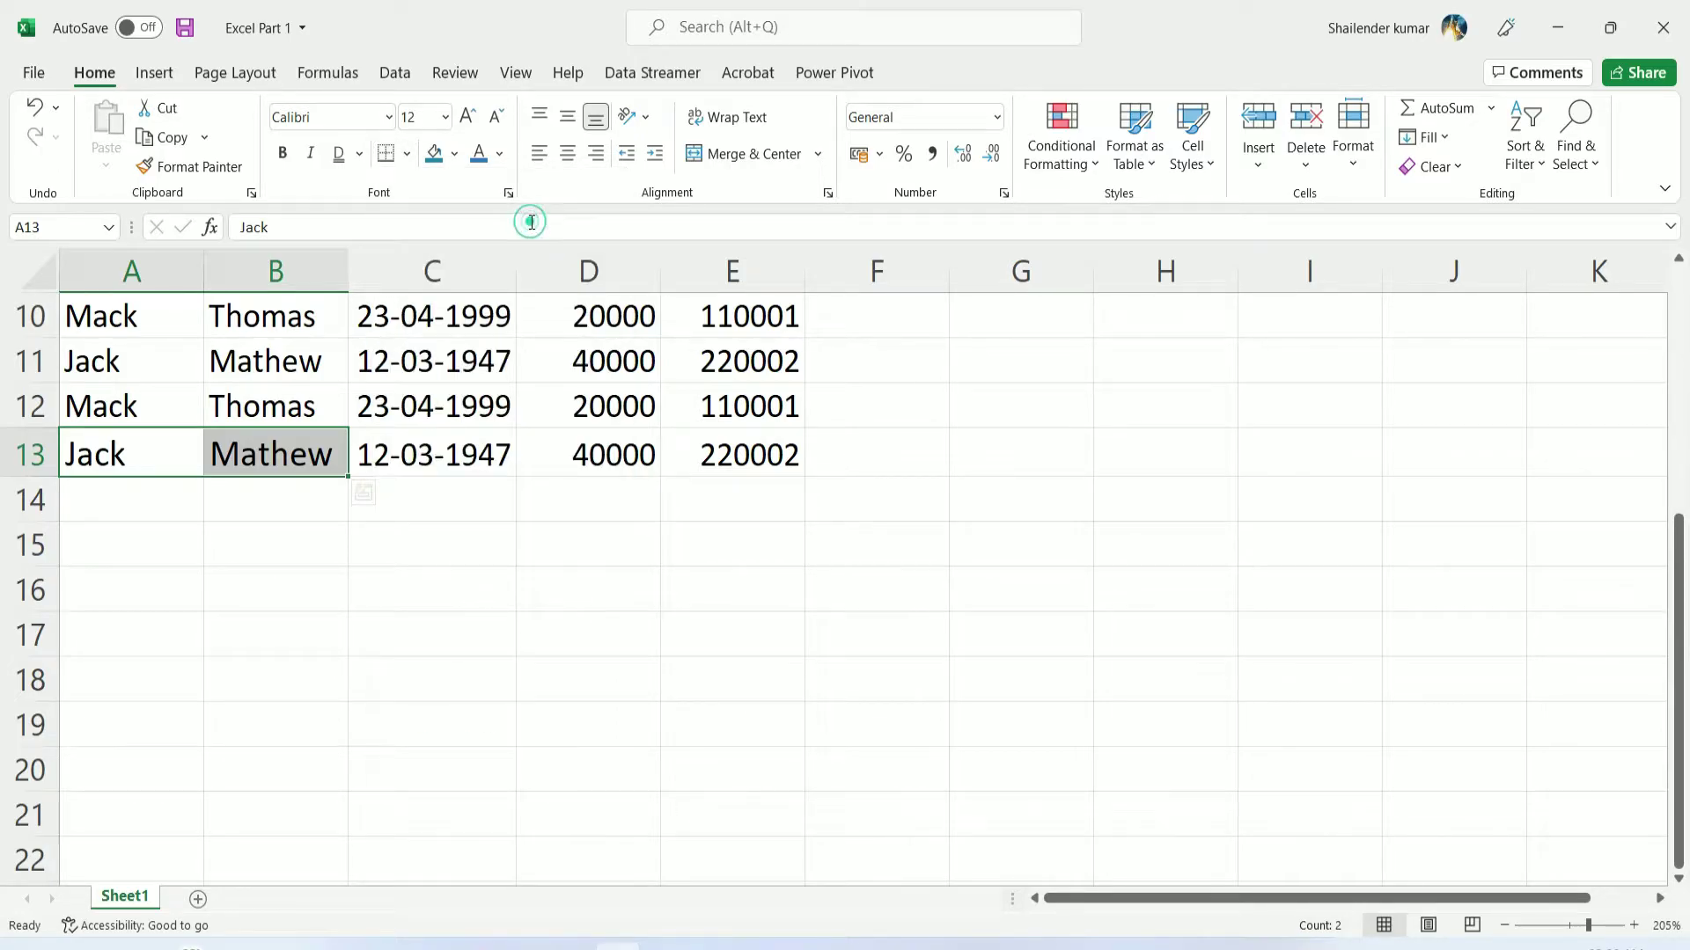
pyautogui.click(297, 456)
pyautogui.click(449, 516)
pyautogui.moveTo(432, 601); pyautogui.dragTo(432, 638)
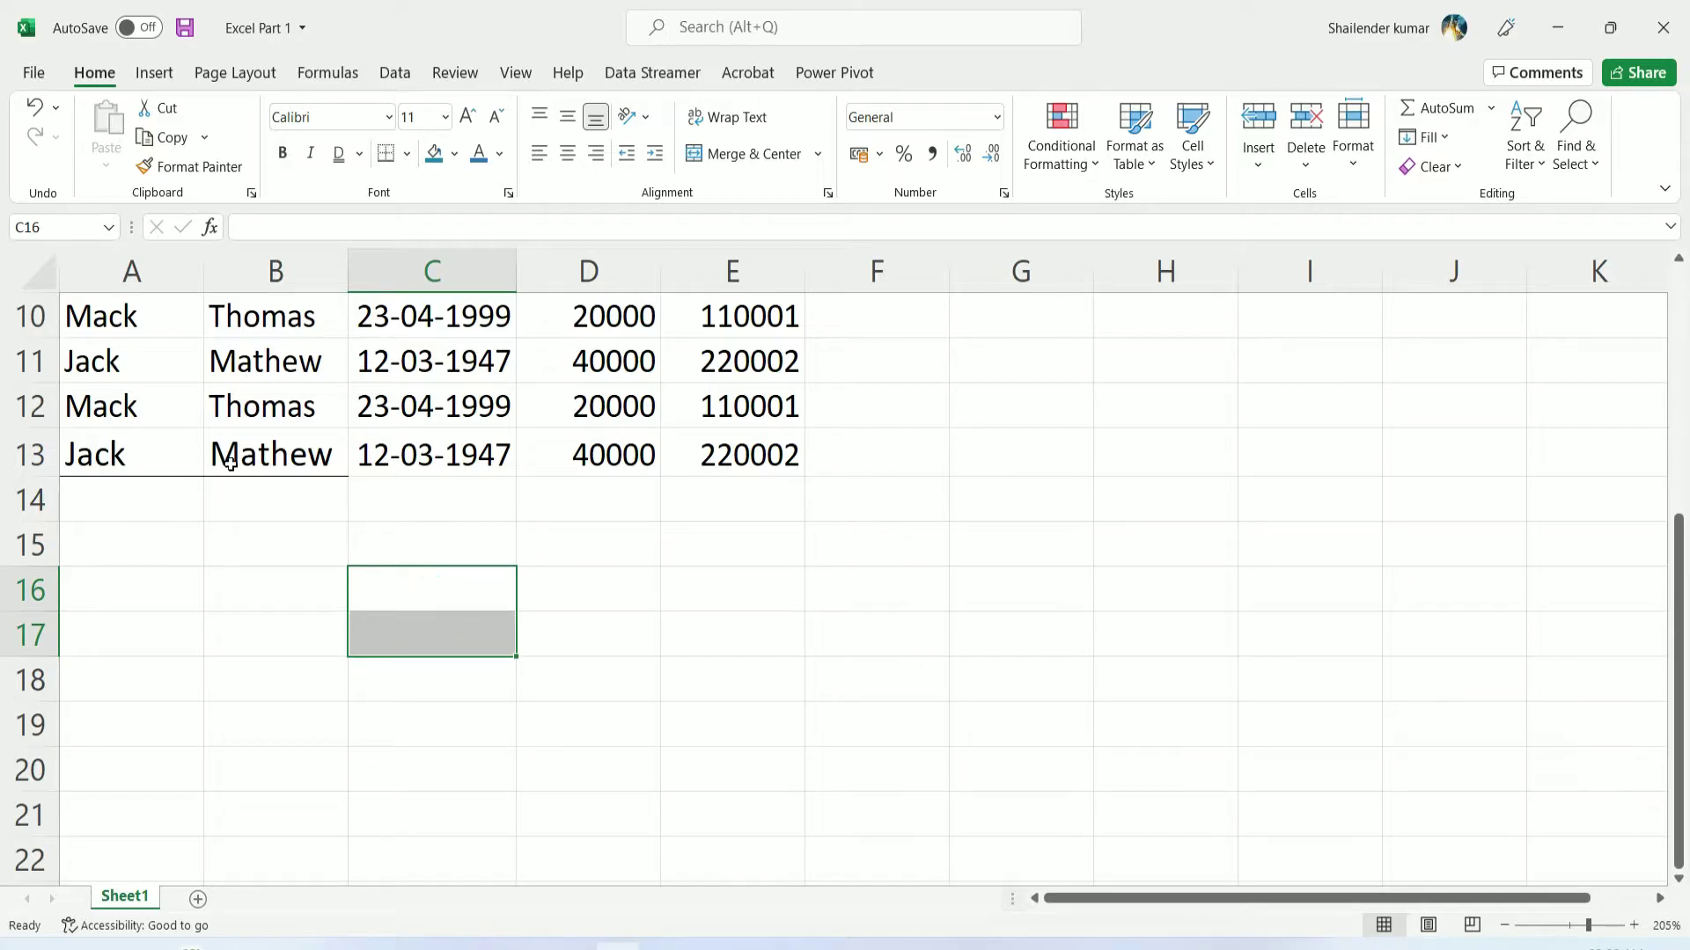
pyautogui.moveTo(230, 464); pyautogui.dragTo(150, 457)
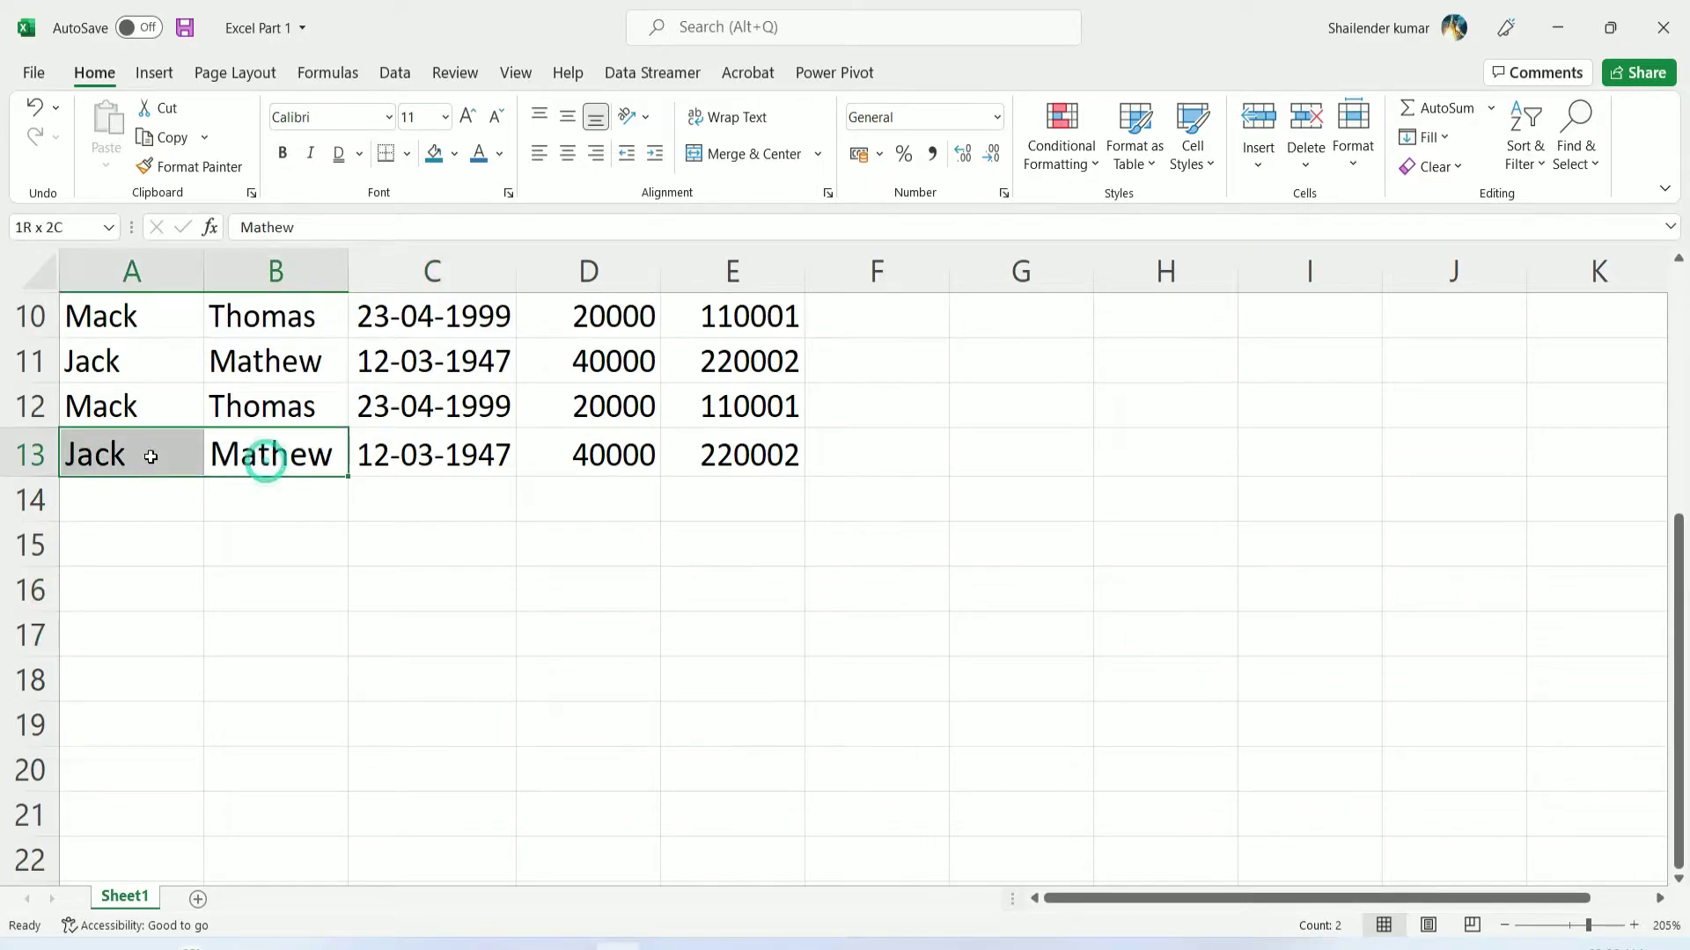
pyautogui.click(256, 503)
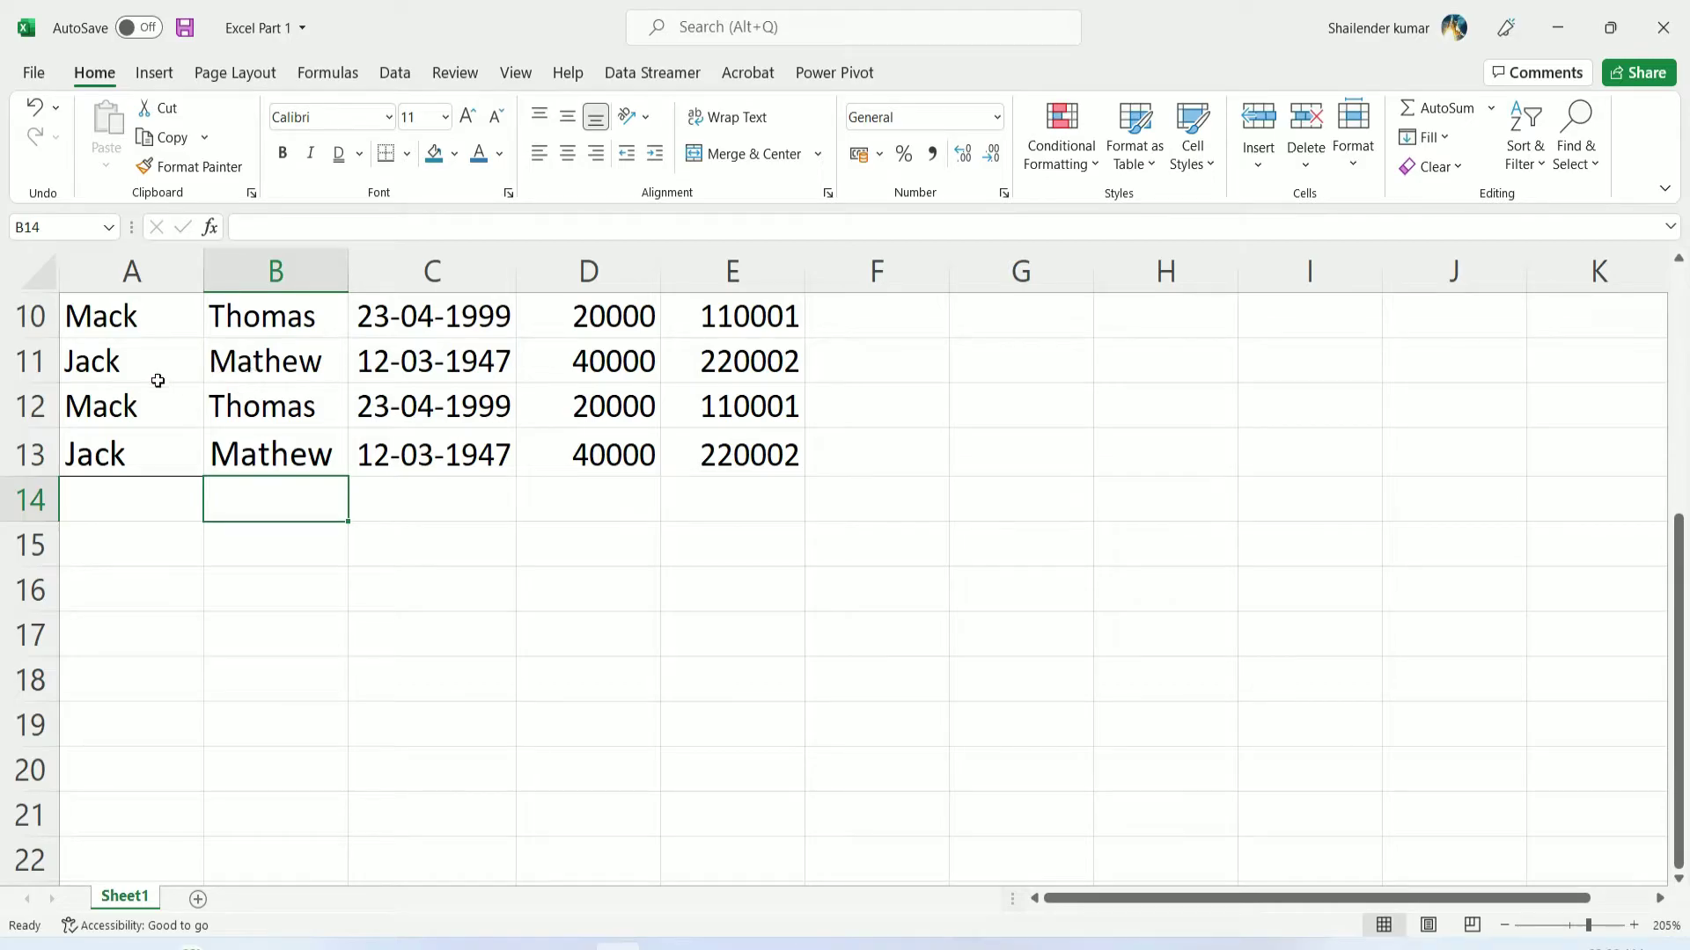
# Apply a top border to A13:B13 and click away to view it
pyautogui.moveTo(114, 454); pyautogui.dragTo(280, 451)
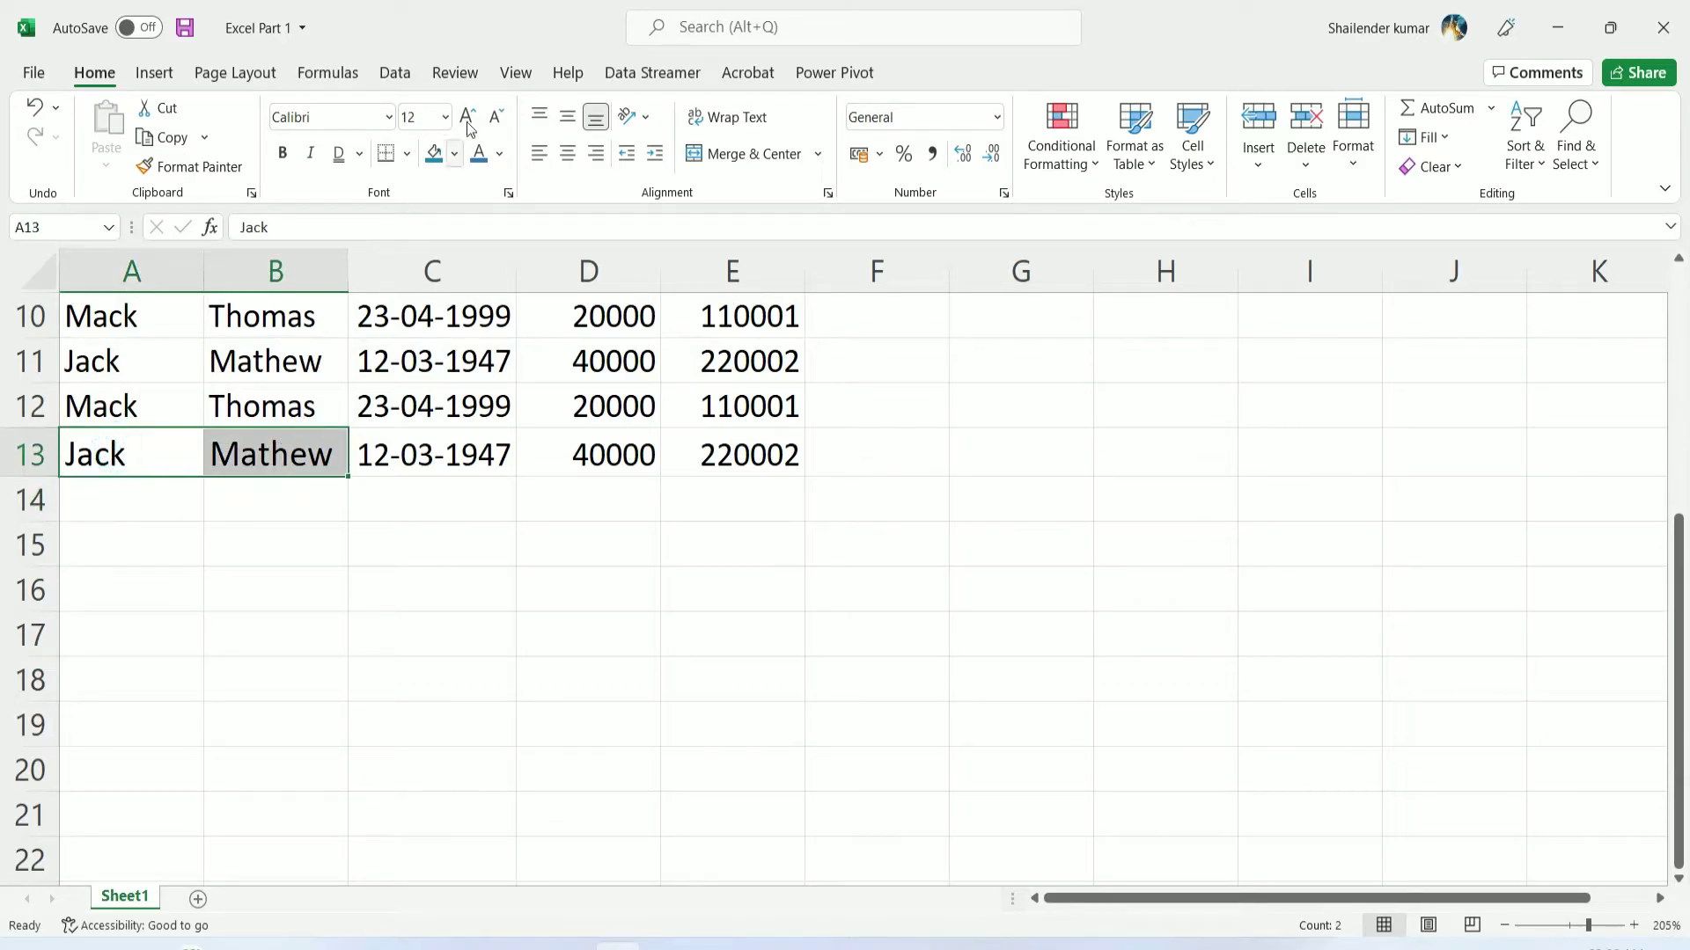
pyautogui.click(407, 154)
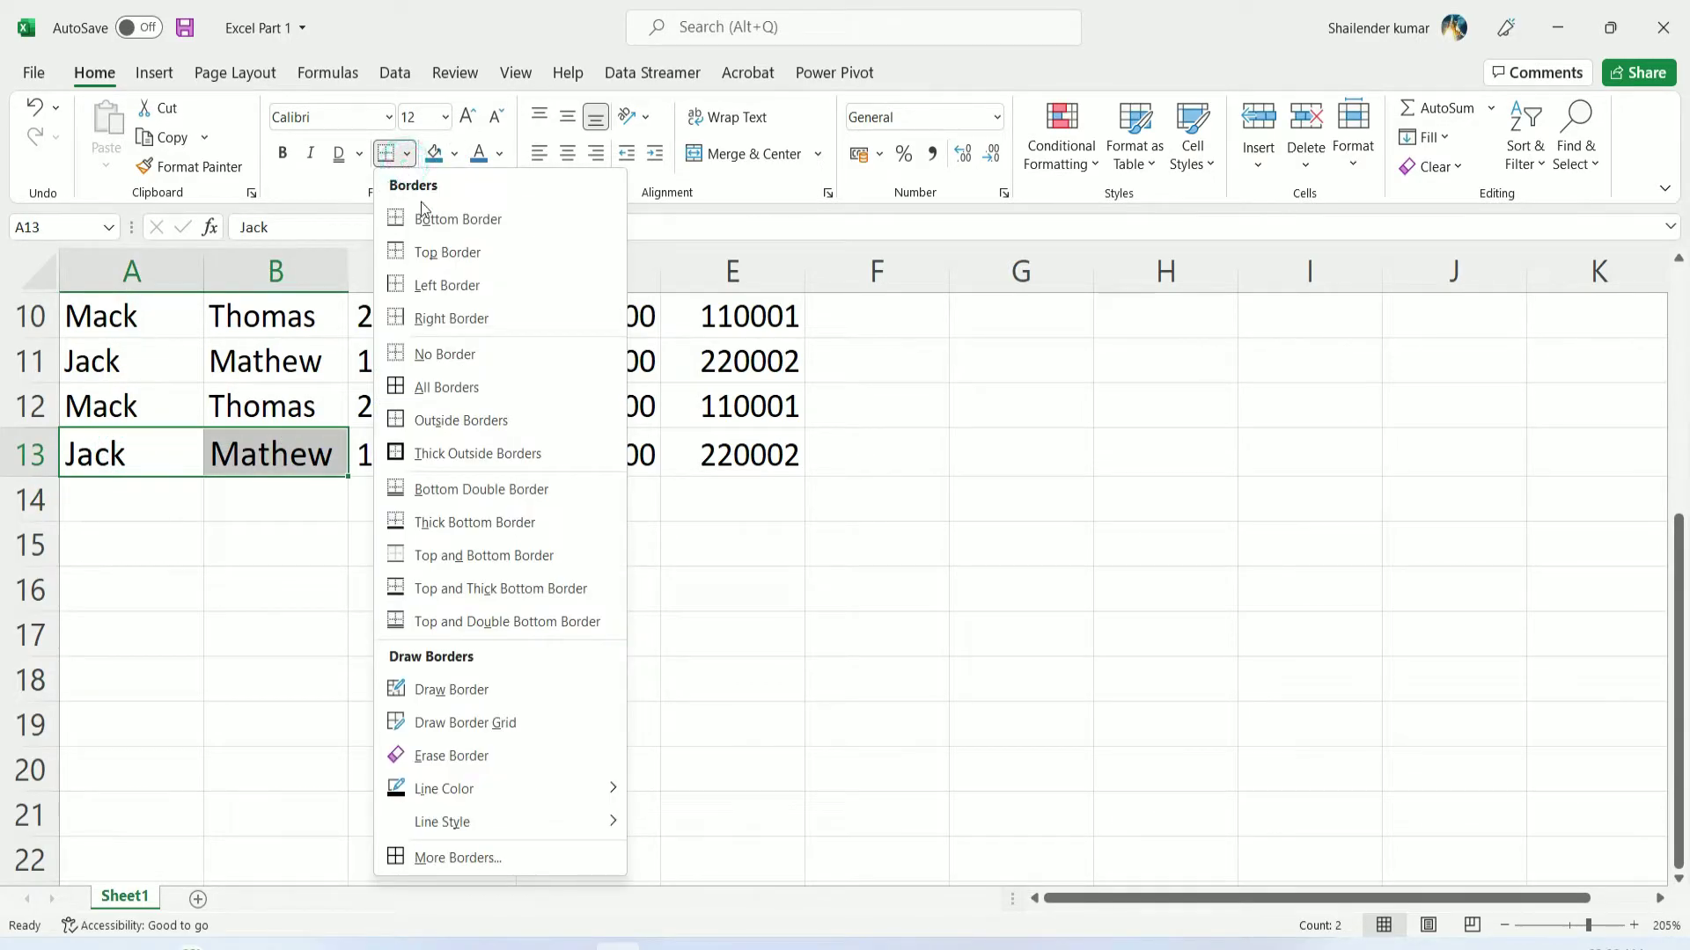
pyautogui.click(456, 253)
pyautogui.click(295, 552)
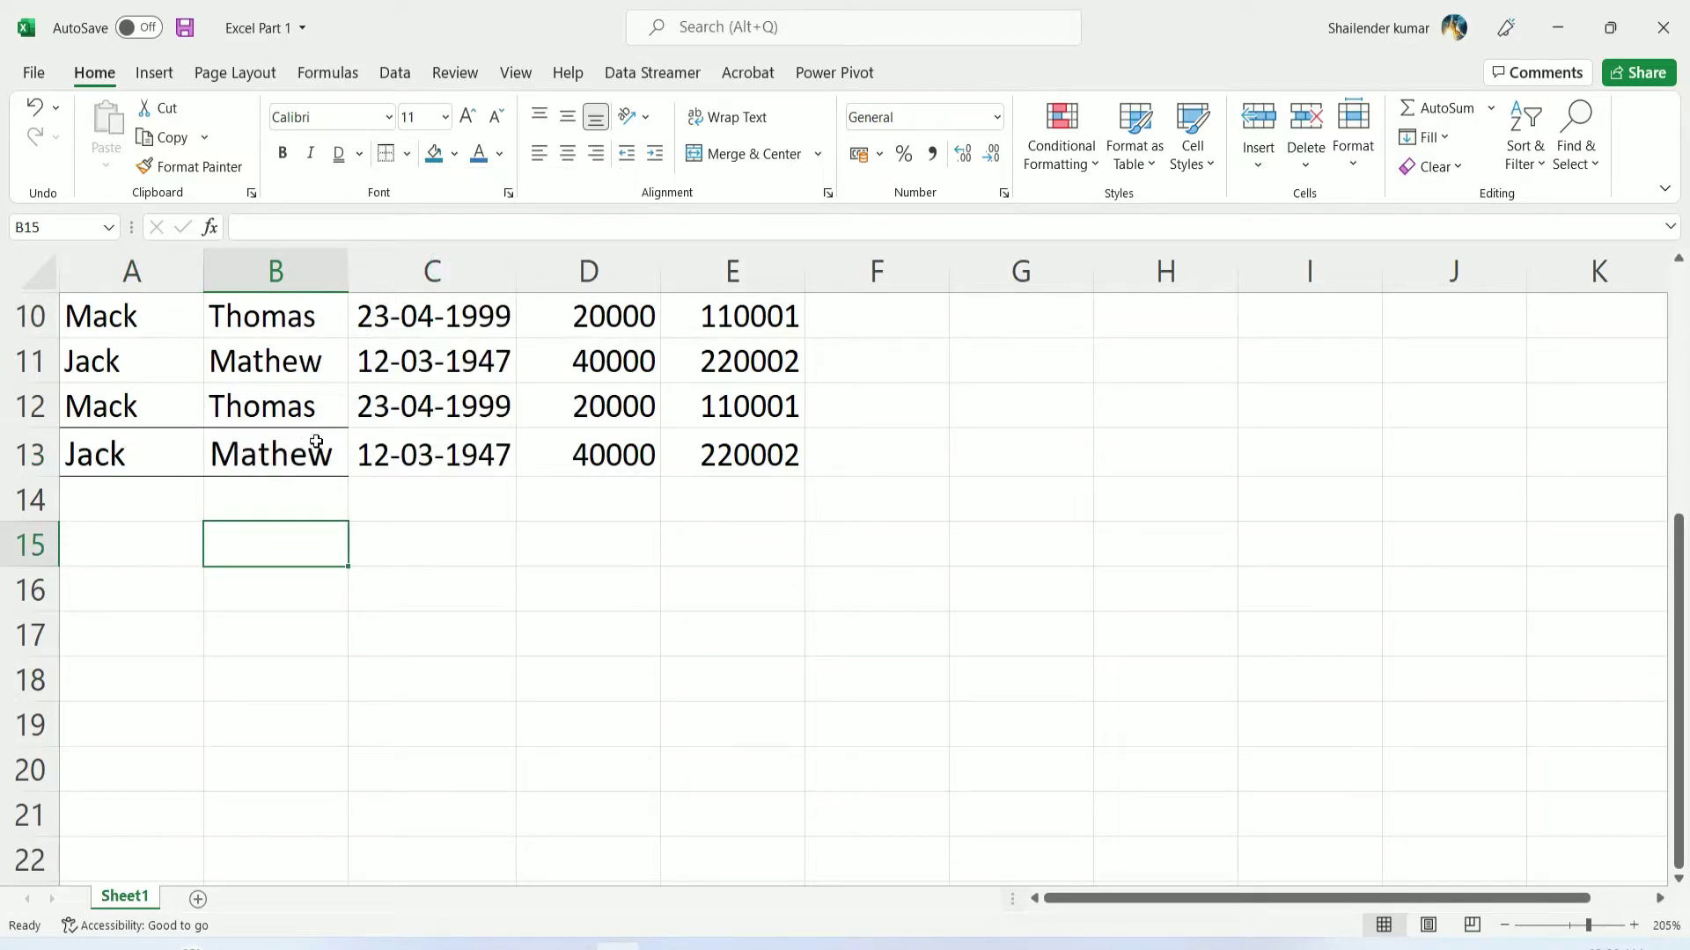
# Box Jack and Mathew in A13:B13 with All Borders
pyautogui.moveTo(146, 444); pyautogui.dragTo(264, 453)
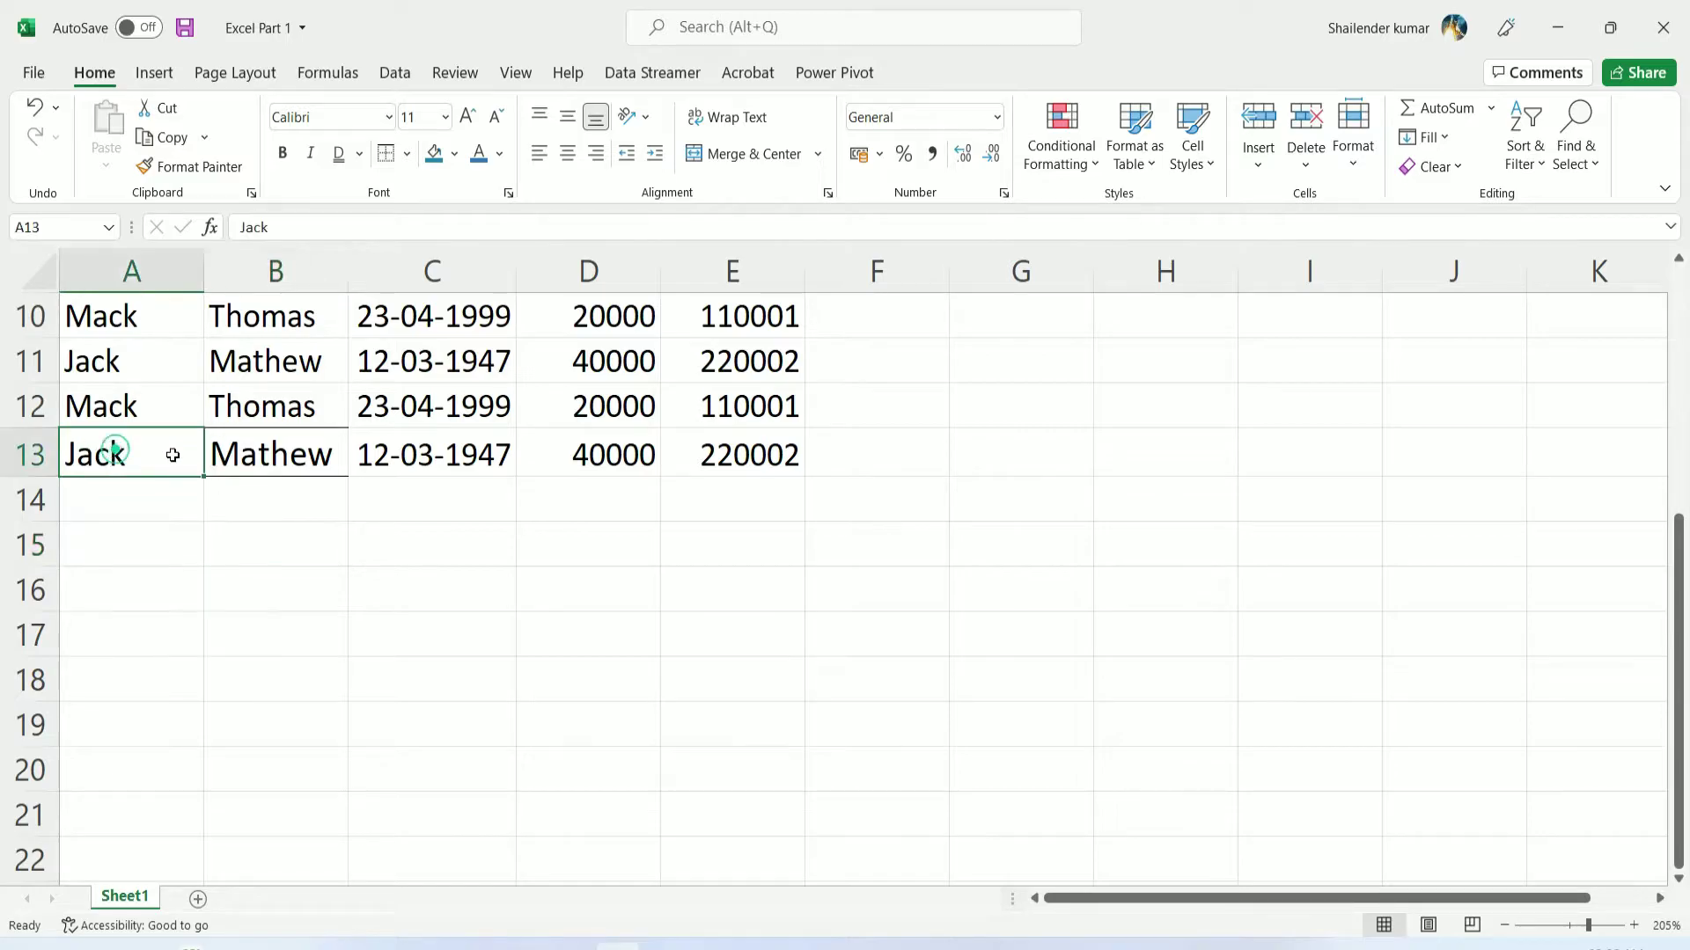
pyautogui.click(406, 154)
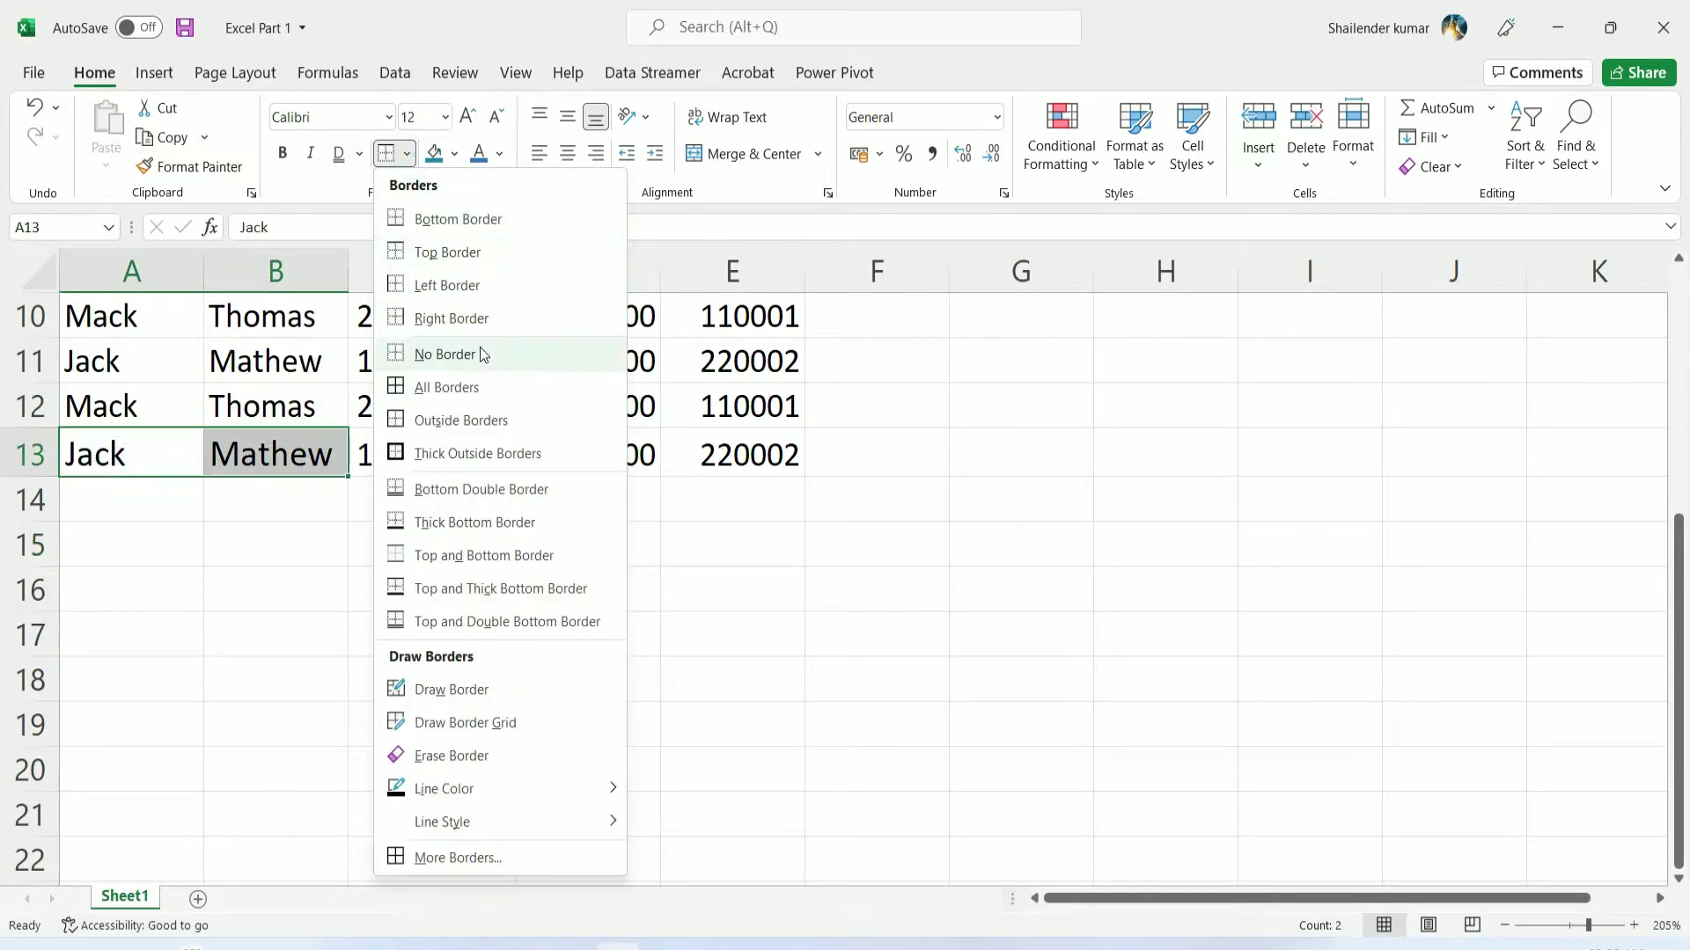
pyautogui.click(444, 389)
pyautogui.click(563, 534)
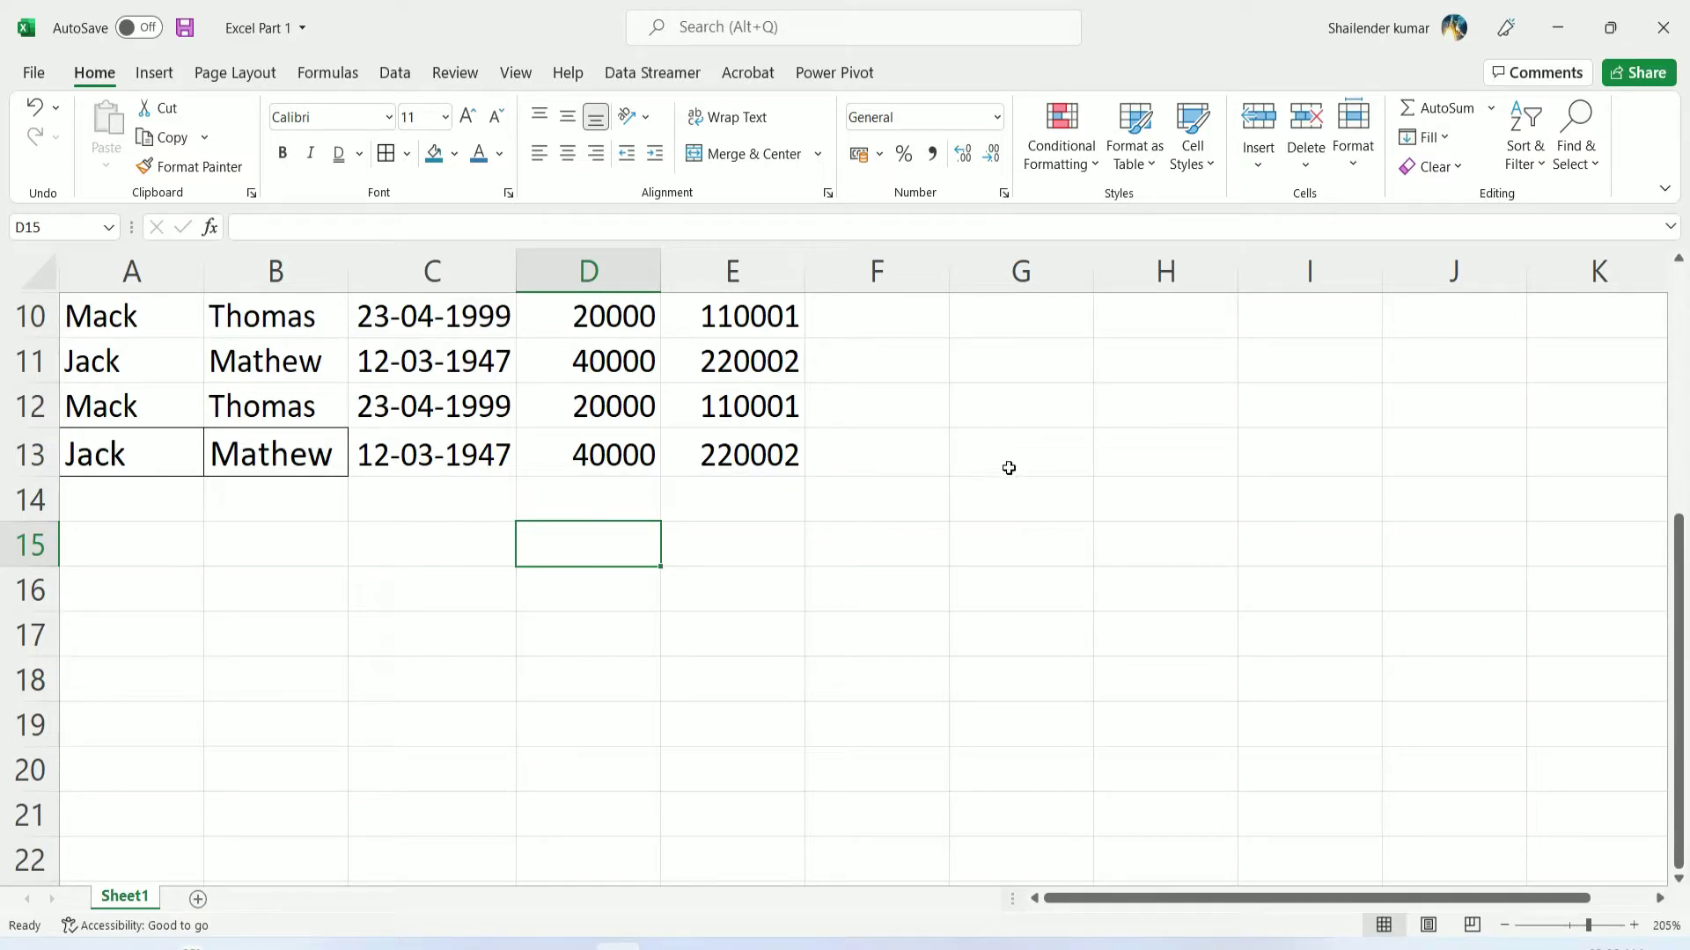
pyautogui.click(1207, 393)
pyautogui.click(990, 556)
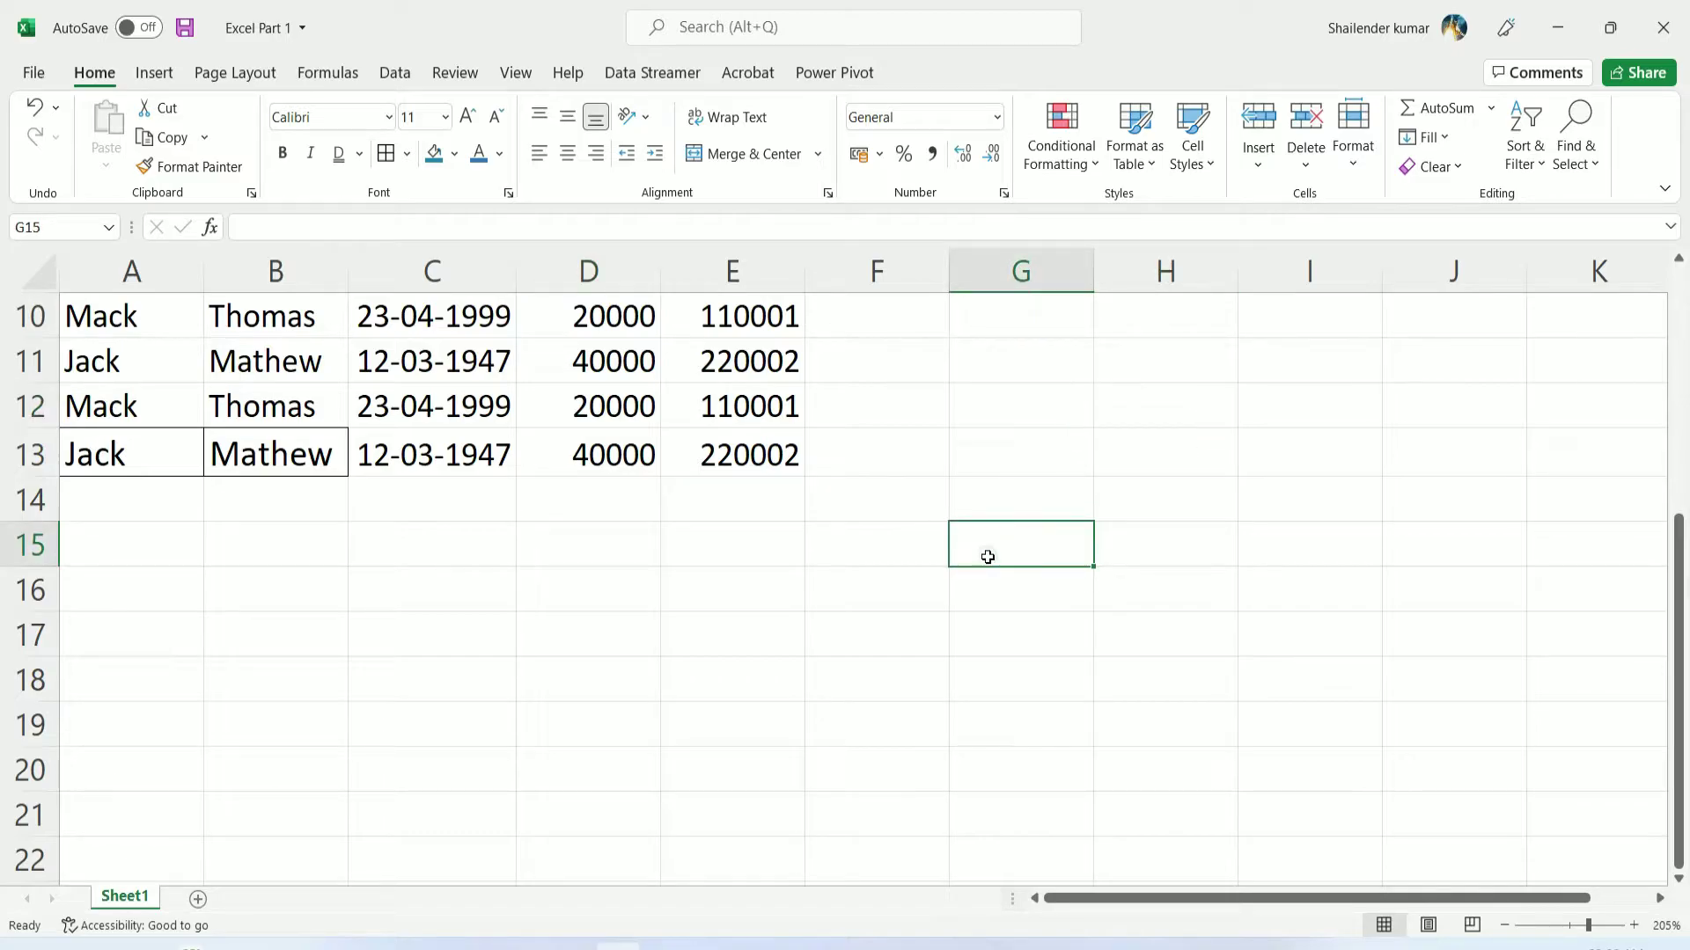
# Apply All Borders to the entire sheet, view the grid, then undo it
pyautogui.click(645, 564)
pyautogui.click(558, 401)
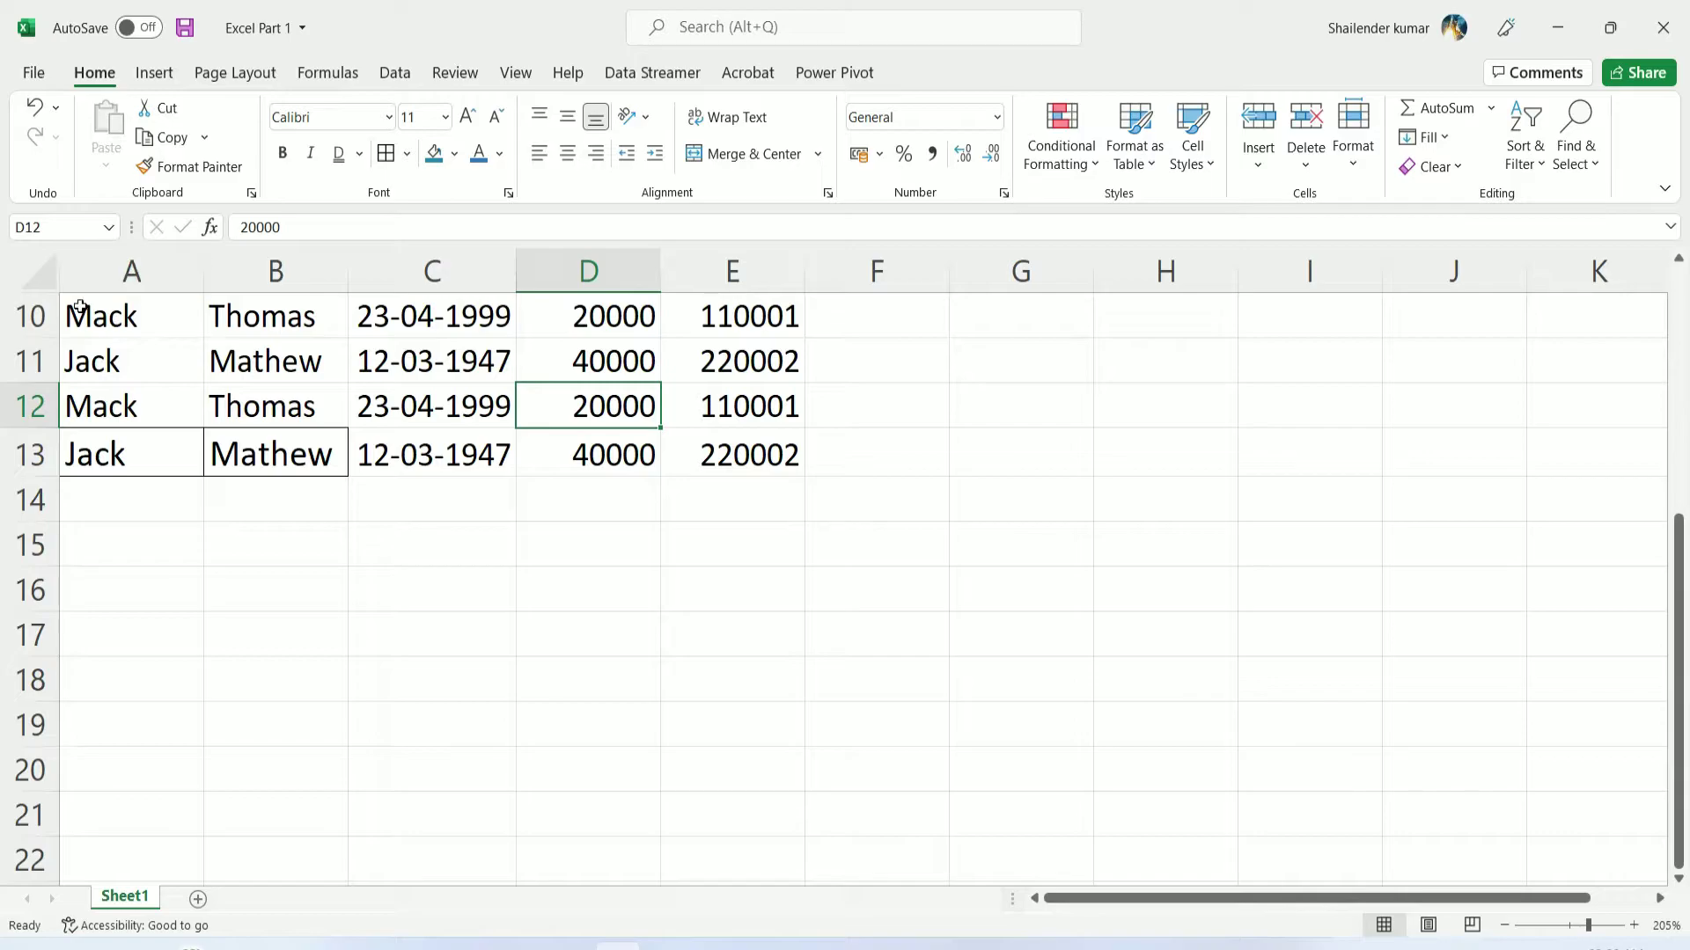
pyautogui.click(29, 277)
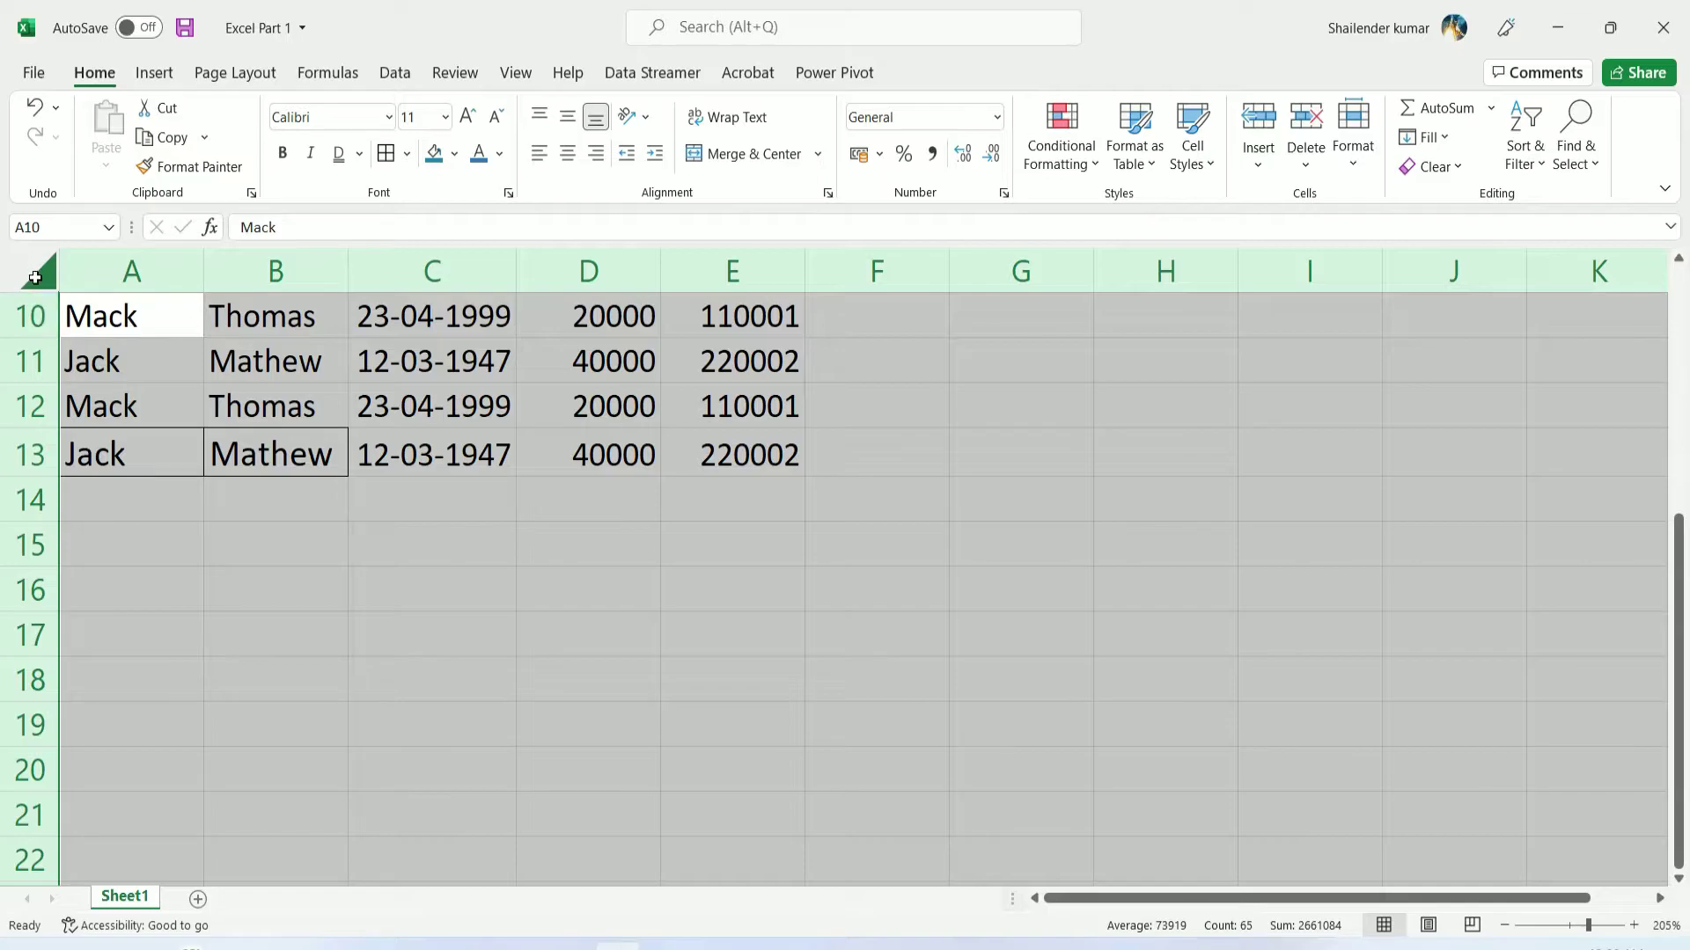
pyautogui.click(406, 154)
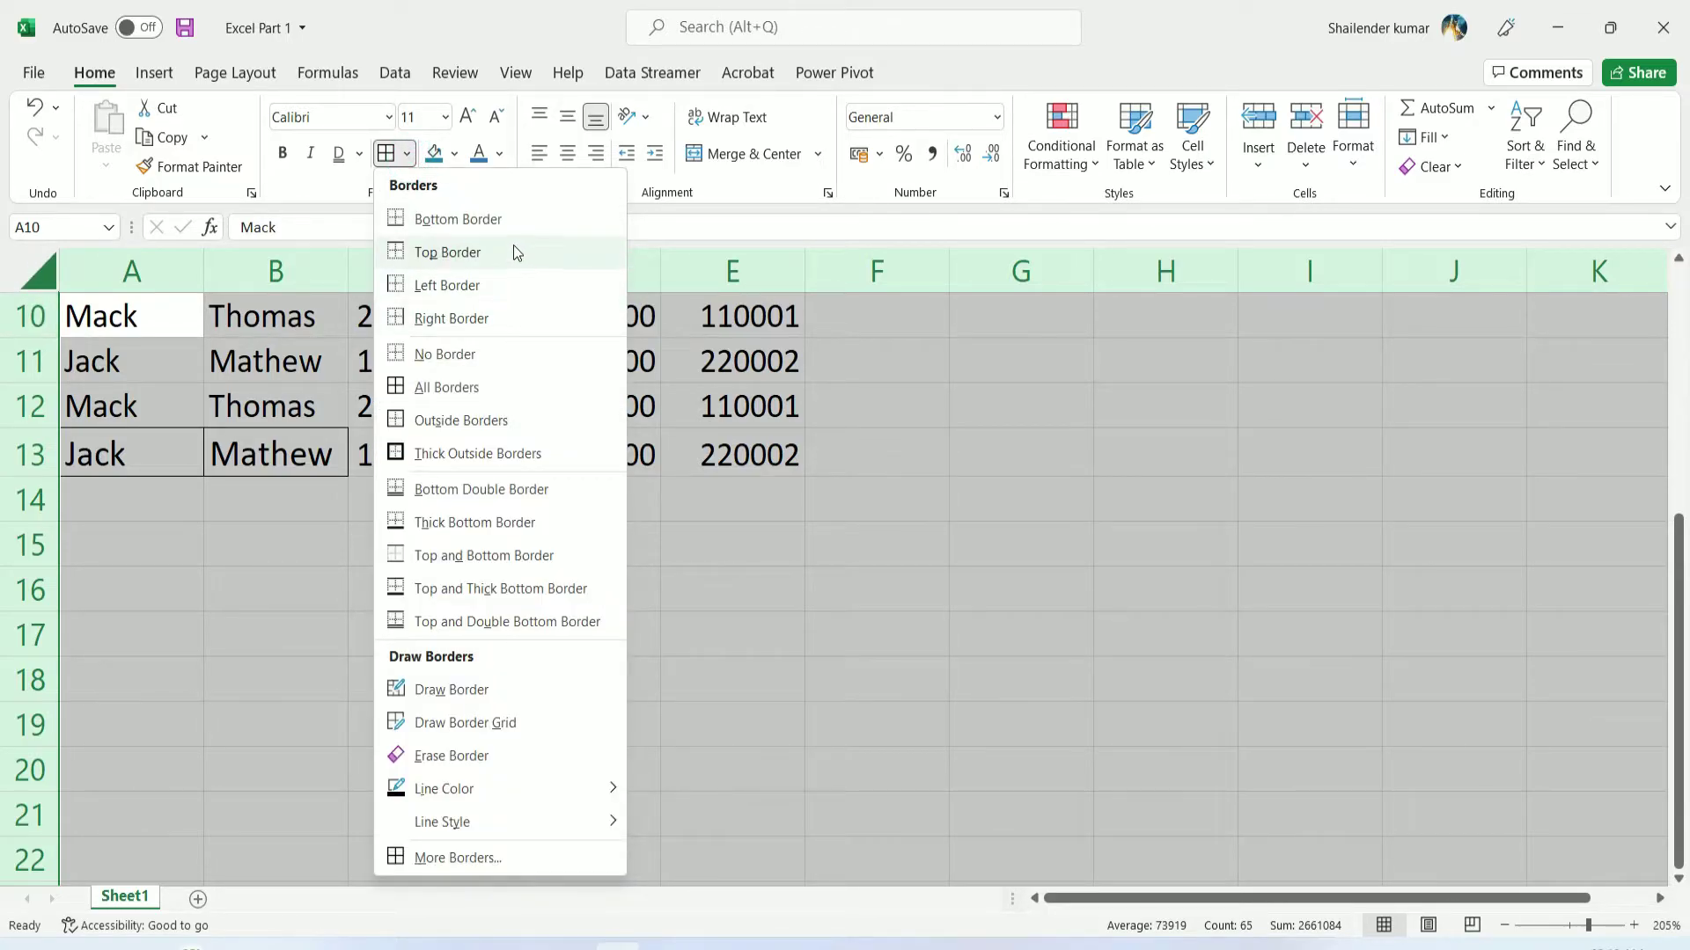
pyautogui.click(565, 386)
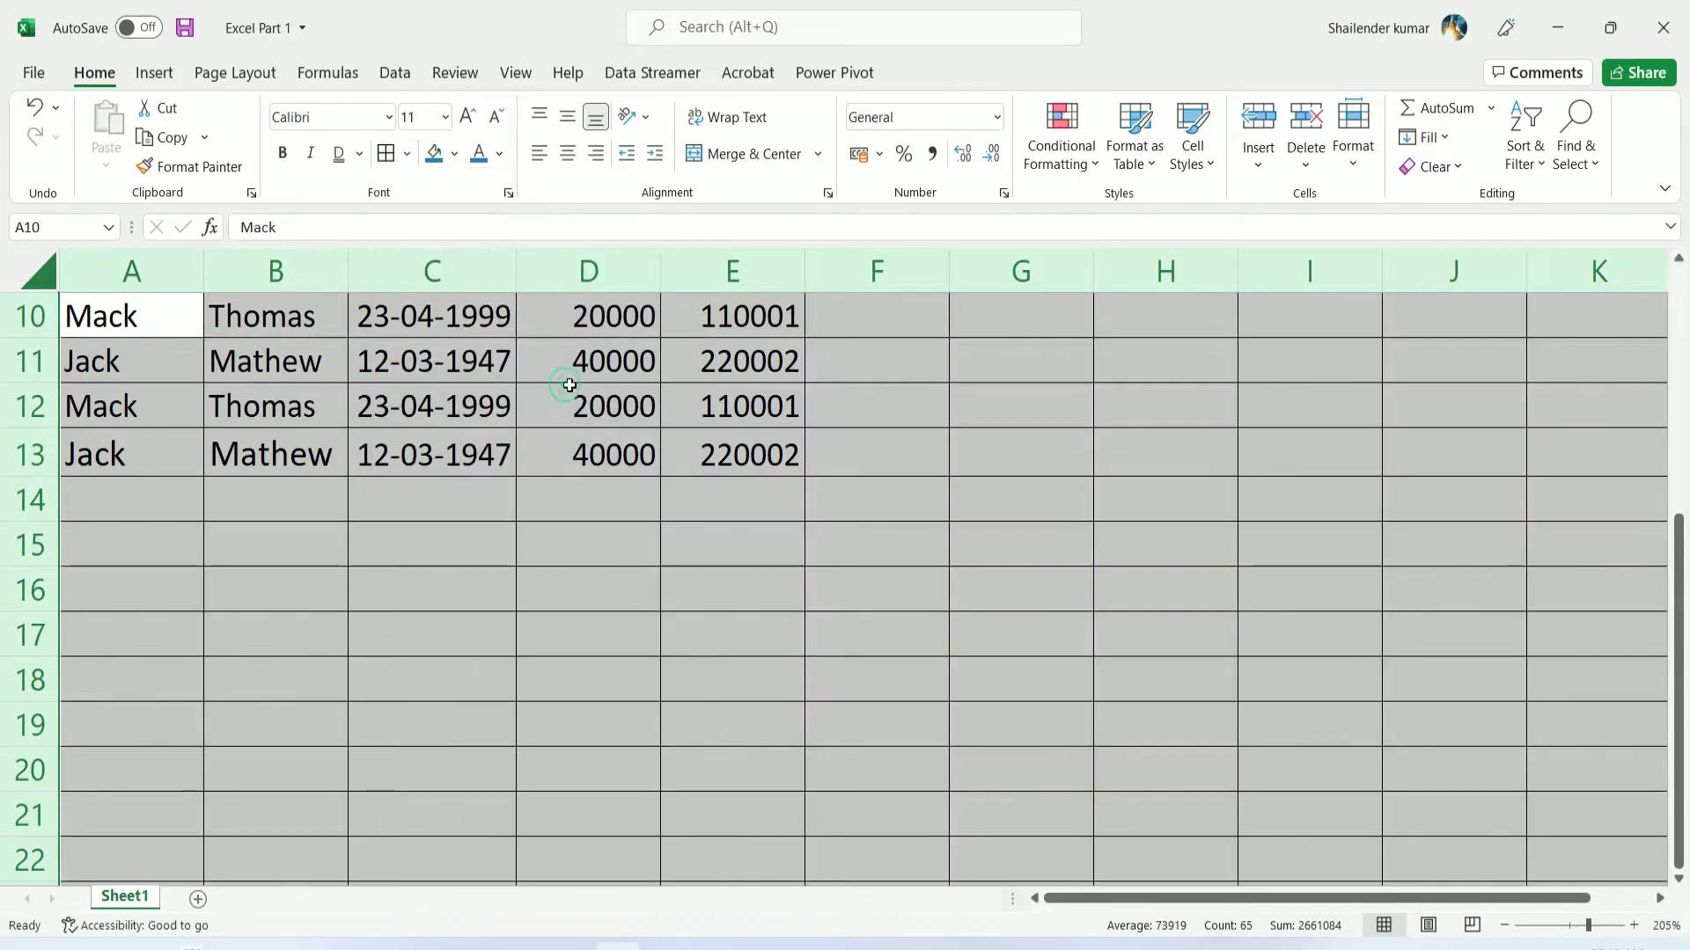
pyautogui.click(875, 501)
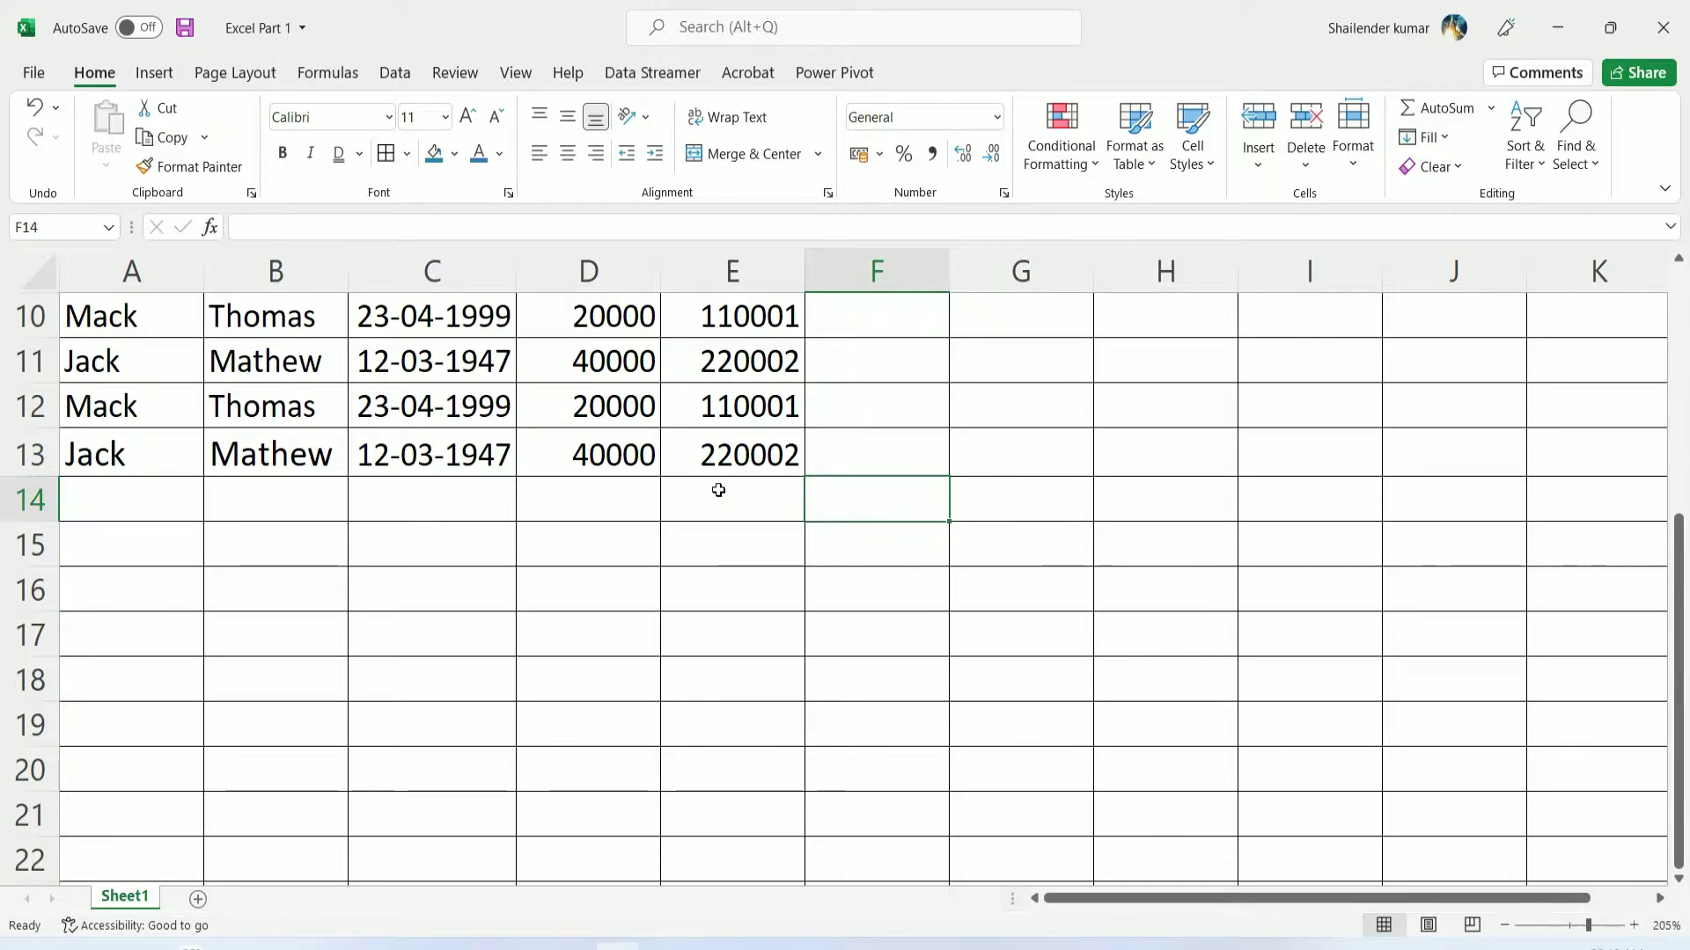
pyautogui.hotkey('ctrl', 'z')
pyautogui.hotkey('ctrl', 'z')
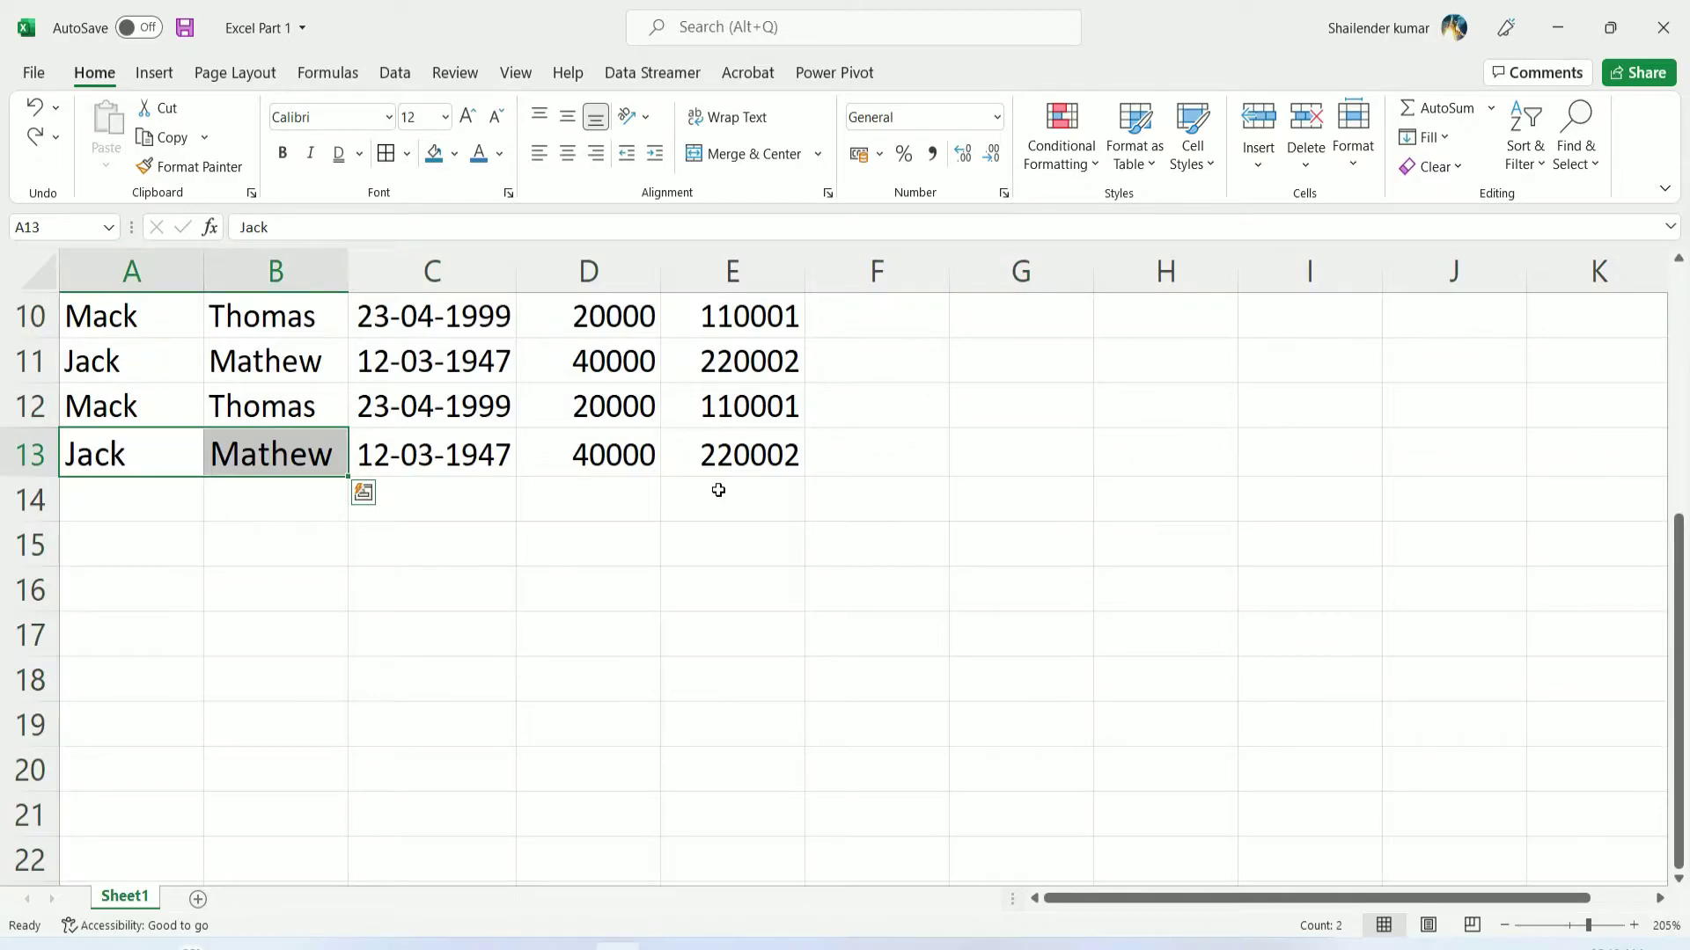
pyautogui.click(715, 541)
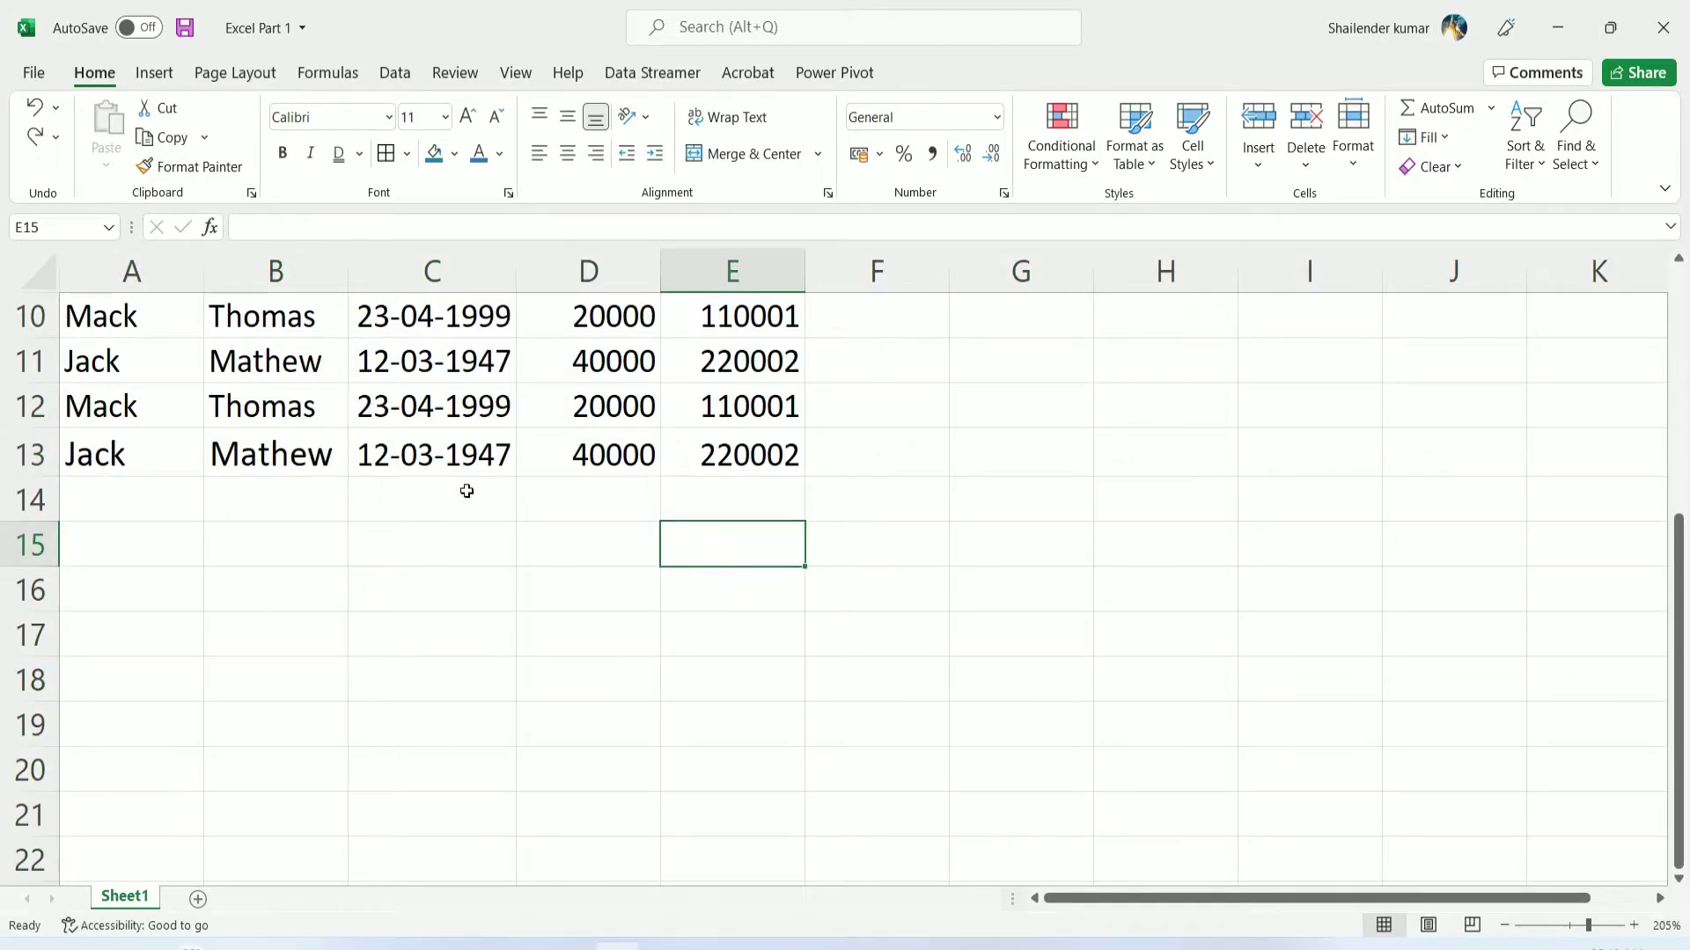
pyautogui.click(408, 154)
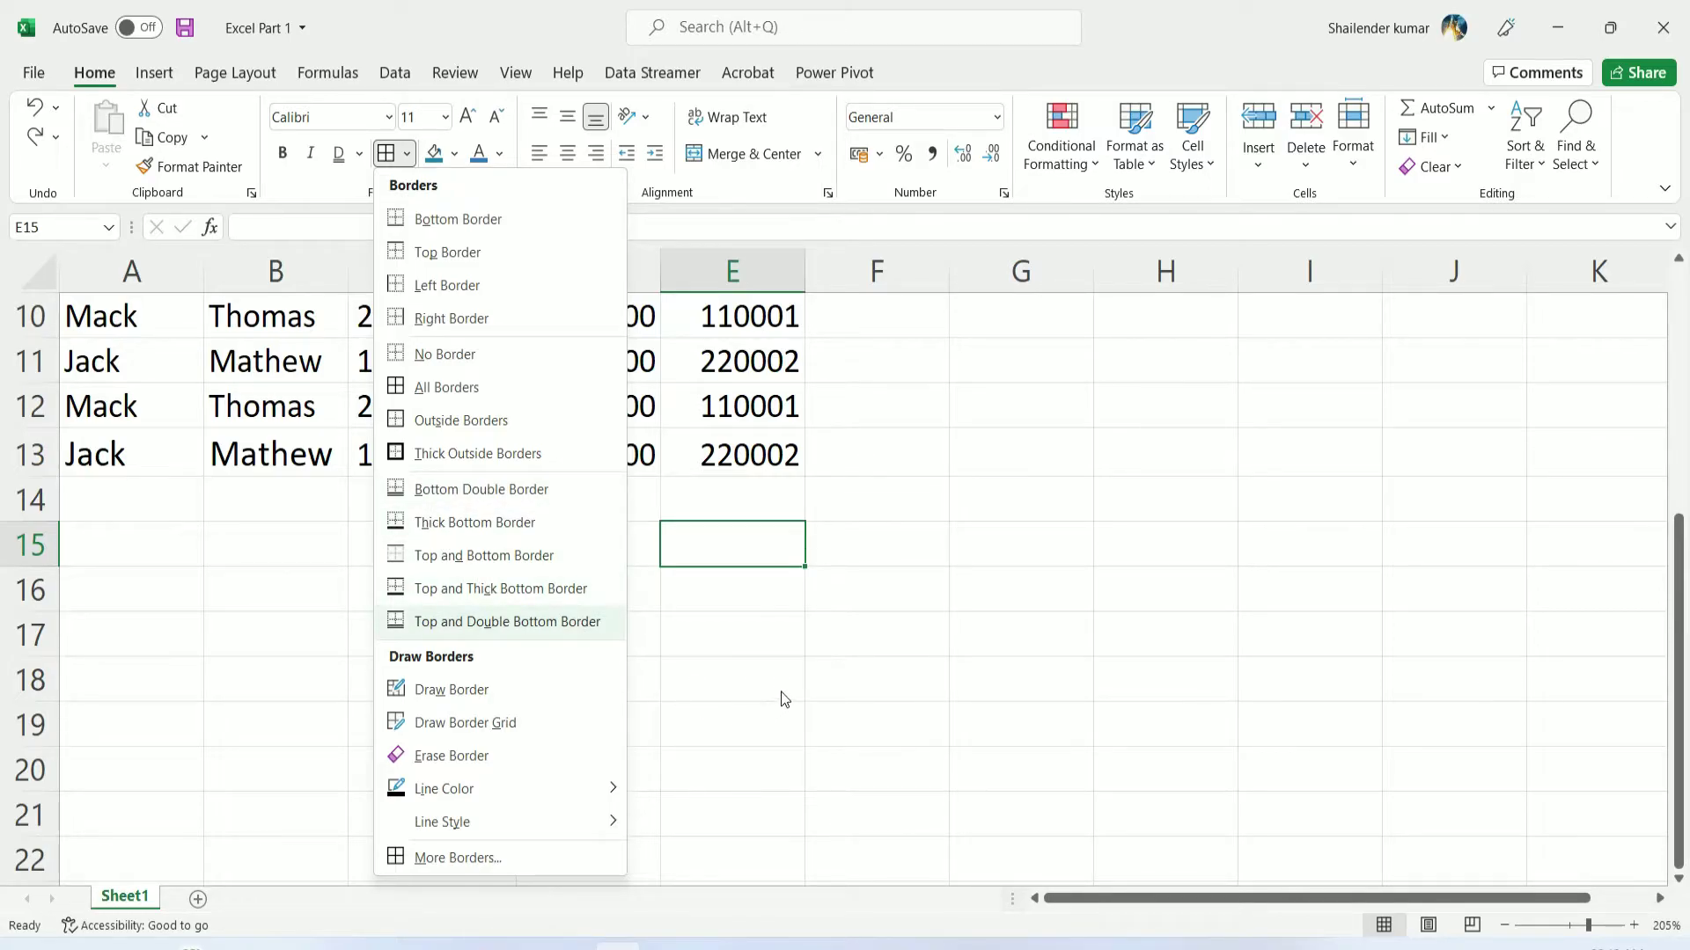
pyautogui.click(519, 690)
pyautogui.click(583, 630)
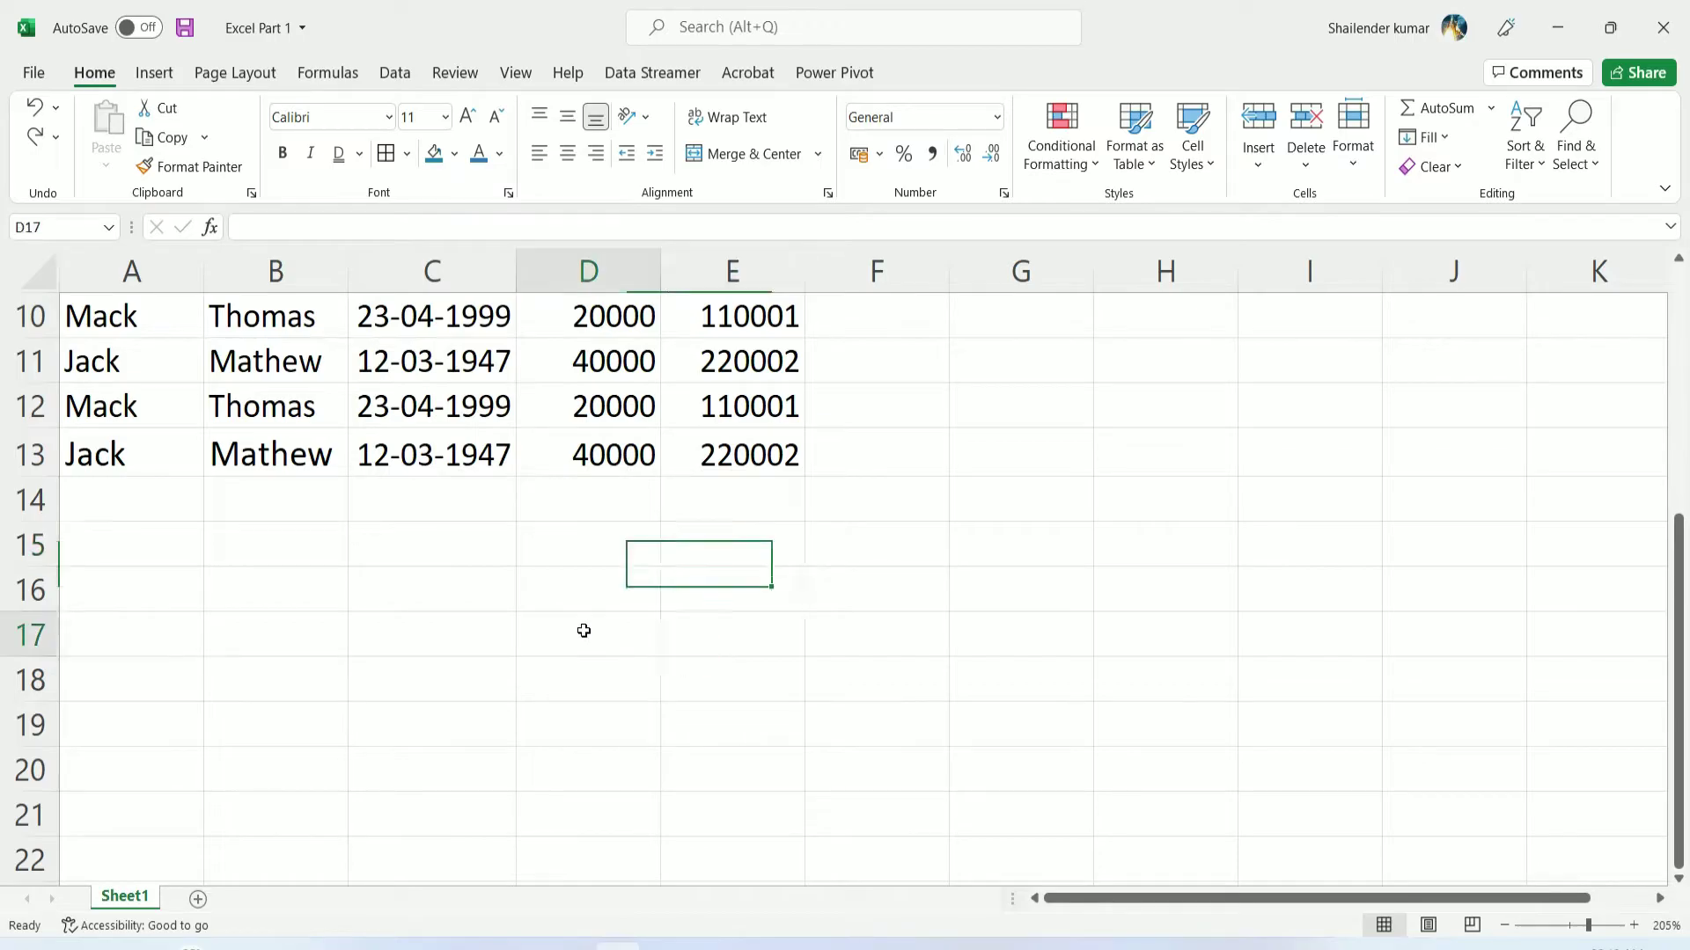
pyautogui.click(711, 455)
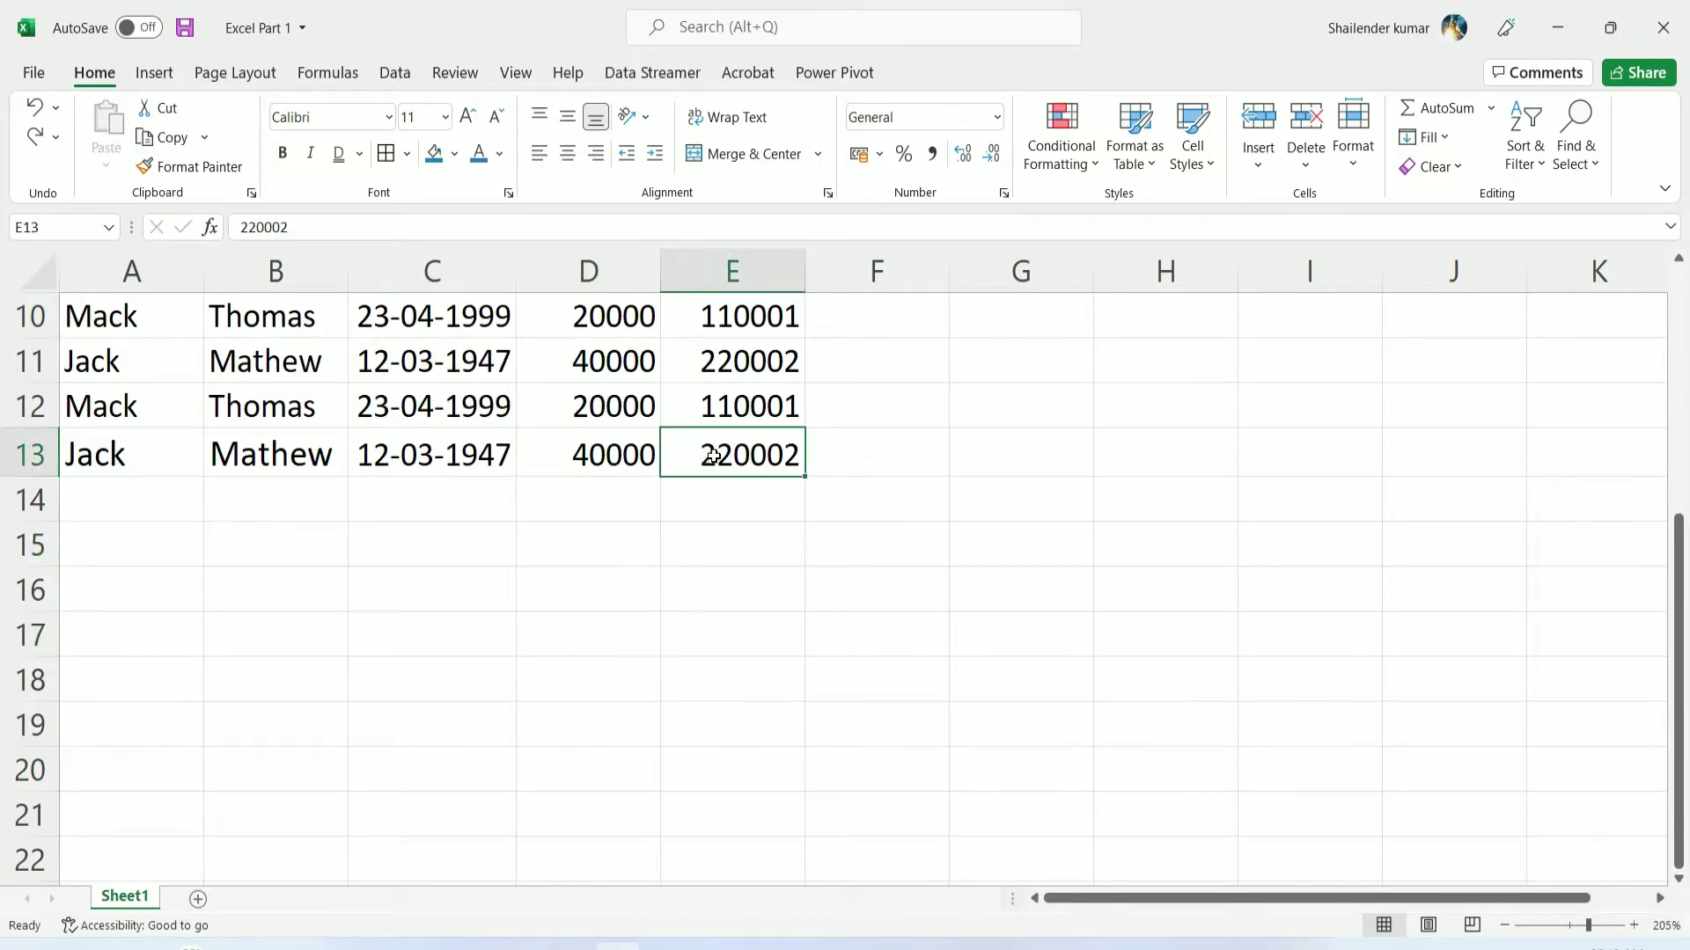
pyautogui.click(409, 155)
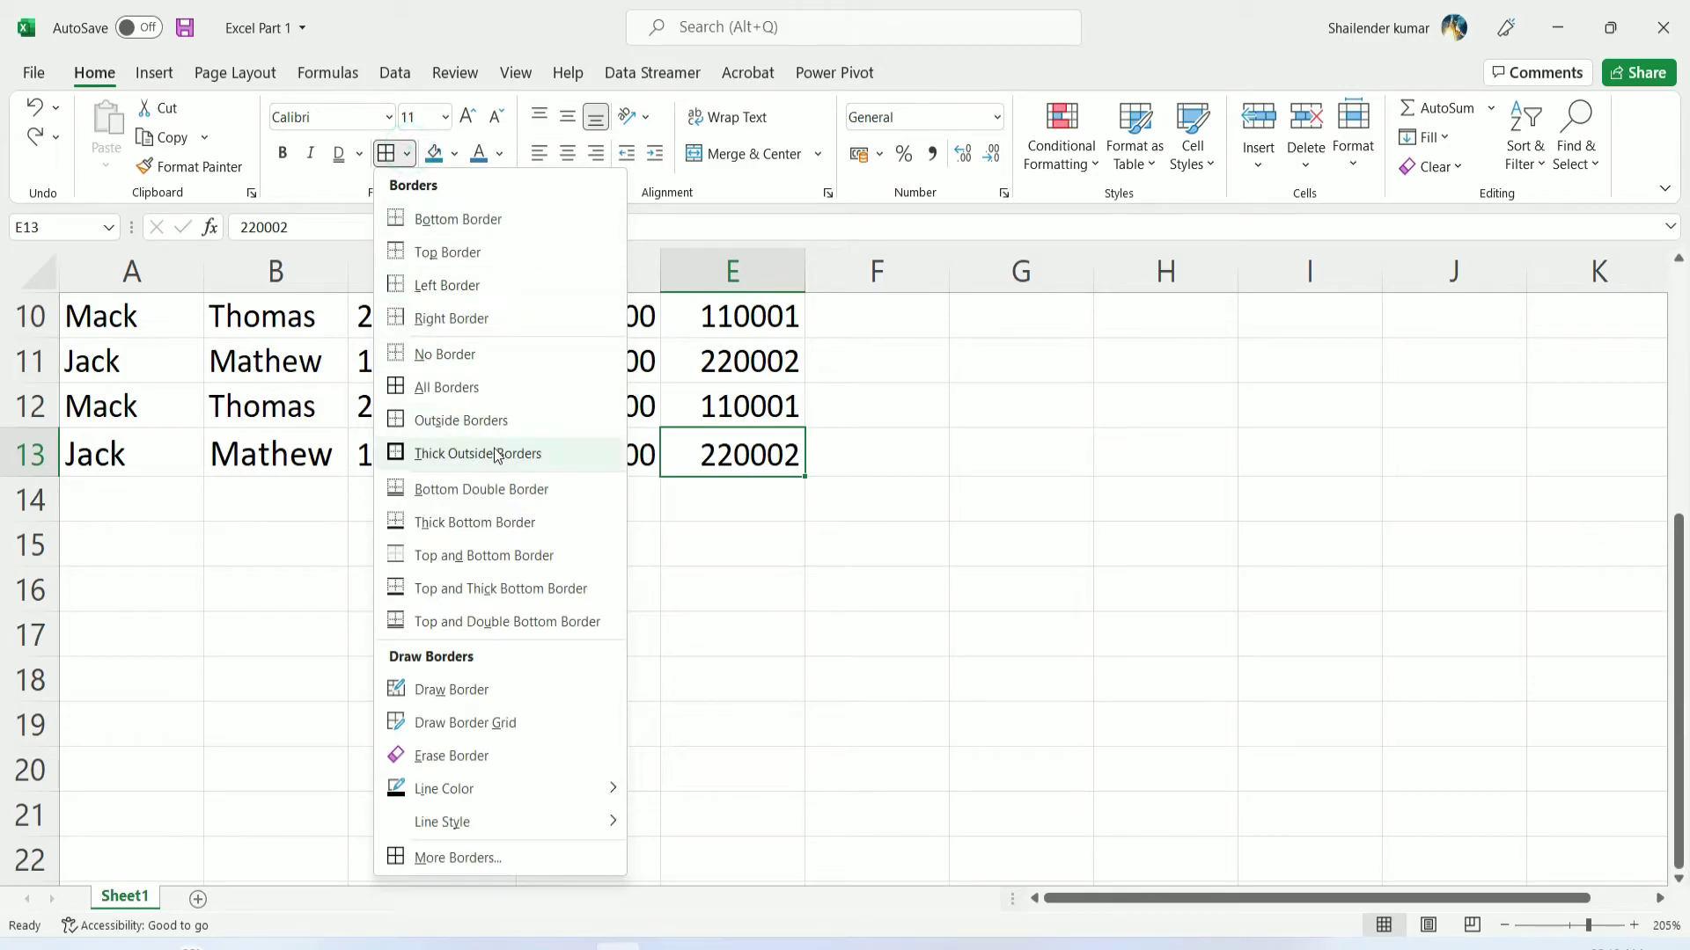
pyautogui.click(507, 692)
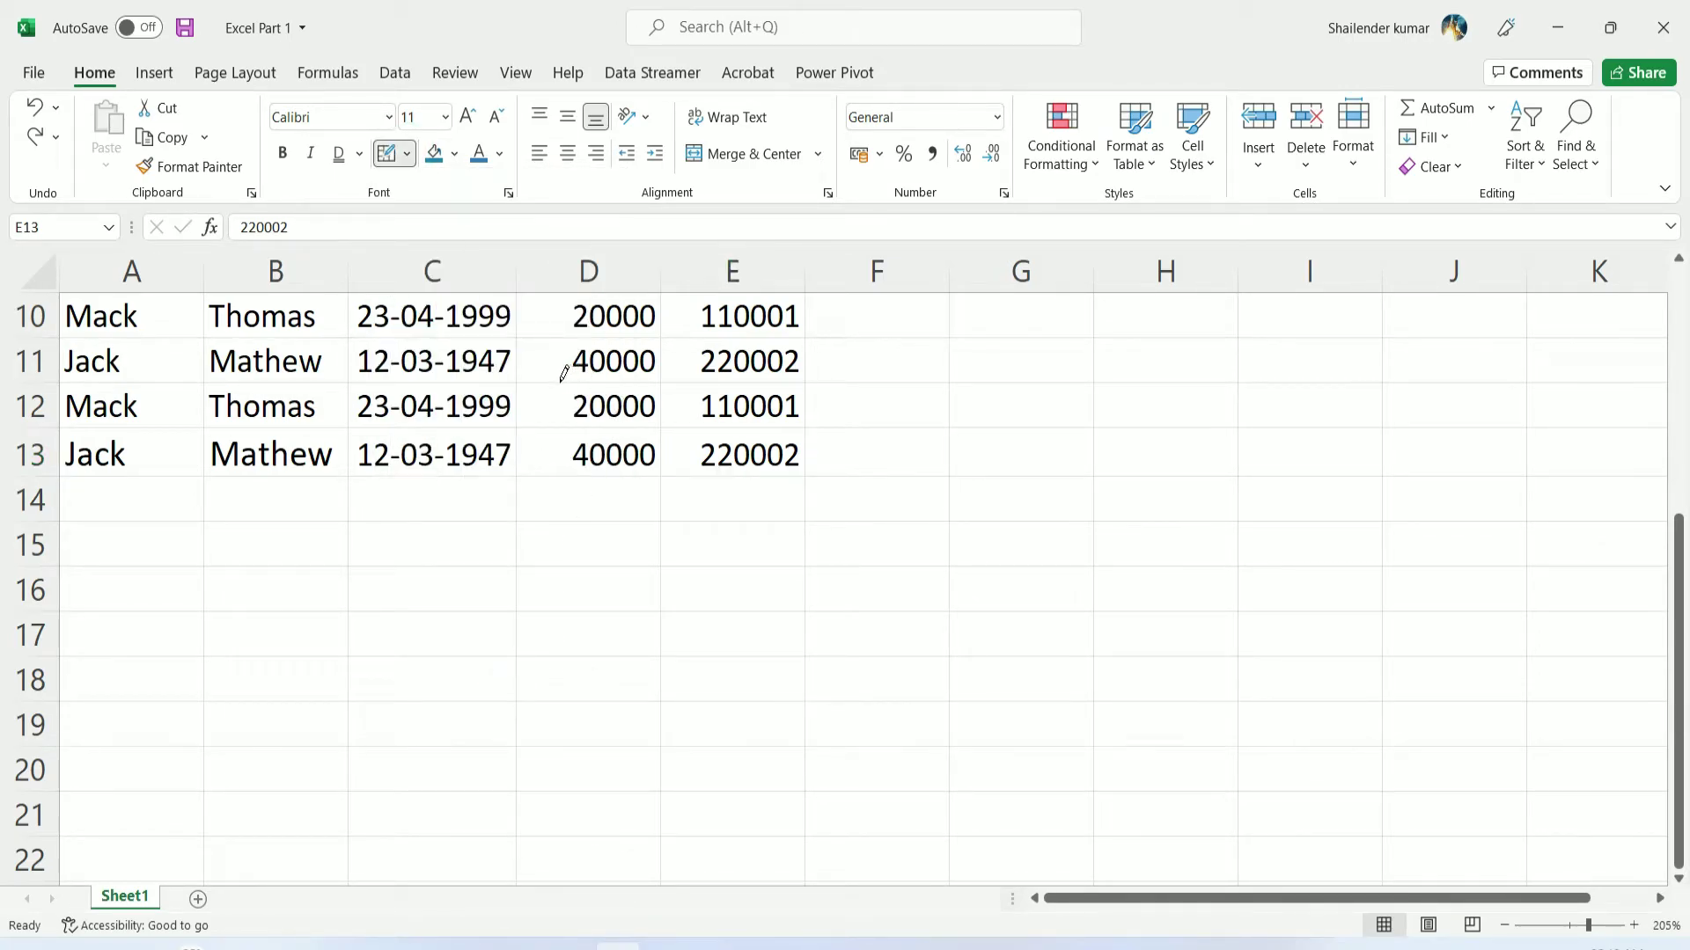
pyautogui.moveTo(564, 377); pyautogui.dragTo(829, 550)
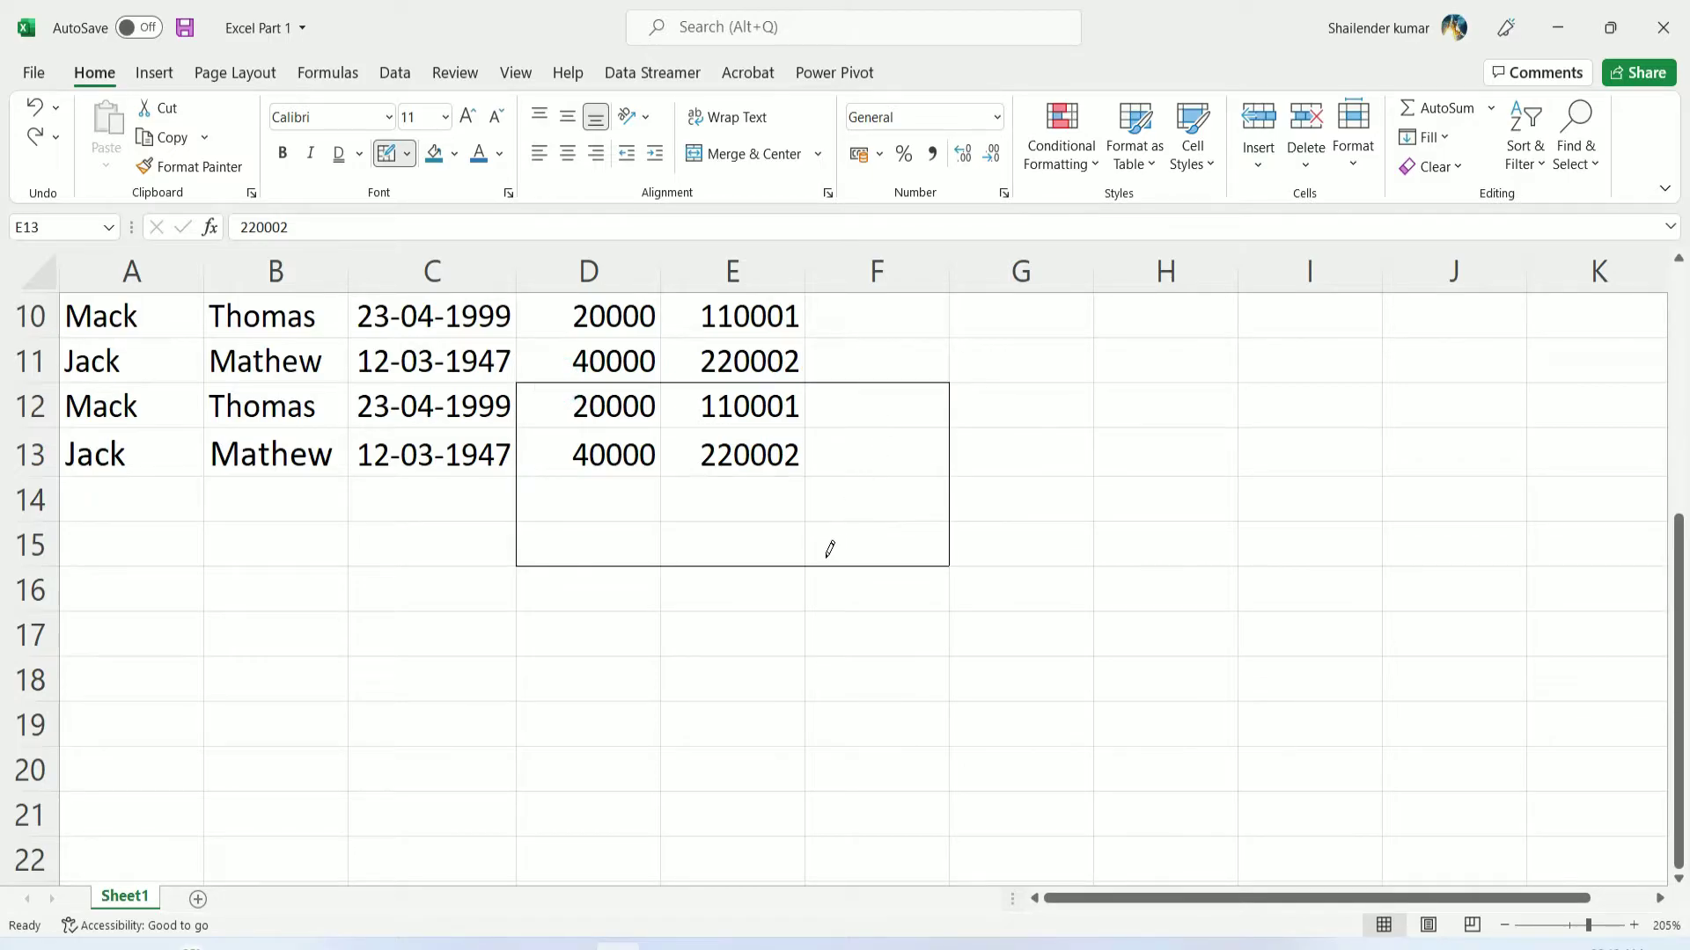
pyautogui.moveTo(829, 550)
pyautogui.mouseDown()
pyautogui.moveTo(340, 424)
pyautogui.moveTo(645, 498)
pyautogui.moveTo(766, 494)
pyautogui.moveTo(832, 526)
pyautogui.mouseUp()
pyautogui.hotkey('ctrl', 'z')
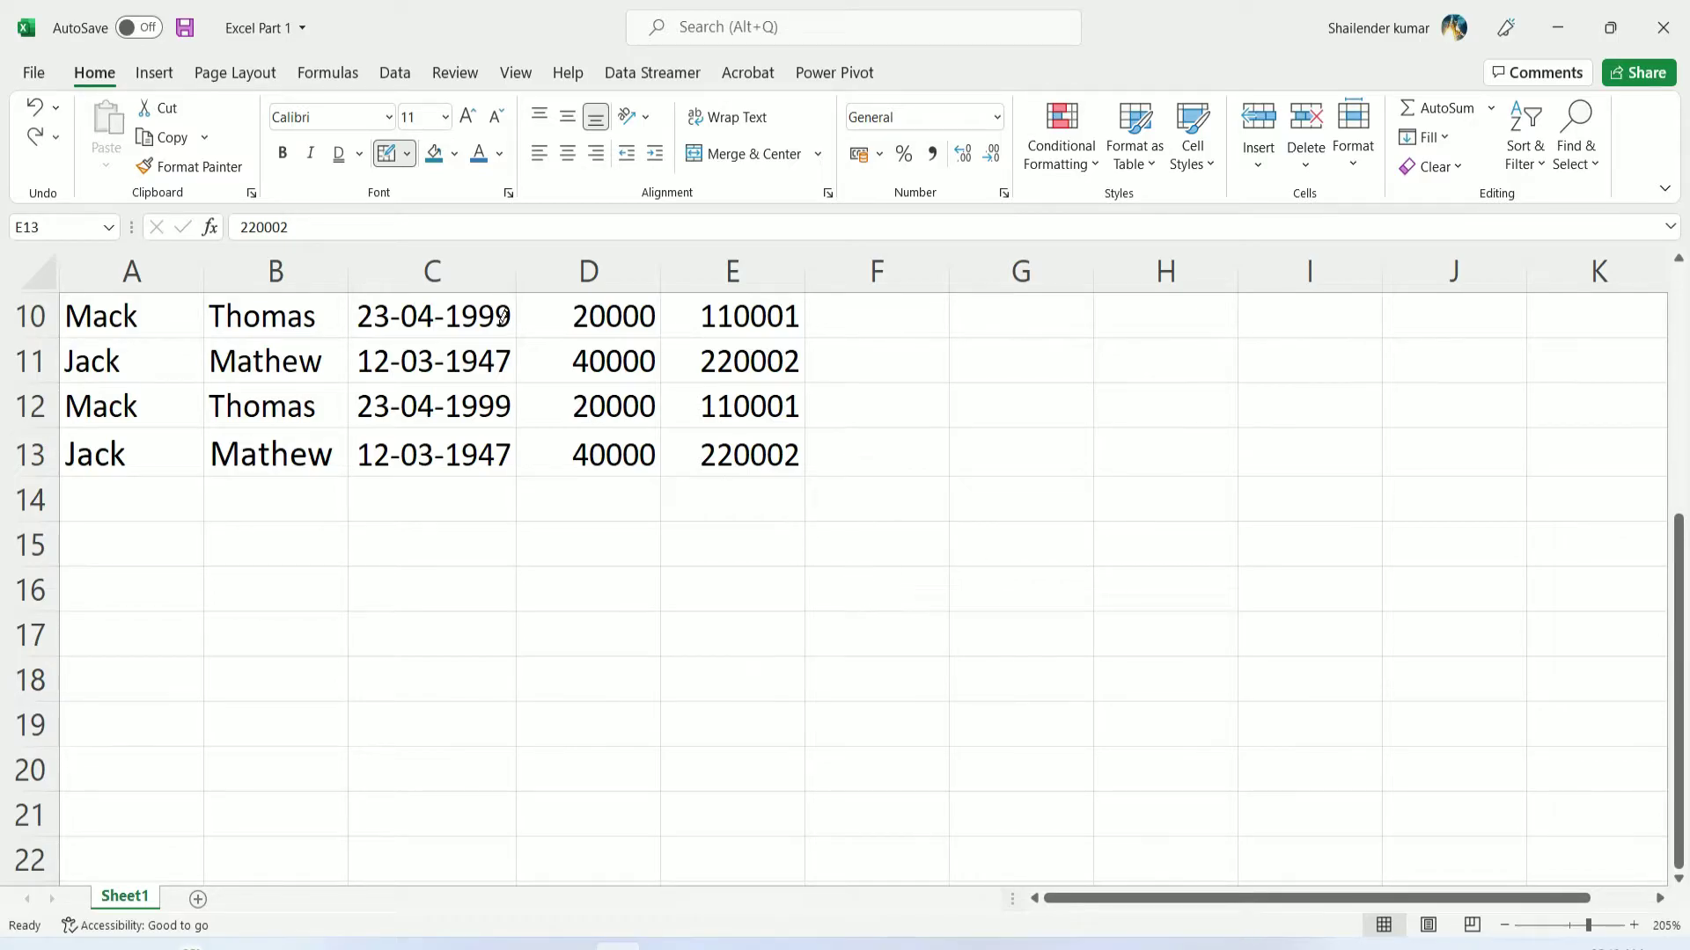
pyautogui.click(408, 156)
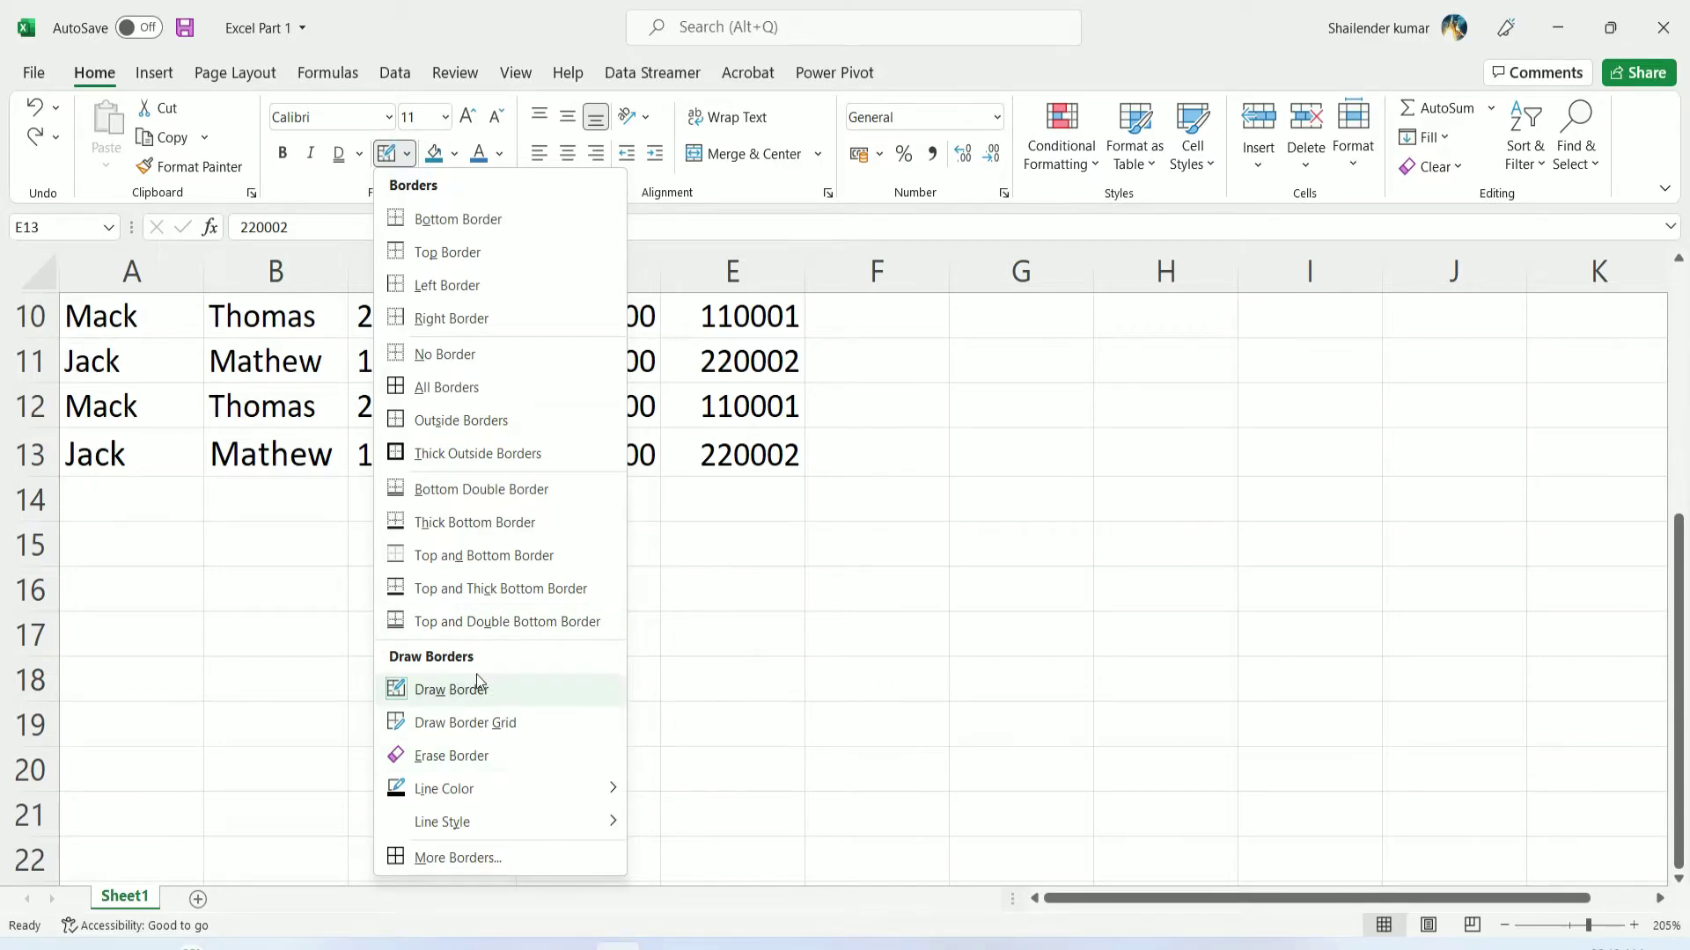
pyautogui.click(472, 689)
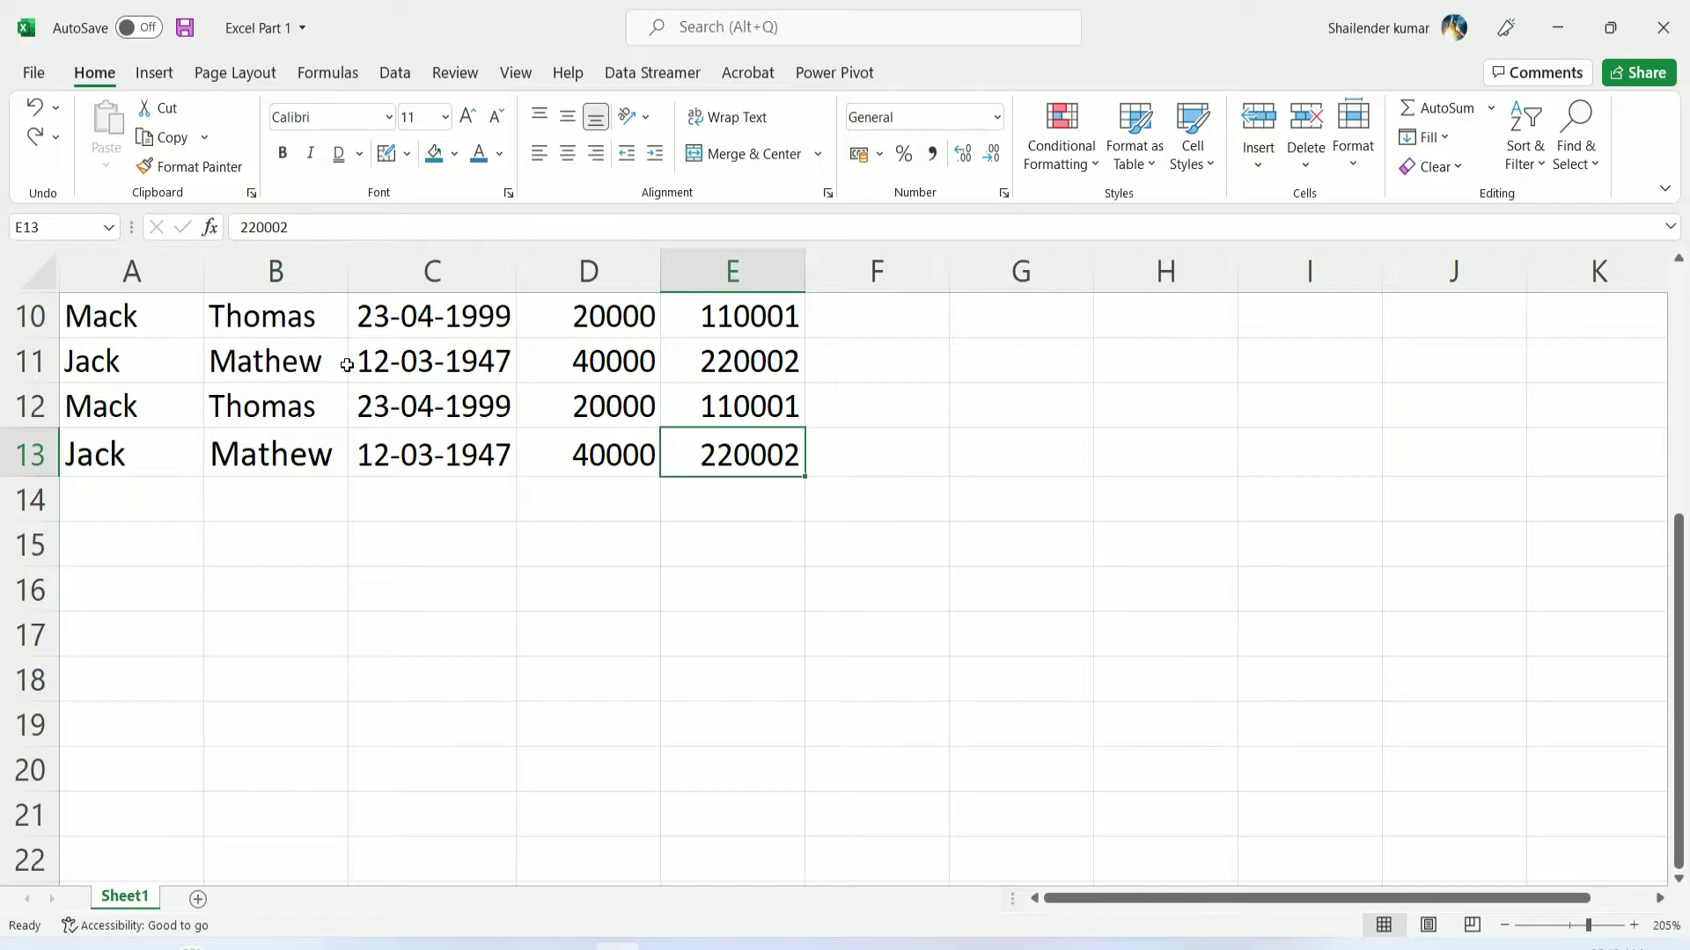
pyautogui.moveTo(340, 353); pyautogui.dragTo(532, 450)
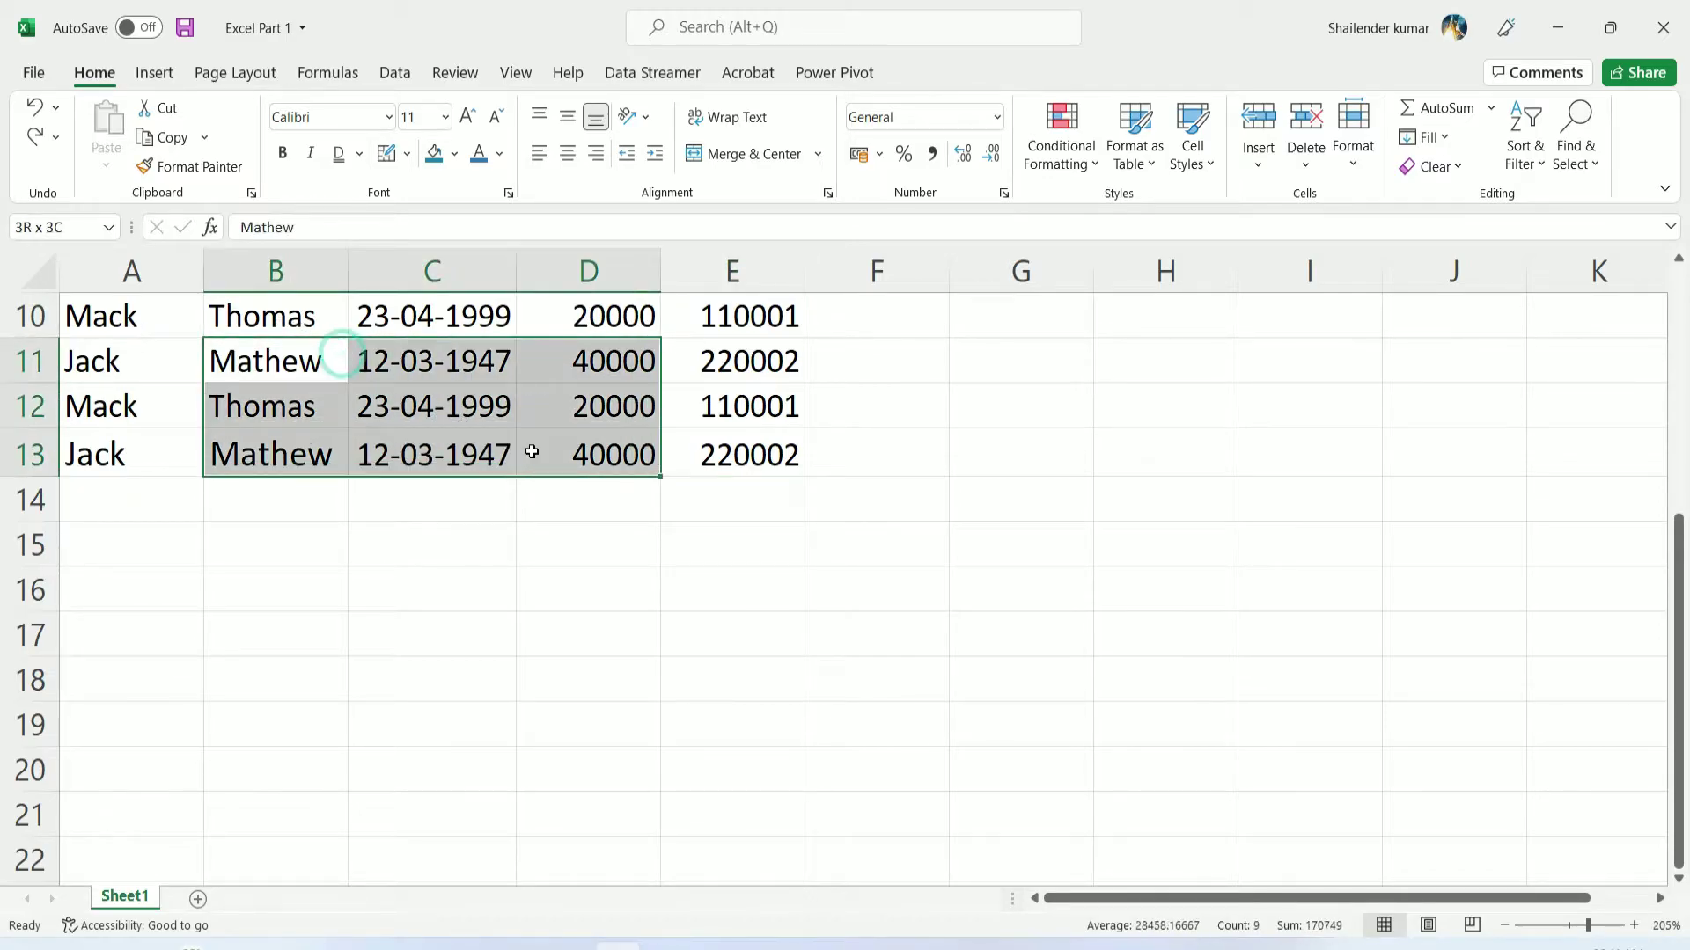
pyautogui.click(529, 552)
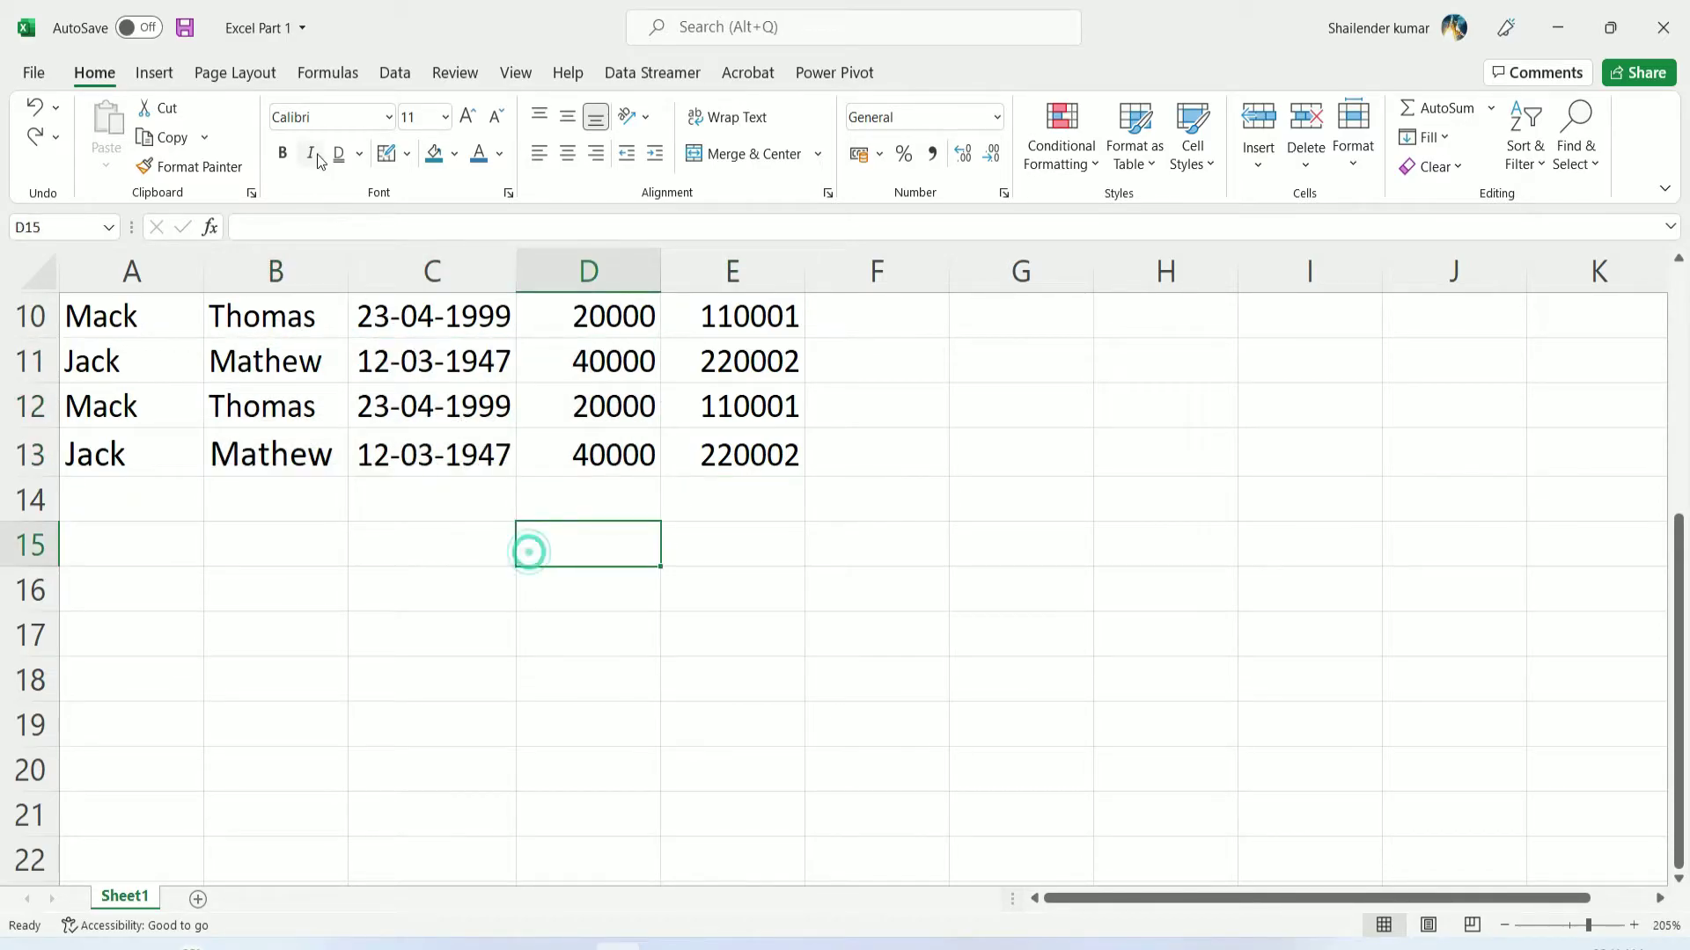
pyautogui.click(406, 156)
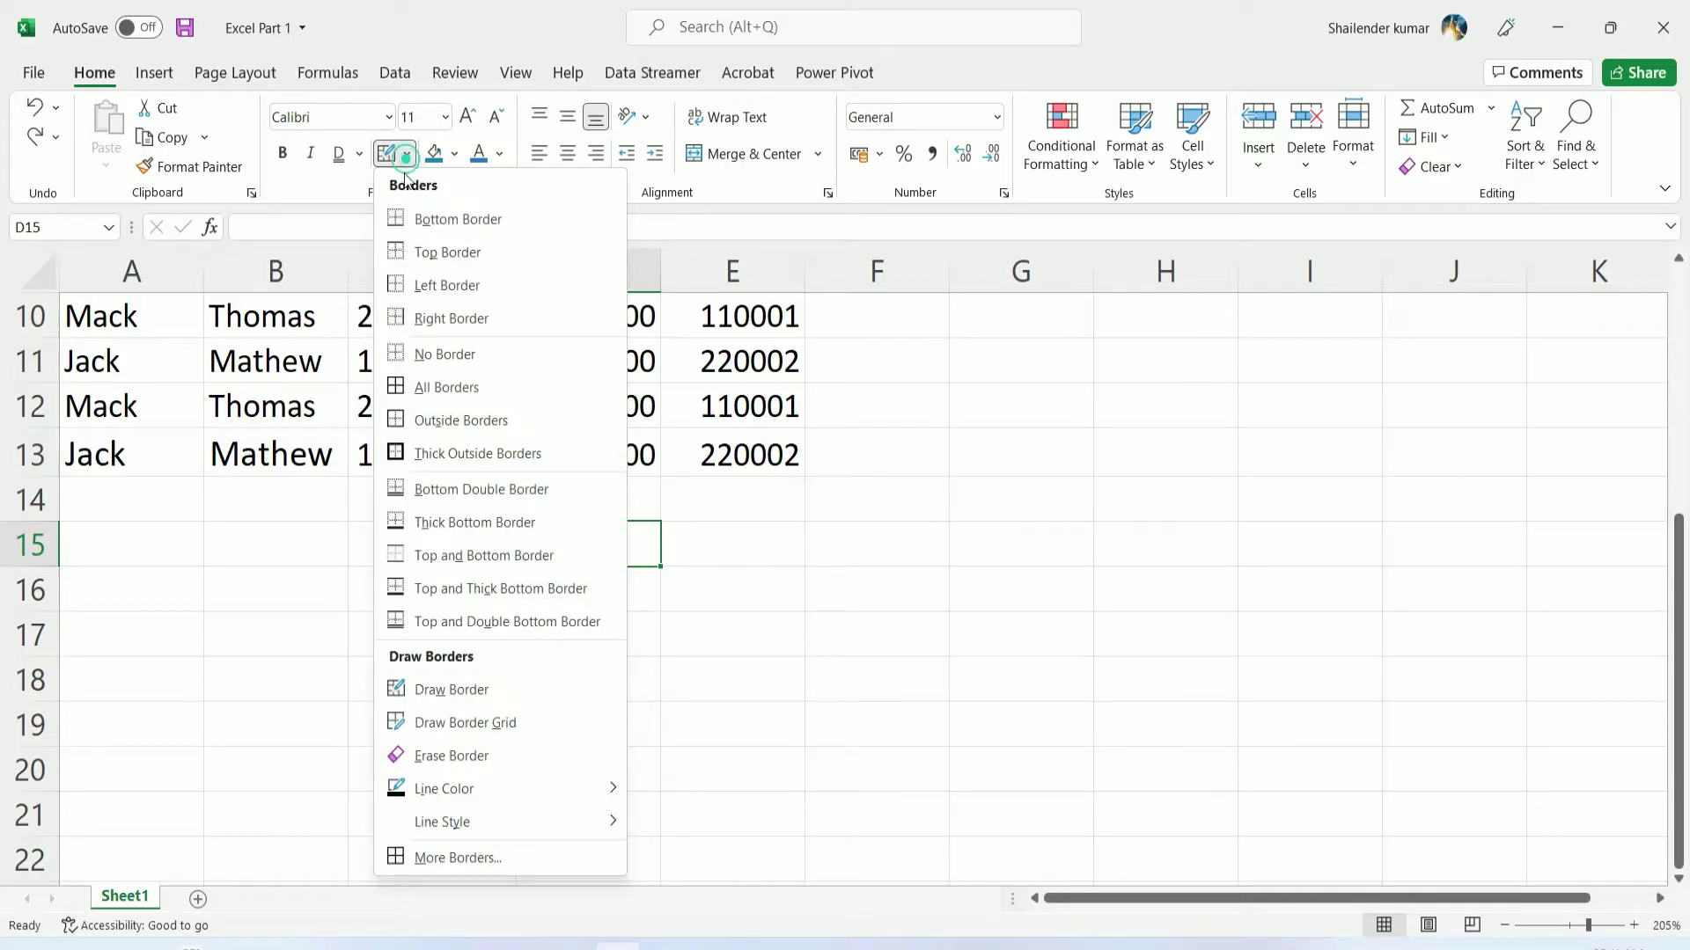
pyautogui.click(466, 704)
pyautogui.moveTo(357, 344); pyautogui.dragTo(706, 508)
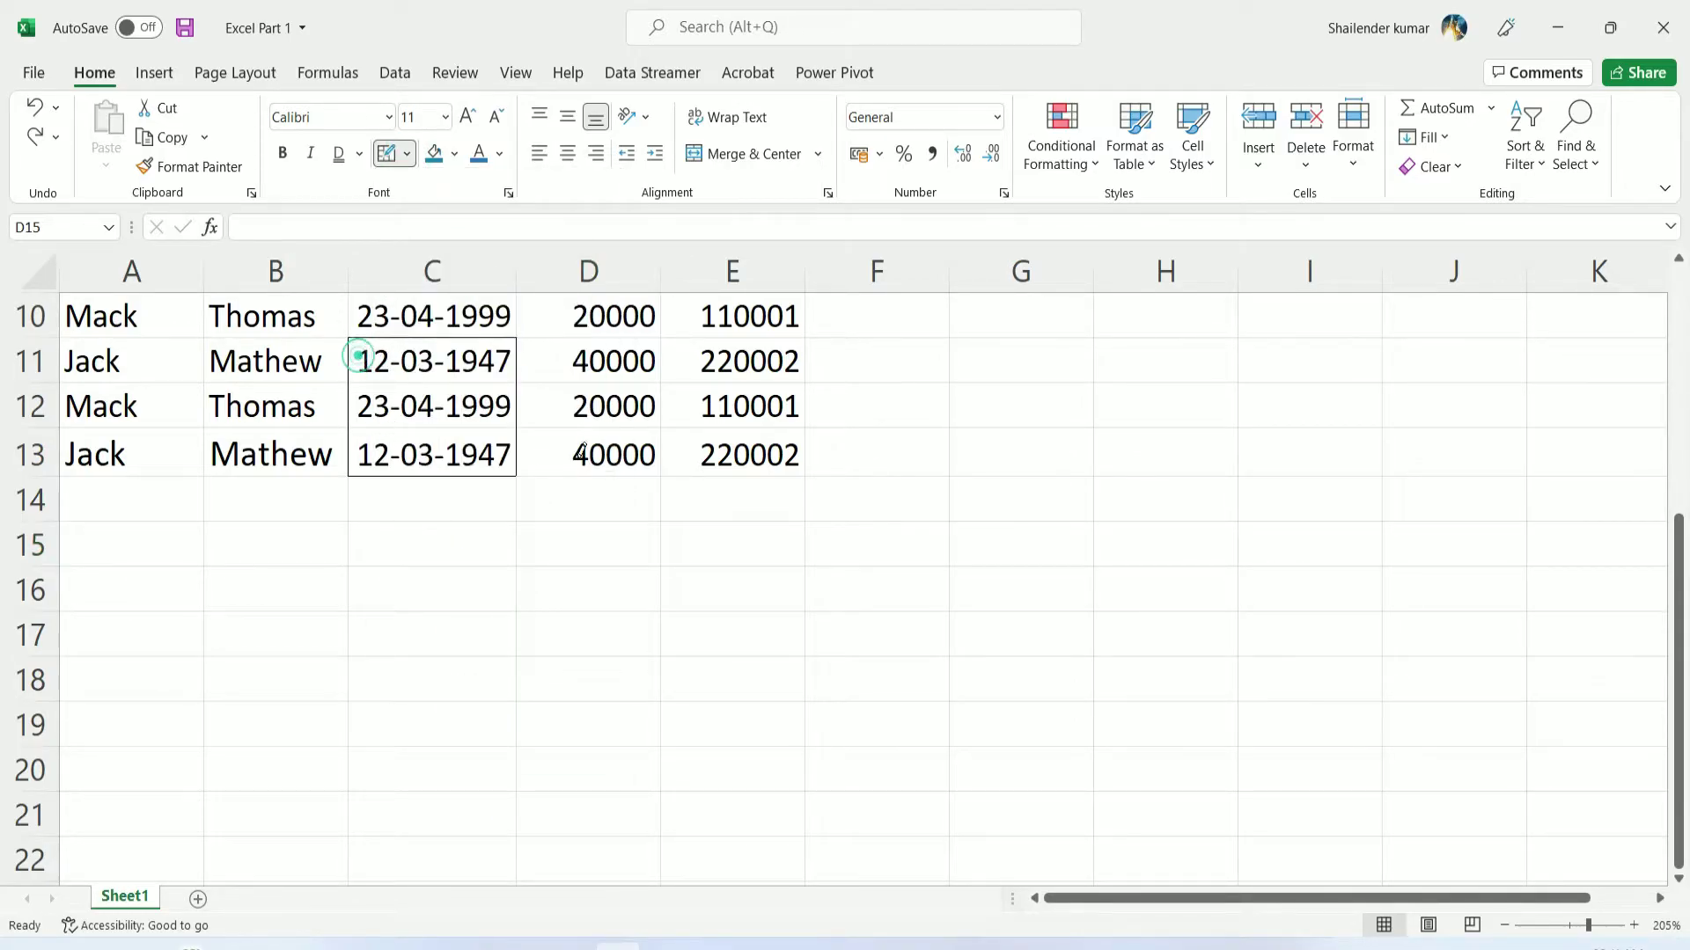
pyautogui.click(409, 156)
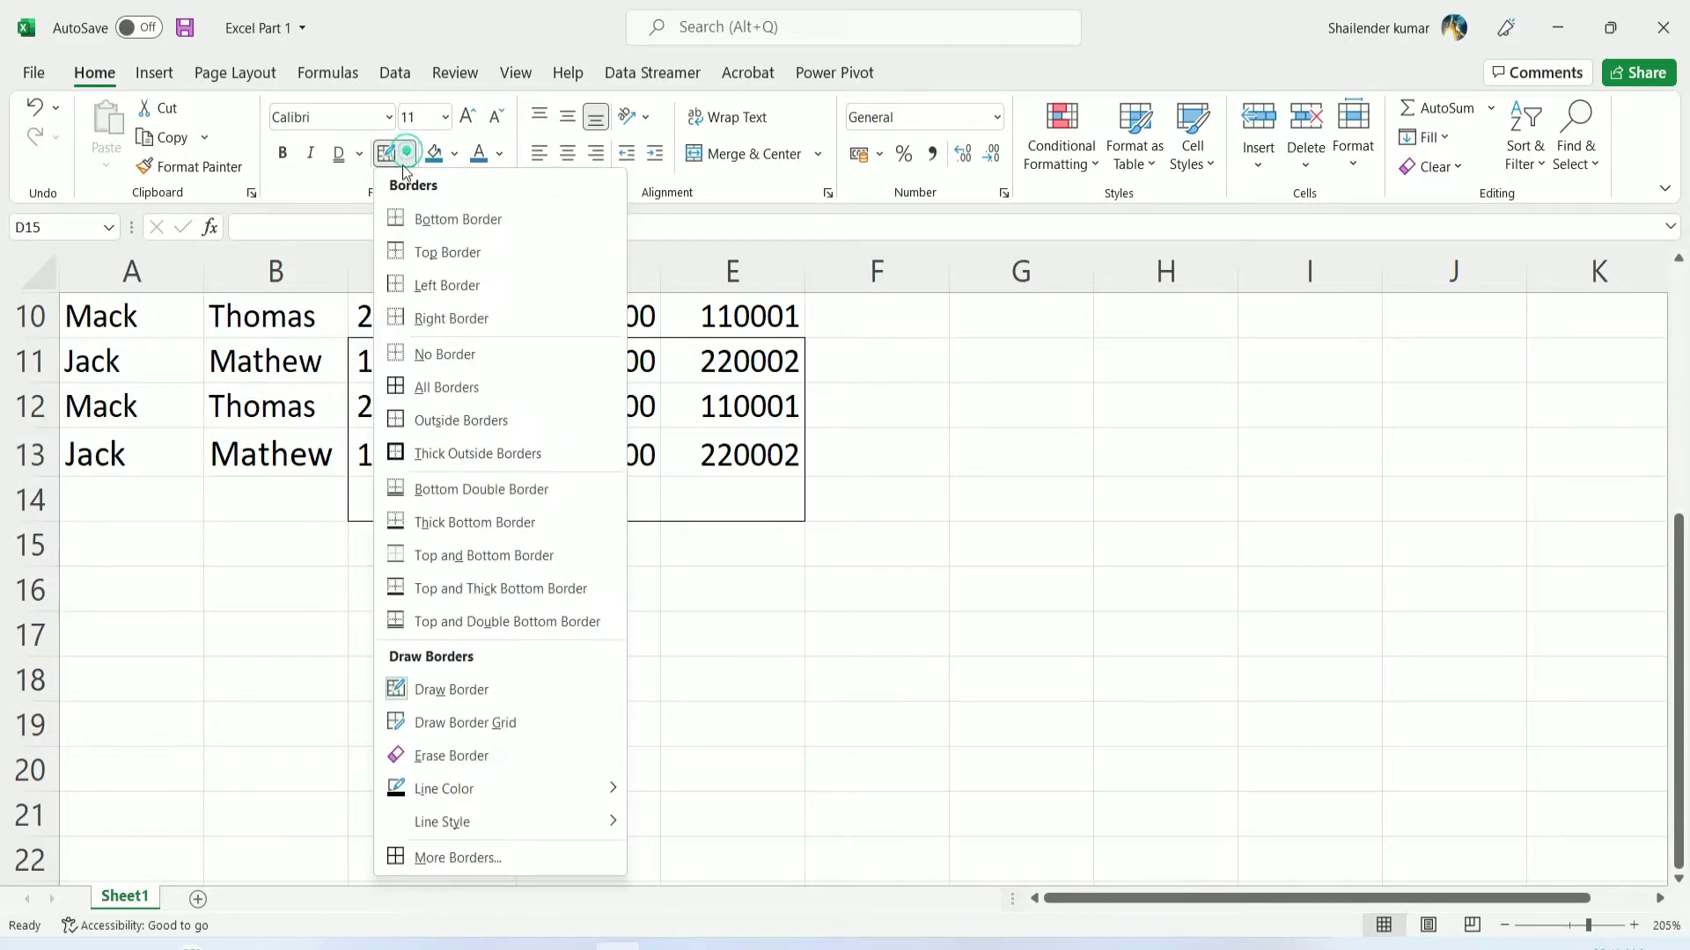
pyautogui.click(440, 762)
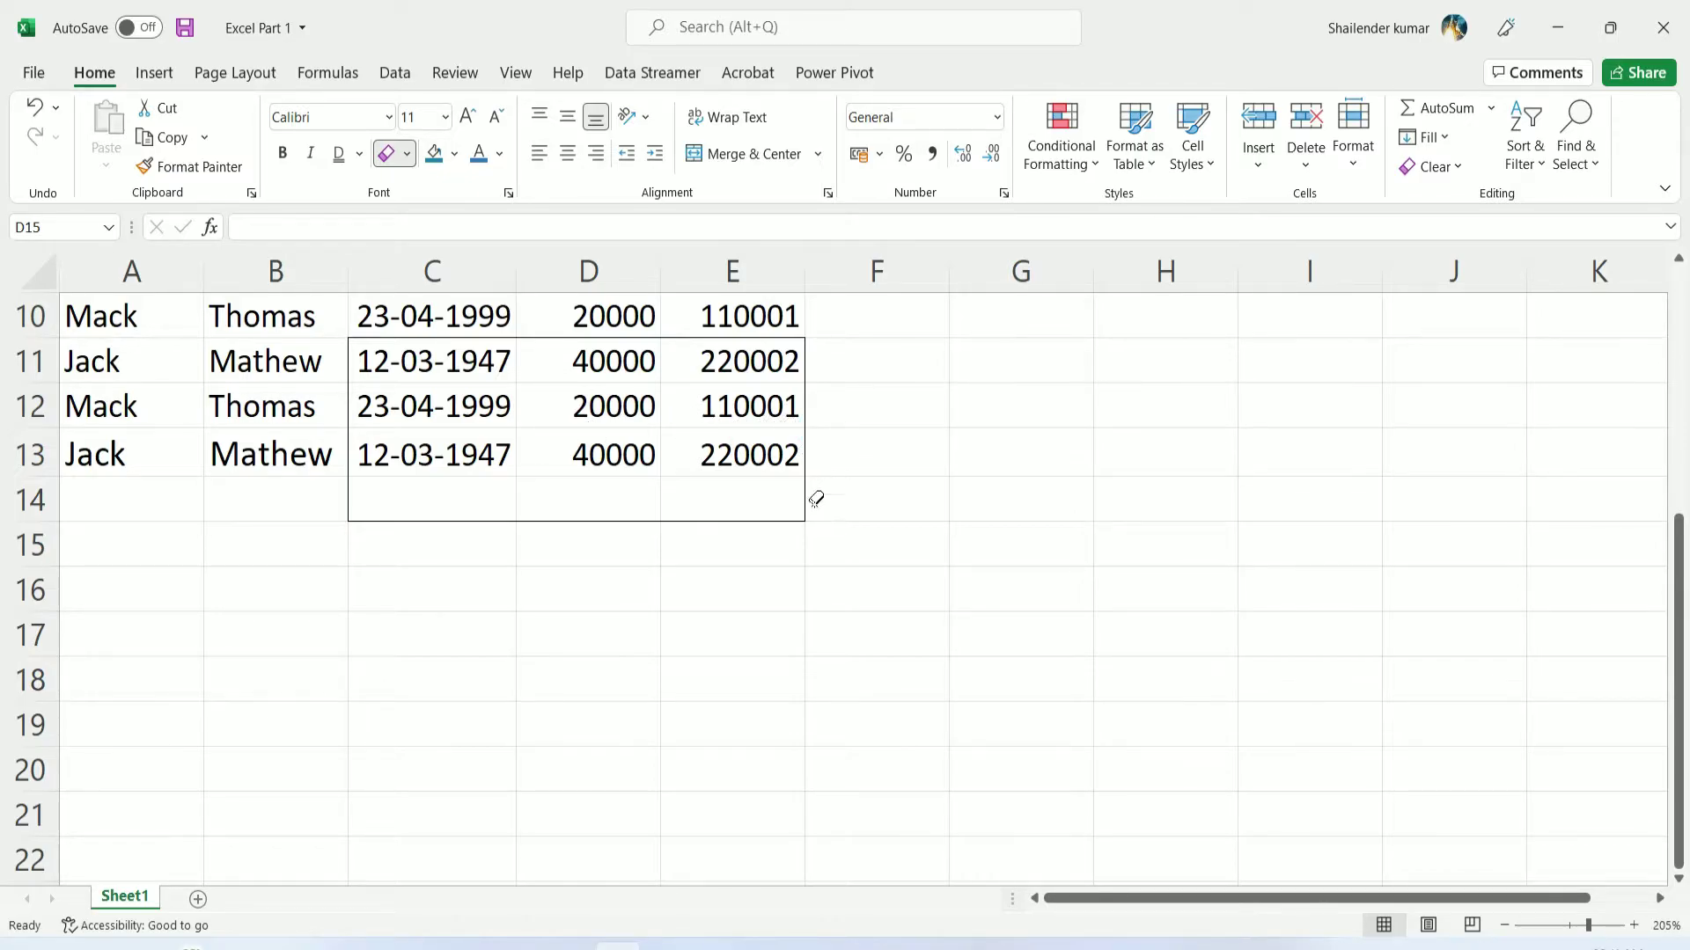
pyautogui.moveTo(811, 508)
pyautogui.mouseDown()
pyautogui.moveTo(583, 489)
pyautogui.moveTo(441, 398)
pyautogui.moveTo(471, 424)
pyautogui.mouseUp()
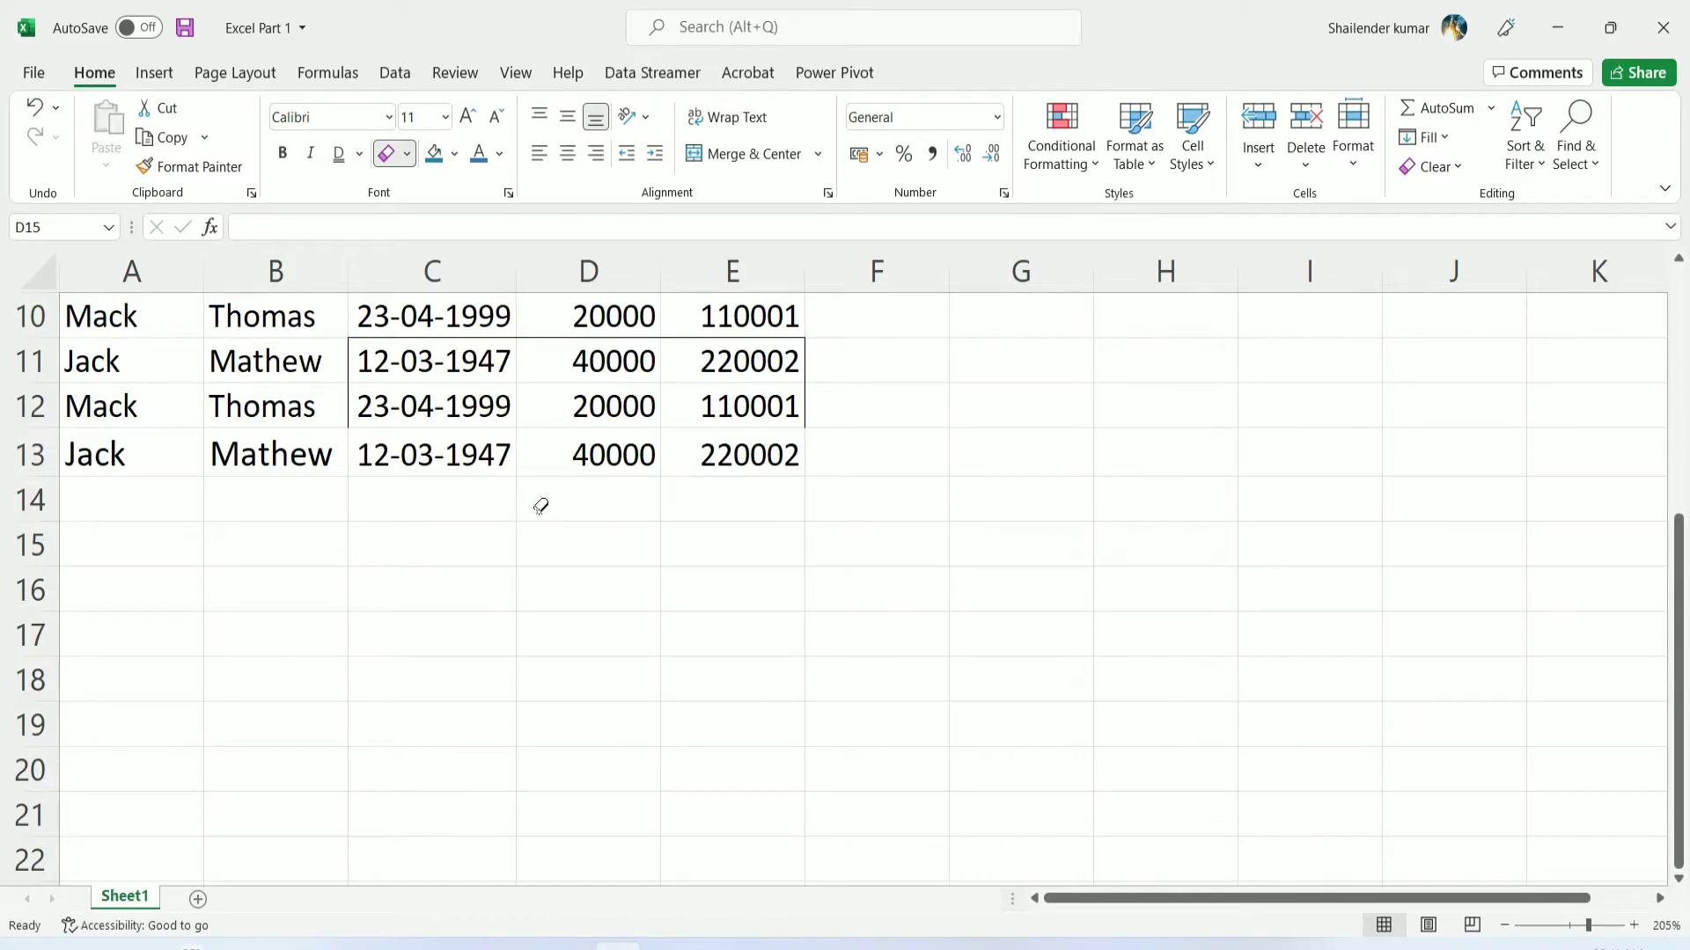
pyautogui.hotkey('ctrl', 'z')
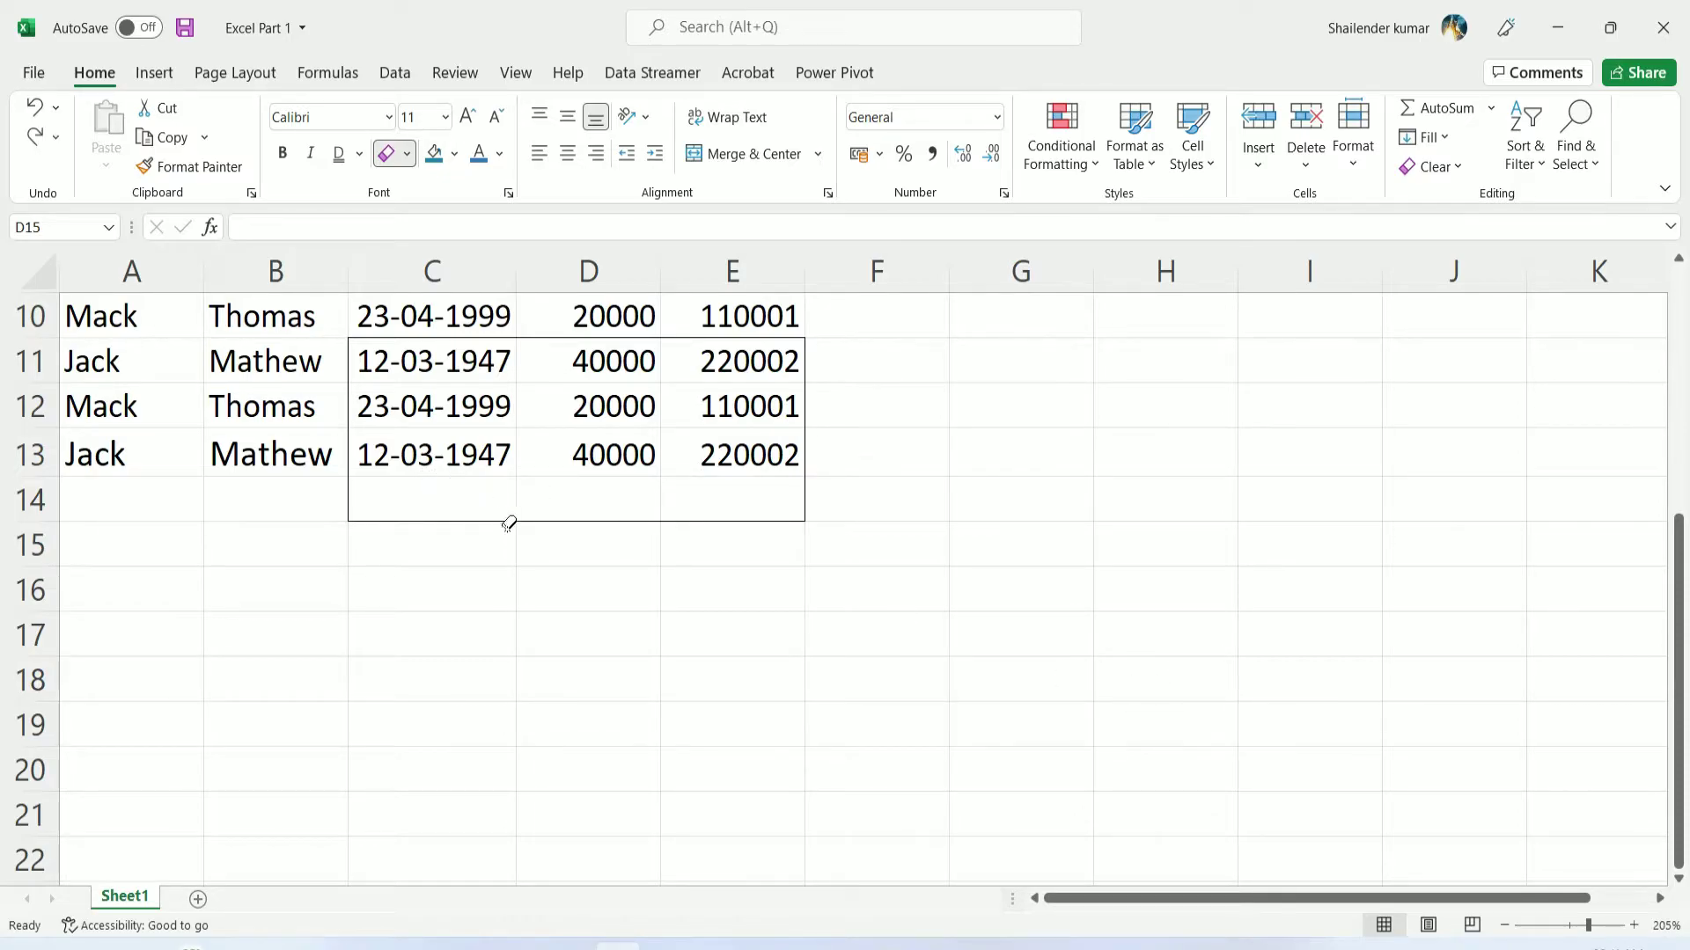
pyautogui.hotkey('ctrl', 'z')
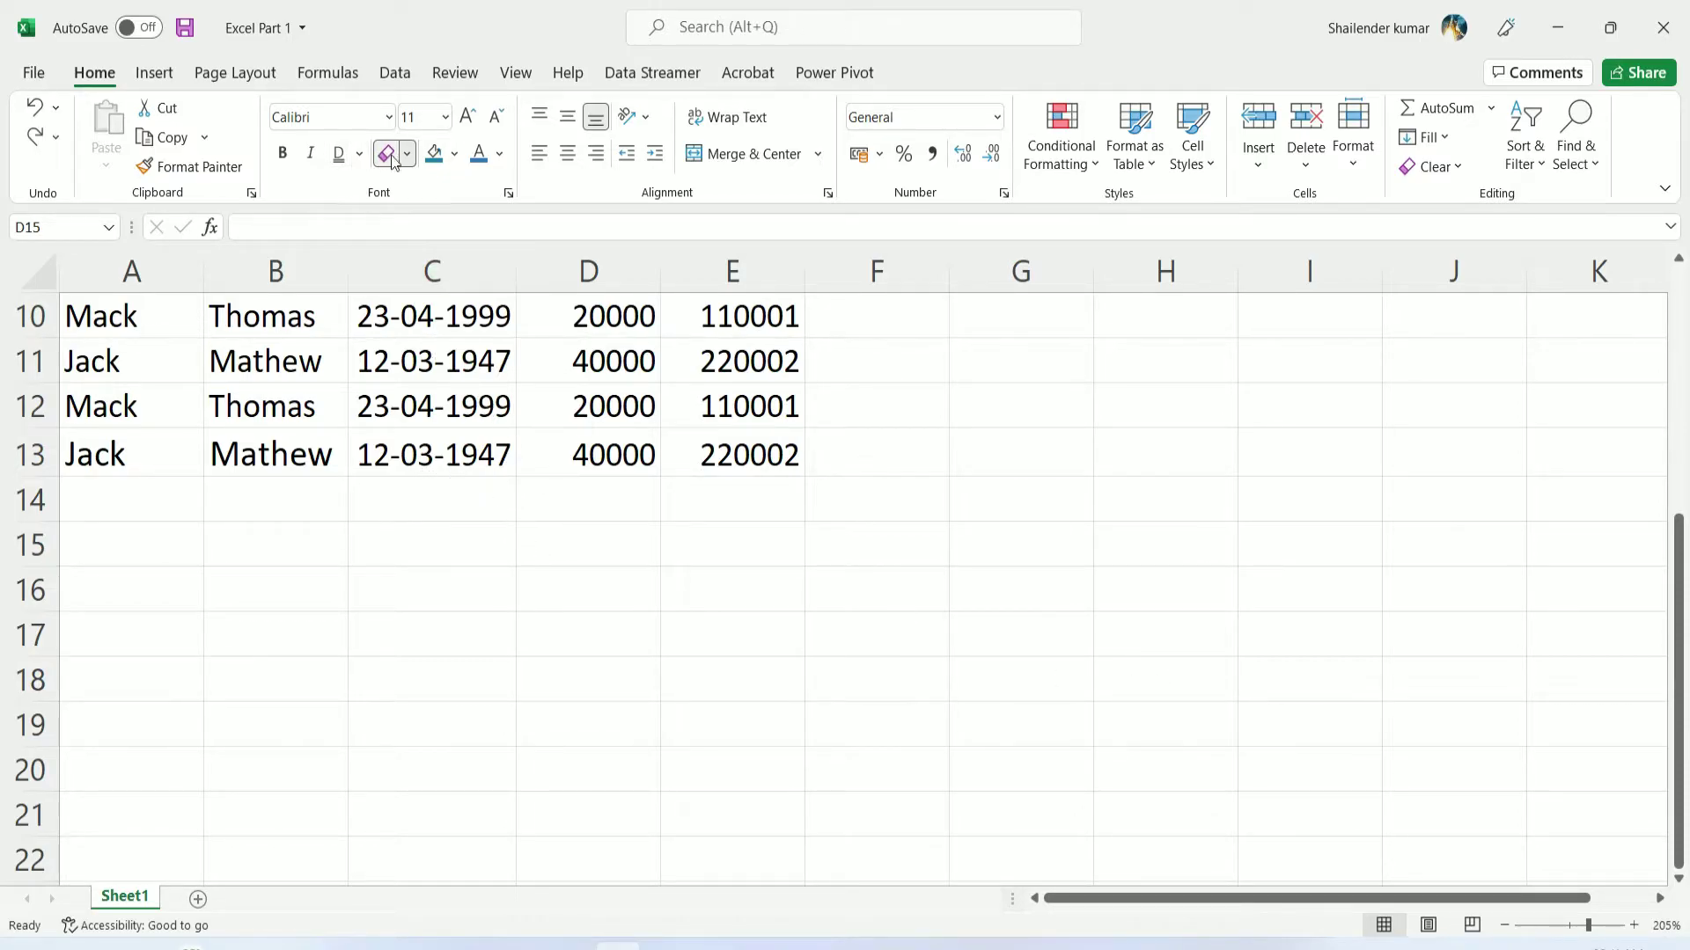
pyautogui.click(408, 156)
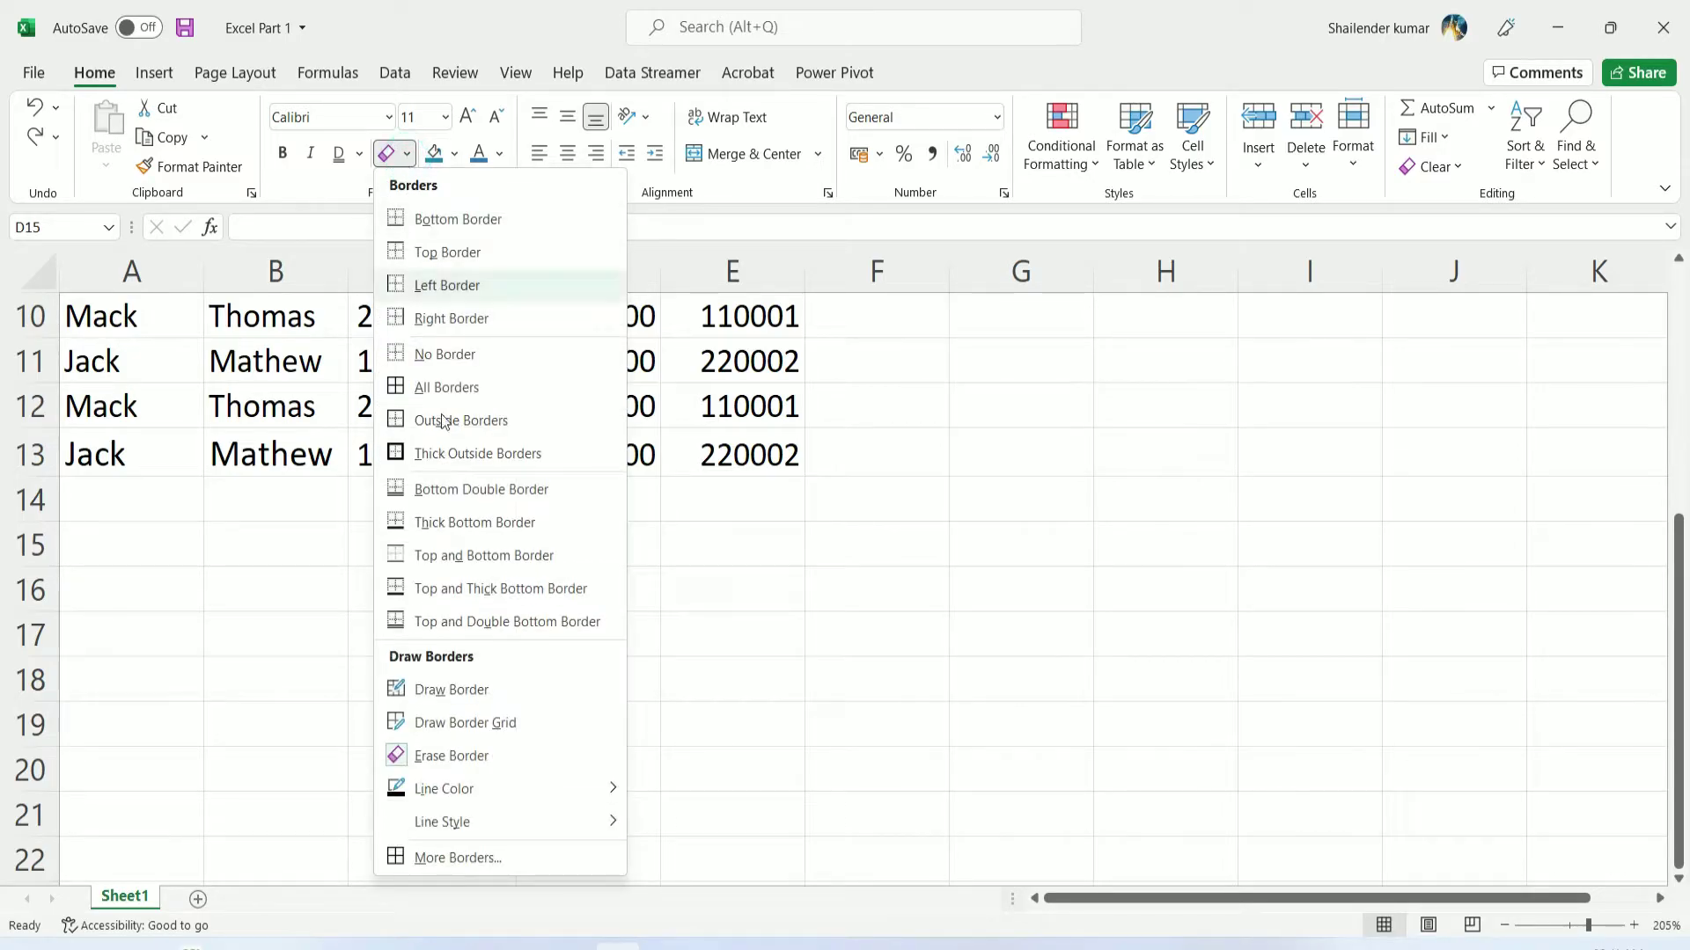
pyautogui.click(1111, 34)
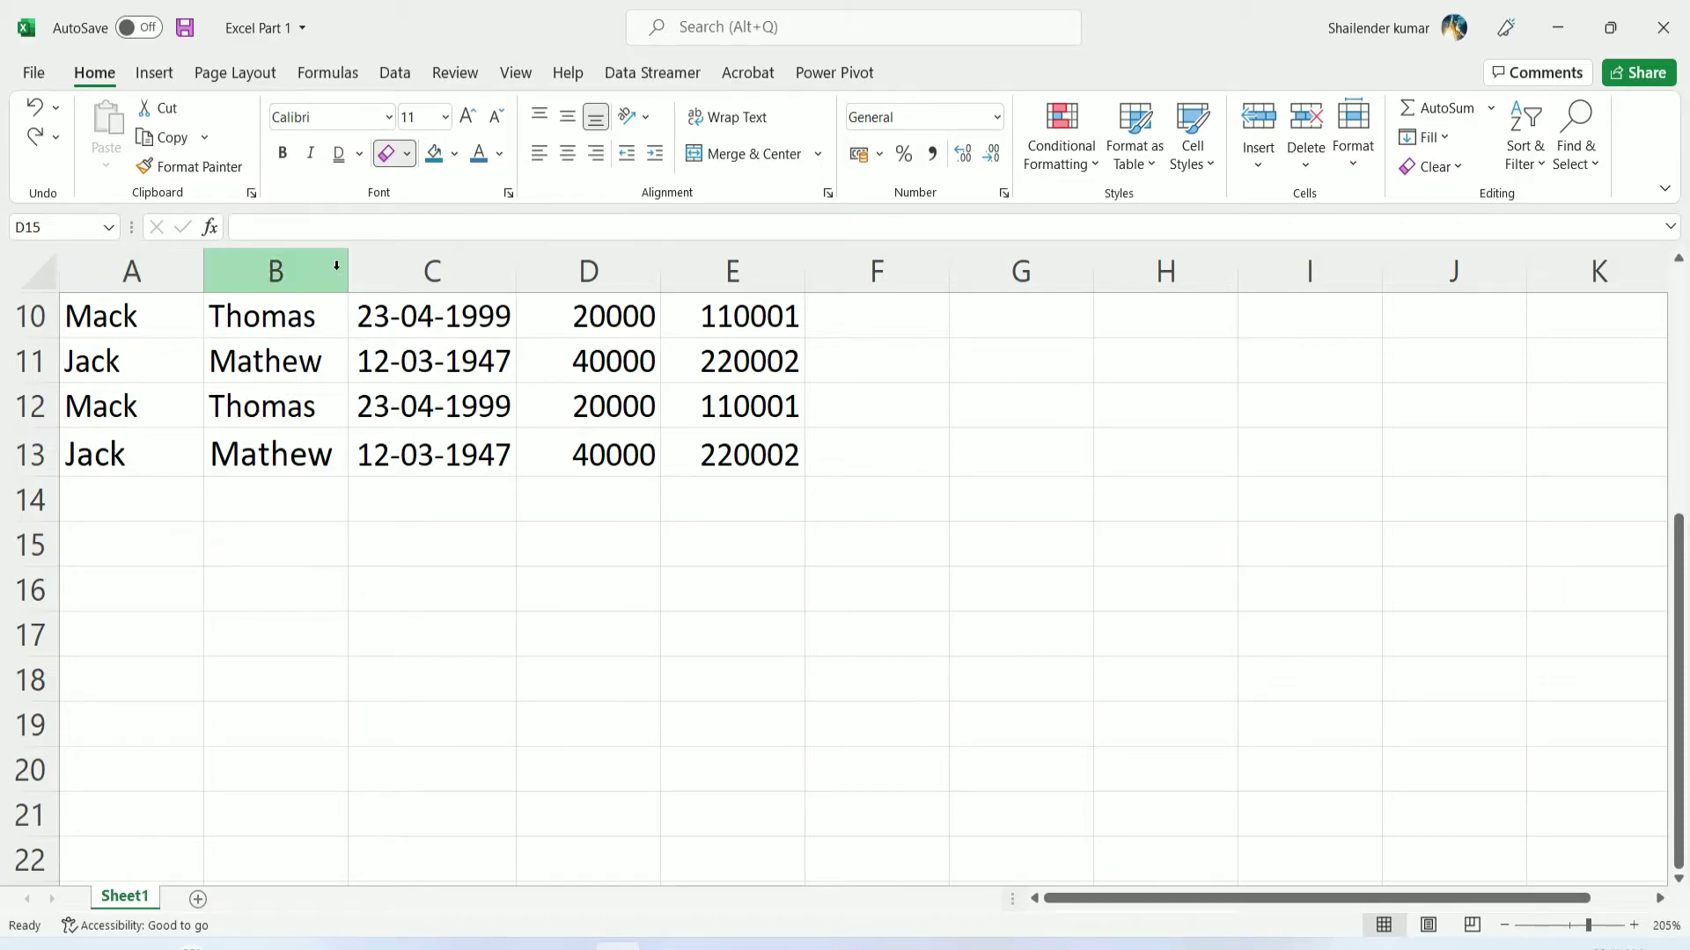
# Widen column B, stretch row 13 much taller, and select cell B13
pyautogui.moveTo(353, 264); pyautogui.dragTo(858, 266)
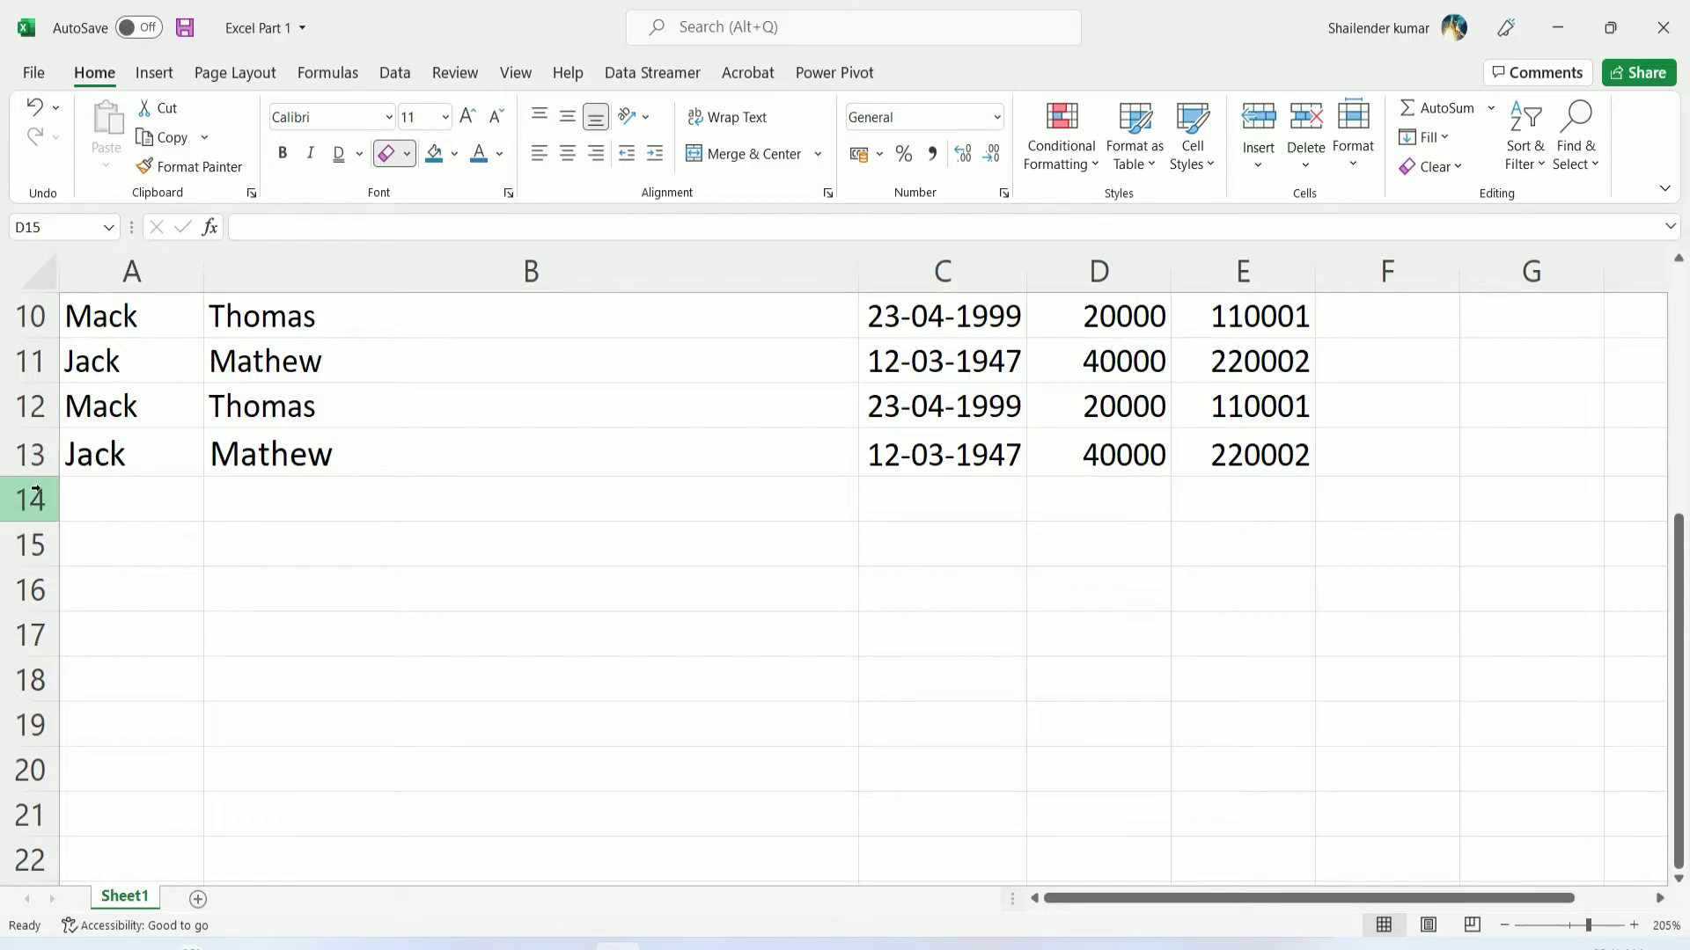
pyautogui.moveTo(42, 476); pyautogui.dragTo(41, 666)
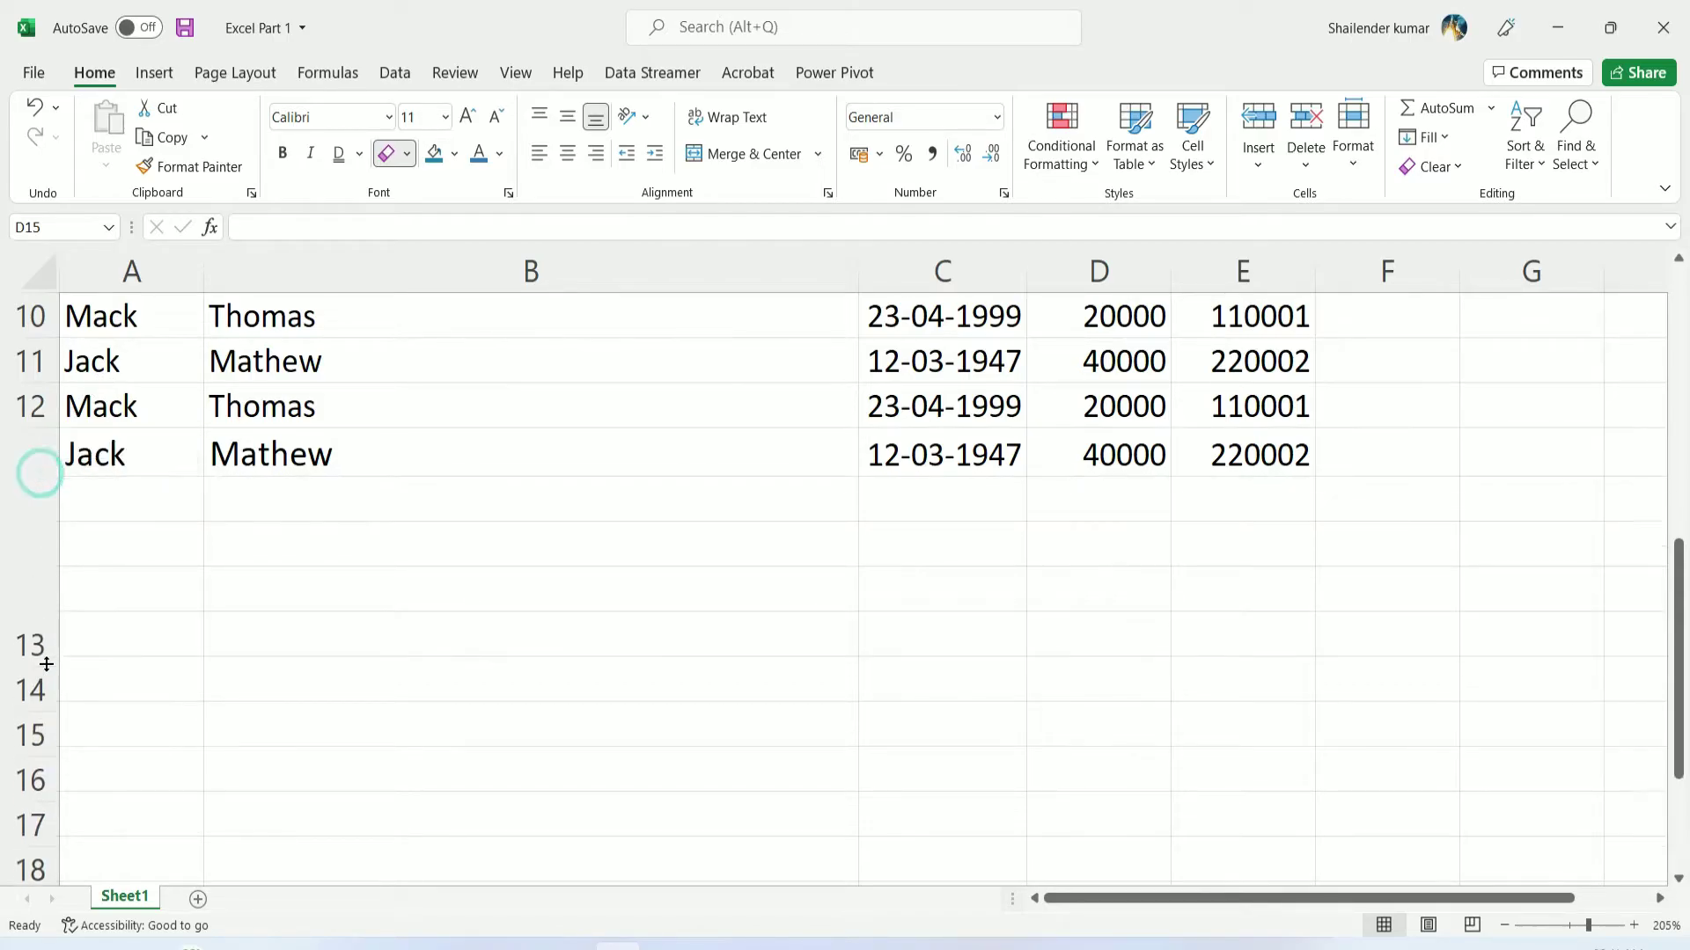
pyautogui.click(372, 640)
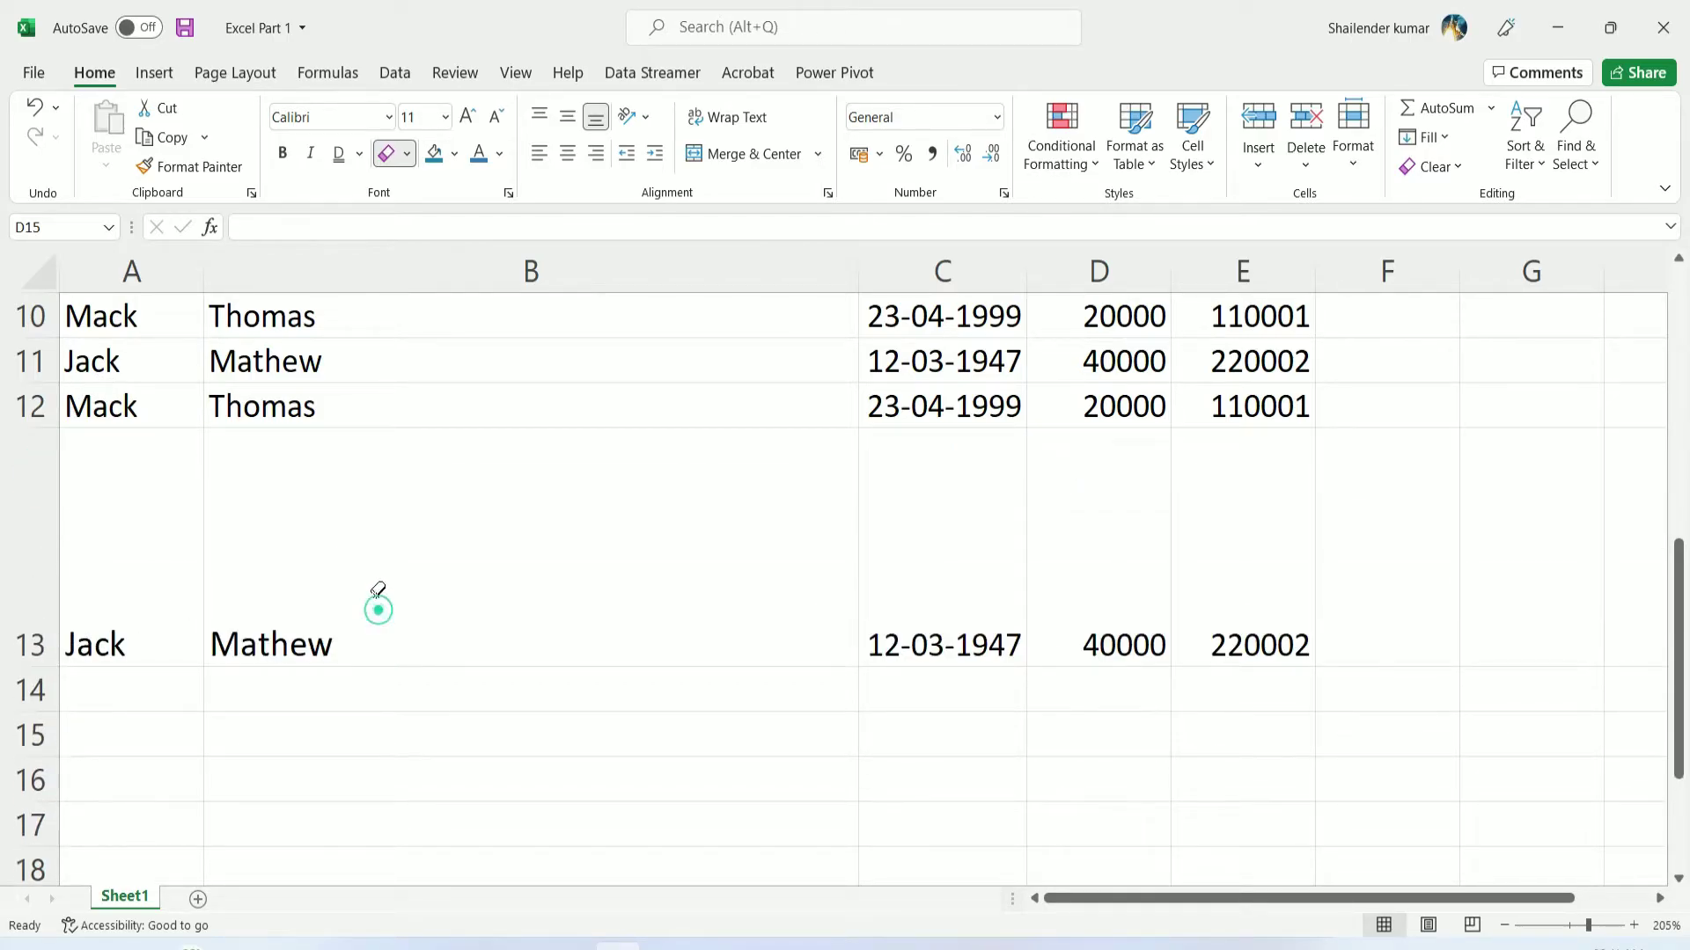
pyautogui.click(299, 528)
pyautogui.click(313, 530)
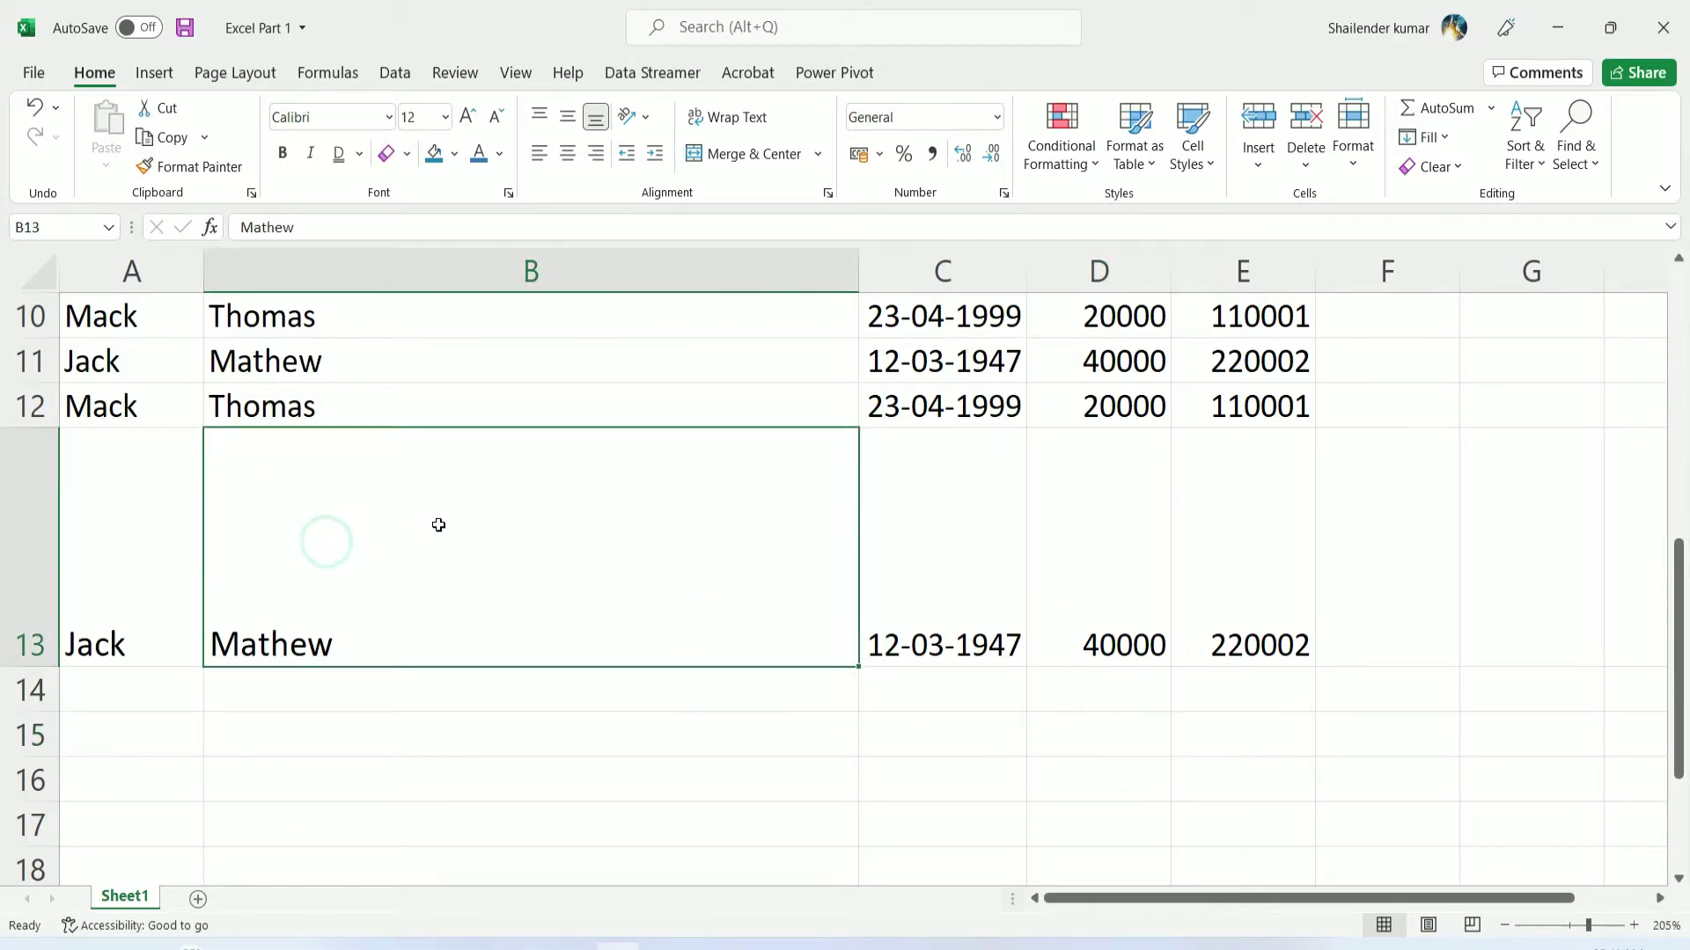
# Try Top, Middle and Bottom Align on Mathew, ending at Bottom Align
pyautogui.click(542, 121)
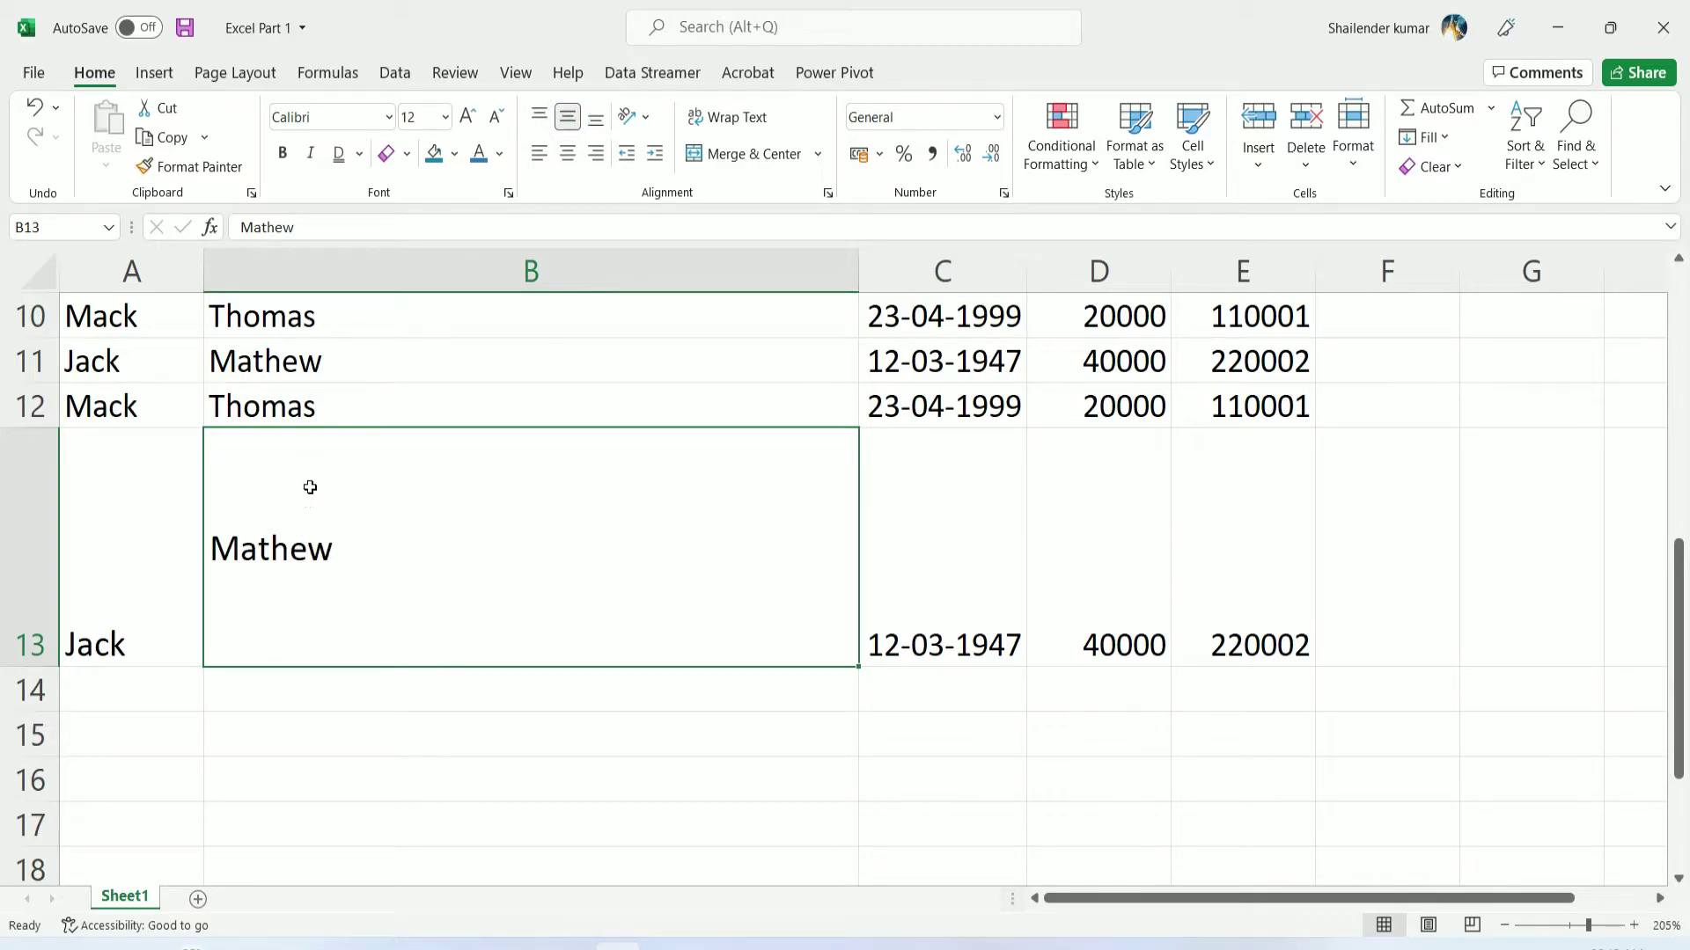
pyautogui.click(593, 118)
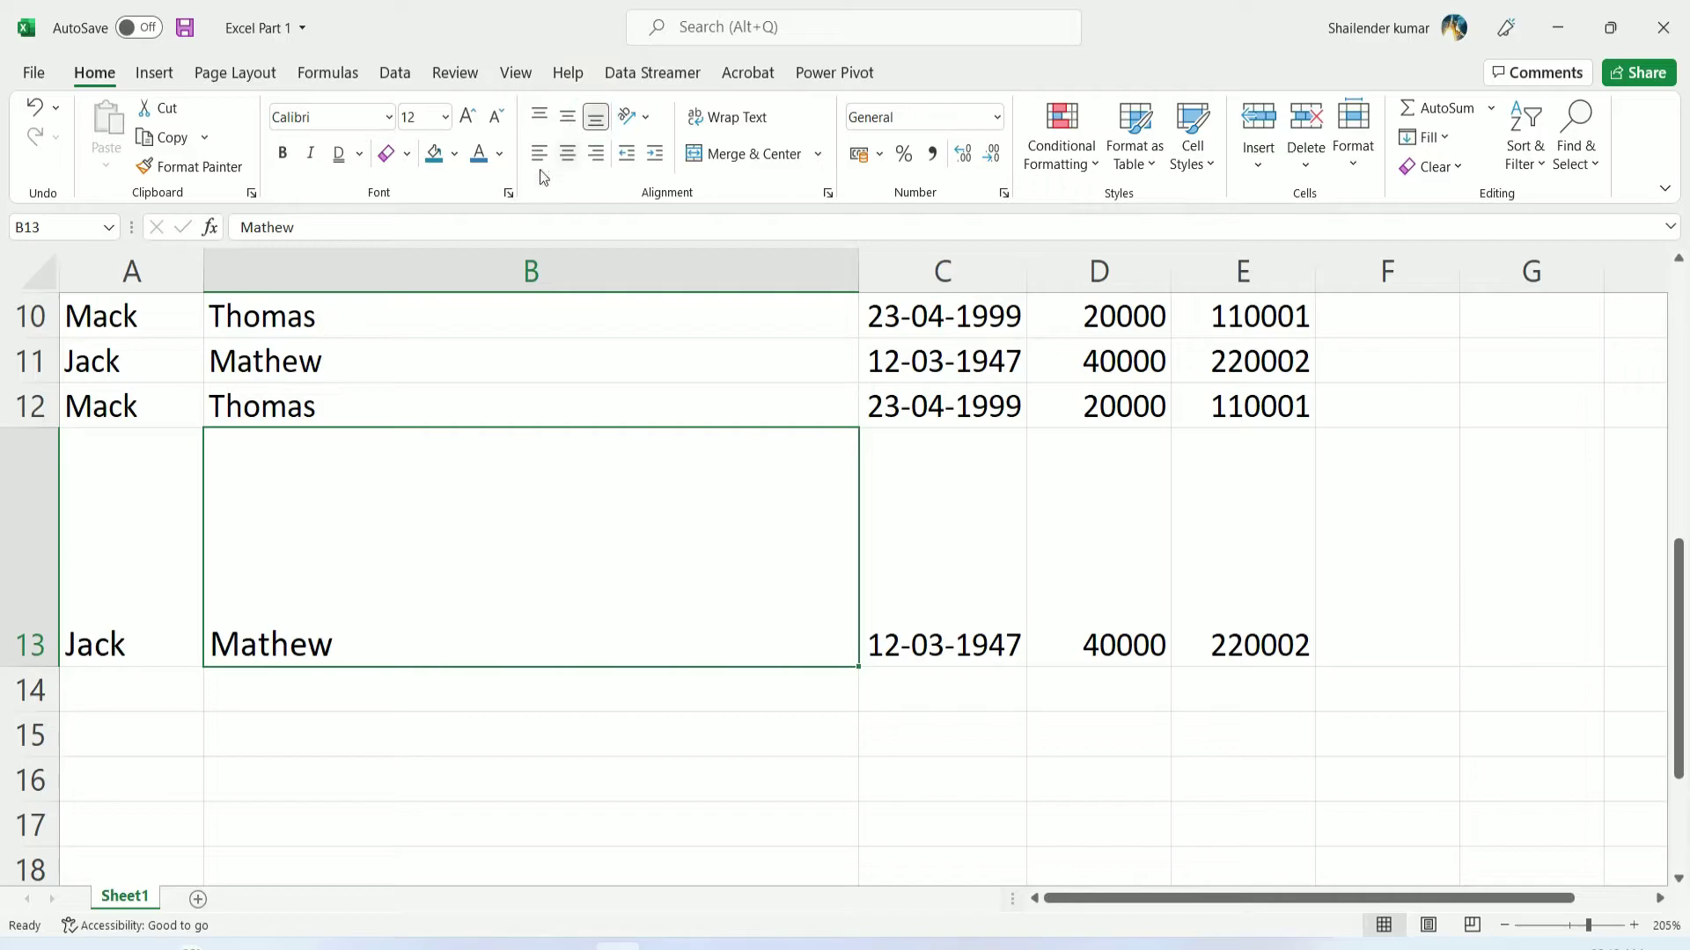
pyautogui.click(539, 117)
pyautogui.click(568, 117)
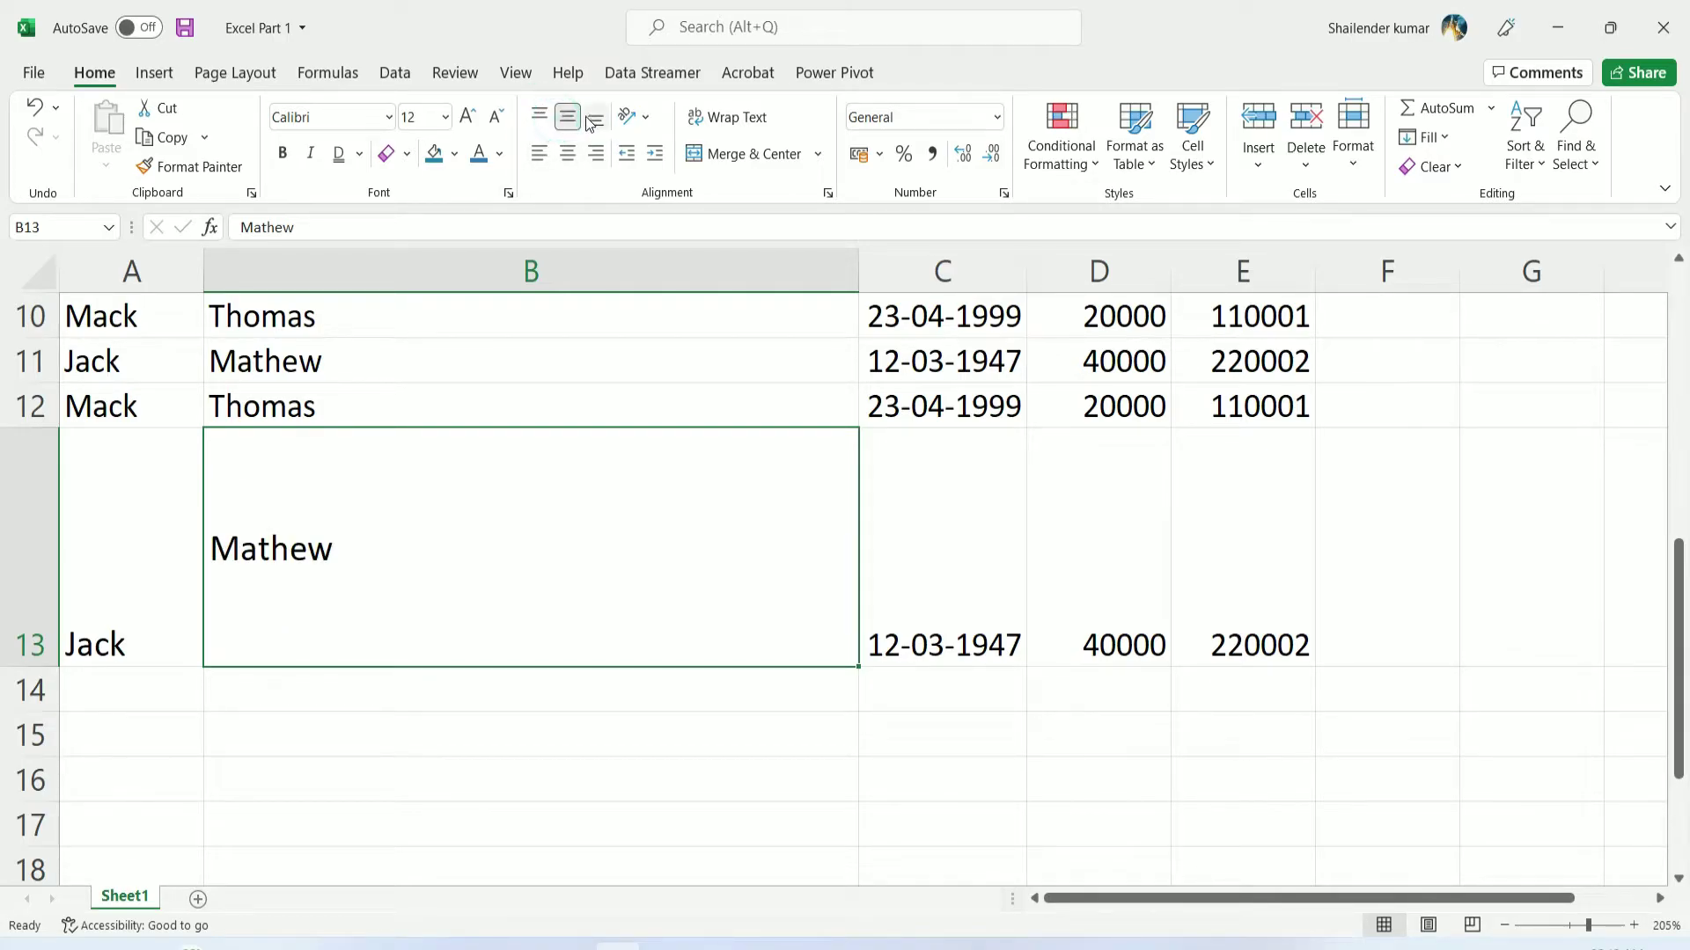
pyautogui.click(595, 119)
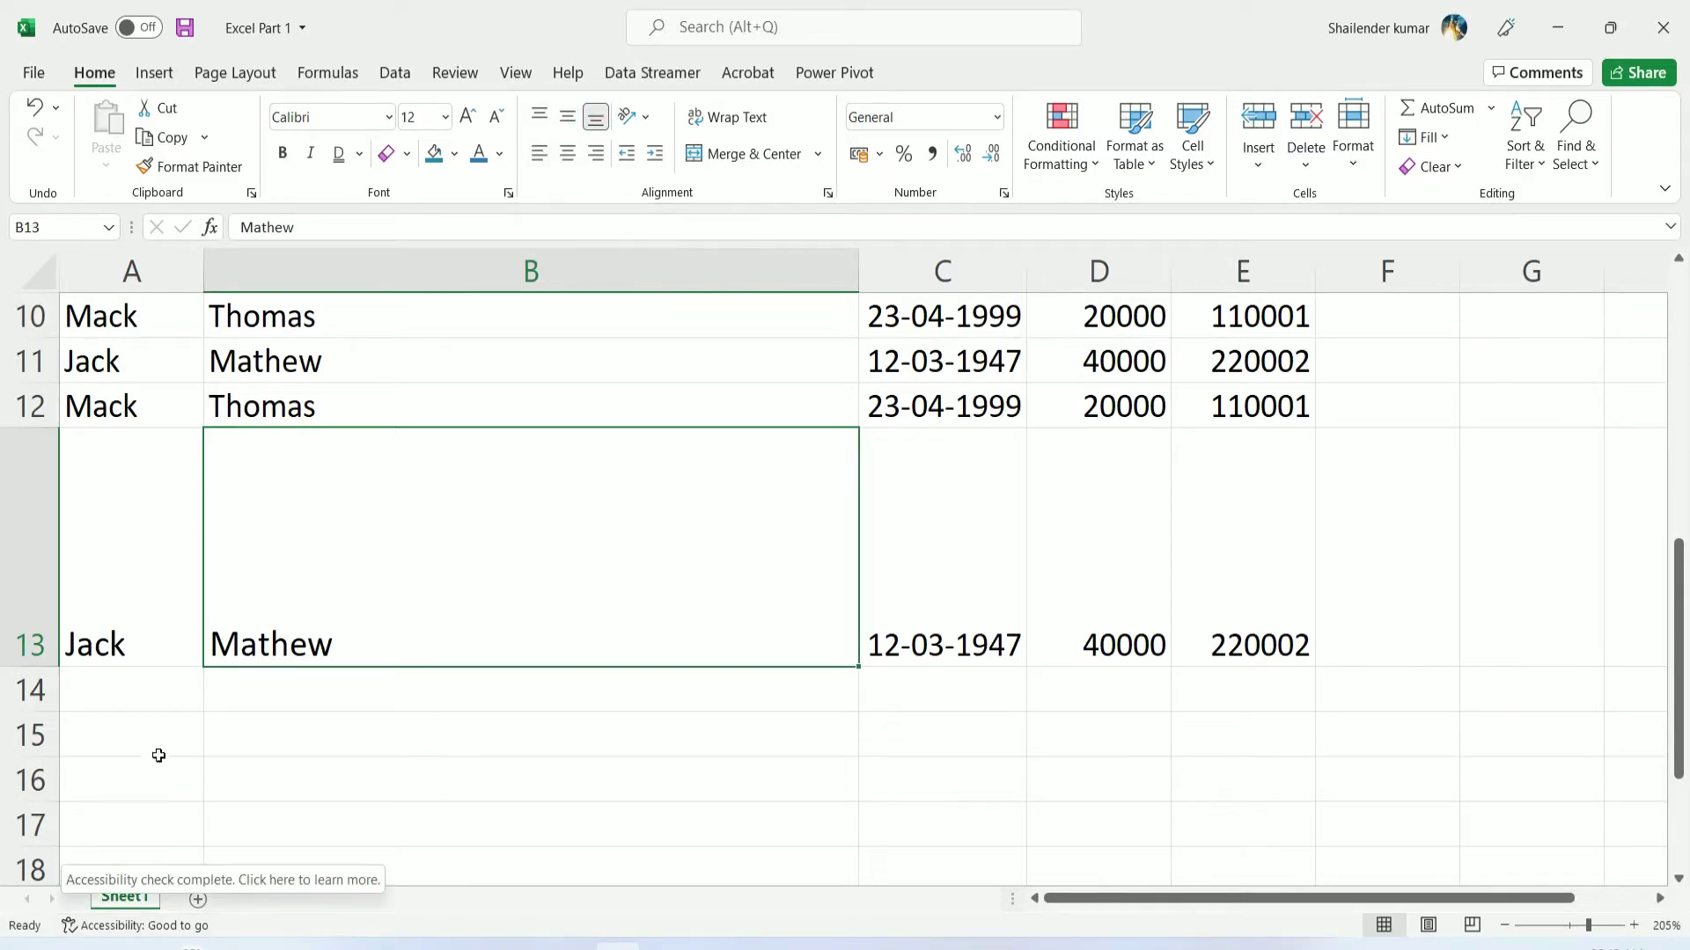
# Try Center and Align Right on Mathew, then settle on Align Left
pyautogui.click(570, 159)
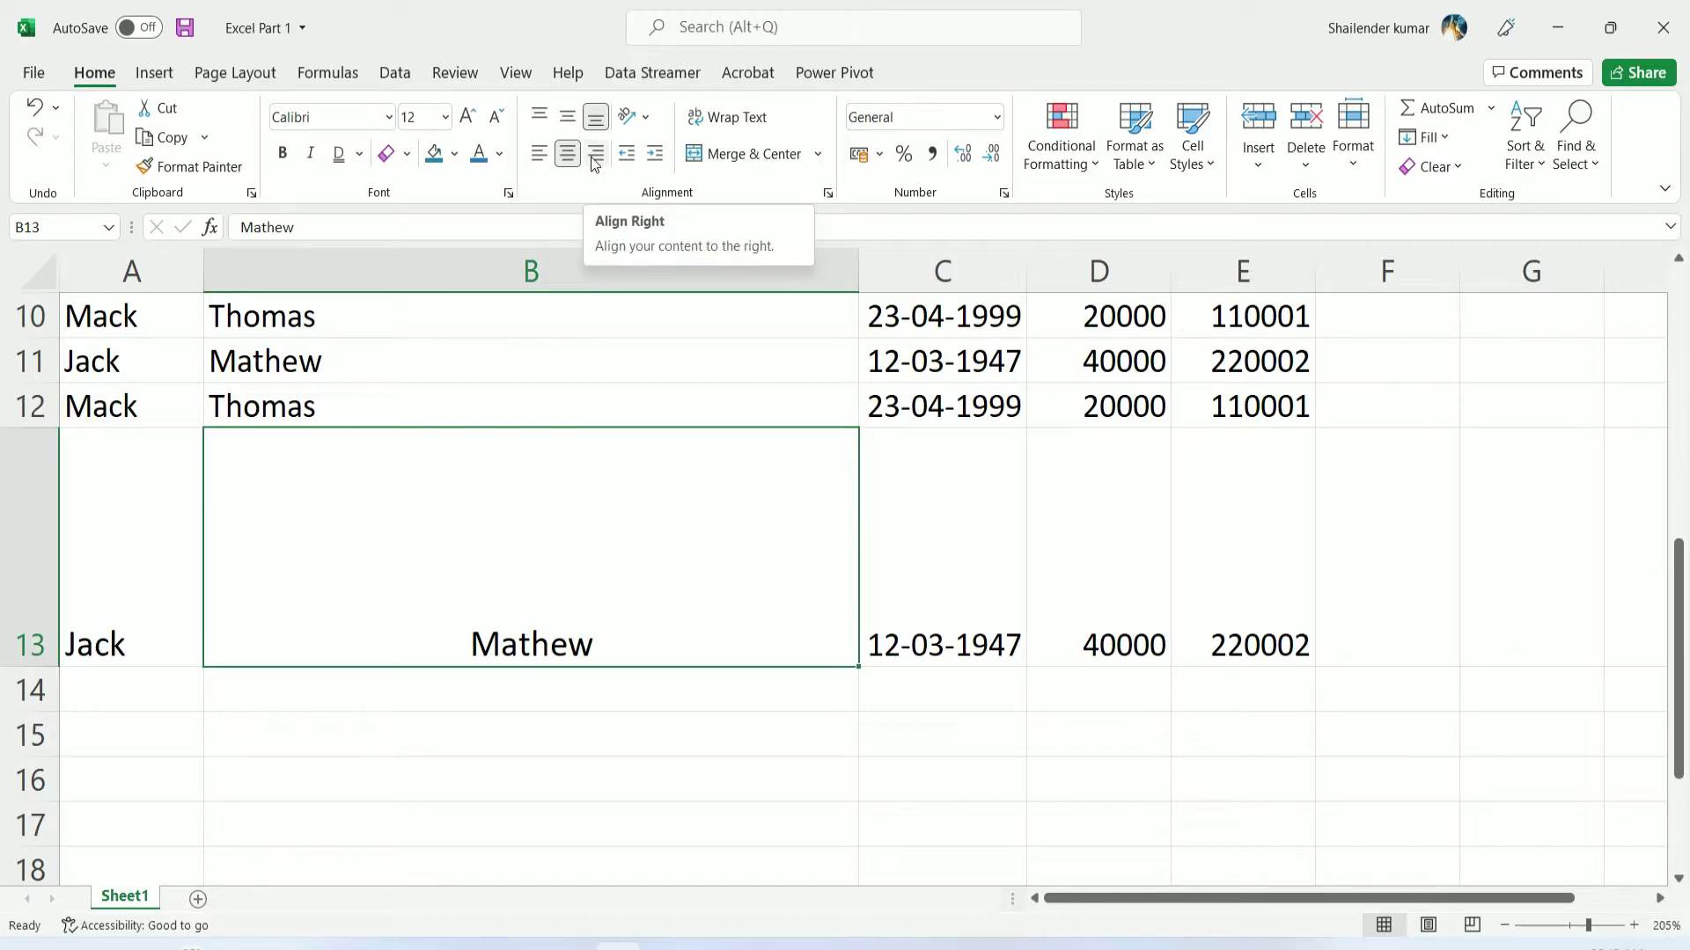
pyautogui.click(595, 154)
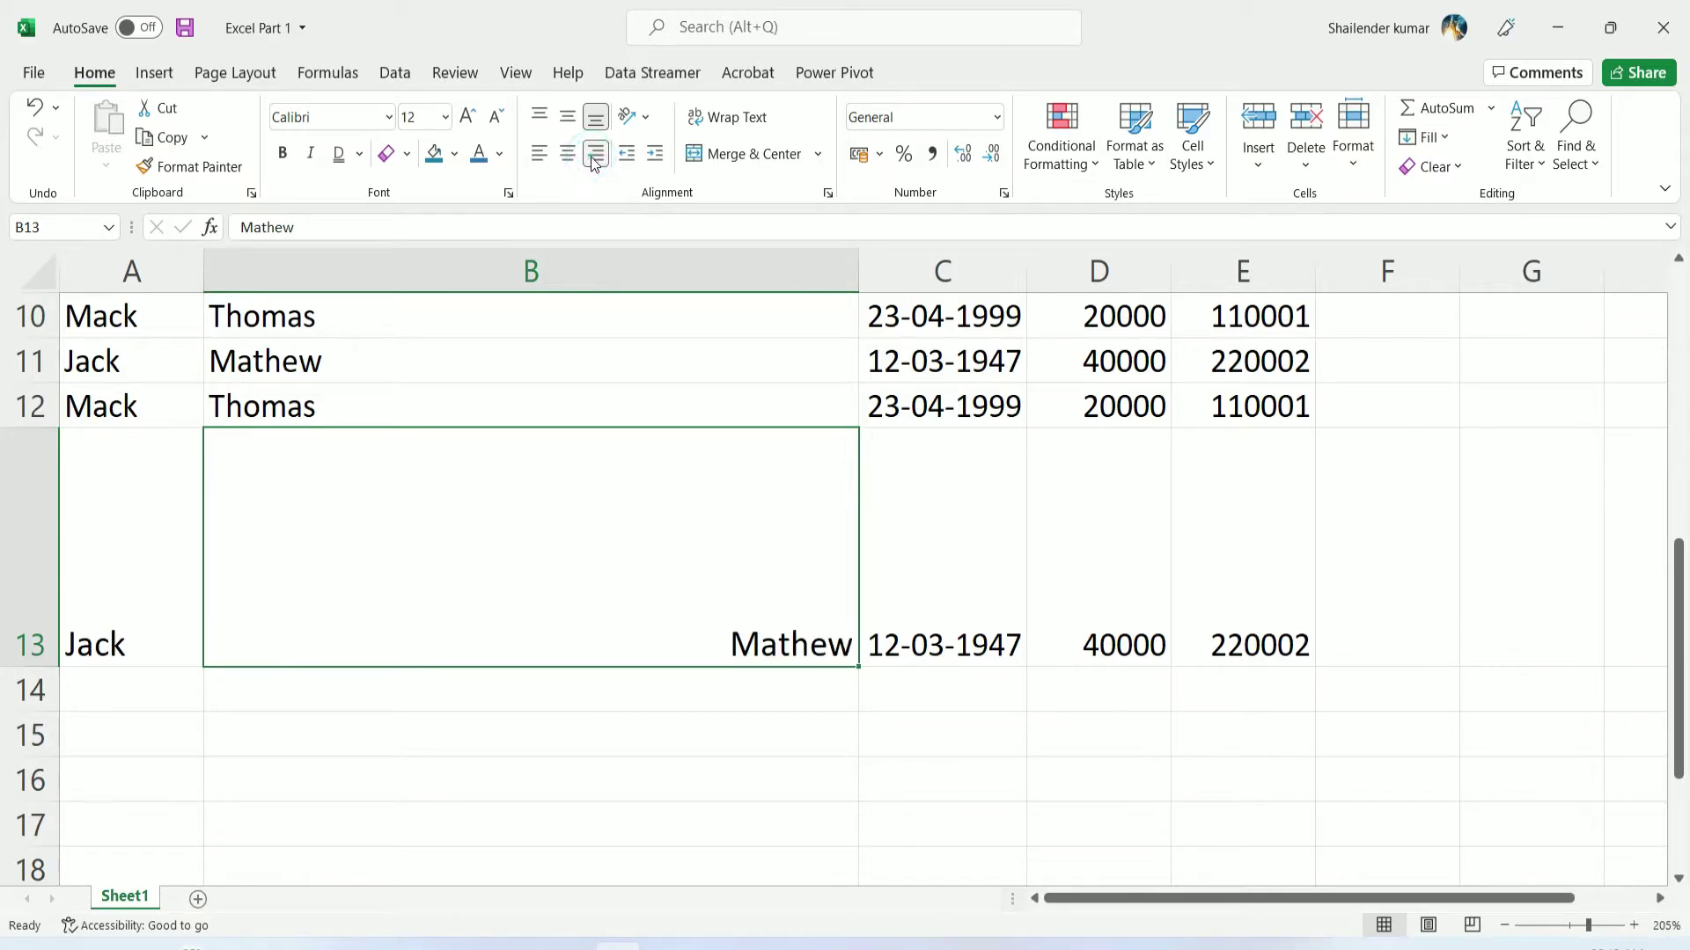
pyautogui.click(543, 154)
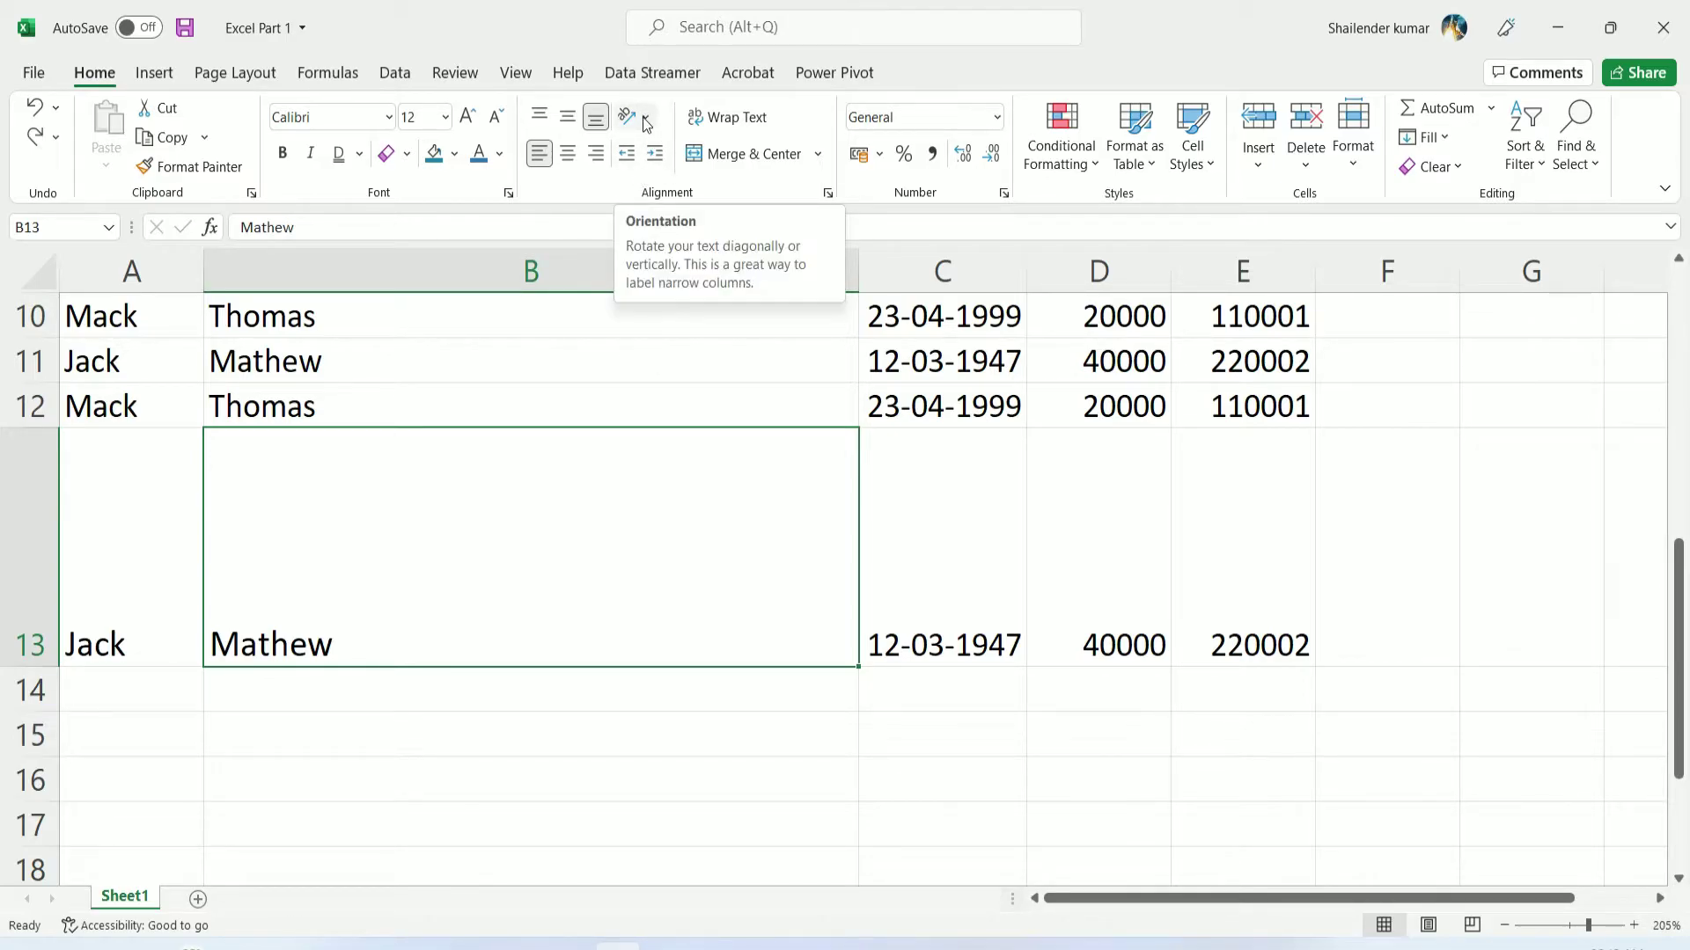
# Tilt Mathew counterclockwise, then clockwise, then stack it as Vertical Text in a taller row
pyautogui.click(643, 117)
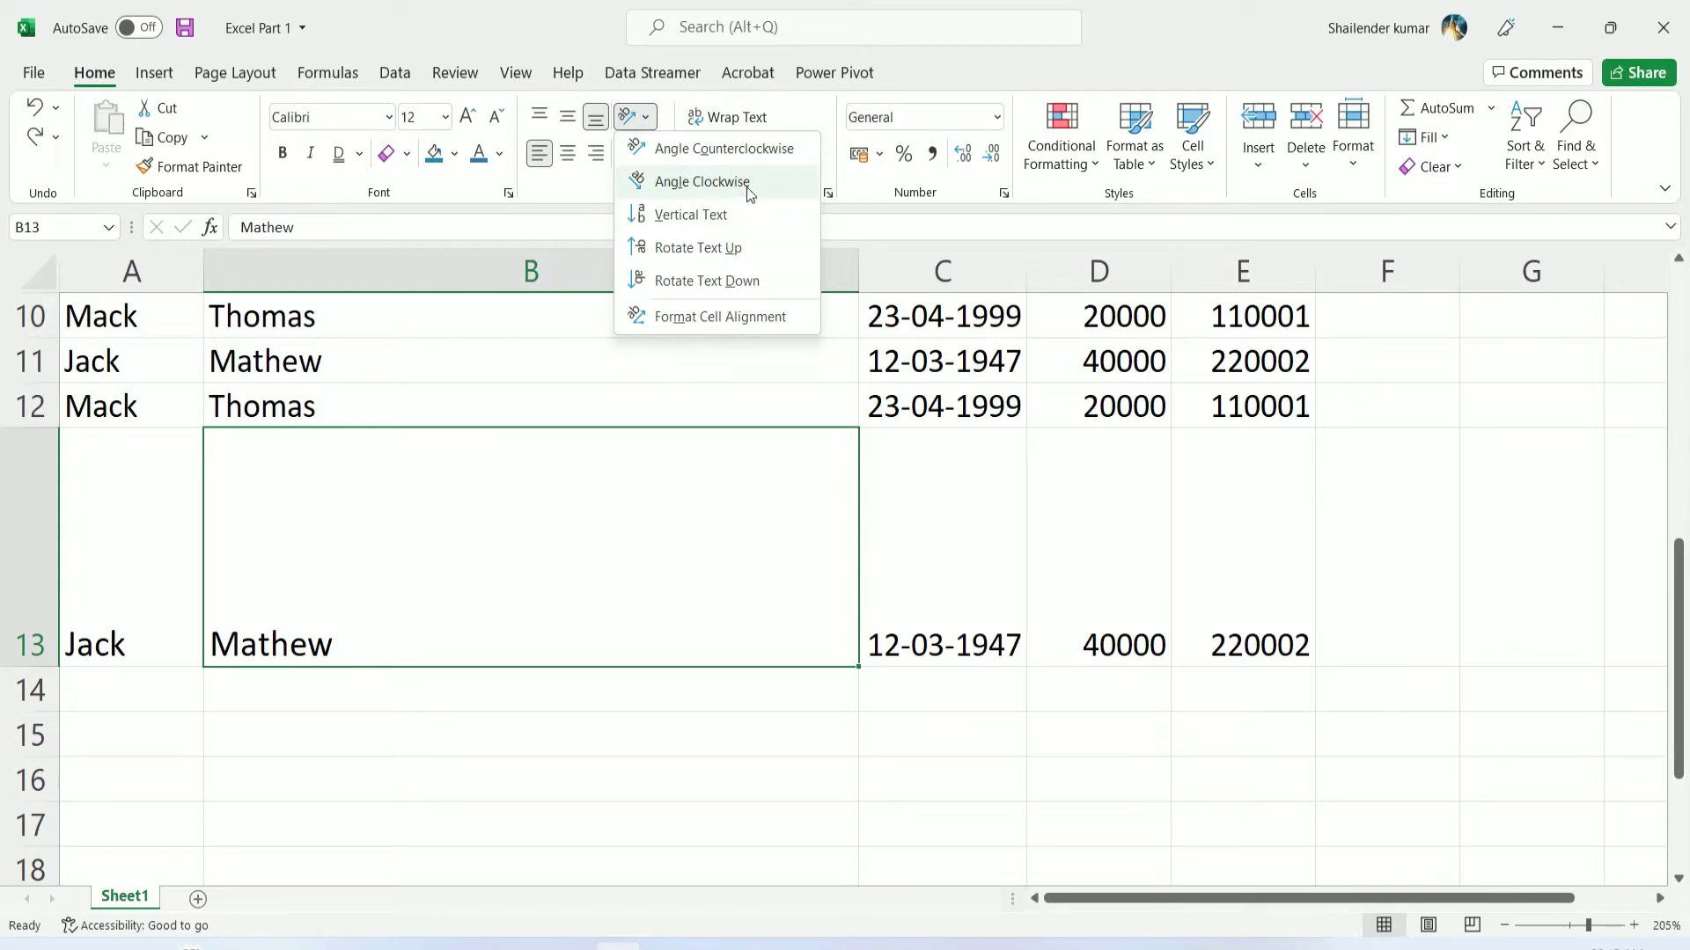
pyautogui.click(794, 151)
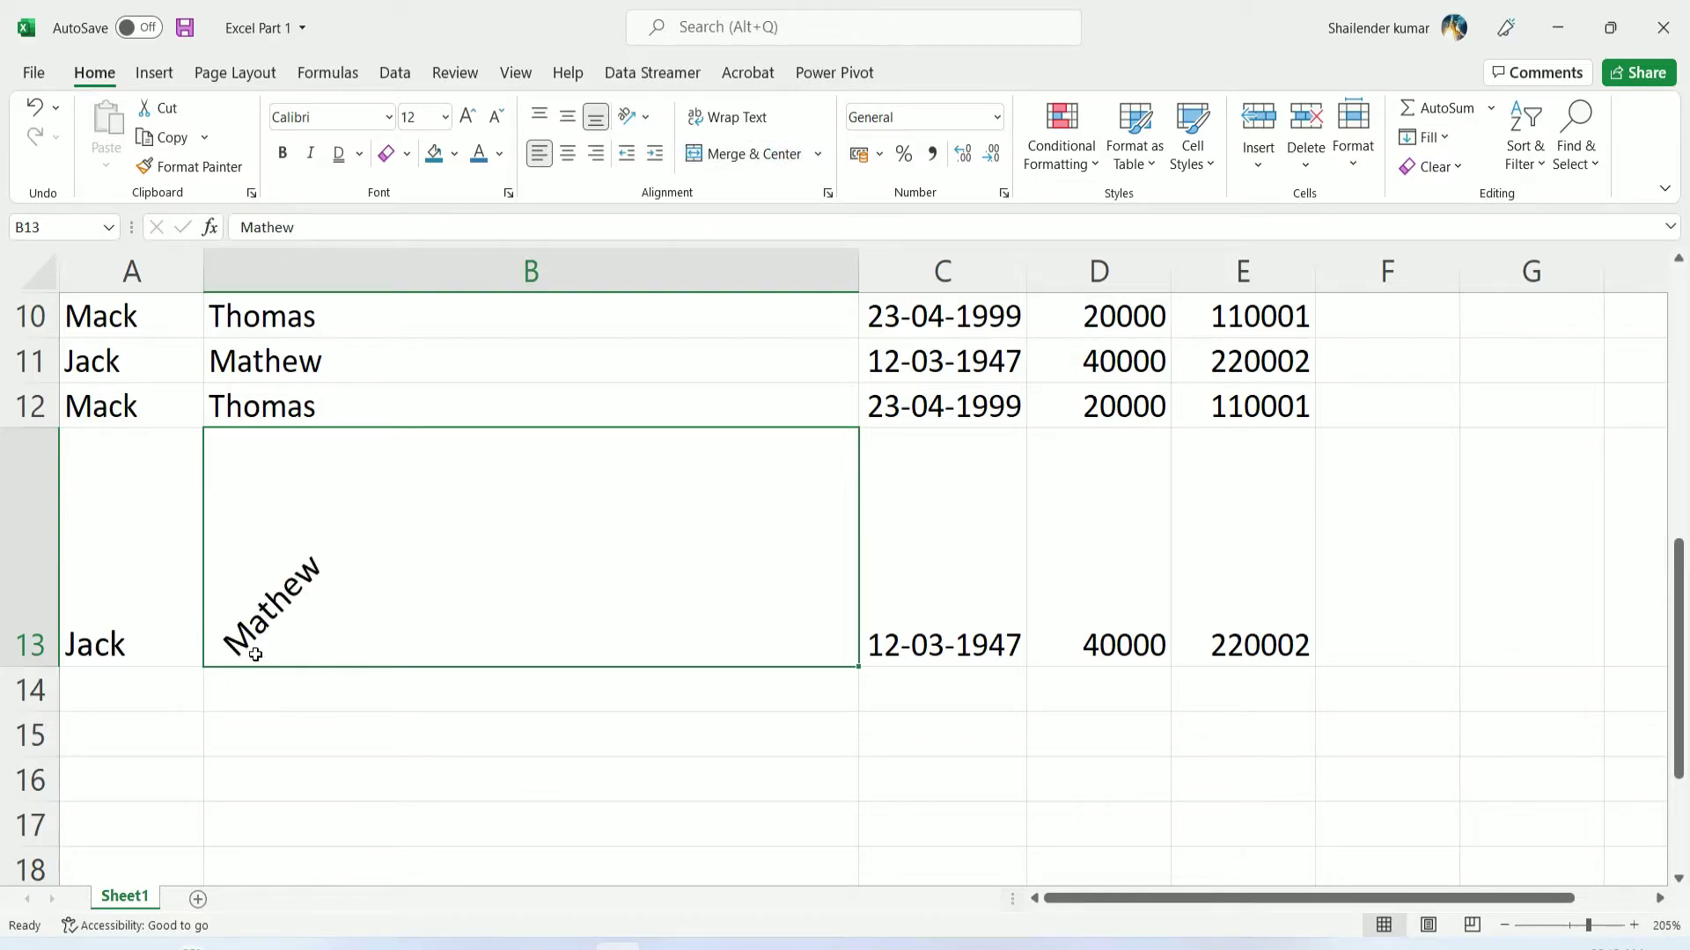
pyautogui.click(646, 119)
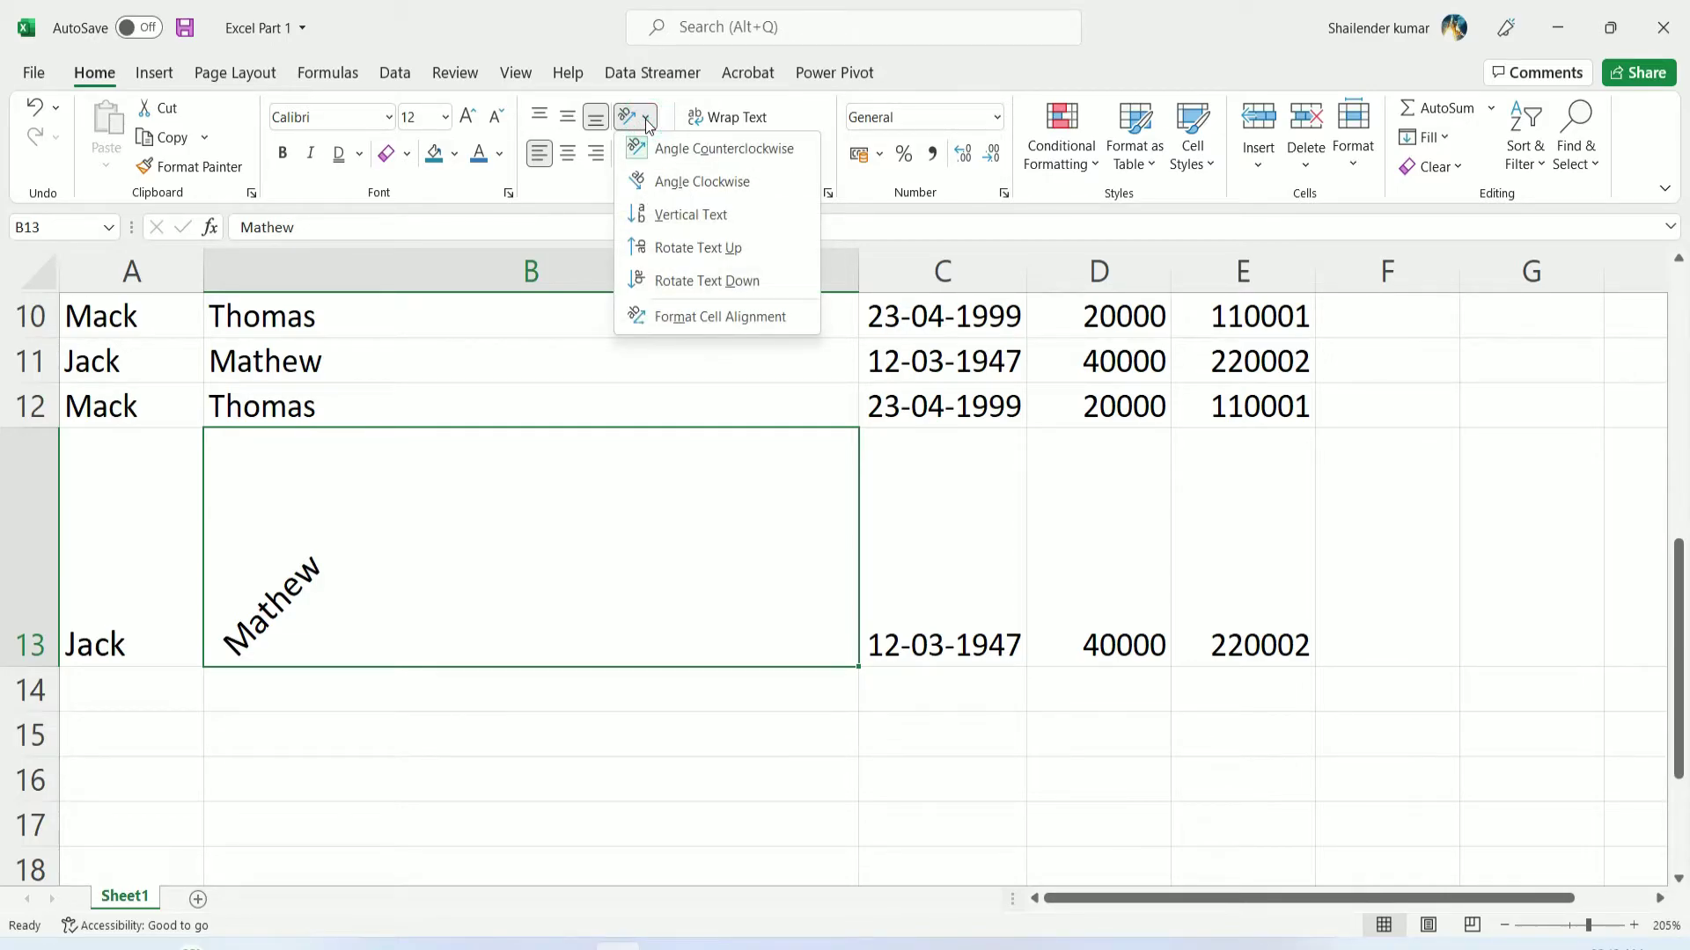
pyautogui.click(697, 185)
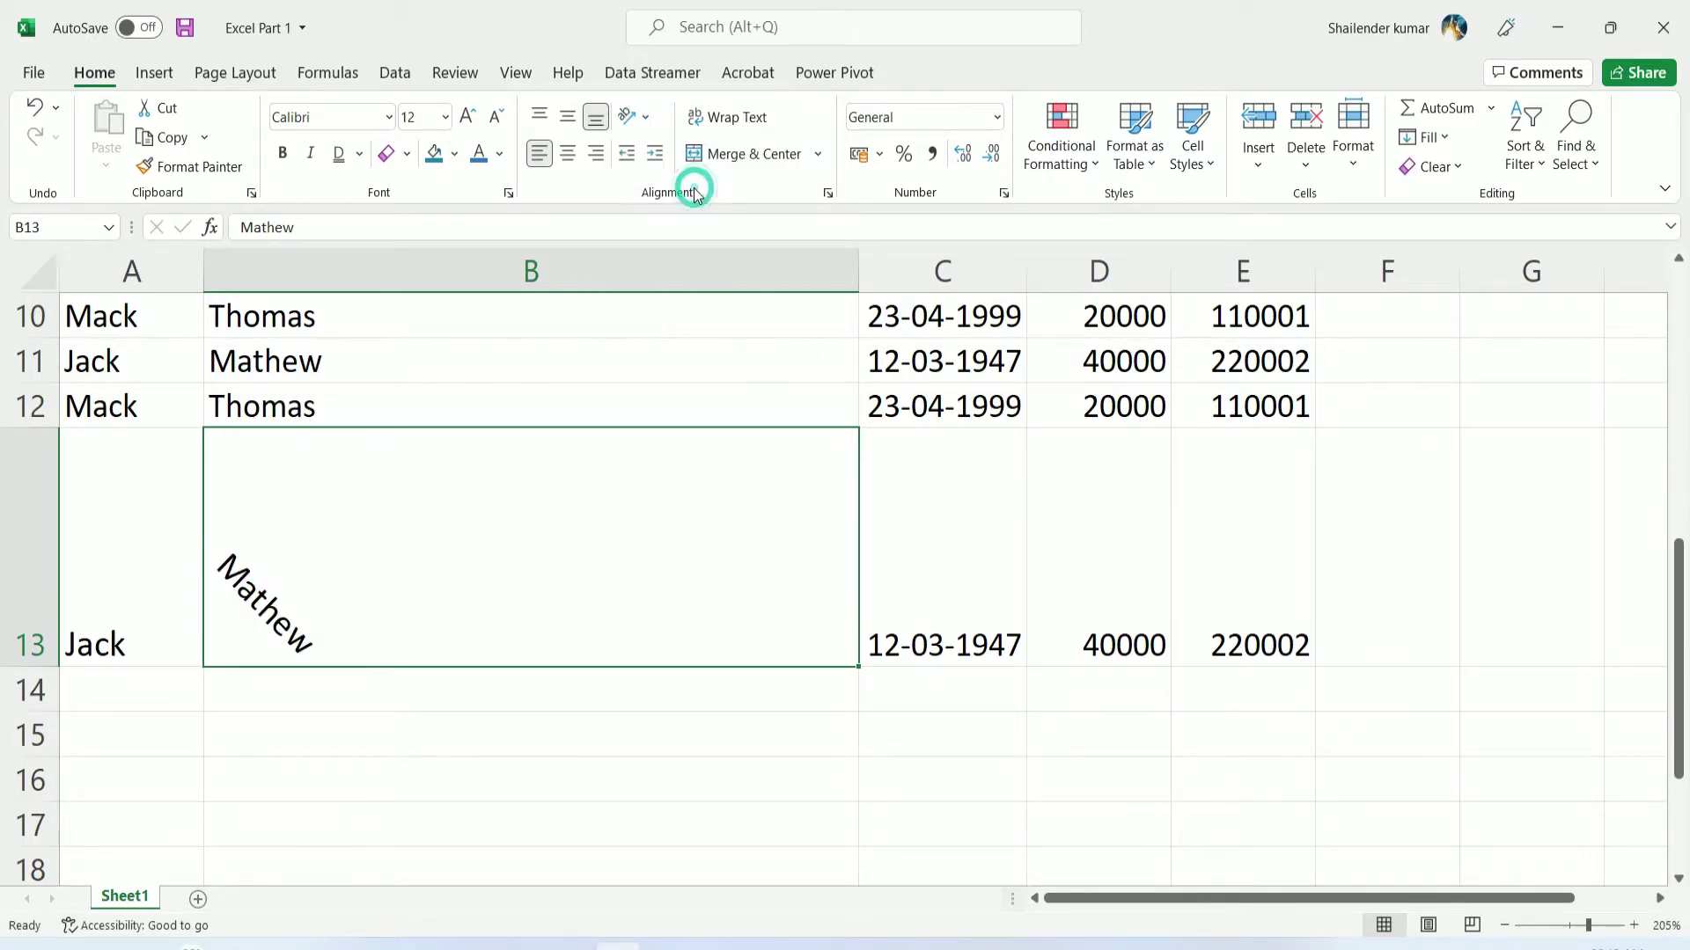
pyautogui.click(646, 117)
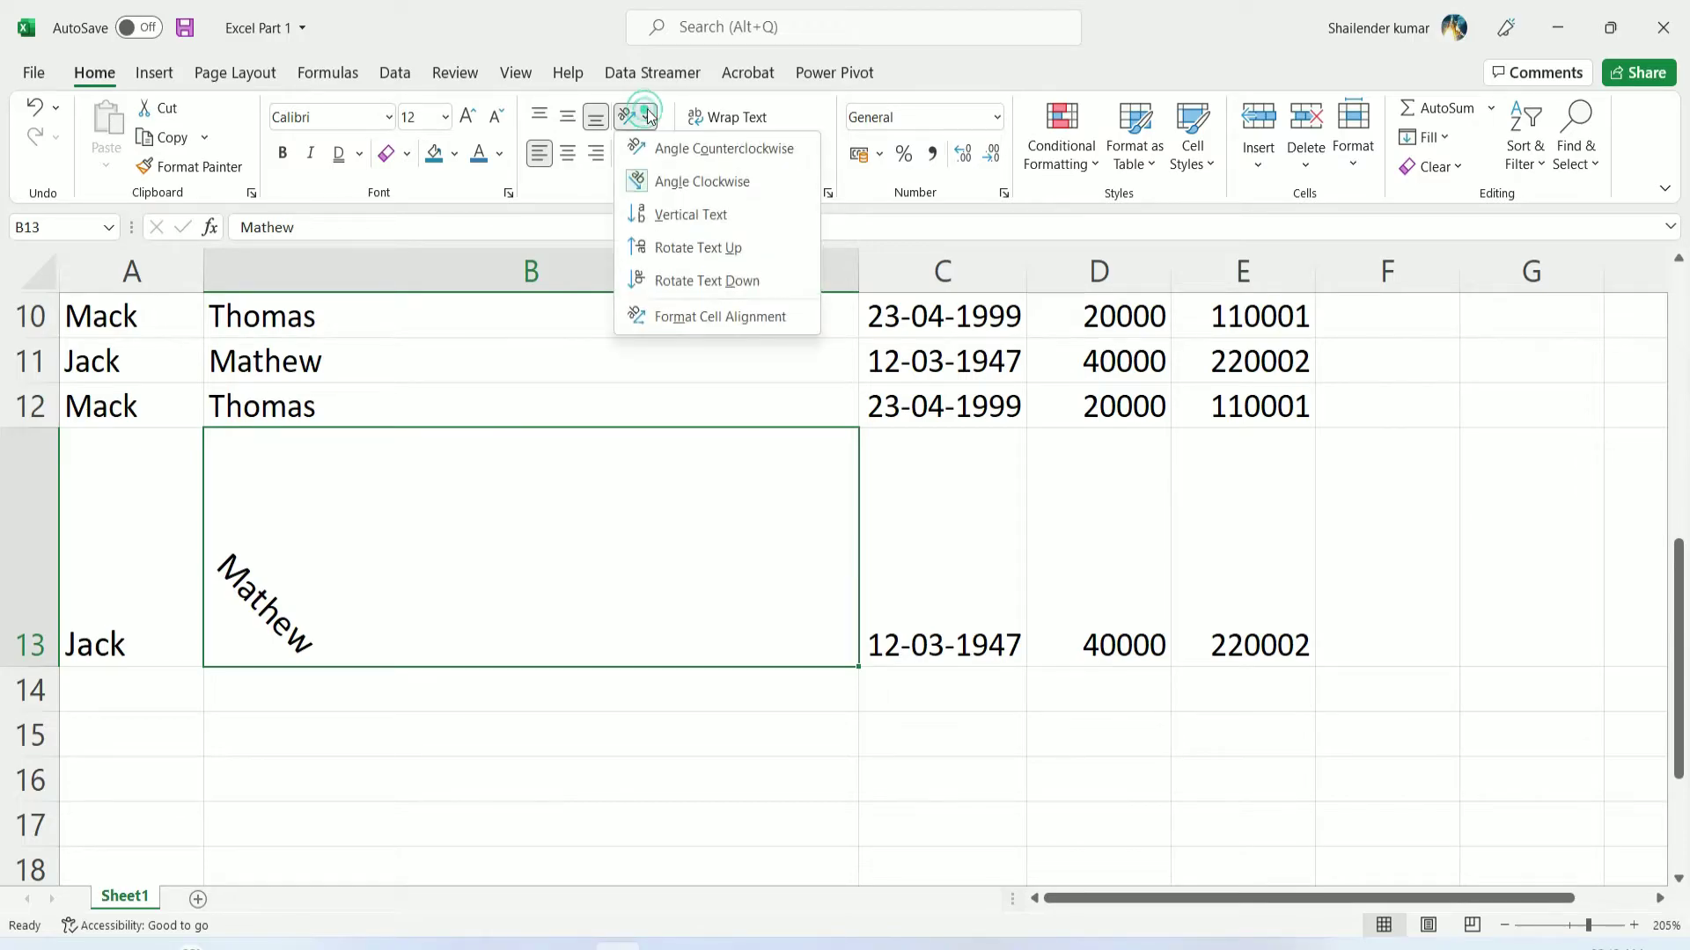
pyautogui.click(708, 215)
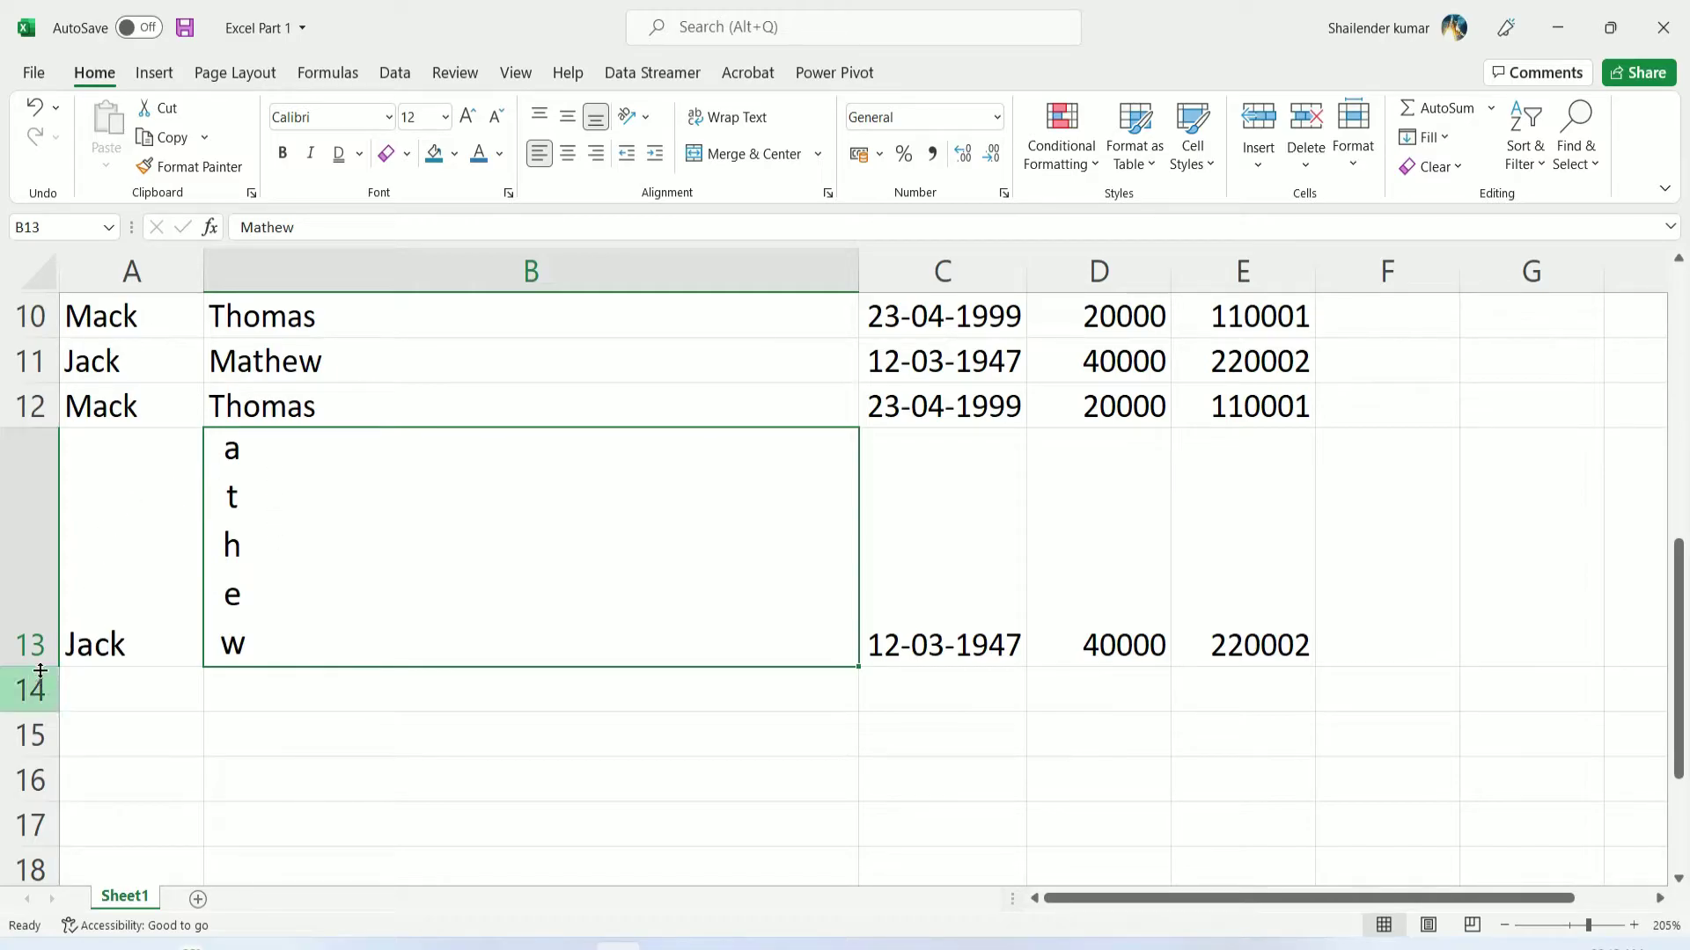
pyautogui.moveTo(41, 667); pyautogui.dragTo(40, 782)
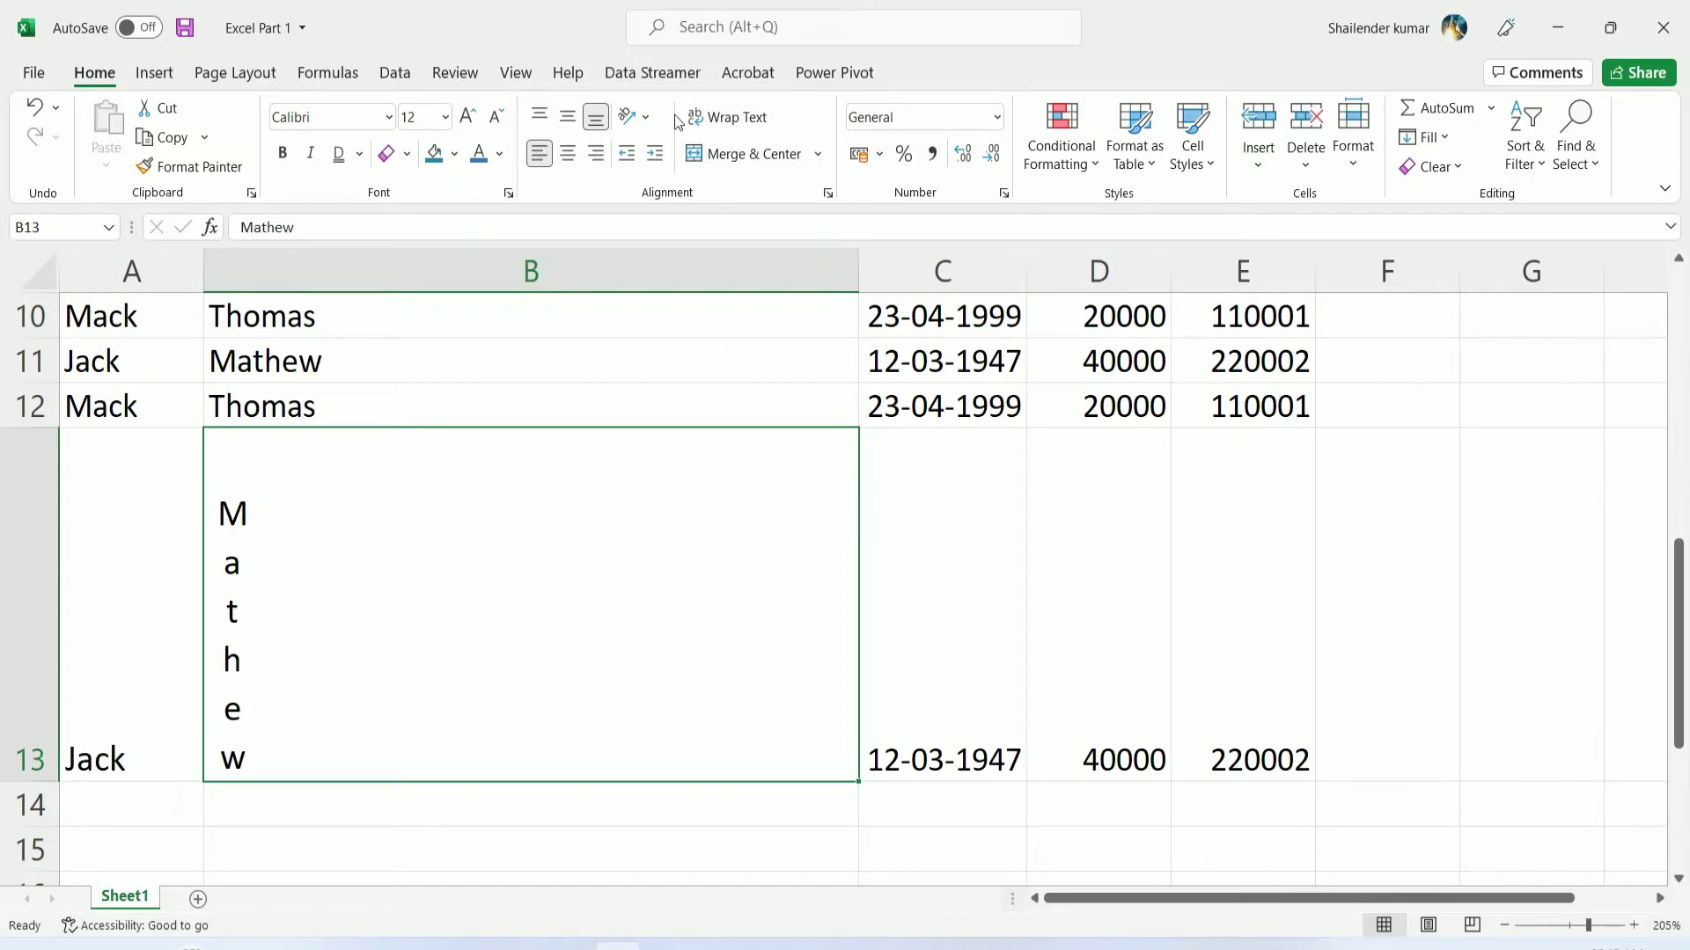
# Rotate Mathew up, then down to -90 degrees, and bring up Format Cell Alignment
pyautogui.click(645, 119)
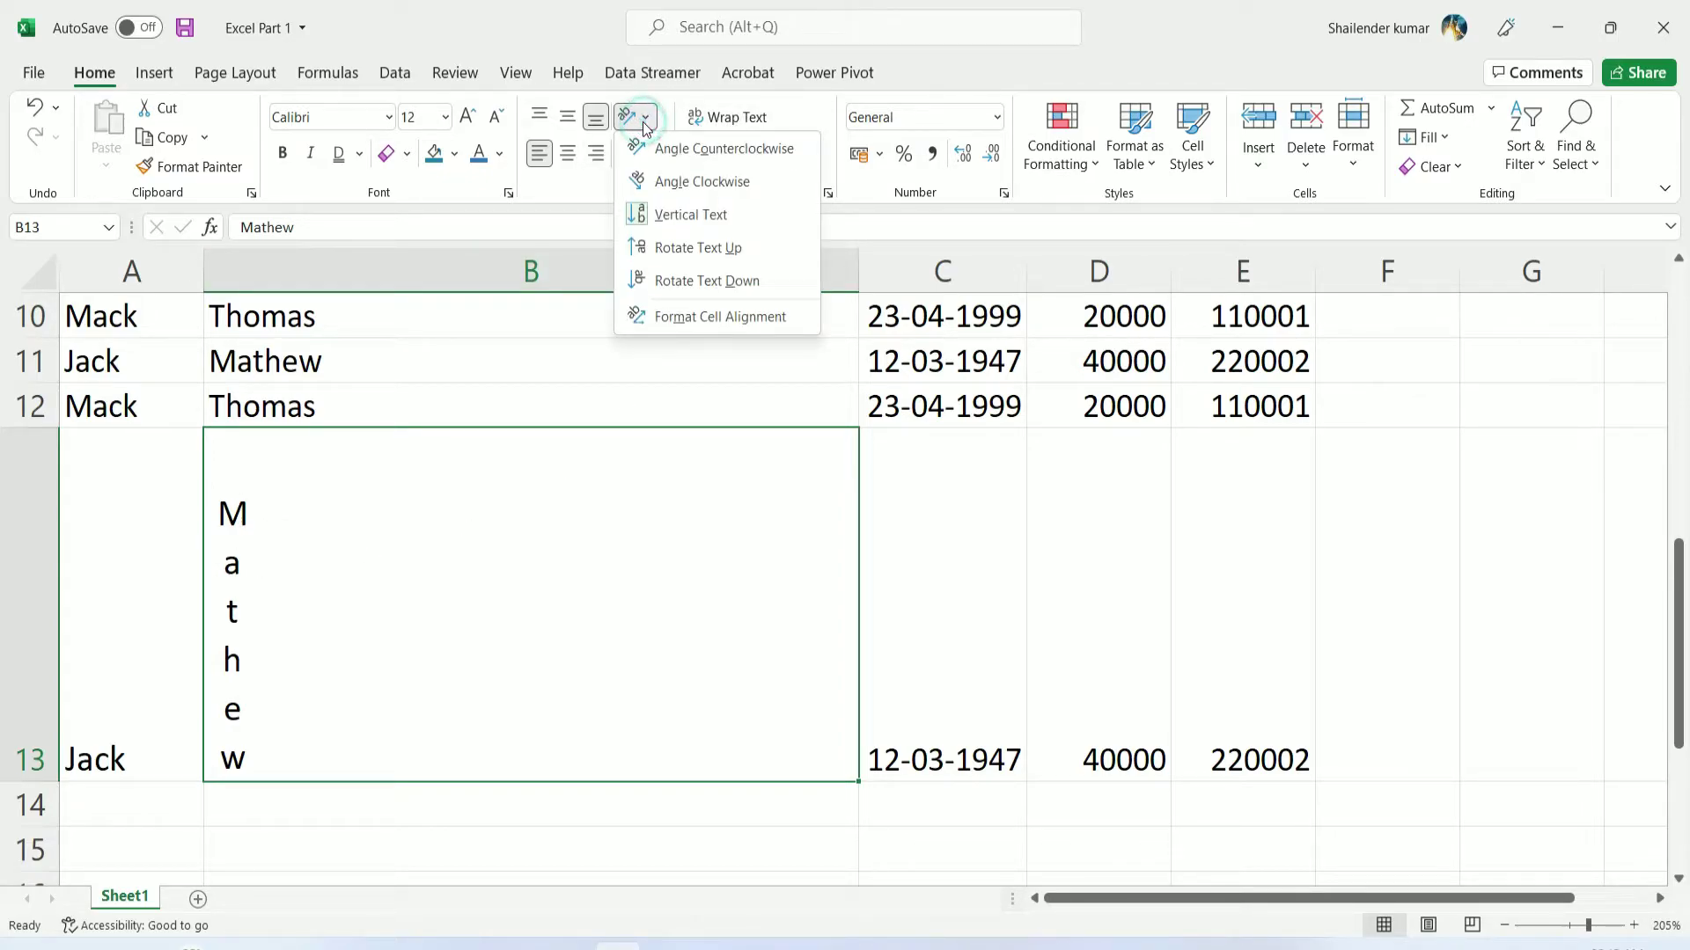
pyautogui.click(753, 250)
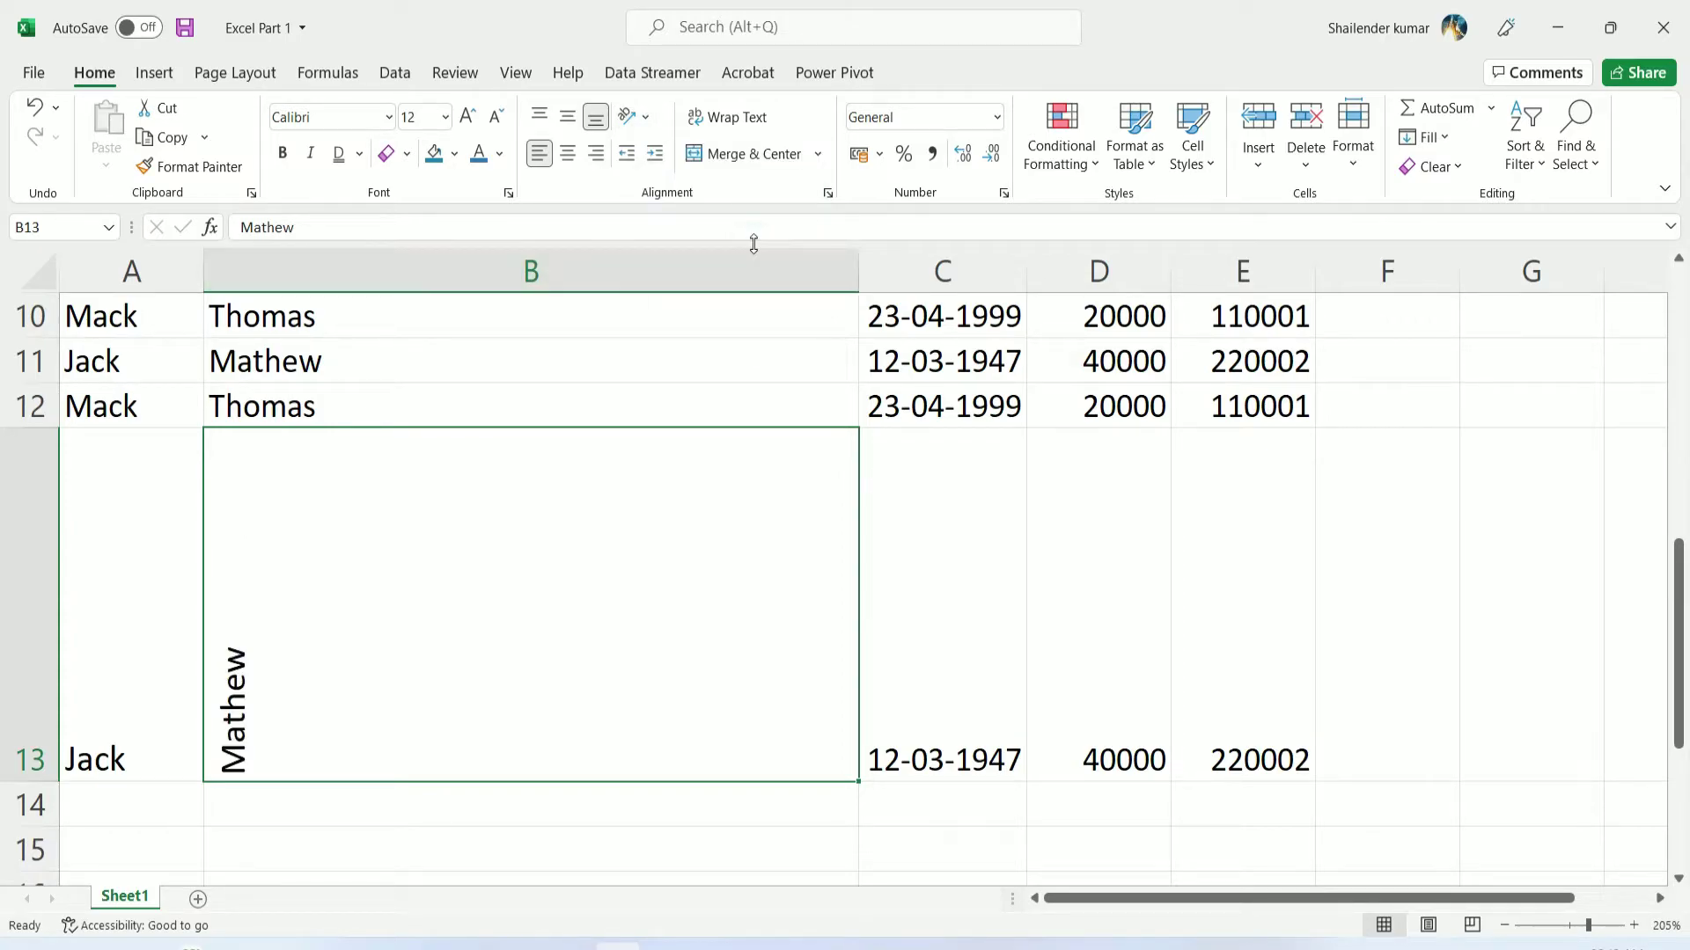
pyautogui.click(647, 121)
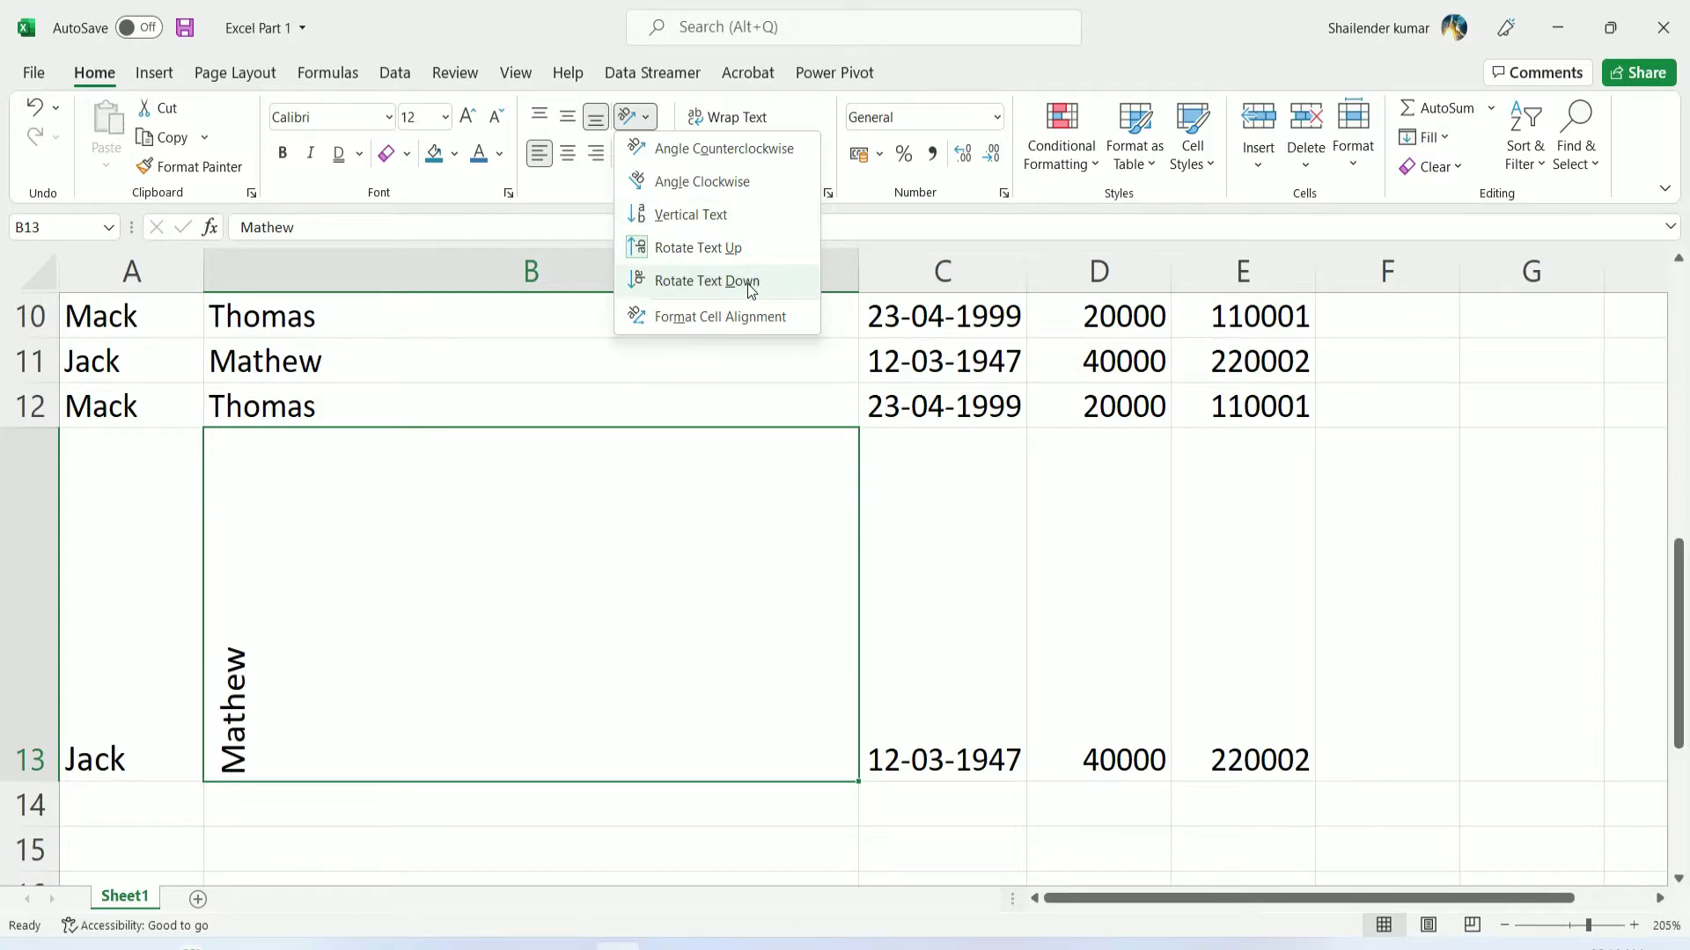
pyautogui.click(748, 281)
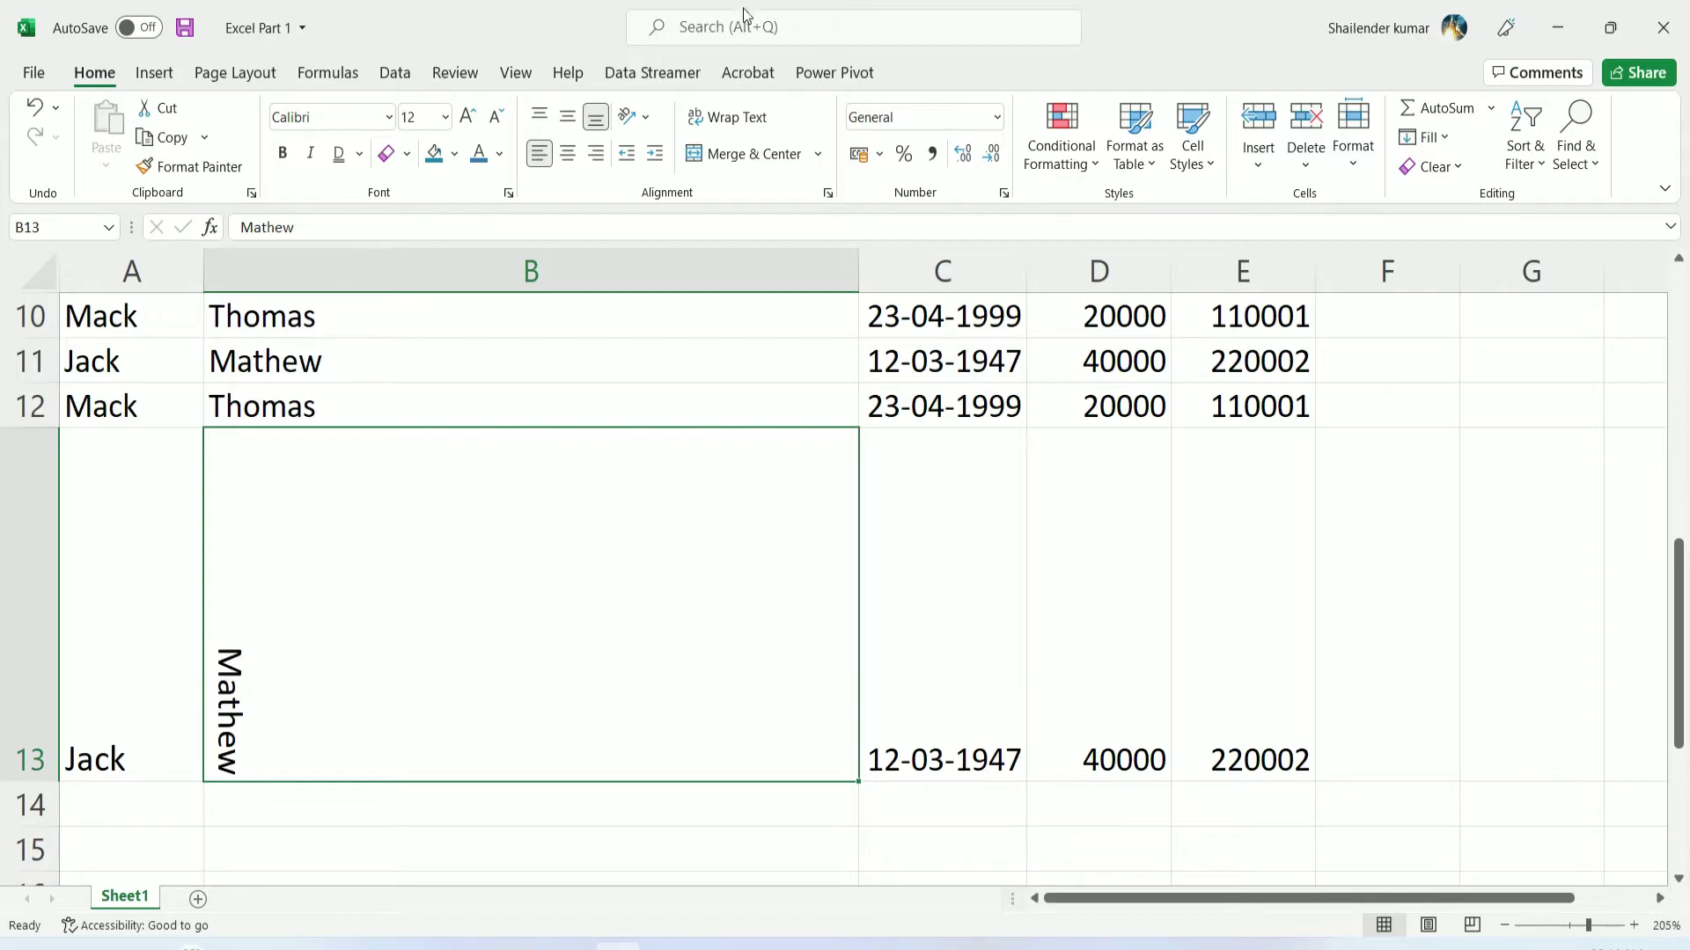
pyautogui.click(647, 120)
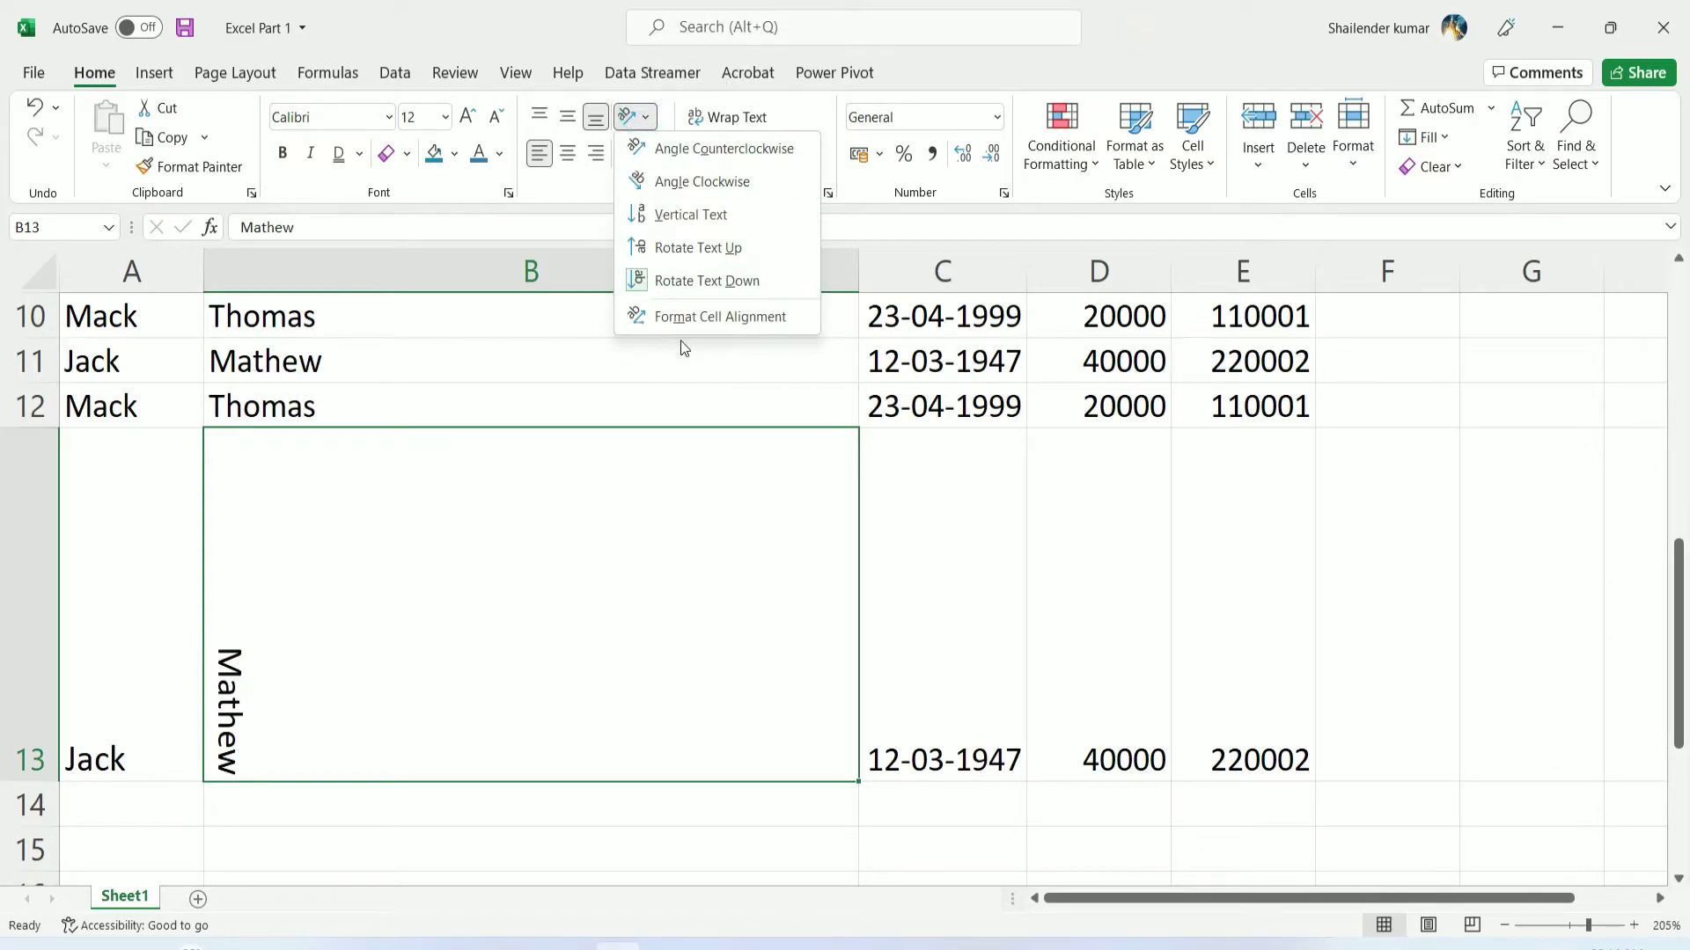
pyautogui.click(699, 322)
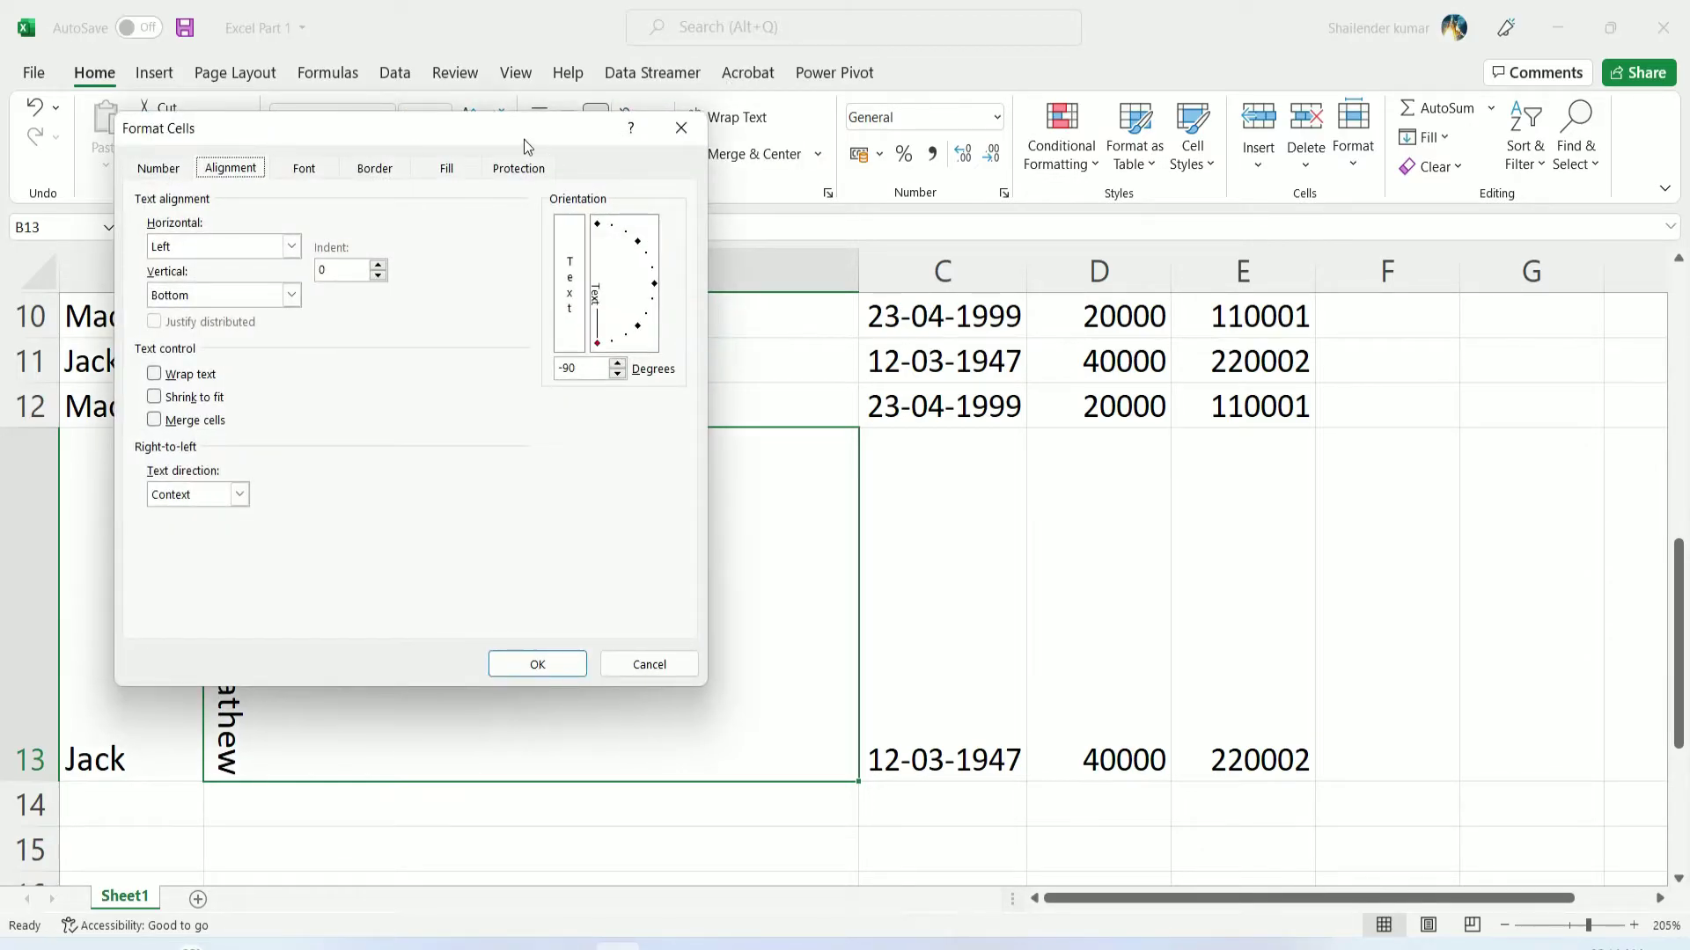
# In Format Cells, keep Left horizontal alignment and set the orientation to 39 degrees
pyautogui.moveTo(524, 139); pyautogui.dragTo(1168, 142)
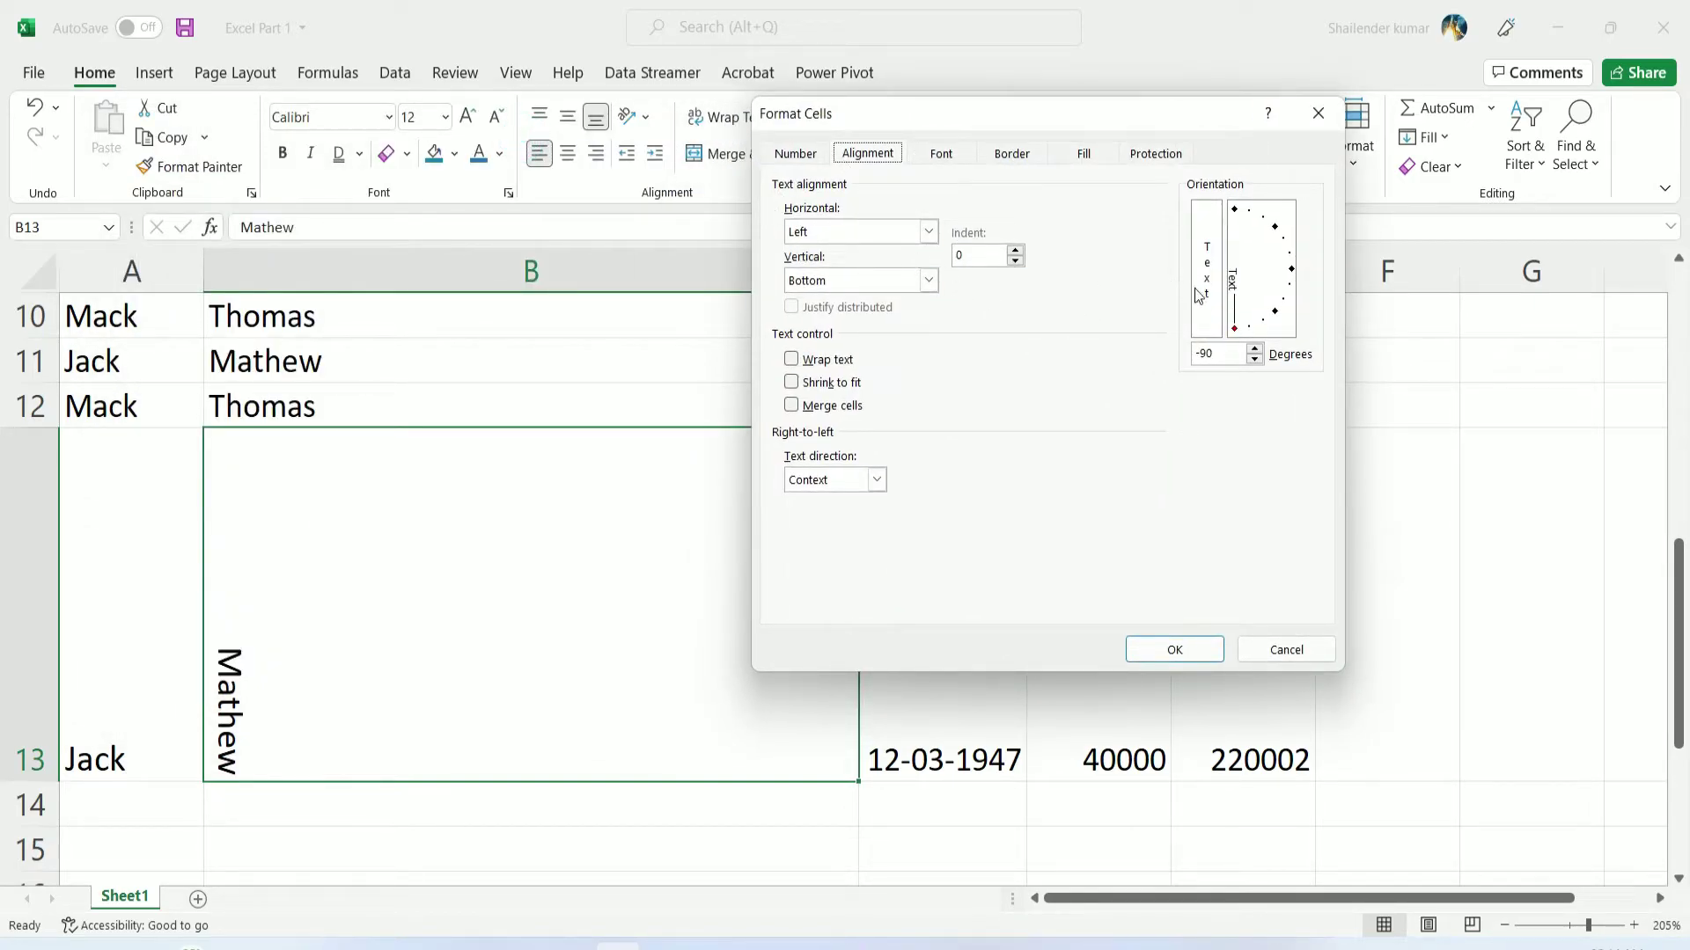
pyautogui.click(882, 232)
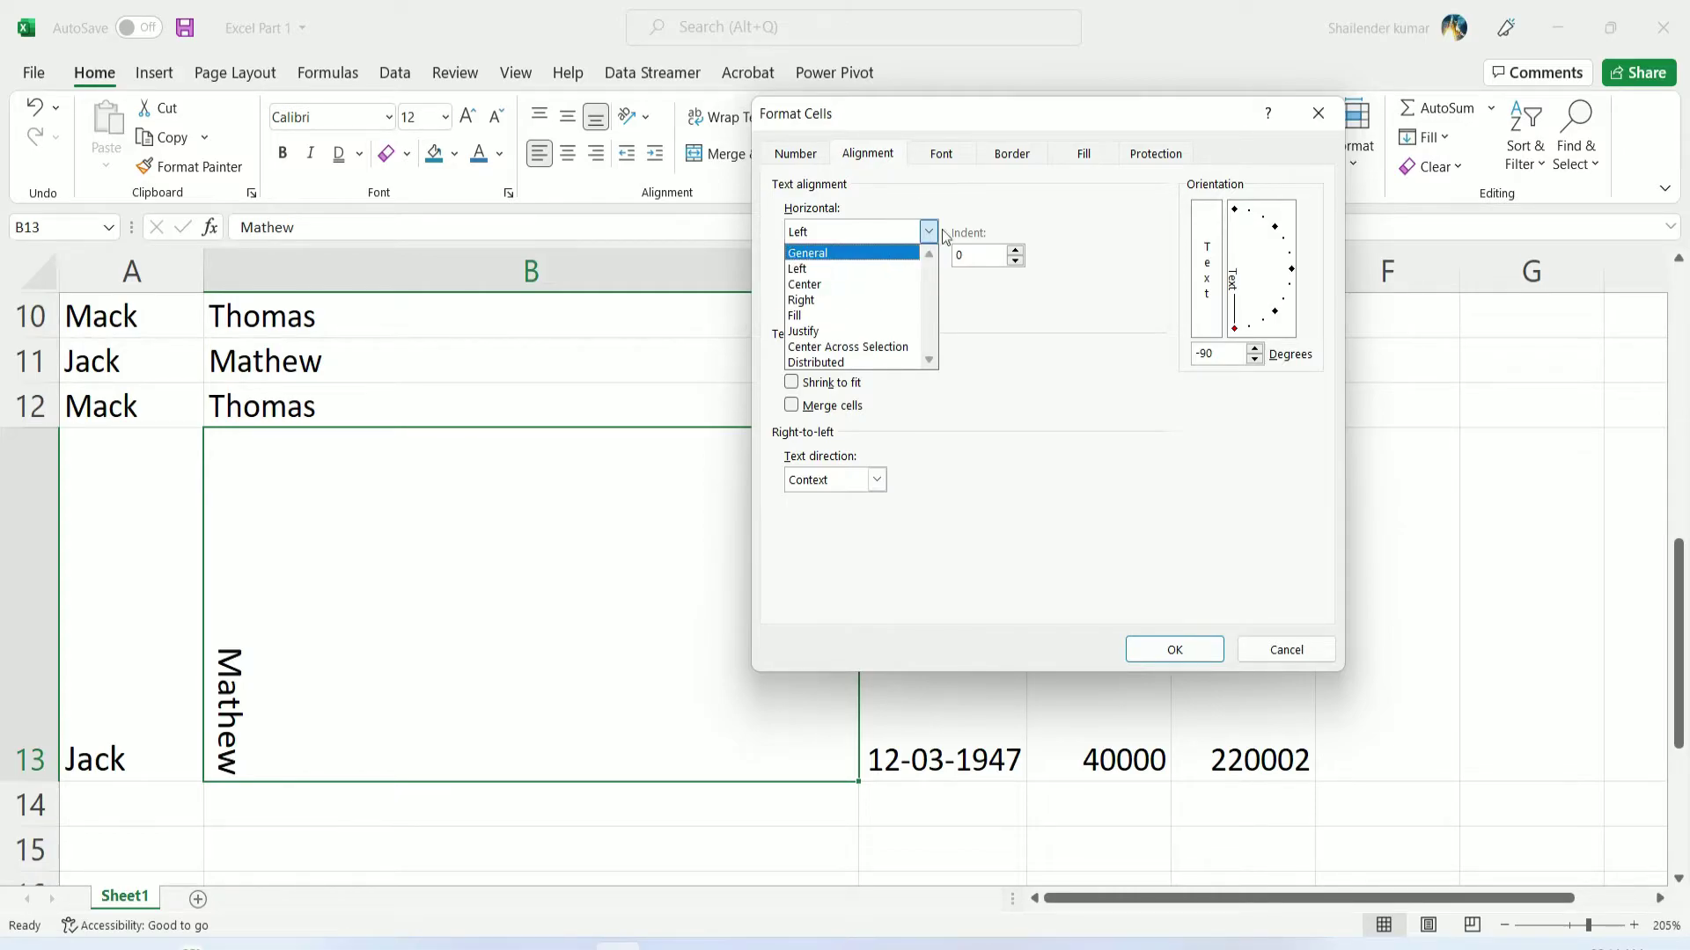
pyautogui.click(1112, 346)
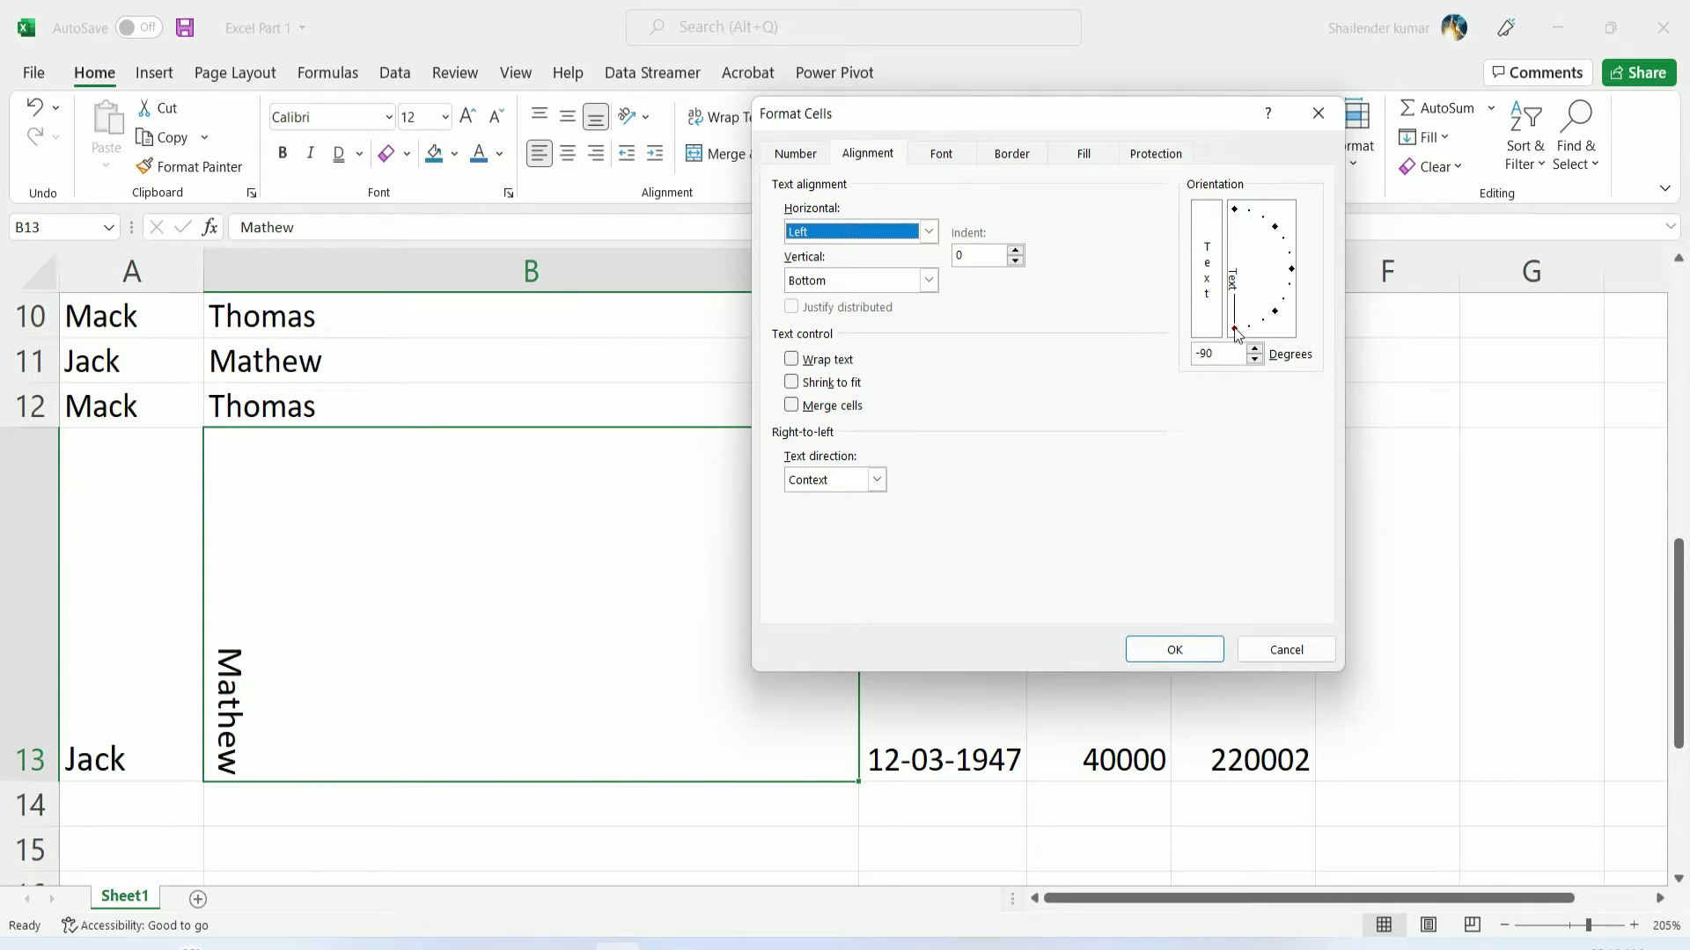
pyautogui.moveTo(1236, 334); pyautogui.dragTo(1292, 228)
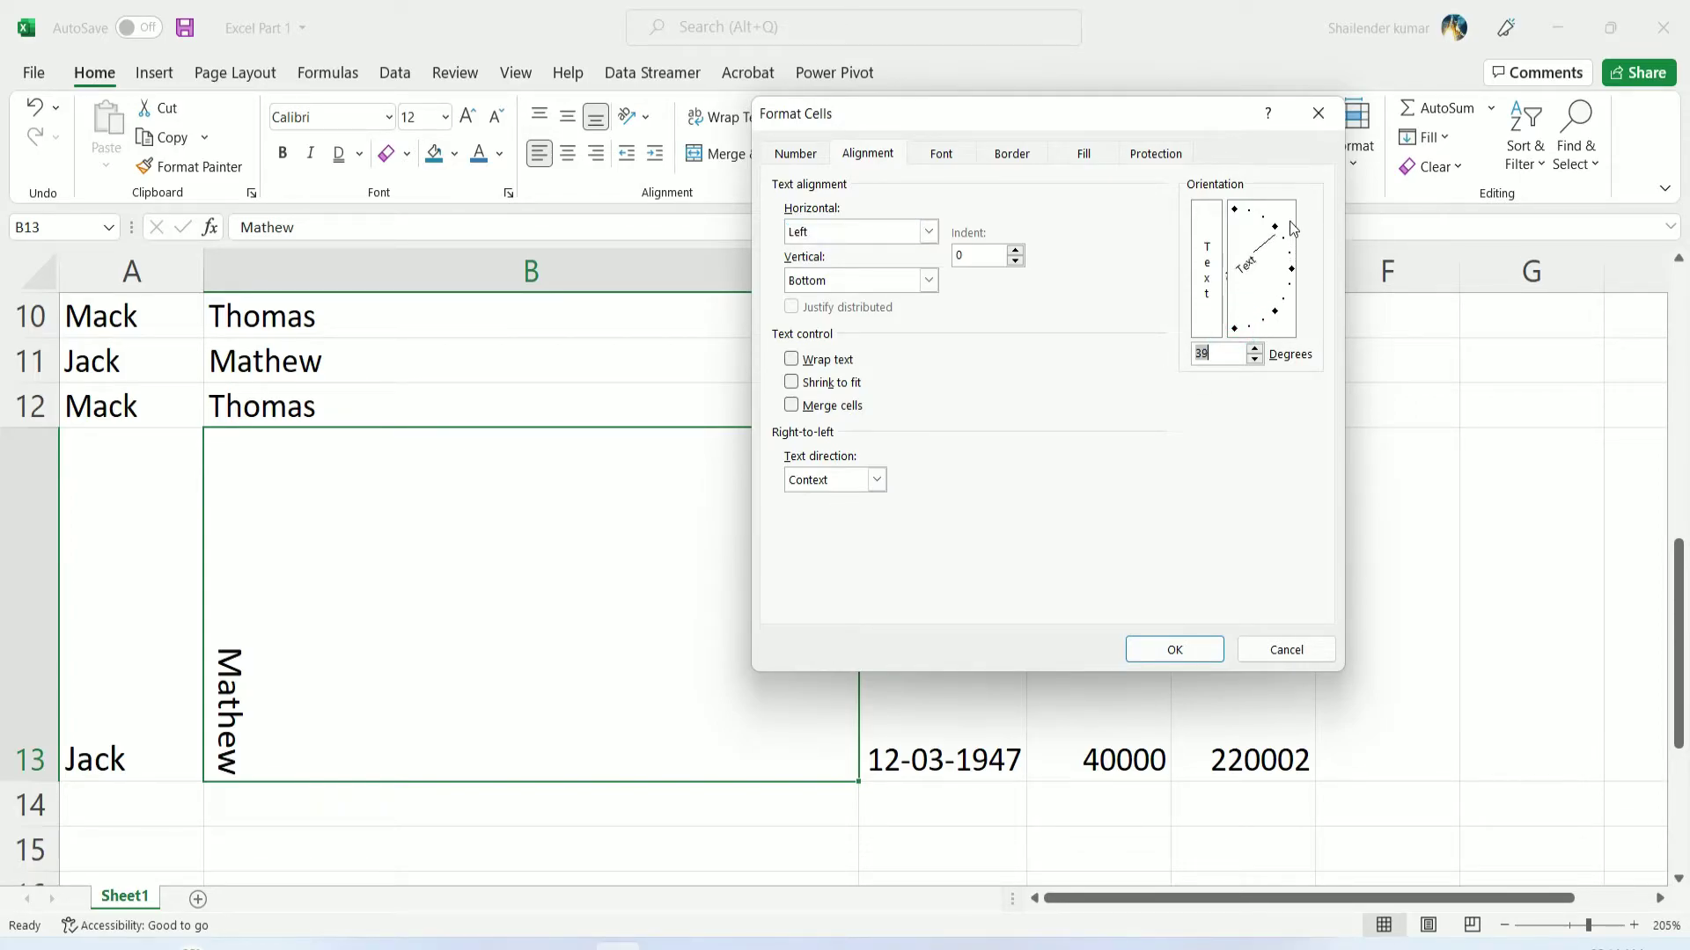
pyautogui.click(1177, 648)
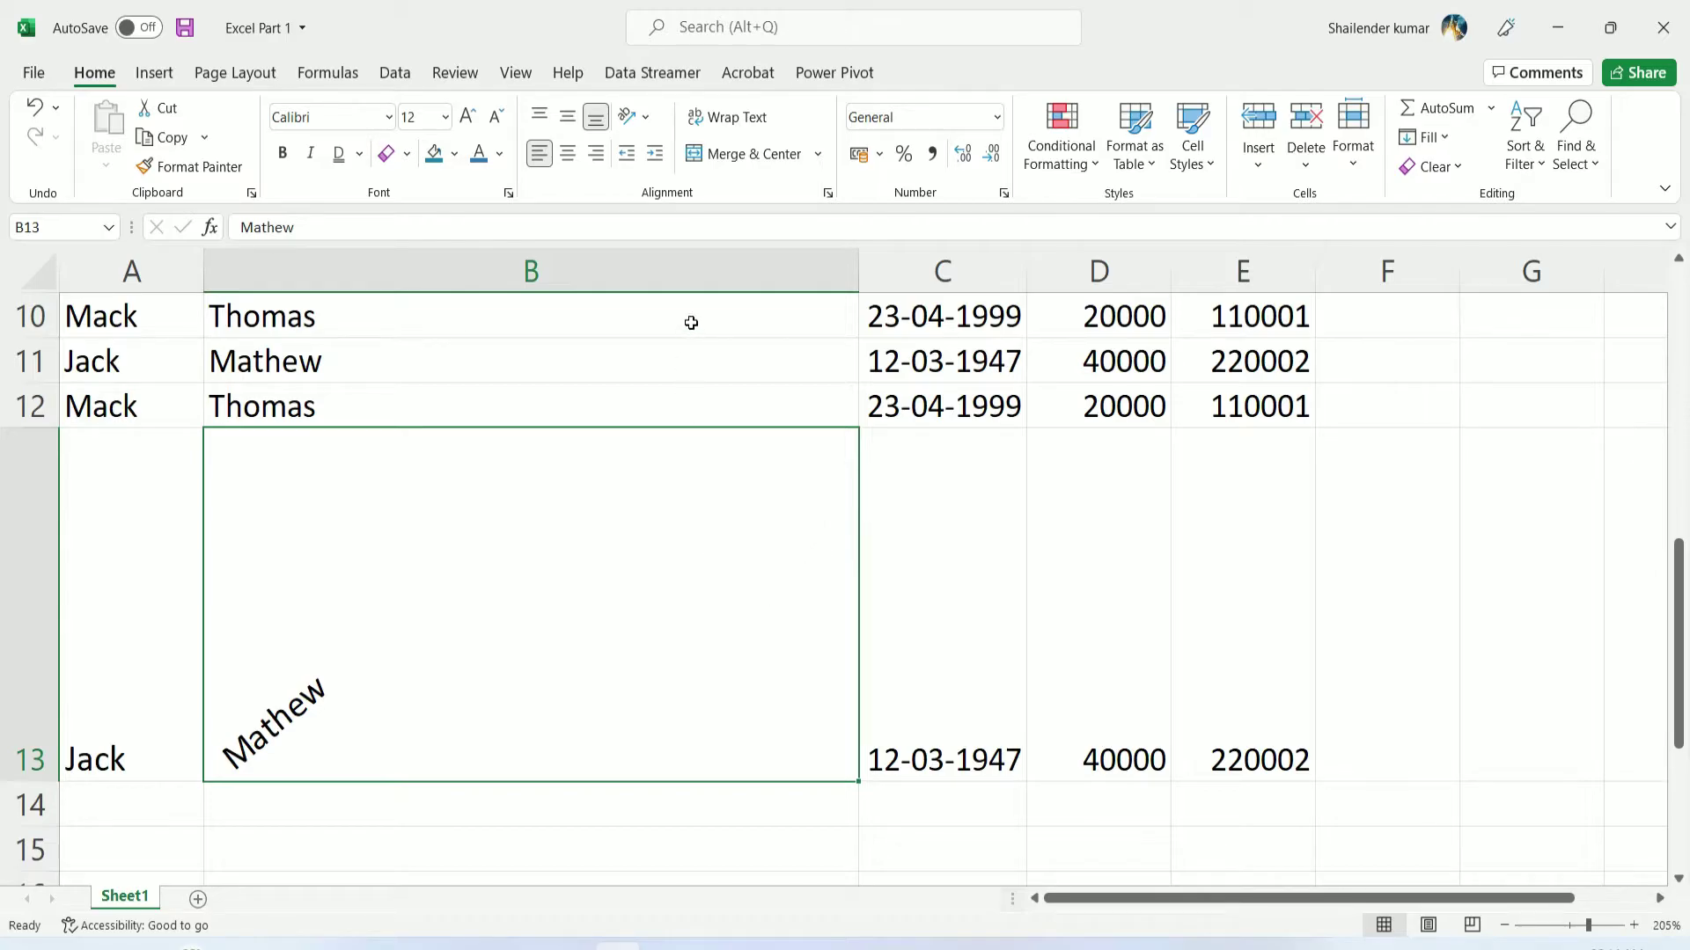
# Undo the orientation changes twice, left-align Mathew, and shrink row 13
pyautogui.click(634, 117)
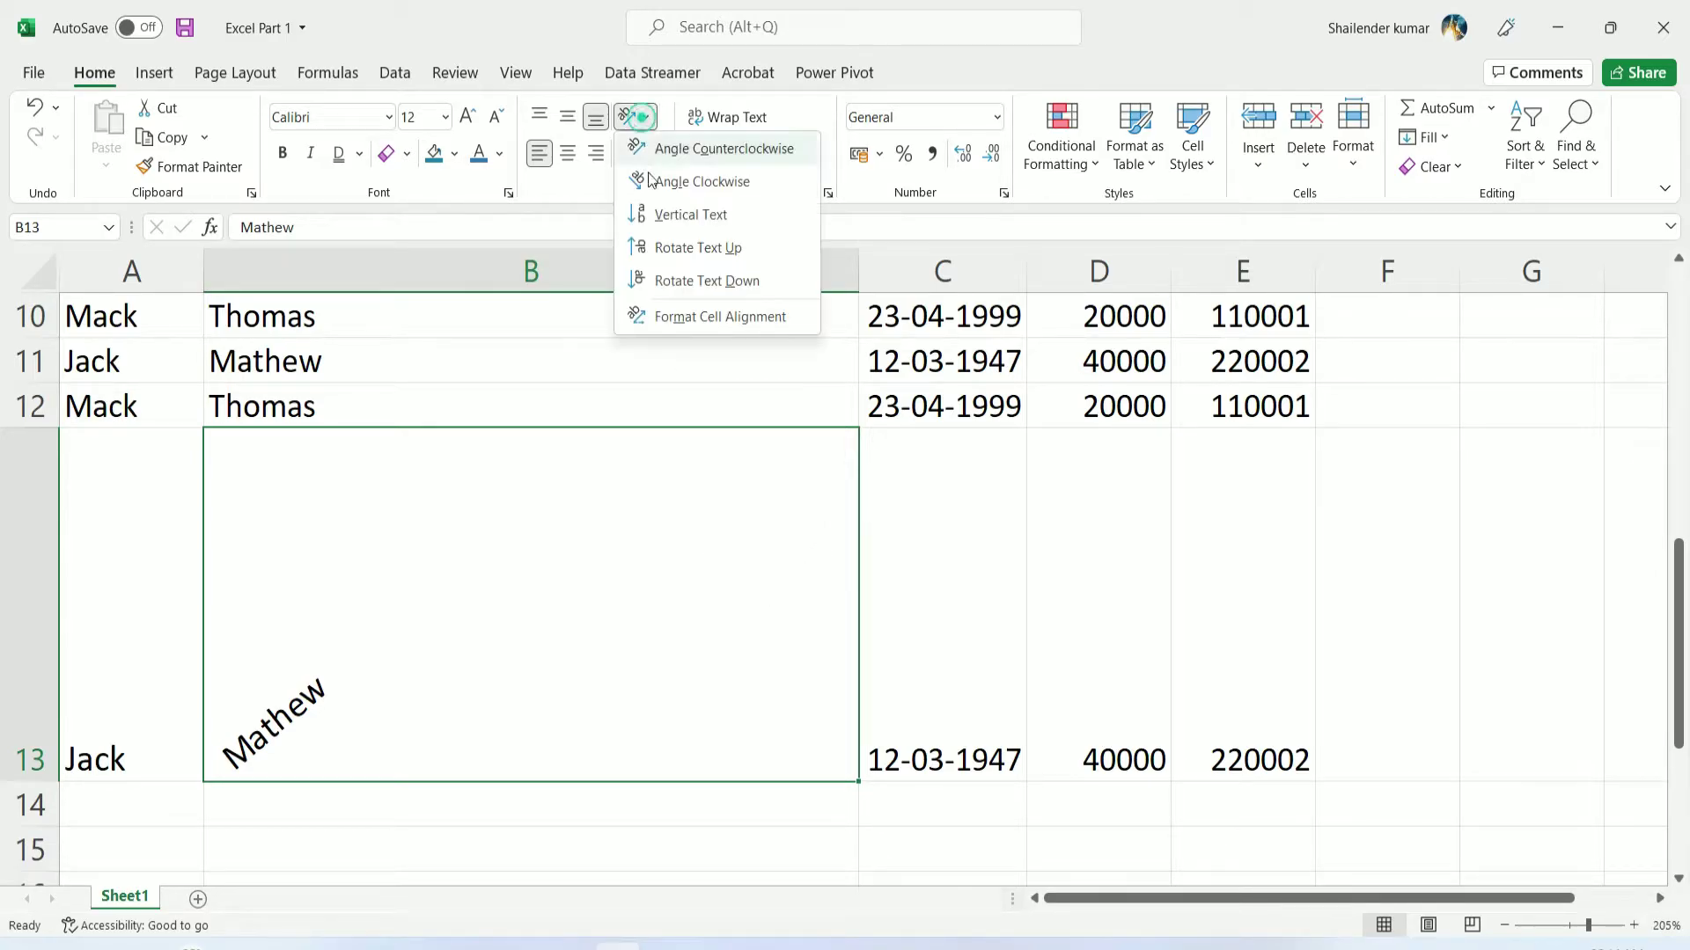
pyautogui.click(695, 318)
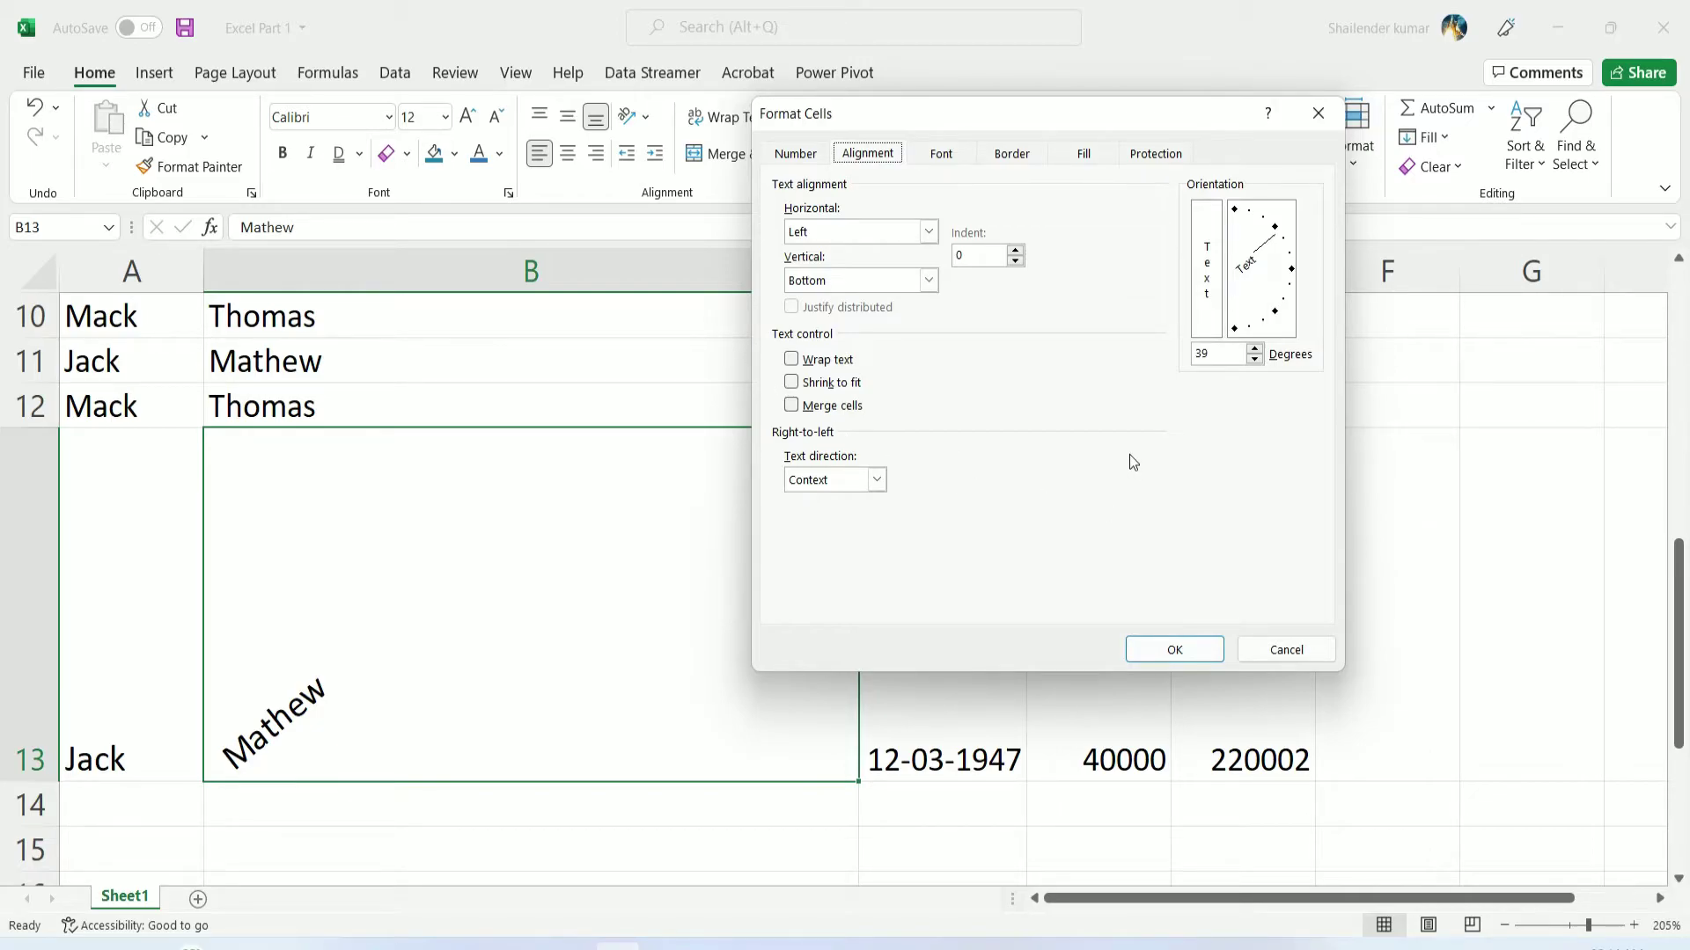
pyautogui.click(1306, 652)
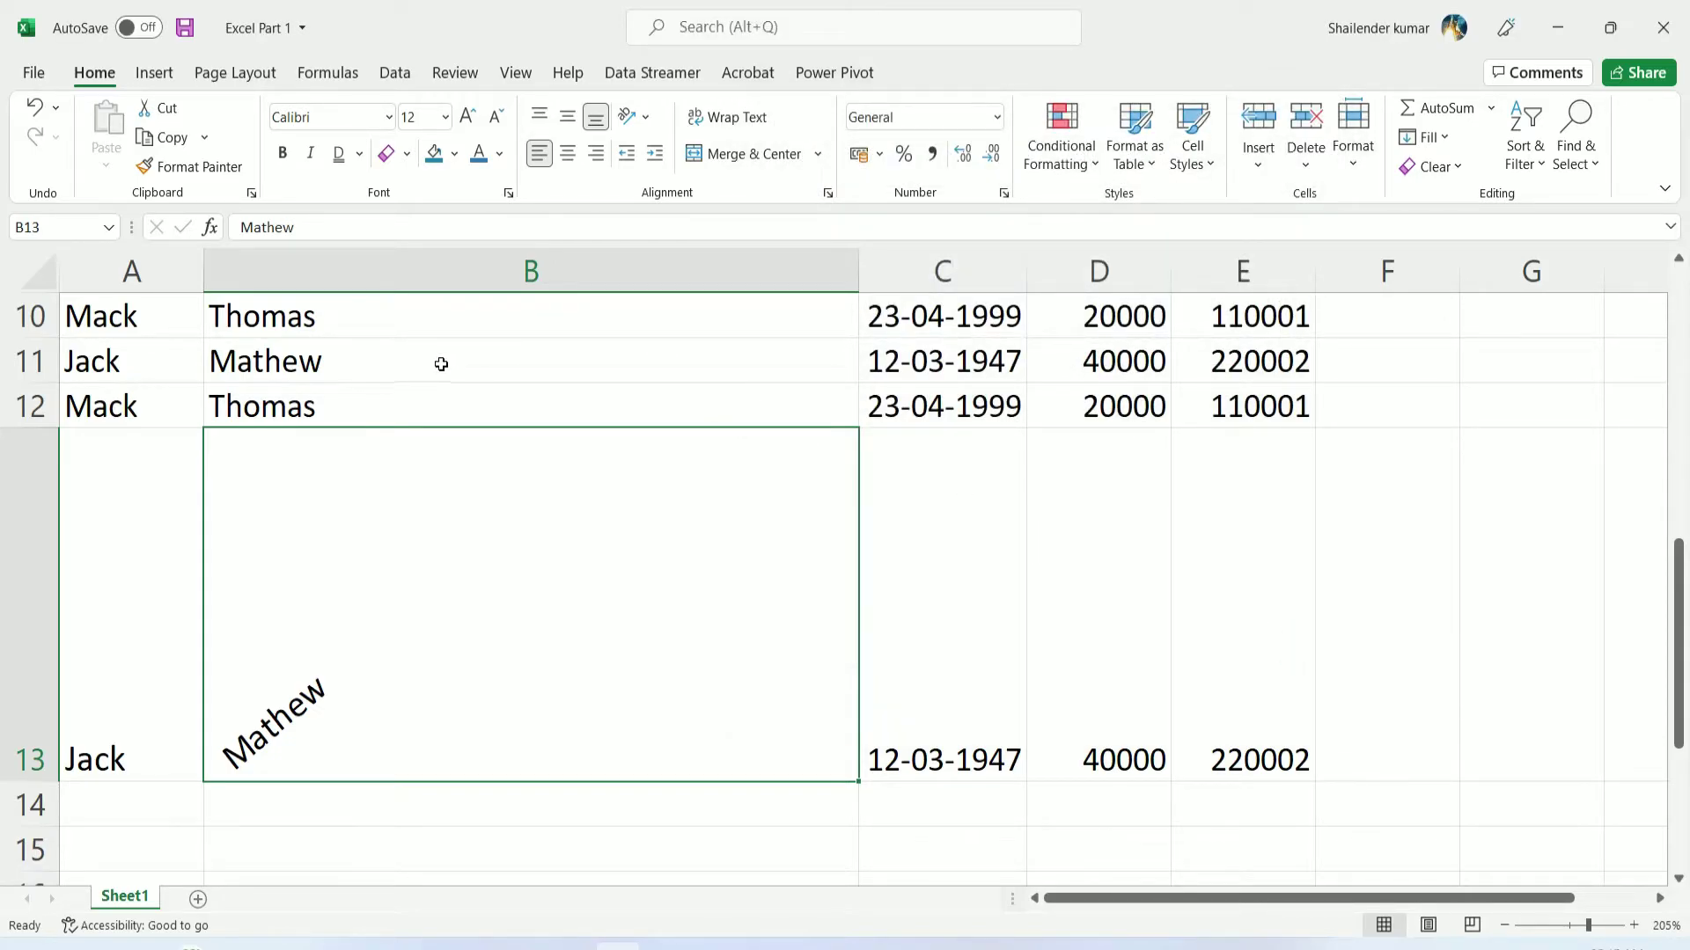
pyautogui.hotkey('ctrl', 'z')
pyautogui.hotkey('ctrl', 'z')
pyautogui.hotkey('ctrl', 'z')
pyautogui.hotkey('ctrl', 'z')
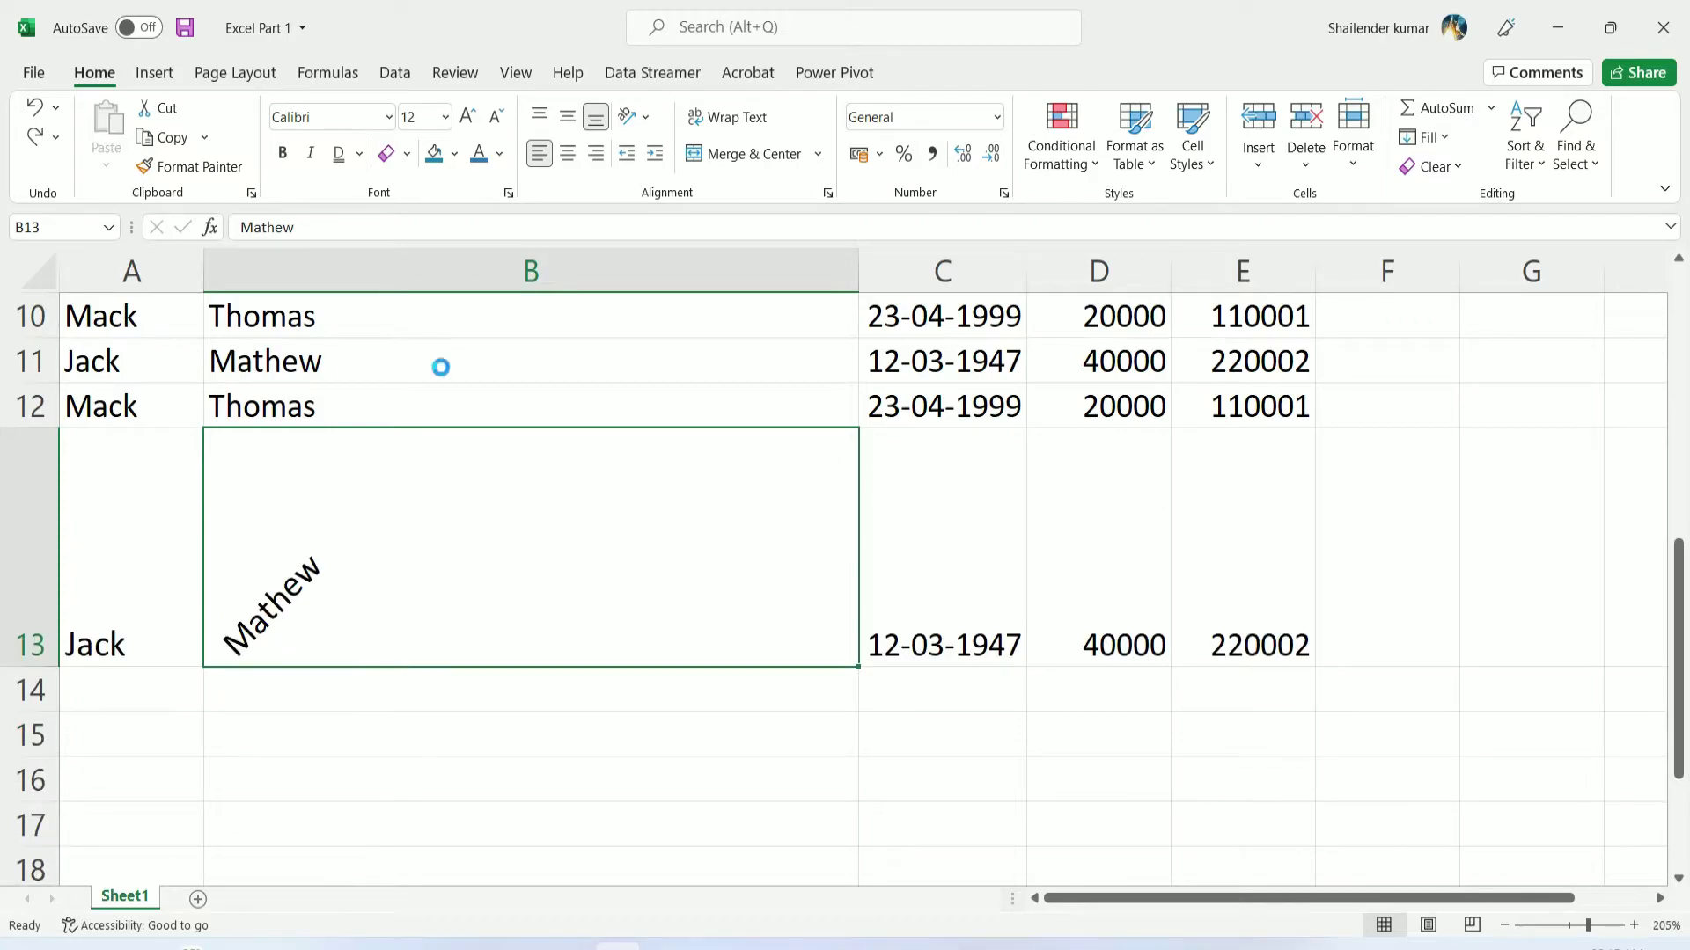
pyautogui.hotkey('ctrl', 'z')
pyautogui.hotkey('ctrl', 'z')
pyautogui.hotkey('ctrl', 'z')
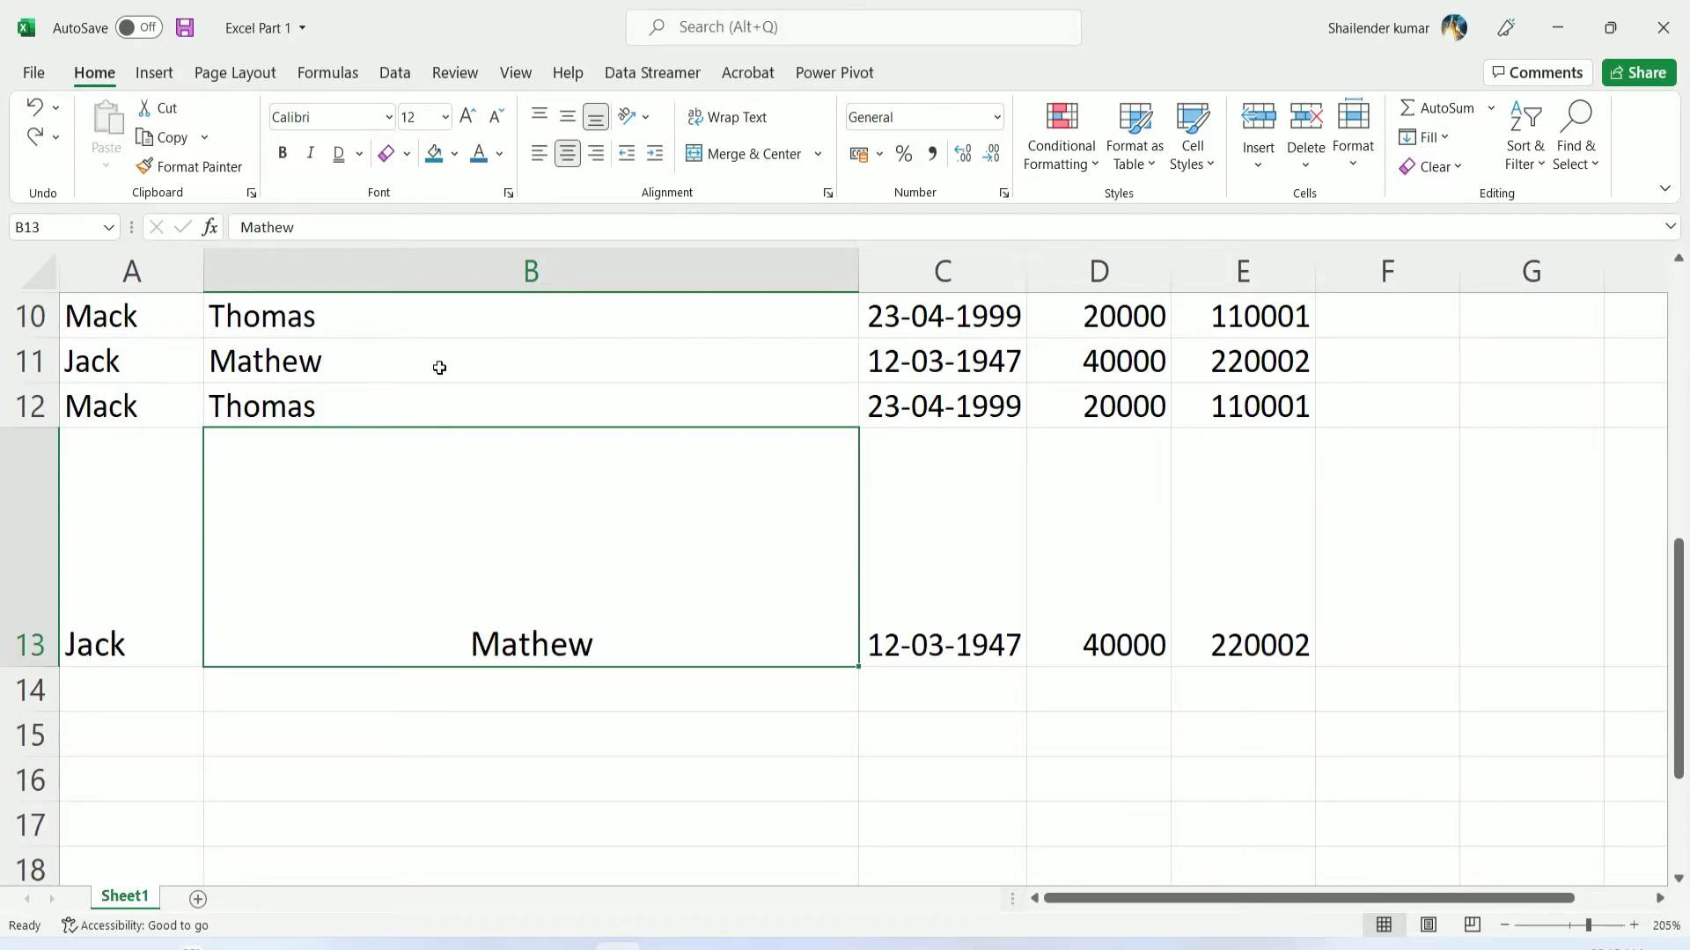
pyautogui.click(535, 162)
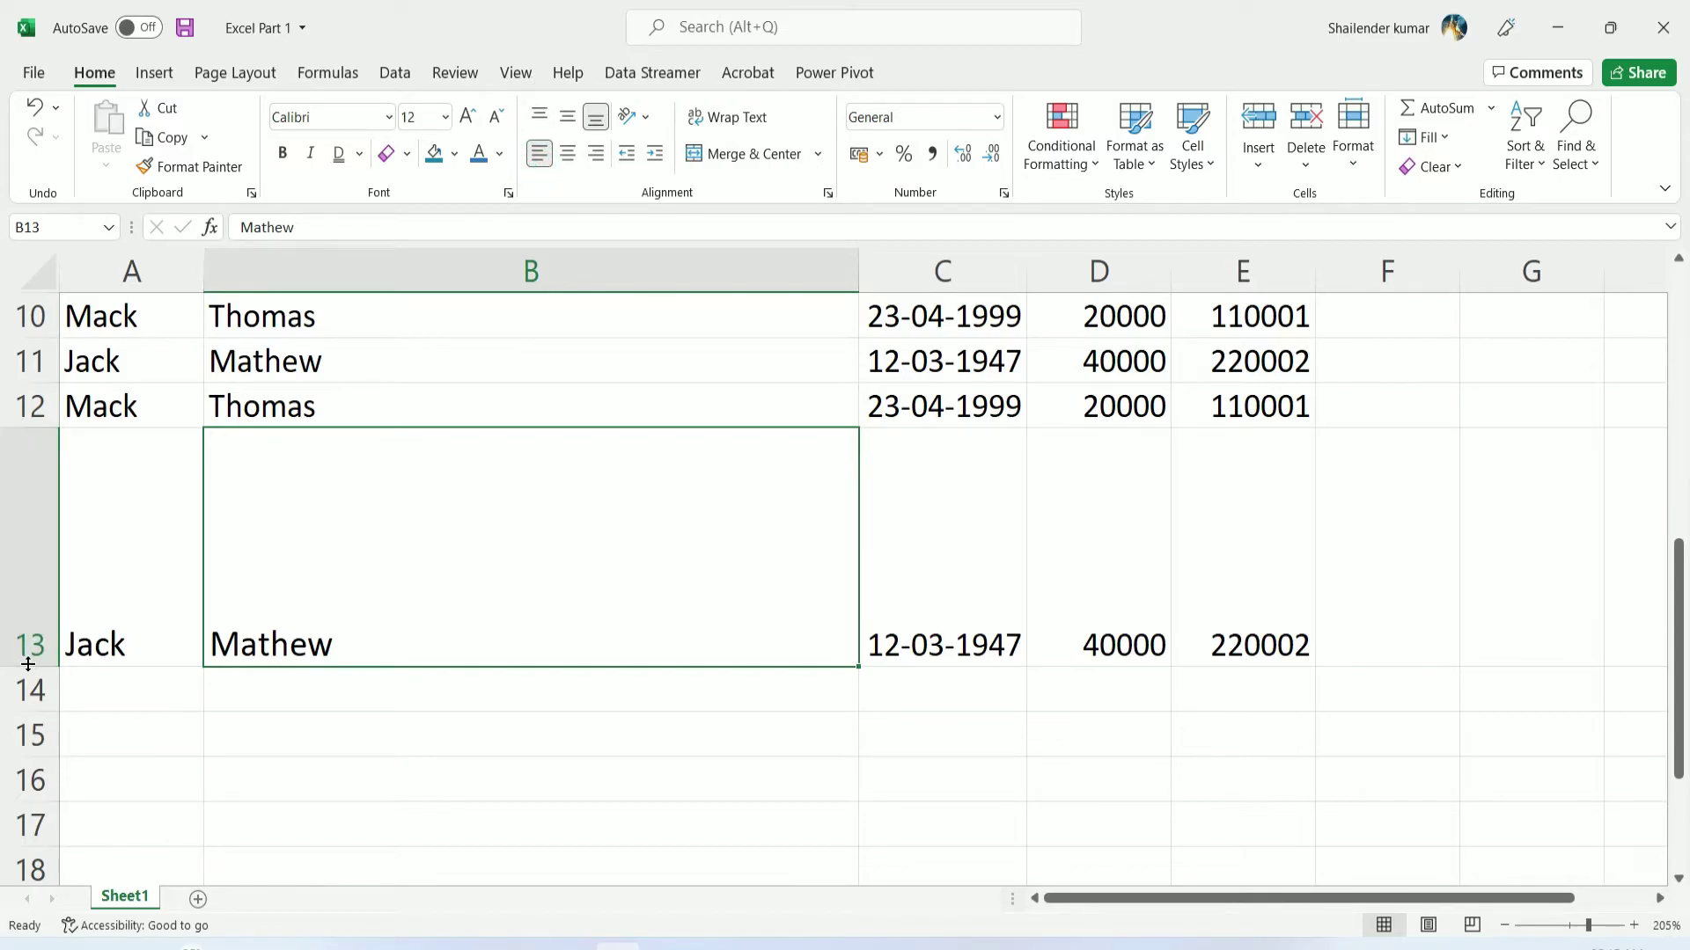
pyautogui.moveTo(26, 666); pyautogui.dragTo(26, 498)
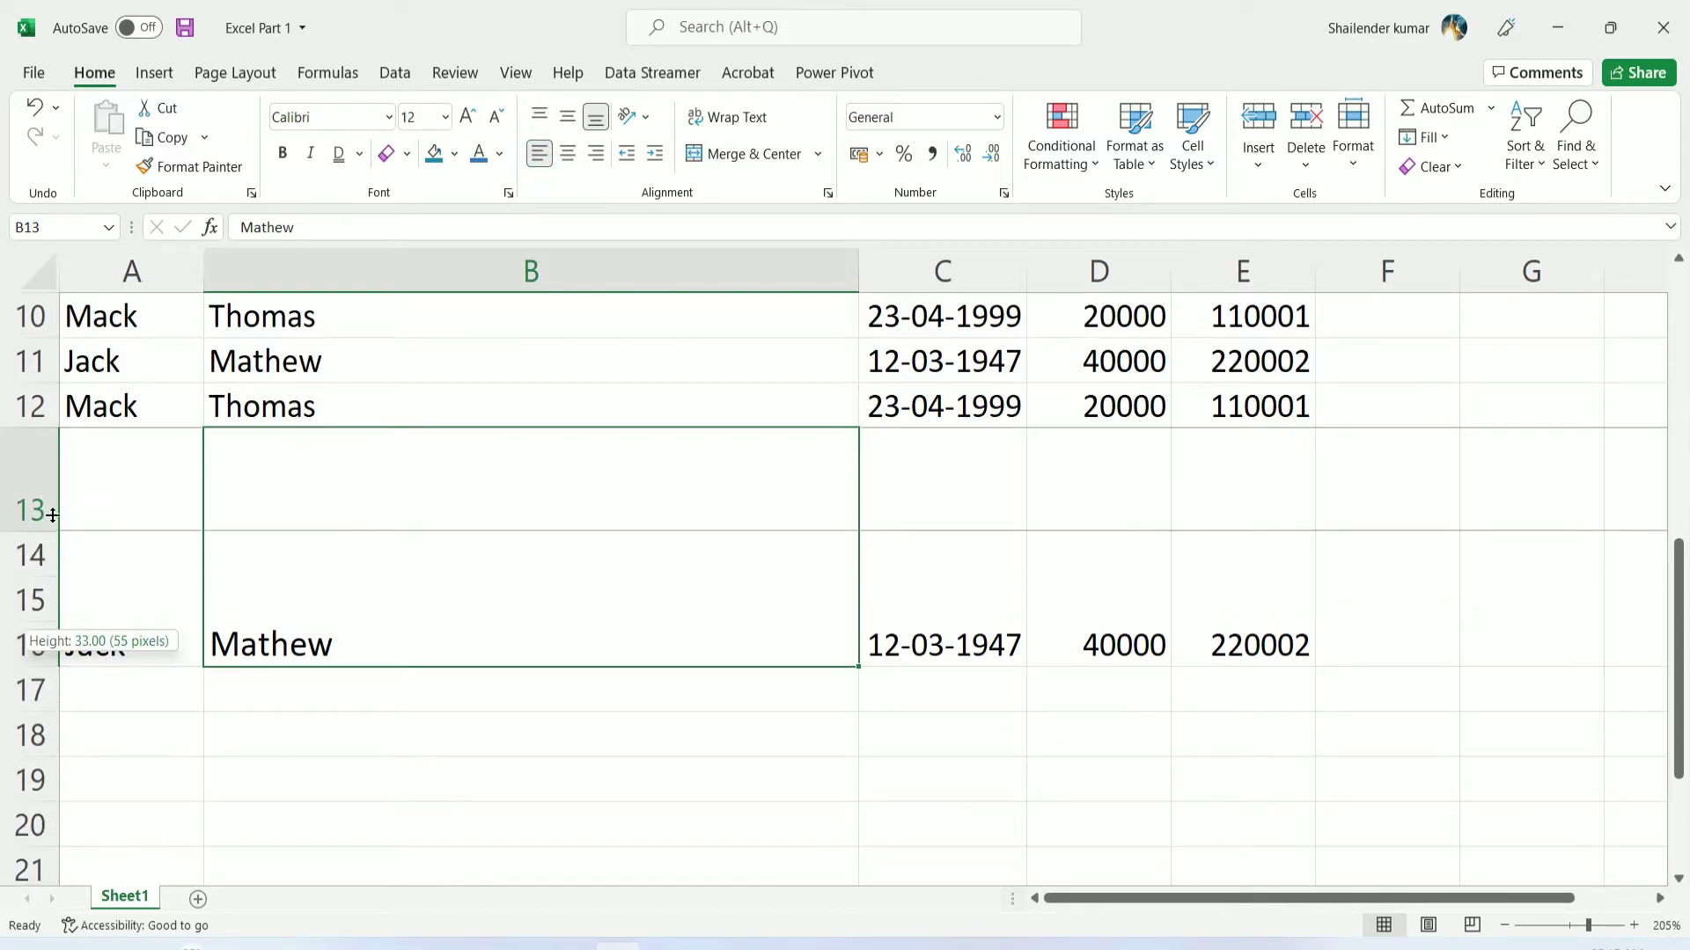
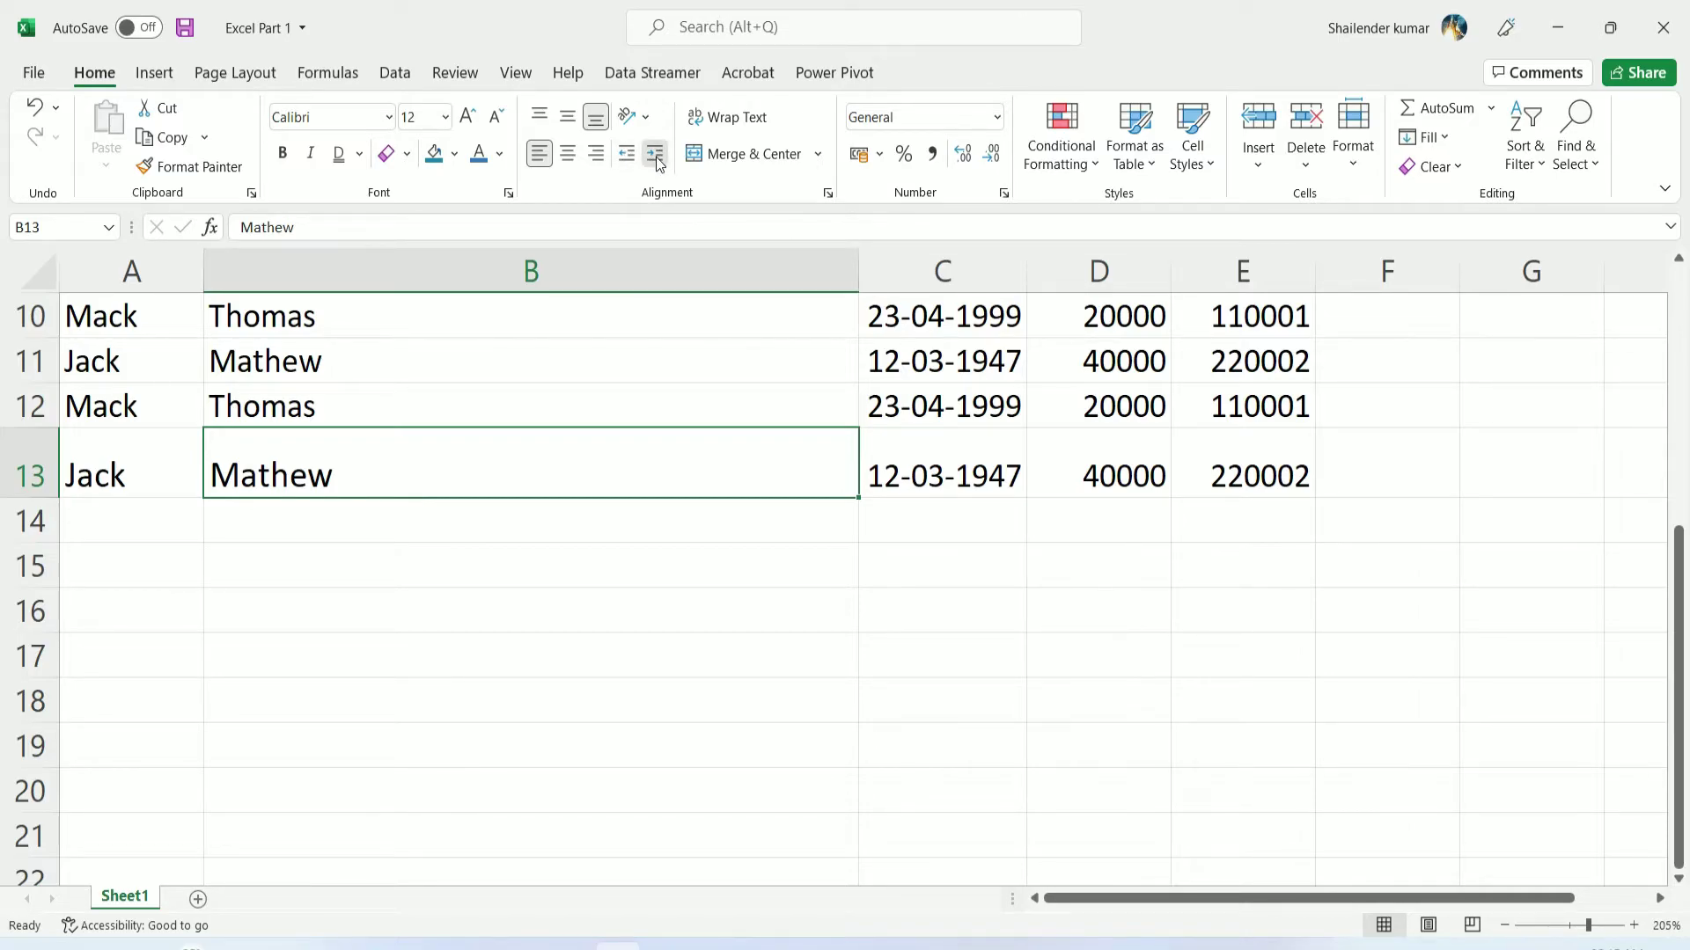
# Indent the name in B13 ten levels to the right
pyautogui.click(655, 157)
pyautogui.click(655, 156)
pyautogui.click(655, 157)
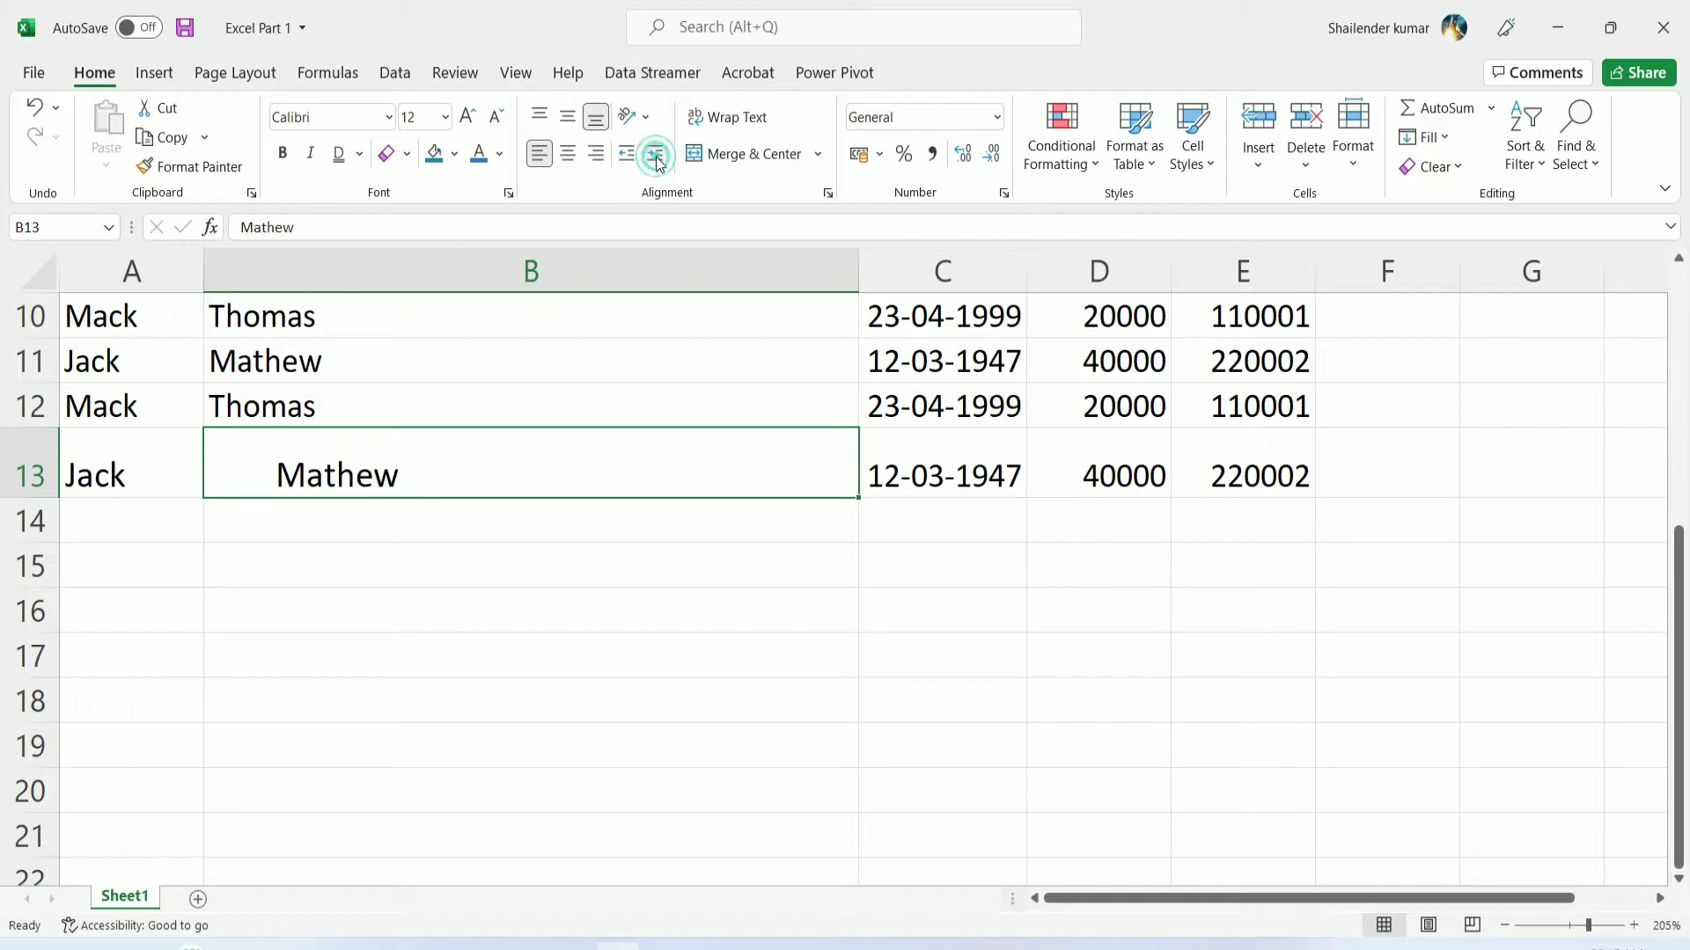
pyautogui.click(656, 157)
pyautogui.click(656, 157)
pyautogui.click(655, 157)
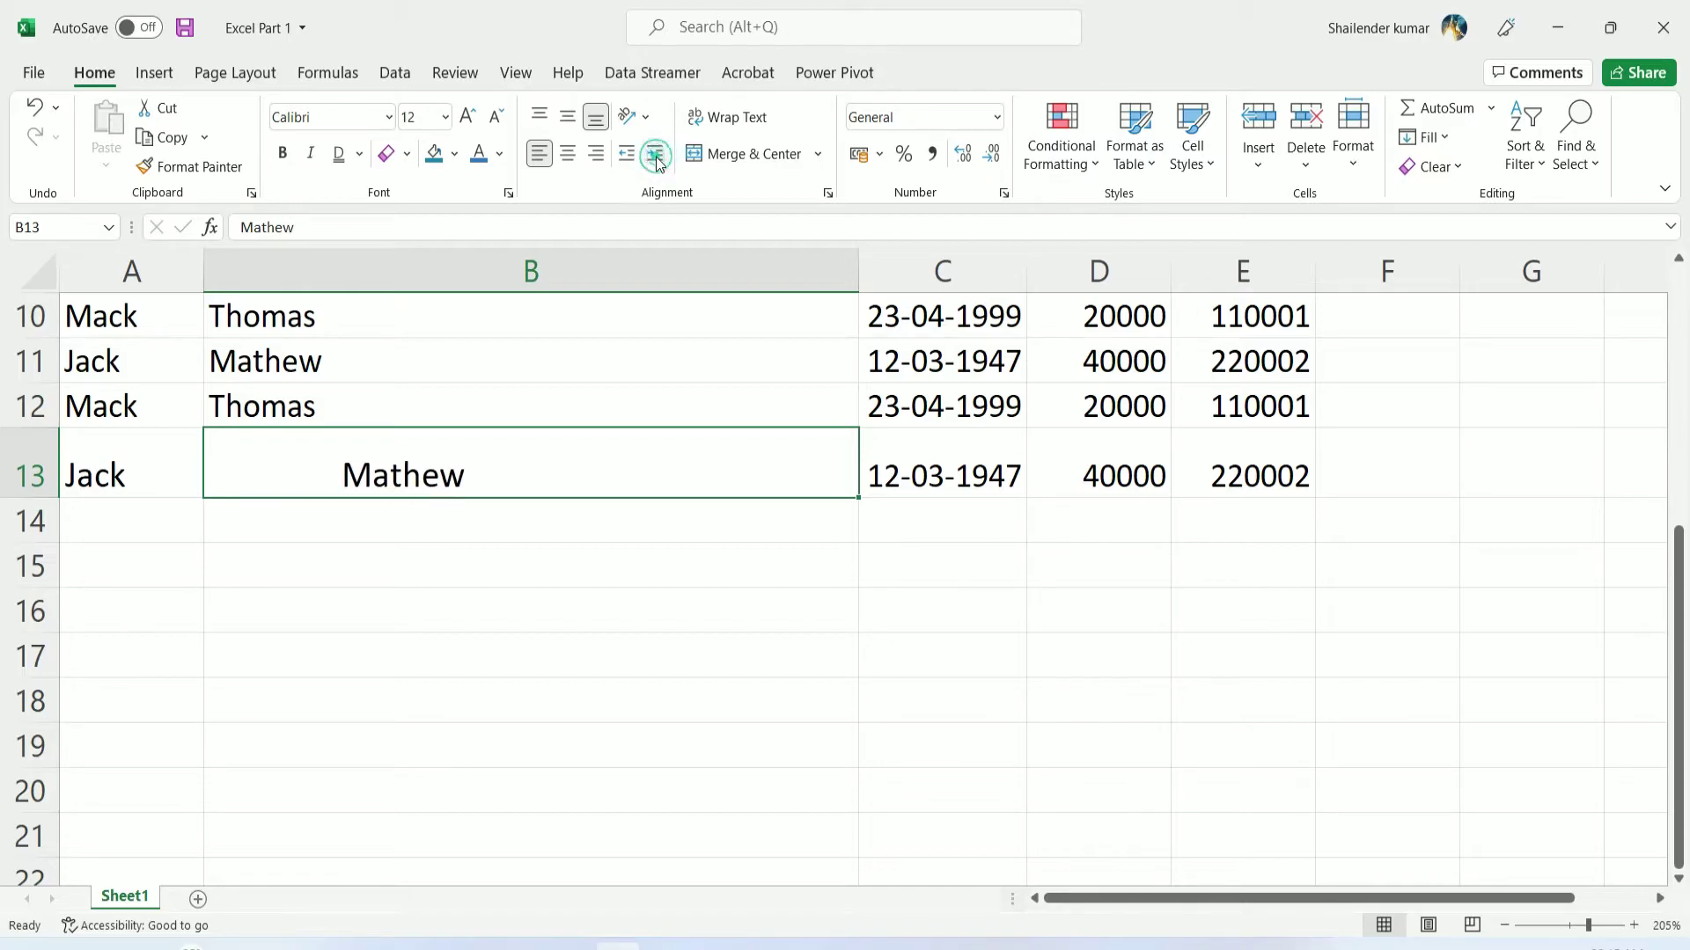
pyautogui.click(656, 157)
pyautogui.click(656, 156)
pyautogui.click(656, 157)
pyautogui.click(655, 157)
pyautogui.click(656, 156)
pyautogui.click(656, 156)
pyautogui.click(656, 157)
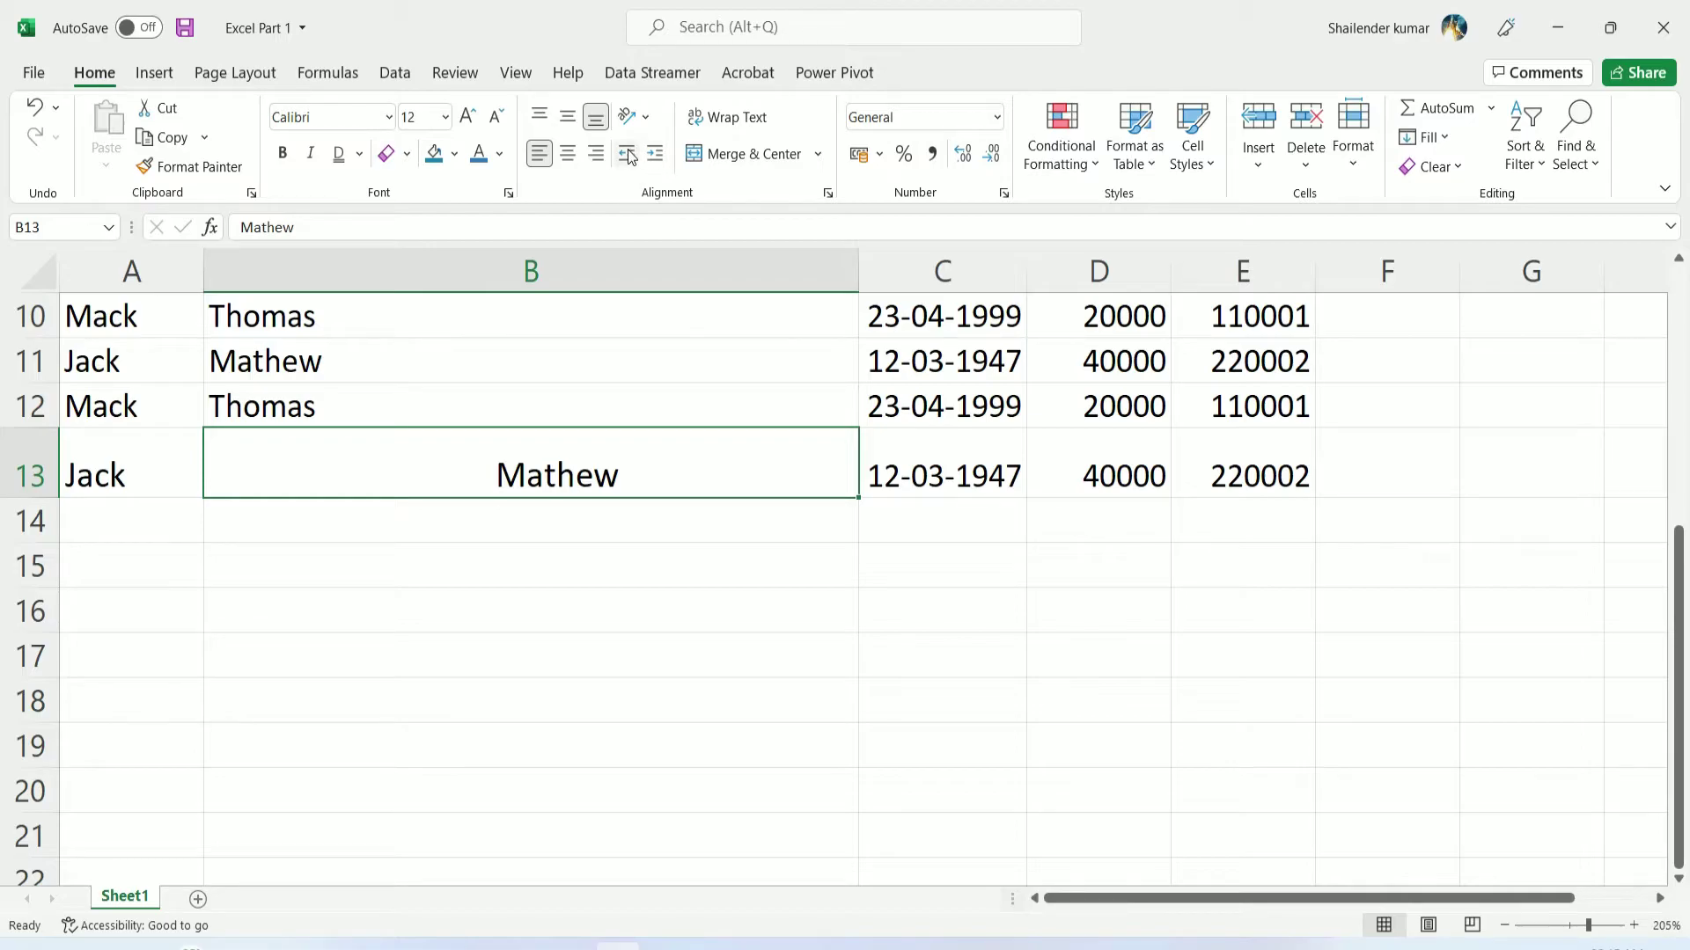
# Remove all the indents, returning the B13 name to the cell's left edge
pyautogui.click(626, 155)
pyautogui.click(627, 155)
pyautogui.click(626, 155)
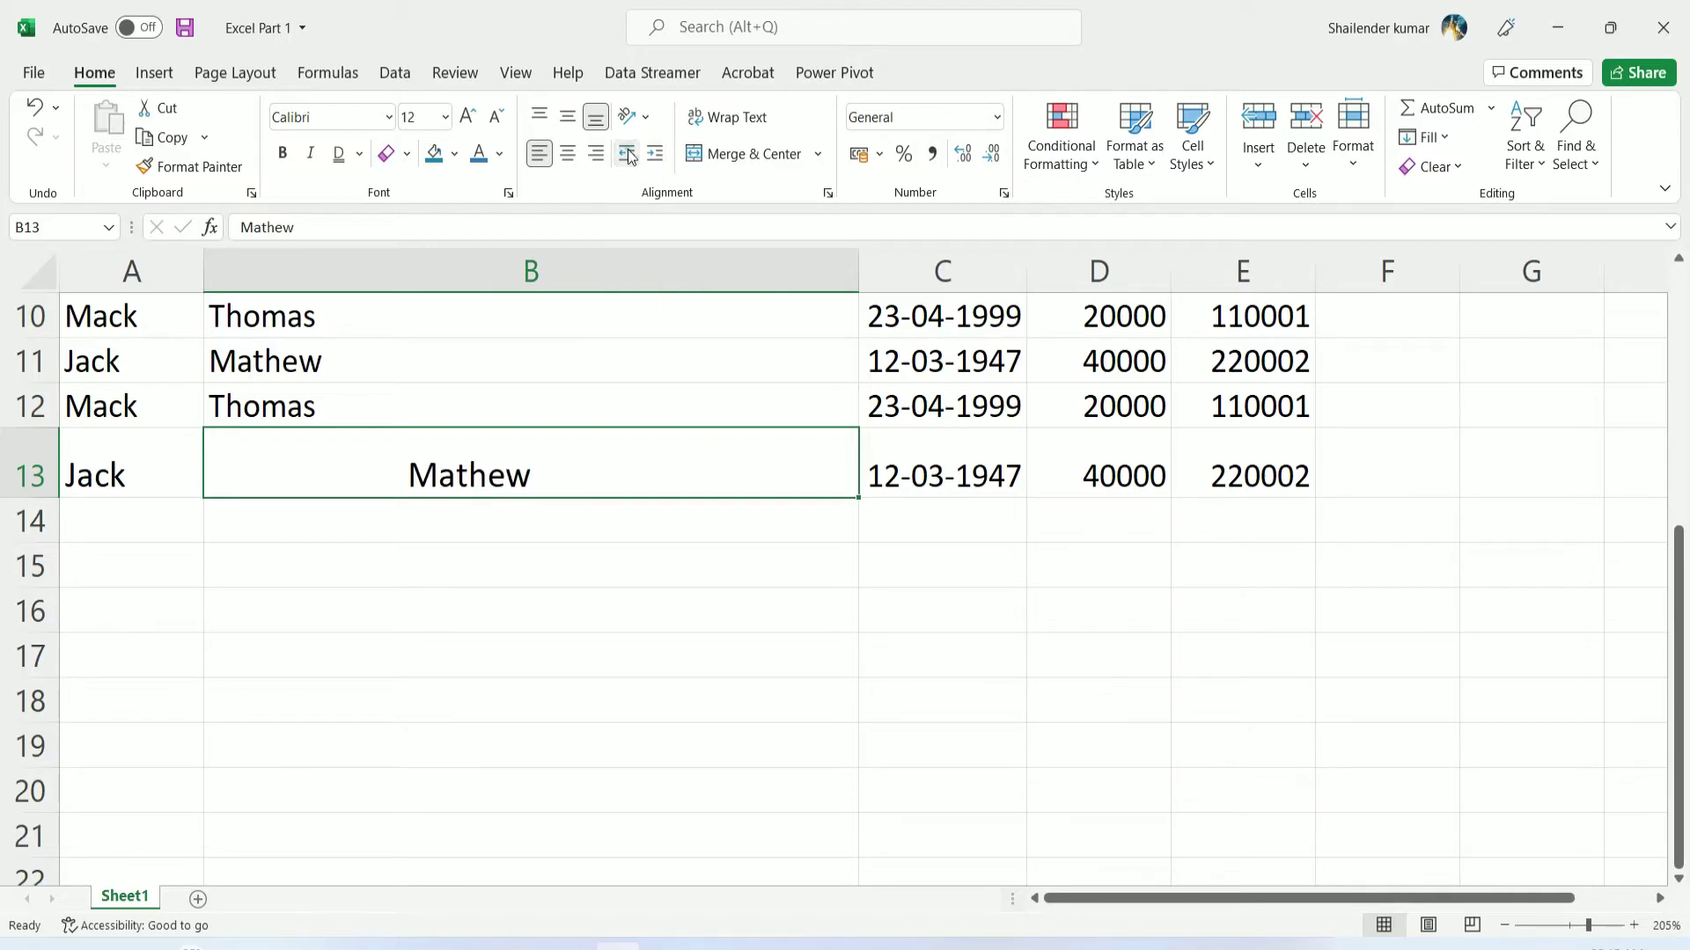
pyautogui.click(627, 155)
pyautogui.click(626, 155)
pyautogui.click(627, 155)
pyautogui.click(627, 154)
pyautogui.click(627, 155)
pyautogui.click(627, 155)
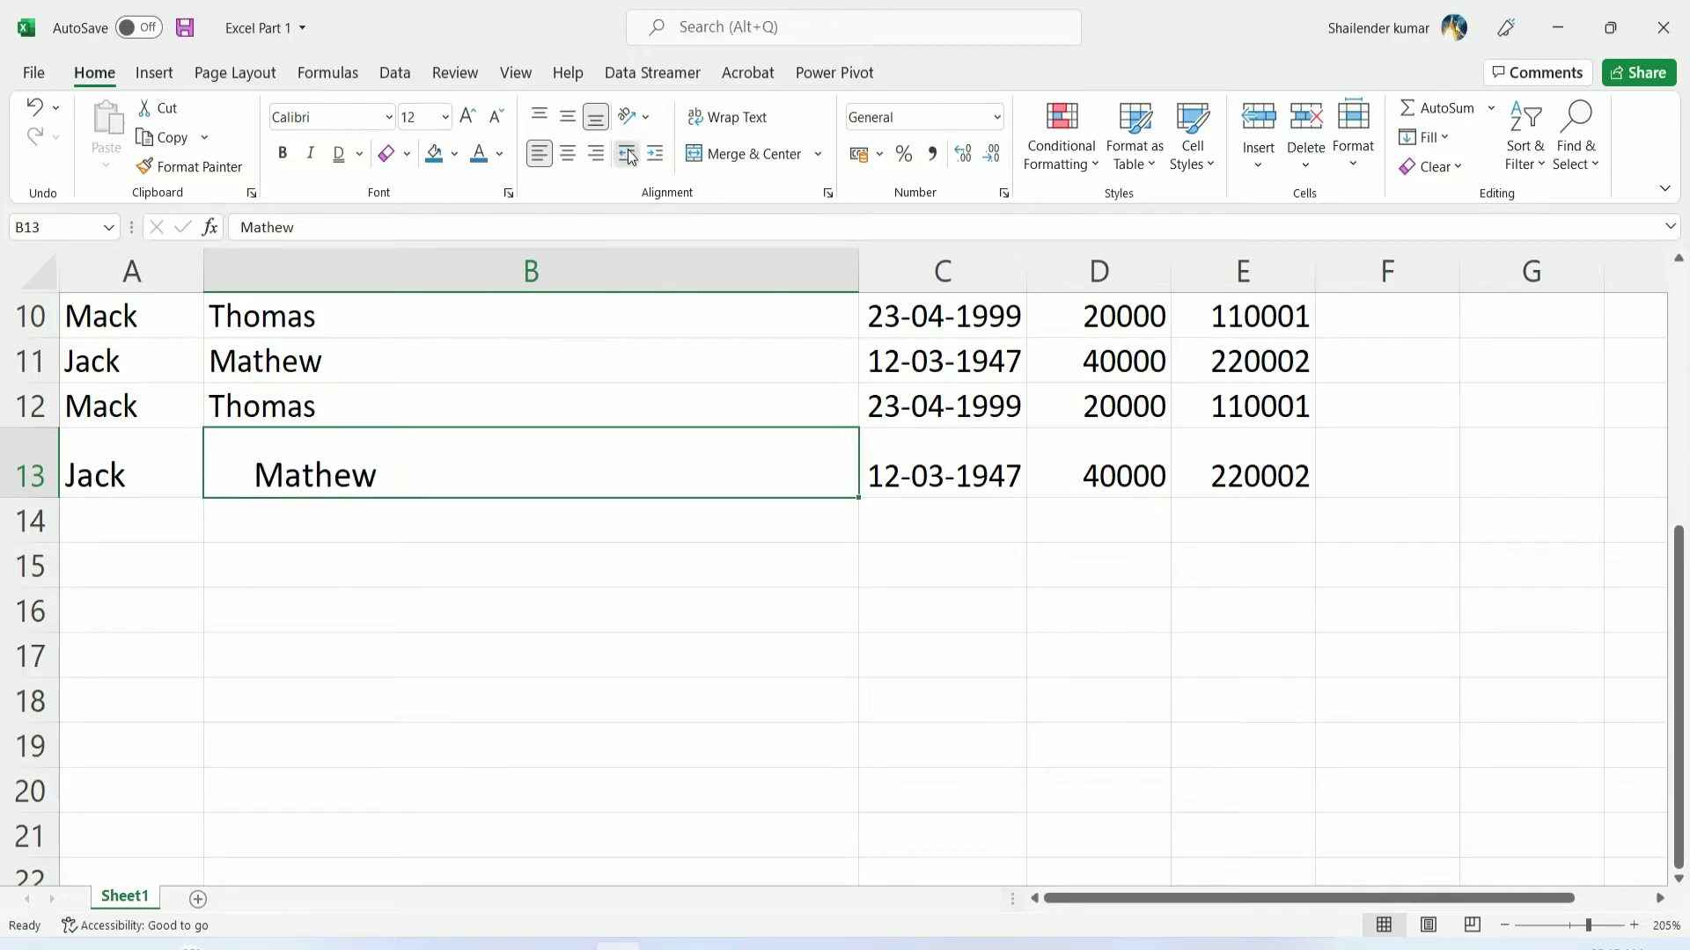
pyautogui.click(626, 155)
pyautogui.click(627, 155)
pyautogui.click(626, 155)
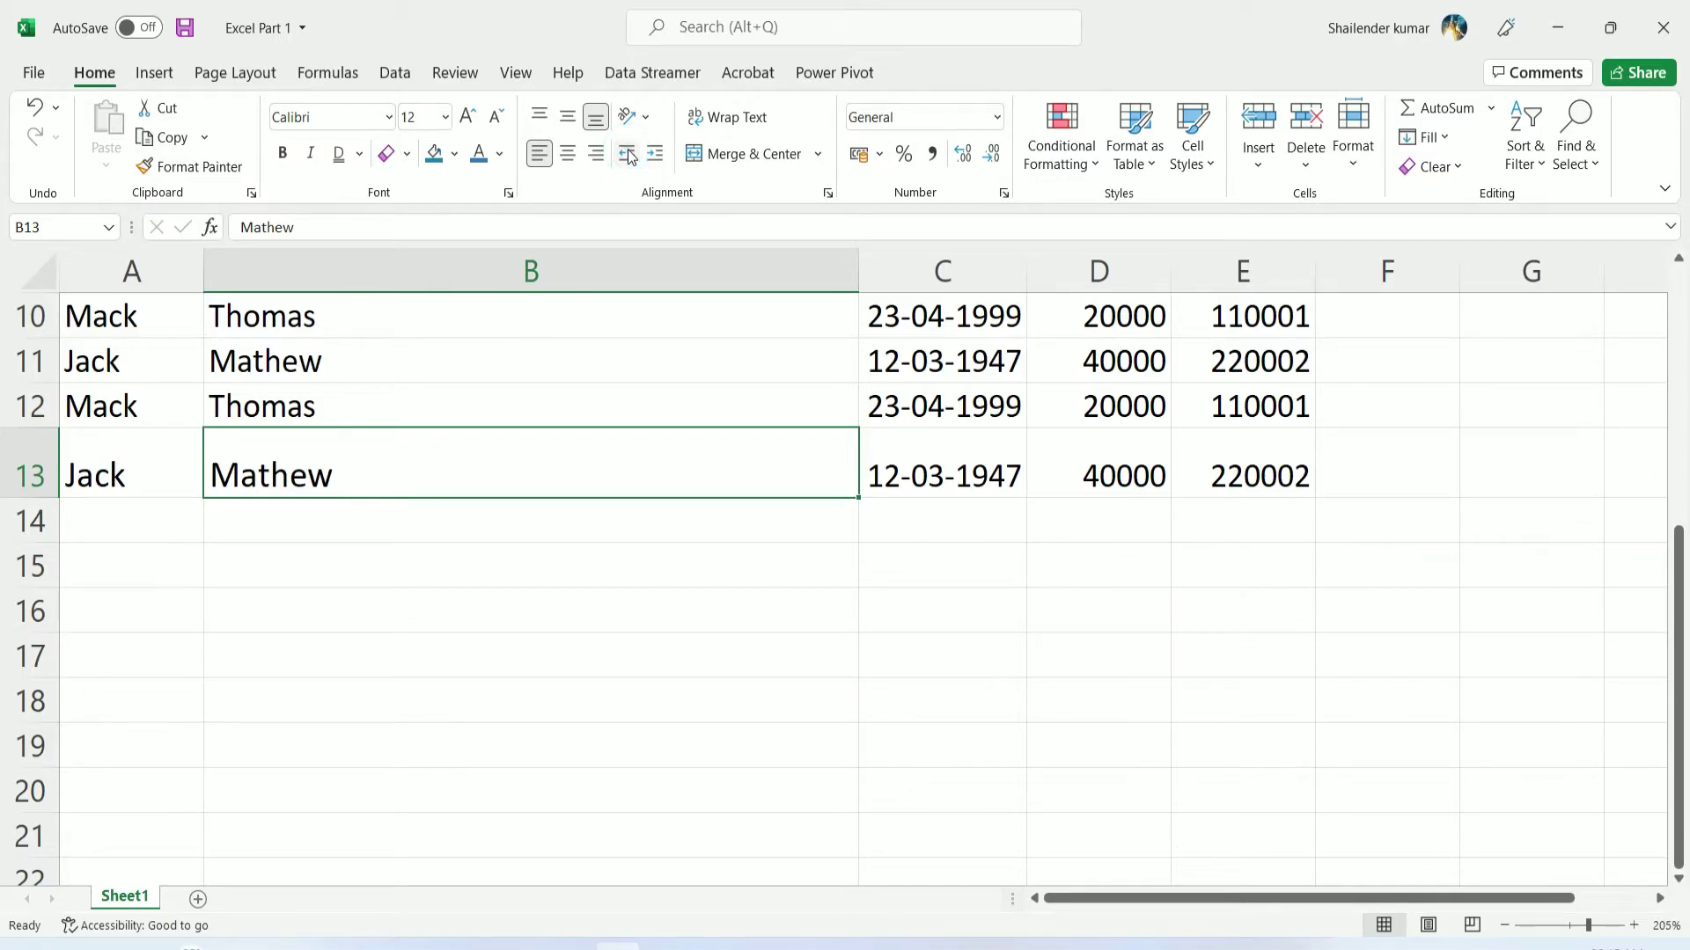
# Turn wrap text on B13 on and back off, then narrow column B to fit the names
pyautogui.click(757, 118)
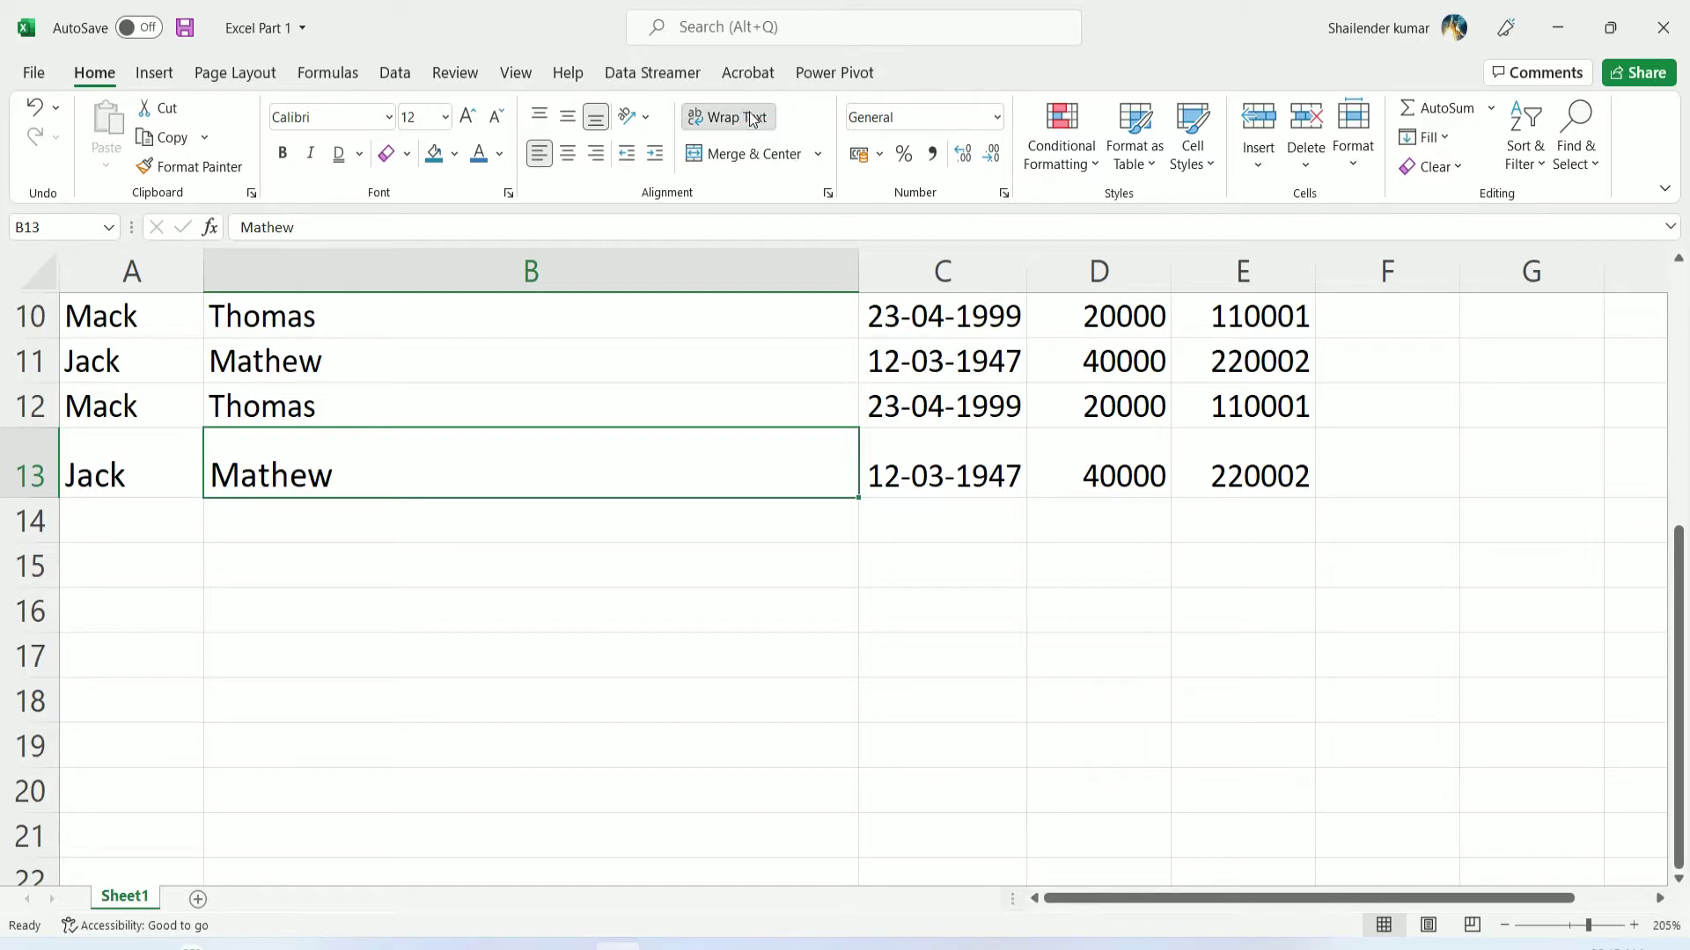
pyautogui.click(752, 118)
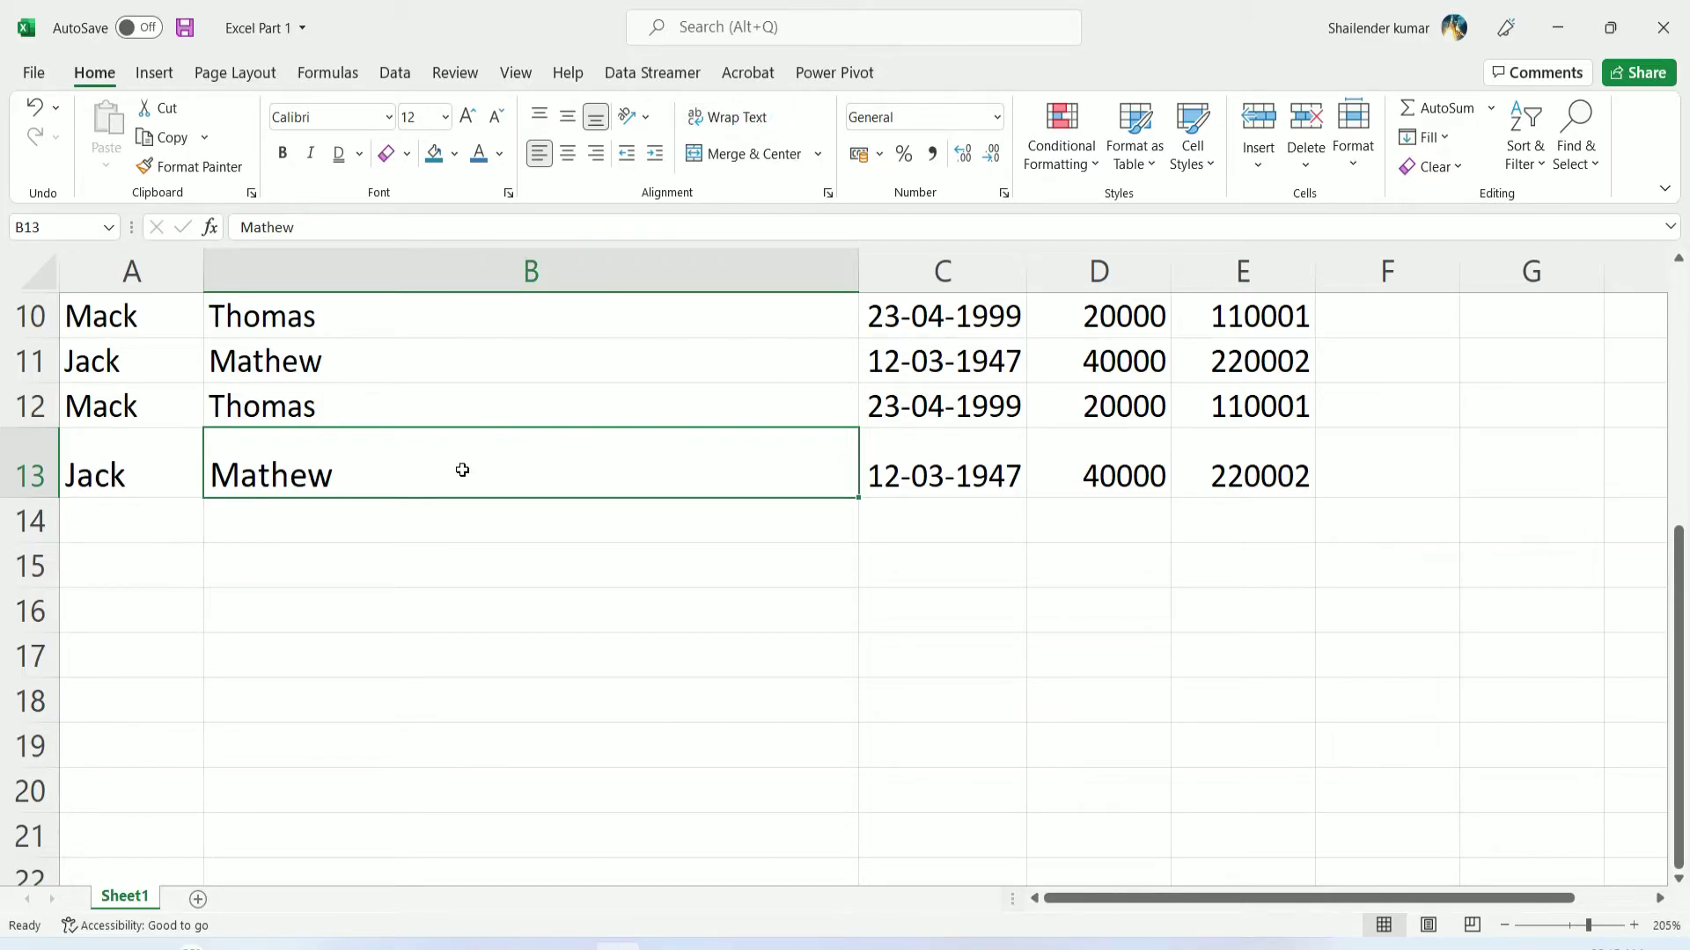
pyautogui.click(410, 522)
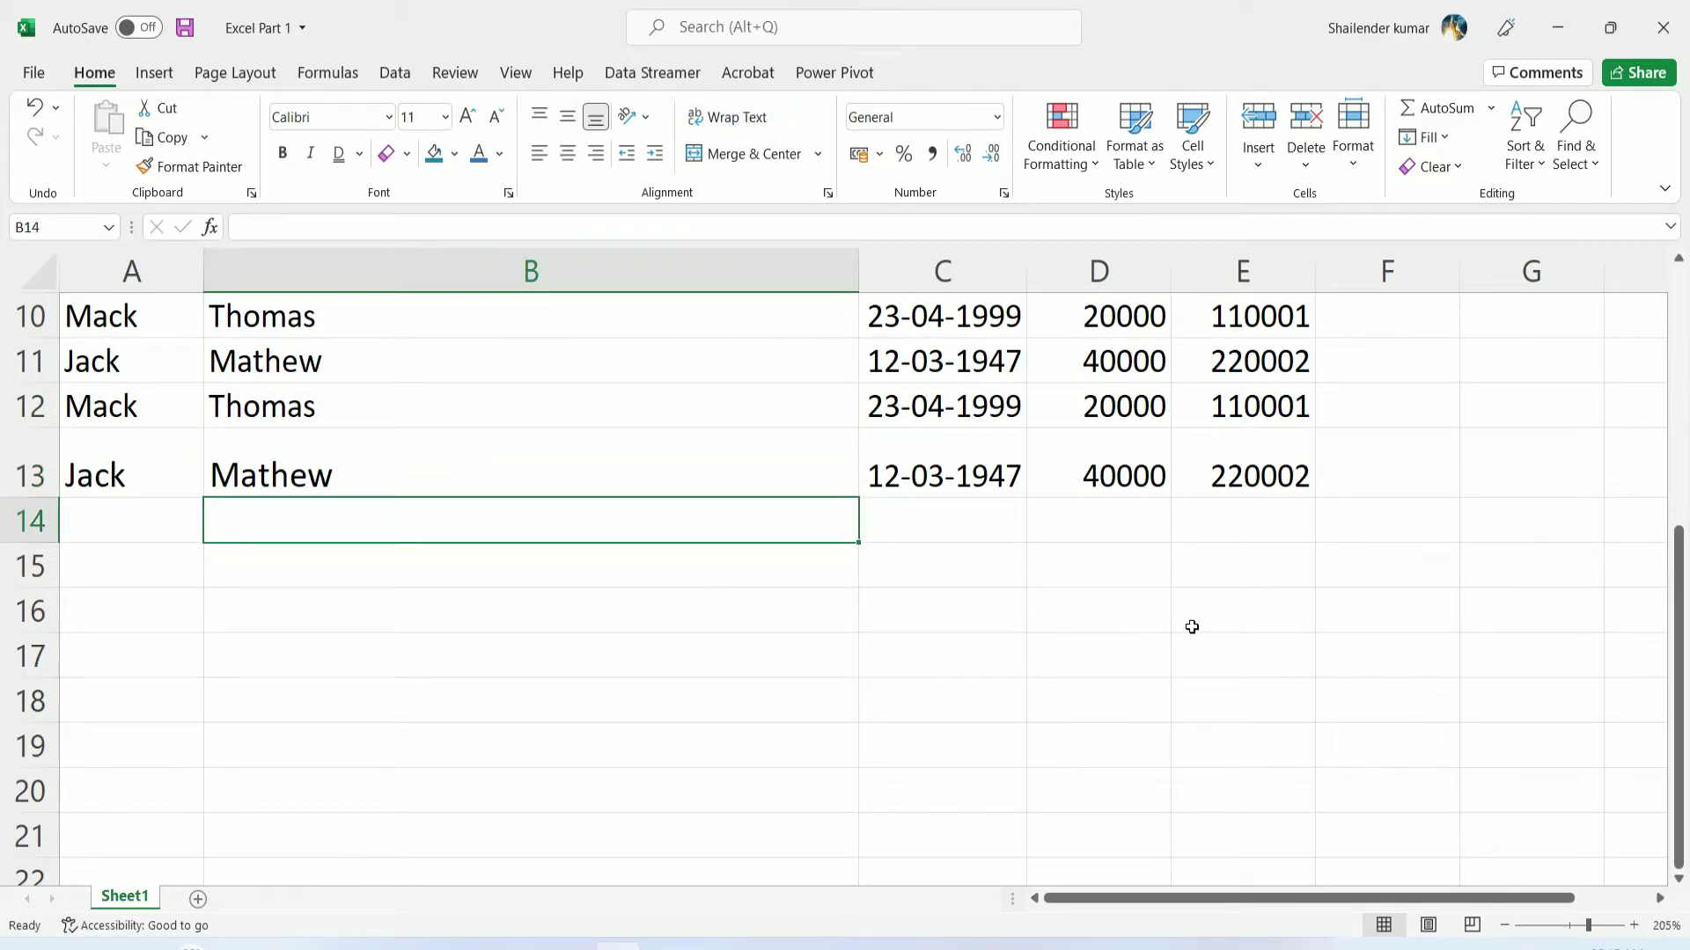
pyautogui.moveTo(859, 271); pyautogui.dragTo(528, 280)
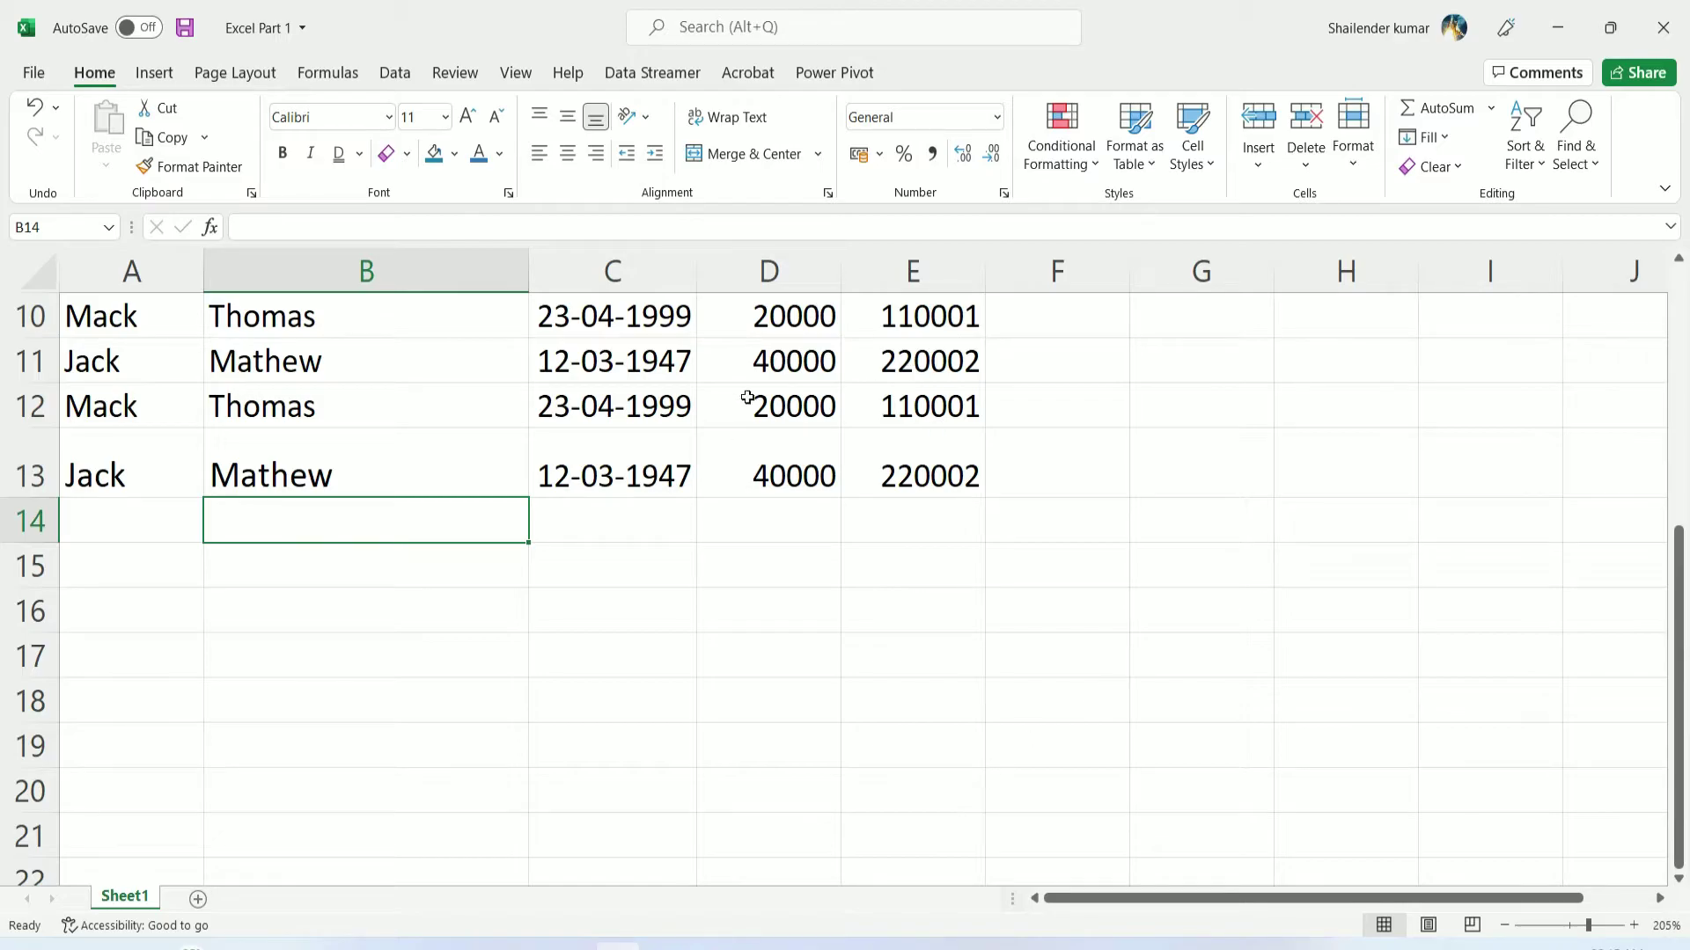
pyautogui.moveTo(528, 268); pyautogui.dragTo(393, 279)
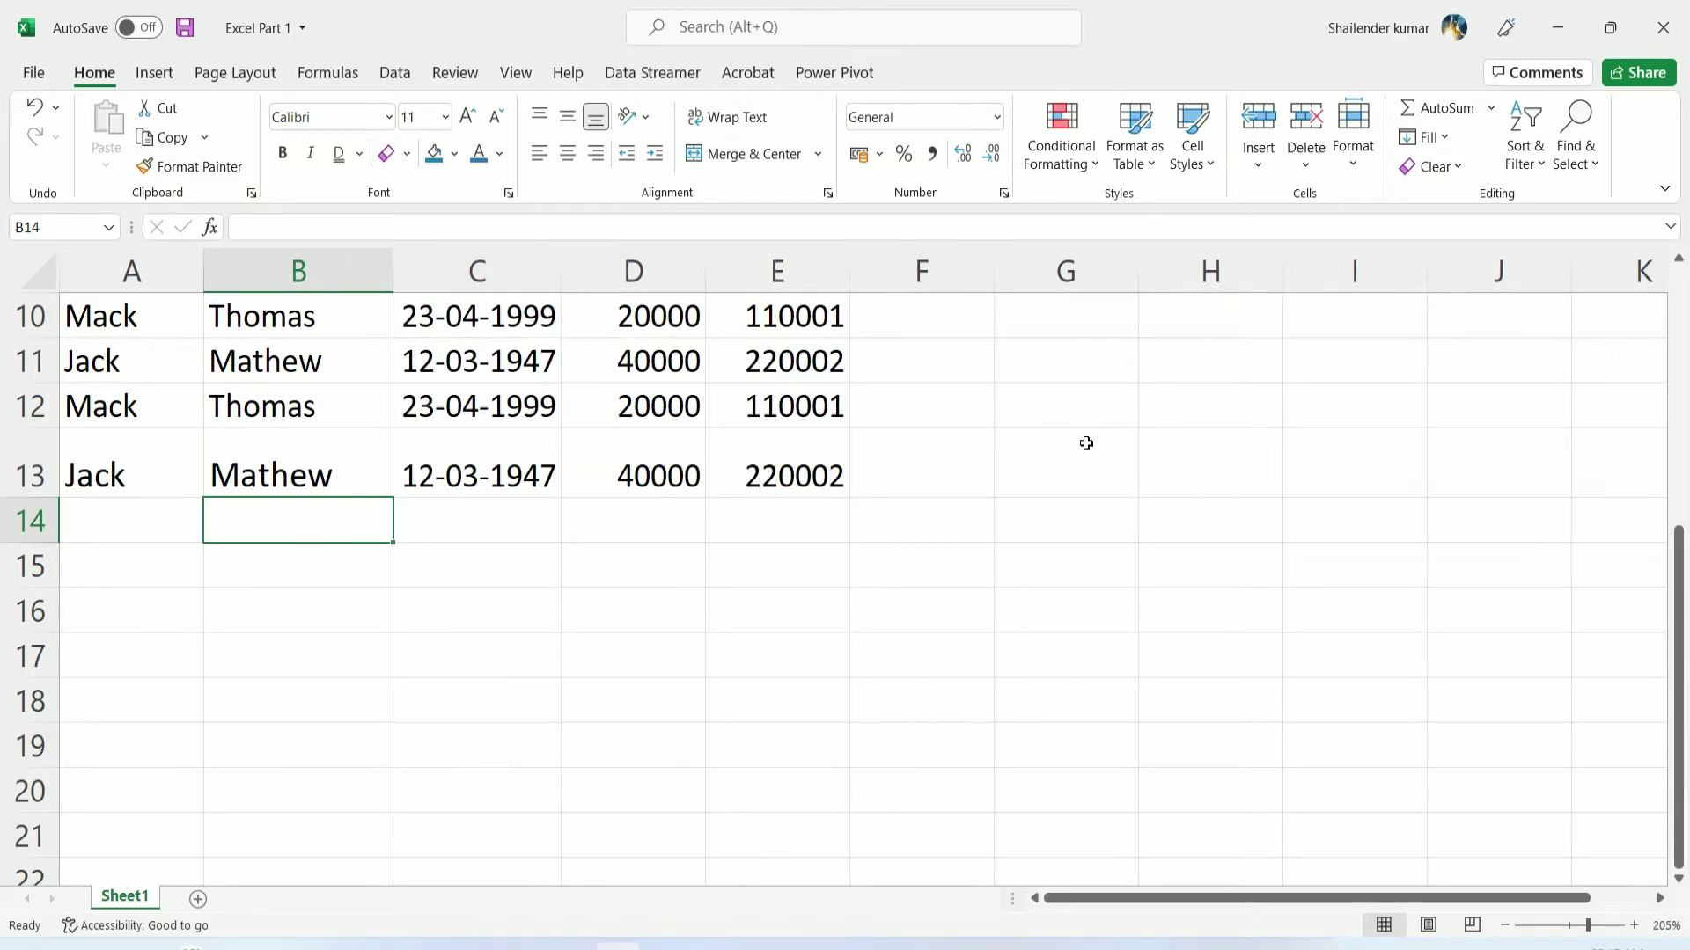
# Enter 'This is my First Ms Excel Tutorial Video' in G13 and the author credit in H13
pyautogui.click(1074, 464)
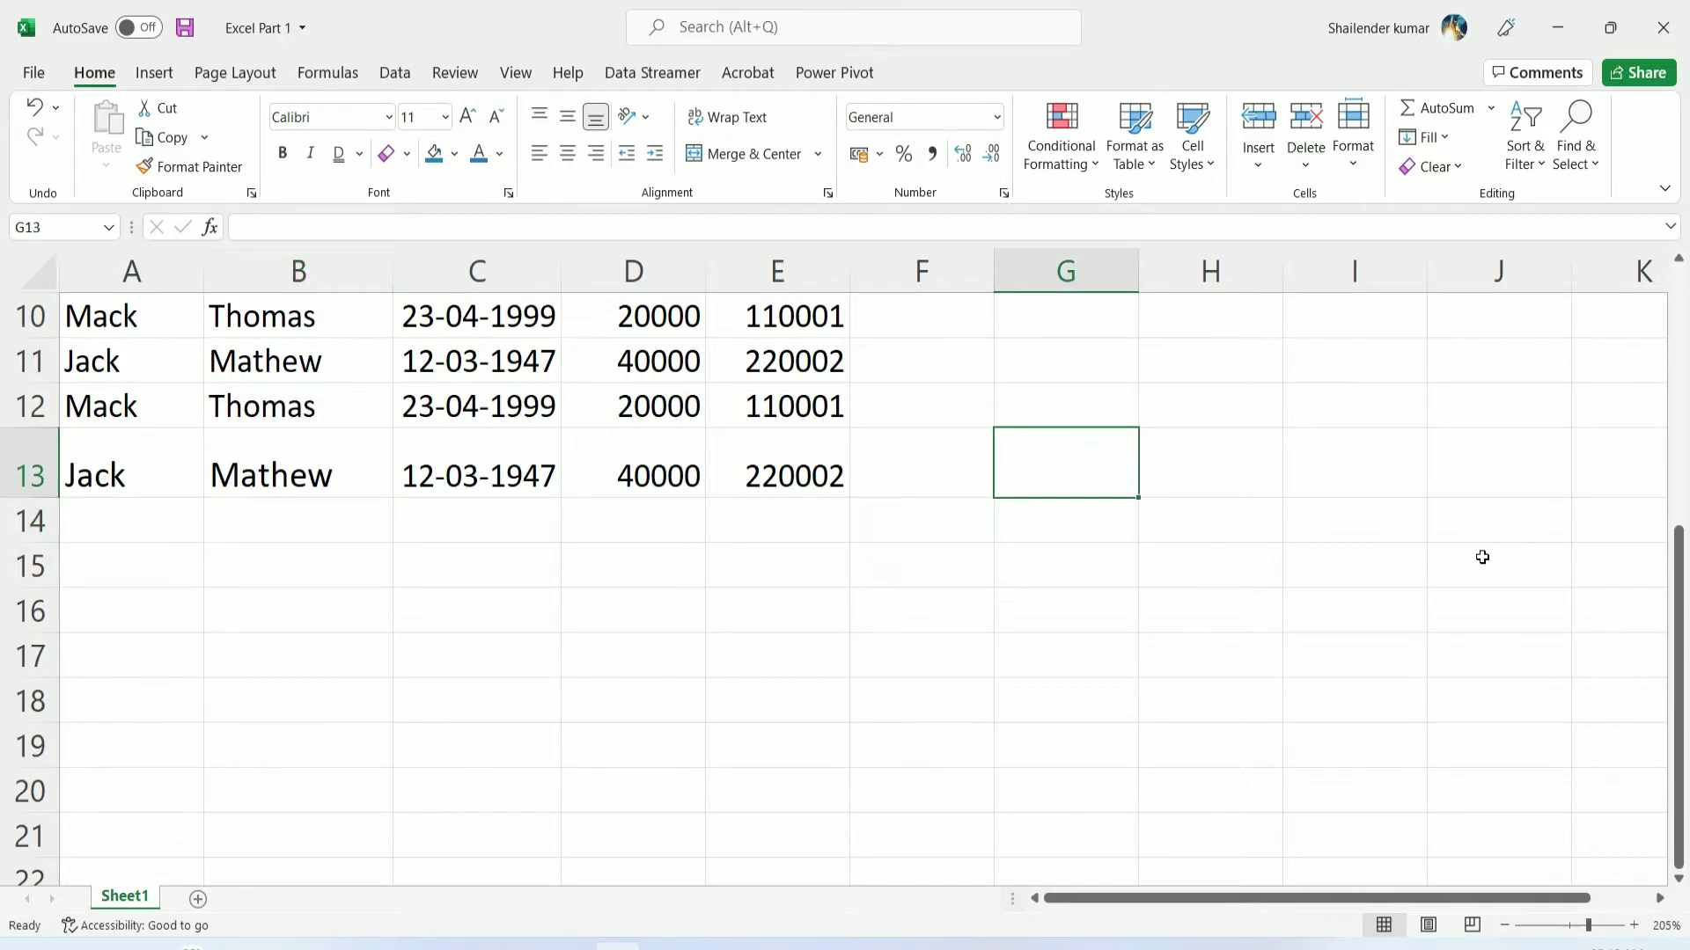
pyautogui.write('This is')
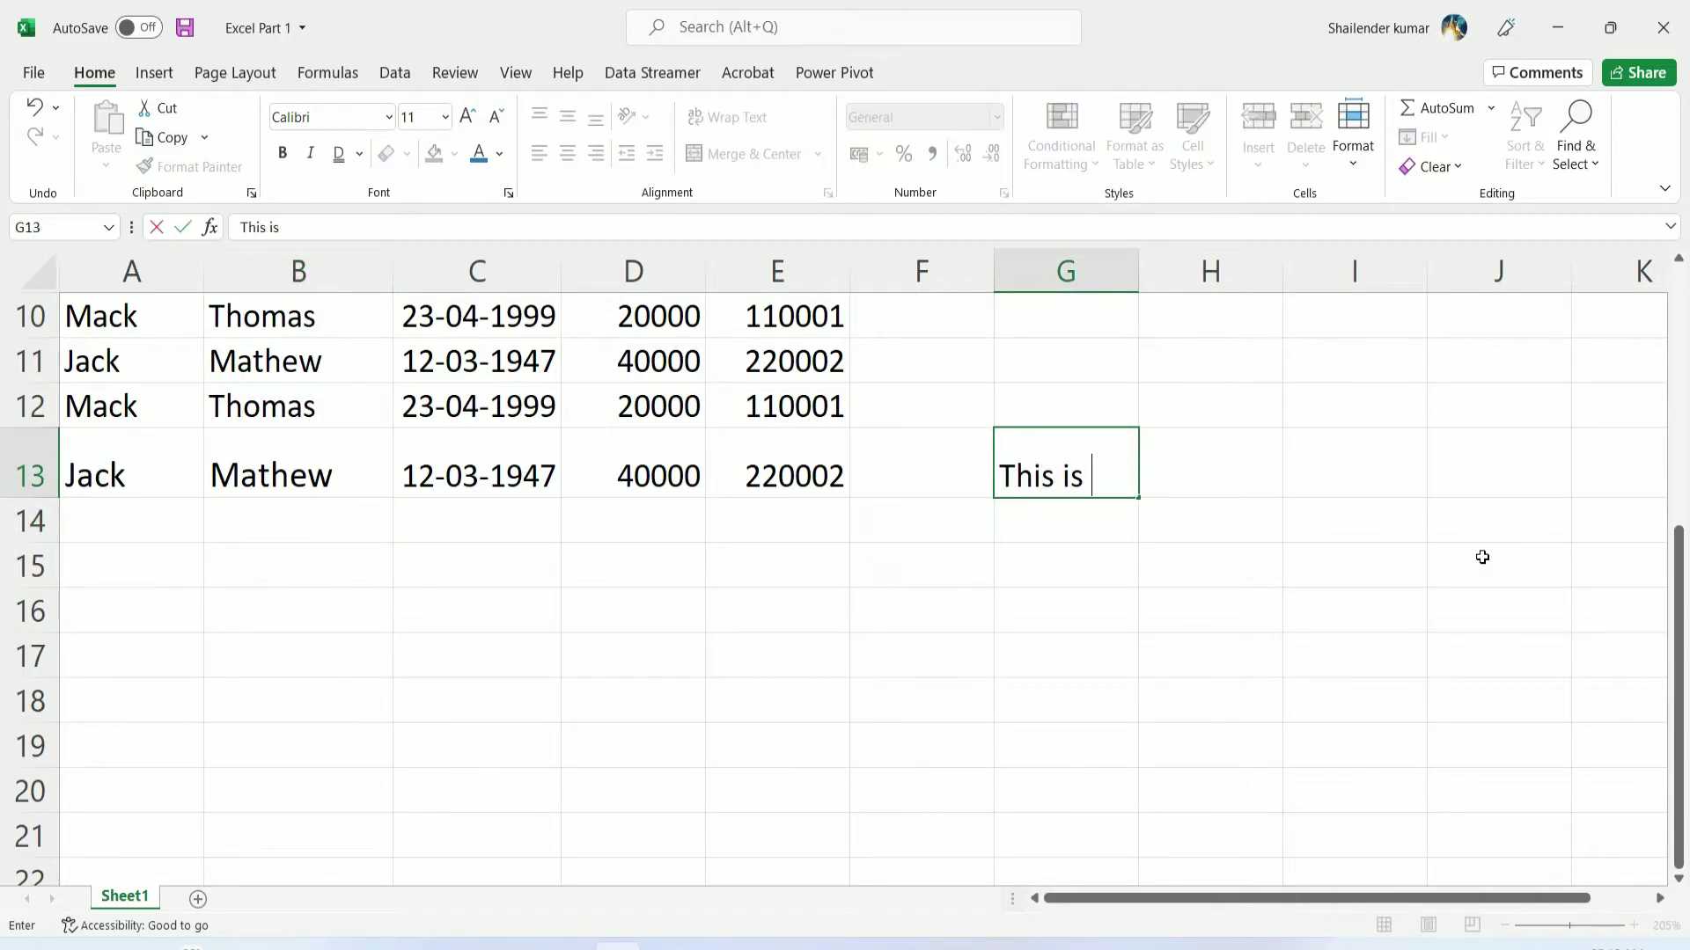
pyautogui.write(' my Firs')
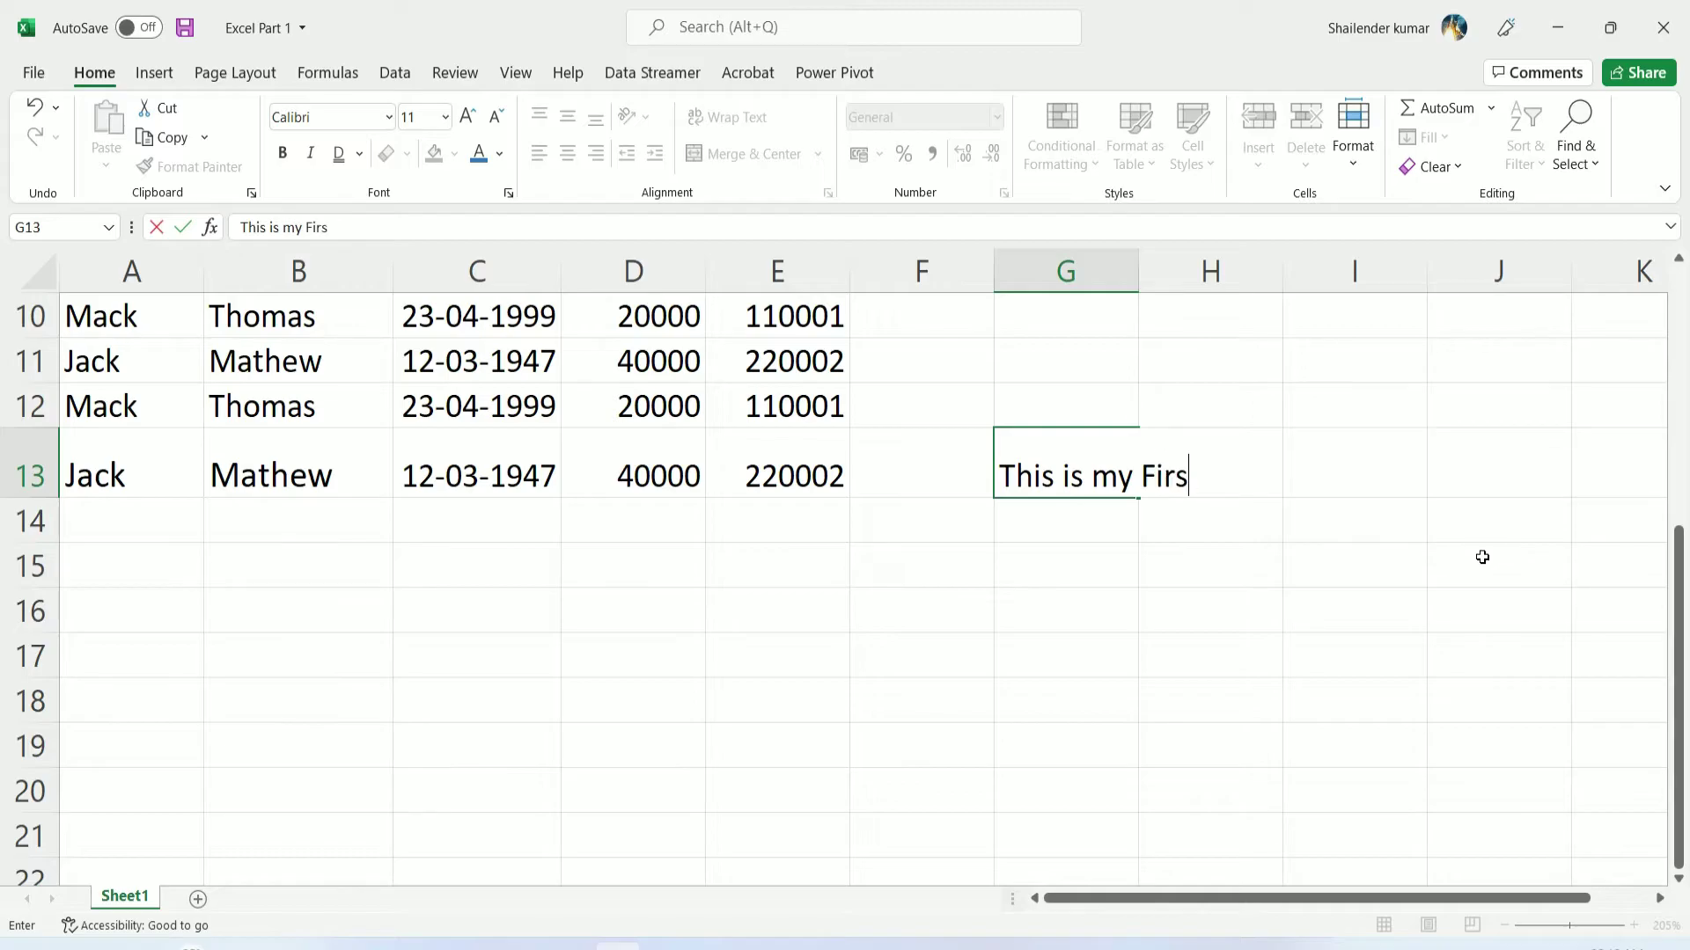
pyautogui.write('t Ms')
pyautogui.write(' Excel ')
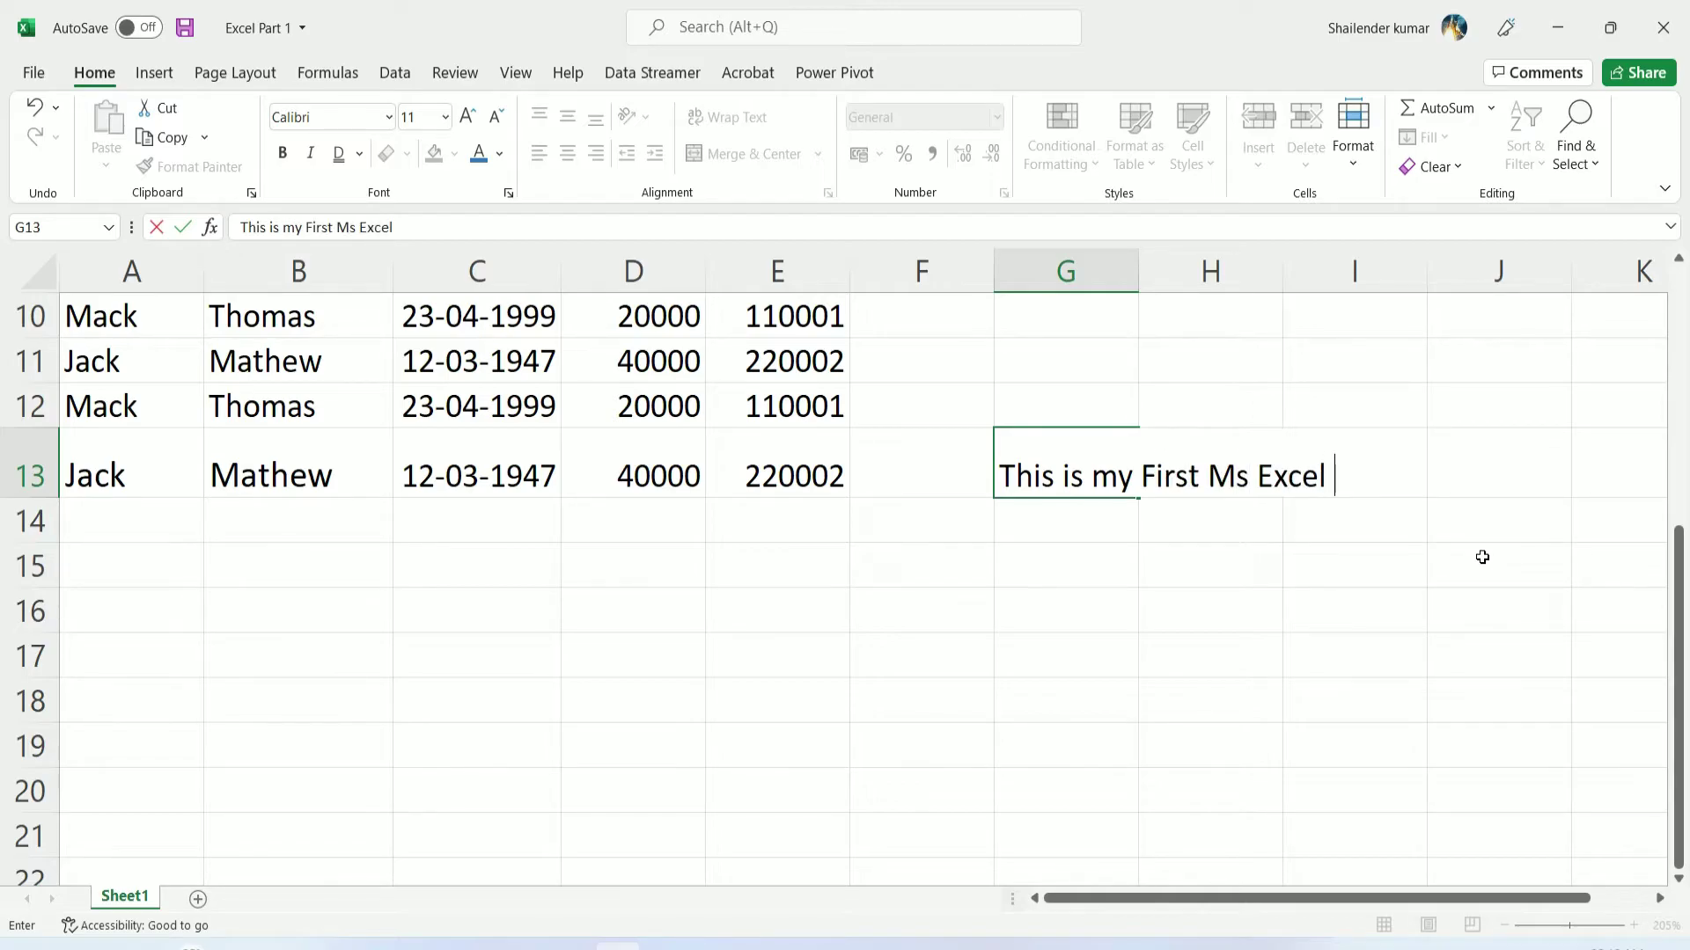
pyautogui.write('Tutorial ')
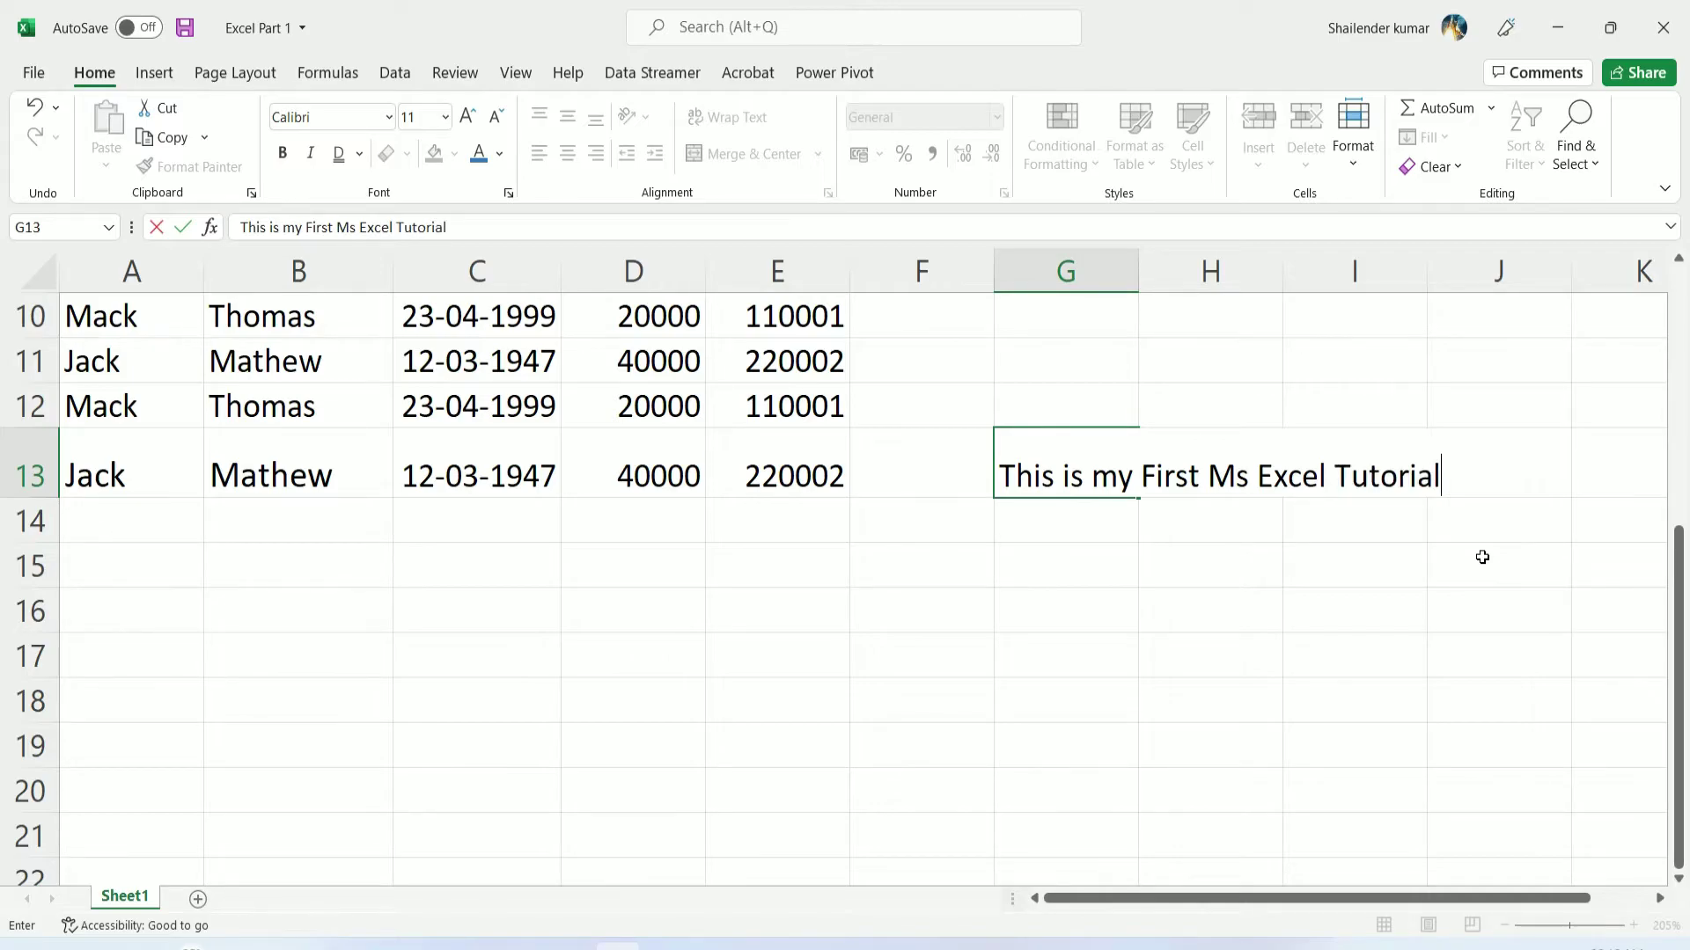
pyautogui.write('Video')
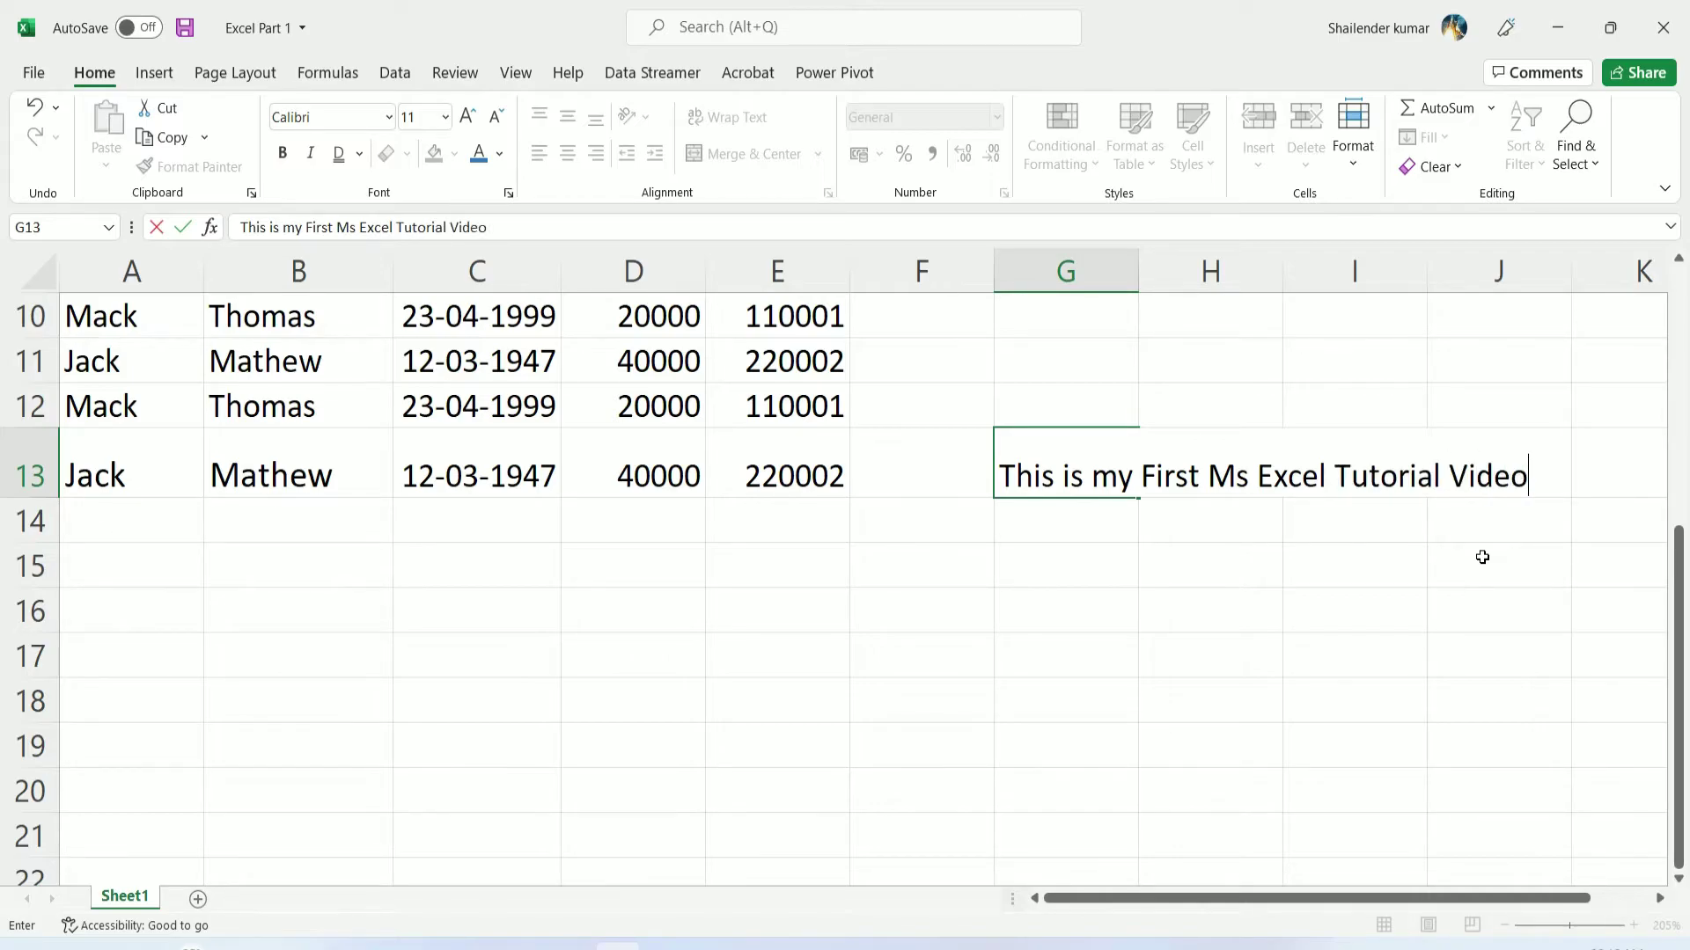
pyautogui.press('Return')
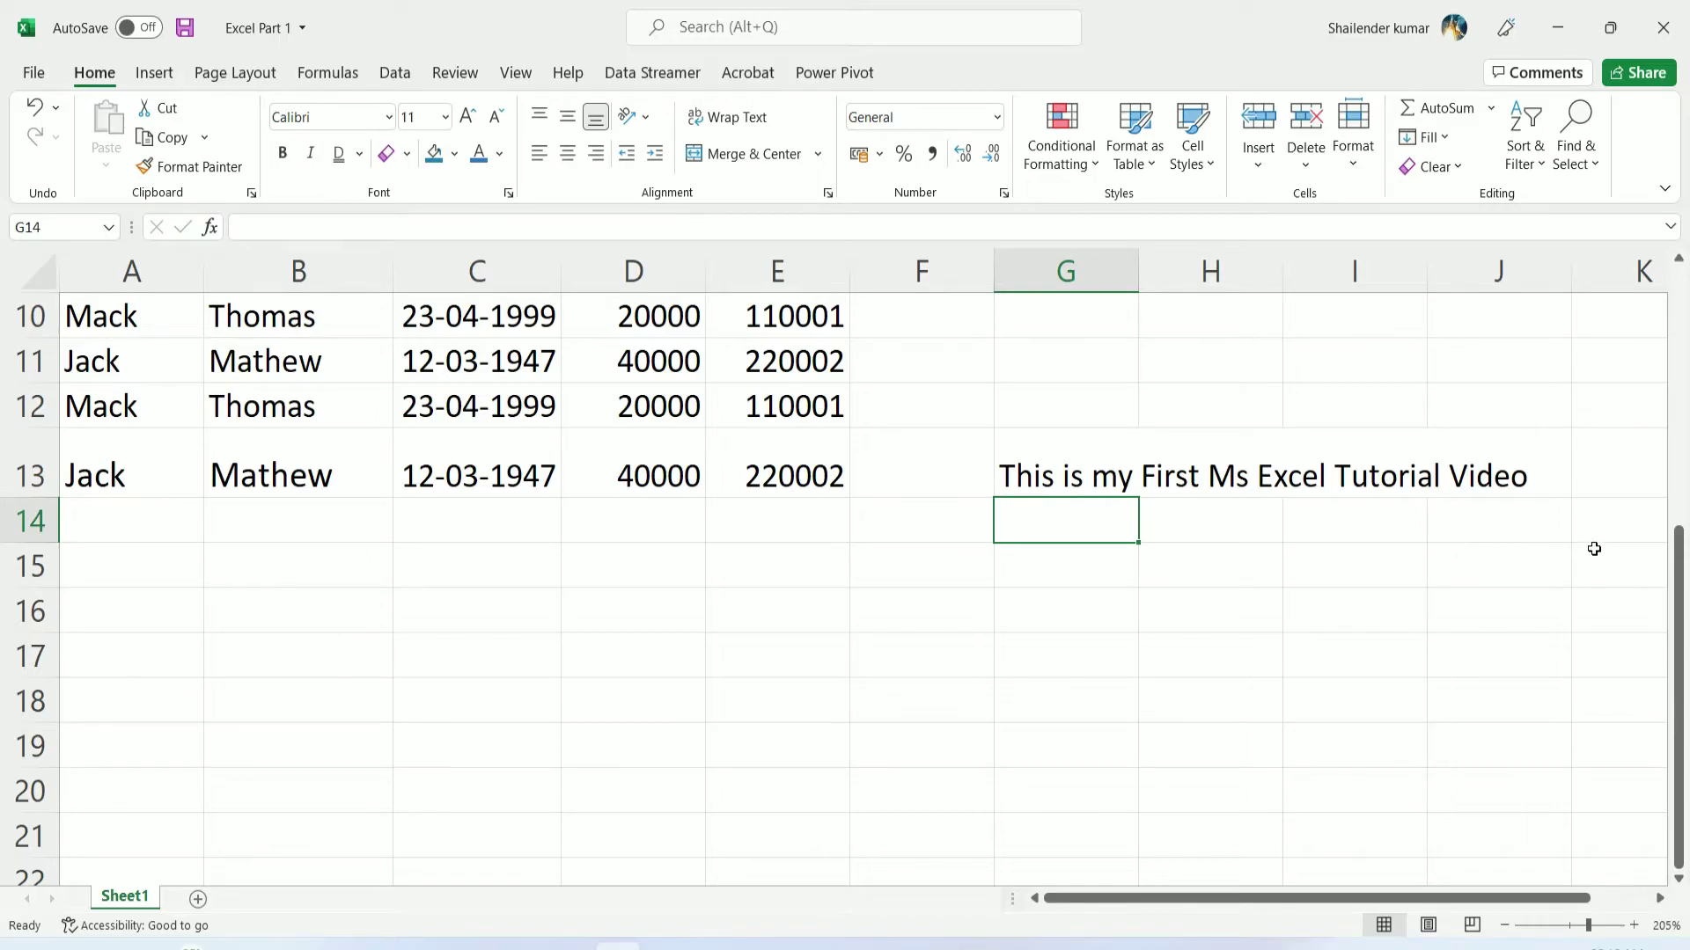
pyautogui.click(1184, 475)
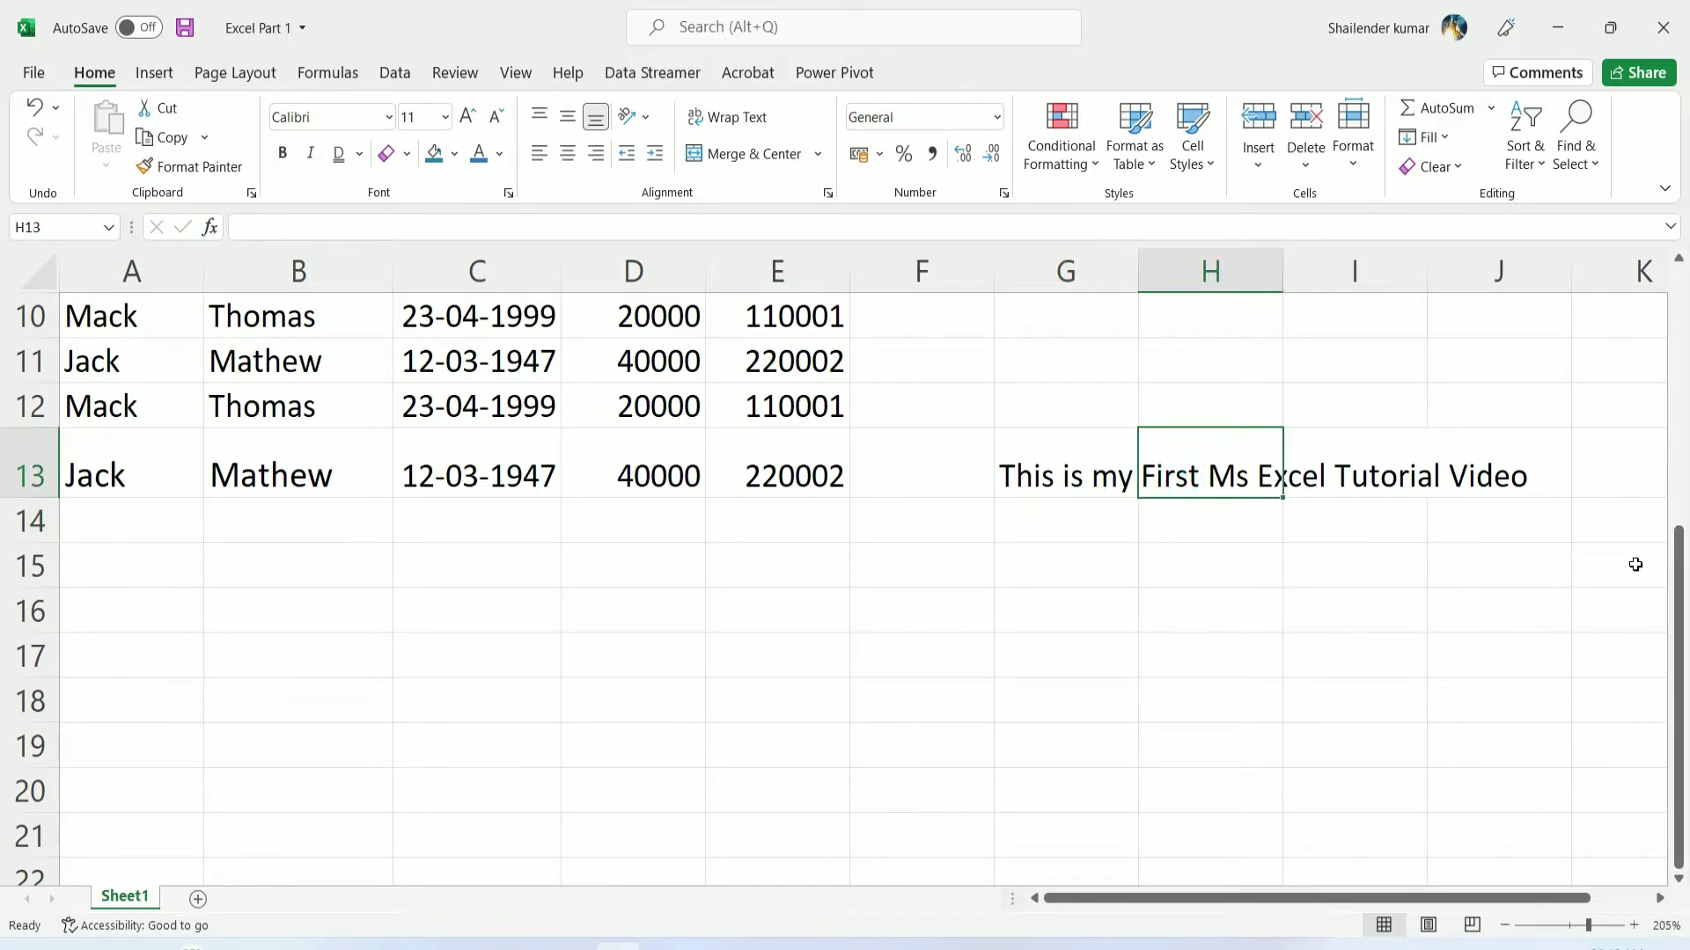
pyautogui.write('B')
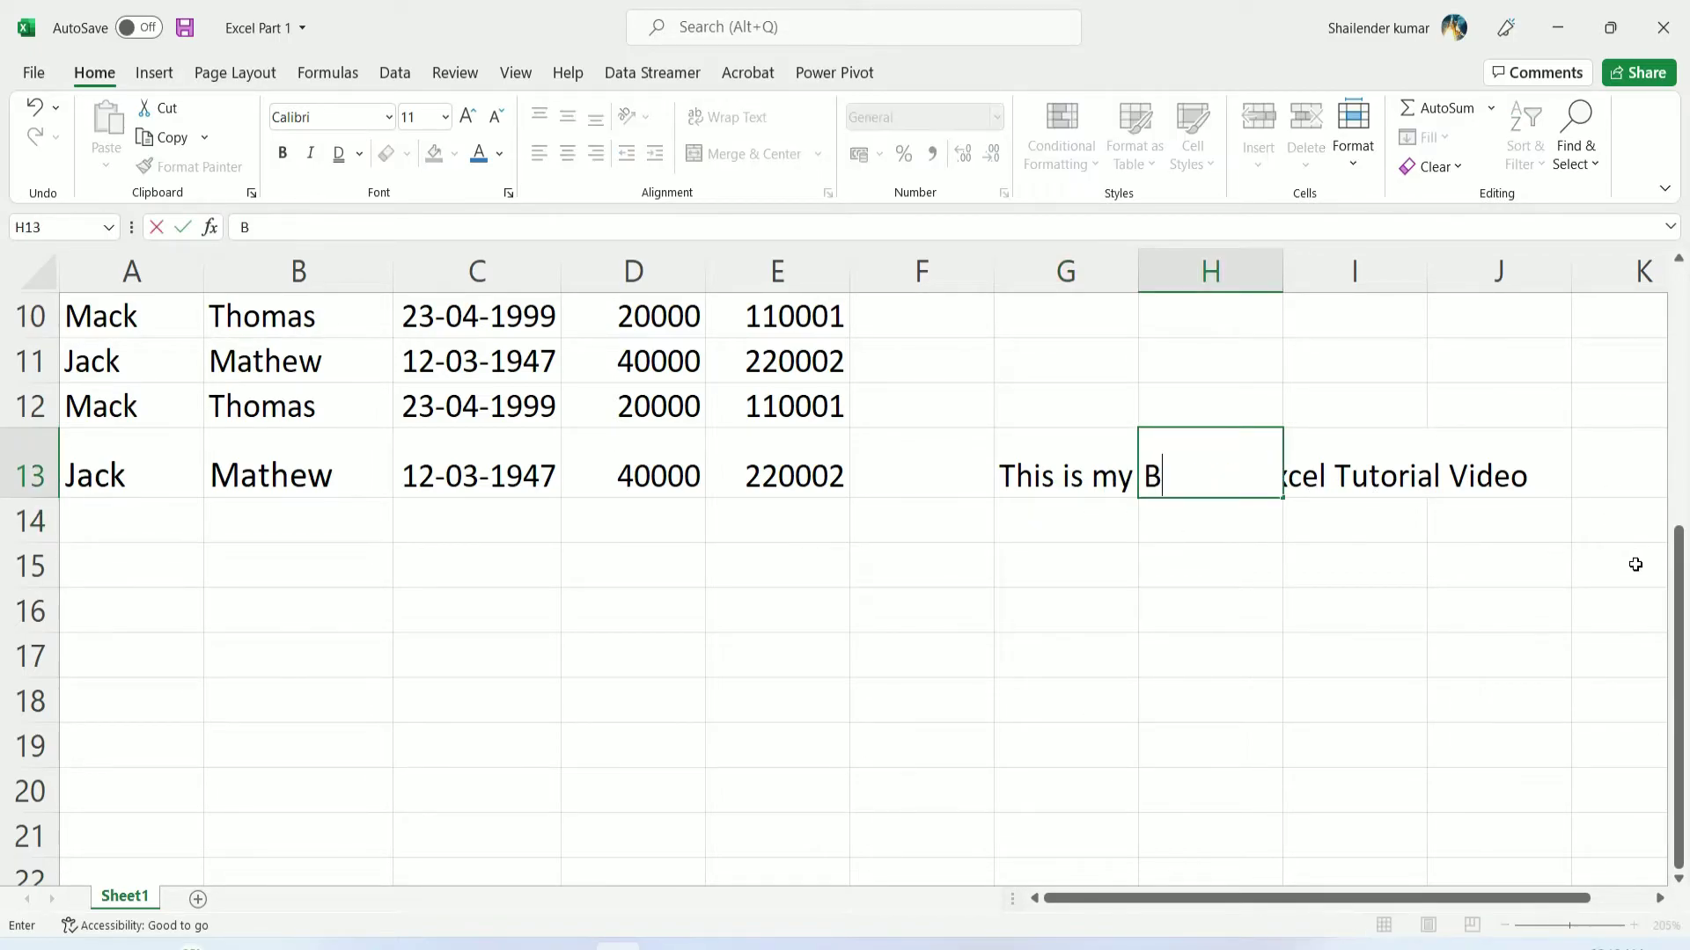
pyautogui.write('y Kri')
pyautogui.write('sh Toyz')
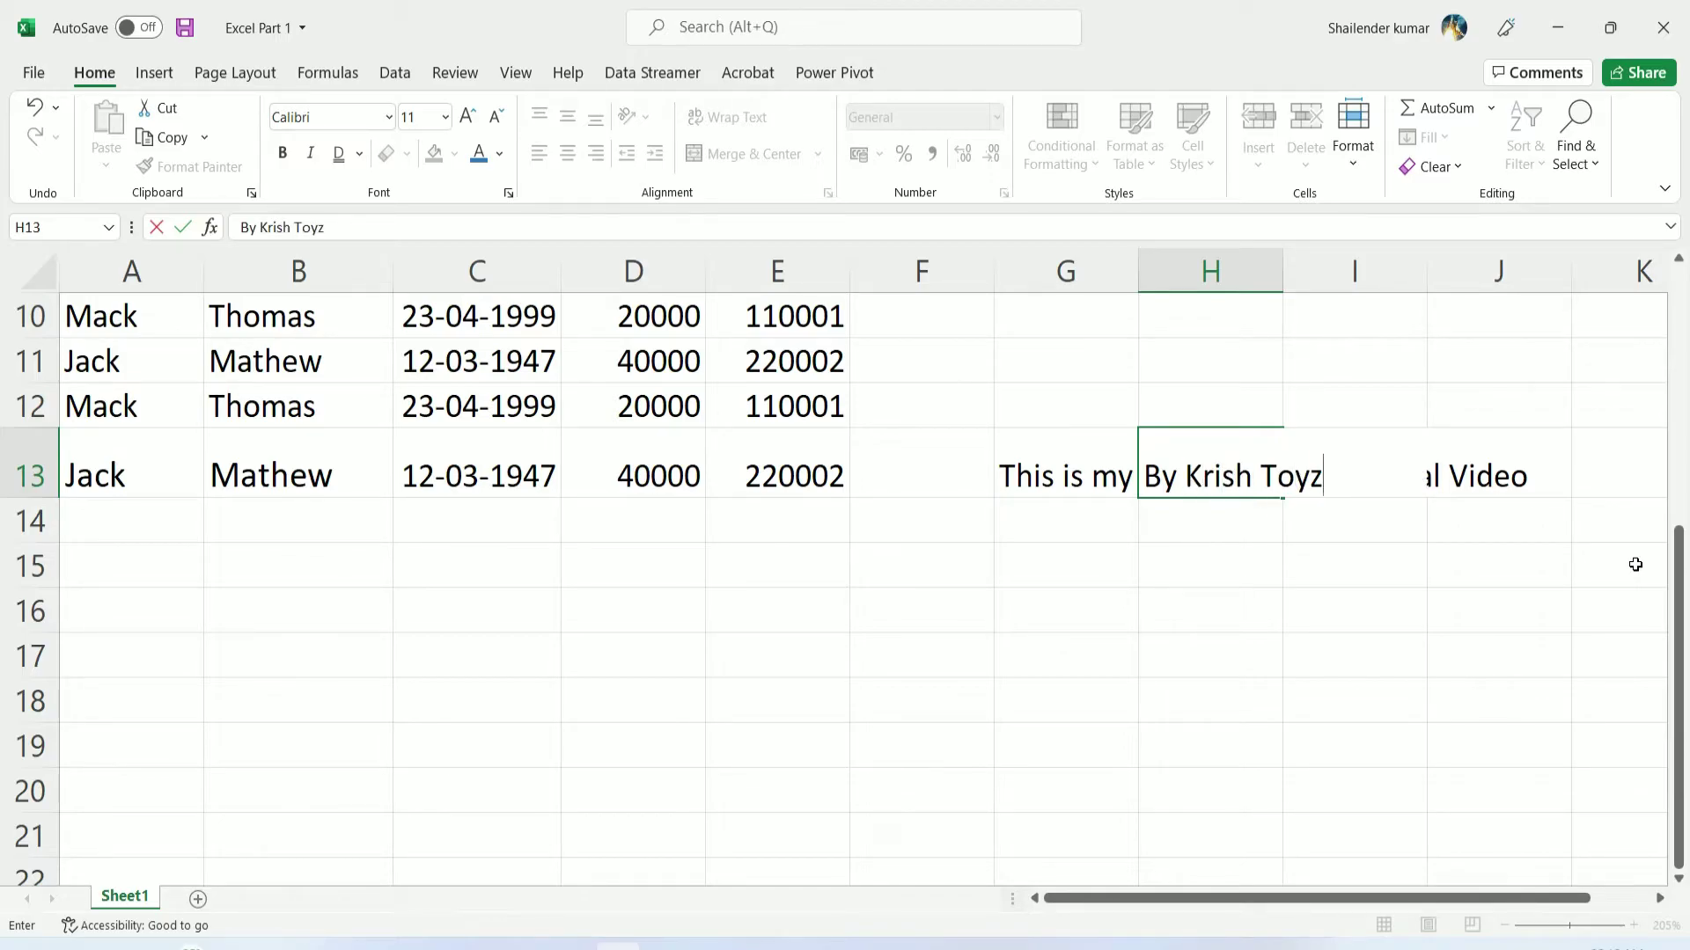
pyautogui.press('Return')
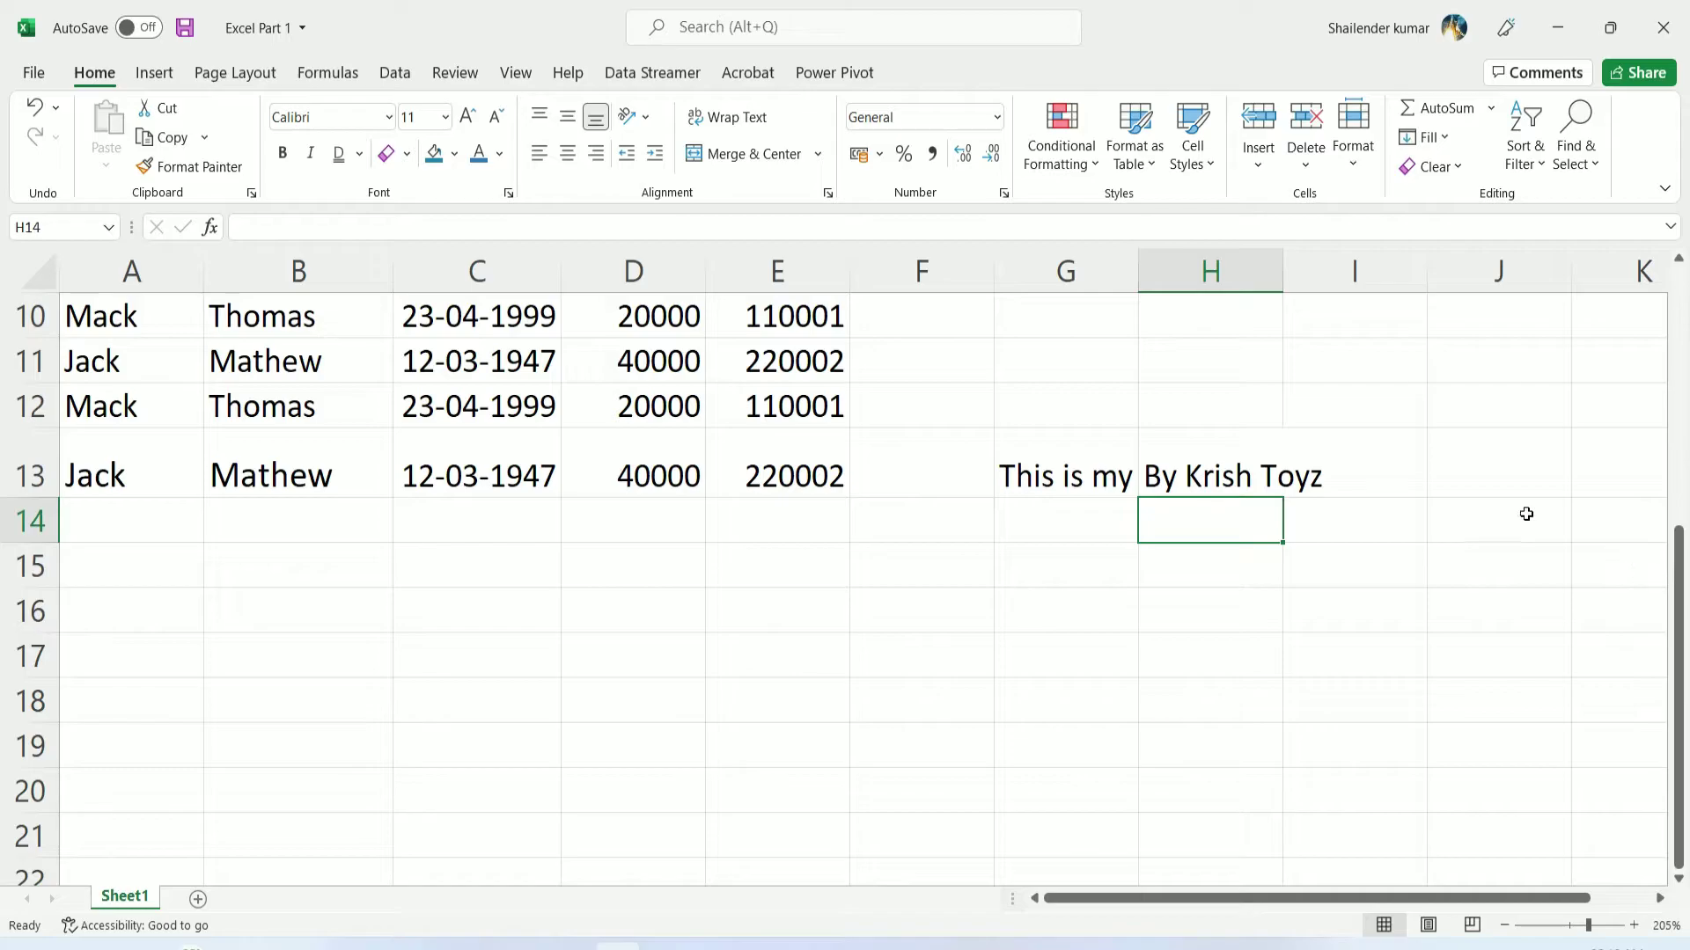
# Wrap the G13 title and autofit row 13 to the wrapped text
pyautogui.click(1087, 476)
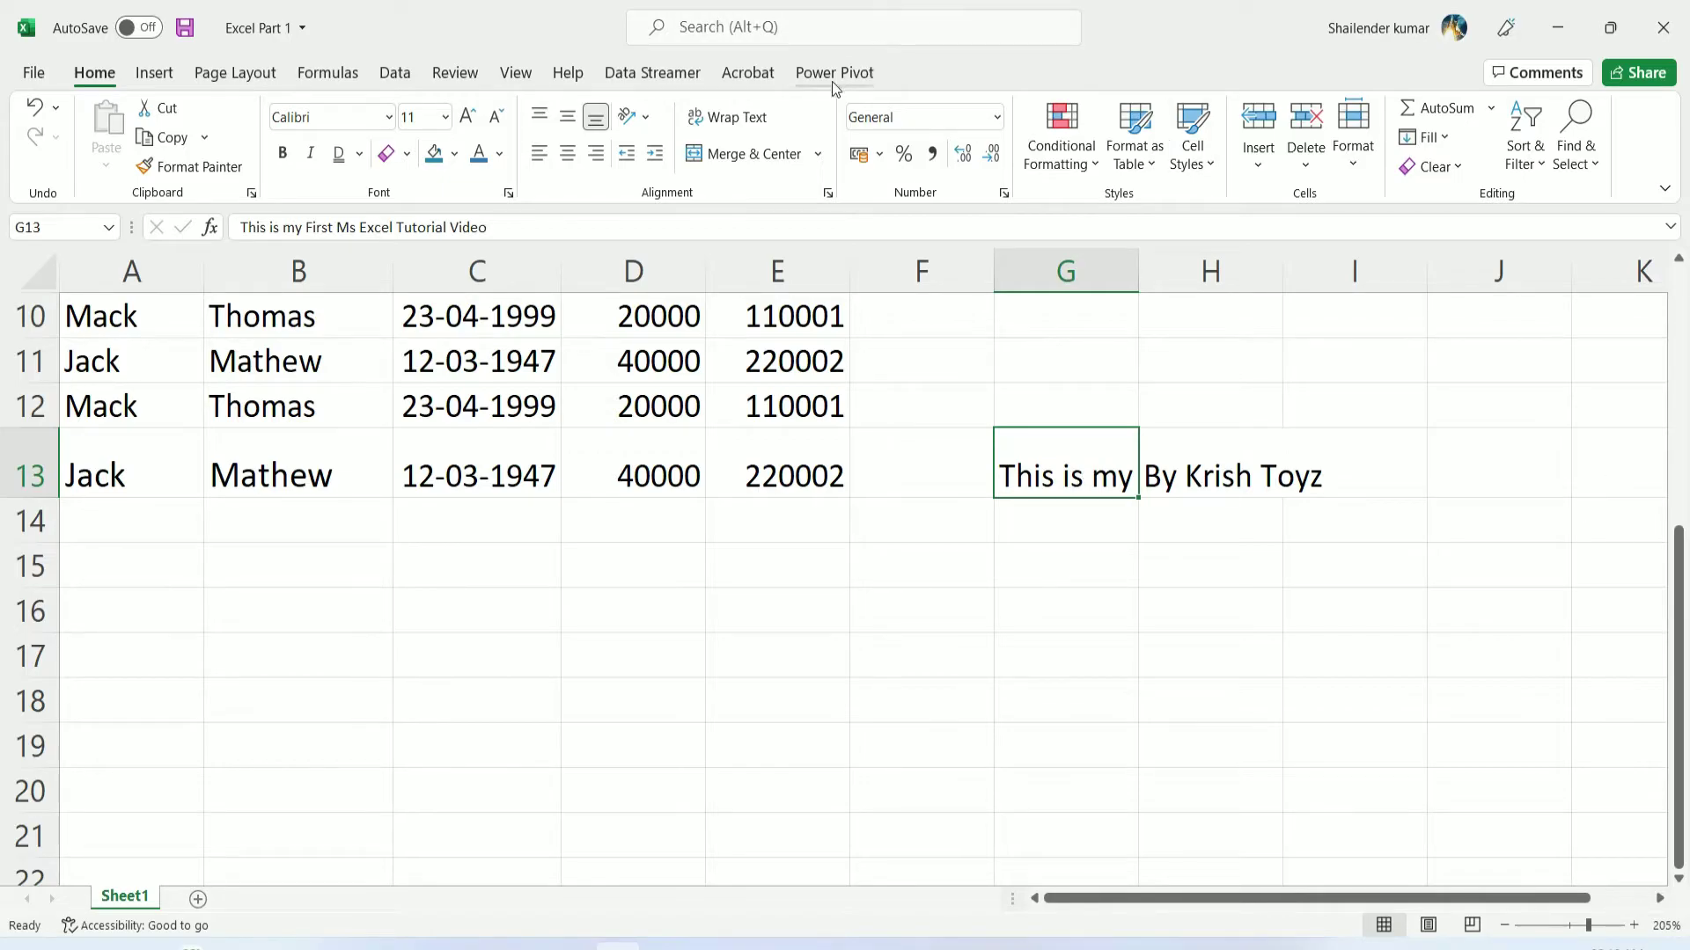
pyautogui.click(750, 123)
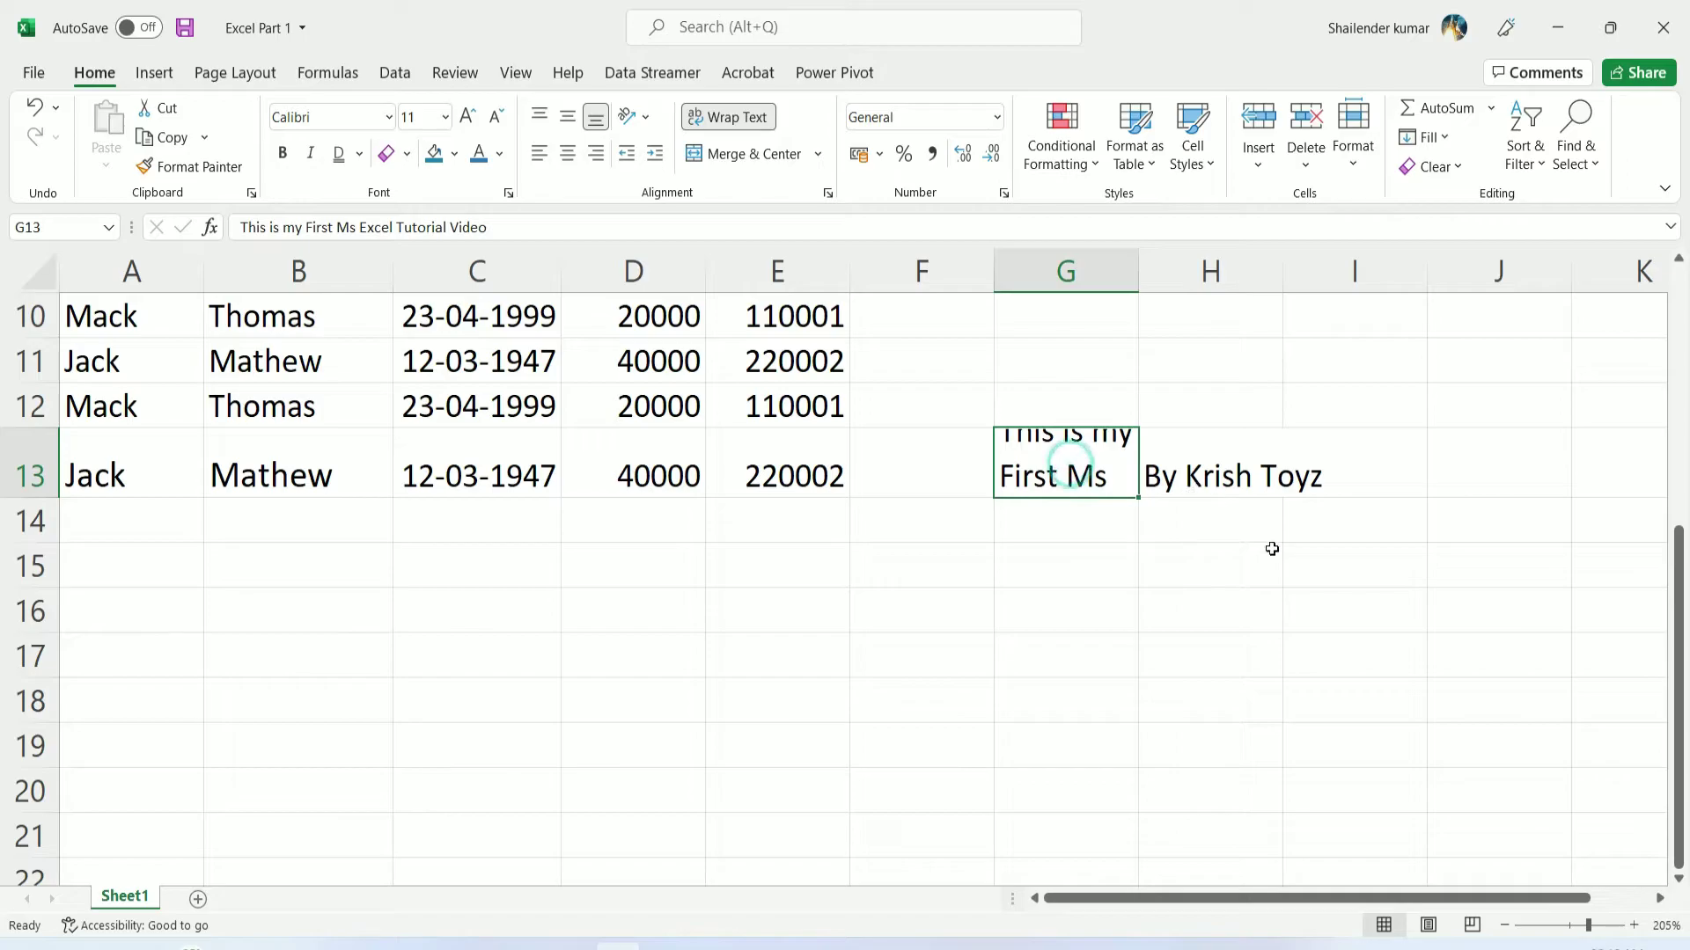
pyautogui.click(1297, 570)
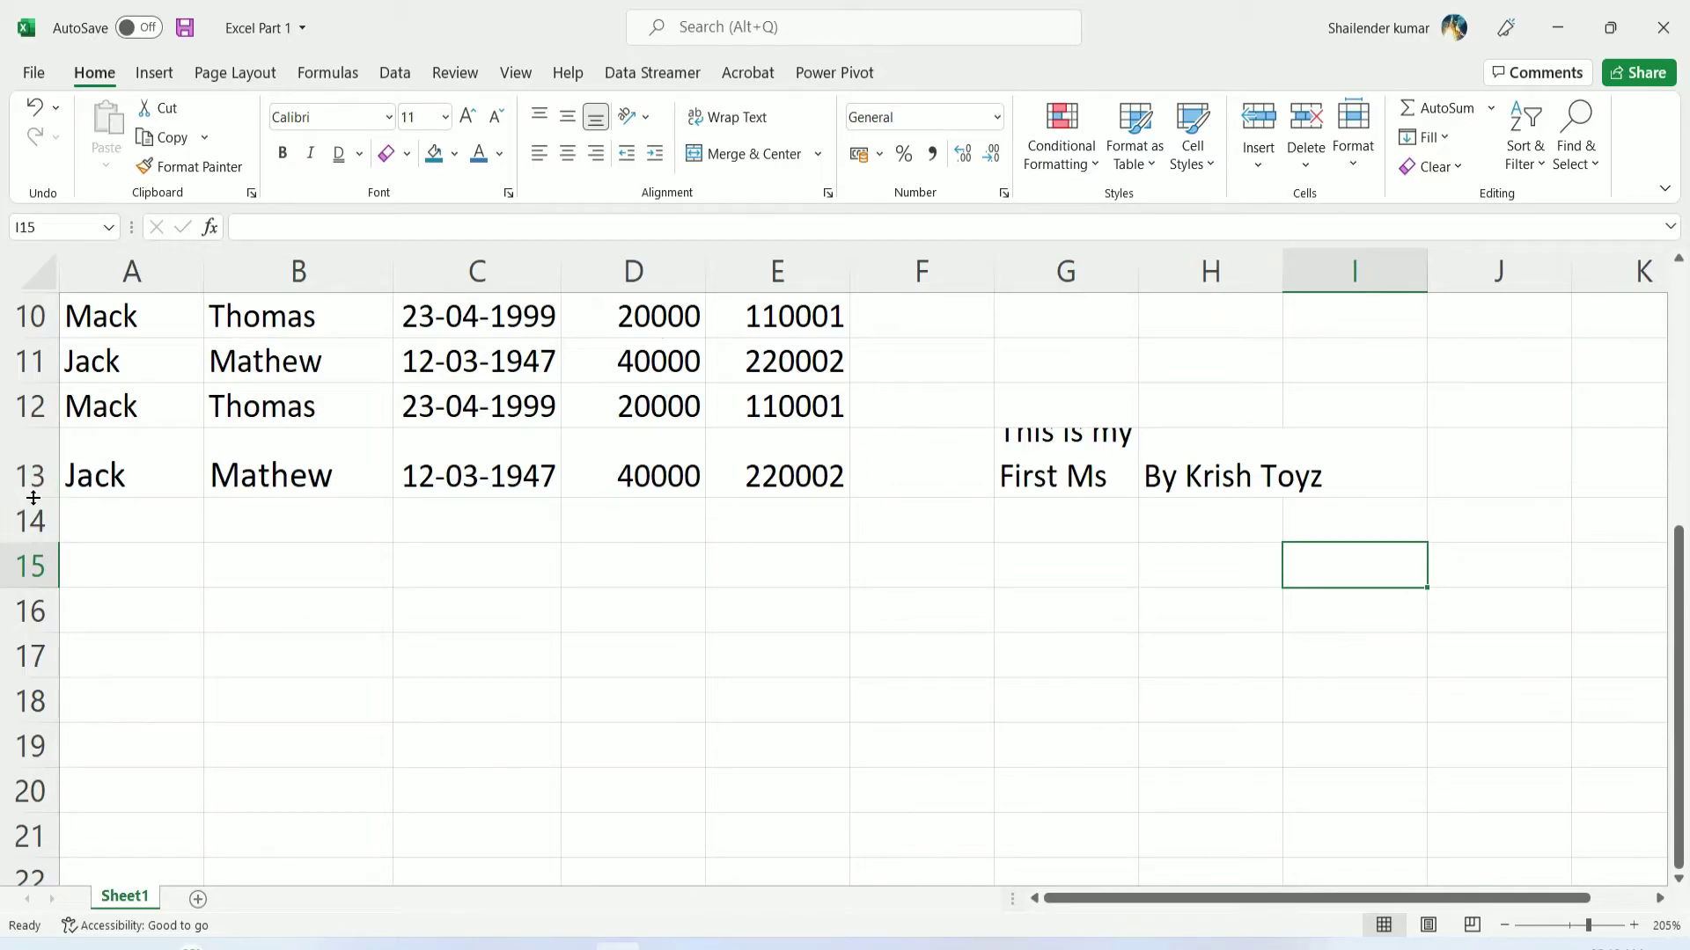
pyautogui.doubleClick(34, 498)
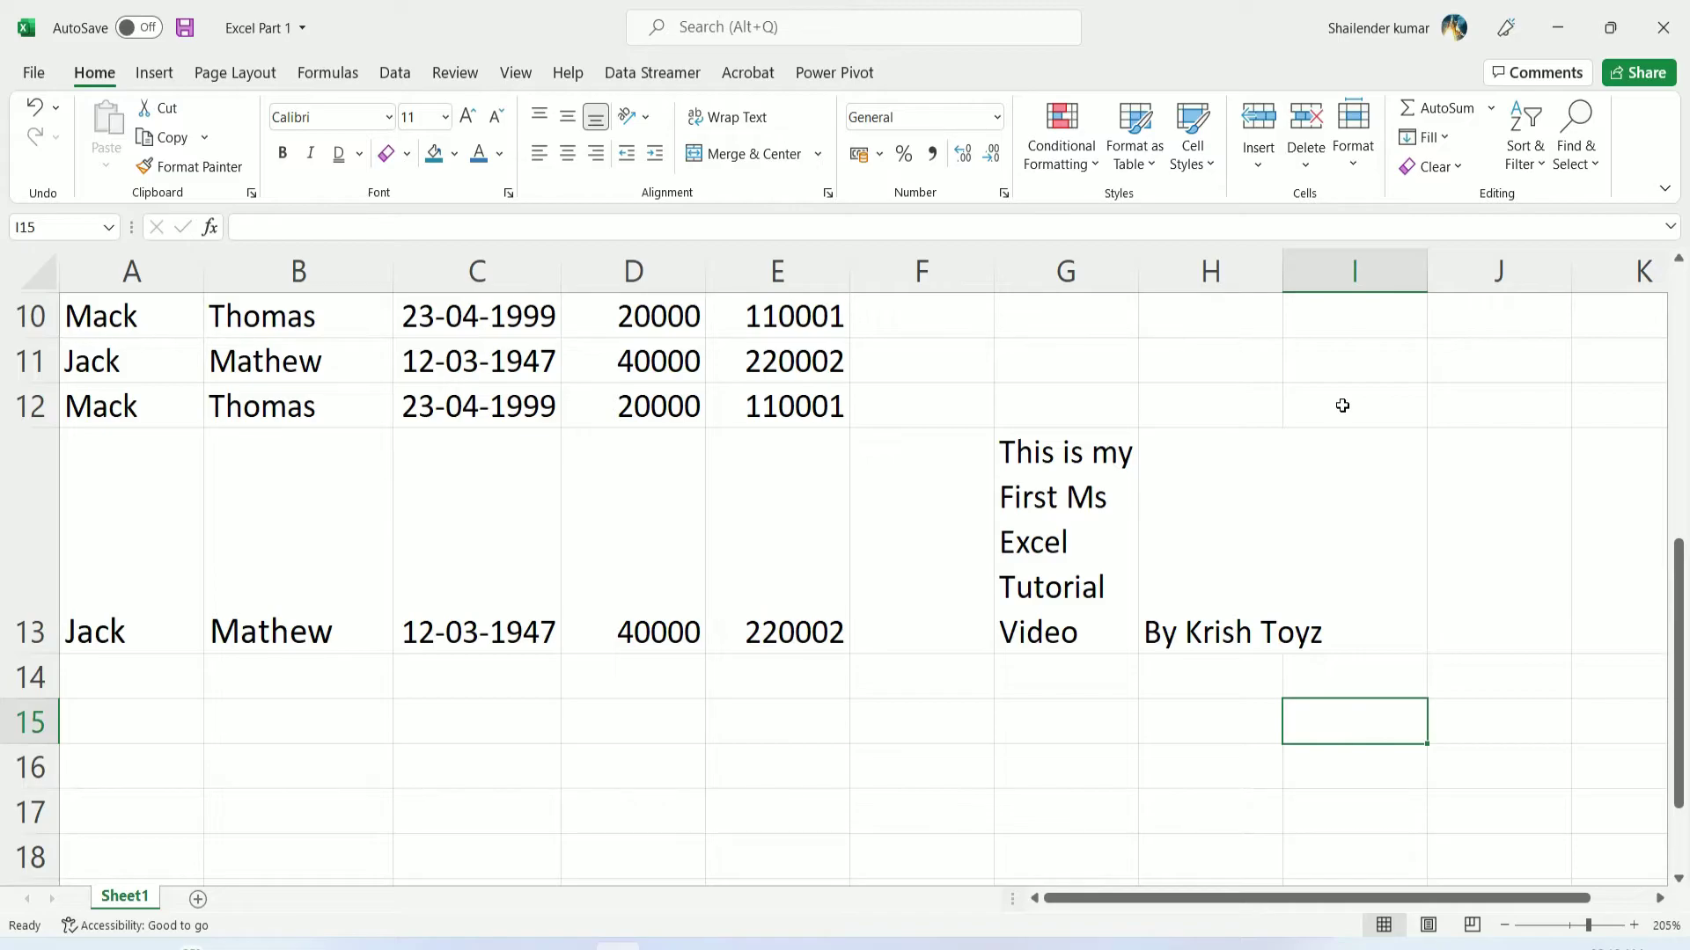
# Unwrap G13 and autofit column G, then undo the widening and rewrap the title
pyautogui.click(1063, 553)
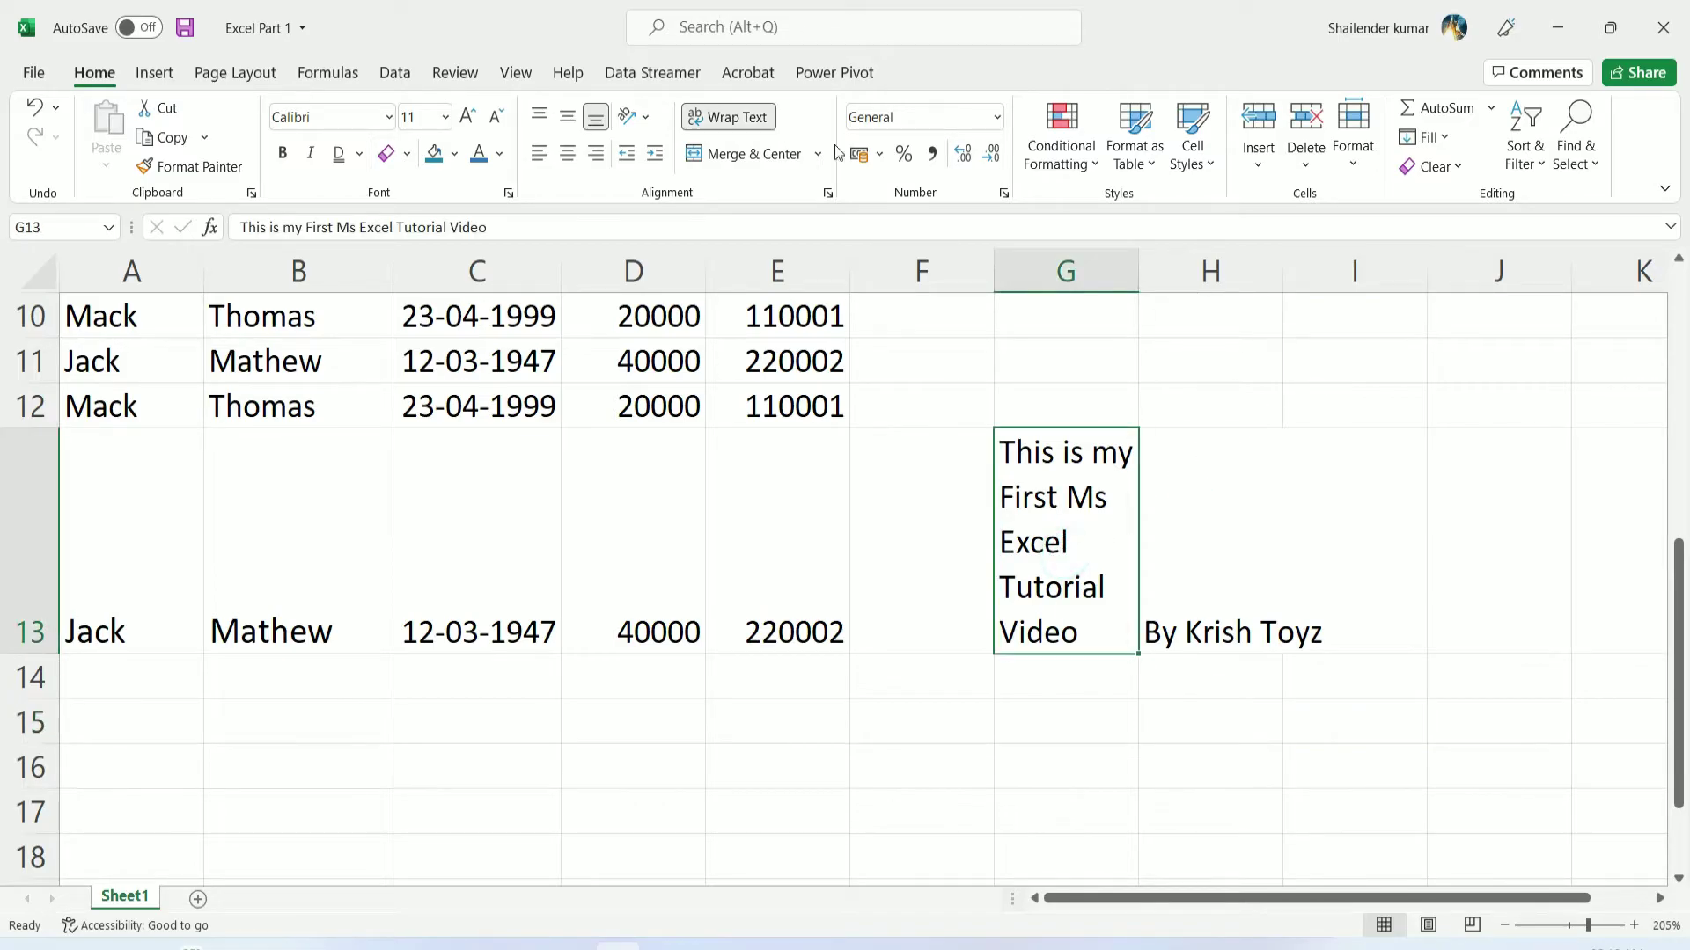
pyautogui.click(719, 117)
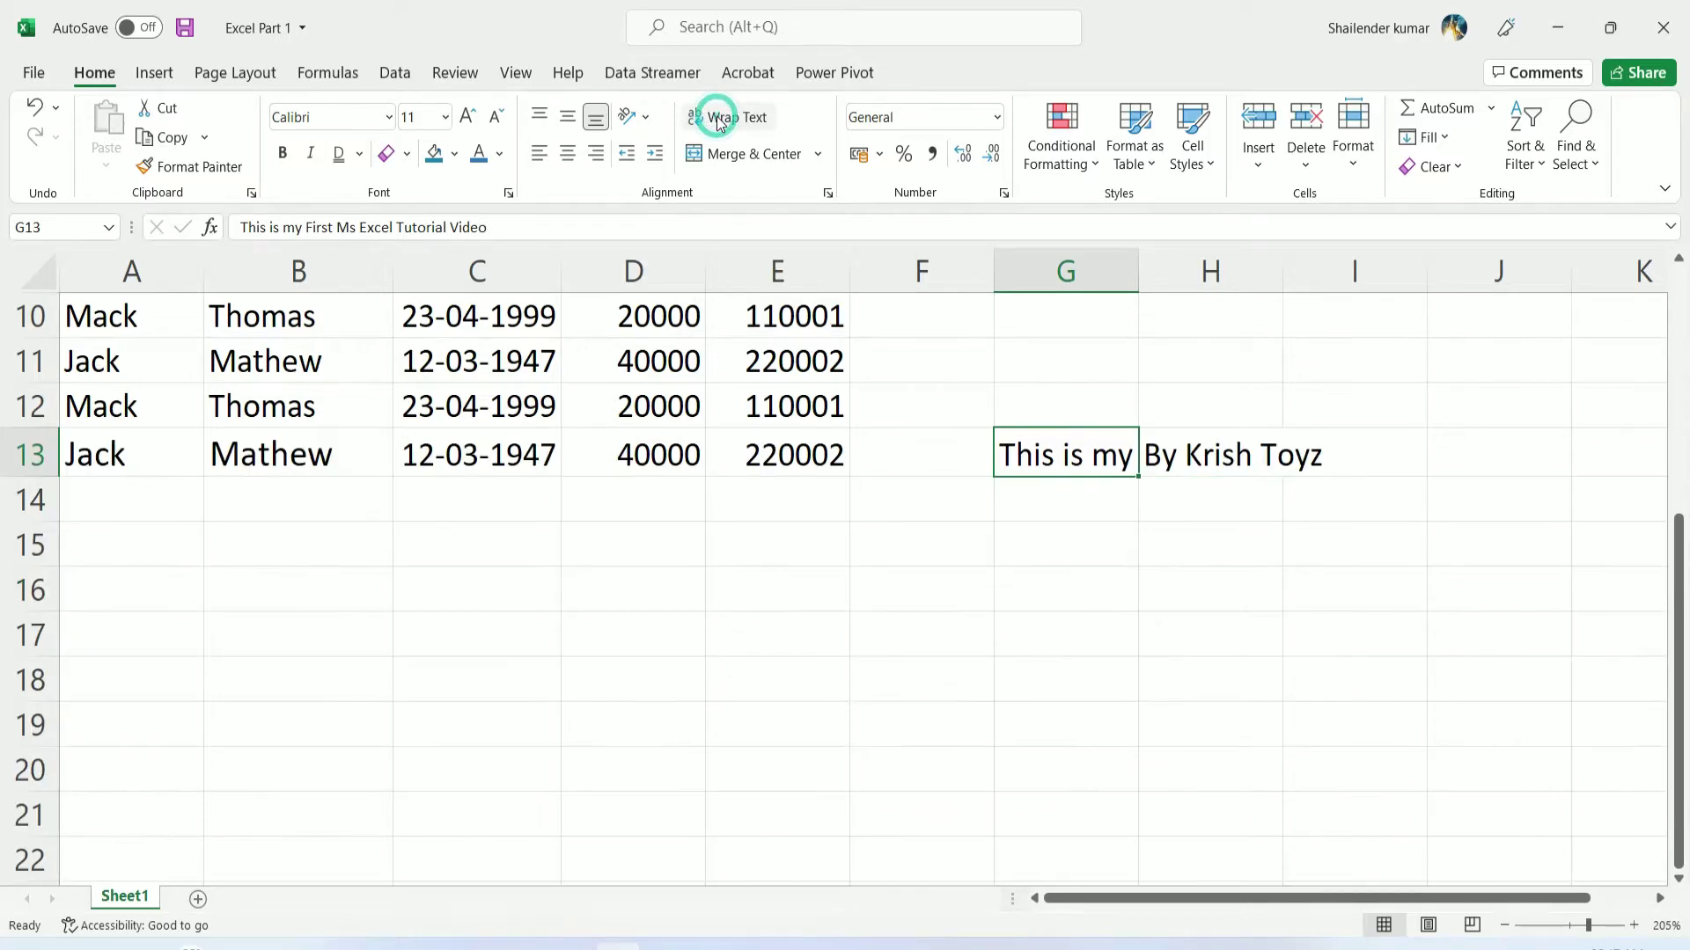
pyautogui.doubleClick(1141, 269)
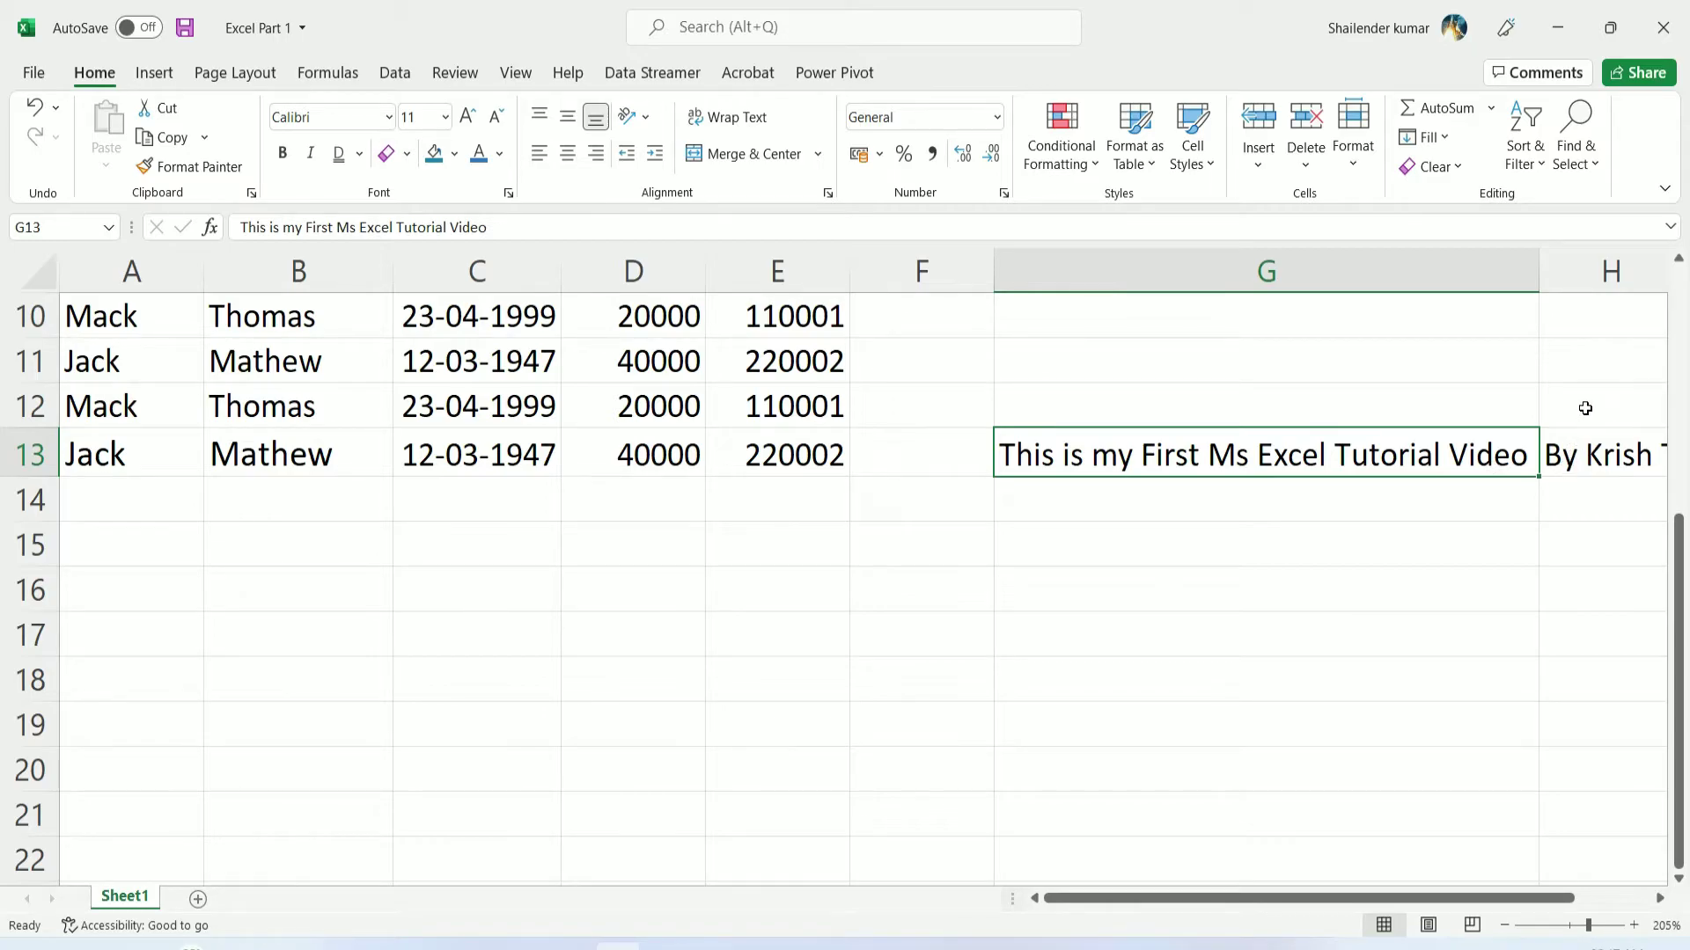
pyautogui.hotkey('ctrl', 'z')
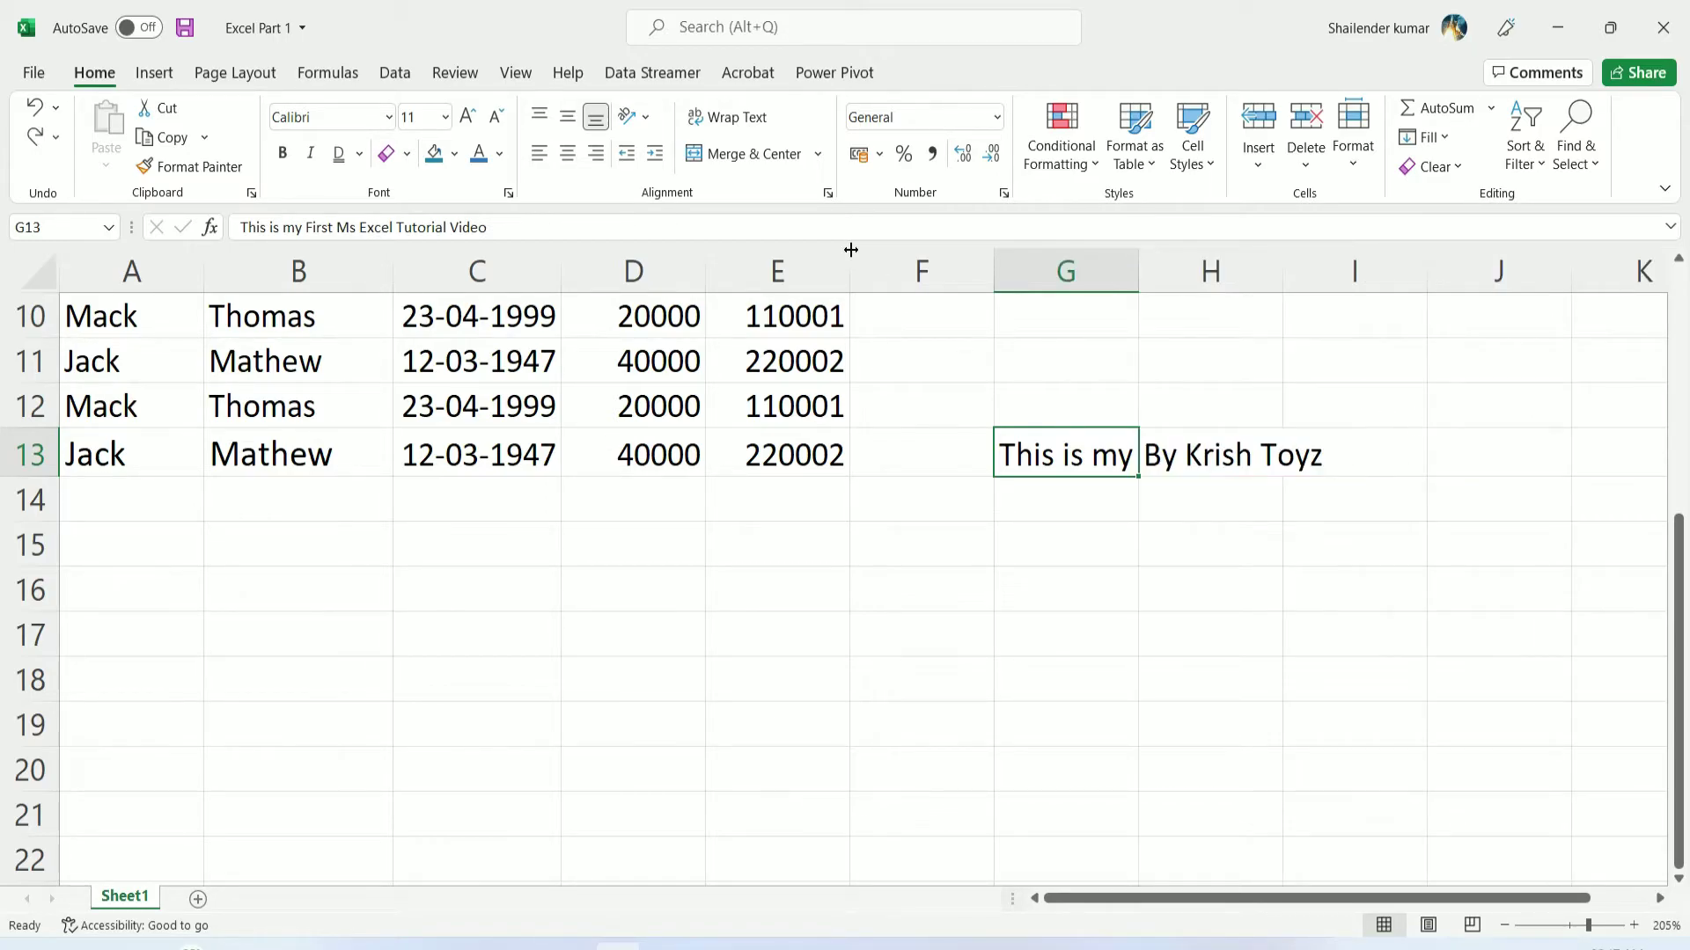
pyautogui.click(739, 122)
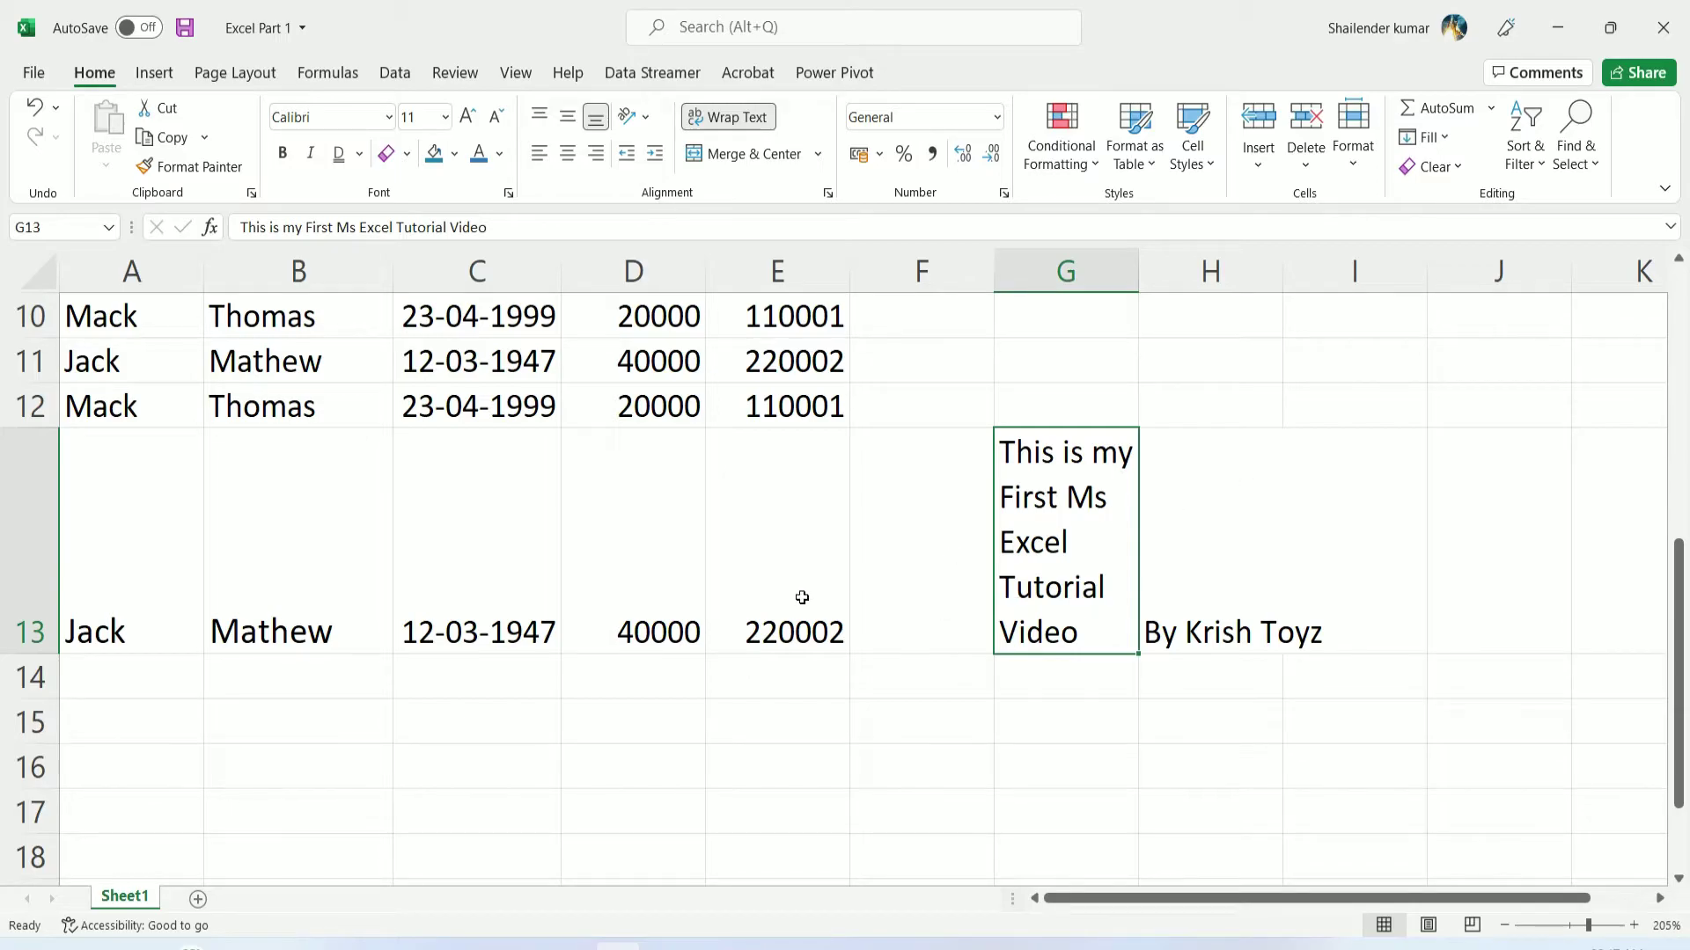
# Enter a sample first name in D18 and a surname in E18
pyautogui.click(268, 593)
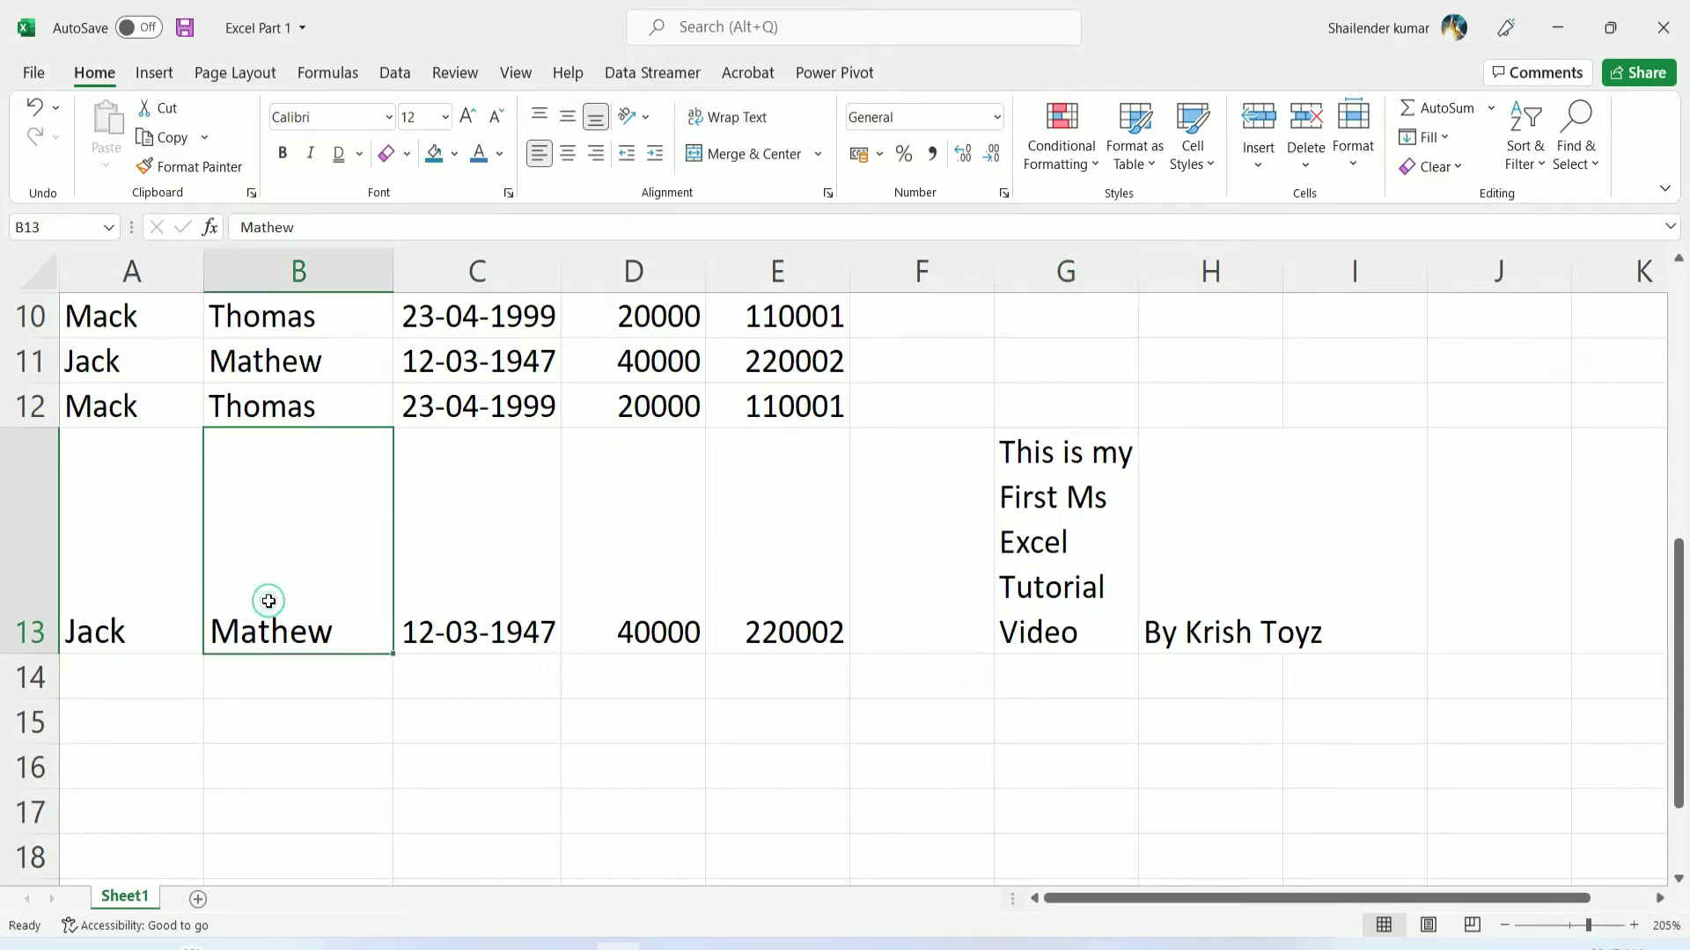
pyautogui.scroll(-2, 711, 674)
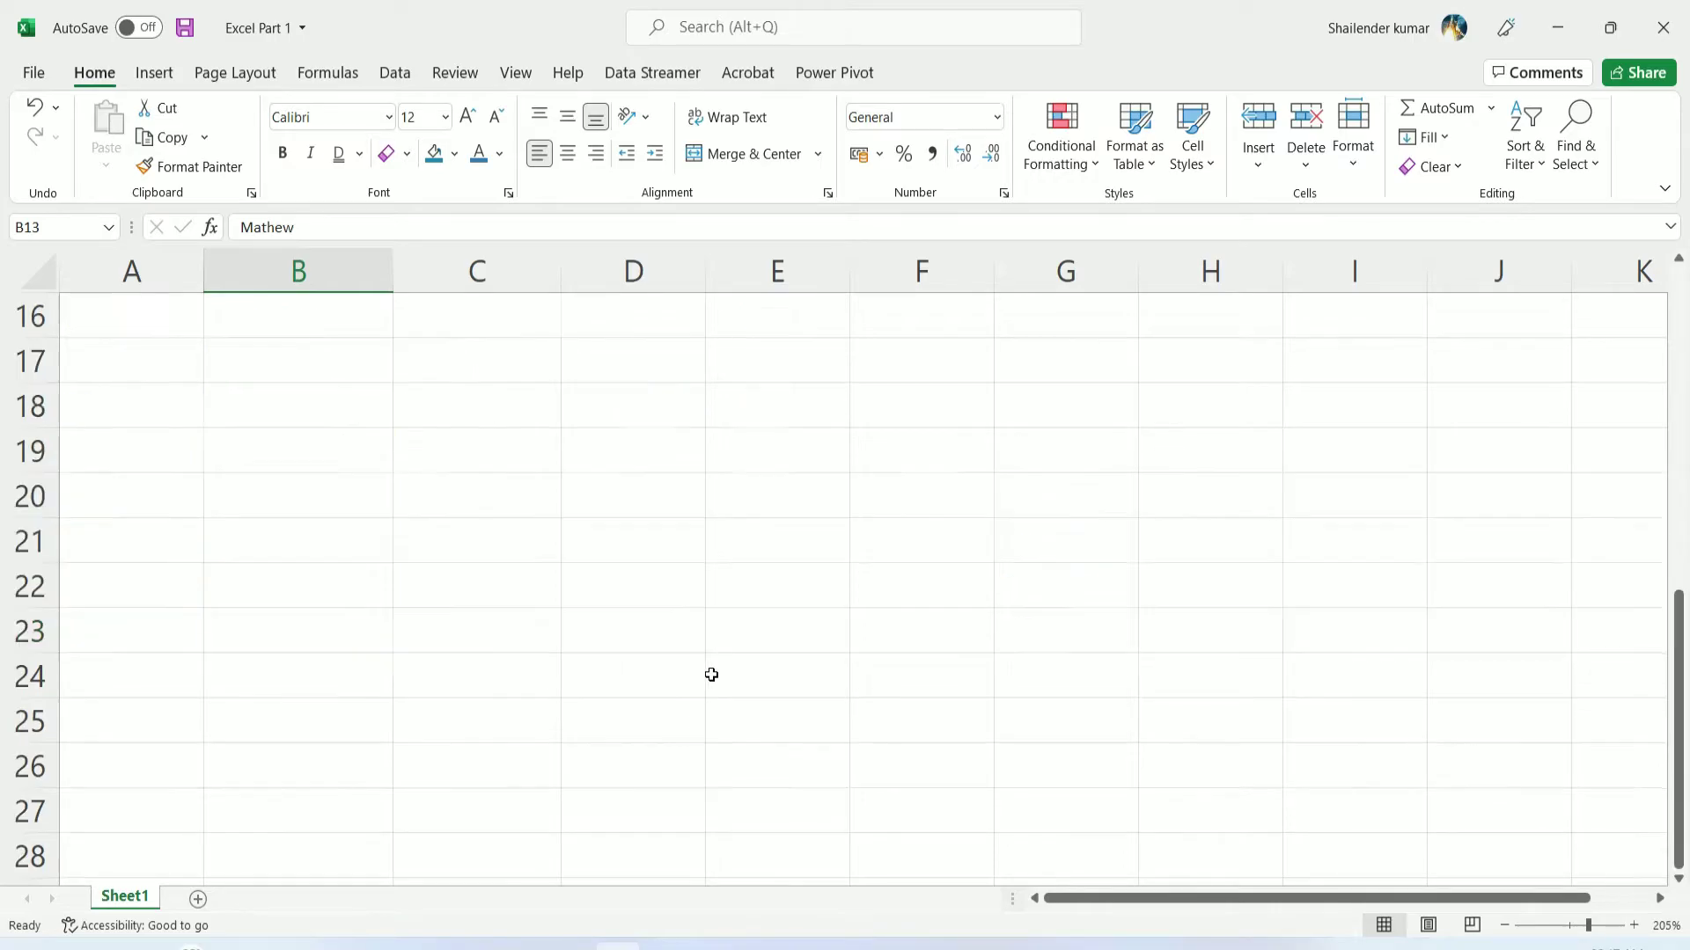
pyautogui.scroll(1, 715, 667)
pyautogui.scroll(-1, 715, 664)
pyautogui.scroll(1, 714, 612)
pyautogui.click(656, 727)
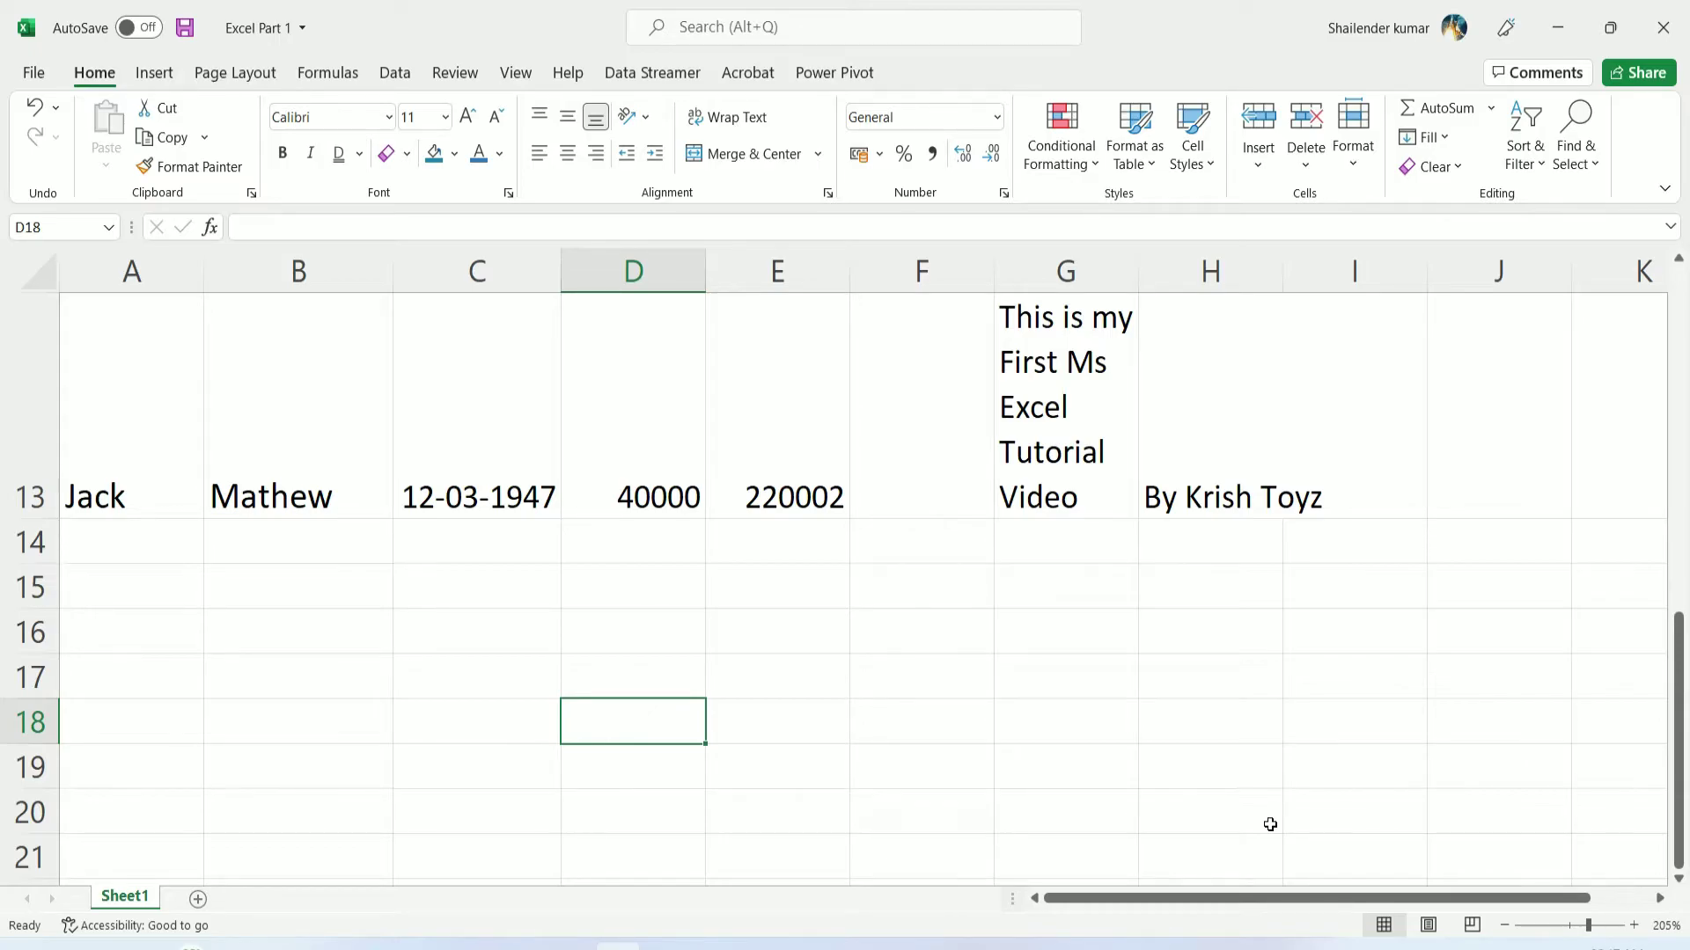
pyautogui.write('Krishna')
pyautogui.press('Tab')
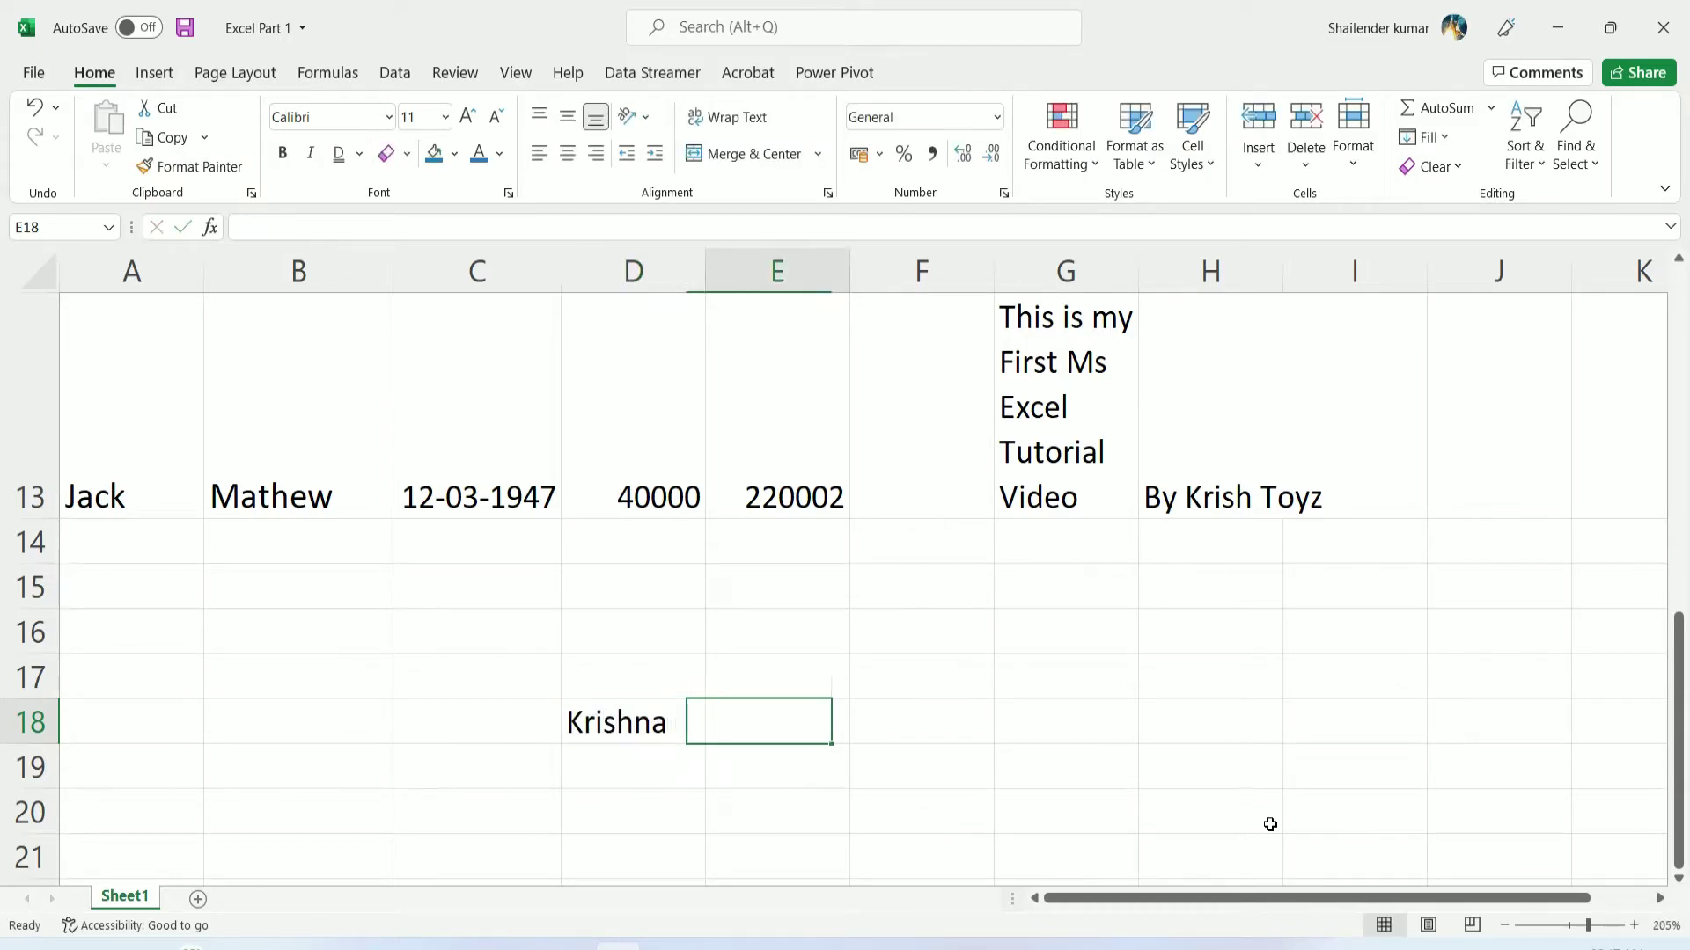
pyautogui.write('Kum')
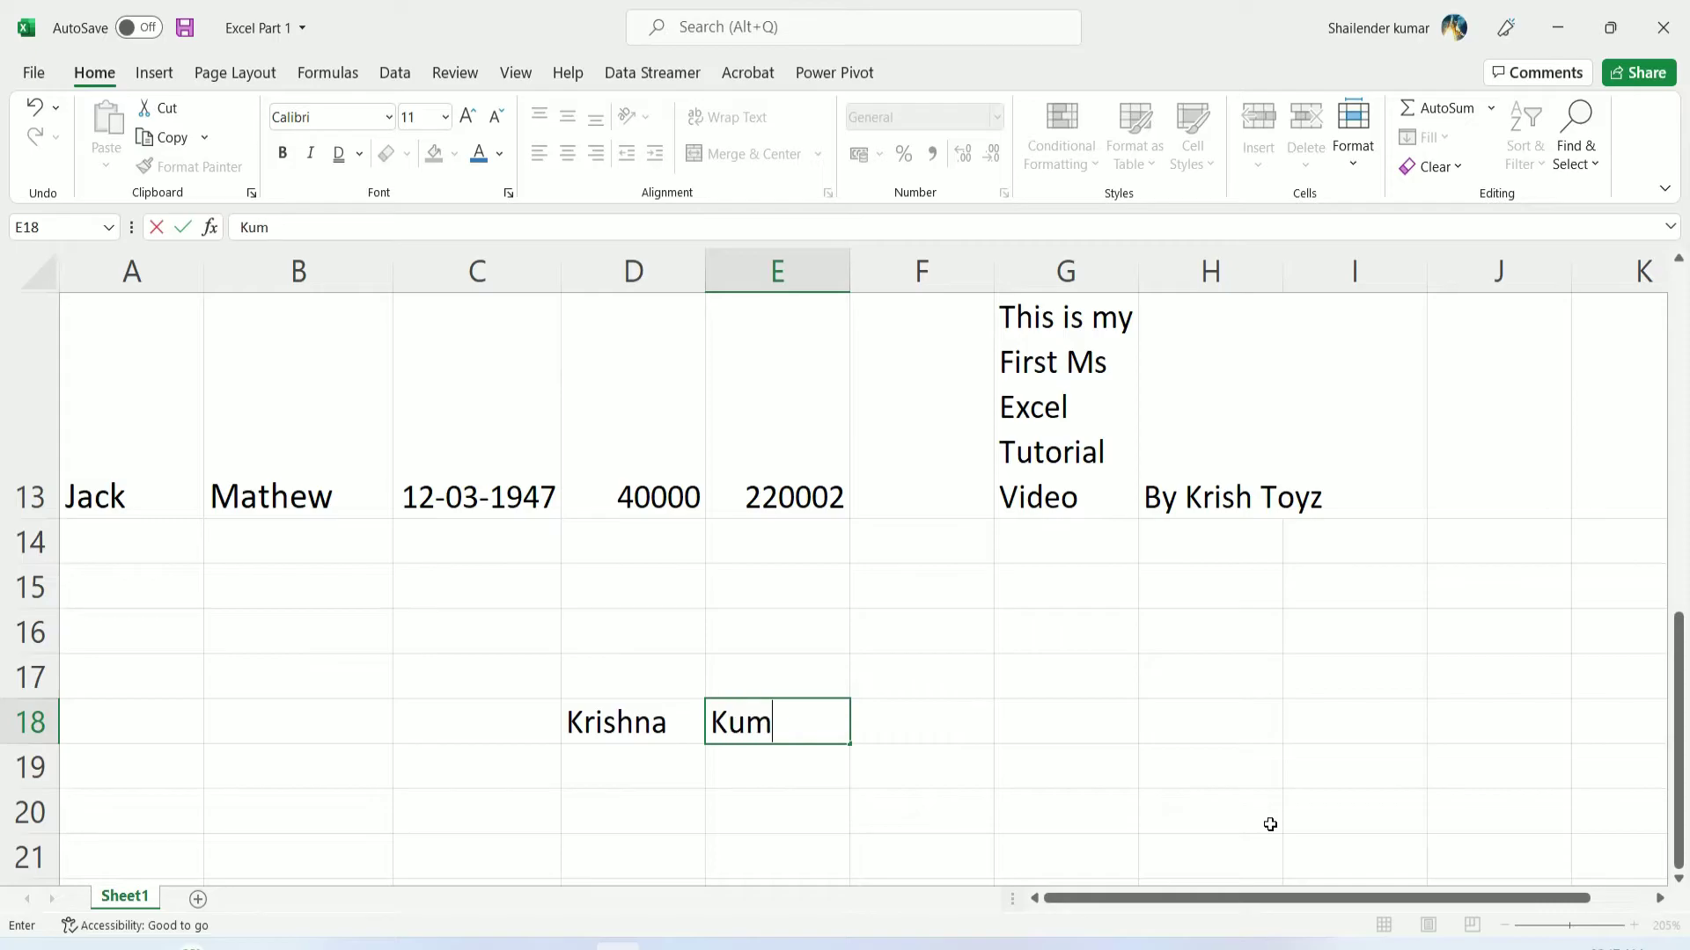
pyautogui.write('ar')
pyautogui.press('Return')
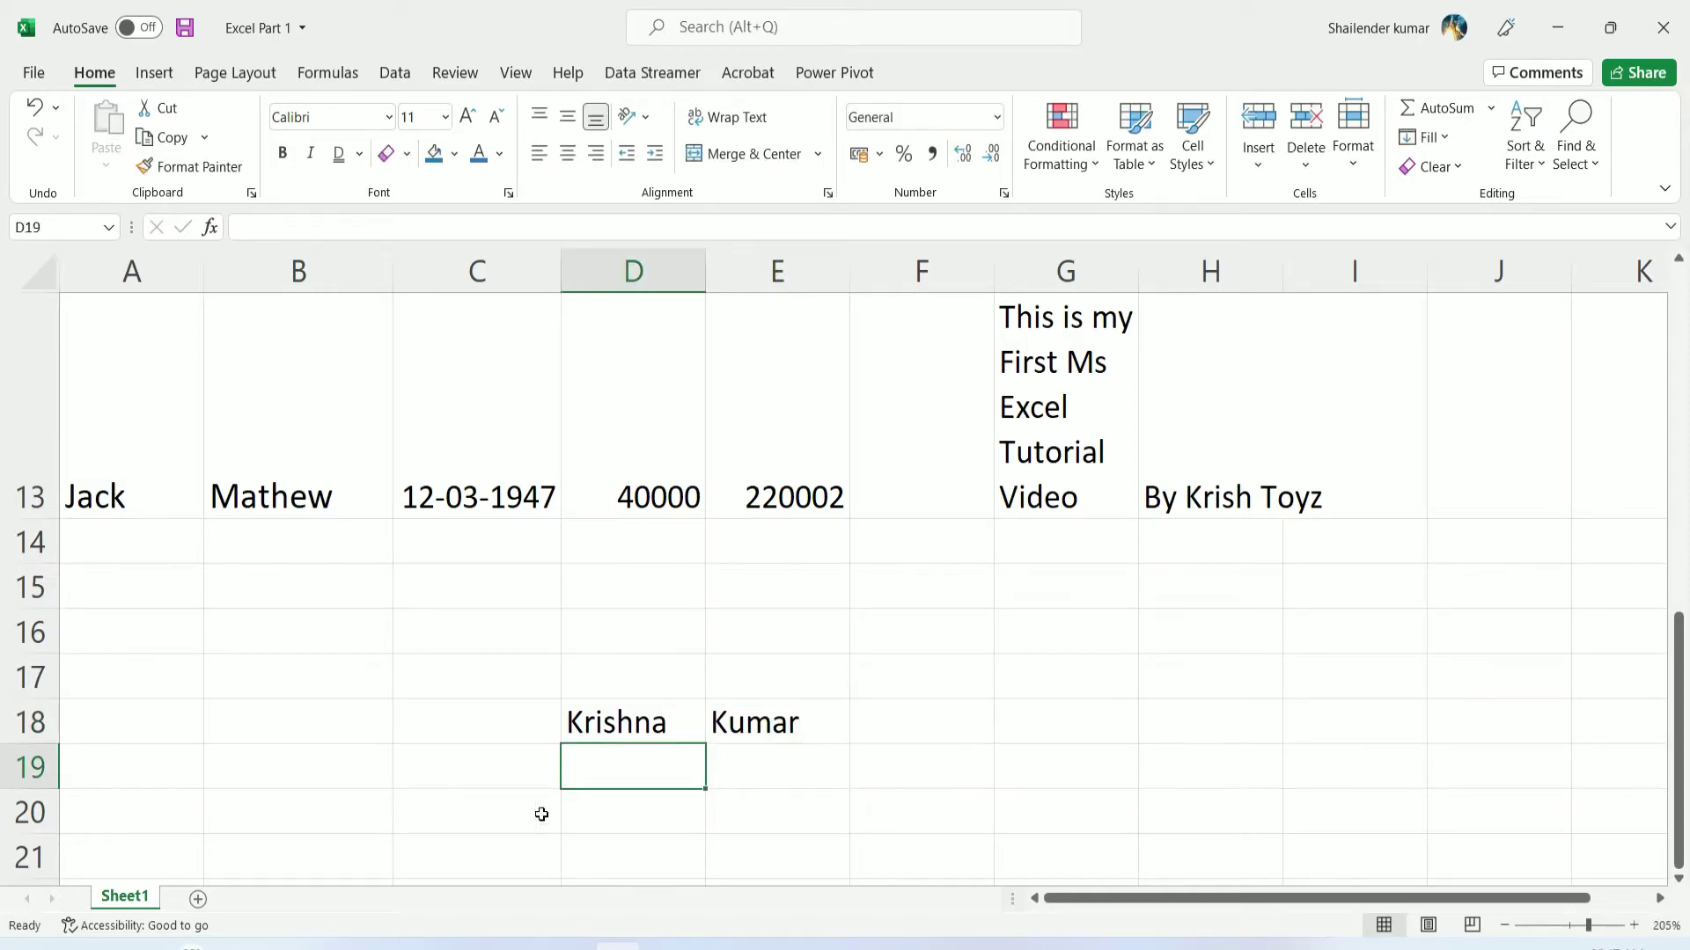
# Delete the surname from E18, then centre the D18 name and undo the centring
pyautogui.click(639, 721)
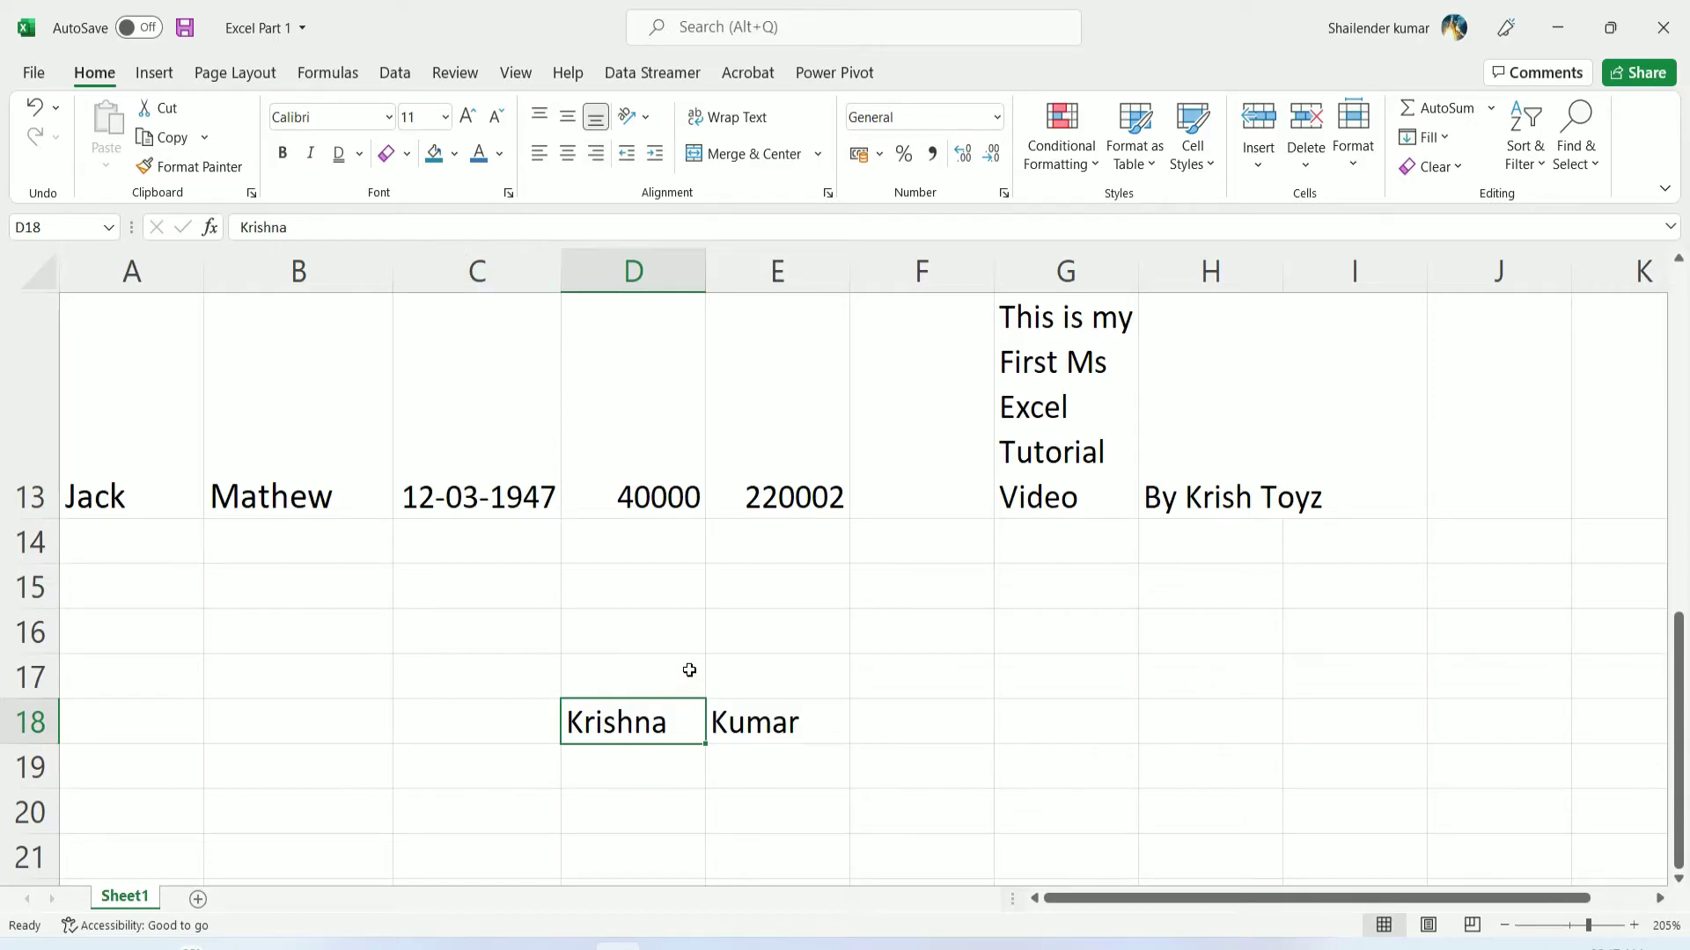
pyautogui.click(761, 723)
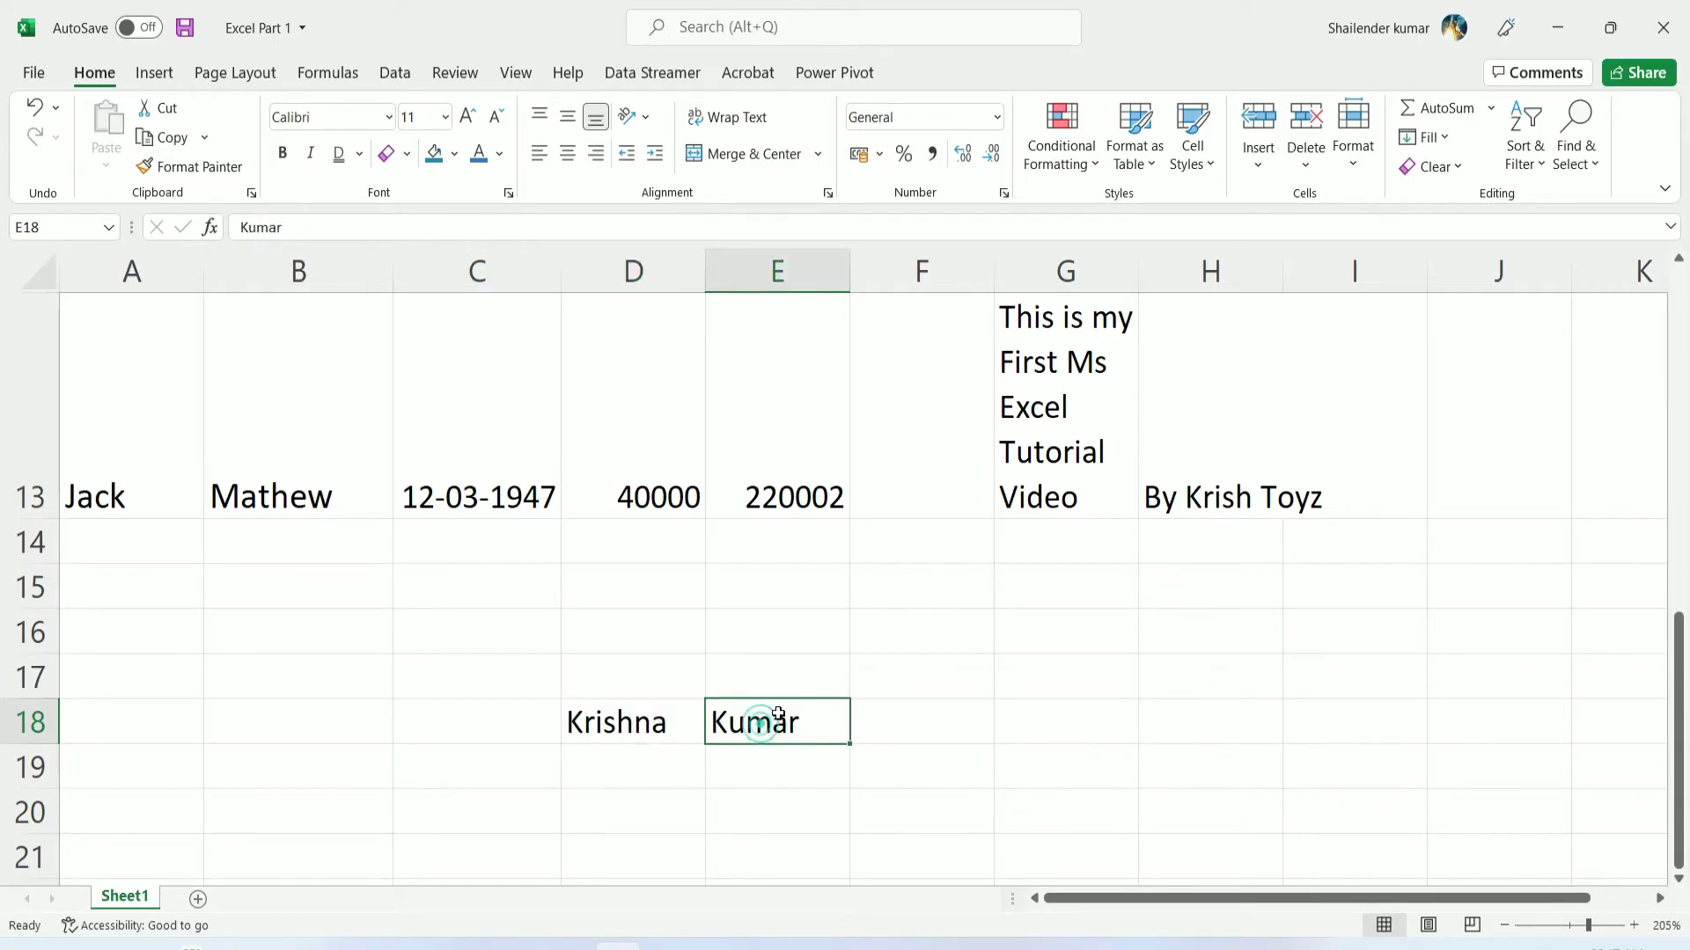
pyautogui.press('Delete')
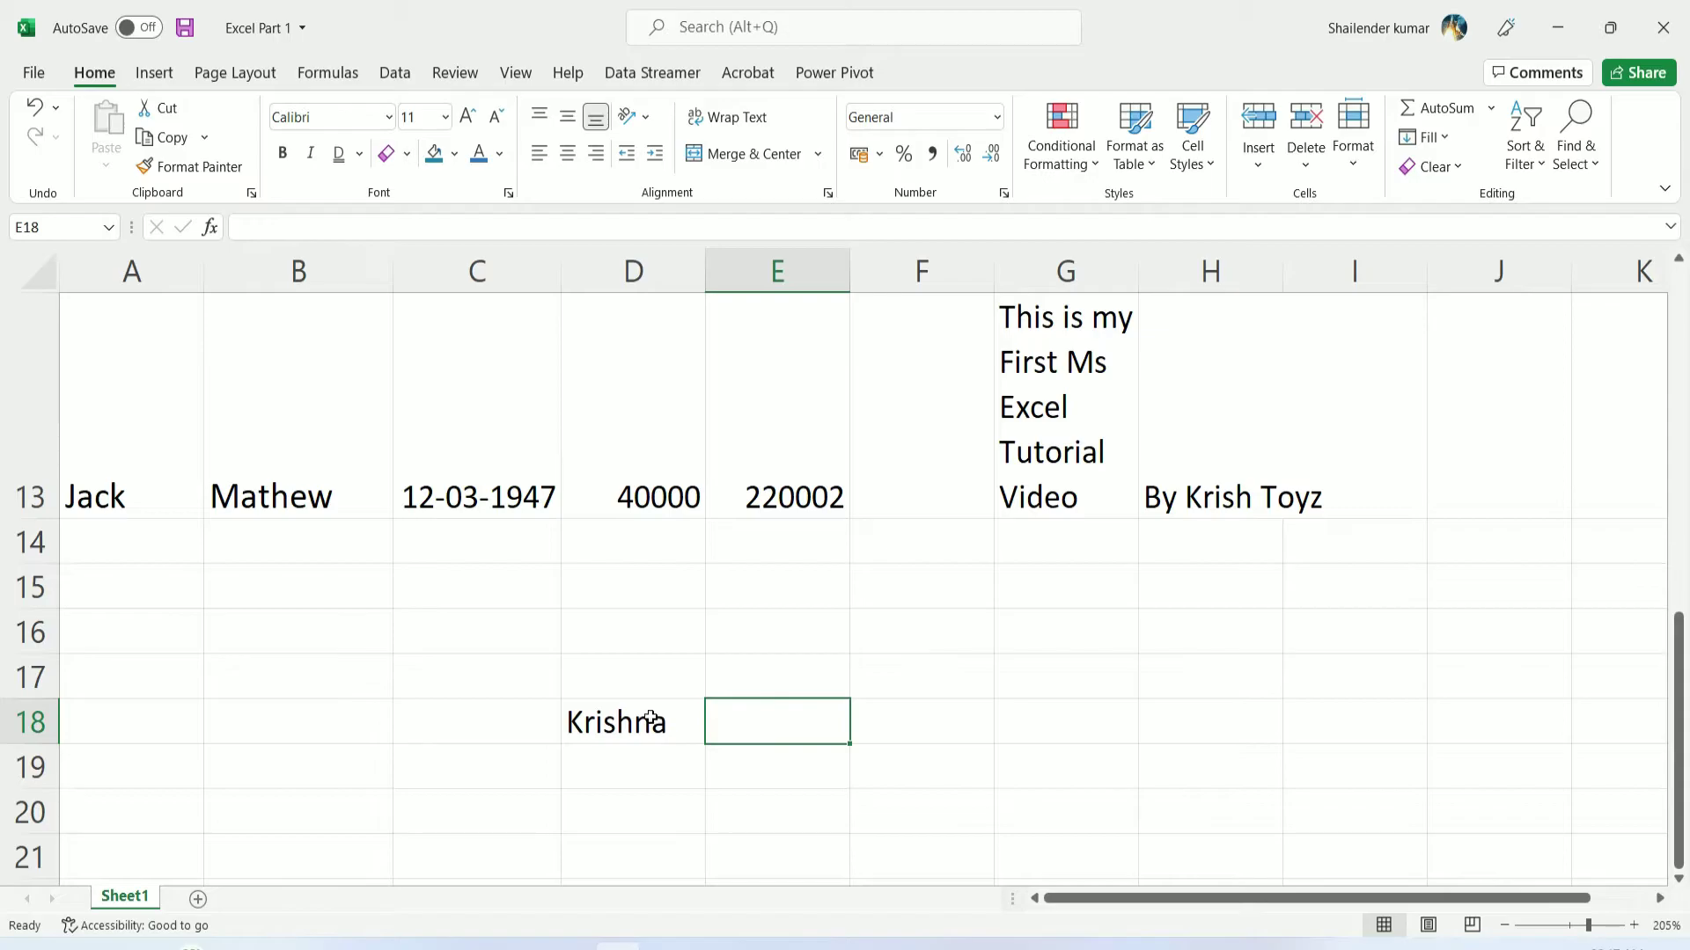
pyautogui.click(649, 717)
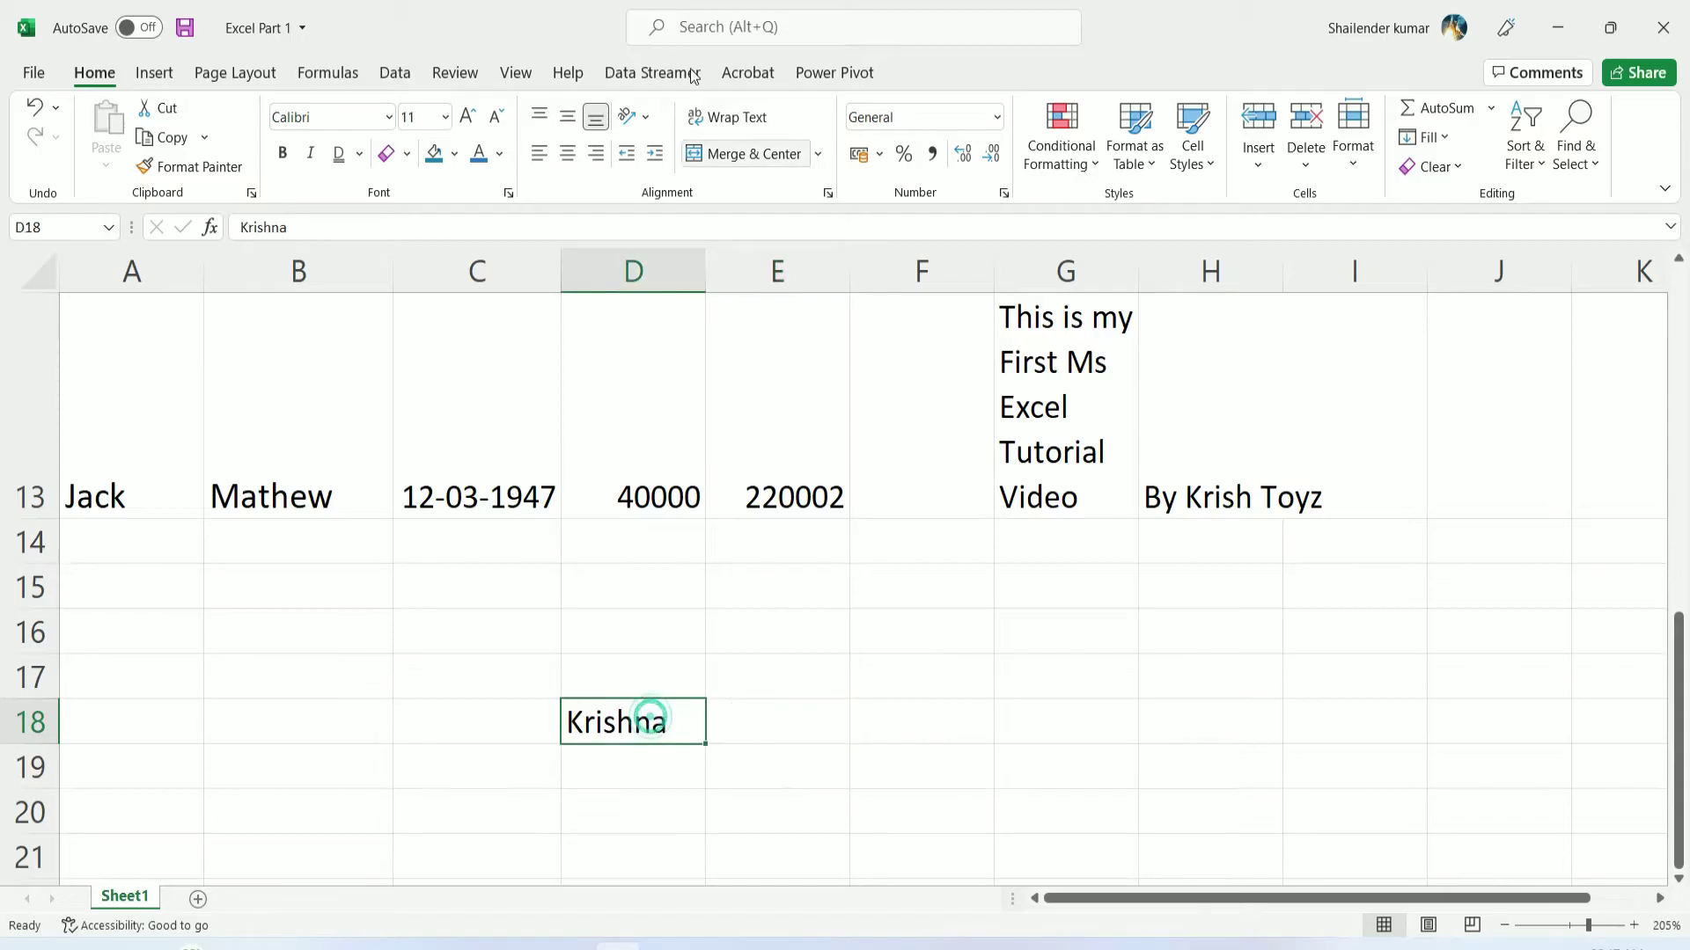
pyautogui.click(783, 156)
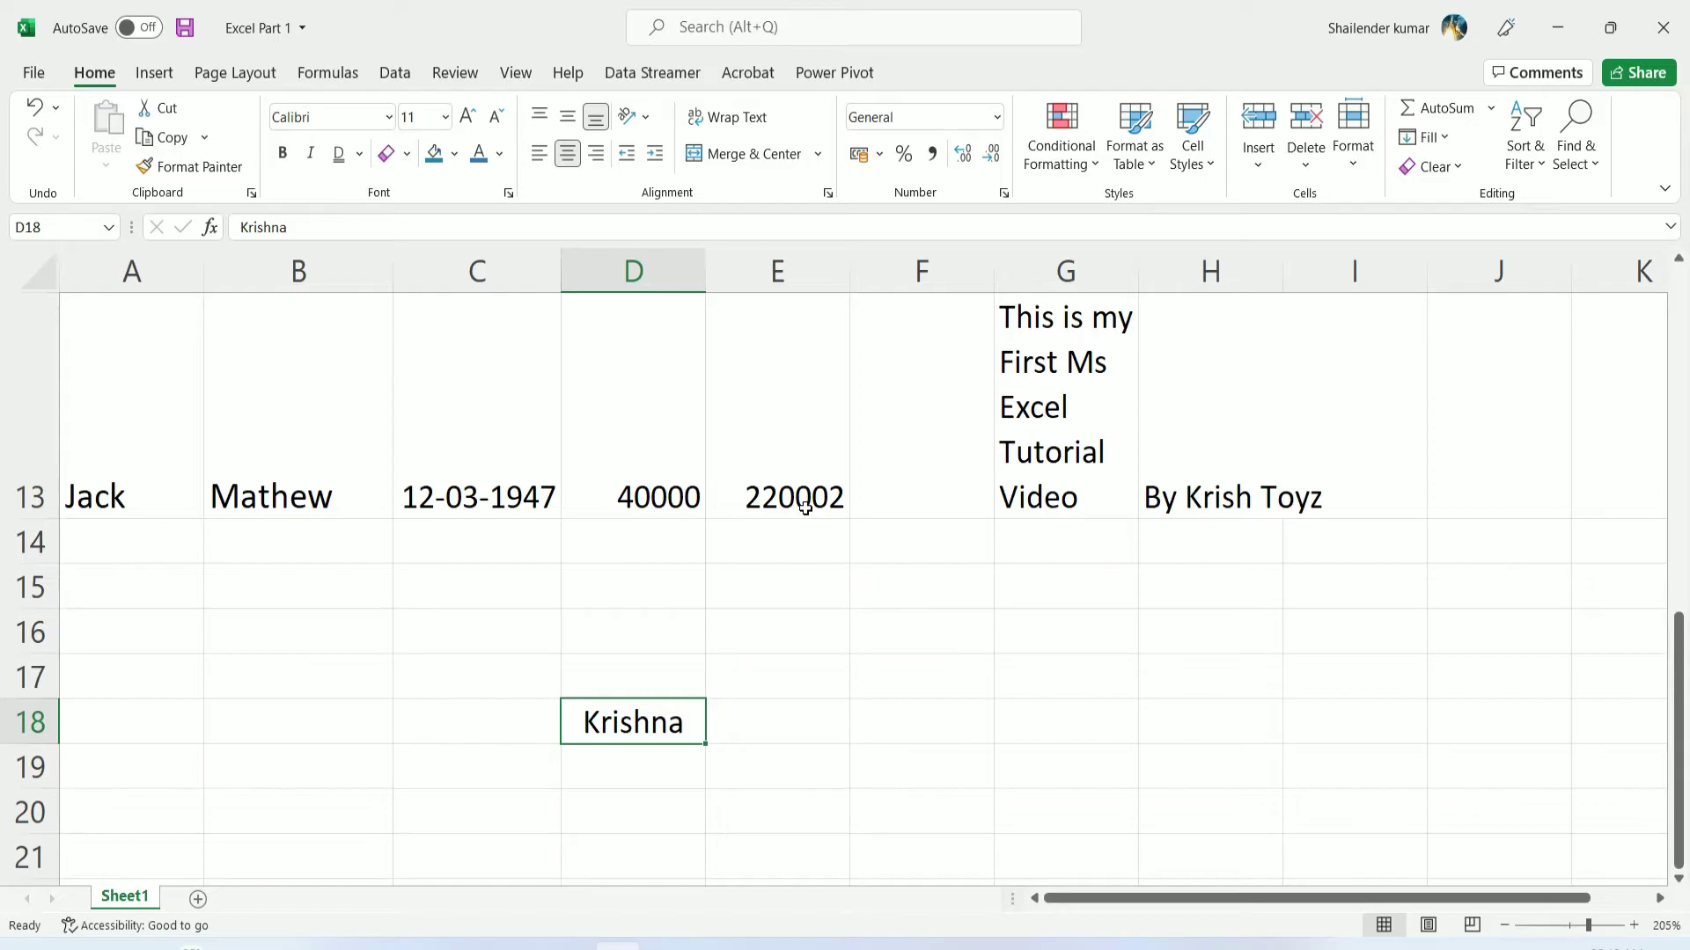
pyautogui.hotkey('ctrl', 'z')
# Select C17:E20 and apply Merge & Center
pyautogui.scroll(-1, 764, 695)
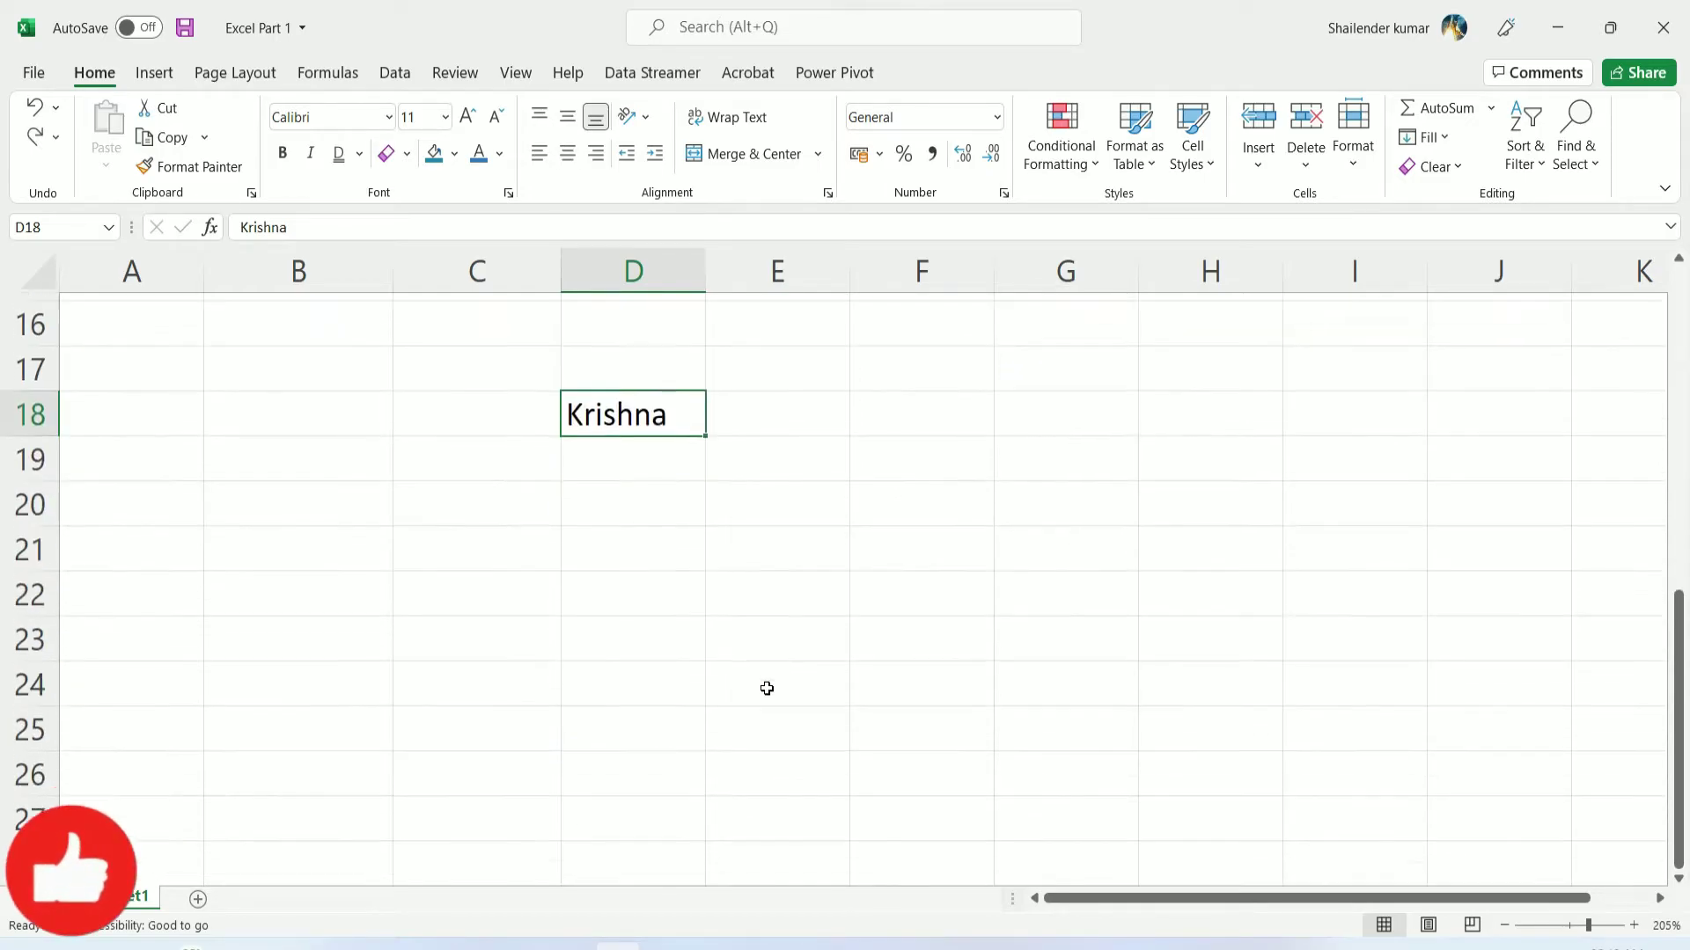
pyautogui.moveTo(507, 336); pyautogui.dragTo(754, 510)
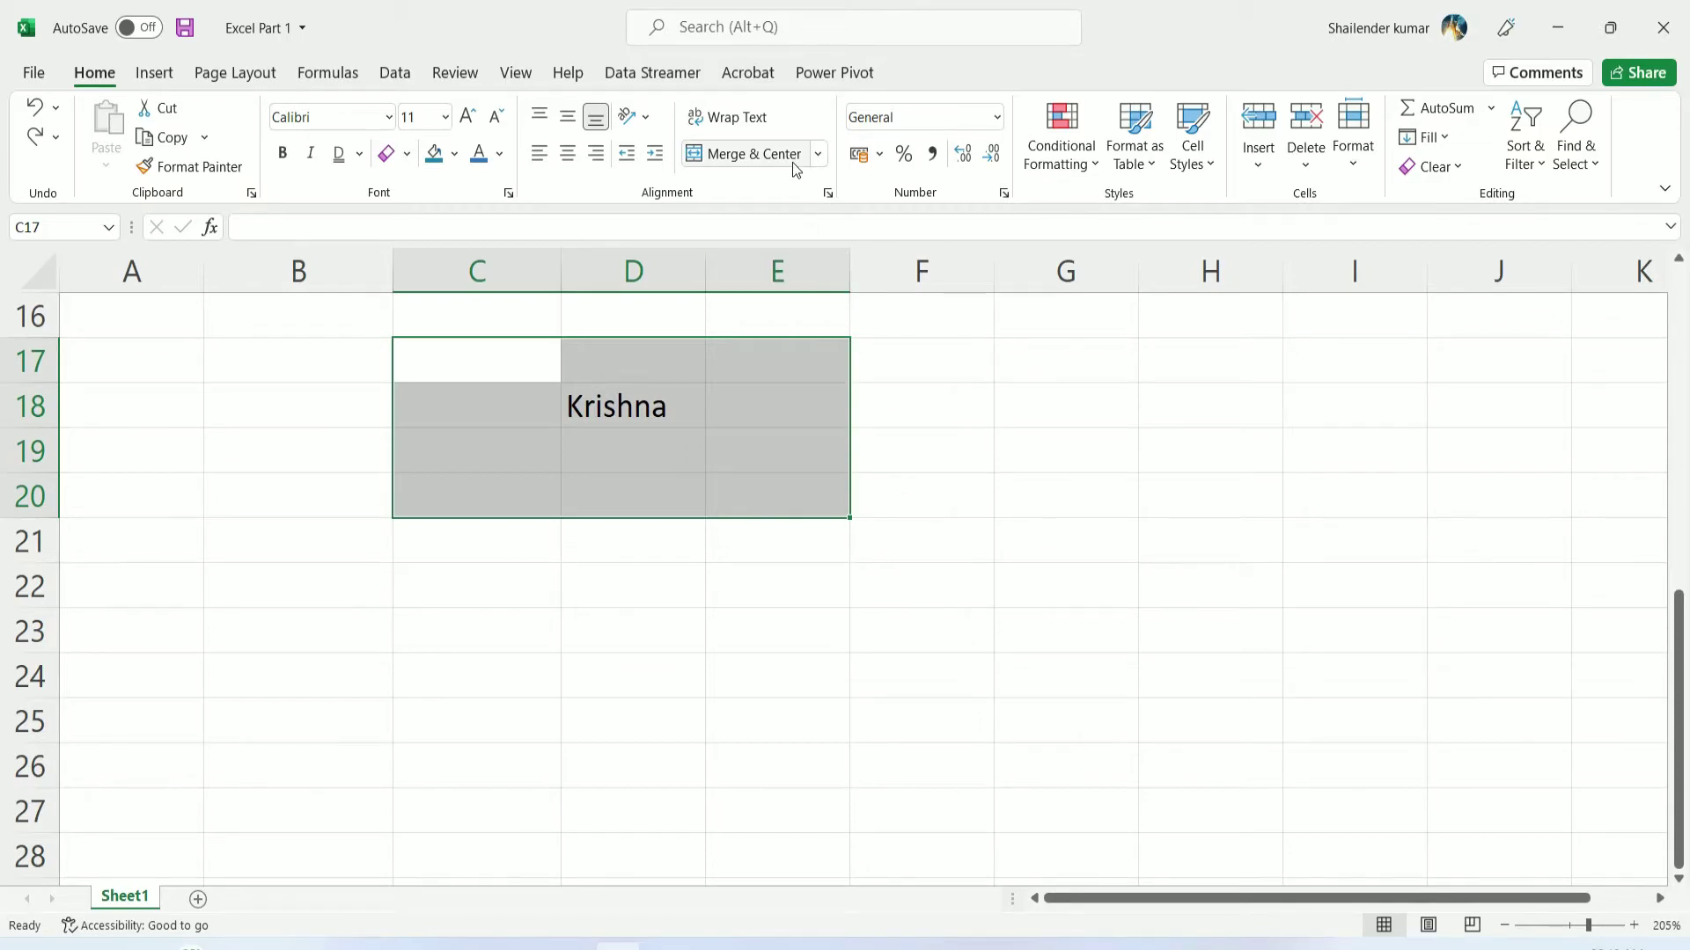
pyautogui.click(770, 153)
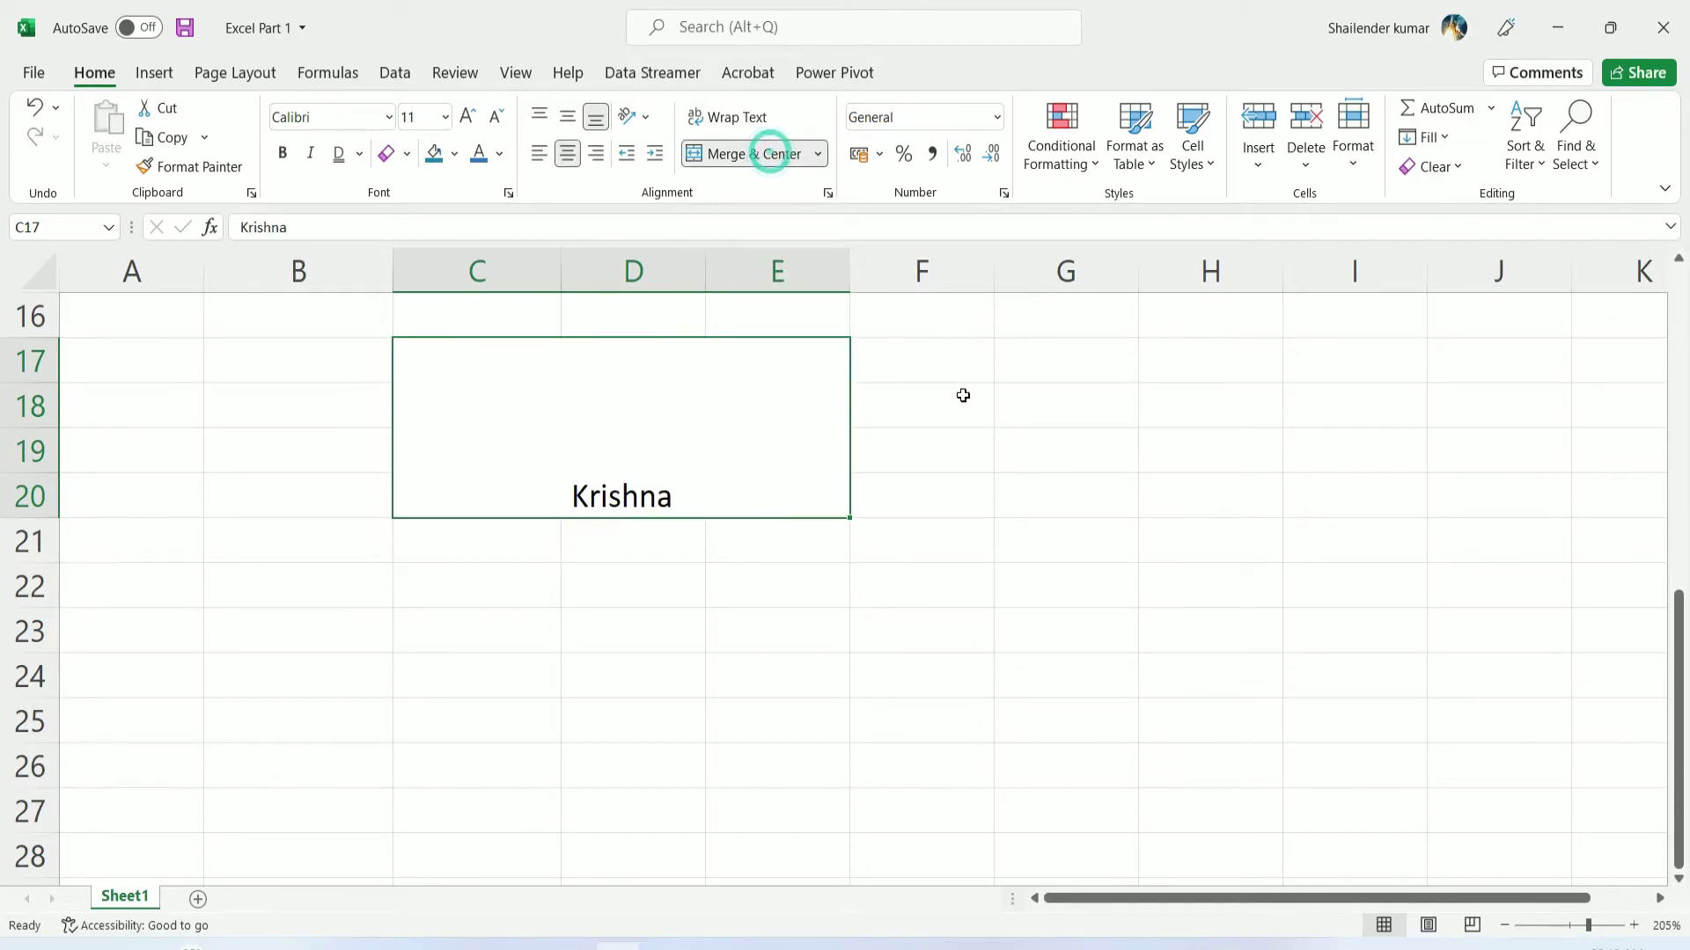
pyautogui.click(439, 387)
pyautogui.click(532, 387)
# Apply Merge Across, then Merge Cells, then Unmerge Cells to C17:E20, leaving the name in C17
pyautogui.click(818, 155)
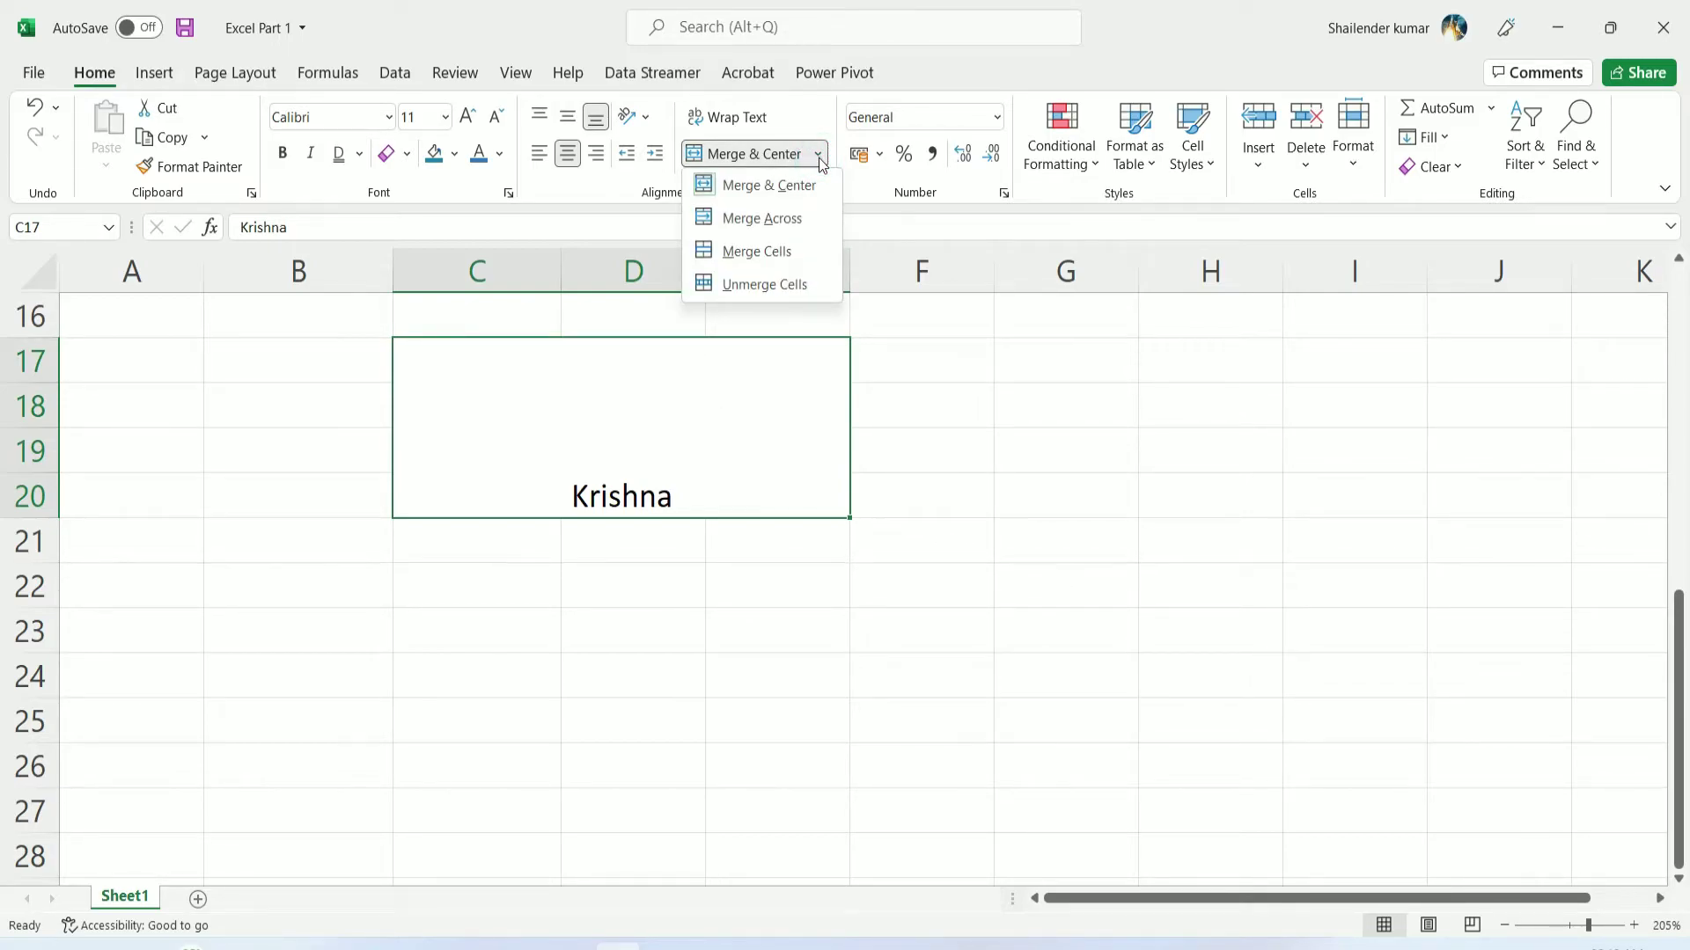
pyautogui.click(782, 220)
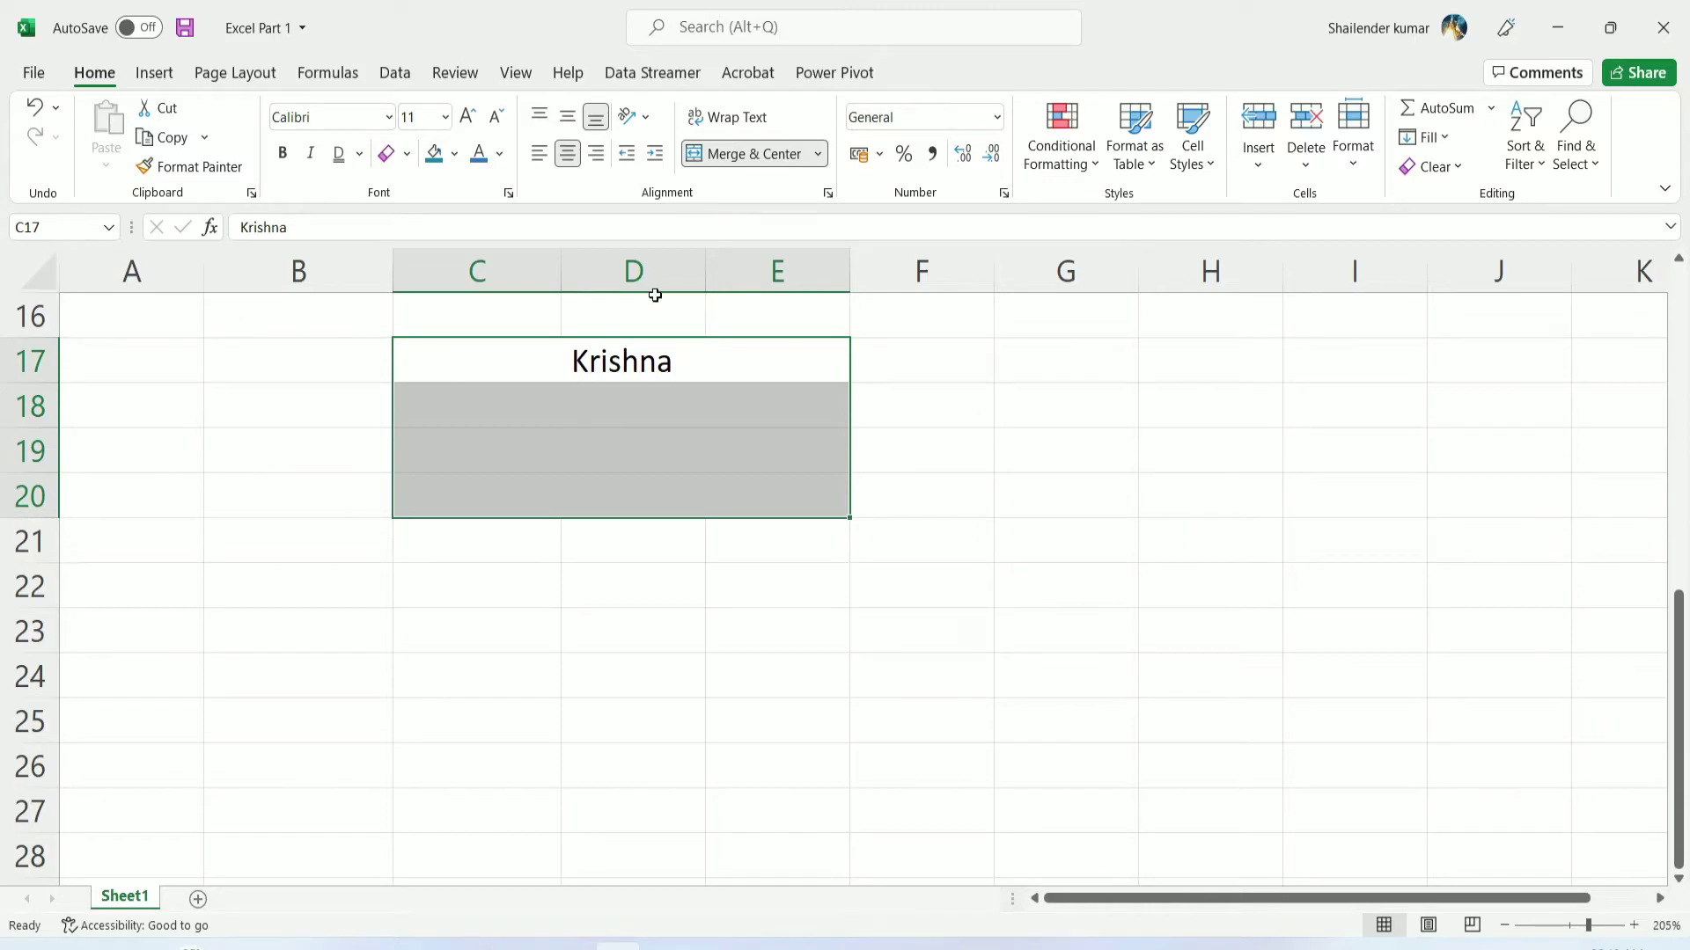
pyautogui.click(819, 155)
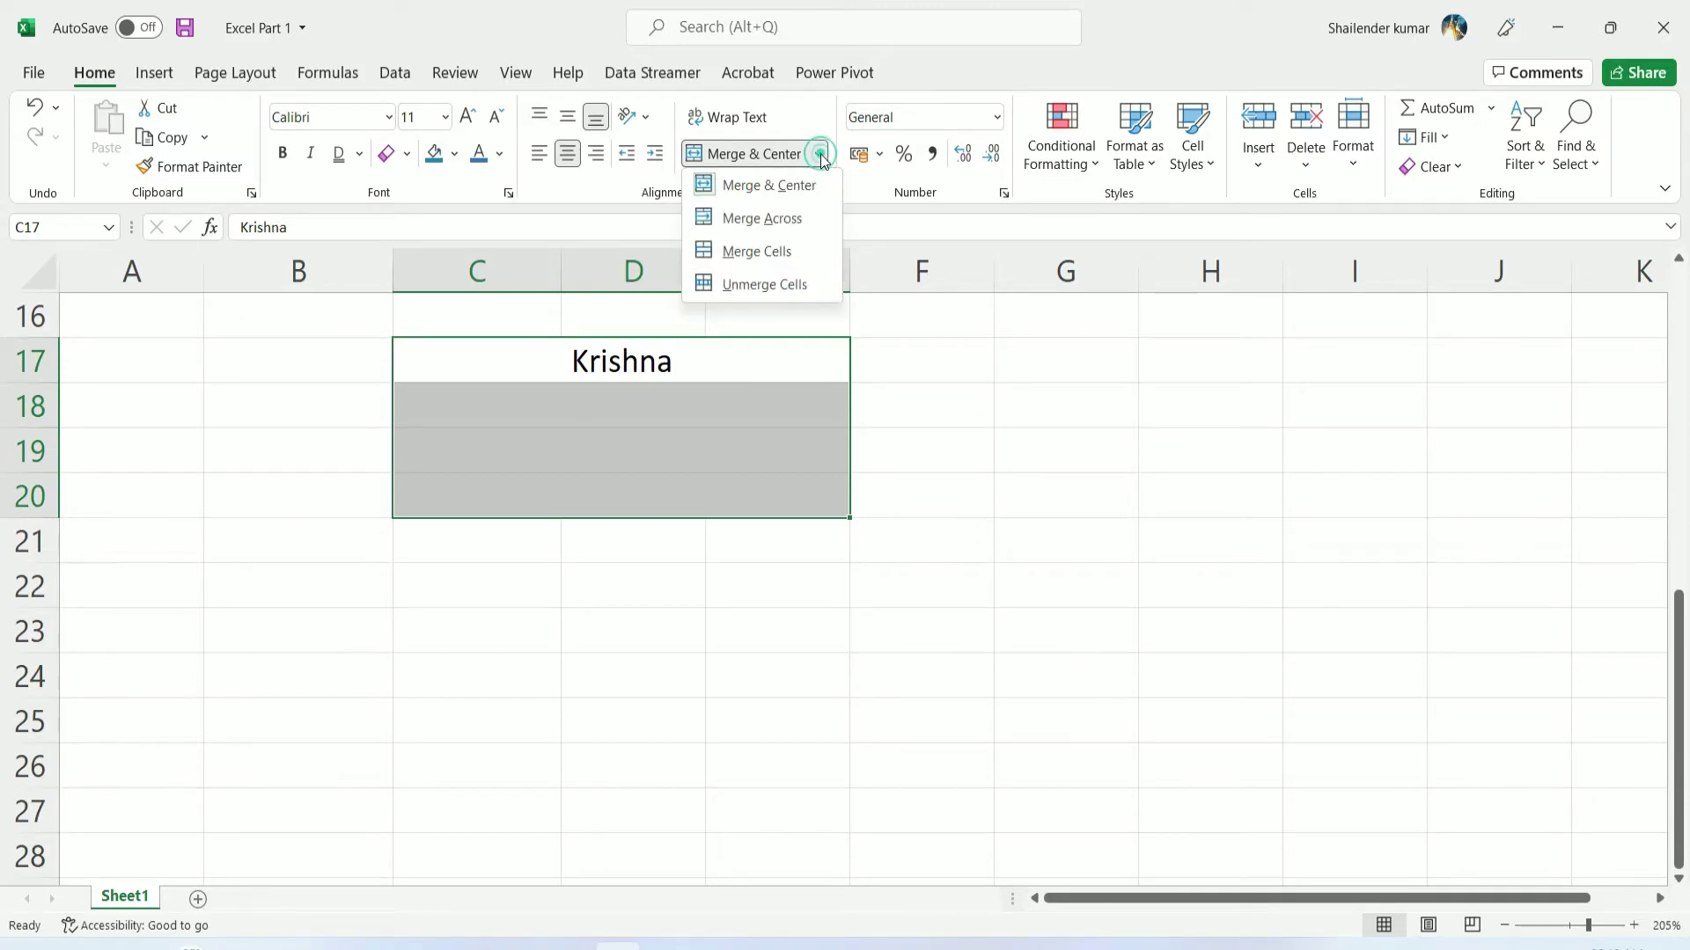
pyautogui.click(777, 255)
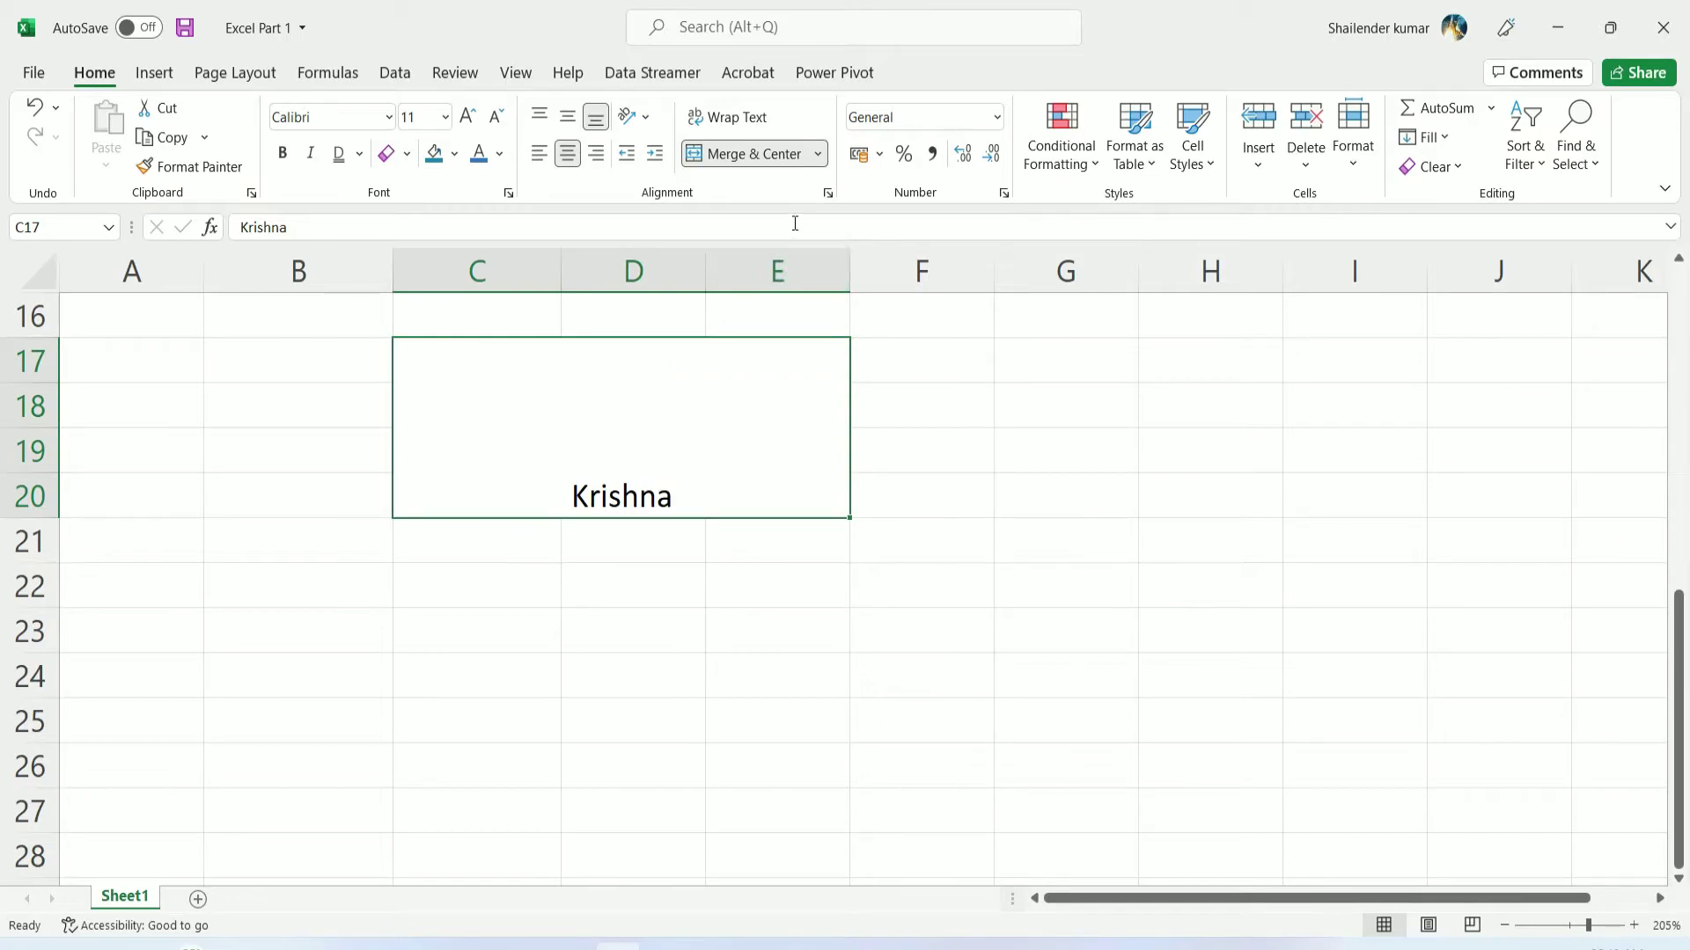
pyautogui.click(817, 155)
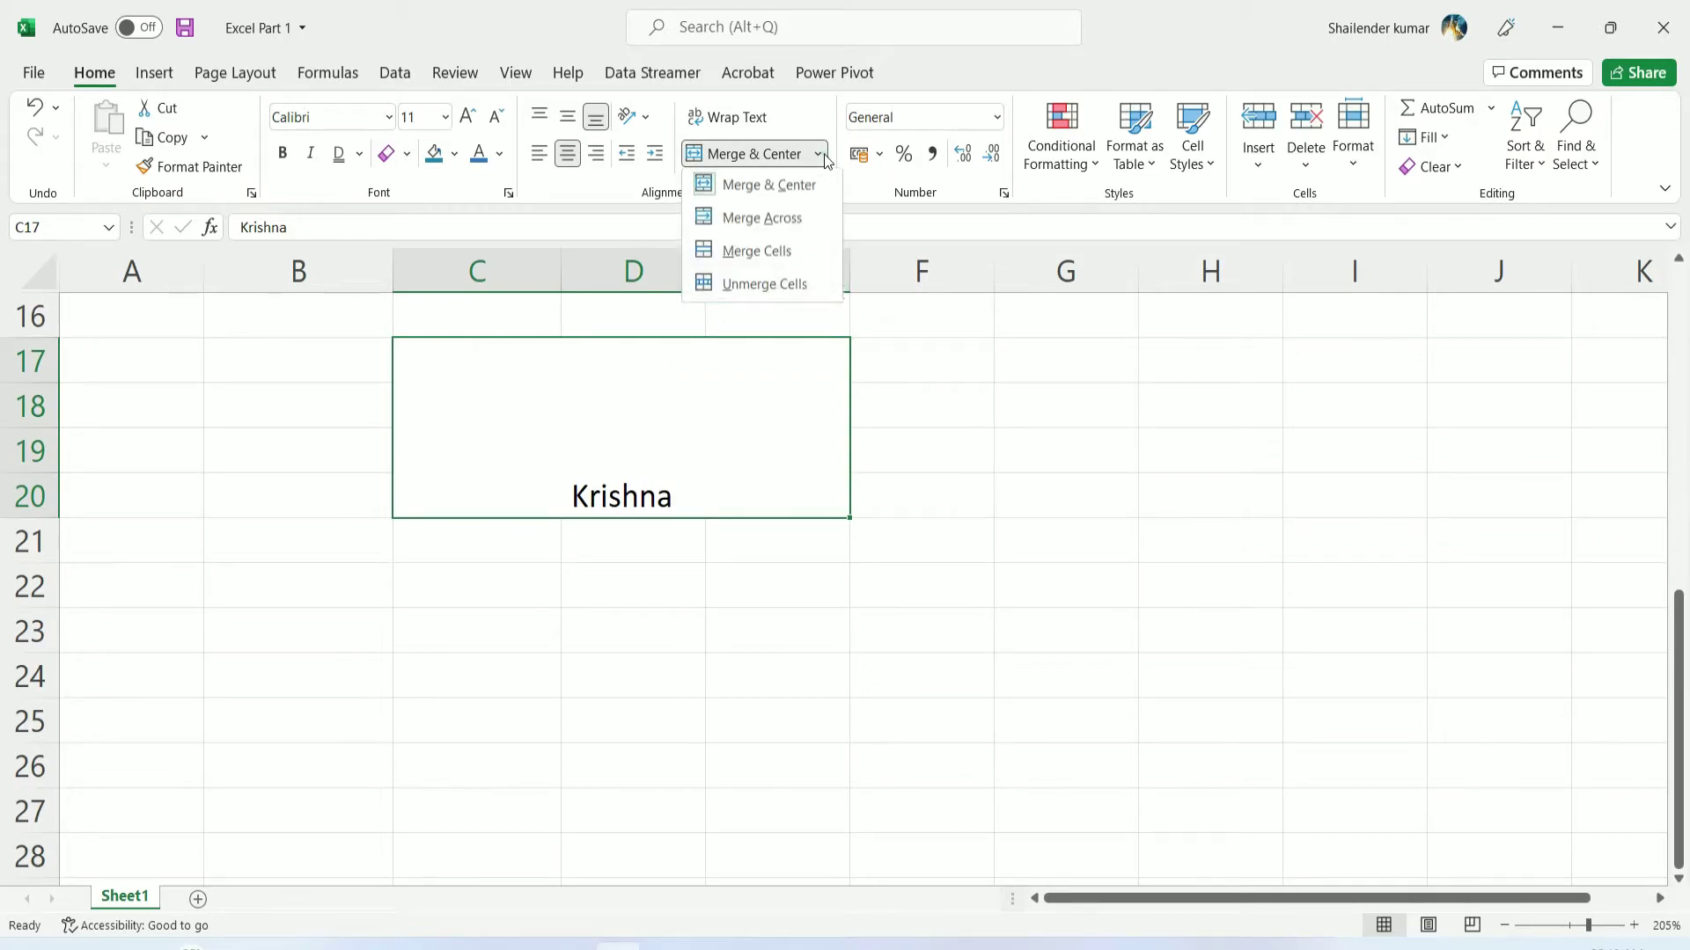
pyautogui.click(757, 285)
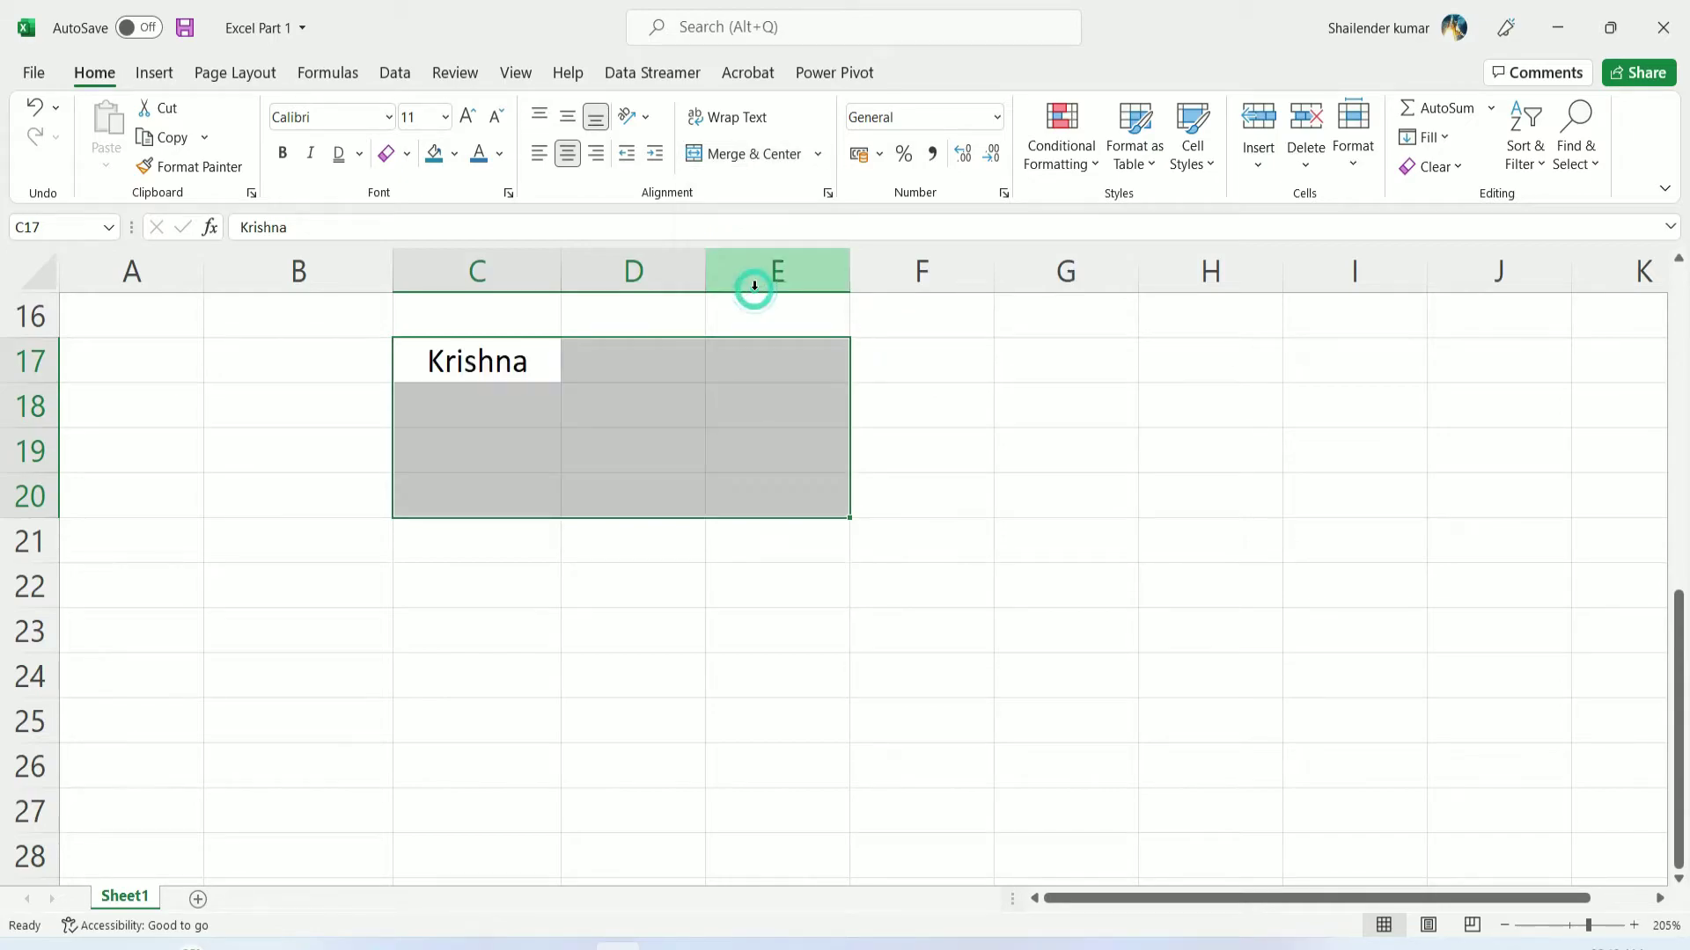
pyautogui.click(536, 375)
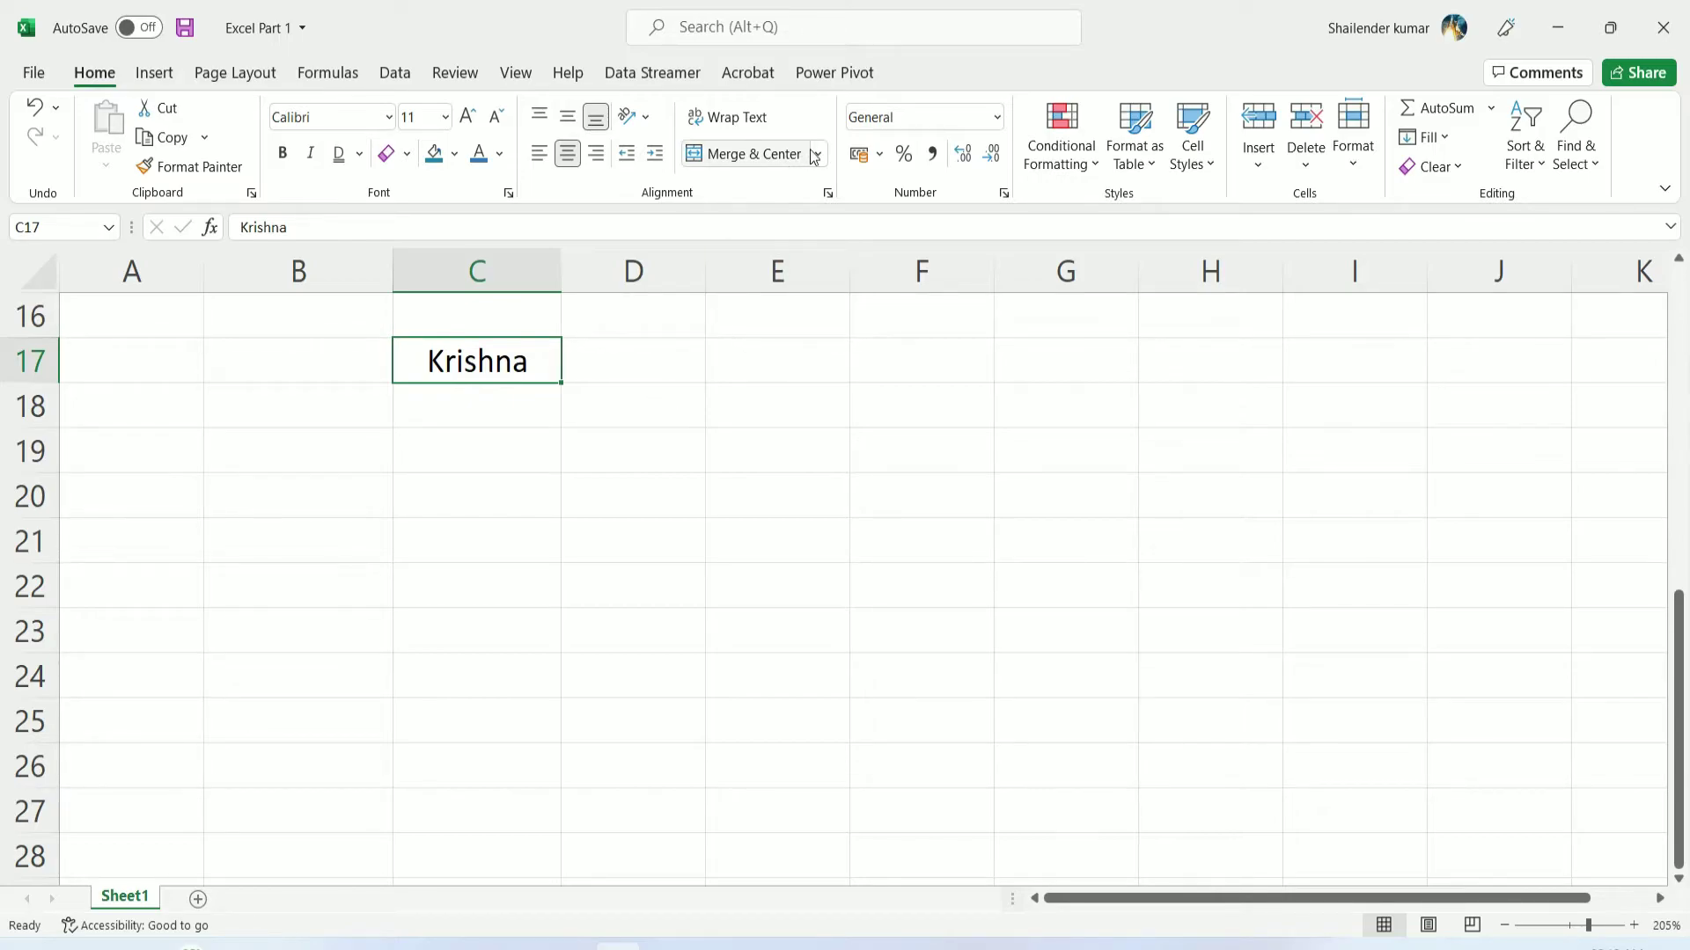
pyautogui.click(633, 547)
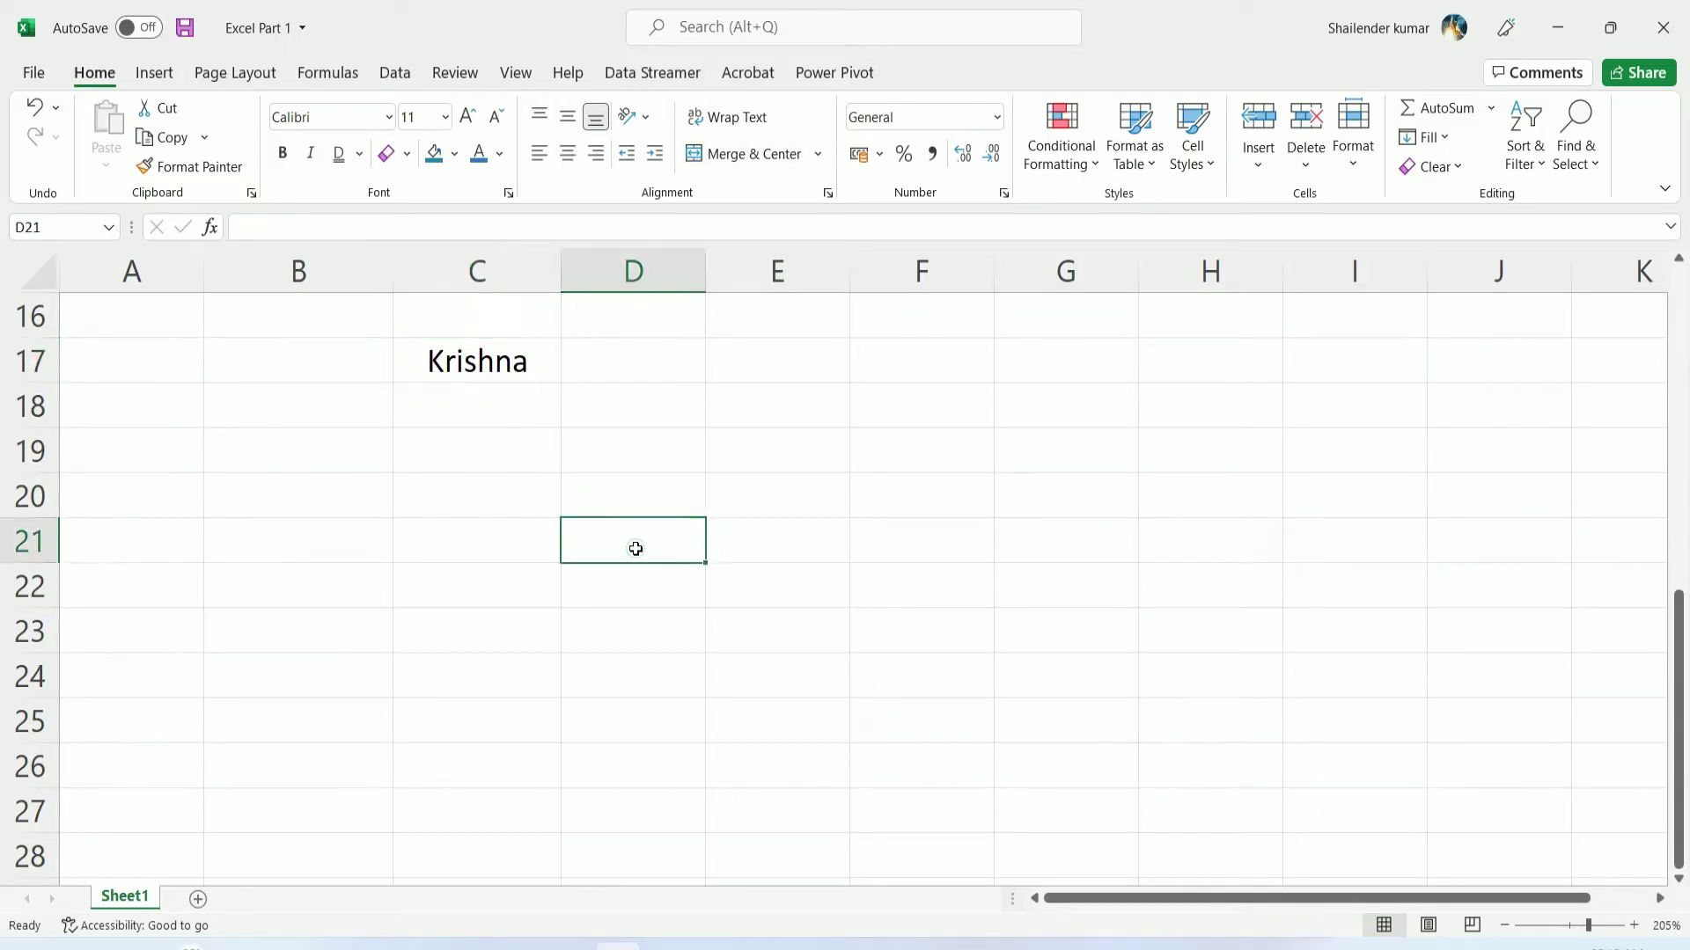
pyautogui.click(469, 356)
# Clear the name from C17 and insert one blank row above the header row
pyautogui.press('Delete')
pyautogui.scroll(4, 524, 391)
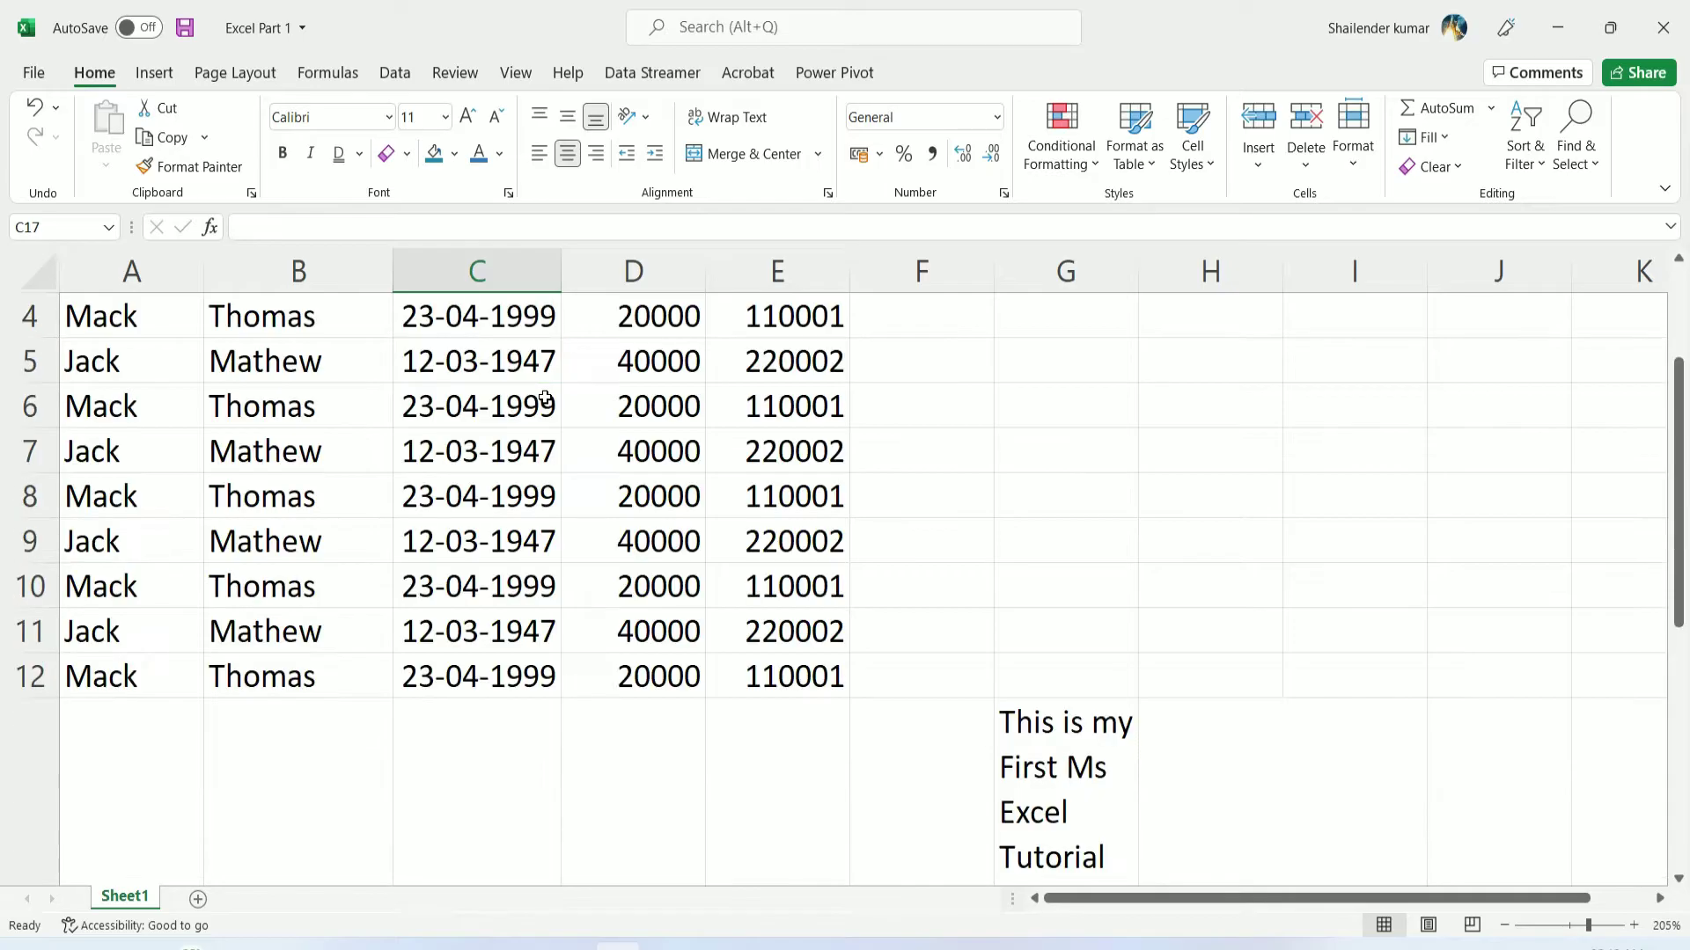
pyautogui.scroll(1, 520, 411)
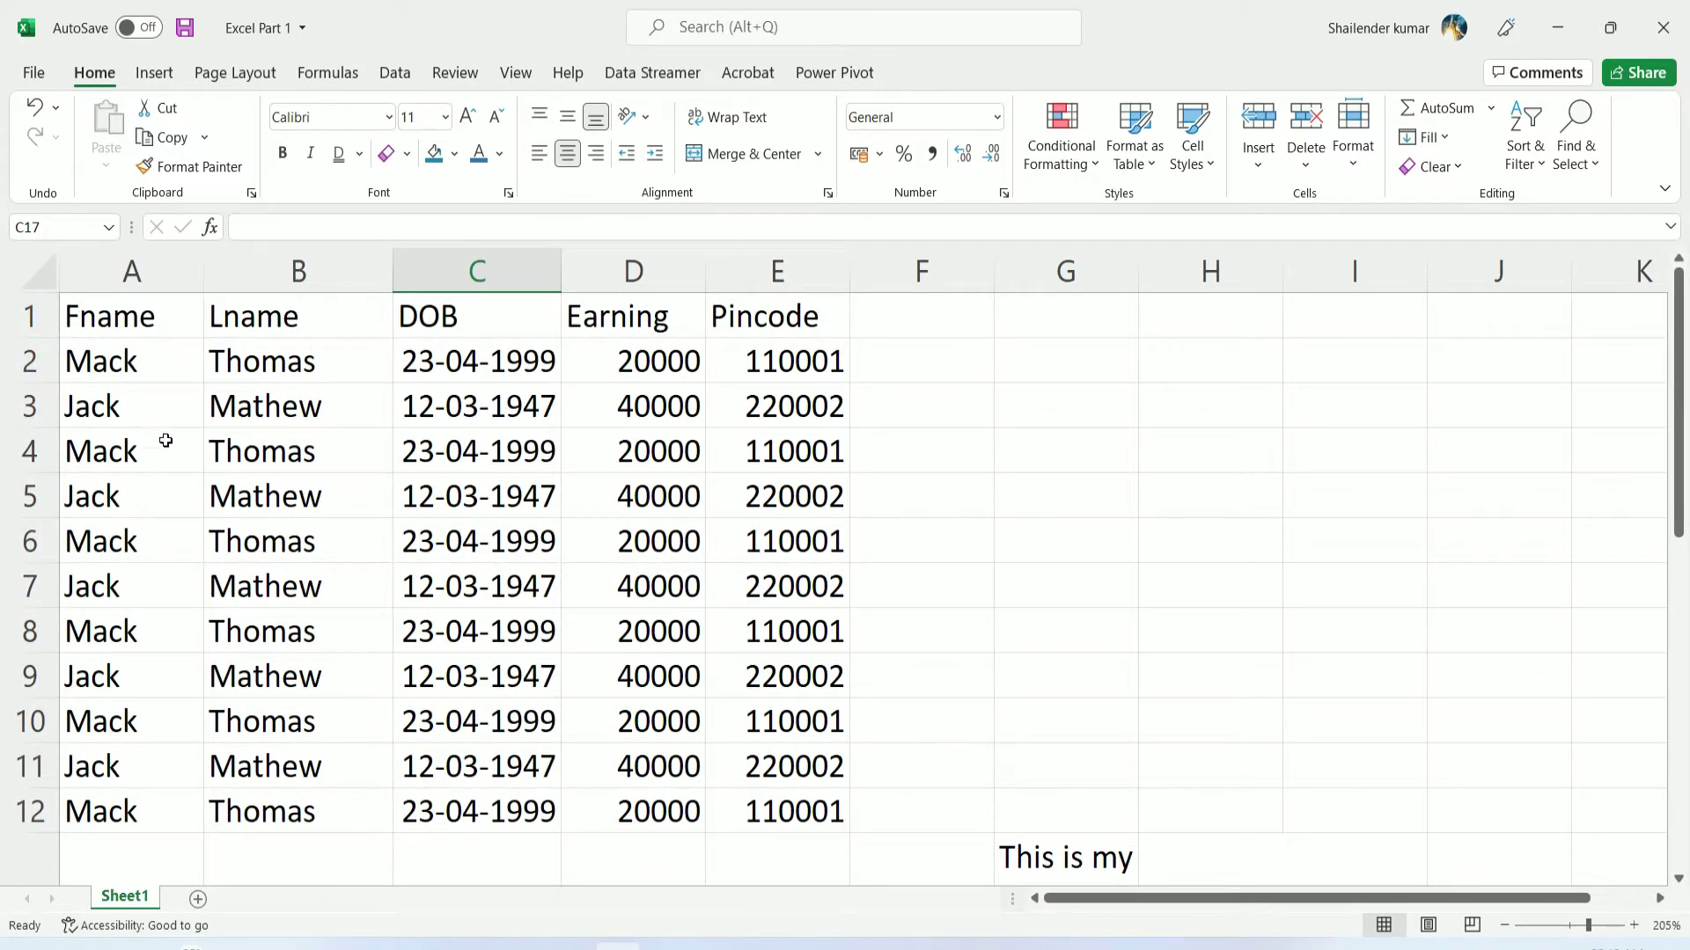
pyautogui.click(22, 311)
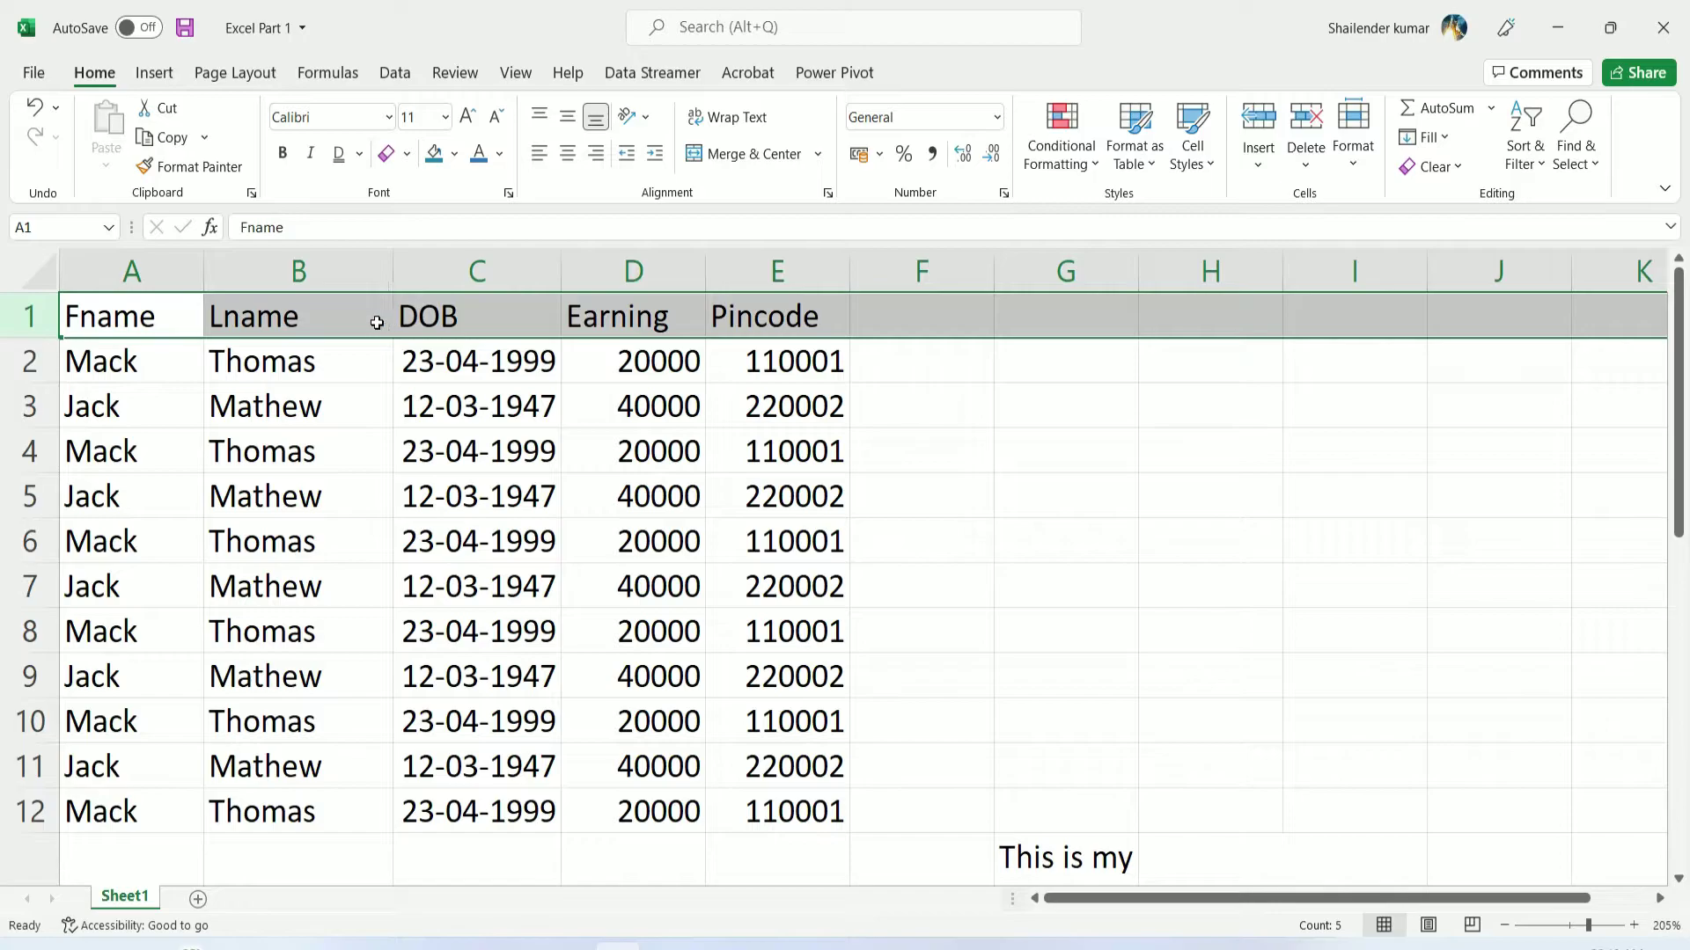
pyautogui.click(282, 324)
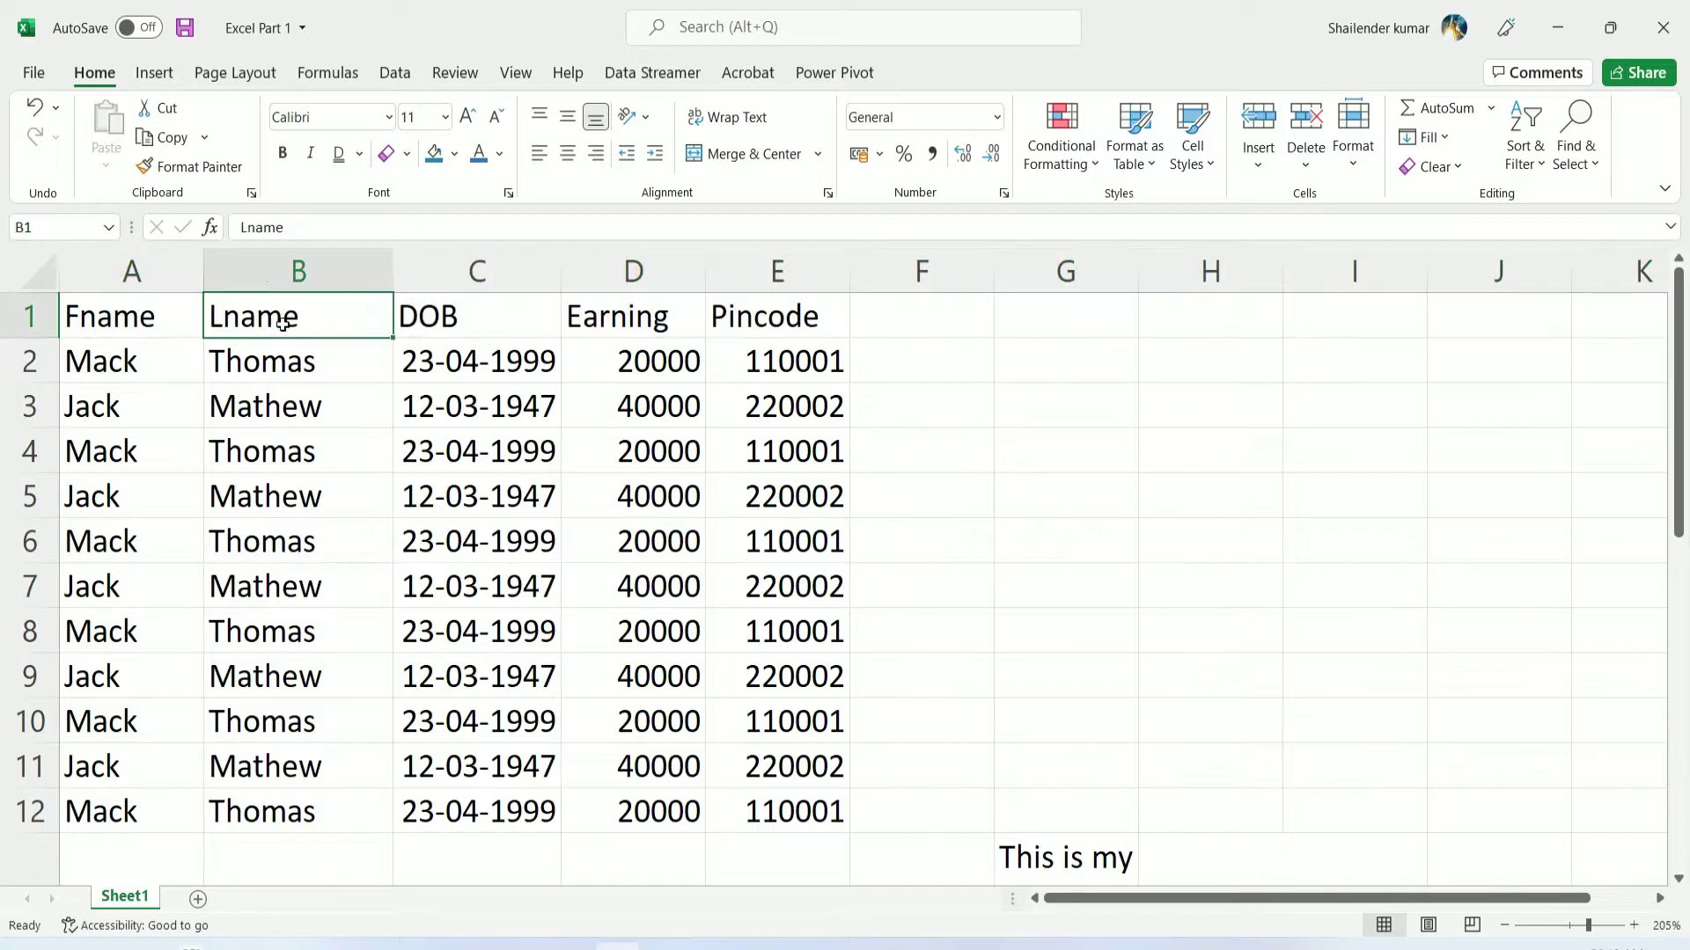
pyautogui.click(16, 322)
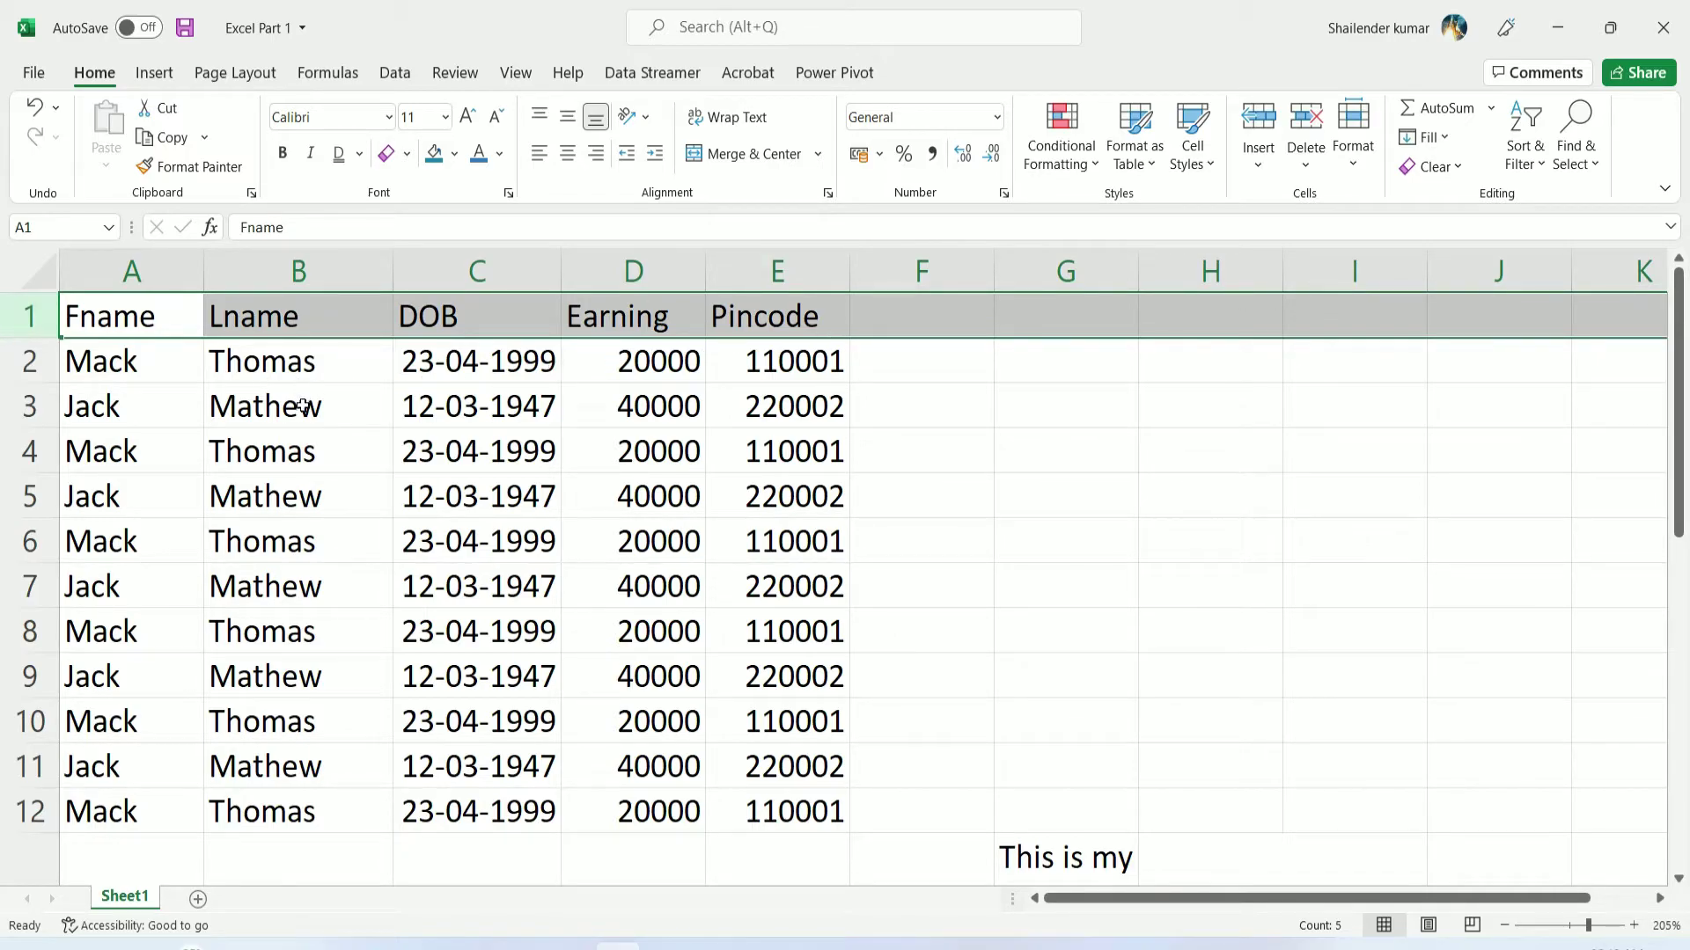
pyautogui.rightClick(25, 328)
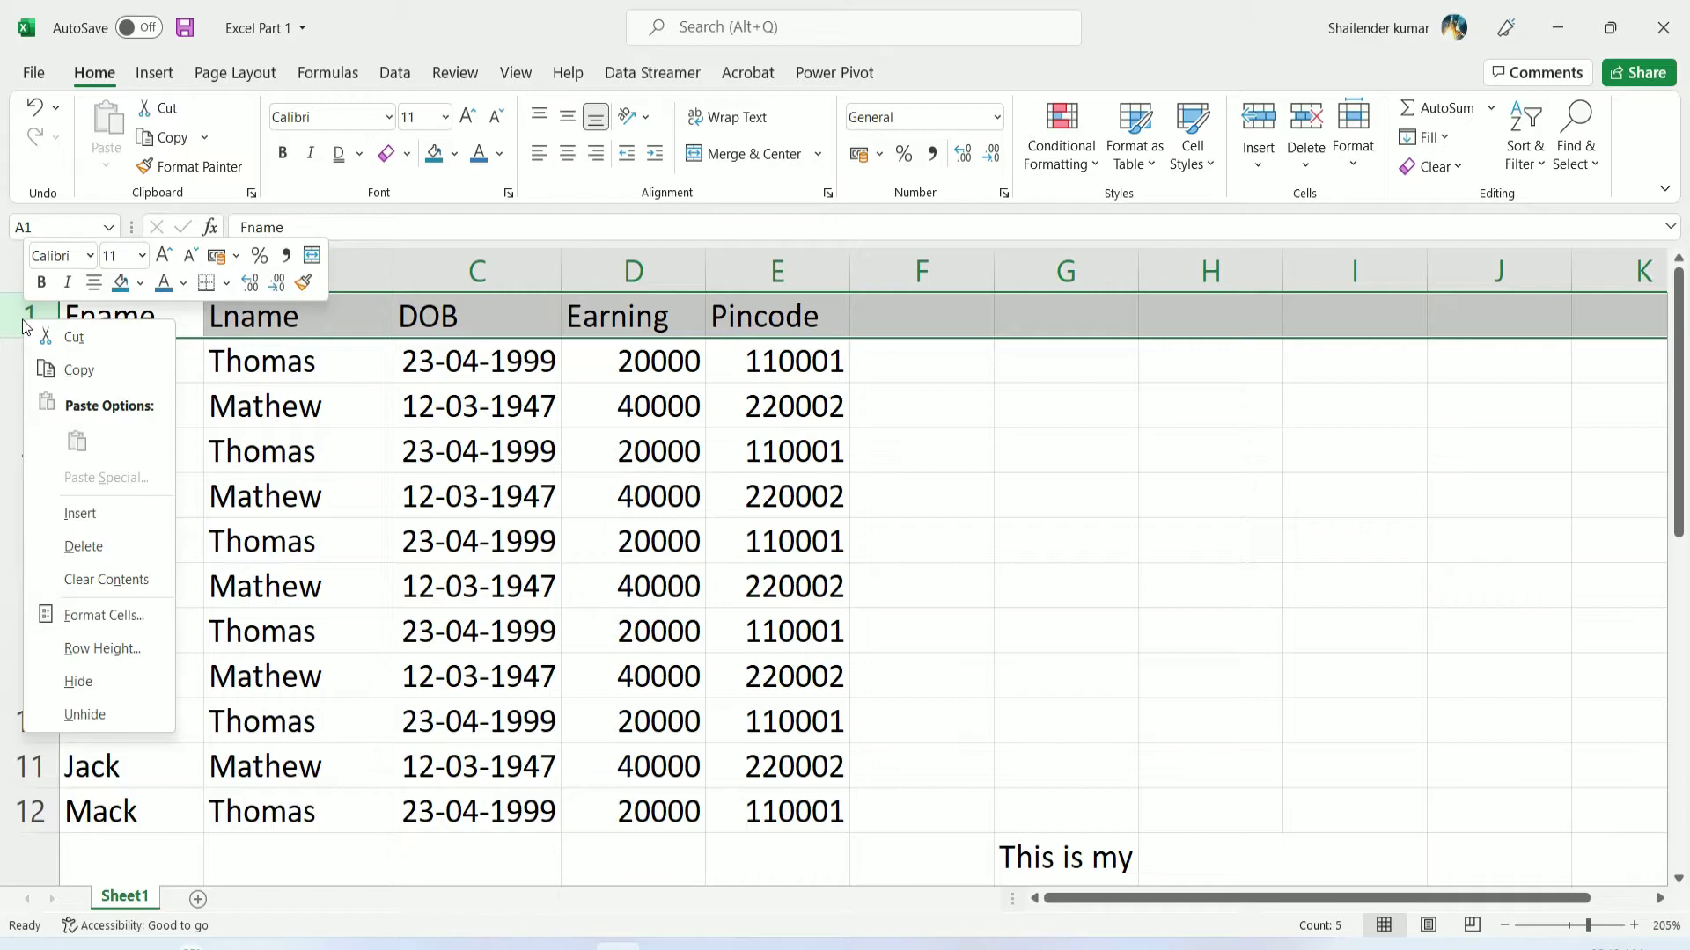
pyautogui.click(97, 515)
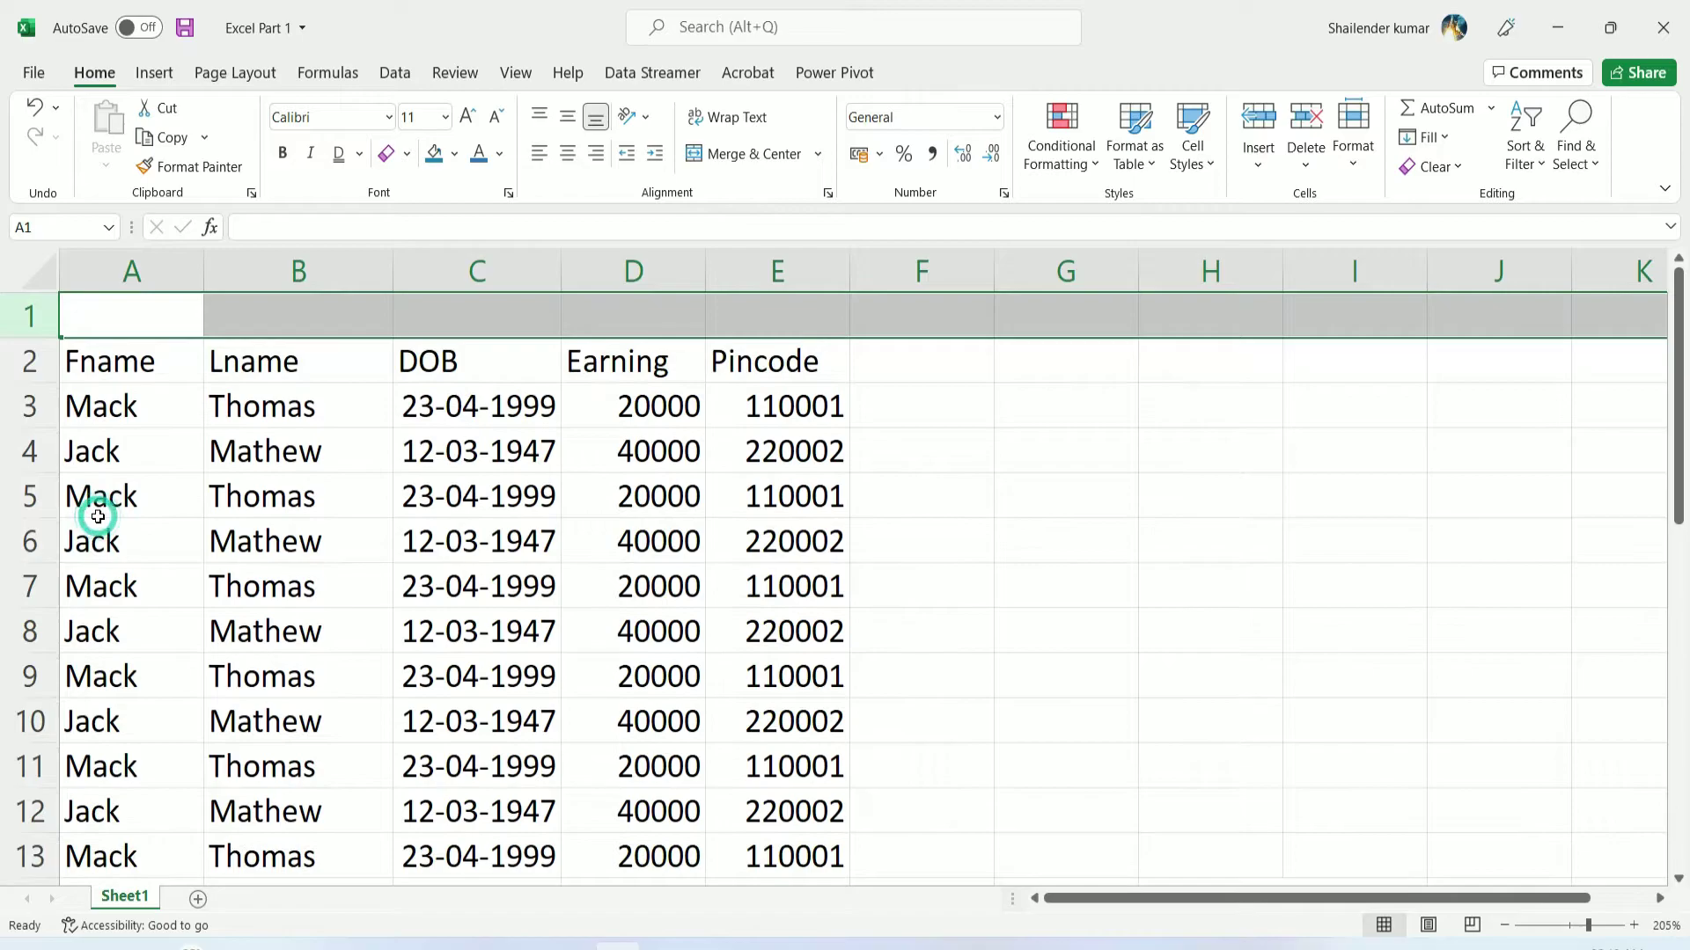
pyautogui.click(288, 322)
# Select rows 1–2 and insert two more blank rows above the table
pyautogui.click(31, 322)
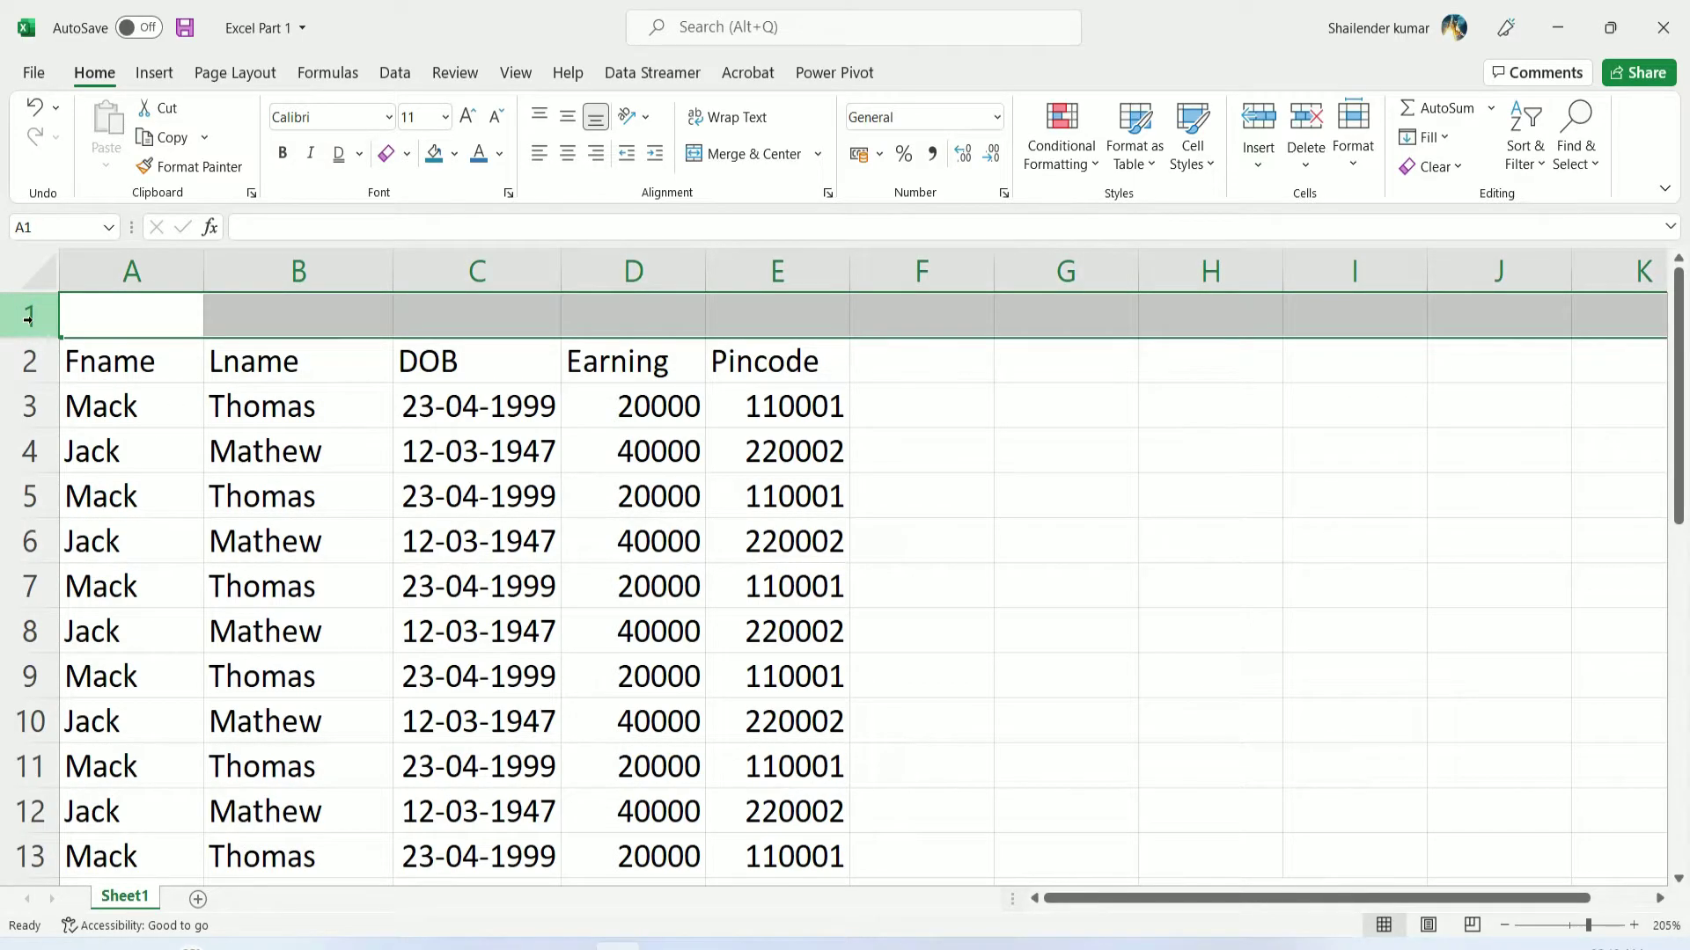
pyautogui.click(29, 321)
pyautogui.moveTo(29, 320); pyautogui.dragTo(35, 582)
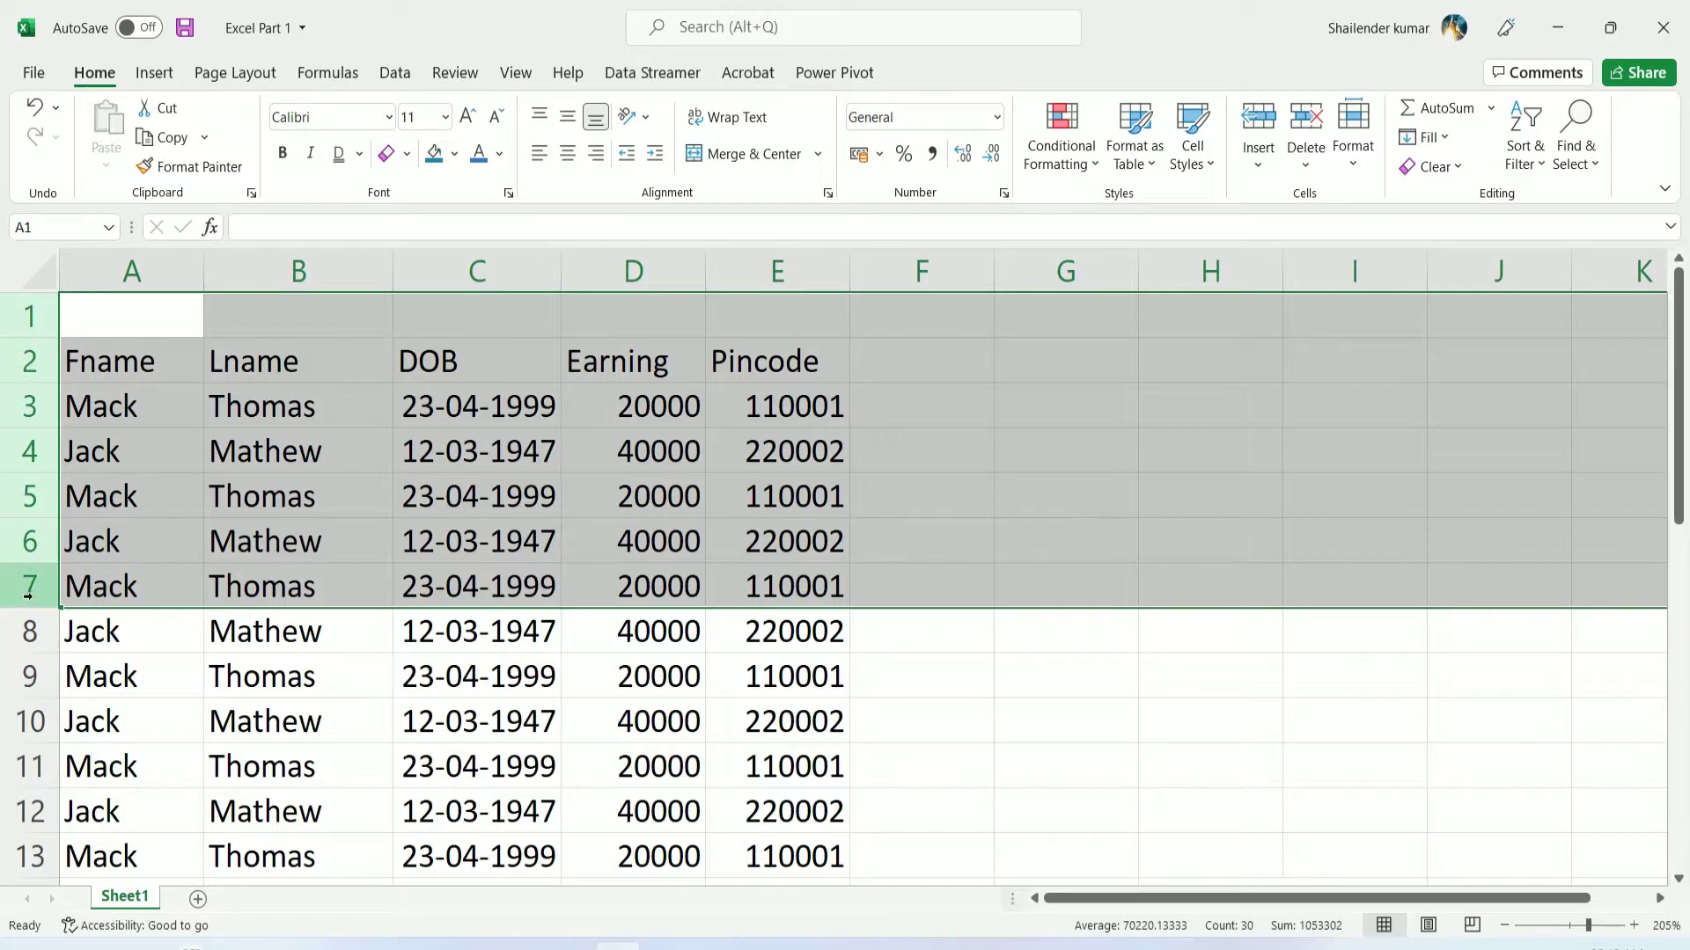
pyautogui.click(28, 323)
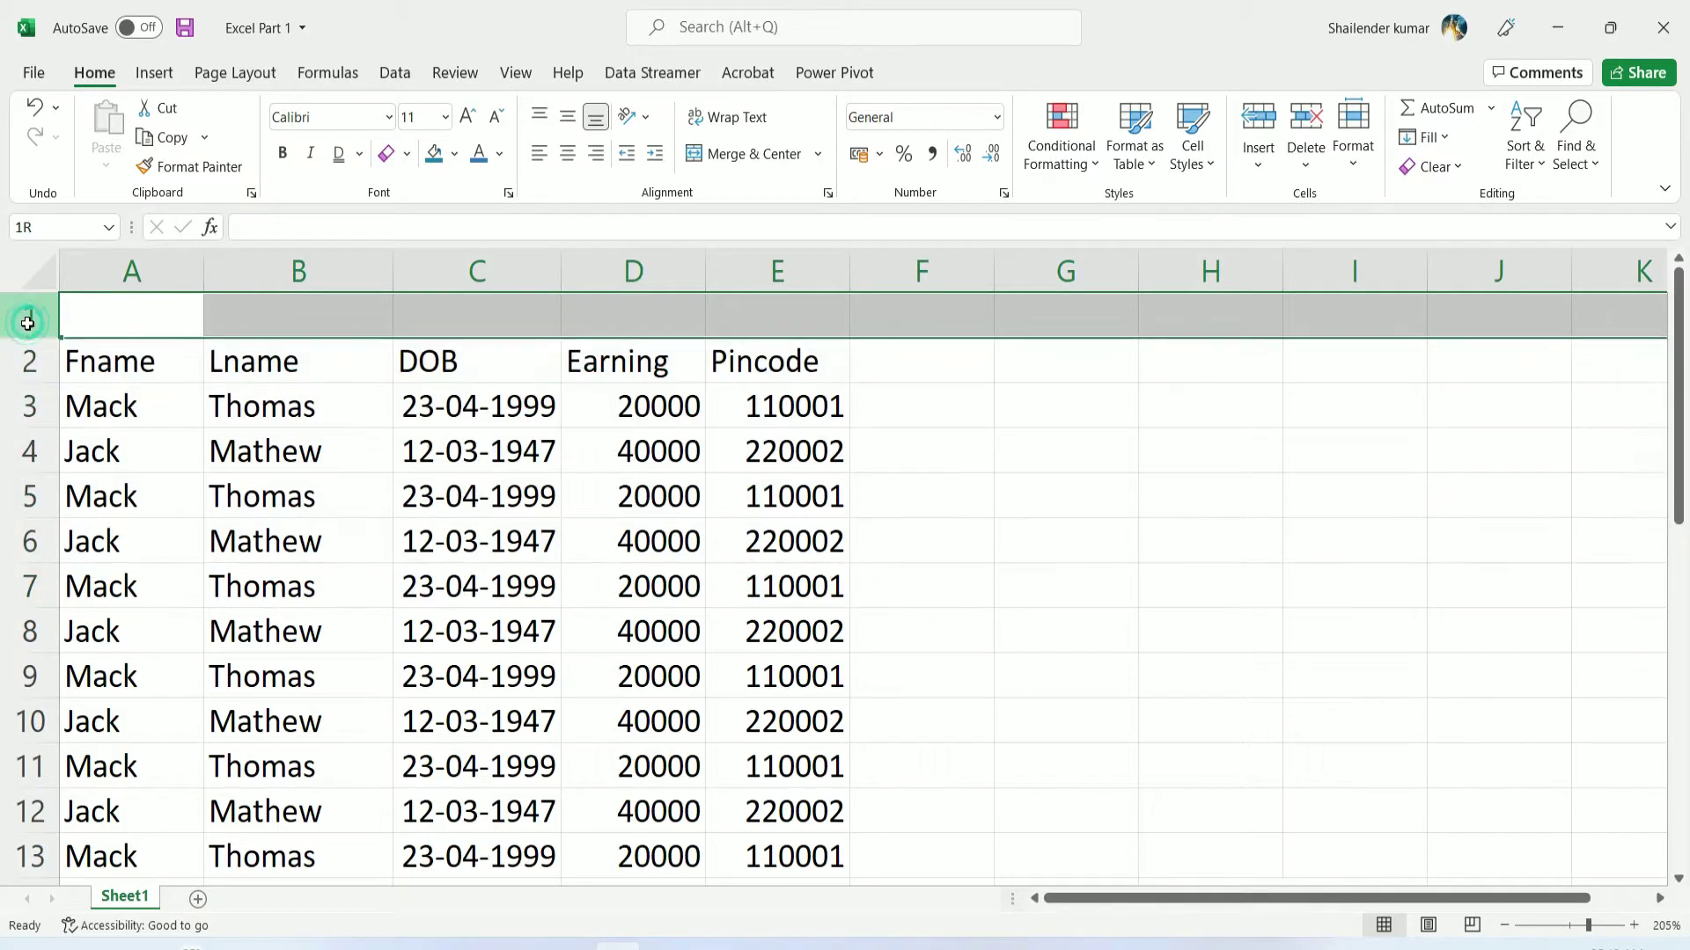
pyautogui.moveTo(27, 323); pyautogui.dragTo(24, 362)
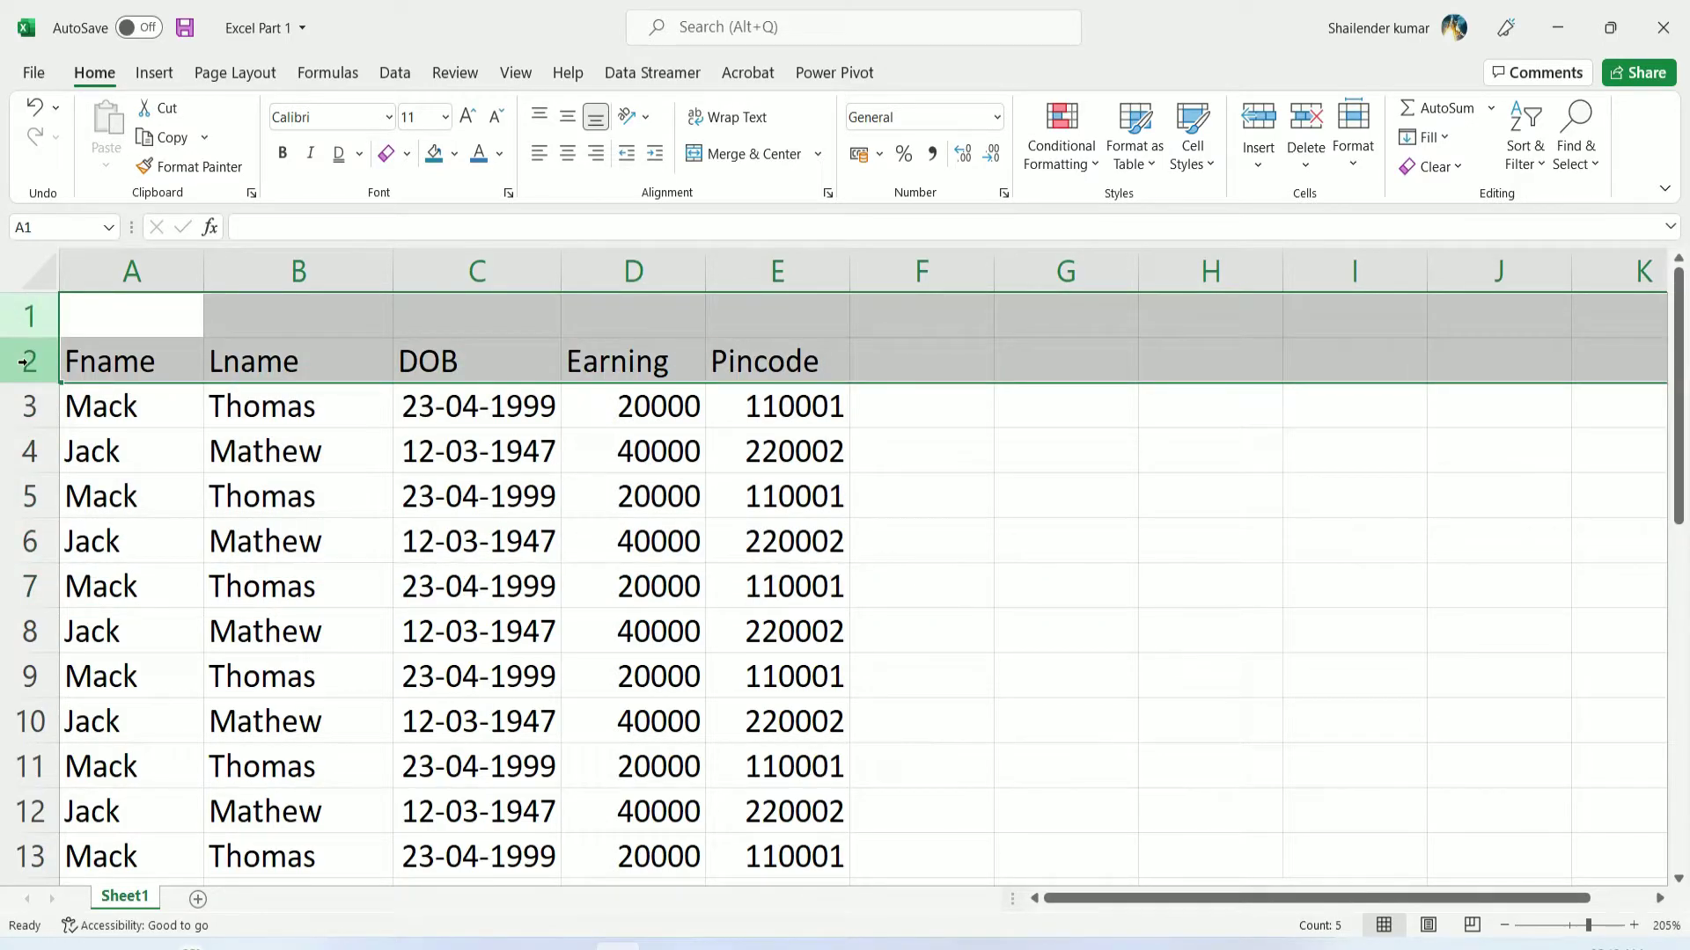
pyautogui.rightClick(24, 362)
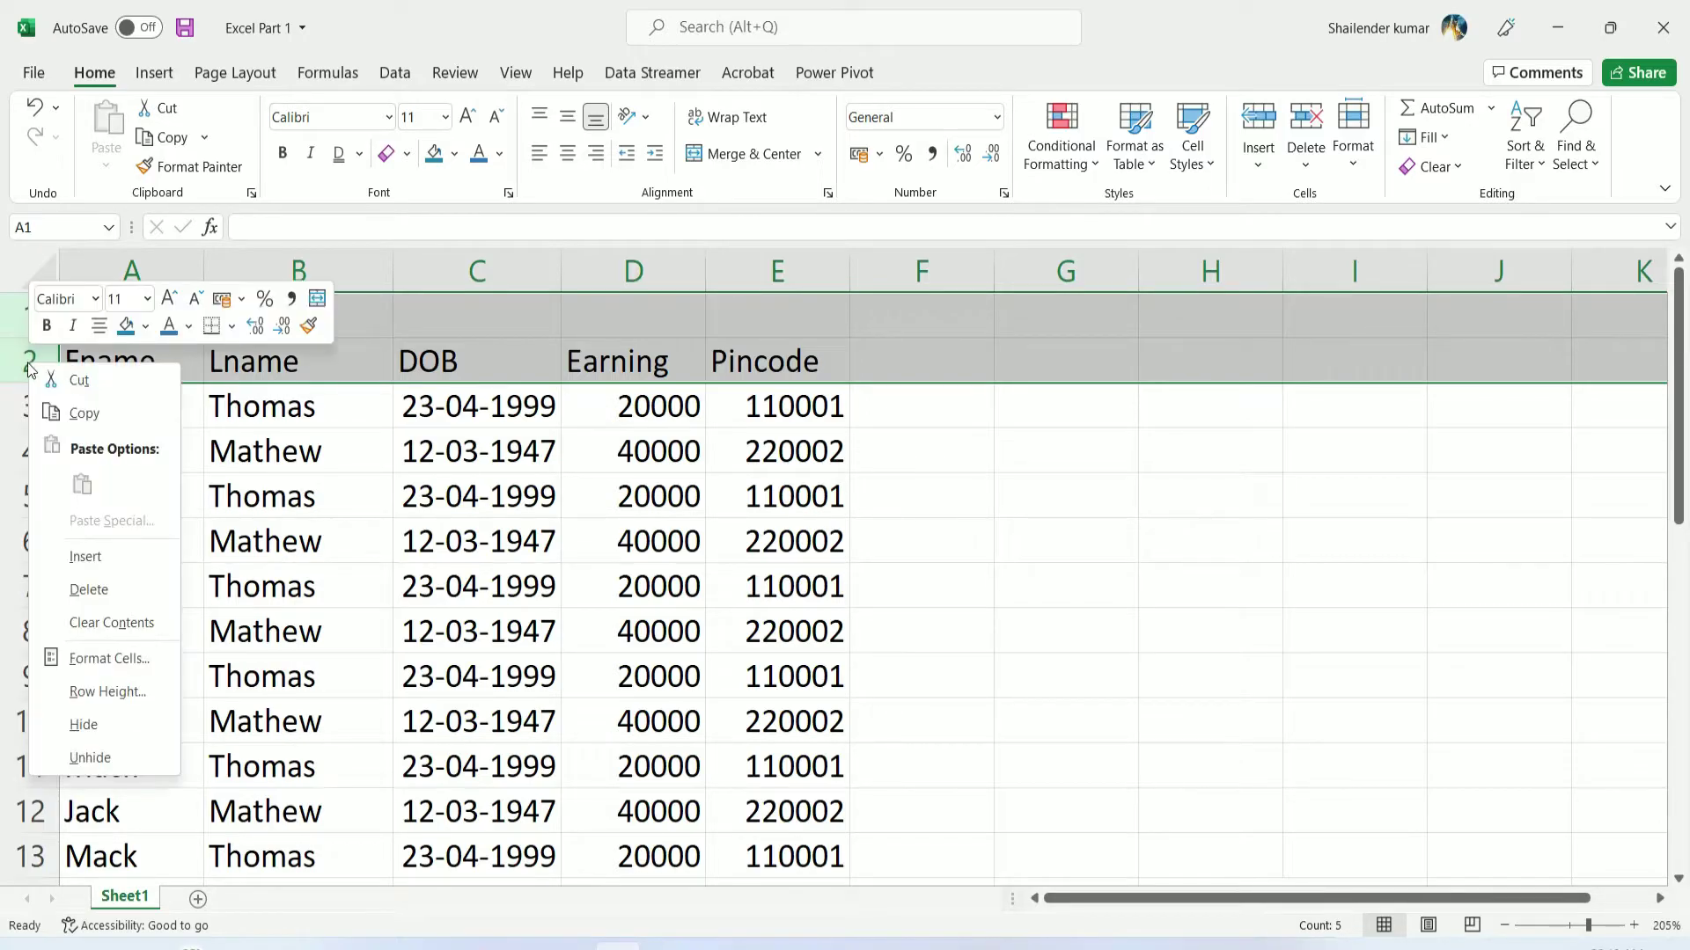
pyautogui.click(67, 557)
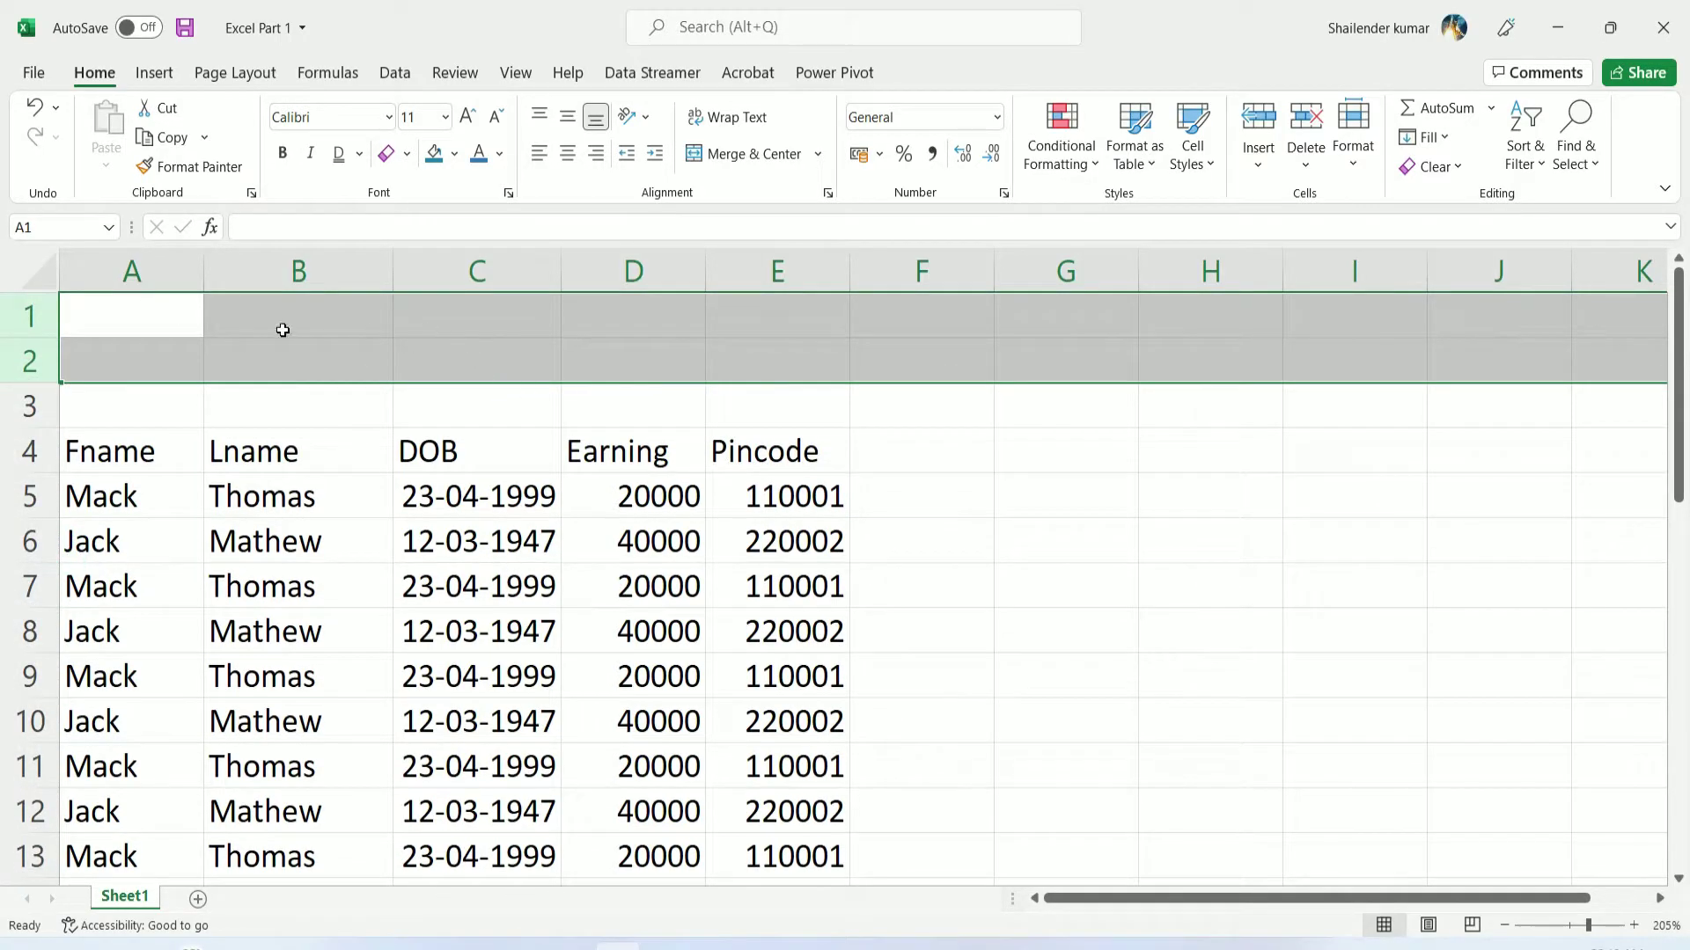
pyautogui.click(155, 325)
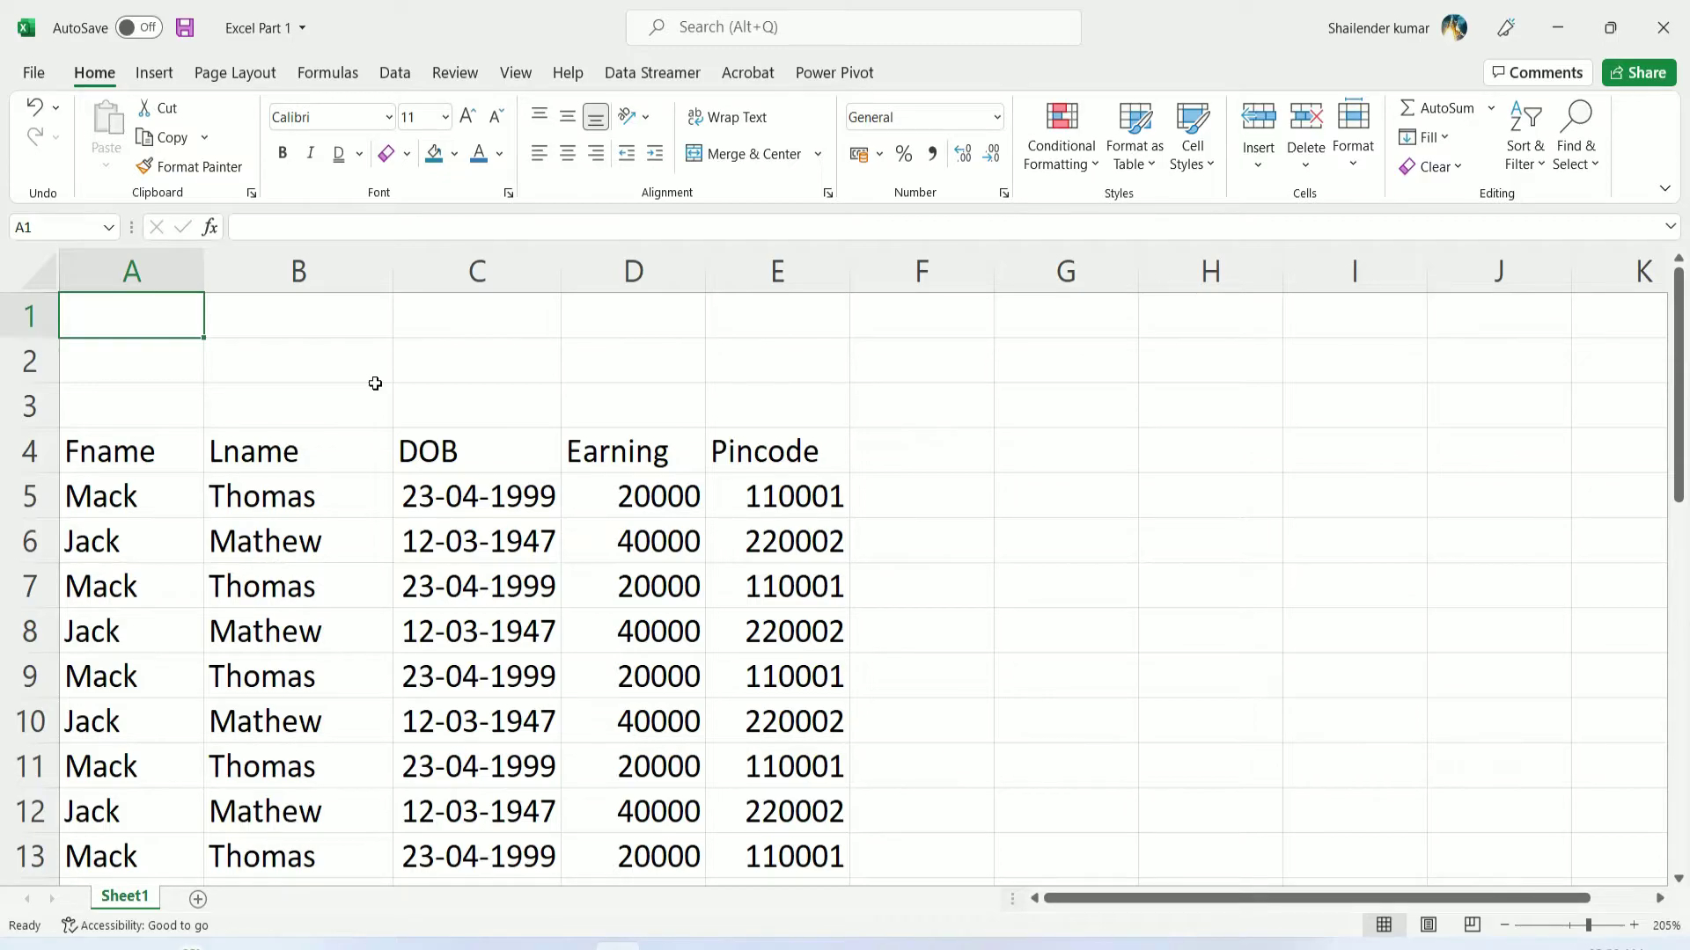
# Type 'Personal Heaading' in B1, merge and centre A1:E2, and top-align it
pyautogui.click(316, 327)
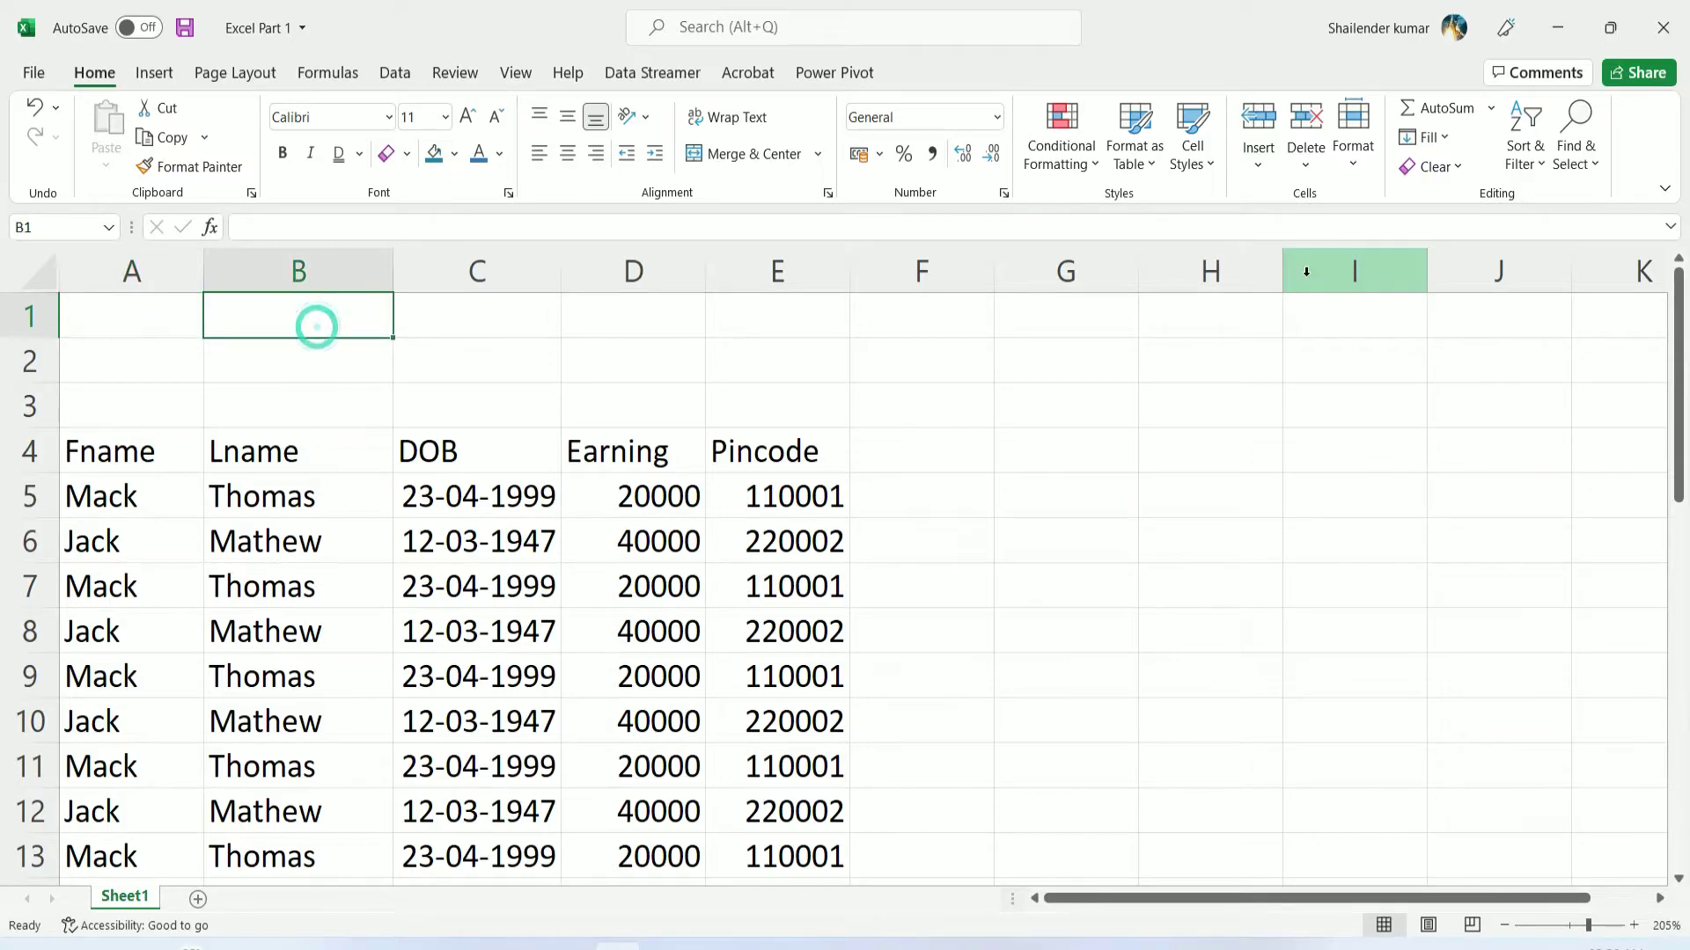
pyautogui.write('Per')
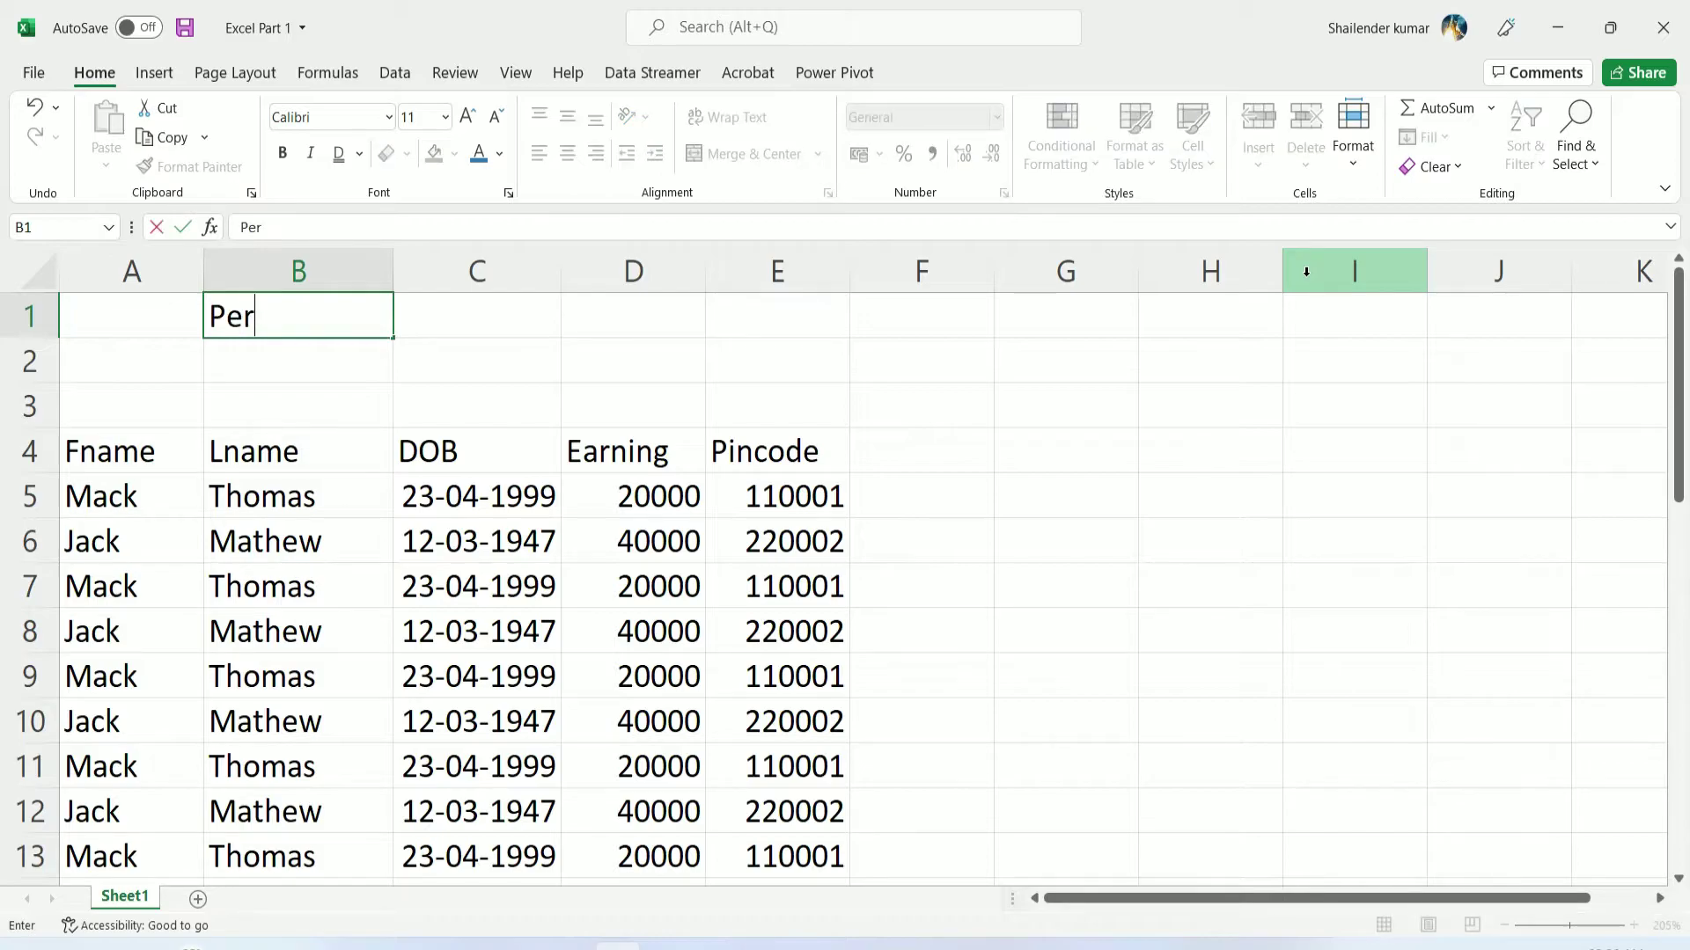
pyautogui.write('sonal ')
pyautogui.write('Heaading')
pyautogui.press('Return')
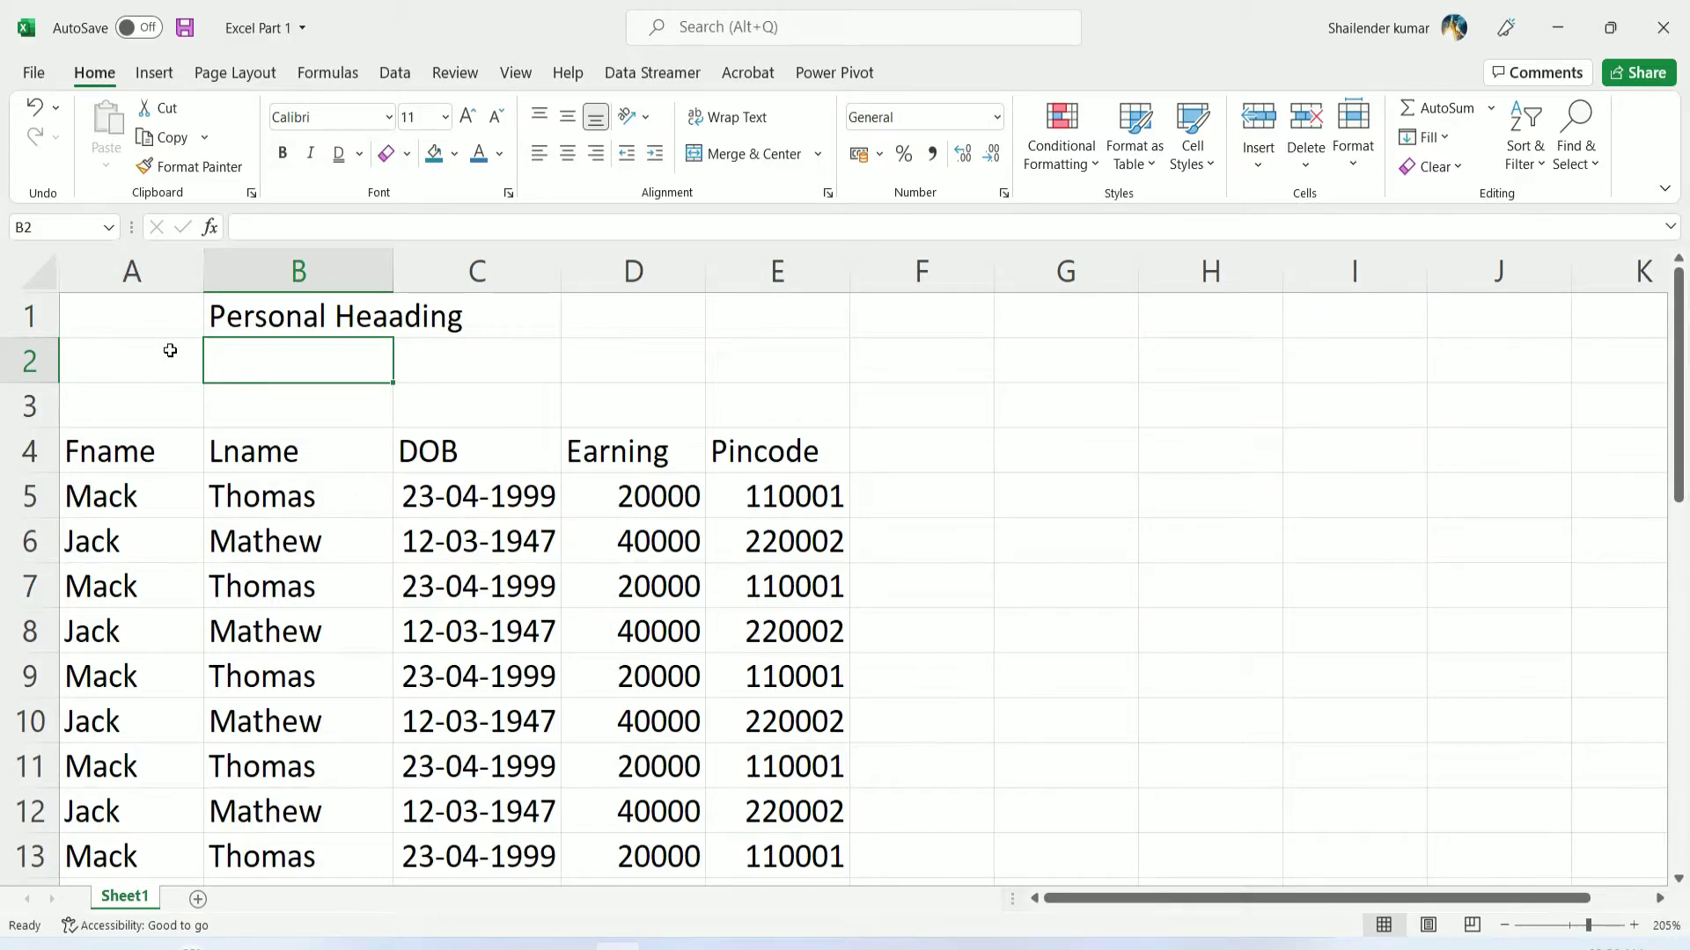
pyautogui.moveTo(151, 316)
pyautogui.mouseDown()
pyautogui.moveTo(592, 388)
pyautogui.moveTo(763, 391)
pyautogui.moveTo(727, 377)
pyautogui.mouseUp()
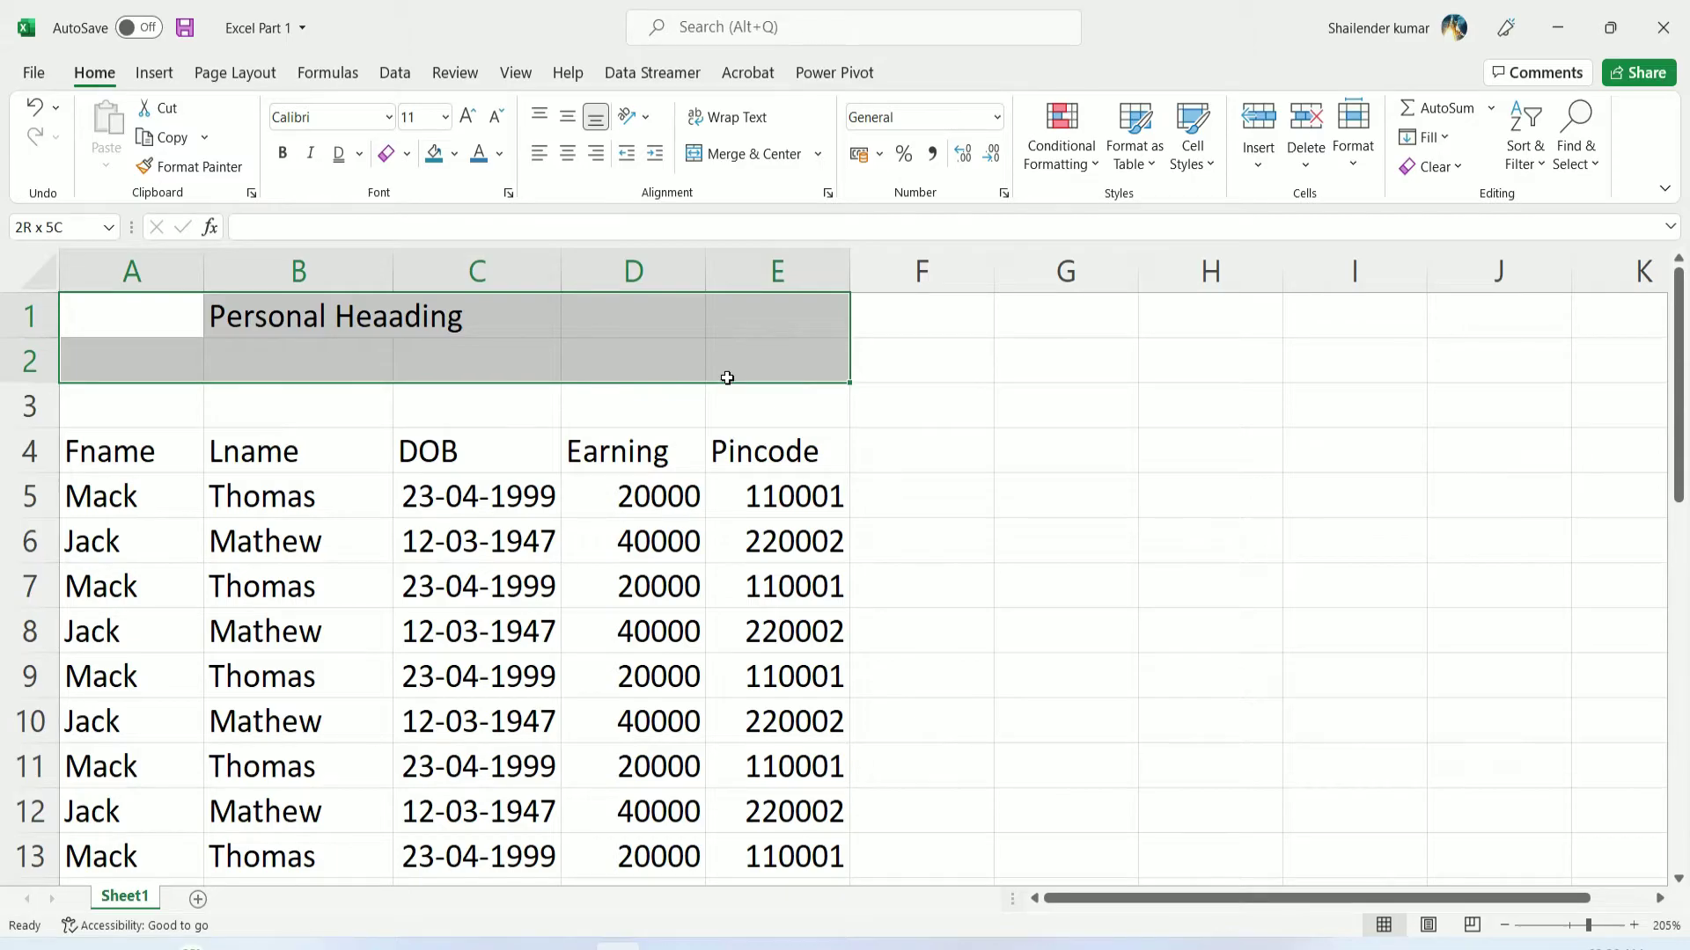
pyautogui.click(760, 153)
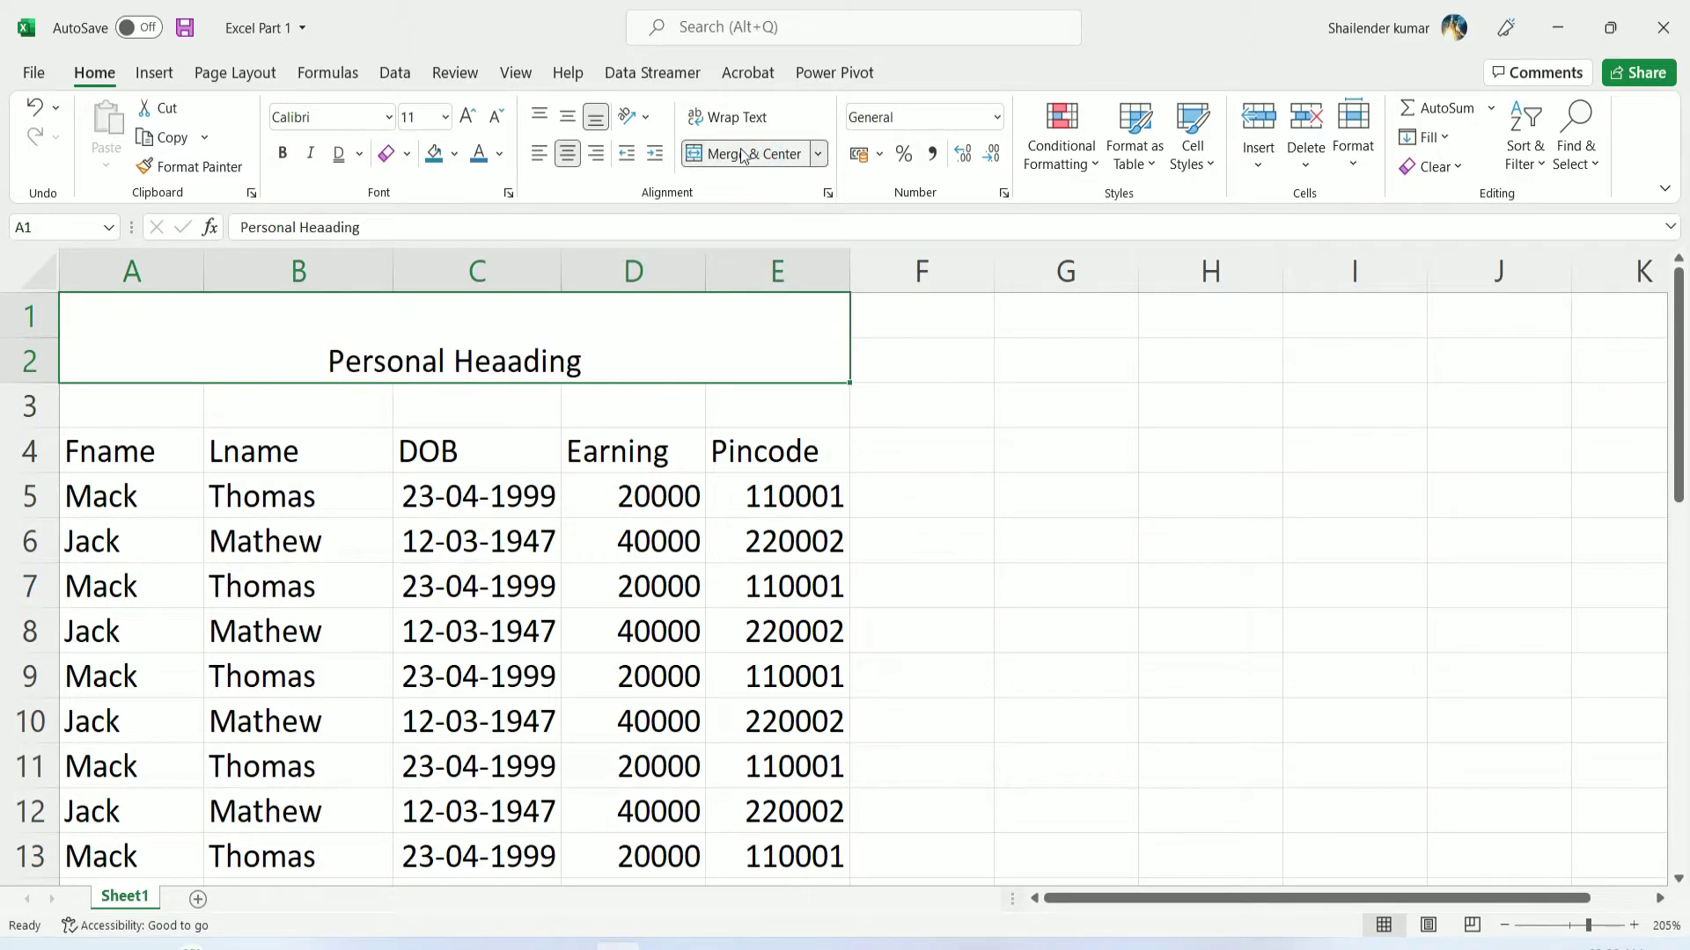
pyautogui.click(543, 117)
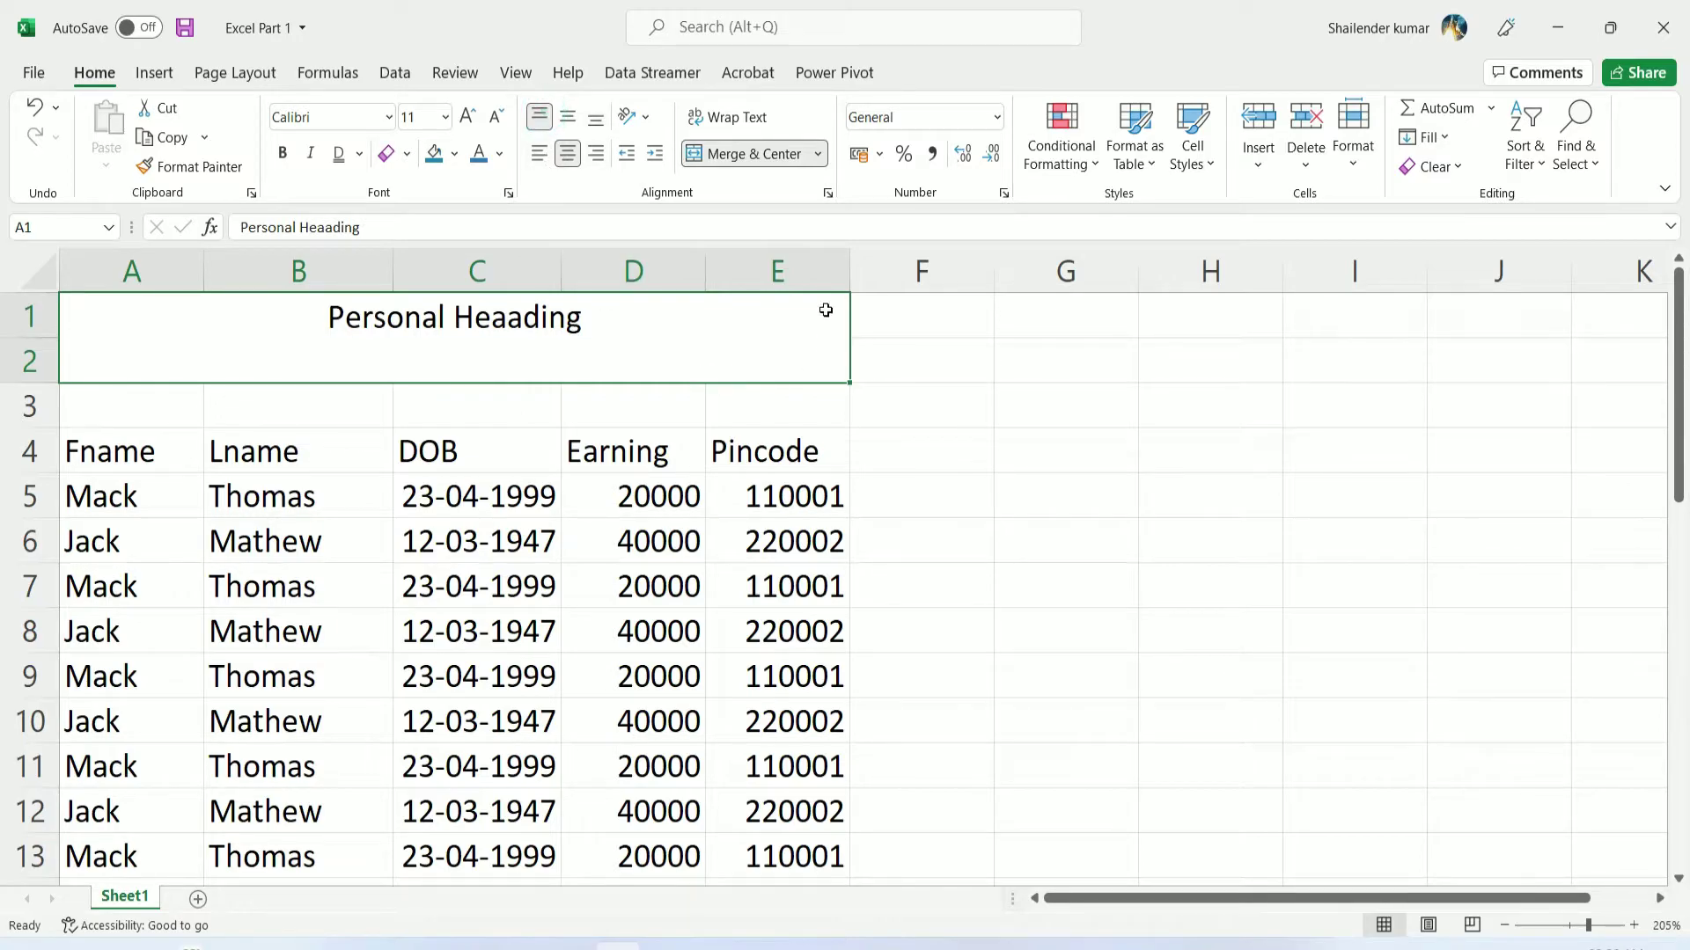
# Fill the merged title block with blue
pyautogui.click(1054, 365)
pyautogui.click(139, 323)
pyautogui.click(433, 154)
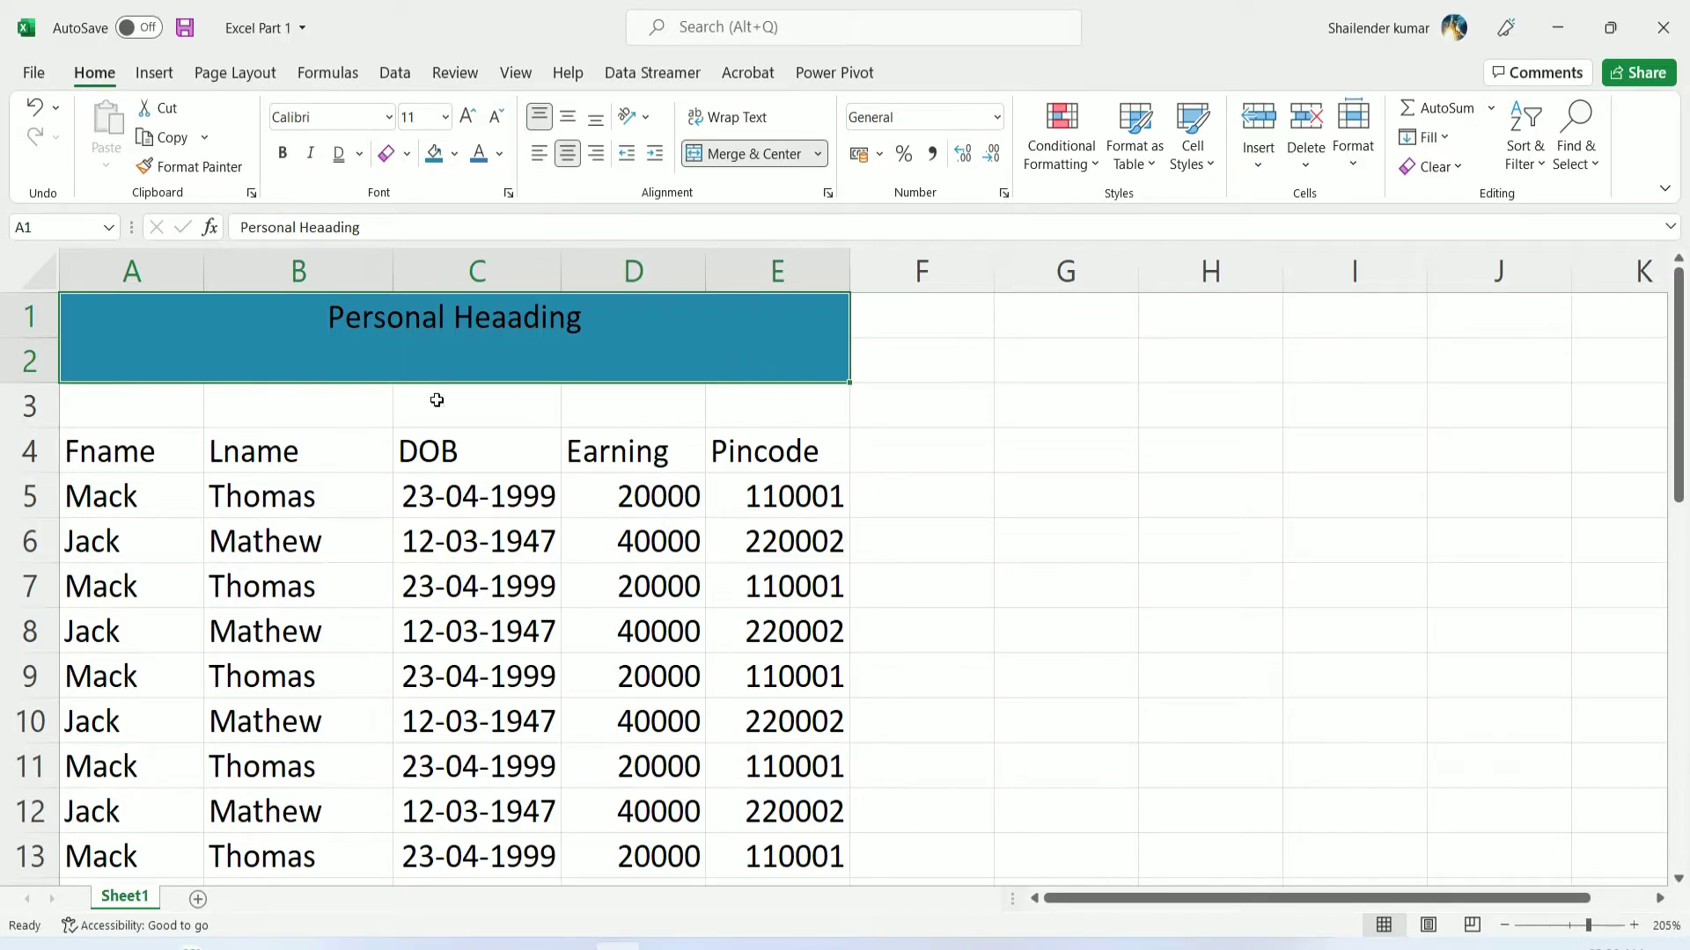
pyautogui.click(184, 408)
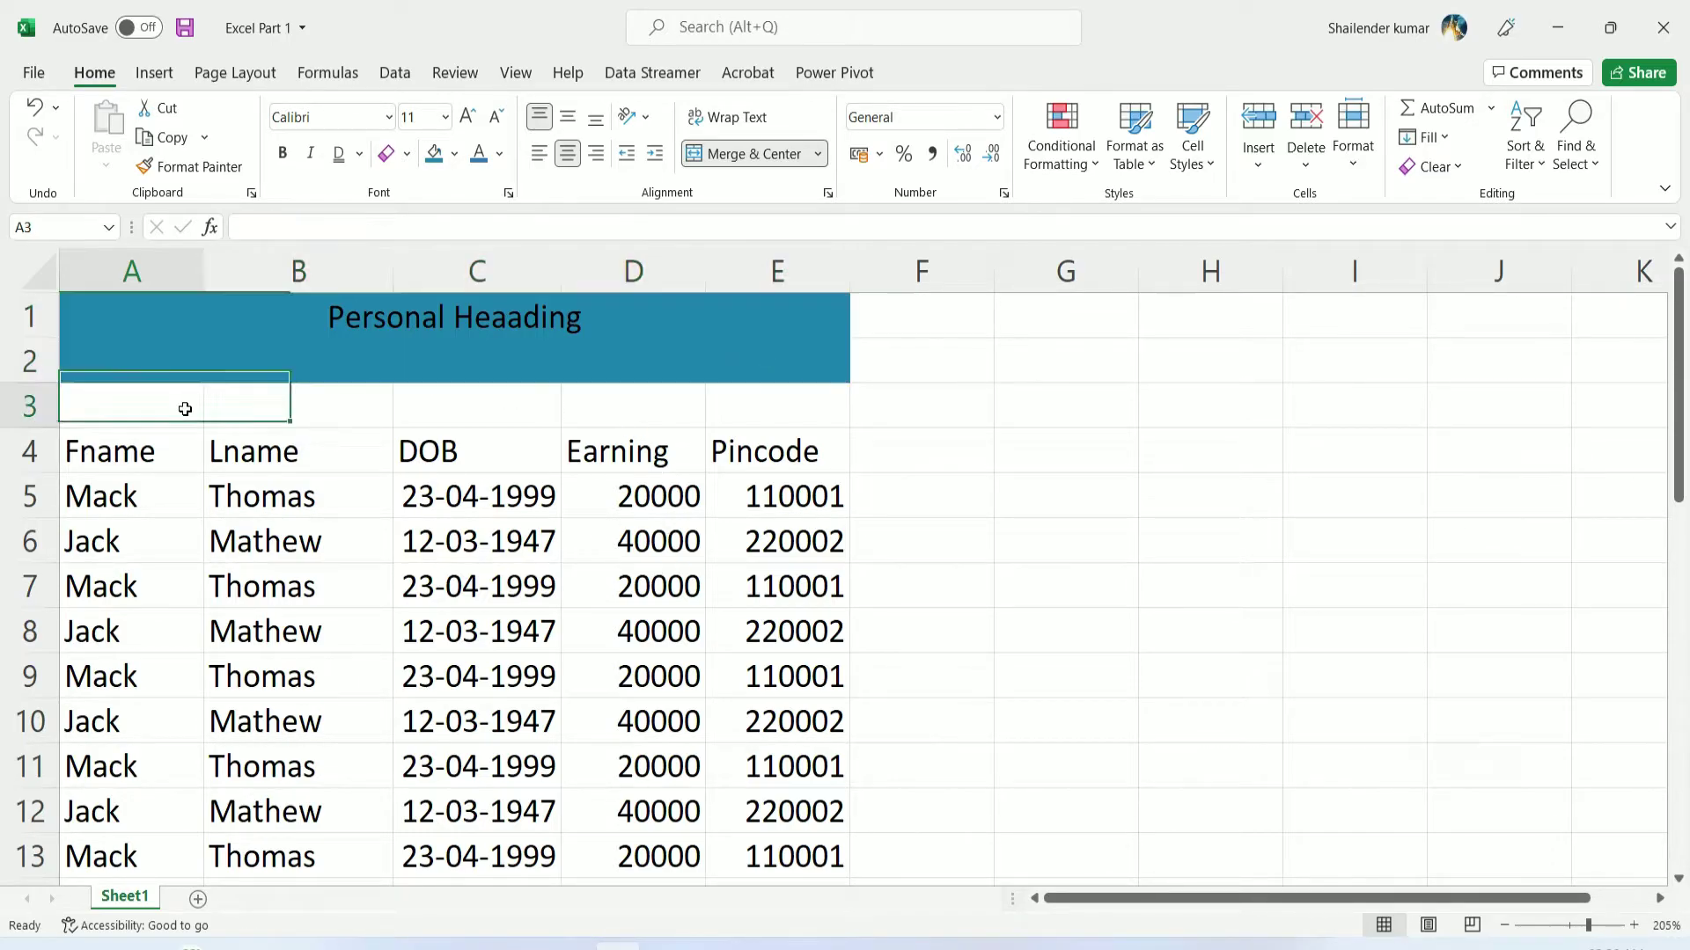
pyautogui.click(155, 343)
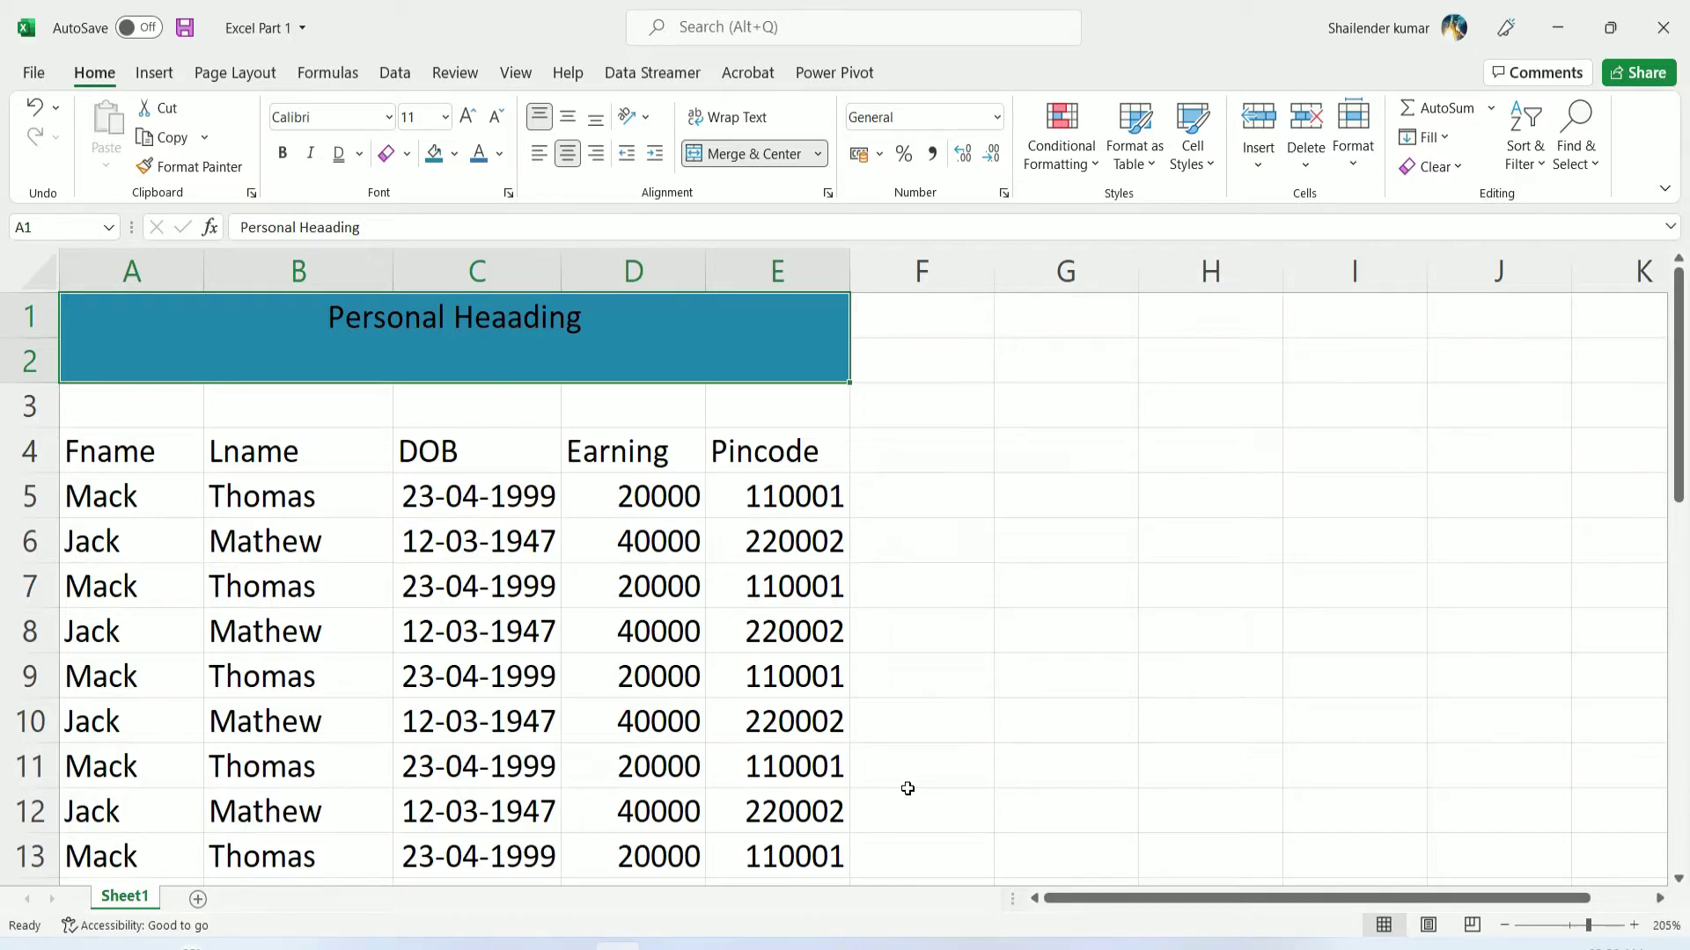
# Jump down to row 1048576, then across to the last column XFD
pyautogui.hotkey('ctrl', 'Down')
pyautogui.hotkey('ctrl', 'Down')
pyautogui.hotkey('ctrl', 'Down')
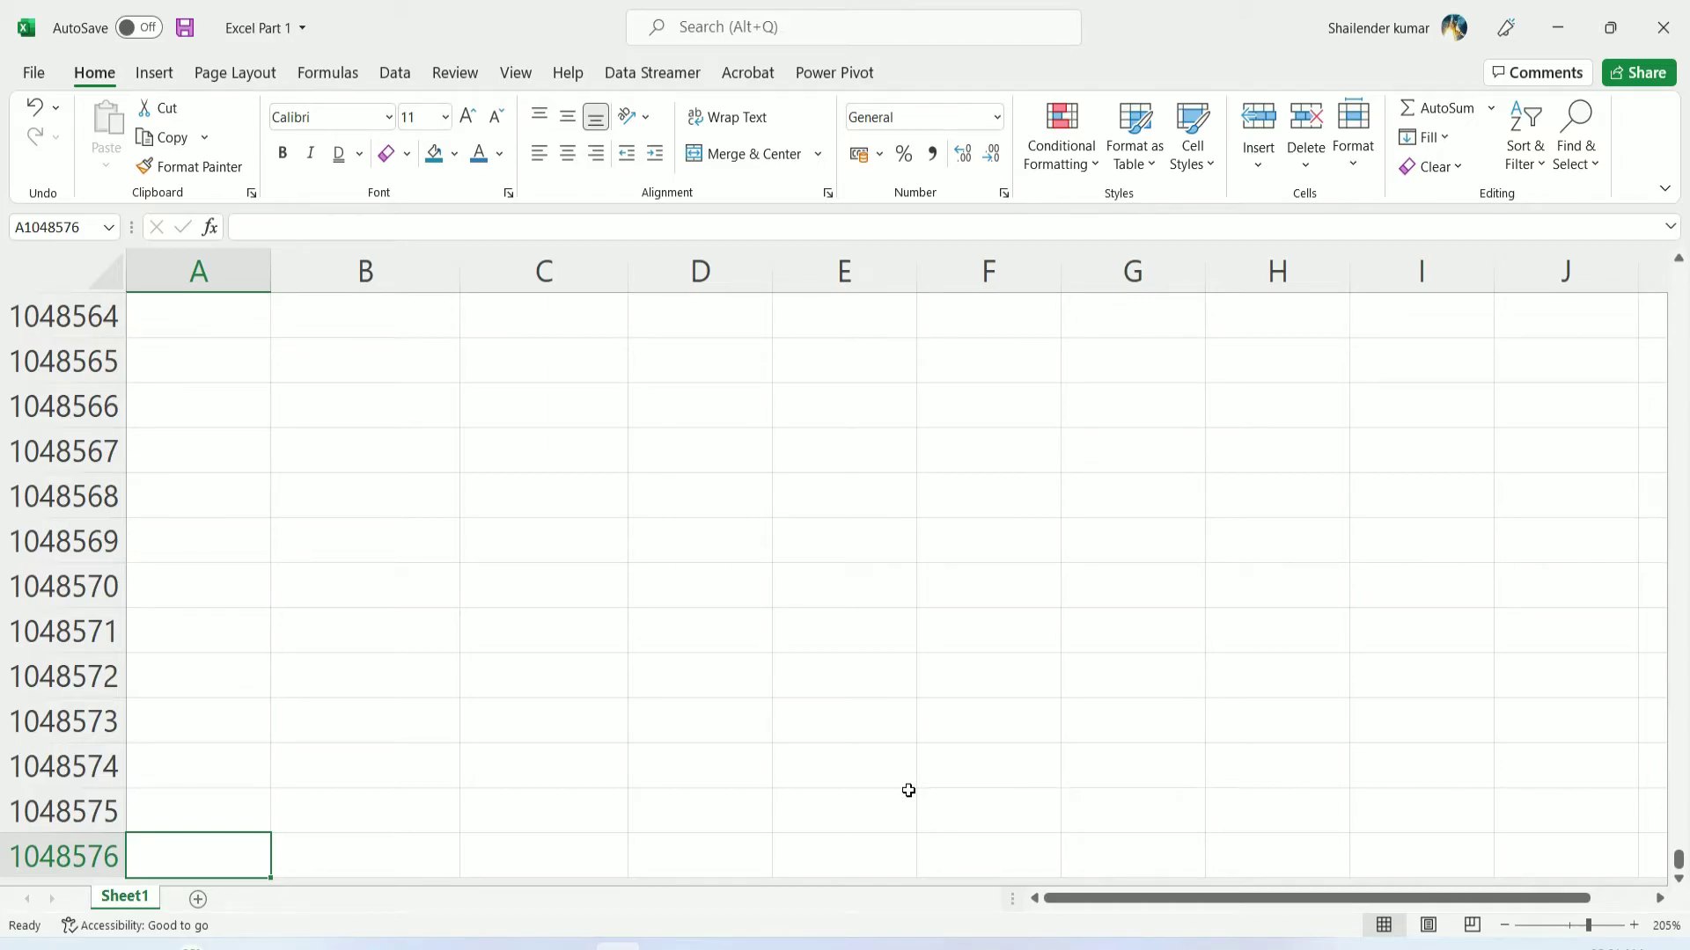
pyautogui.hotkey('ctrl', 'Right')
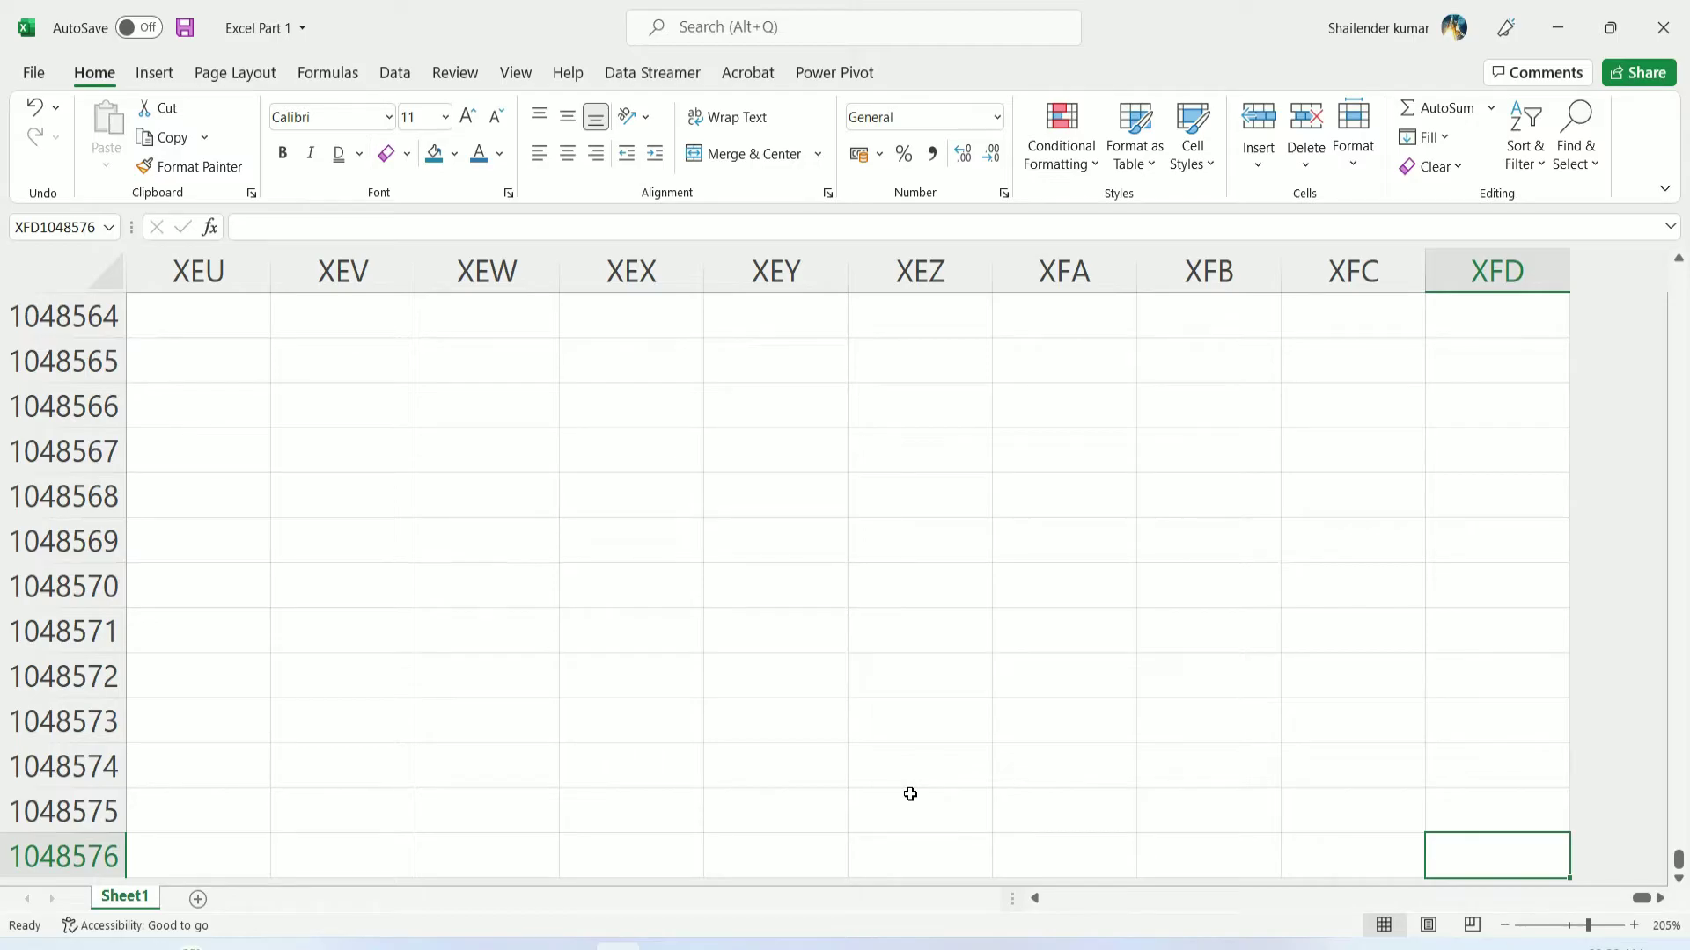
# Jump back up to row 1 and left to cell A1
pyautogui.hotkey('ctrl', 'Up')
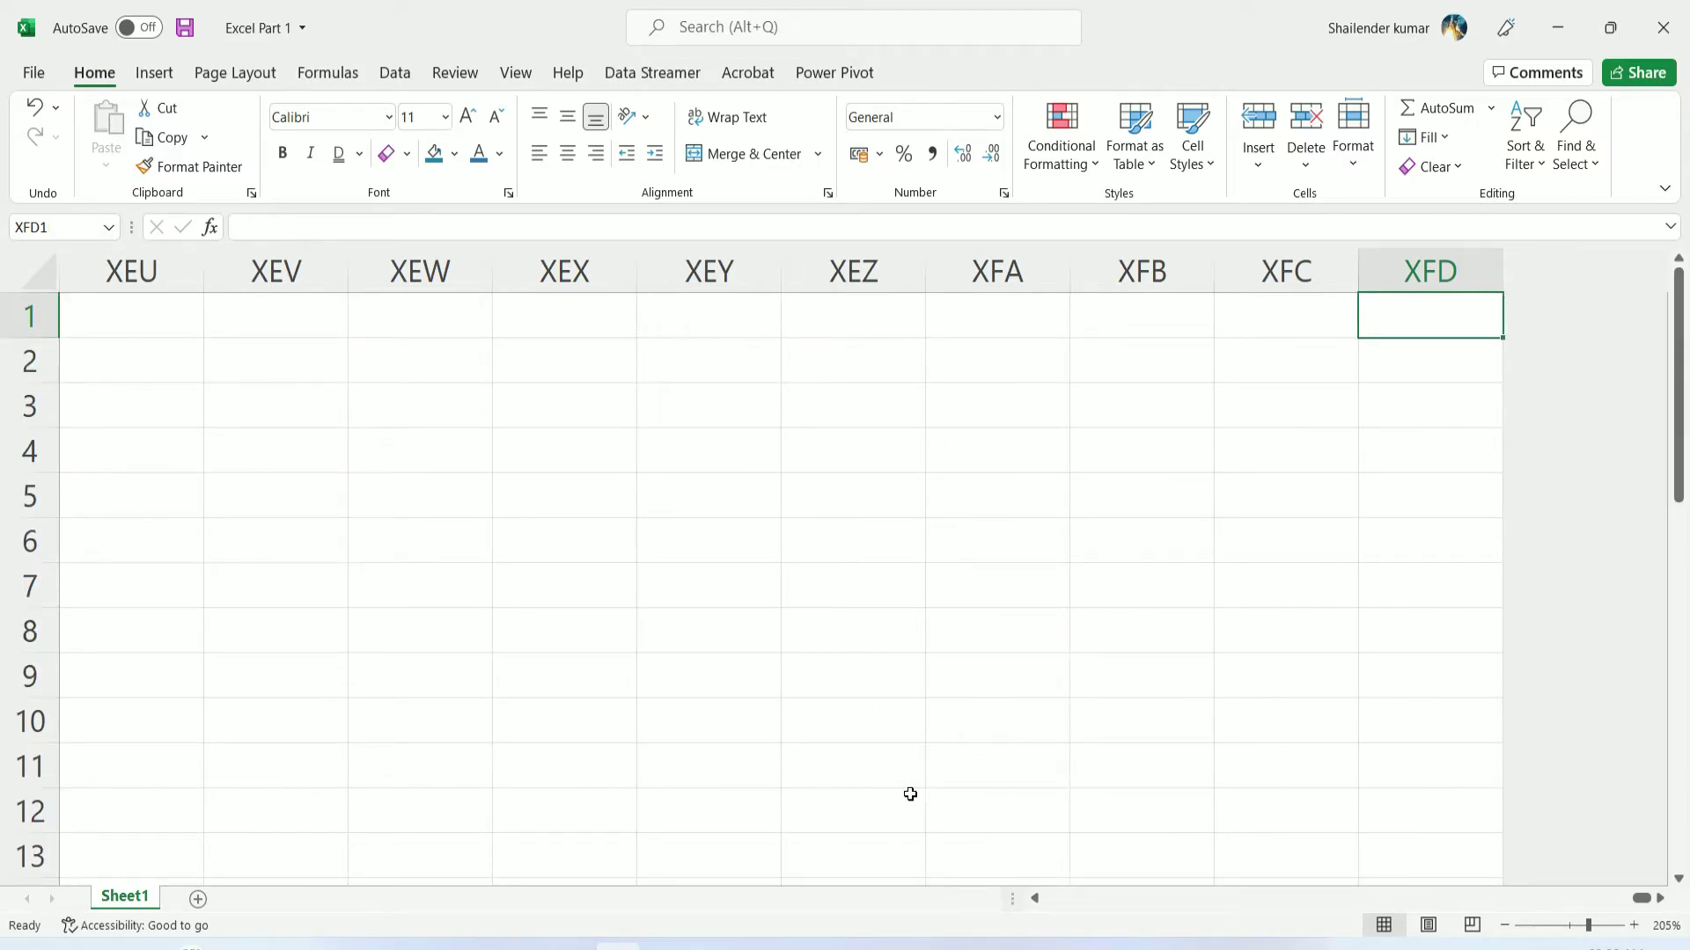
pyautogui.hotkey('ctrl', 'Left')
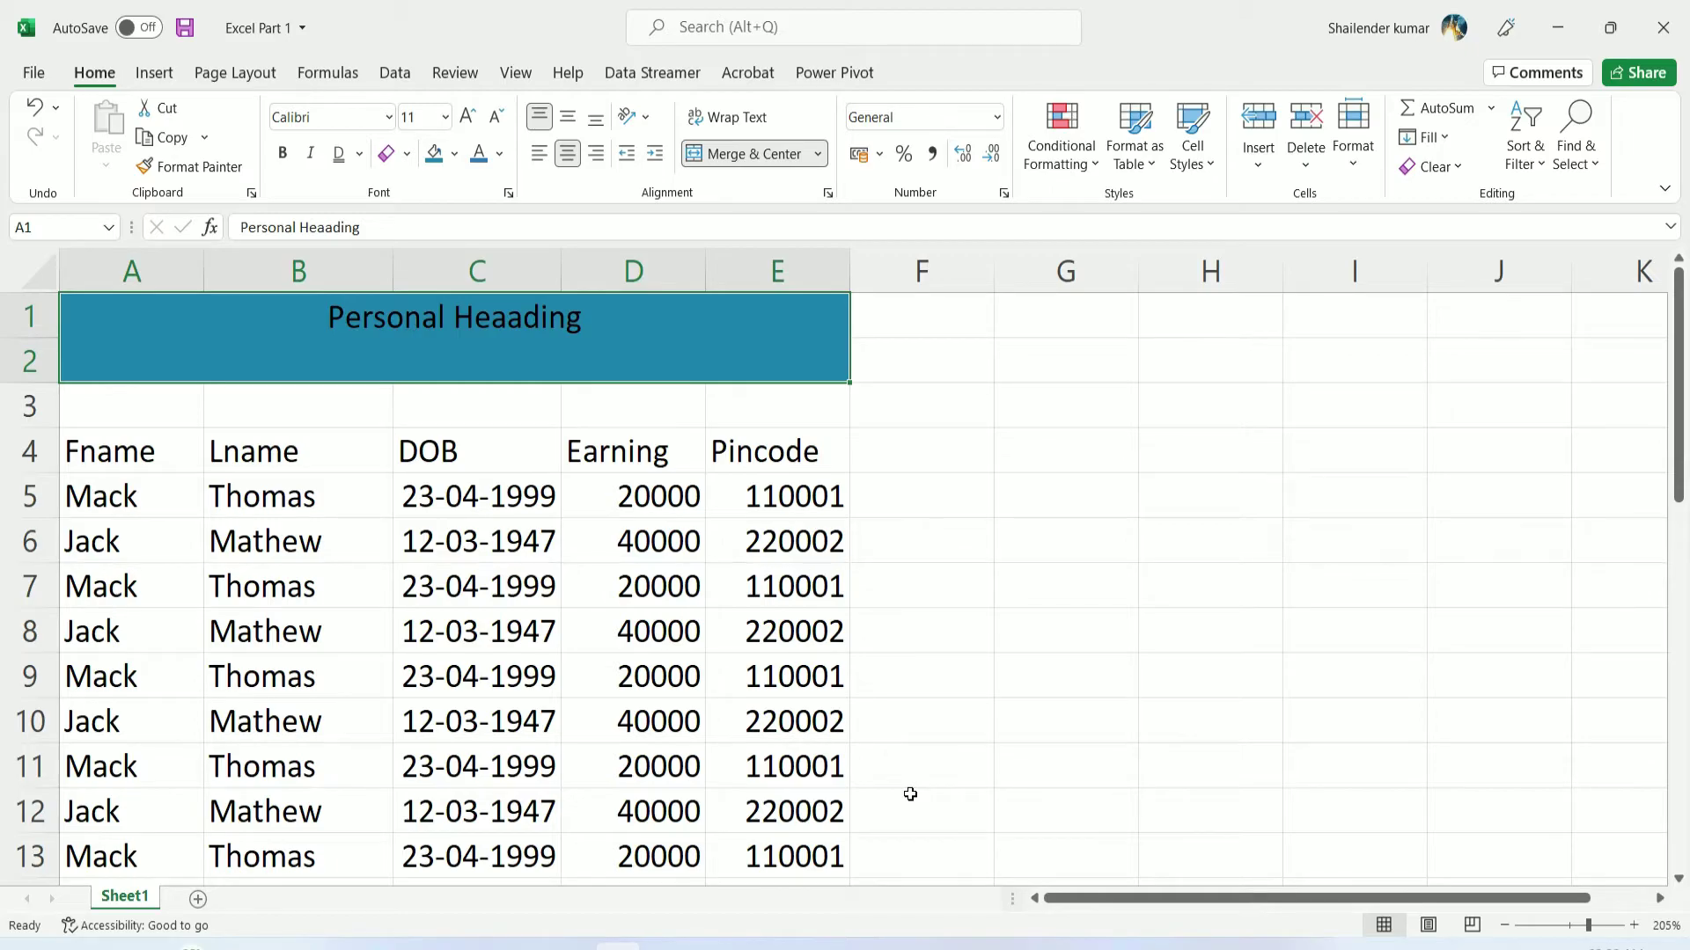
# Step right along empty row 1 toward column AU, return left, then select Pincode cell E10
pyautogui.press('Right')
pyautogui.press('Right')
pyautogui.press('Right')
pyautogui.press('Right')
pyautogui.press('Right')
pyautogui.press('Right')
pyautogui.press('Right')
pyautogui.press('Right')
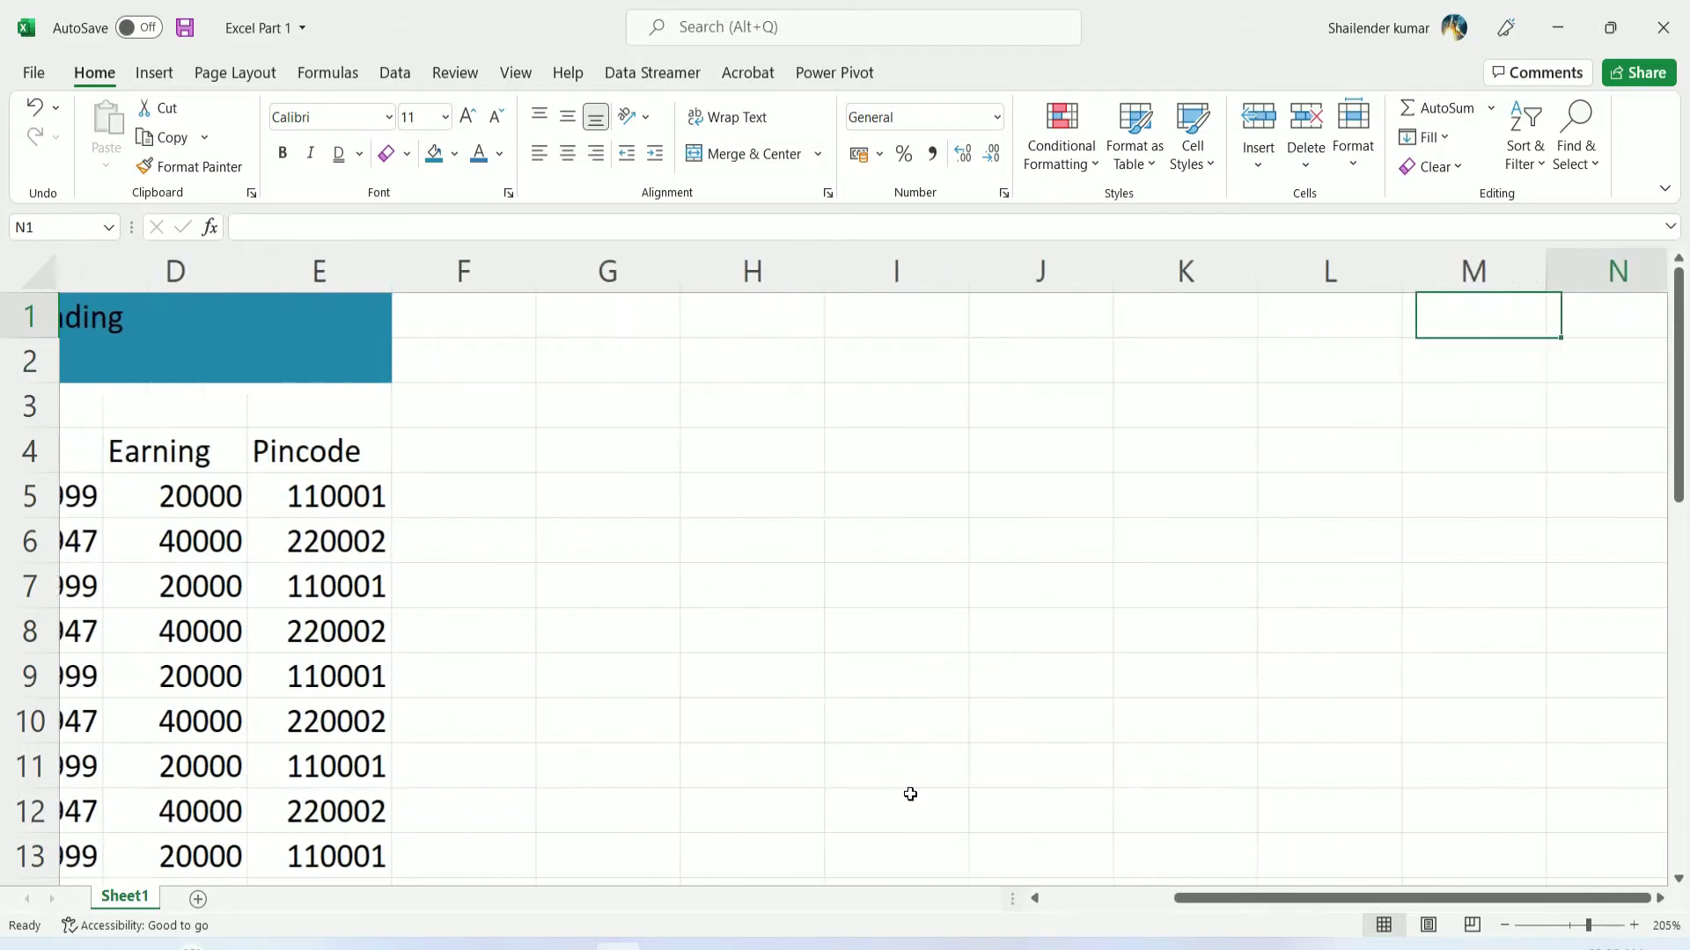
pyautogui.press('Right')
pyautogui.press('Right')
pyautogui.press('Right')
pyautogui.press('Right')
pyautogui.press('Right')
pyautogui.press('Right')
pyautogui.press('Right')
pyautogui.press('Right')
pyautogui.press('Right')
pyautogui.press('Right')
pyautogui.press('Right')
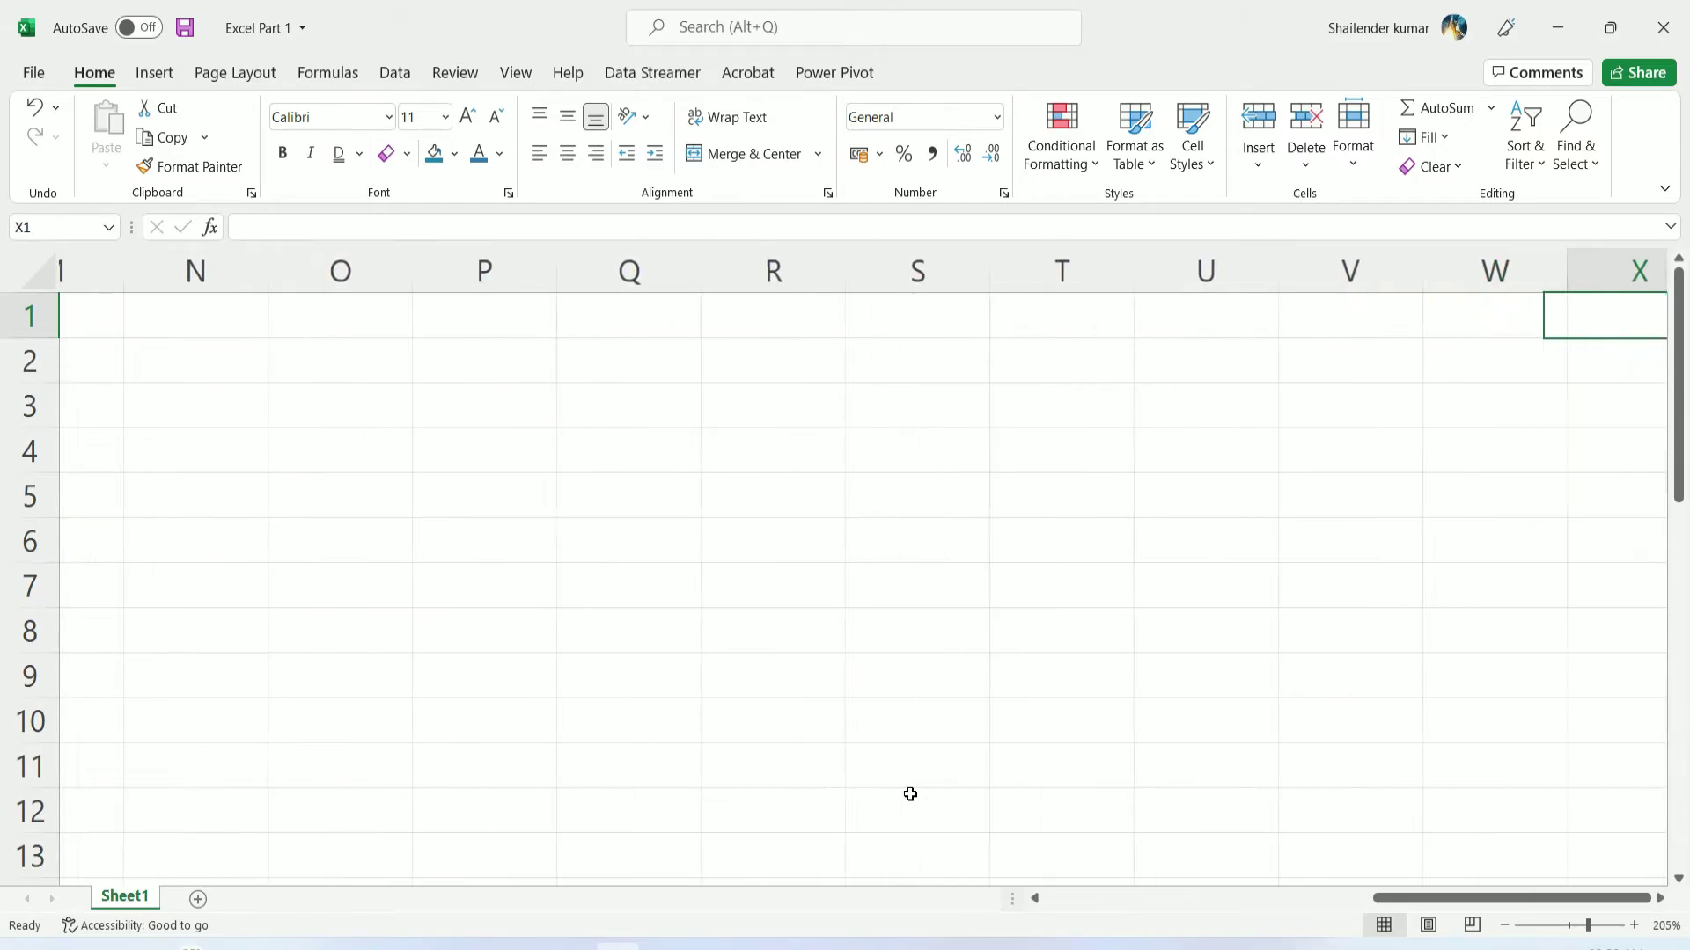
pyautogui.press('Right')
pyautogui.press('Right')
pyautogui.press('Right')
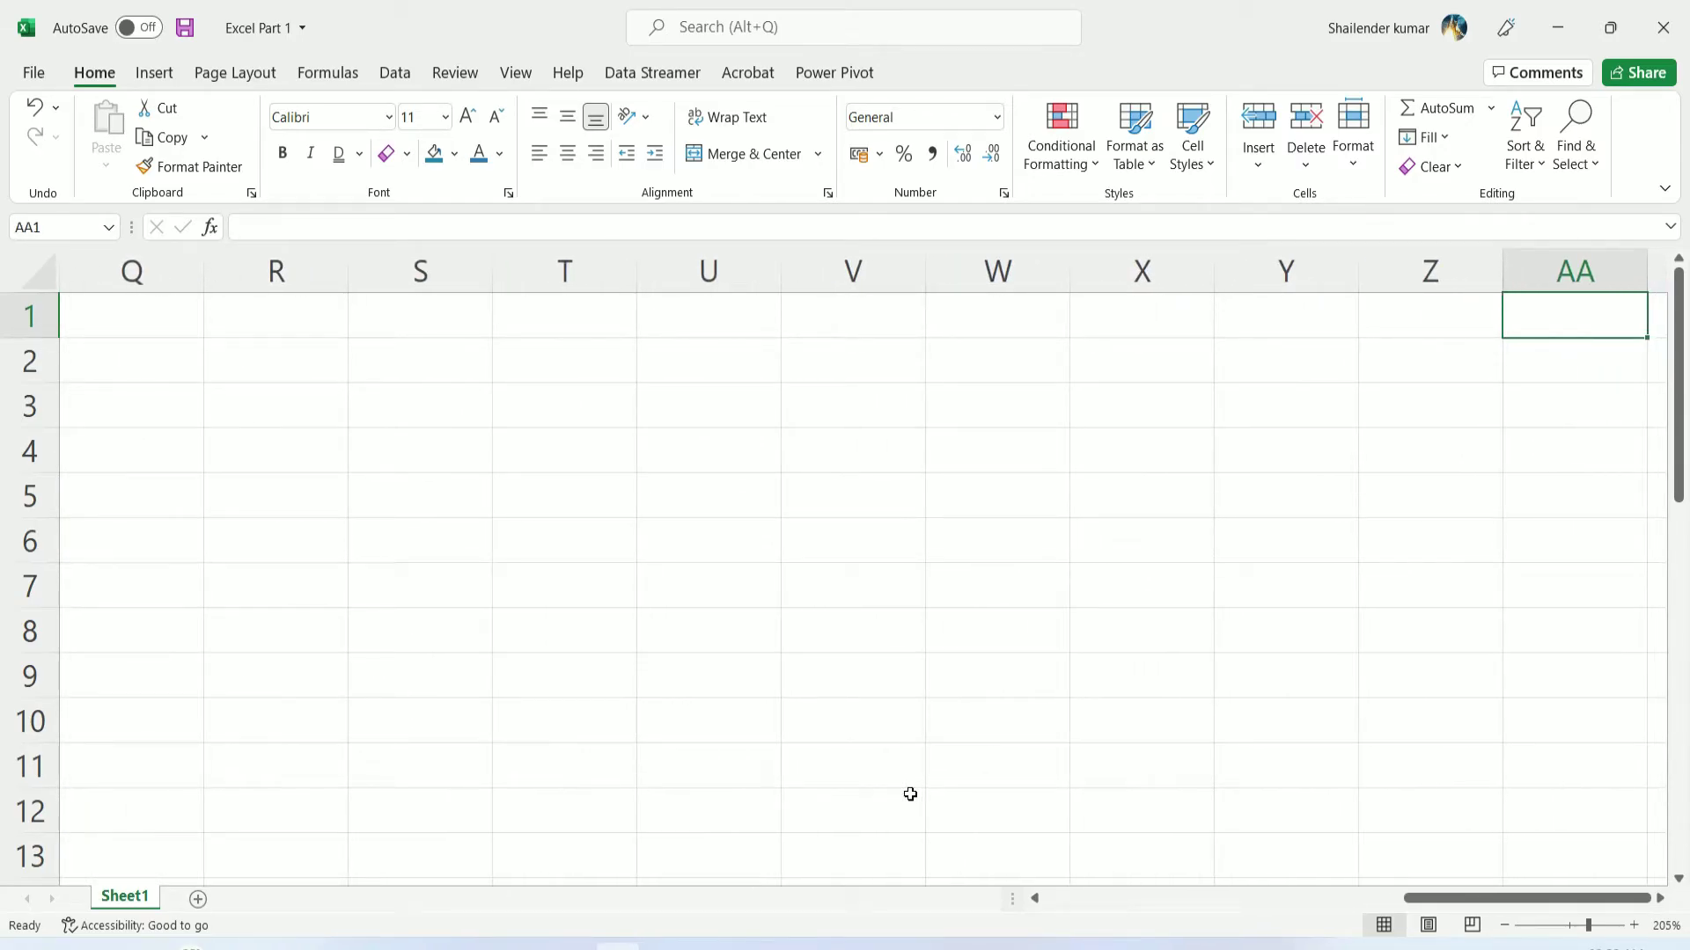
pyautogui.press('Right')
pyautogui.press('Right')
pyautogui.press('Right')
pyautogui.press('Right')
pyautogui.press('Right')
pyautogui.press('Right')
pyautogui.press('Right')
pyautogui.press('Right')
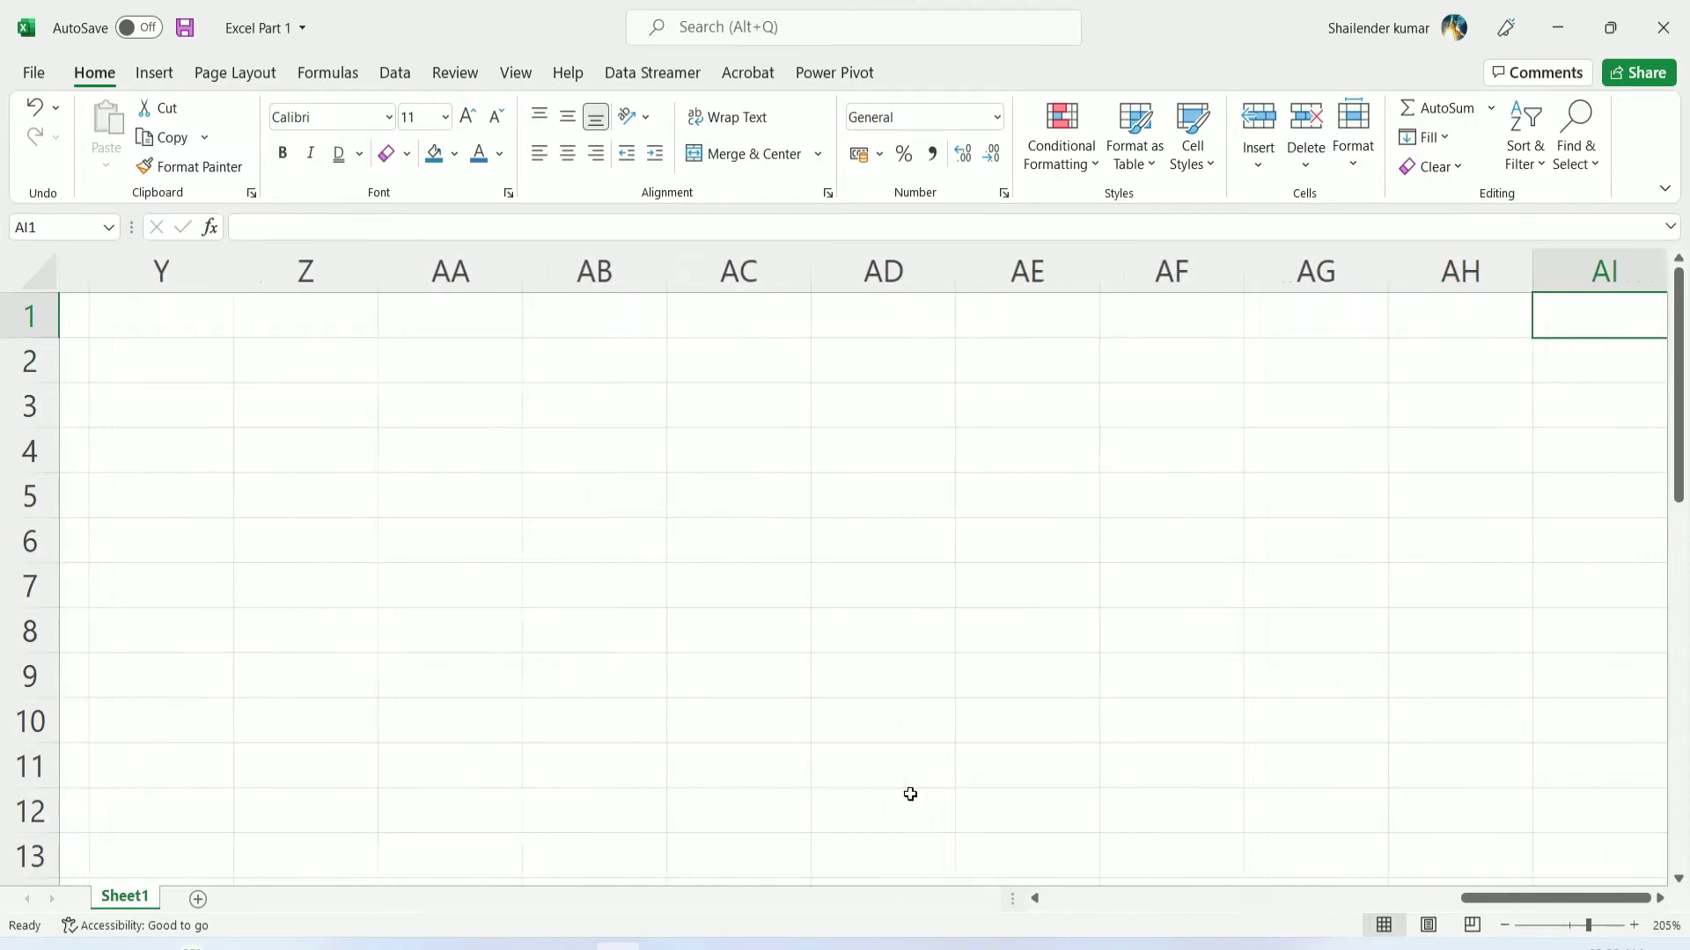
pyautogui.press('Right')
pyautogui.press('Right')
pyautogui.press('Right')
pyautogui.press('Right')
pyautogui.press('Right')
pyautogui.press('Right')
pyautogui.press('Right')
pyautogui.press('Right')
pyautogui.press('Right')
pyautogui.press('Right')
pyautogui.press('Right')
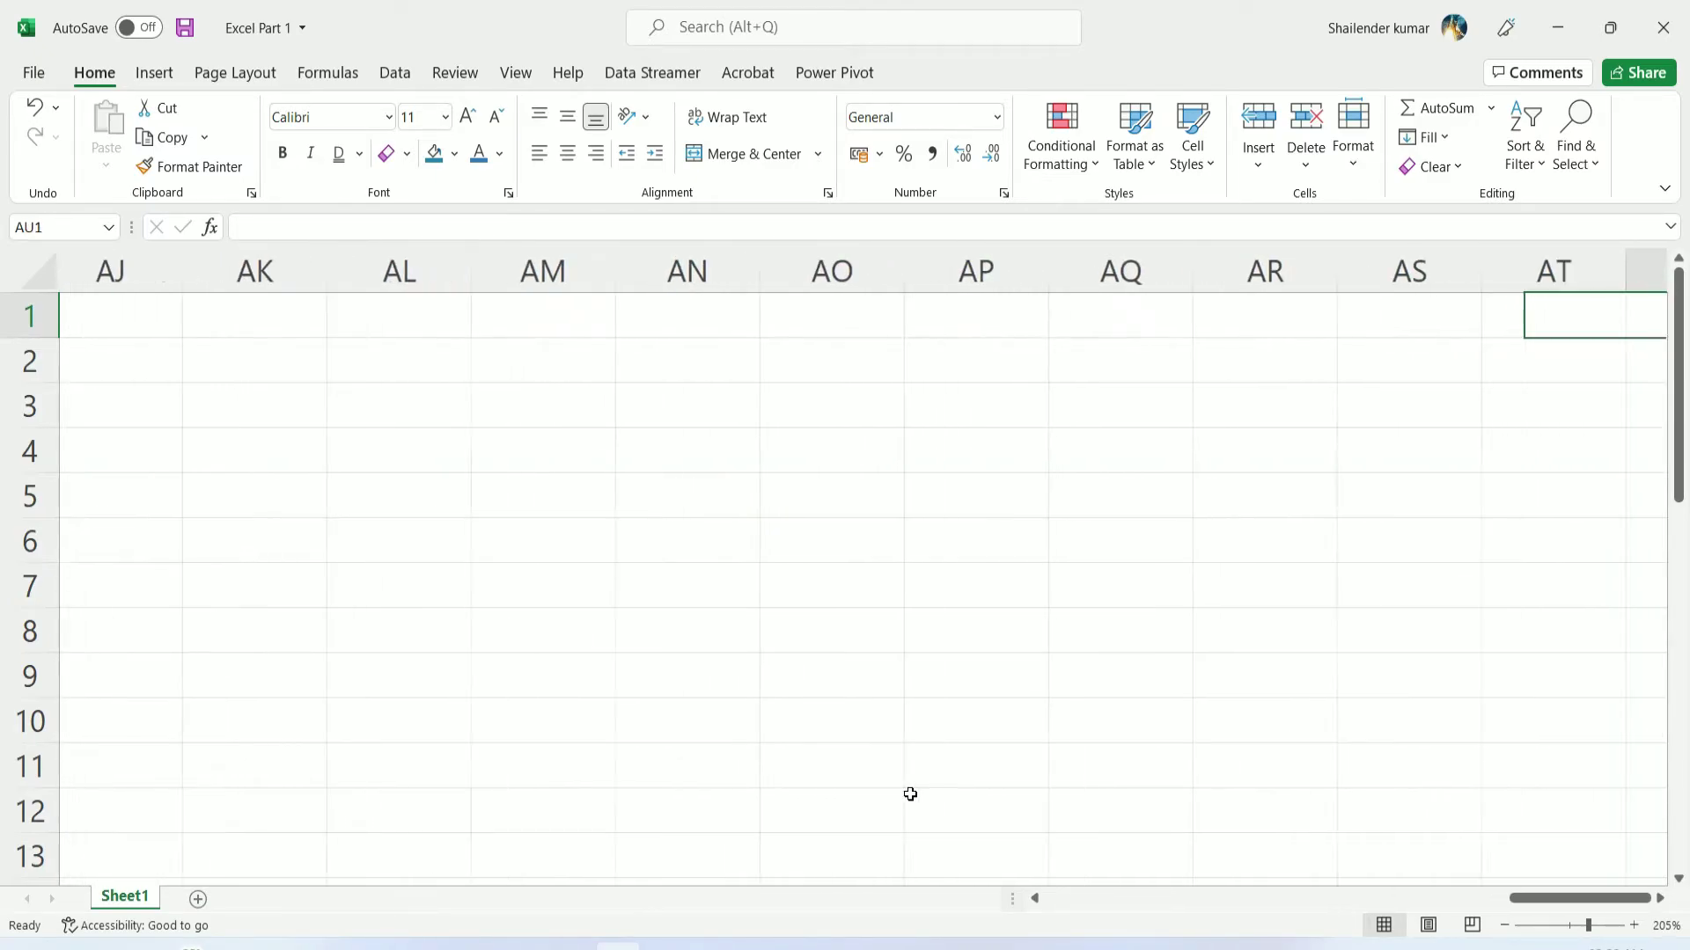
pyautogui.press('Right')
pyautogui.press('Right')
pyautogui.press('Right')
pyautogui.press('Right')
pyautogui.press('Right')
pyautogui.press('Right')
pyautogui.press('Right')
pyautogui.press('Right')
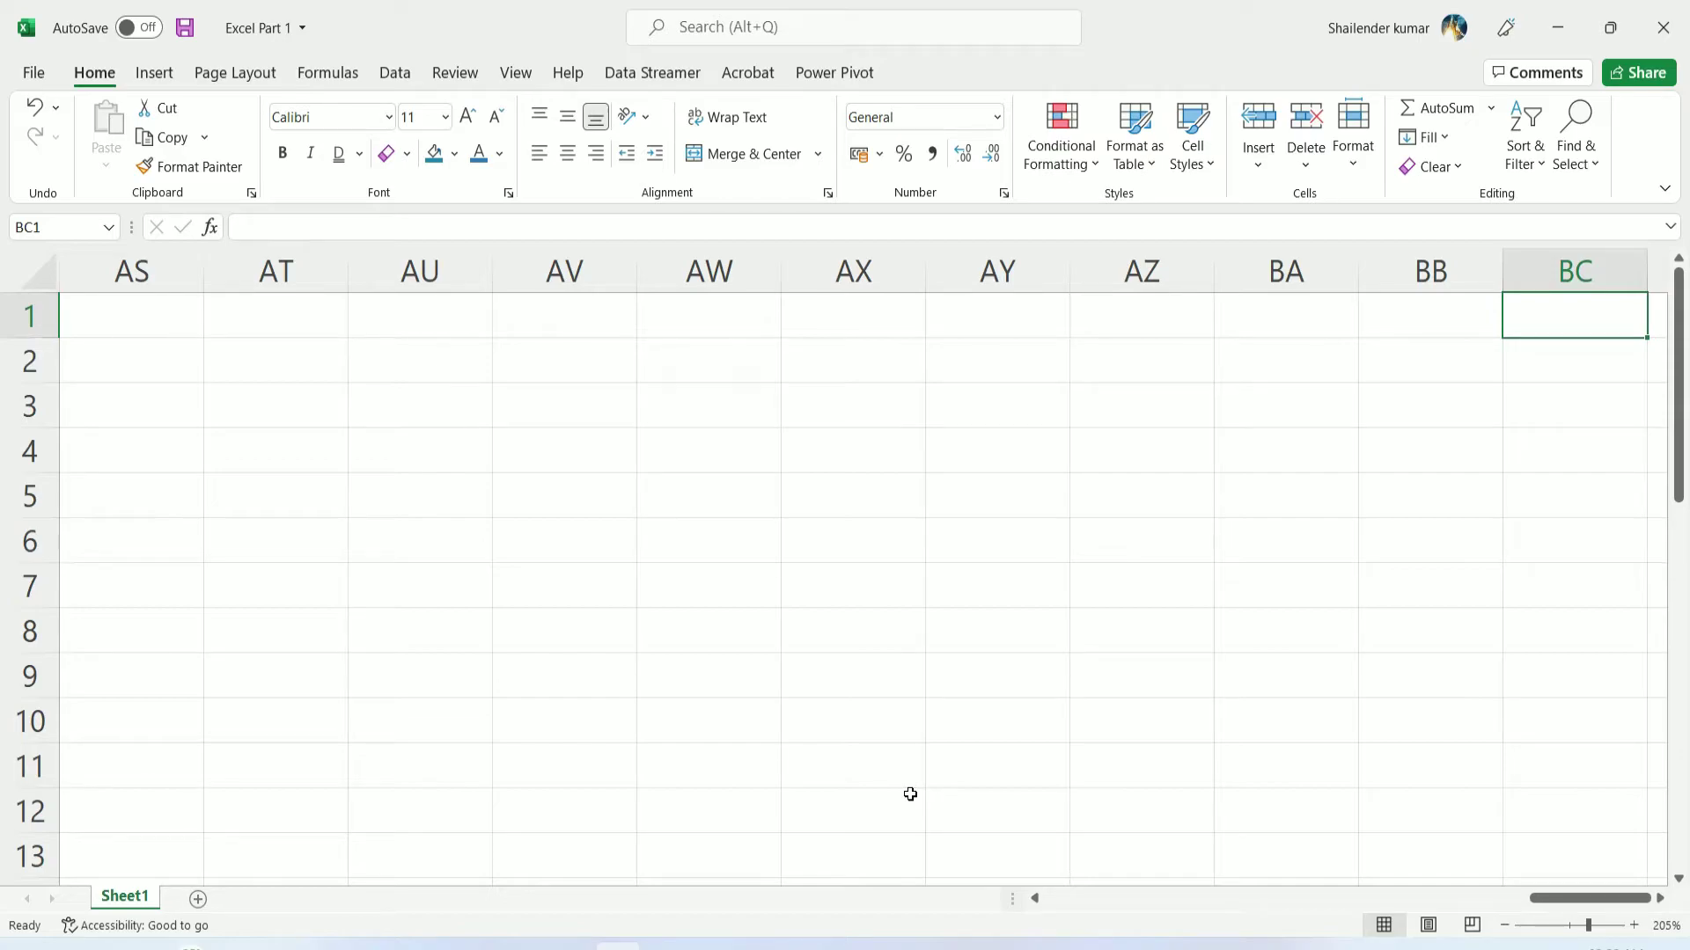
pyautogui.press('Left')
pyautogui.press('Left')
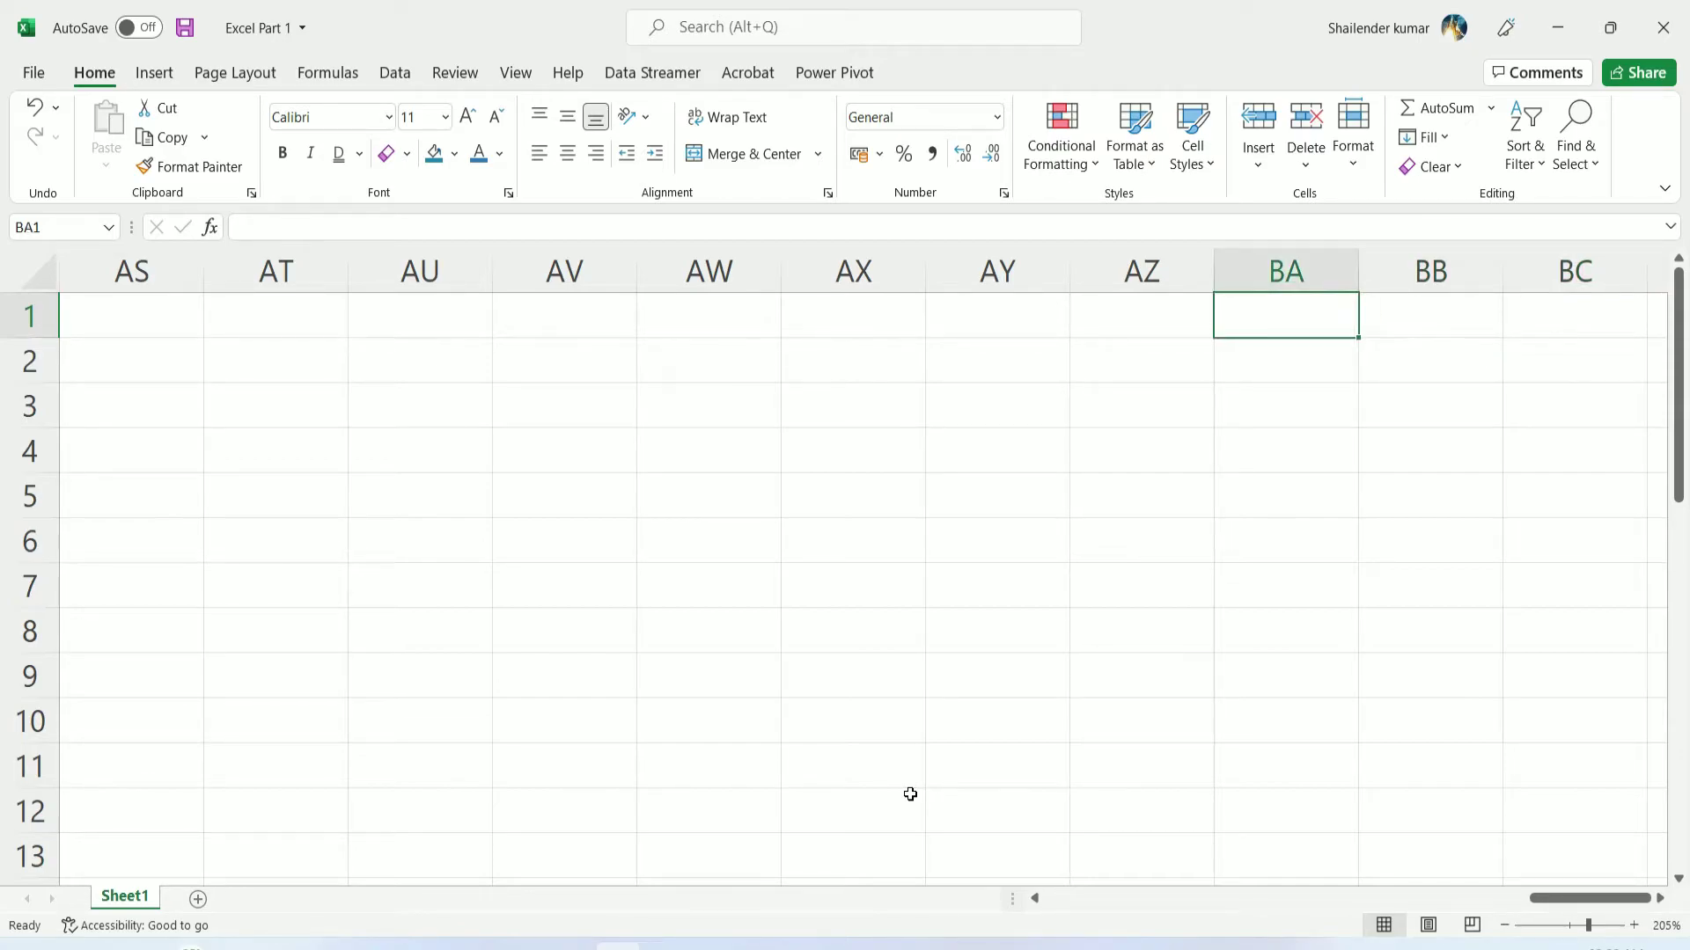
pyautogui.press('Right')
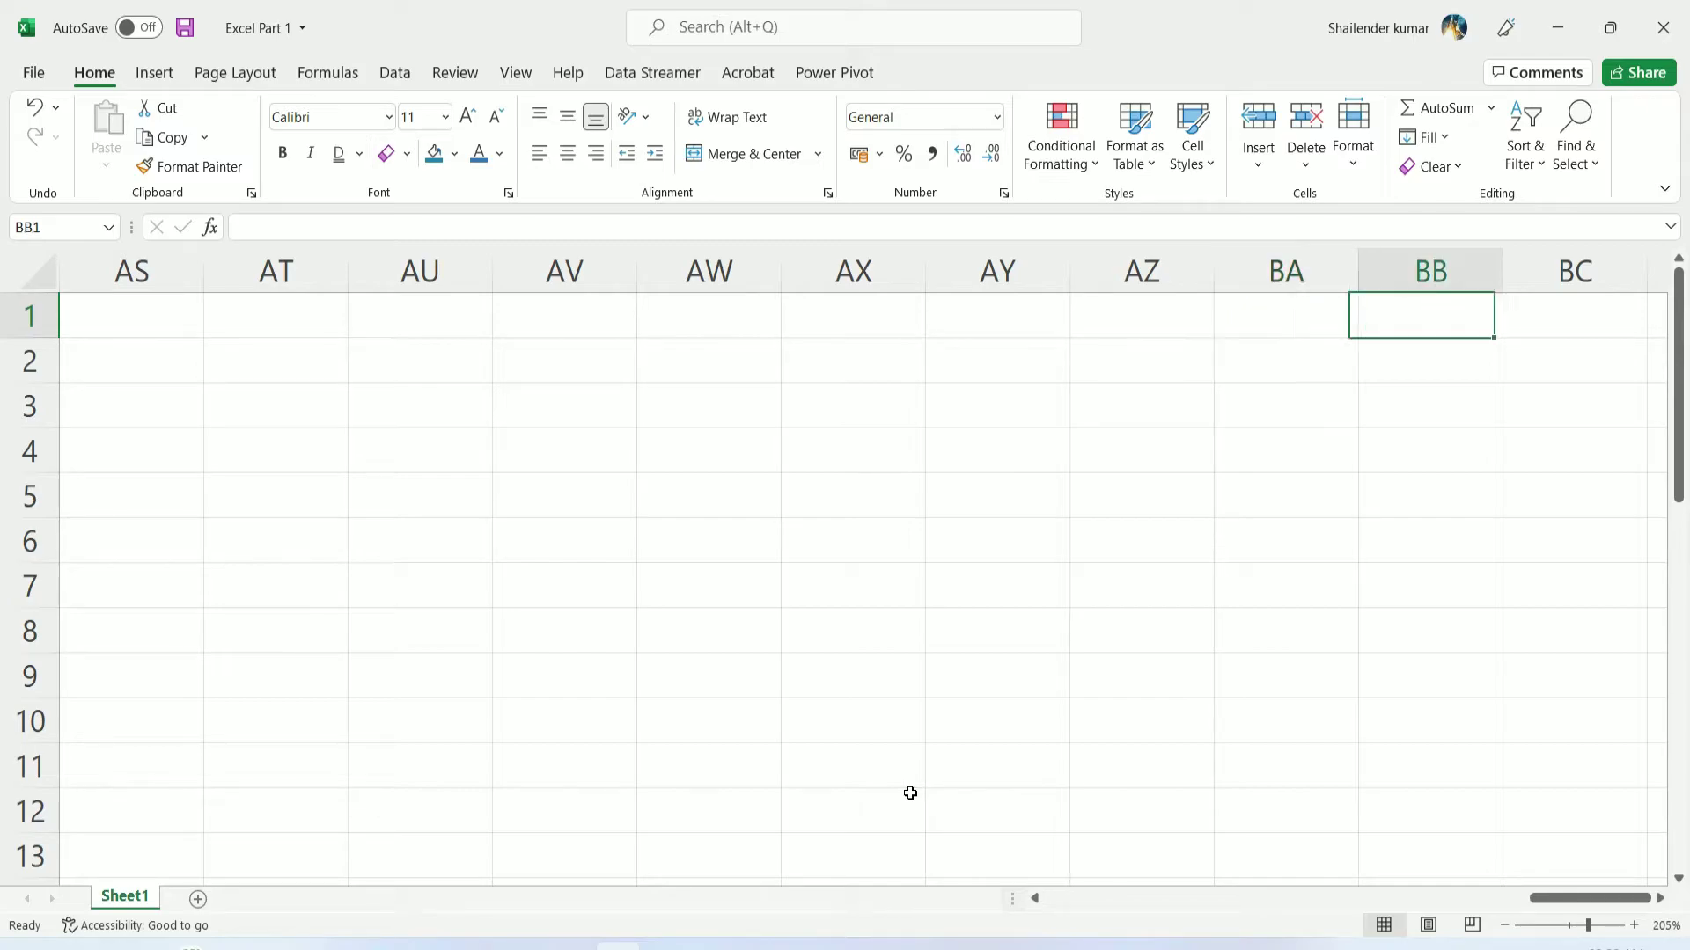
pyautogui.press('Right')
pyautogui.press('Right')
pyautogui.press('Right')
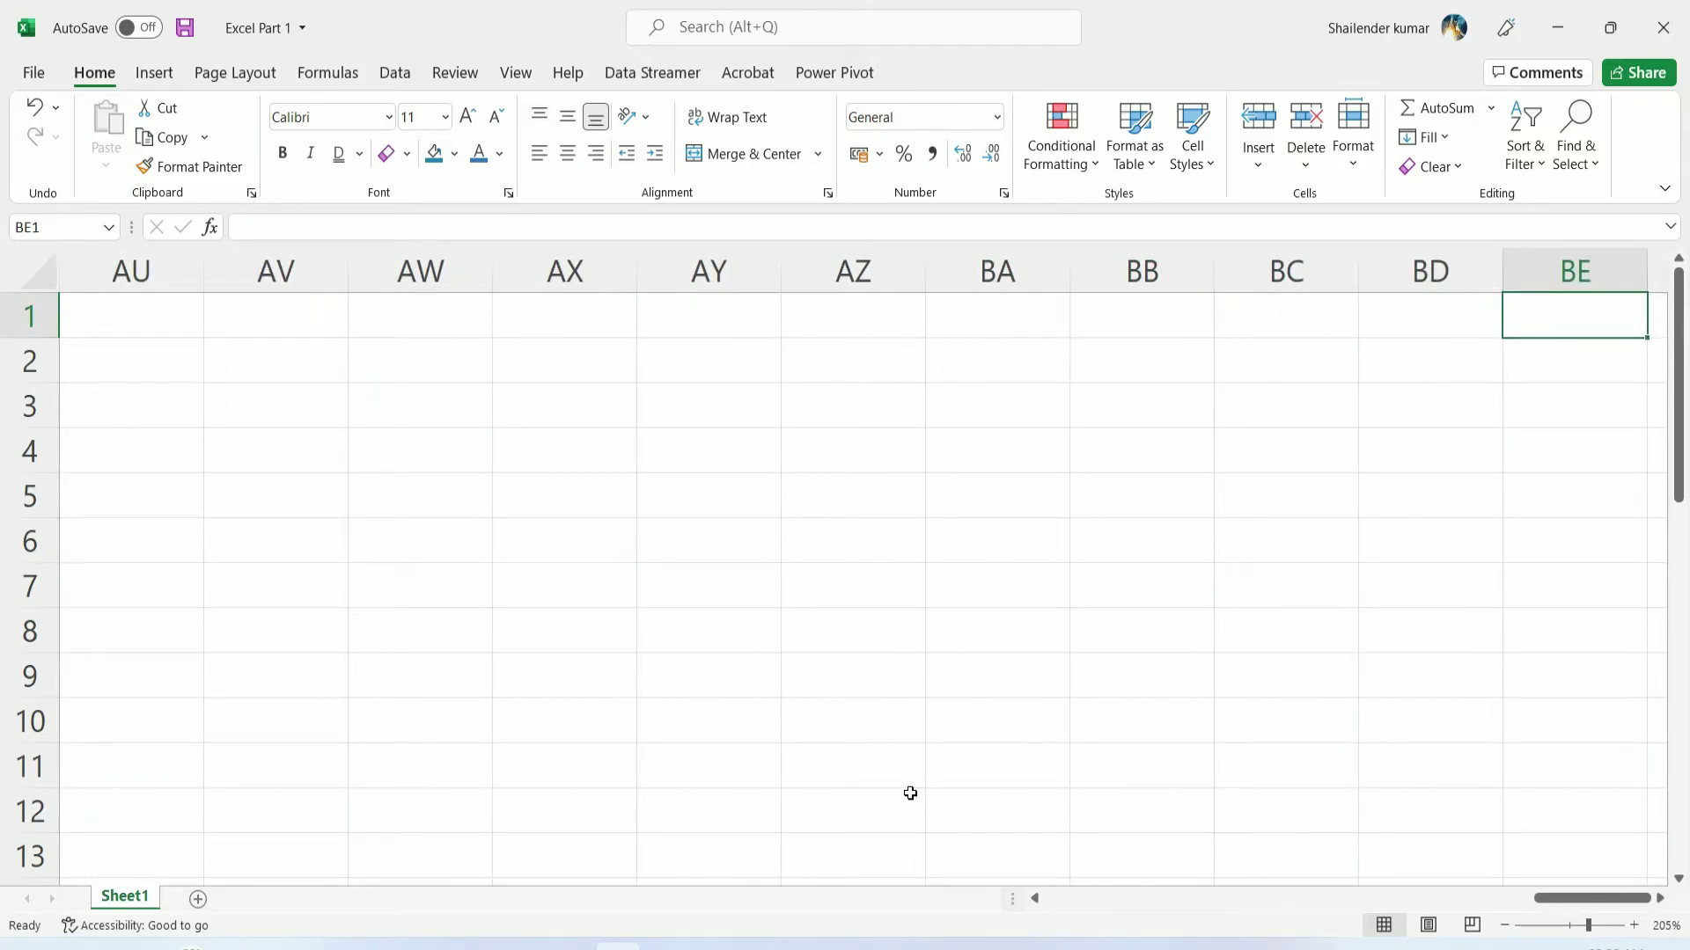
pyautogui.press('Left')
pyautogui.press('Left')
pyautogui.press('Left')
pyautogui.press('Left')
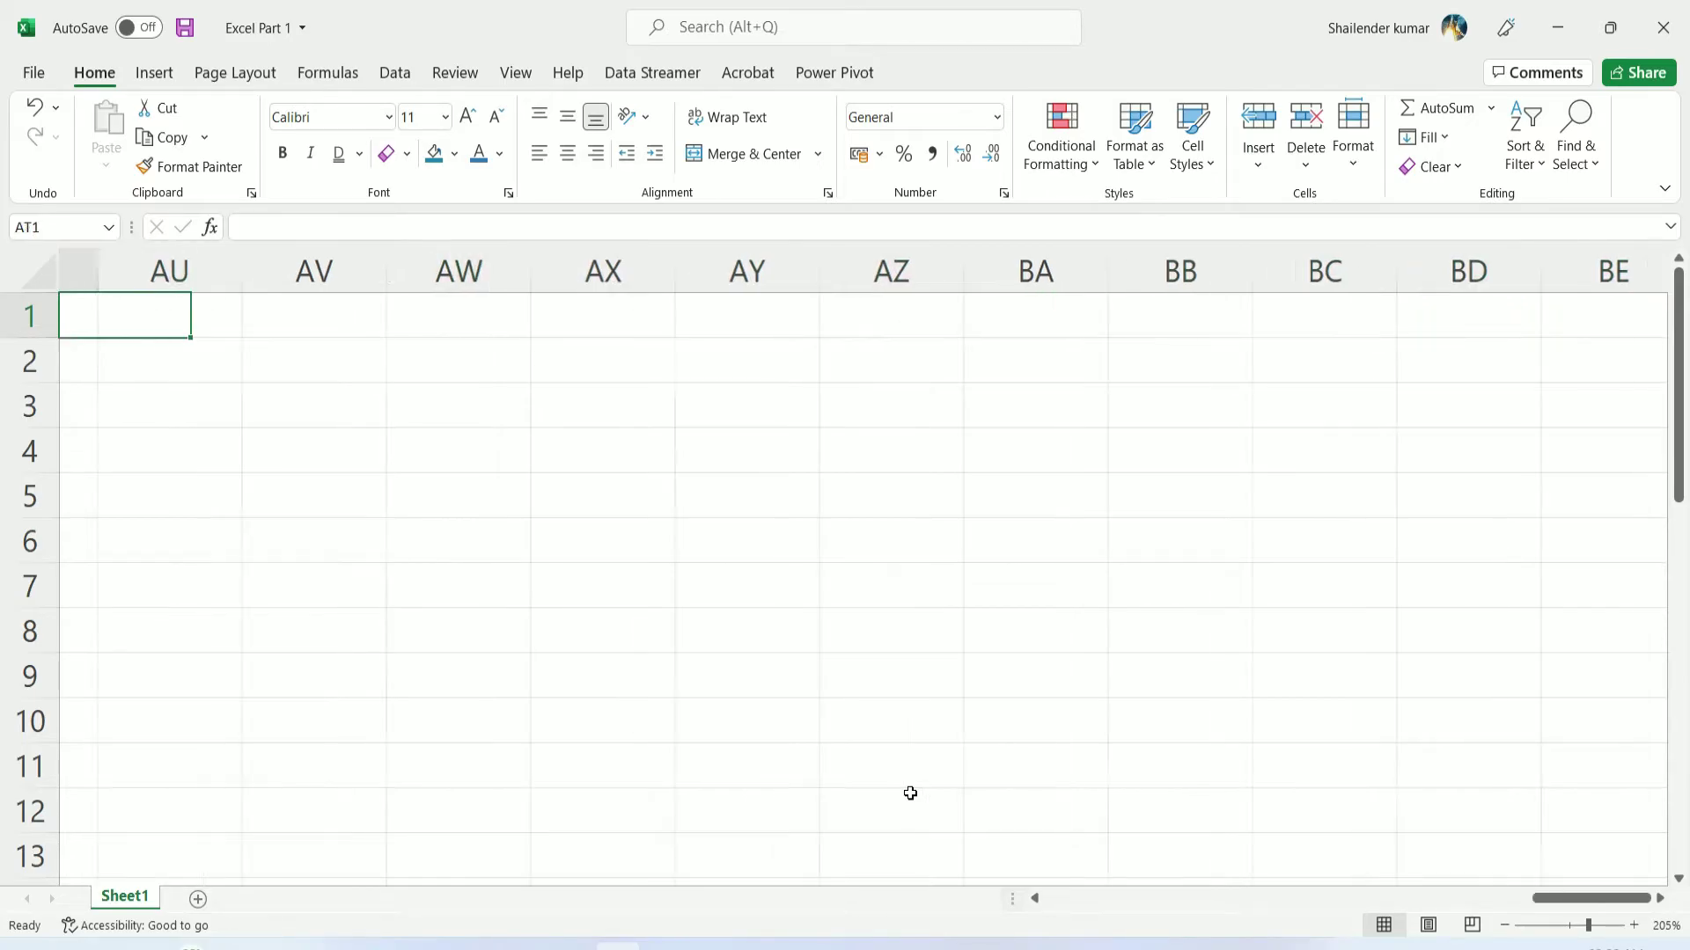
pyautogui.press('Left')
pyautogui.press('Left')
pyautogui.press('Left')
pyautogui.press('Left')
pyautogui.press('Left')
pyautogui.press('Left')
pyautogui.press('Left')
pyautogui.press('Left')
pyautogui.press('Left')
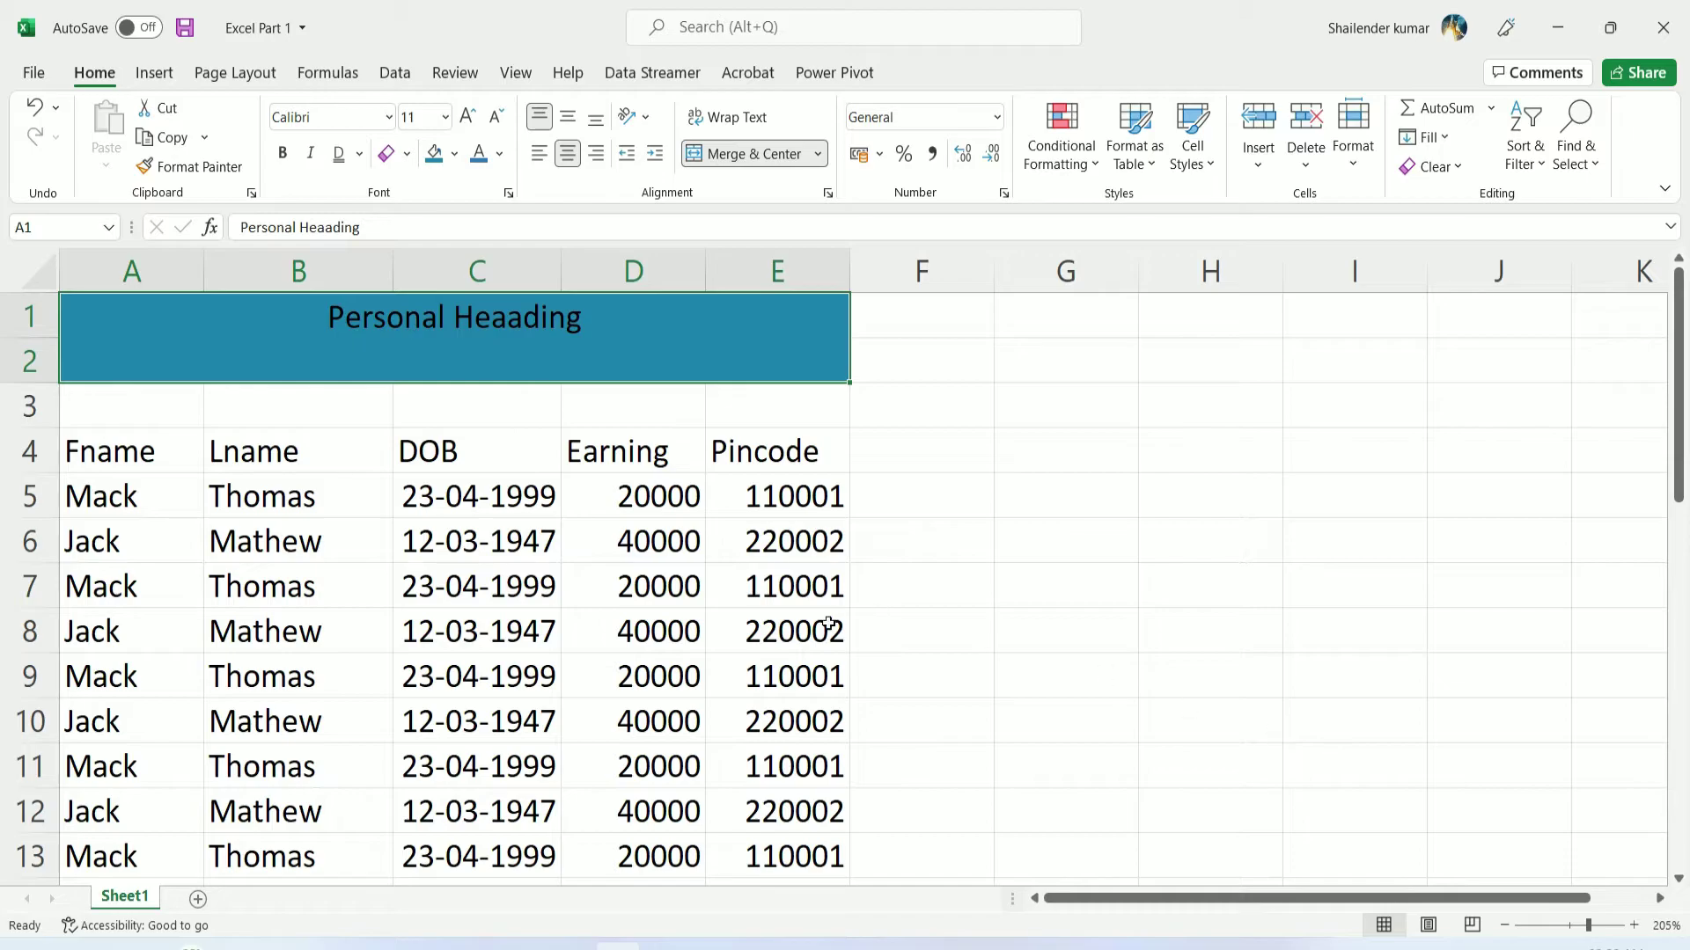
pyautogui.scroll(-1, 828, 623)
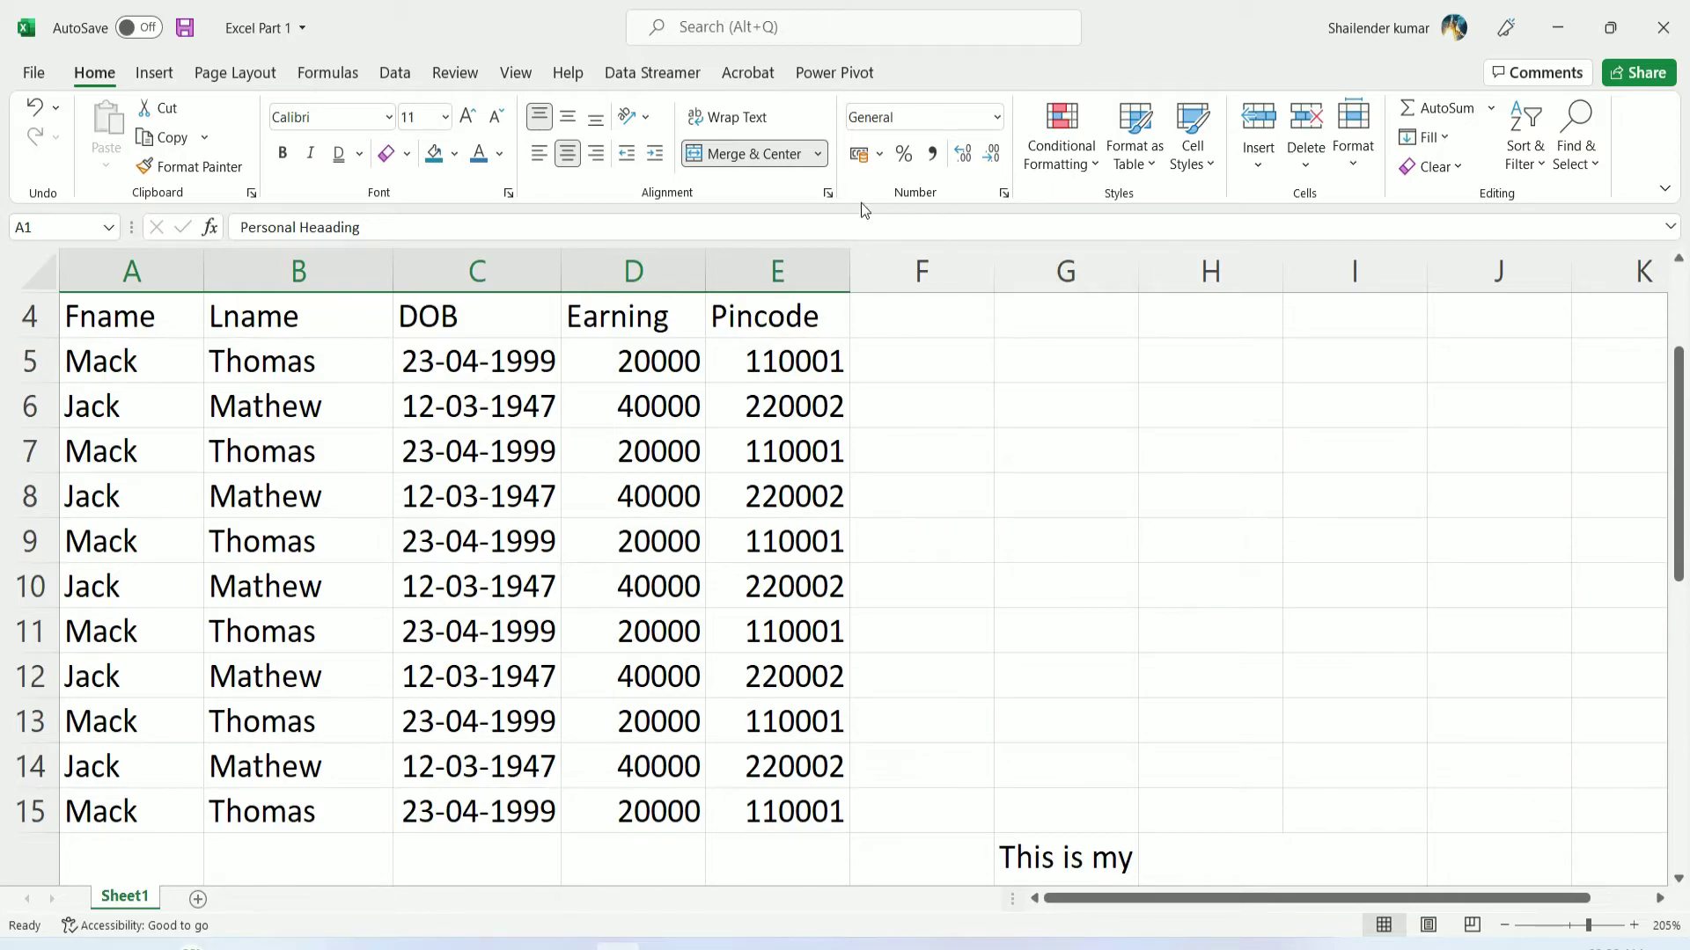
pyautogui.click(784, 584)
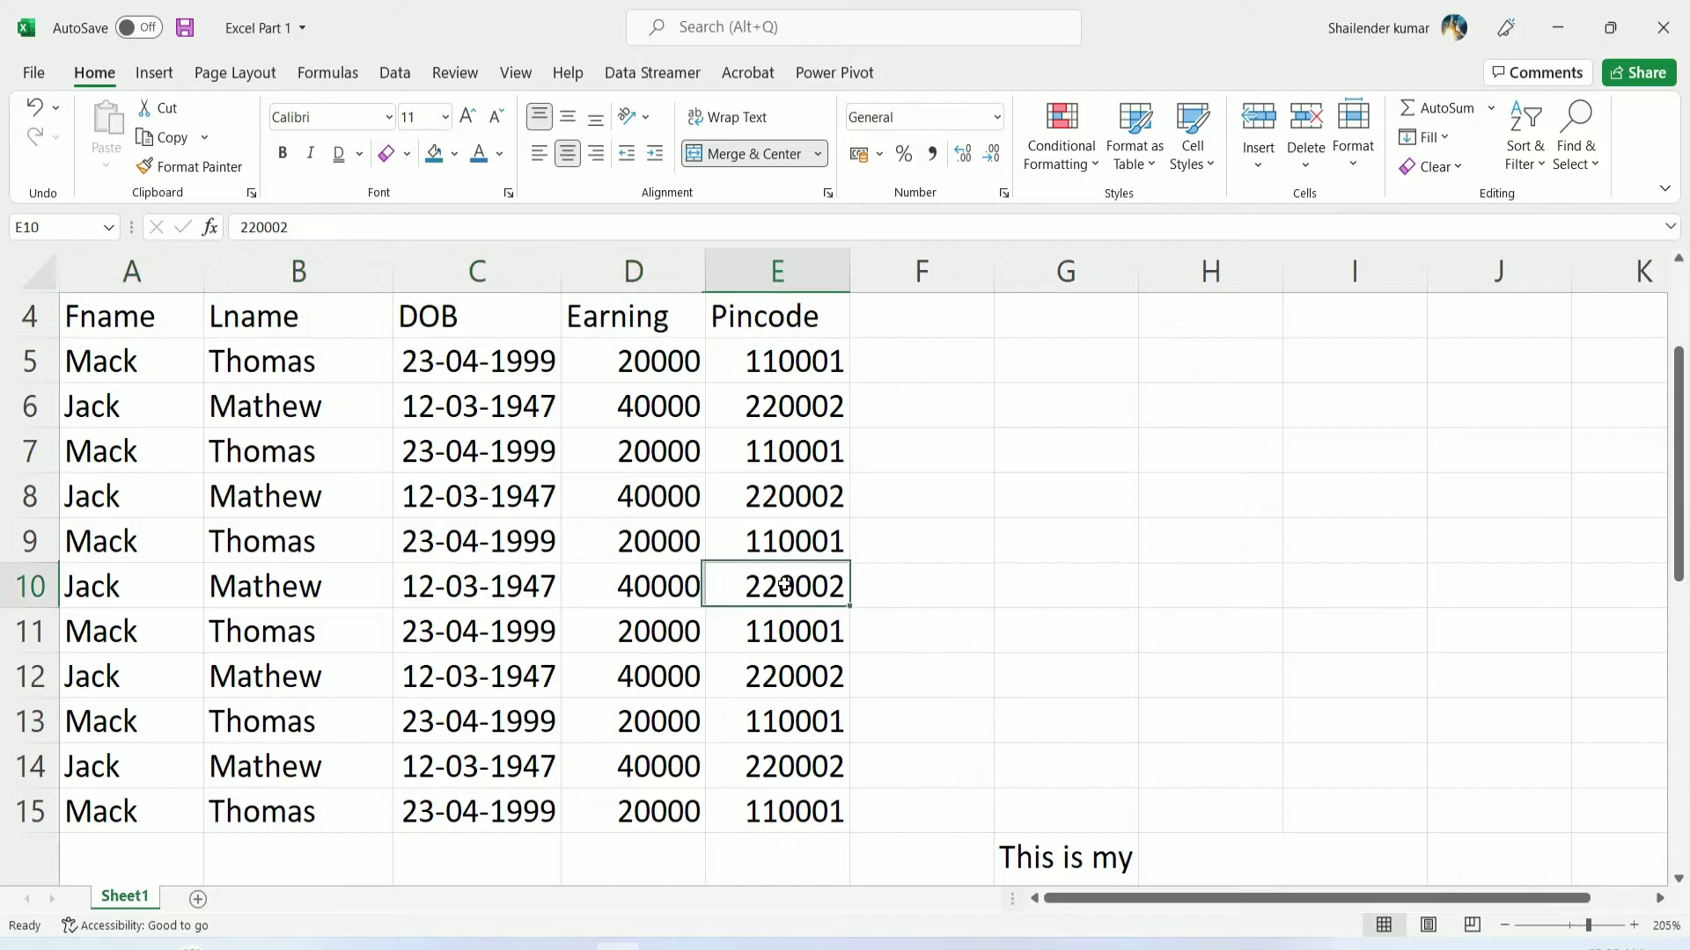
# Format the last Earning value in D15 as rupee accounting currency
pyautogui.click(652, 380)
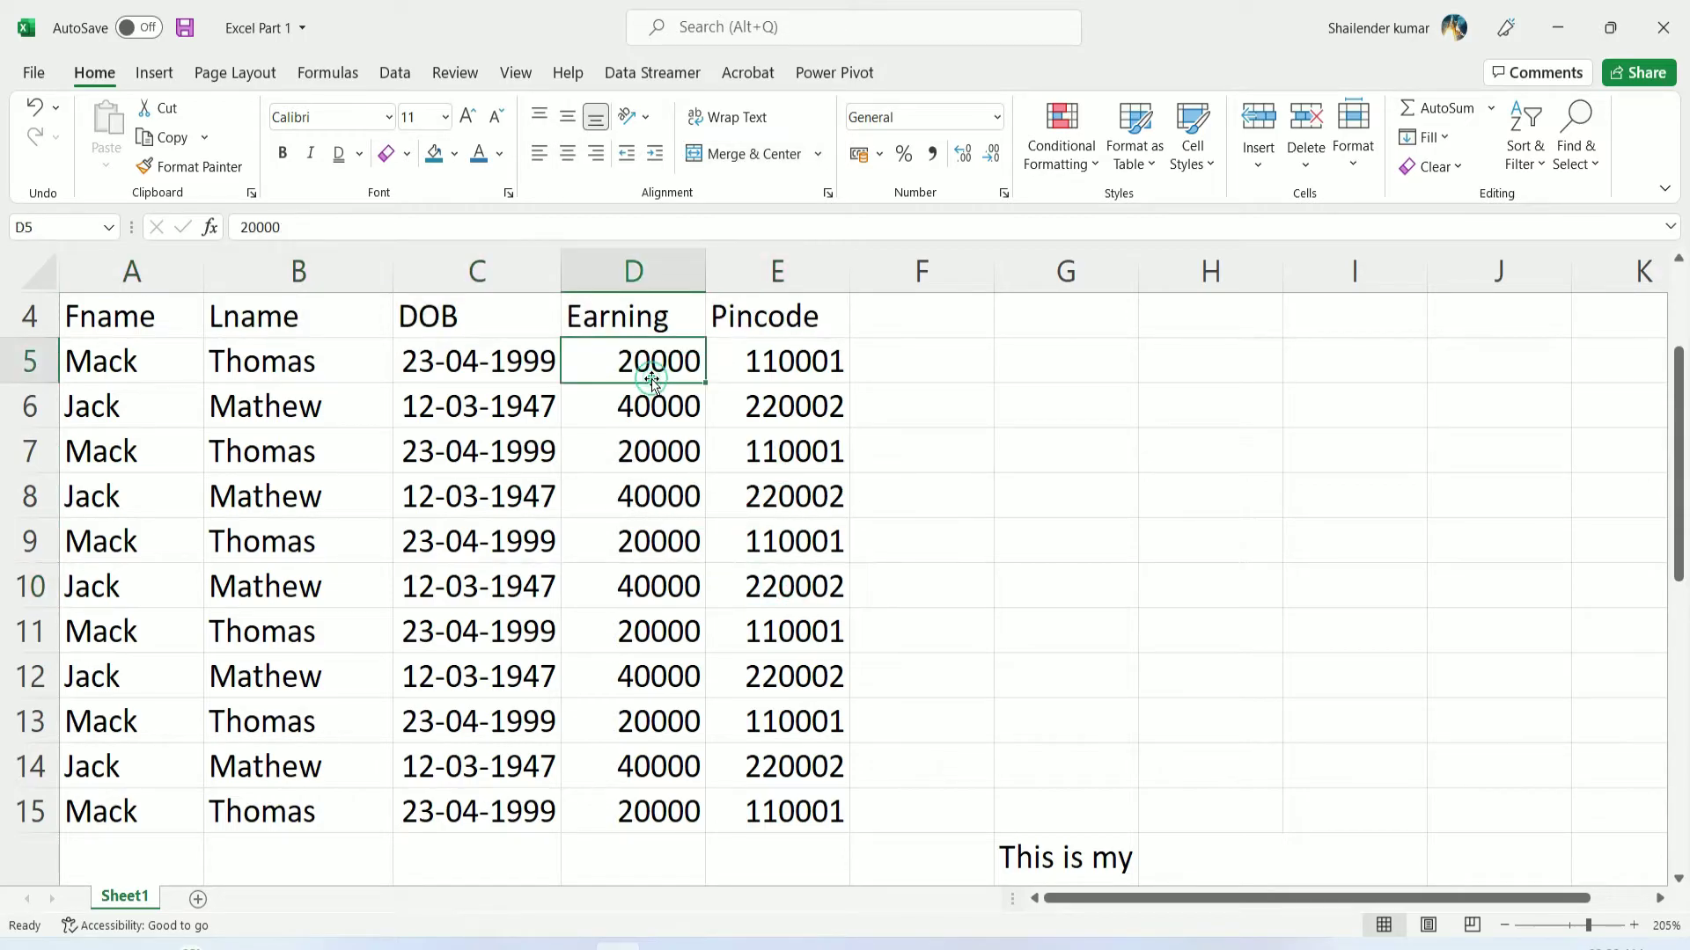
pyautogui.scroll(-1, 656, 748)
pyautogui.click(657, 675)
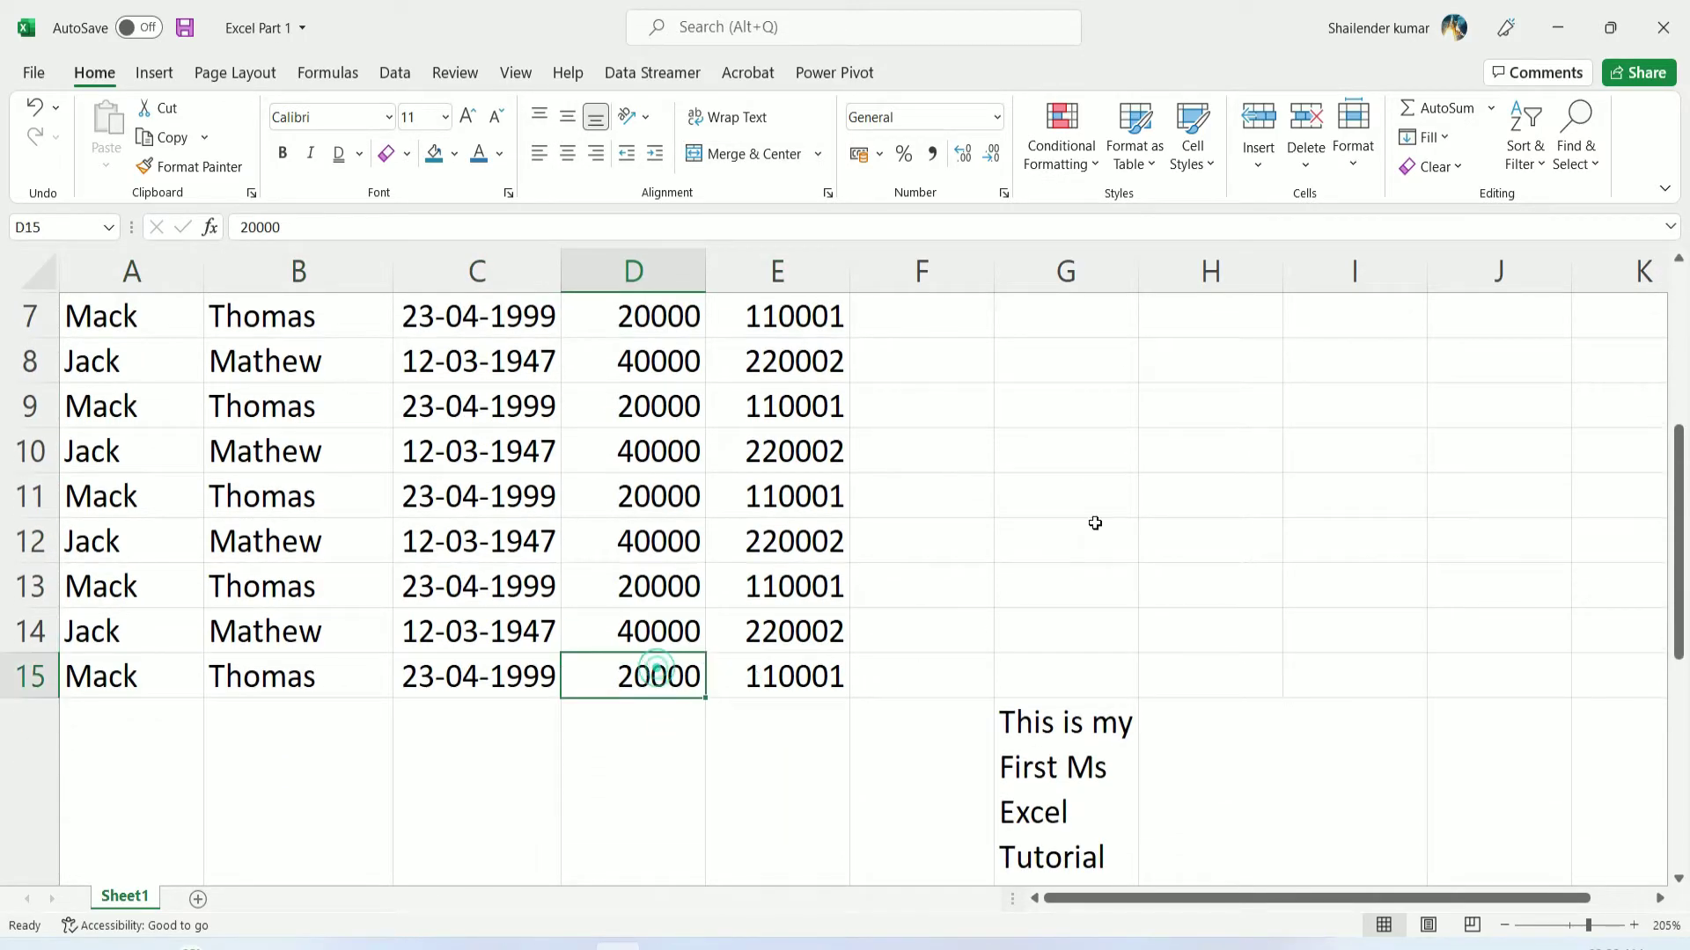
pyautogui.click(861, 157)
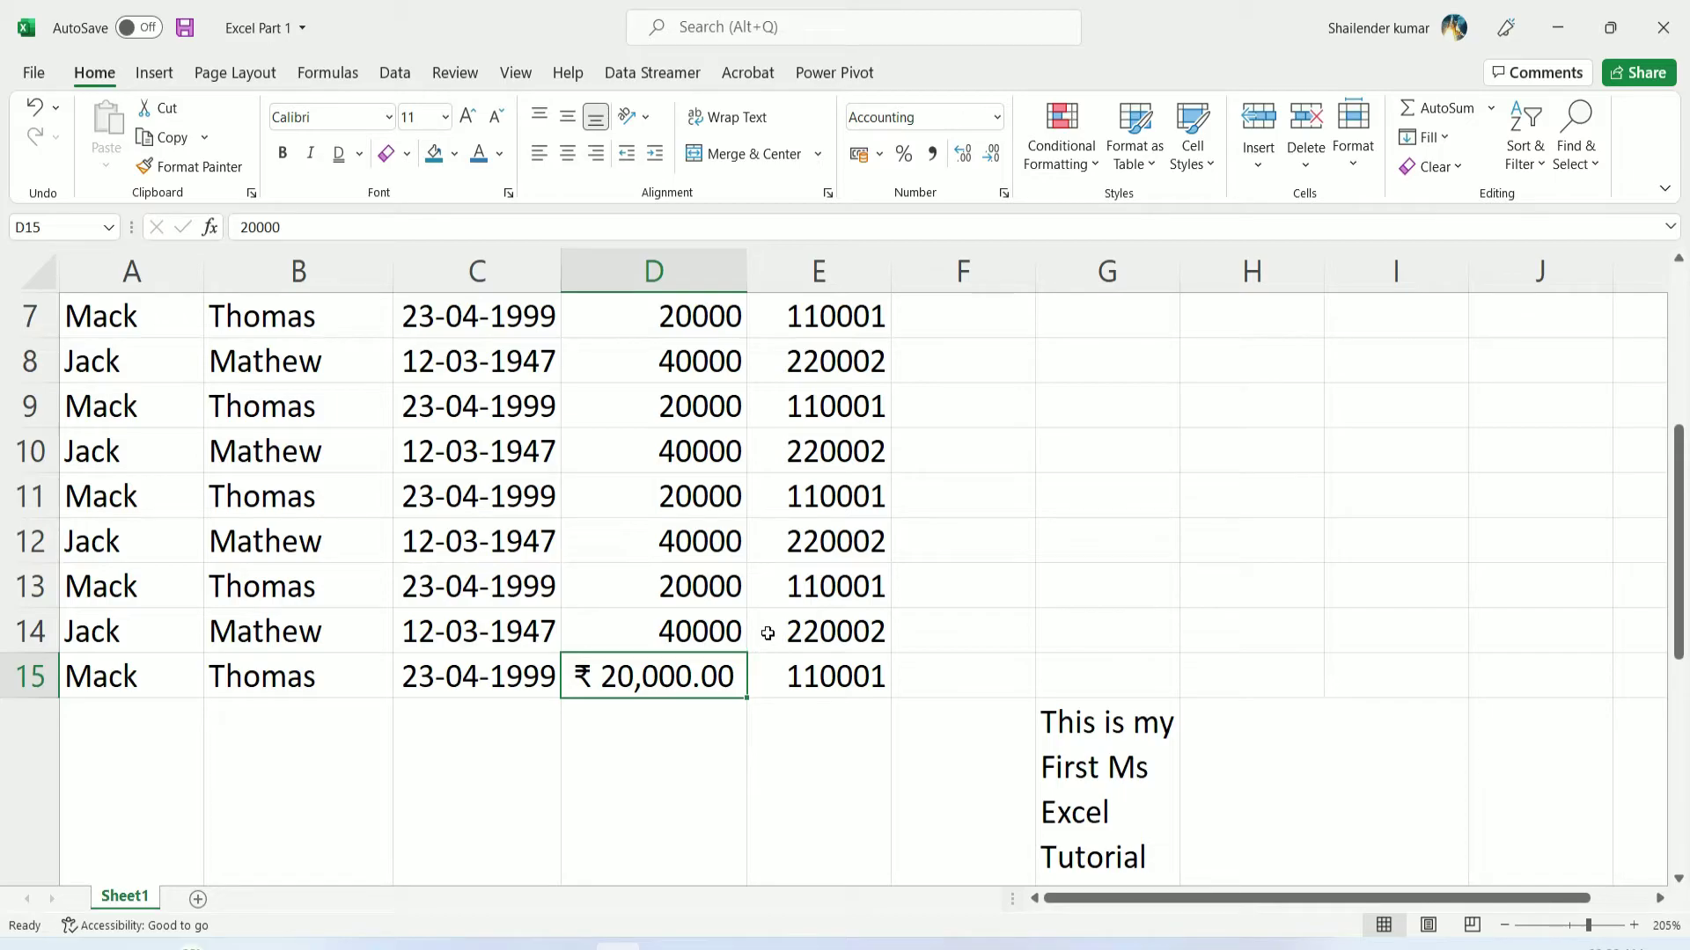
# Apply the $ English (Belize) accounting format to D15, then undo both currency formats
pyautogui.click(879, 157)
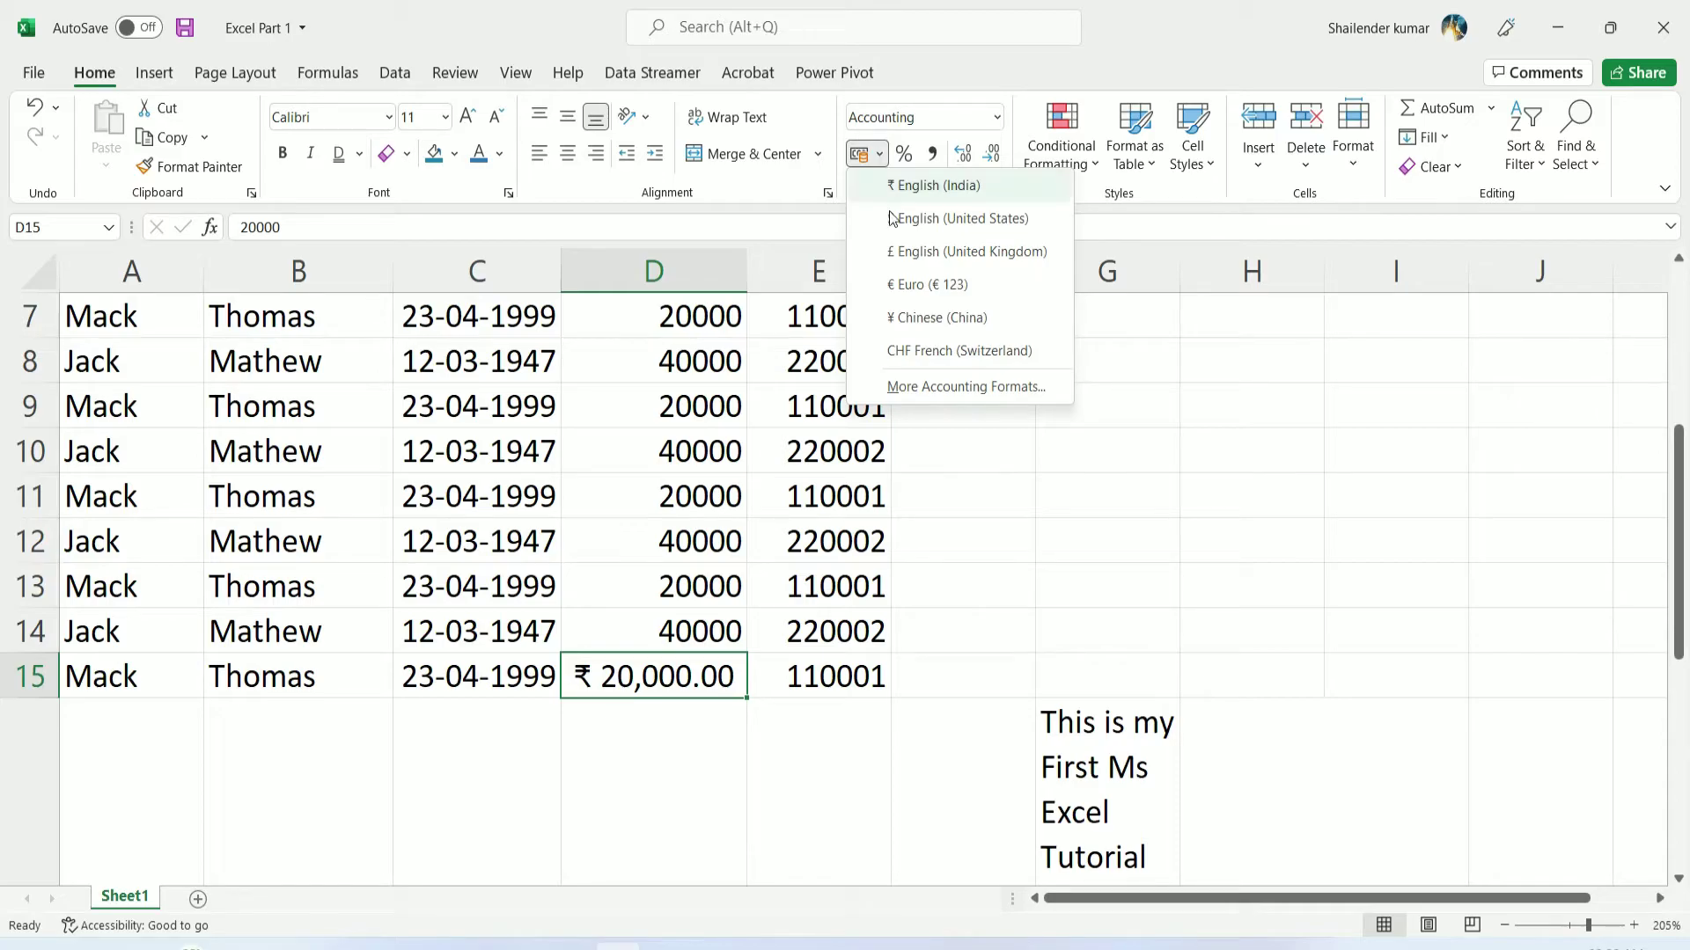
pyautogui.click(959, 387)
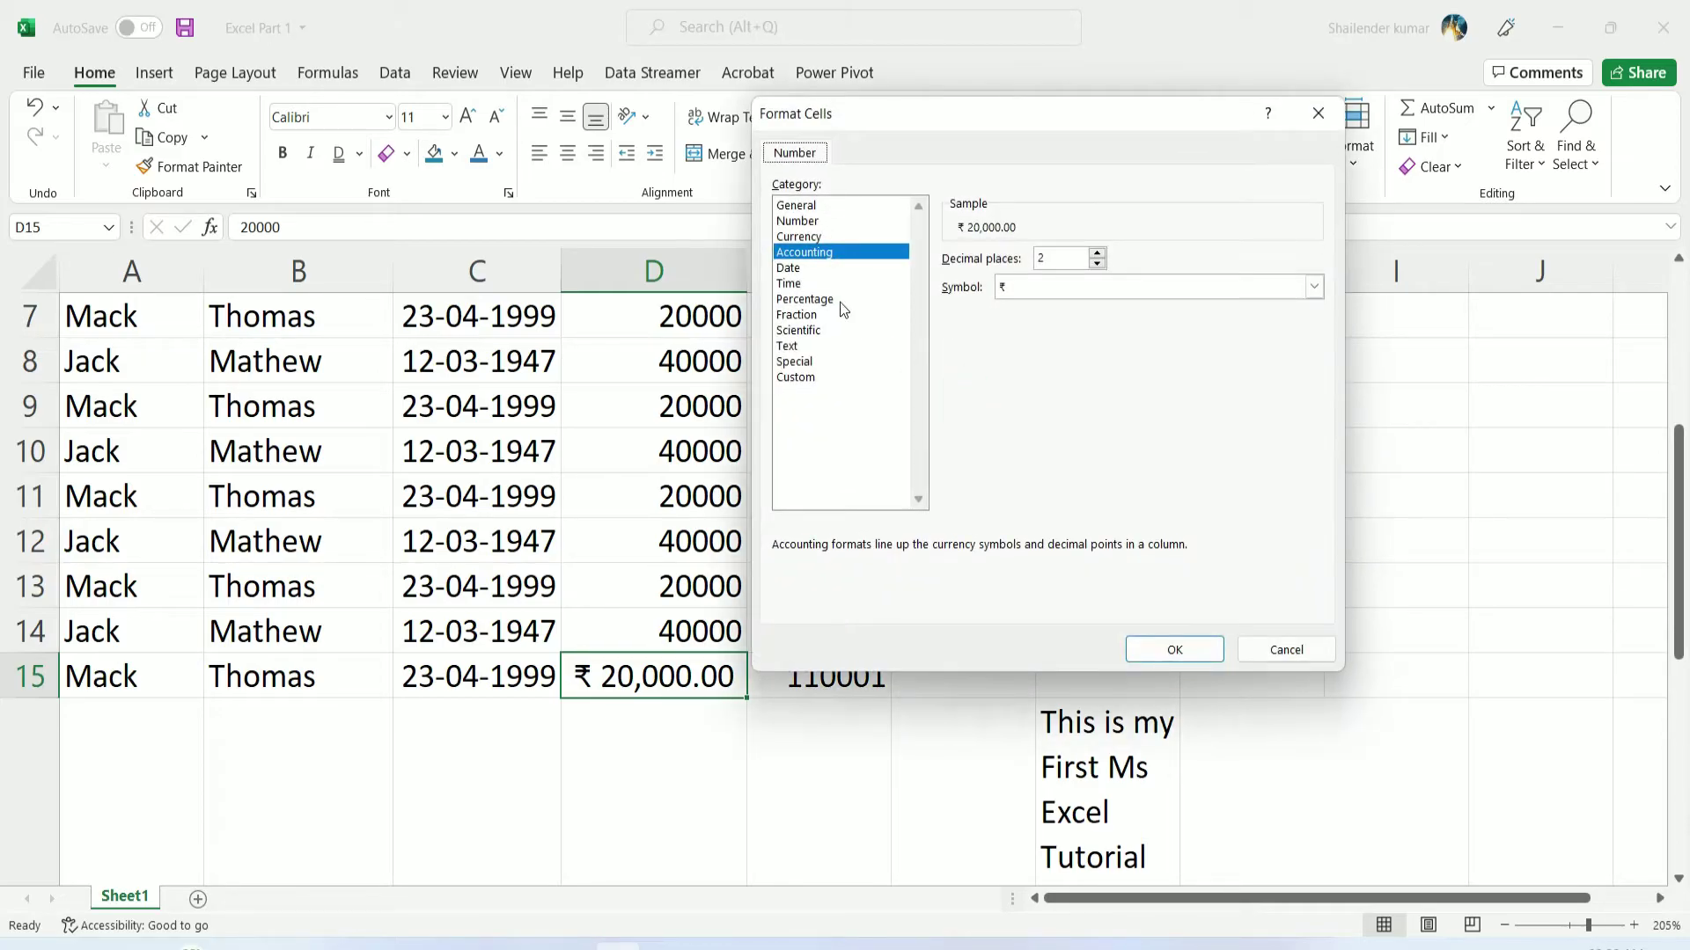
pyautogui.click(1091, 291)
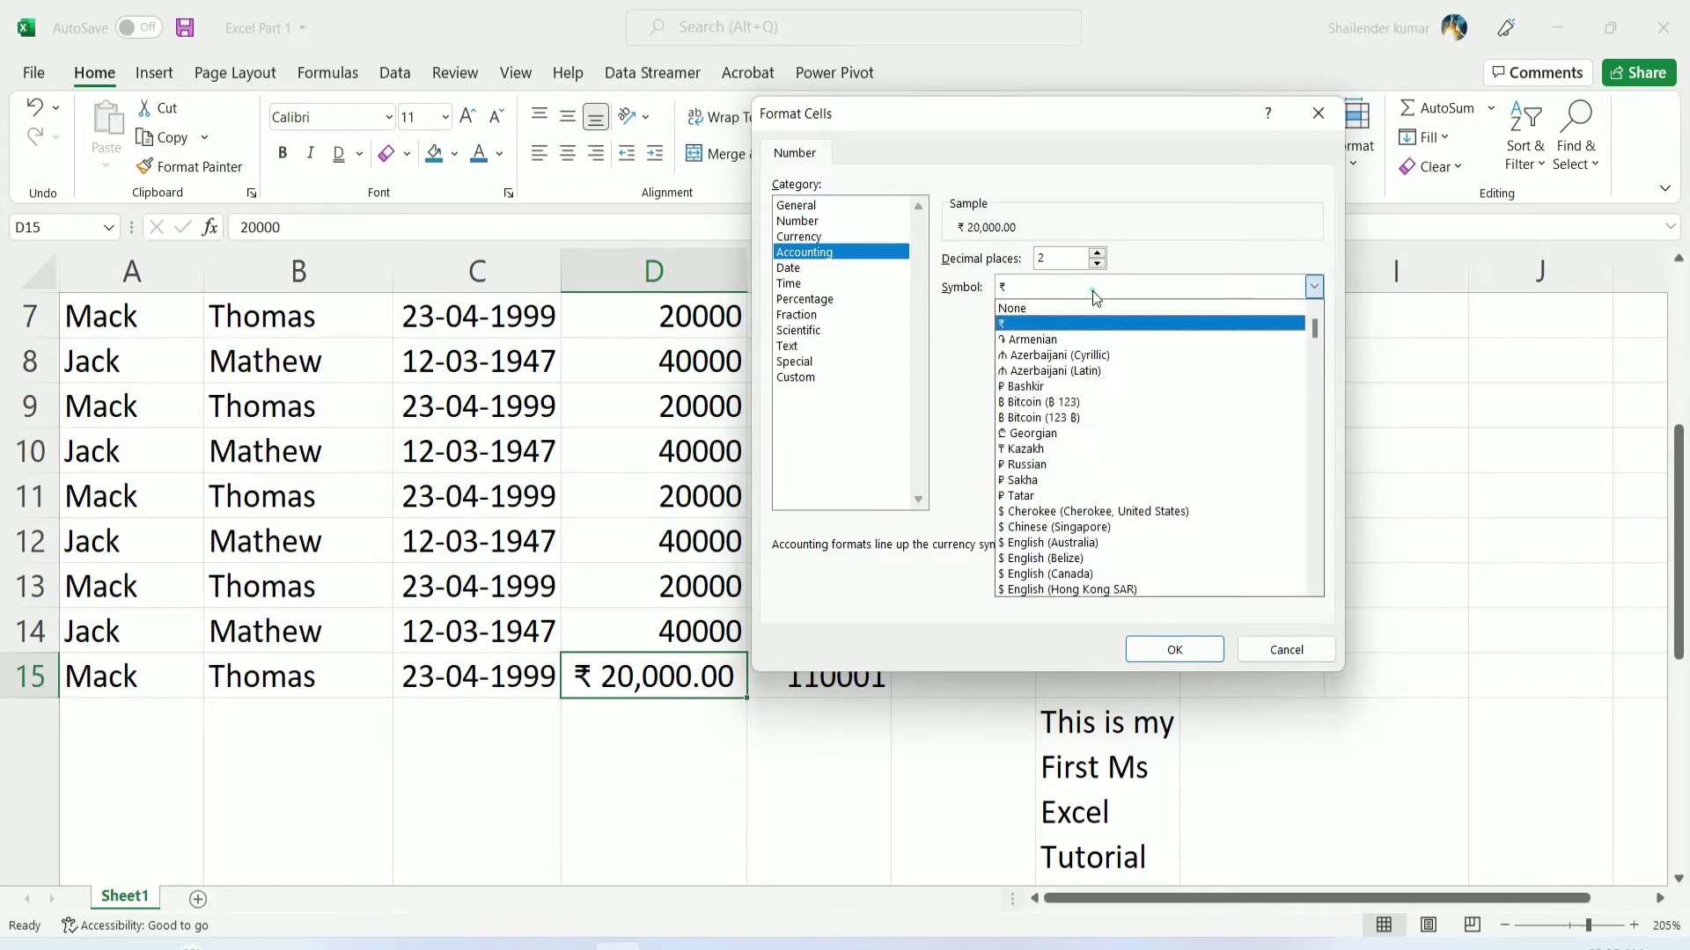
pyautogui.click(1116, 559)
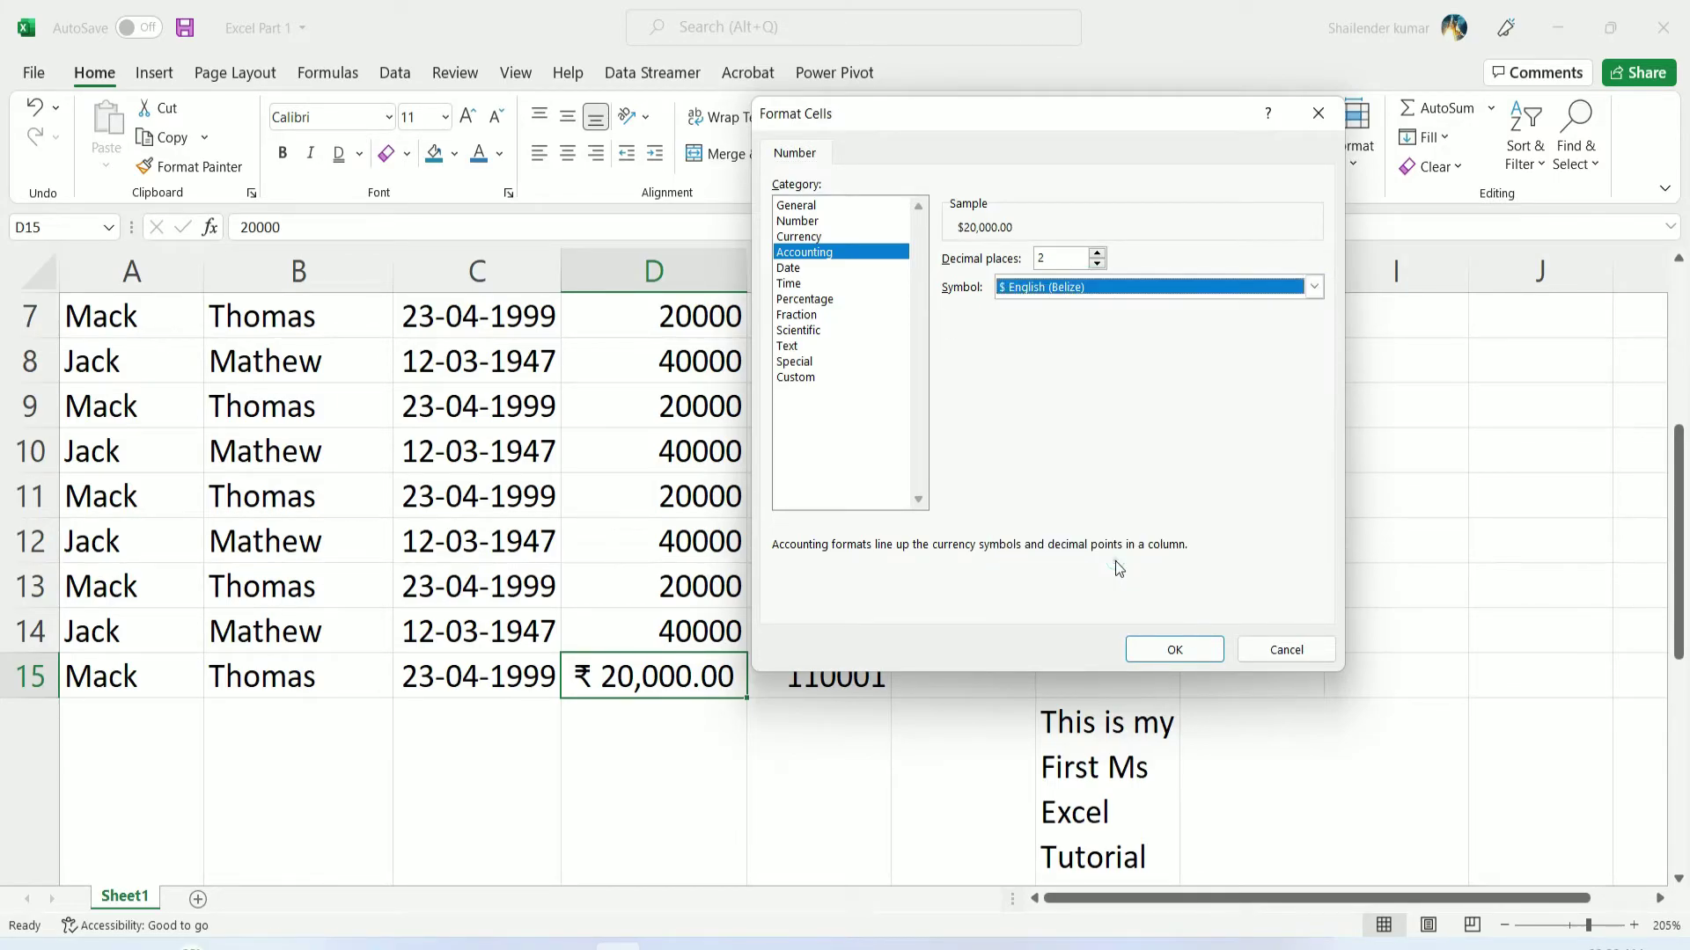
pyautogui.click(1179, 652)
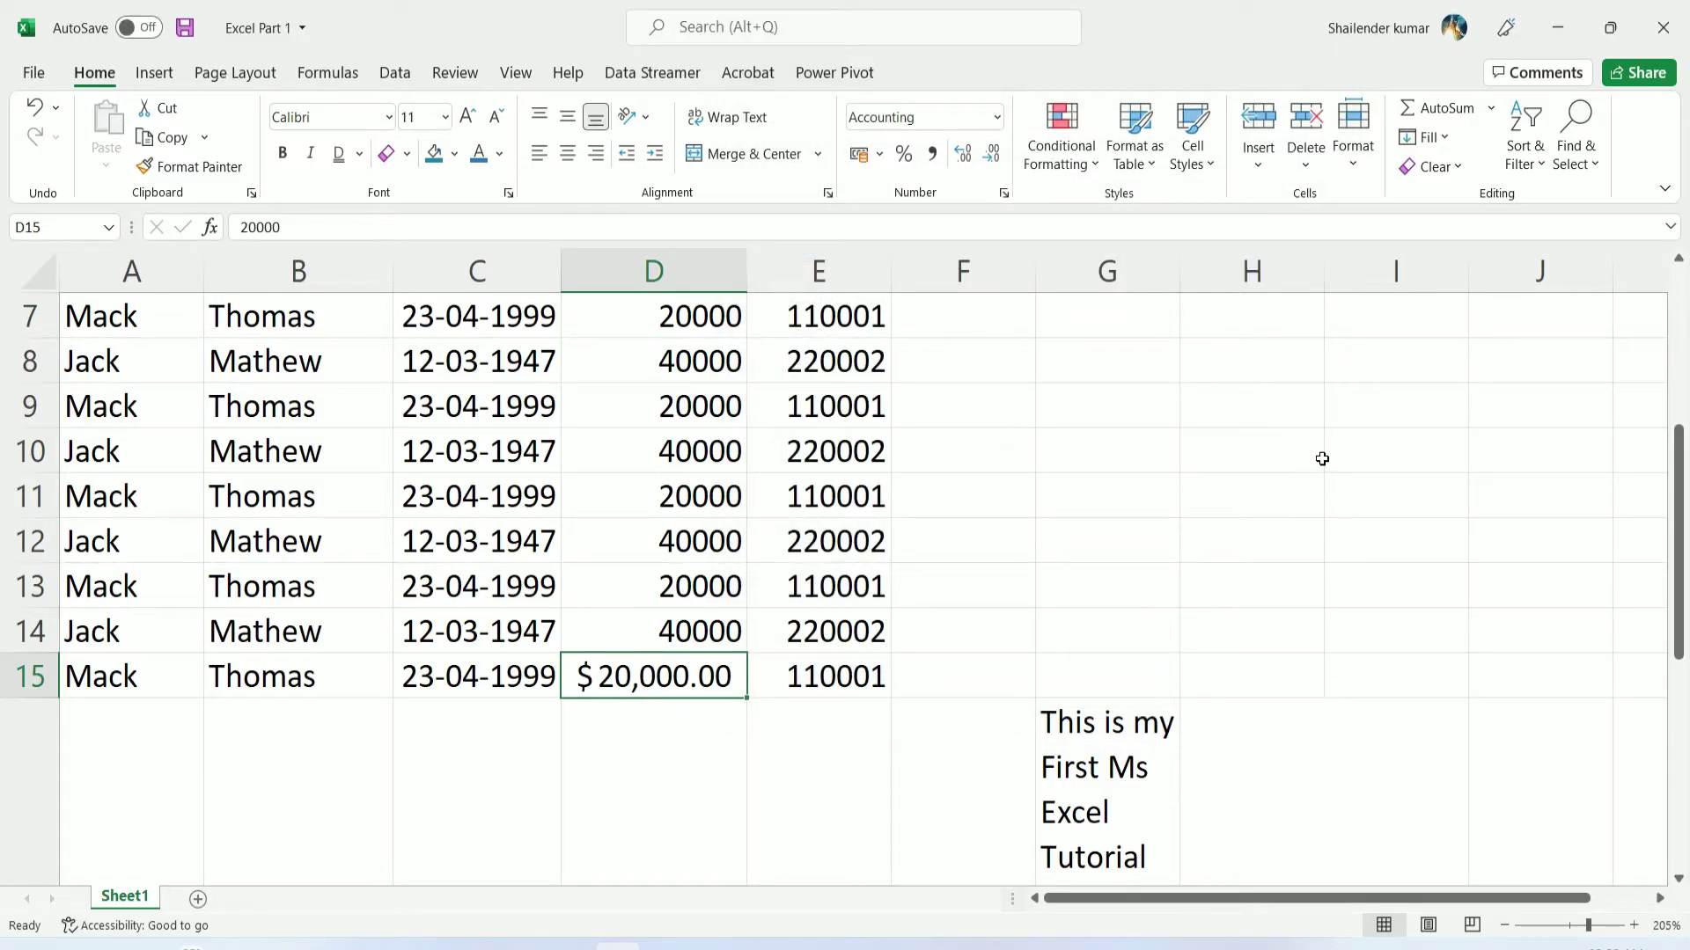
pyautogui.hotkey('ctrl', 'z')
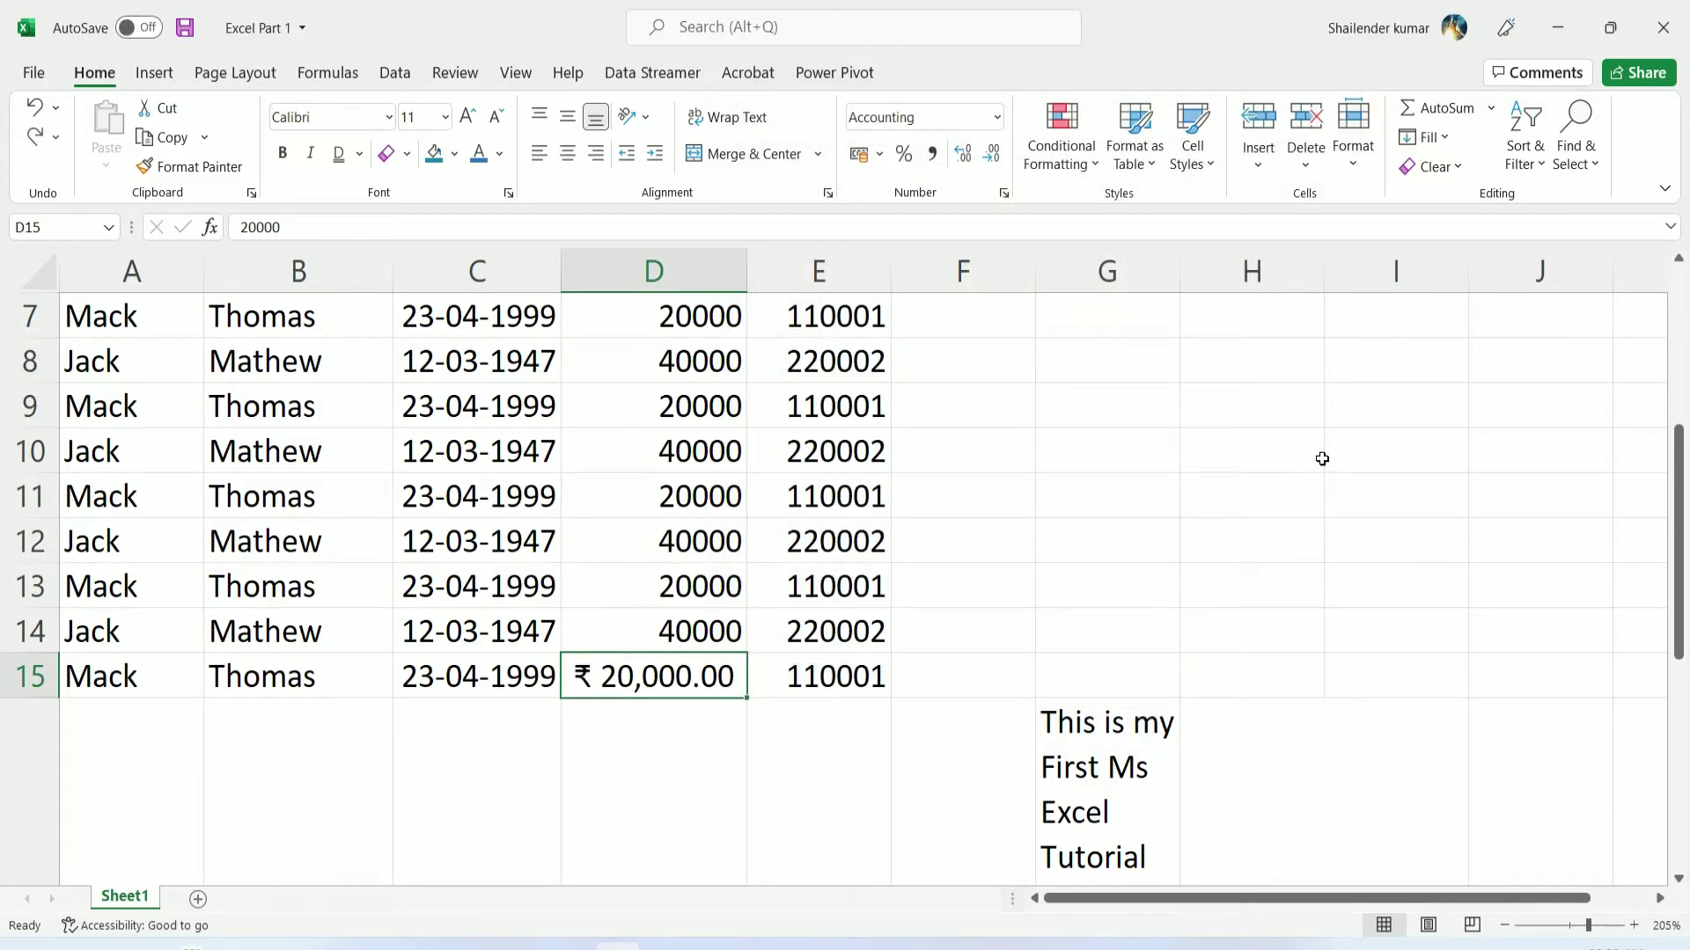
pyautogui.hotkey('ctrl', 'z')
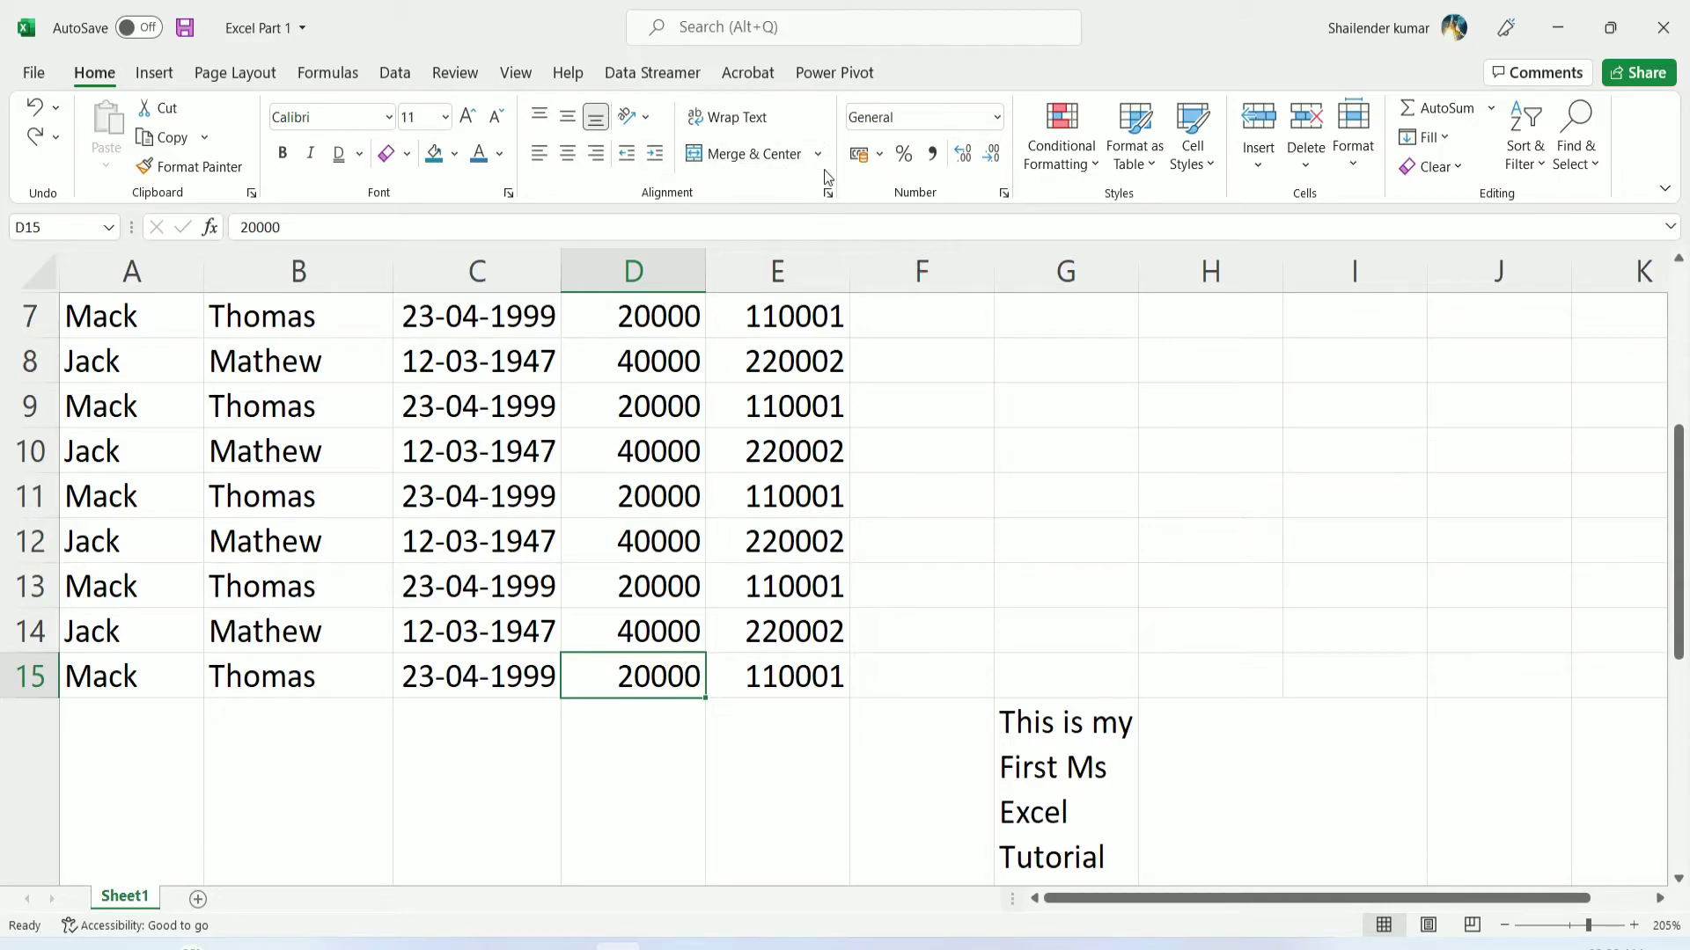
# Format D15 as Euro accounting currency, then undo it
pyautogui.click(880, 155)
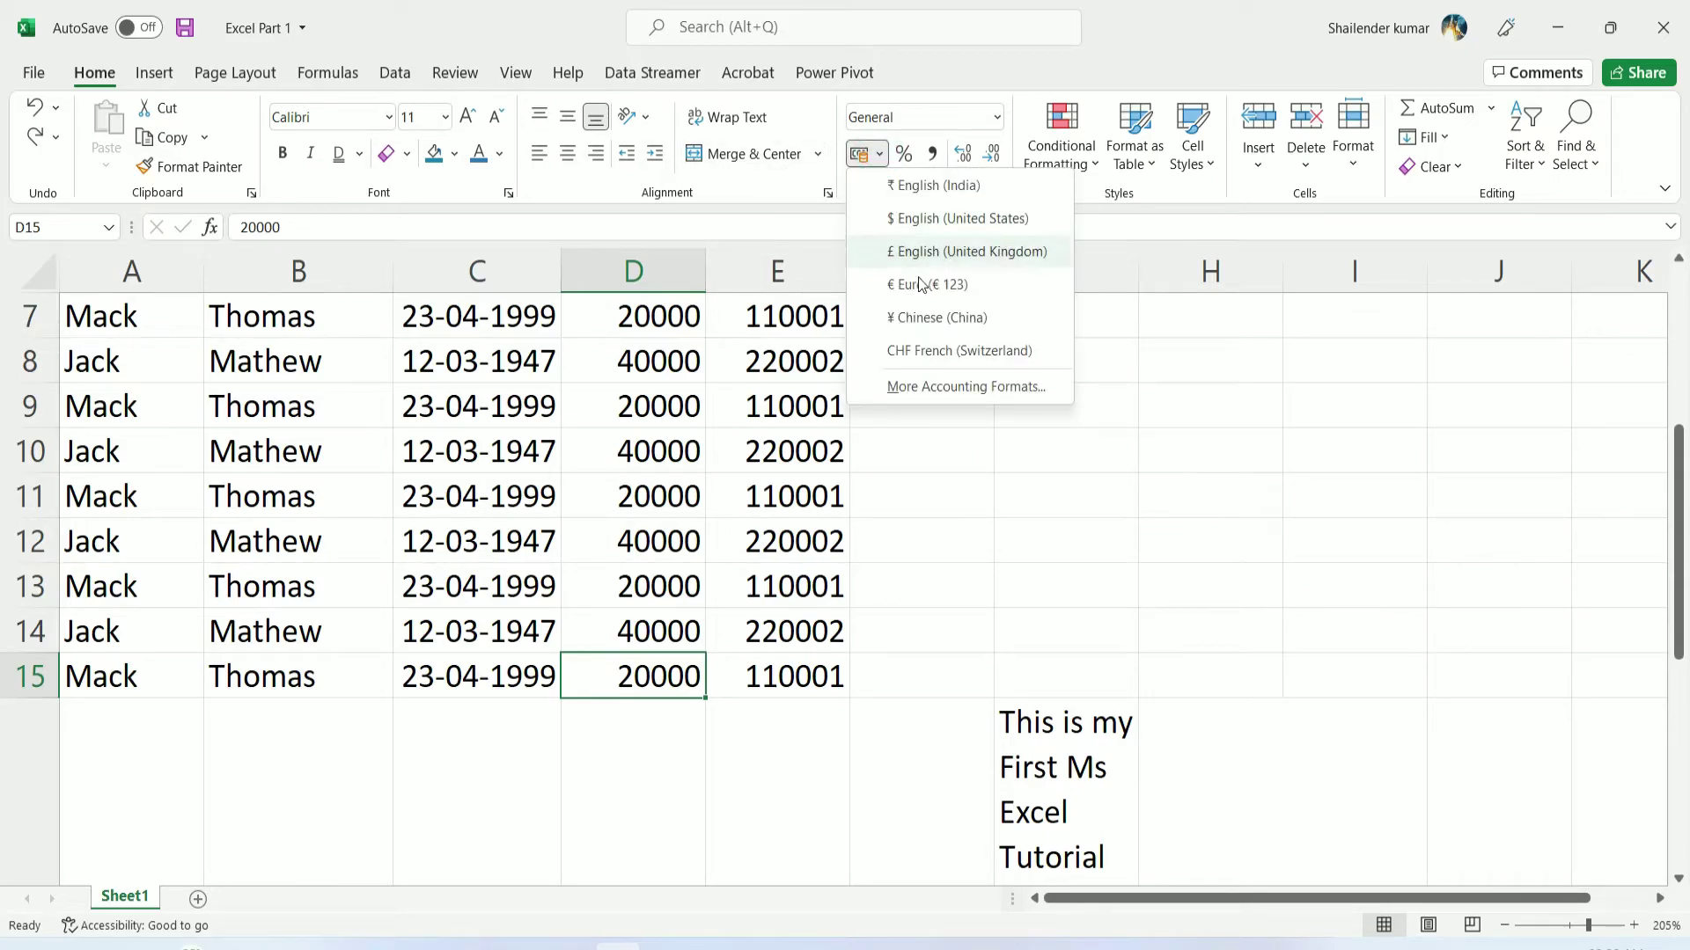
pyautogui.click(949, 286)
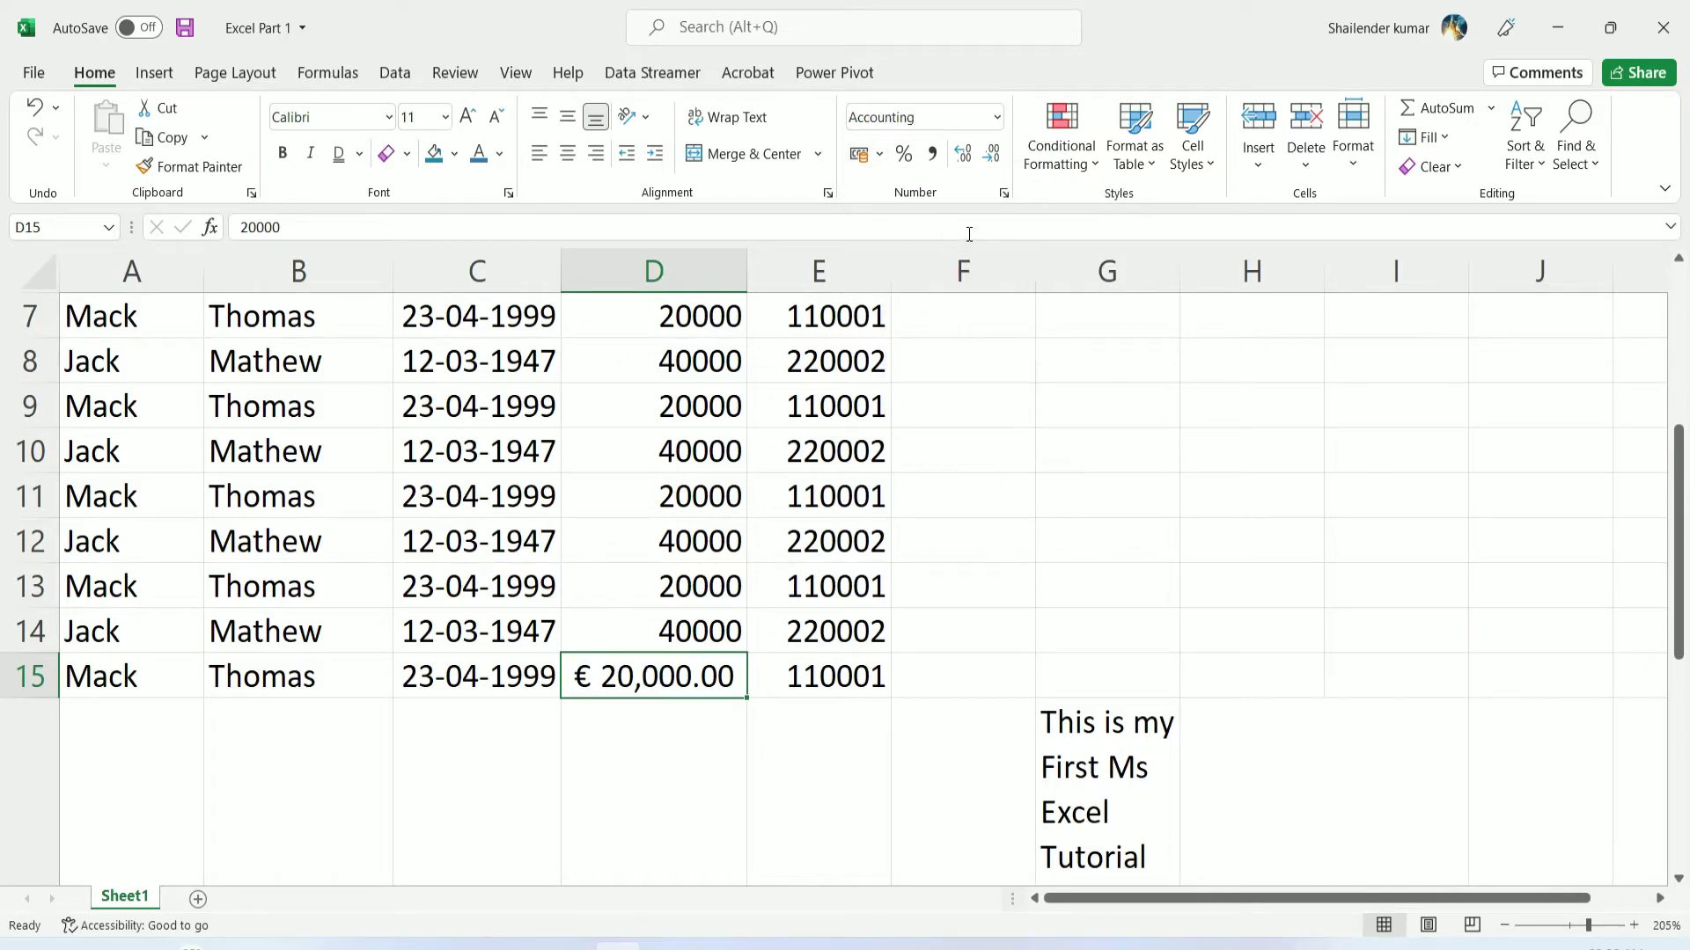
pyautogui.hotkey('ctrl', 'z')
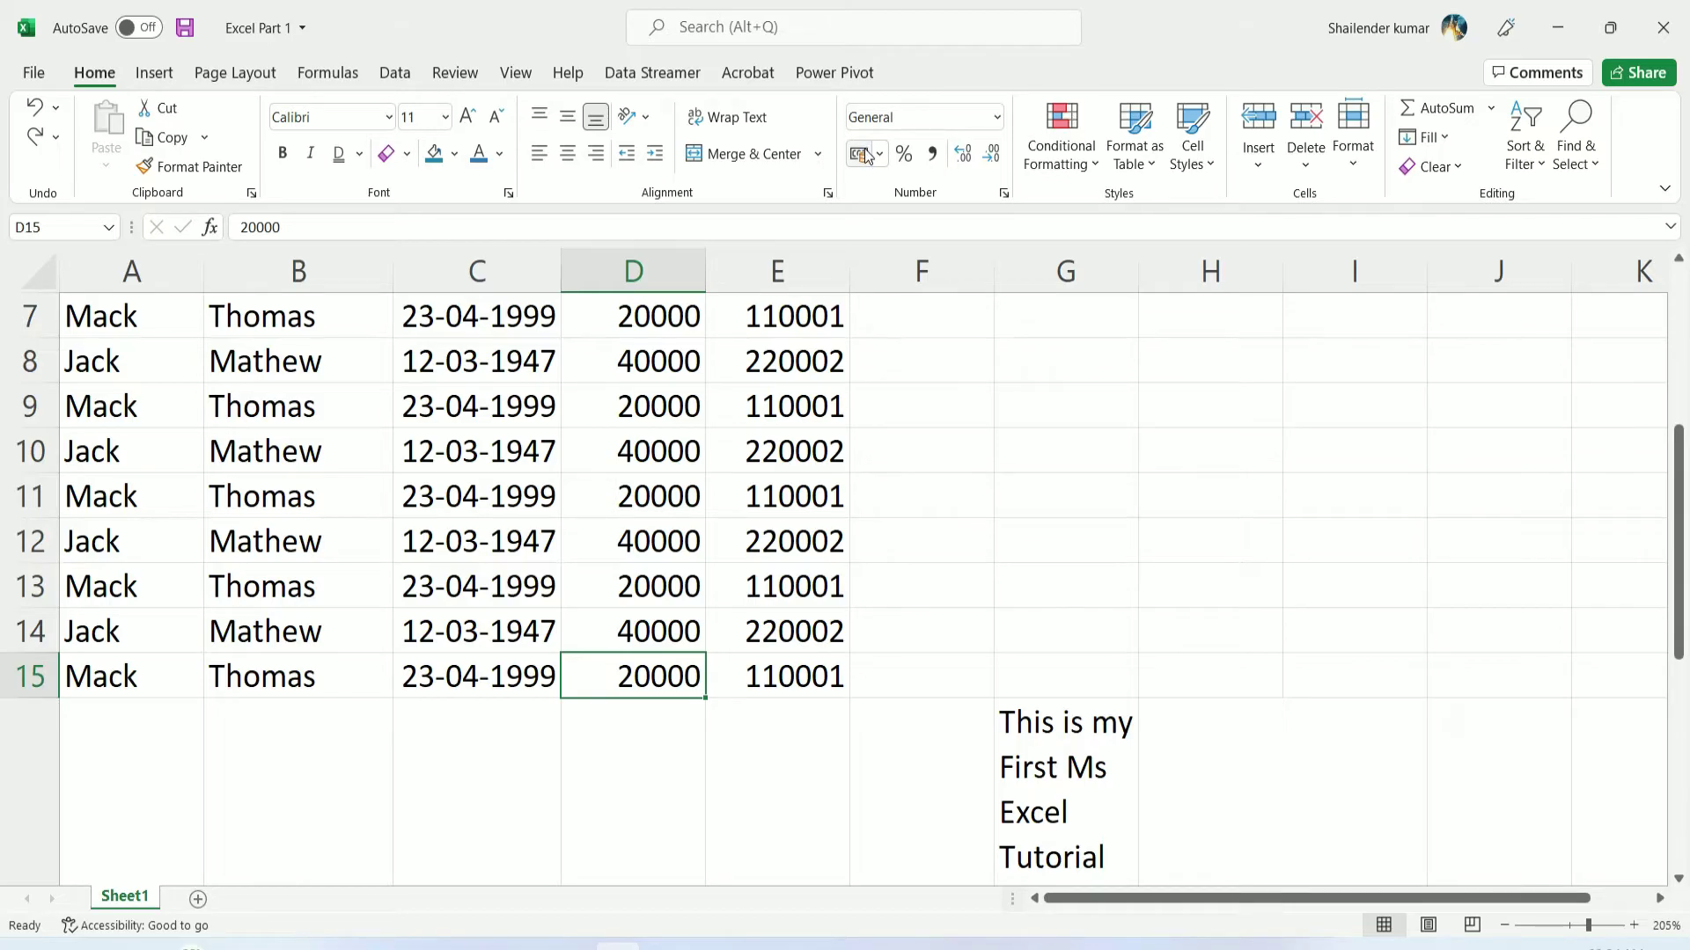
# Undo a trial percent format on D15, then apply Comma Style so it shows 20,000.00
pyautogui.click(916, 151)
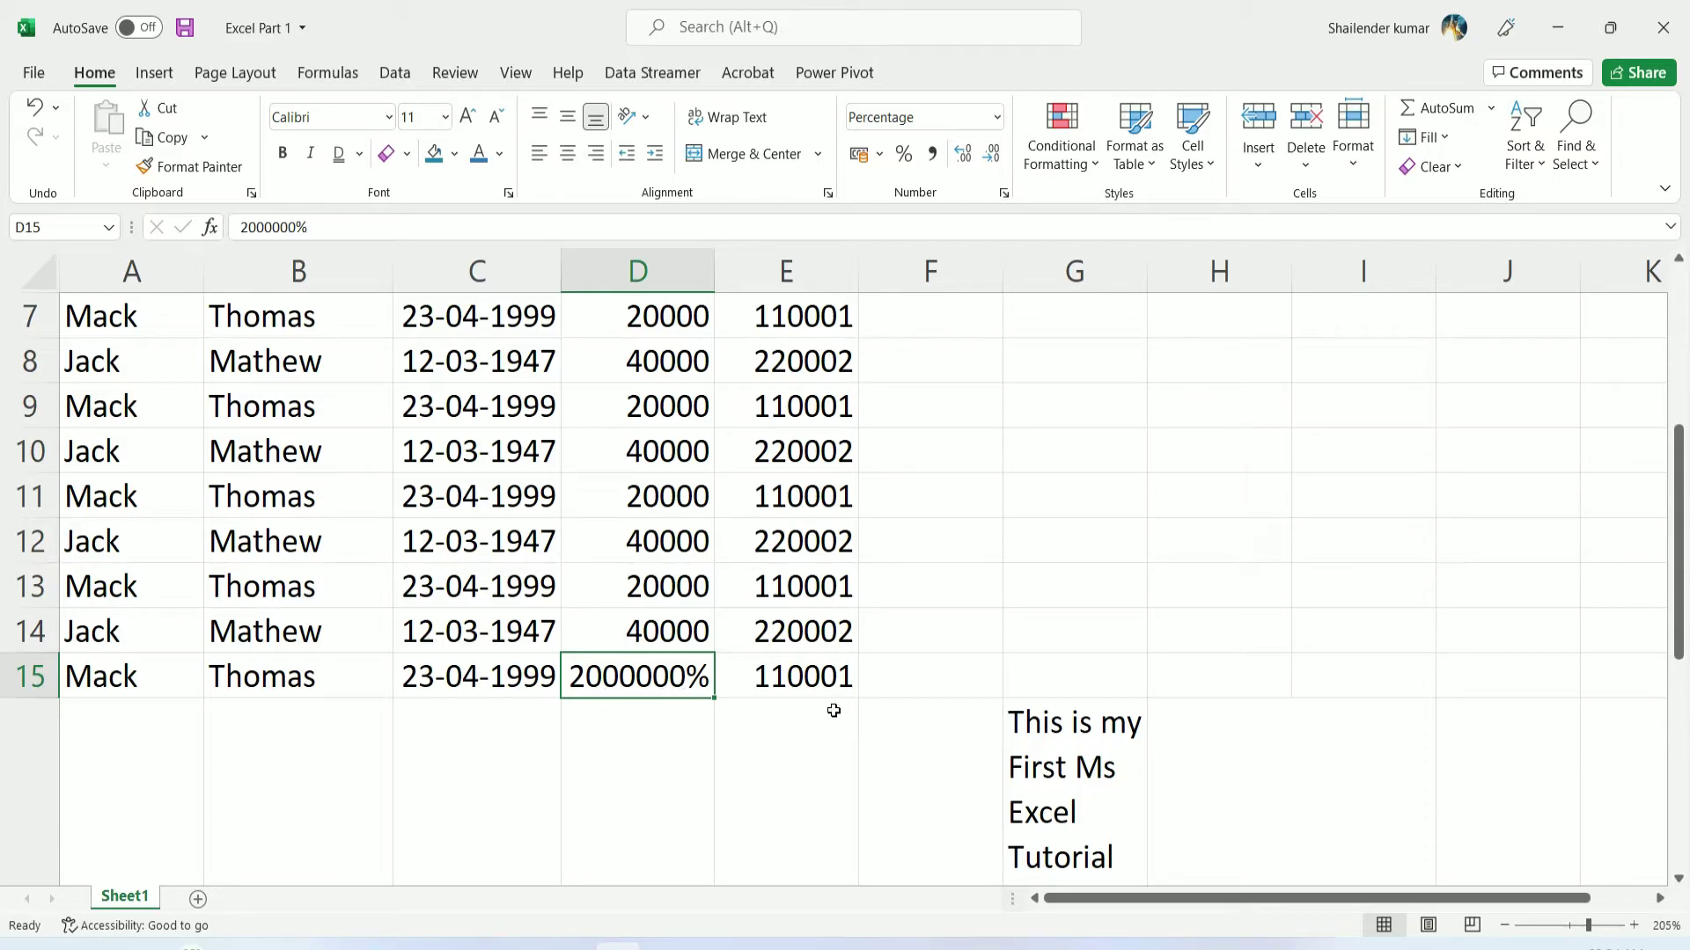
pyautogui.hotkey('ctrl', 'z')
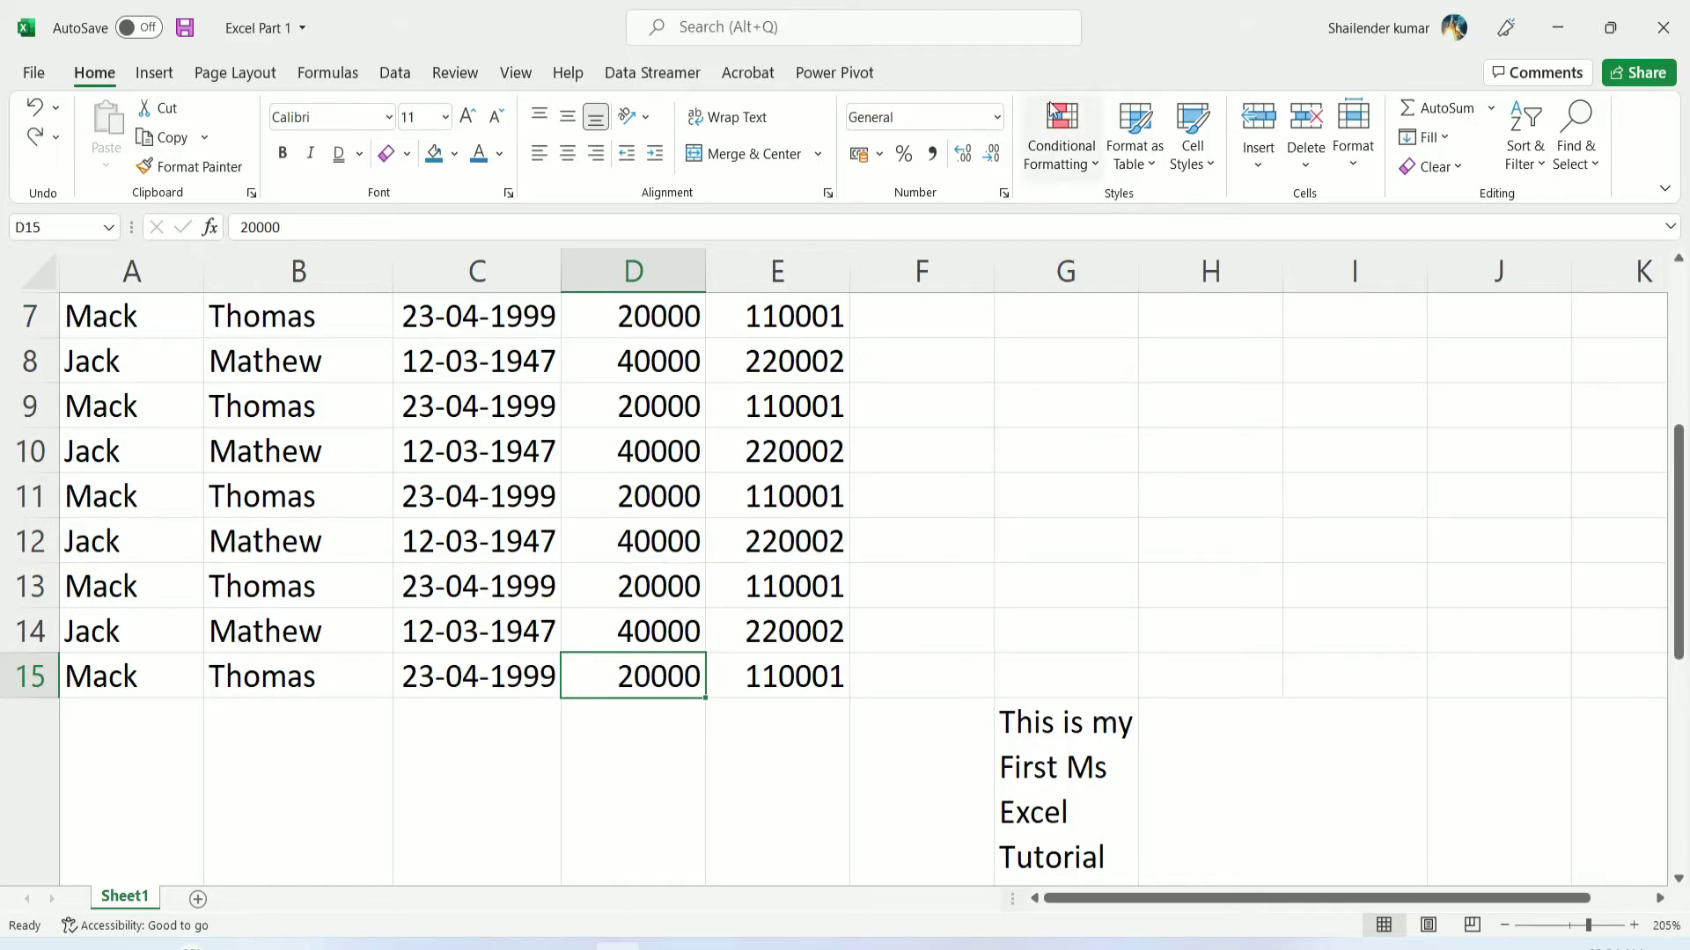
pyautogui.click(932, 155)
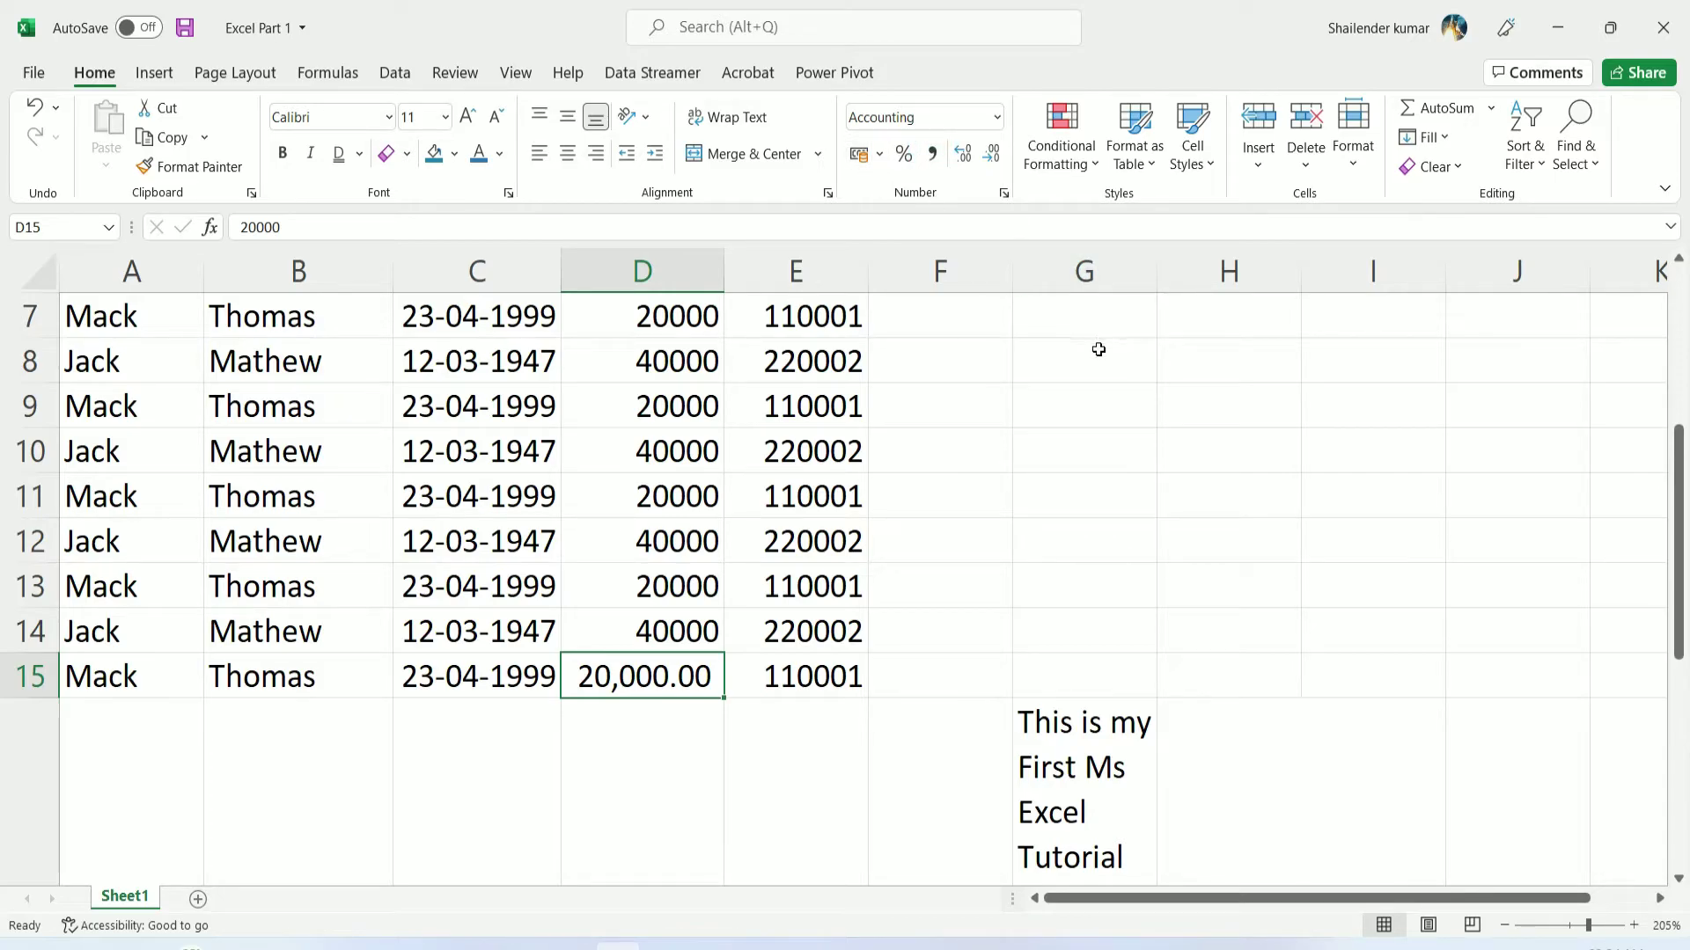
# Undo the comma format on D15 and increase its decimal places
pyautogui.hotkey('ctrl', 'z')
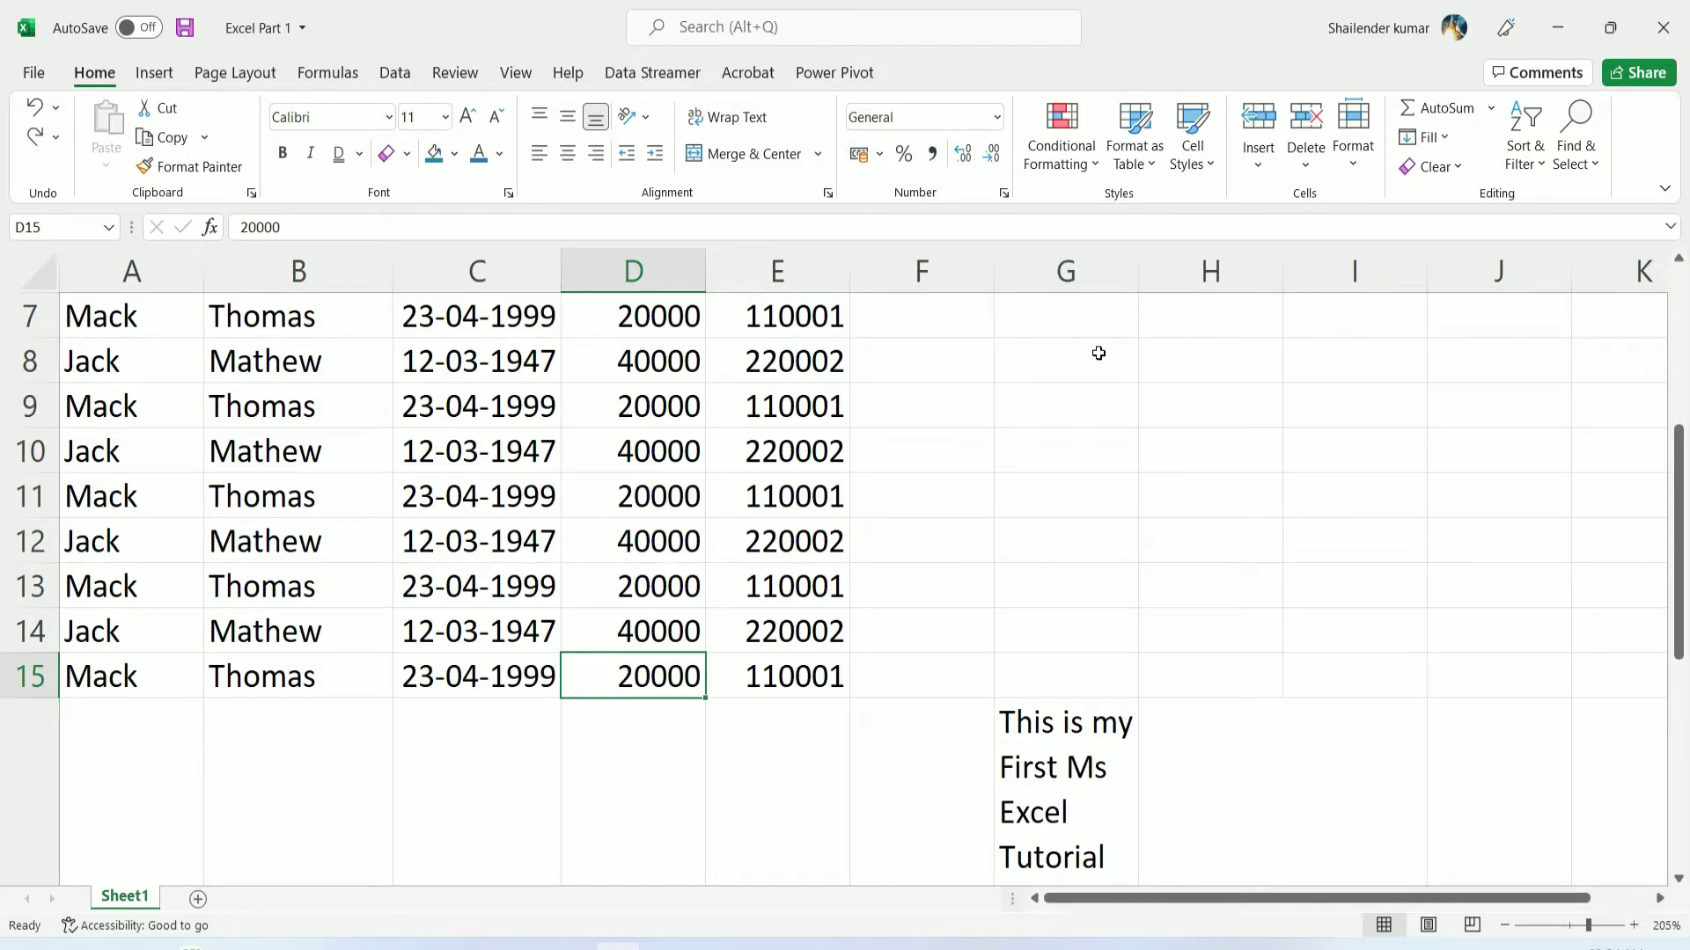
pyautogui.click(965, 156)
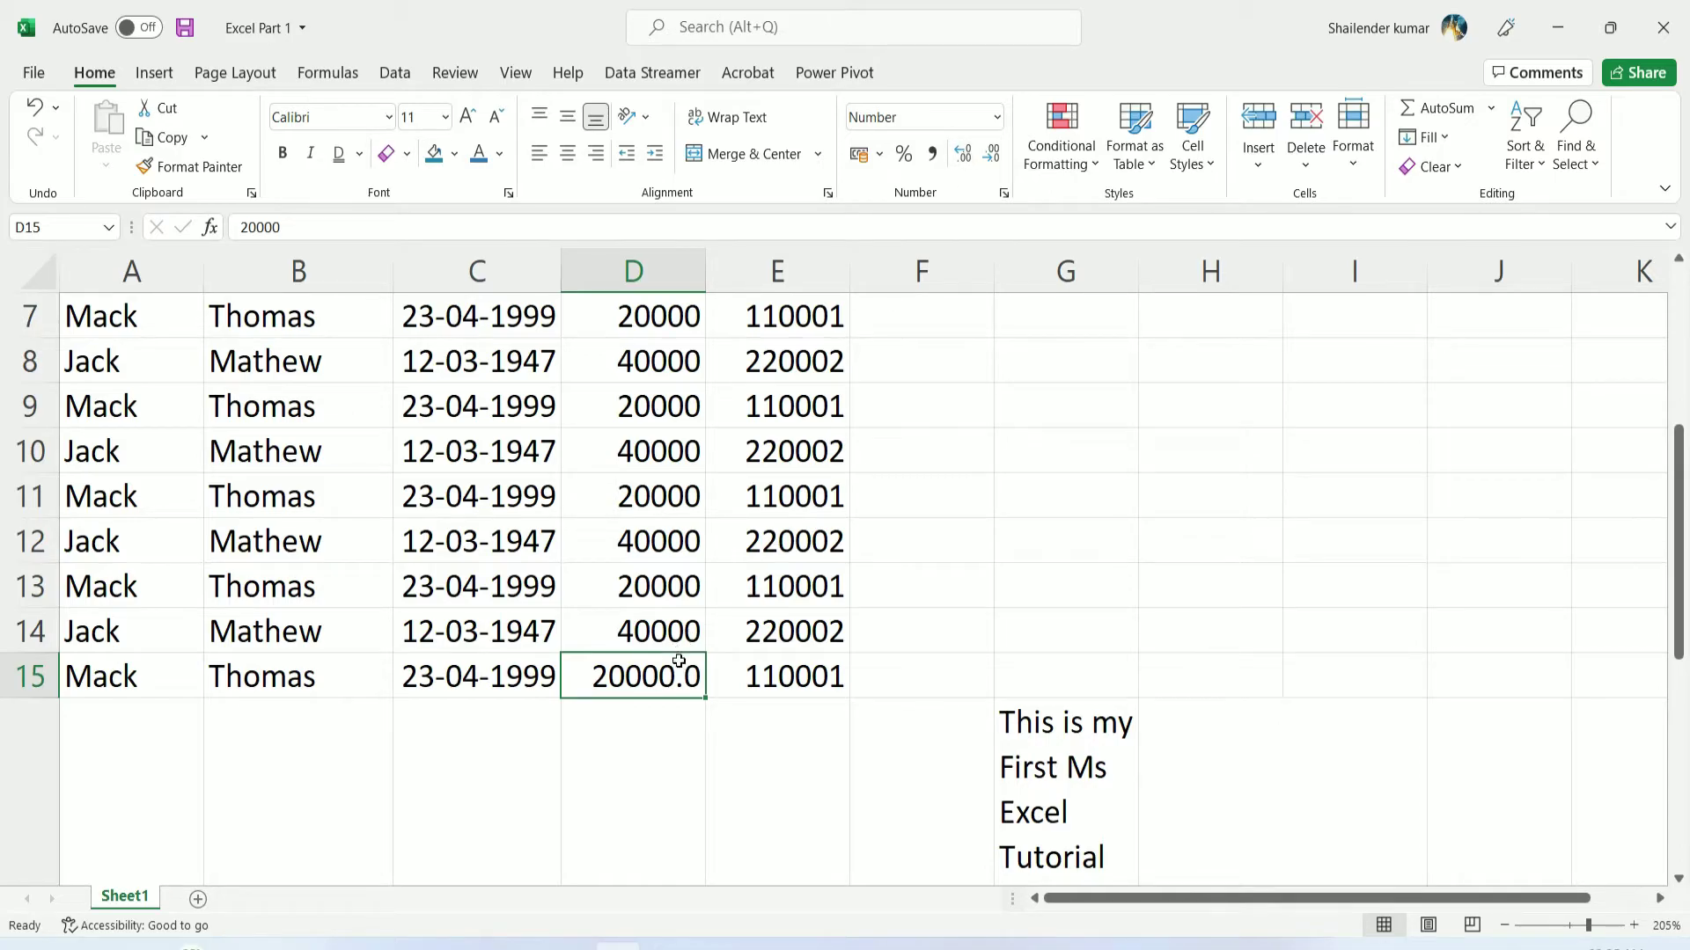
pyautogui.click(964, 154)
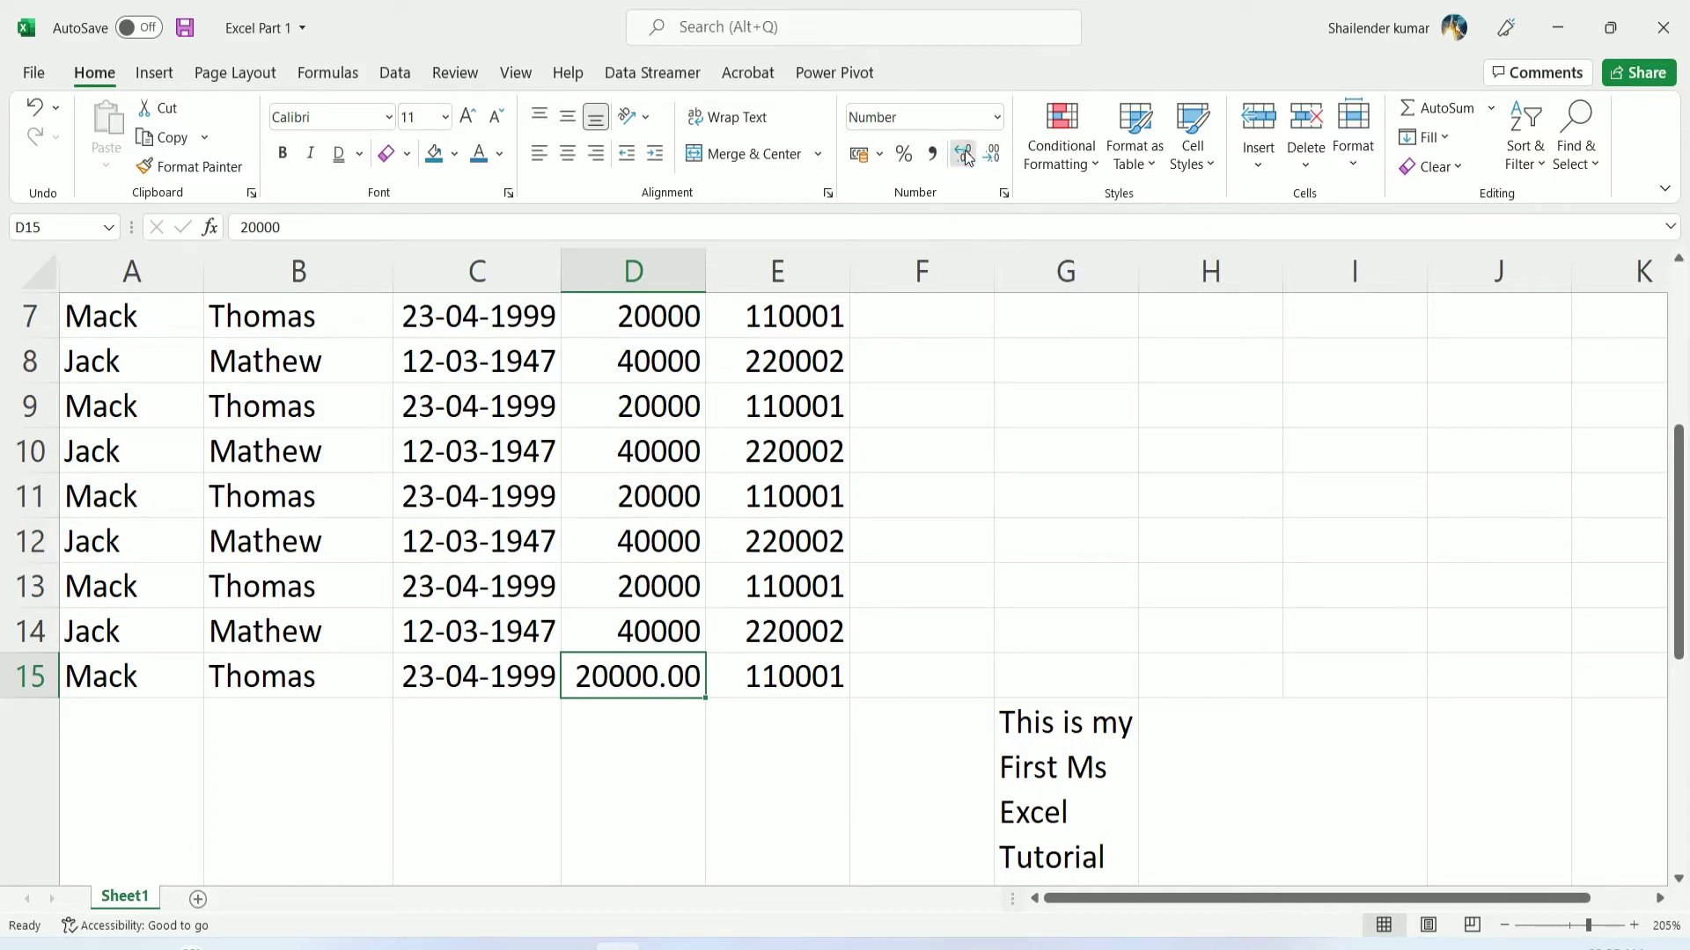
pyautogui.click(964, 155)
pyautogui.click(965, 155)
pyautogui.click(964, 155)
pyautogui.click(965, 155)
pyautogui.click(964, 154)
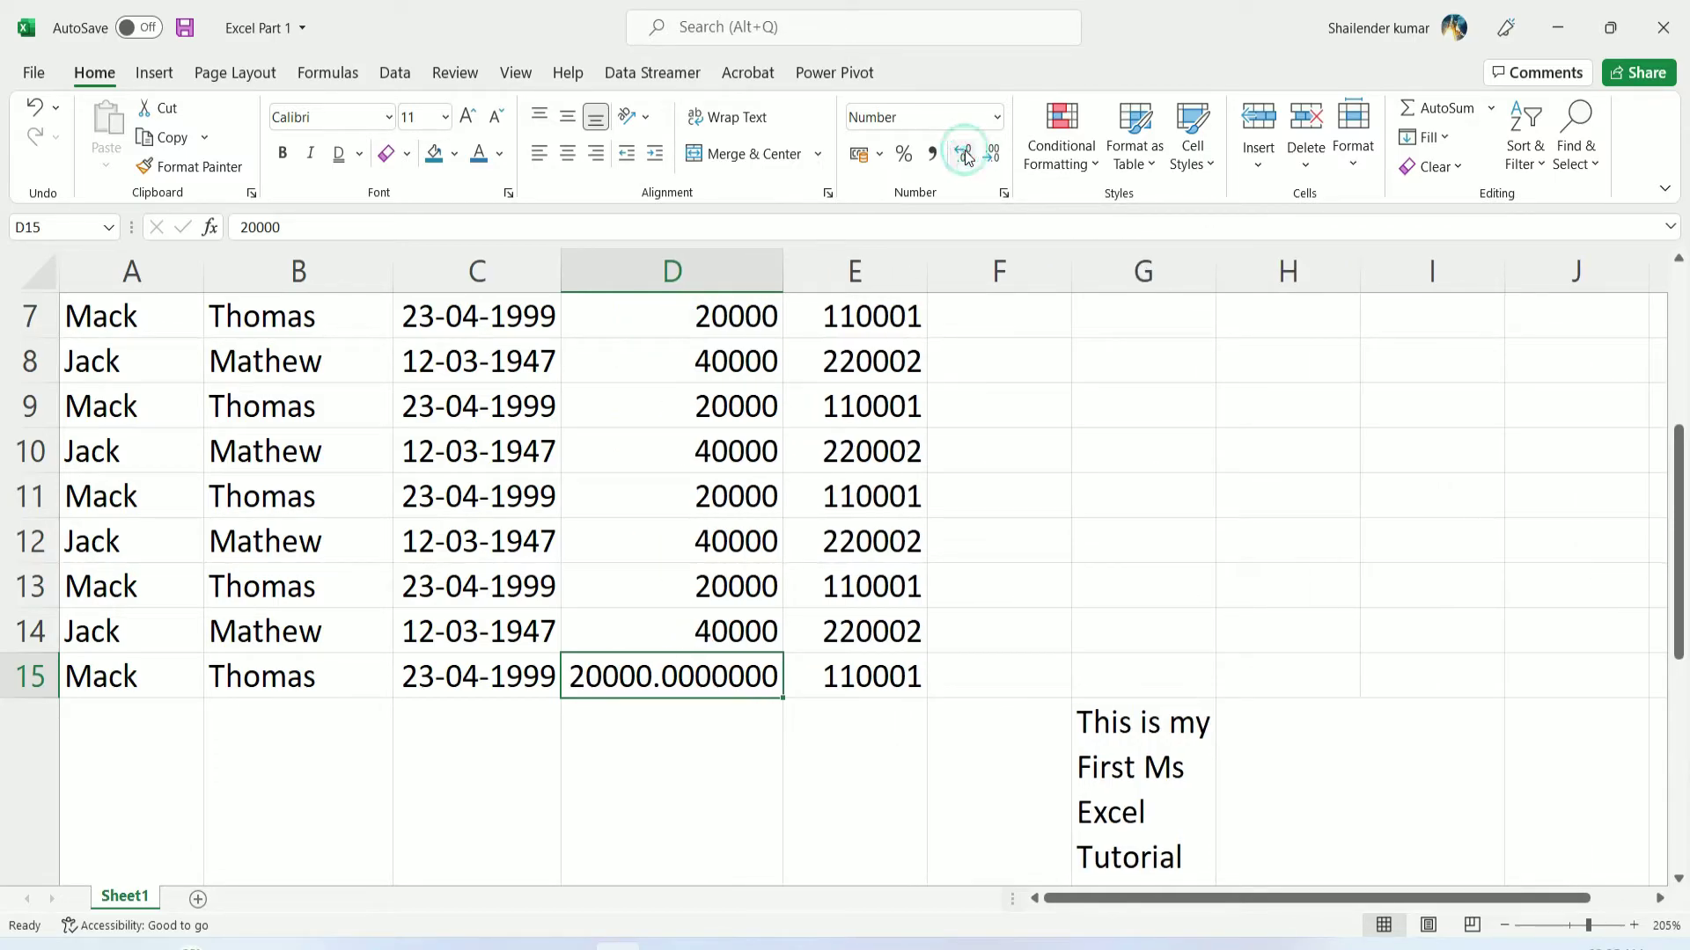
pyautogui.click(965, 155)
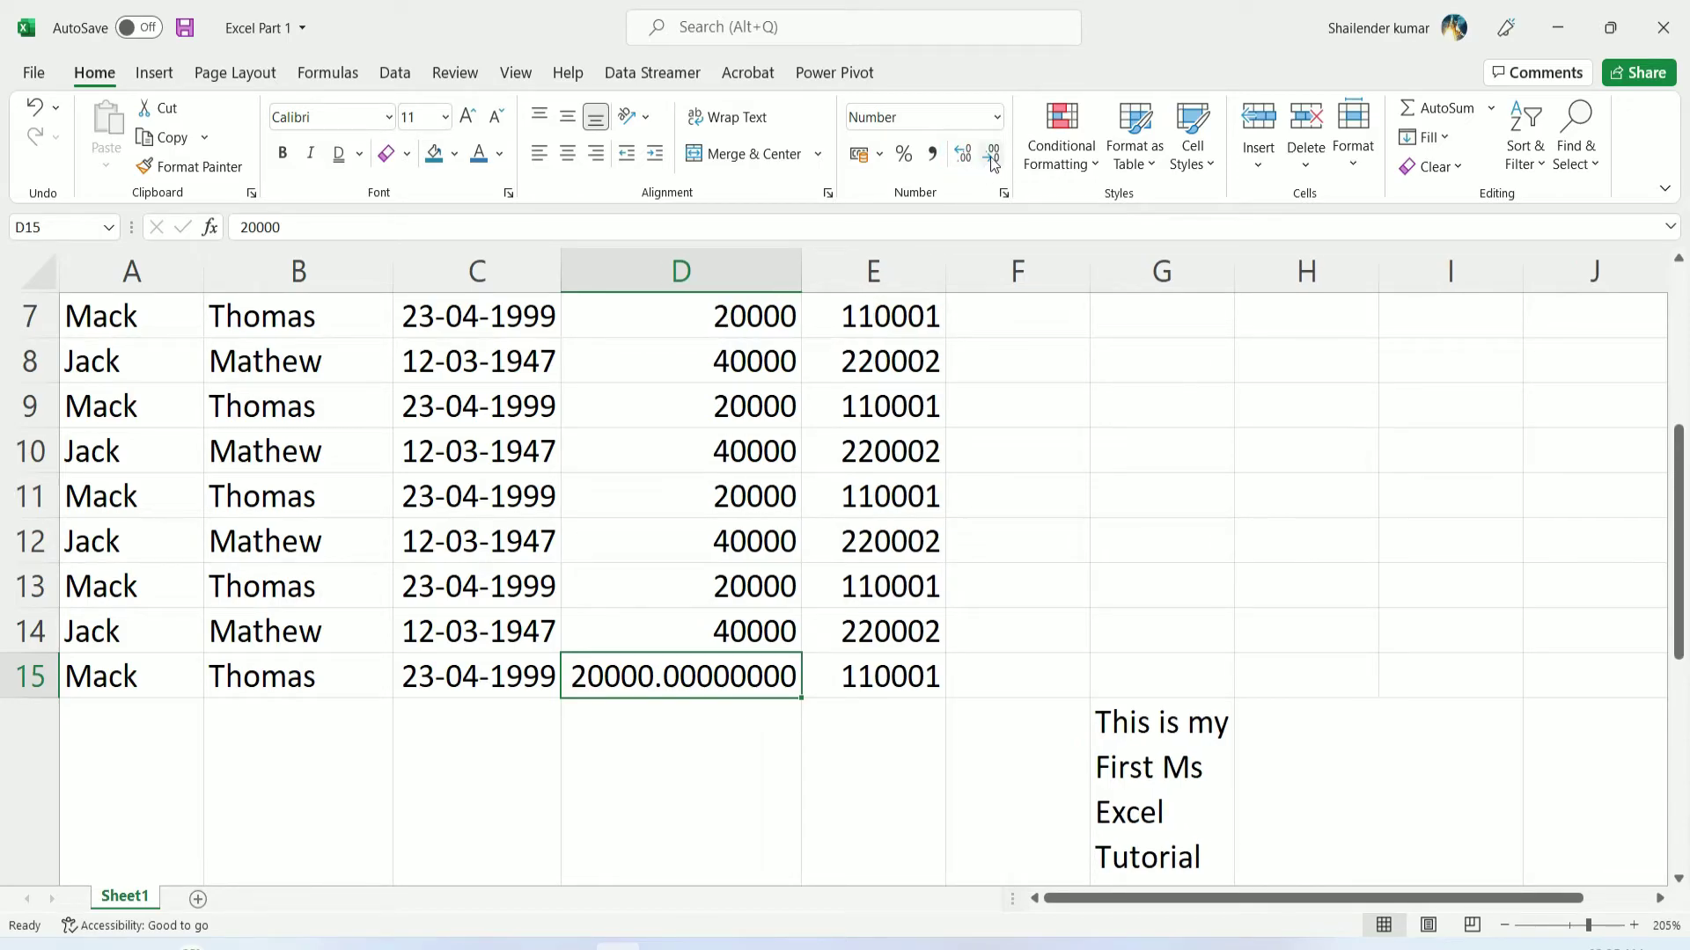
# Decrease D15's decimal places until it shows 20000 with no decimals
pyautogui.click(992, 160)
pyautogui.click(992, 160)
pyautogui.click(992, 160)
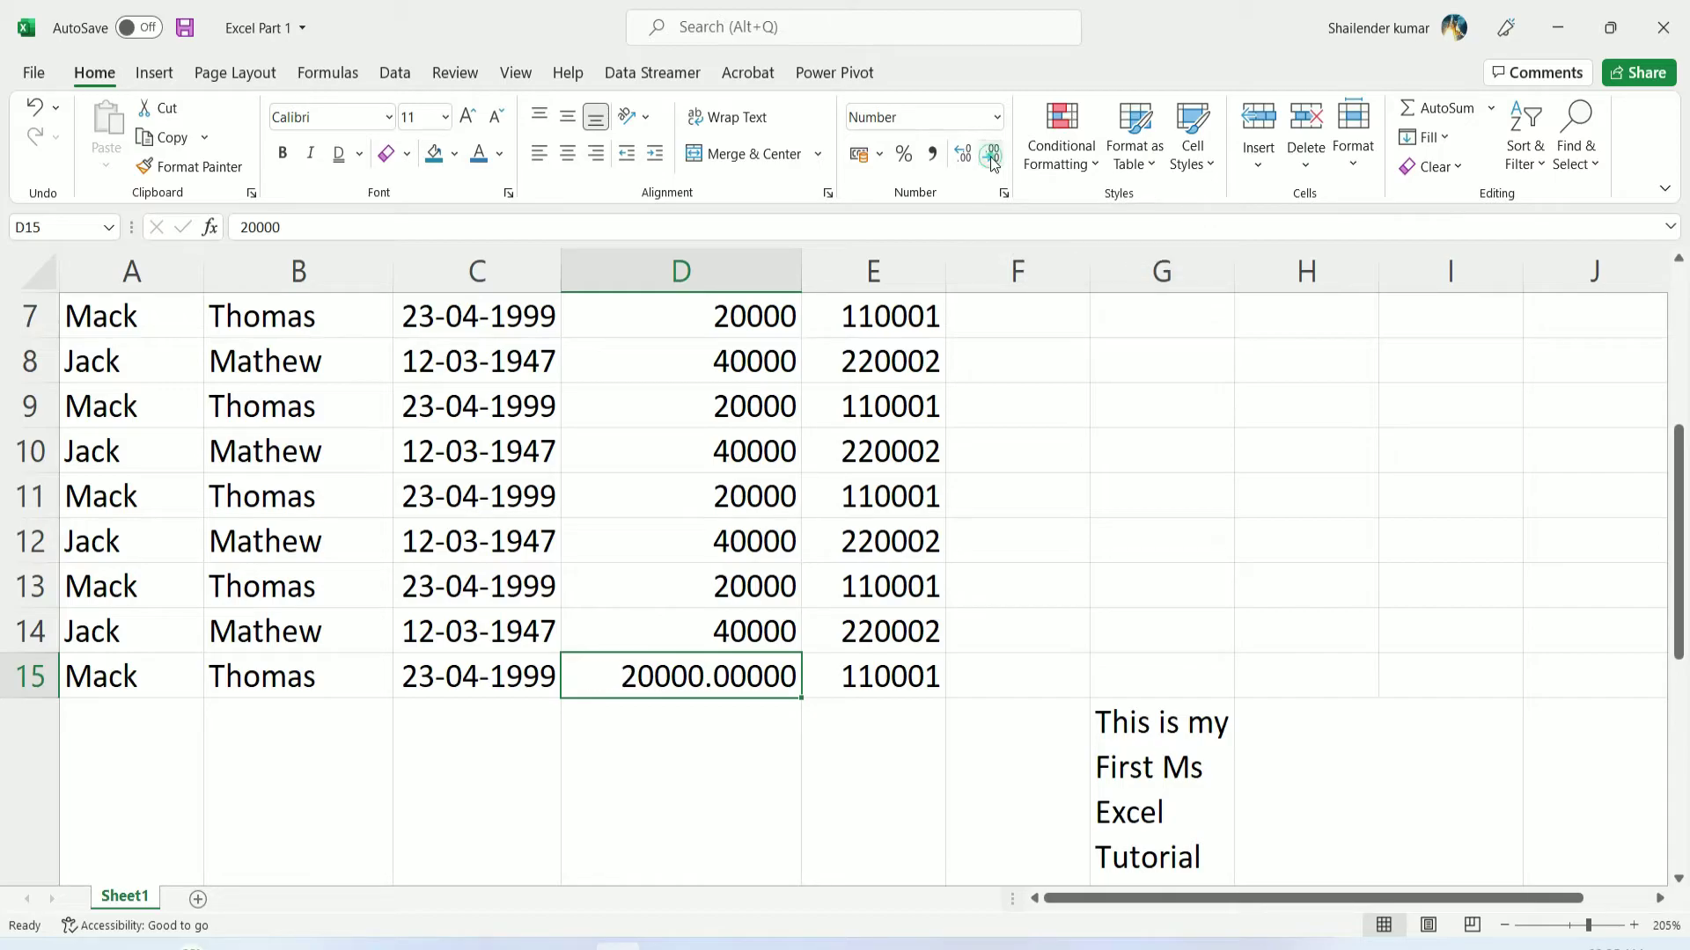
pyautogui.click(993, 160)
pyautogui.click(993, 160)
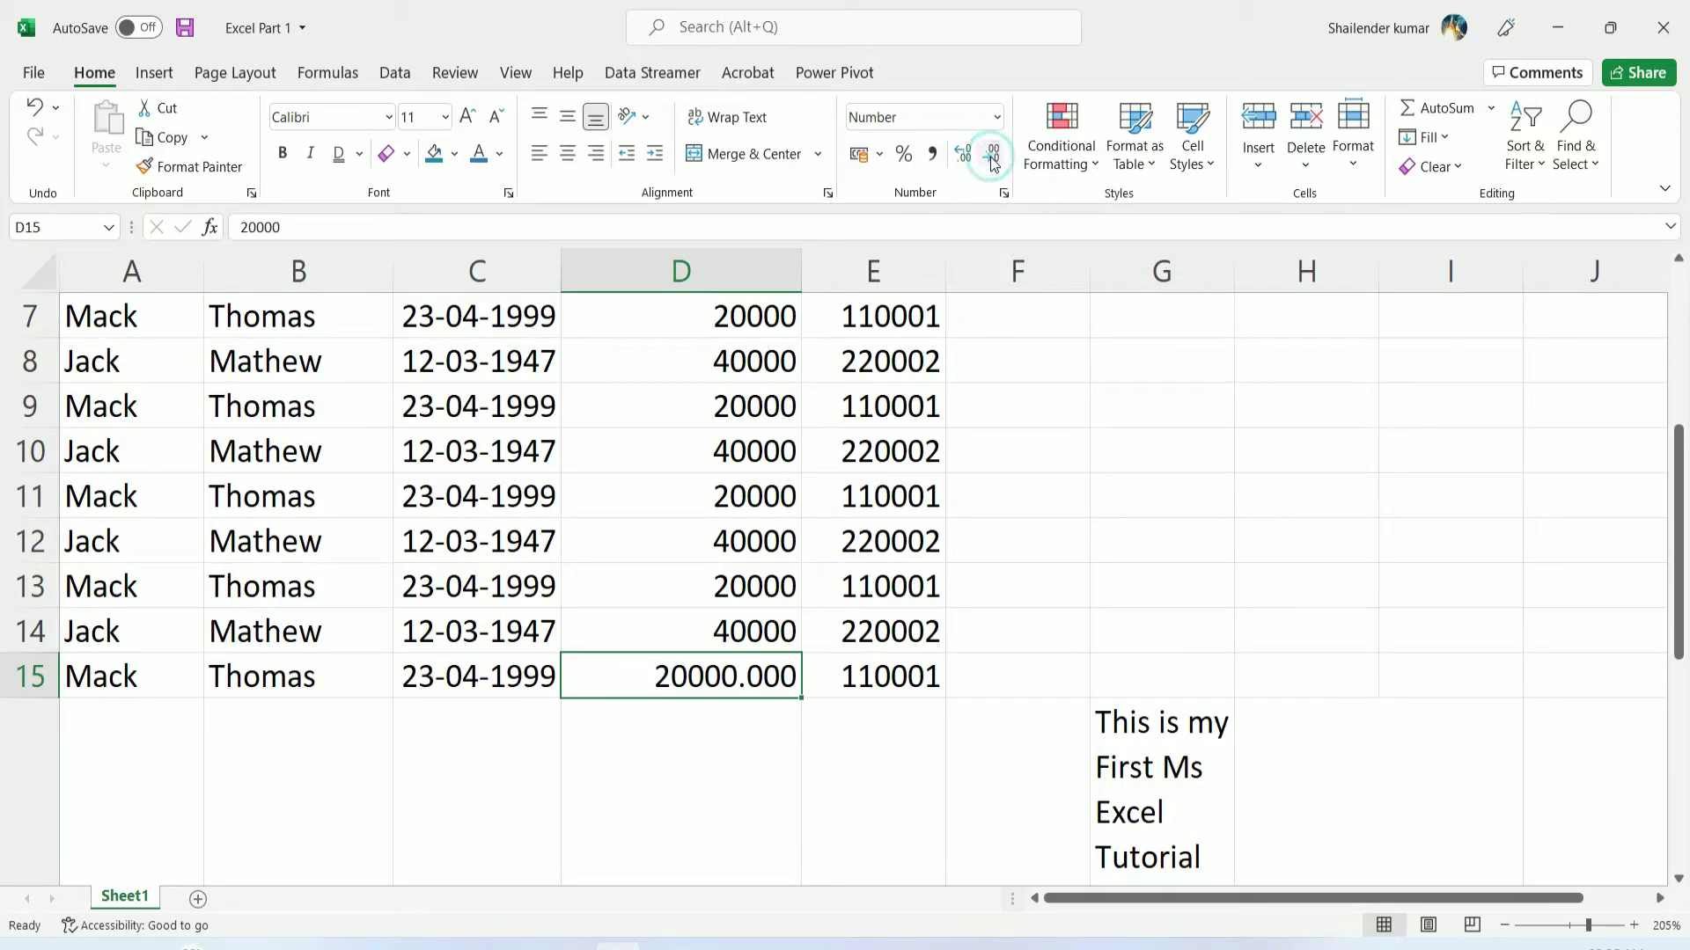
pyautogui.click(993, 160)
pyautogui.click(993, 160)
pyautogui.click(992, 160)
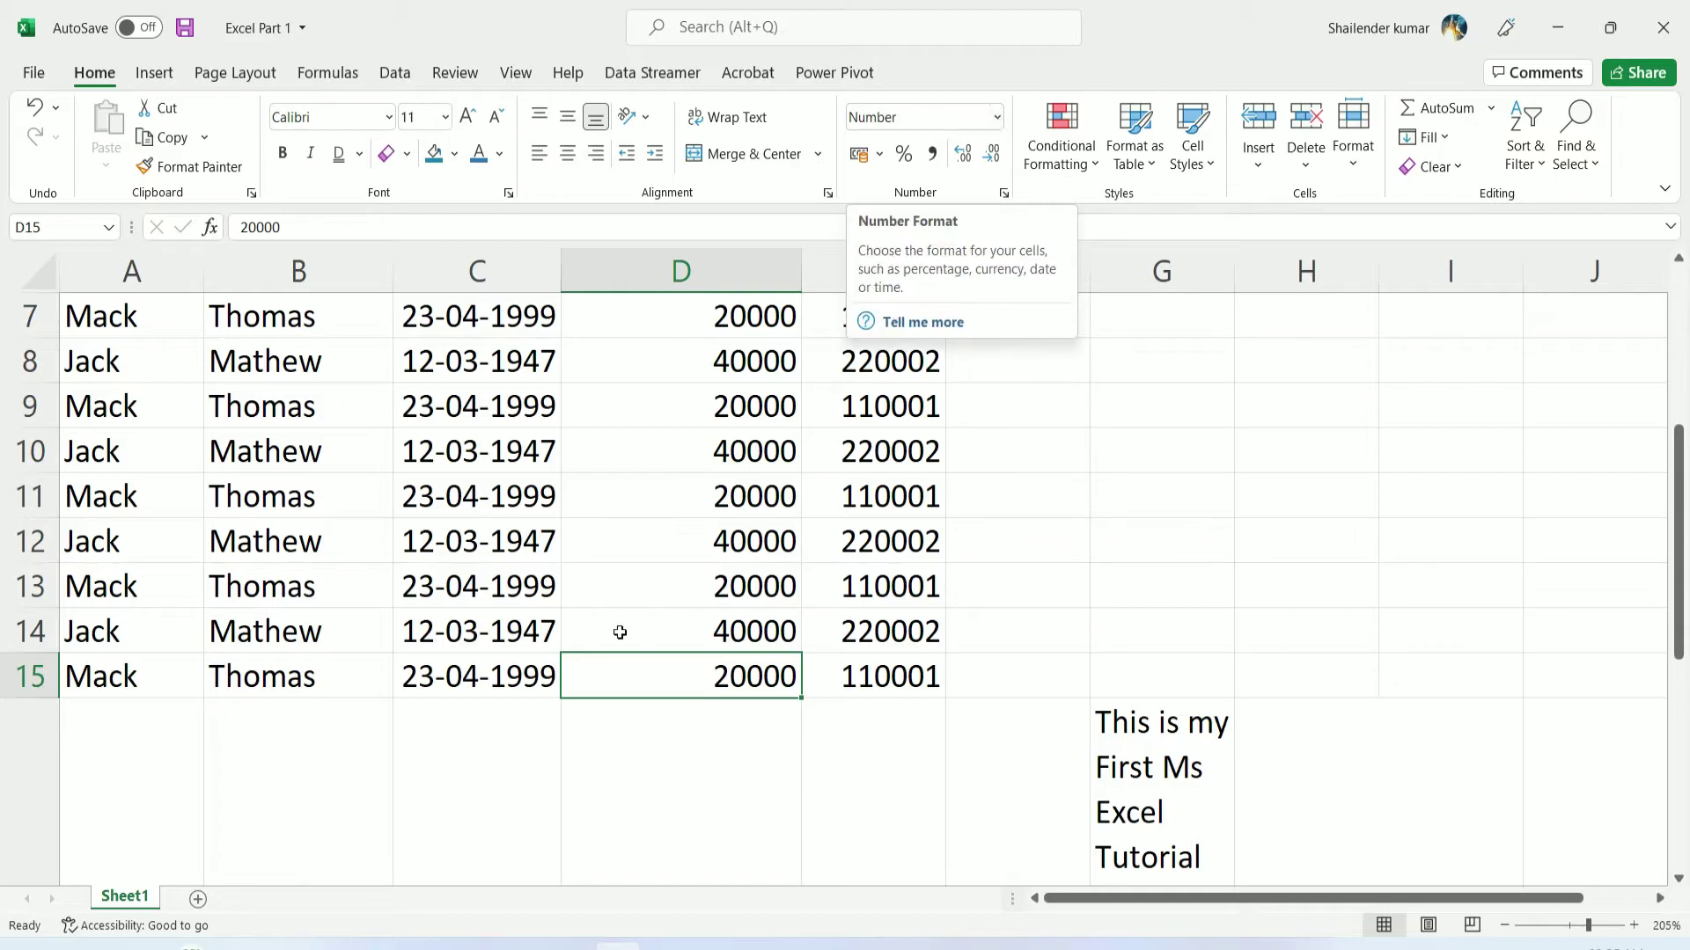
pyautogui.click(997, 117)
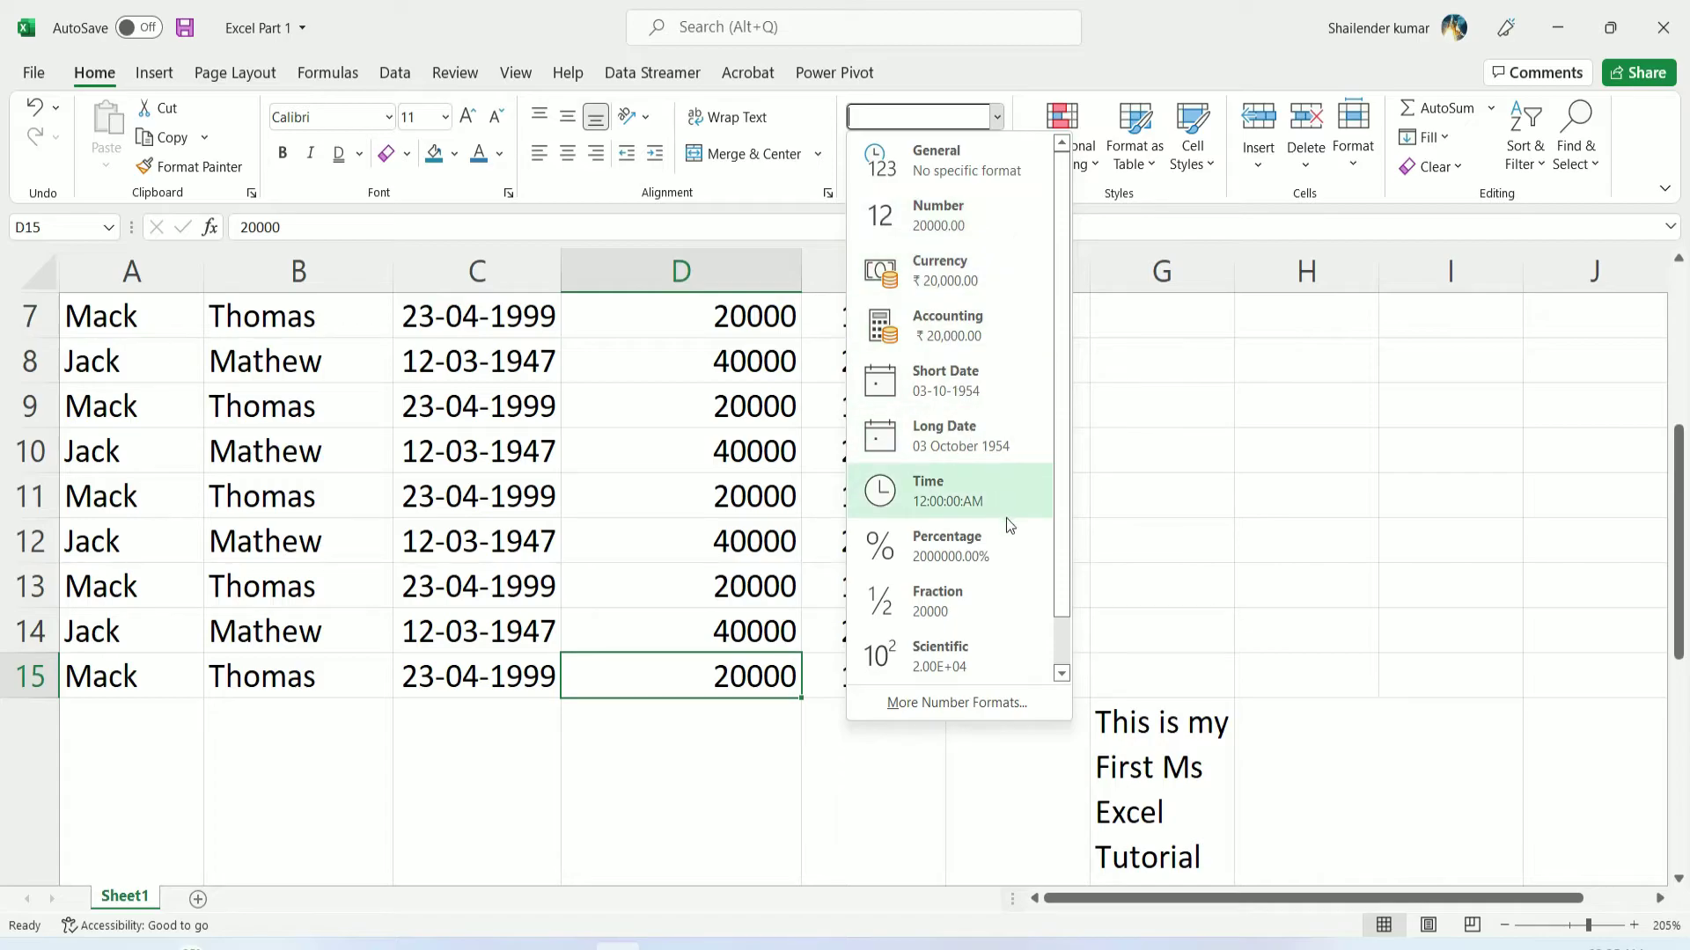
pyautogui.scroll(-1, 992, 528)
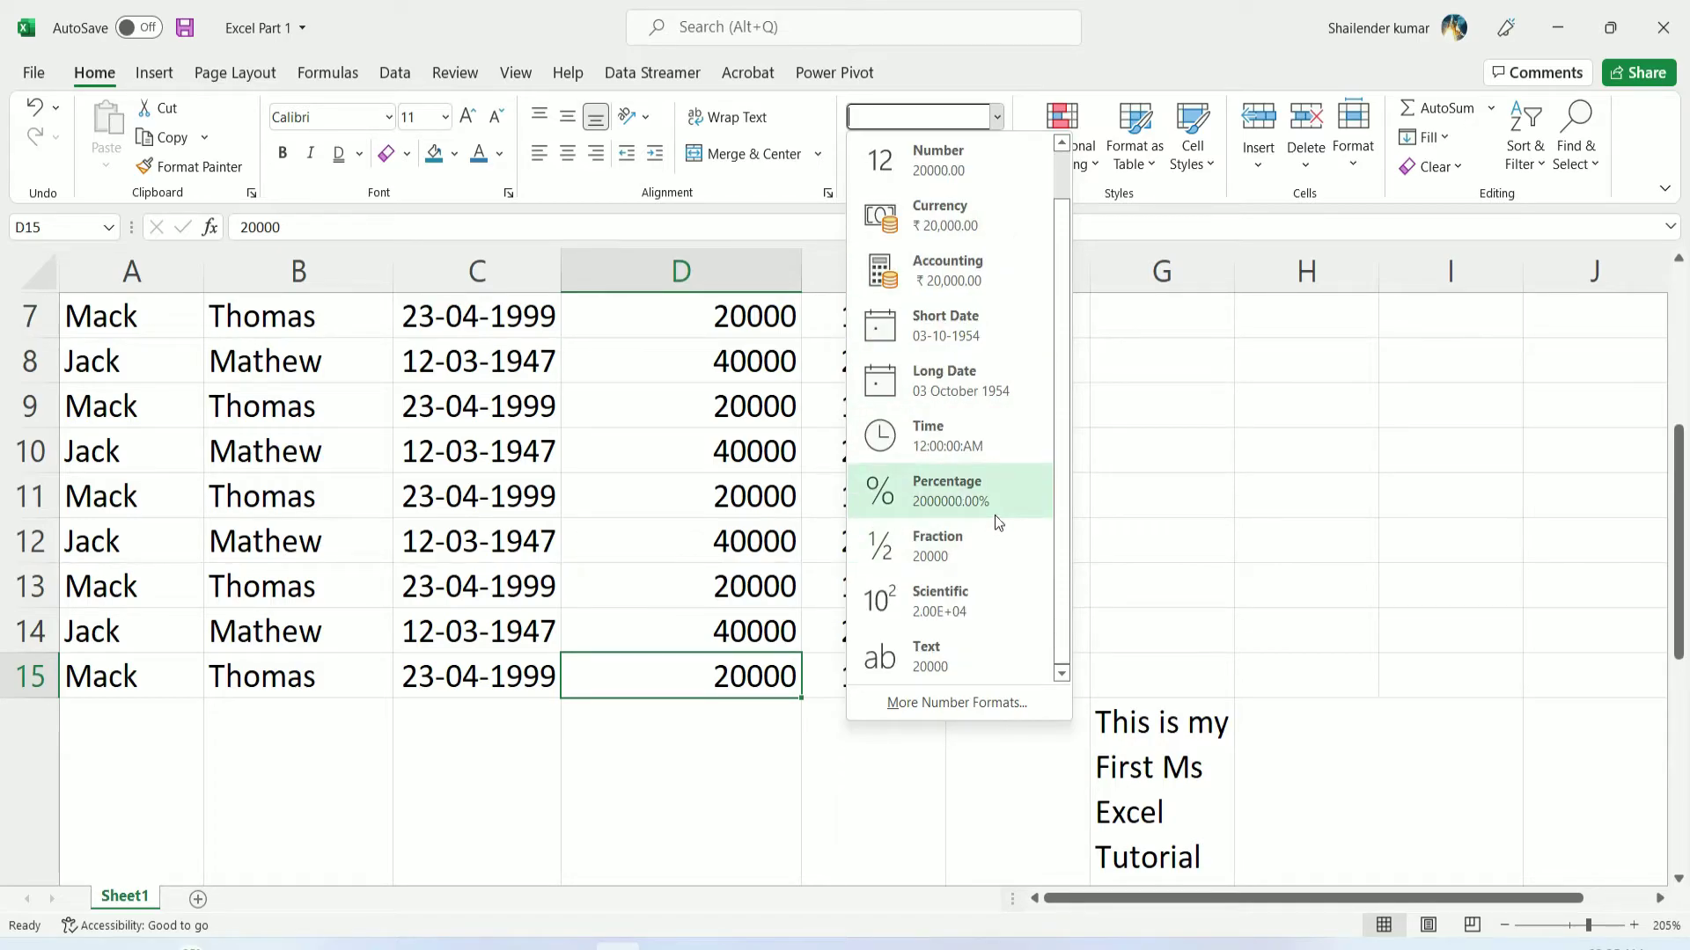
pyautogui.click(992, 656)
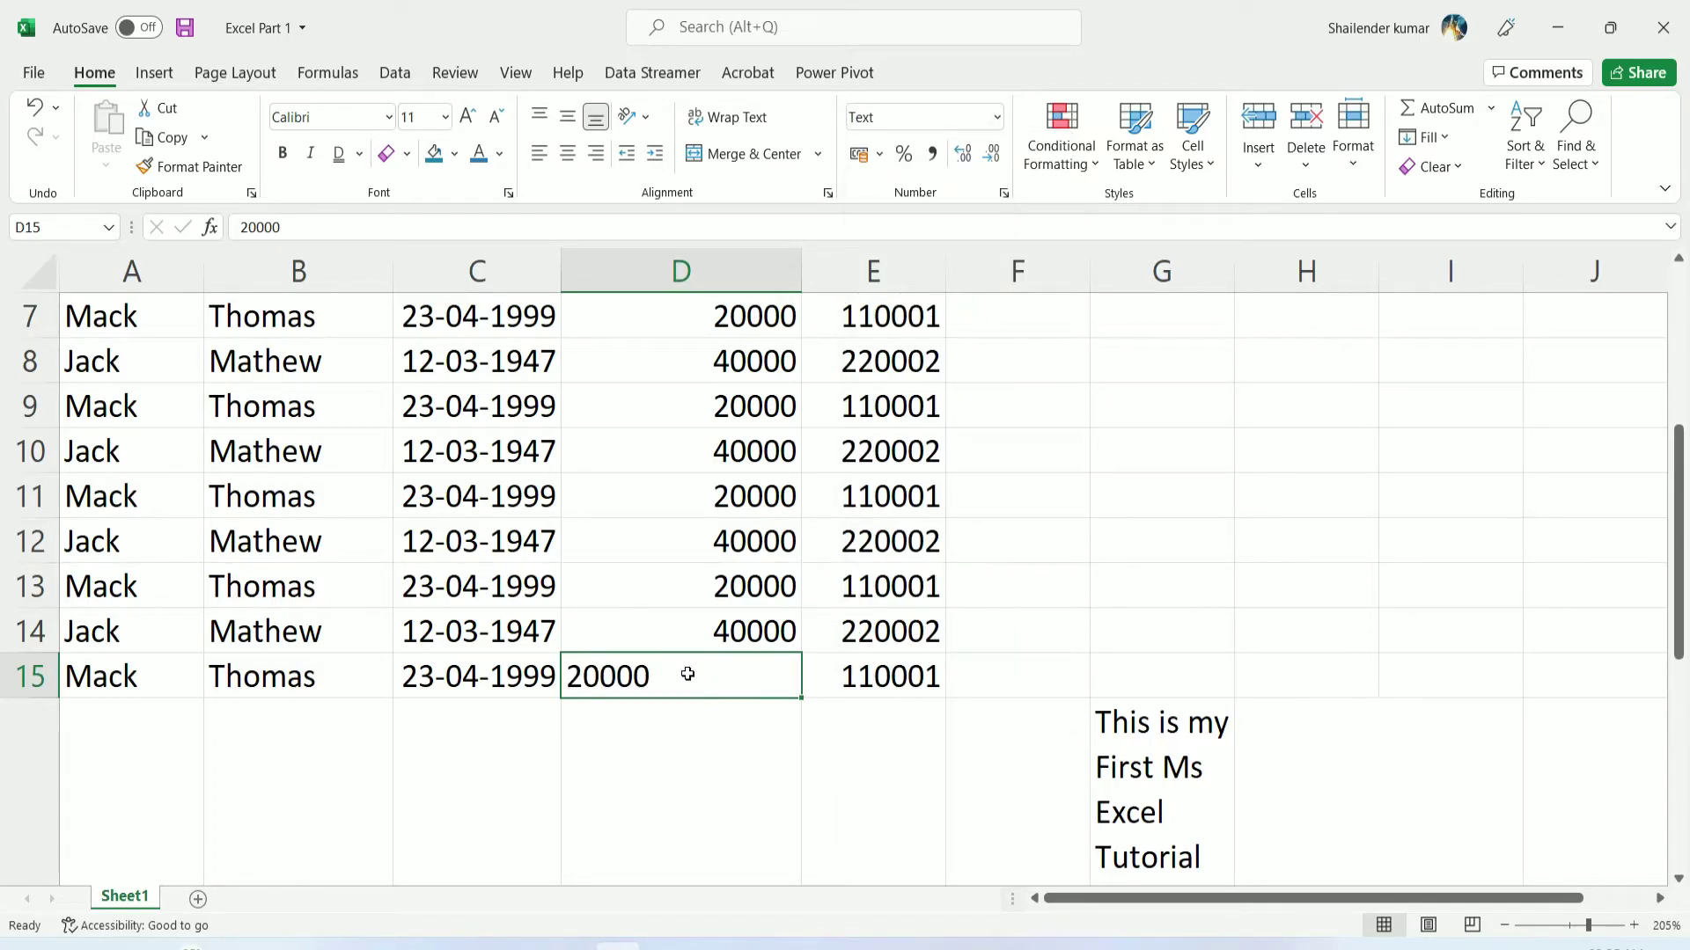
pyautogui.click(803, 754)
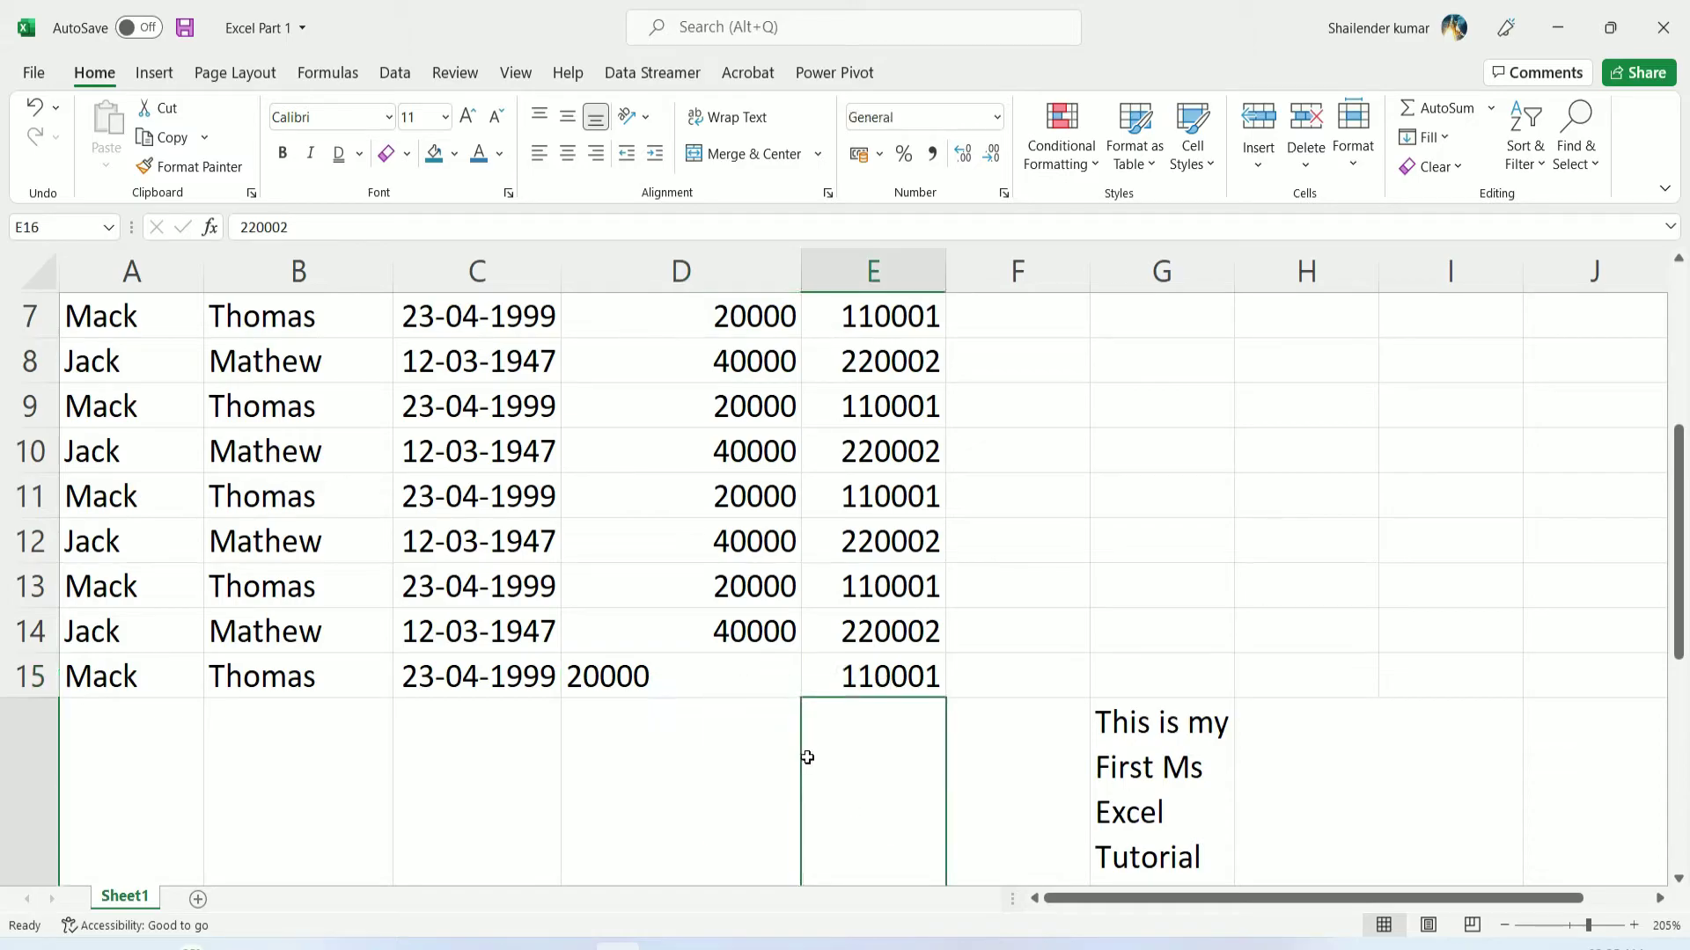
pyautogui.click(730, 662)
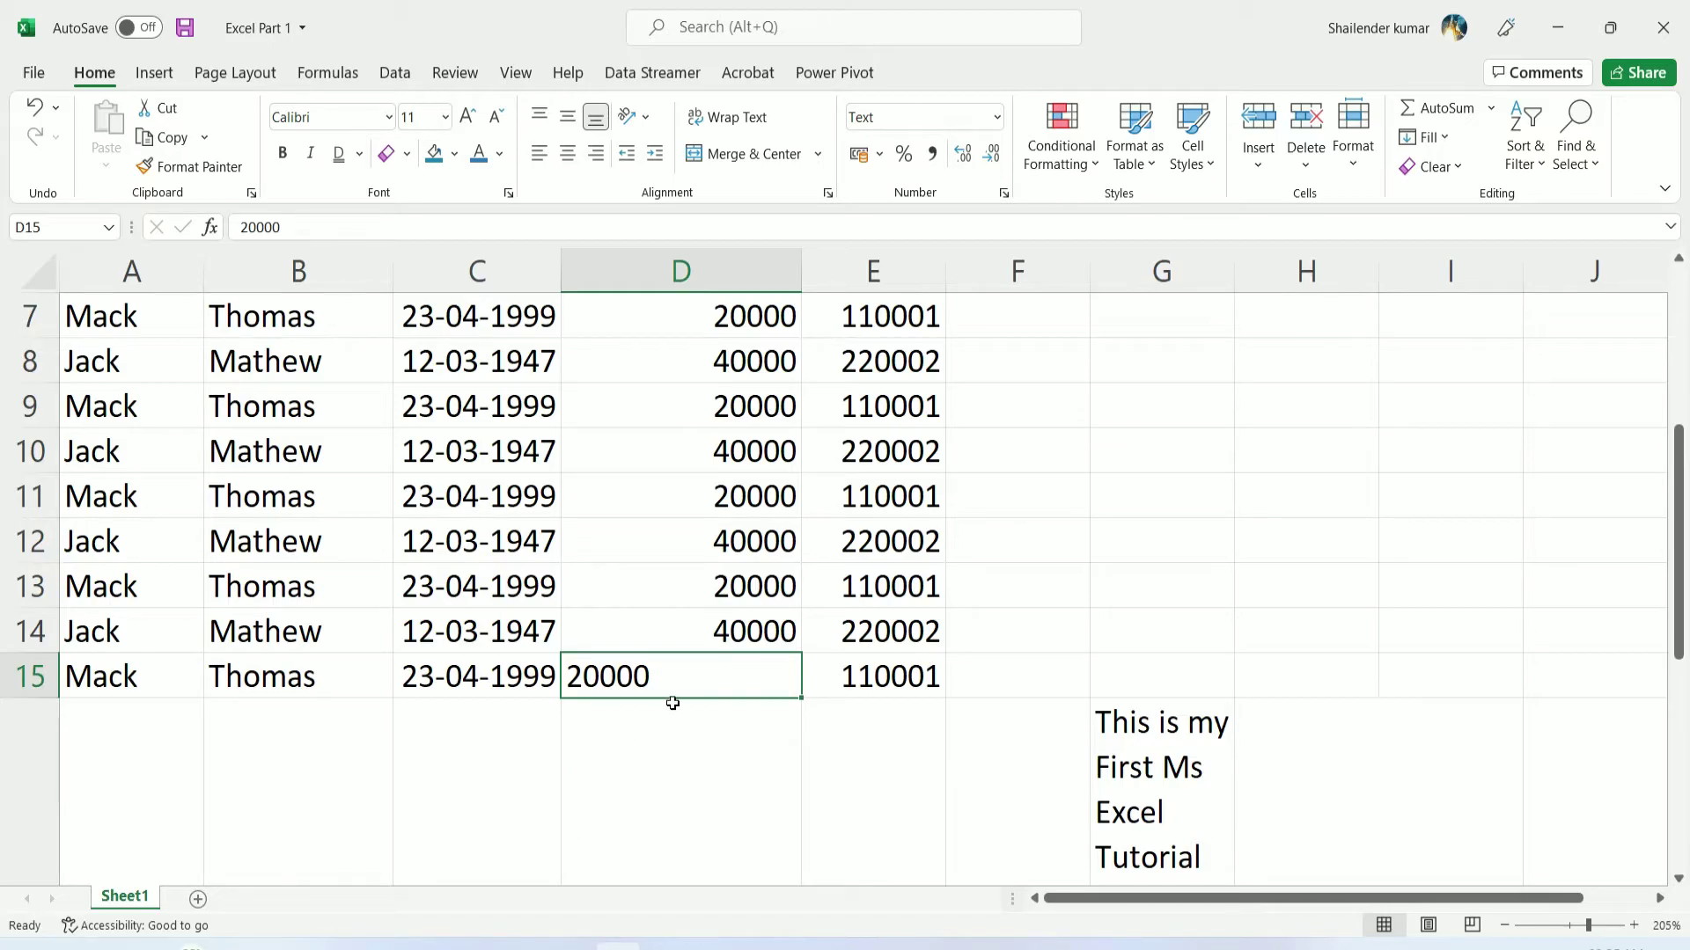
pyautogui.hotkey('ctrl', 'z')
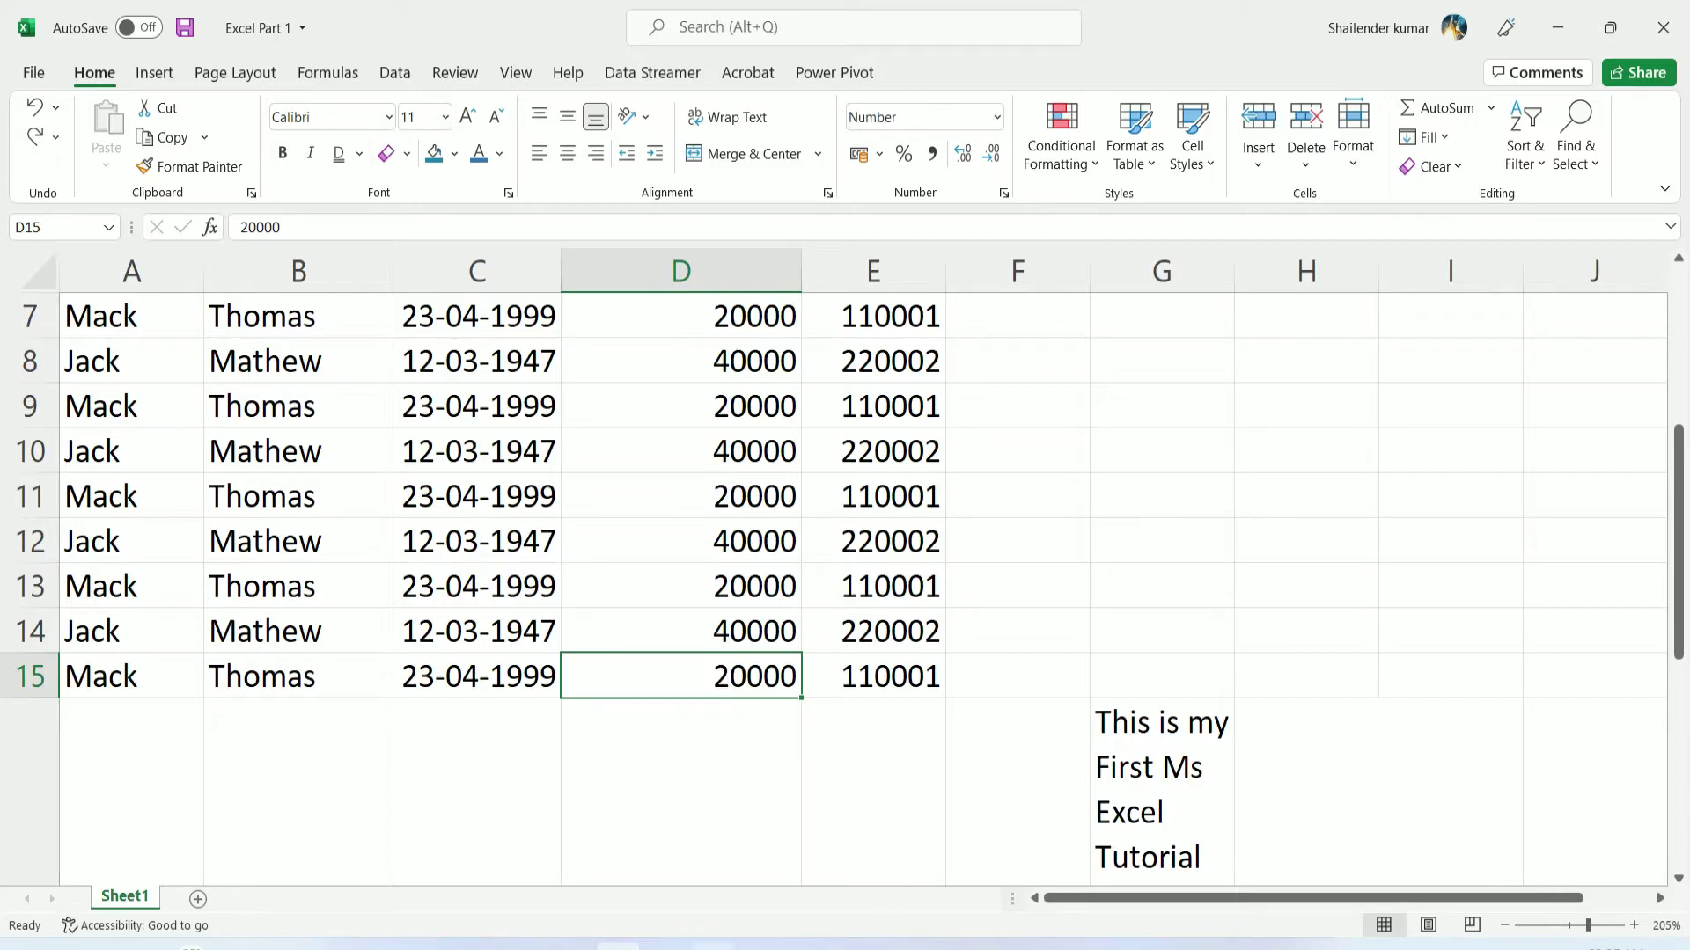
pyautogui.moveTo(737, 312); pyautogui.dragTo(724, 677)
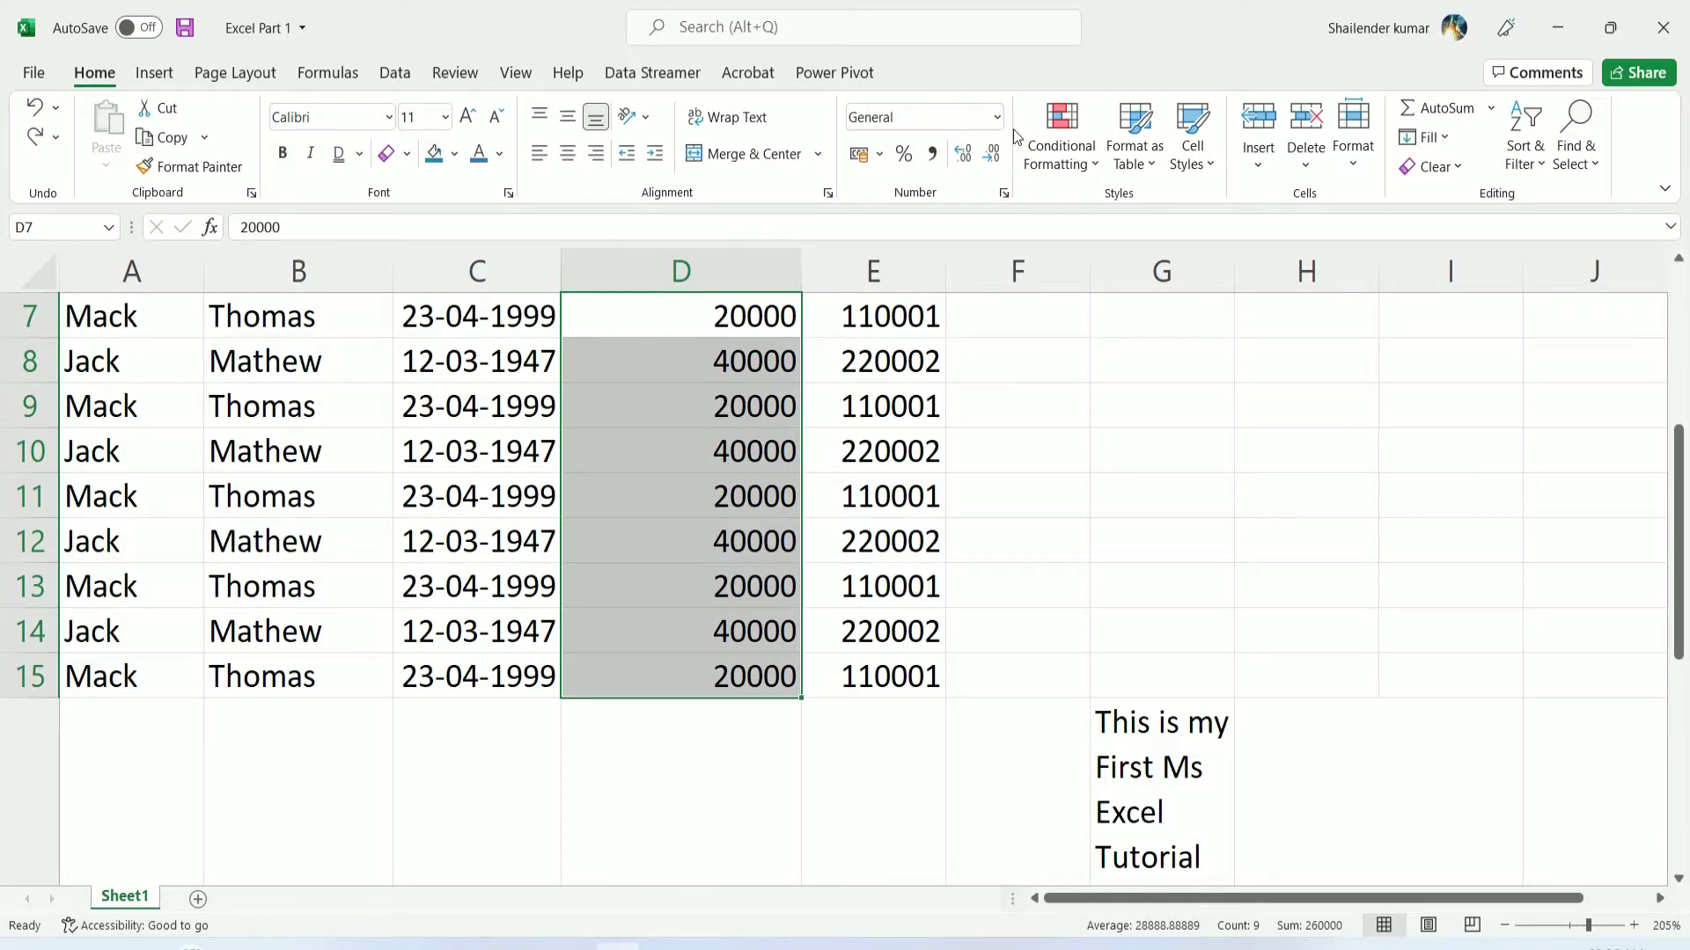
pyautogui.moveTo(789, 616)
pyautogui.click(610, 670)
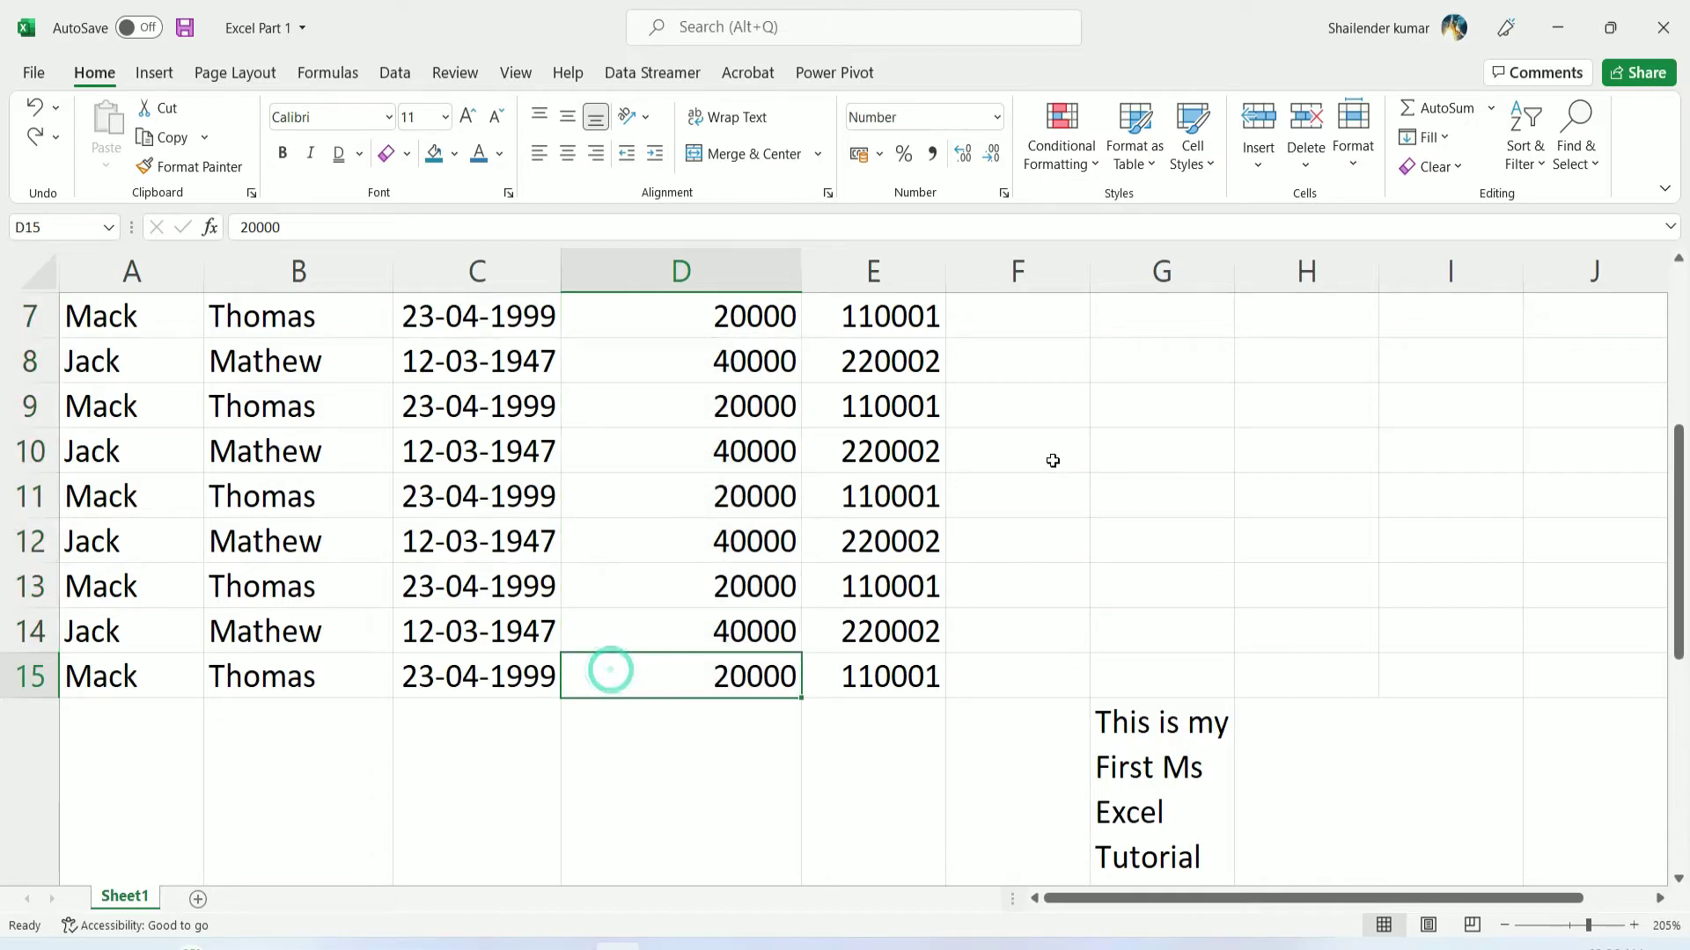
pyautogui.press('Right')
pyautogui.press('Right')
pyautogui.scroll(2, 1053, 352)
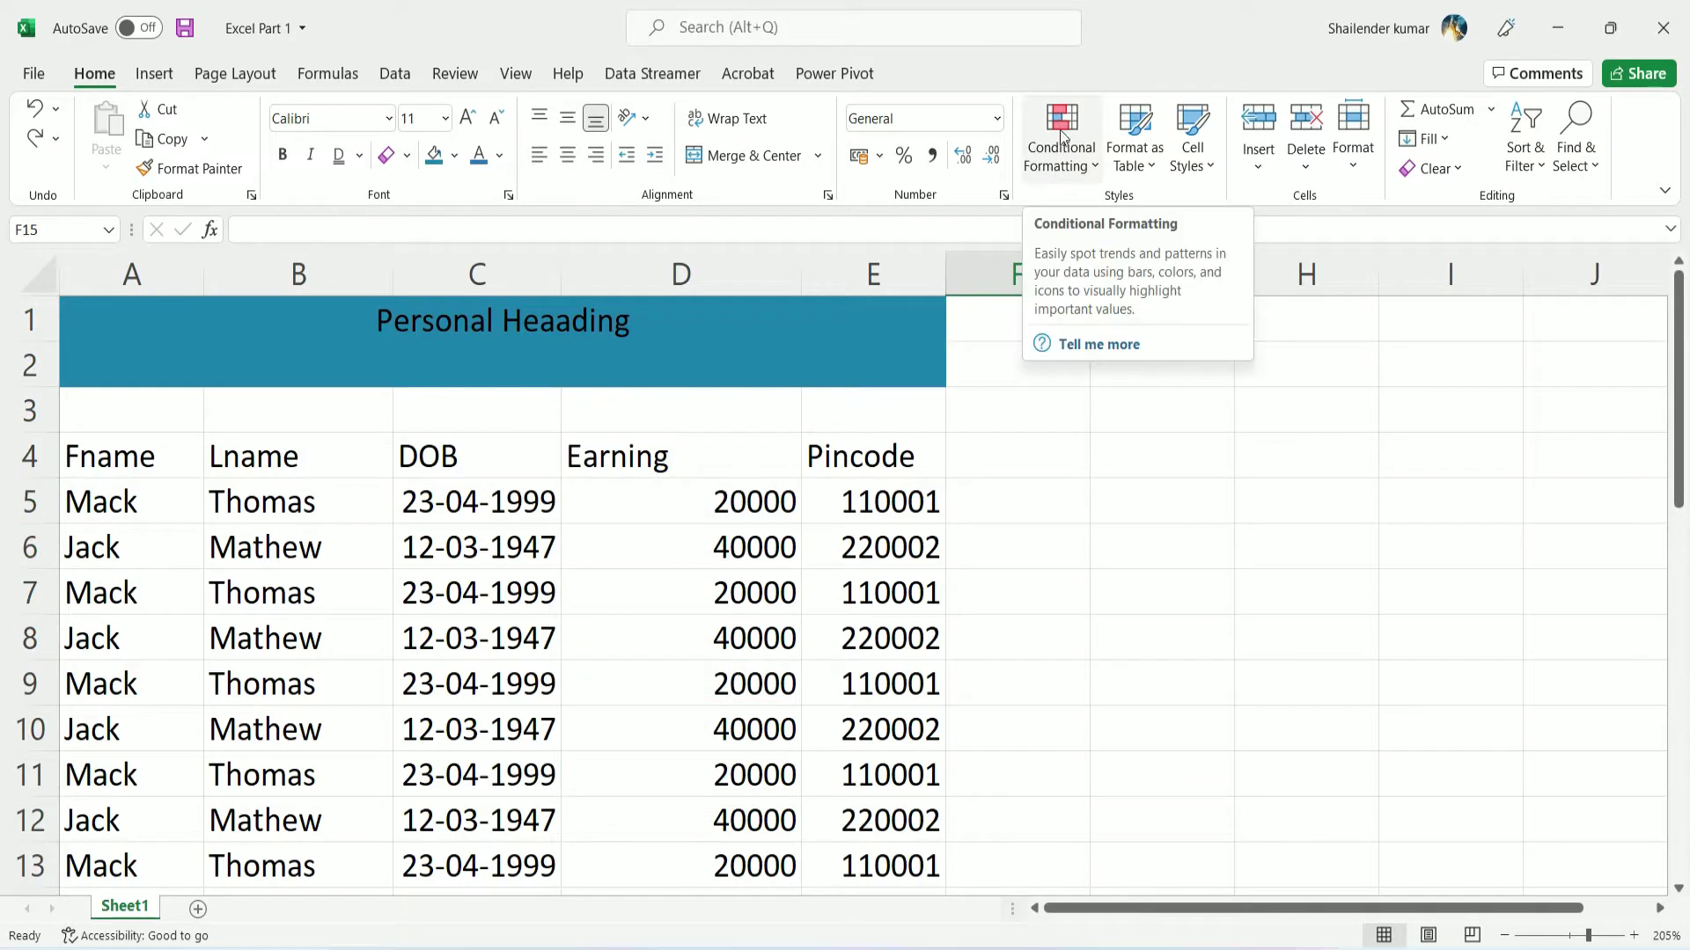
pyautogui.scroll(-1, 826, 489)
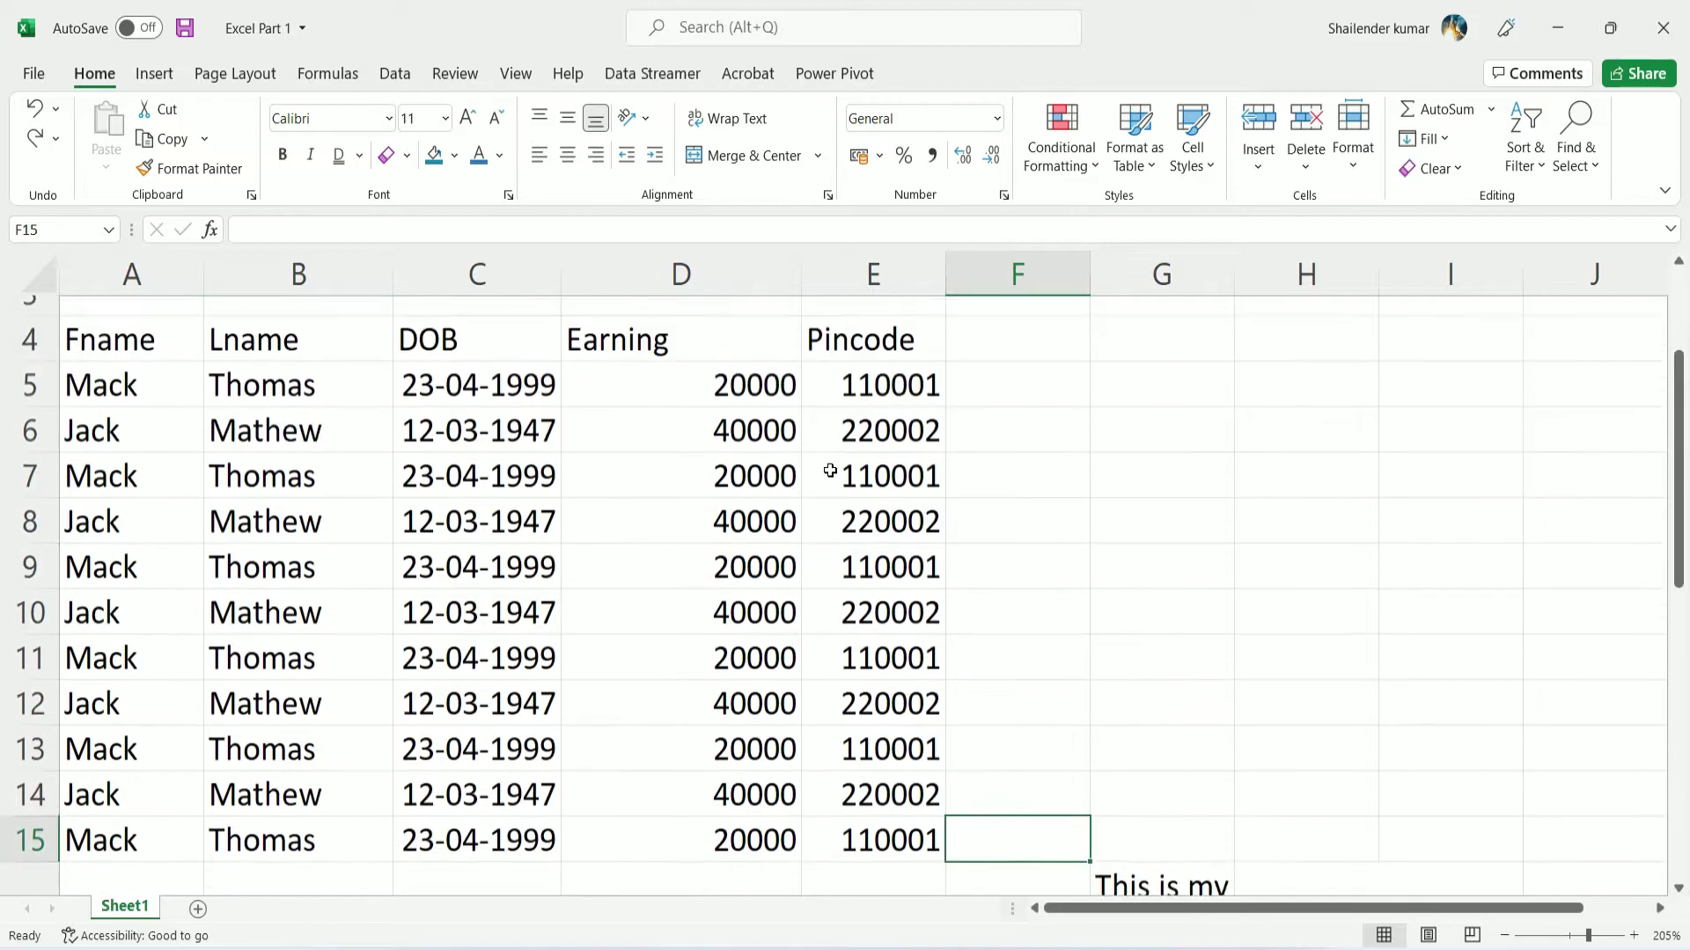
pyautogui.moveTo(757, 364); pyautogui.dragTo(743, 818)
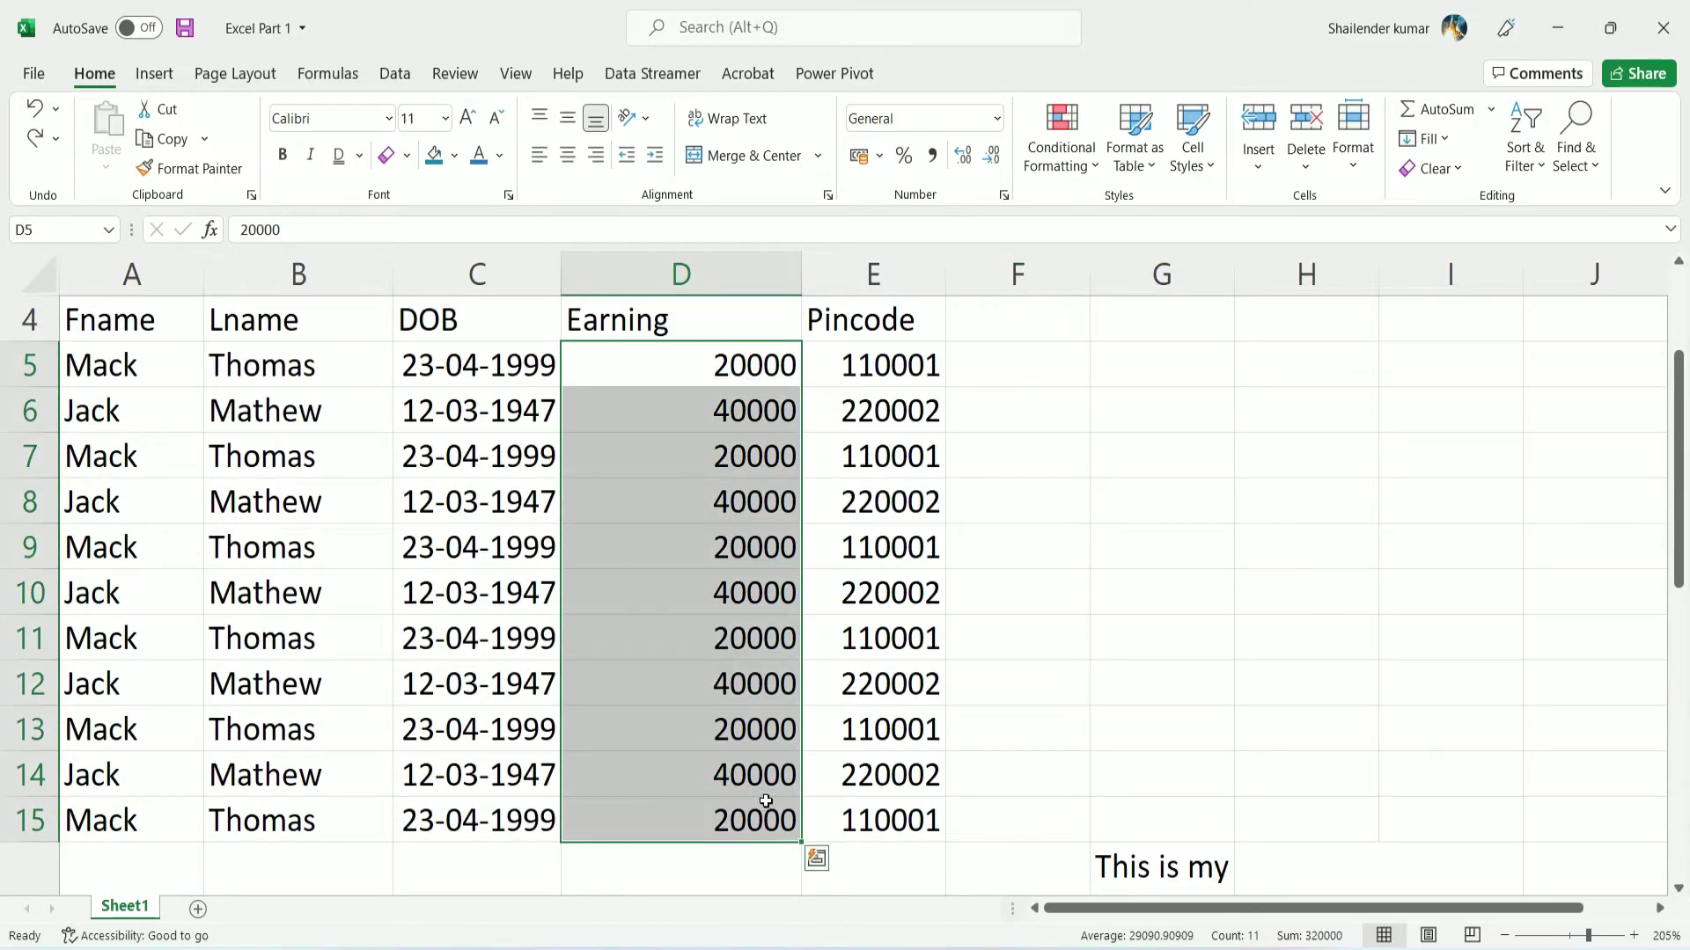
pyautogui.click(1098, 167)
pyautogui.moveTo(1143, 217)
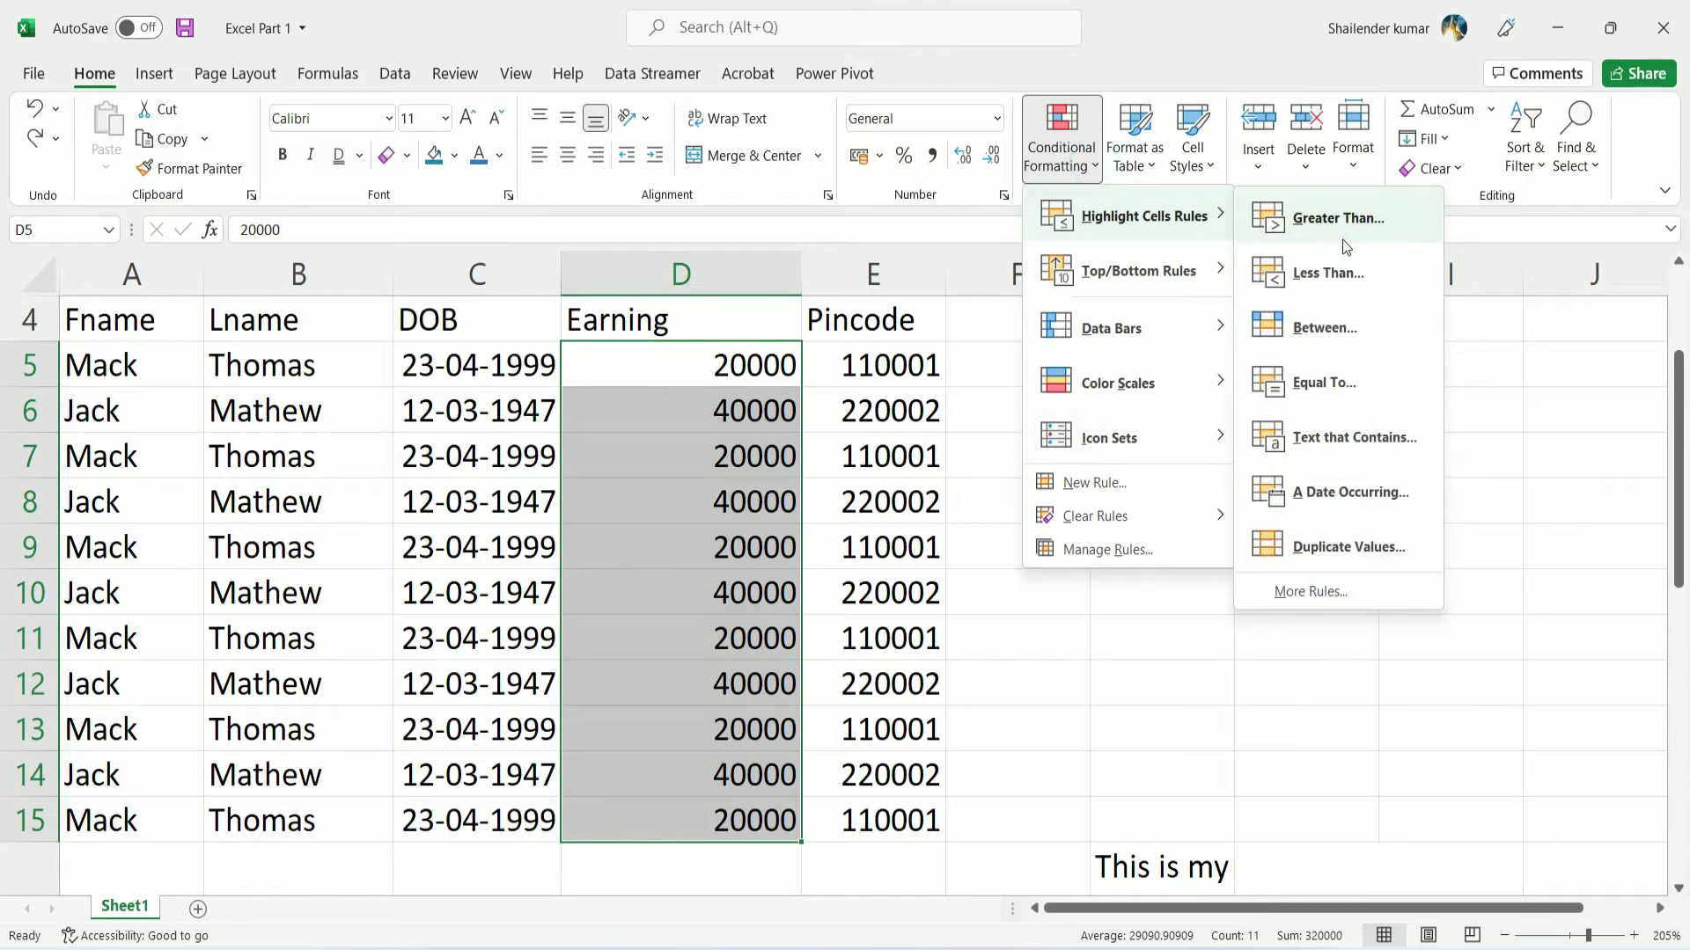
pyautogui.click(1355, 201)
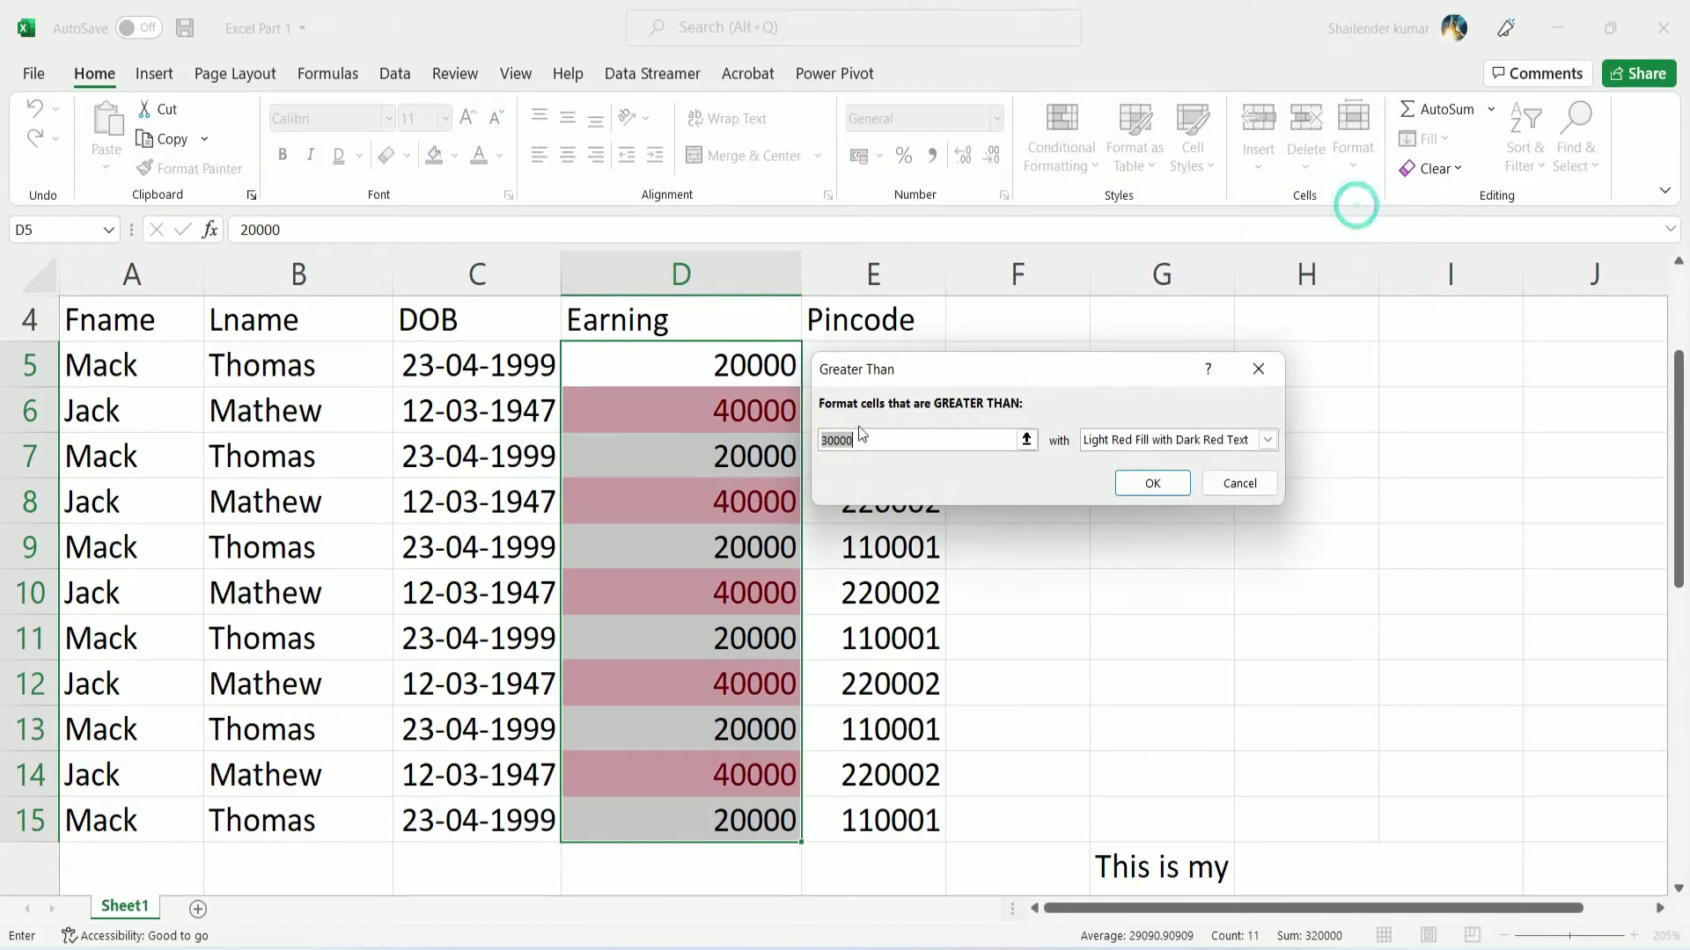
pyautogui.click(893, 441)
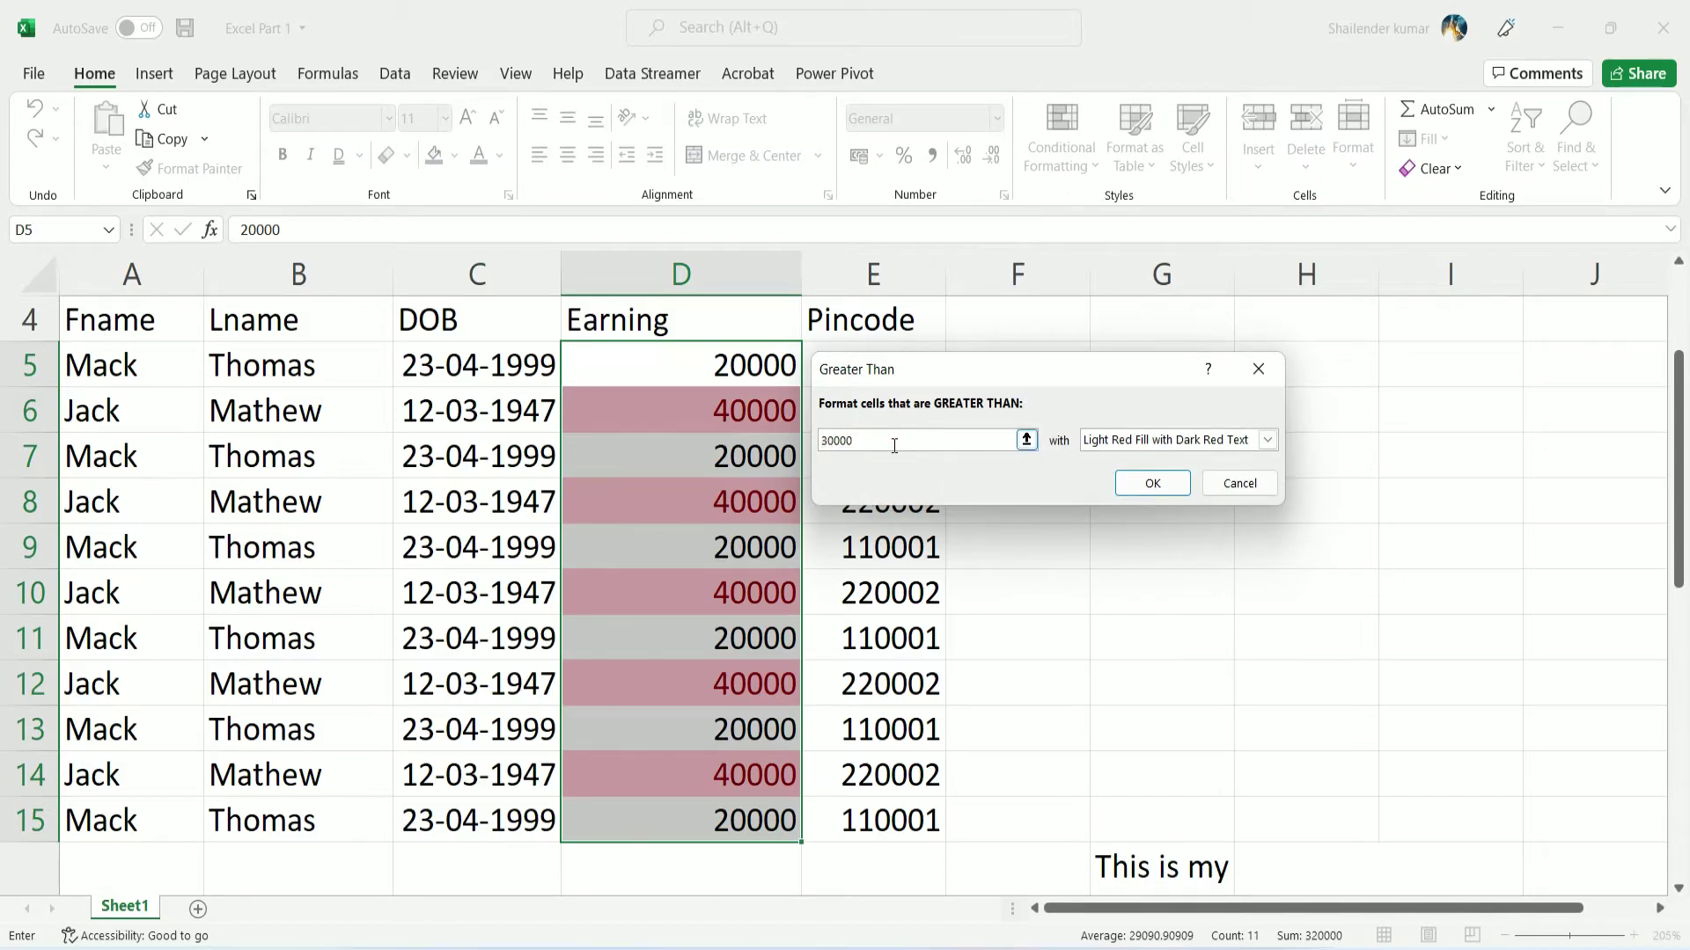
pyautogui.click(1152, 484)
pyautogui.click(693, 456)
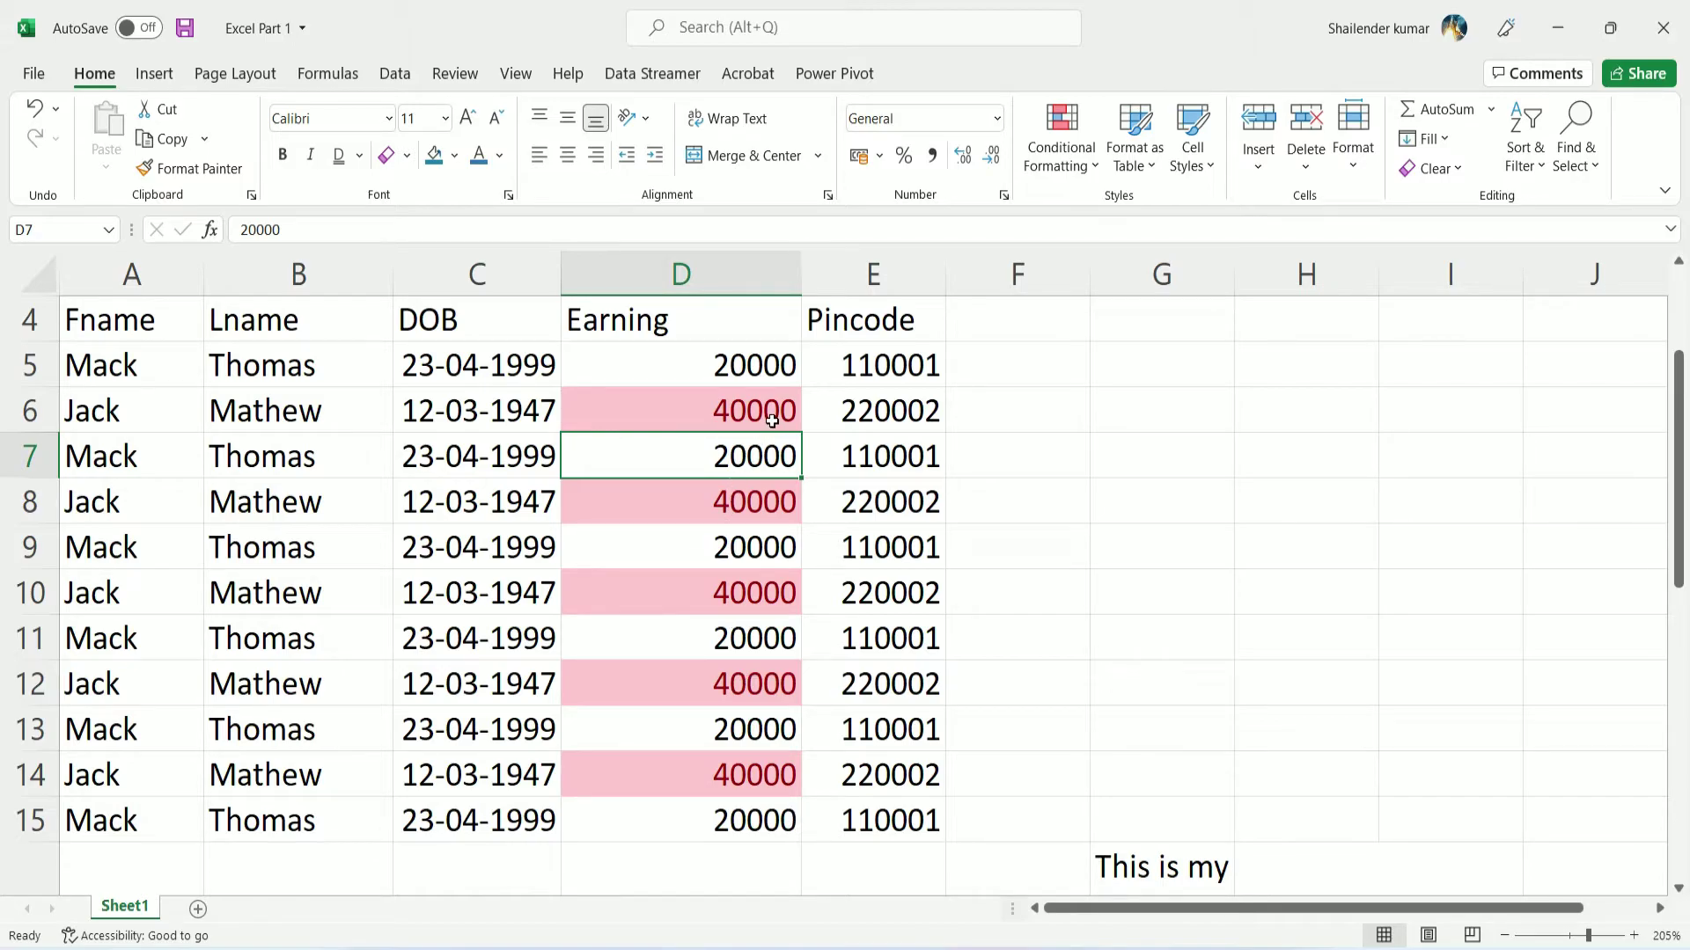
pyautogui.hotkey('ctrl', 'z')
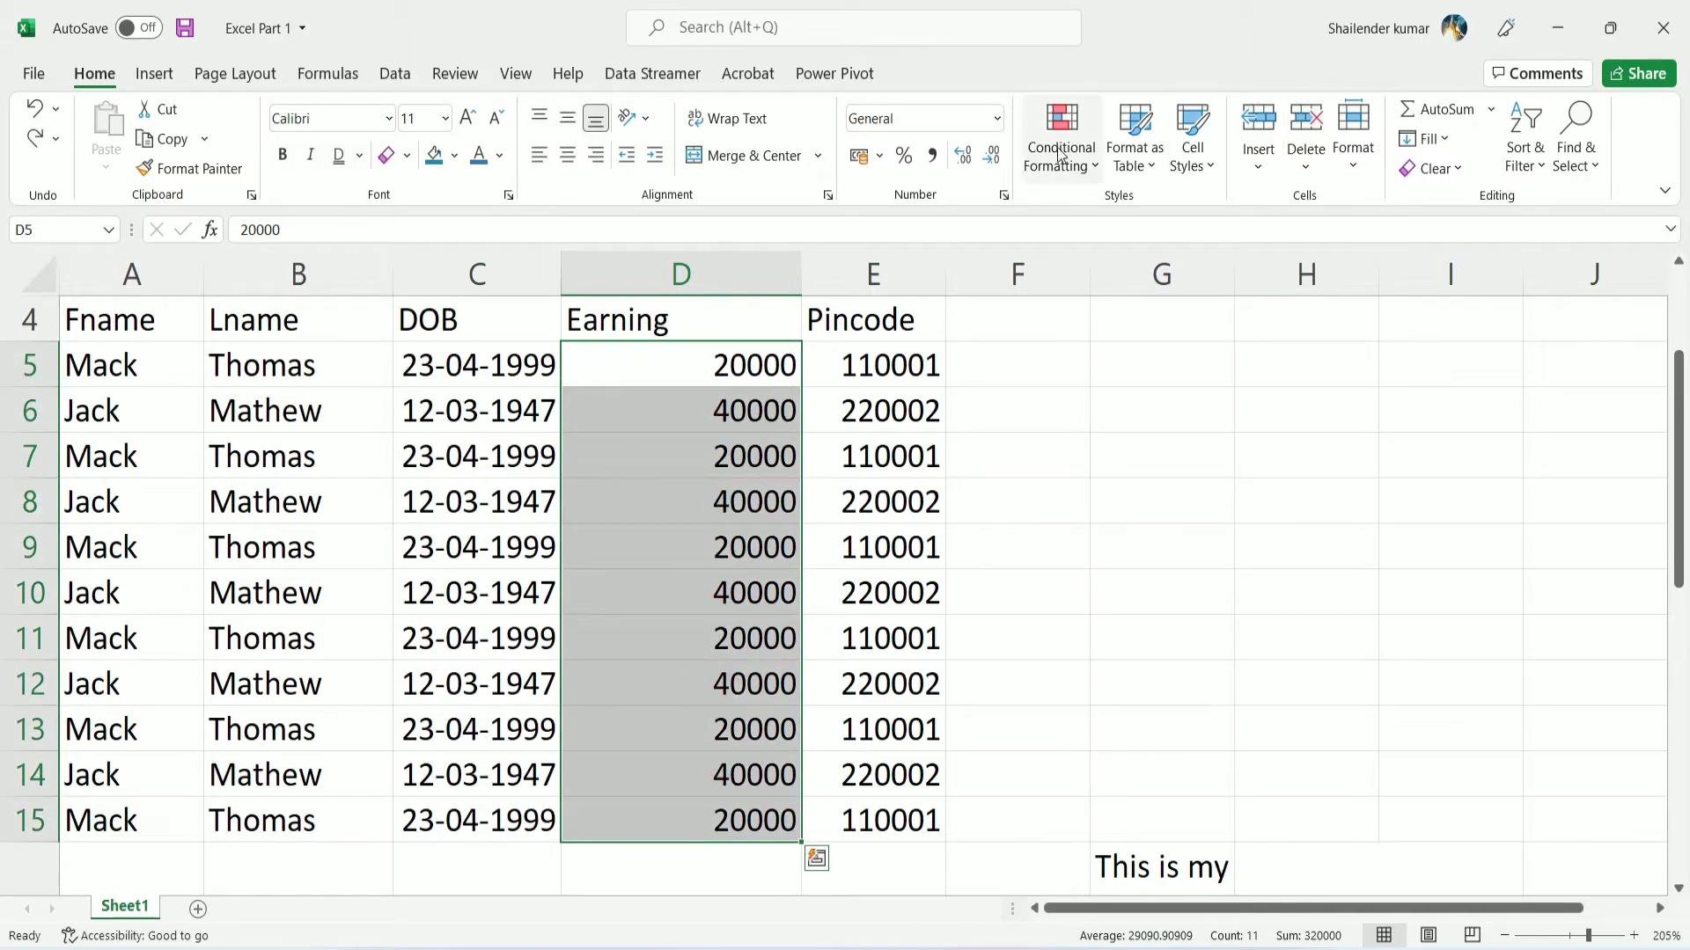
pyautogui.click(1091, 167)
pyautogui.moveTo(1144, 215)
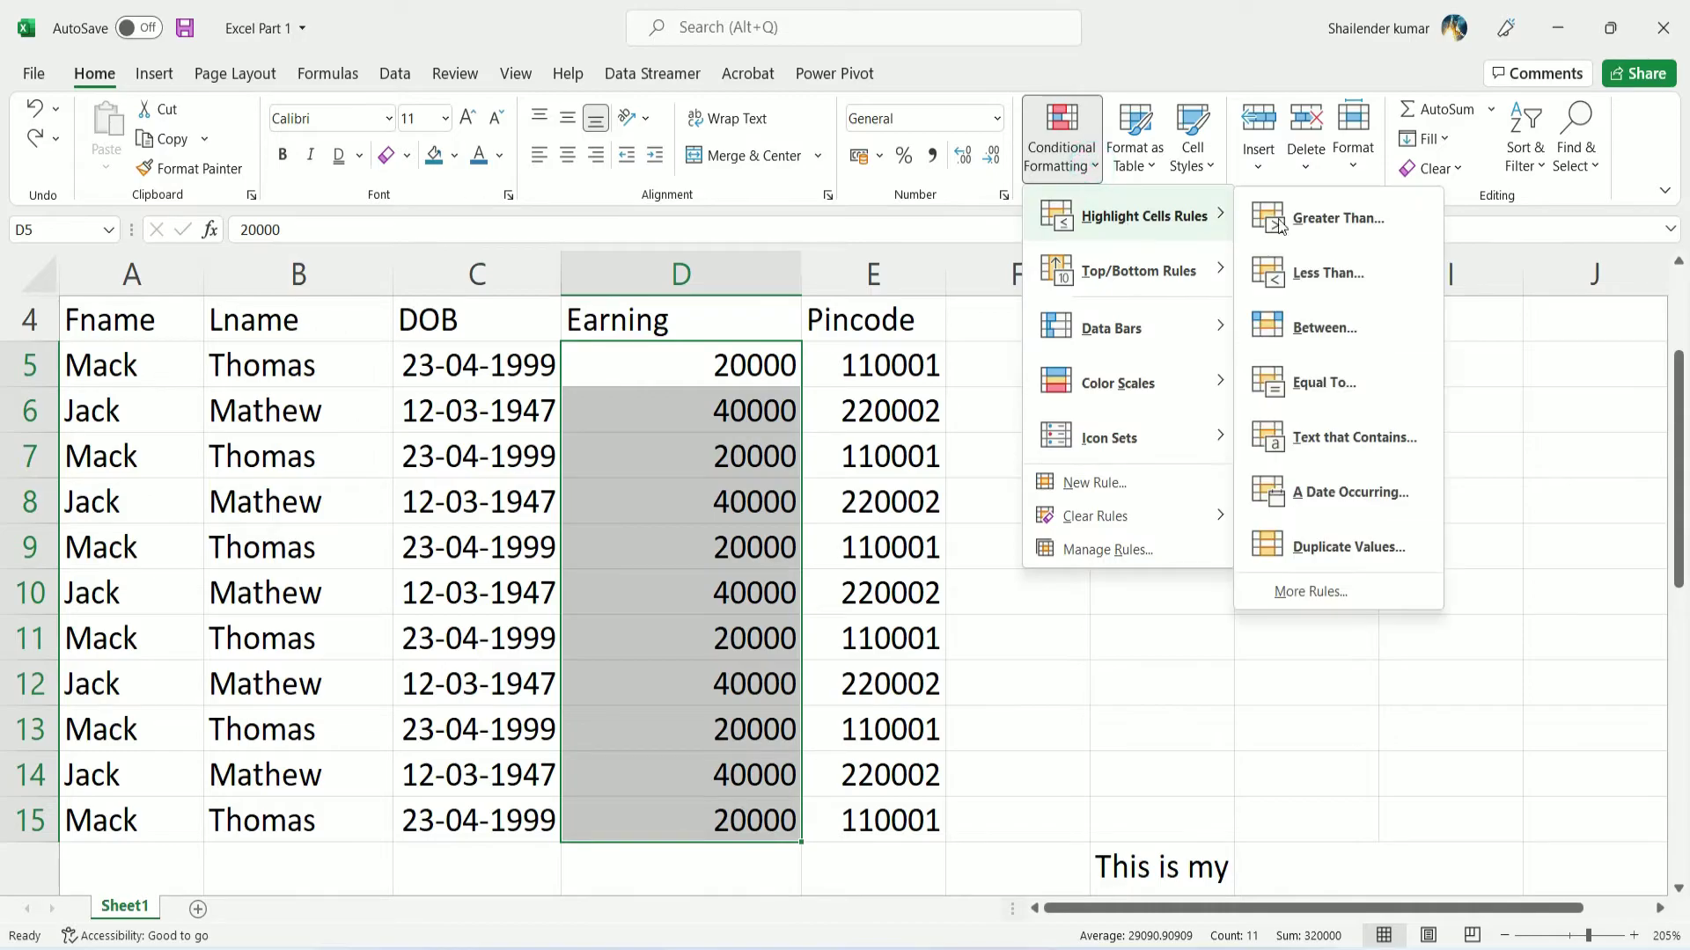
pyautogui.click(1353, 274)
pyautogui.write('30000')
pyautogui.click(885, 441)
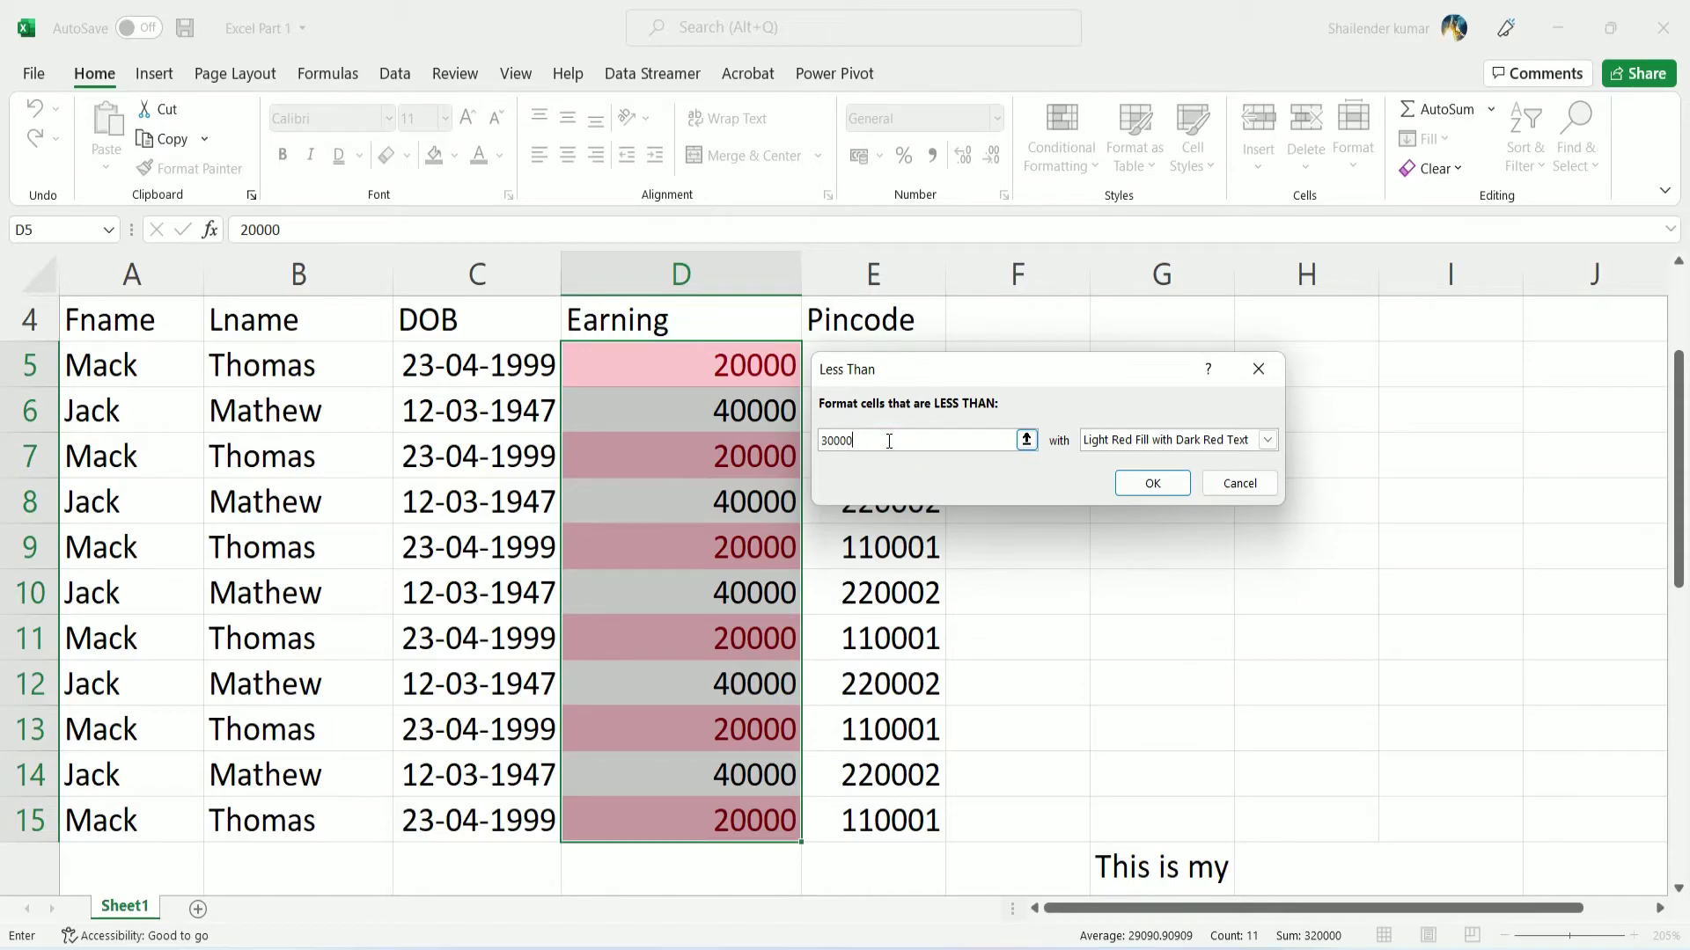
pyautogui.doubleClick(889, 441)
pyautogui.write('4')
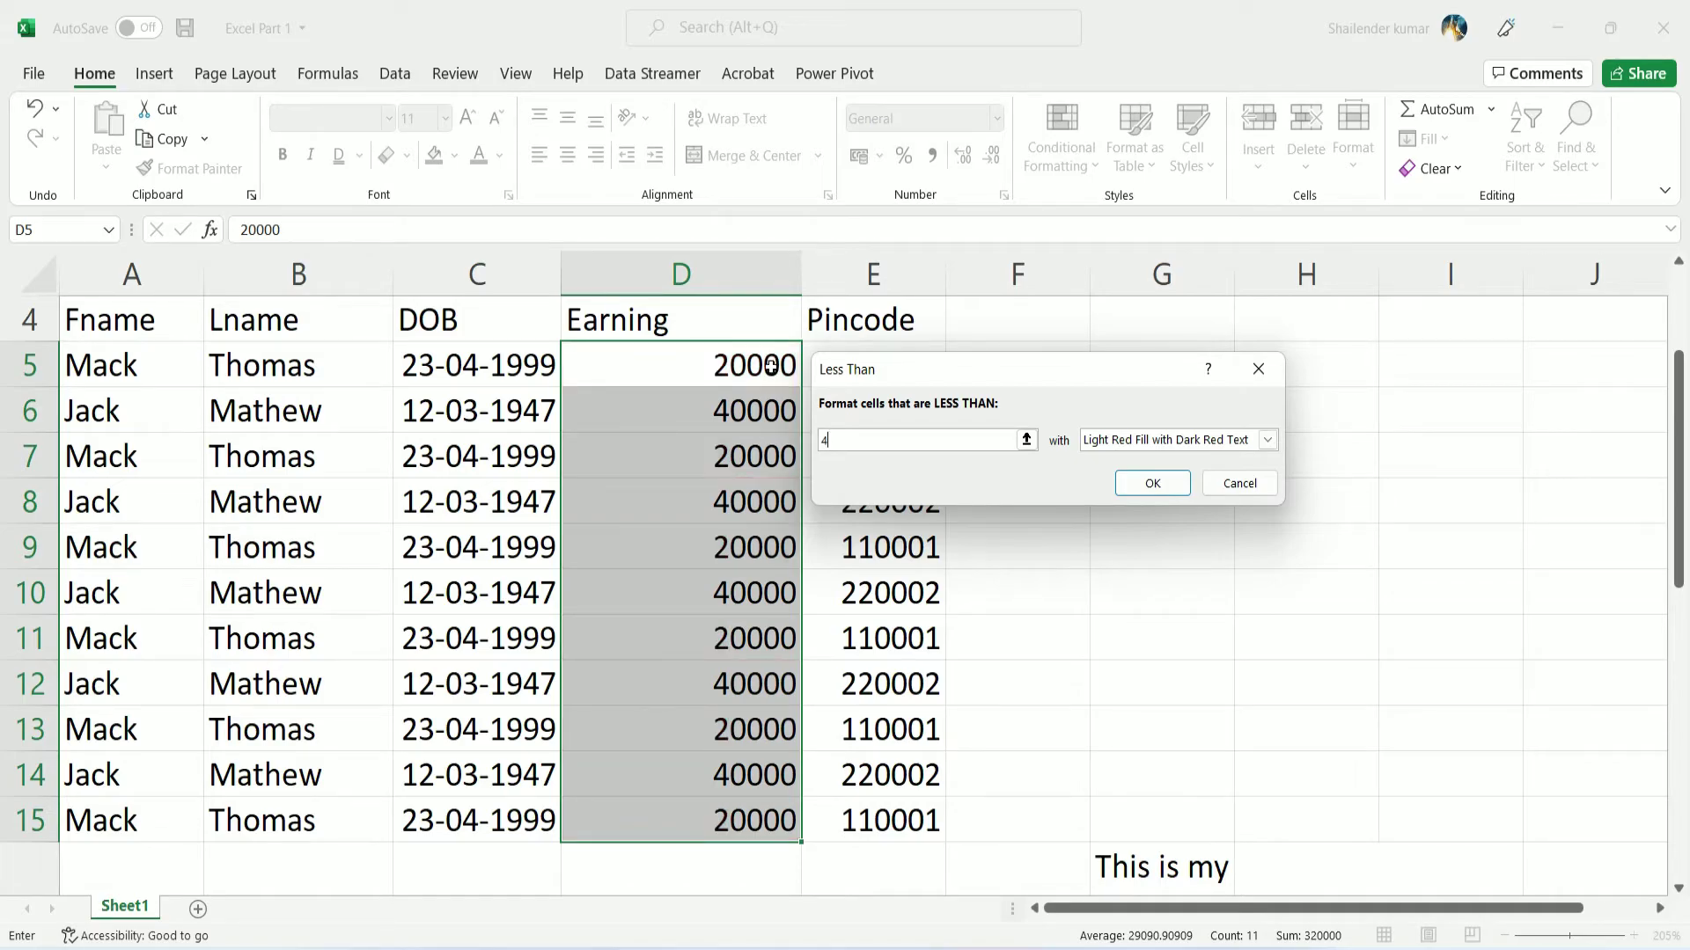
pyautogui.write('00')
pyautogui.write('00')
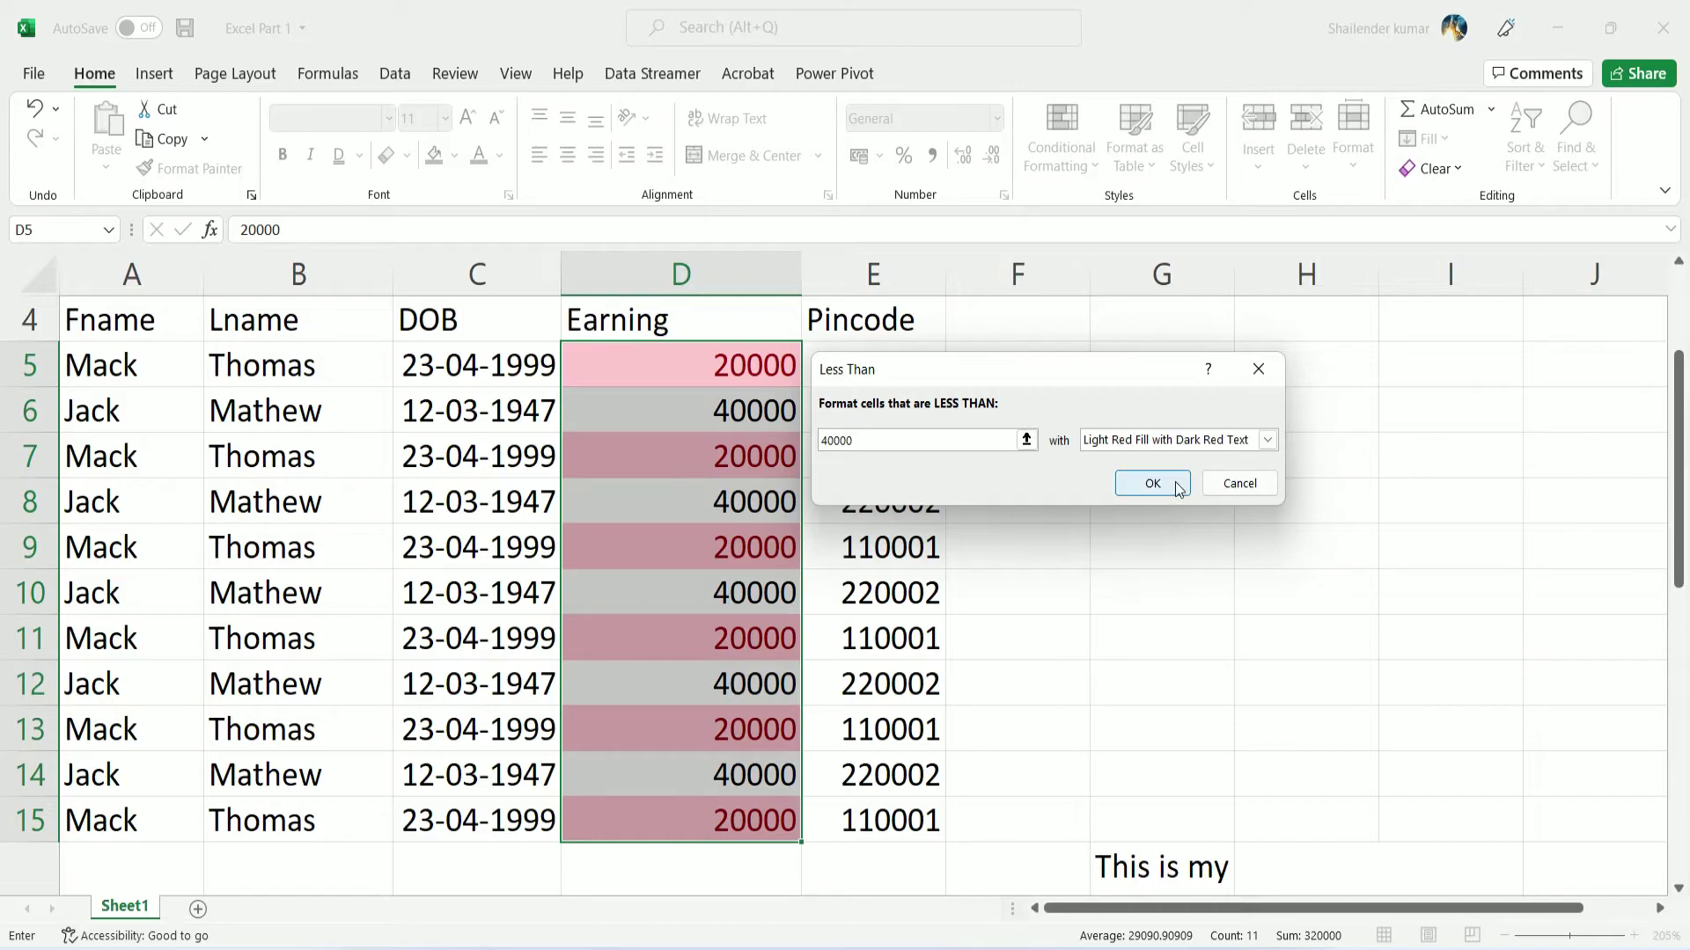
pyautogui.click(1174, 483)
pyautogui.click(731, 488)
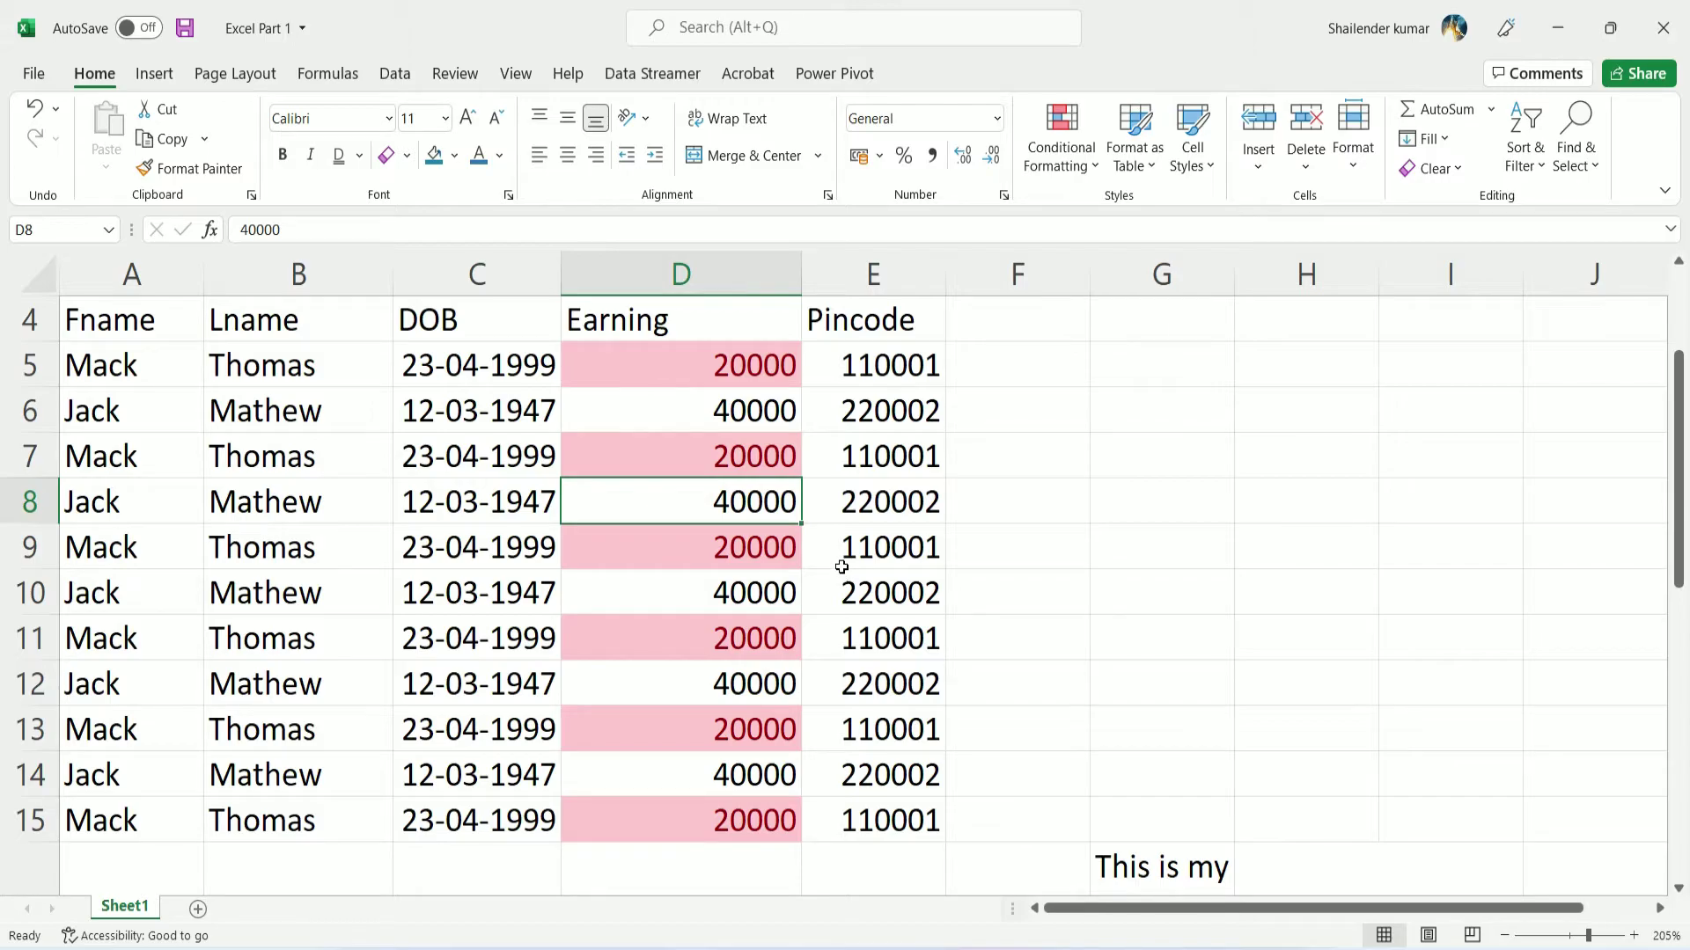
pyautogui.hotkey('ctrl', 'z')
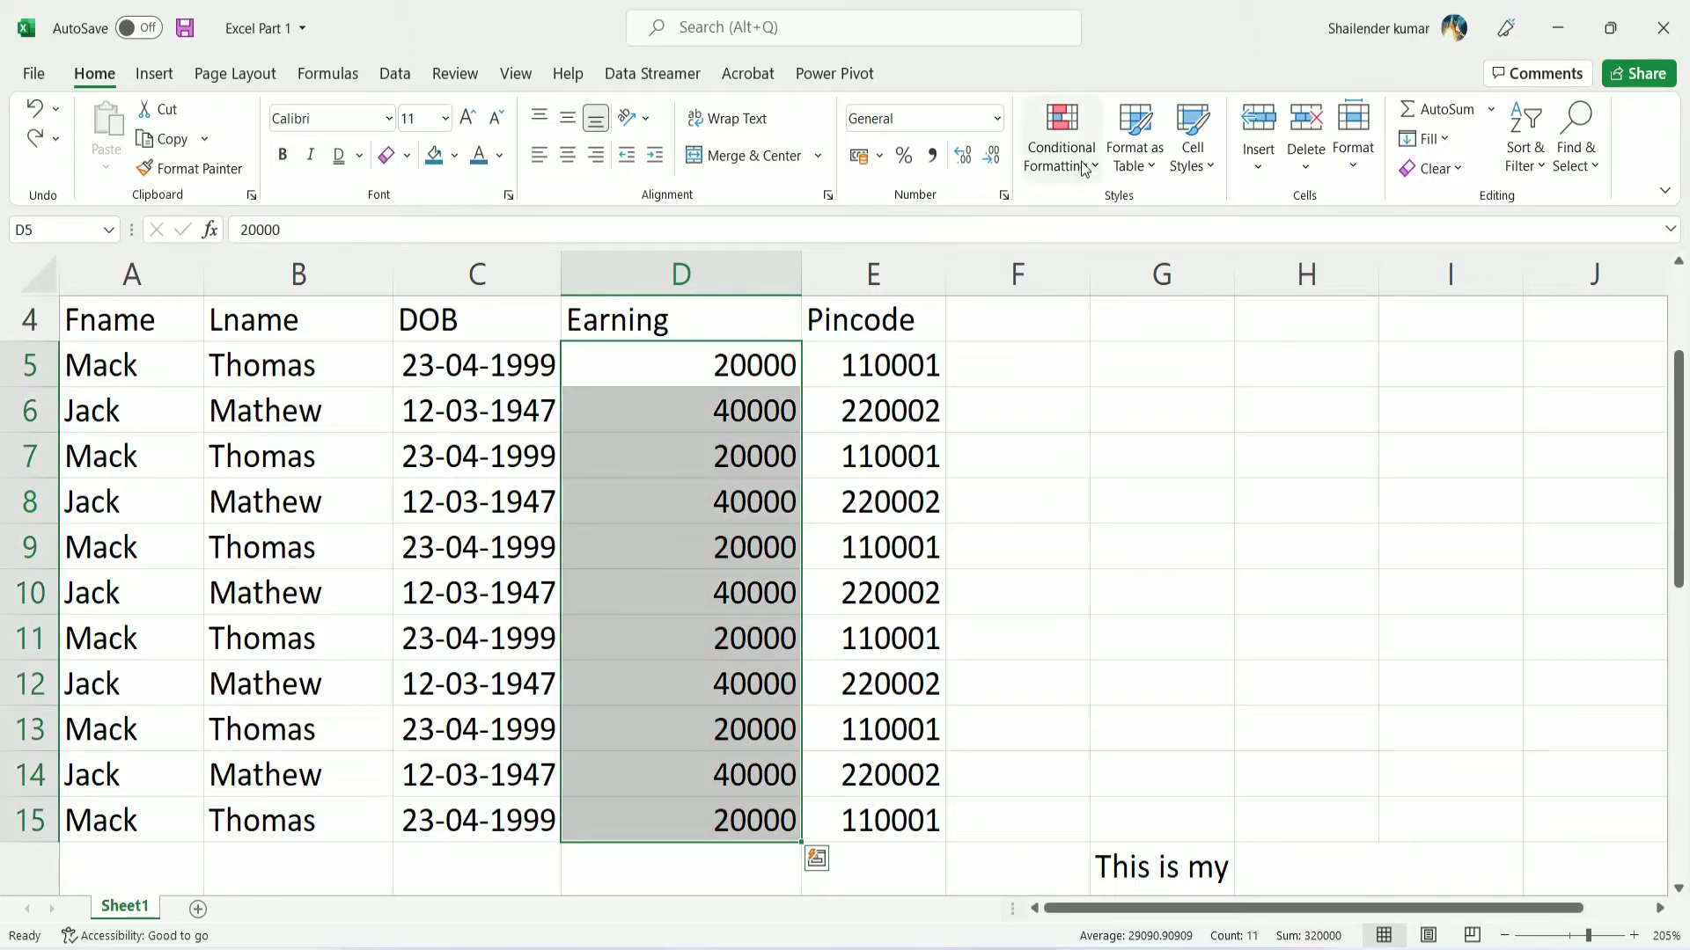
# Add a Between rule highlighting Earning values 25000 to 38000 in light red fill with dark red text
pyautogui.click(1096, 155)
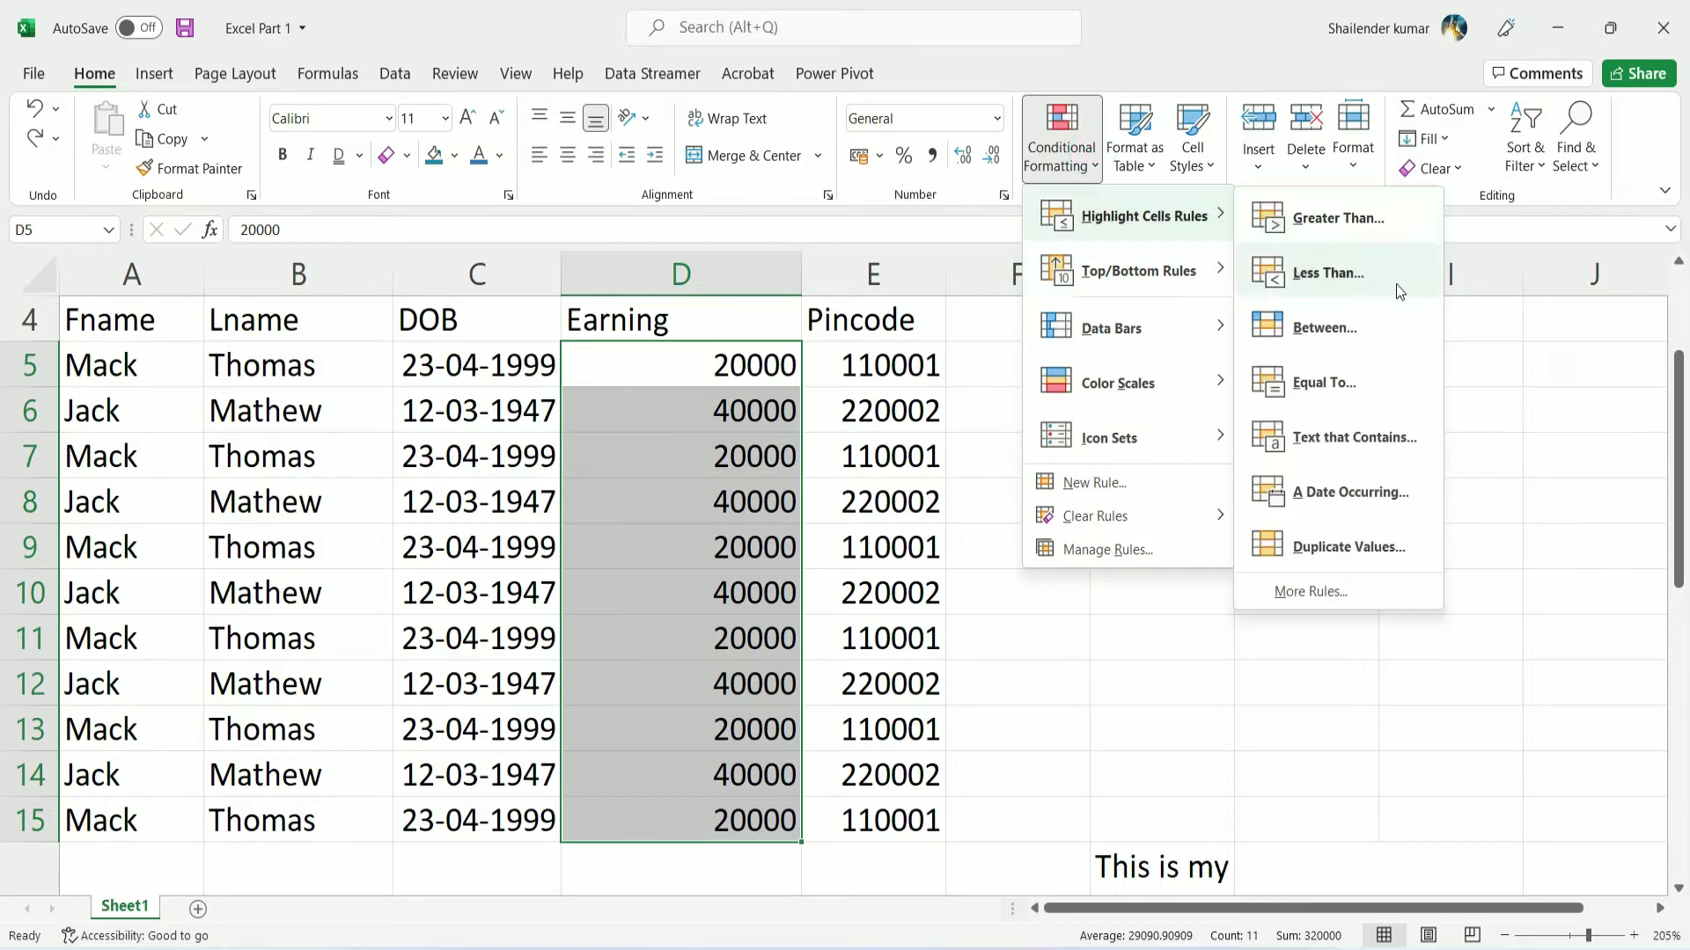
pyautogui.moveTo(1133, 214)
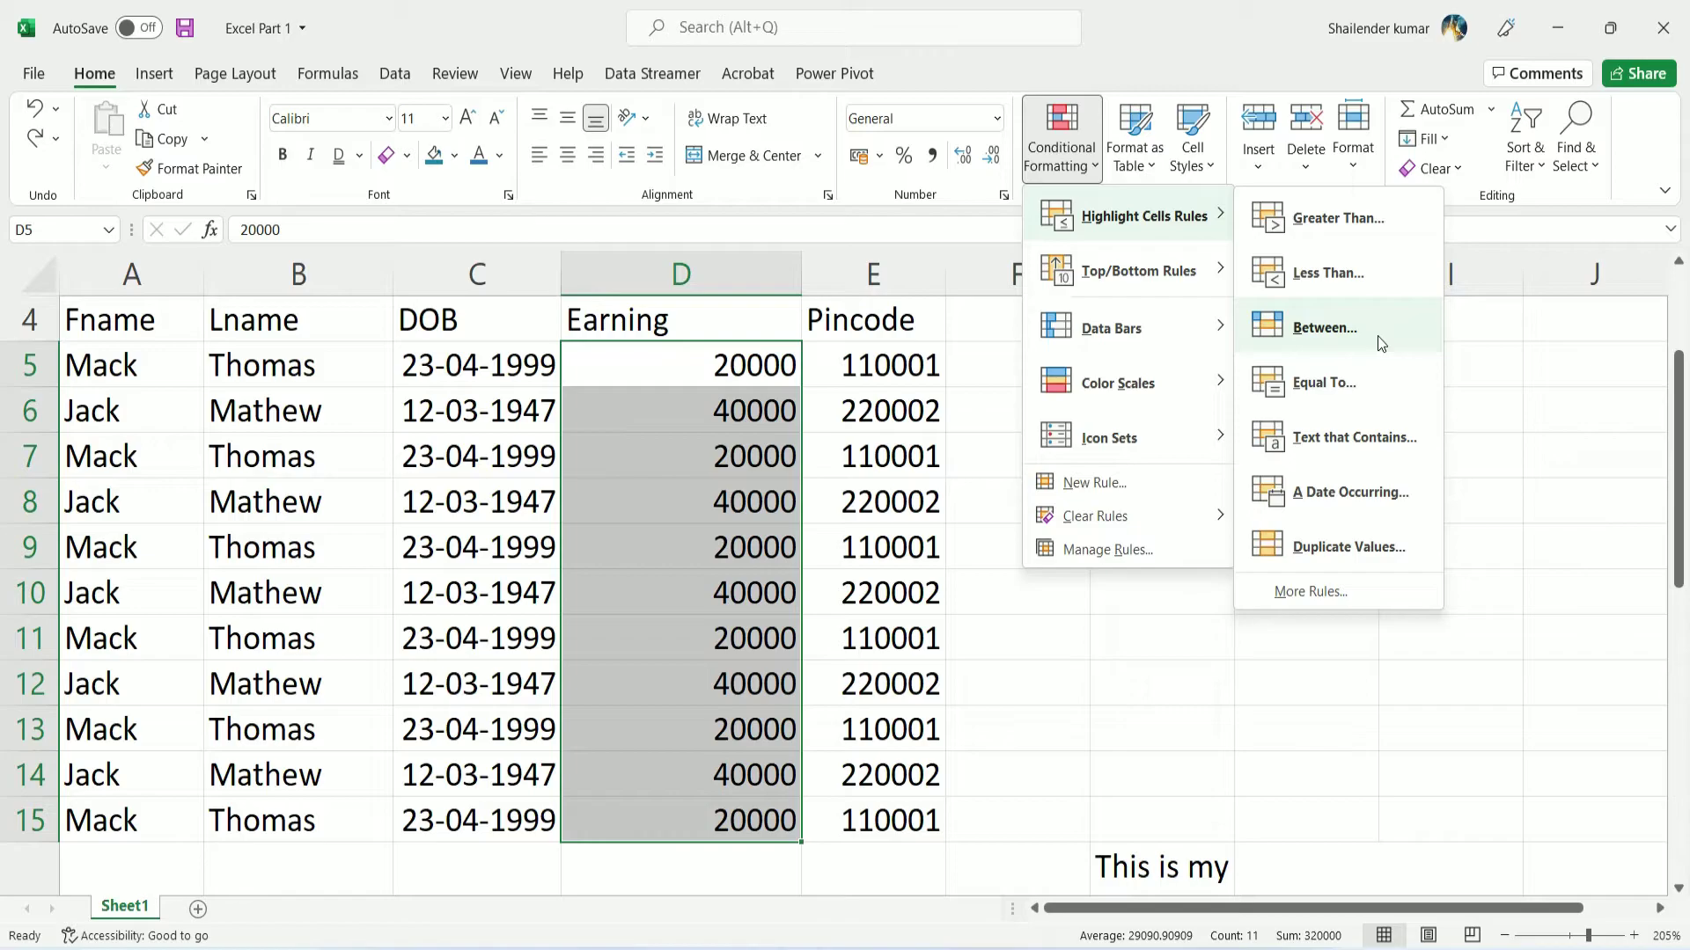
pyautogui.click(640, 558)
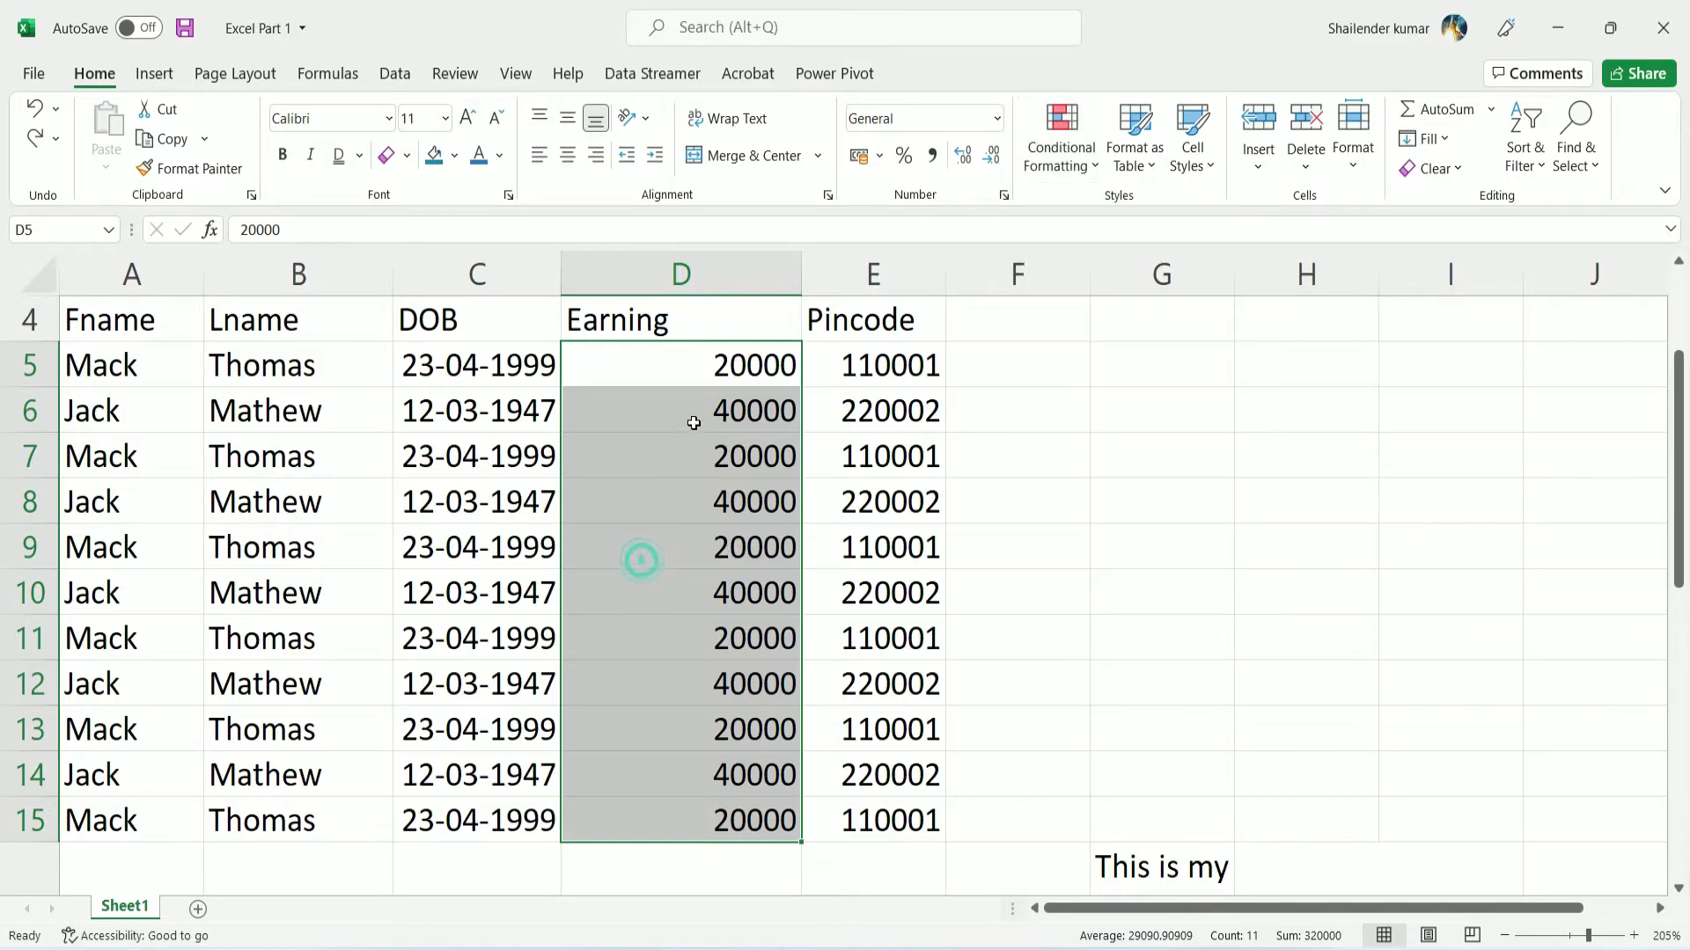
pyautogui.moveTo(714, 365)
pyautogui.mouseDown()
pyautogui.moveTo(720, 854)
pyautogui.moveTo(726, 802)
pyautogui.mouseUp()
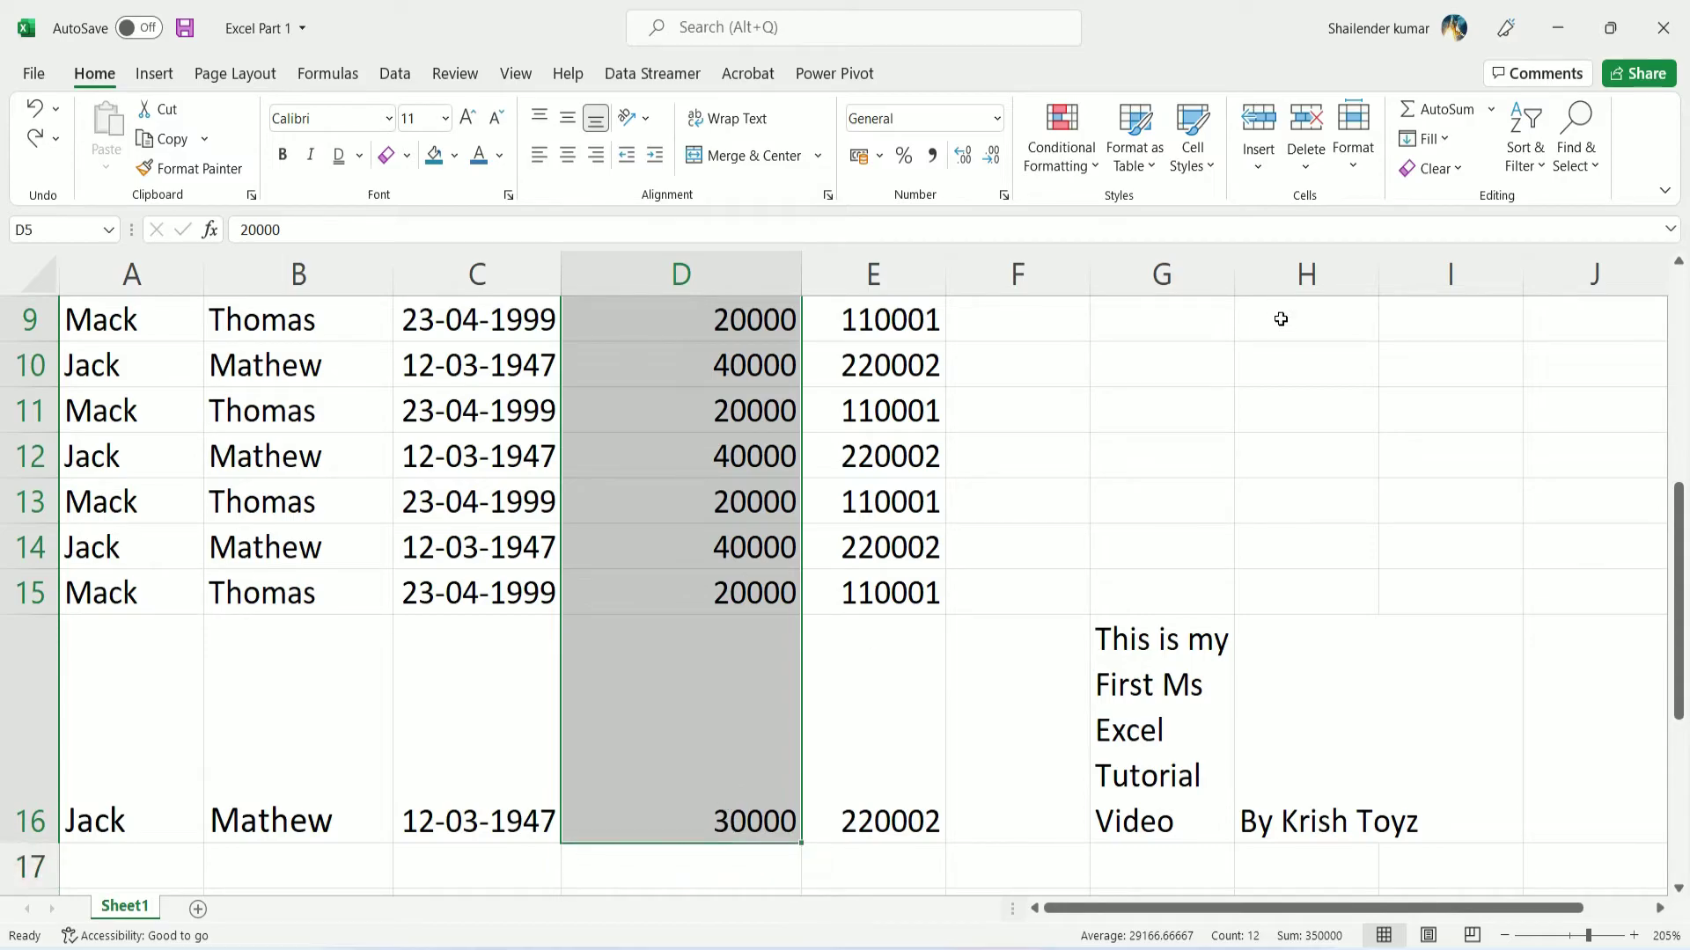
pyautogui.click(1096, 170)
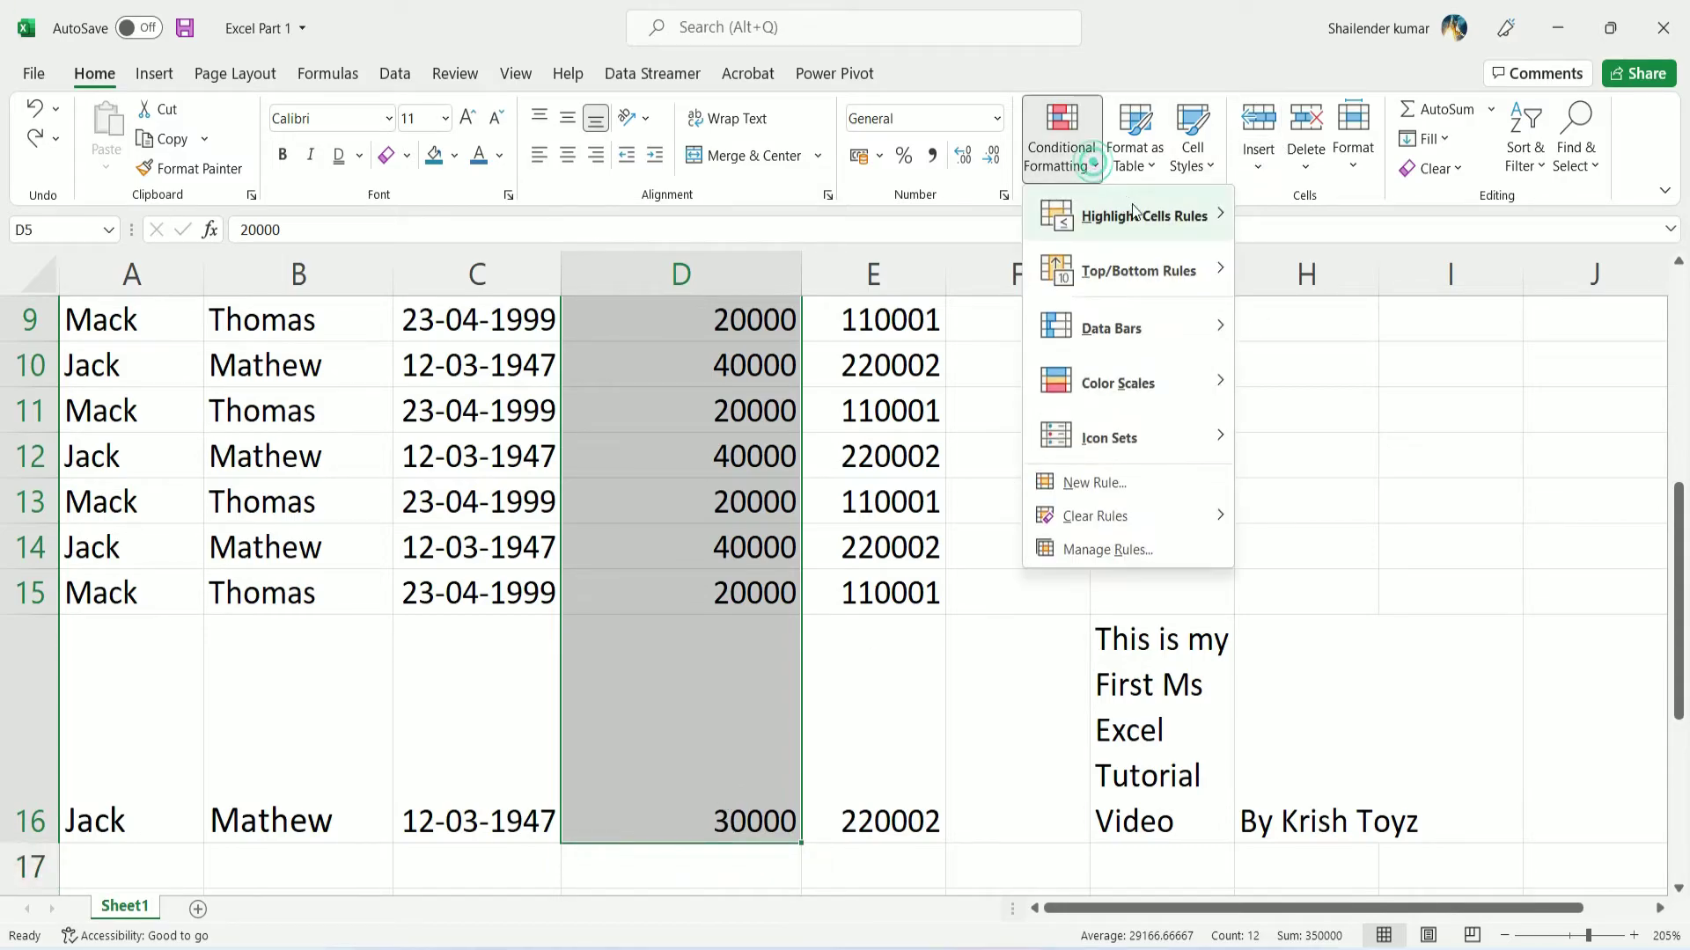
pyautogui.click(1320, 329)
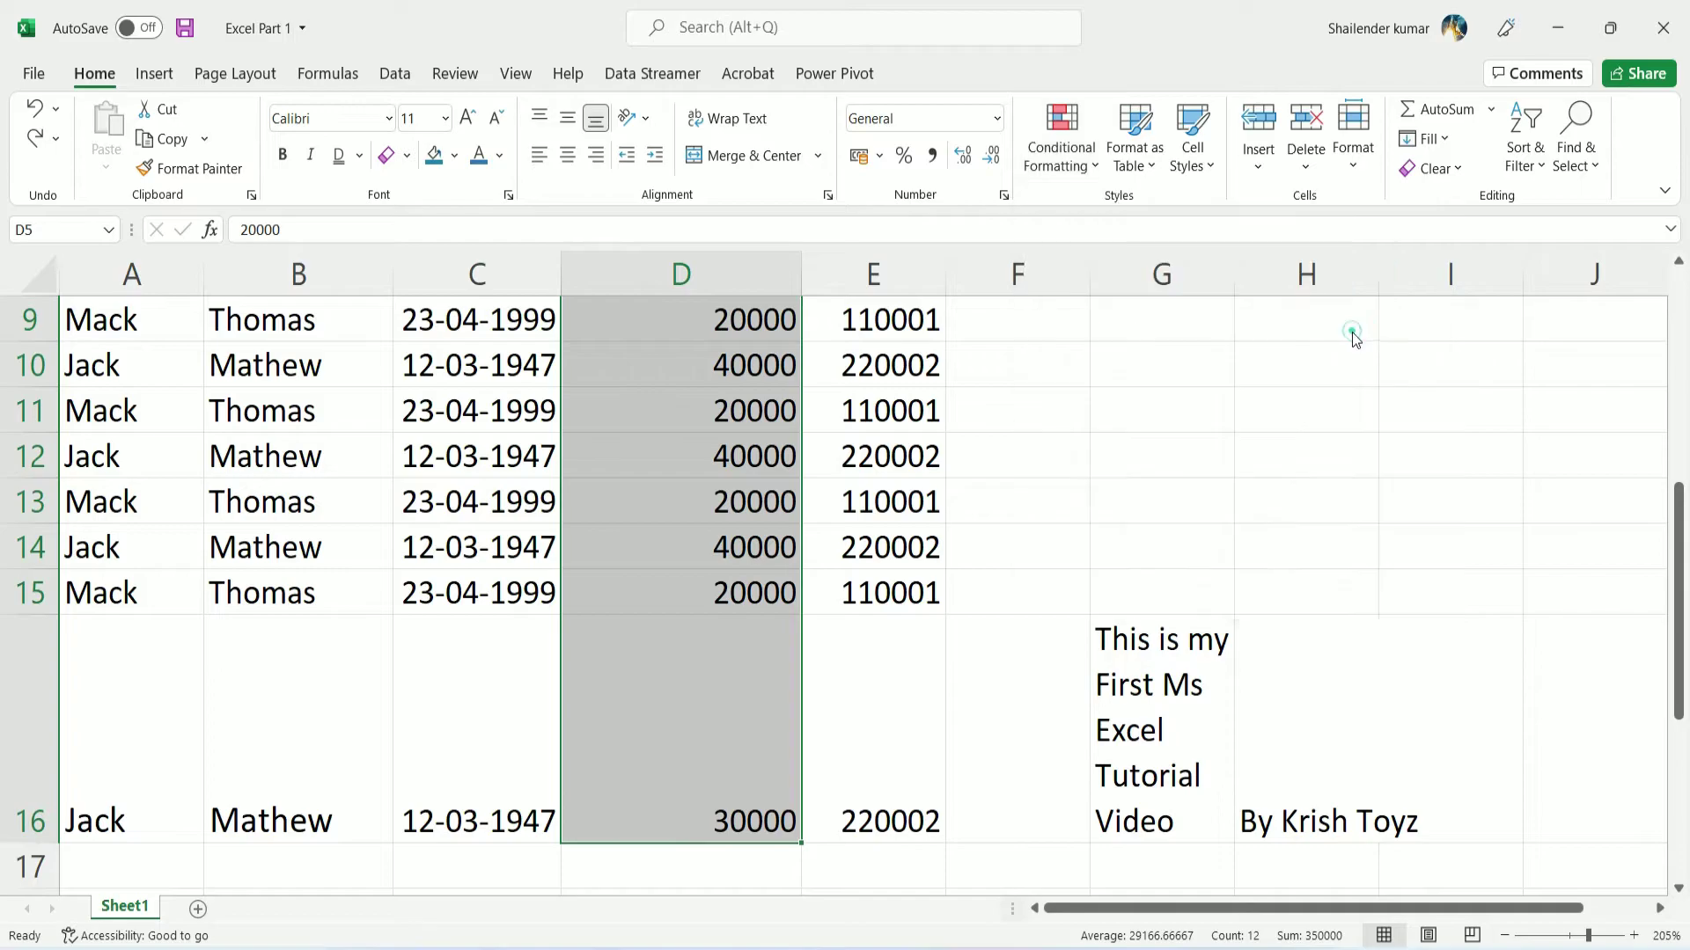
pyautogui.write('25')
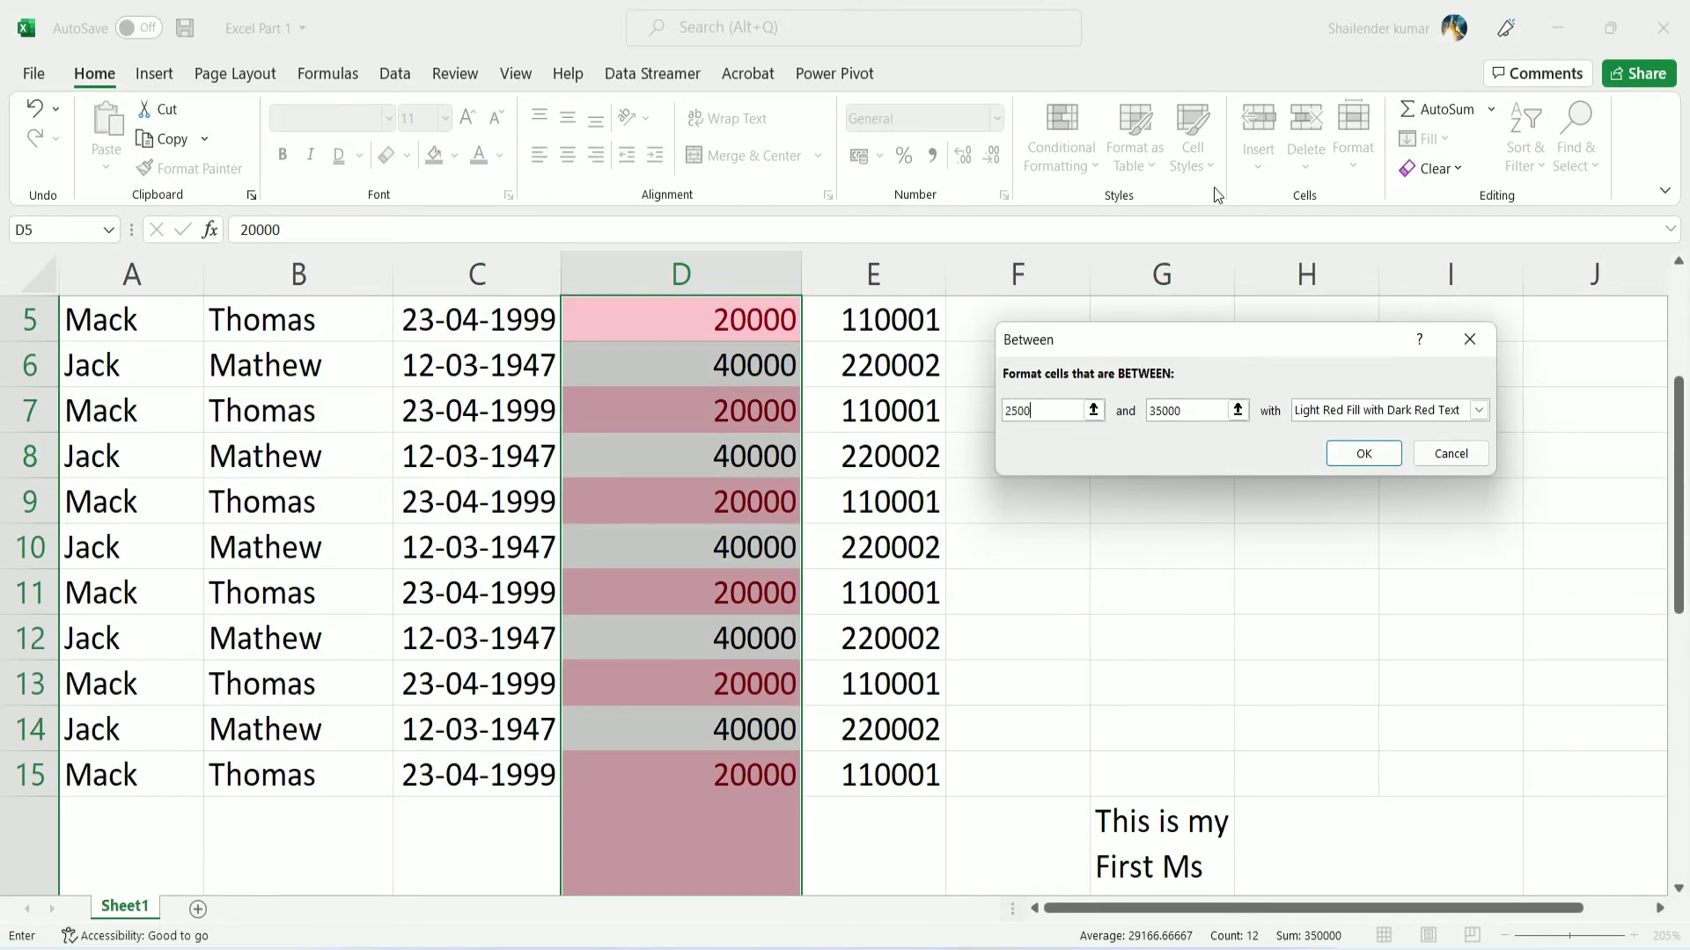
pyautogui.write('0')
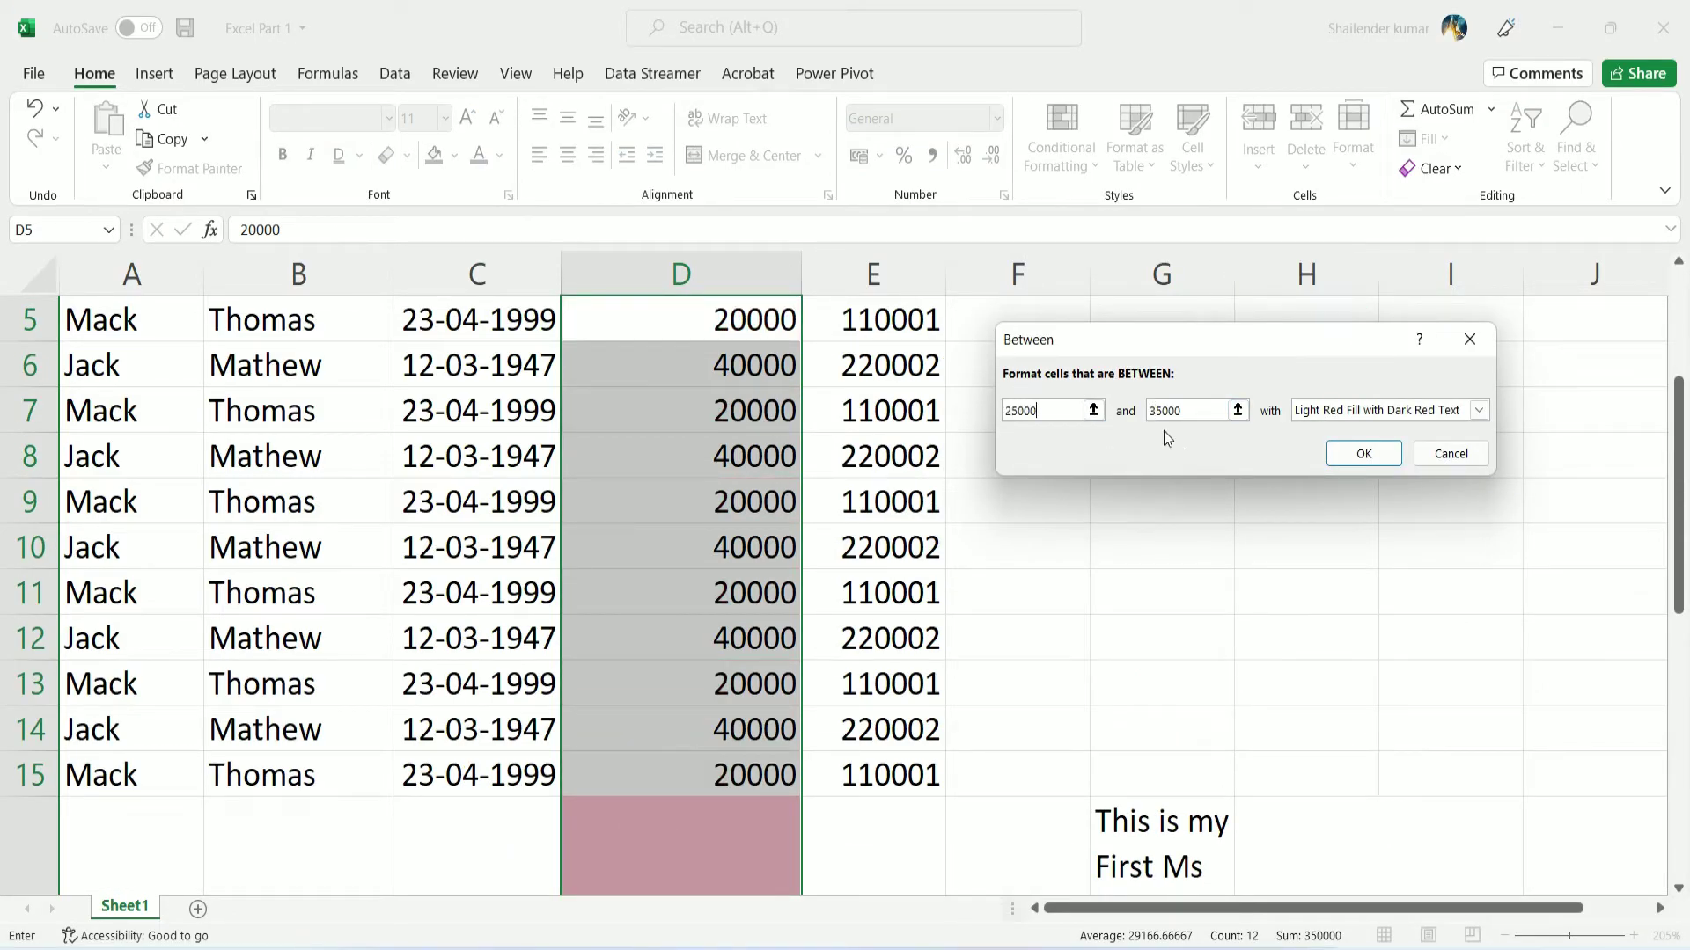
pyautogui.doubleClick(1205, 410)
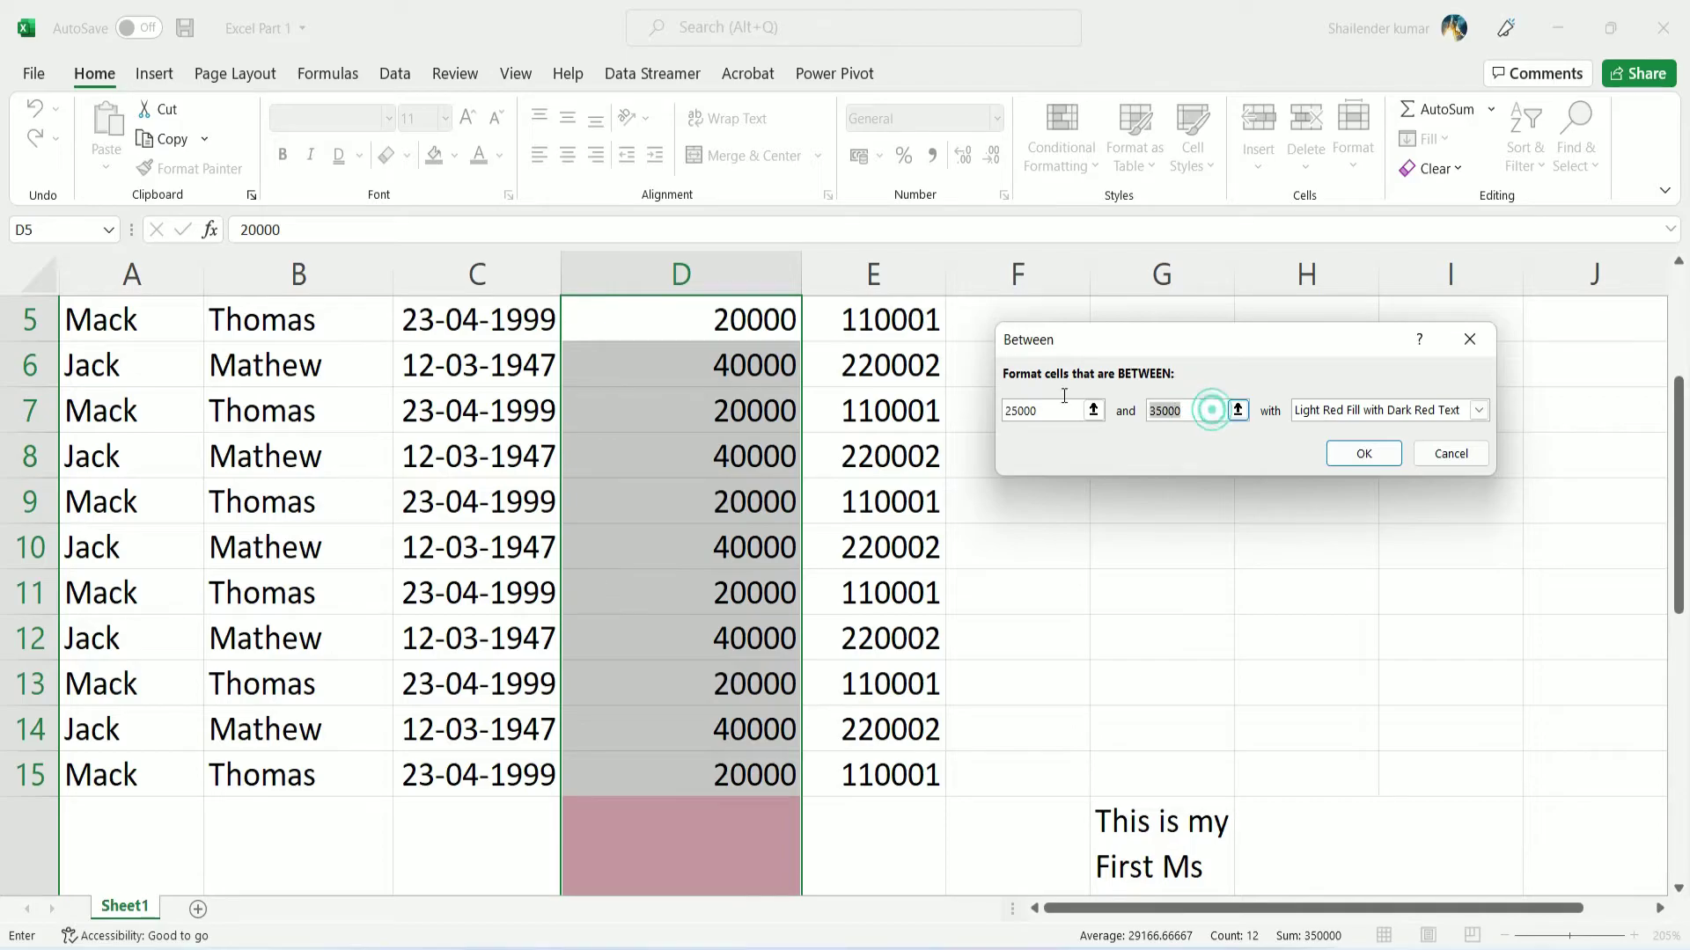
pyautogui.write('3')
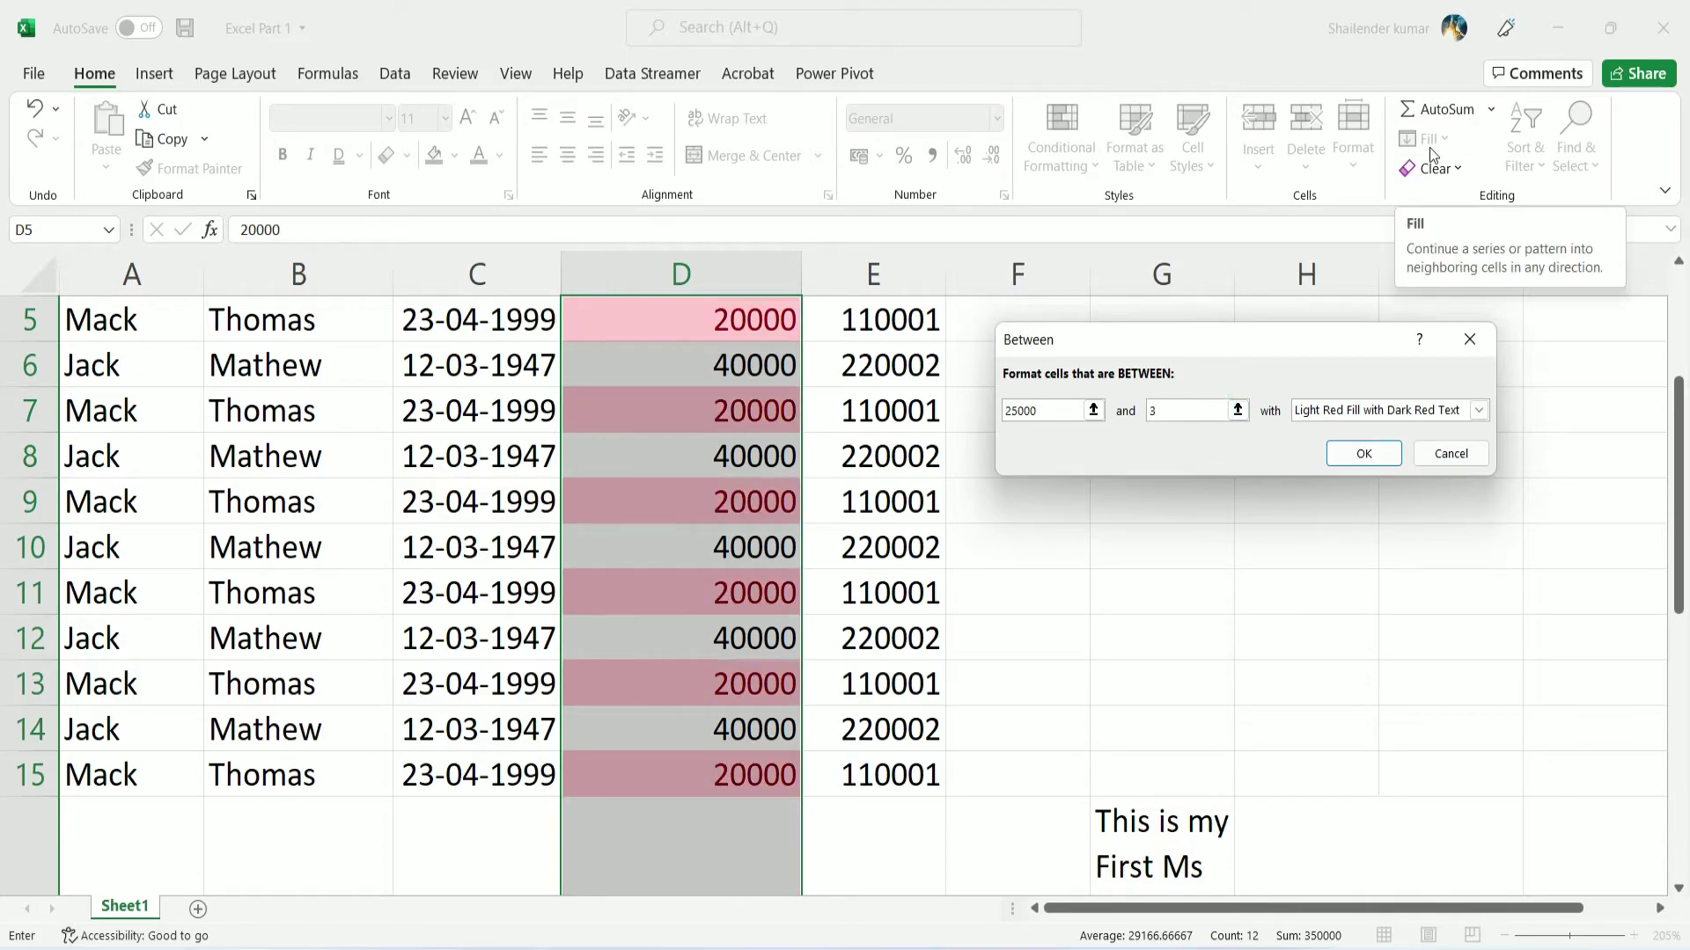
pyautogui.write('8000')
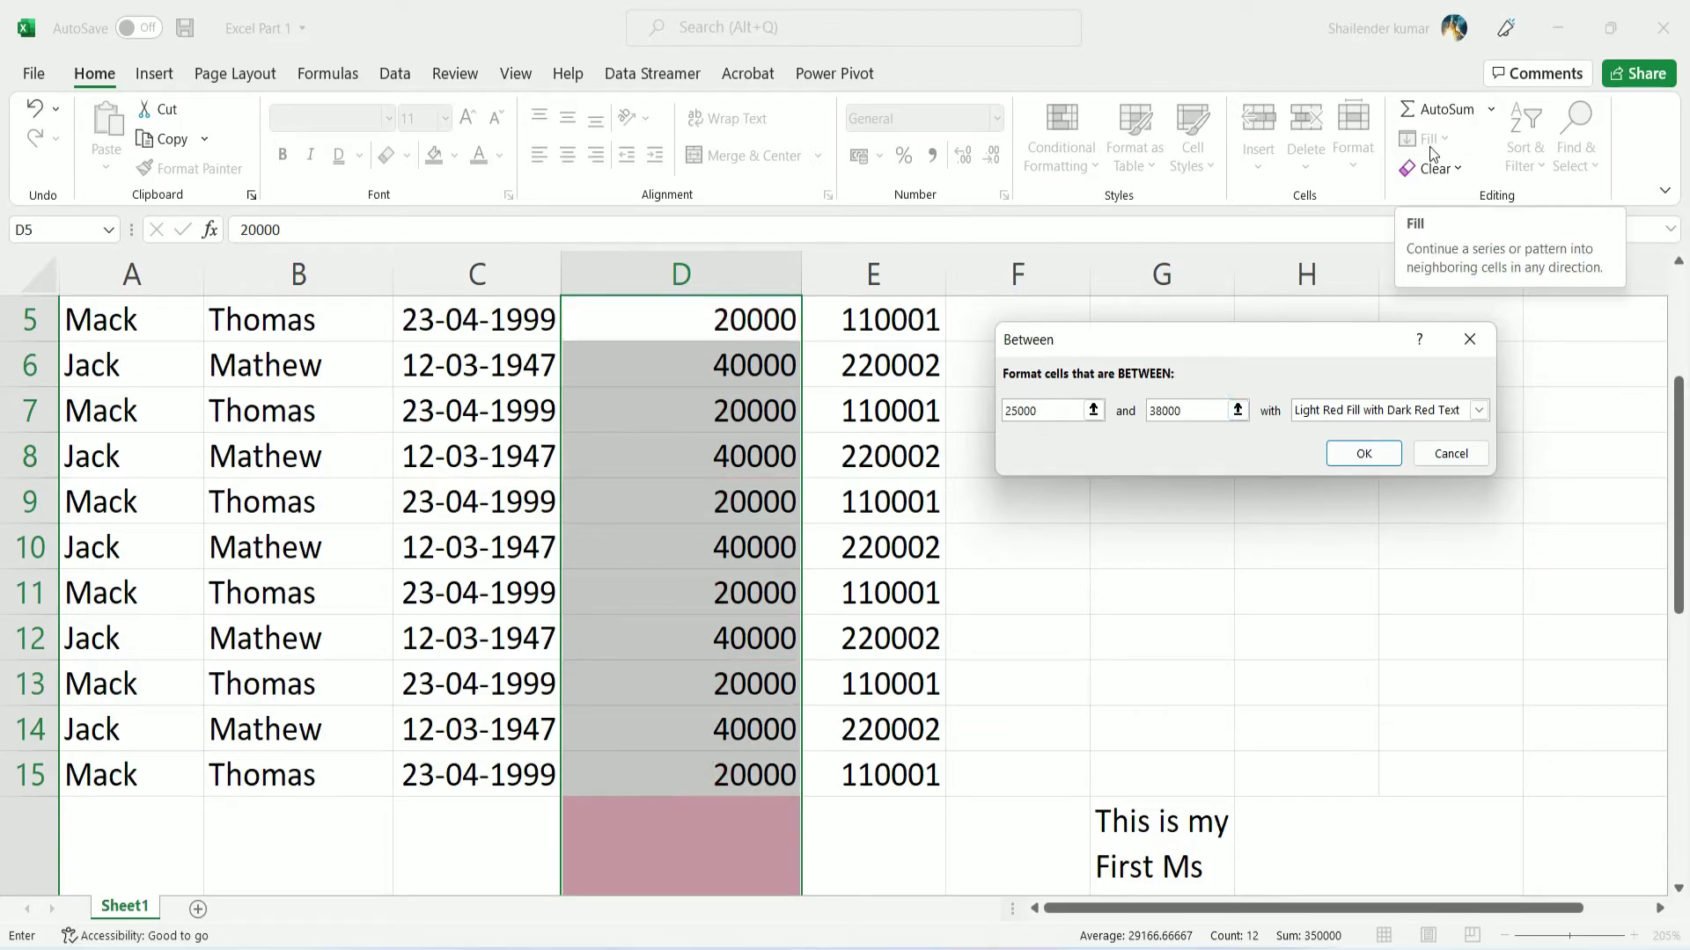
pyautogui.click(1364, 453)
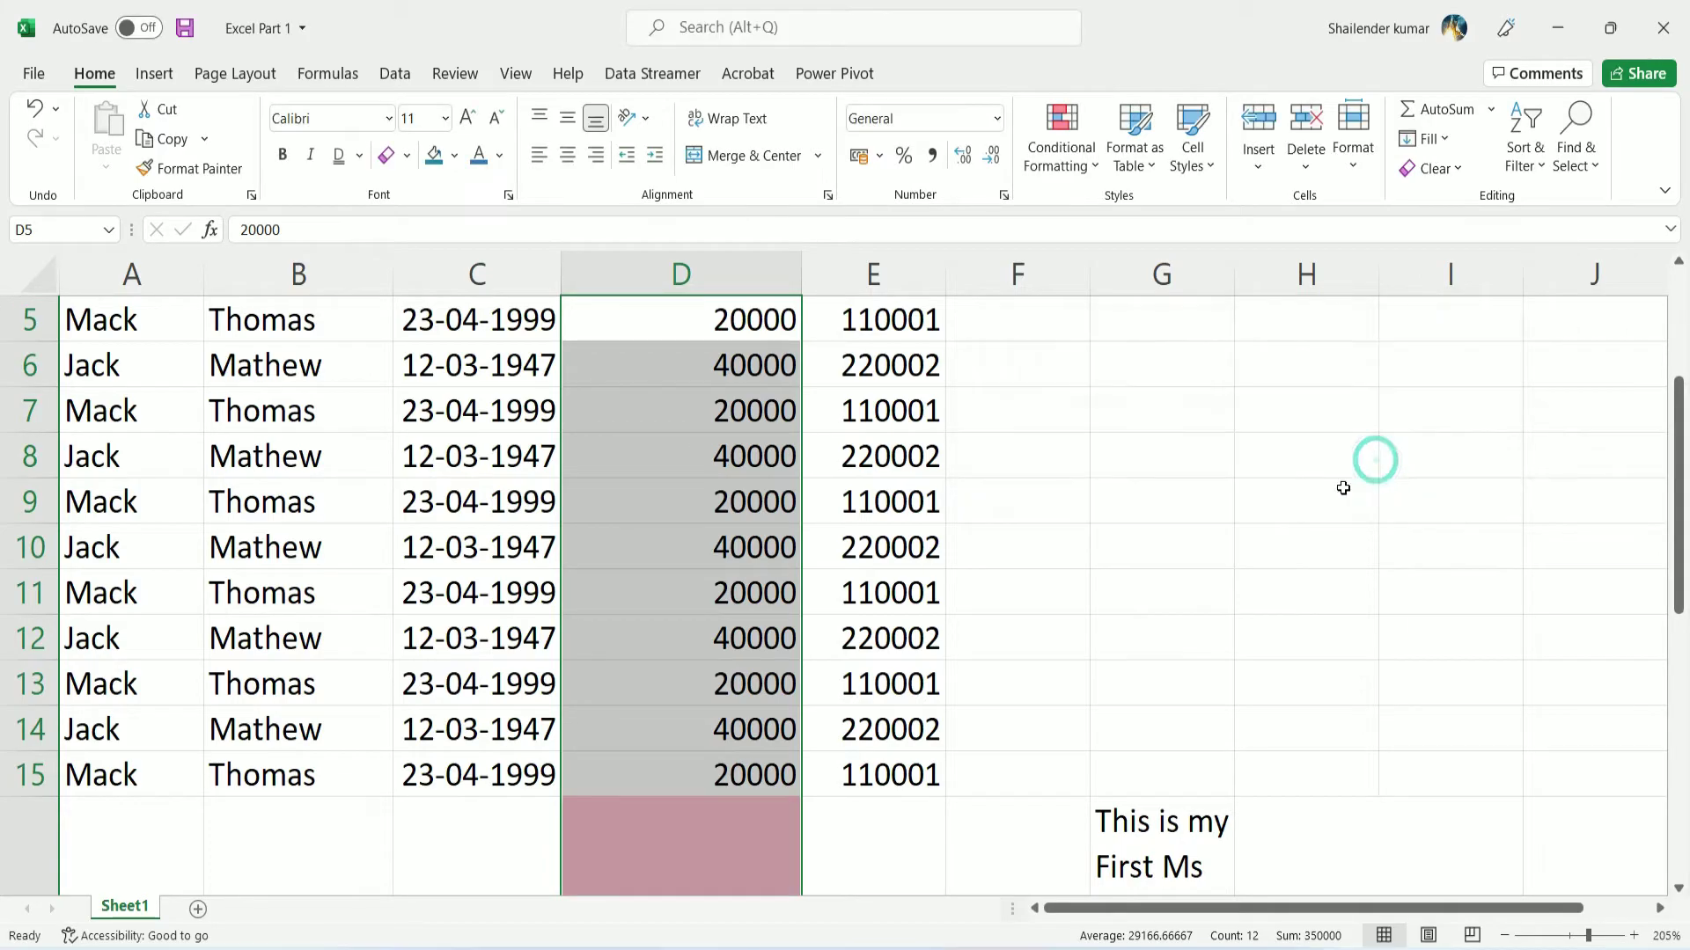
# Check the highlight on D16, then reselect the Earning column
pyautogui.scroll(-2, 1045, 535)
pyautogui.click(721, 671)
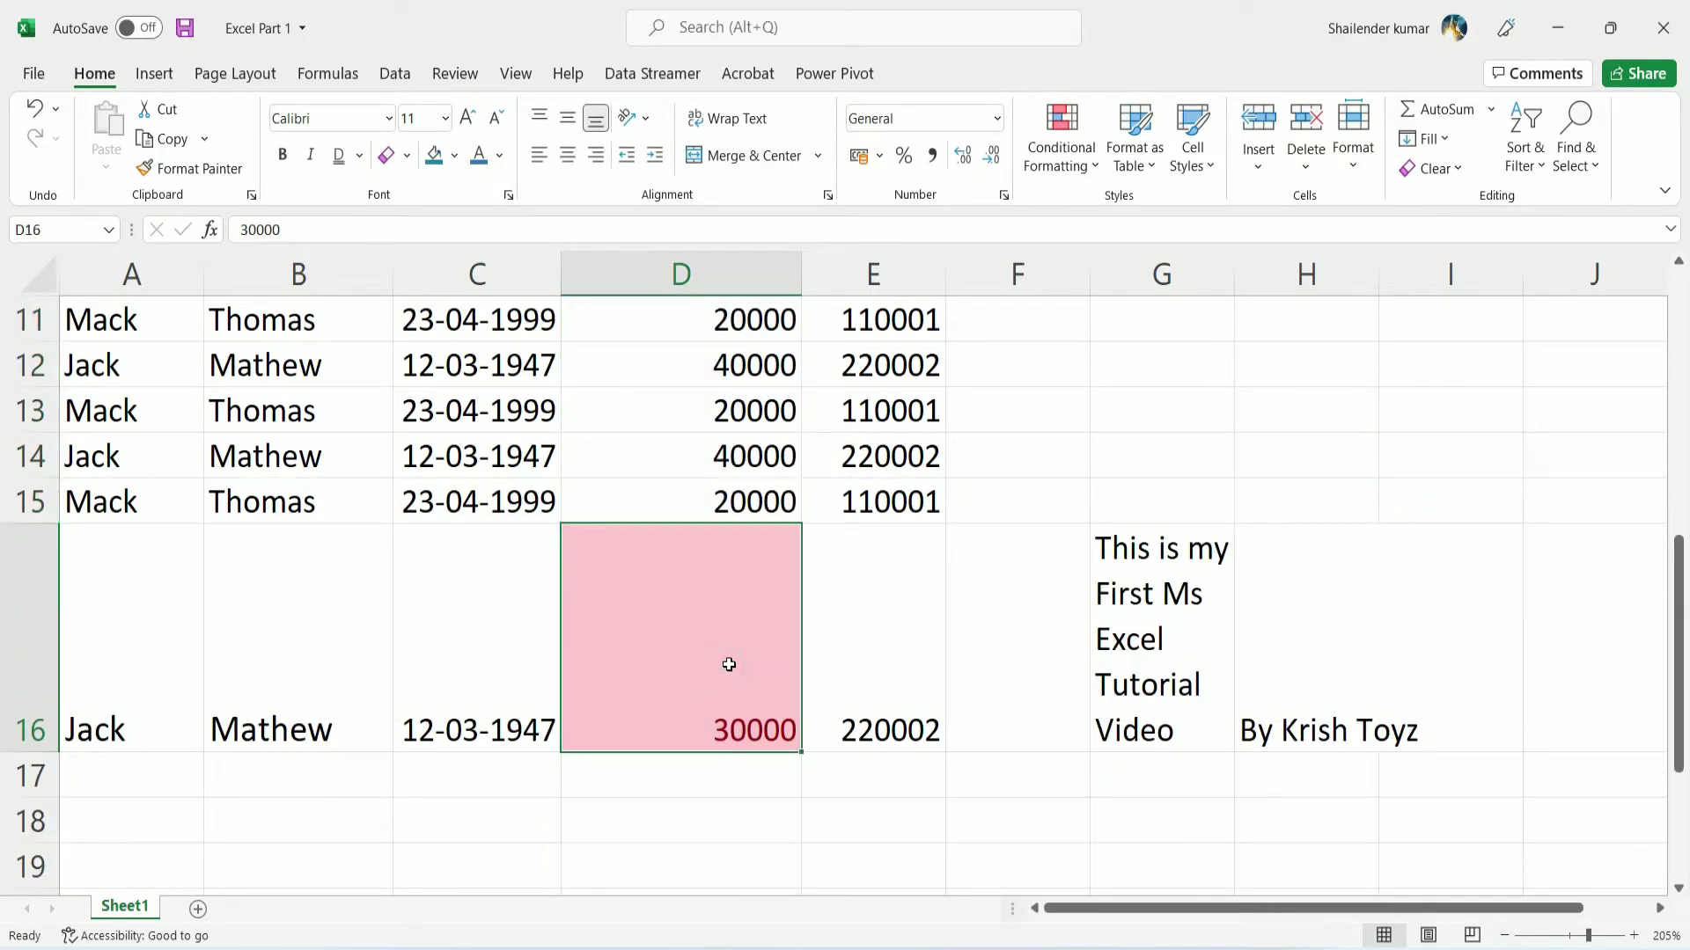
pyautogui.scroll(2, 732, 636)
pyautogui.moveTo(732, 320); pyautogui.dragTo(732, 836)
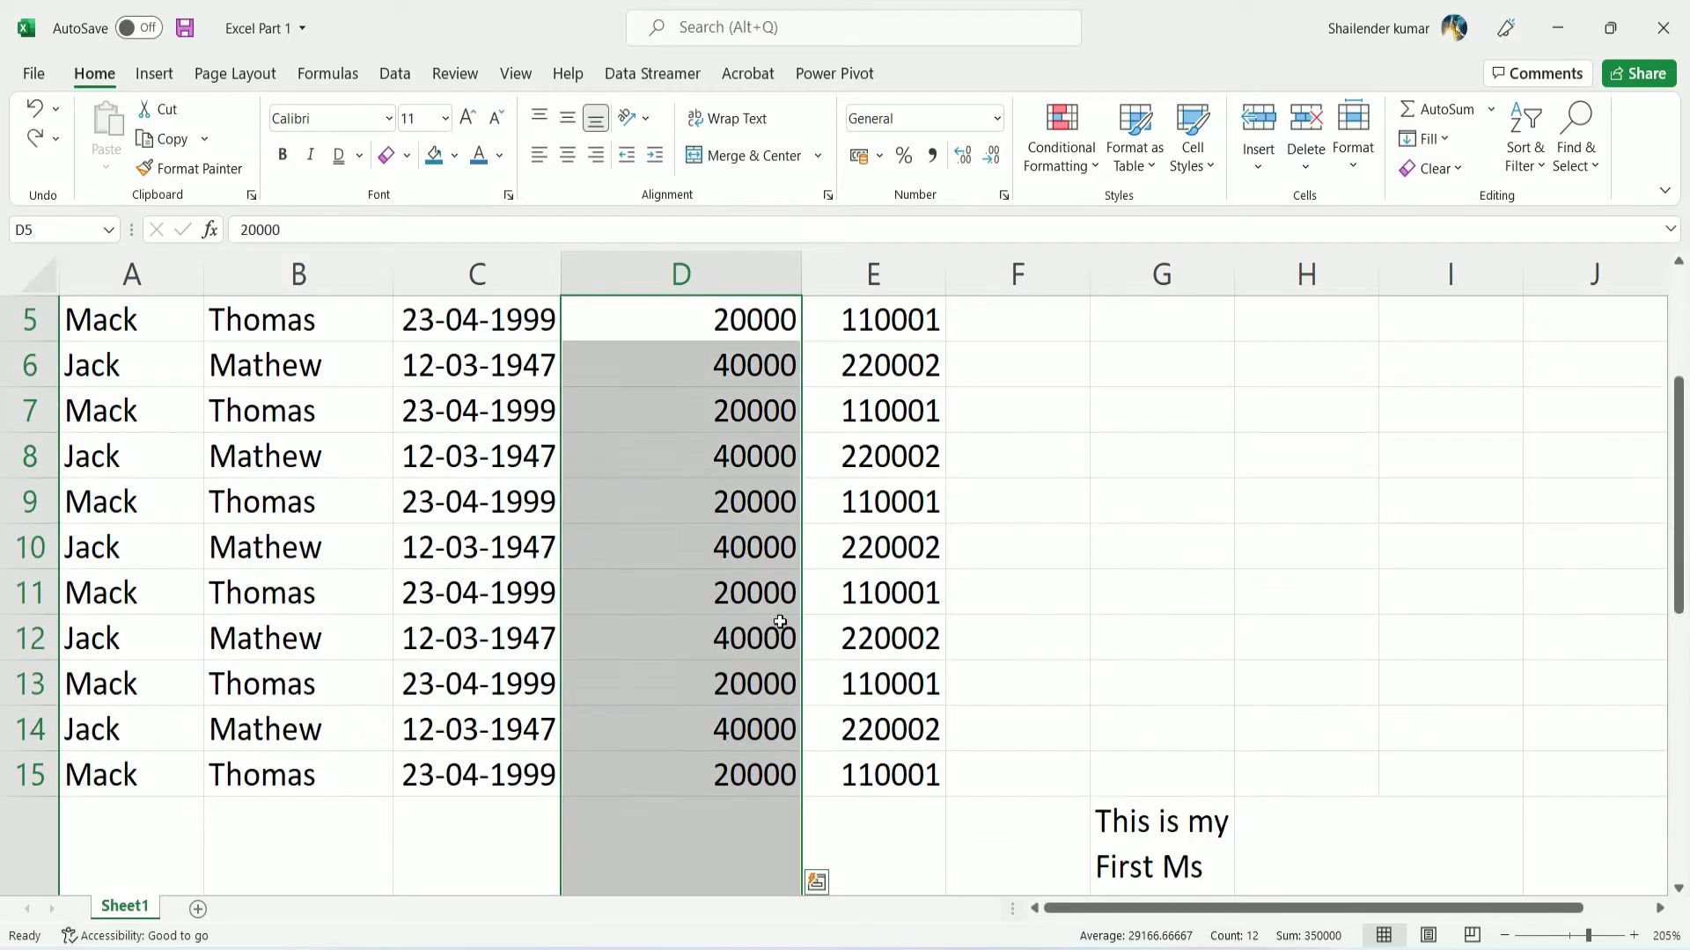
# Apply an Equal To rule highlighting Earning values of 20000
pyautogui.click(1083, 170)
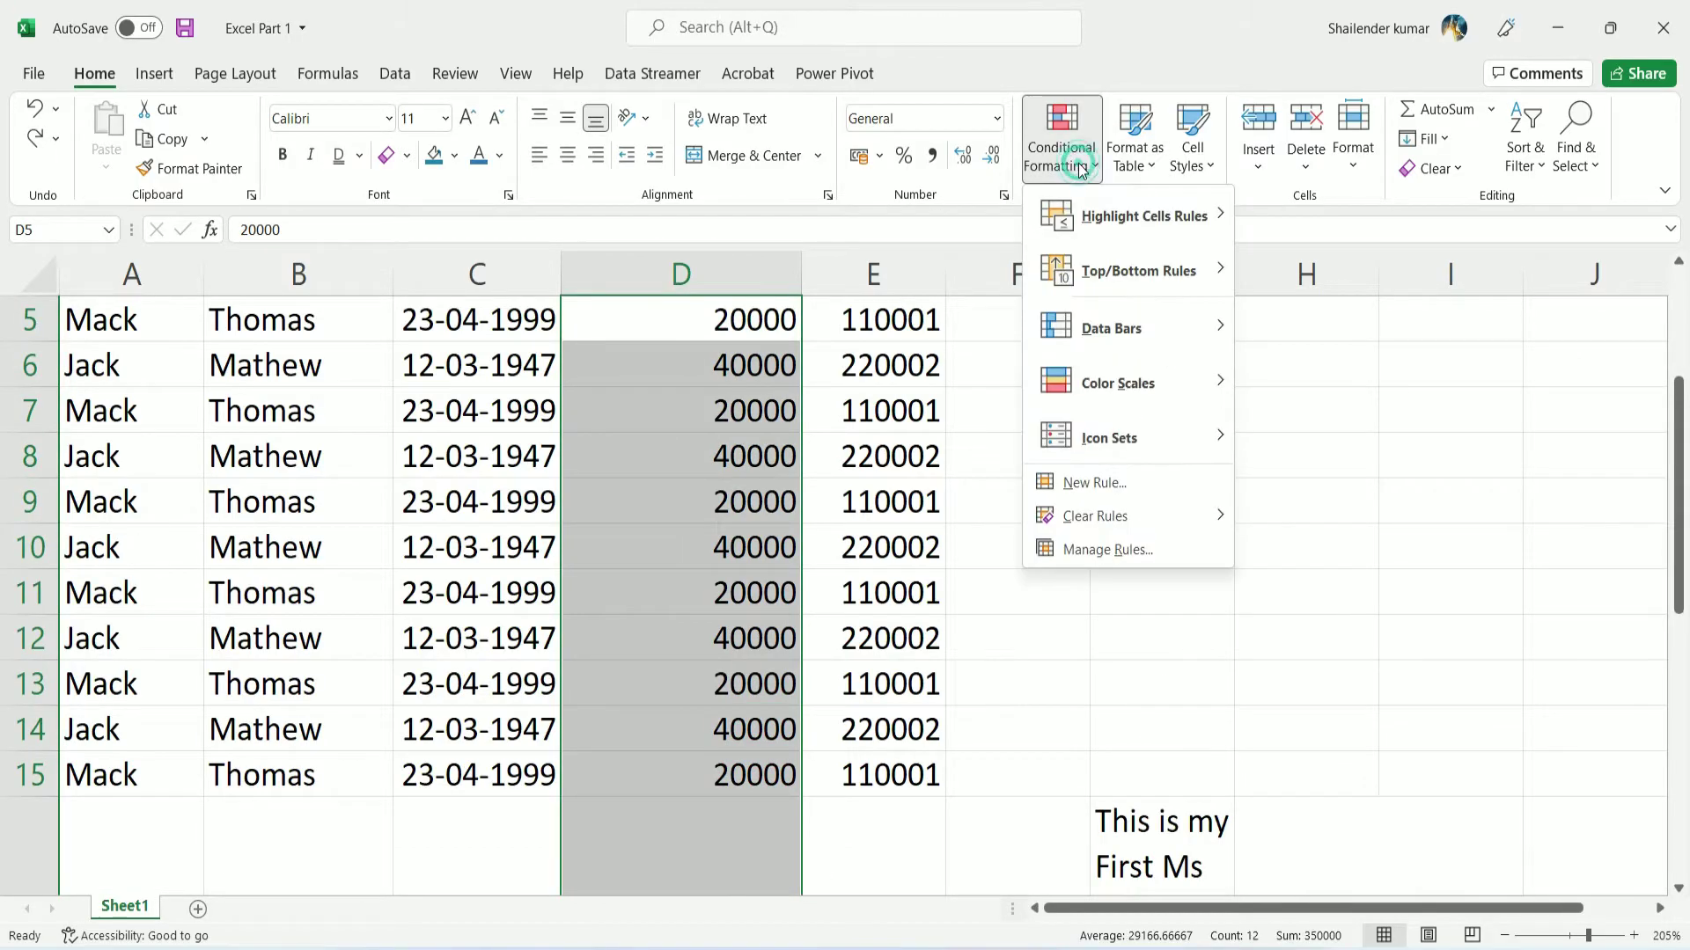
pyautogui.click(1165, 226)
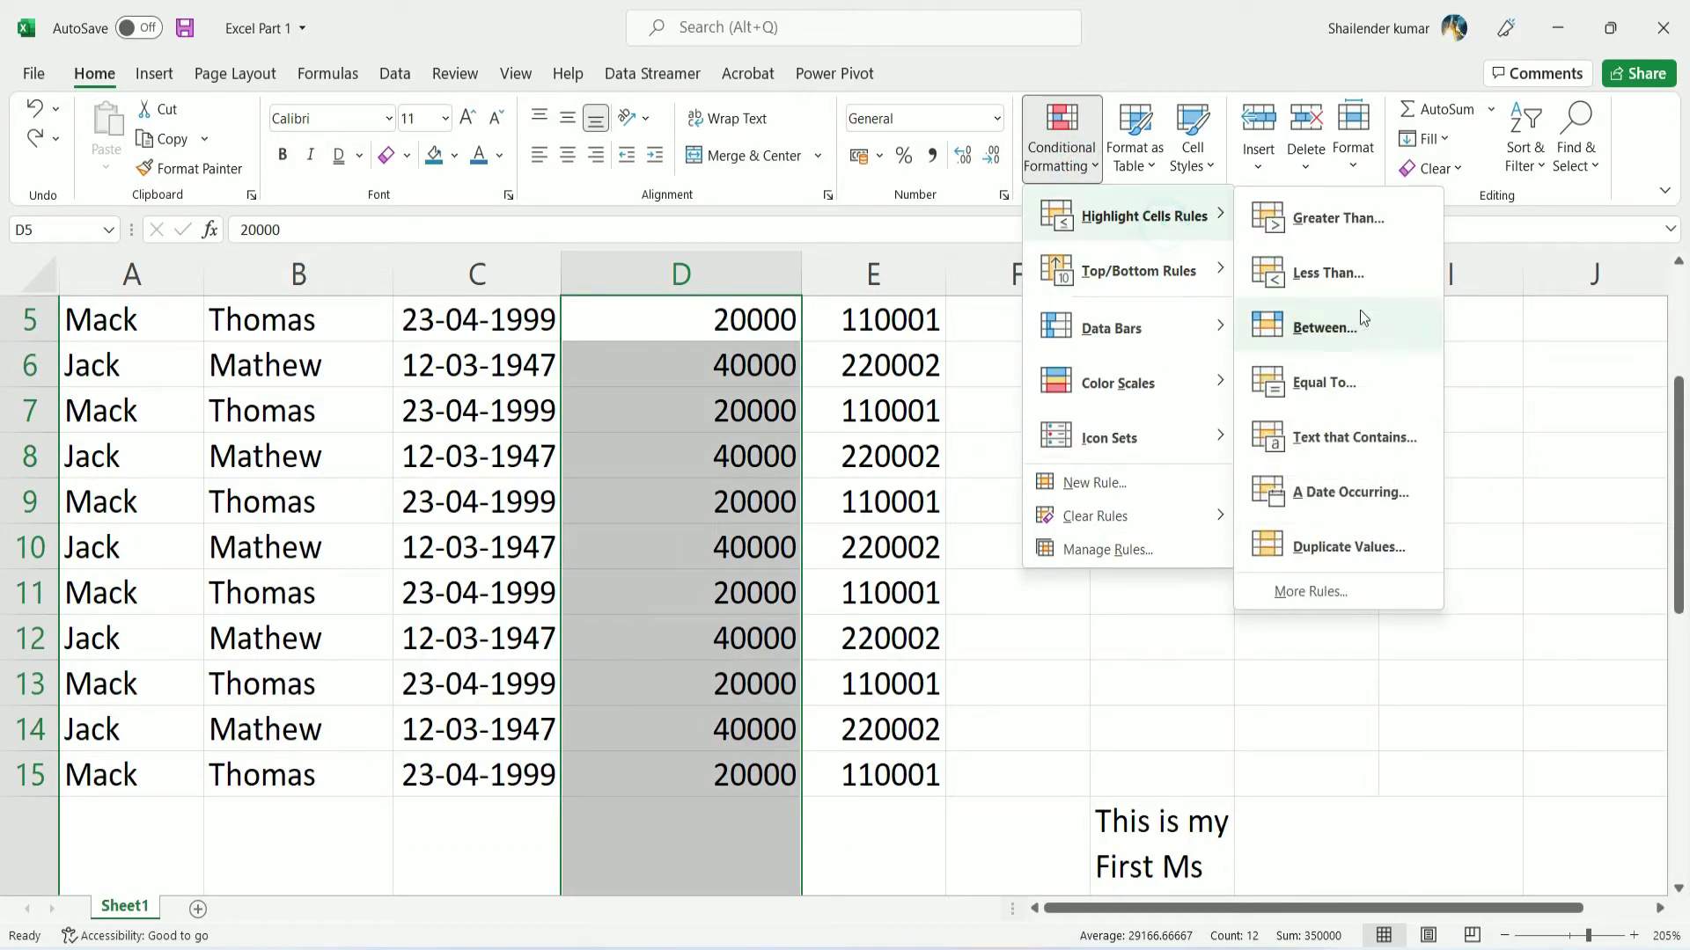
pyautogui.click(1320, 383)
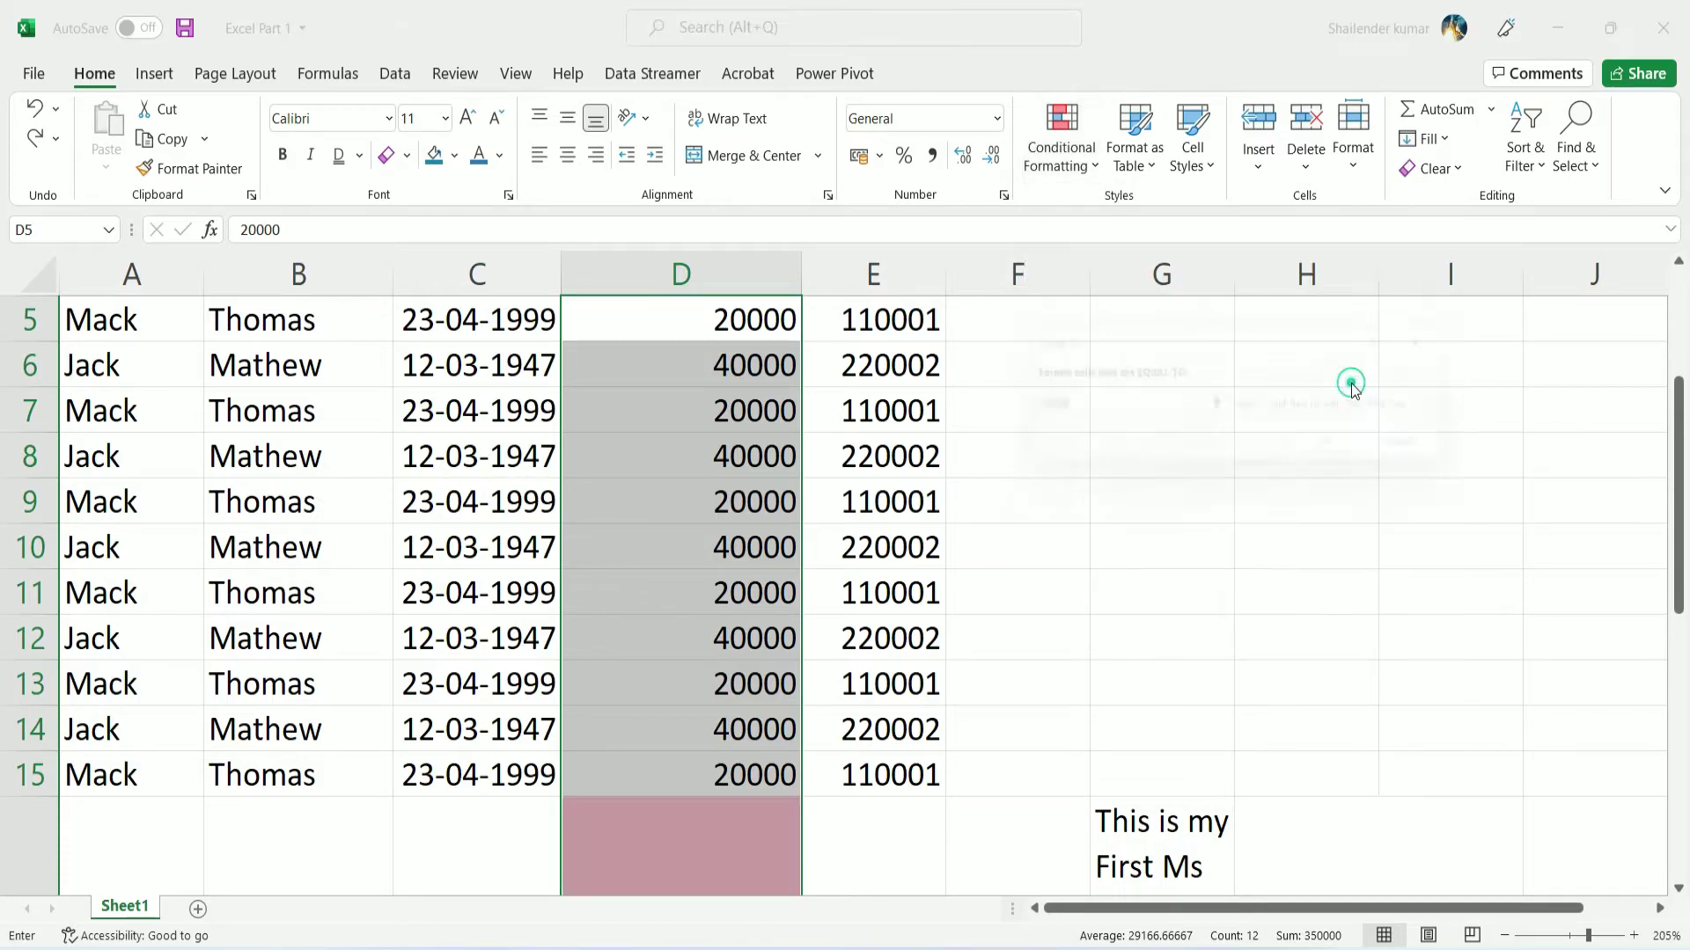
pyautogui.write('30000')
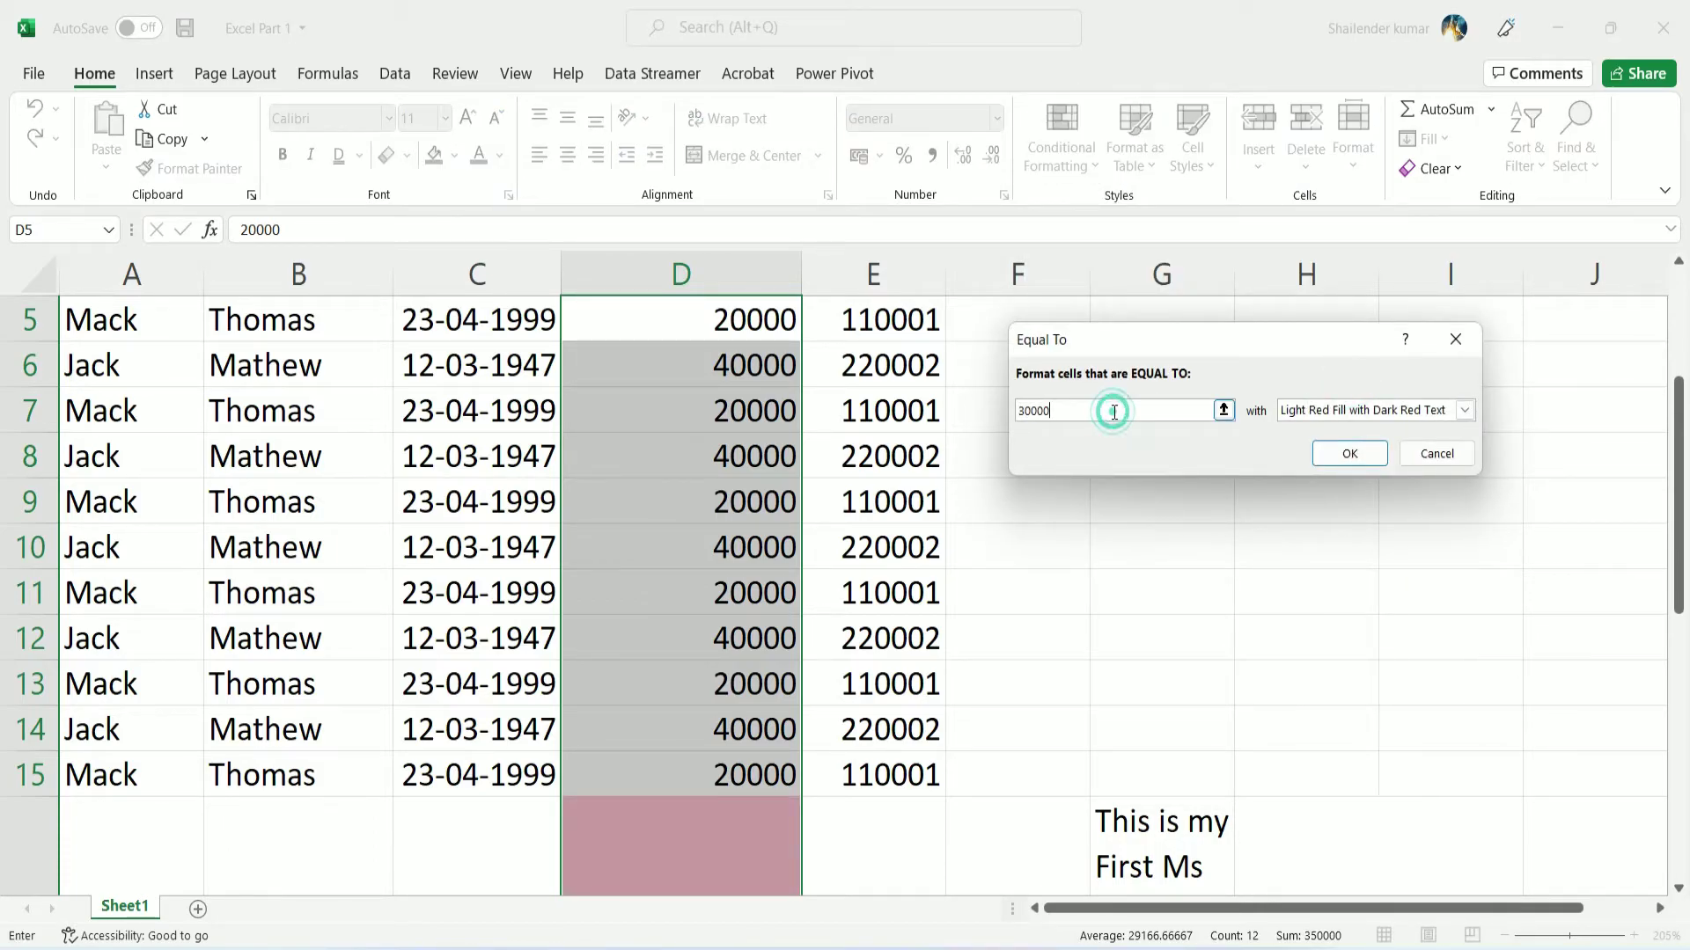
pyautogui.doubleClick(1116, 411)
pyautogui.write('2')
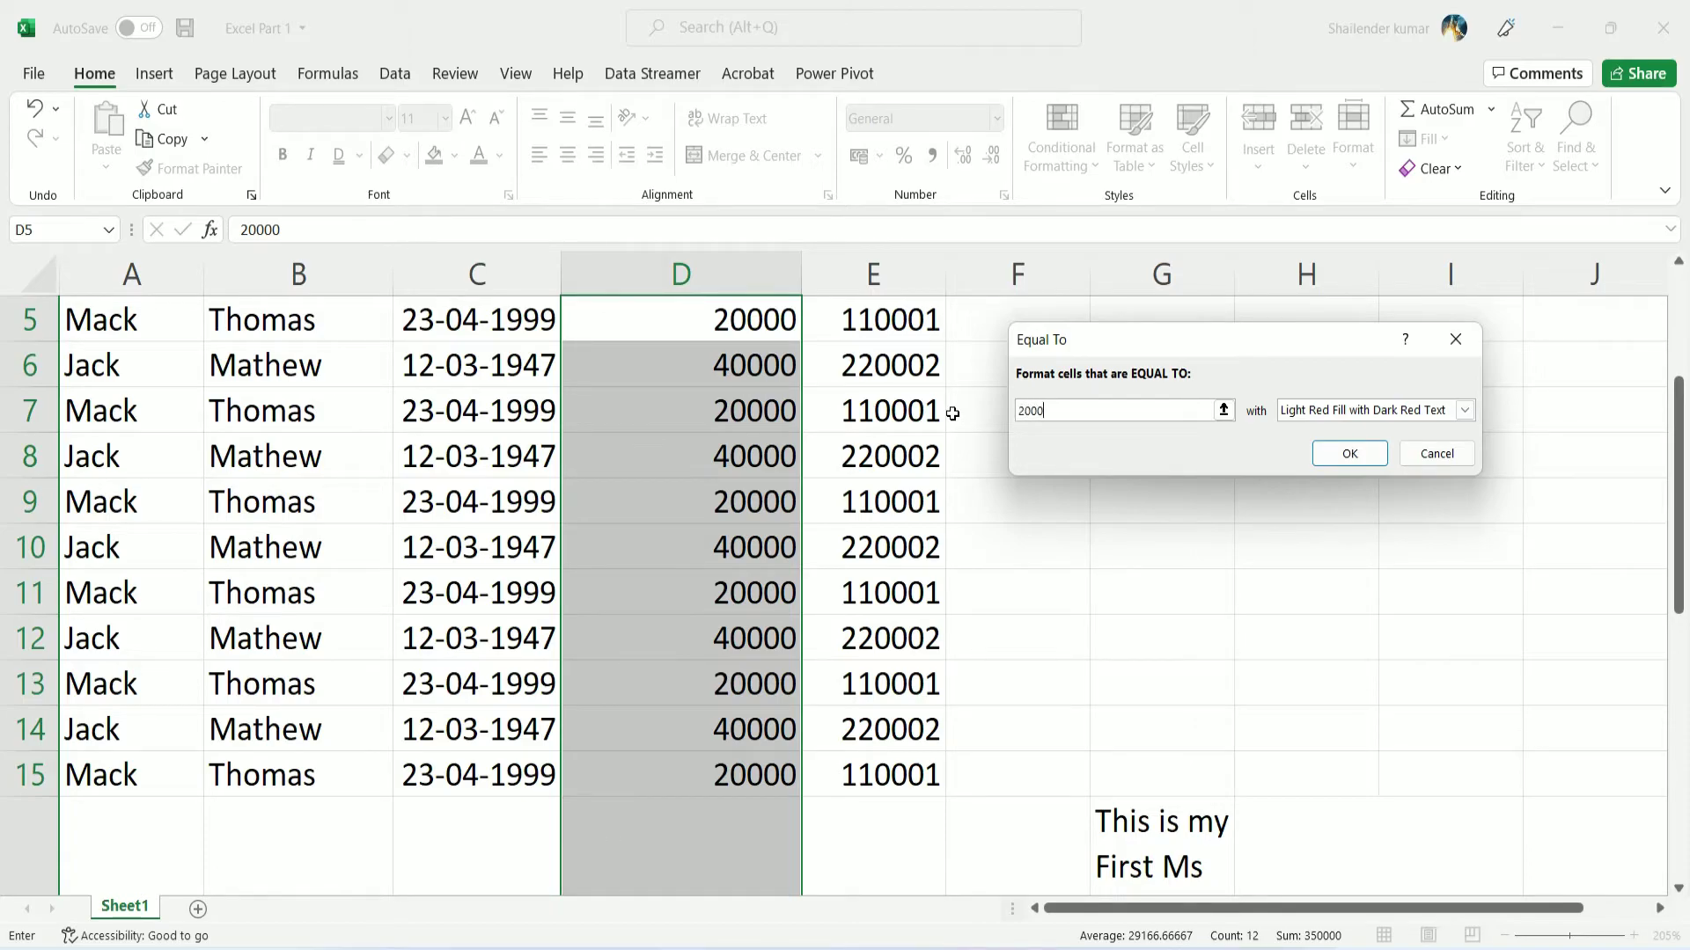
pyautogui.write('0')
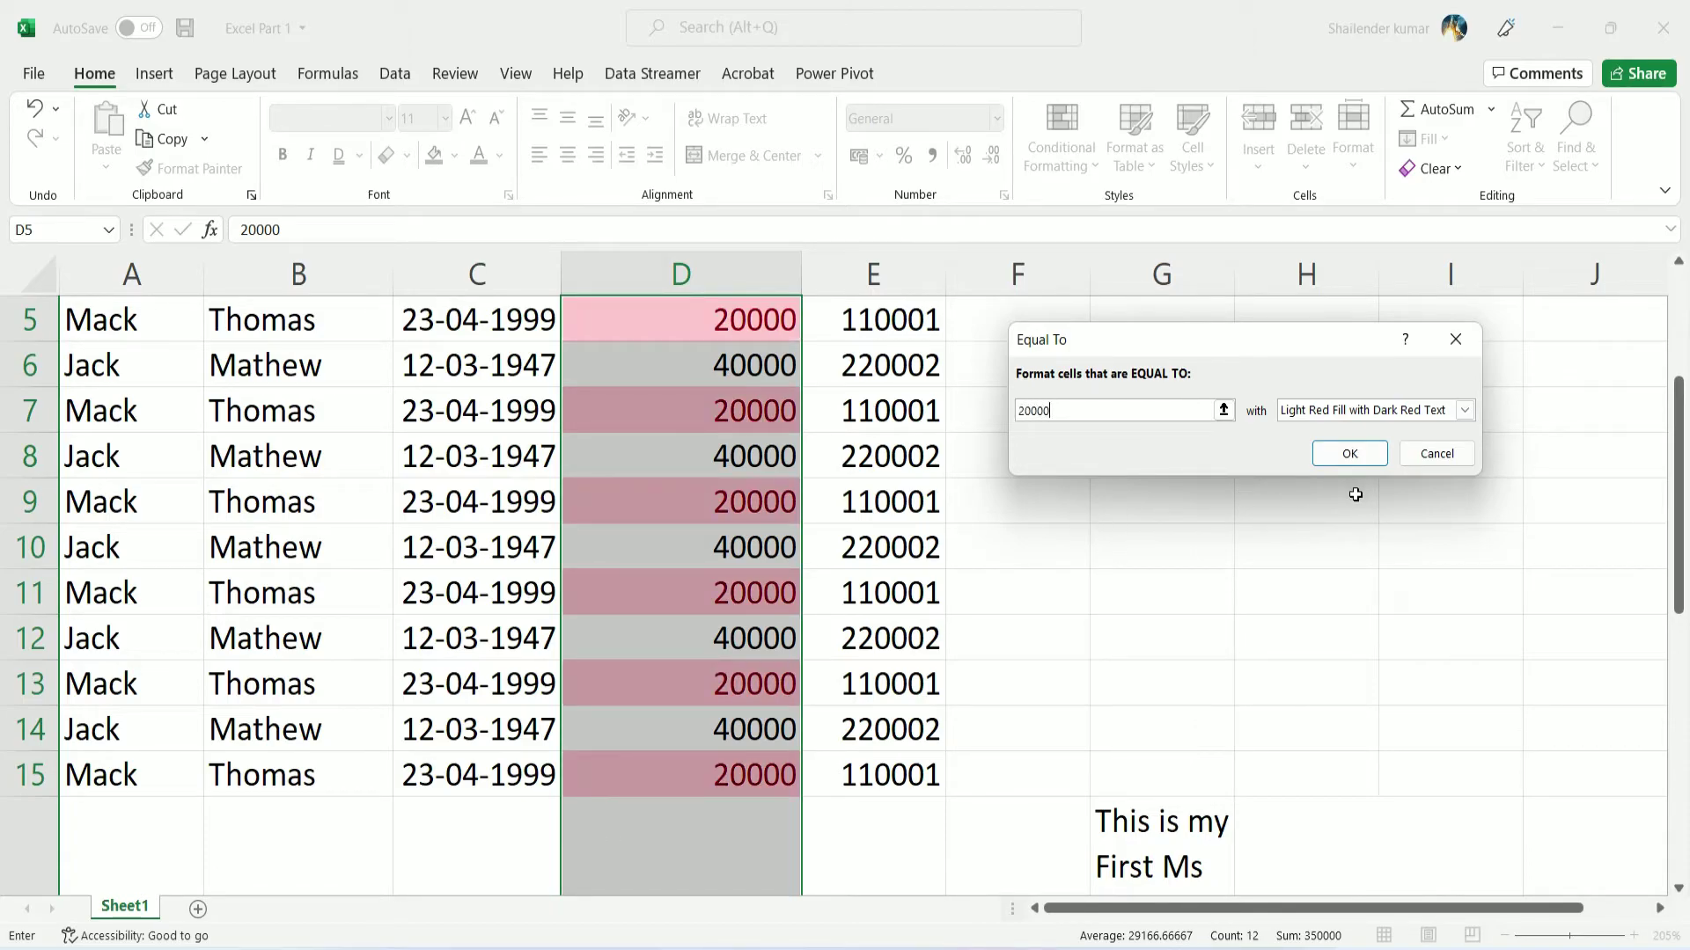
pyautogui.click(1361, 455)
pyautogui.click(717, 637)
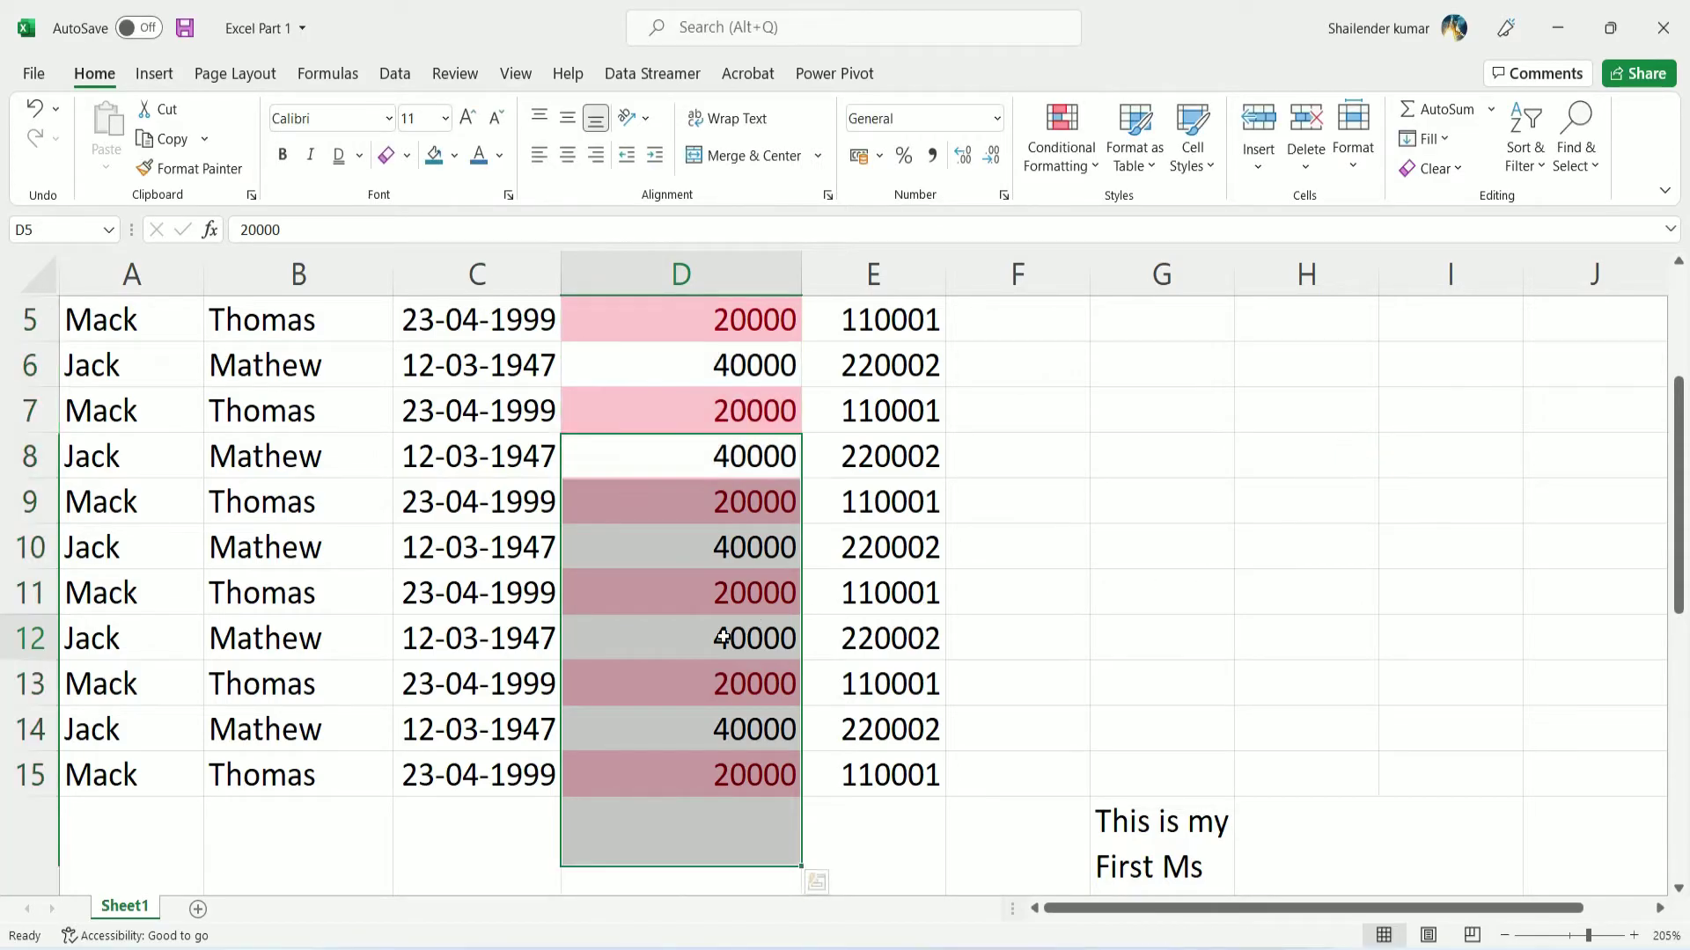
# Undo the Equal To 20000 highlighting and select Earning values D5 to D10
pyautogui.scroll(-4, 1157, 571)
pyautogui.scroll(3, 1157, 571)
pyautogui.scroll(1, 1153, 570)
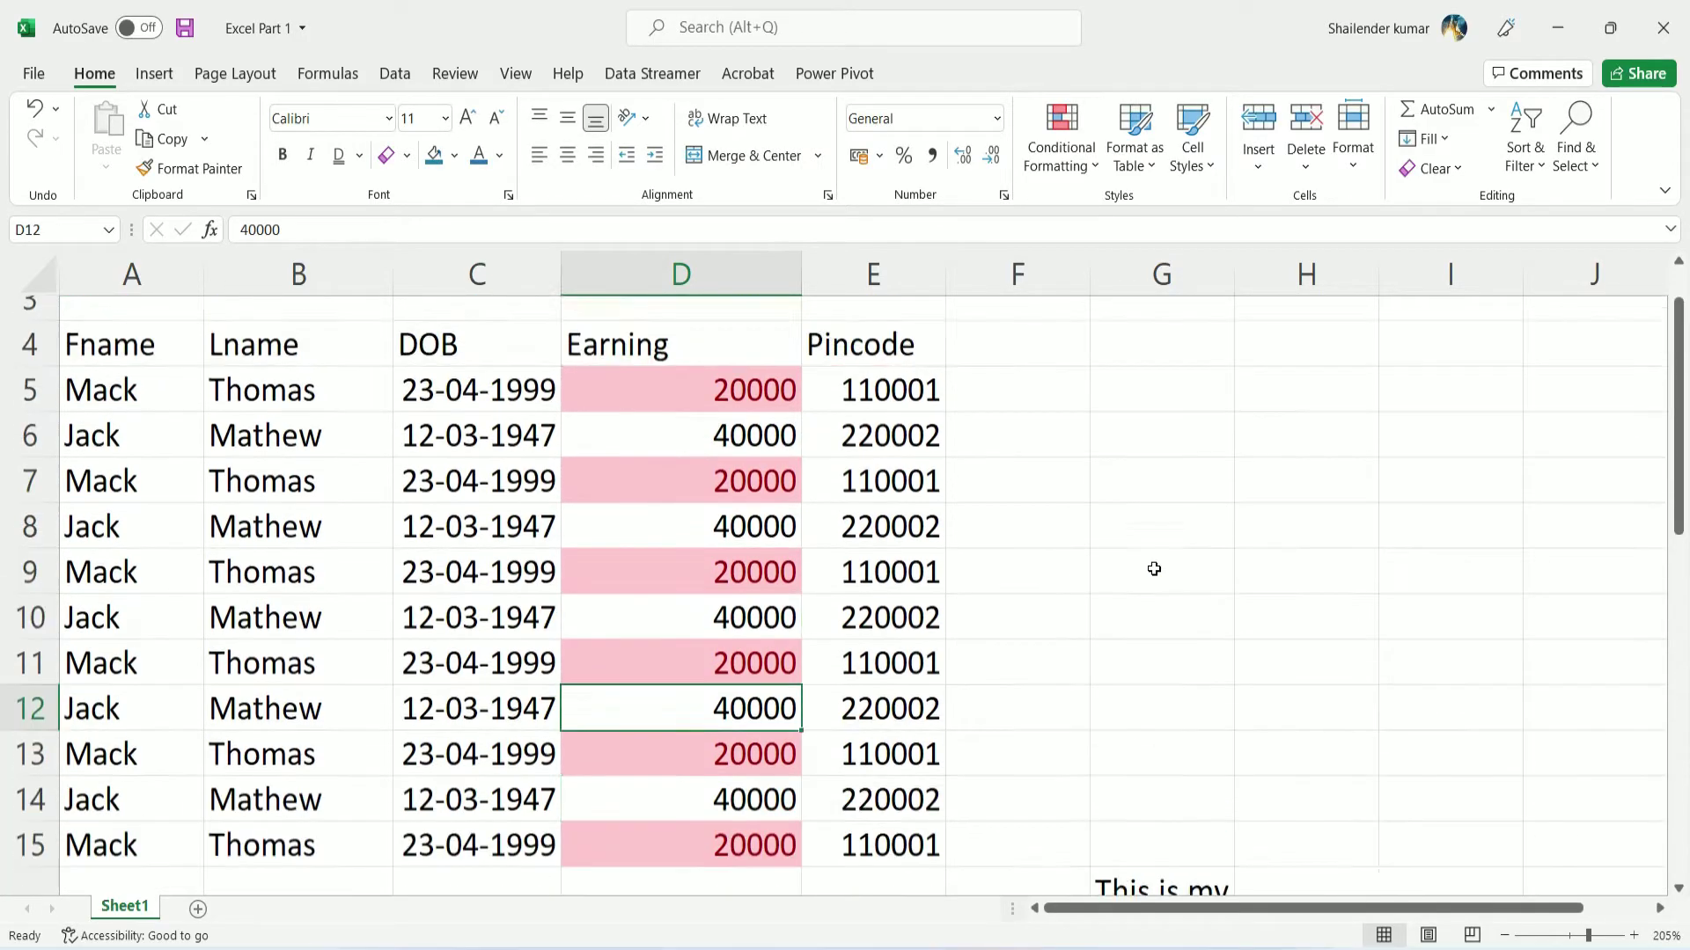
pyautogui.scroll(2, 1154, 569)
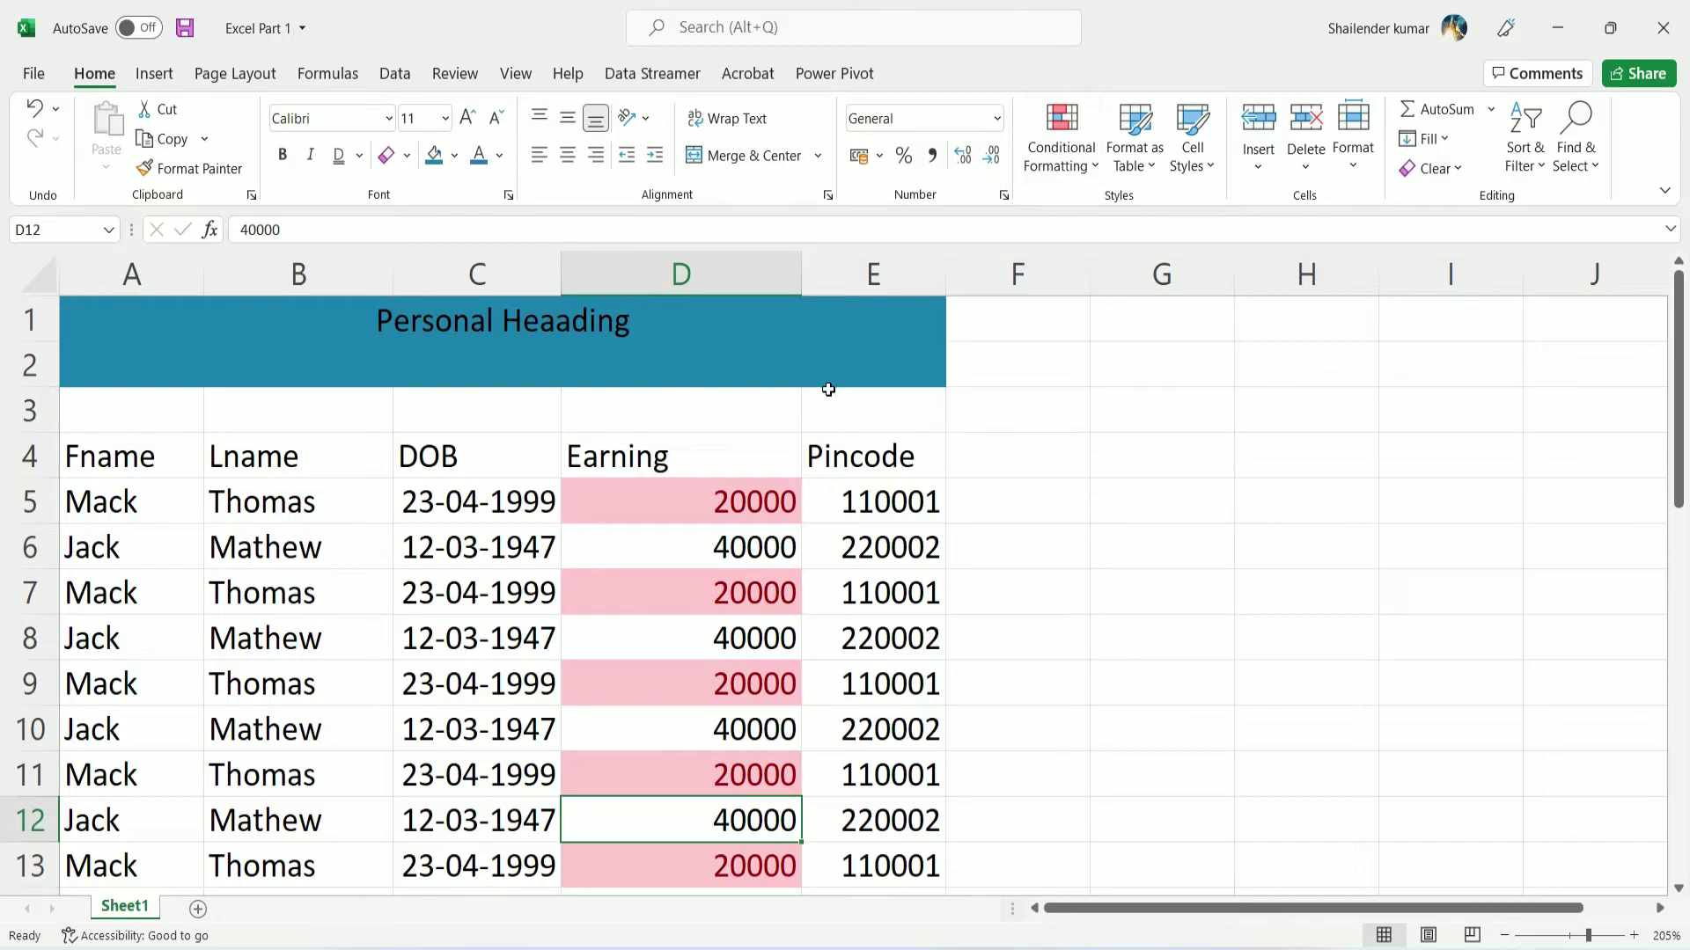
pyautogui.hotkey('ctrl', 'z')
pyautogui.scroll(-2, 1027, 571)
pyautogui.scroll(-1, 1034, 568)
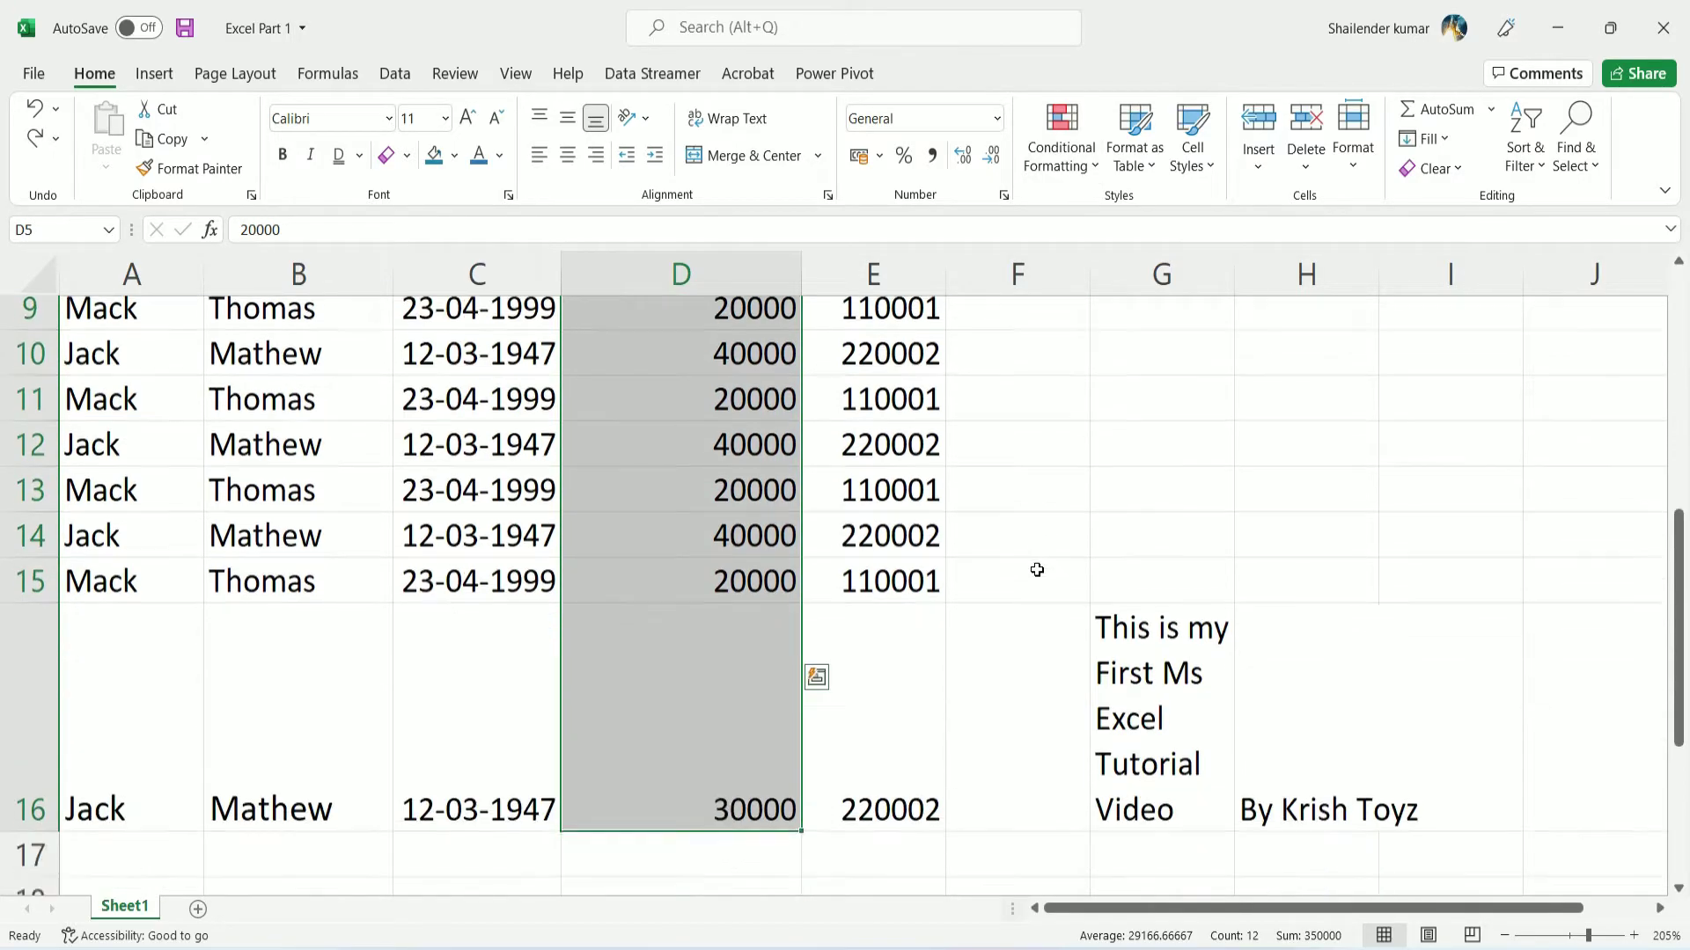
pyautogui.scroll(-1, 1021, 566)
pyautogui.scroll(3, 716, 524)
pyautogui.scroll(1, 724, 517)
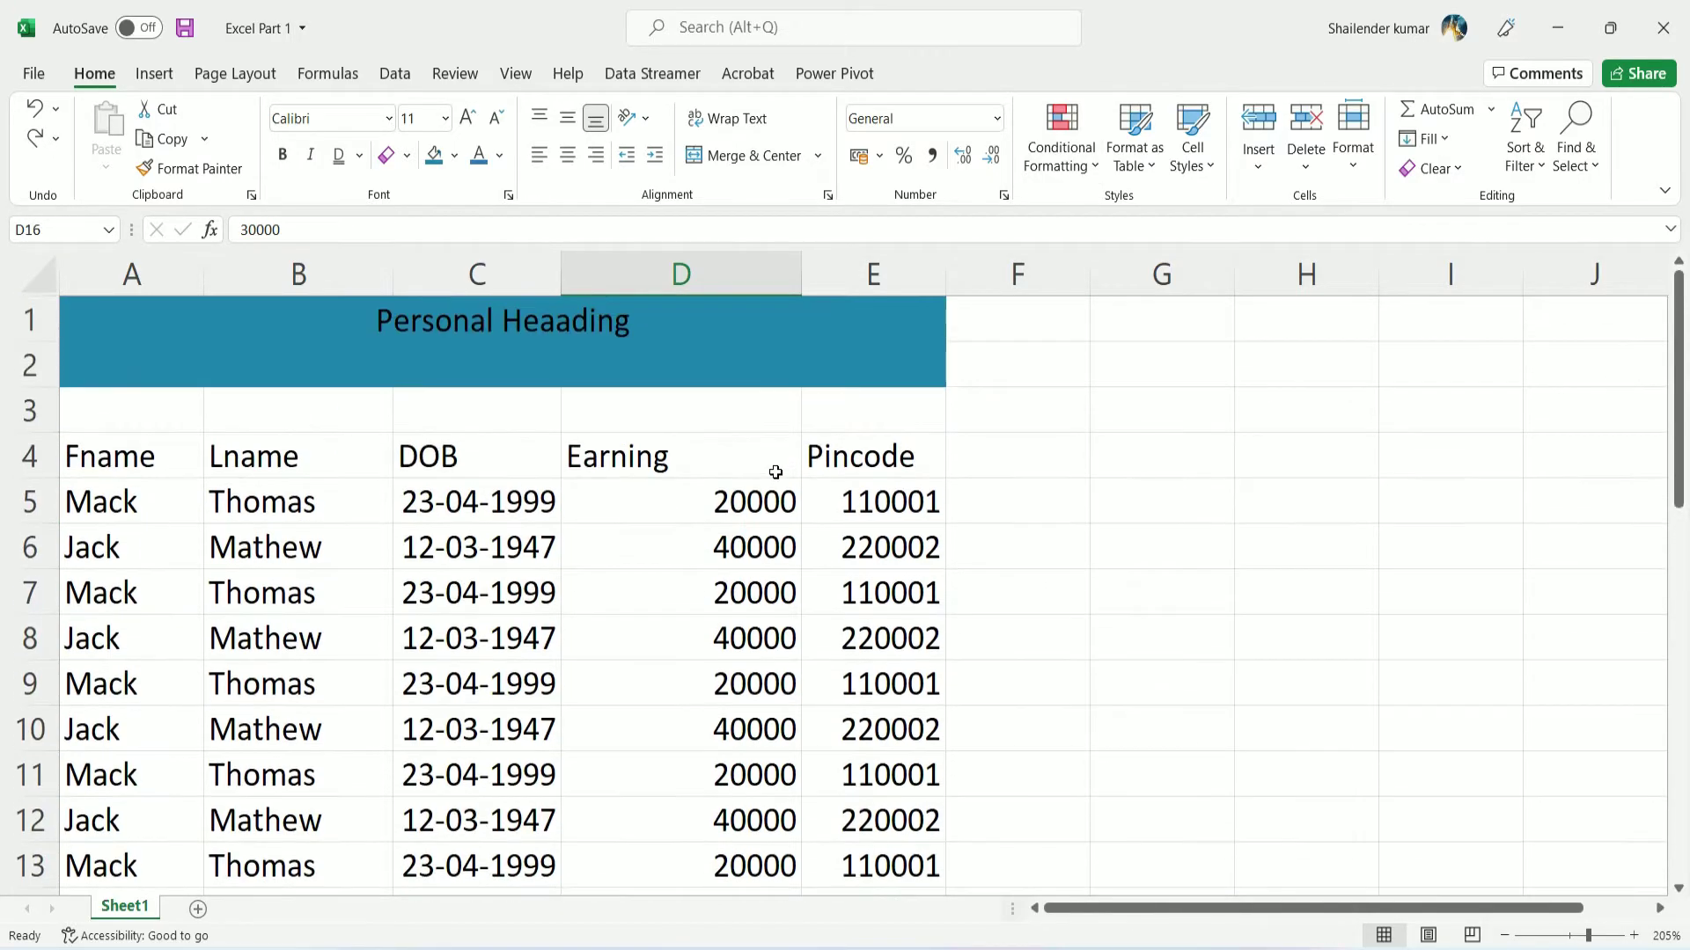
pyautogui.hotkey('shift', 'Down')
pyautogui.hotkey('shift', 'Down')
pyautogui.hotkey('shift', 'Down')
pyautogui.scroll(-1, 754, 634)
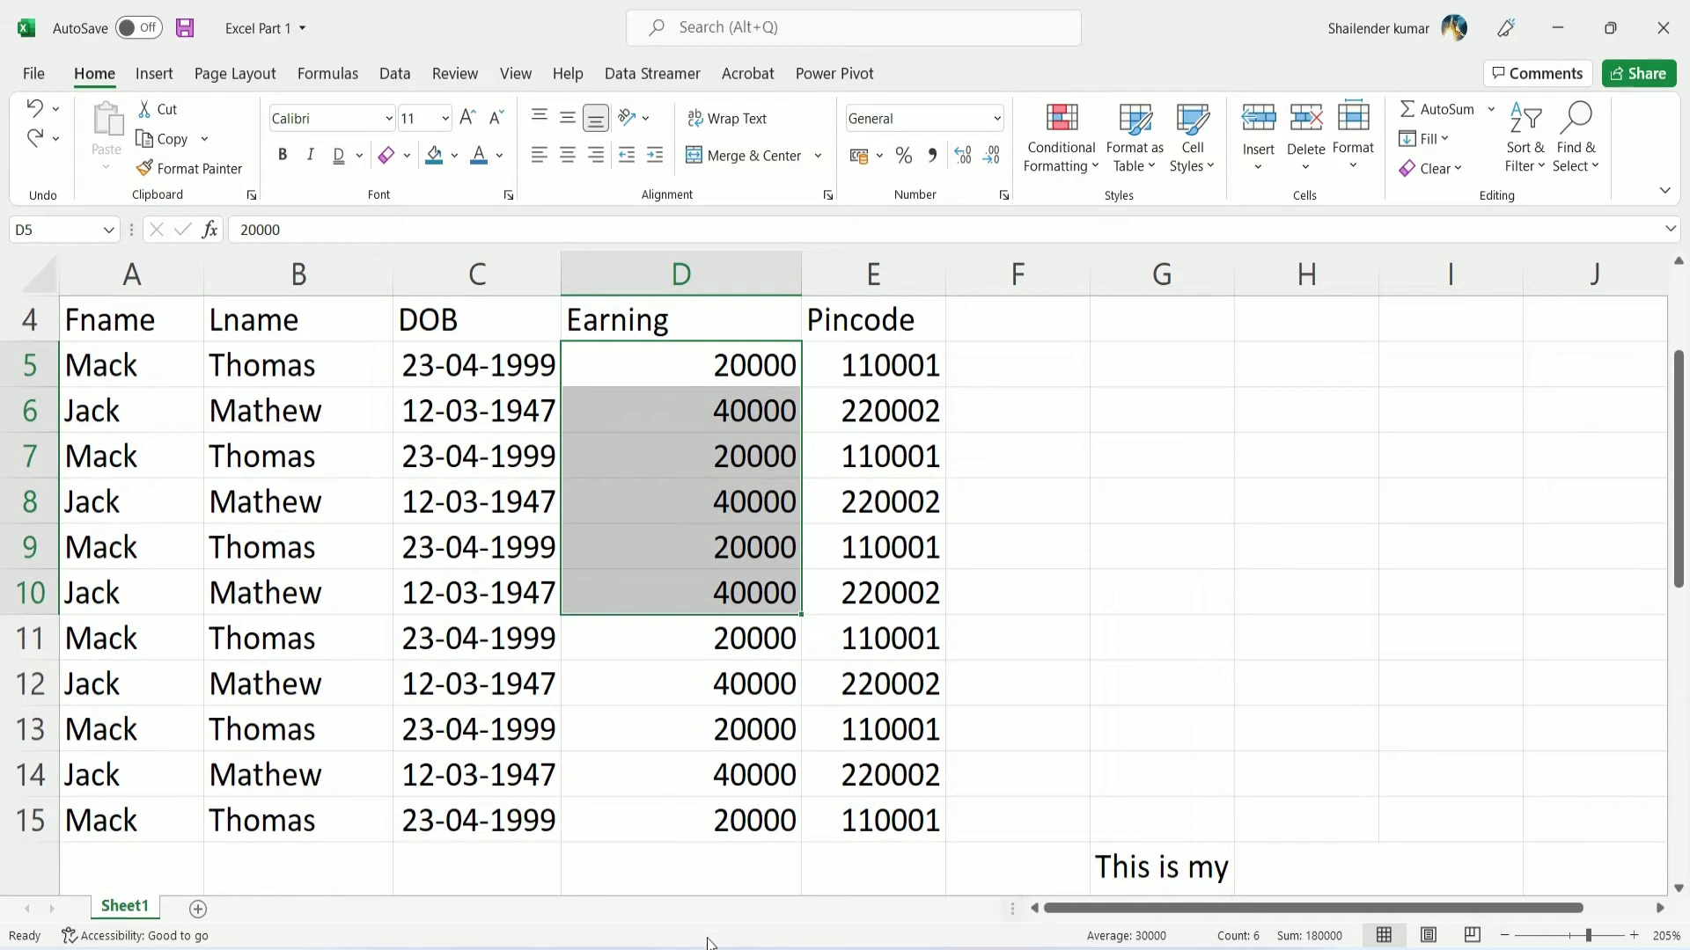
pyautogui.keyDown('shift'); pyautogui.click(732, 830); pyautogui.keyUp('shift')
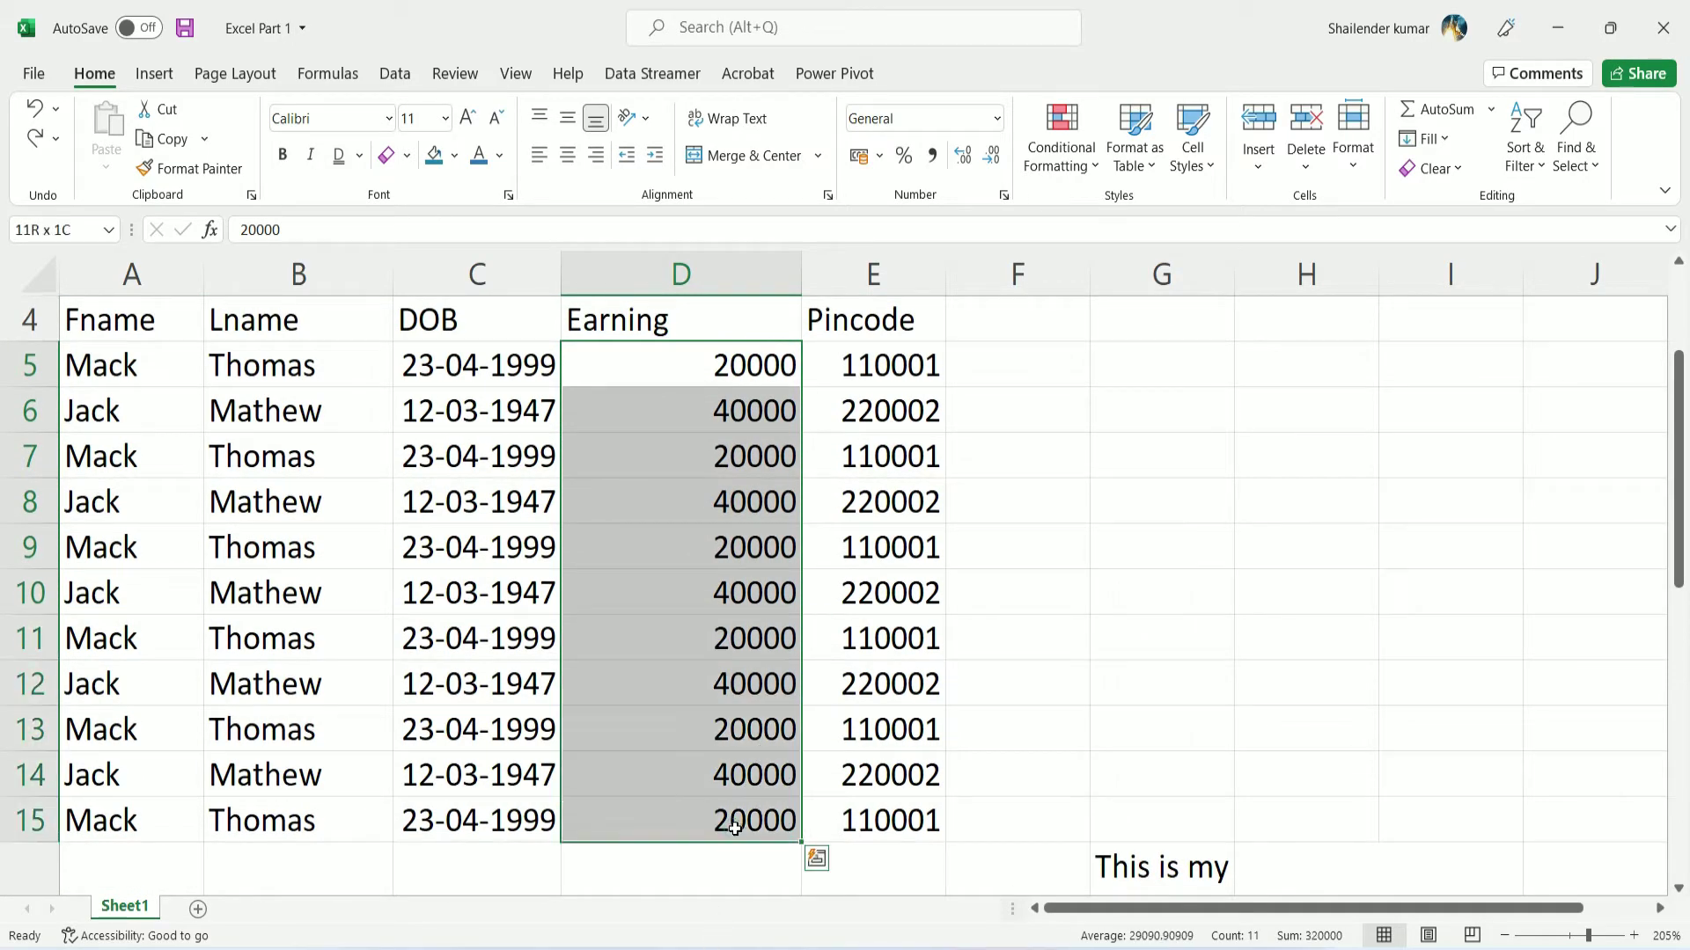
pyautogui.click(1091, 164)
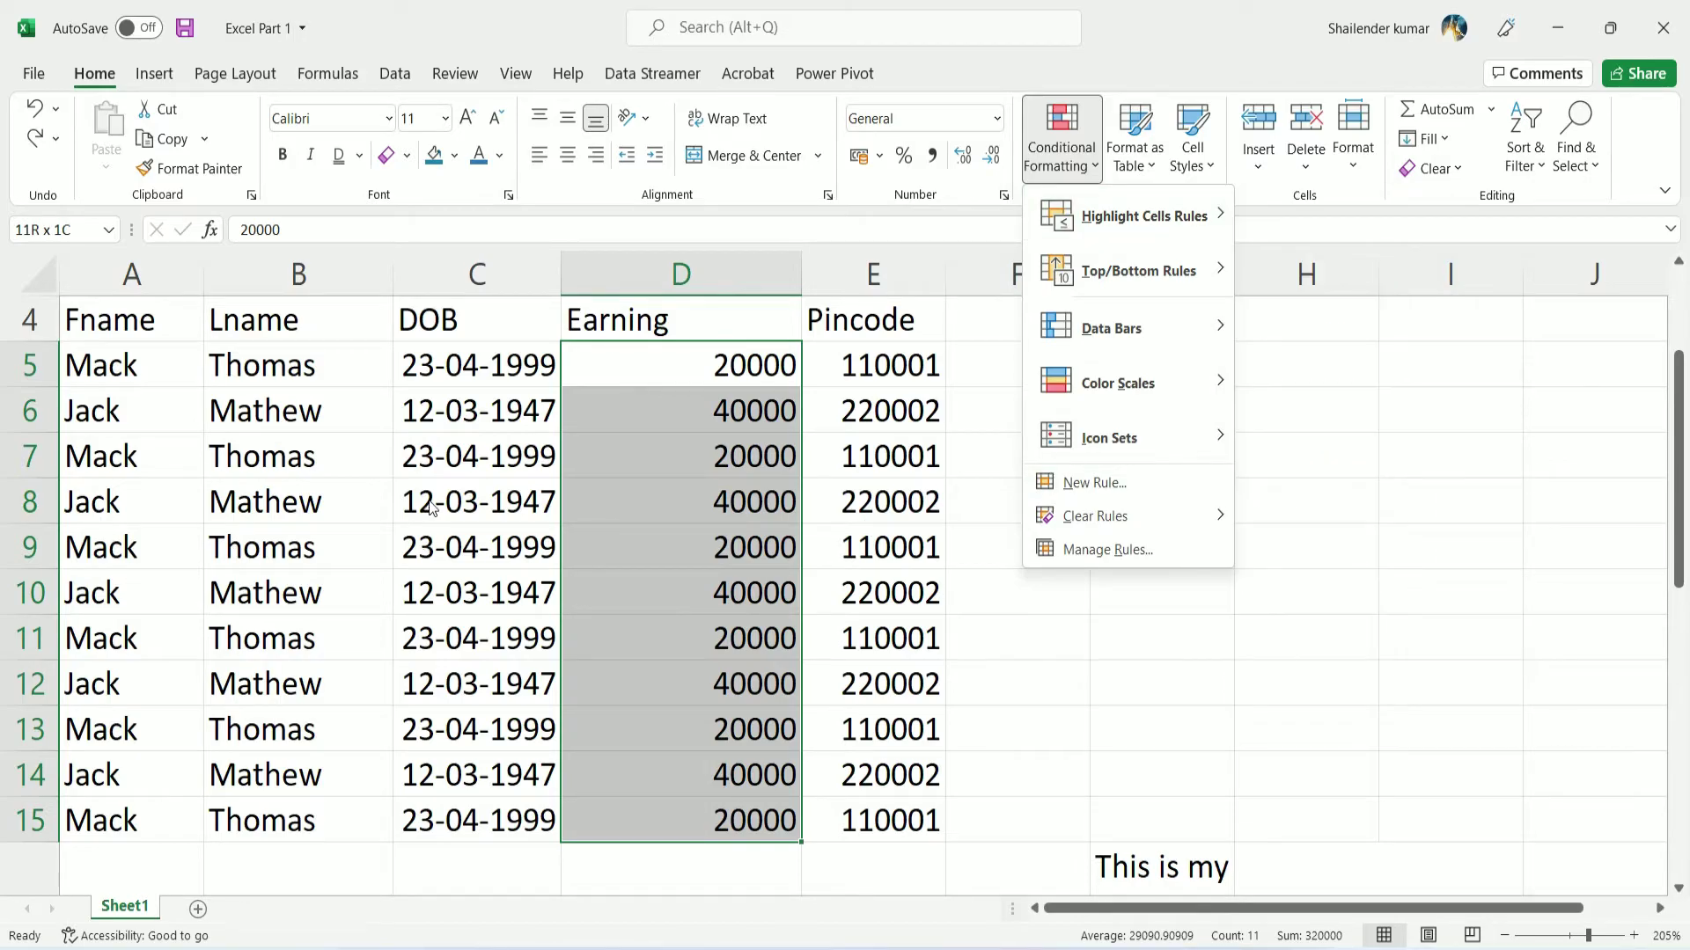
pyautogui.click(784, 528)
pyautogui.click(409, 446)
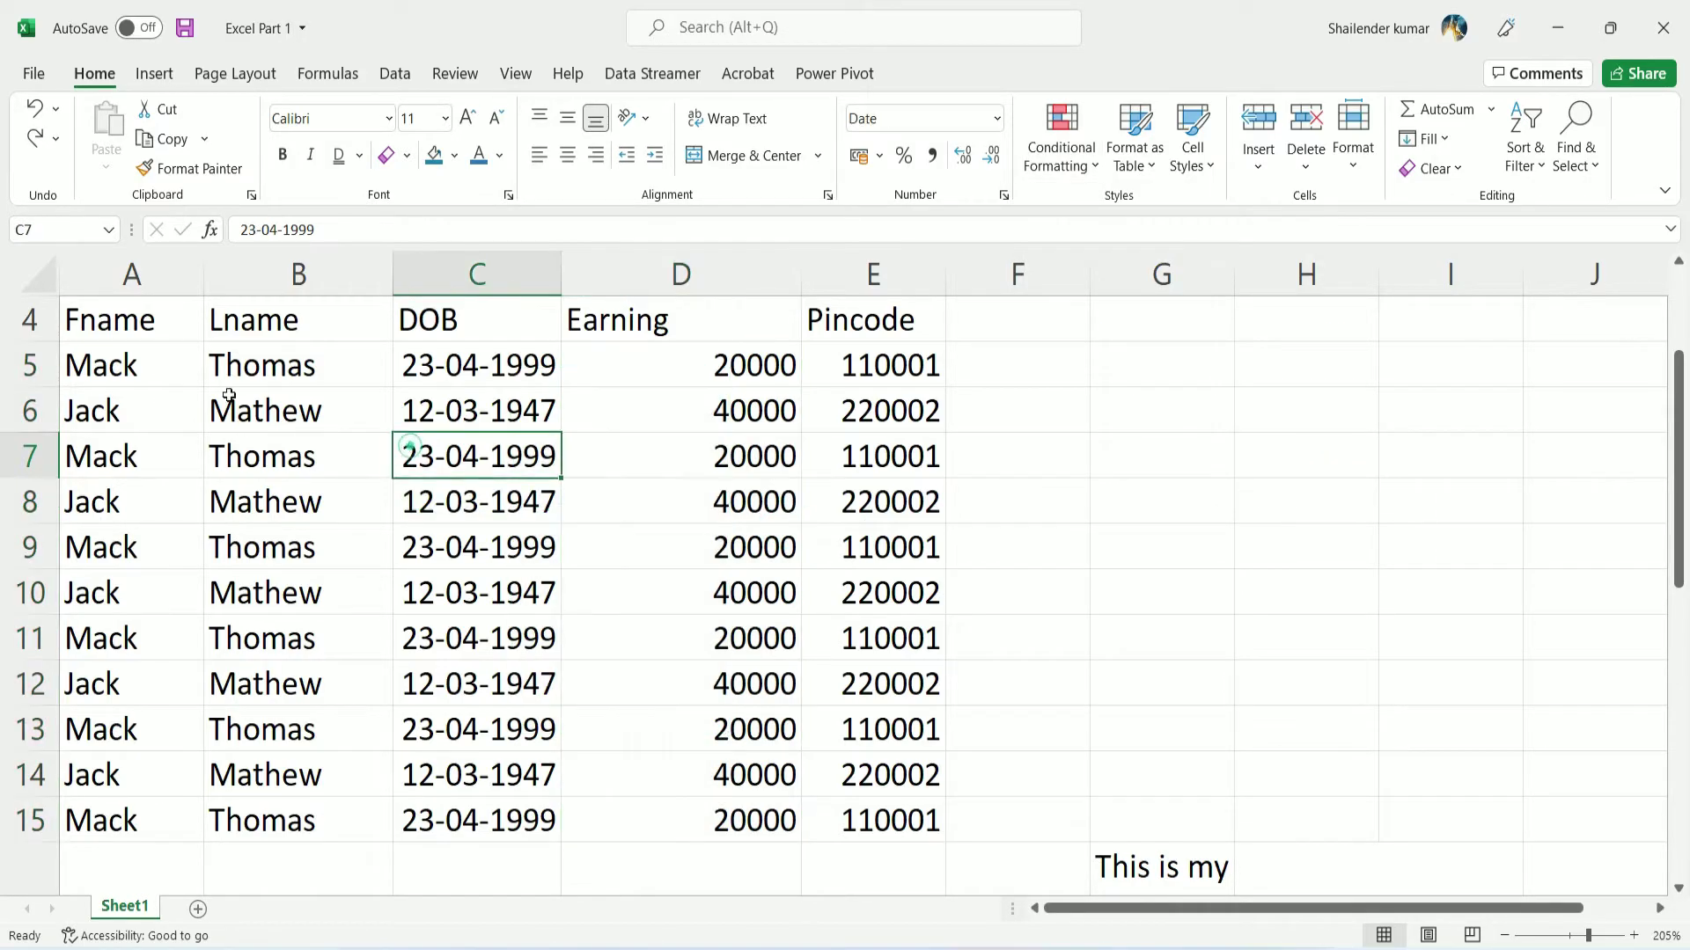
pyautogui.moveTo(88, 356); pyautogui.dragTo(114, 809)
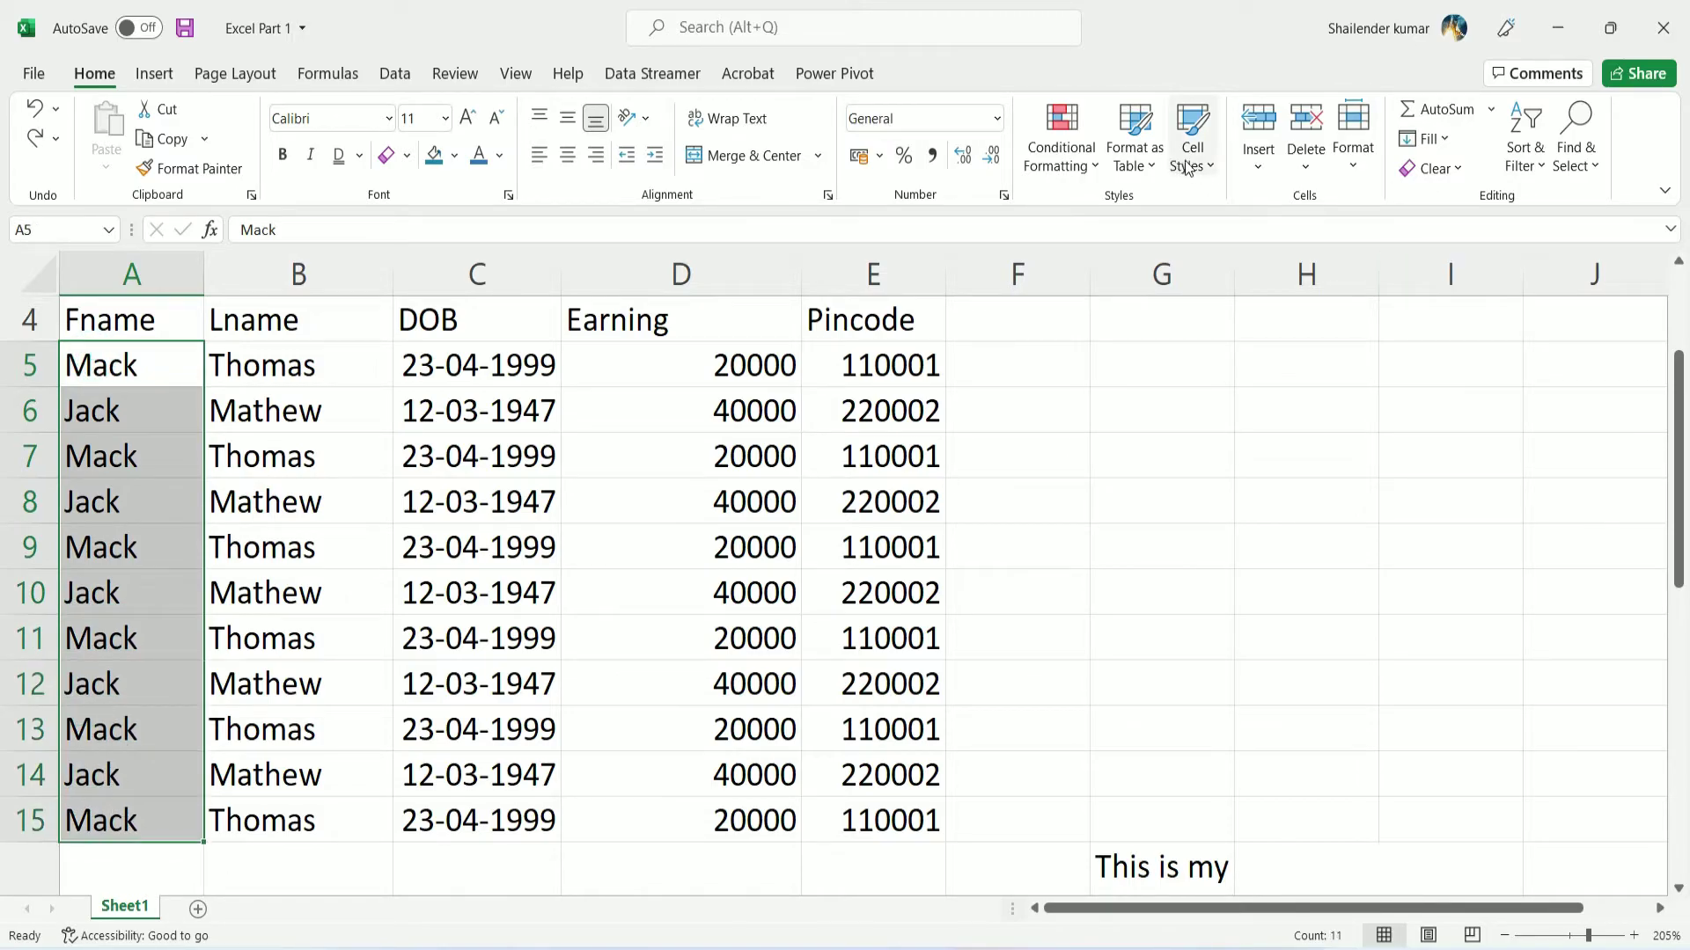
pyautogui.click(1064, 160)
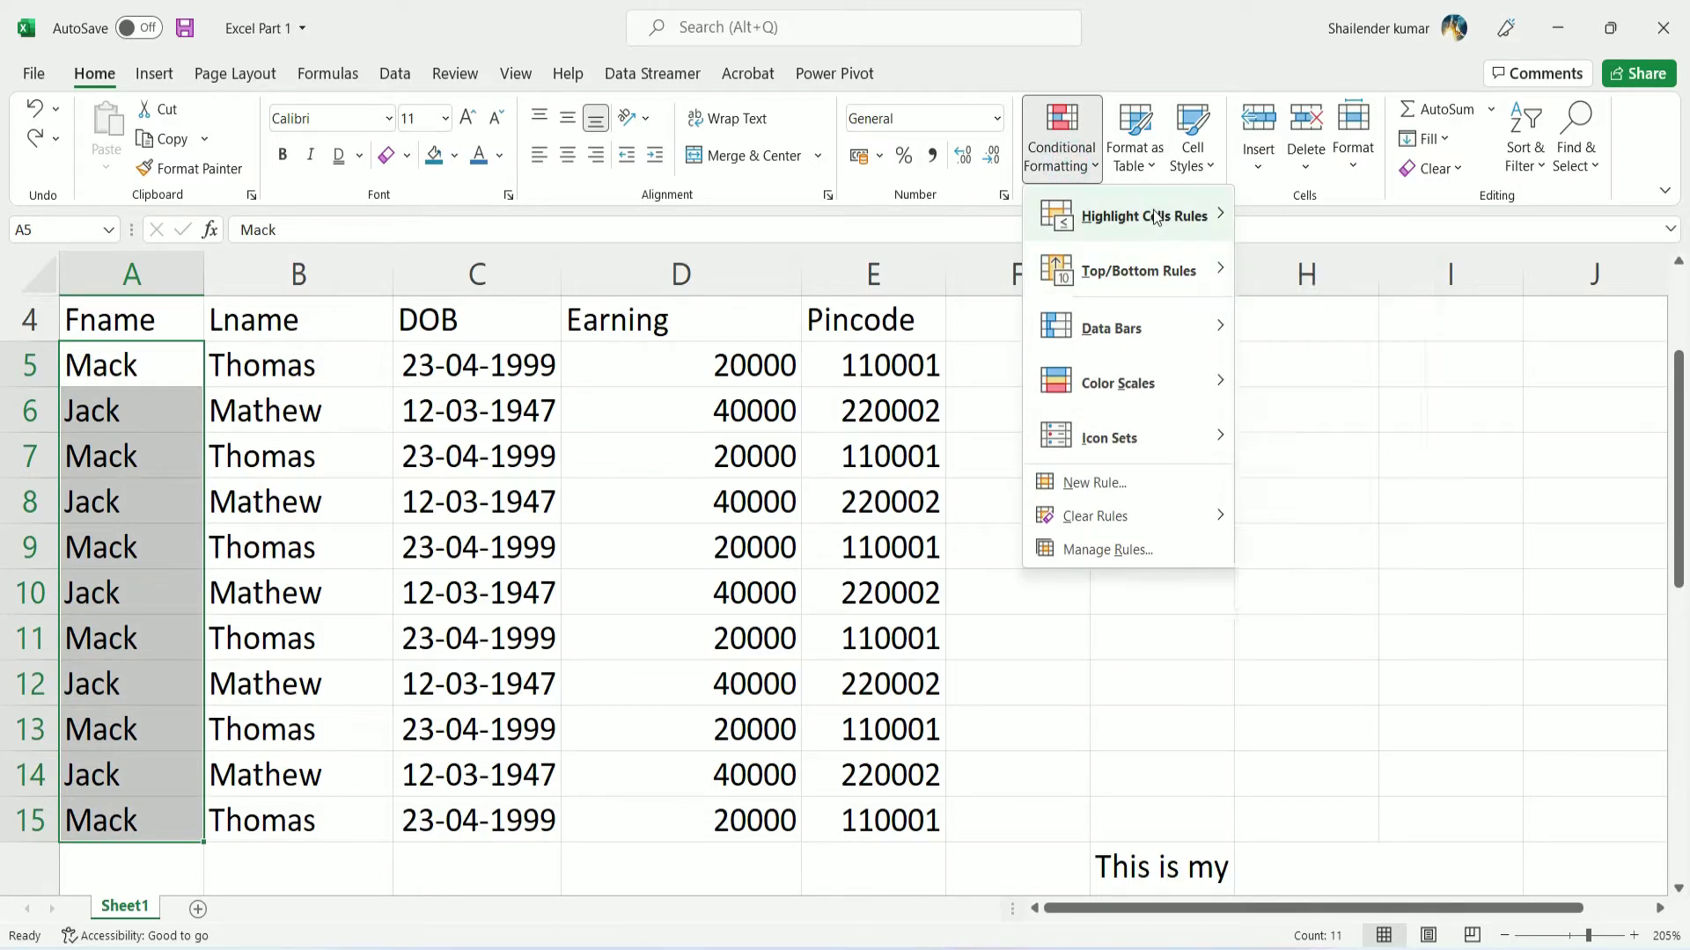
pyautogui.moveTo(1143, 214)
pyautogui.click(1365, 441)
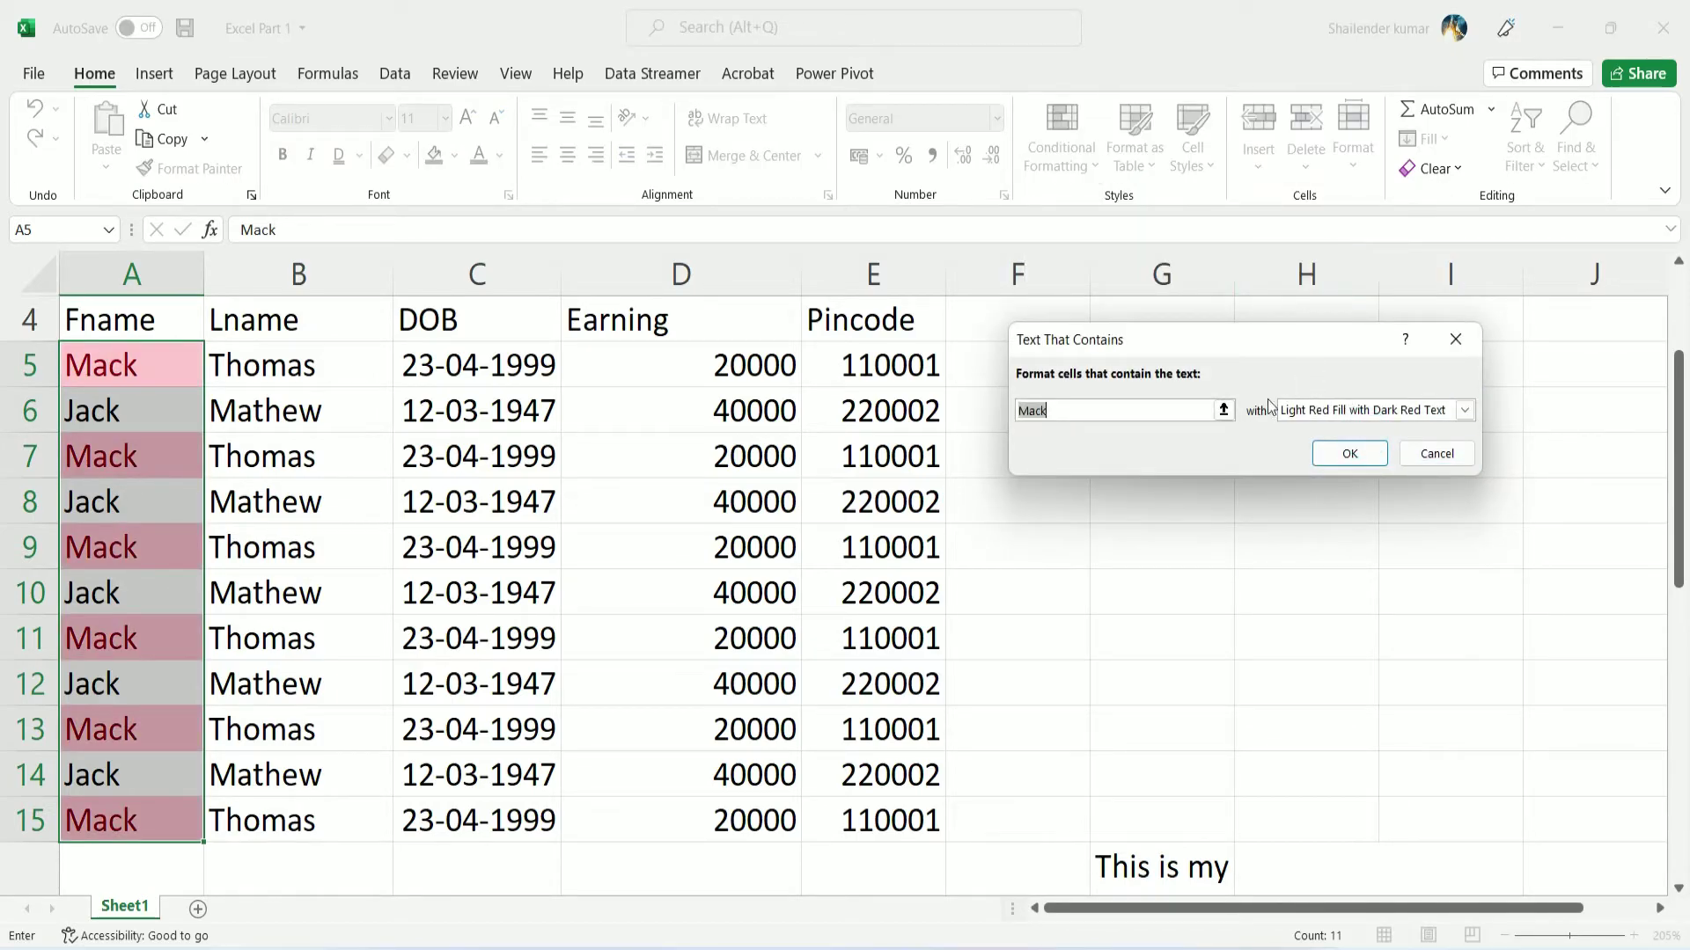
pyautogui.click(1156, 410)
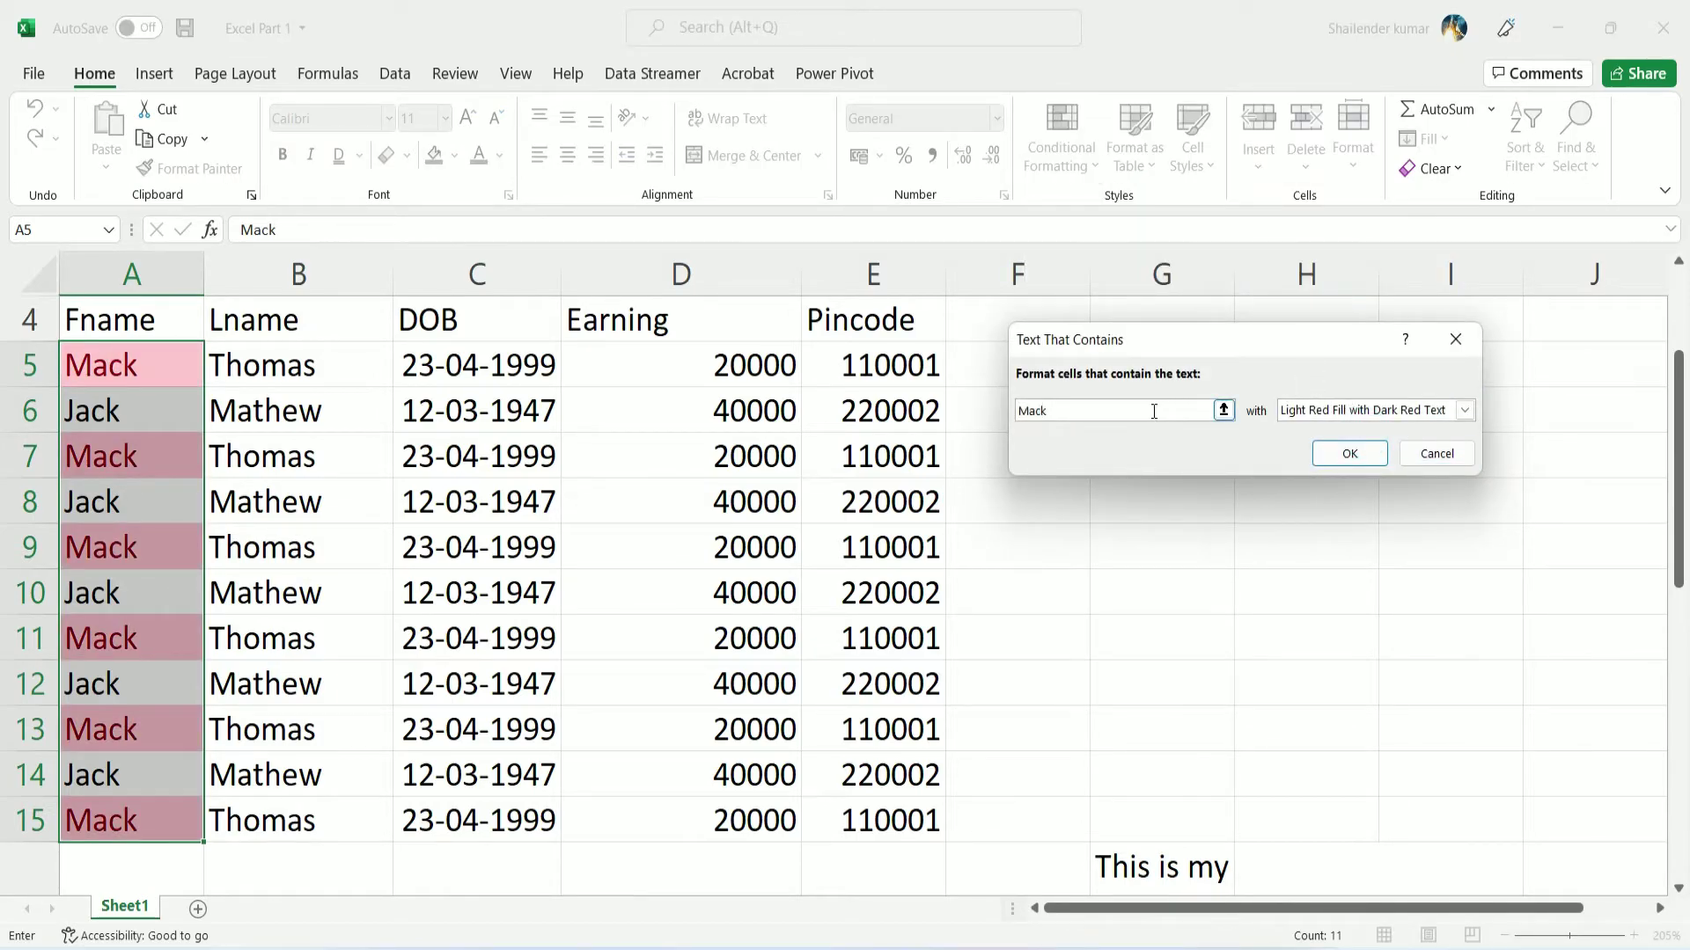
pyautogui.click(1223, 410)
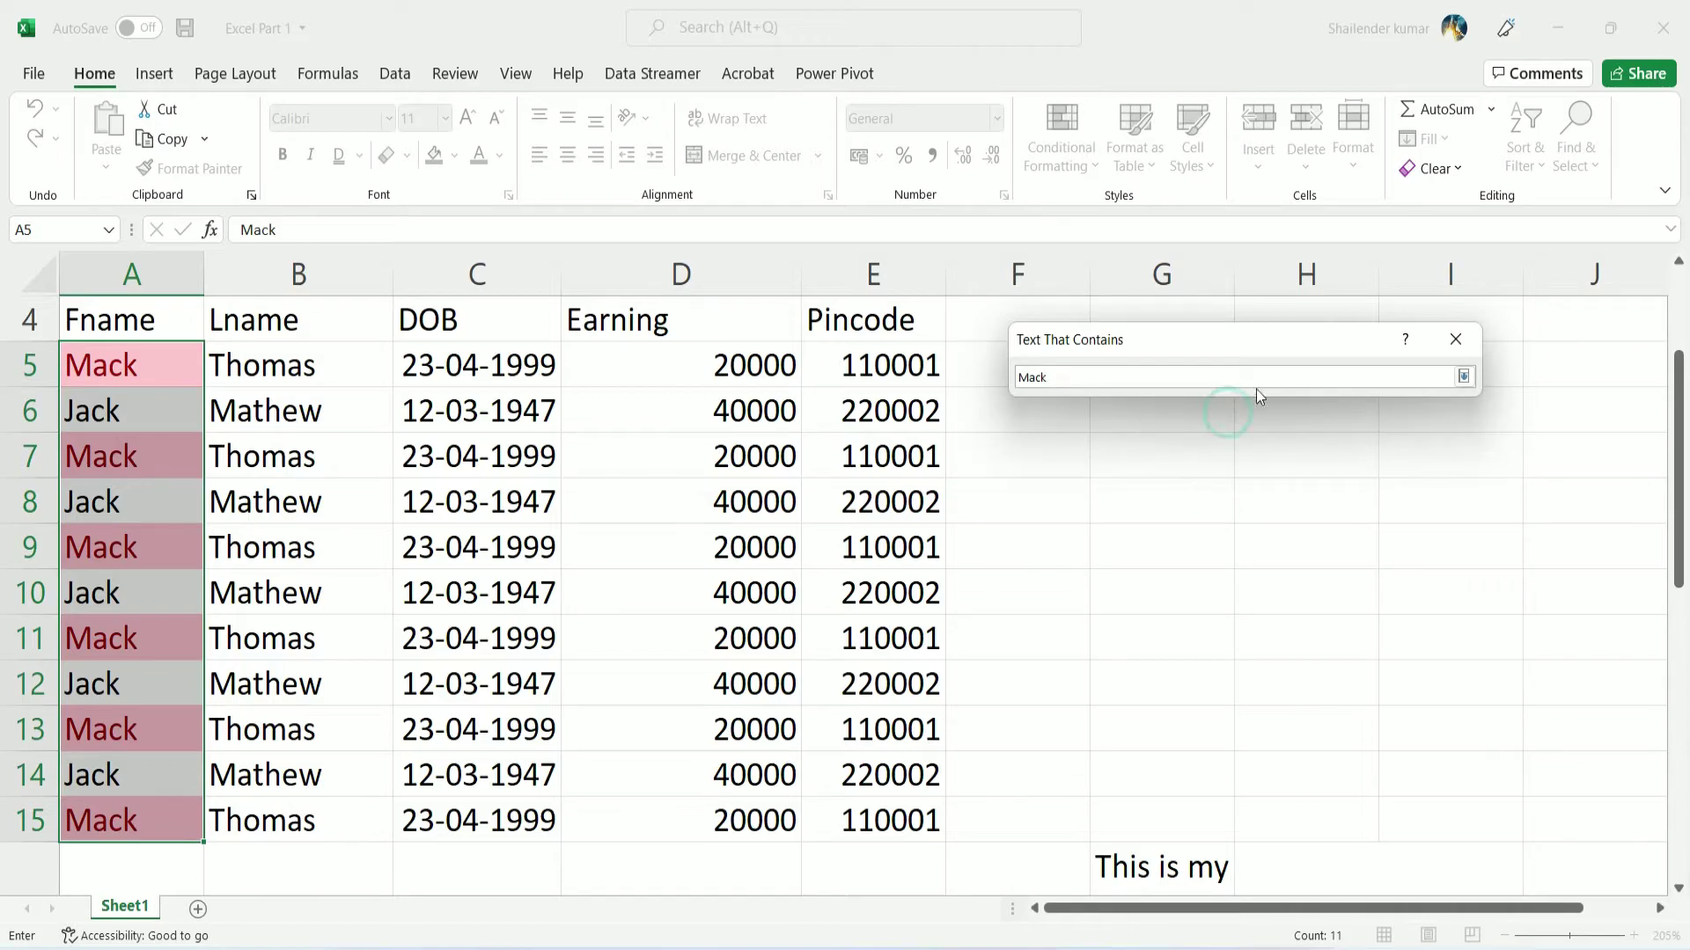
pyautogui.click(1465, 378)
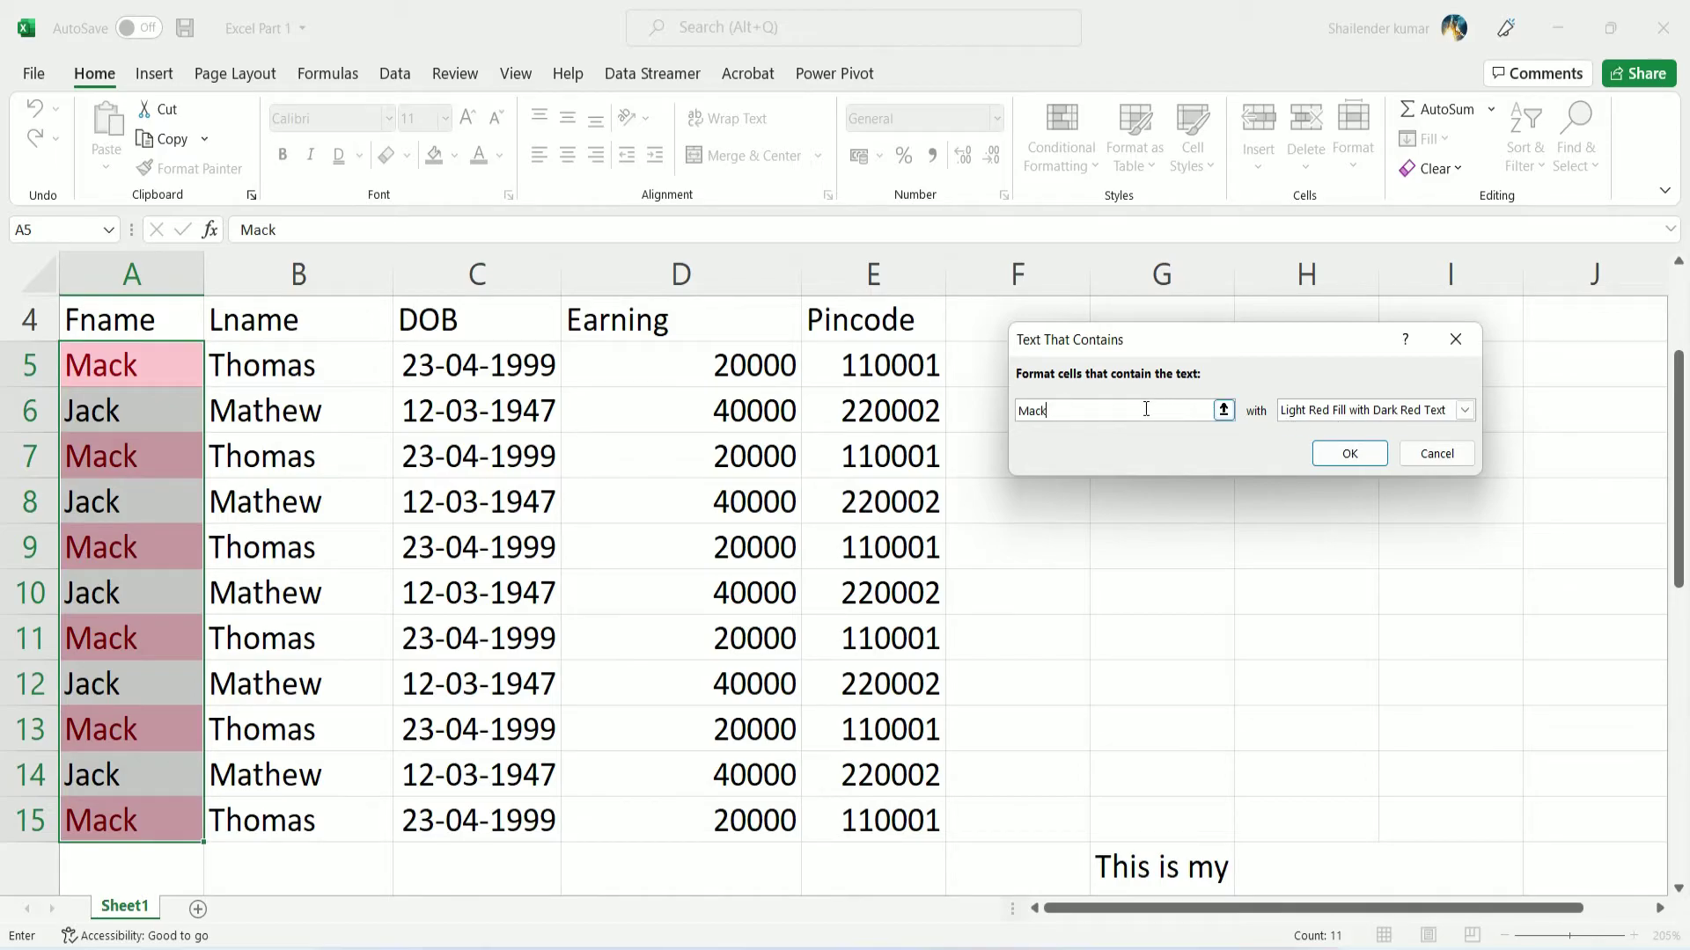
pyautogui.doubleClick(1132, 411)
pyautogui.write('j')
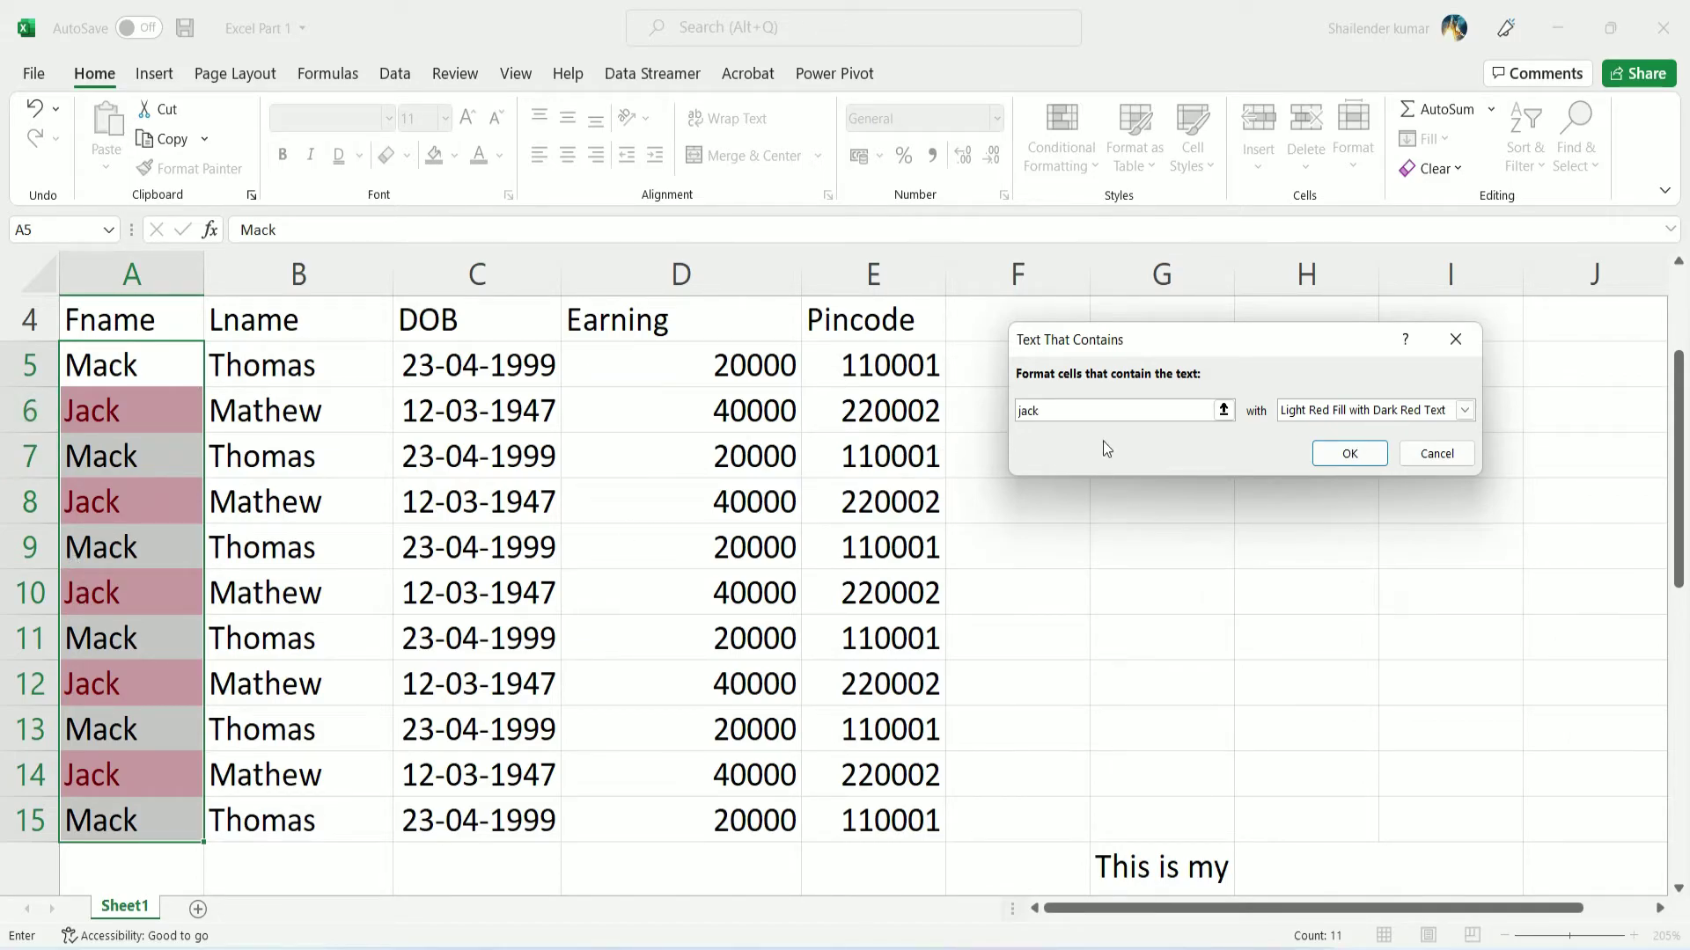
pyautogui.doubleClick(1143, 408)
pyautogui.write('m')
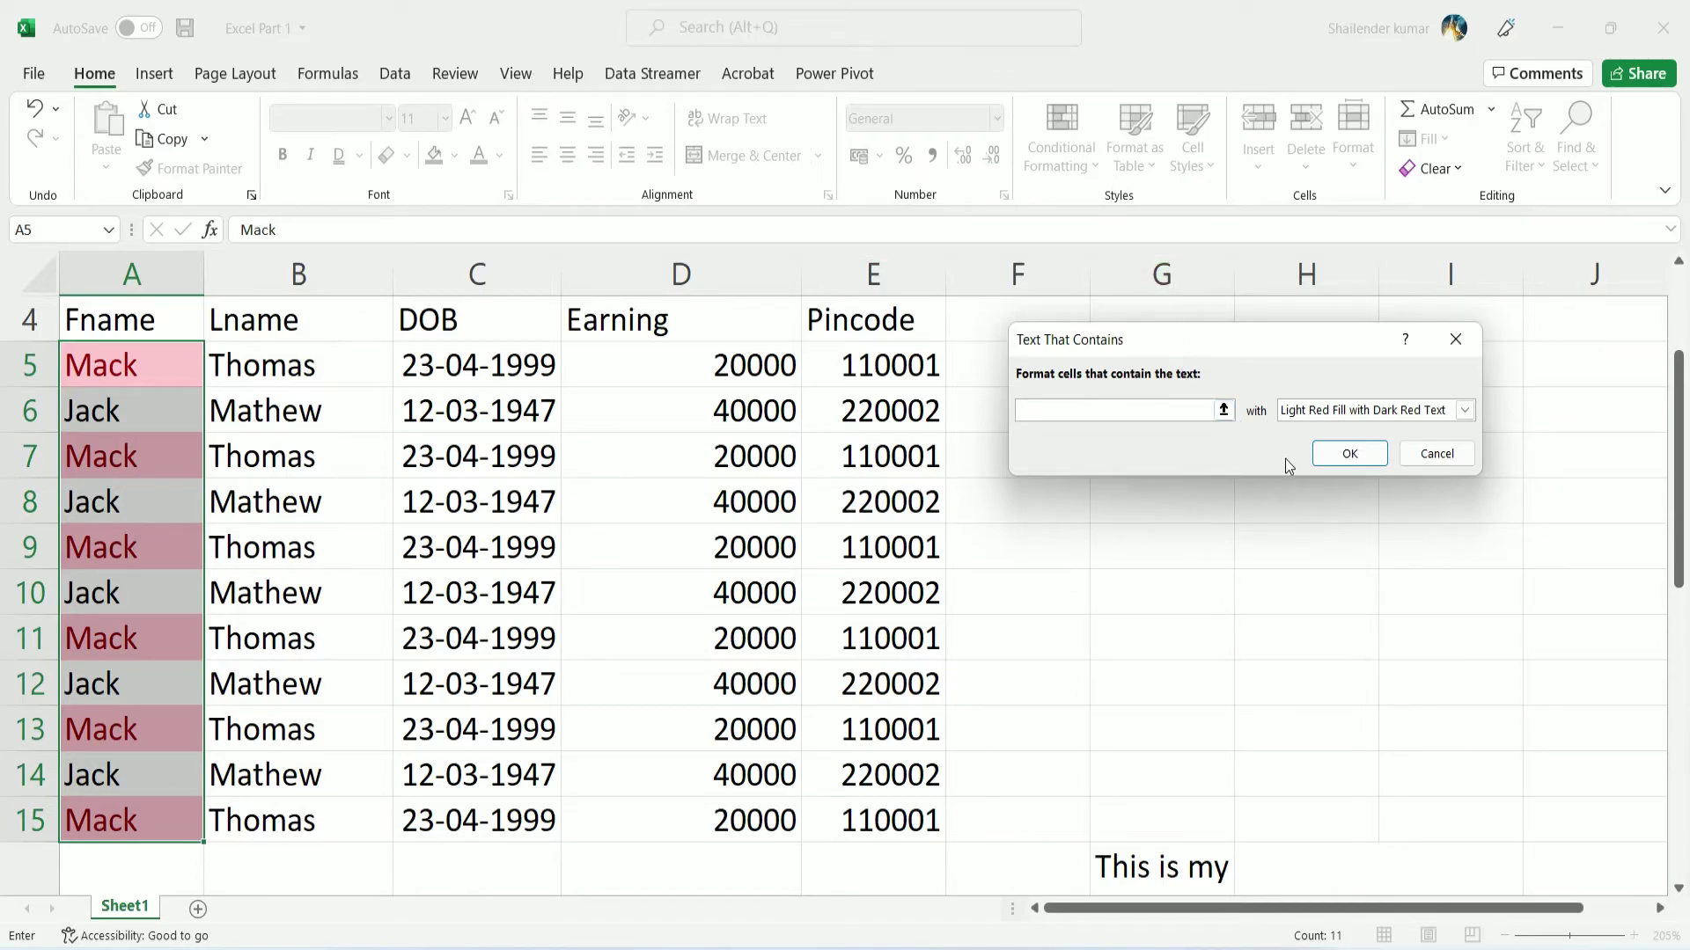
pyautogui.click(1224, 411)
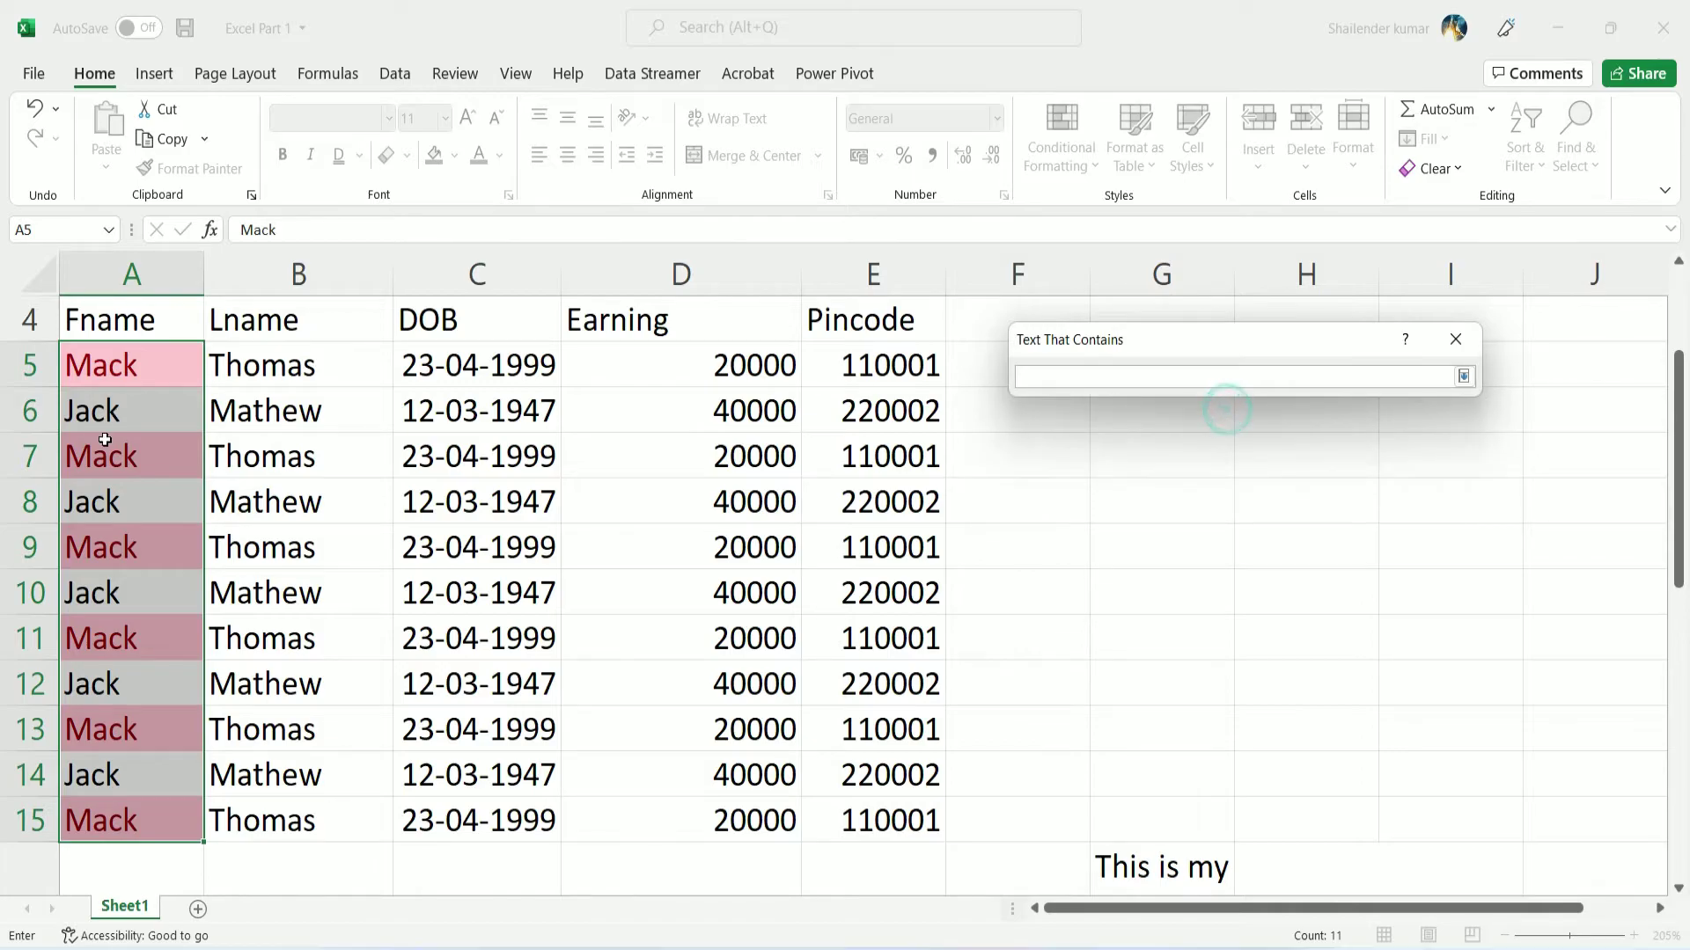
pyautogui.click(128, 412)
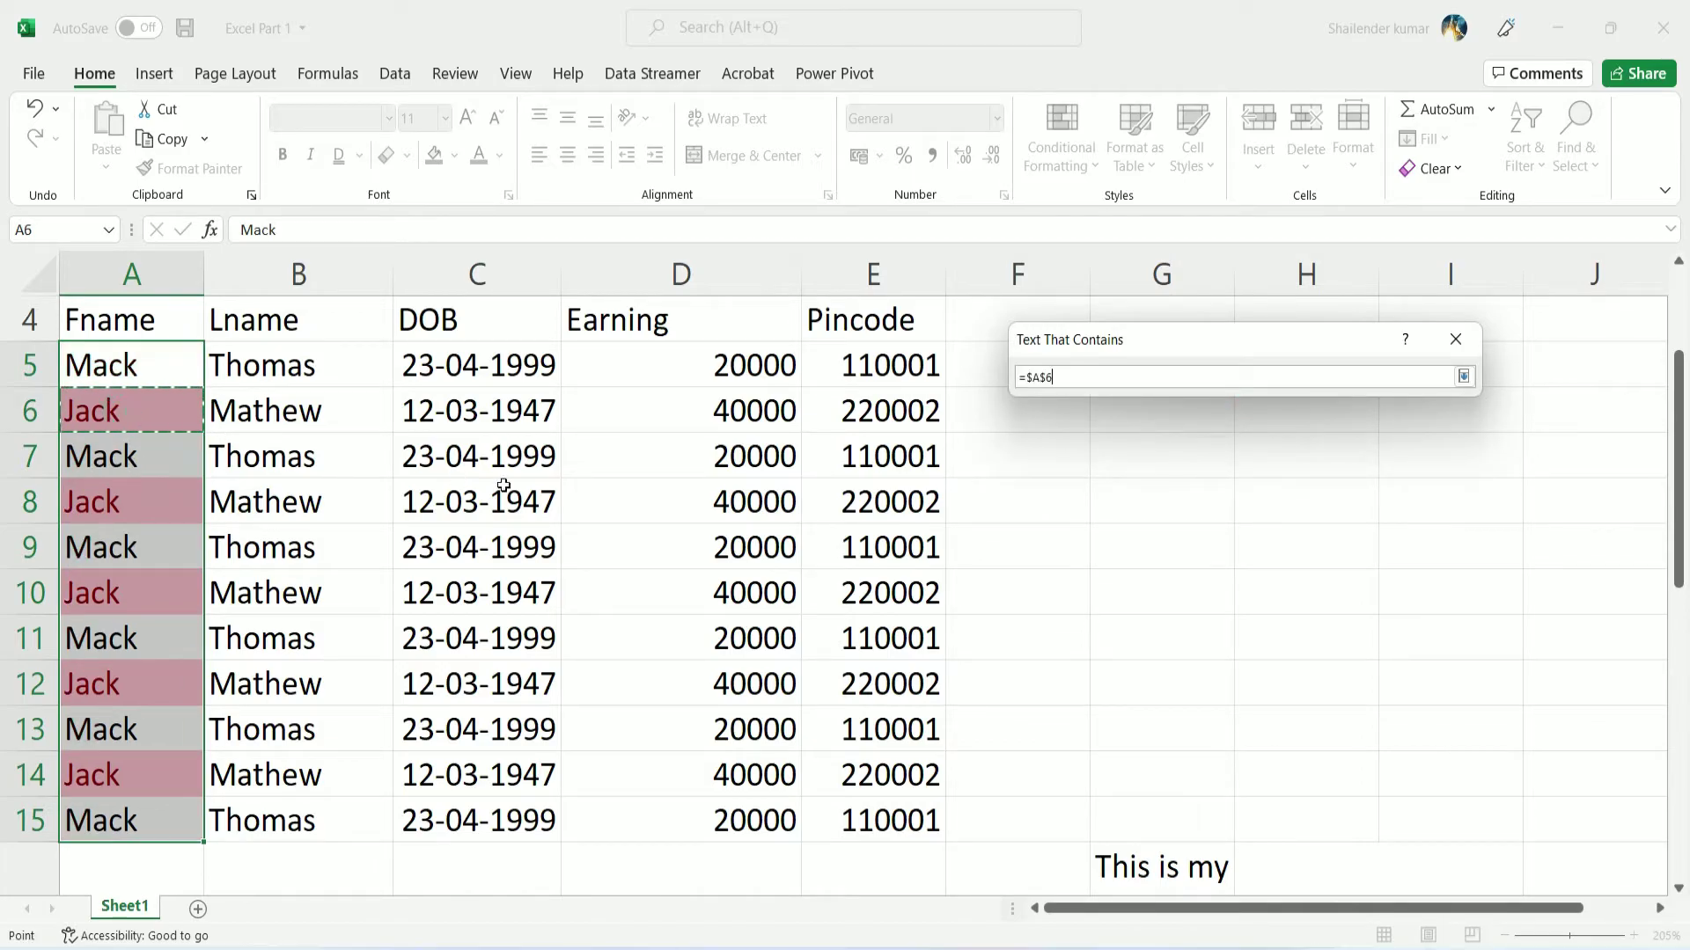
pyautogui.click(1374, 377)
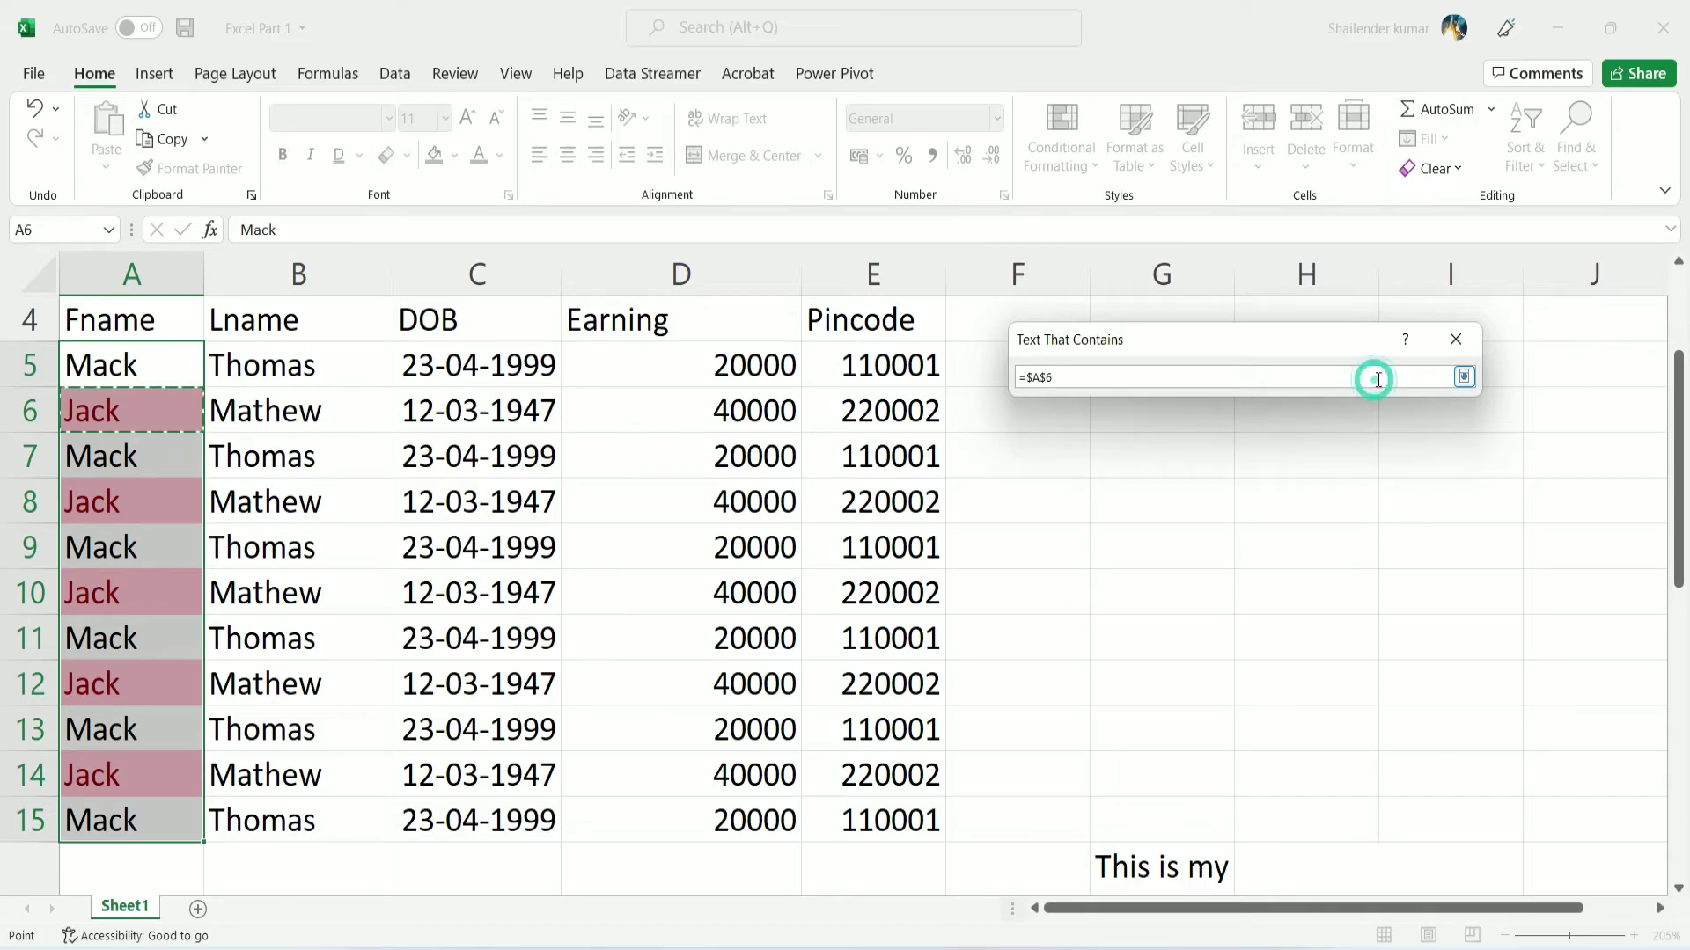
pyautogui.click(1463, 376)
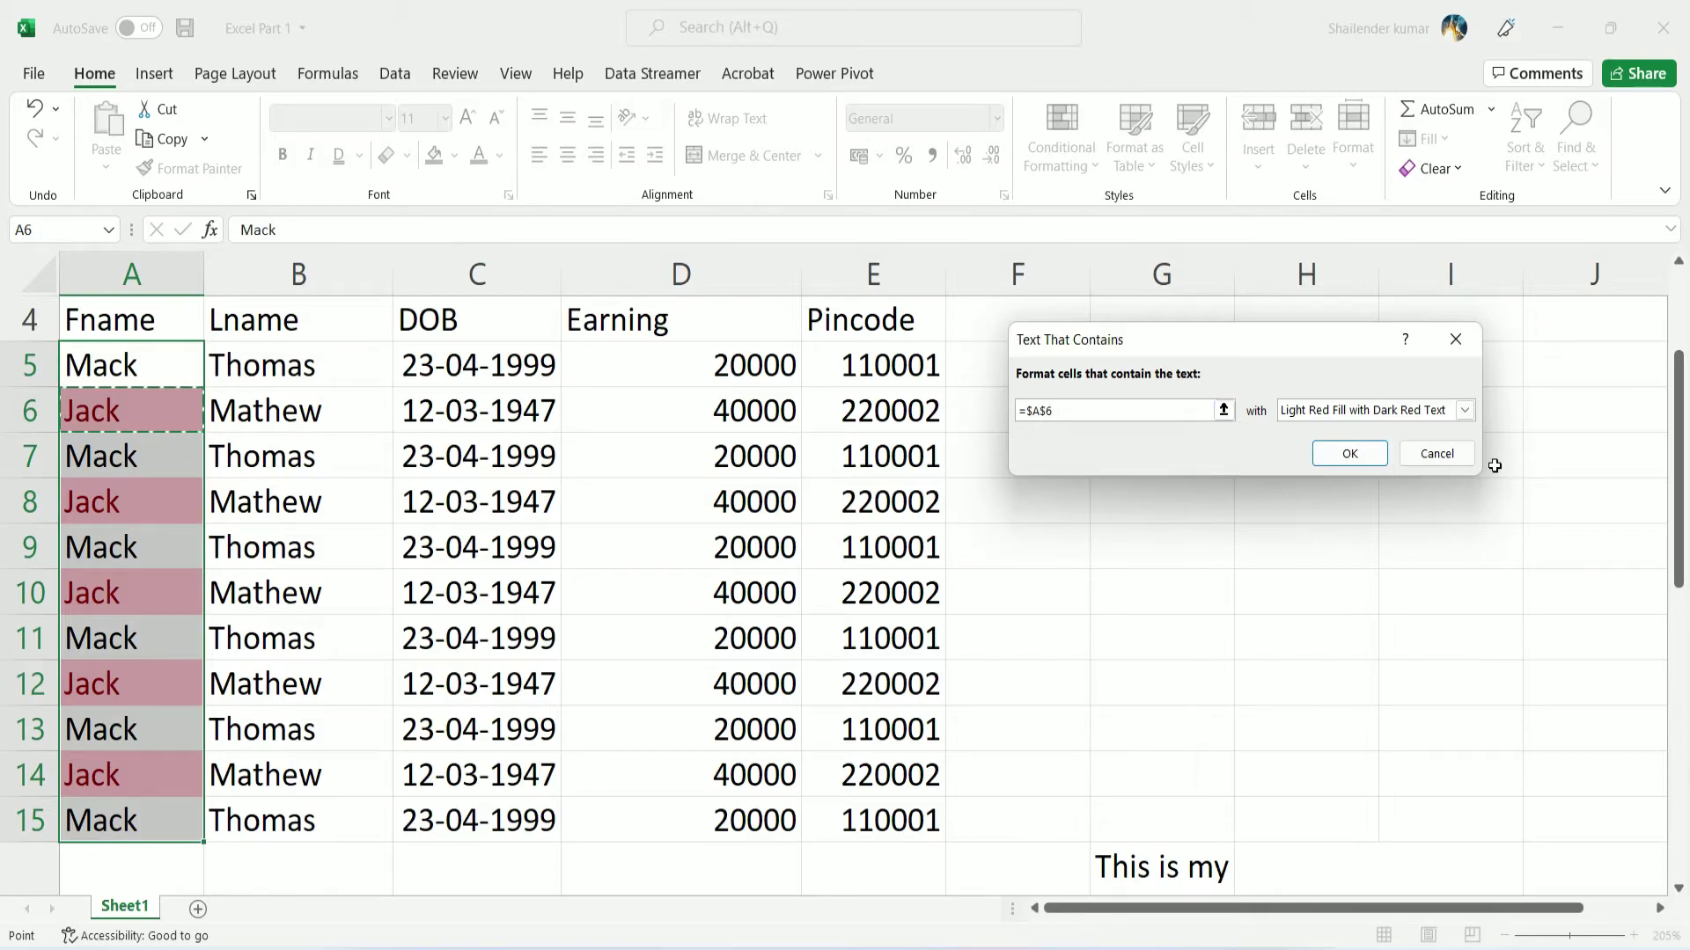
pyautogui.click(1427, 456)
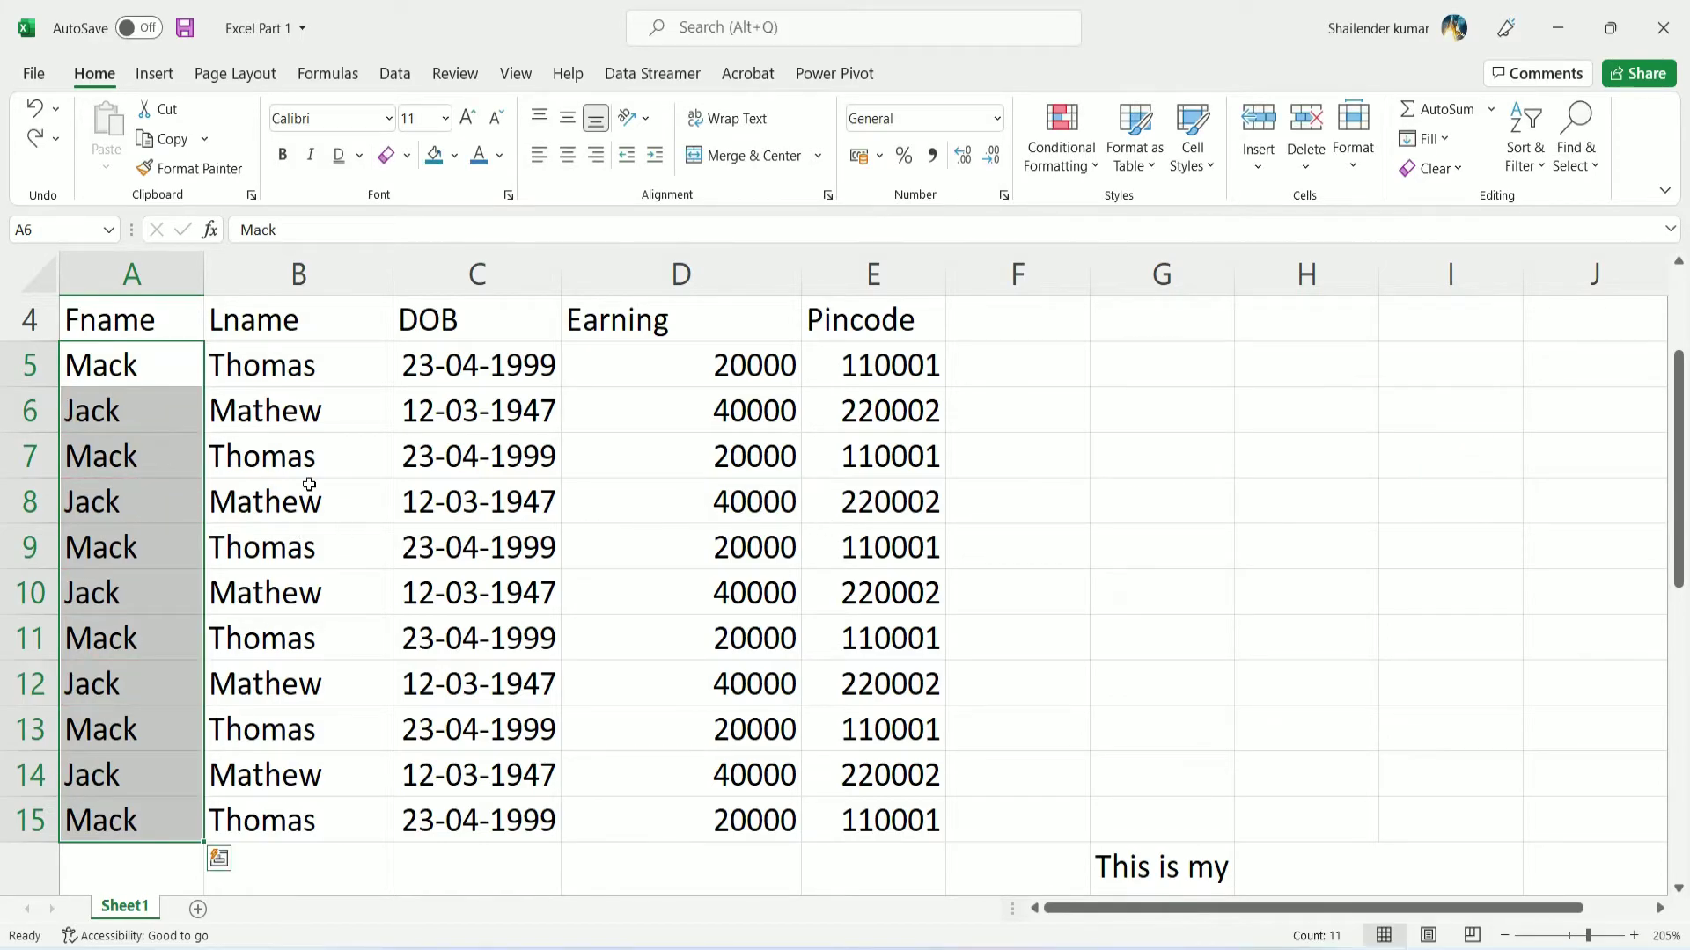
pyautogui.click(1059, 148)
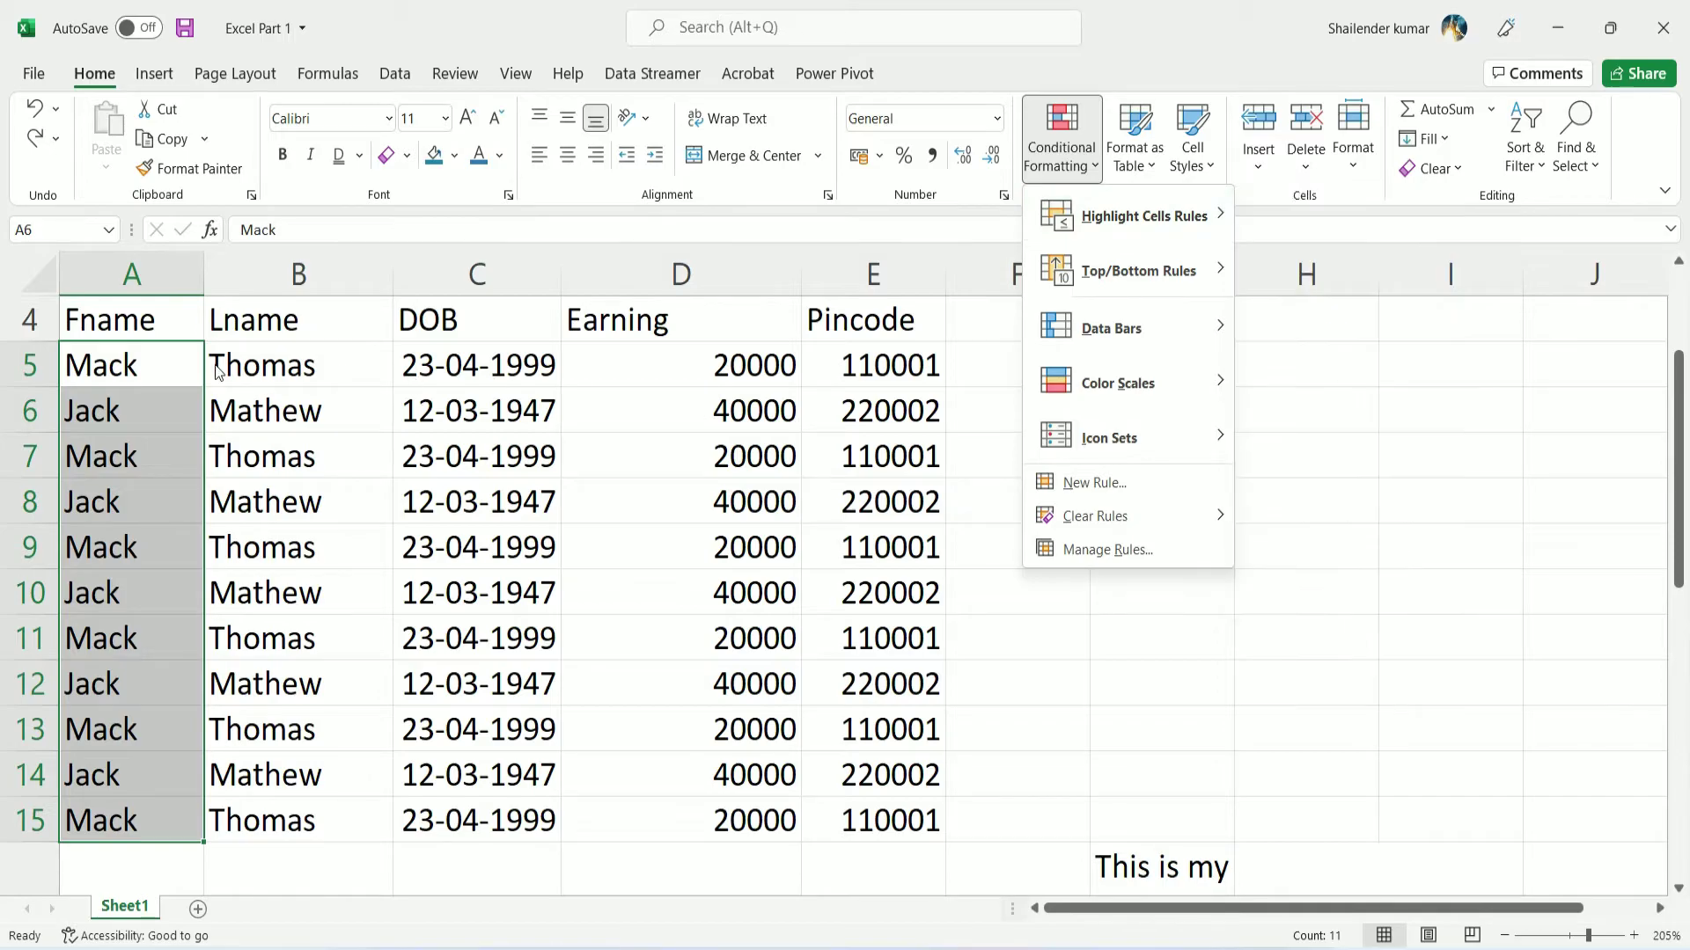
pyautogui.moveTo(1127, 215)
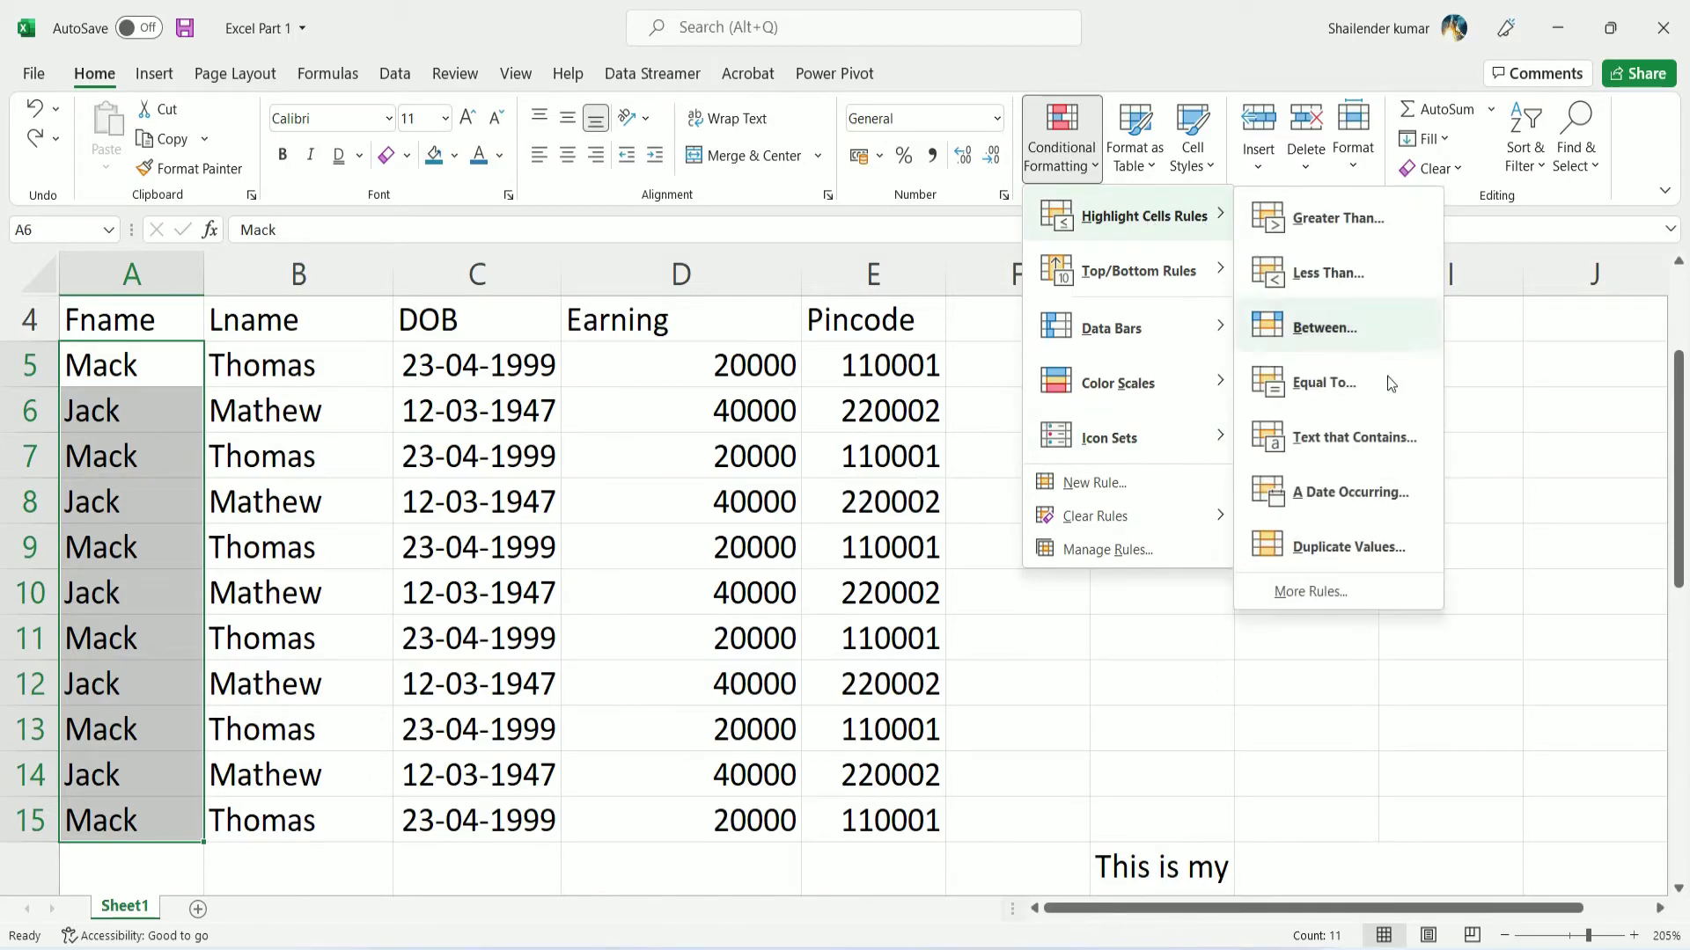
pyautogui.click(1375, 546)
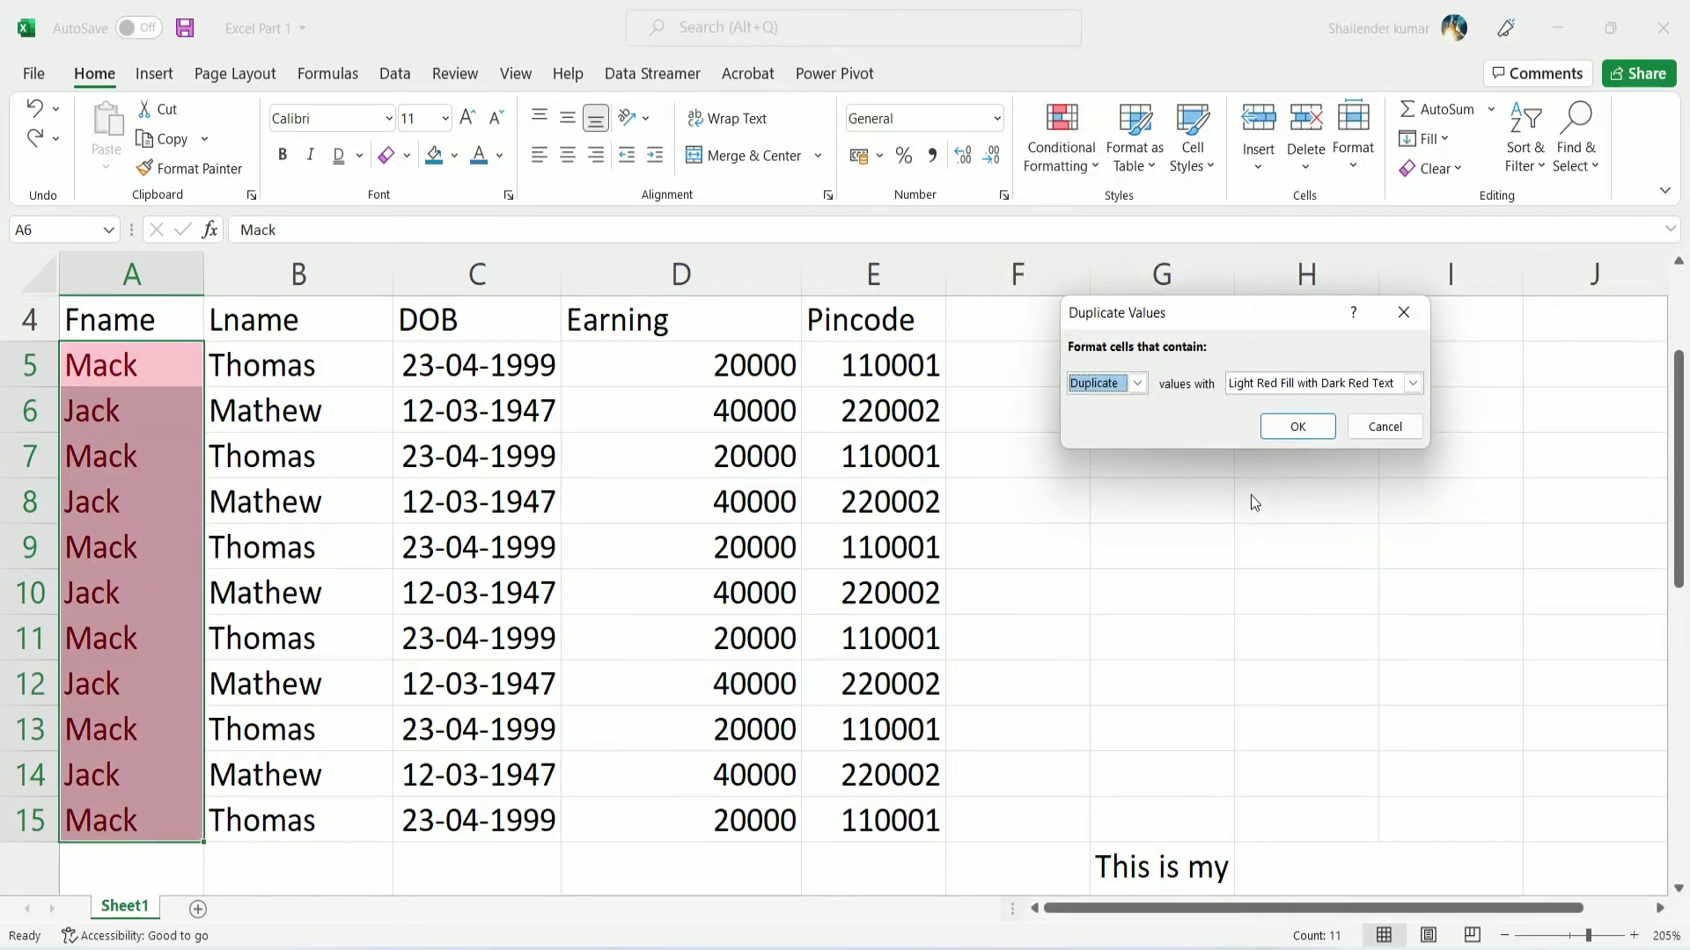
pyautogui.click(1384, 427)
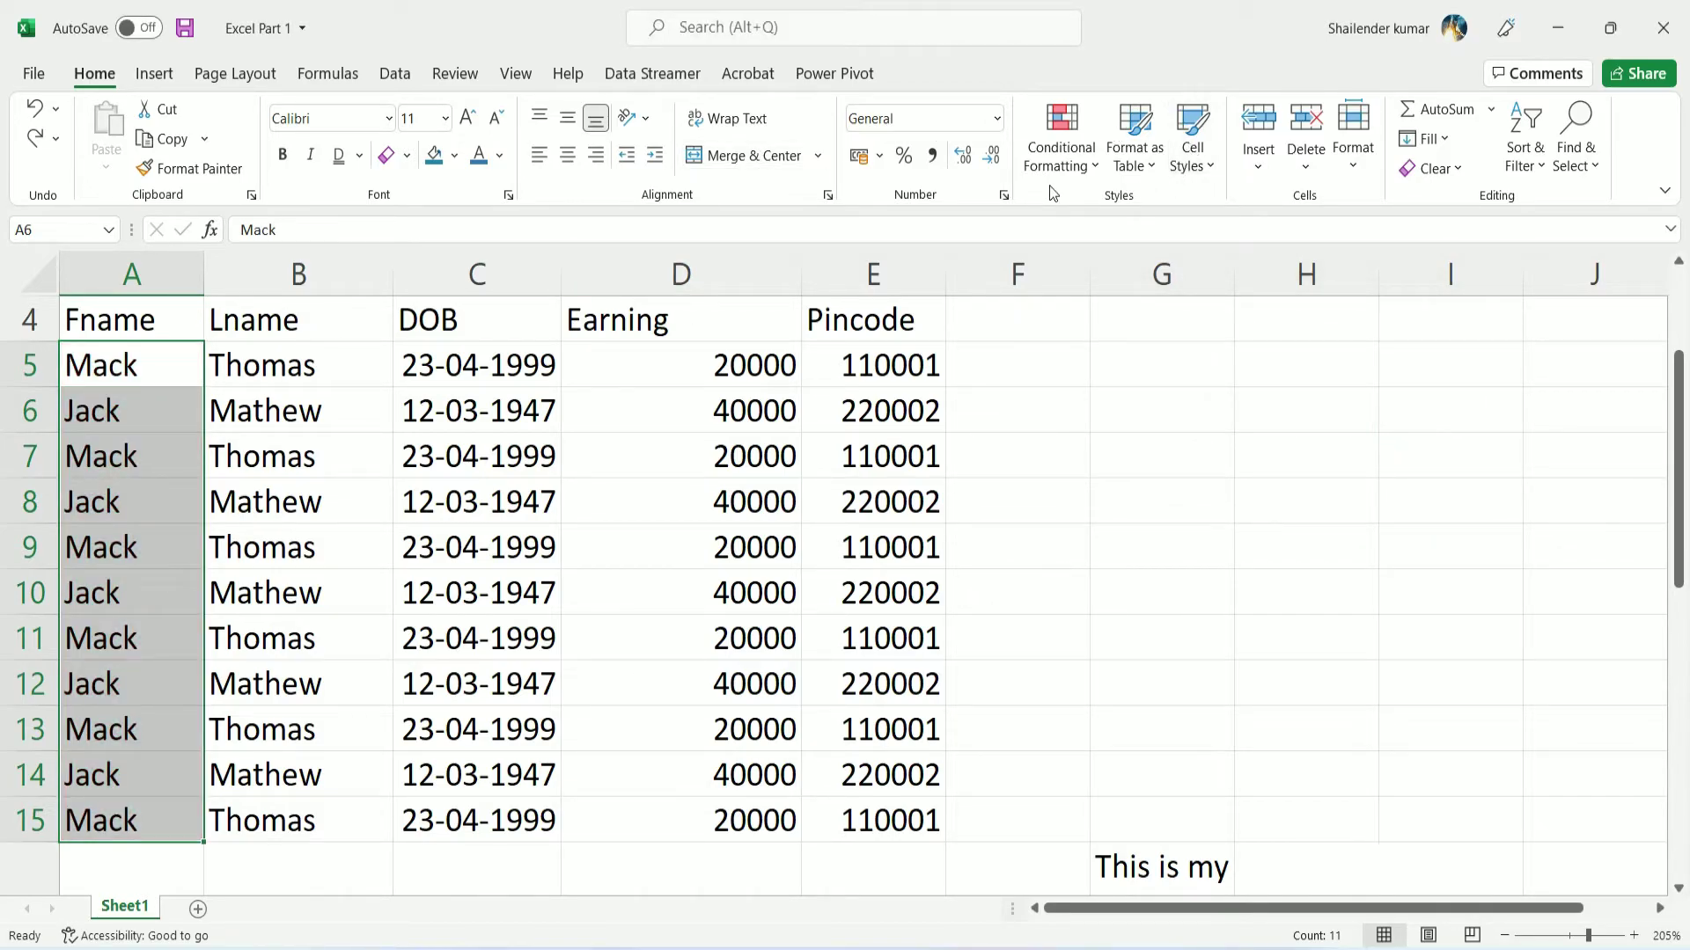
pyautogui.click(1082, 165)
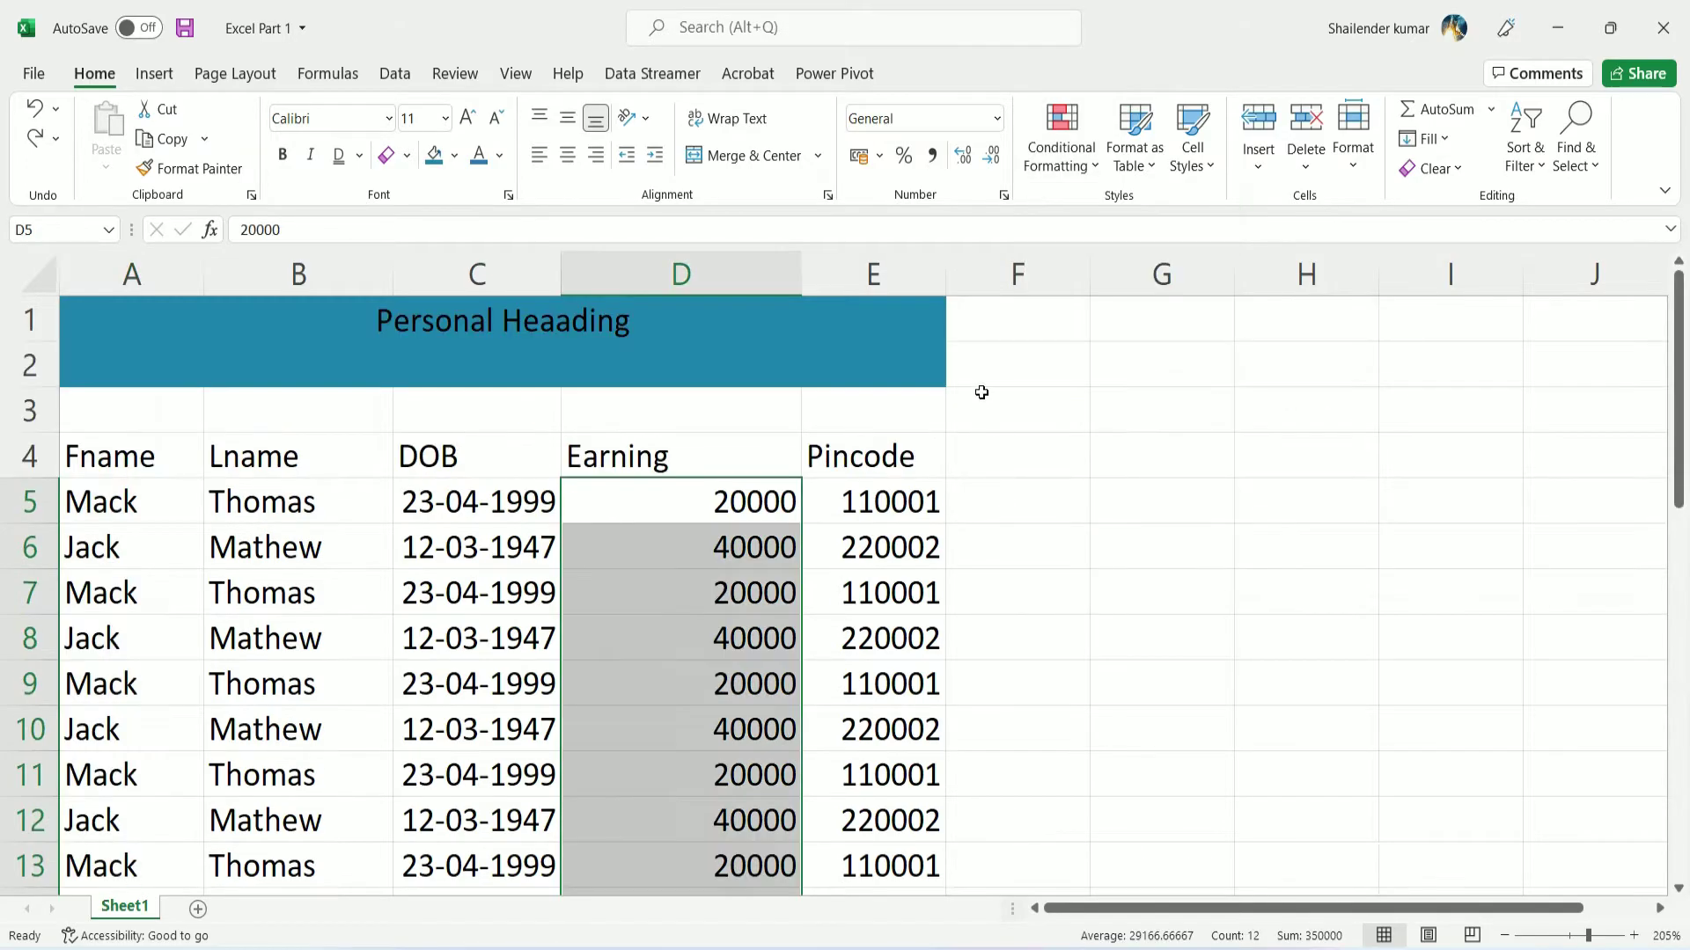
pyautogui.scroll(-2, 981, 387)
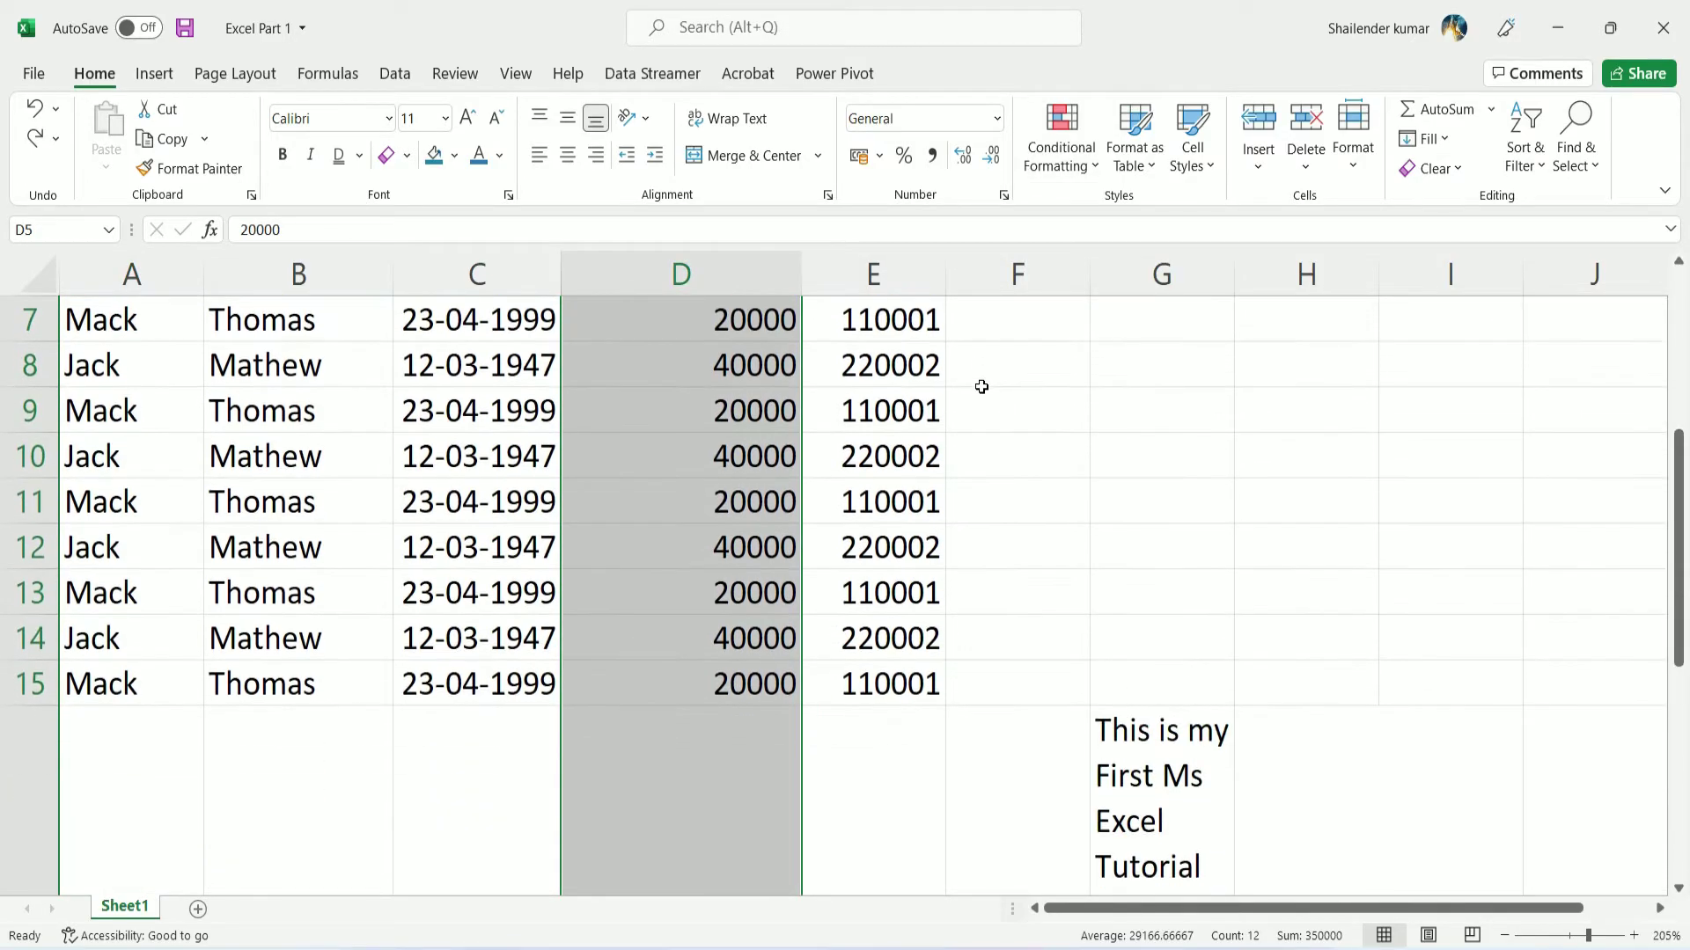
pyautogui.scroll(1, 981, 388)
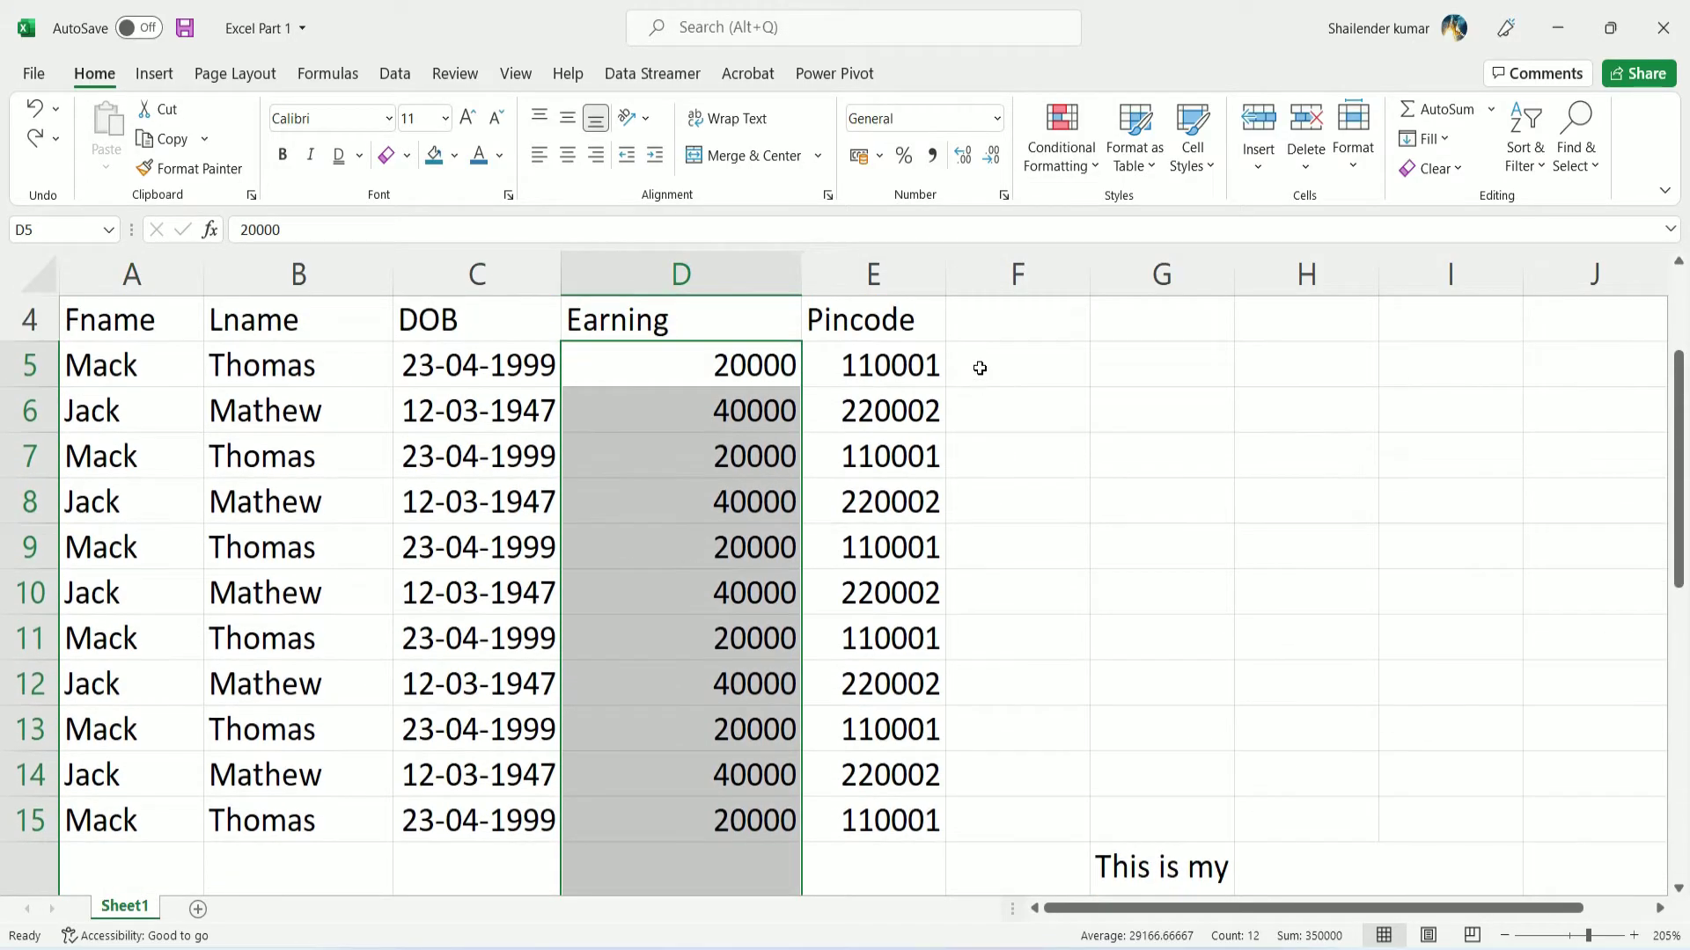
pyautogui.click(1082, 166)
pyautogui.moveTo(1135, 271)
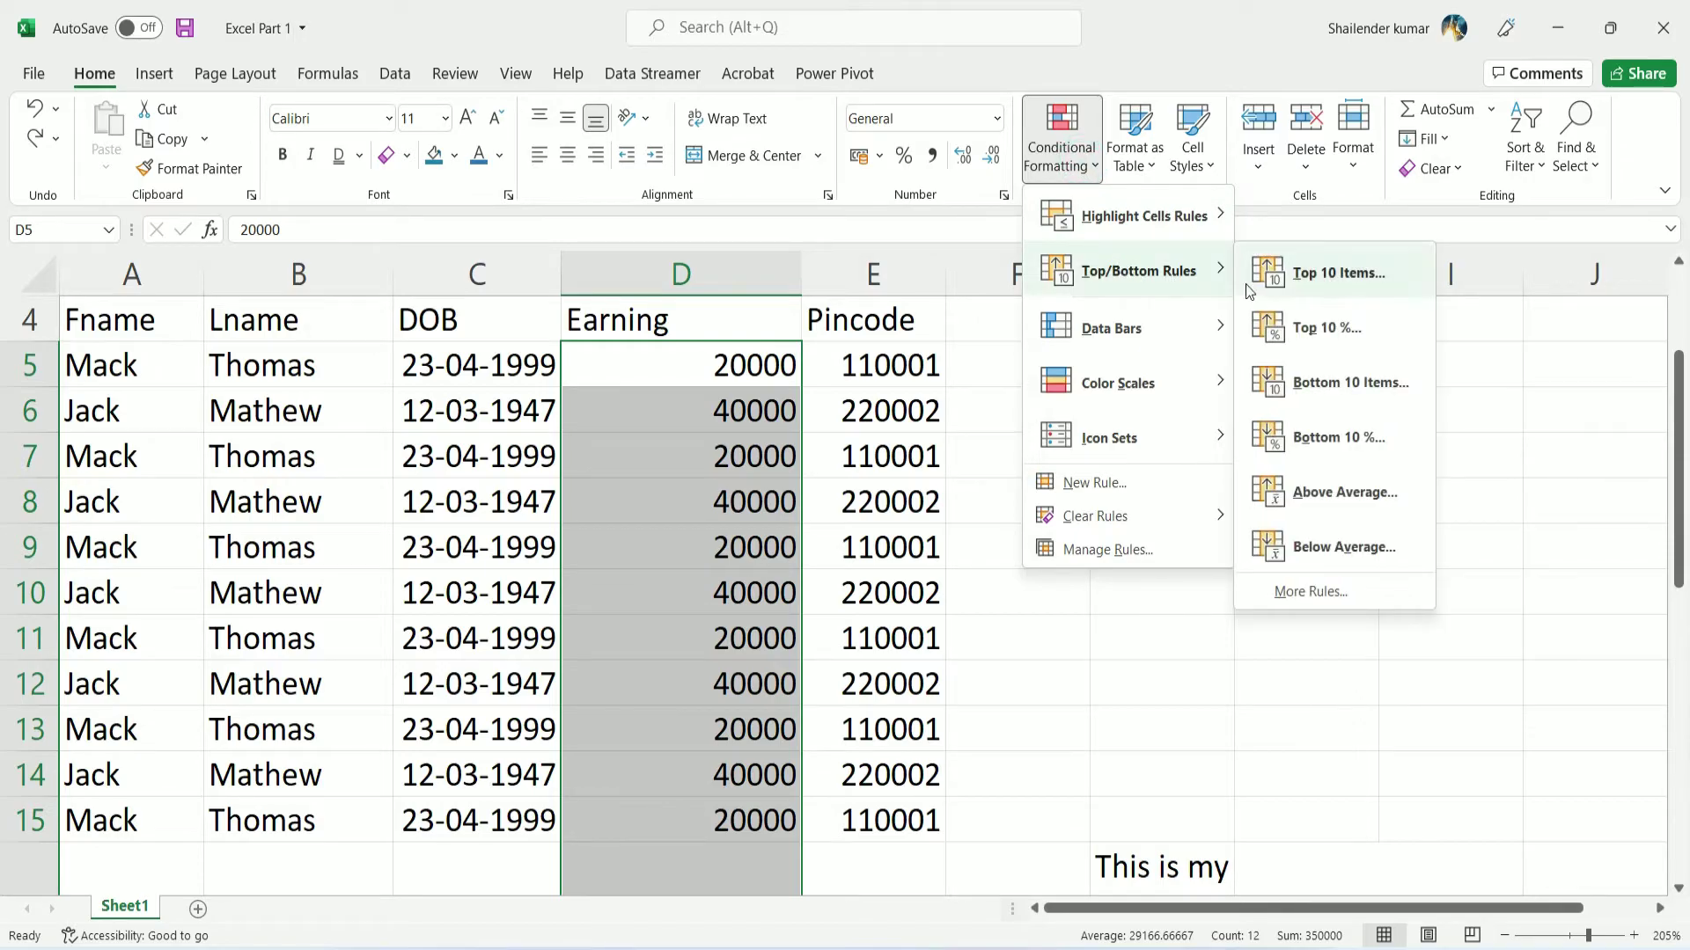
pyautogui.click(1367, 280)
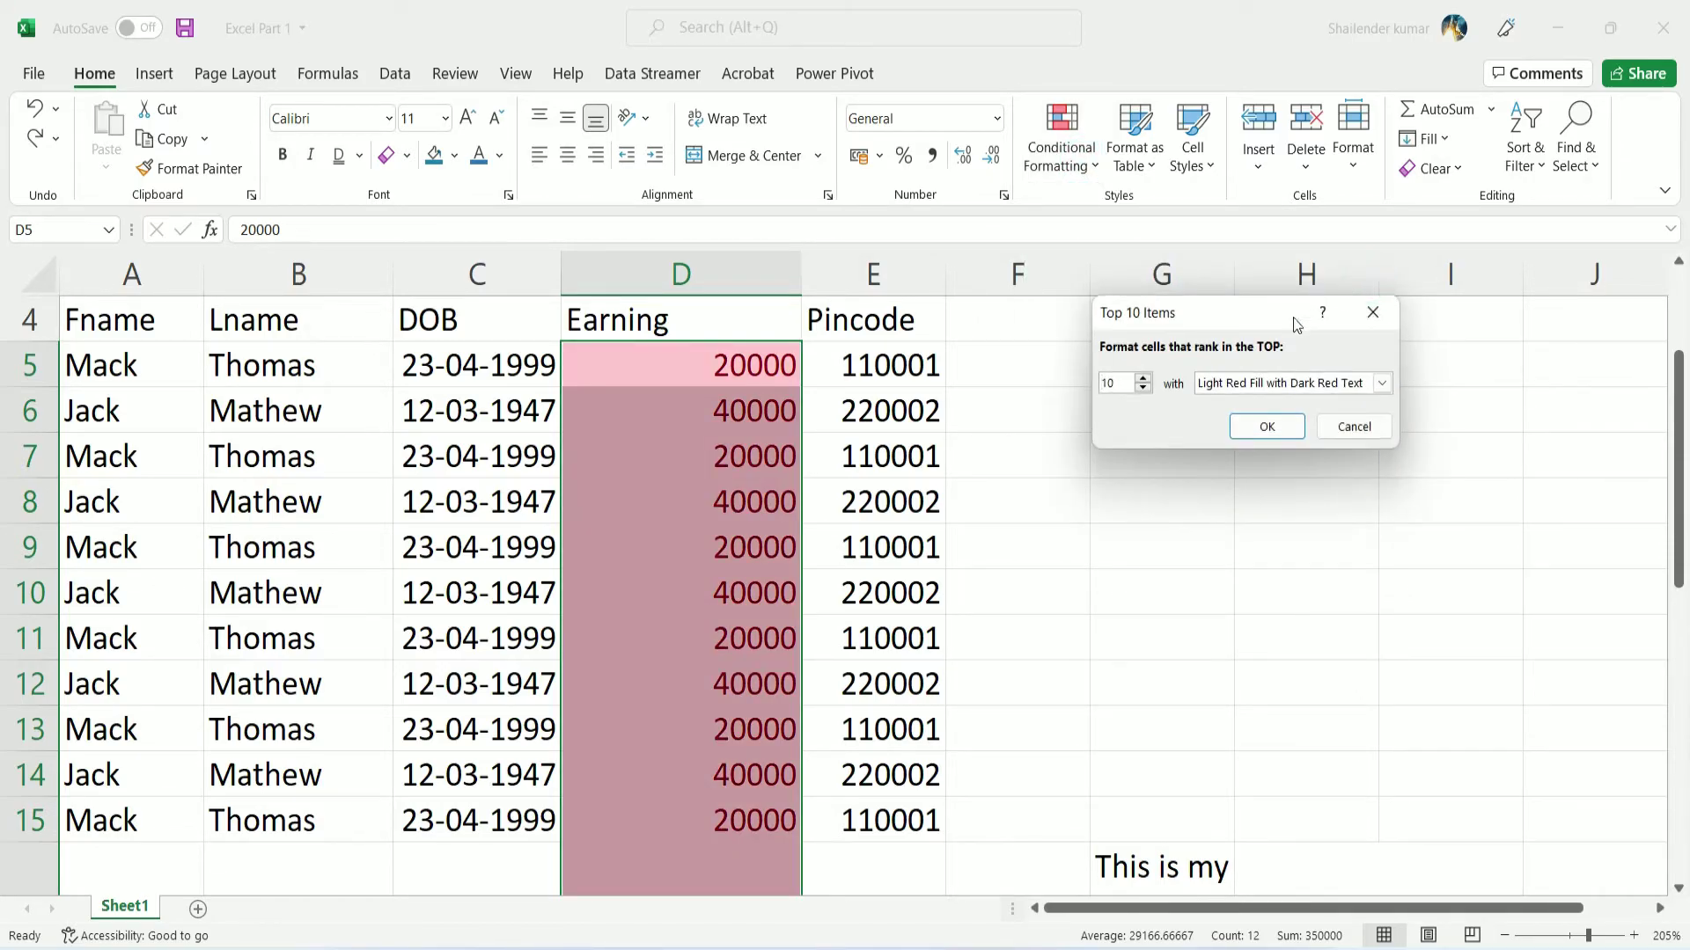
pyautogui.doubleClick(1126, 390)
pyautogui.write('2')
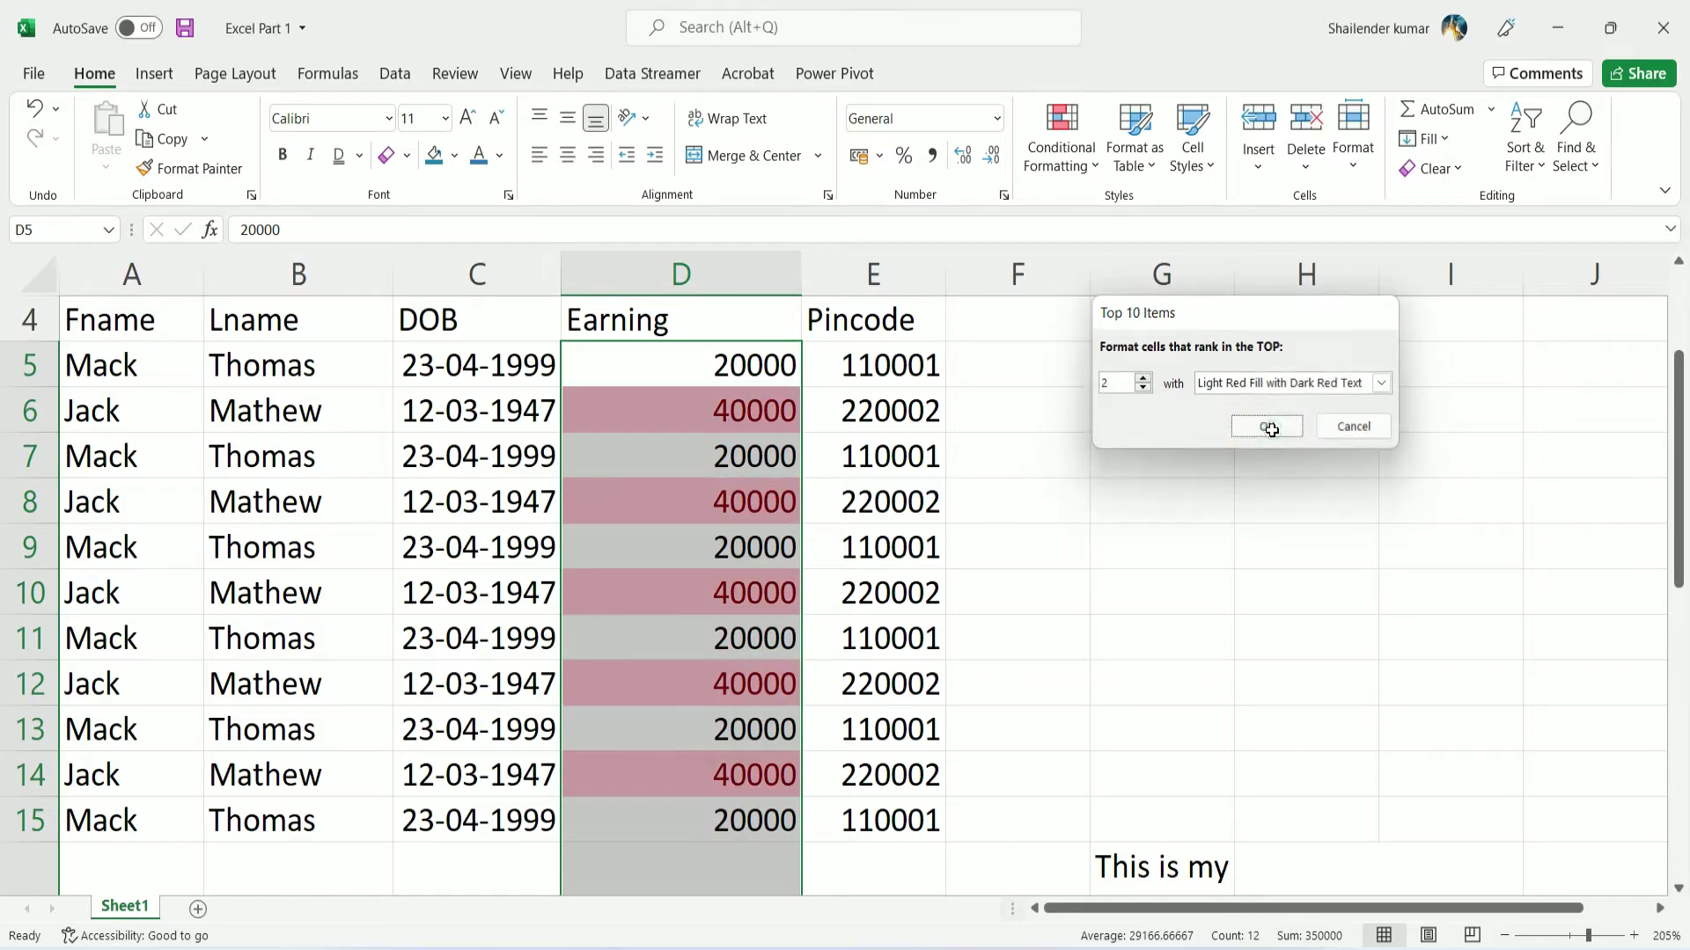
pyautogui.click(1264, 426)
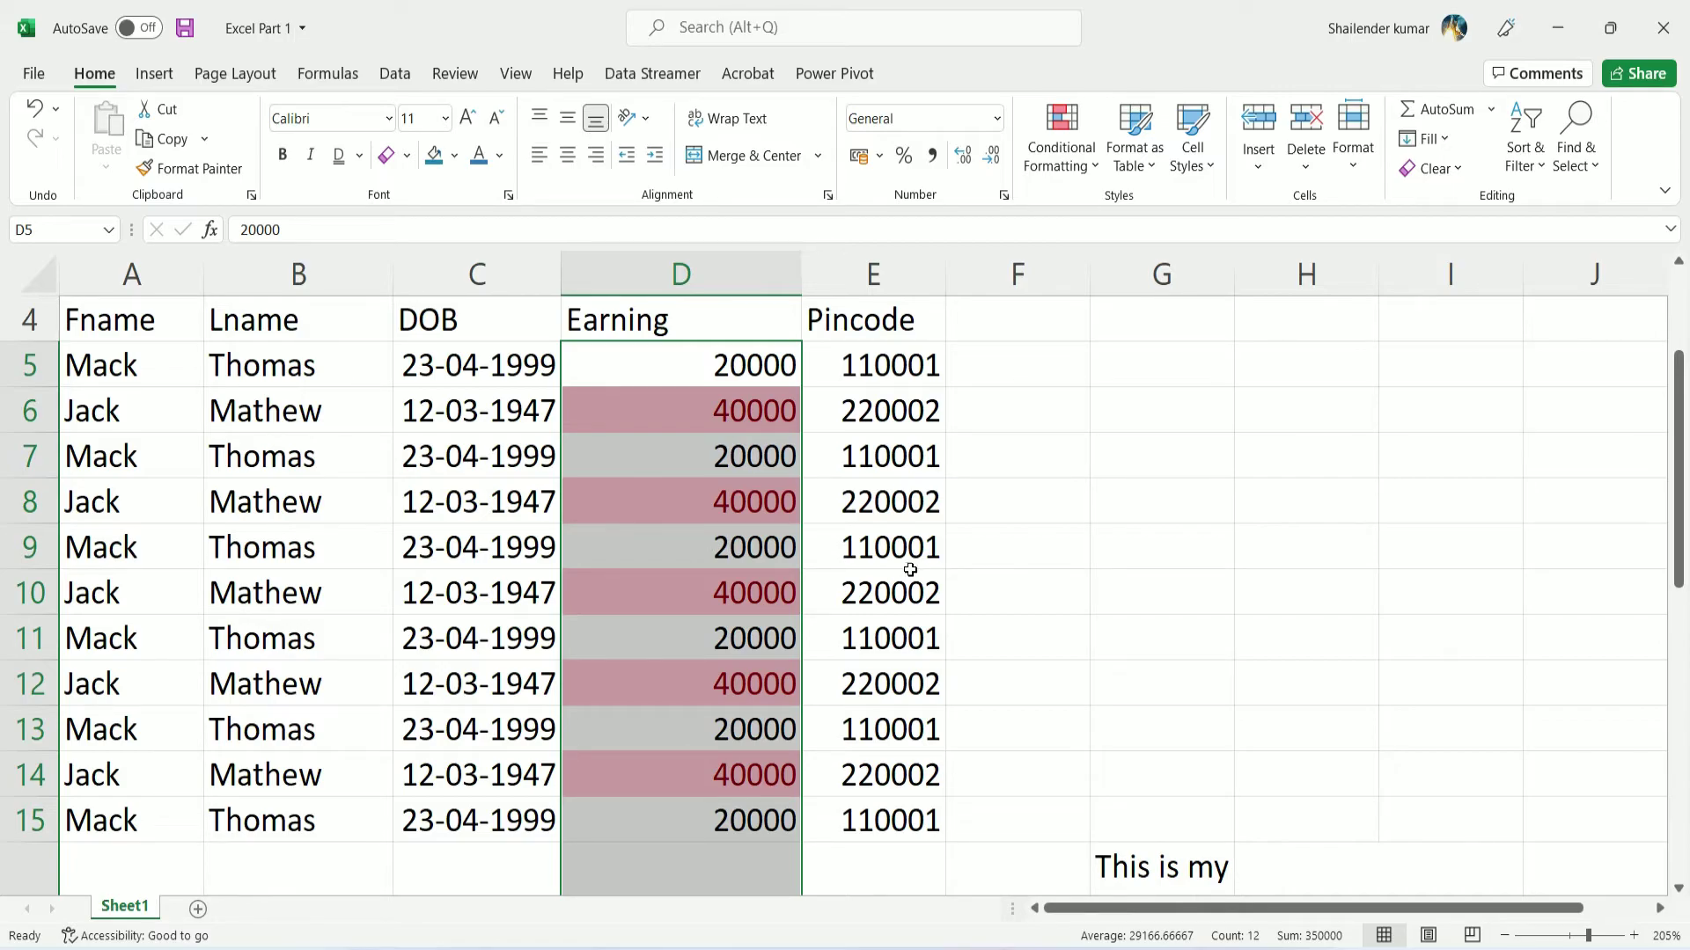
pyautogui.hotkey('ctrl', 'z')
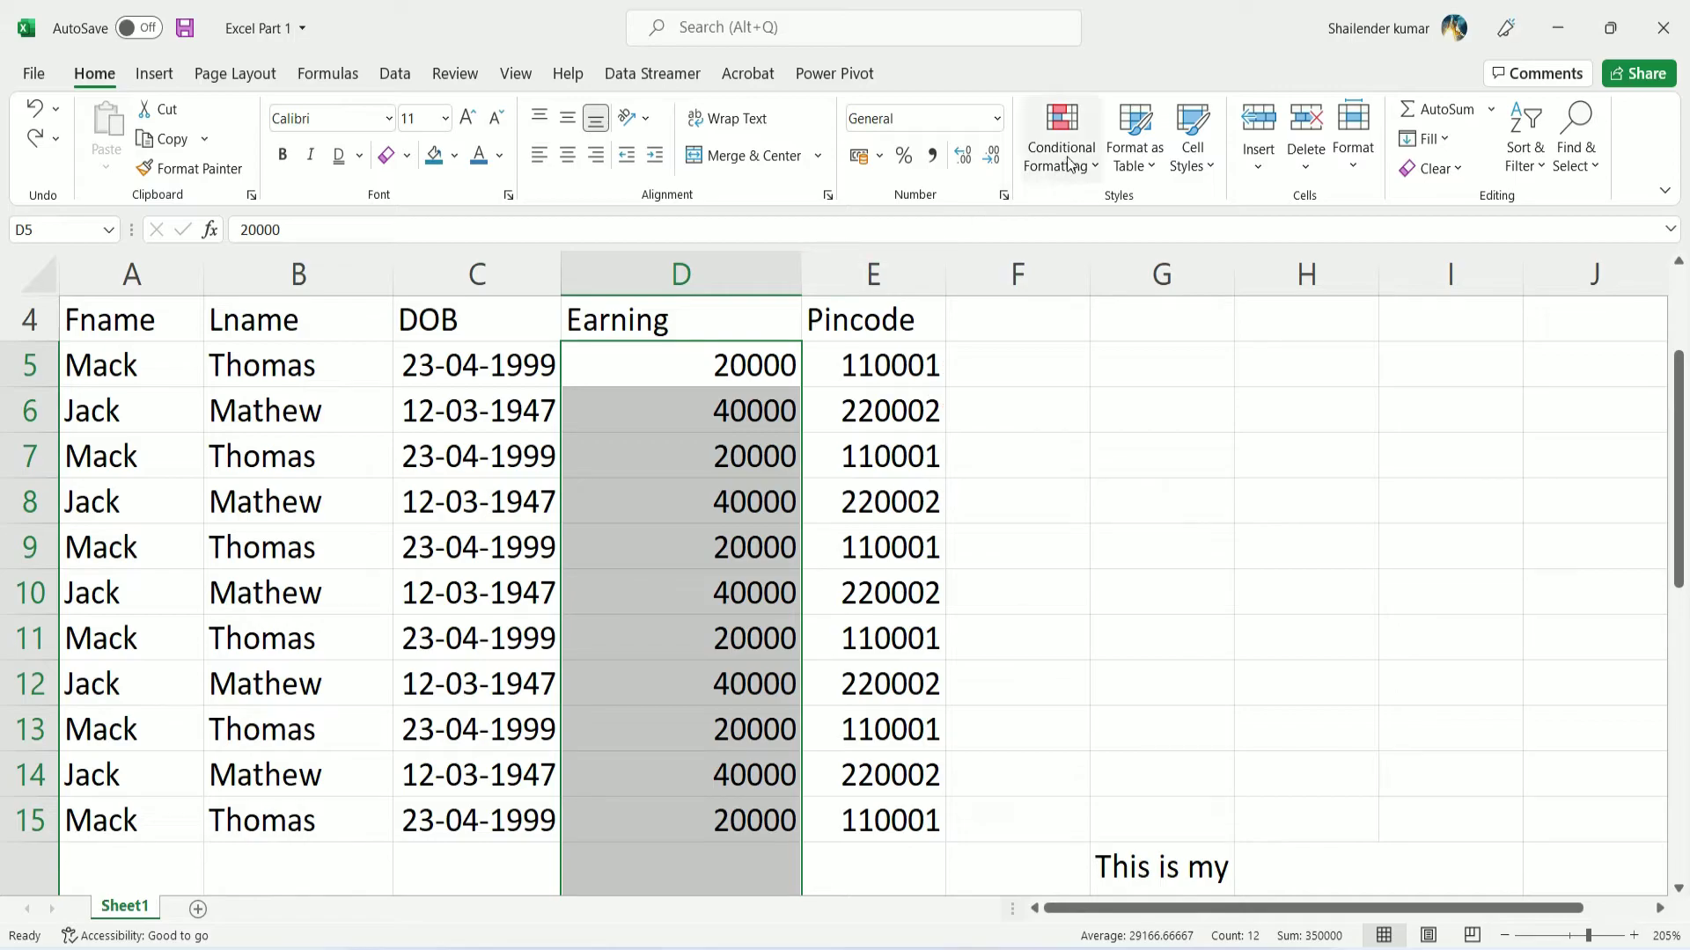
pyautogui.click(1062, 146)
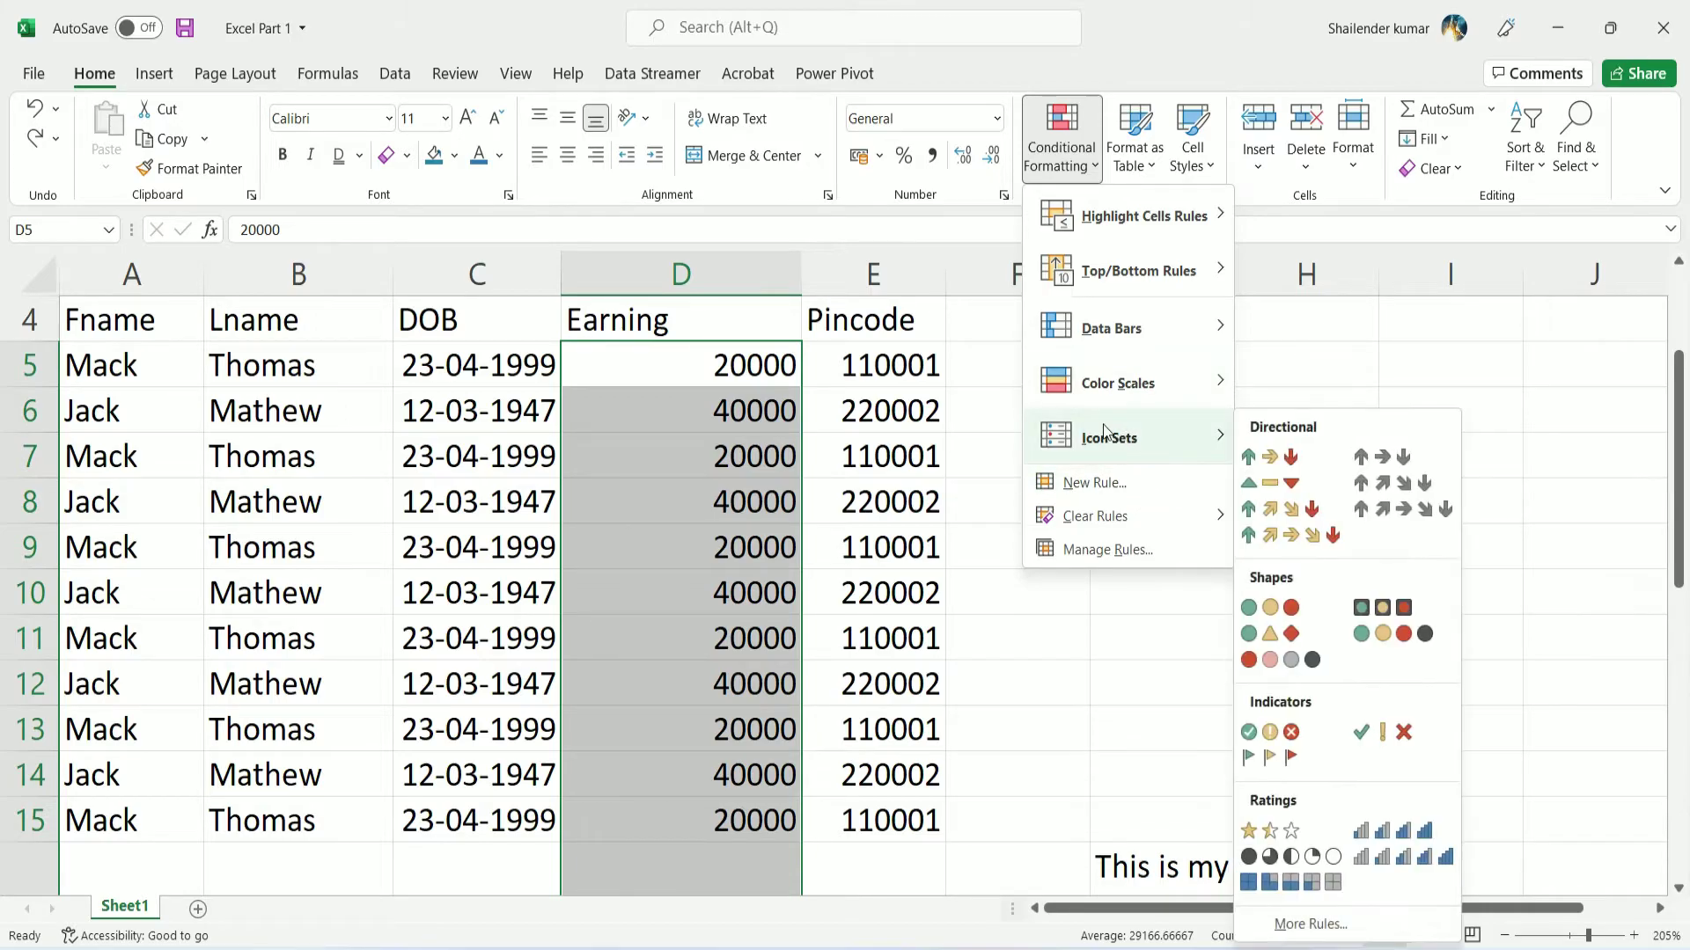
pyautogui.moveTo(1117, 383)
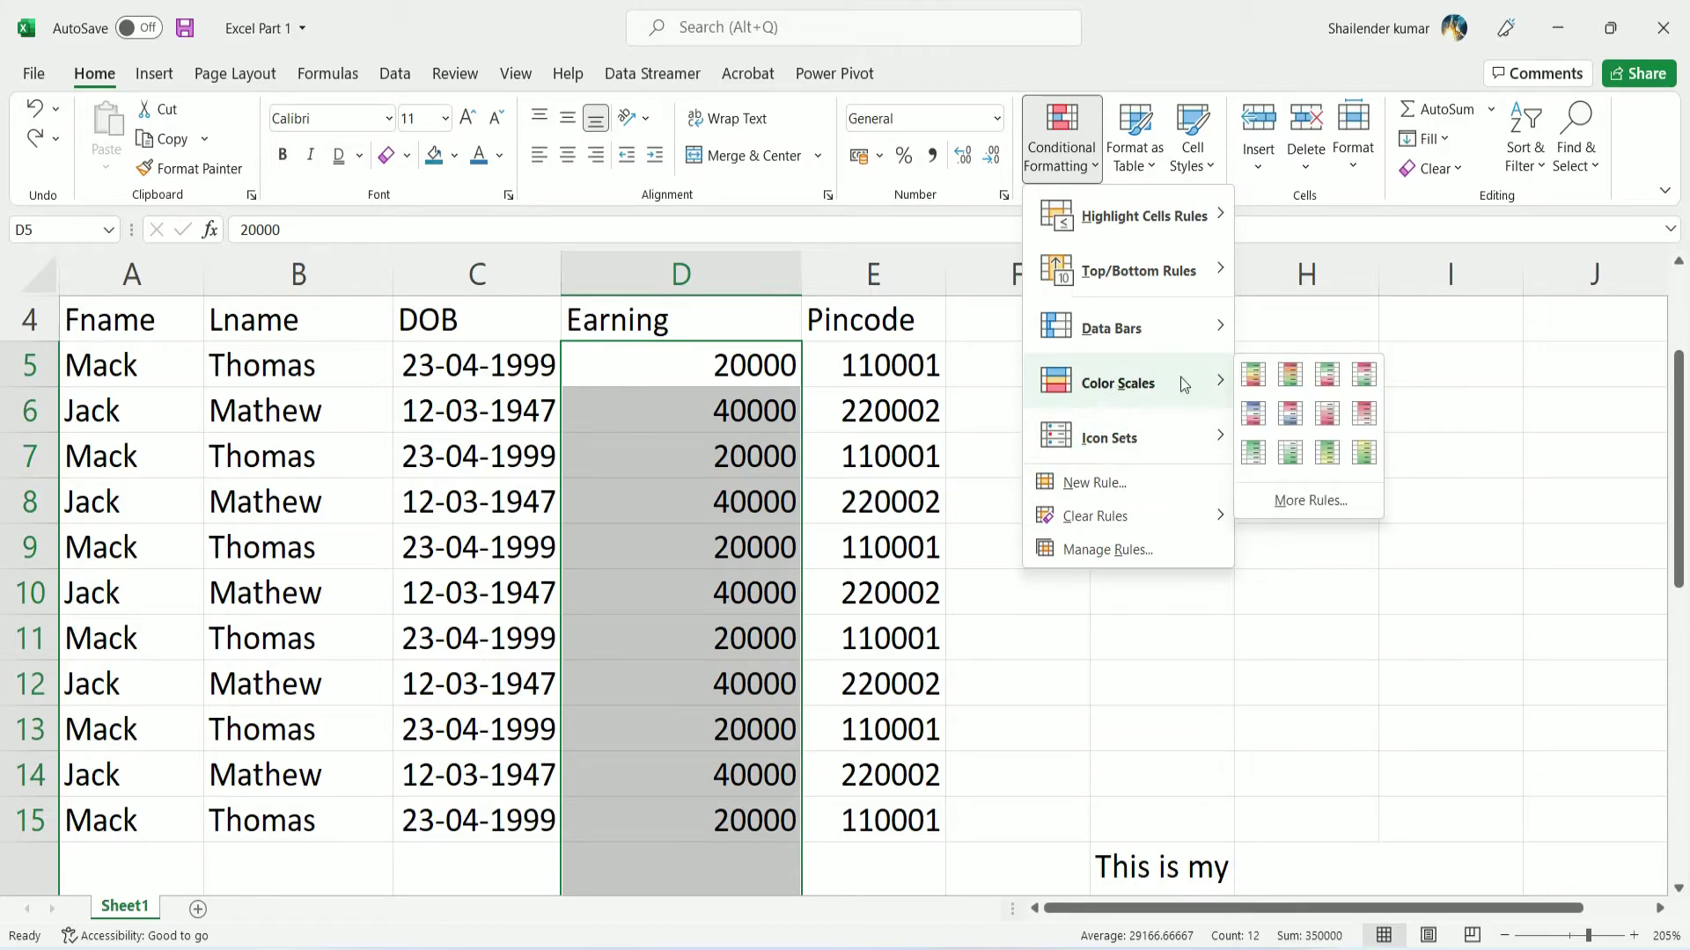
pyautogui.click(1252, 374)
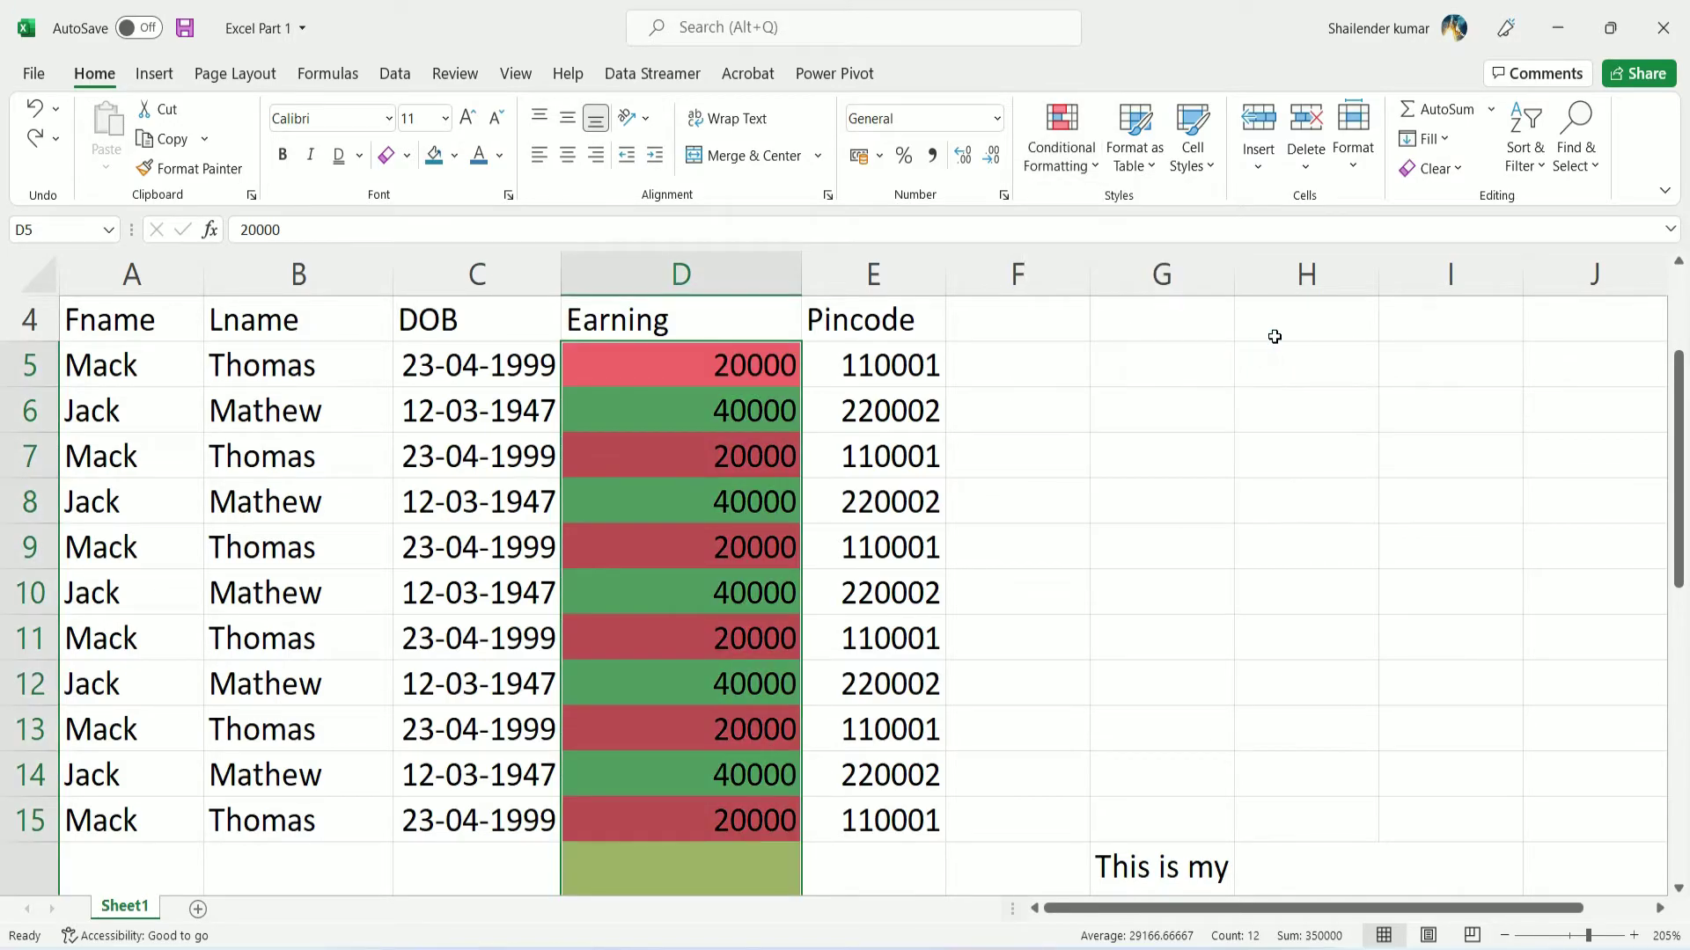
pyautogui.scroll(-1, 714, 464)
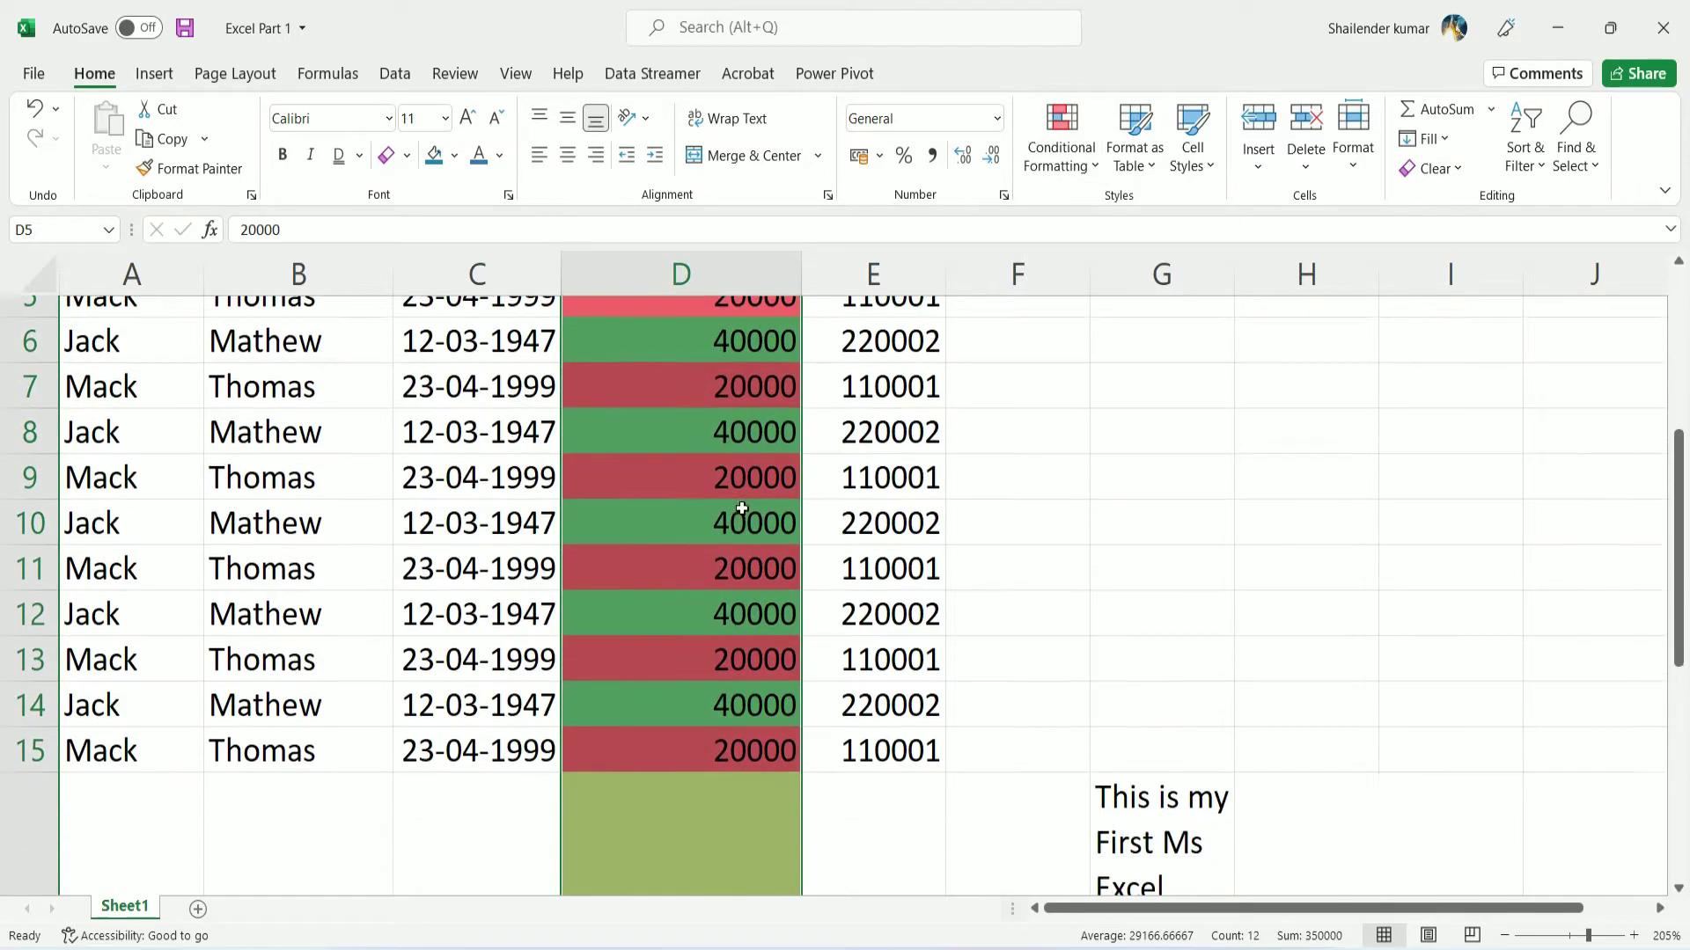
pyautogui.scroll(-1, 730, 492)
pyautogui.scroll(-1, 739, 510)
pyautogui.scroll(1, 743, 520)
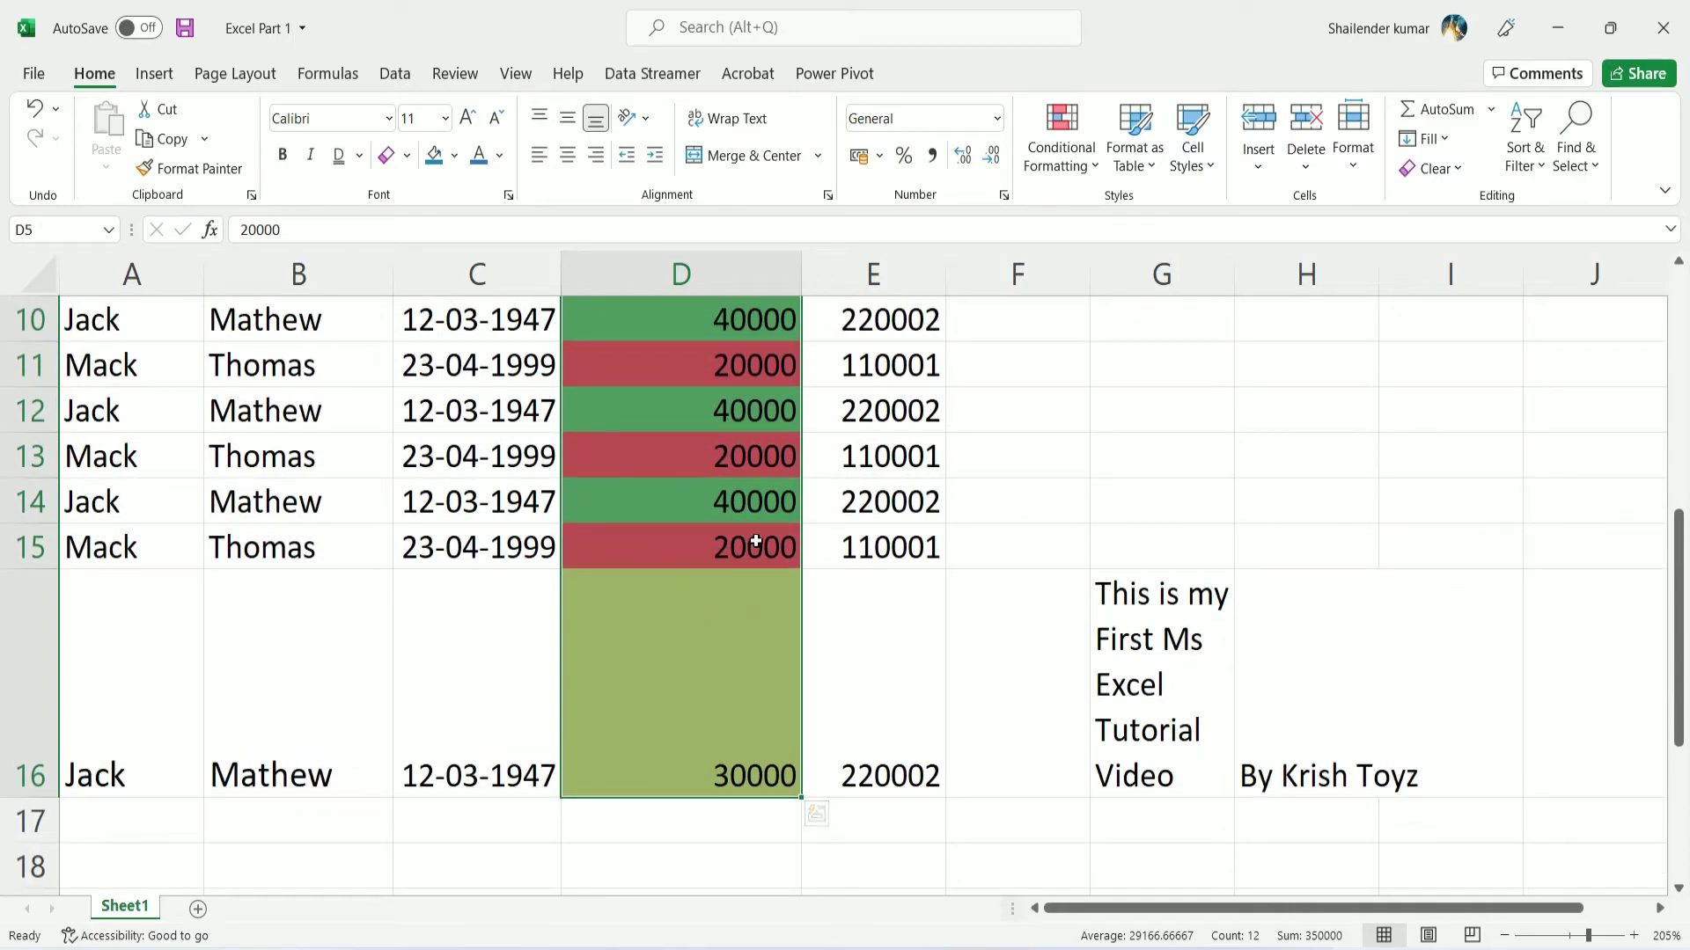
pyautogui.hotkey('ctrl', 'z')
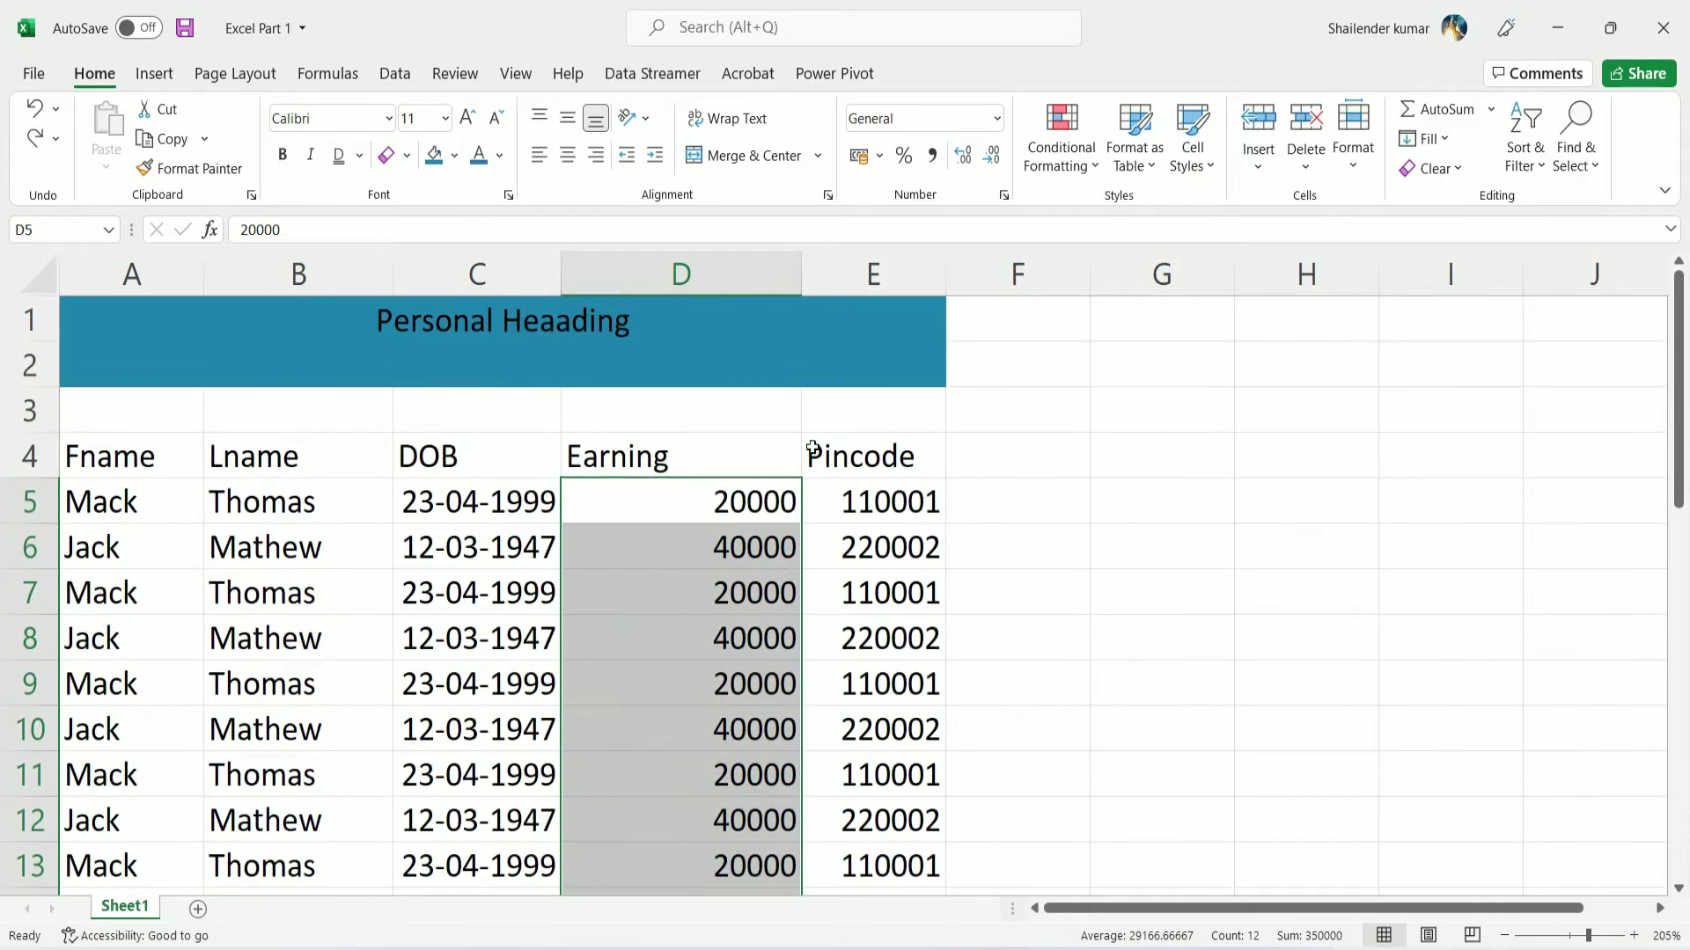
# Try the Red To Black circle icon set on the Earning column, inspect D6, then remove it
pyautogui.click(1089, 172)
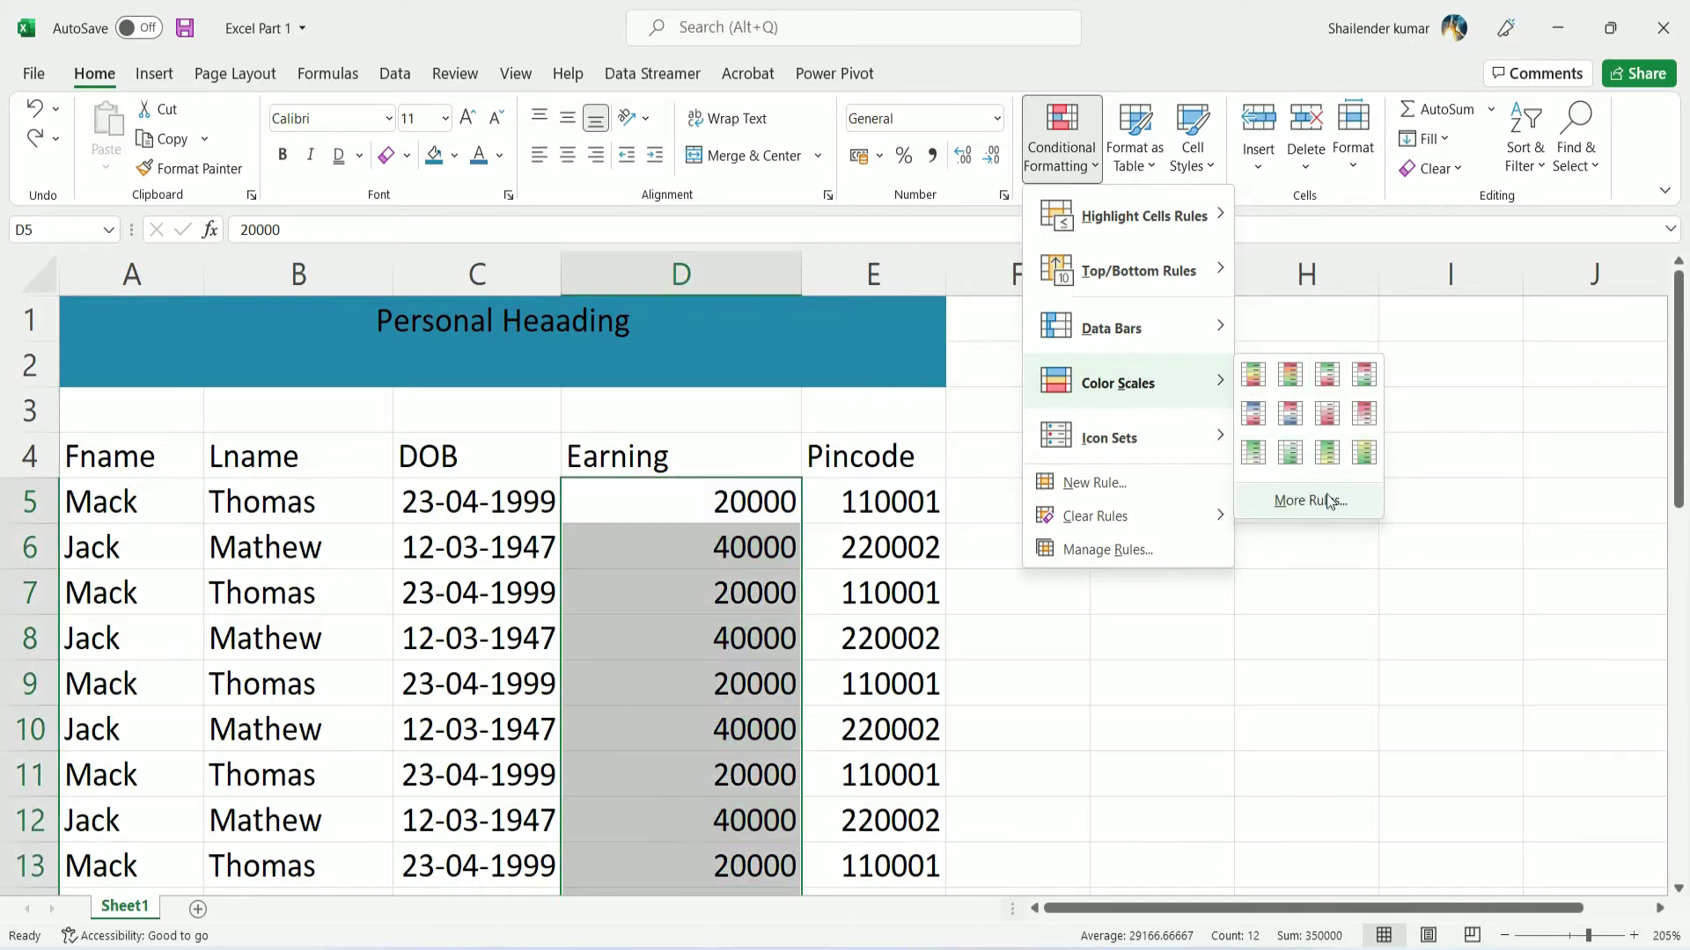
pyautogui.moveTo(1109, 437)
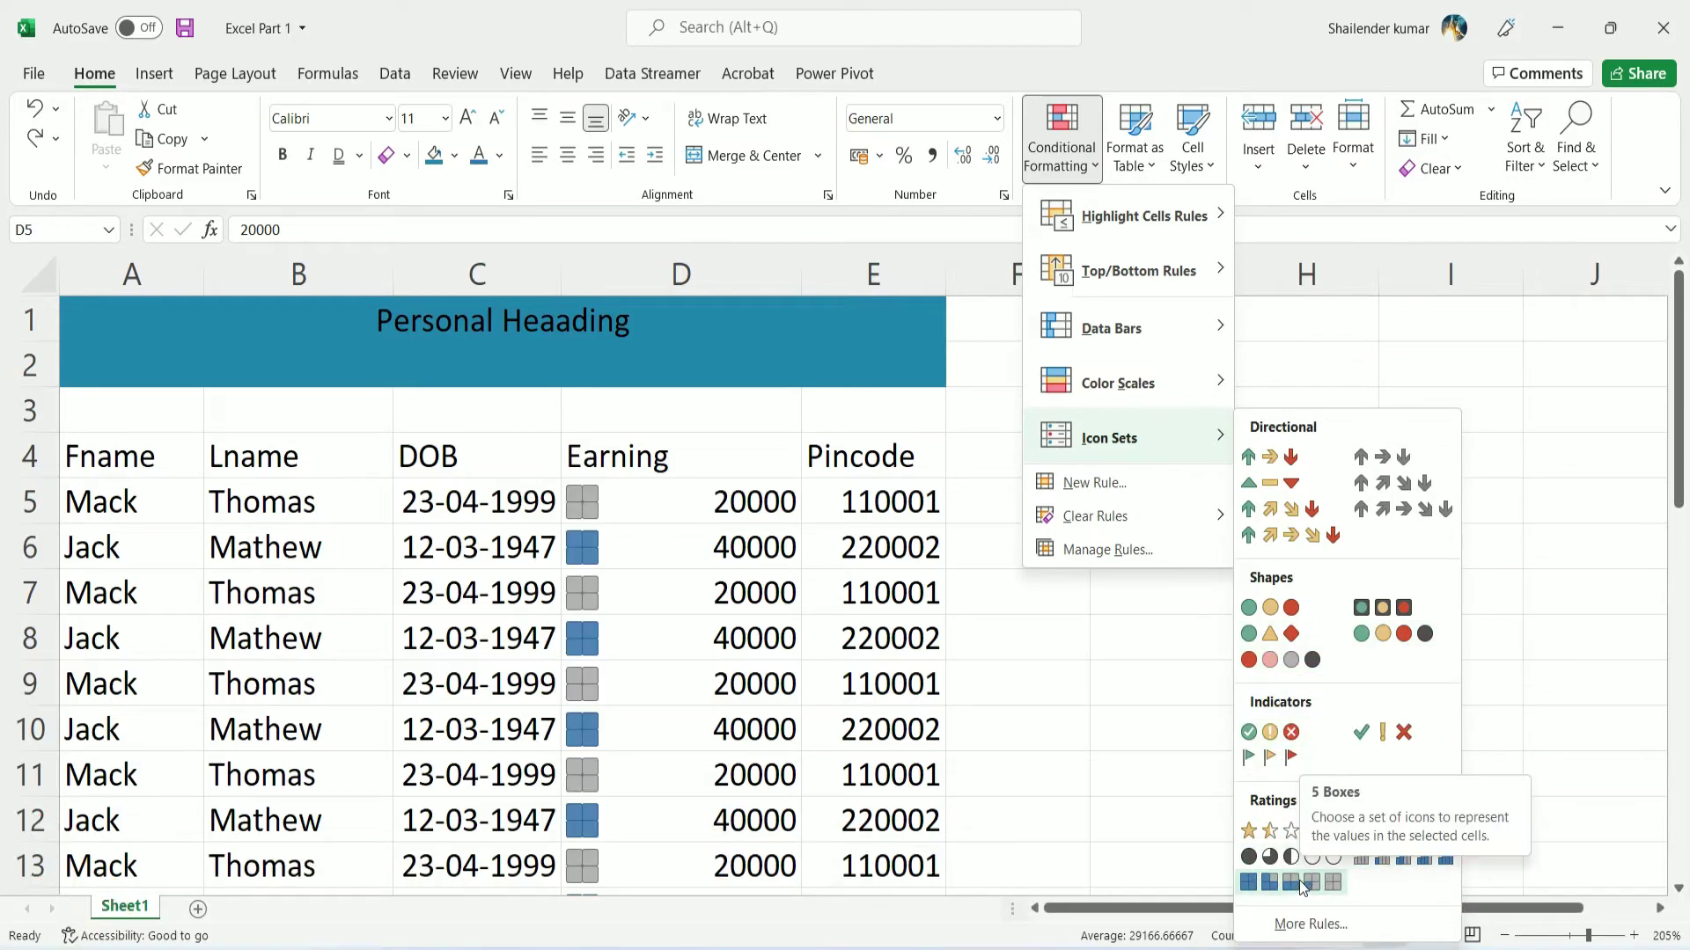
pyautogui.click(1288, 660)
pyautogui.click(1188, 645)
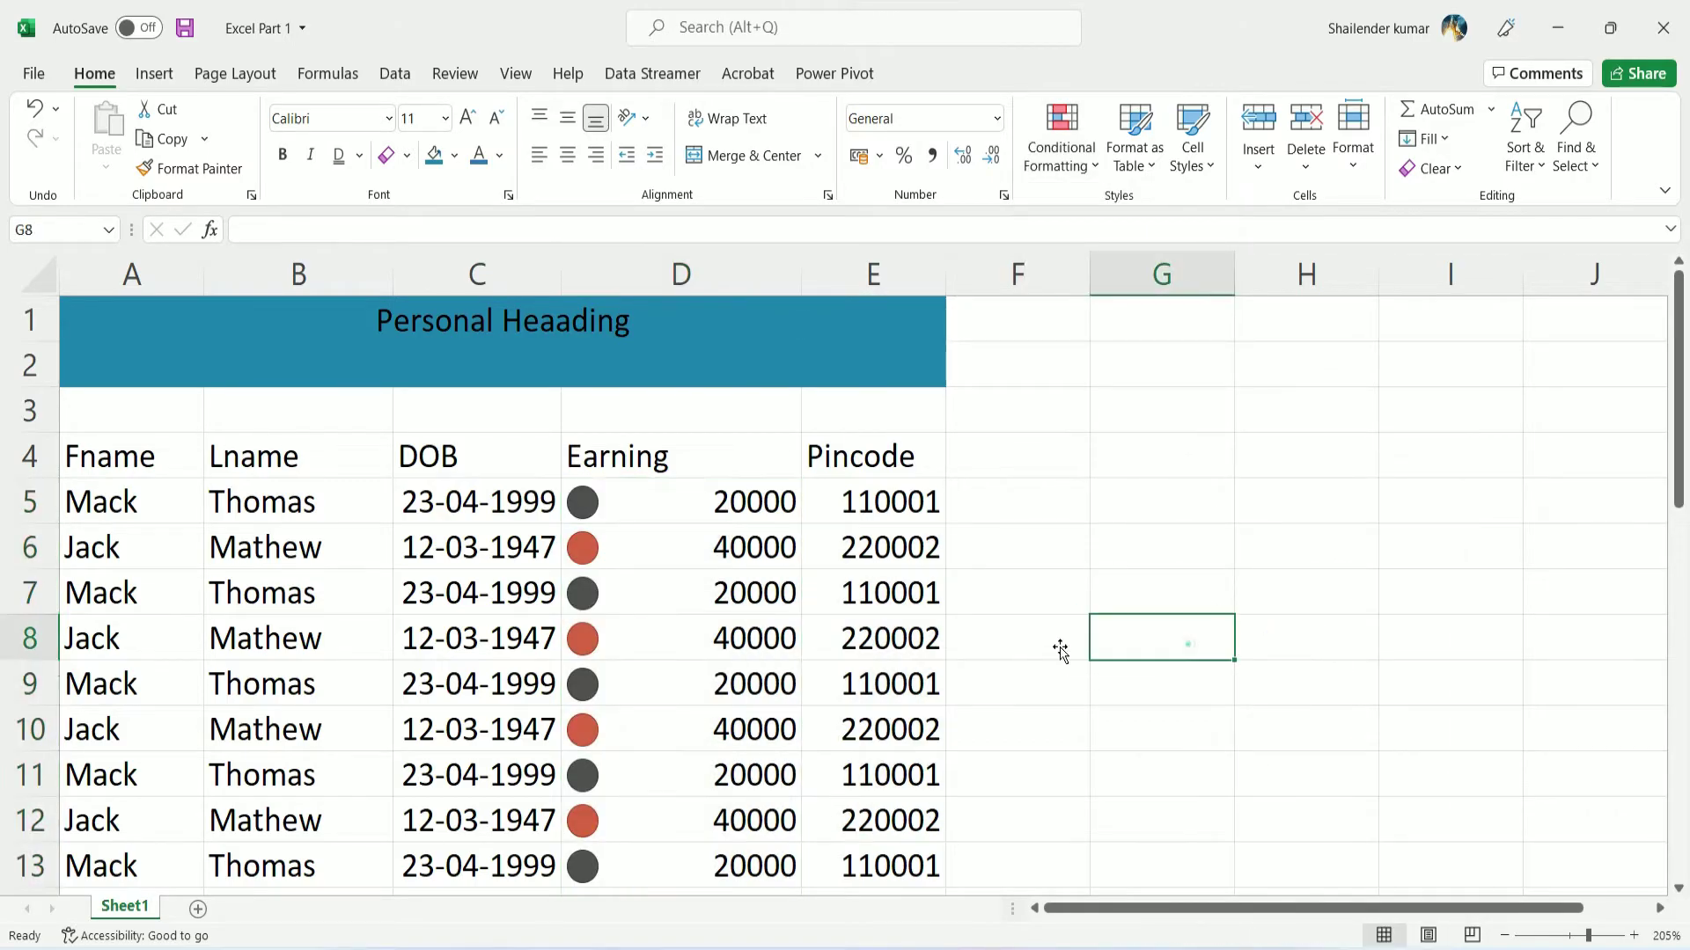
pyautogui.click(646, 536)
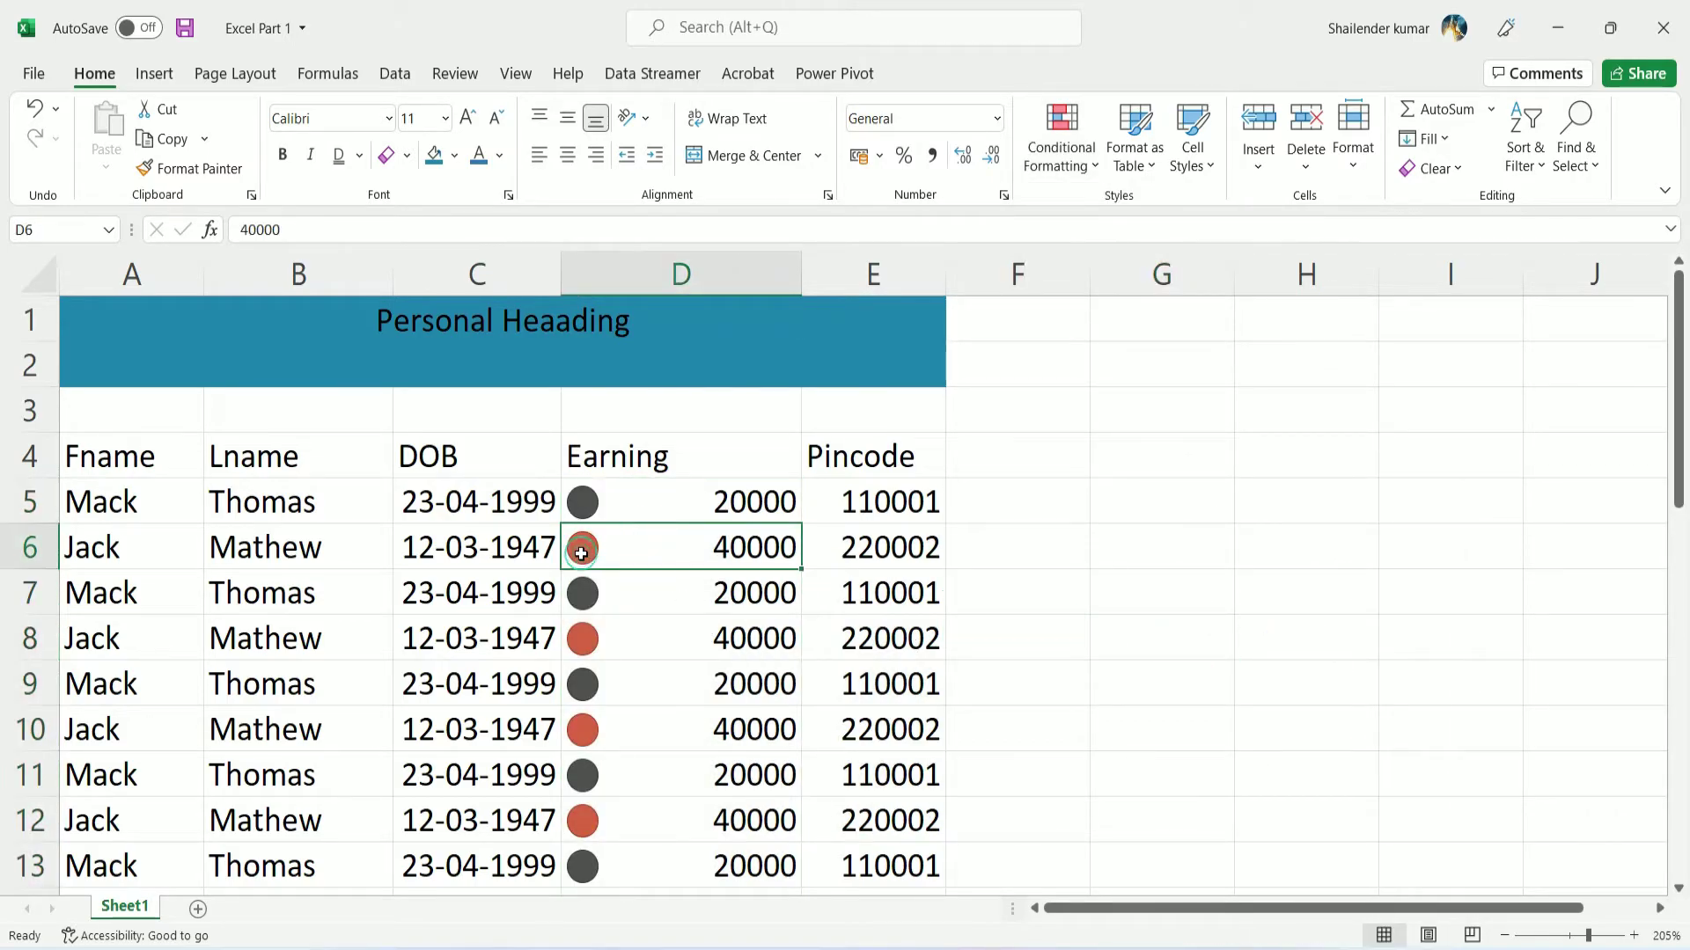
pyautogui.click(582, 554)
pyautogui.click(696, 517)
pyautogui.hotkey('ctrl', 'shift', 'Down')
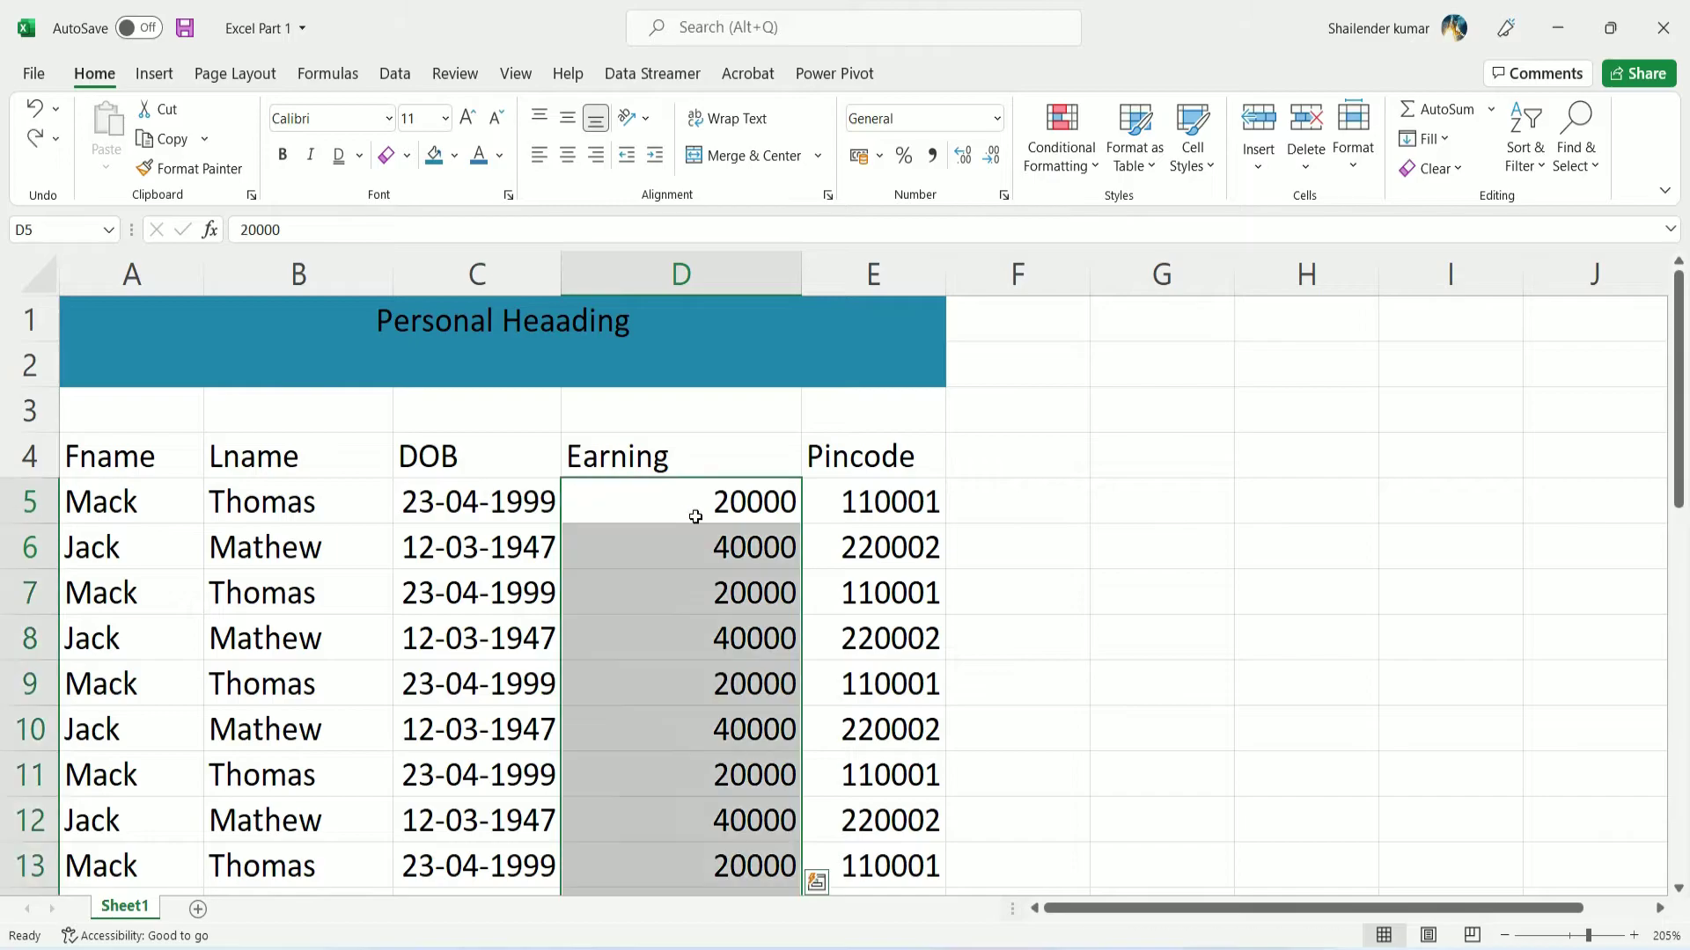
pyautogui.click(1089, 164)
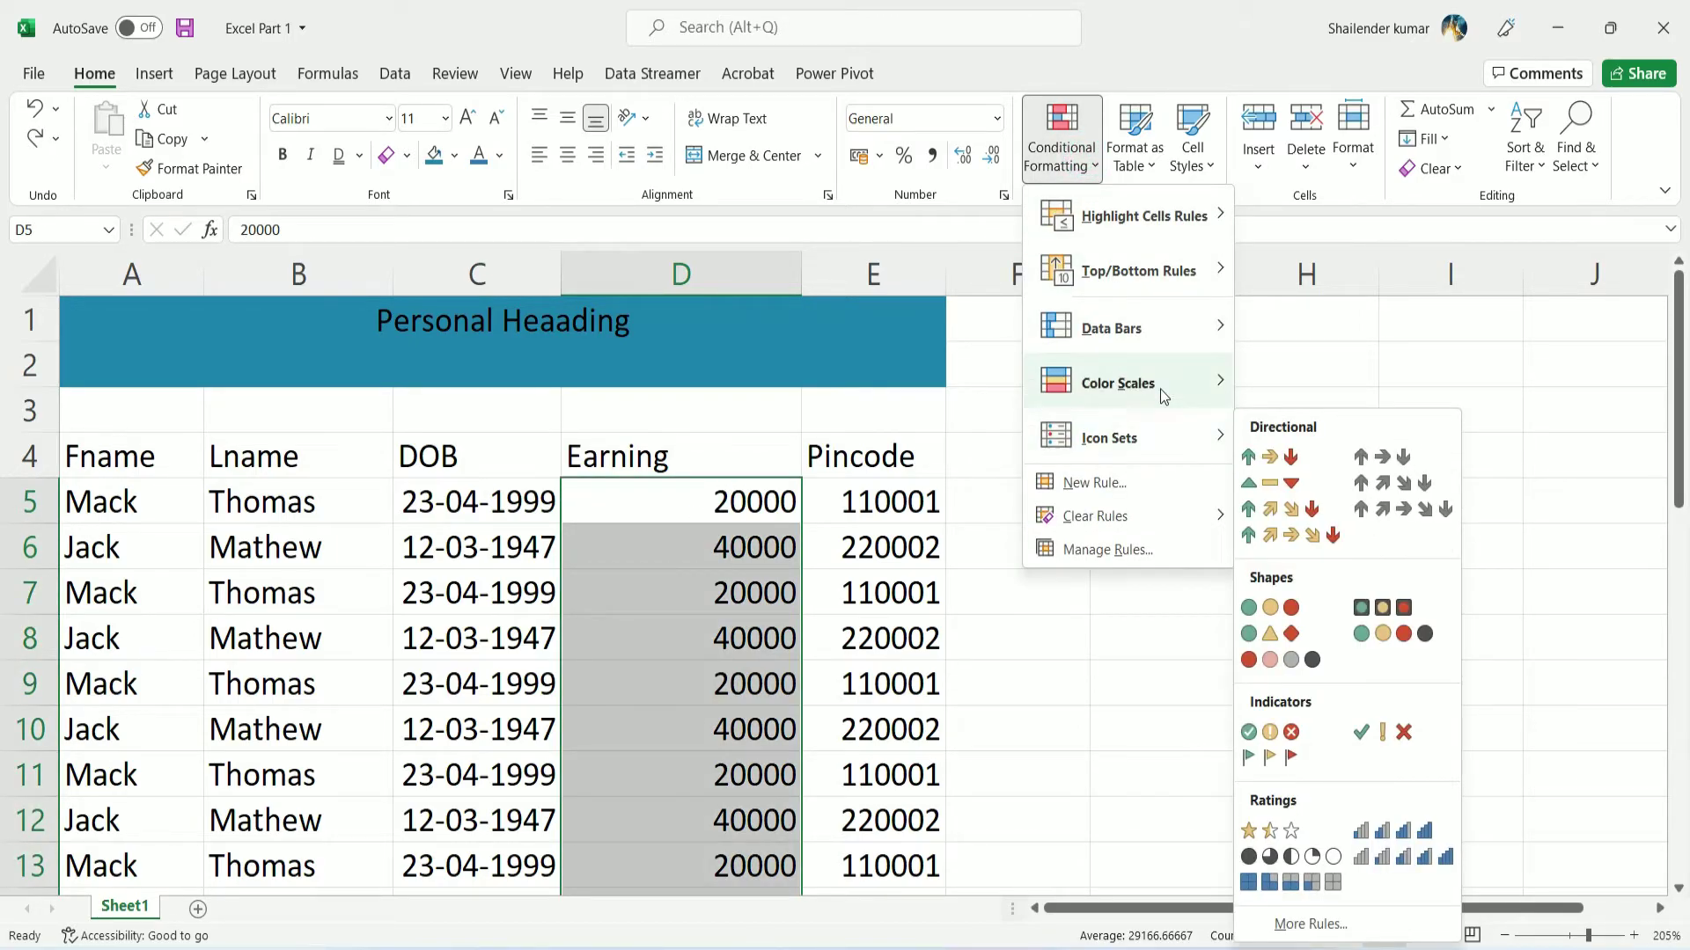
pyautogui.moveTo(1135, 214)
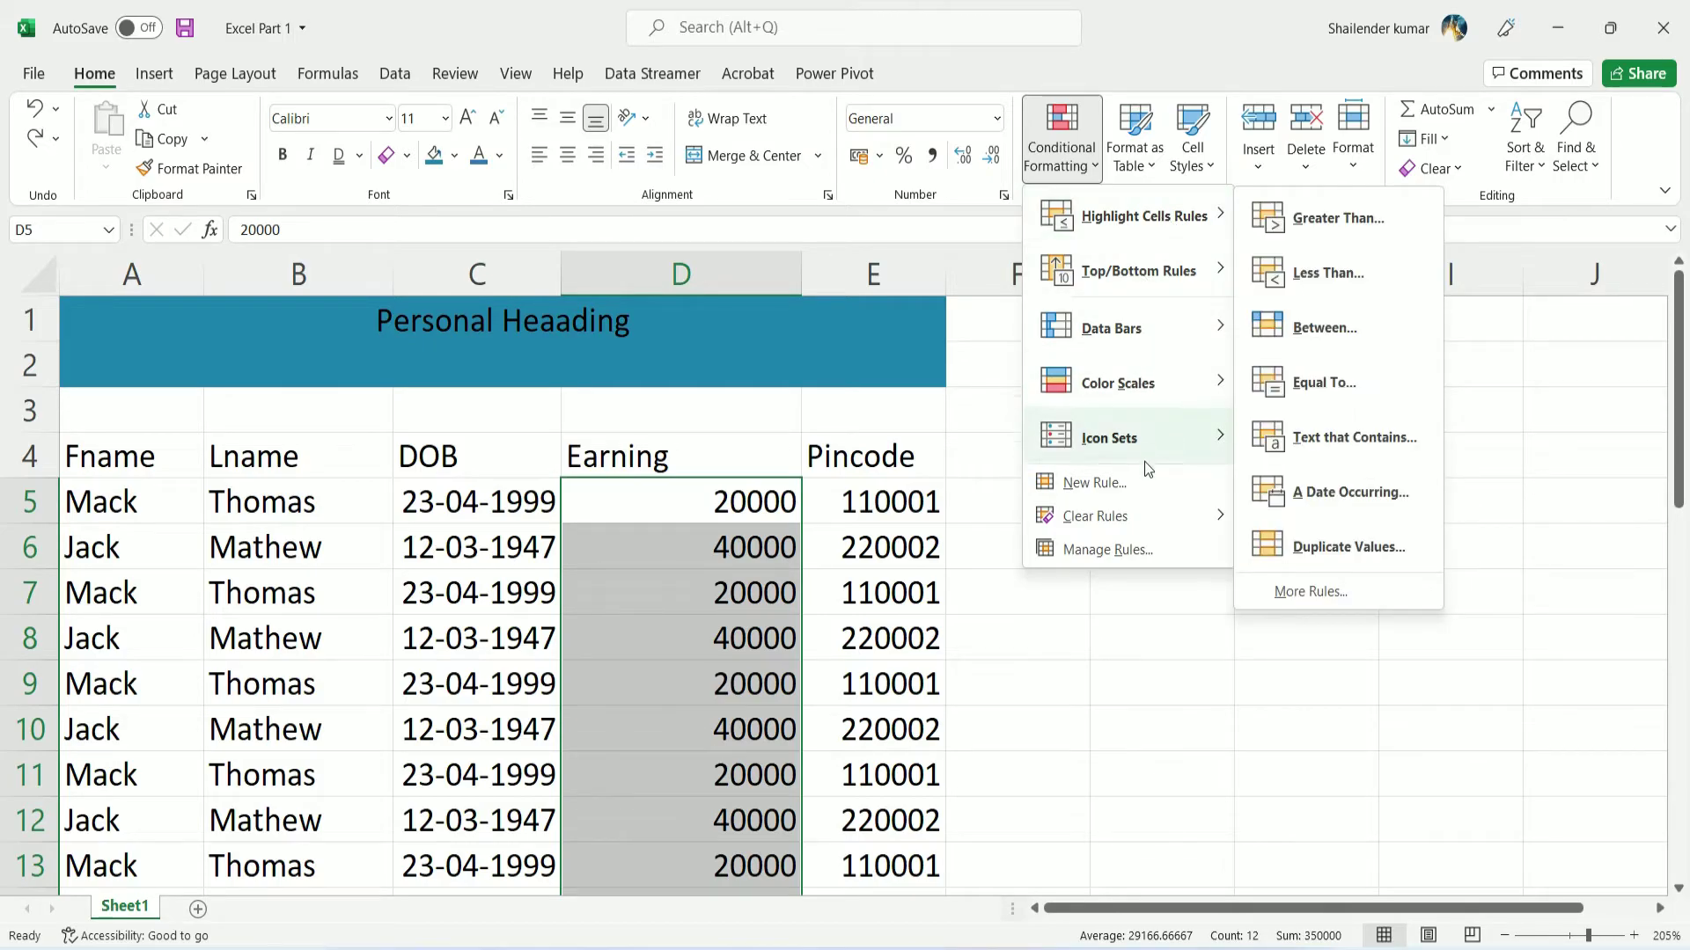
# Try directional arrow icons on D5:D13, then clear rules from the selected cells
pyautogui.click(1133, 493)
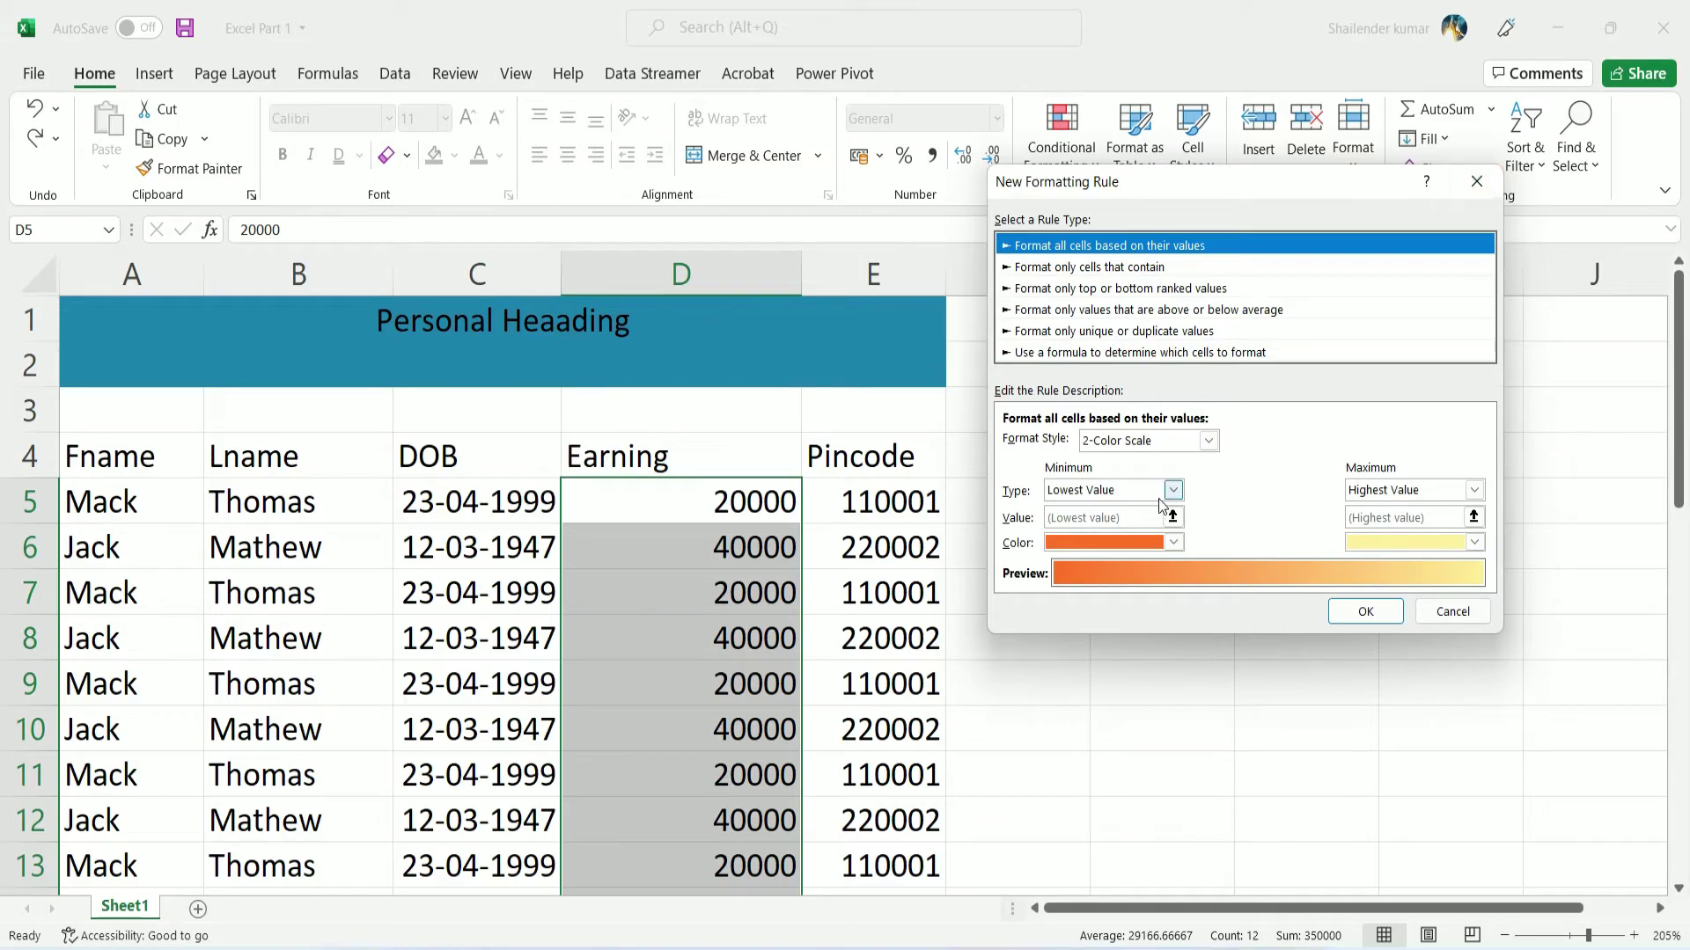
pyautogui.click(1481, 183)
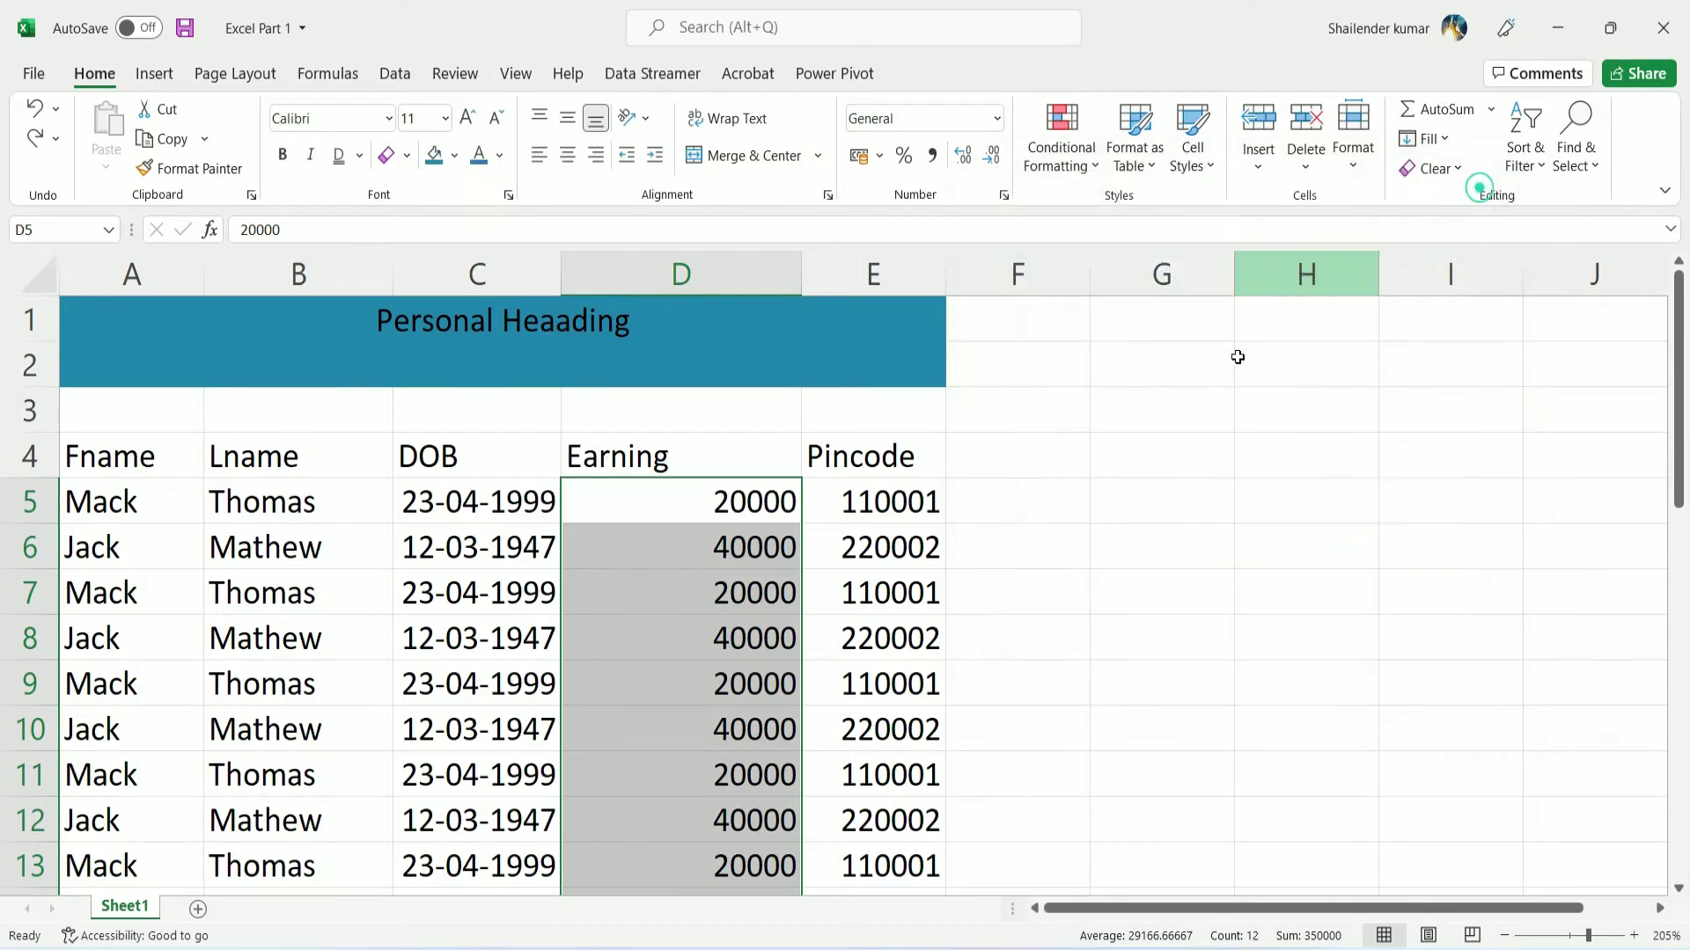
pyautogui.click(1082, 149)
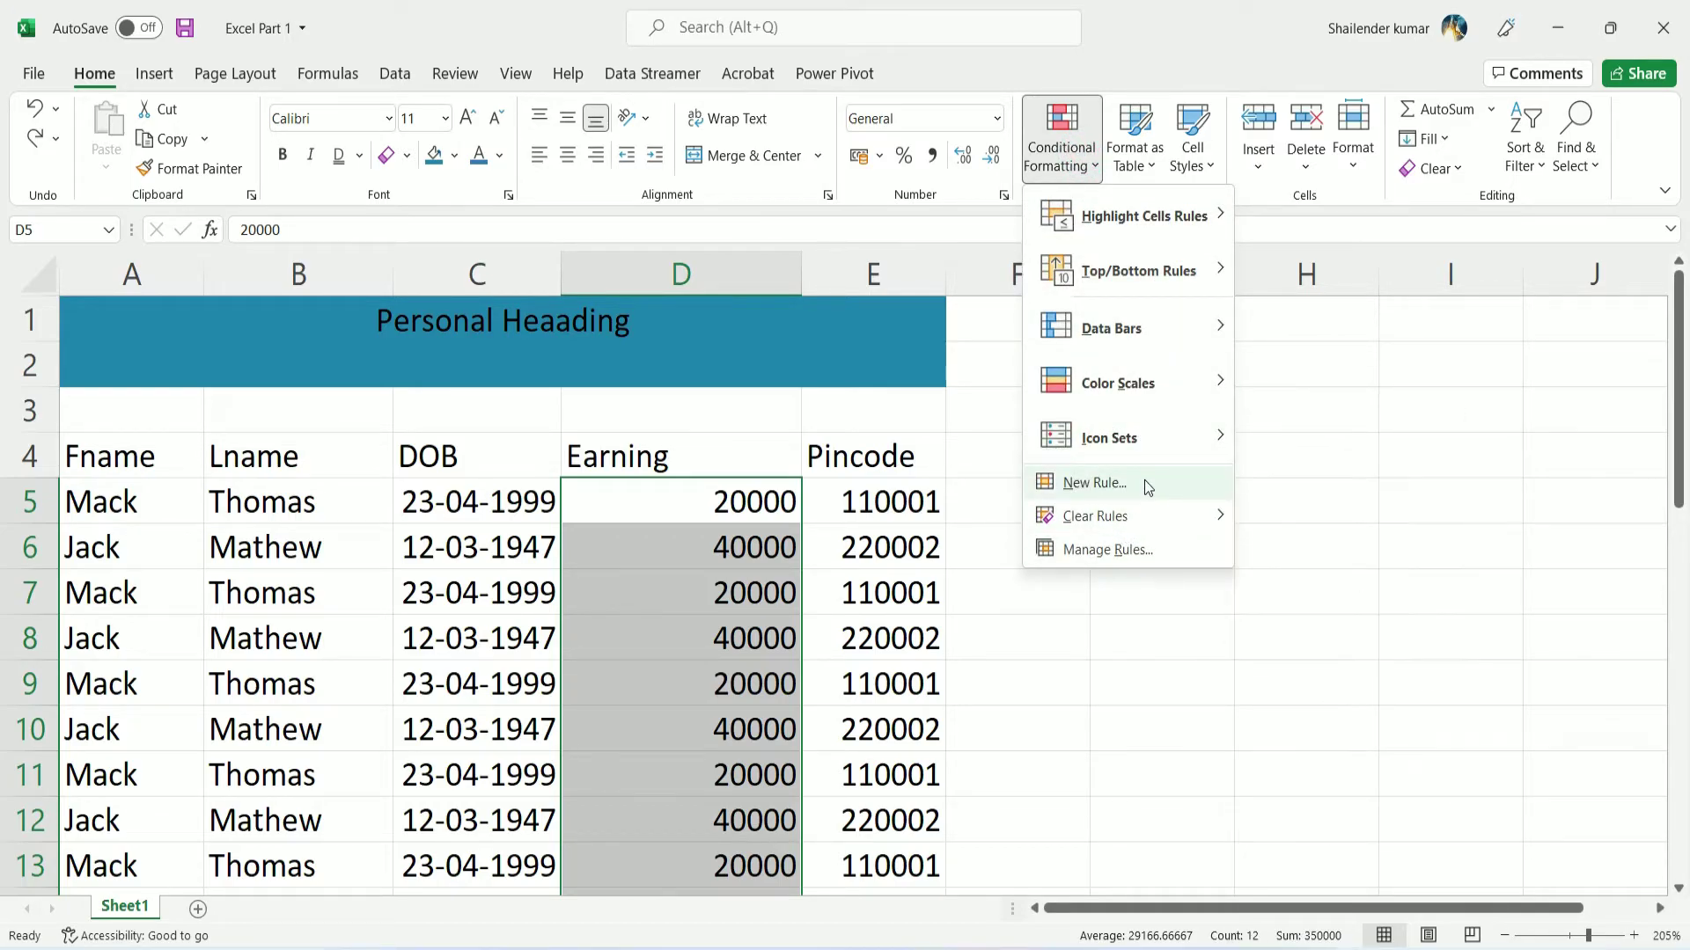
pyautogui.moveTo(1109, 436)
pyautogui.click(1310, 456)
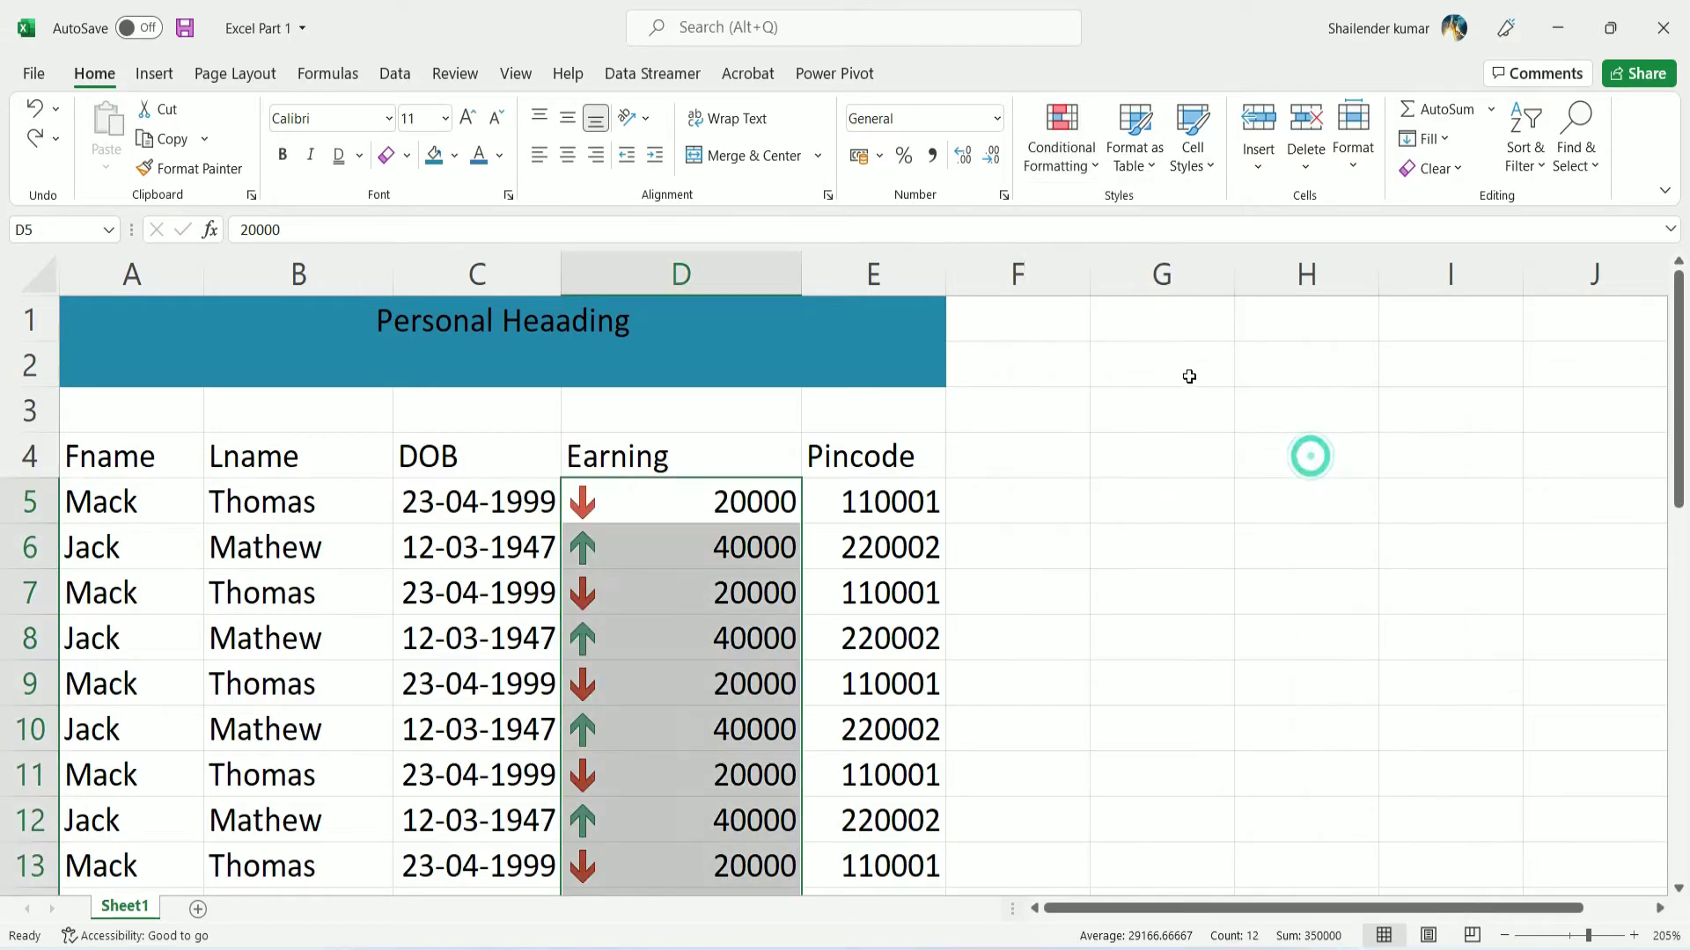
pyautogui.click(1062, 140)
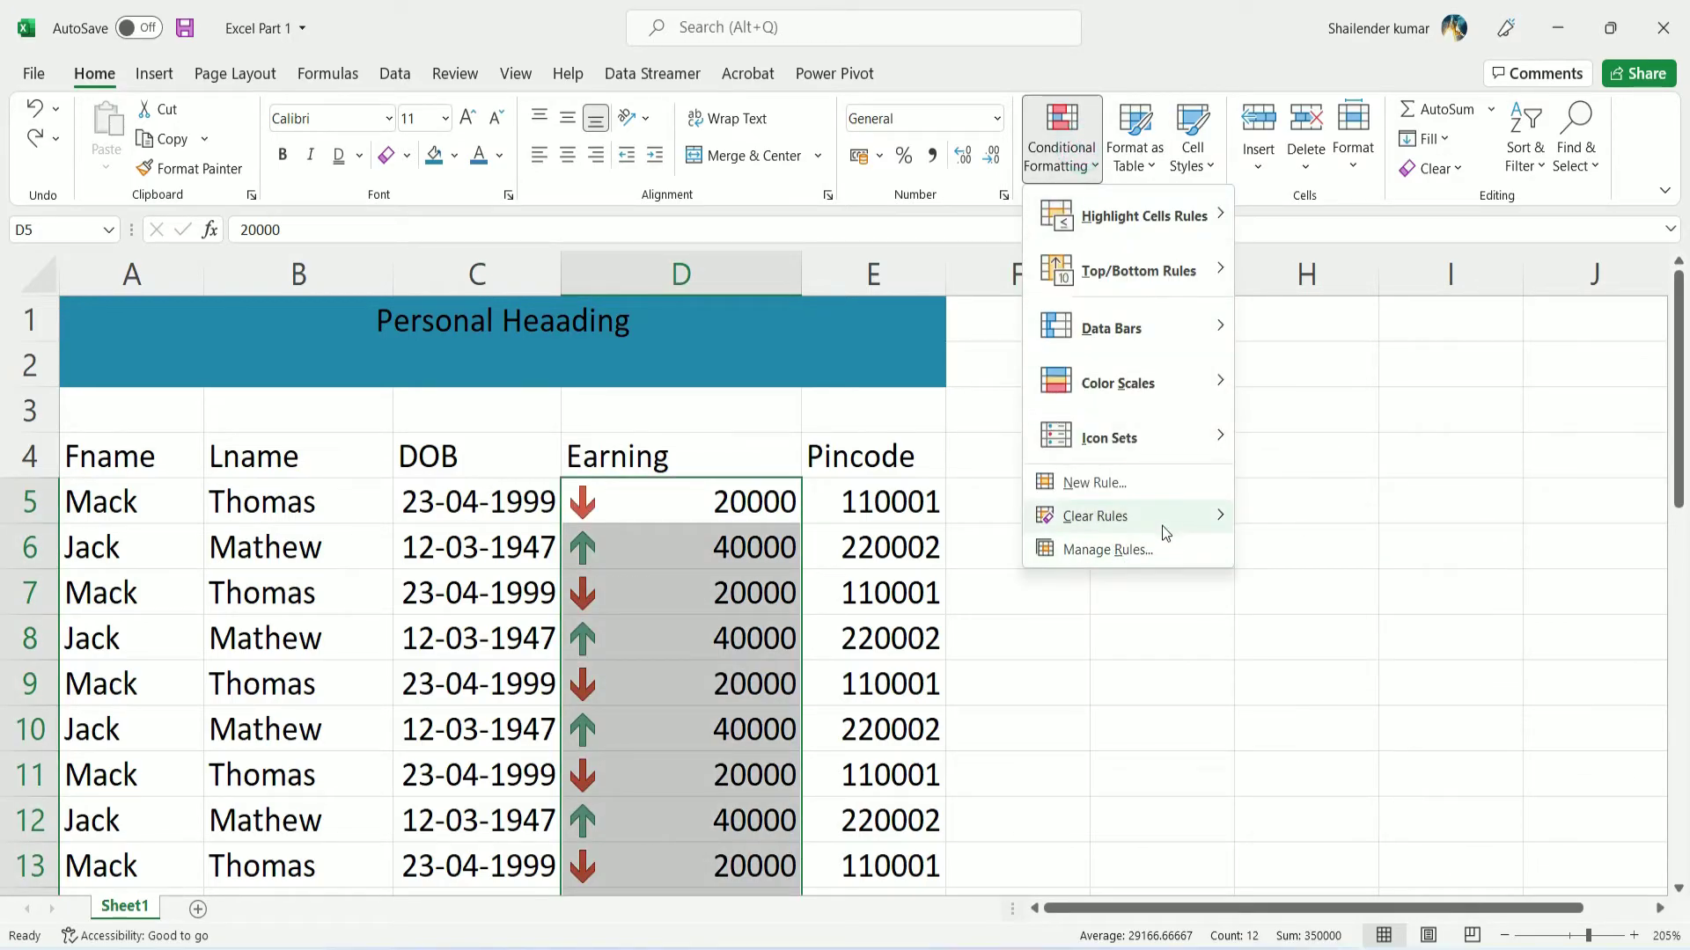
pyautogui.moveTo(1096, 515)
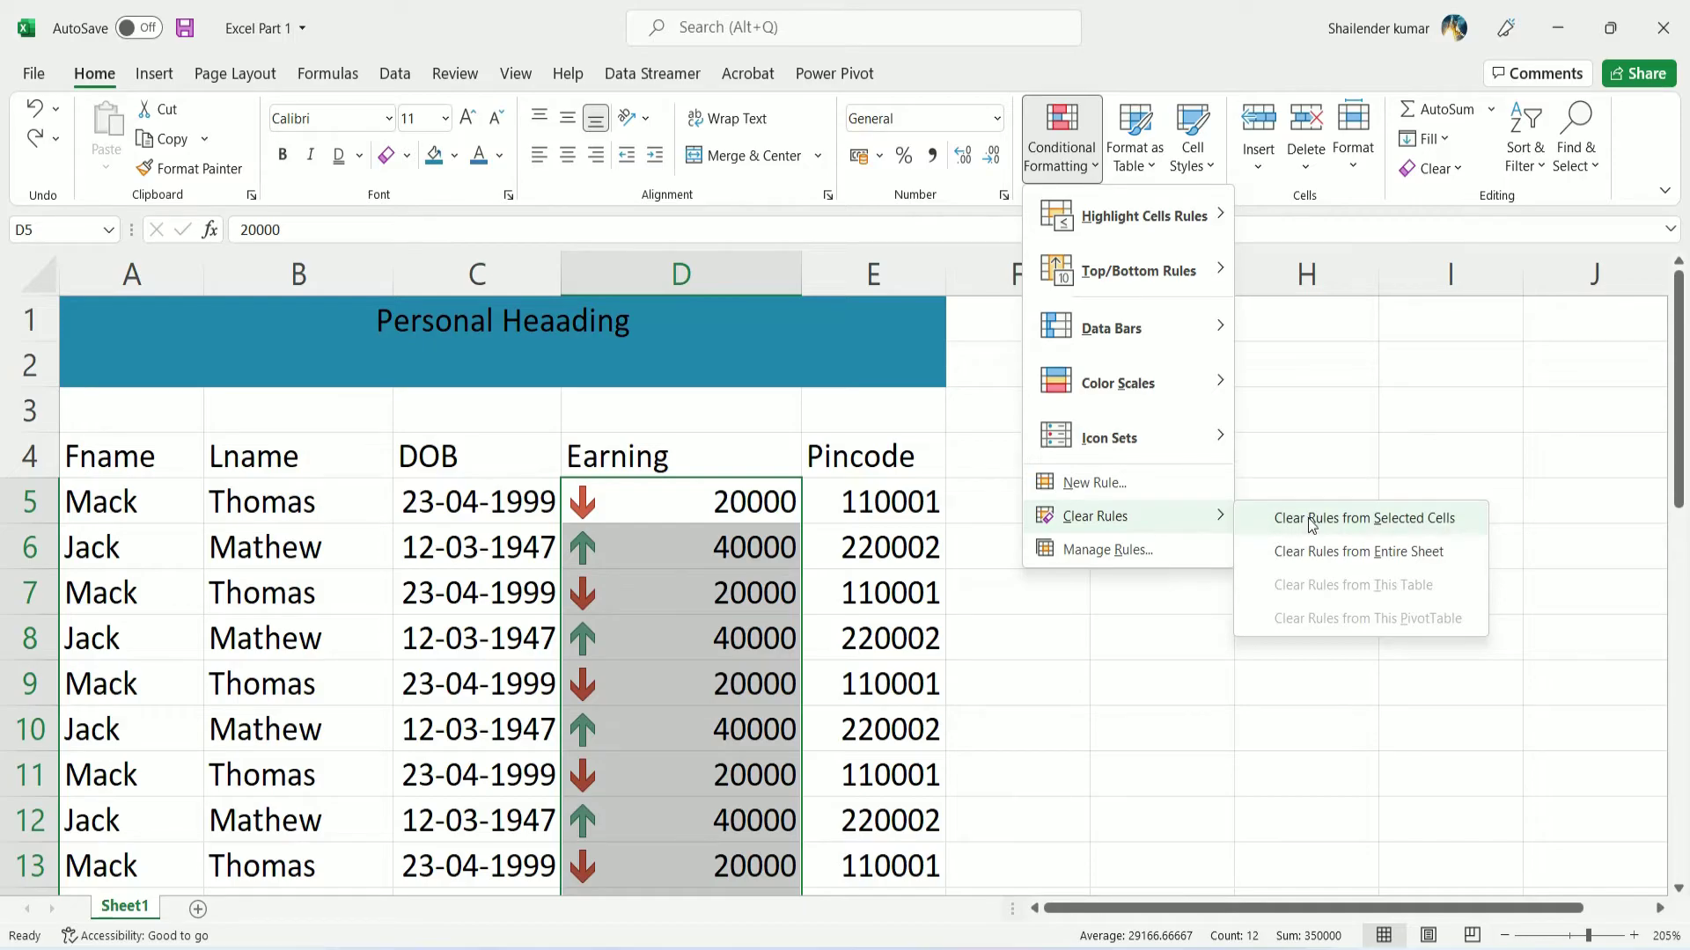
pyautogui.click(1393, 527)
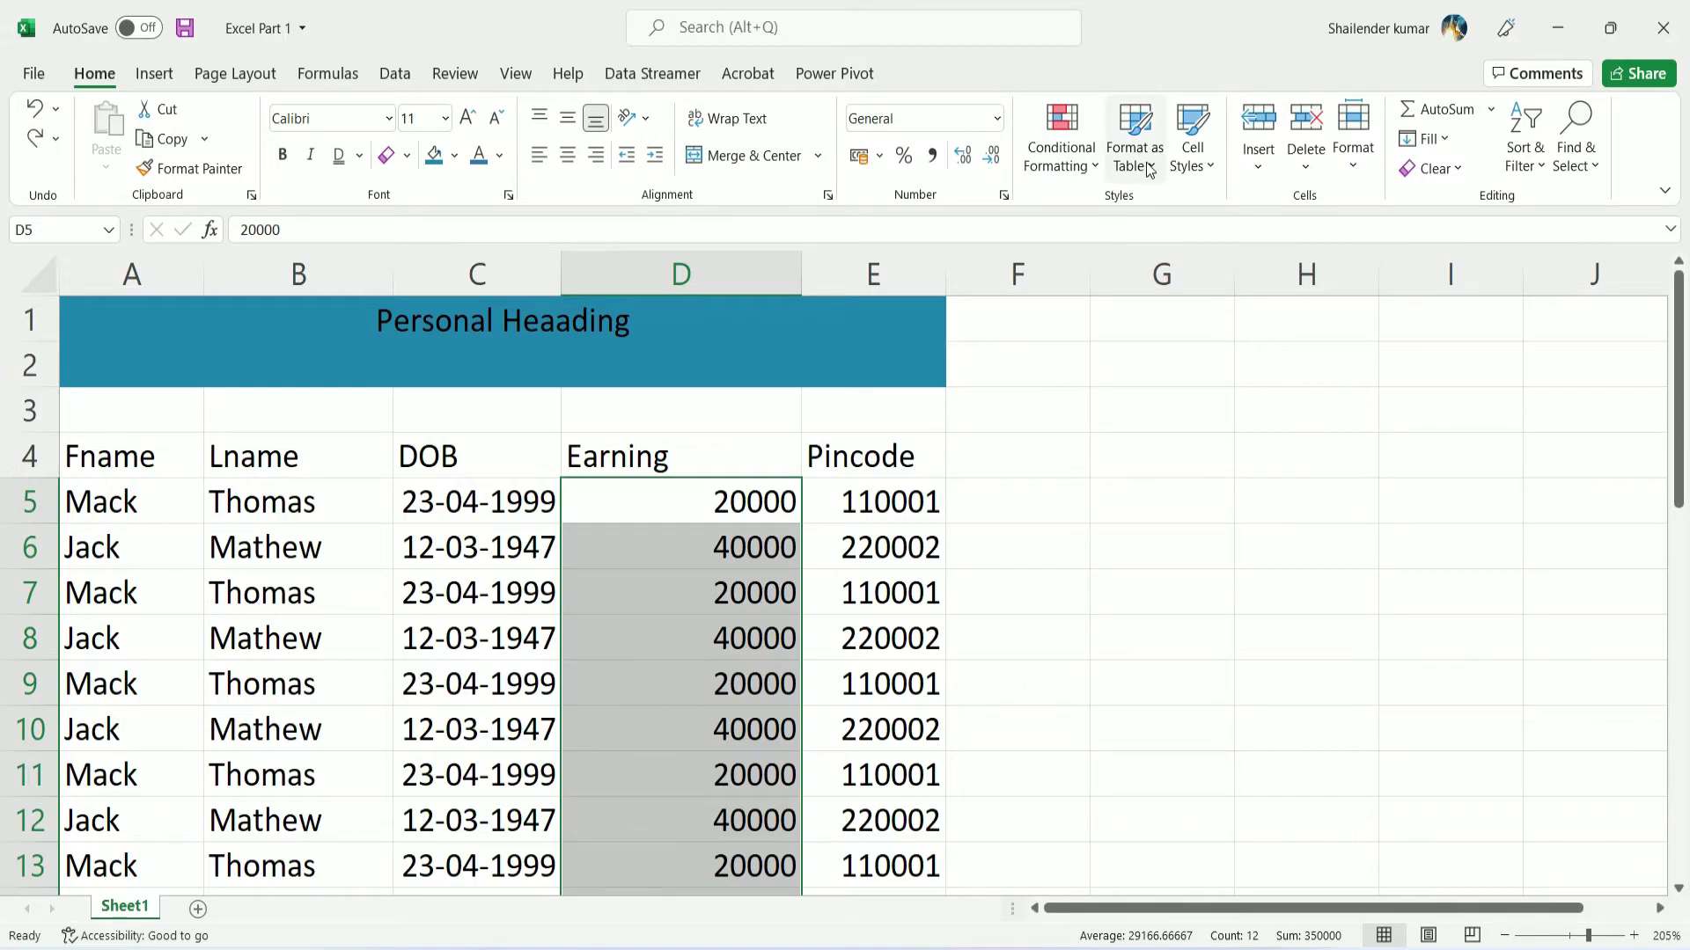
pyautogui.click(516, 419)
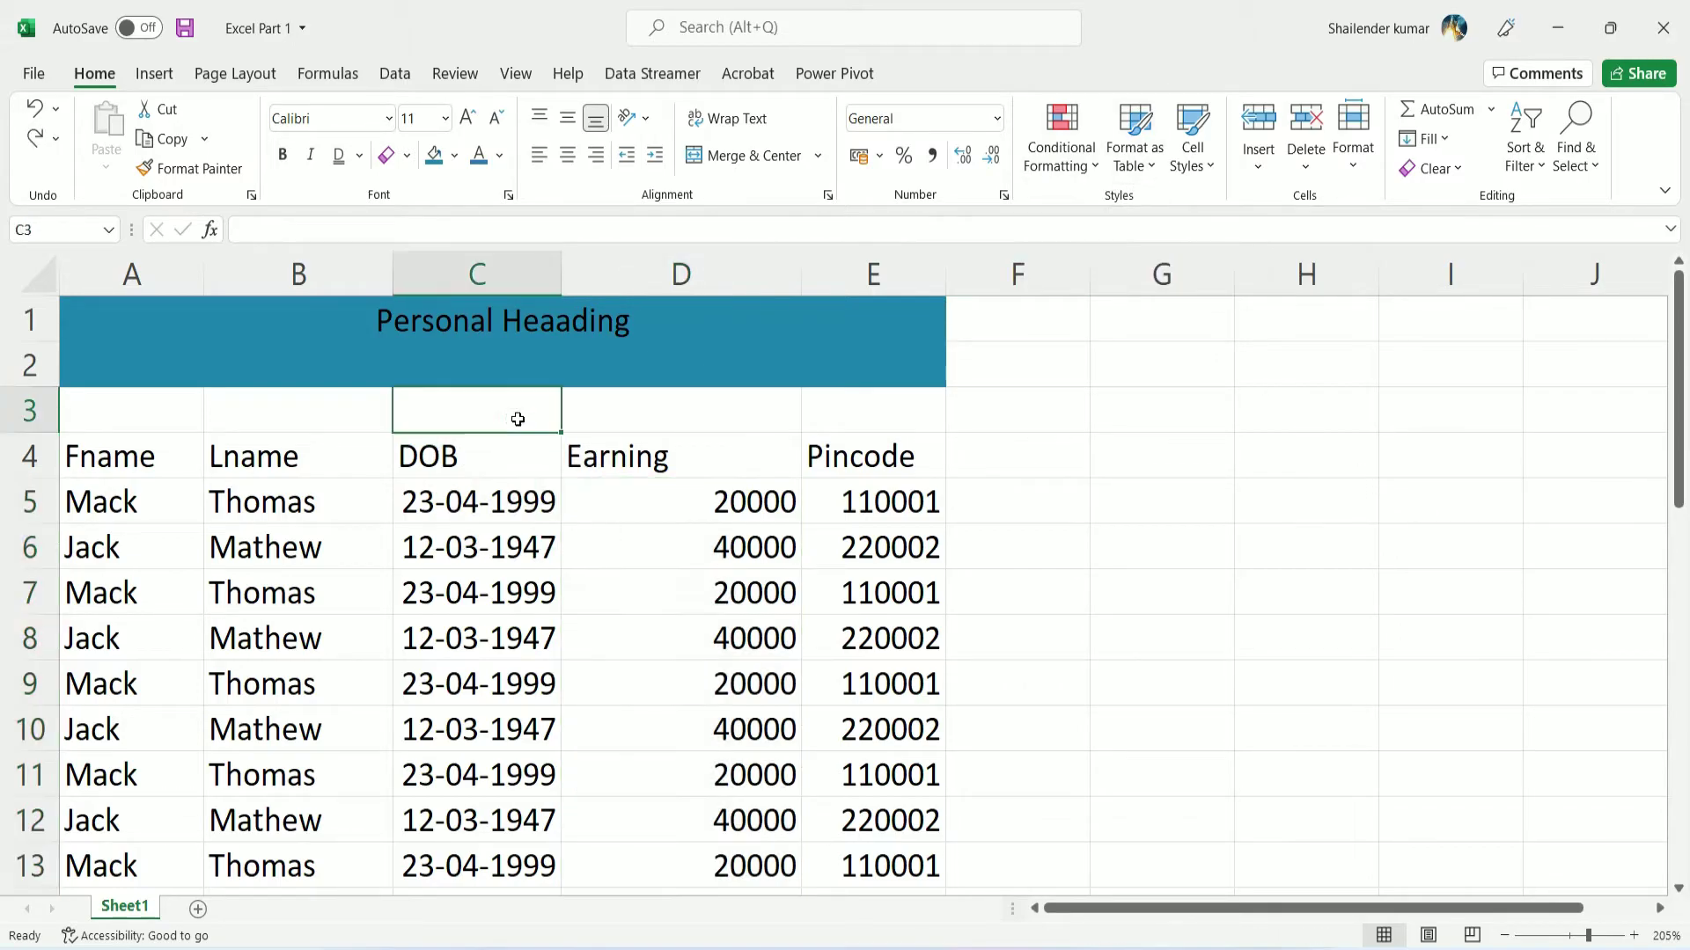
pyautogui.click(98, 449)
pyautogui.moveTo(473, 531); pyautogui.dragTo(845, 871)
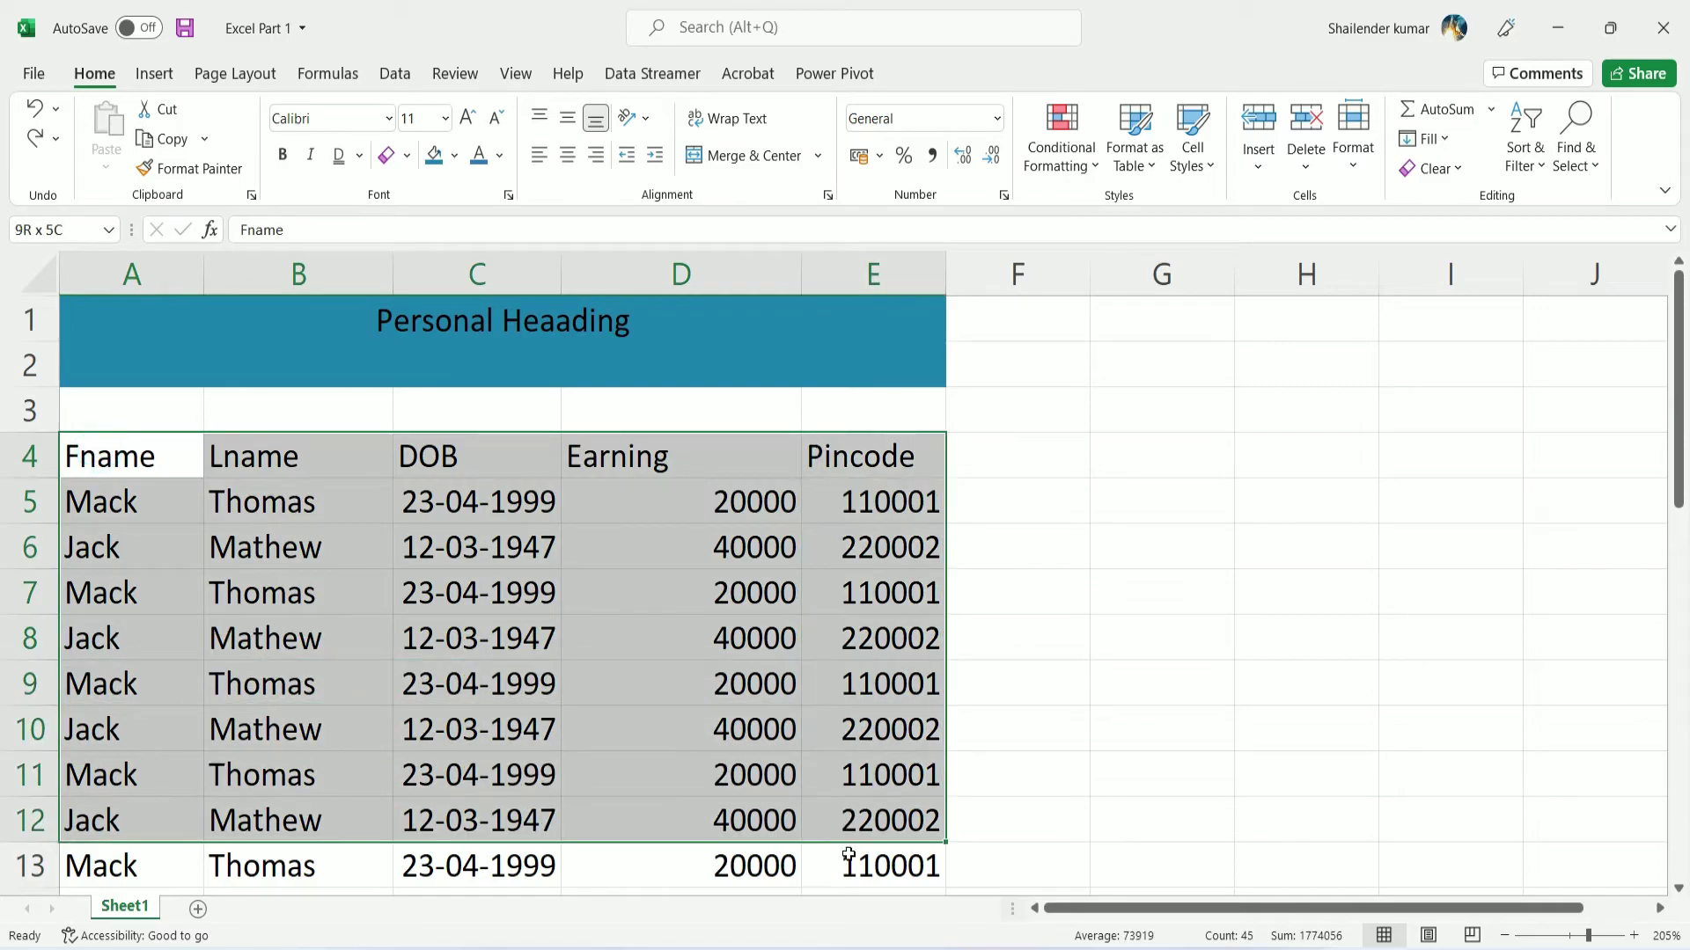
pyautogui.click(1136, 149)
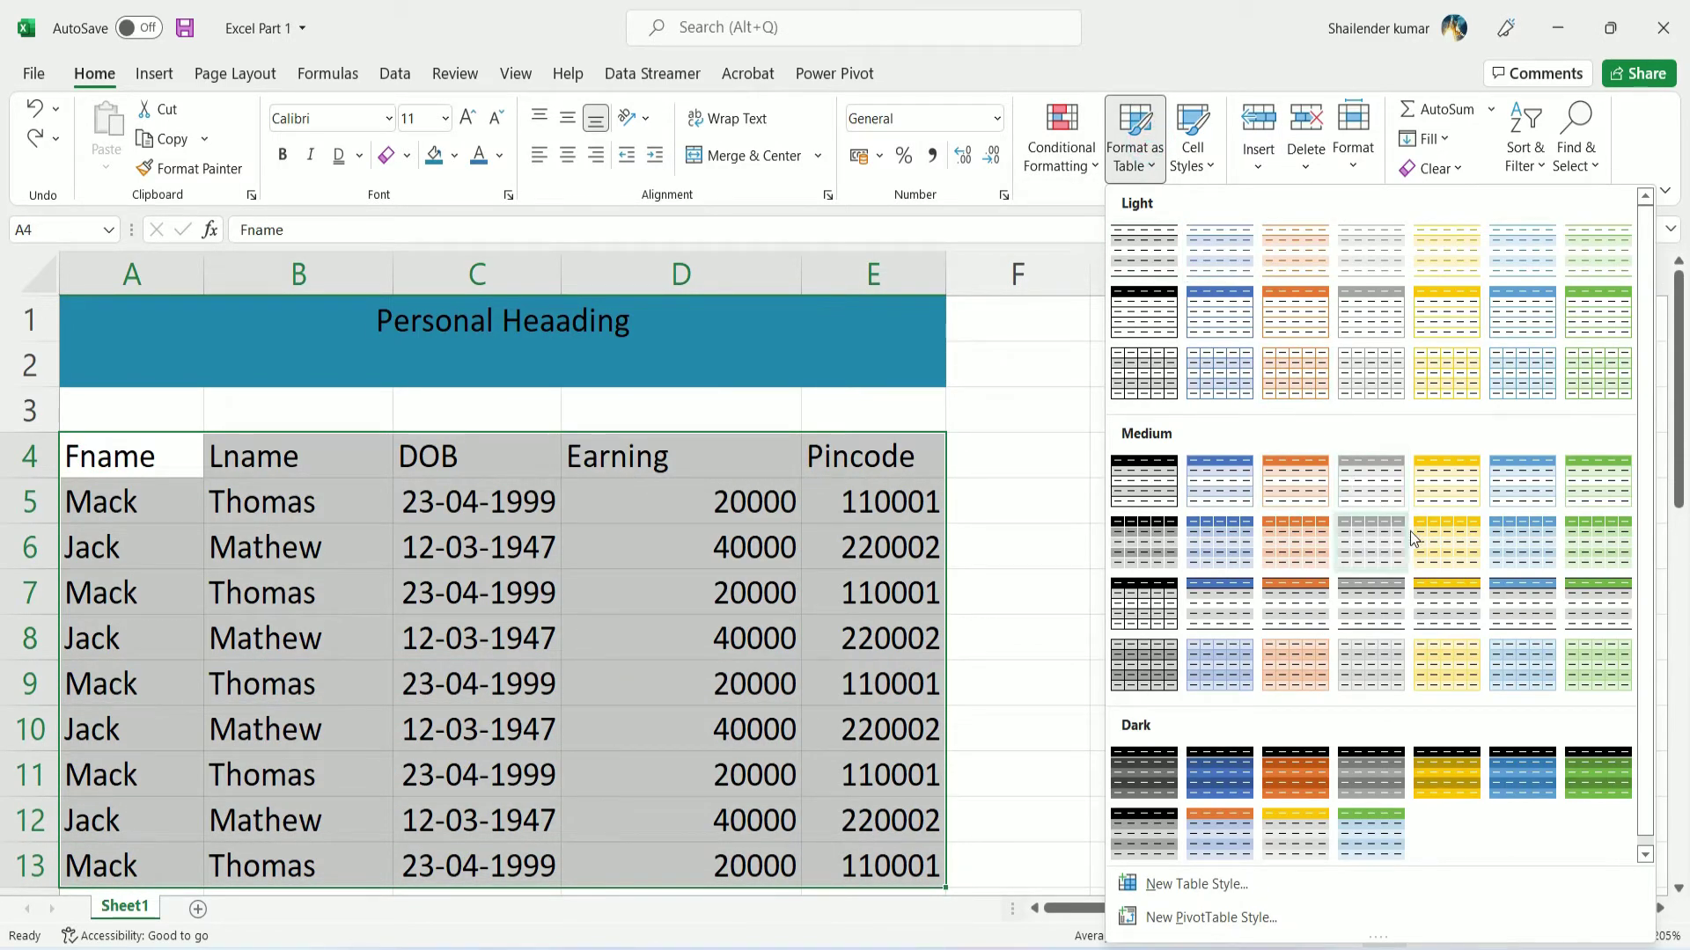
pyautogui.click(1449, 542)
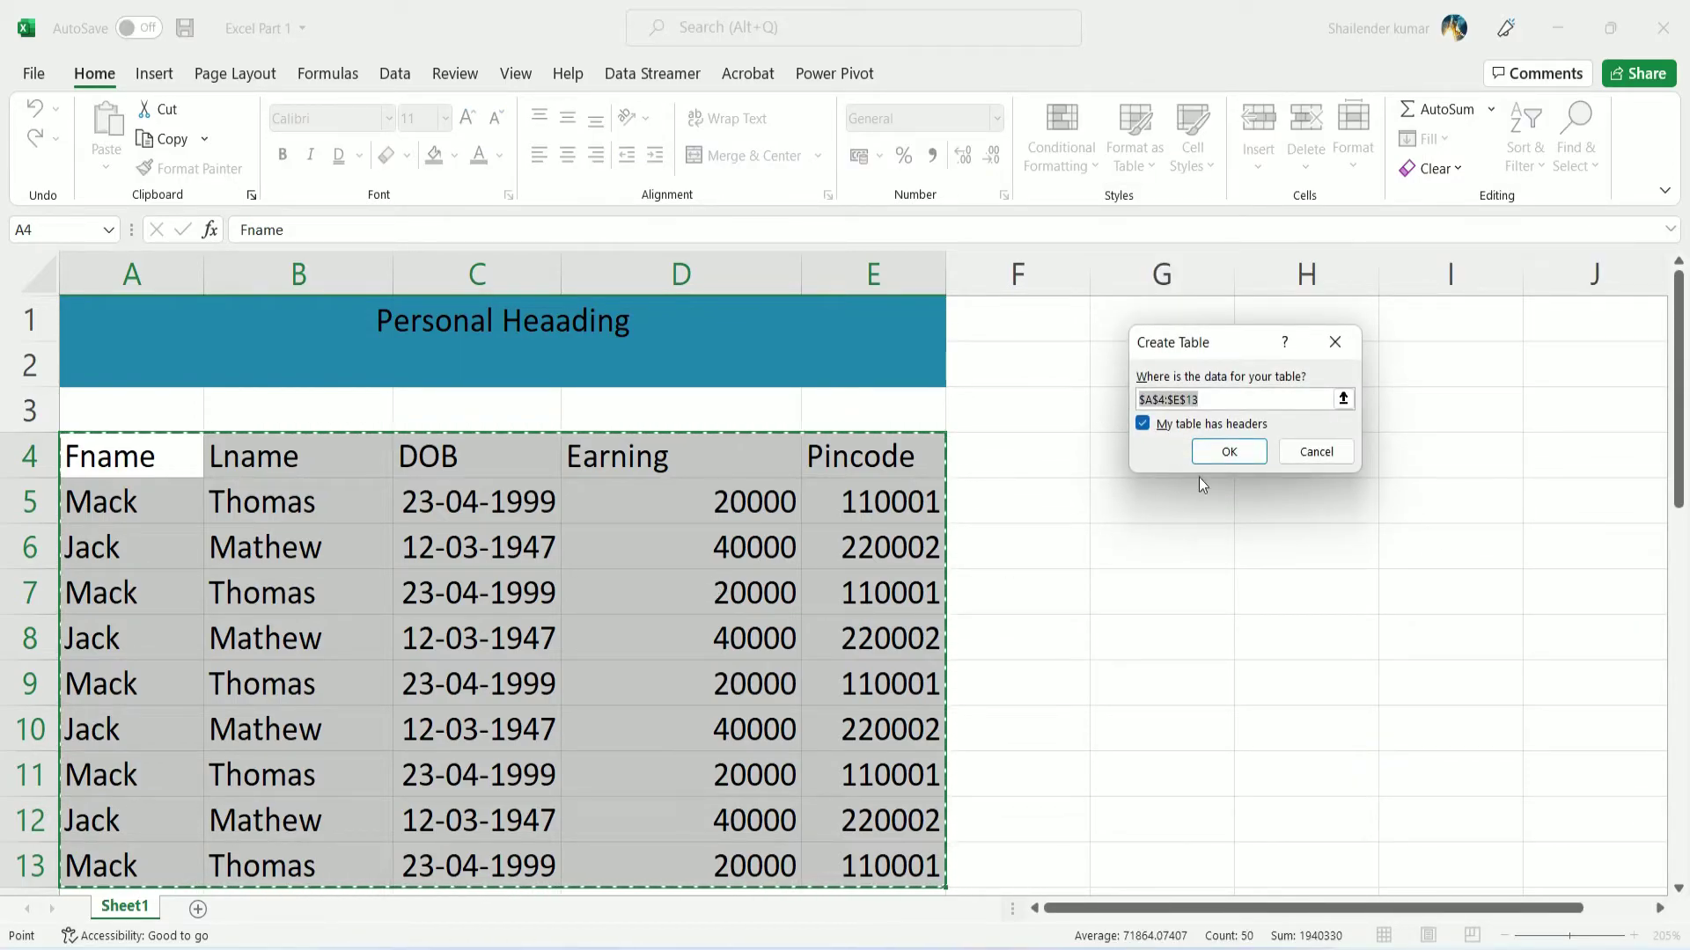
pyautogui.click(1228, 462)
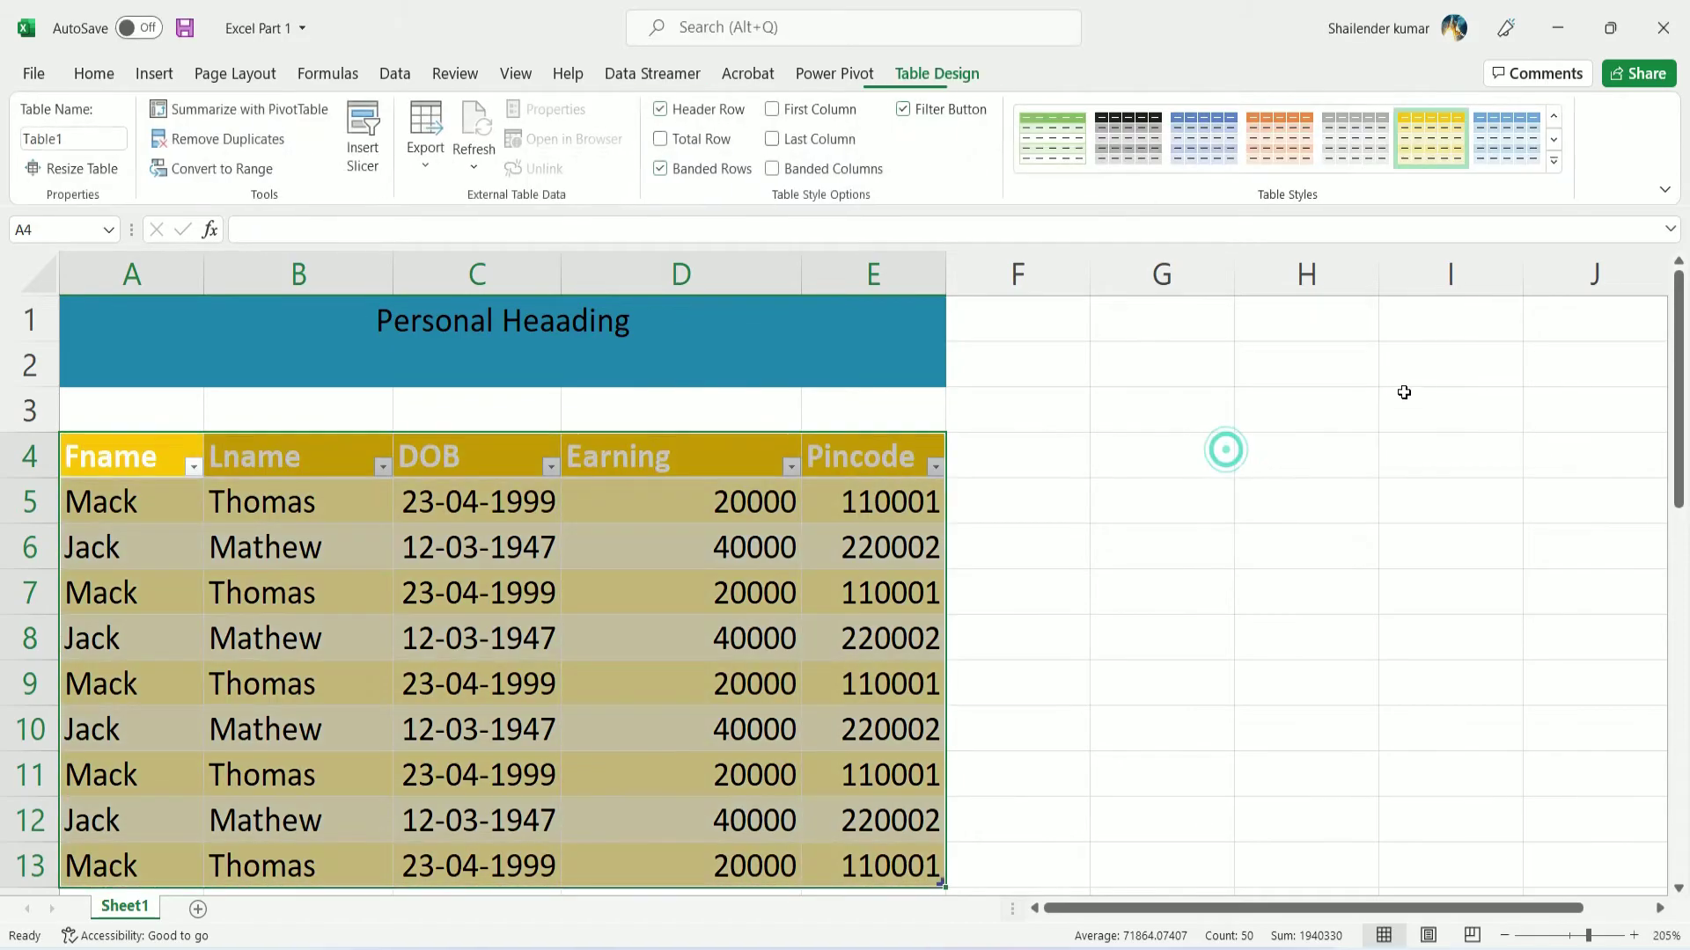
pyautogui.scroll(-1, 1402, 377)
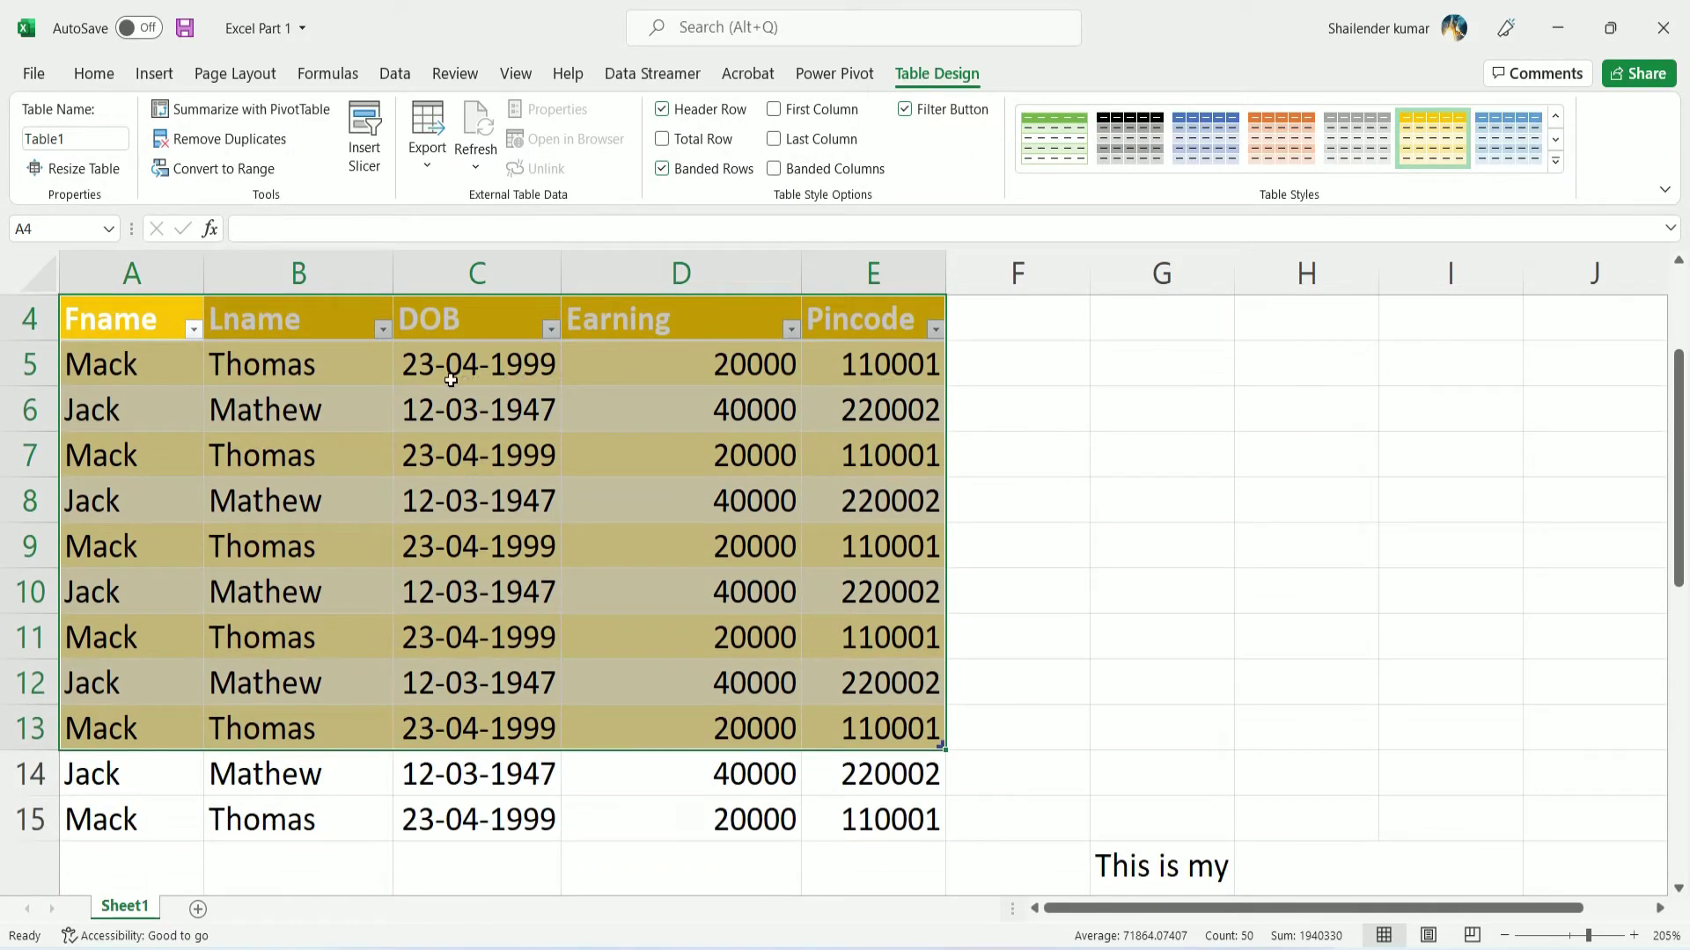
pyautogui.click(235, 362)
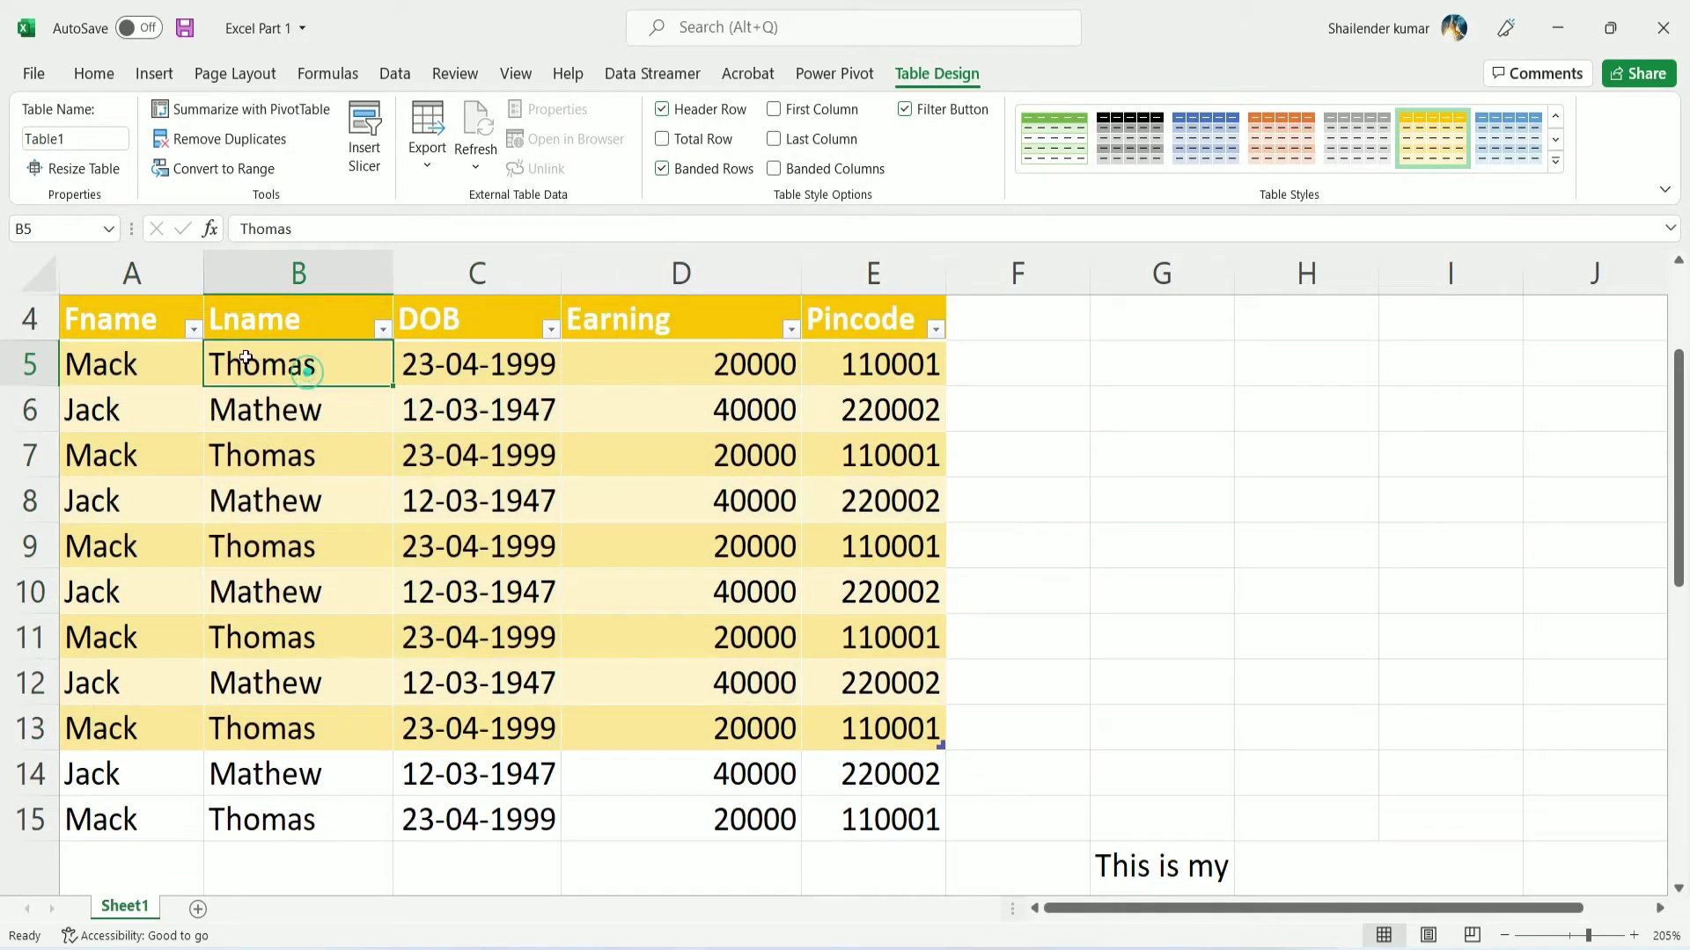
pyautogui.click(192, 332)
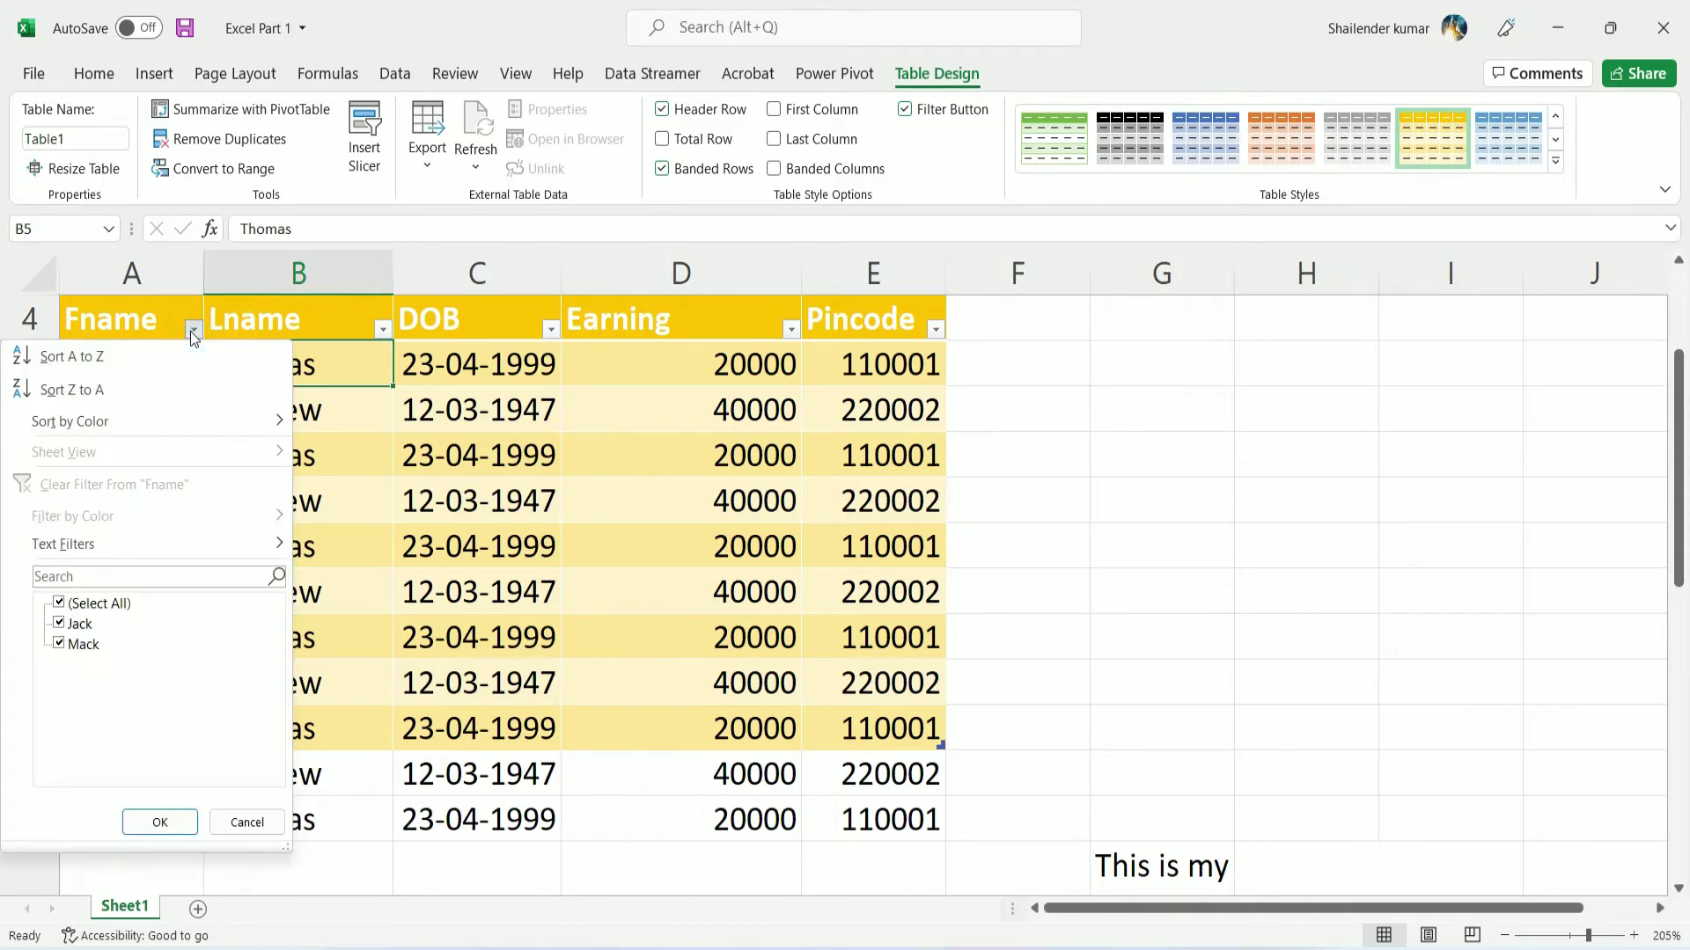
pyautogui.click(191, 331)
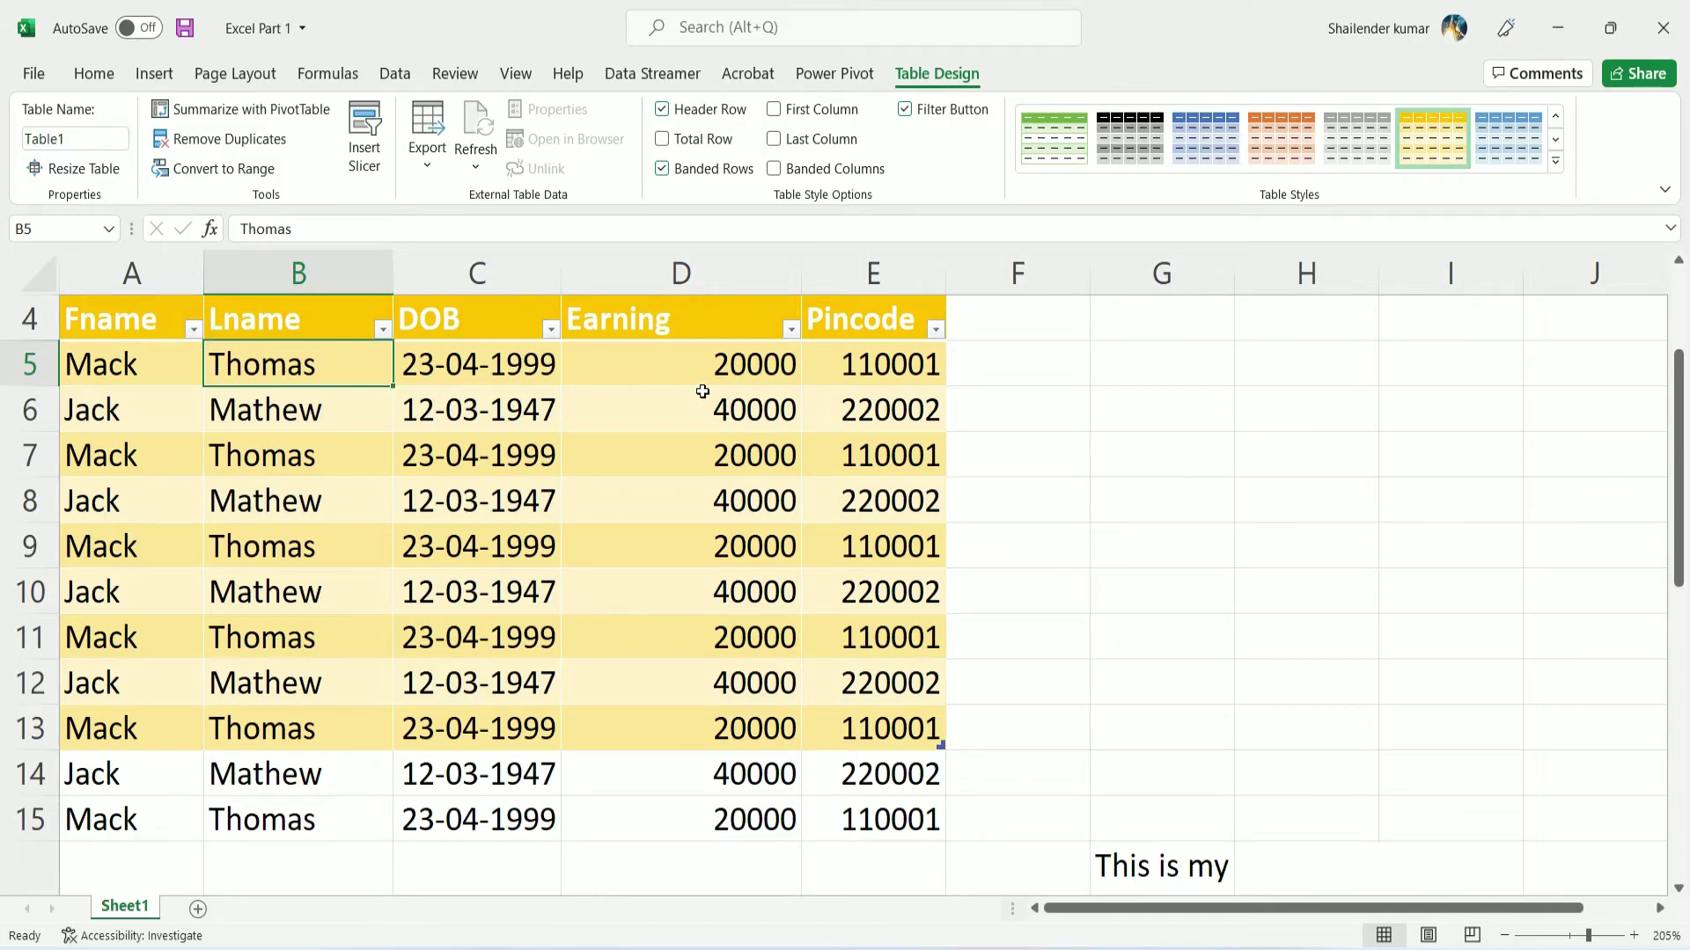
pyautogui.scroll(1, 702, 391)
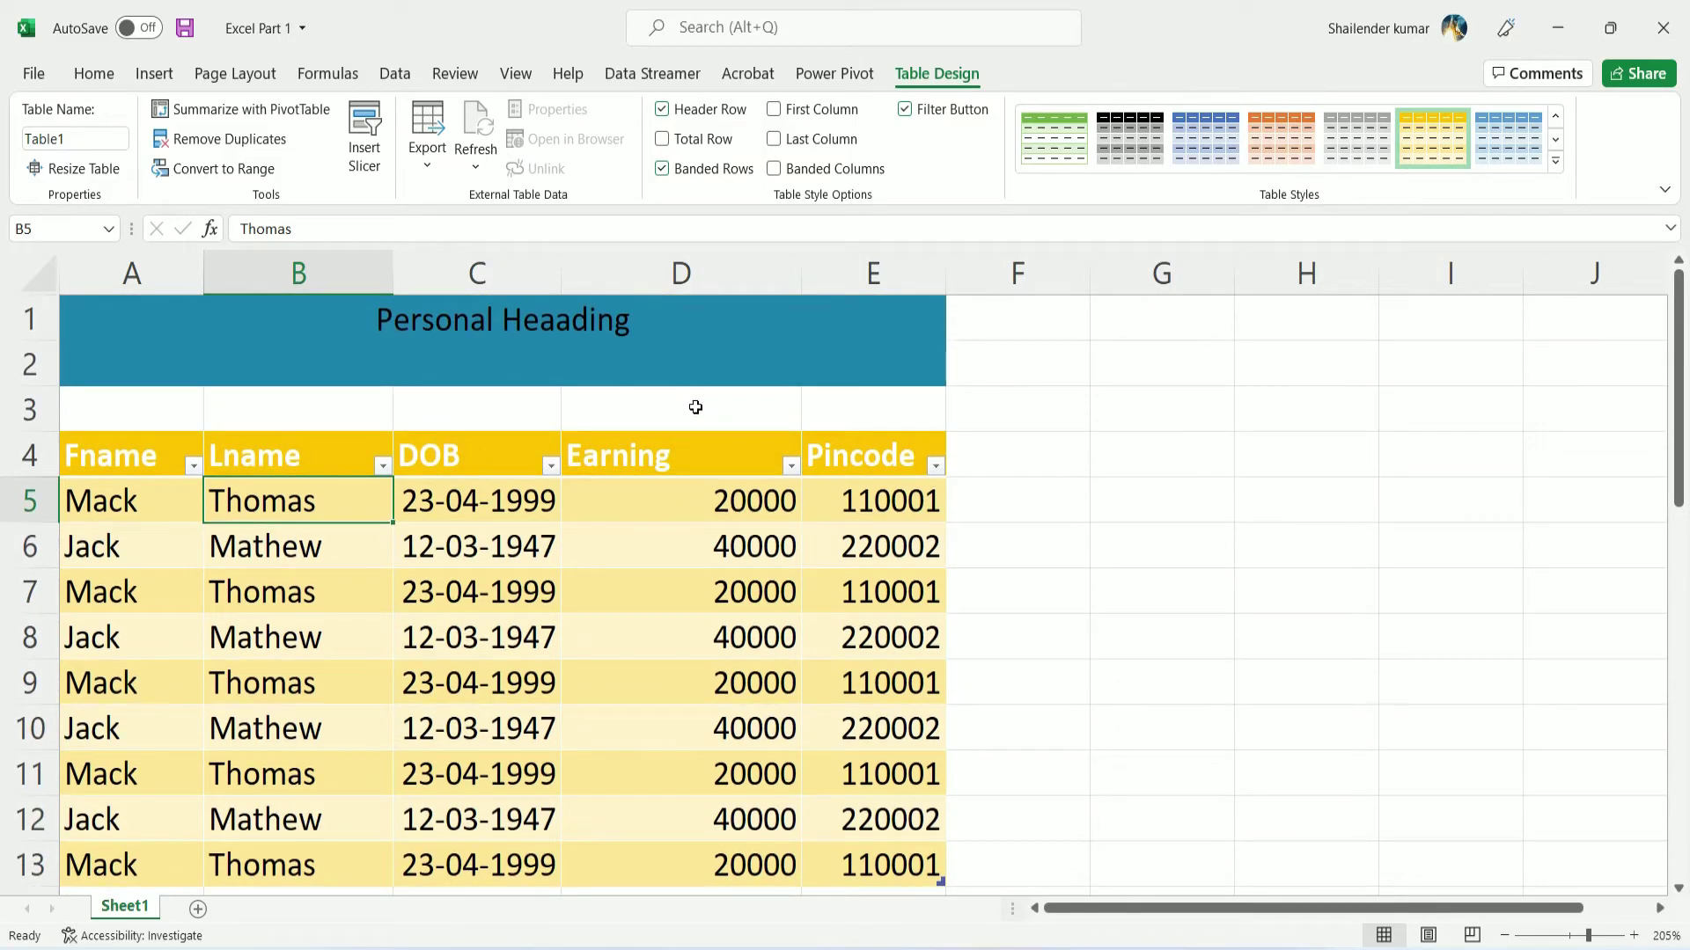
pyautogui.hotkey('ctrl', 'z')
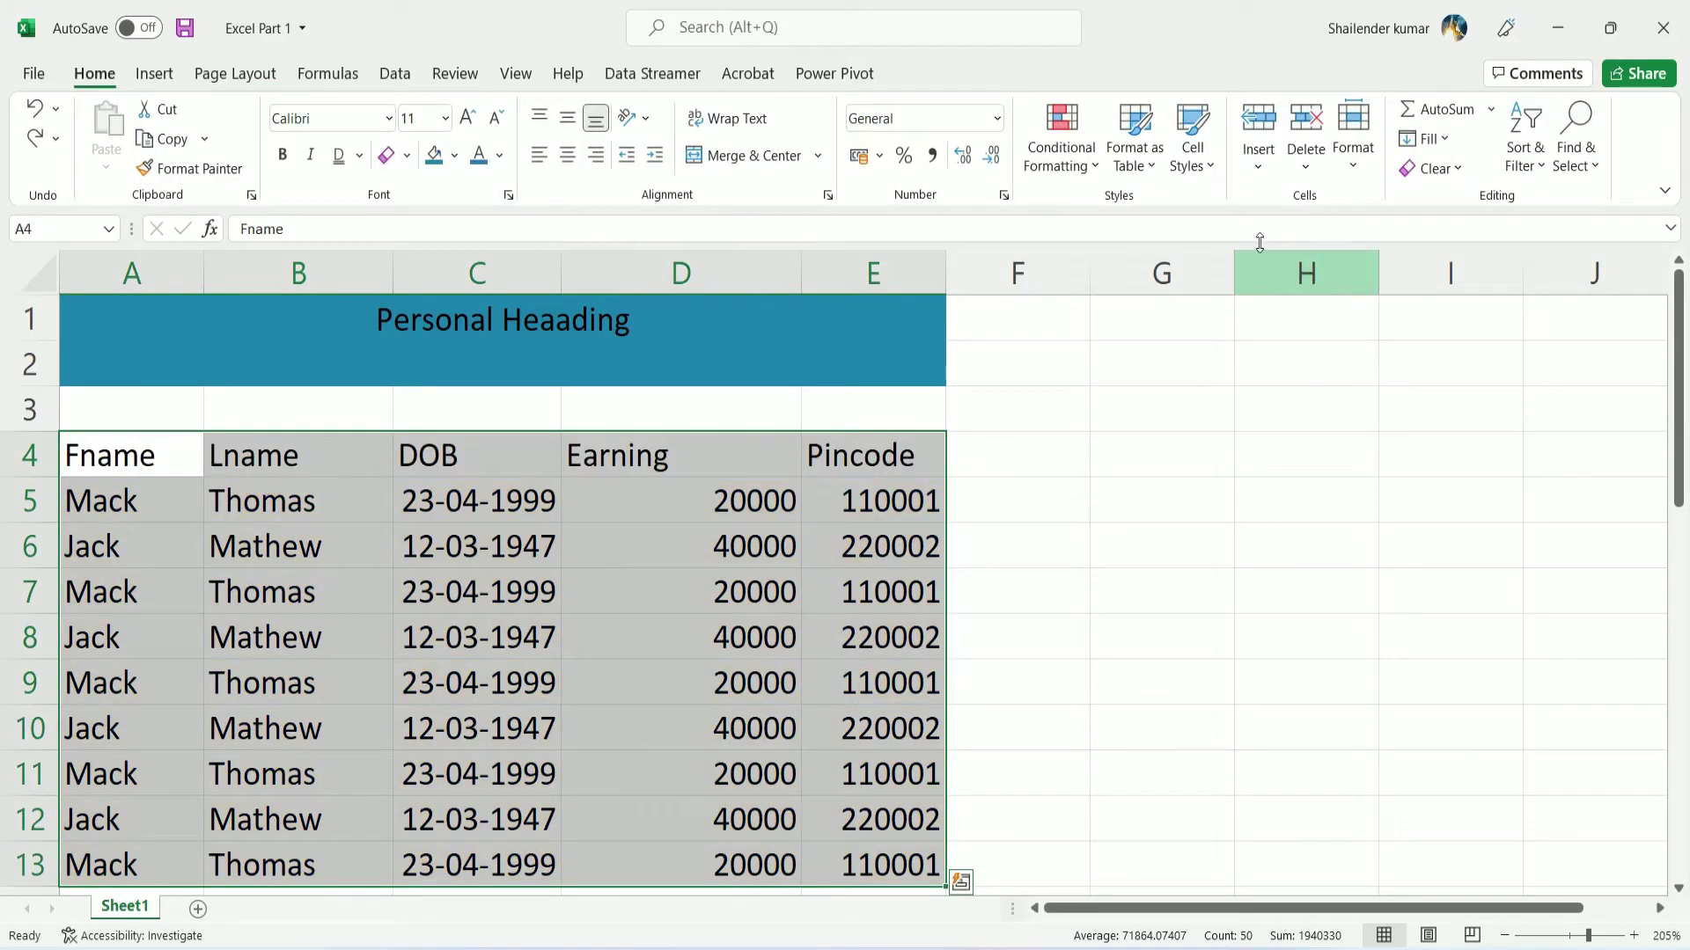
pyautogui.click(1136, 157)
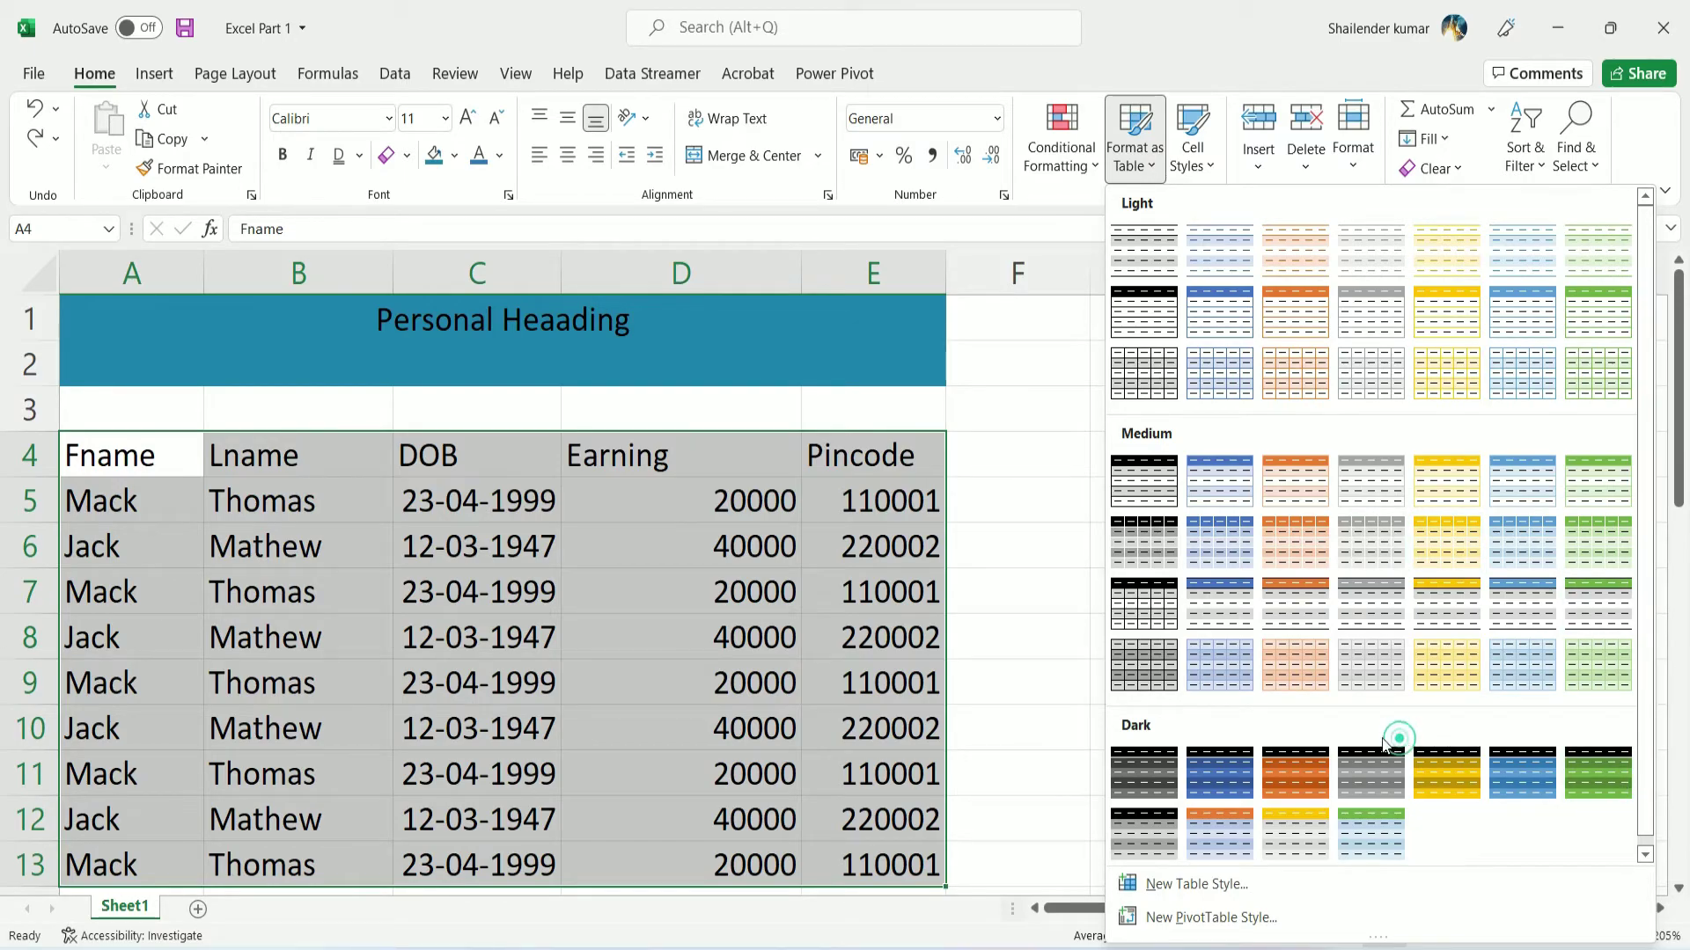
pyautogui.click(1063, 711)
pyautogui.click(595, 581)
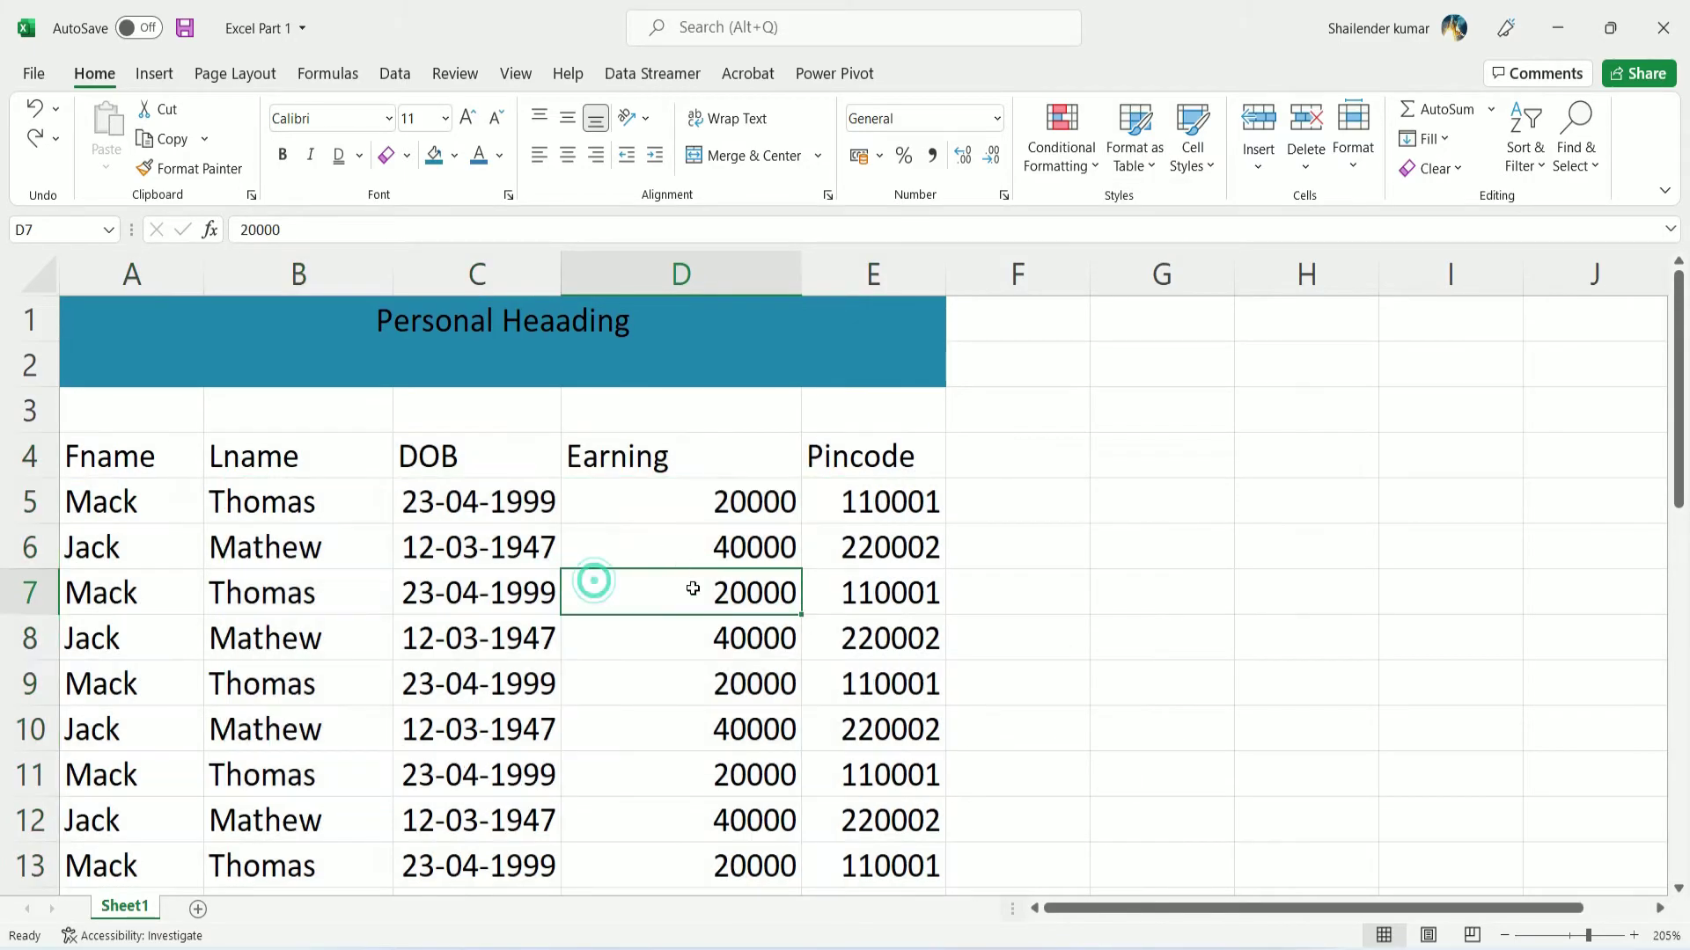
pyautogui.click(1137, 157)
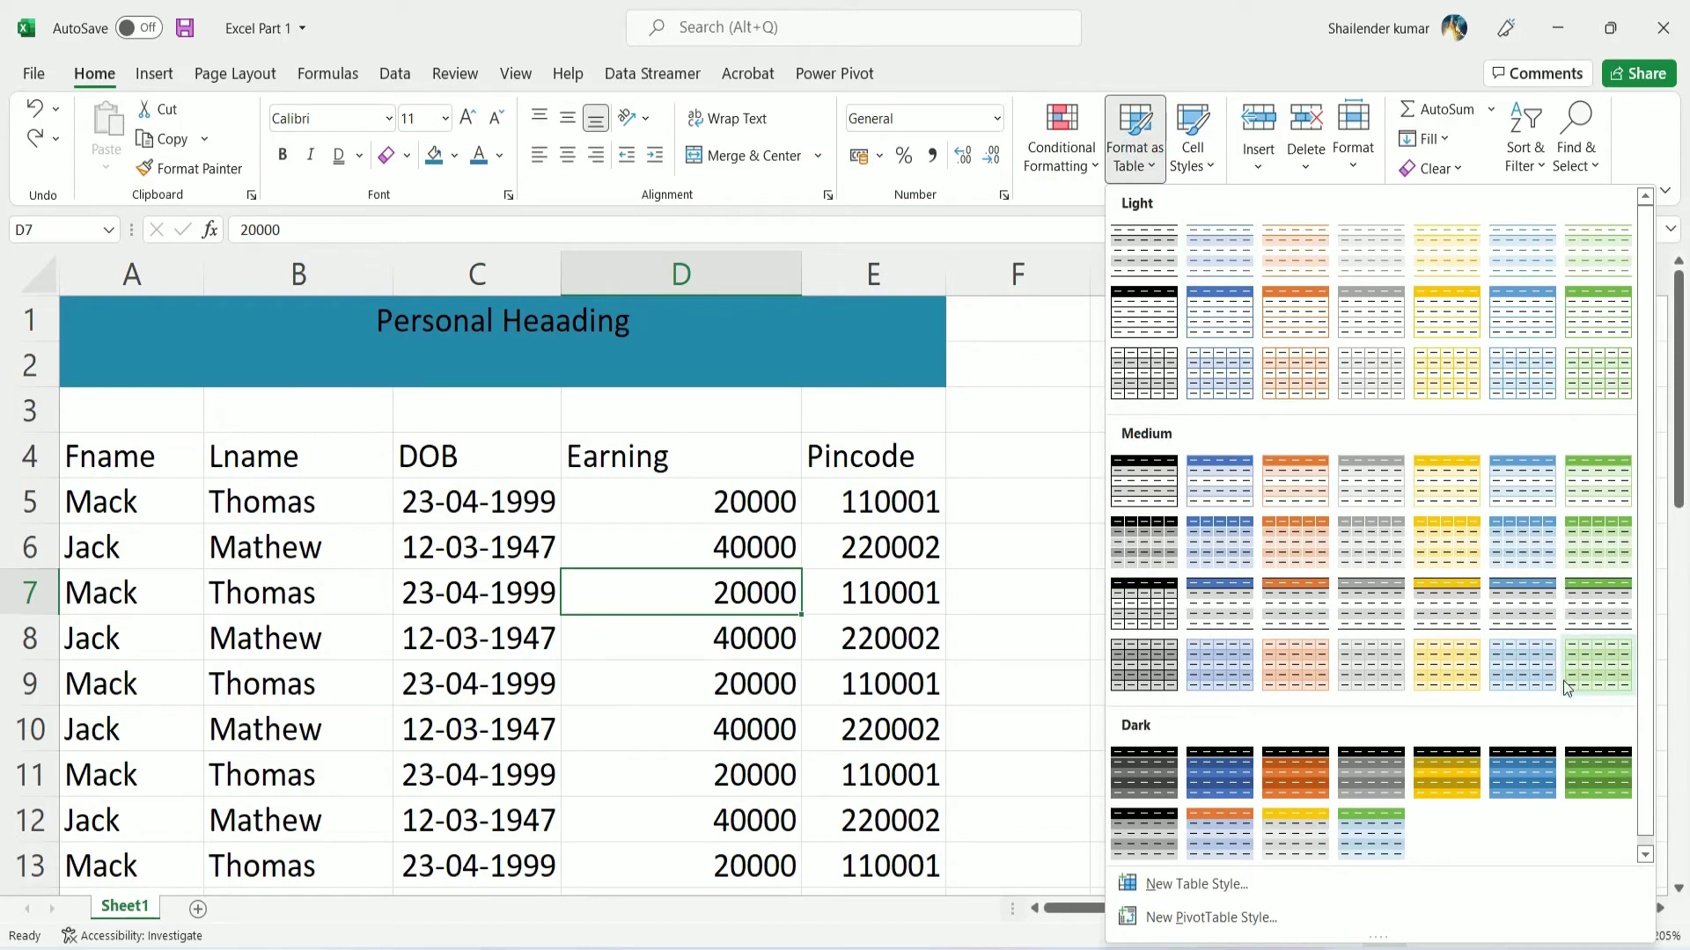
pyautogui.click(1517, 773)
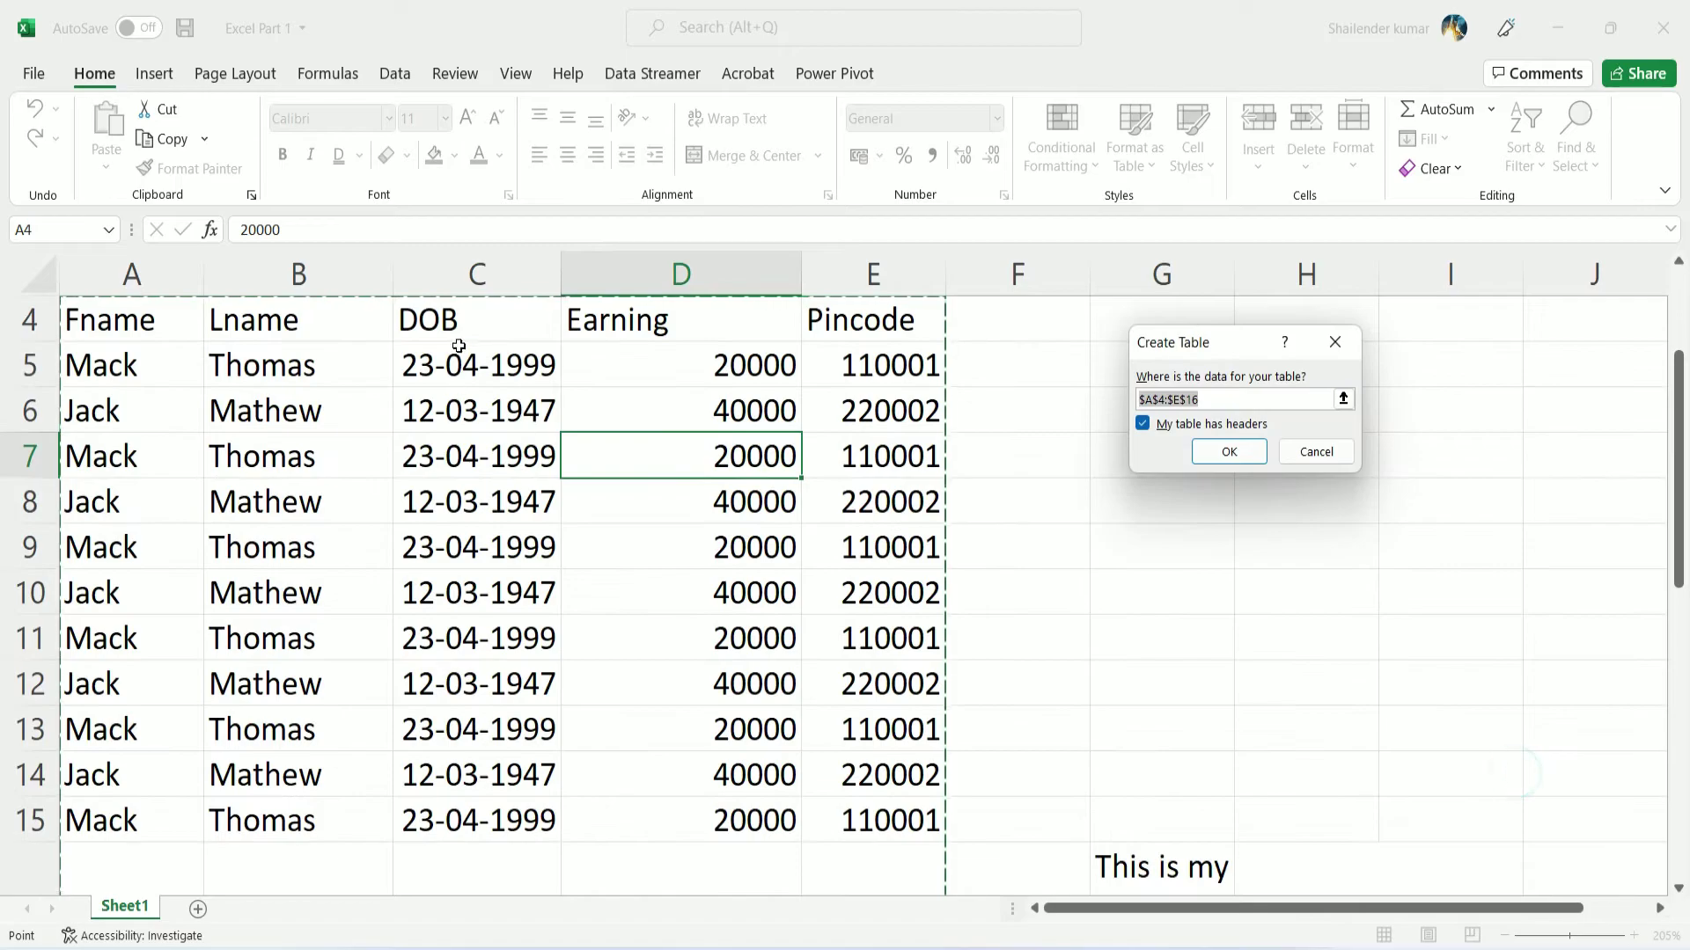
pyautogui.scroll(1, 285, 485)
pyautogui.moveTo(113, 455)
pyautogui.mouseDown()
pyautogui.moveTo(868, 821)
pyautogui.moveTo(875, 762)
pyautogui.mouseUp()
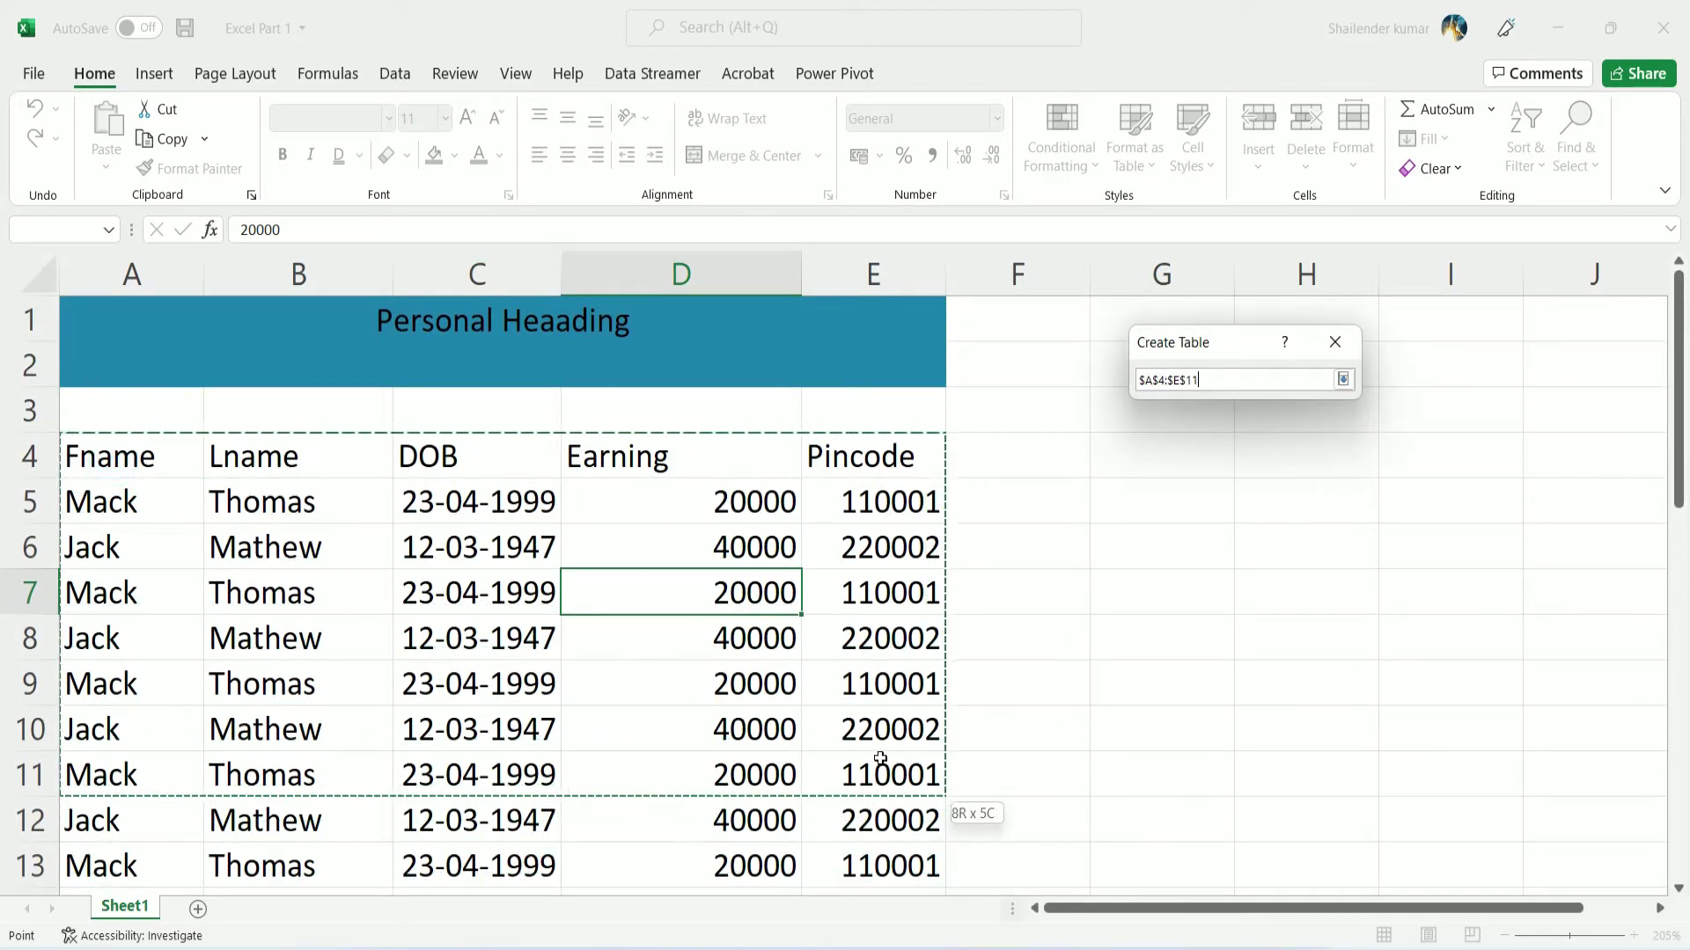
pyautogui.click(1244, 452)
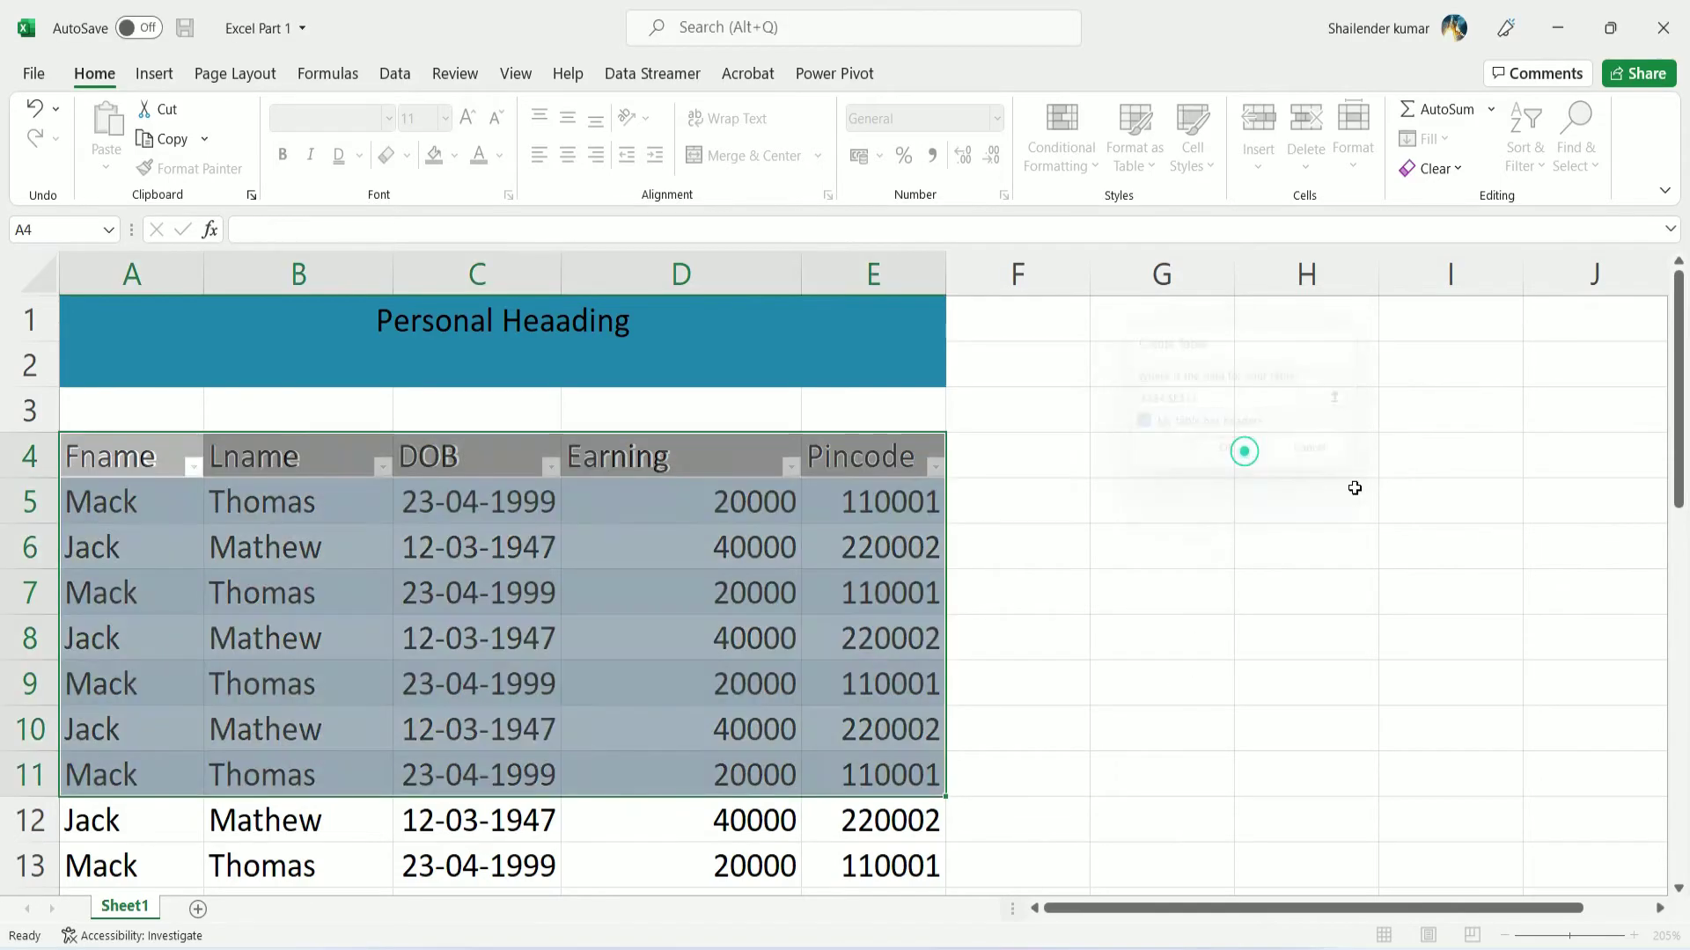
pyautogui.click(650, 710)
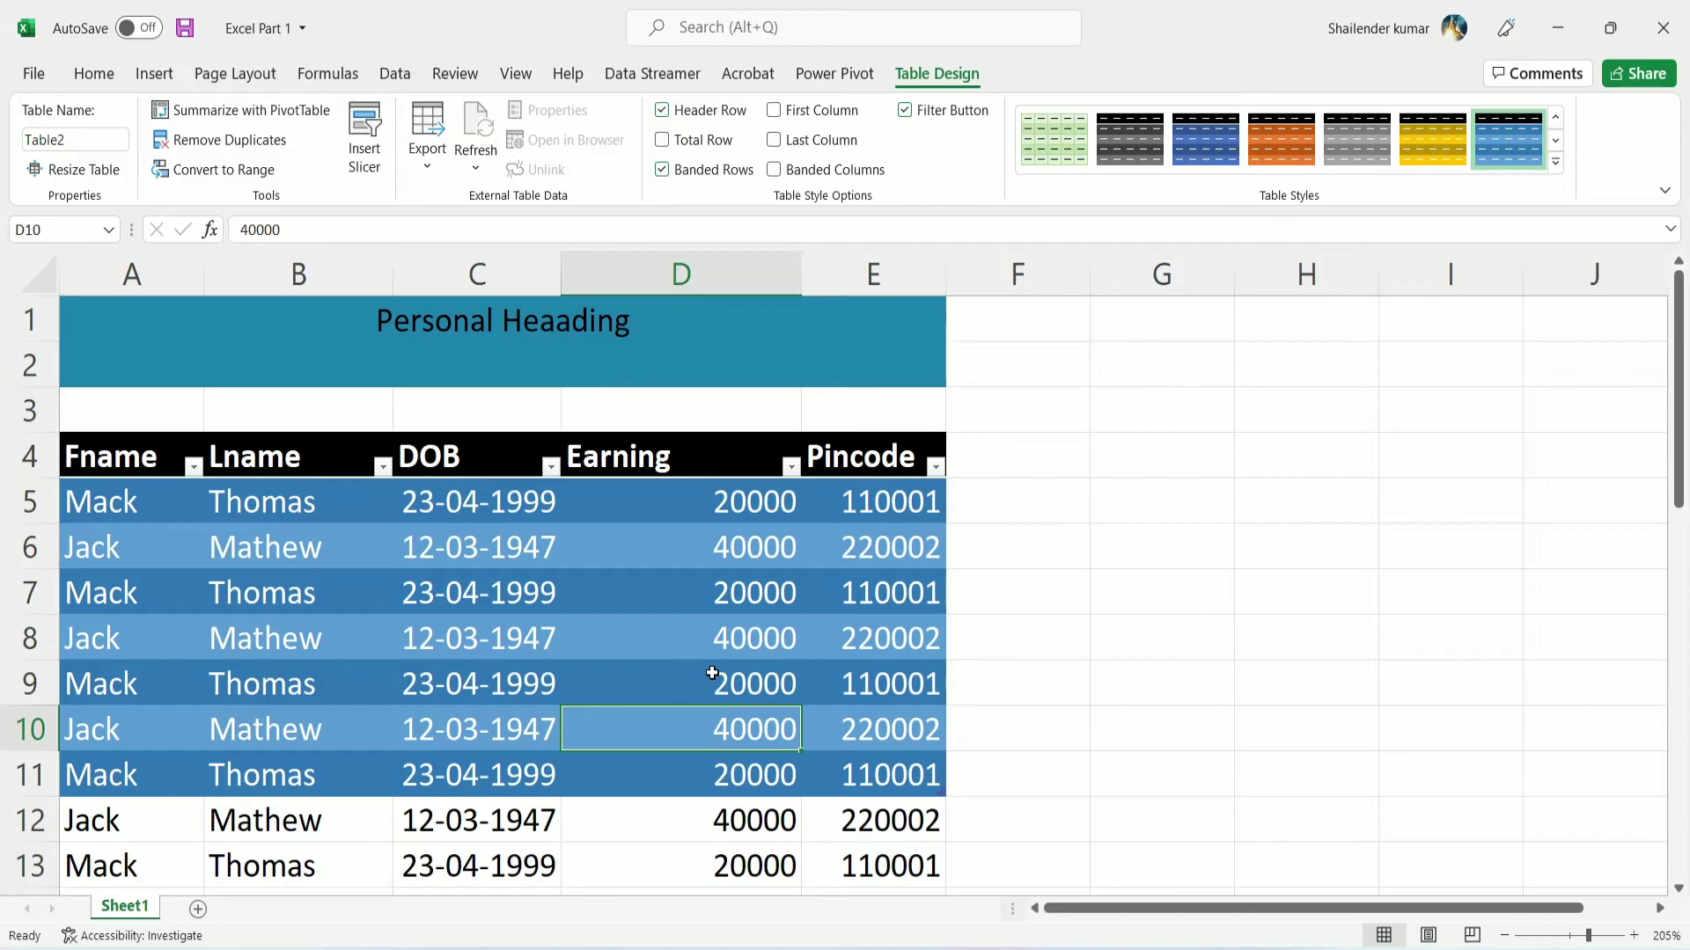
pyautogui.click(792, 466)
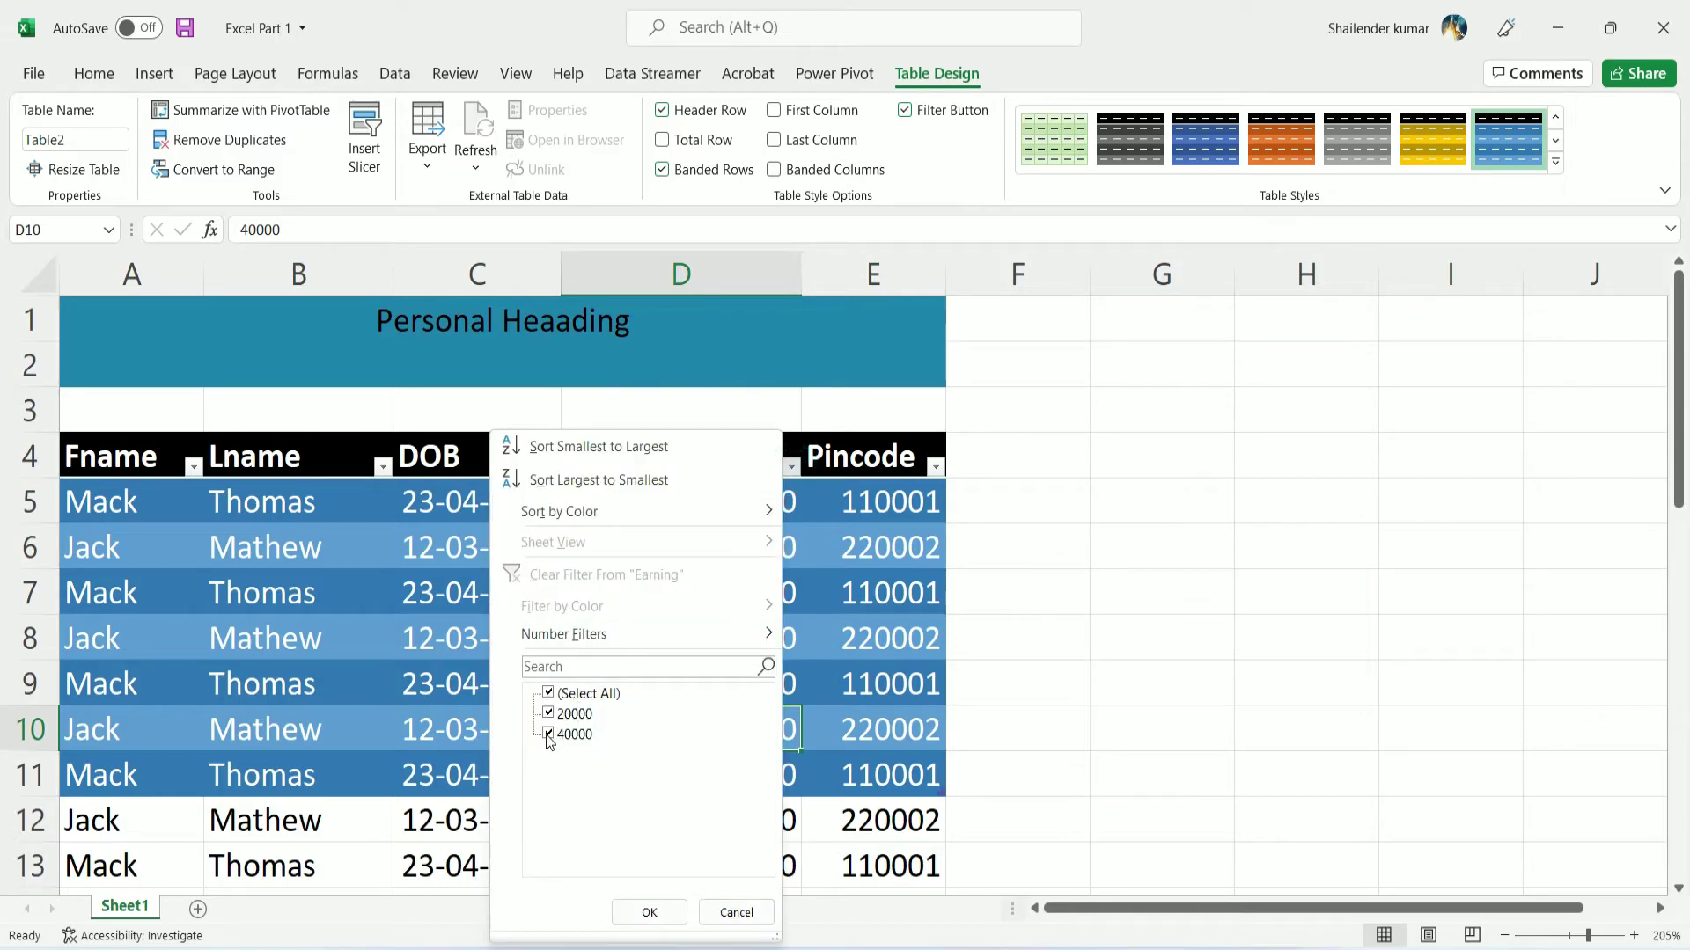
pyautogui.click(251, 695)
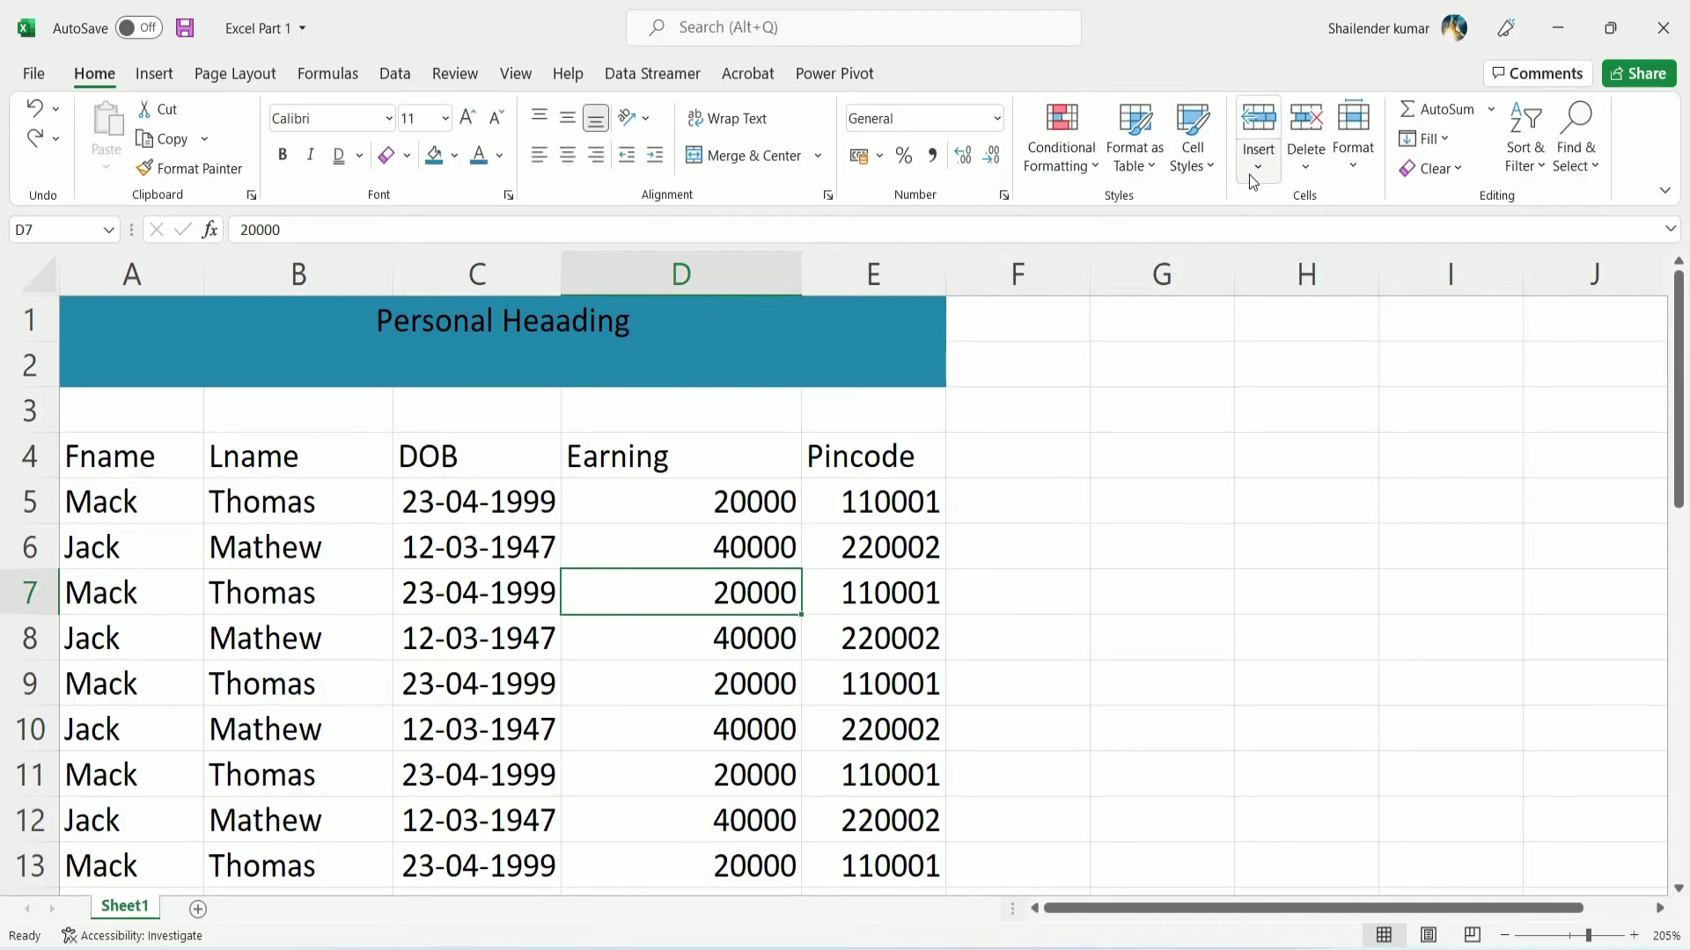
pyautogui.moveTo(129, 509); pyautogui.dragTo(339, 555)
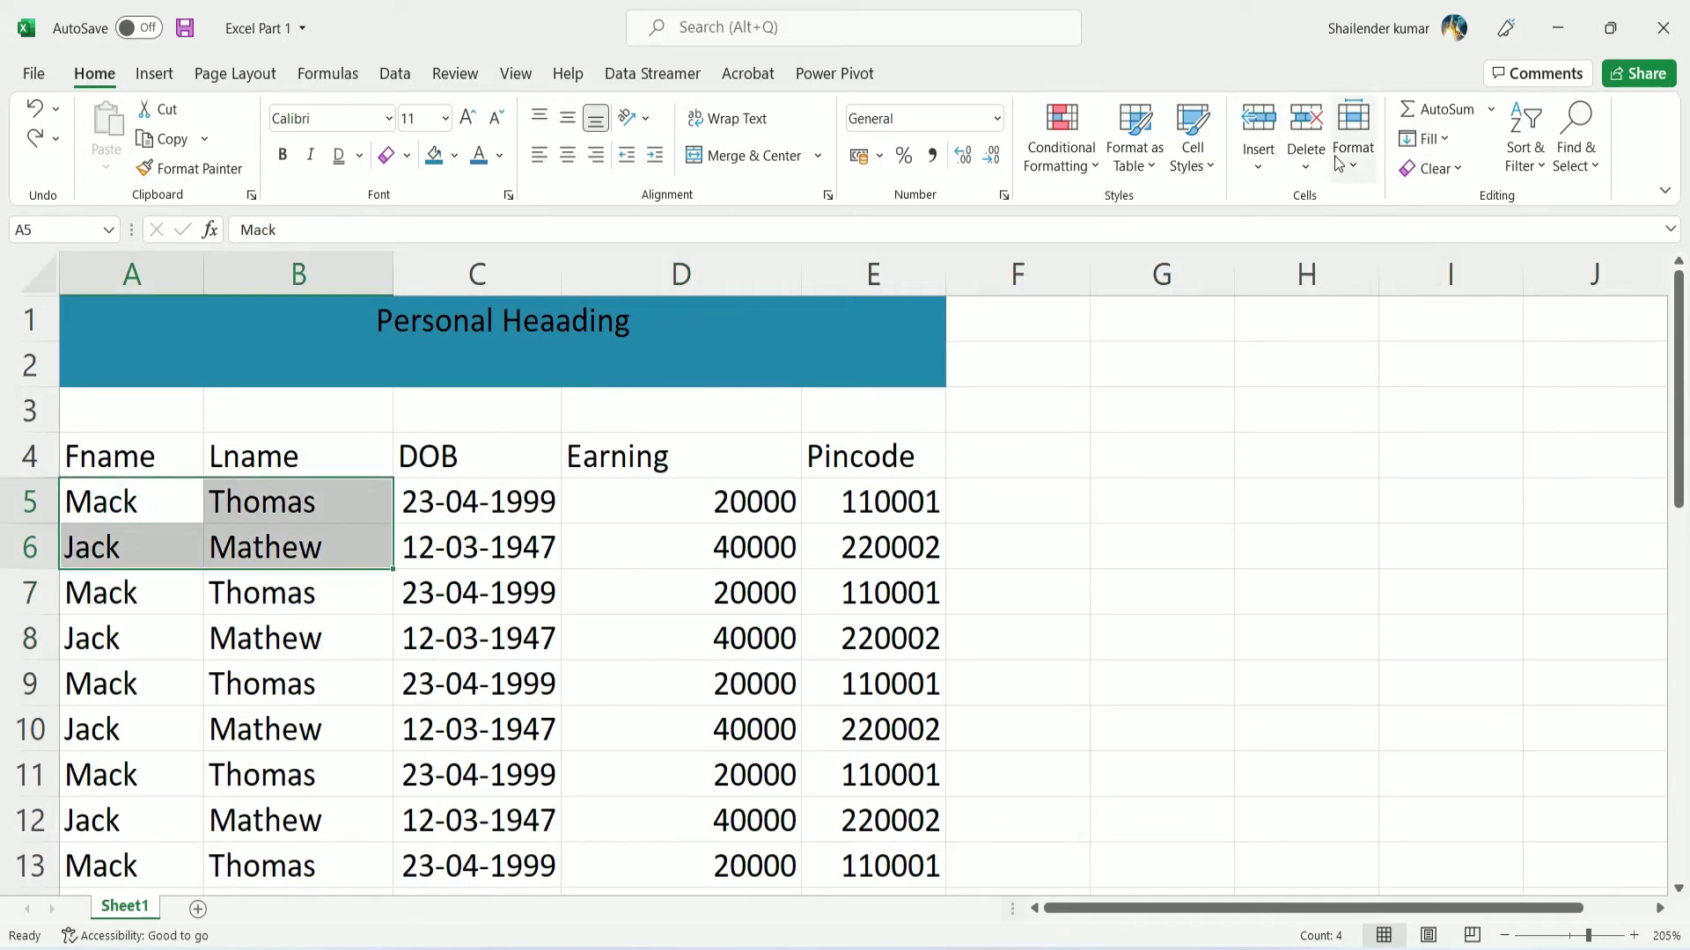
pyautogui.click(1208, 160)
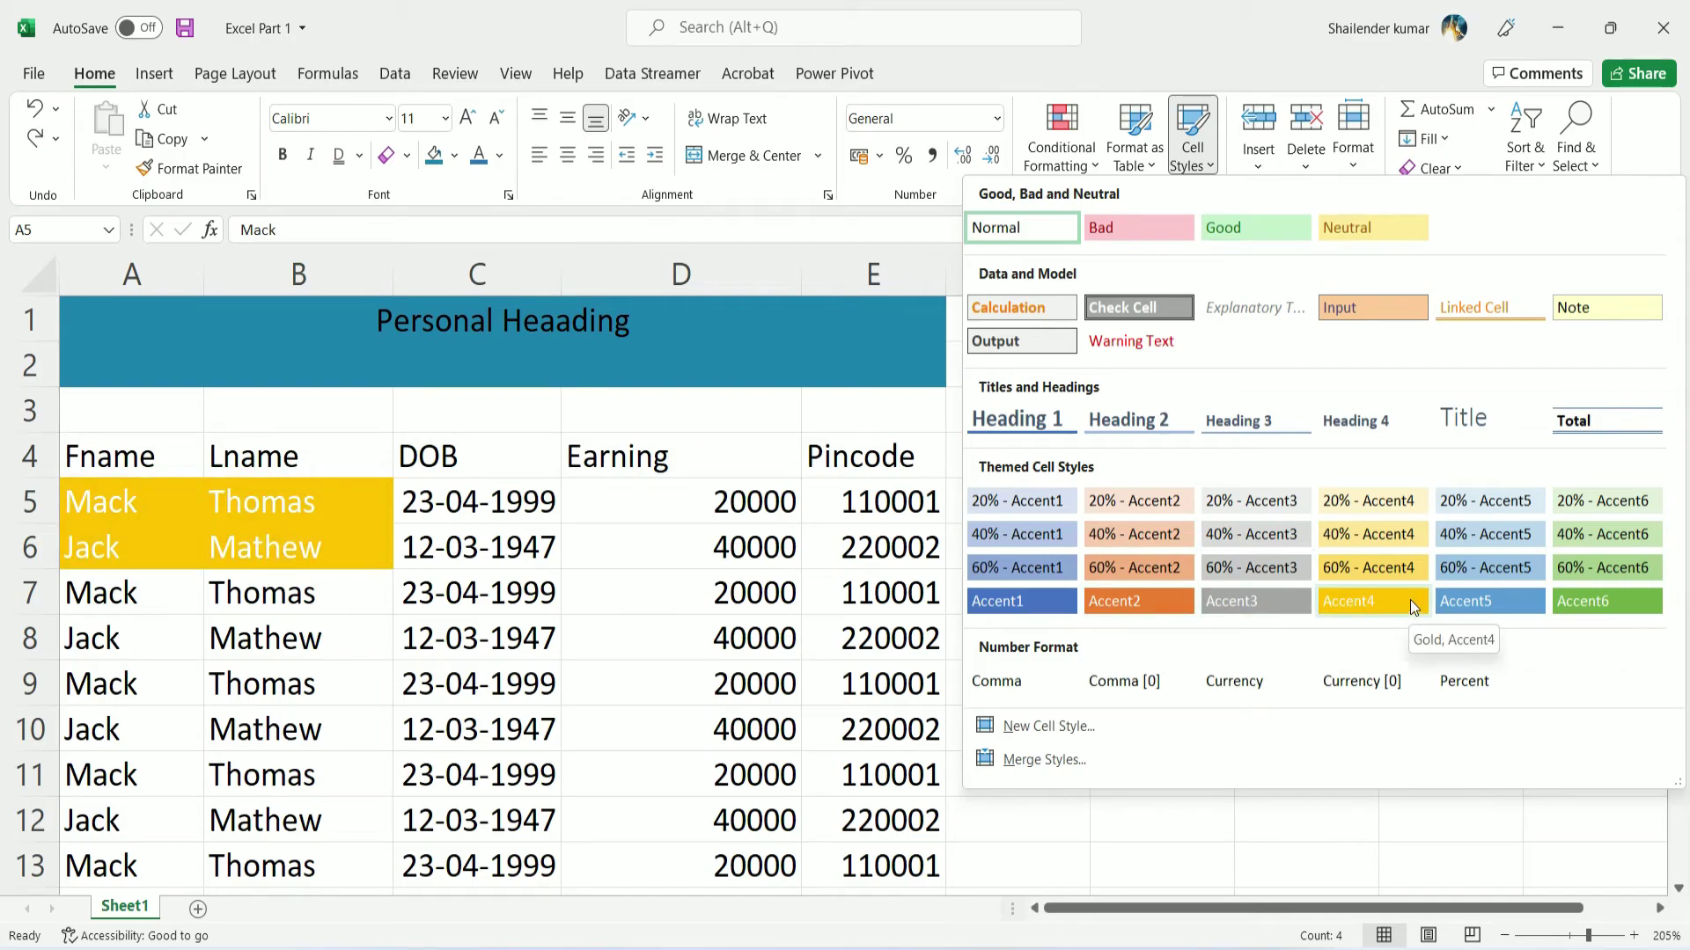
pyautogui.click(1416, 554)
pyautogui.click(705, 572)
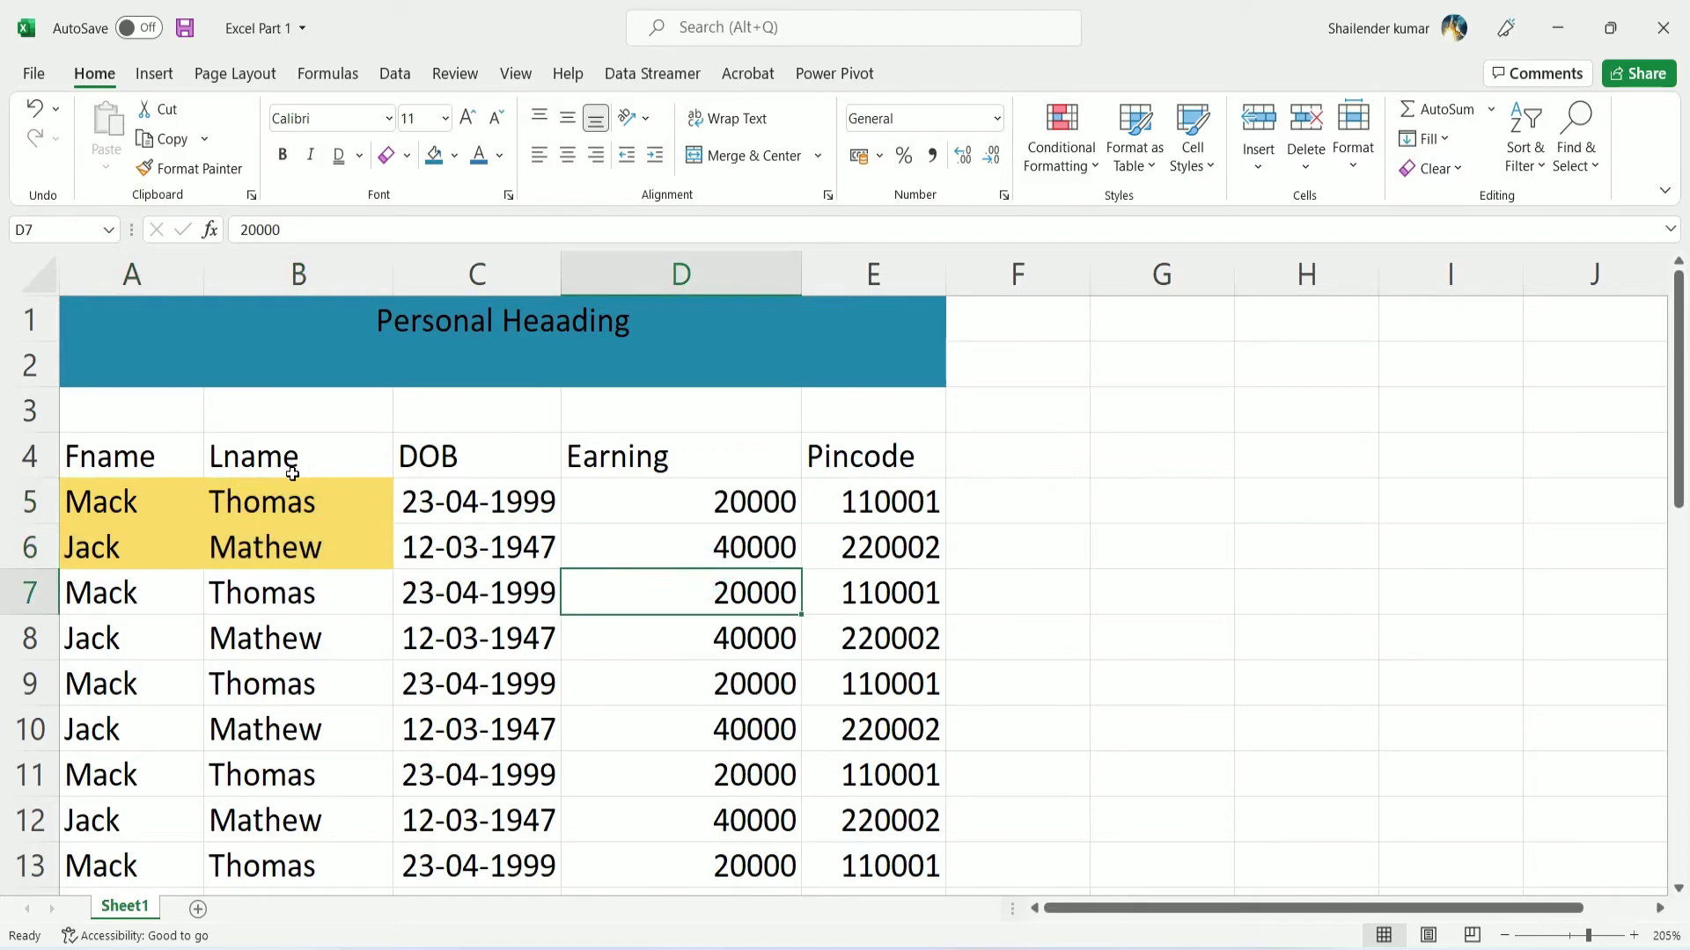
pyautogui.hotkey('ctrl', 'z')
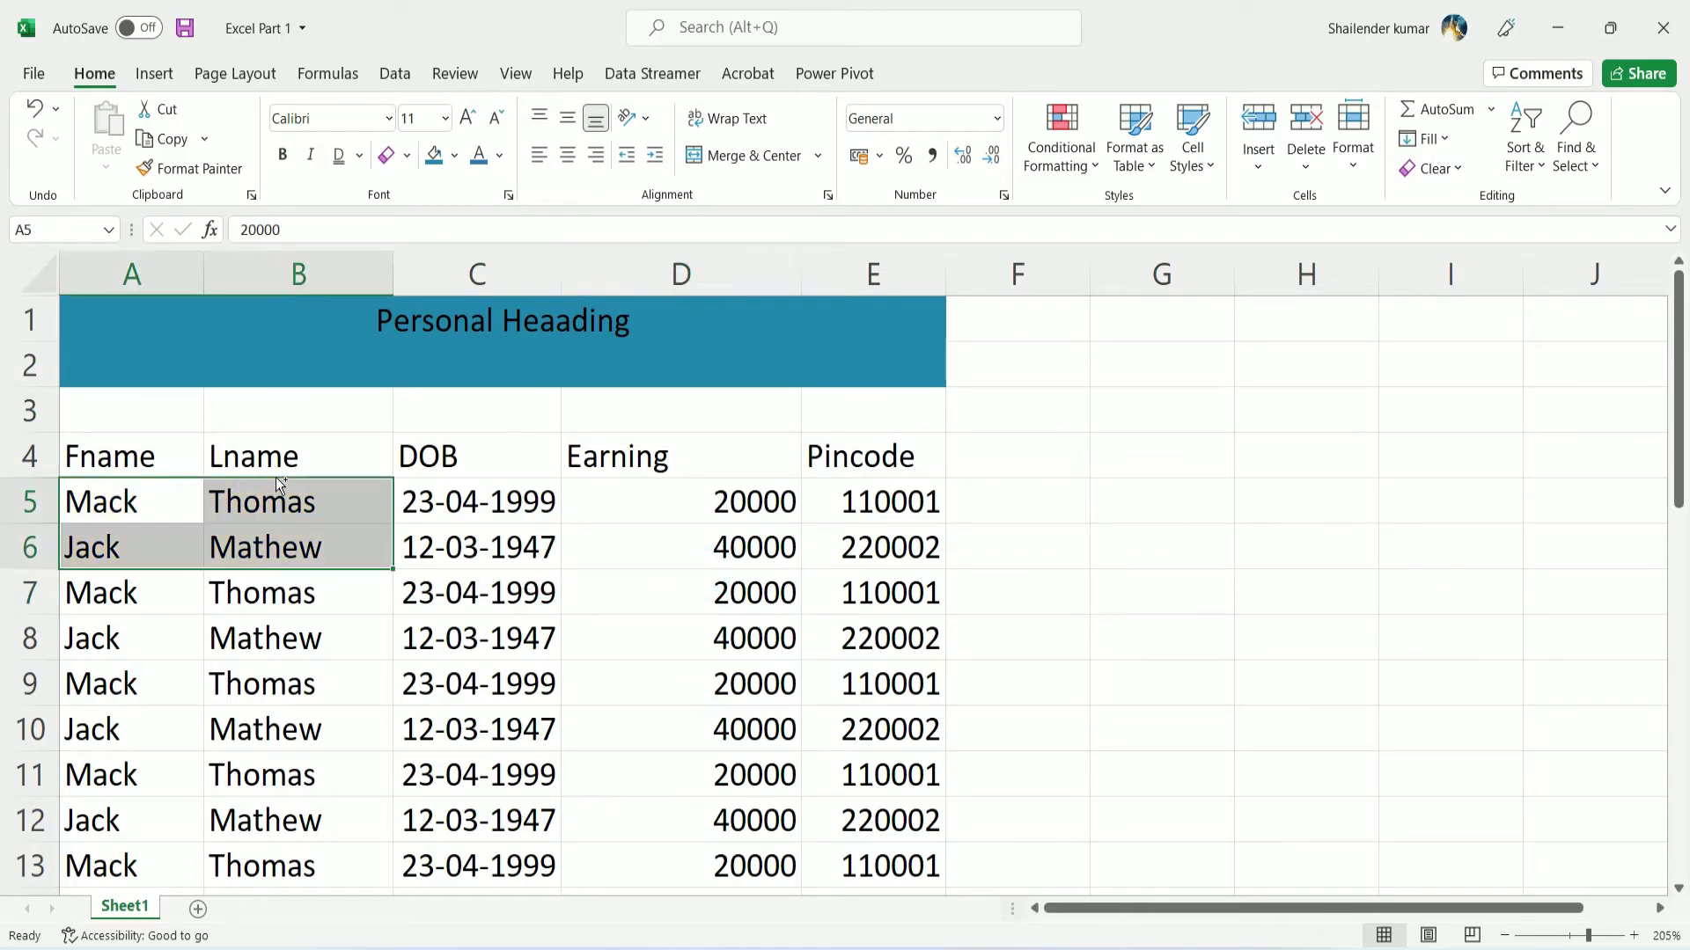
pyautogui.click(1204, 167)
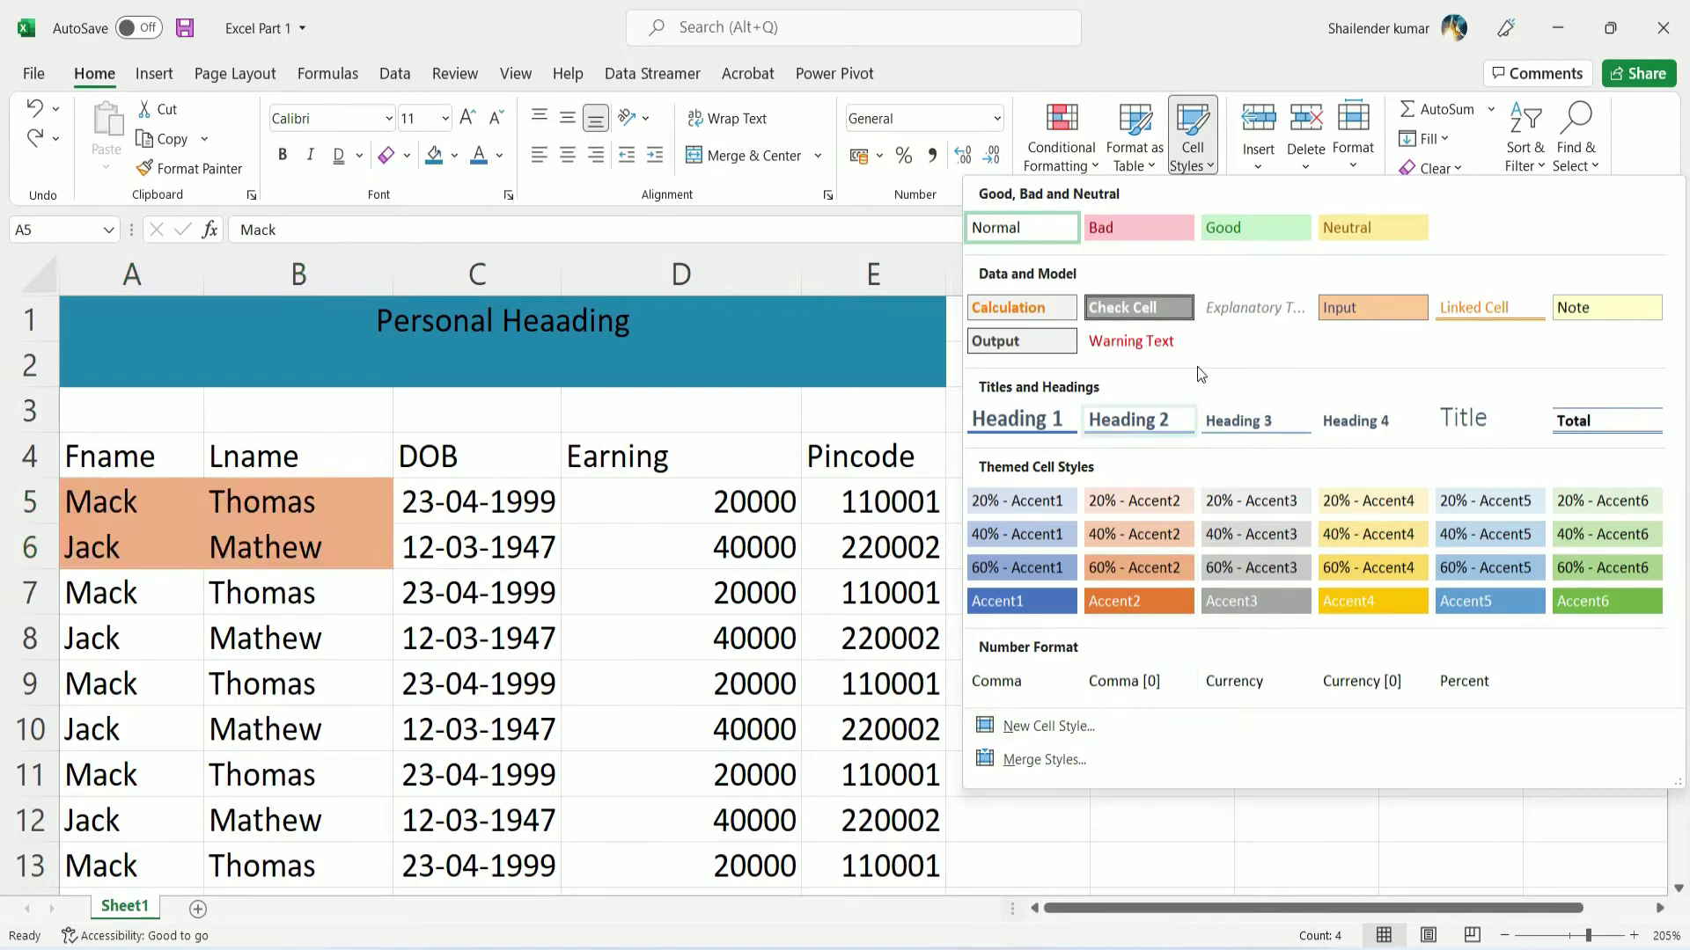
pyautogui.click(1235, 29)
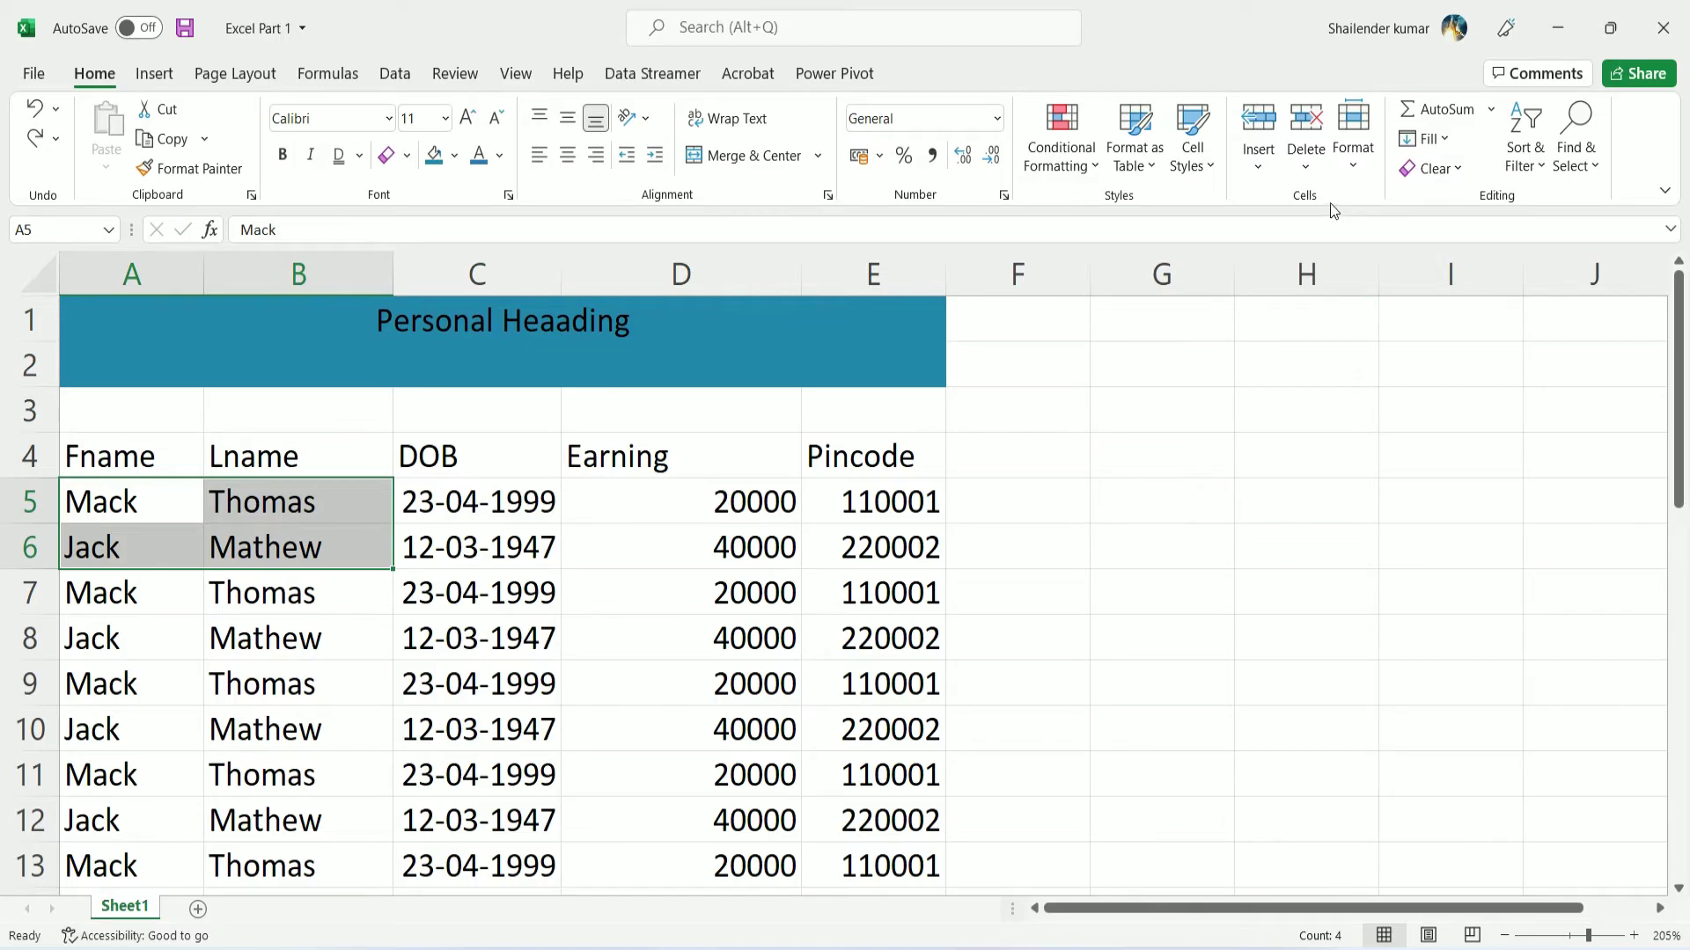
# Select A6 and bring up the Insert Cells options, then cancel without inserting
pyautogui.click(192, 552)
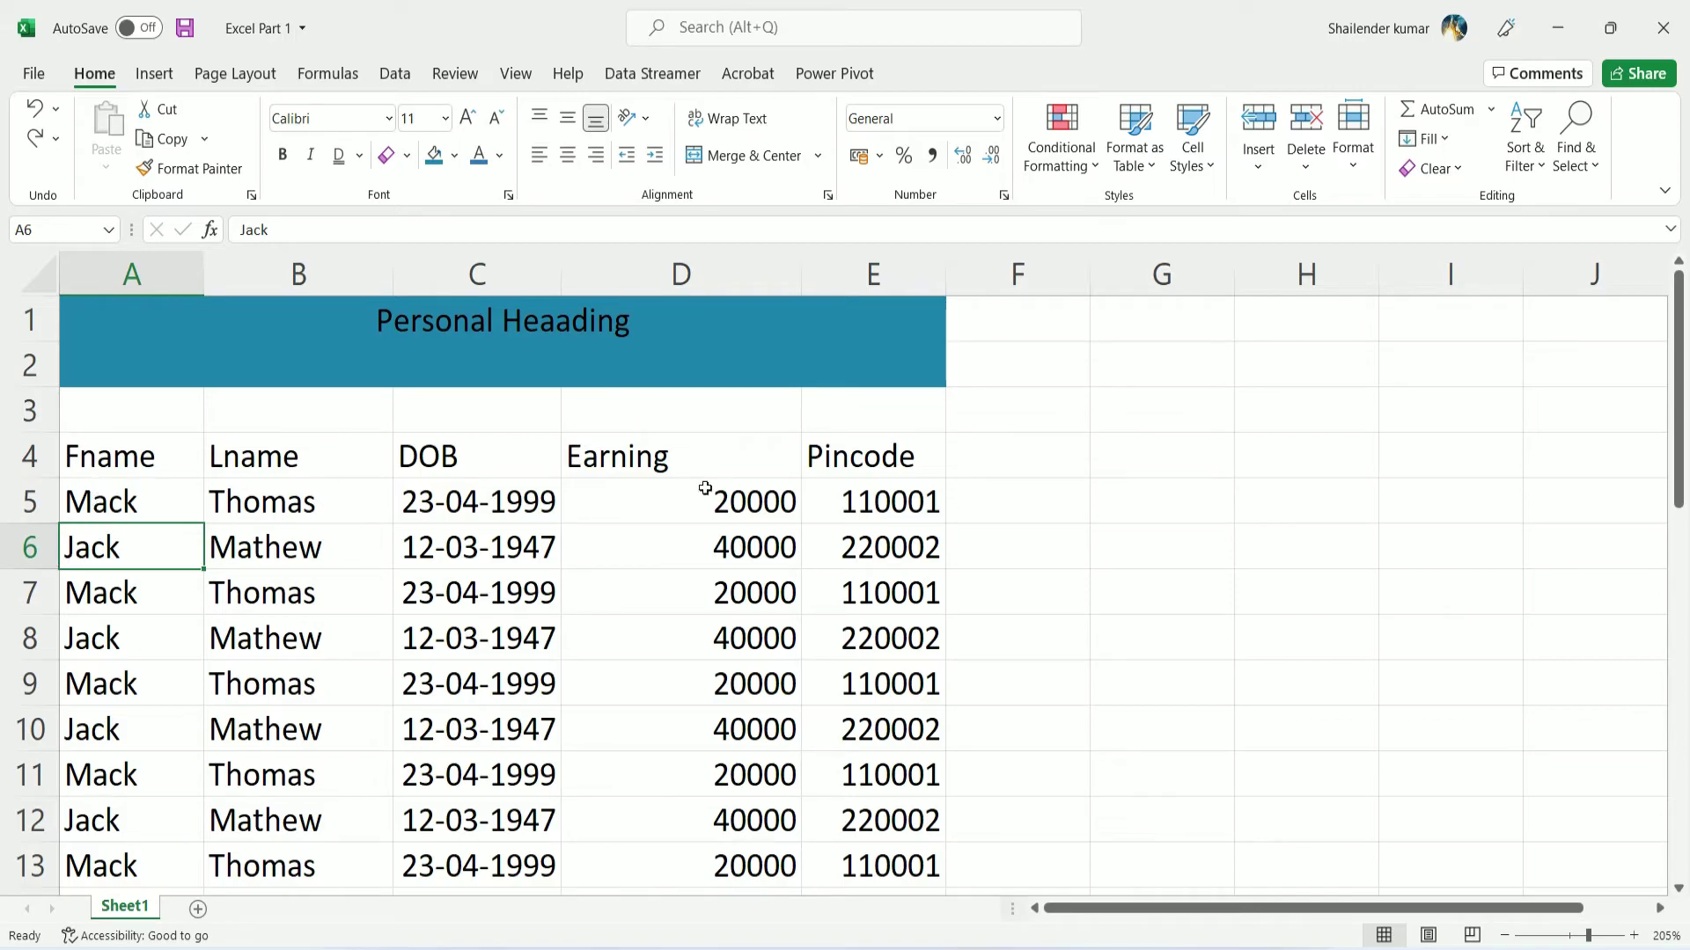
pyautogui.click(1264, 163)
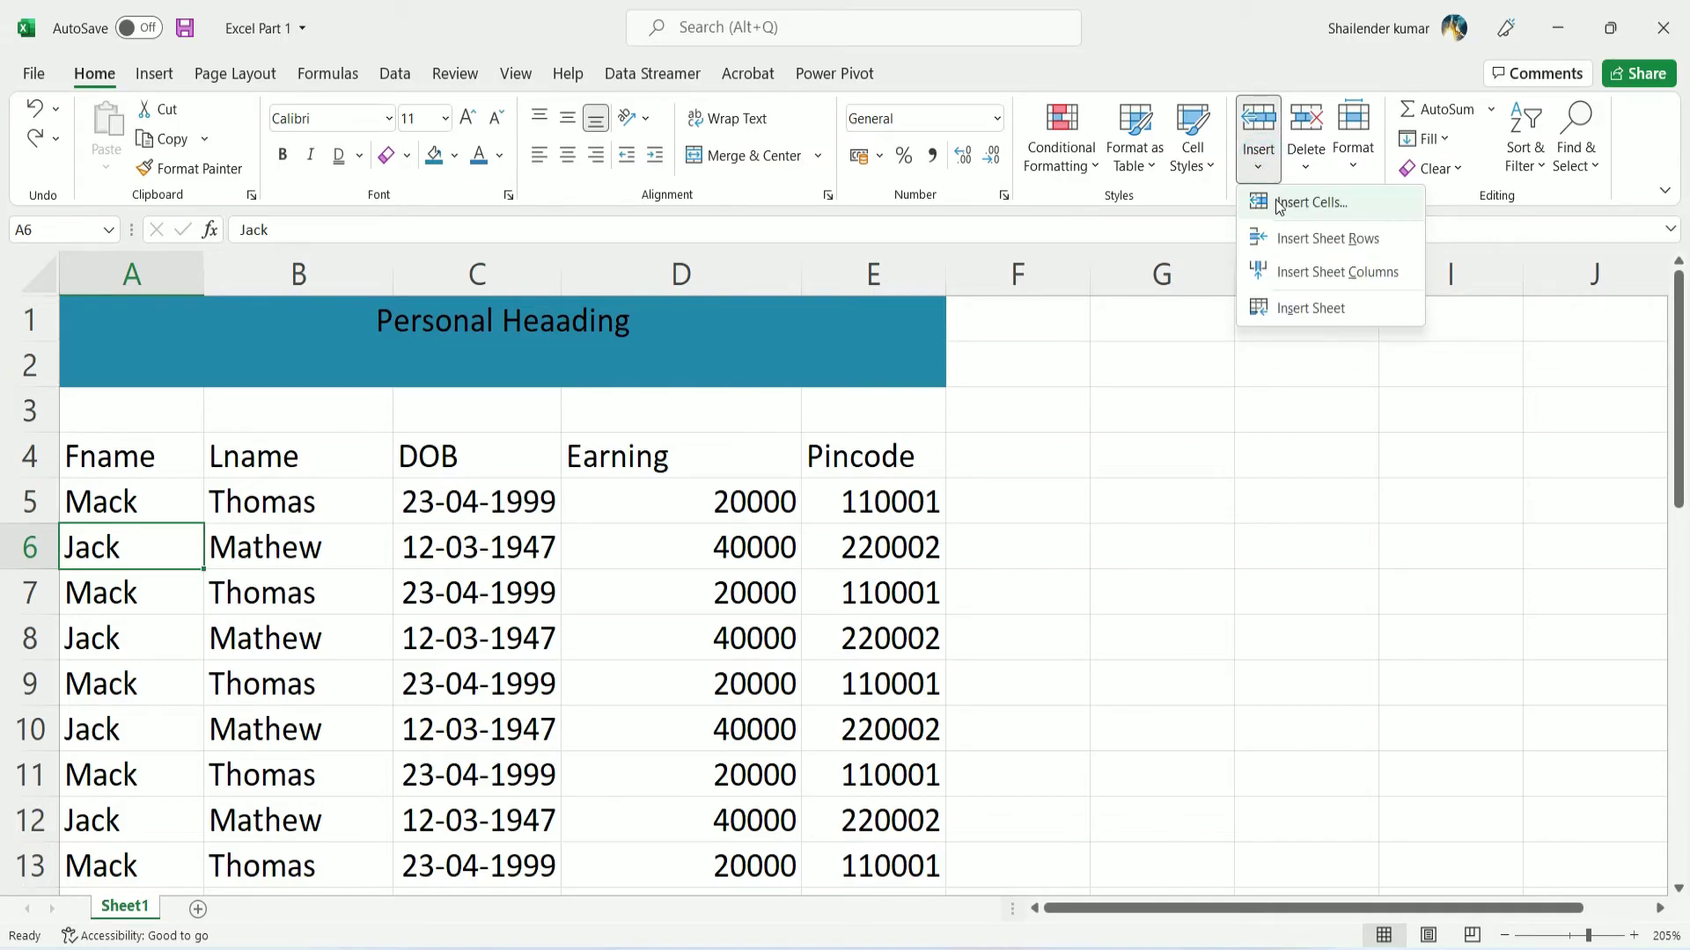
pyautogui.click(1317, 212)
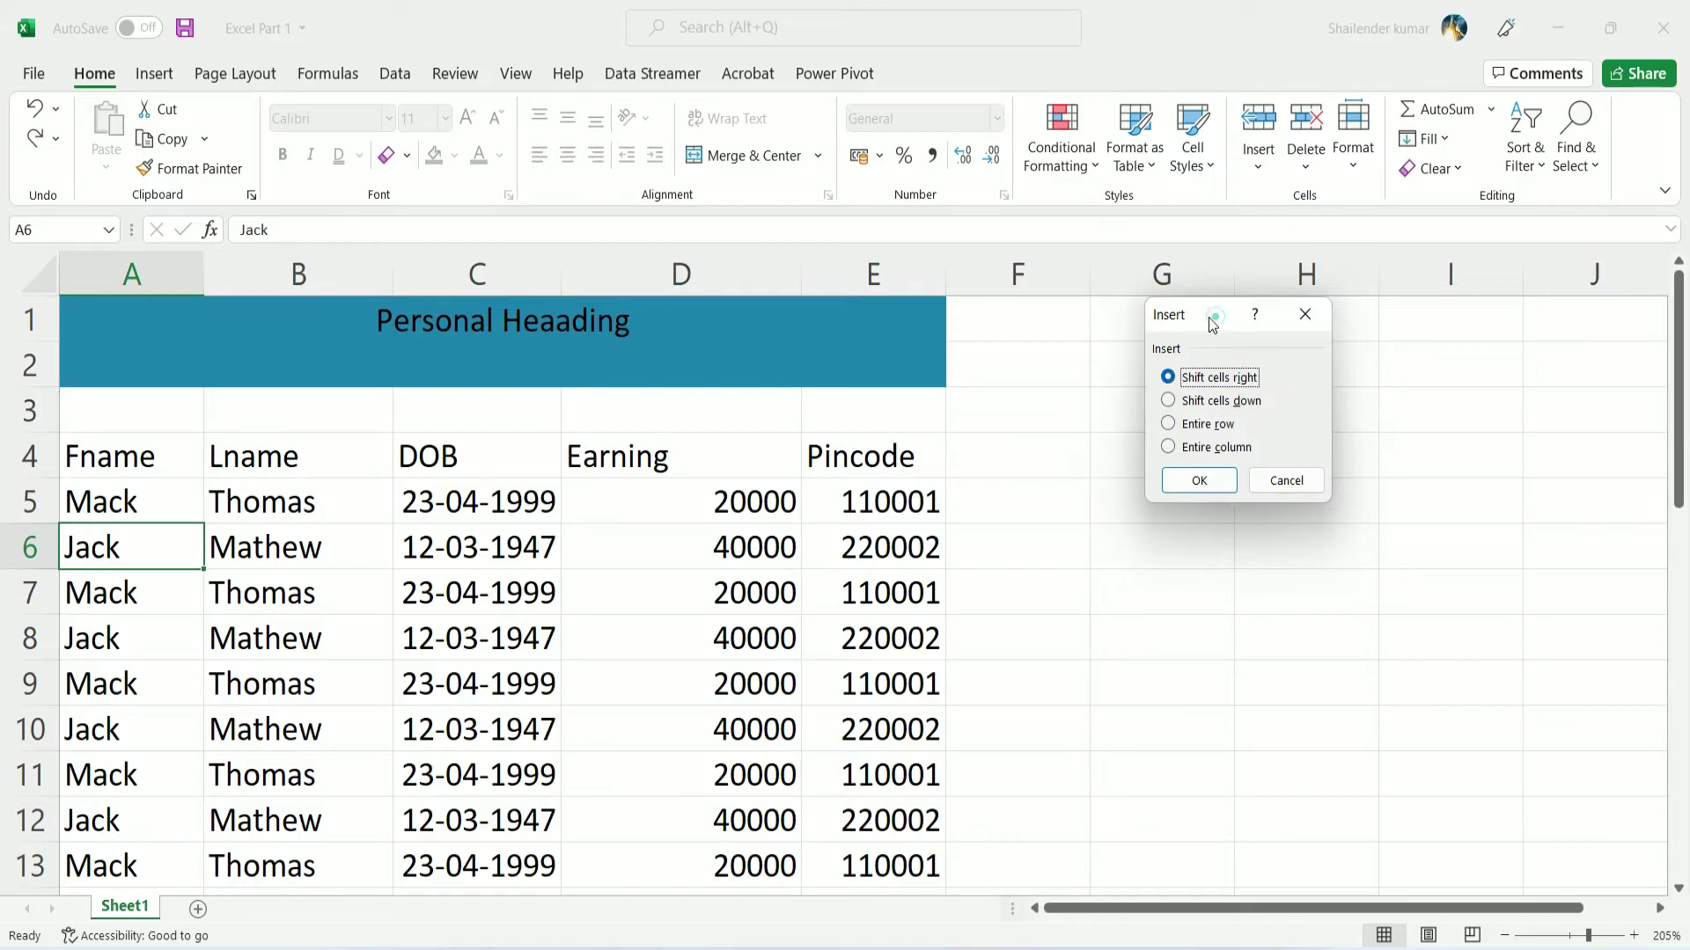
pyautogui.moveTo(1216, 318); pyautogui.dragTo(1195, 334)
pyautogui.press('Escape')
# Insert a cell at B7 shifting cells right, then undo it
pyautogui.click(280, 592)
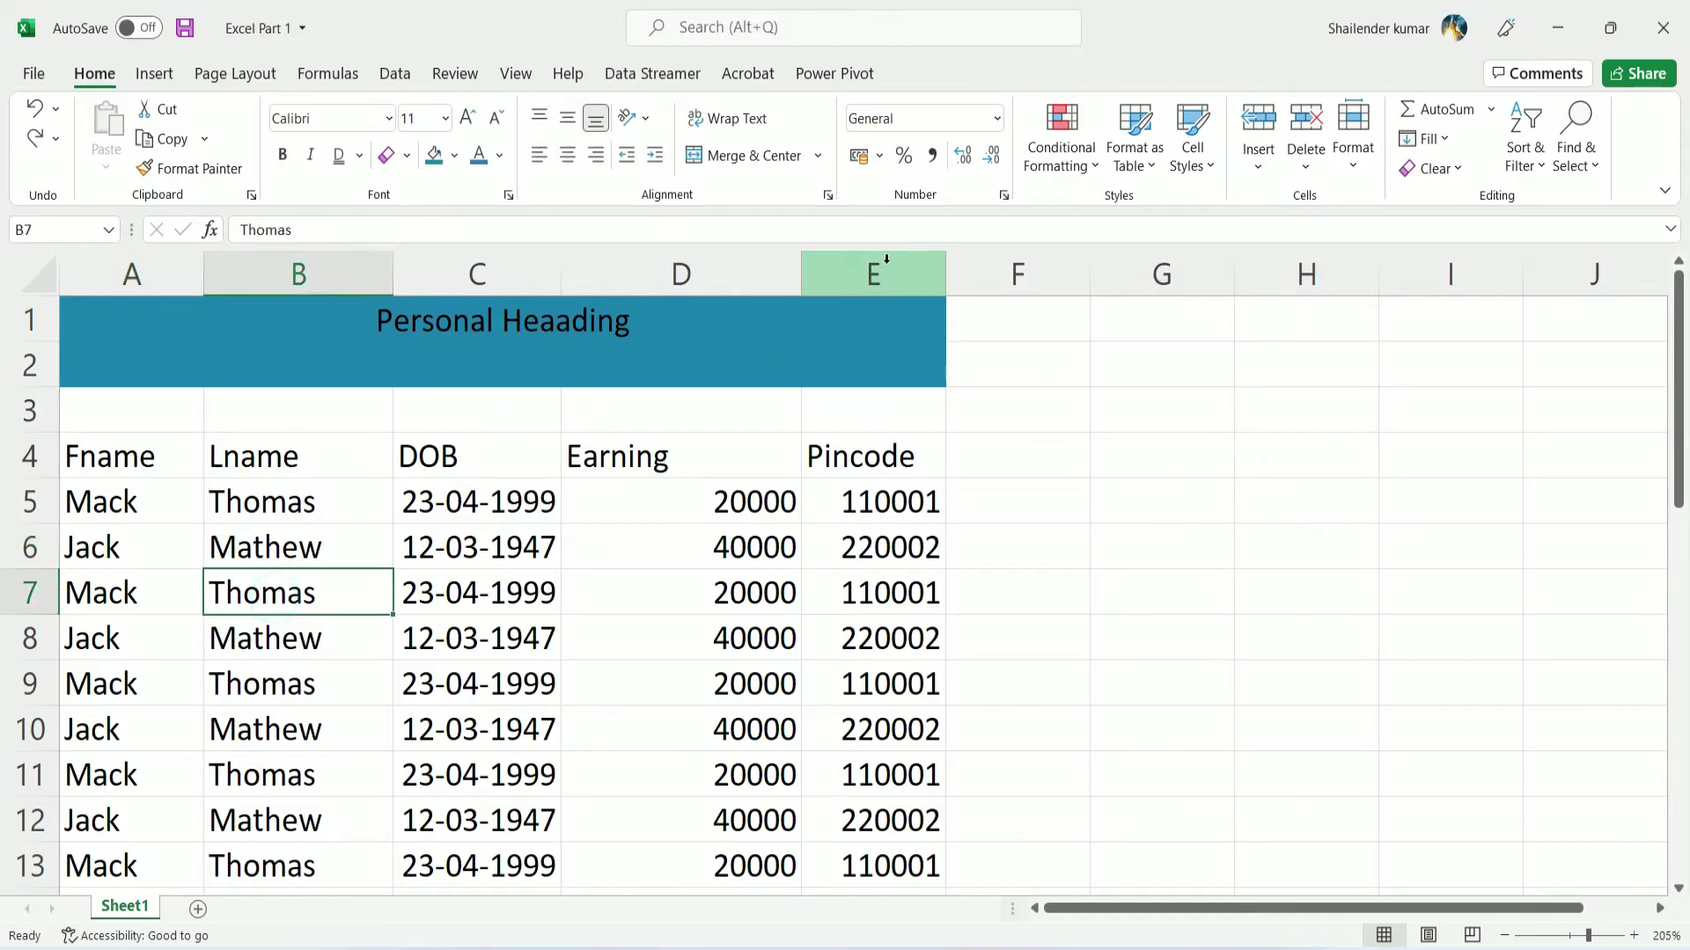
pyautogui.click(1259, 166)
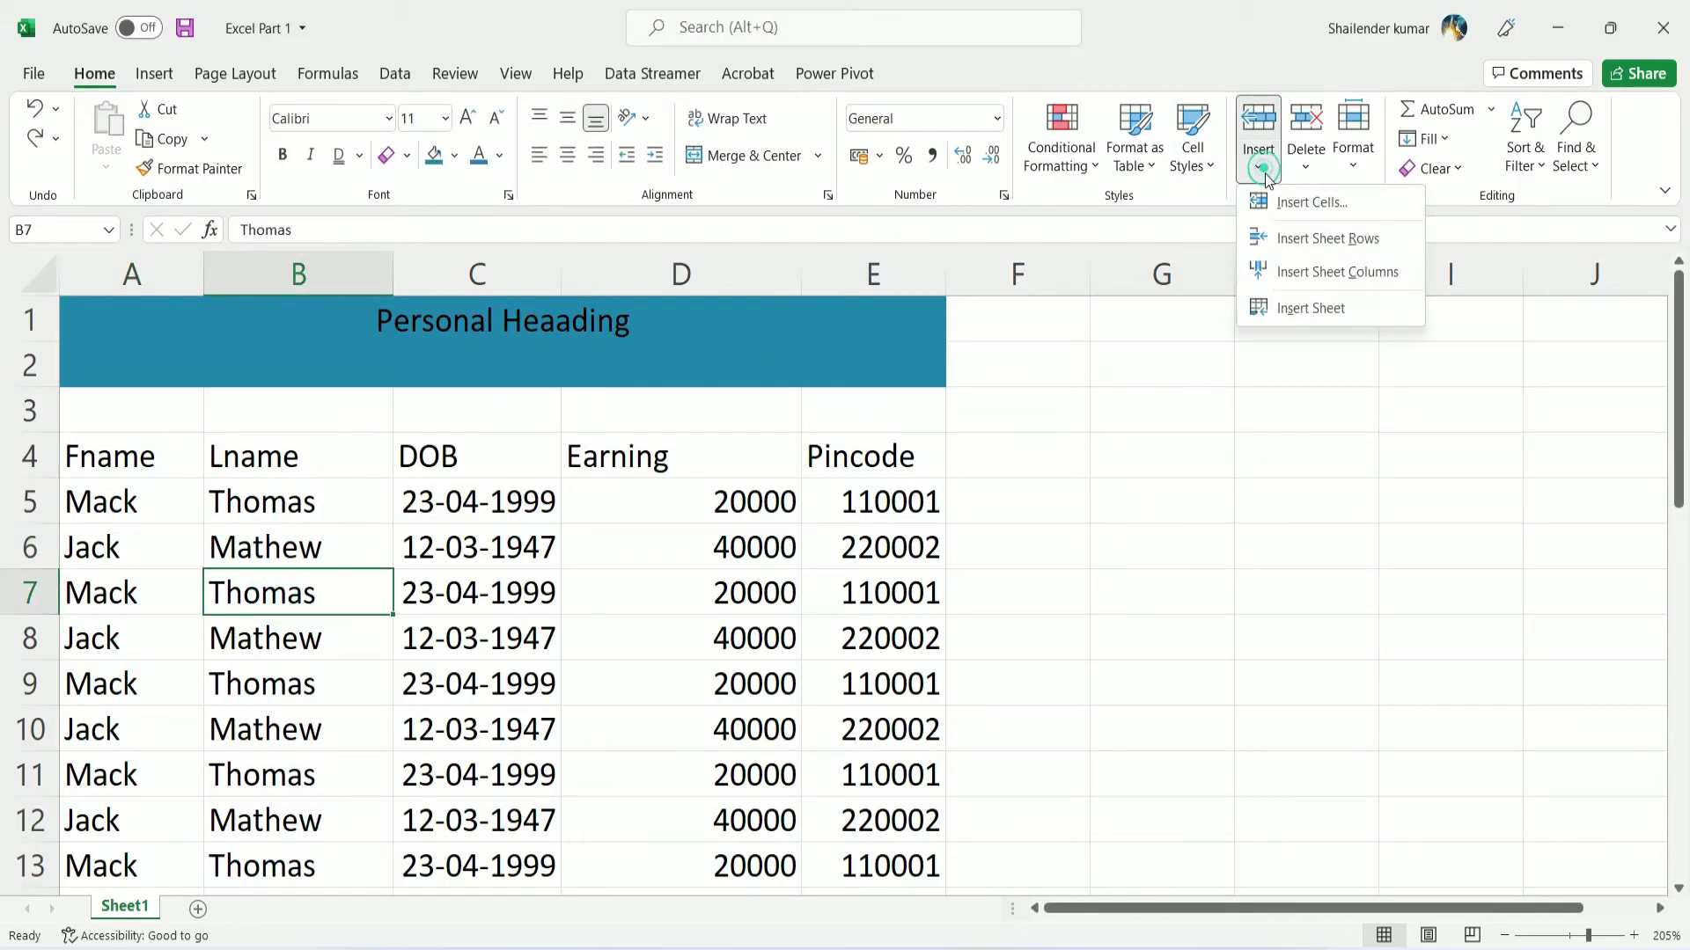
pyautogui.click(1292, 216)
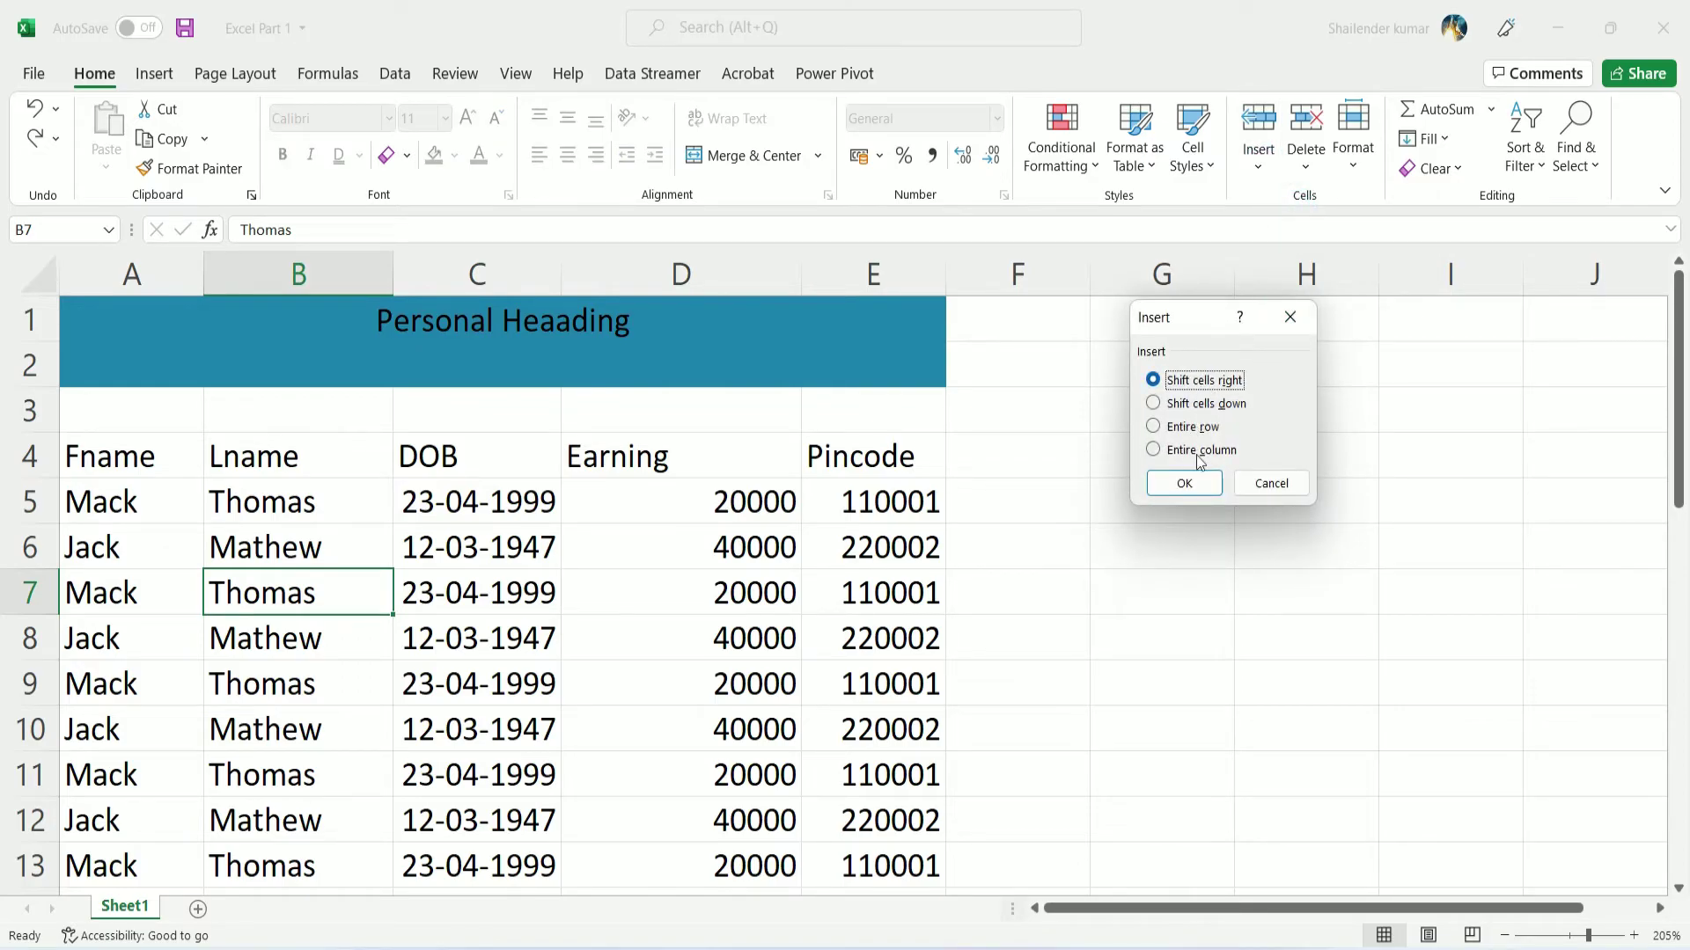
pyautogui.click(1184, 483)
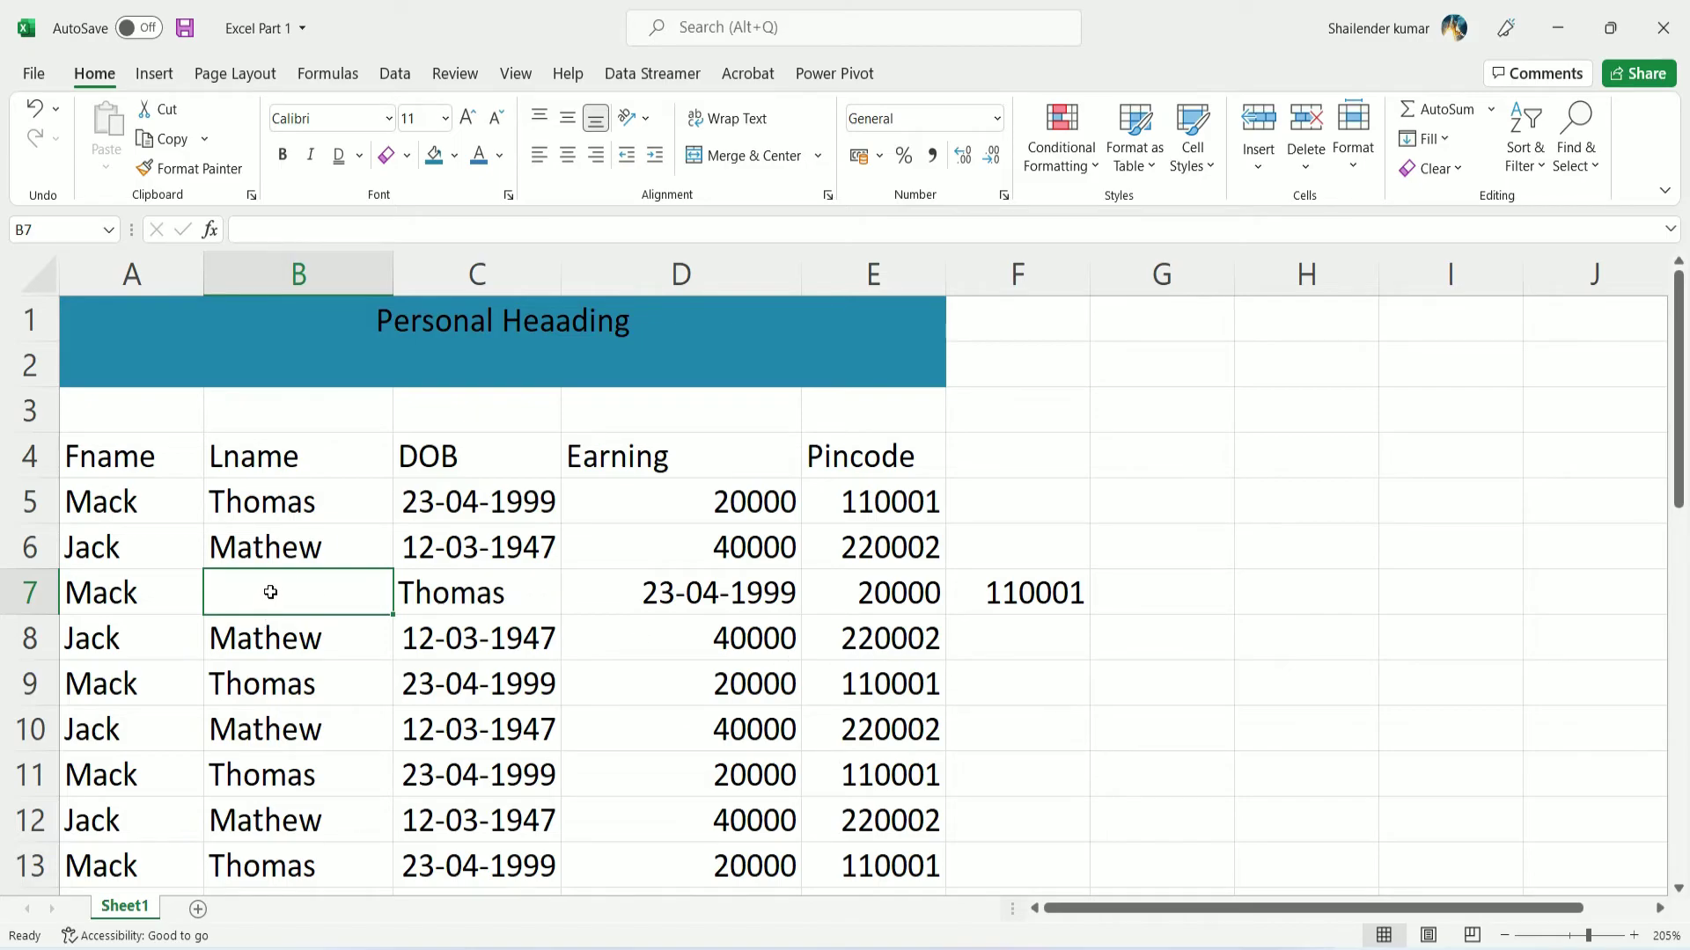
pyautogui.hotkey('ctrl', 'z')
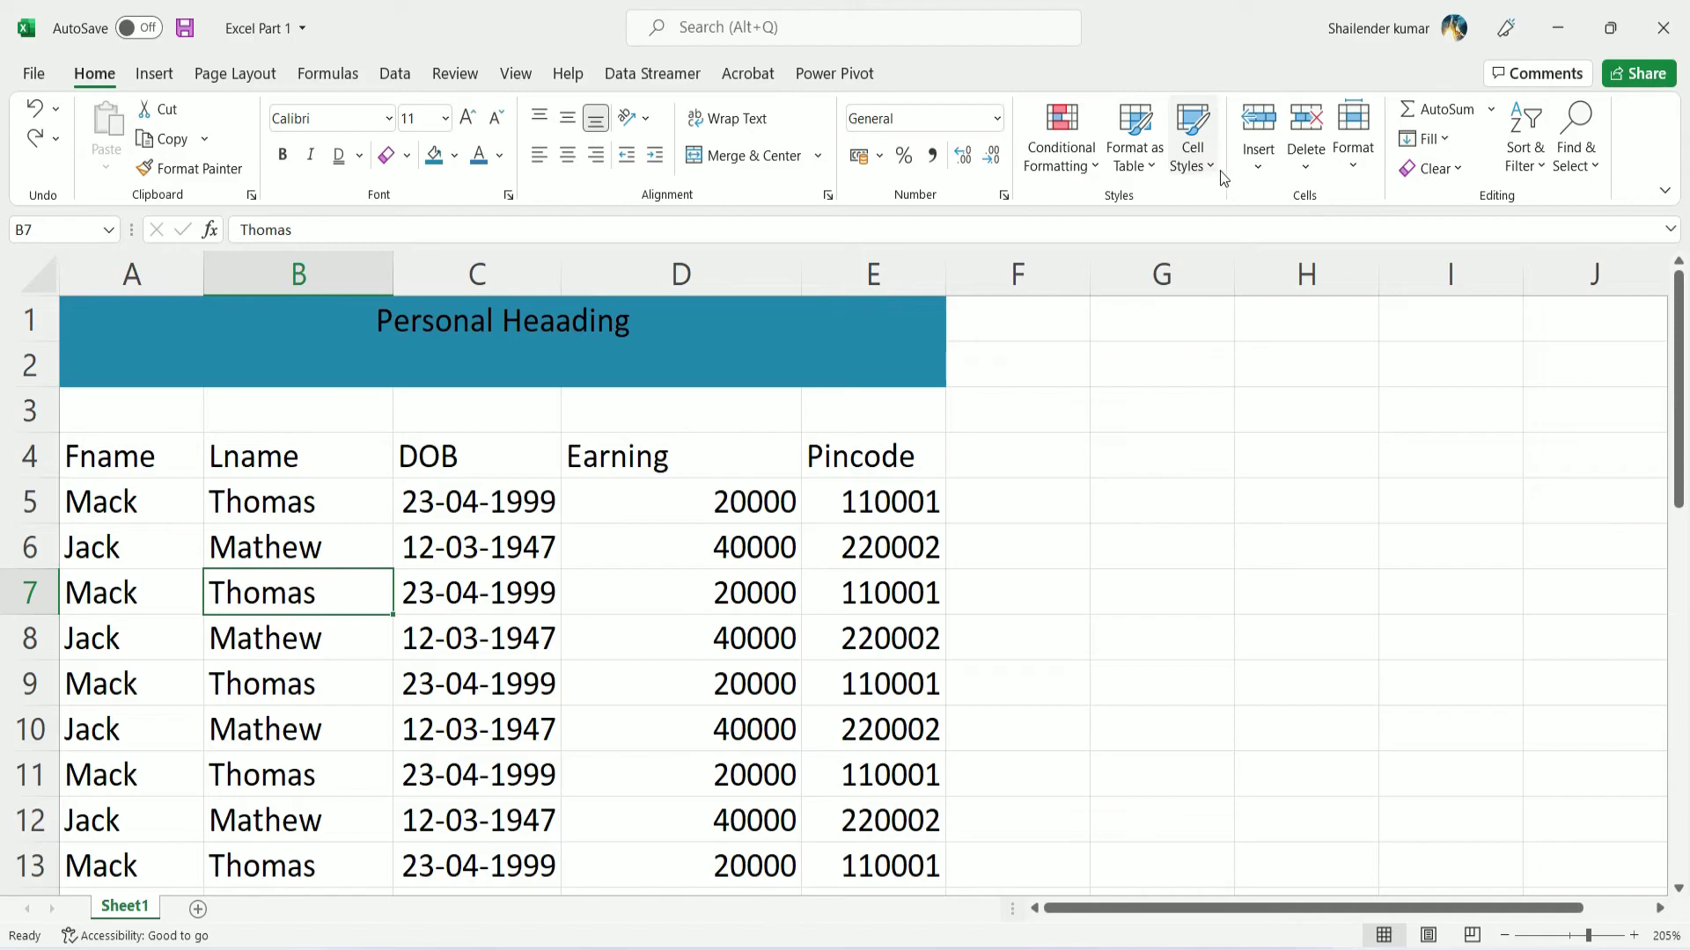
# Insert a cell at B7 shifting cells down, then undo it
pyautogui.click(1264, 166)
pyautogui.click(1281, 212)
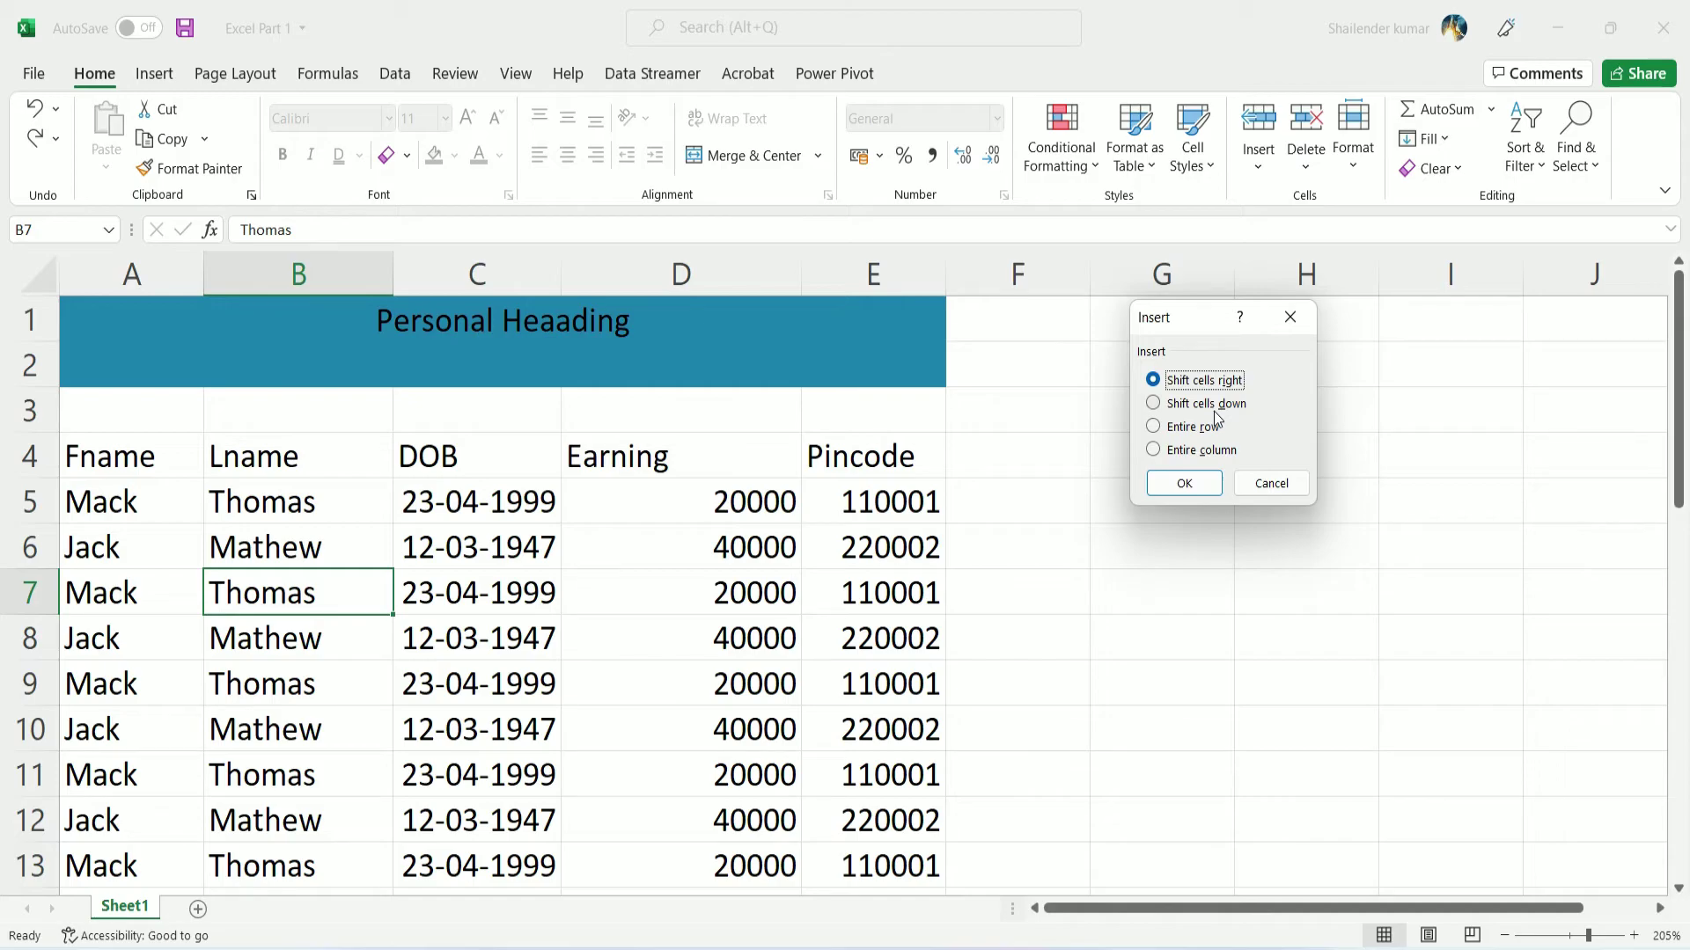
pyautogui.click(1215, 411)
pyautogui.click(1187, 484)
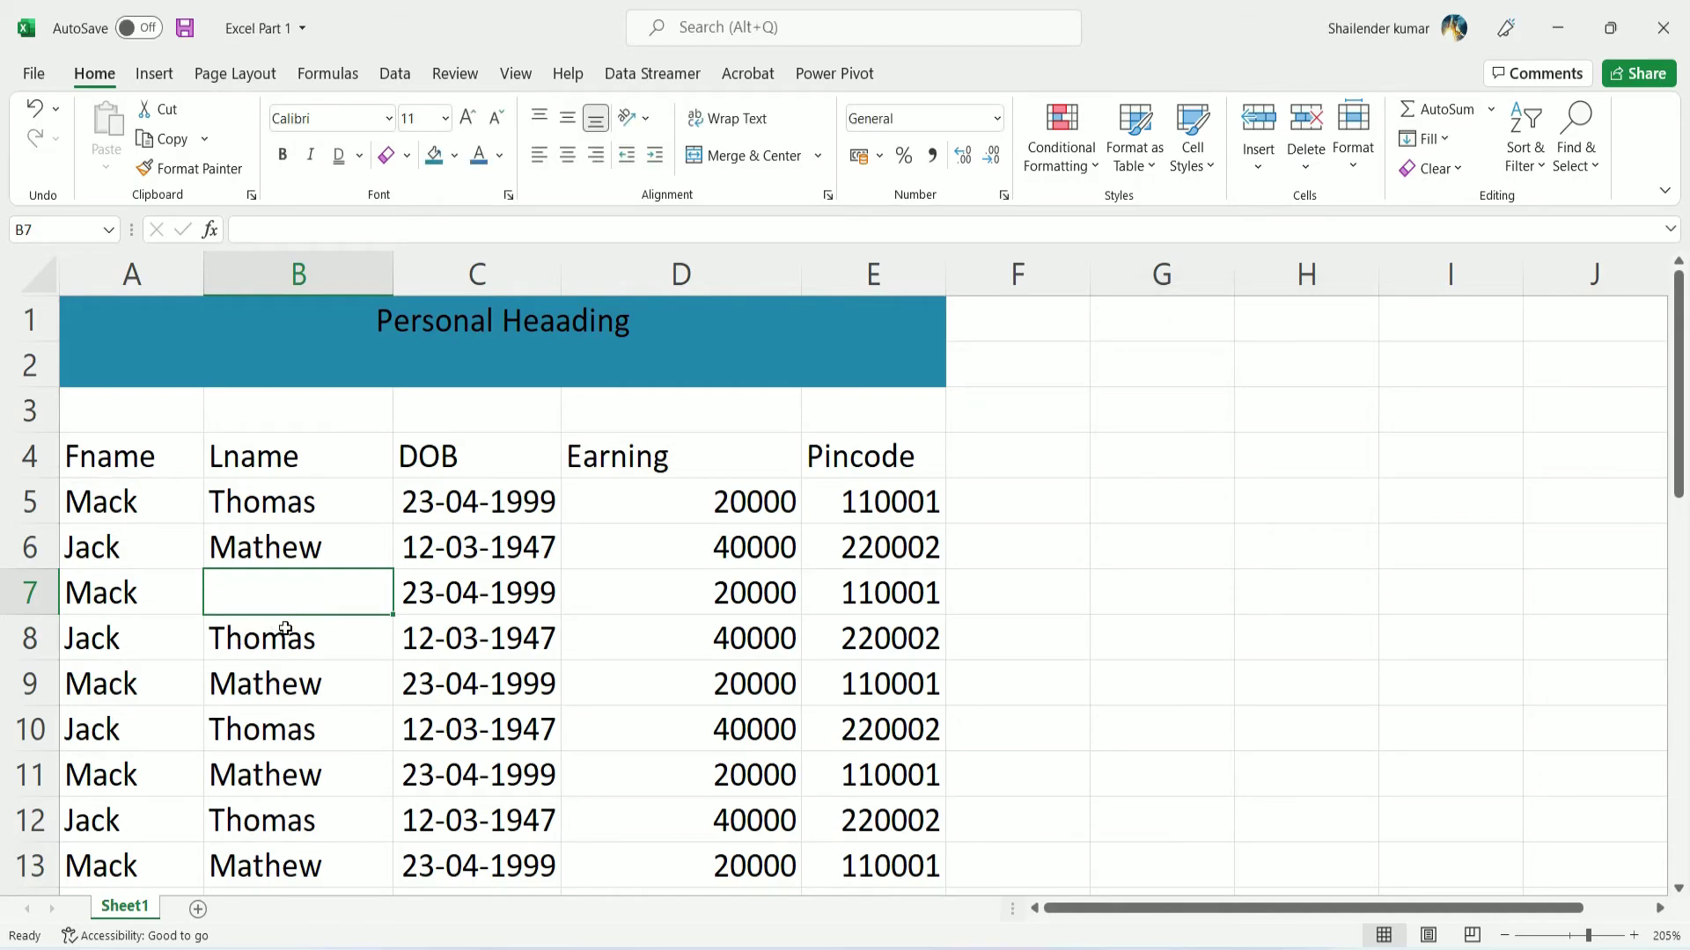
pyautogui.scroll(-1, 333, 616)
pyautogui.scroll(-2, 273, 581)
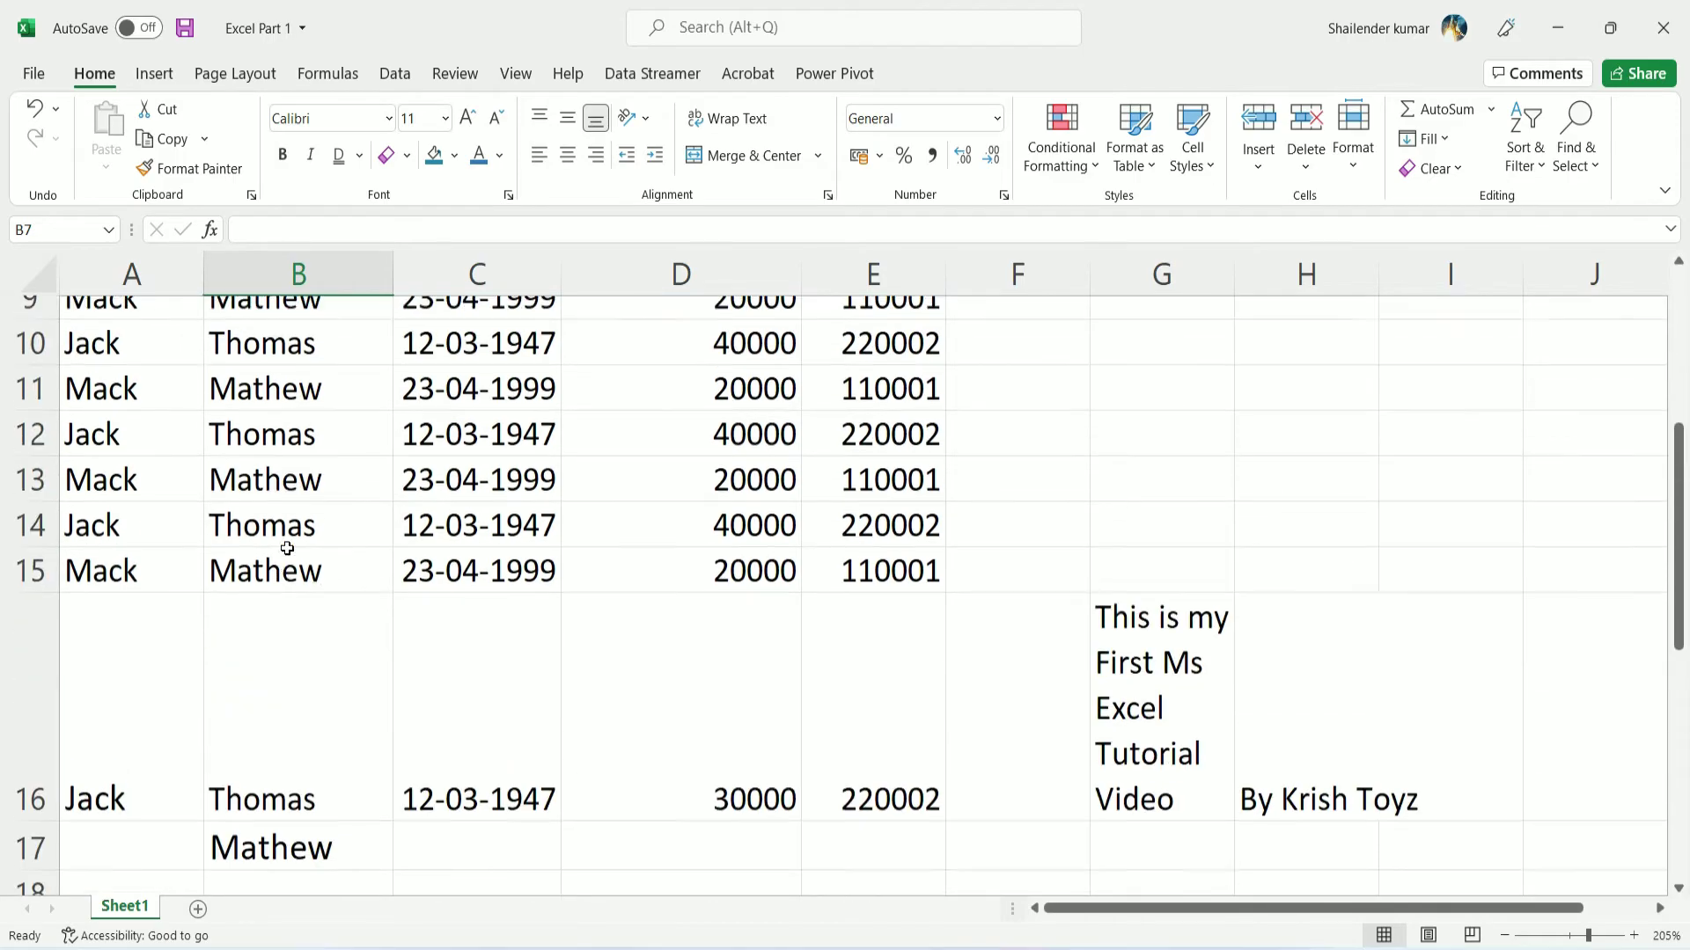
pyautogui.scroll(3, 287, 548)
pyautogui.hotkey('ctrl', 'z')
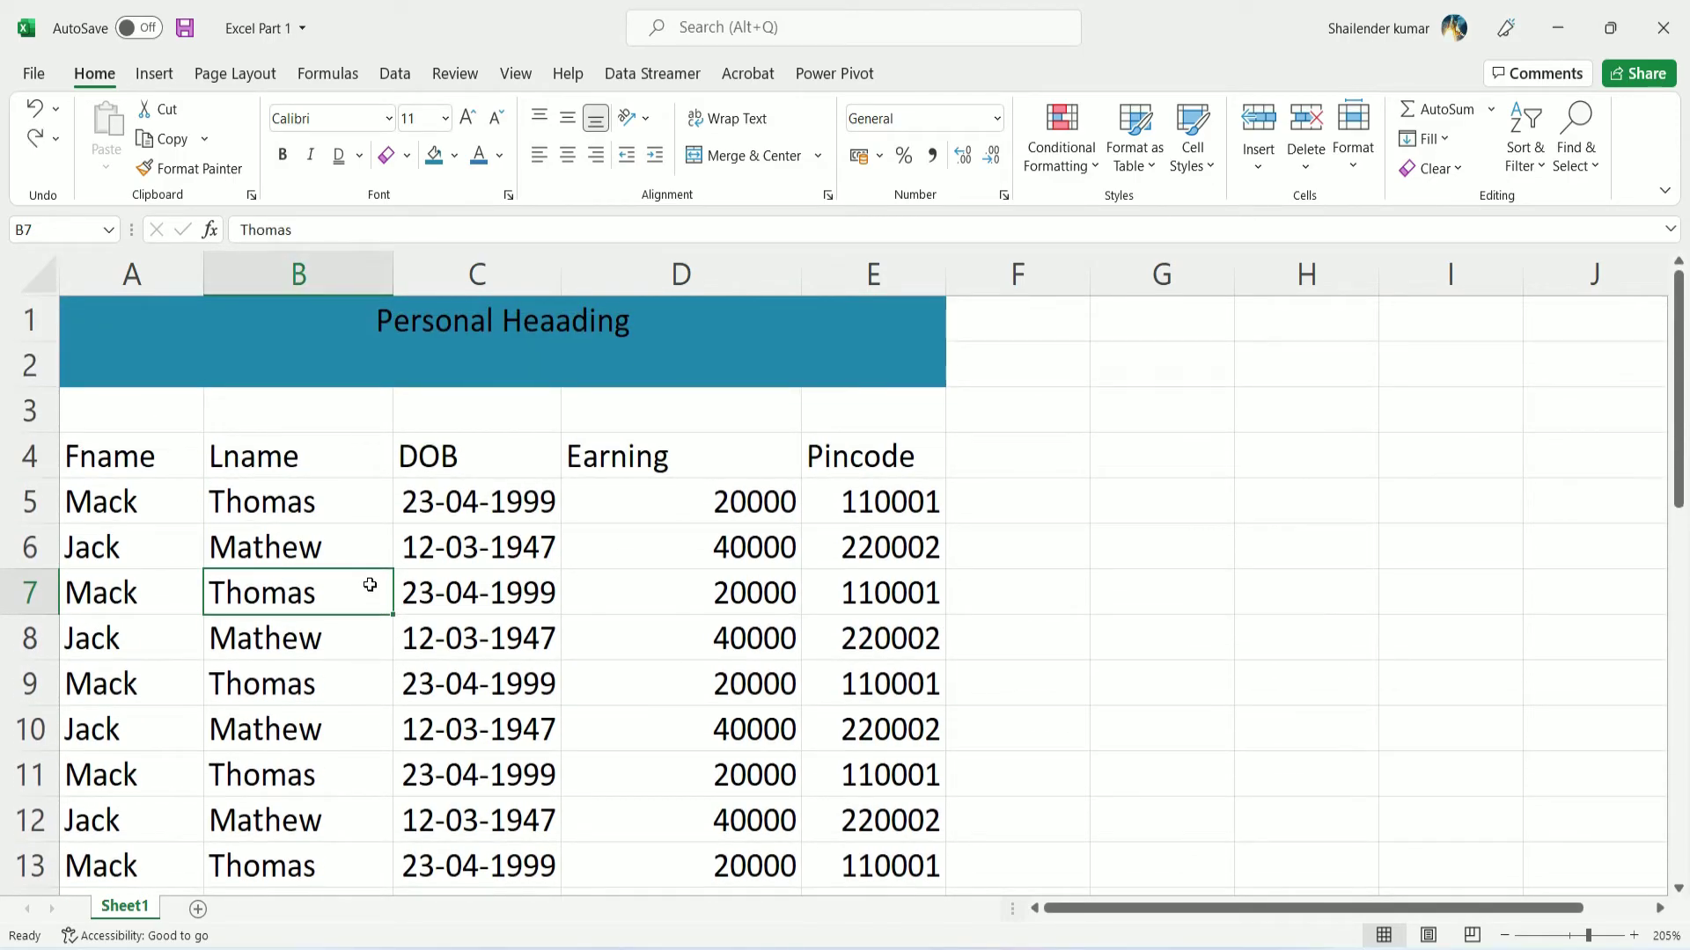
pyautogui.scroll(-3, 369, 580)
pyautogui.scroll(3, 372, 554)
# Insert an entire blank row 7, then undo the insertion
pyautogui.click(1258, 154)
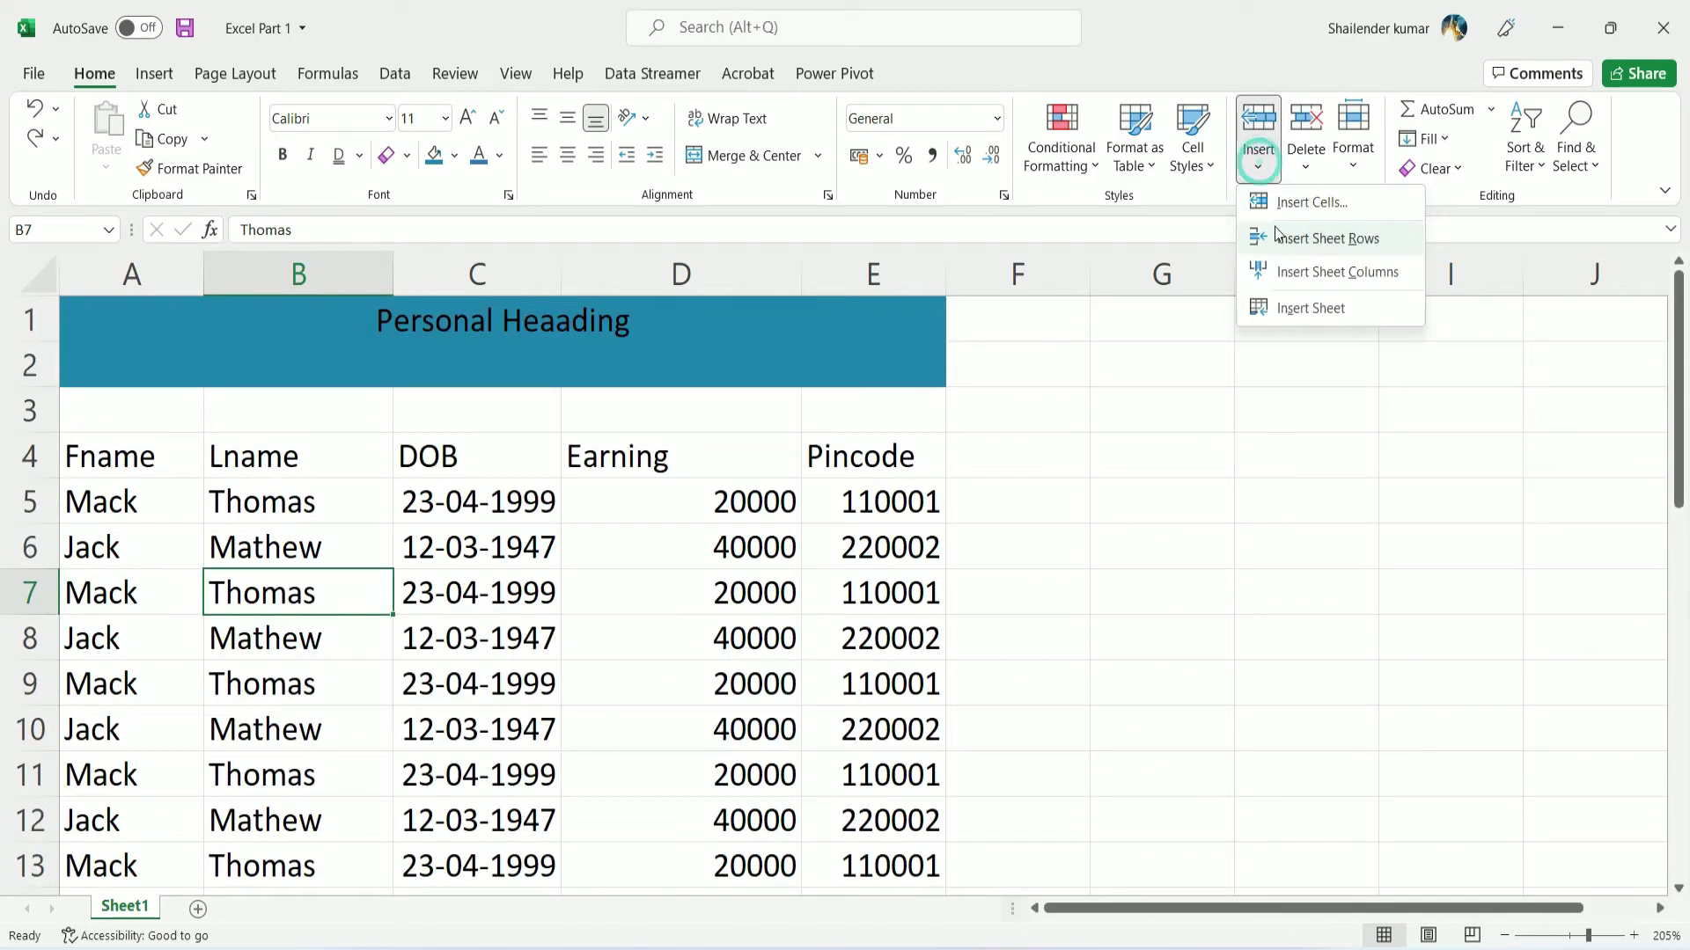
pyautogui.click(1301, 207)
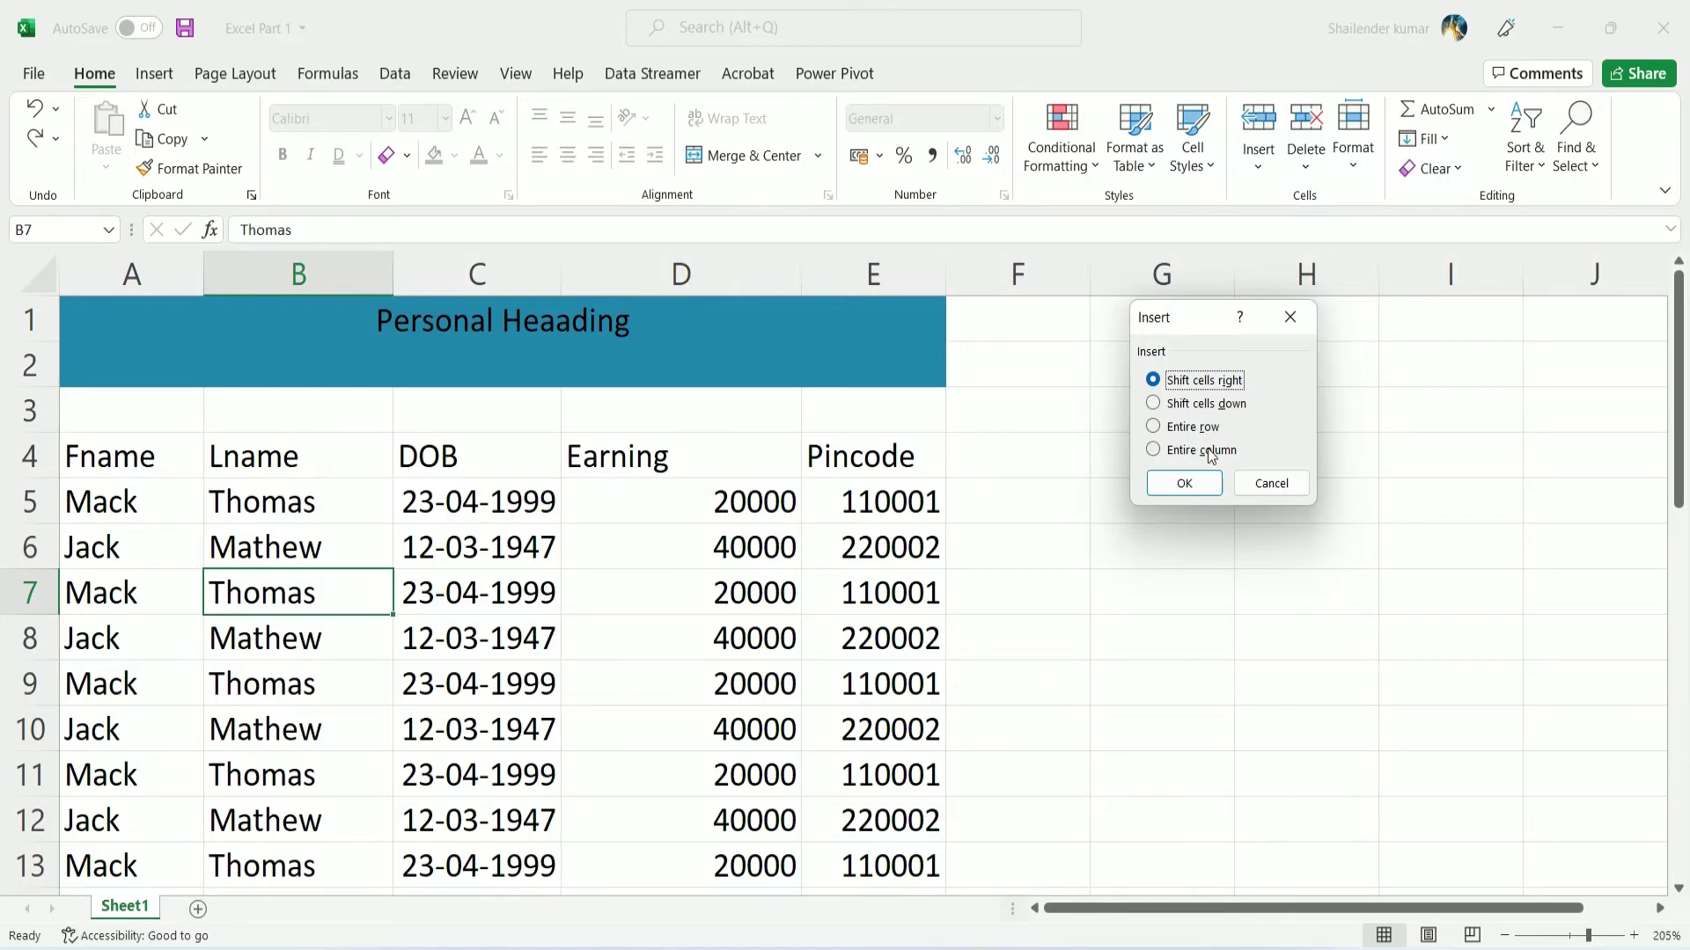
pyautogui.click(1210, 452)
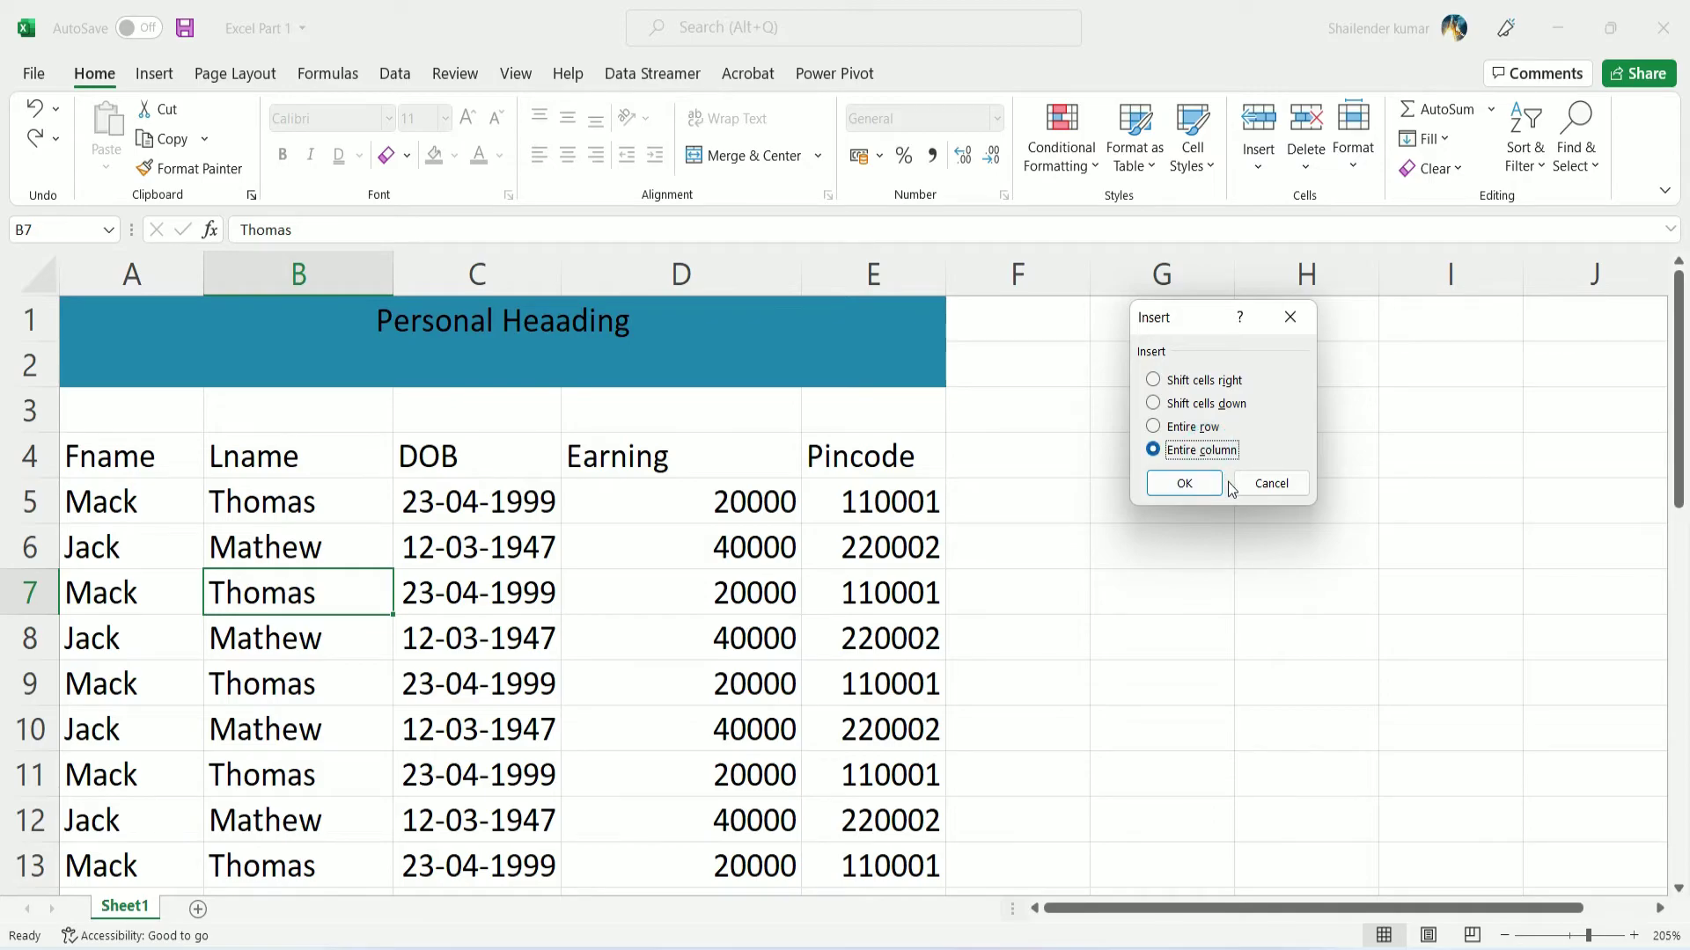
pyautogui.click(1214, 427)
pyautogui.click(1197, 483)
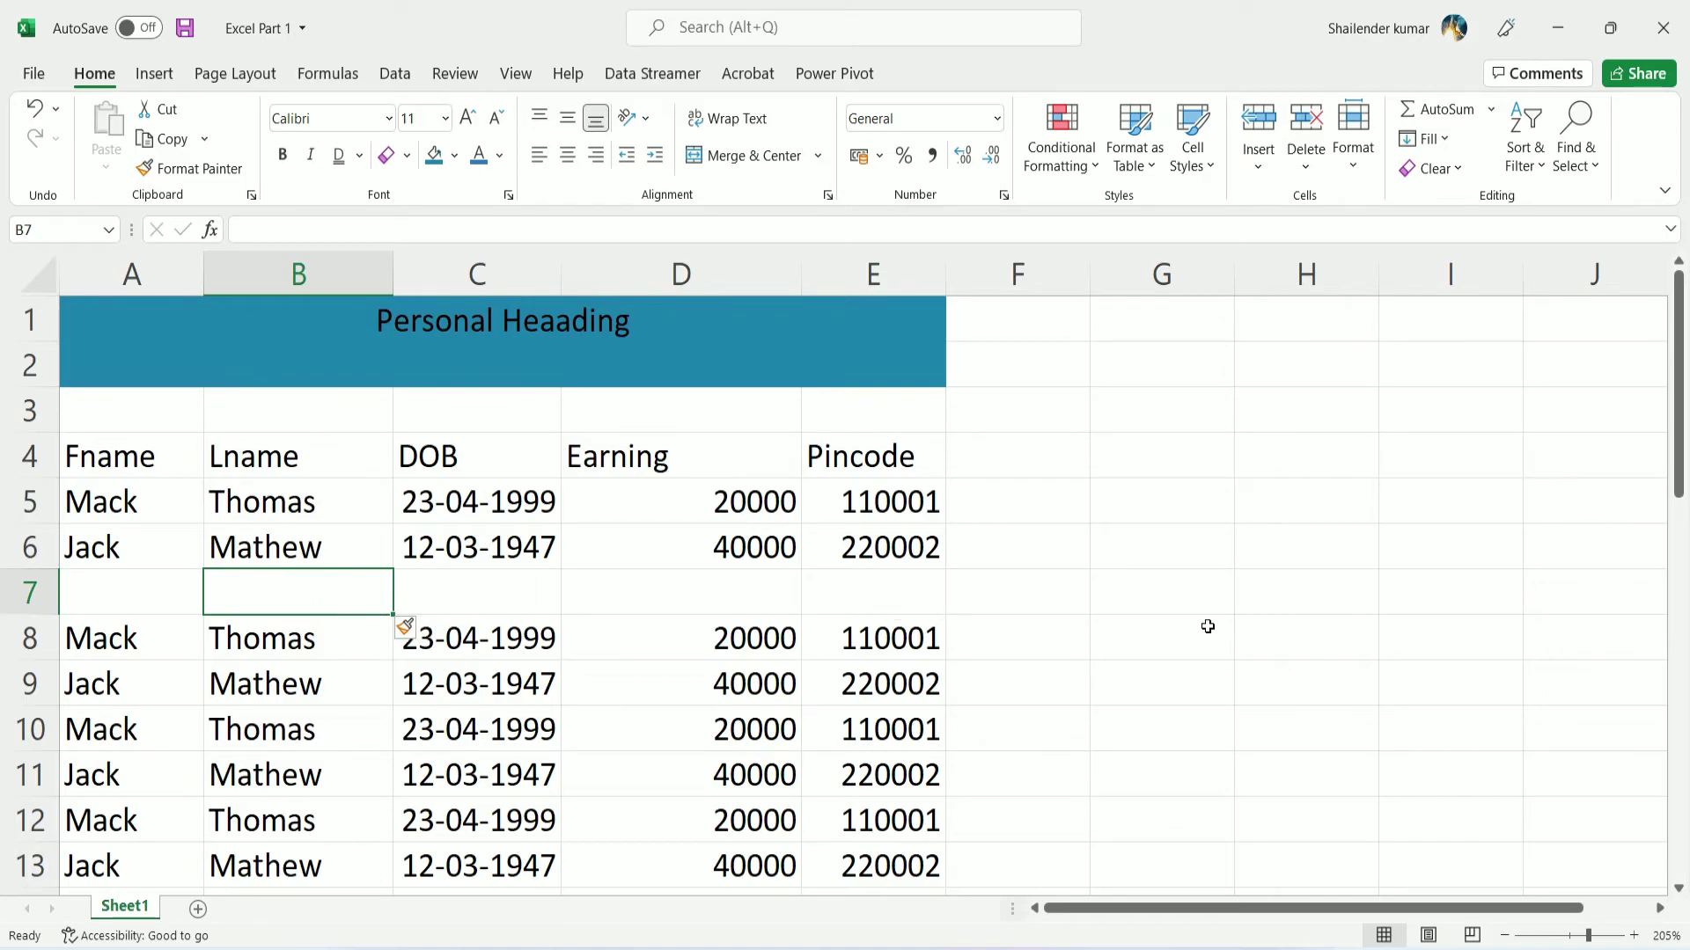
pyautogui.hotkey('ctrl', 'z')
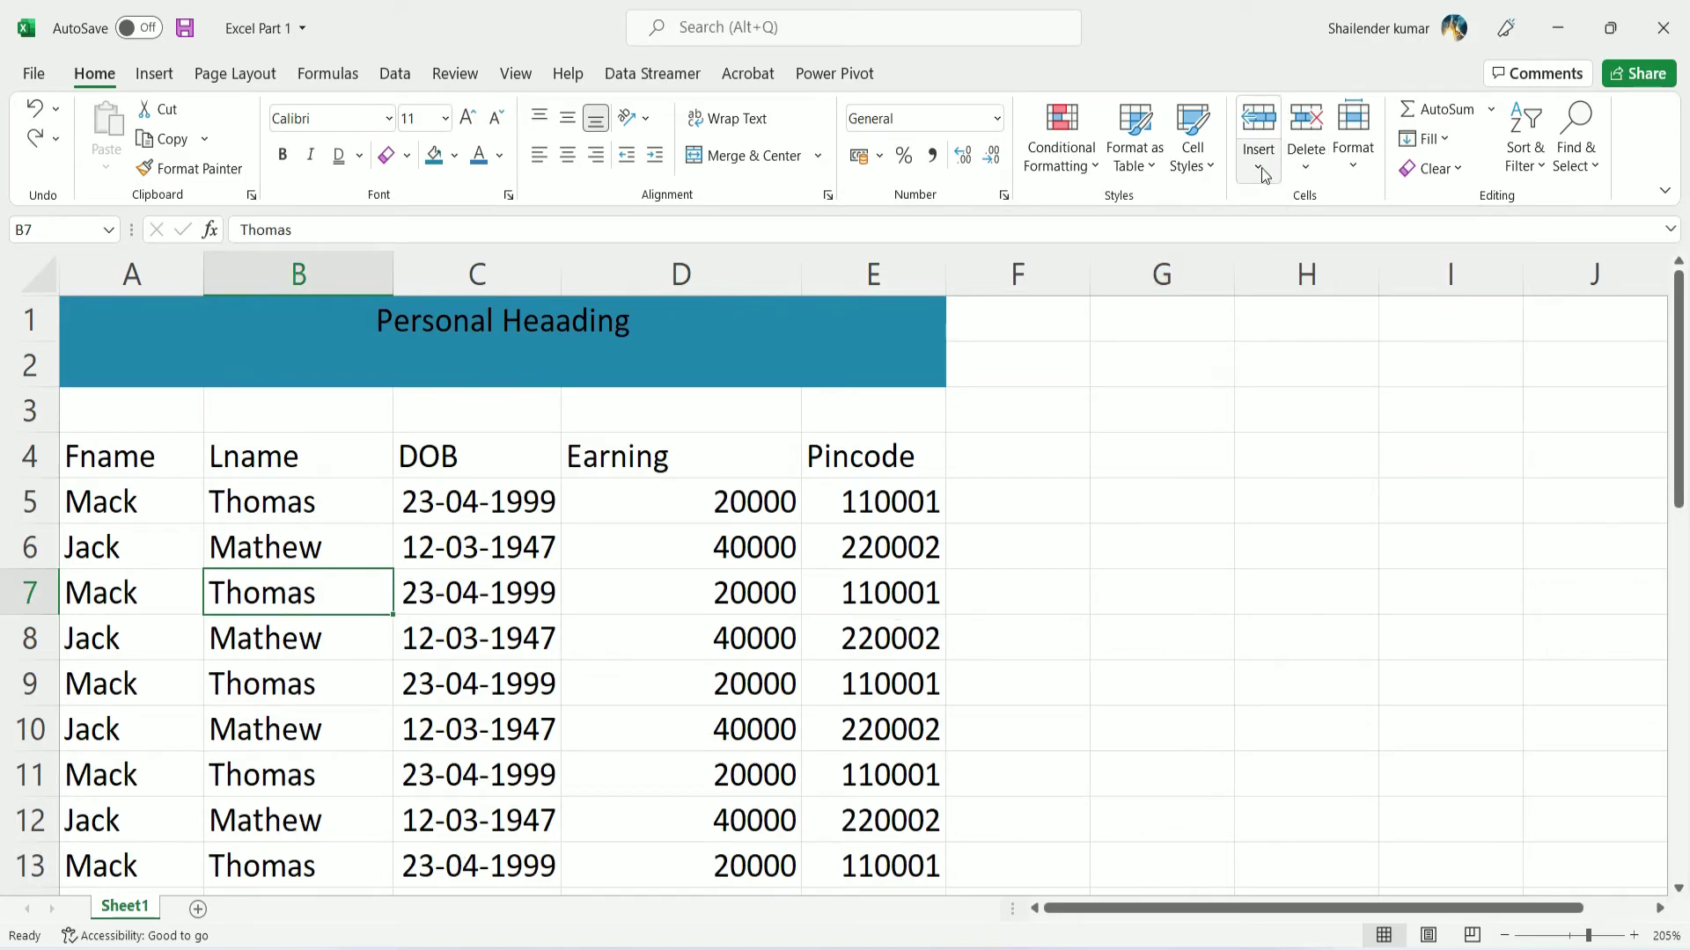
# Insert an entire blank column at B, undo it, and reopen the Insert options
pyautogui.click(1259, 163)
pyautogui.click(1313, 203)
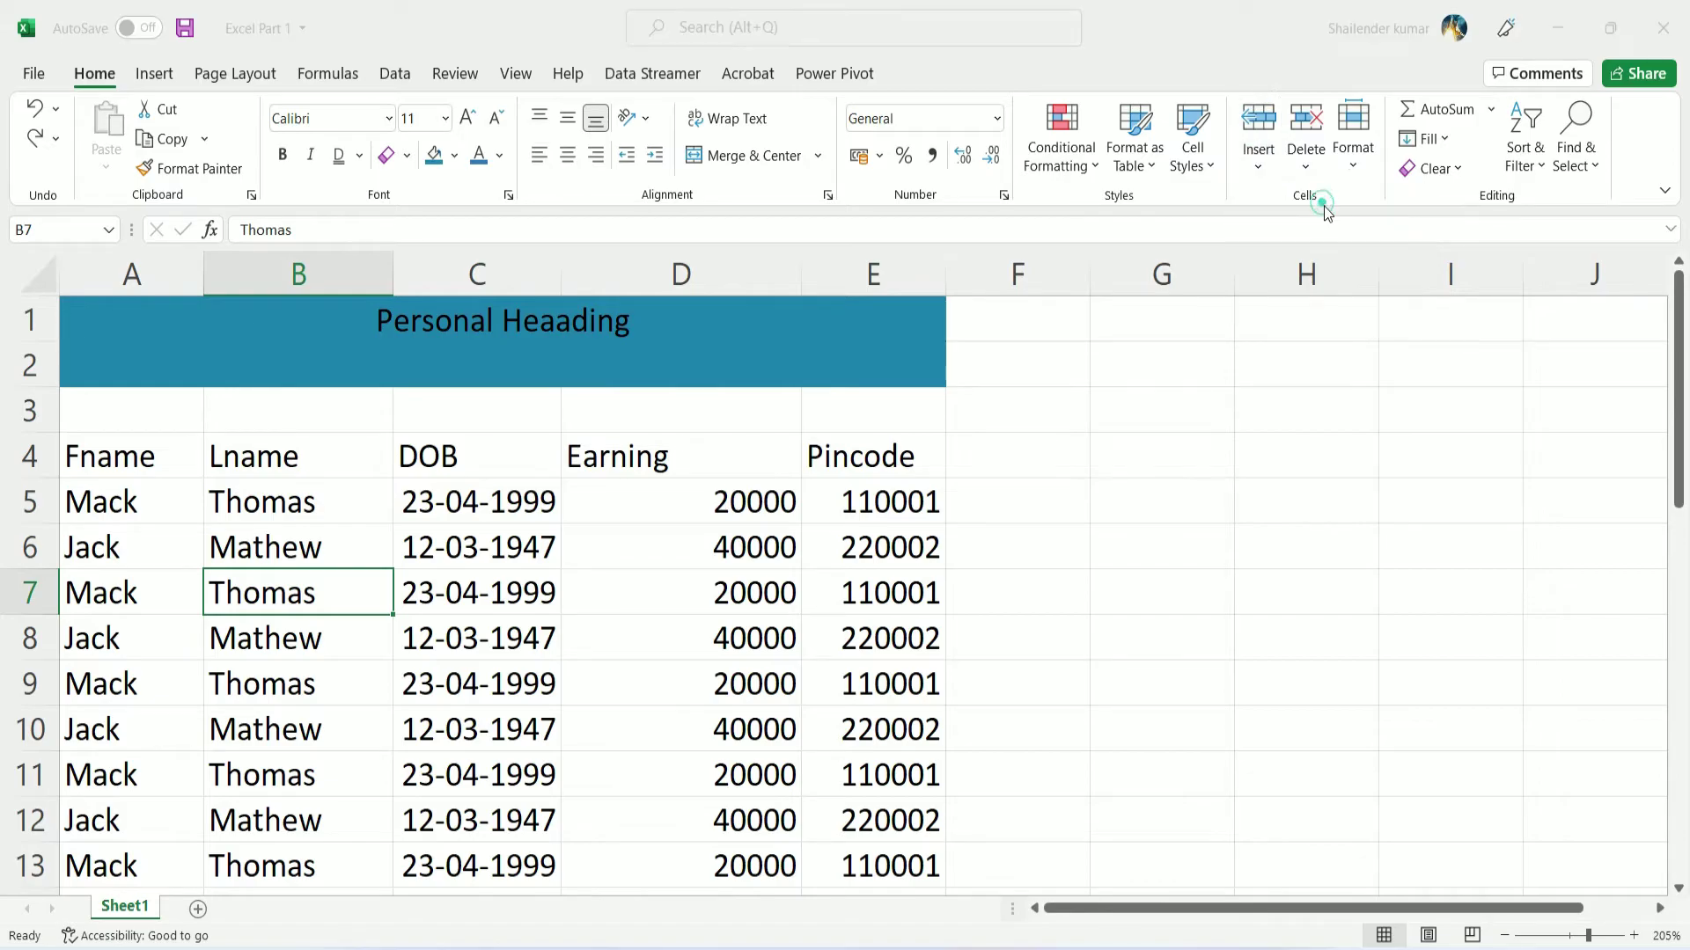
pyautogui.click(1200, 449)
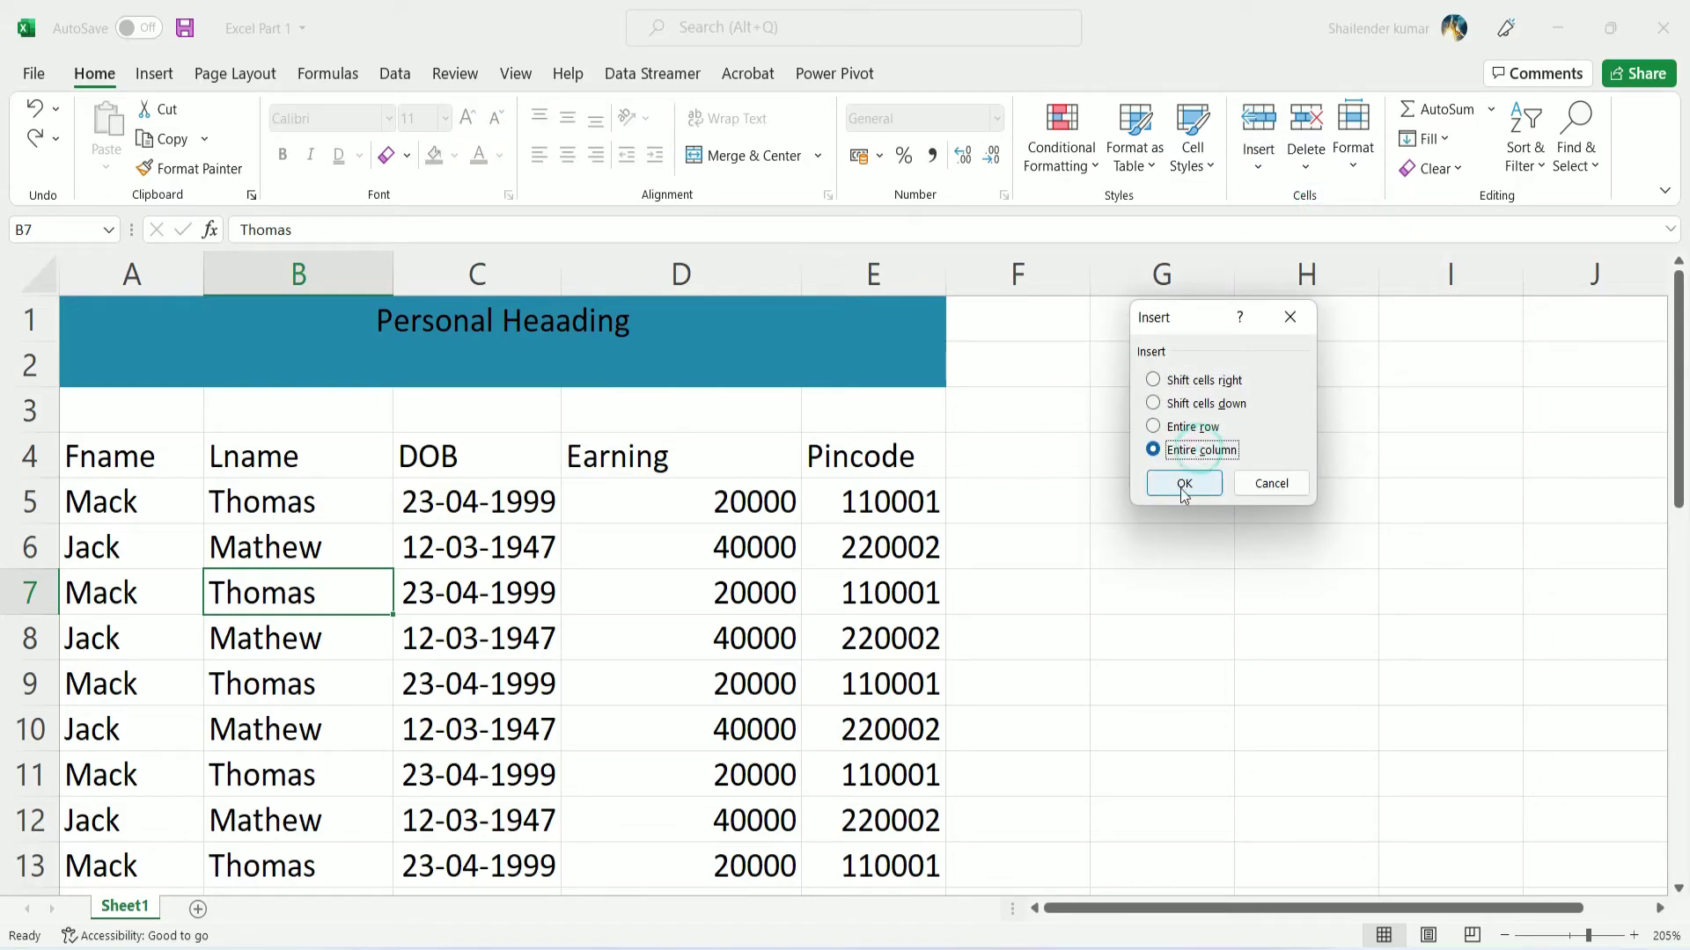
pyautogui.click(1184, 484)
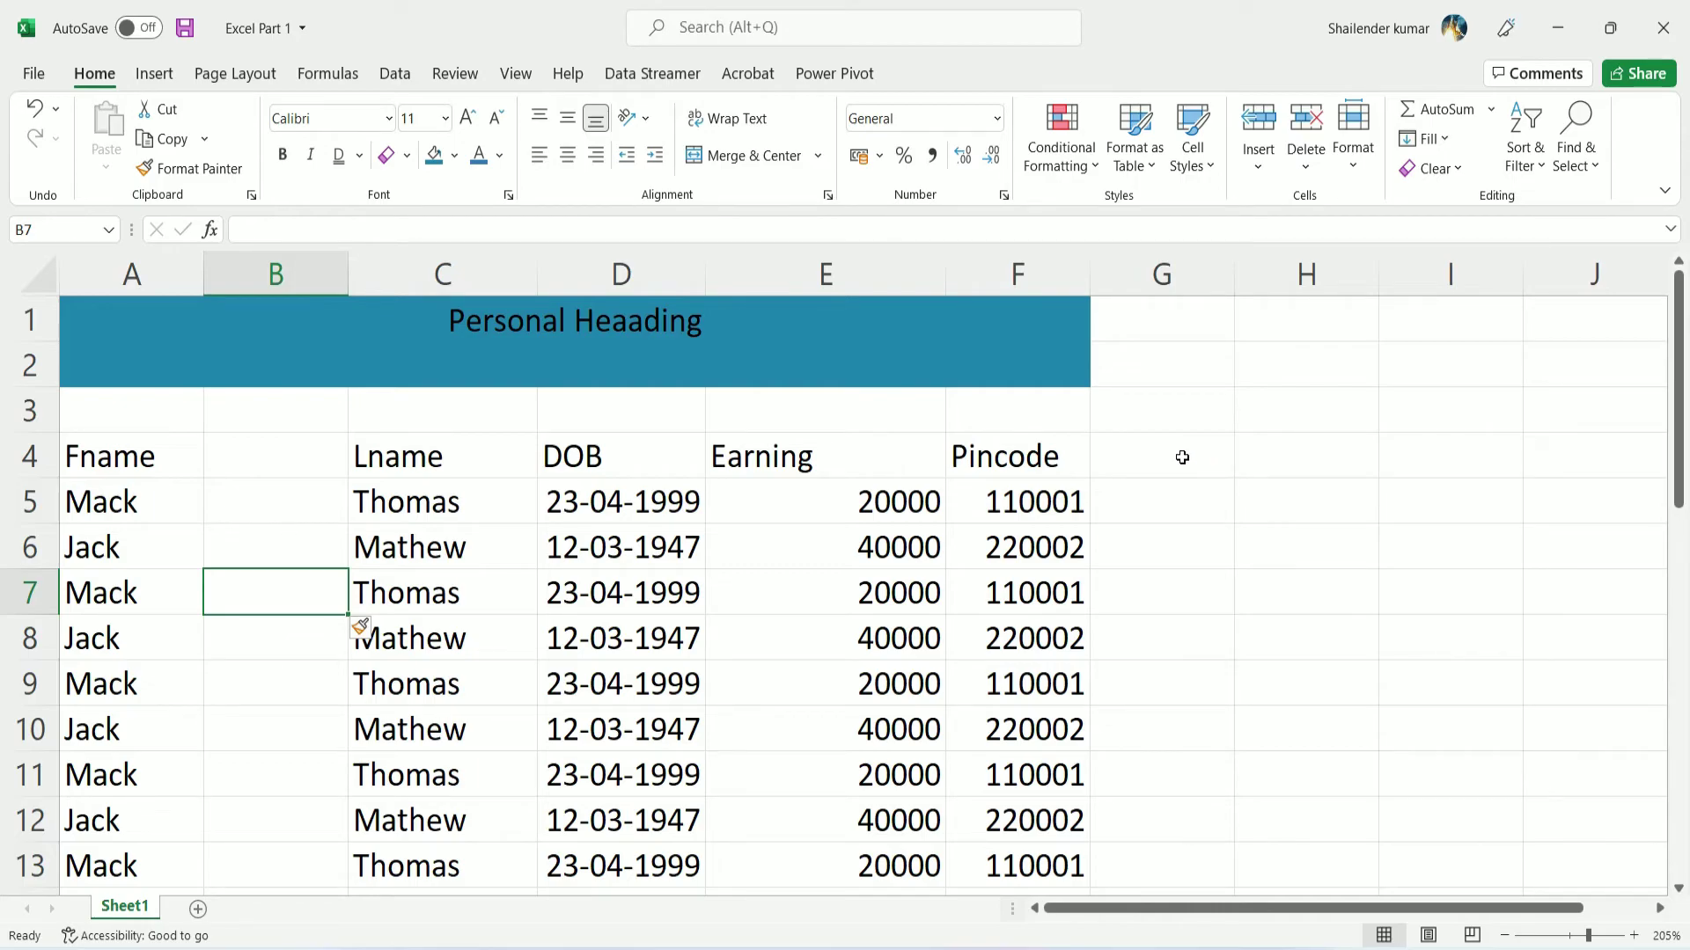
pyautogui.hotkey('ctrl', 'z')
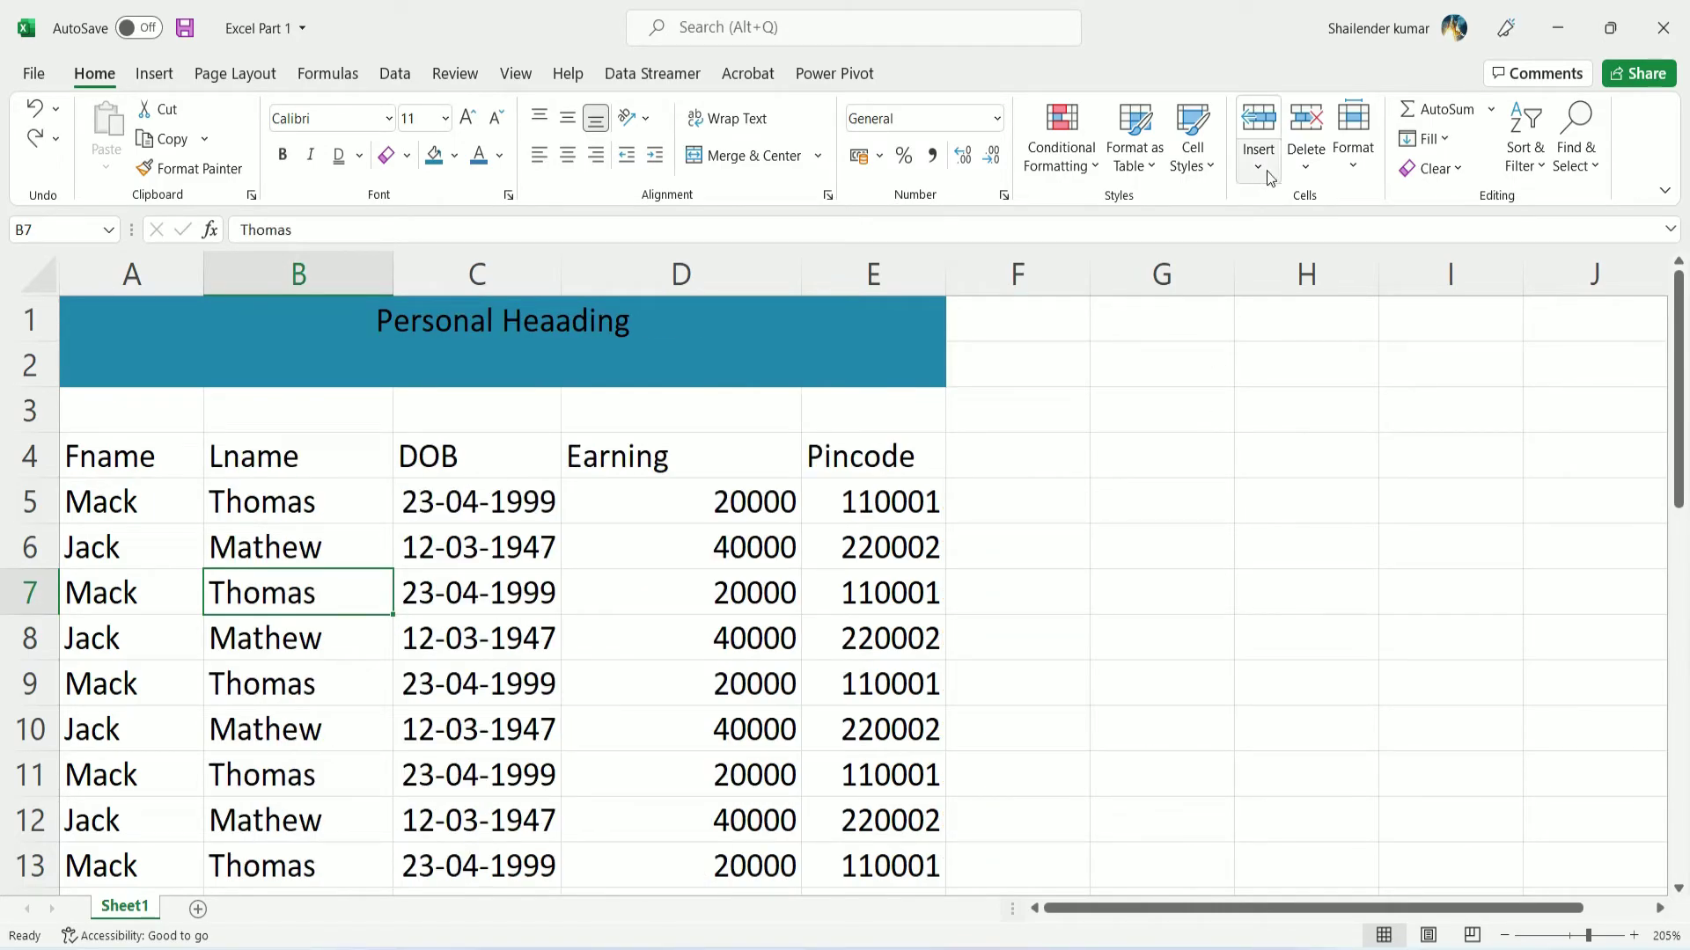
pyautogui.click(1259, 163)
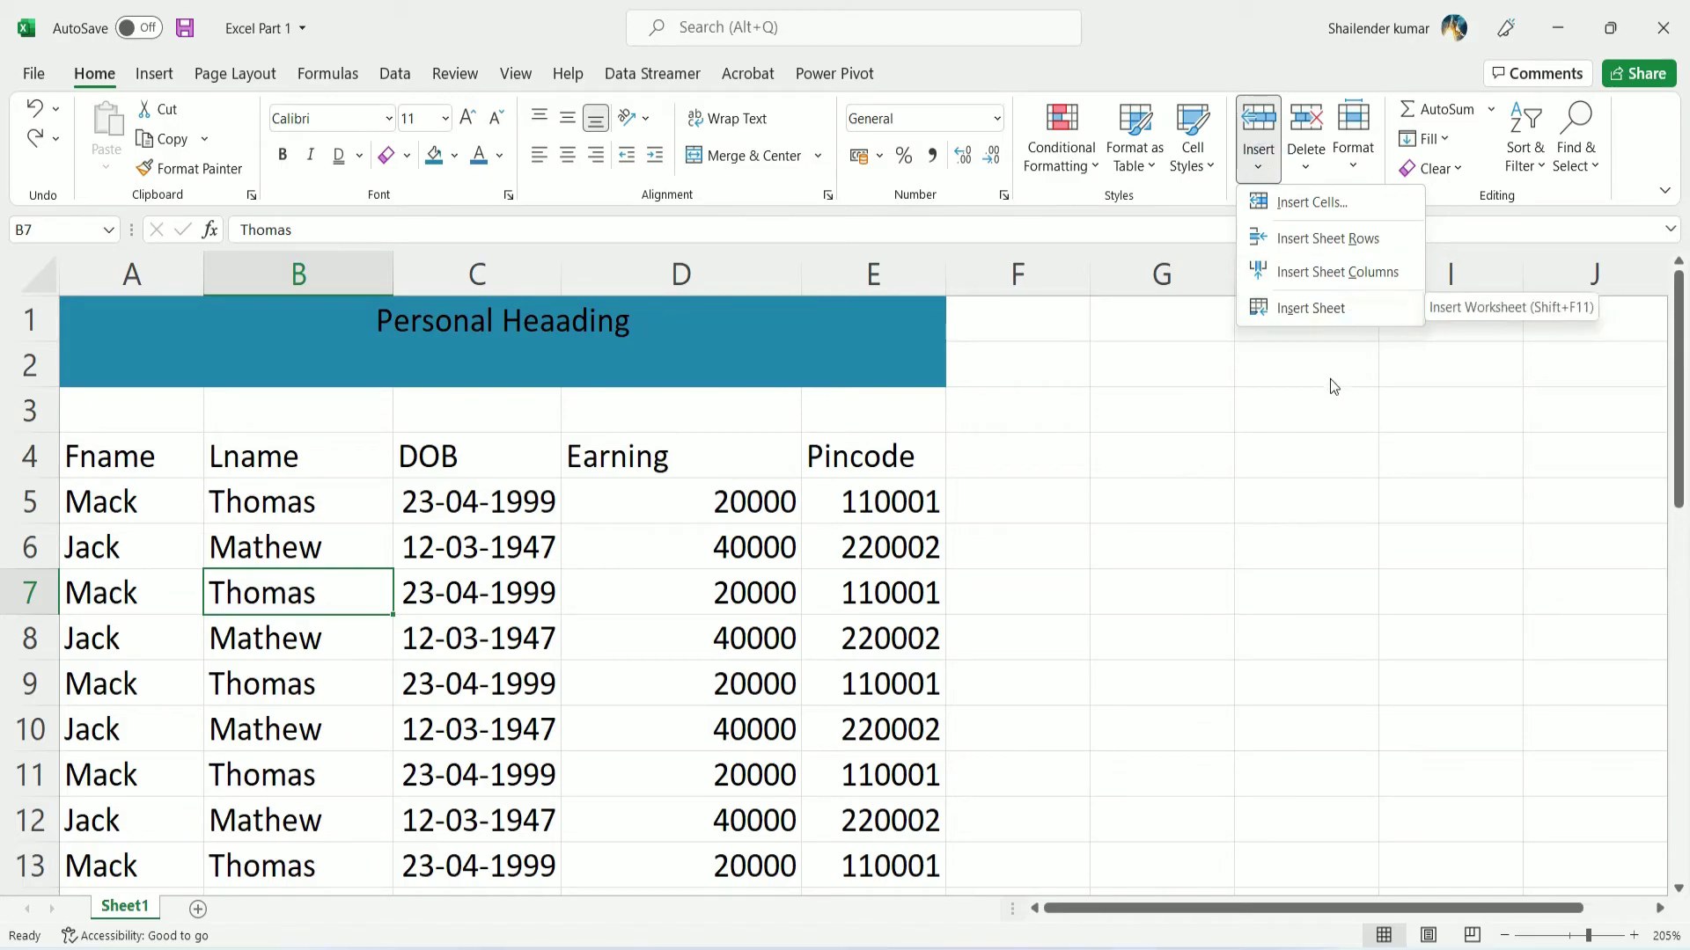
pyautogui.click(1321, 308)
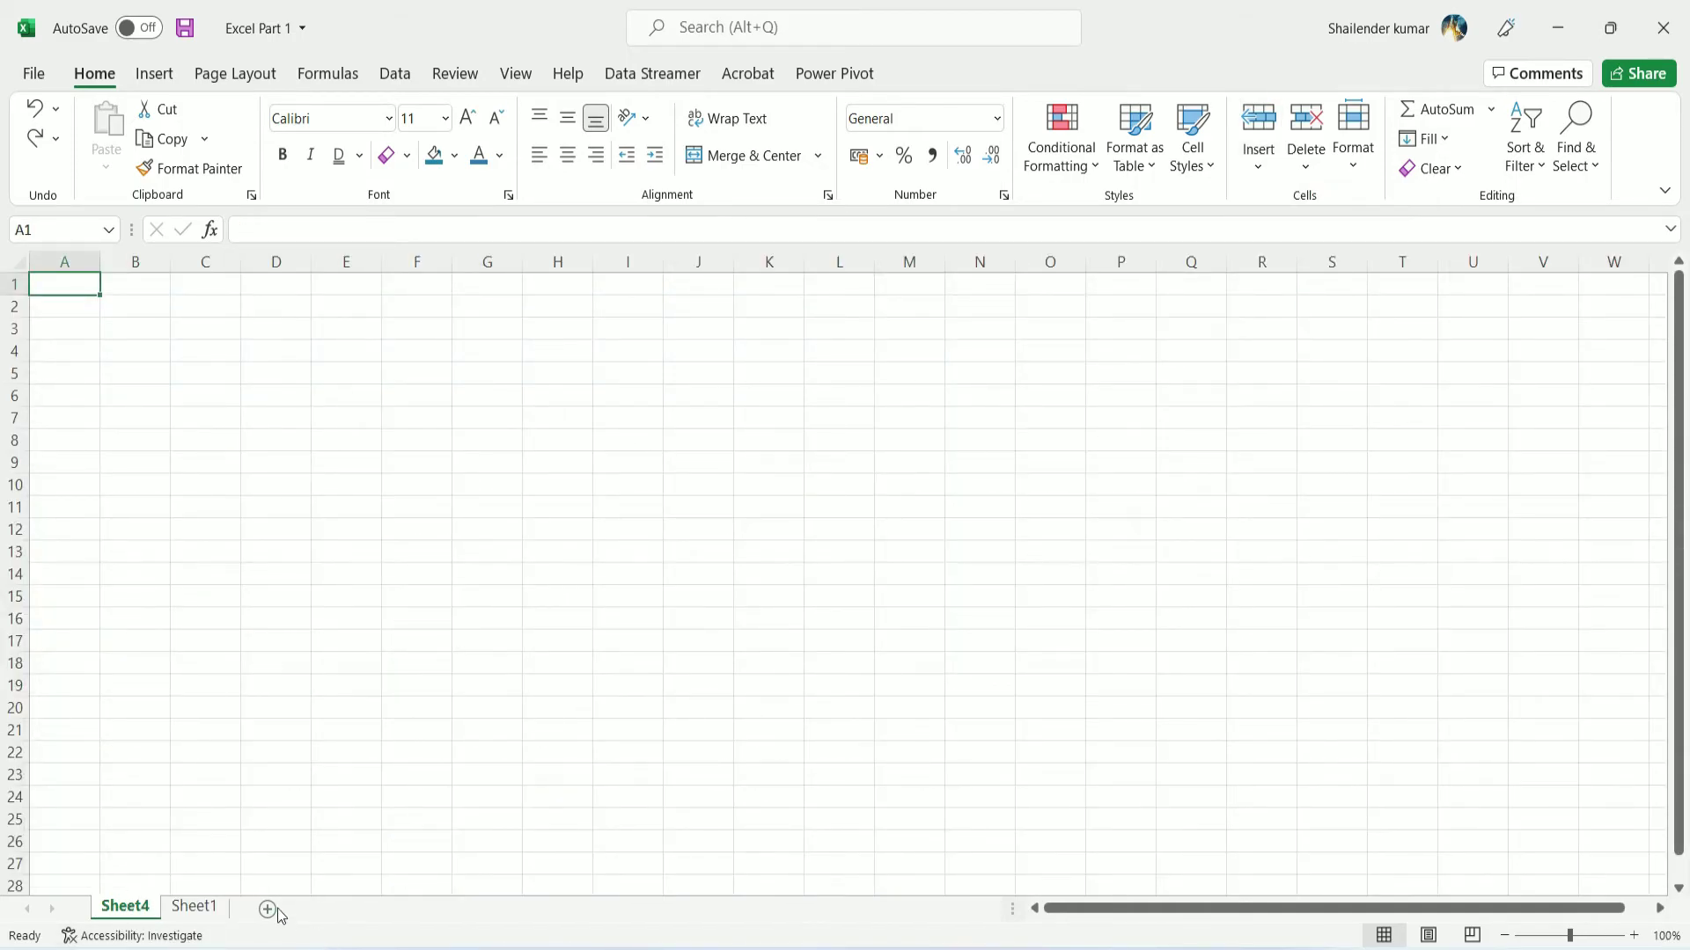
pyautogui.click(192, 911)
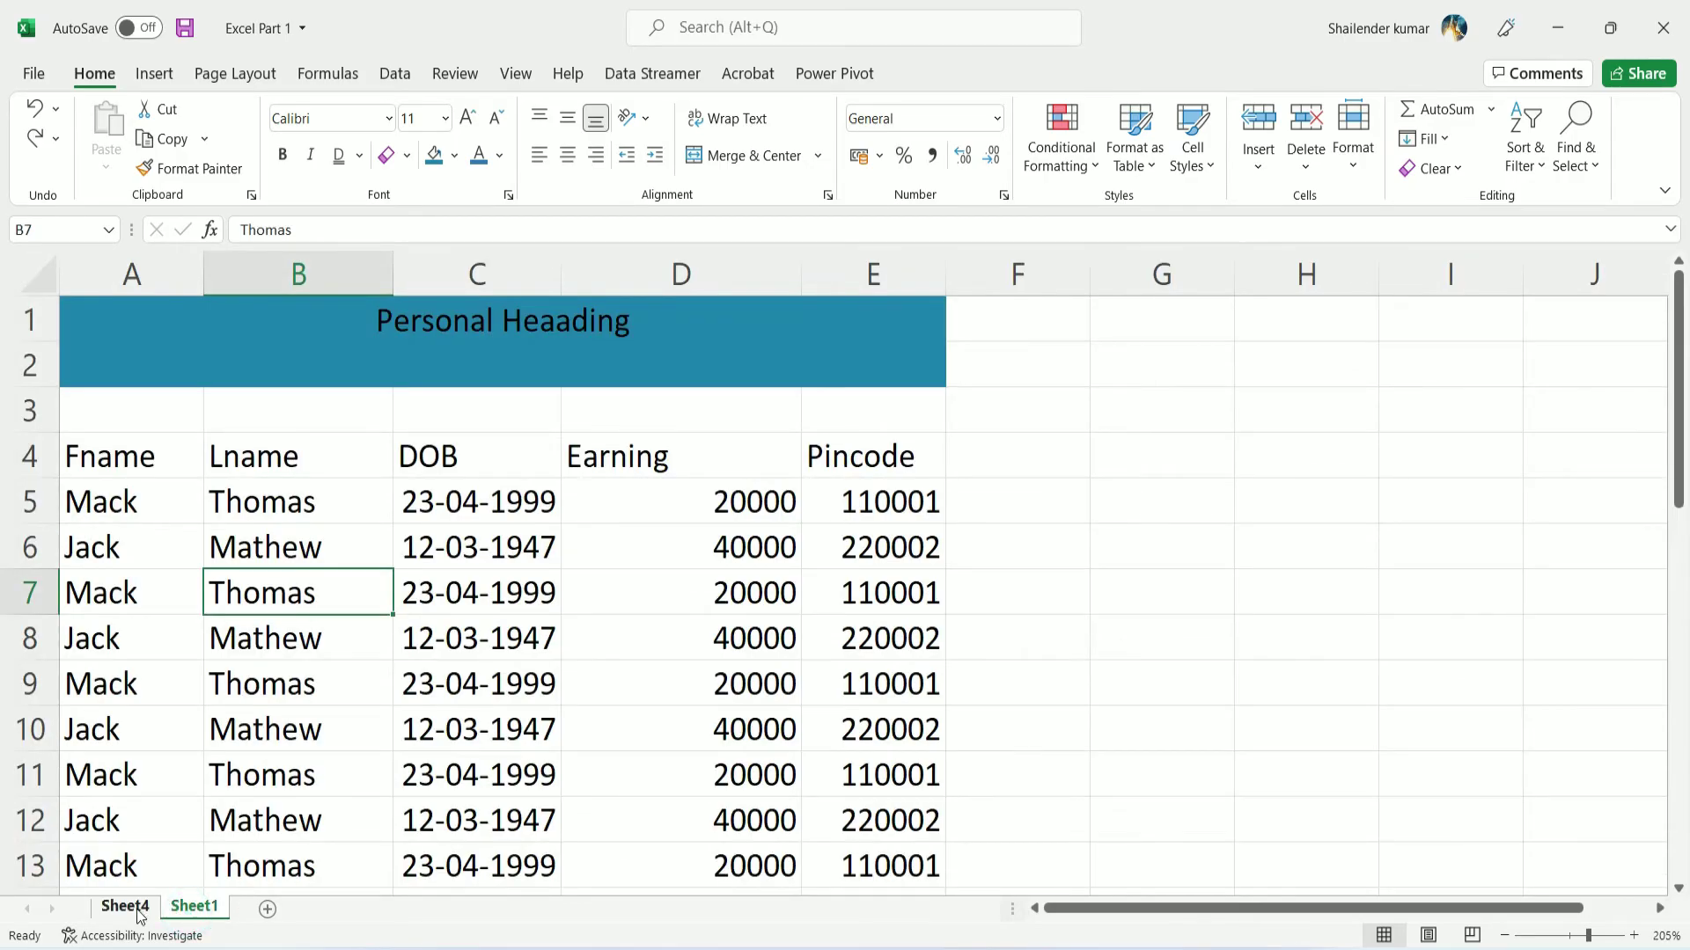
pyautogui.click(133, 910)
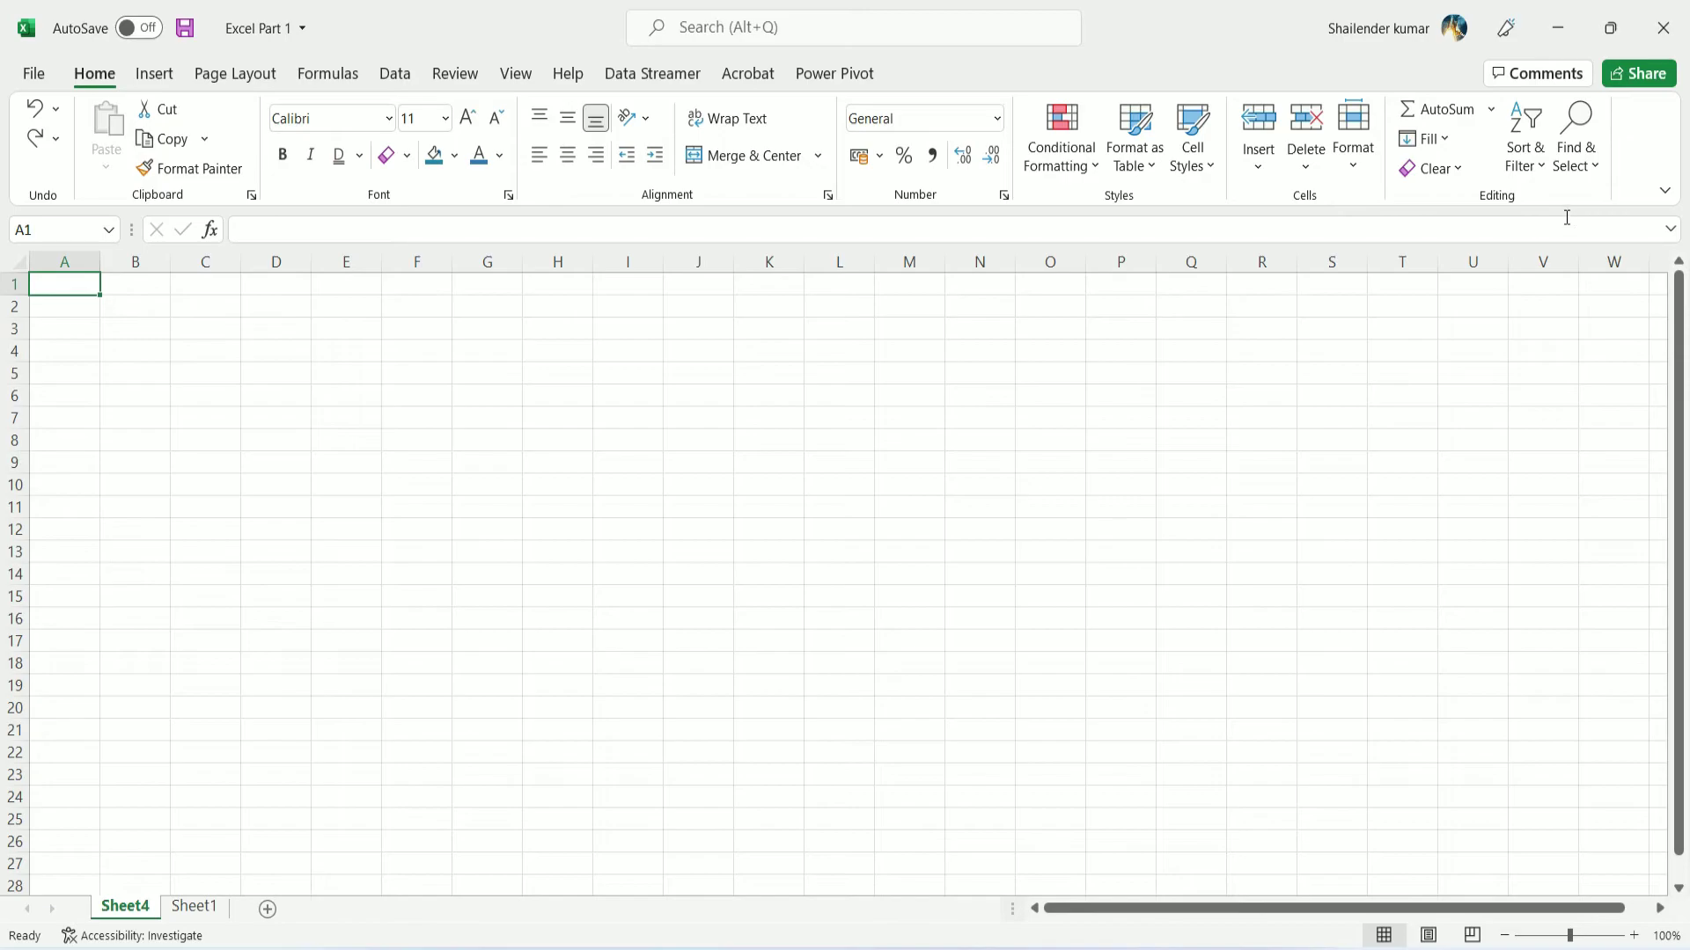
pyautogui.click(1305, 173)
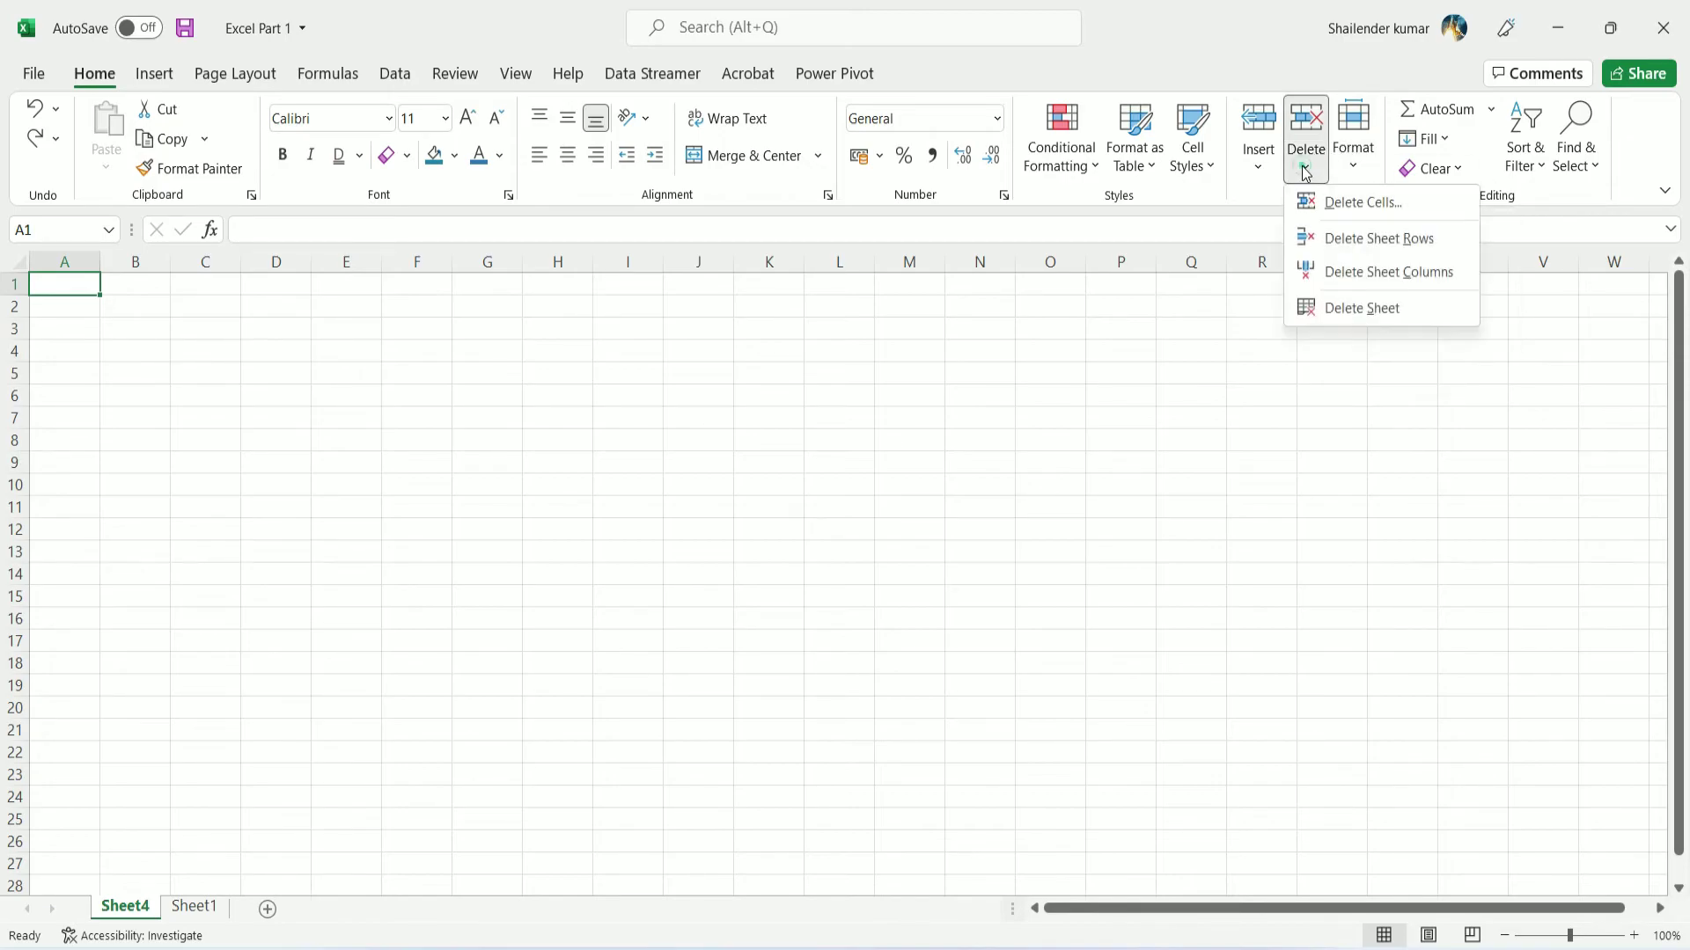
pyautogui.click(1351, 310)
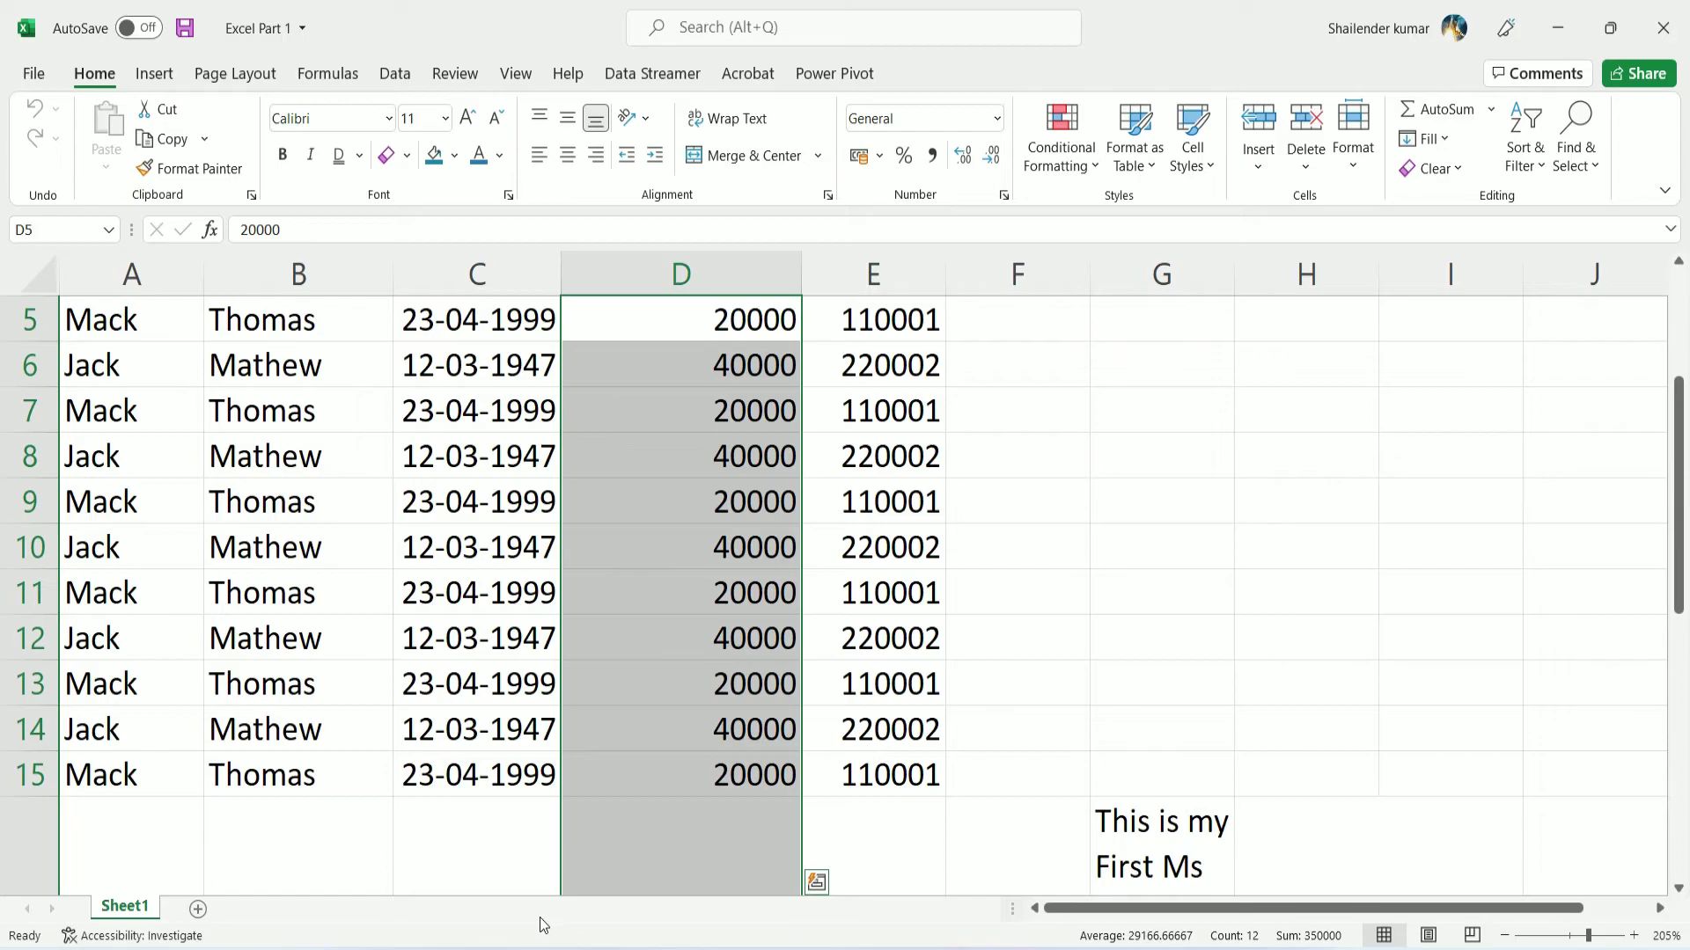
pyautogui.click(698, 633)
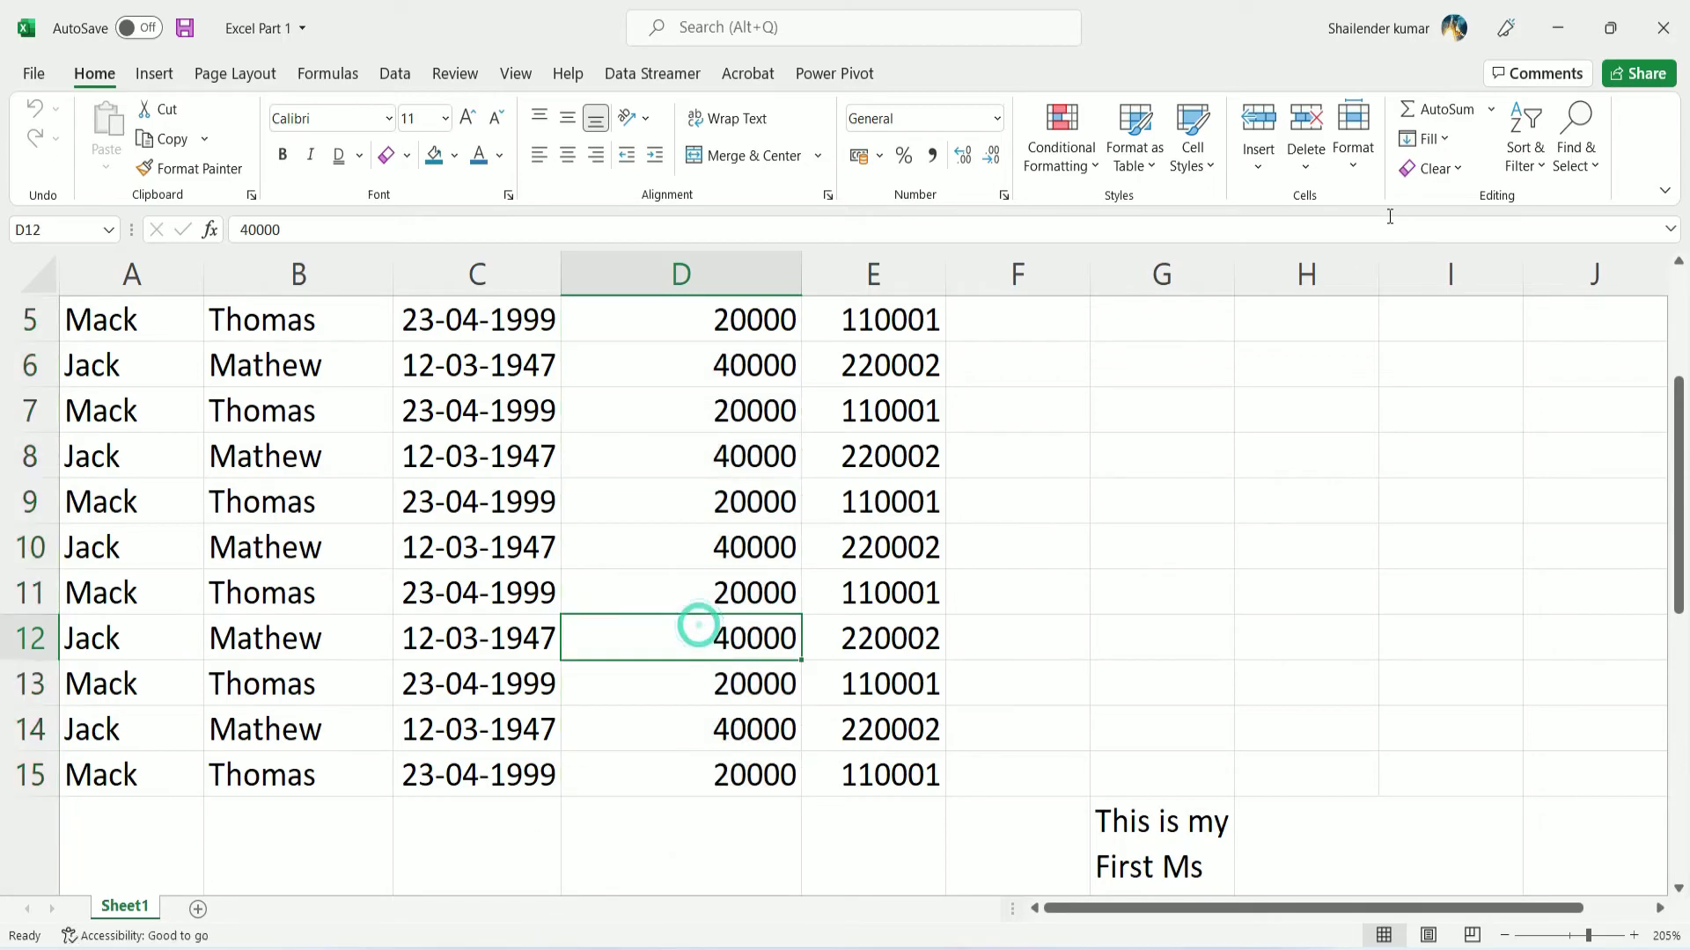
pyautogui.click(1258, 172)
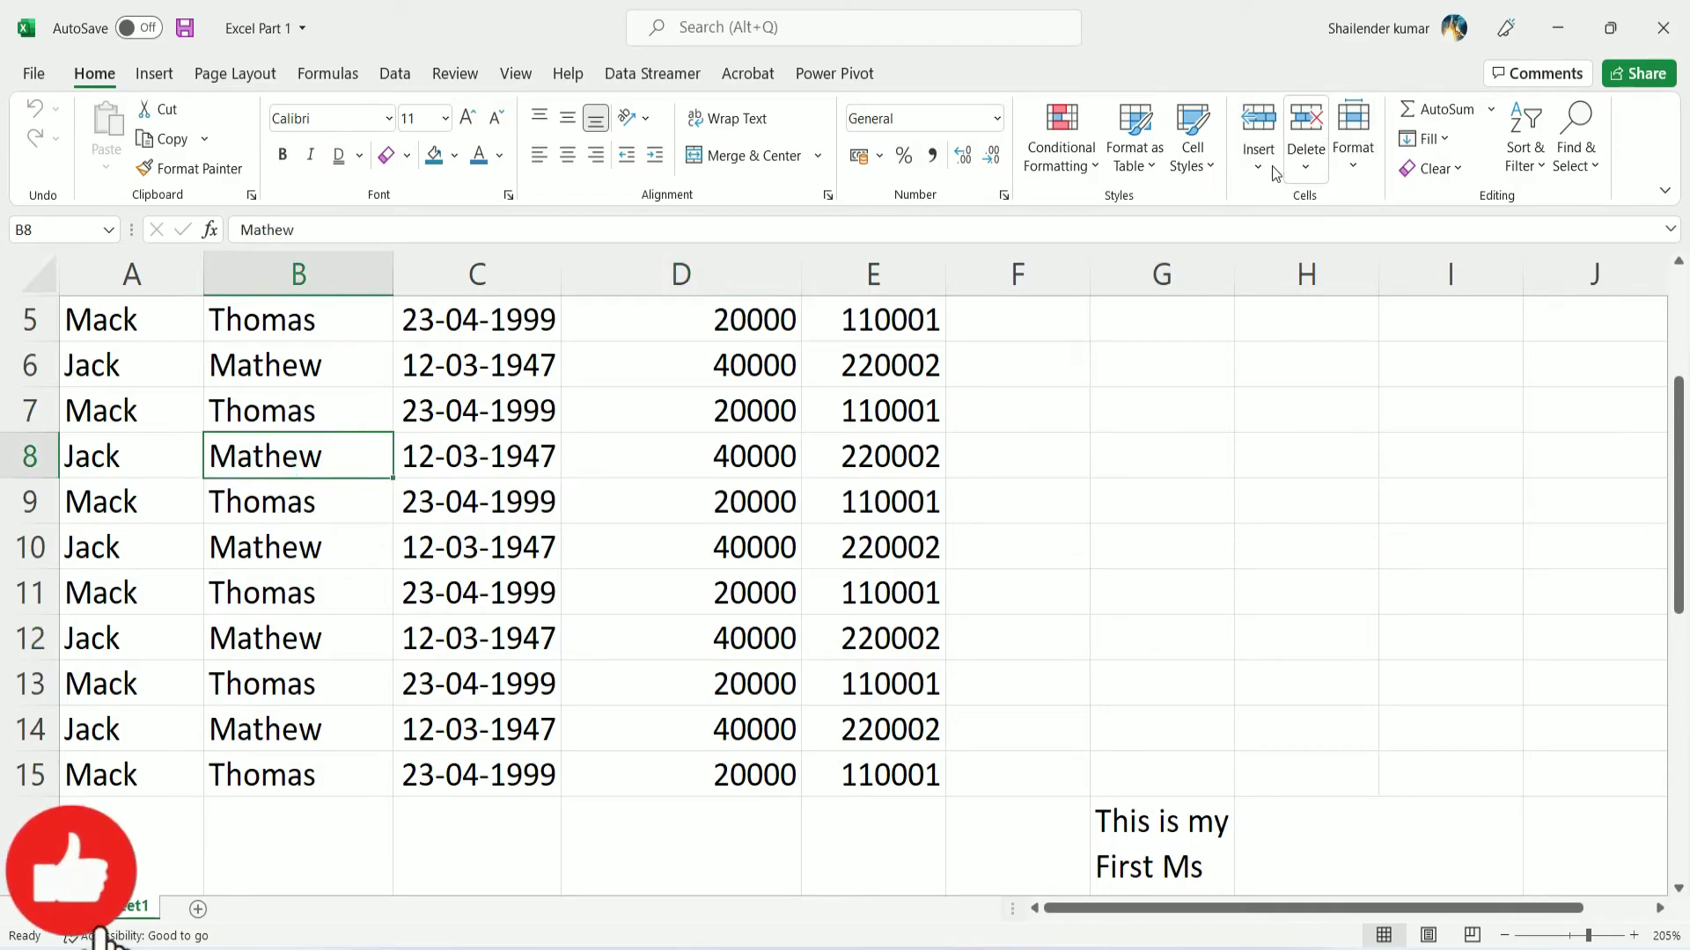
pyautogui.click(1273, 173)
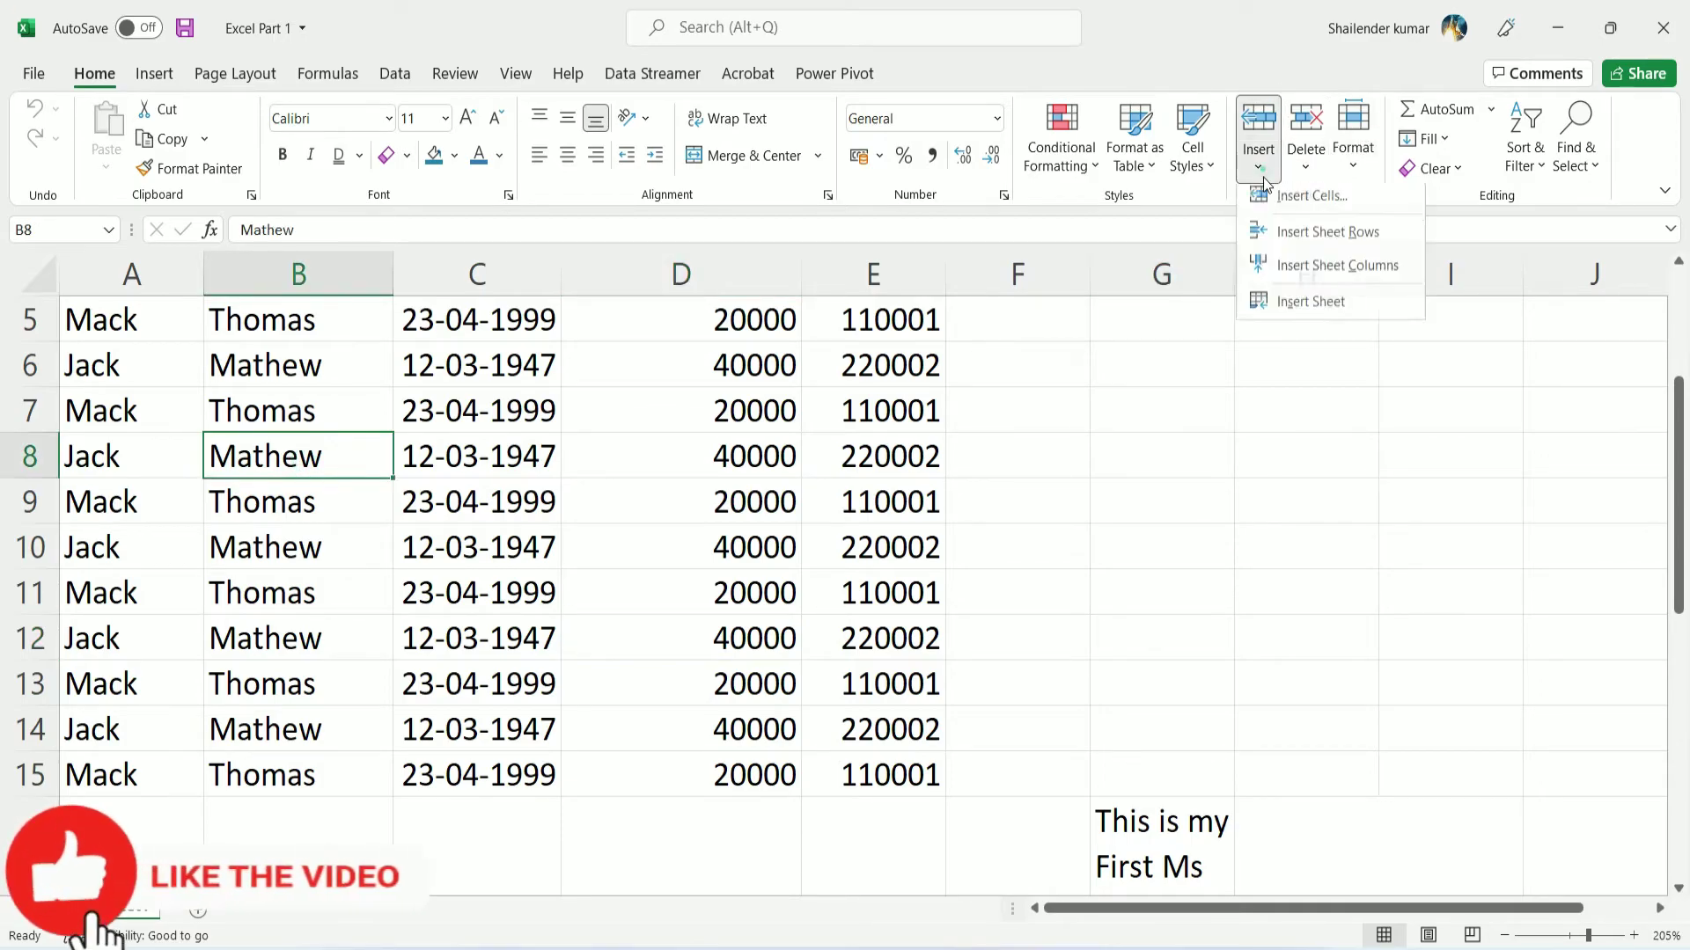
pyautogui.click(1299, 242)
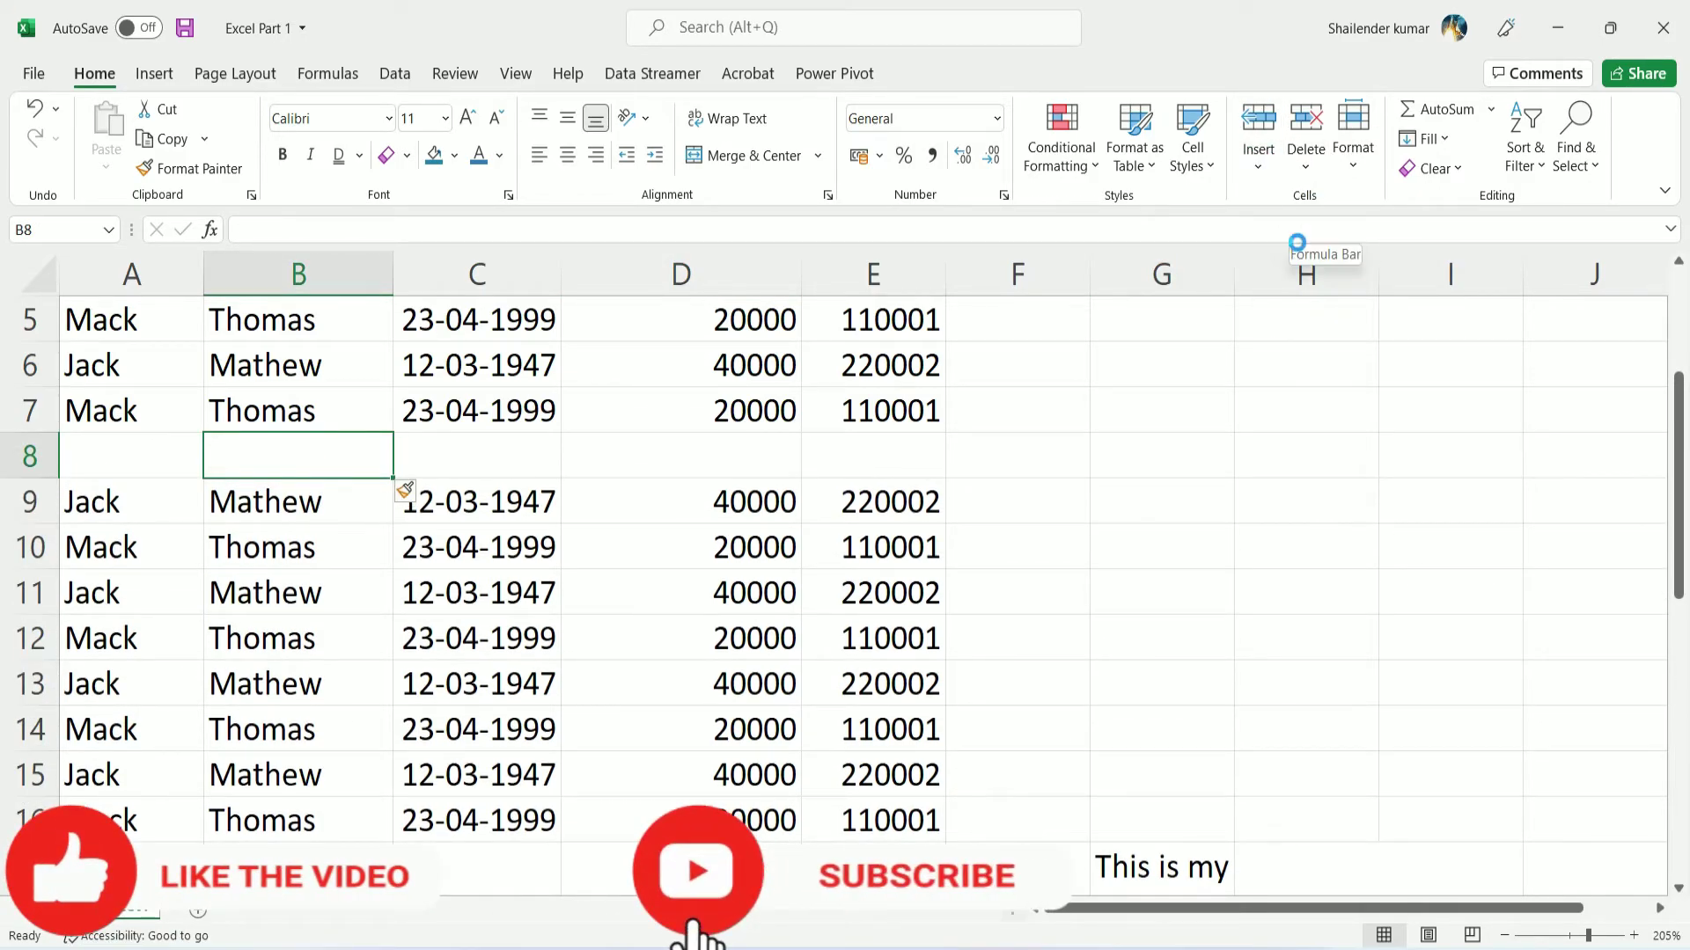
pyautogui.hotkey('ctrl', 'z')
pyautogui.click(1267, 167)
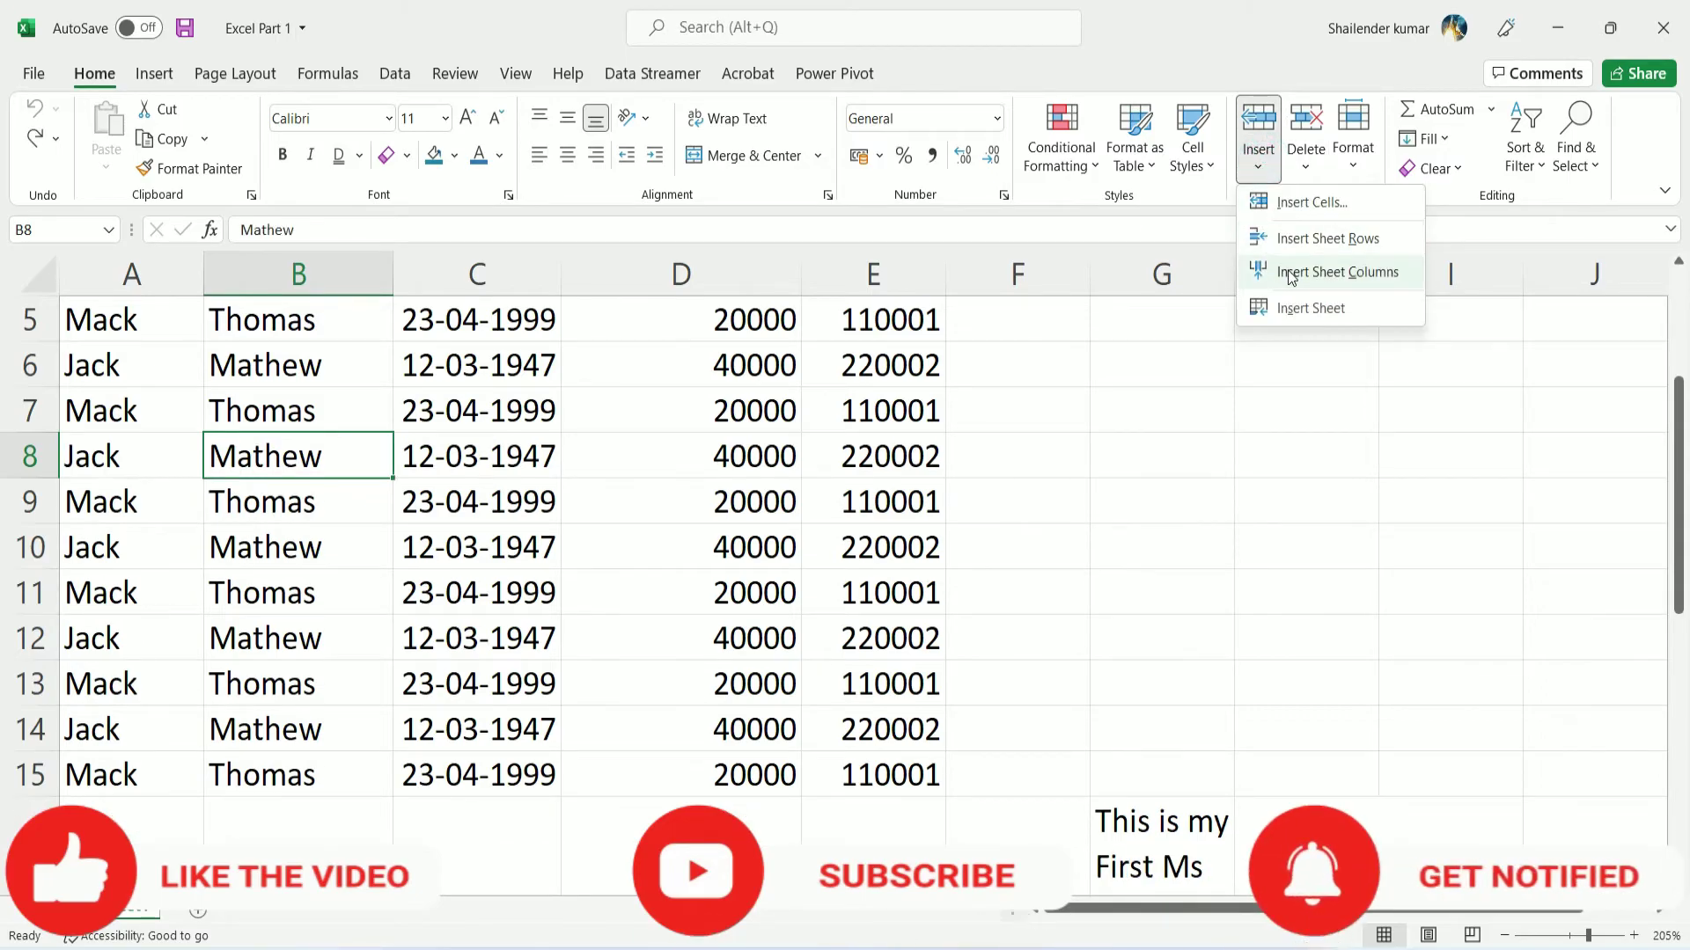
pyautogui.click(1290, 266)
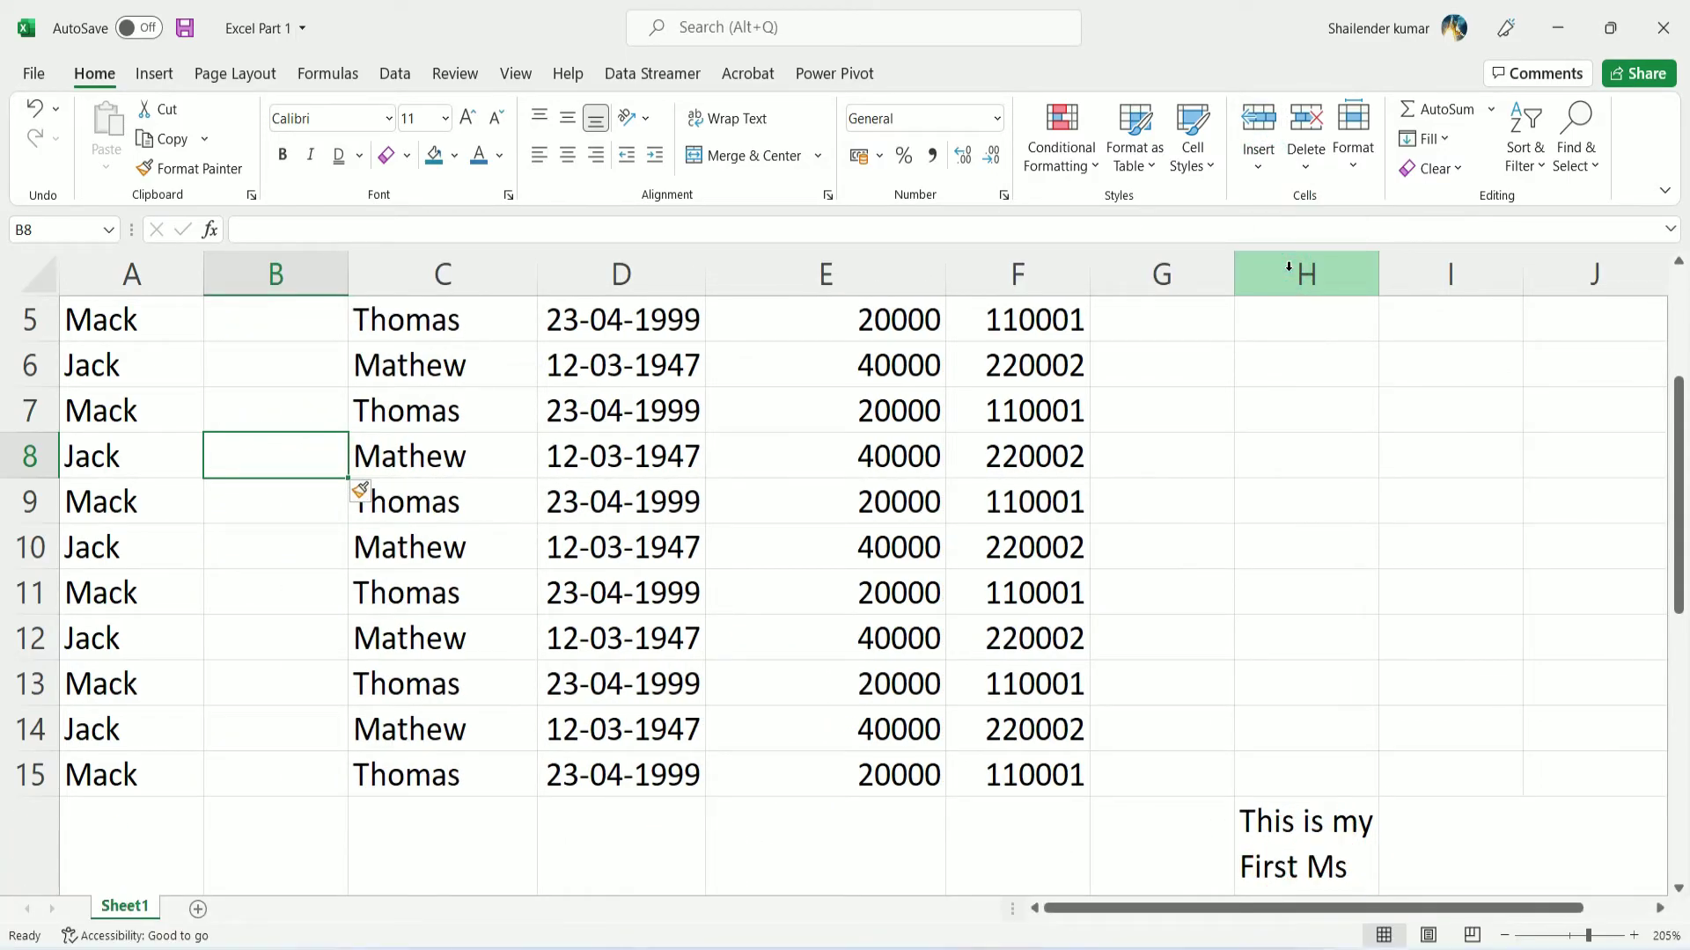
pyautogui.hotkey('ctrl', 'z')
pyautogui.click(1264, 168)
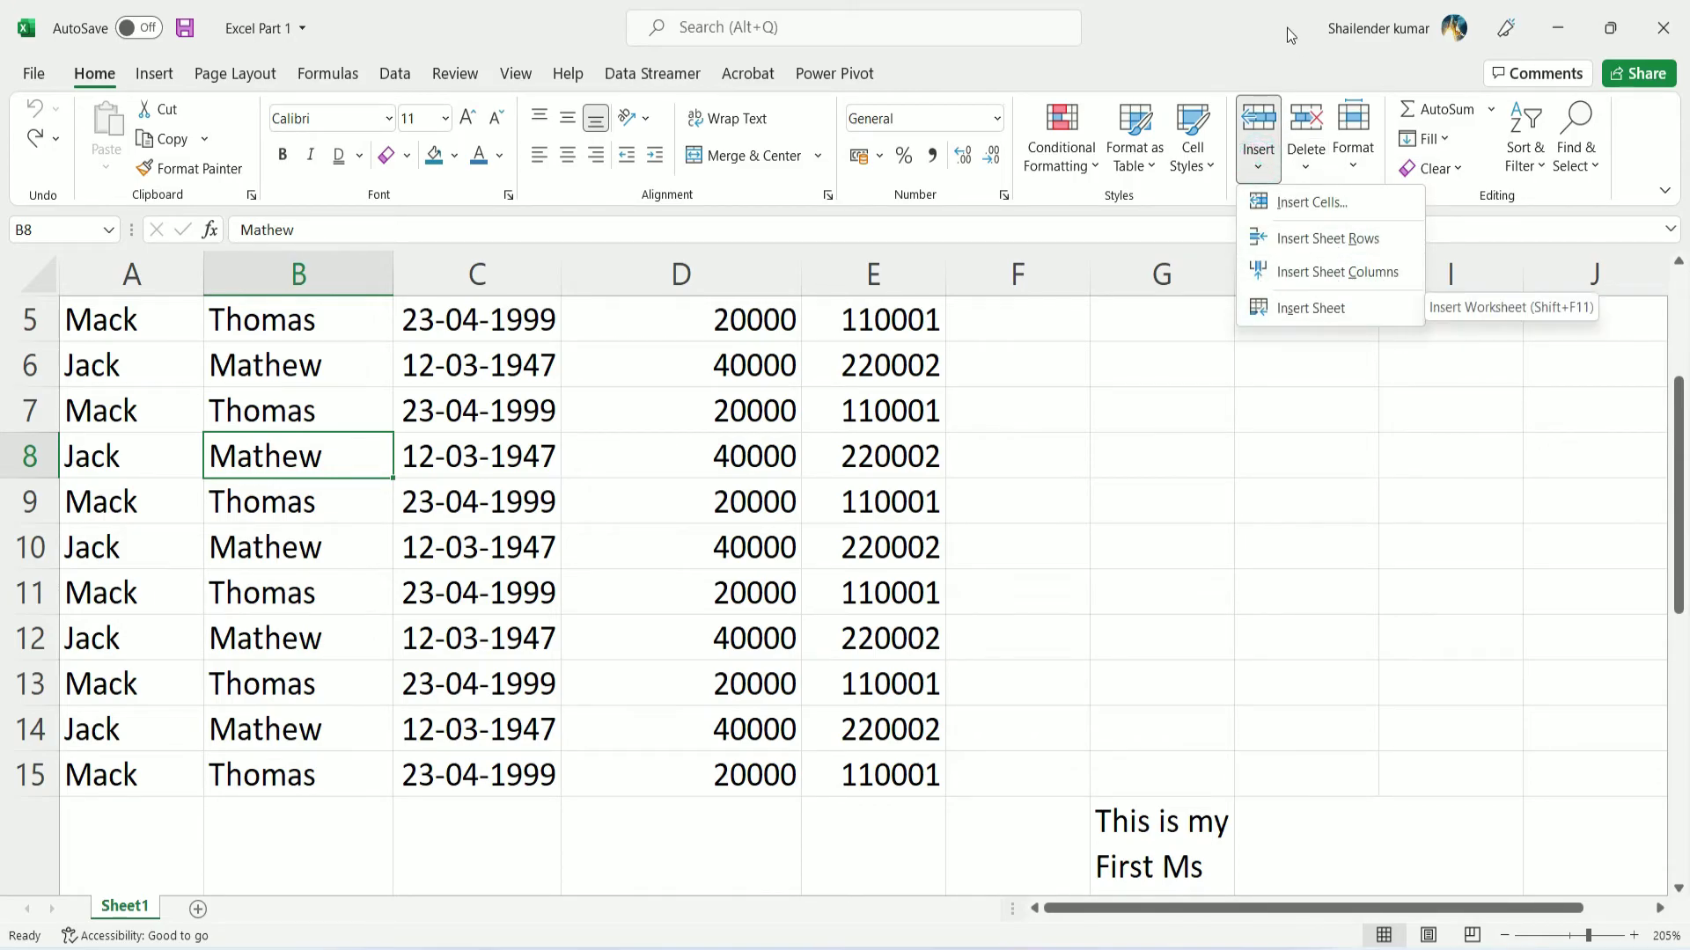
pyautogui.press('Escape')
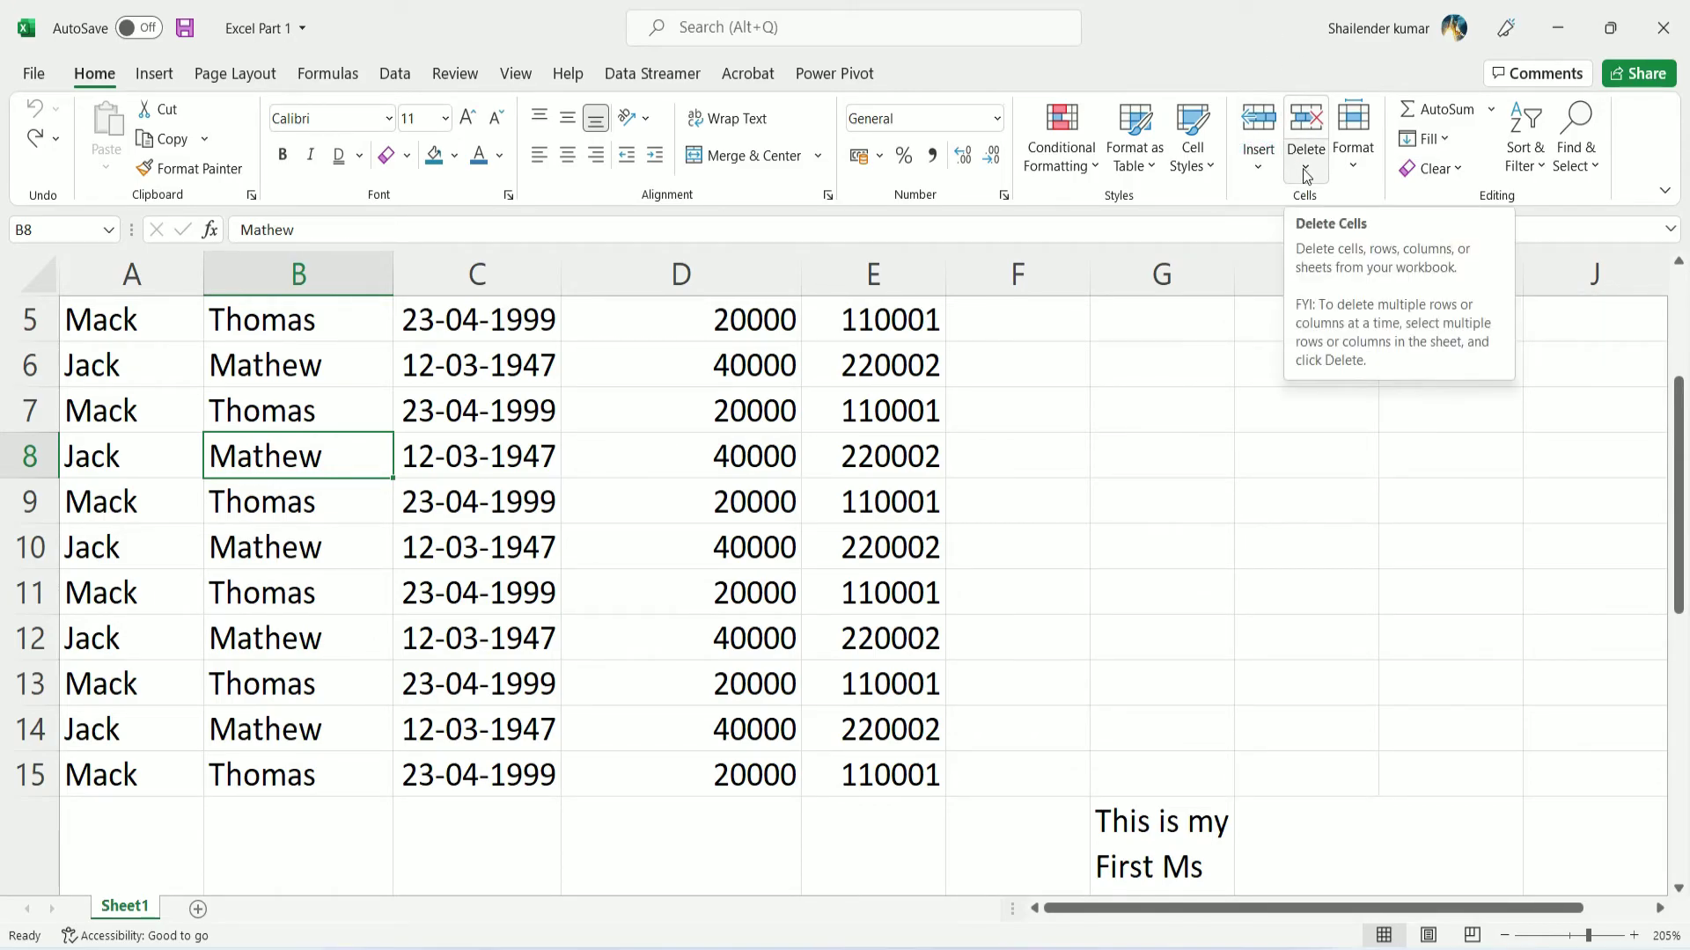
pyautogui.click(1306, 175)
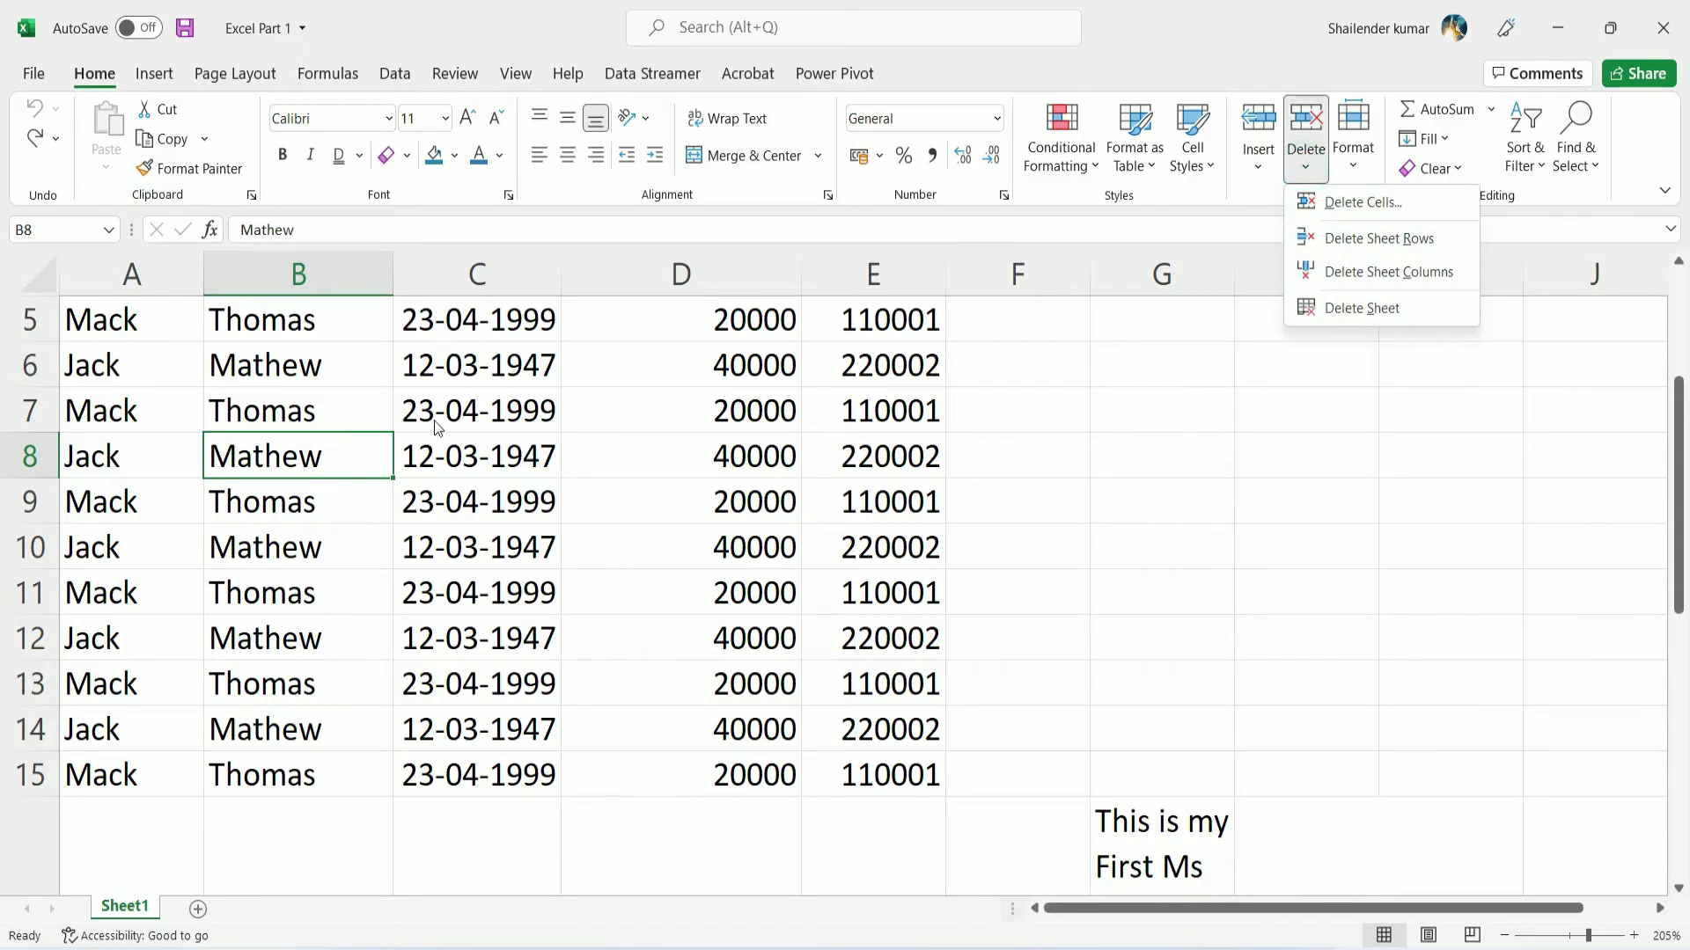
pyautogui.click(1257, 163)
pyautogui.click(1258, 165)
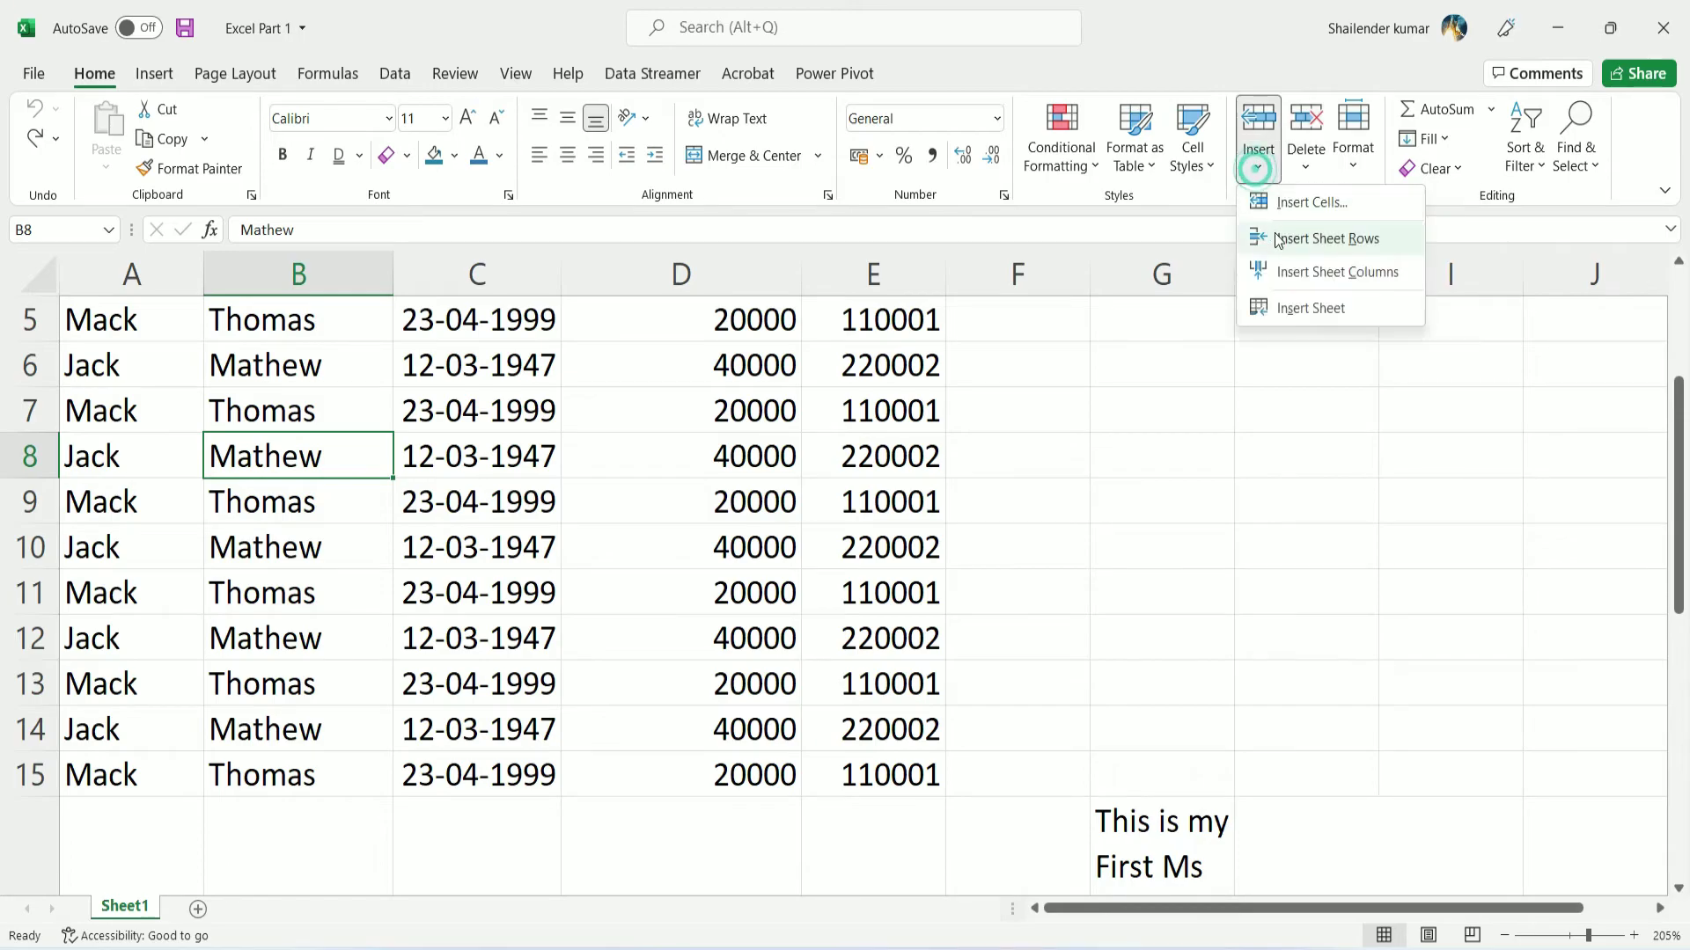
pyautogui.click(1277, 233)
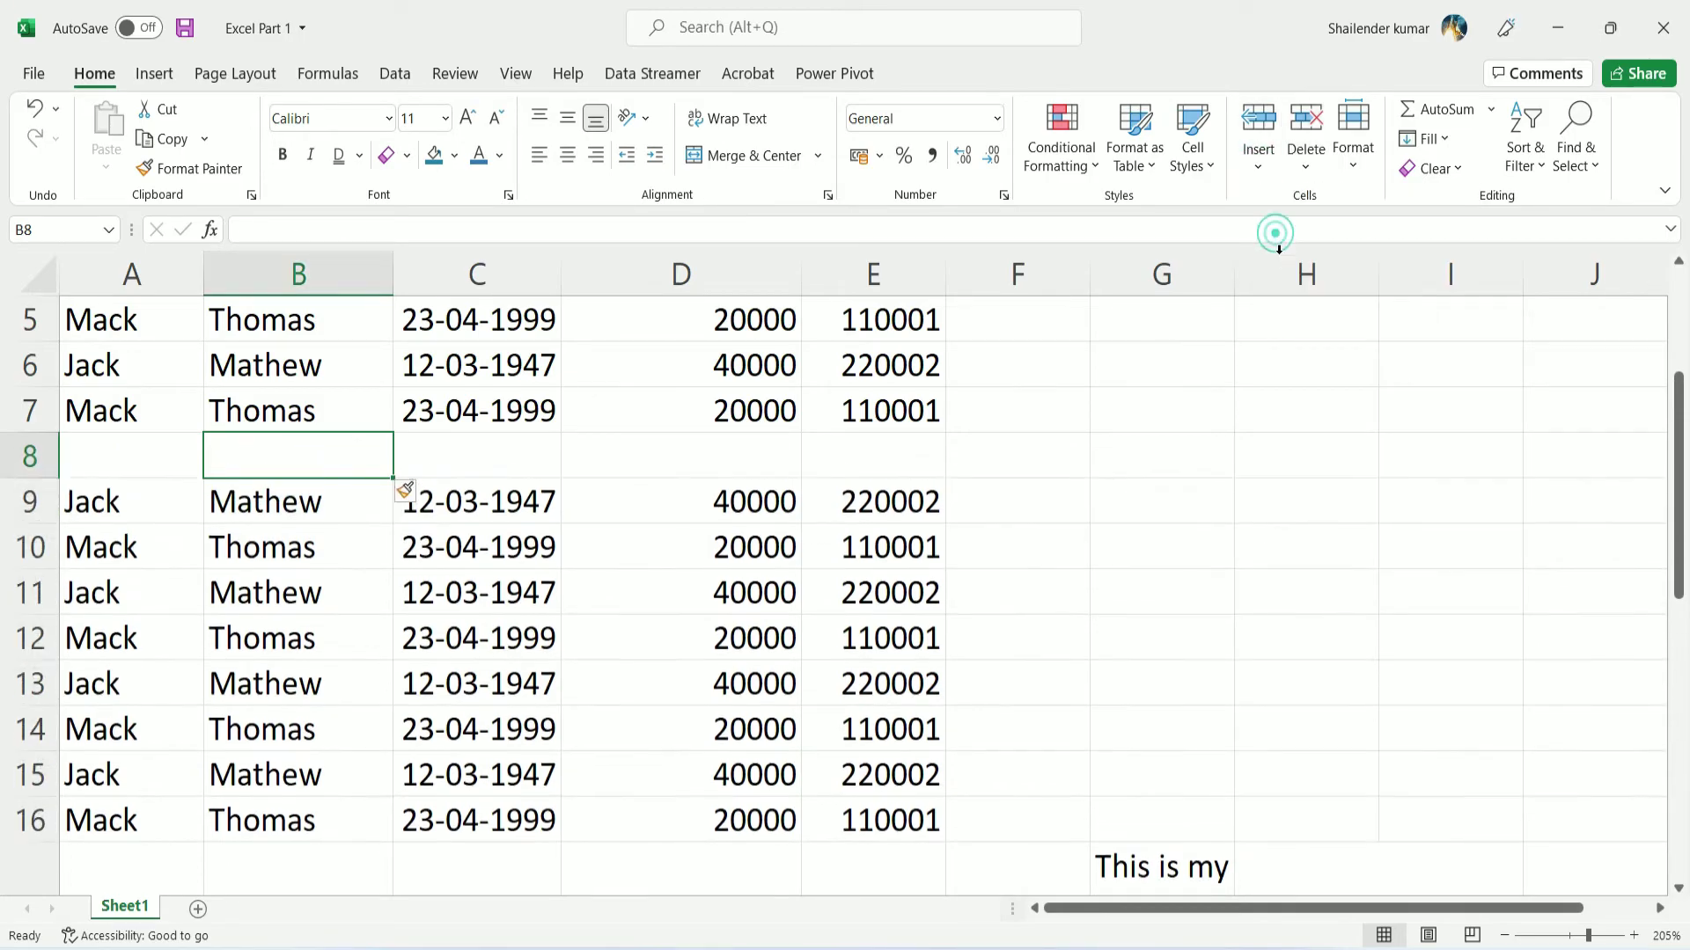
pyautogui.click(1308, 166)
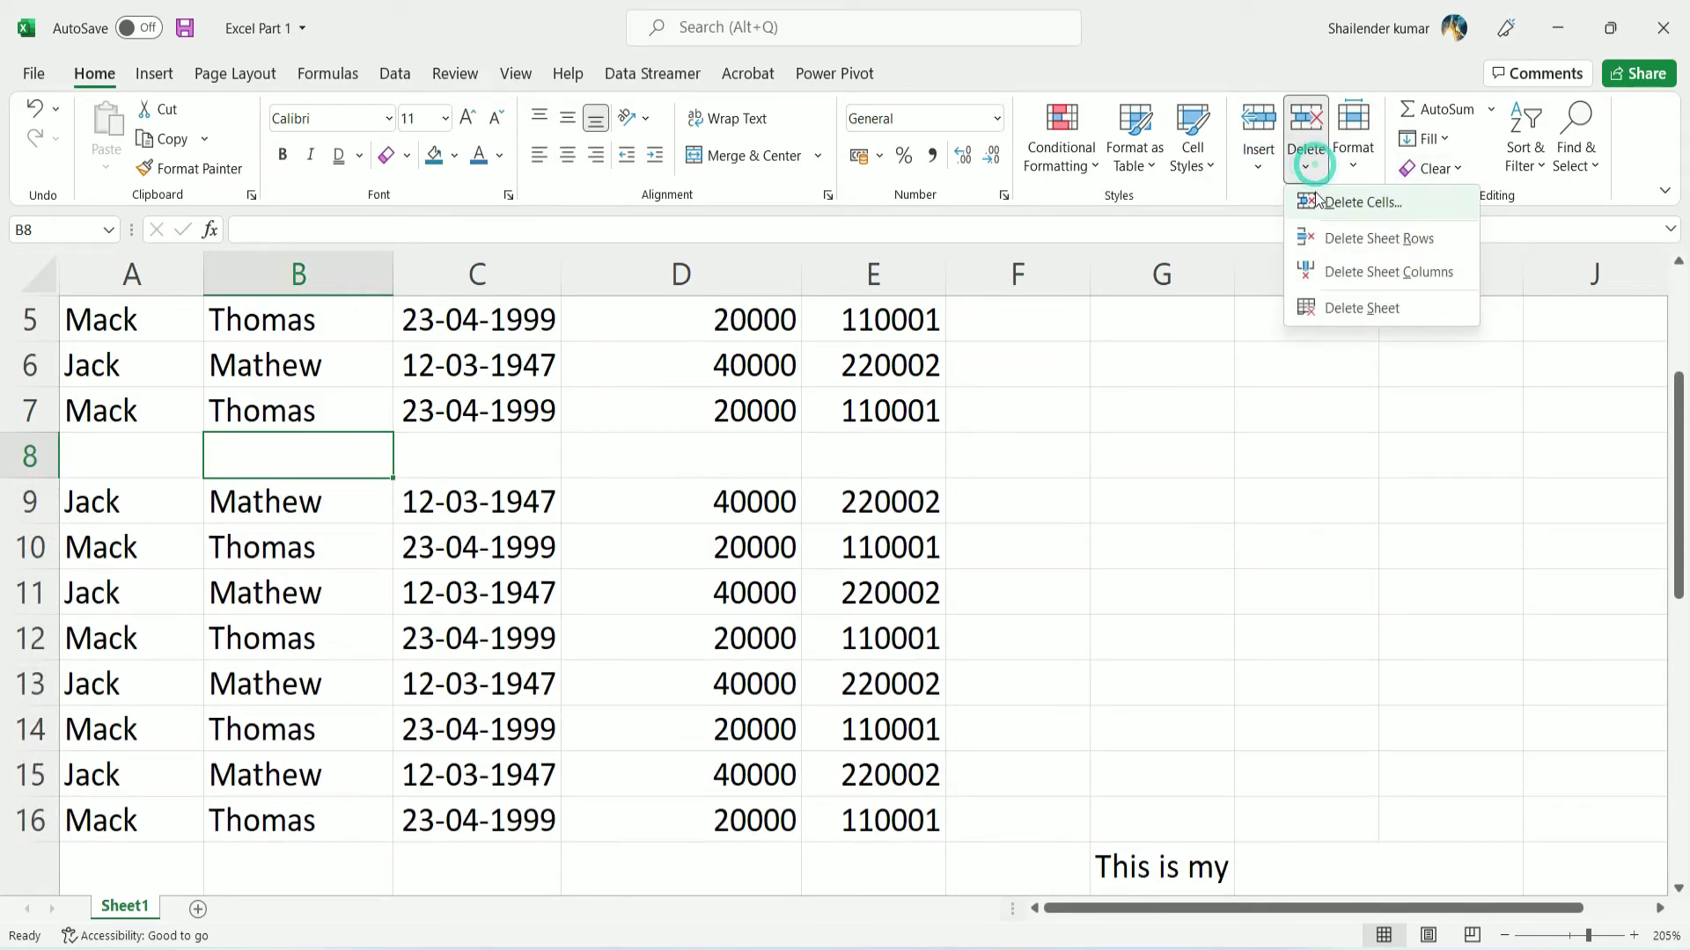
pyautogui.click(1382, 239)
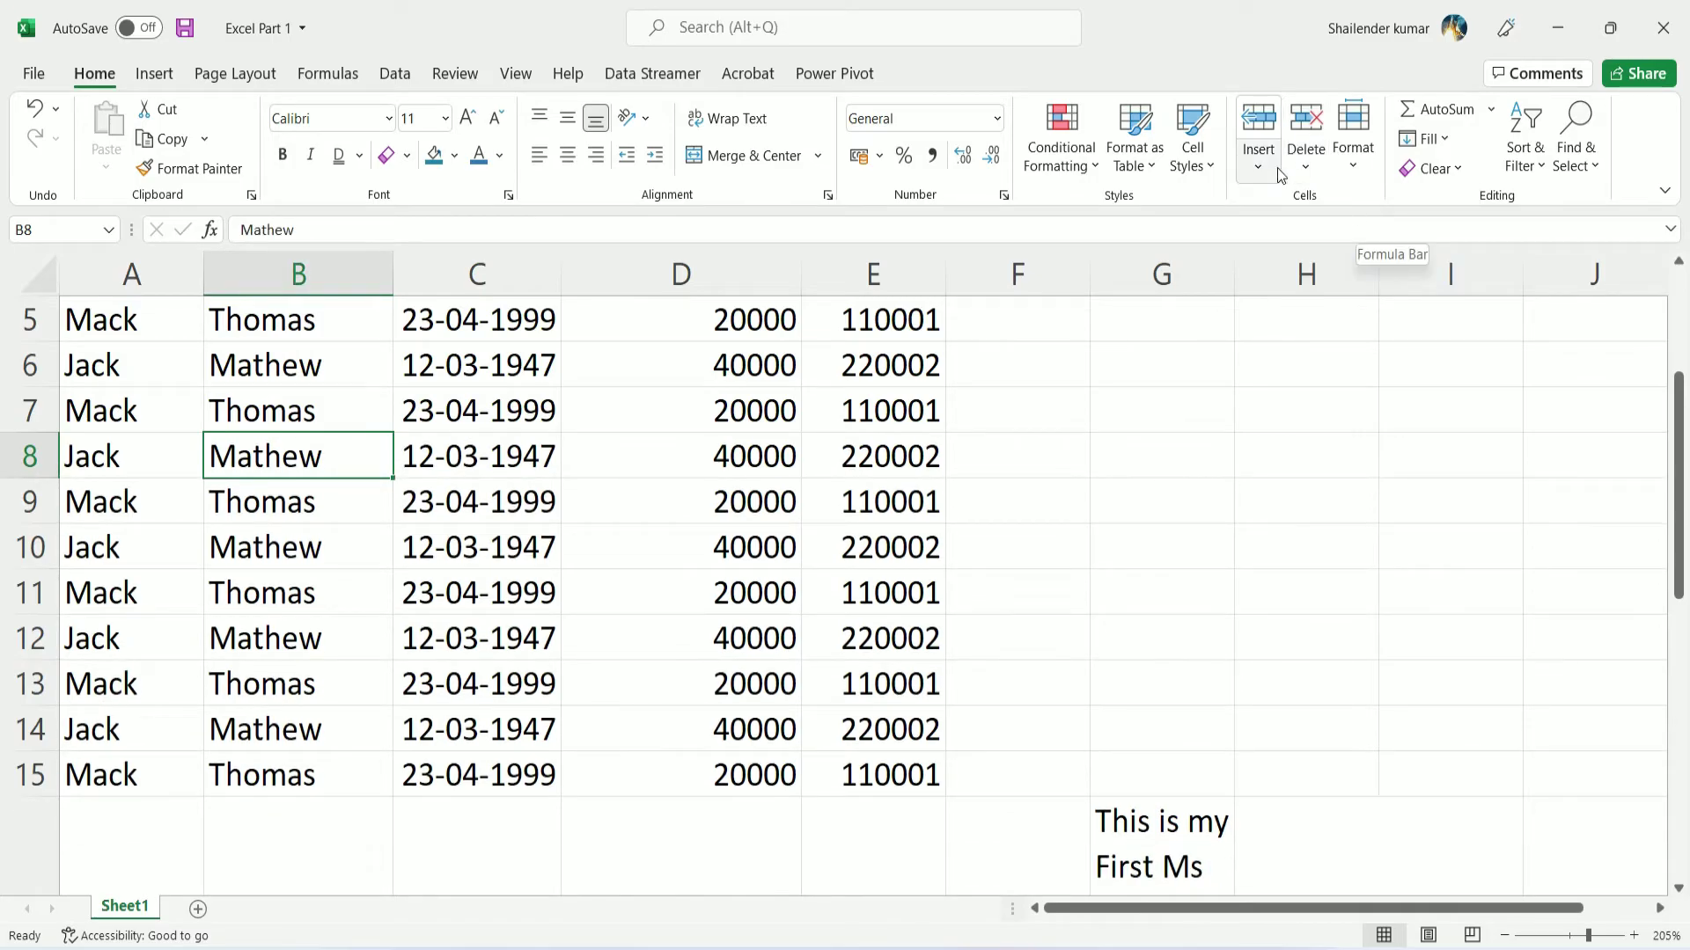
pyautogui.click(1319, 171)
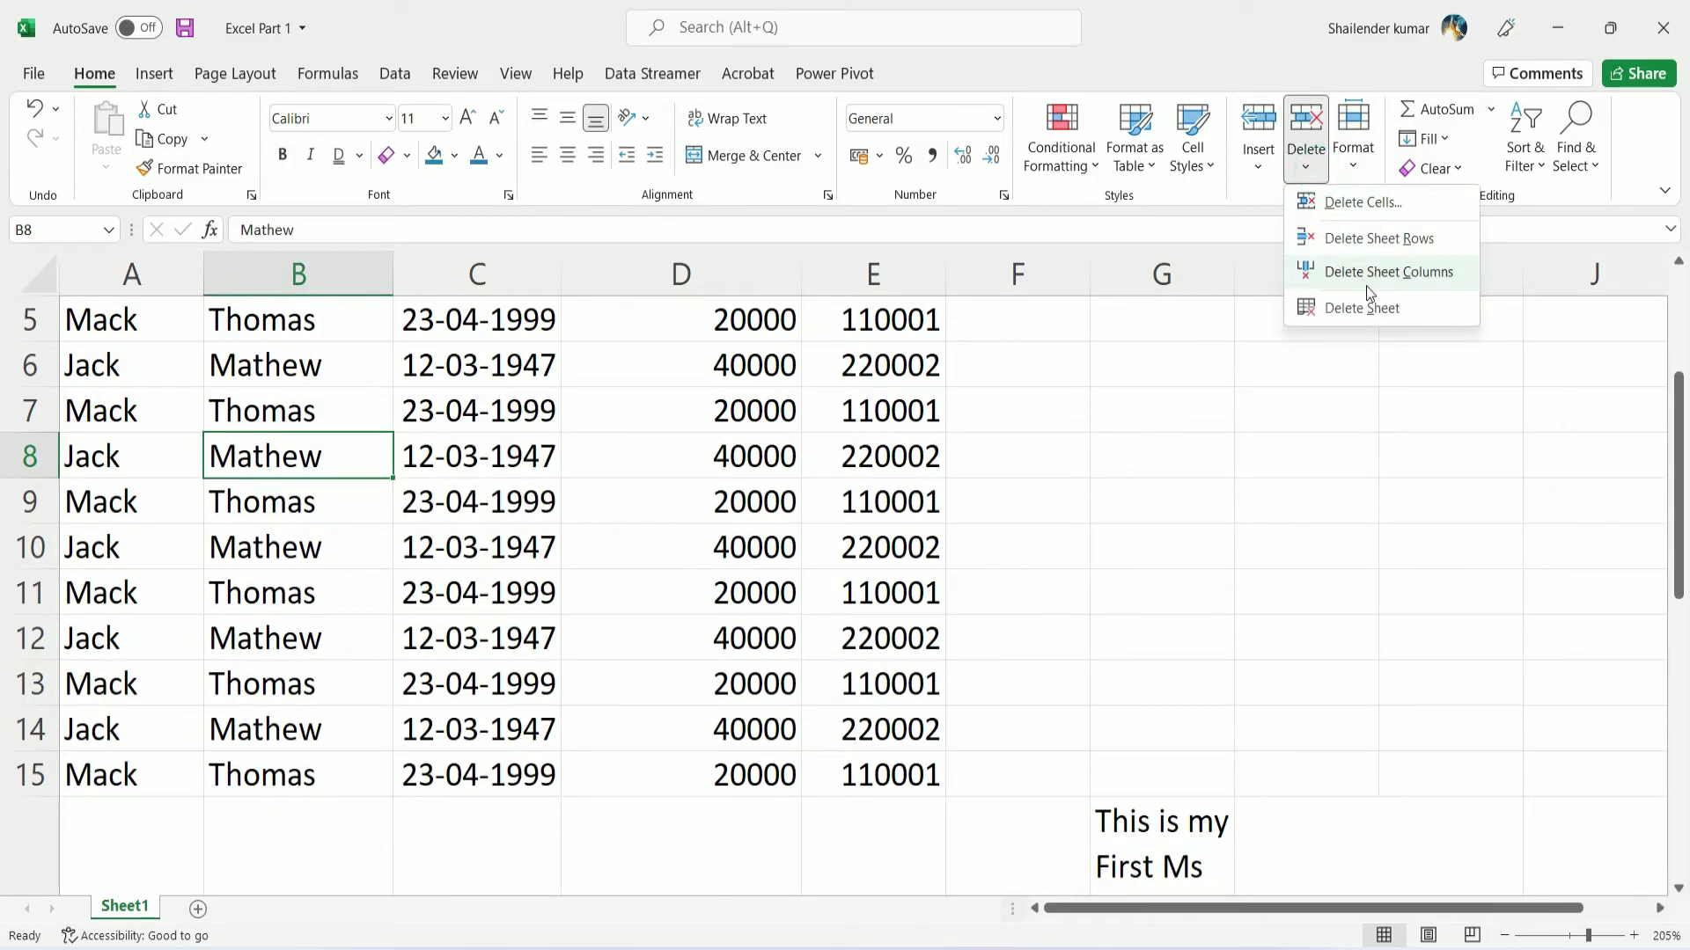
pyautogui.click(1294, 61)
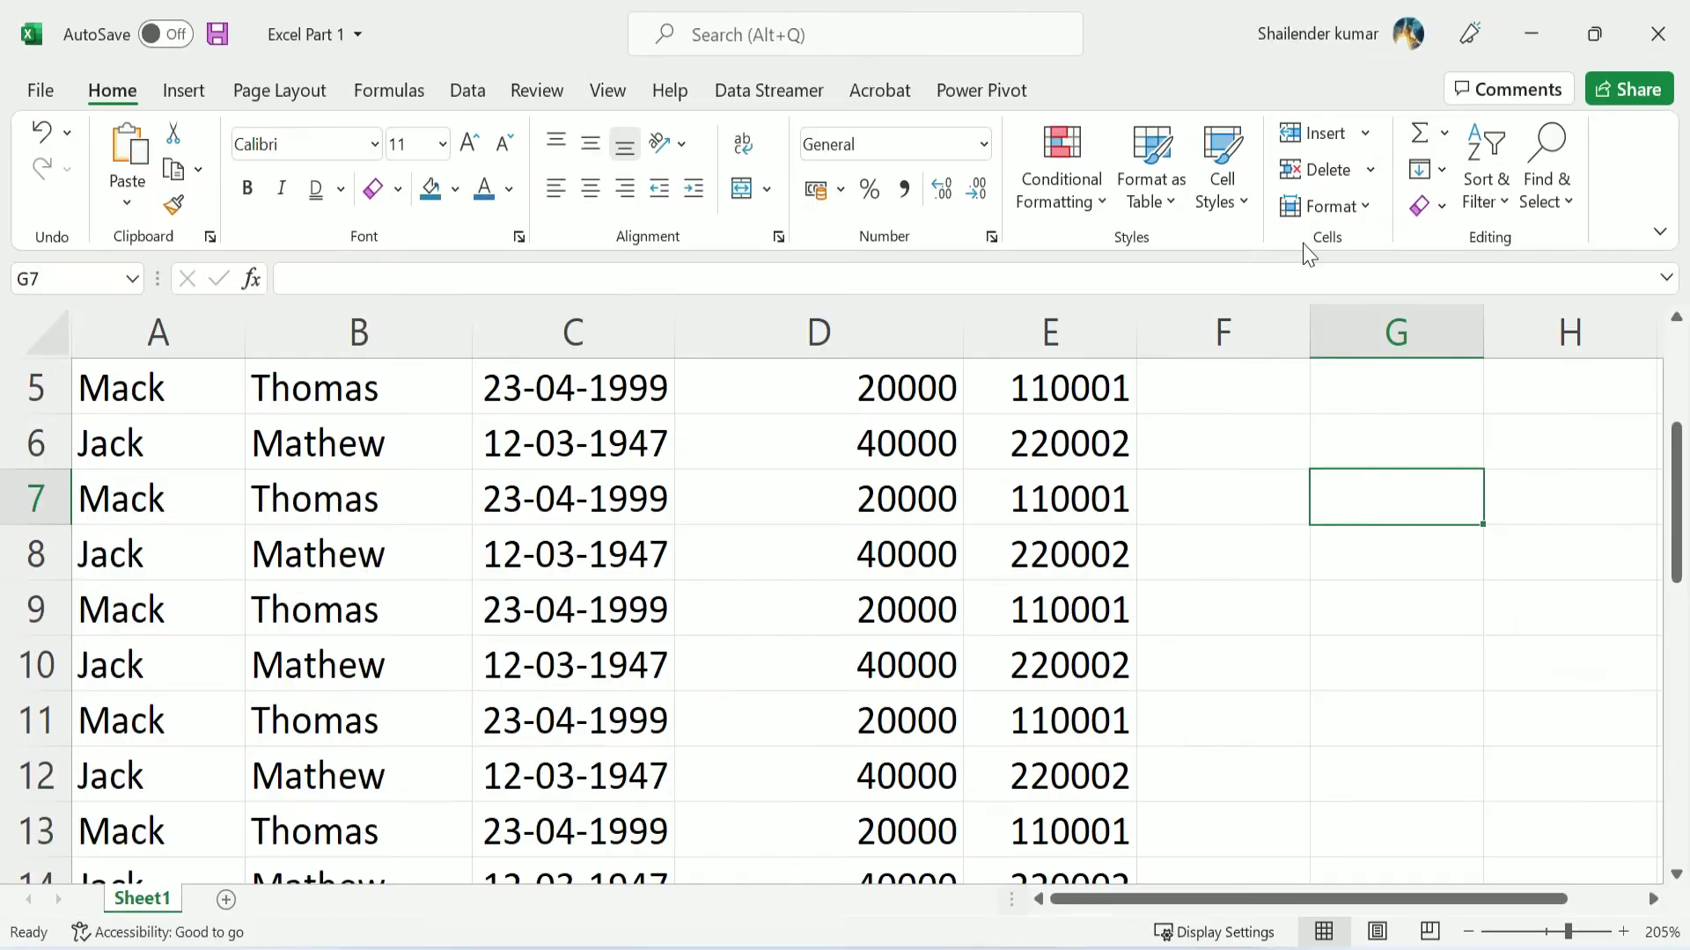
pyautogui.click(849, 475)
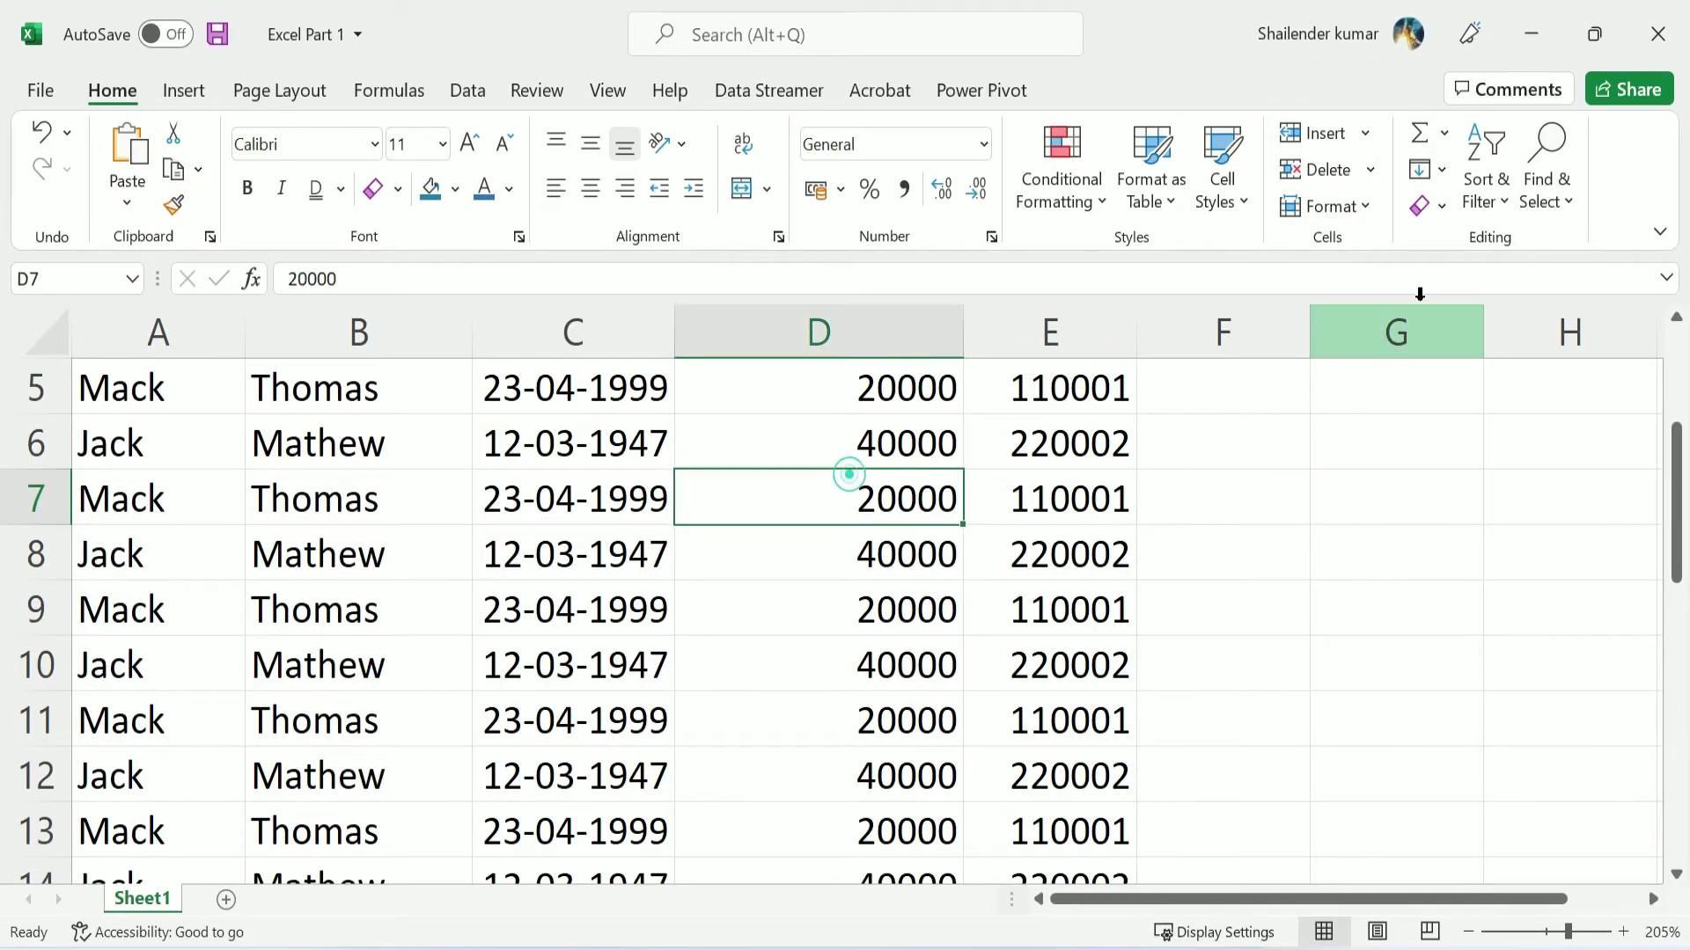
pyautogui.click(1368, 212)
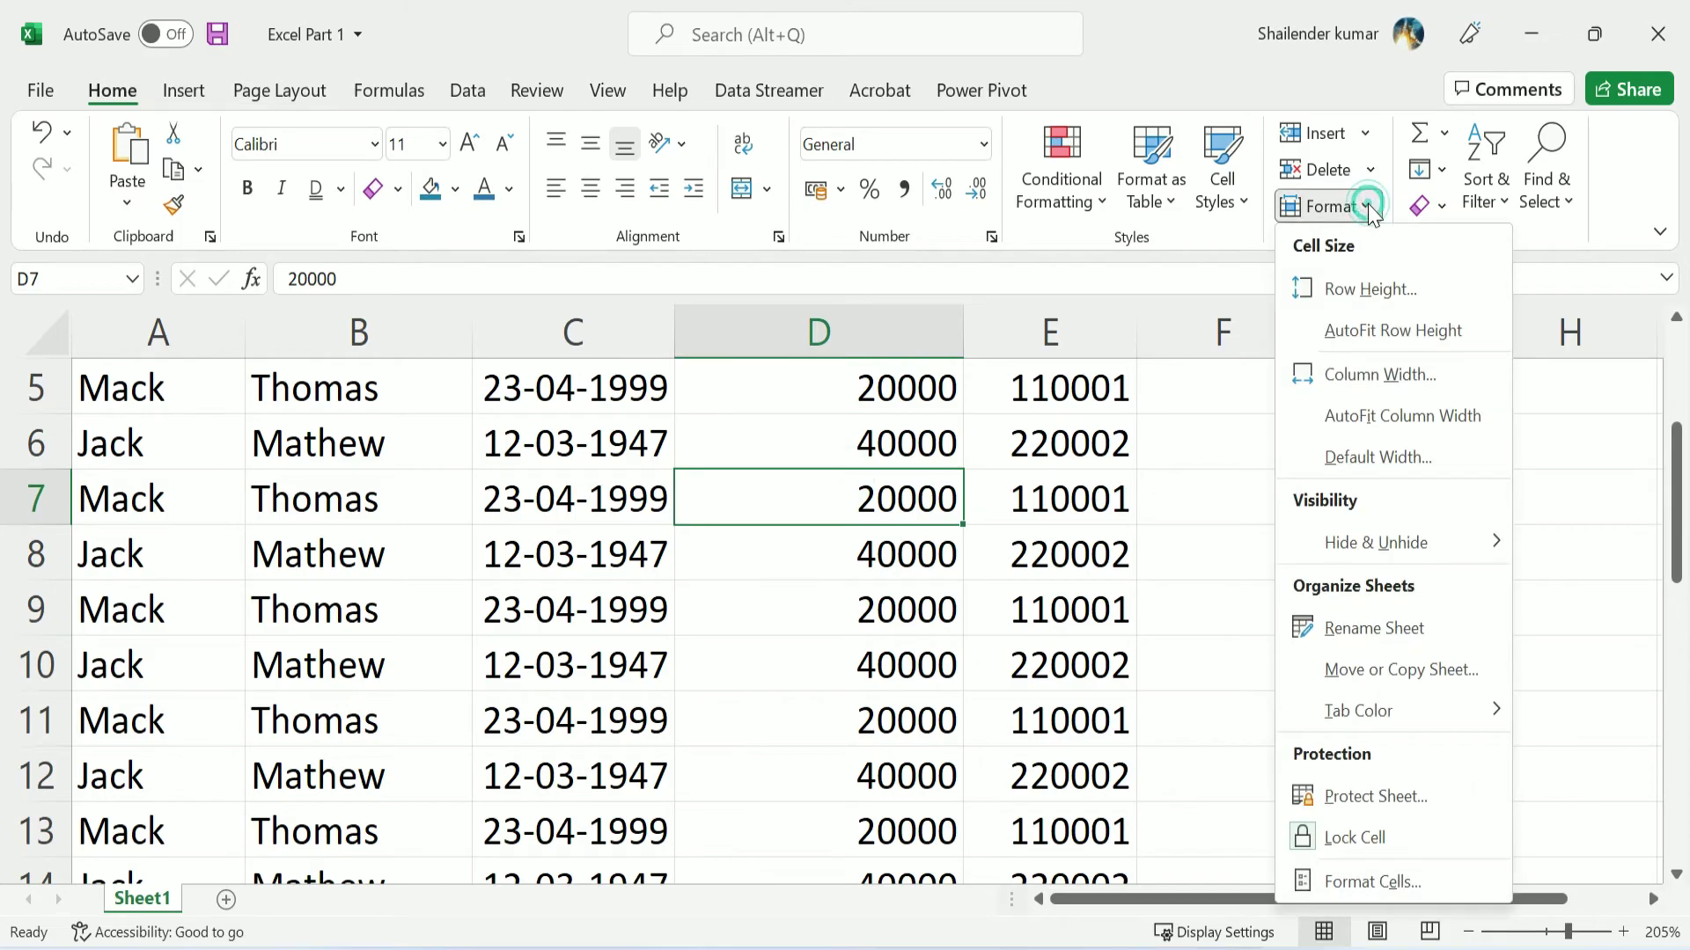
pyautogui.click(1378, 295)
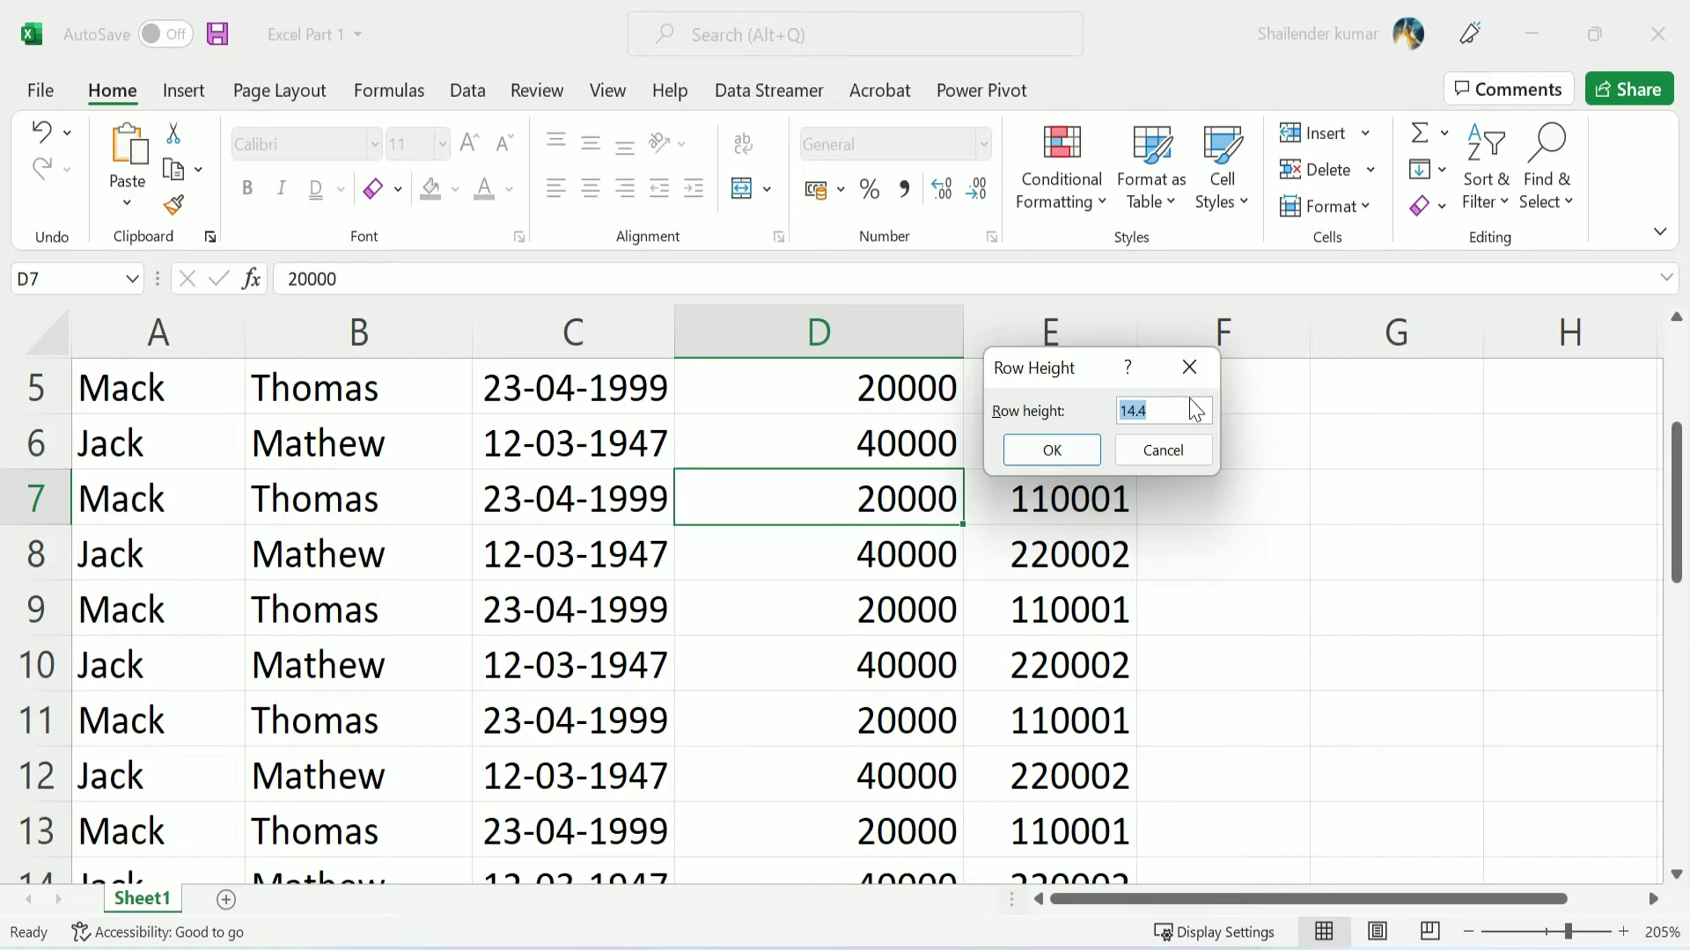
pyautogui.click(1163, 450)
# Paste 14.4 into G7 and enter R in H7
pyautogui.click(1388, 503)
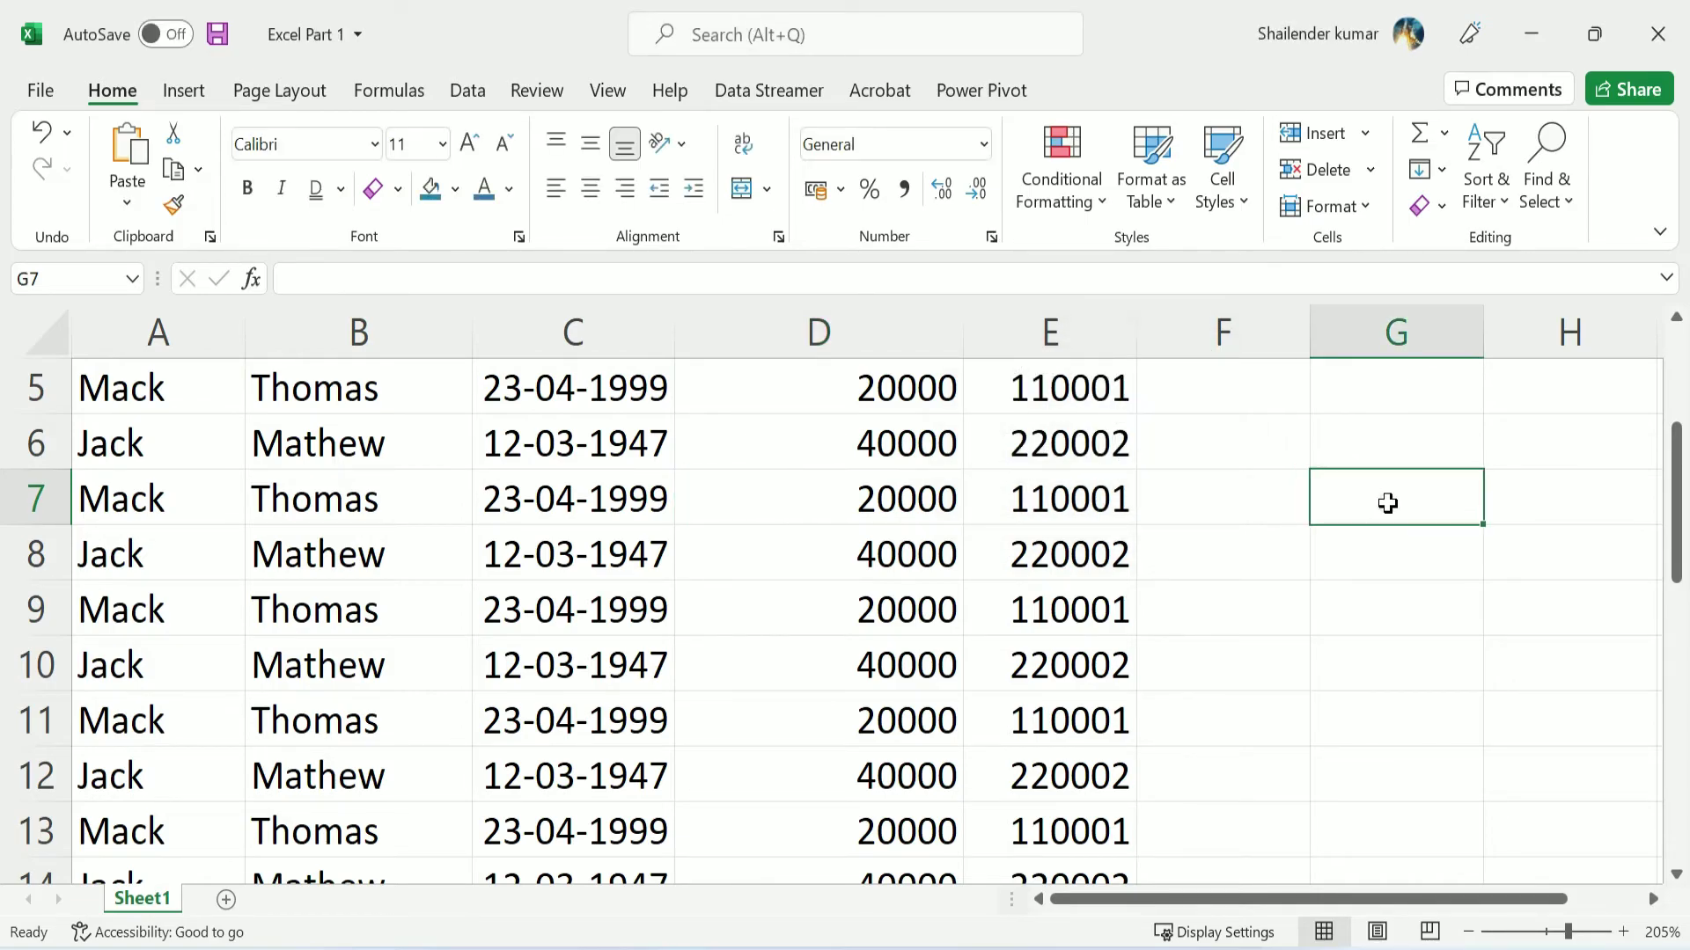
pyautogui.write('14.4')
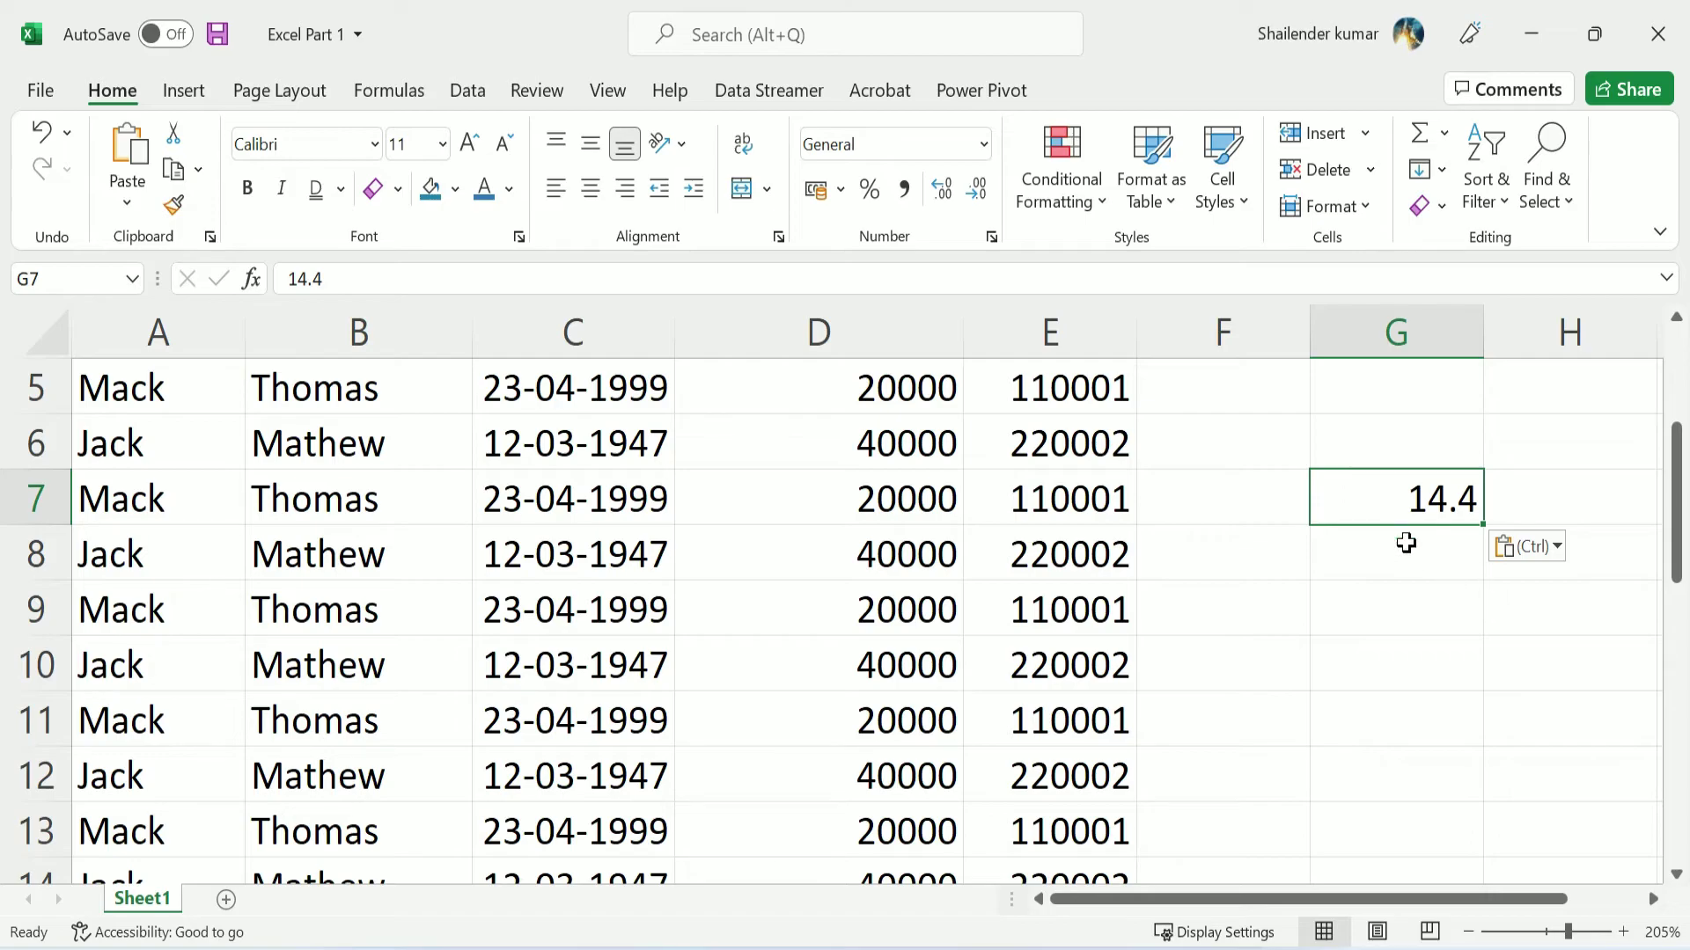
pyautogui.click(1410, 564)
pyautogui.click(1508, 503)
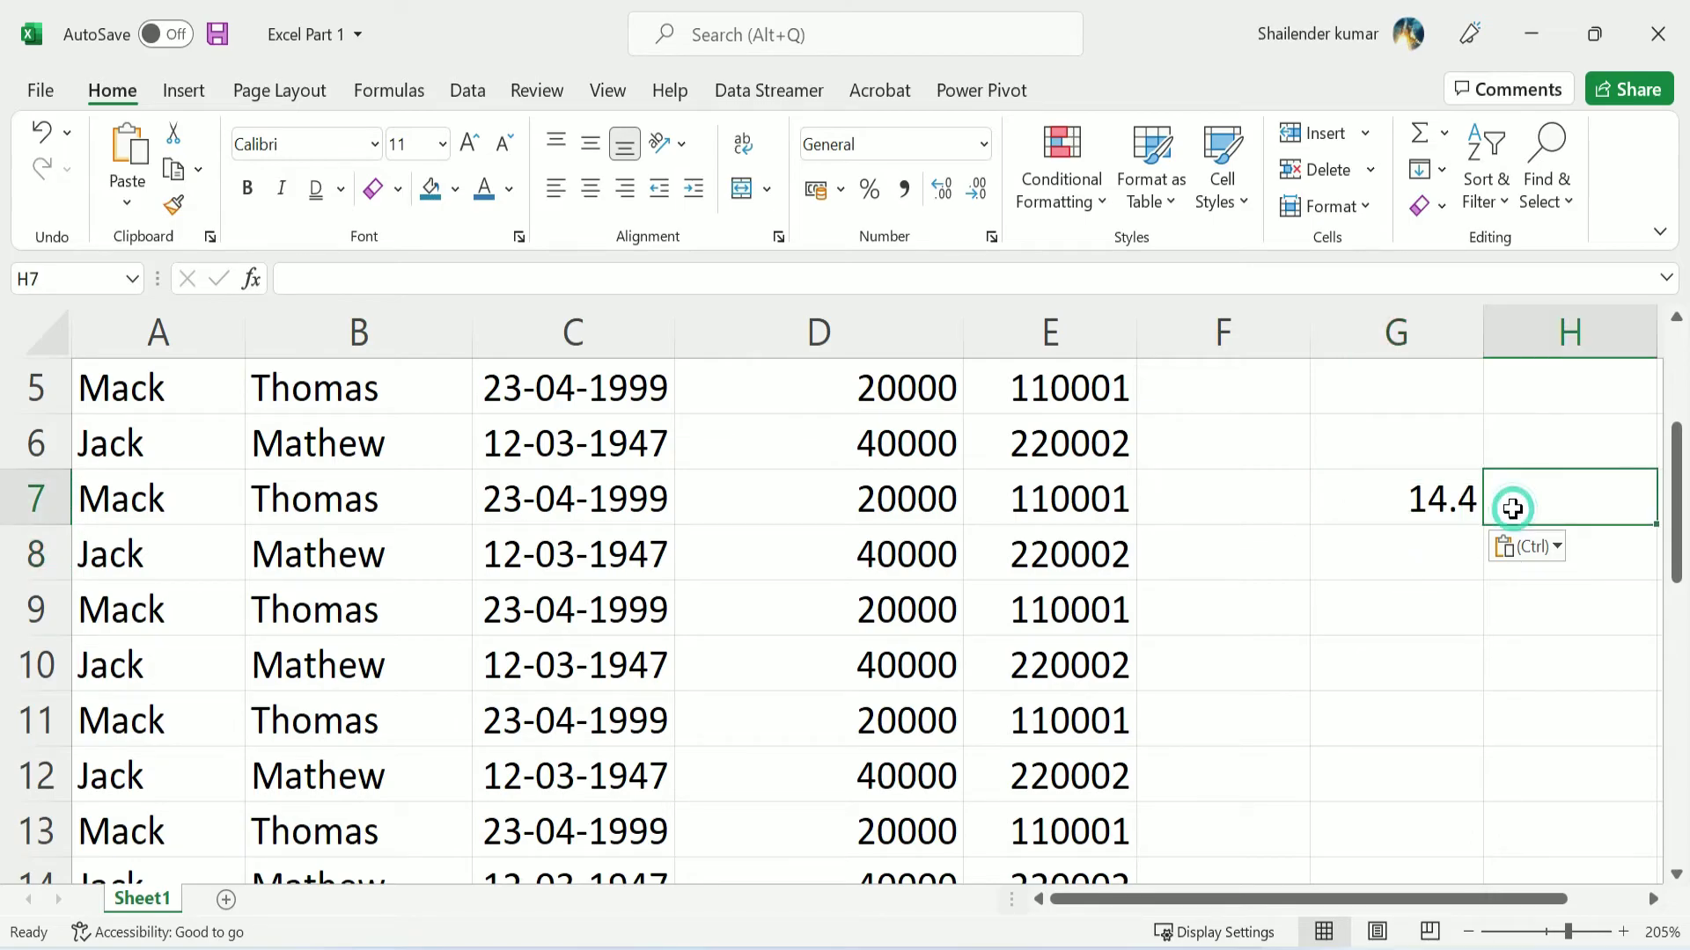
pyautogui.write('R')
pyautogui.press('Return')
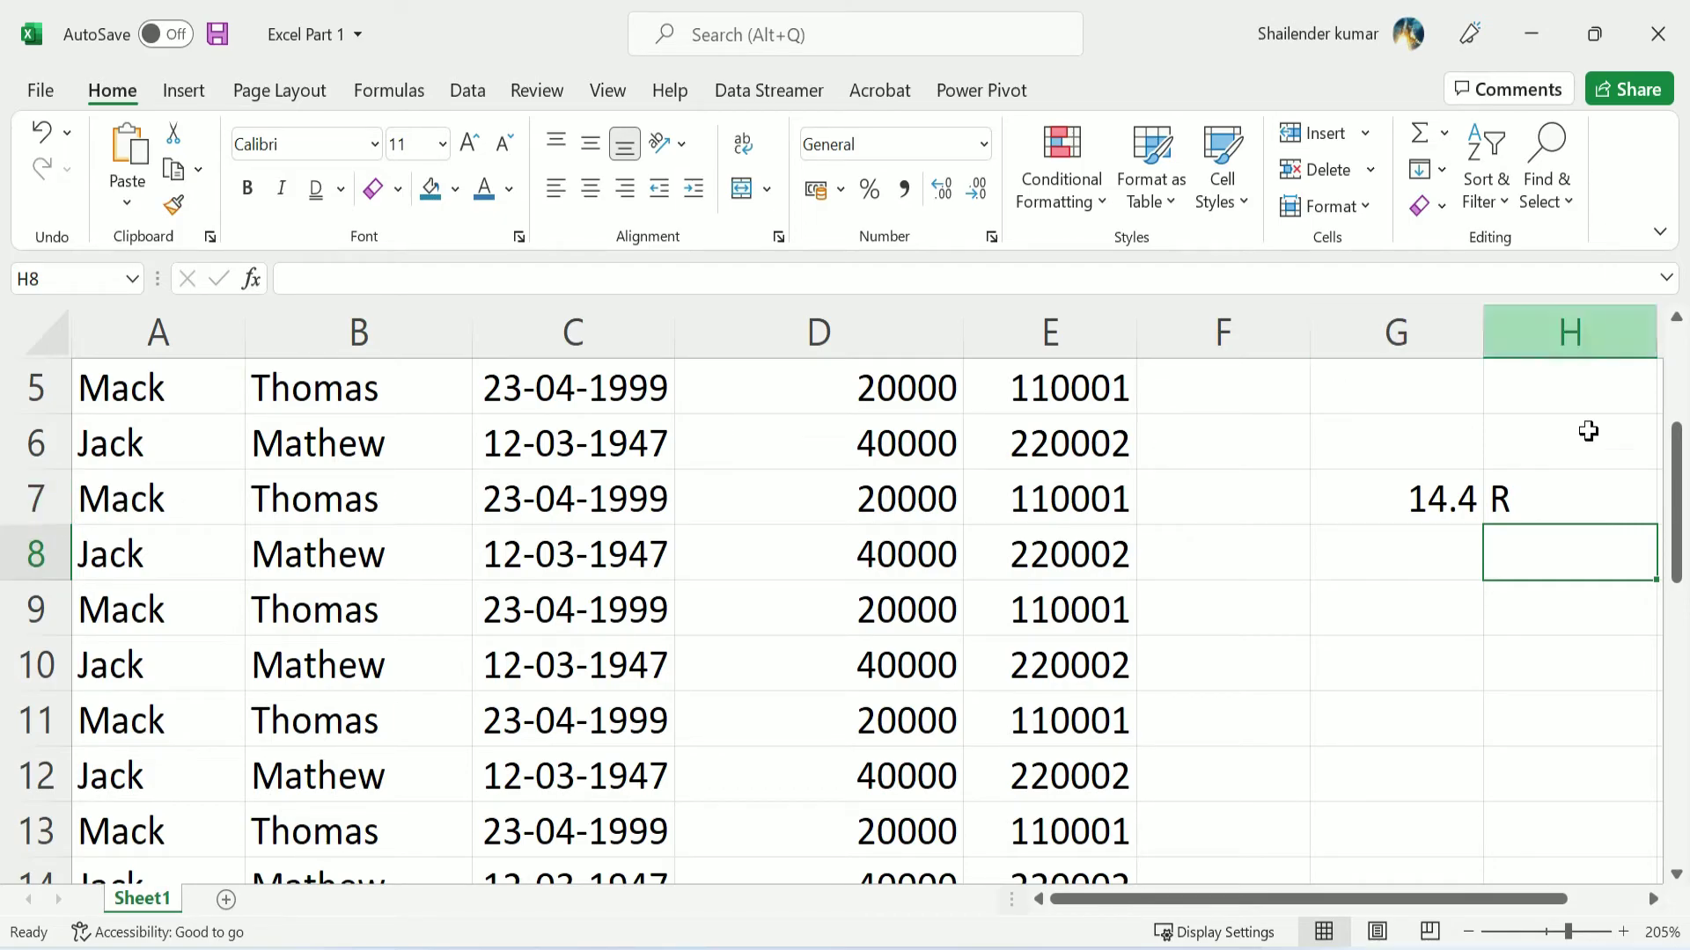
# Set row 8's height to 20 via Format > Row Height
pyautogui.click(1426, 557)
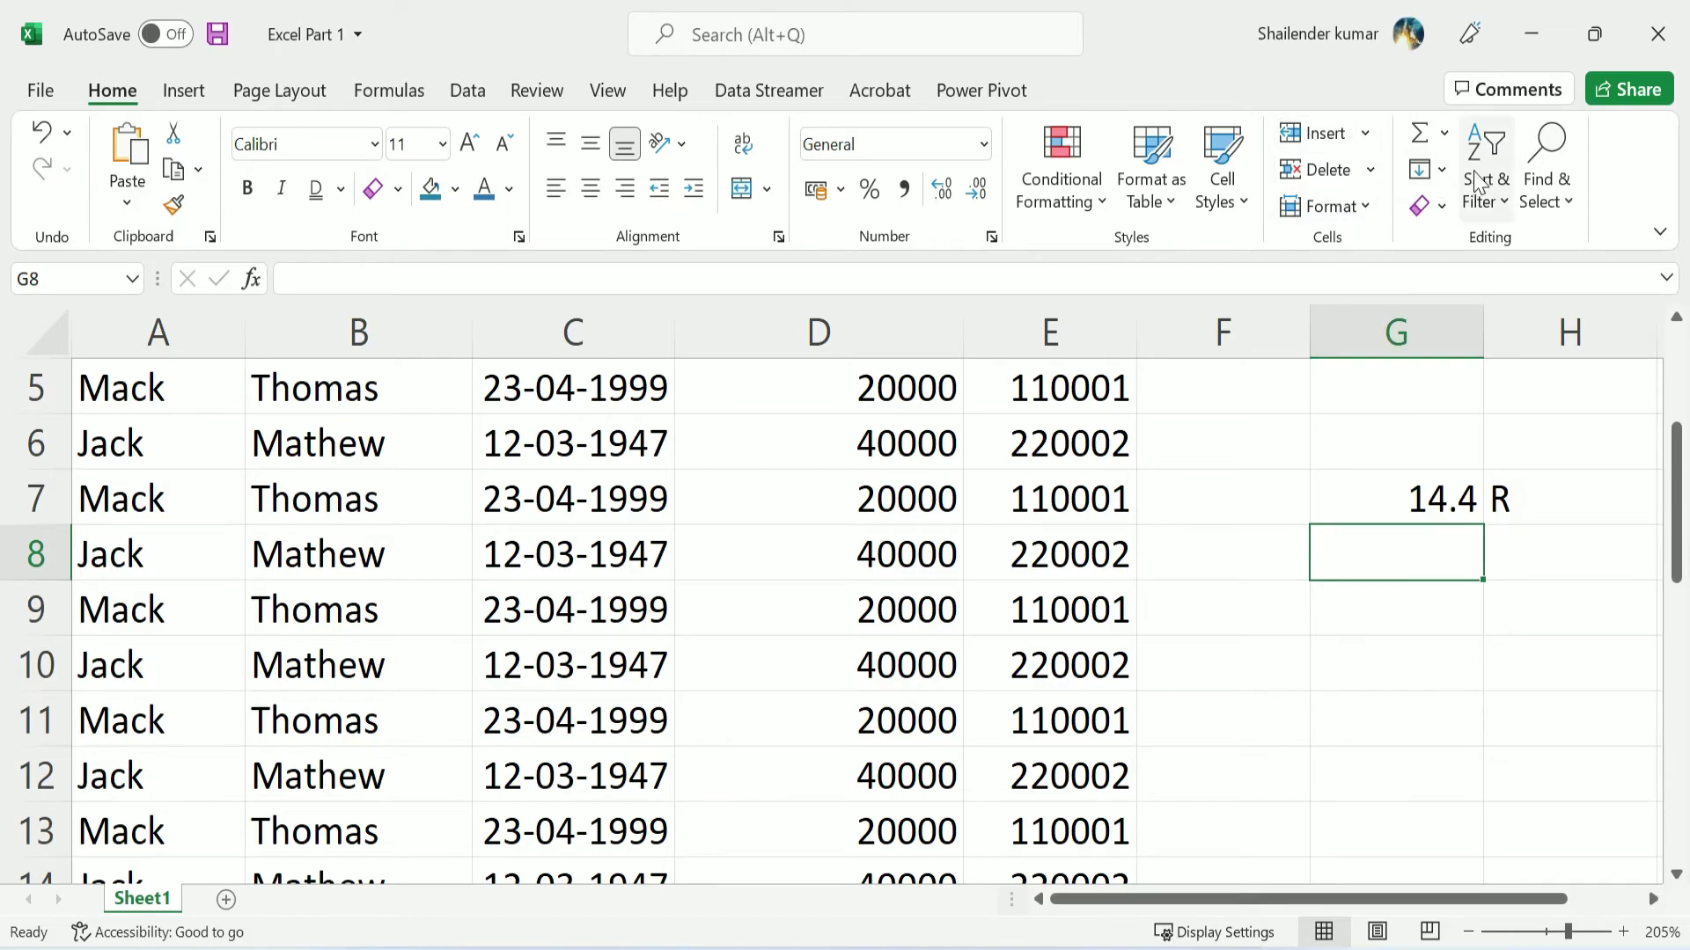
pyautogui.click(1360, 215)
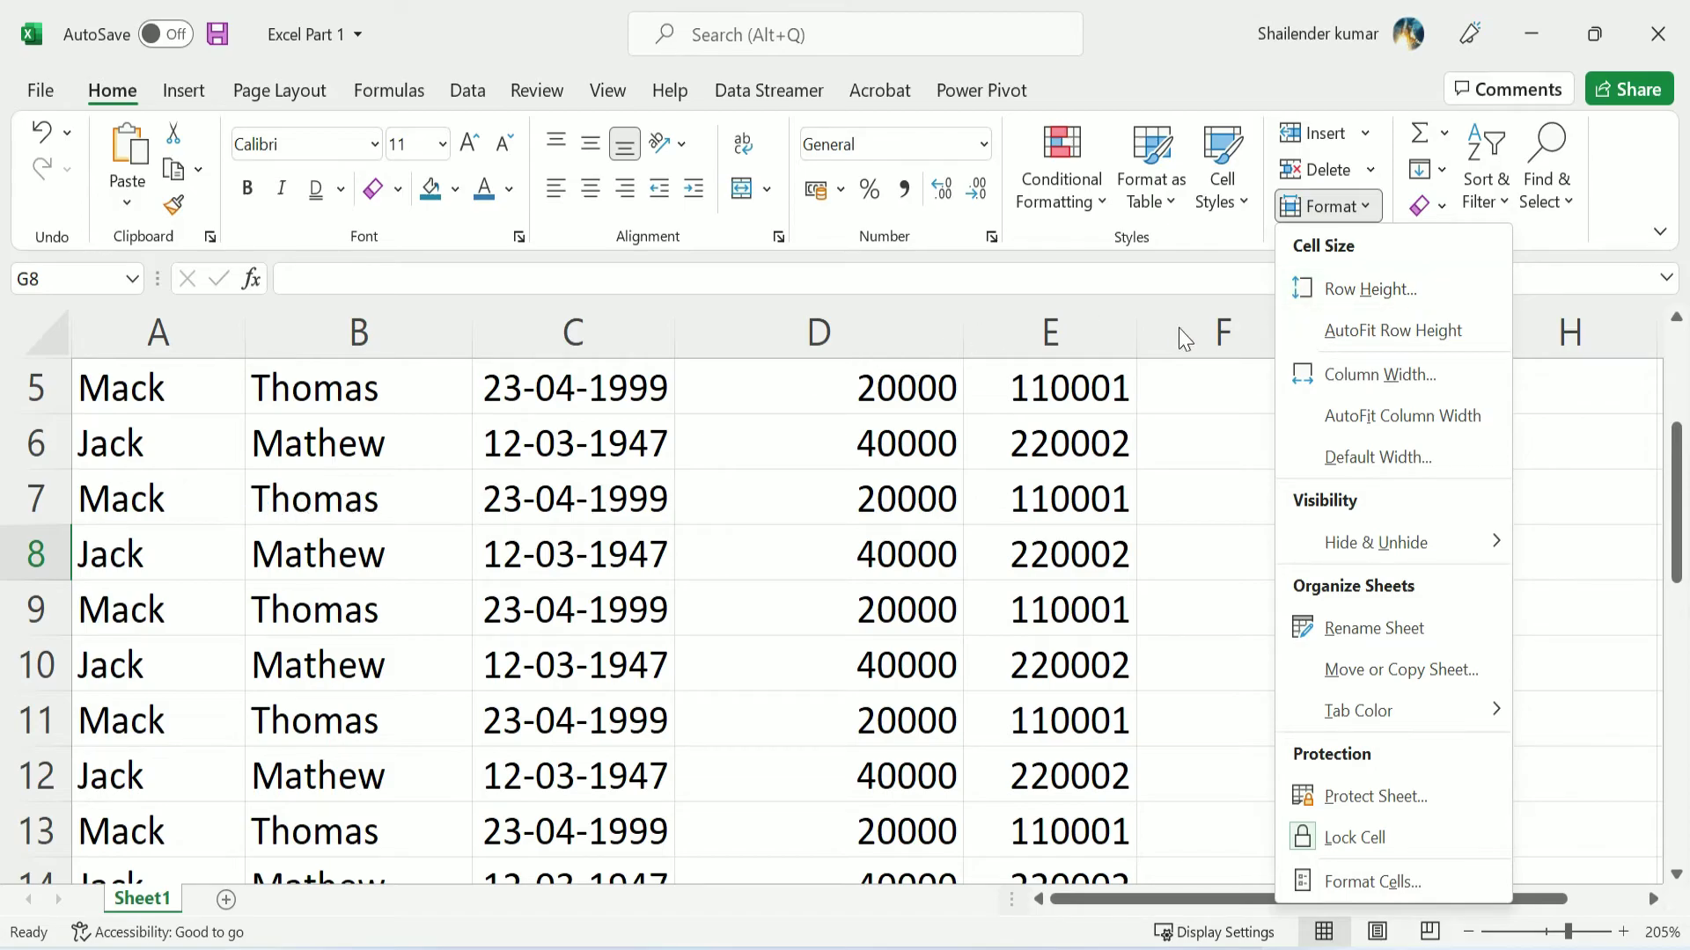
pyautogui.click(1395, 290)
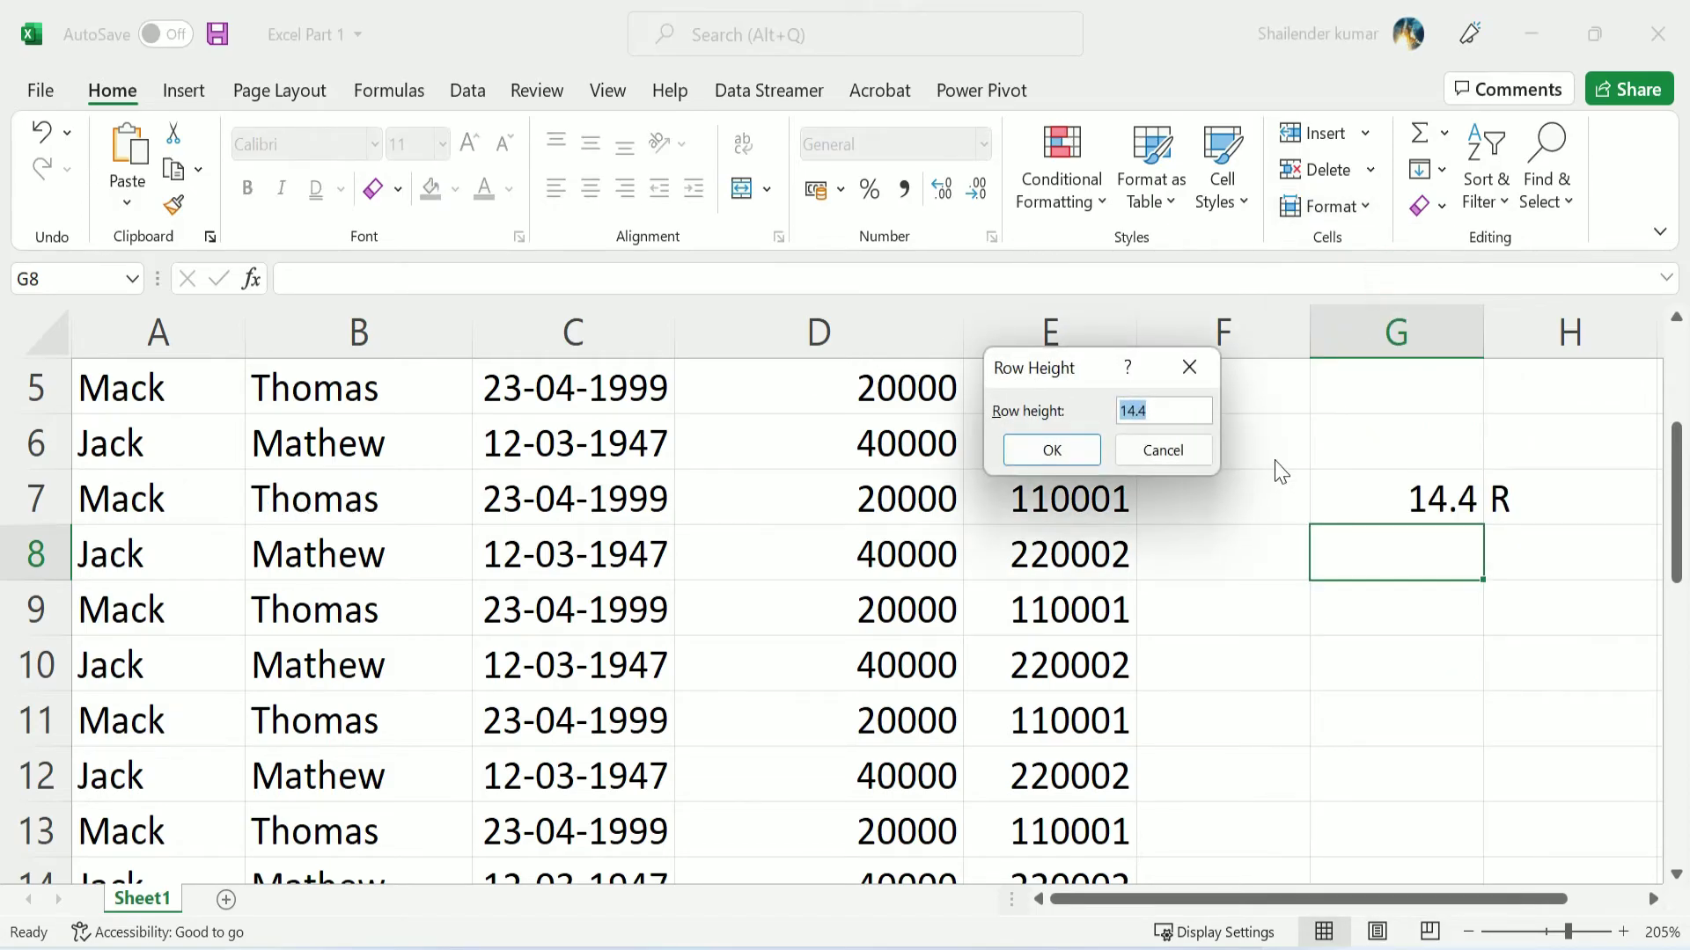
pyautogui.write('20')
pyautogui.press('Return')
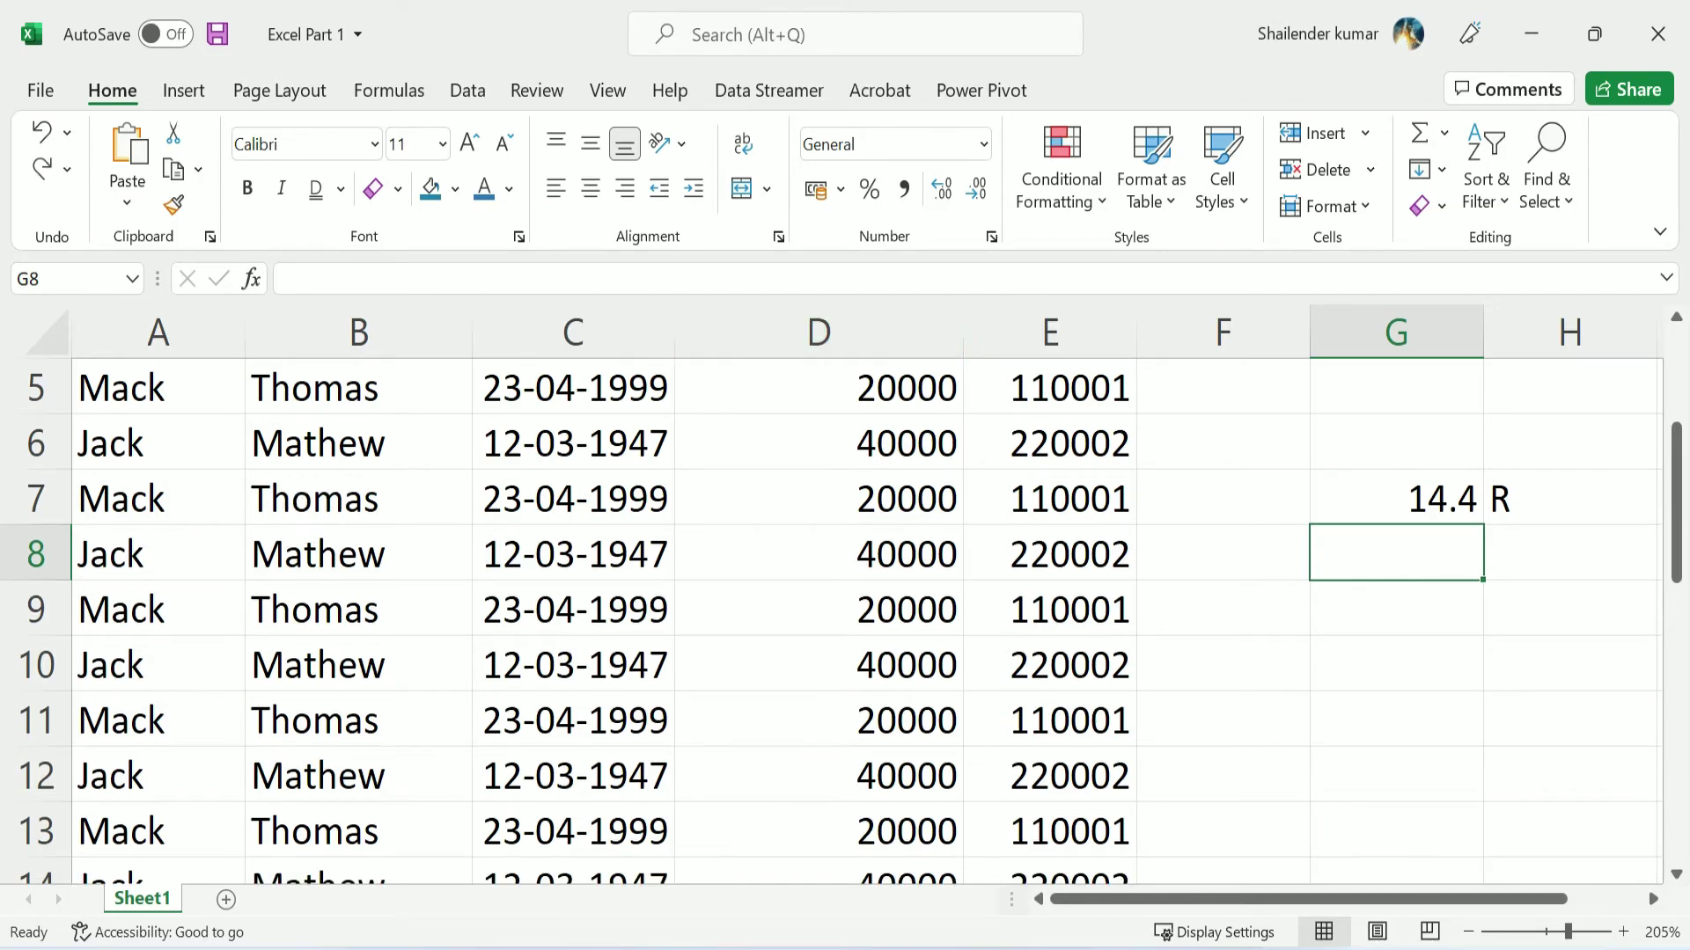
# AutoFit row 8's height, shrink it by dragging, then AutoFit it again
pyautogui.click(1367, 210)
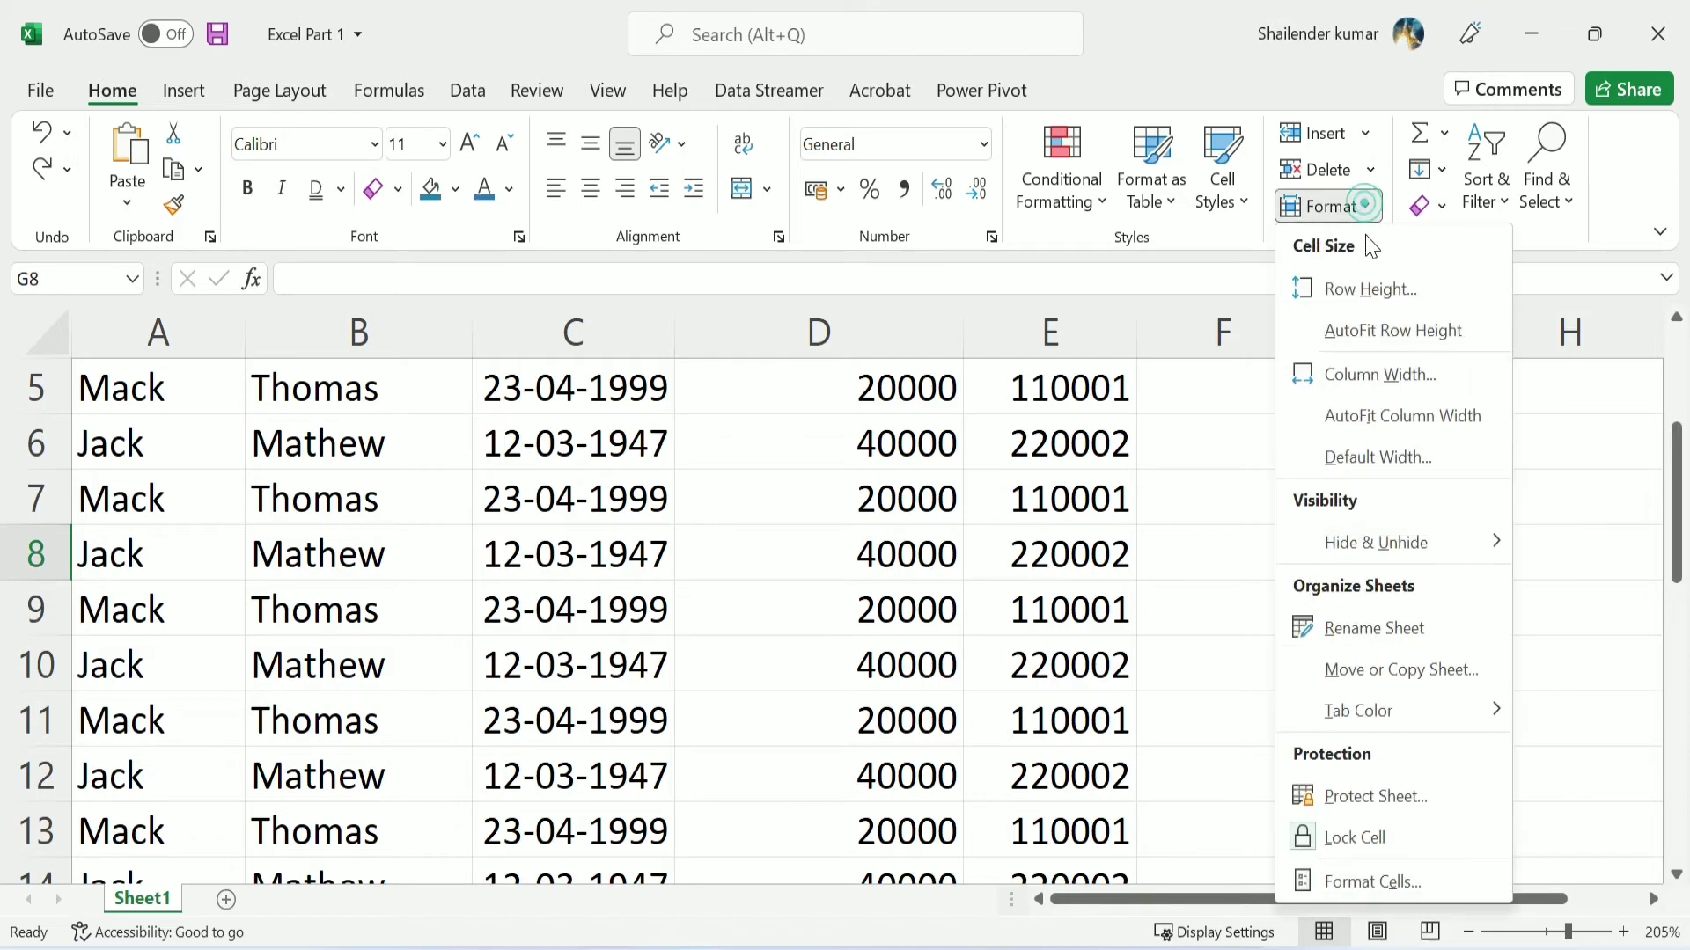
pyautogui.click(1413, 338)
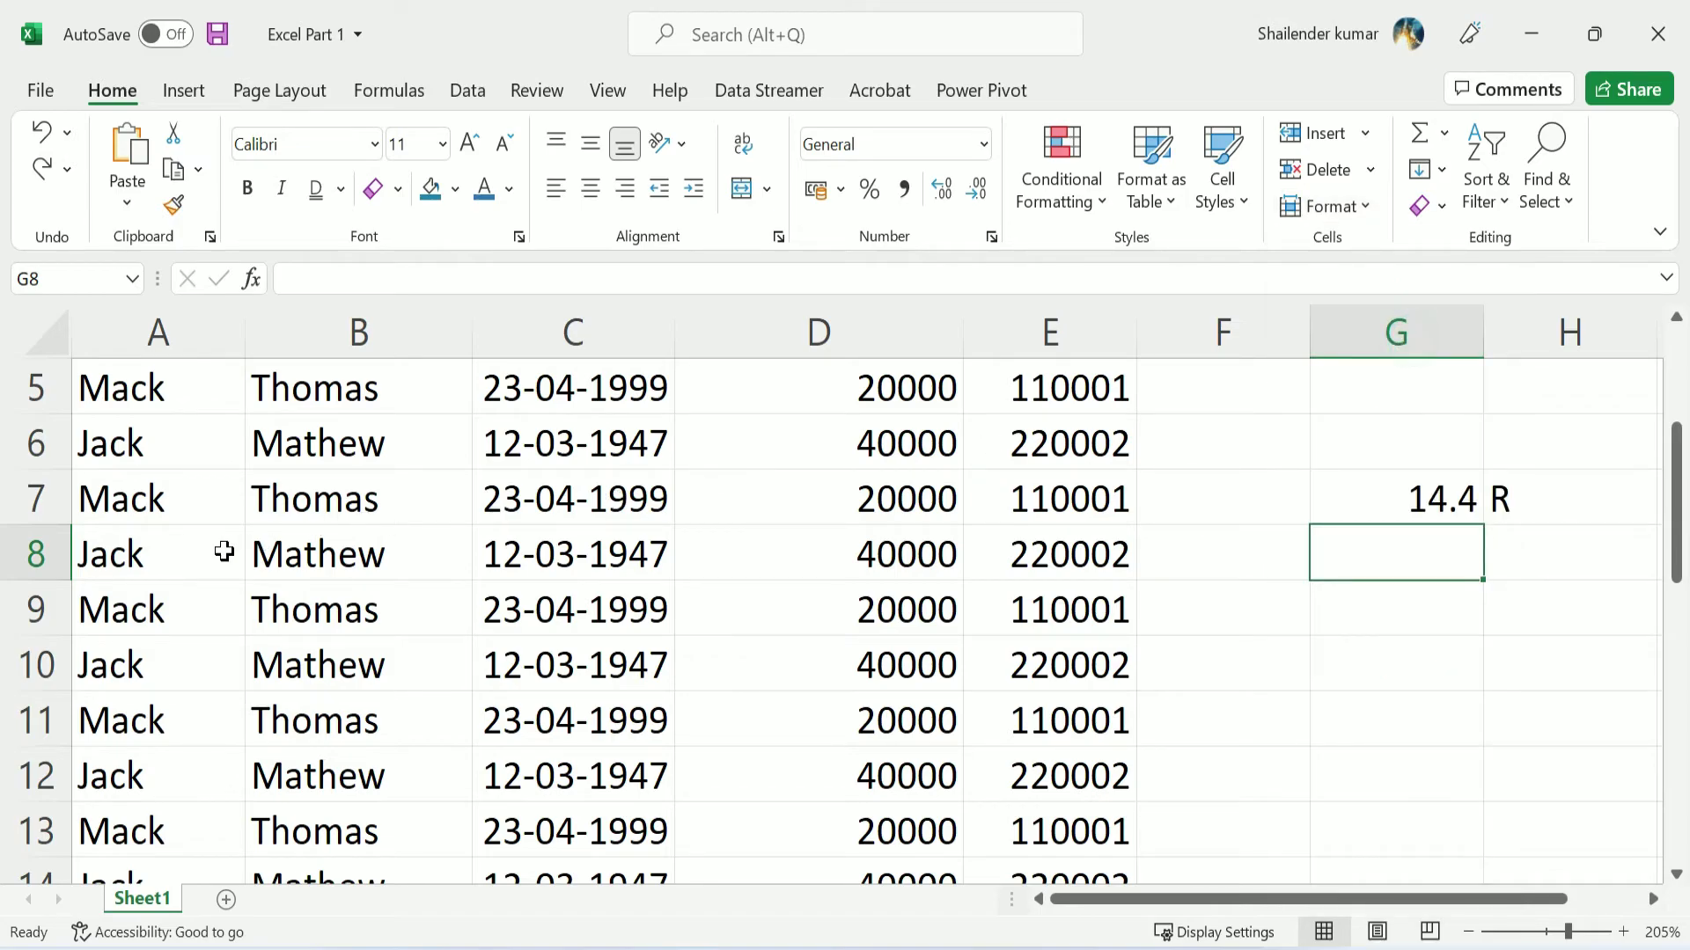
pyautogui.moveTo(36, 580); pyautogui.dragTo(36, 545)
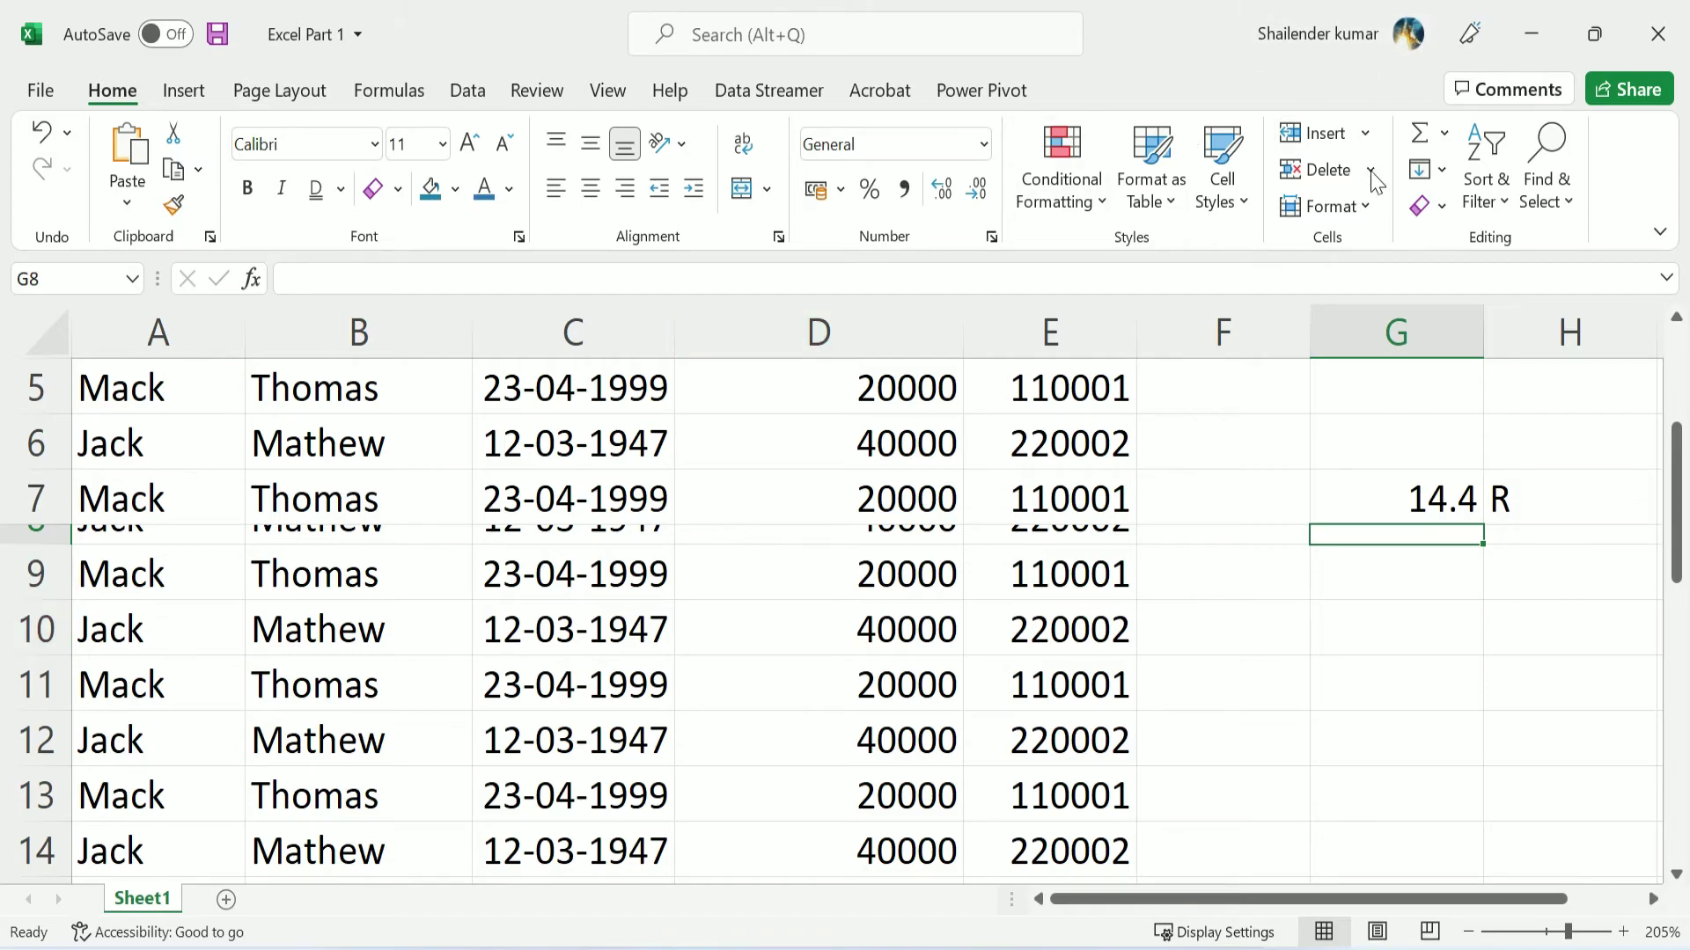
pyautogui.click(1363, 208)
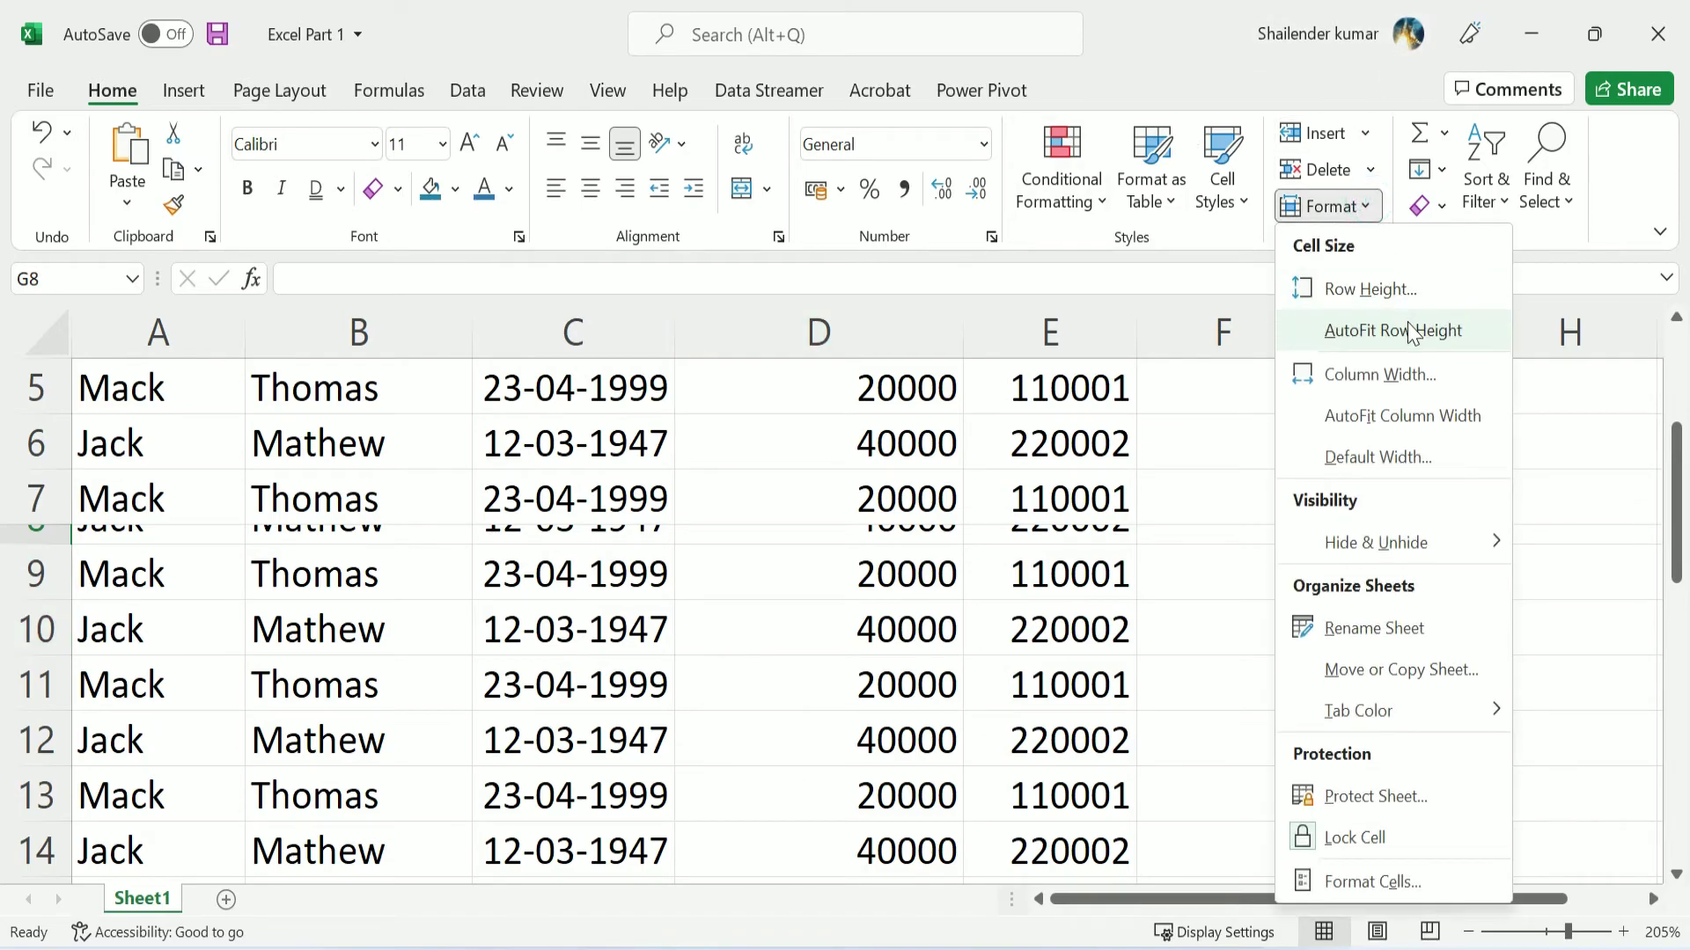
pyautogui.click(1412, 332)
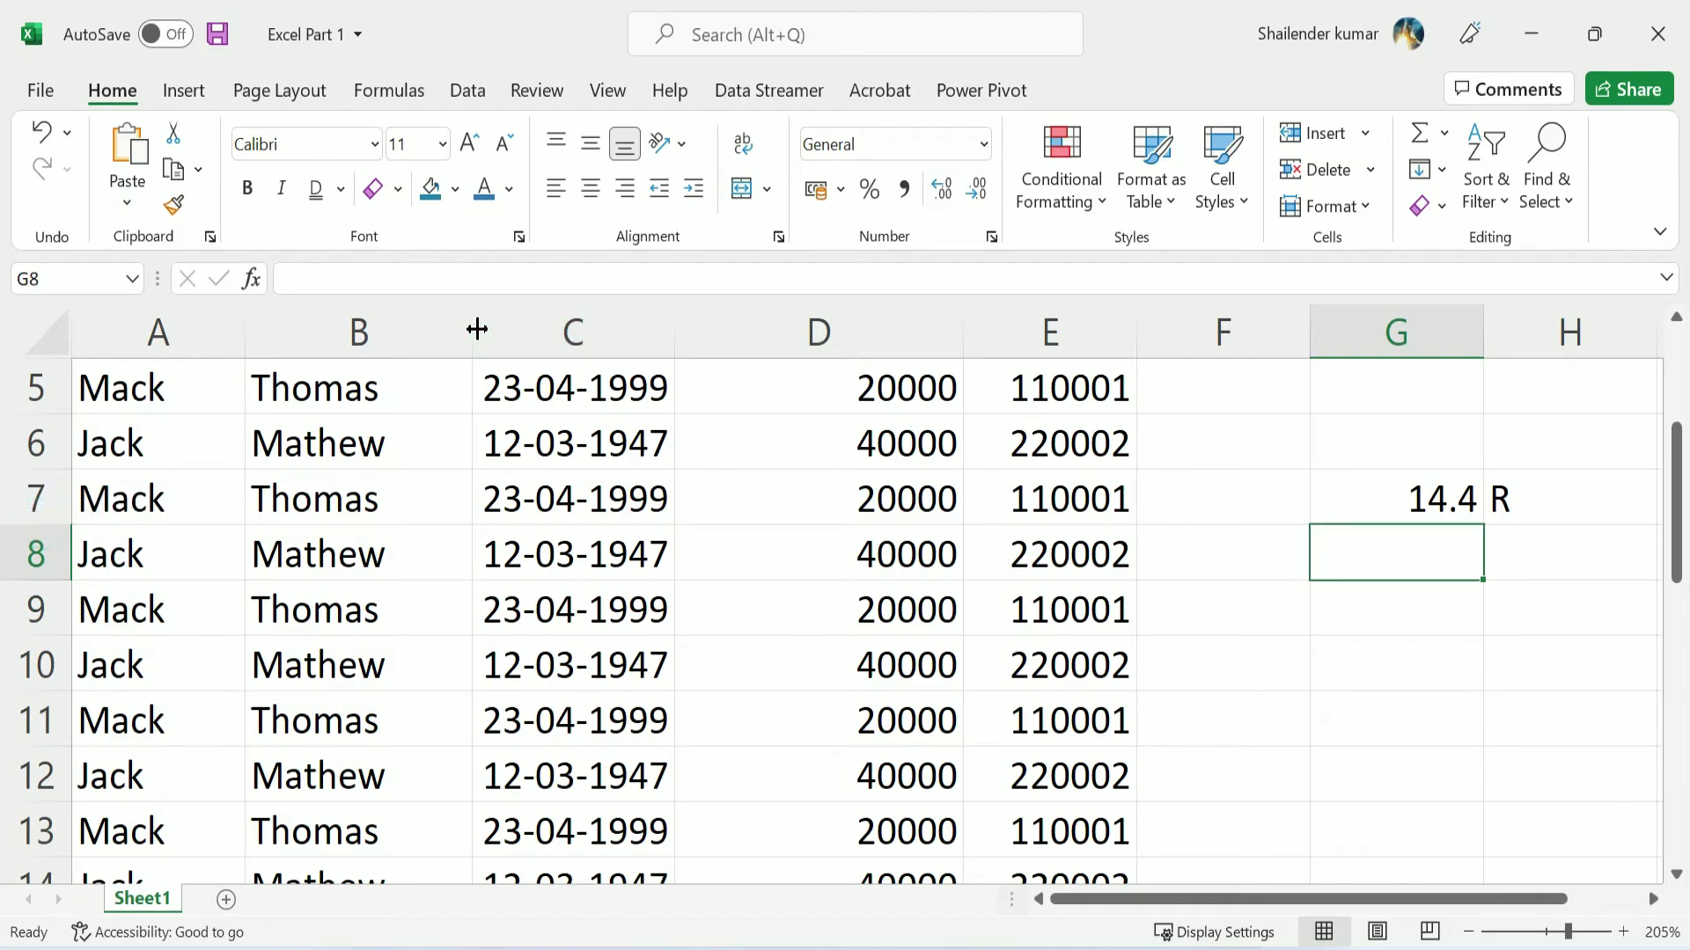
# Narrow column B by dragging its border, then undo the width change
pyautogui.moveTo(476, 329); pyautogui.dragTo(416, 330)
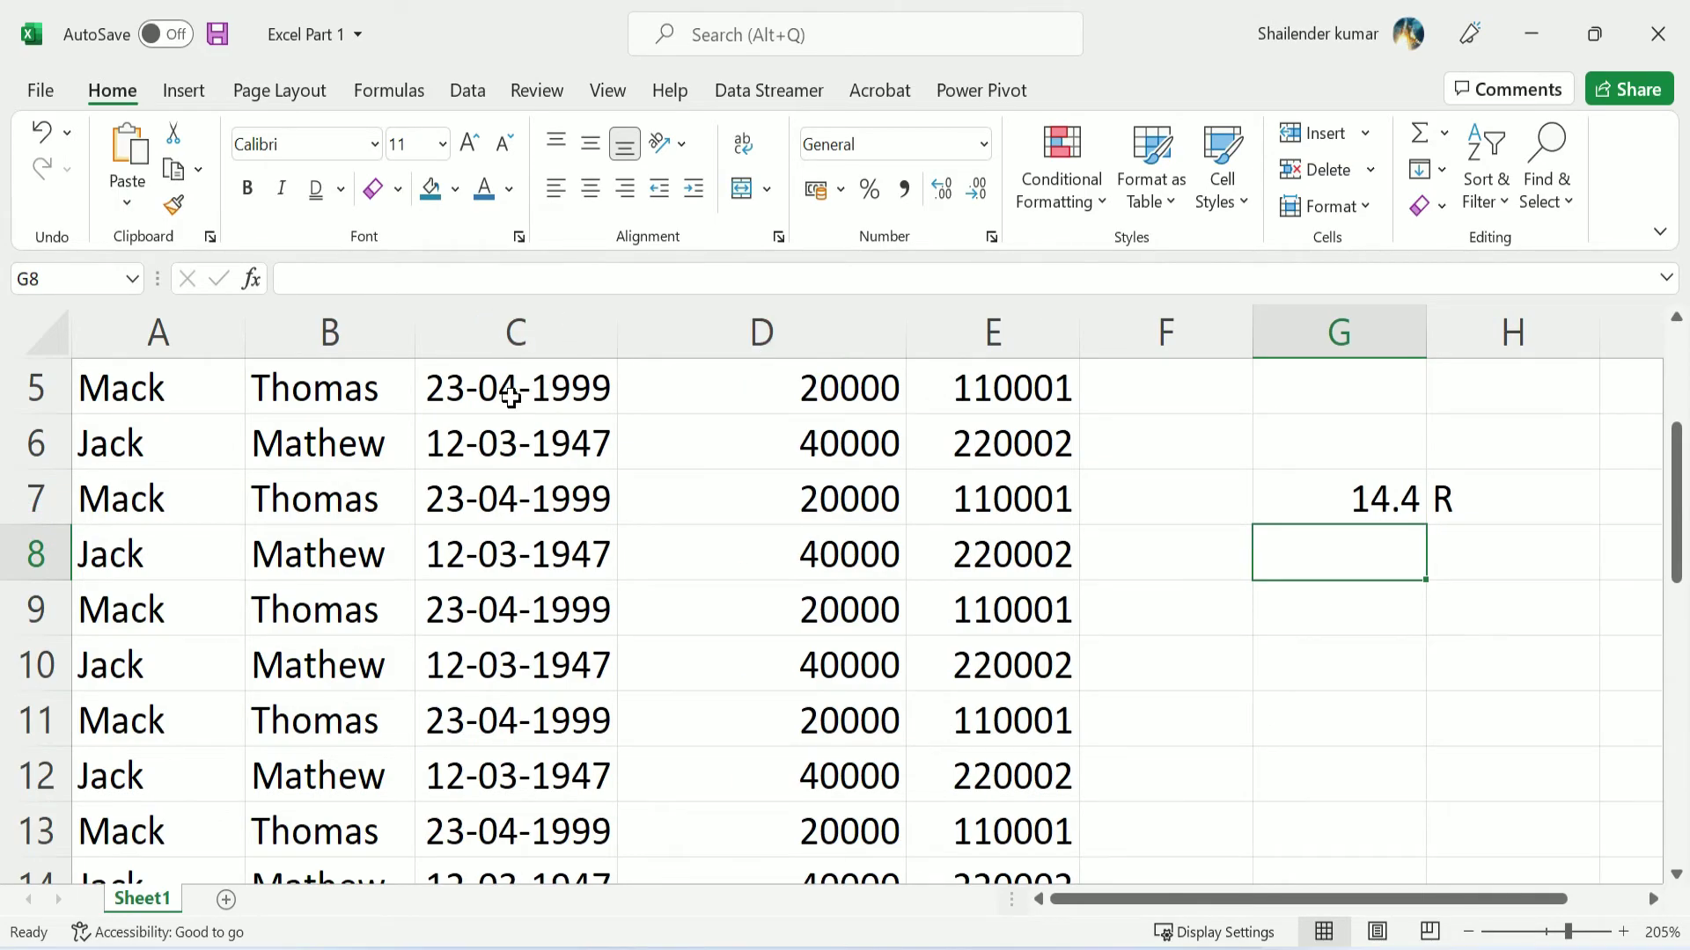
pyautogui.hotkey('ctrl', 'z')
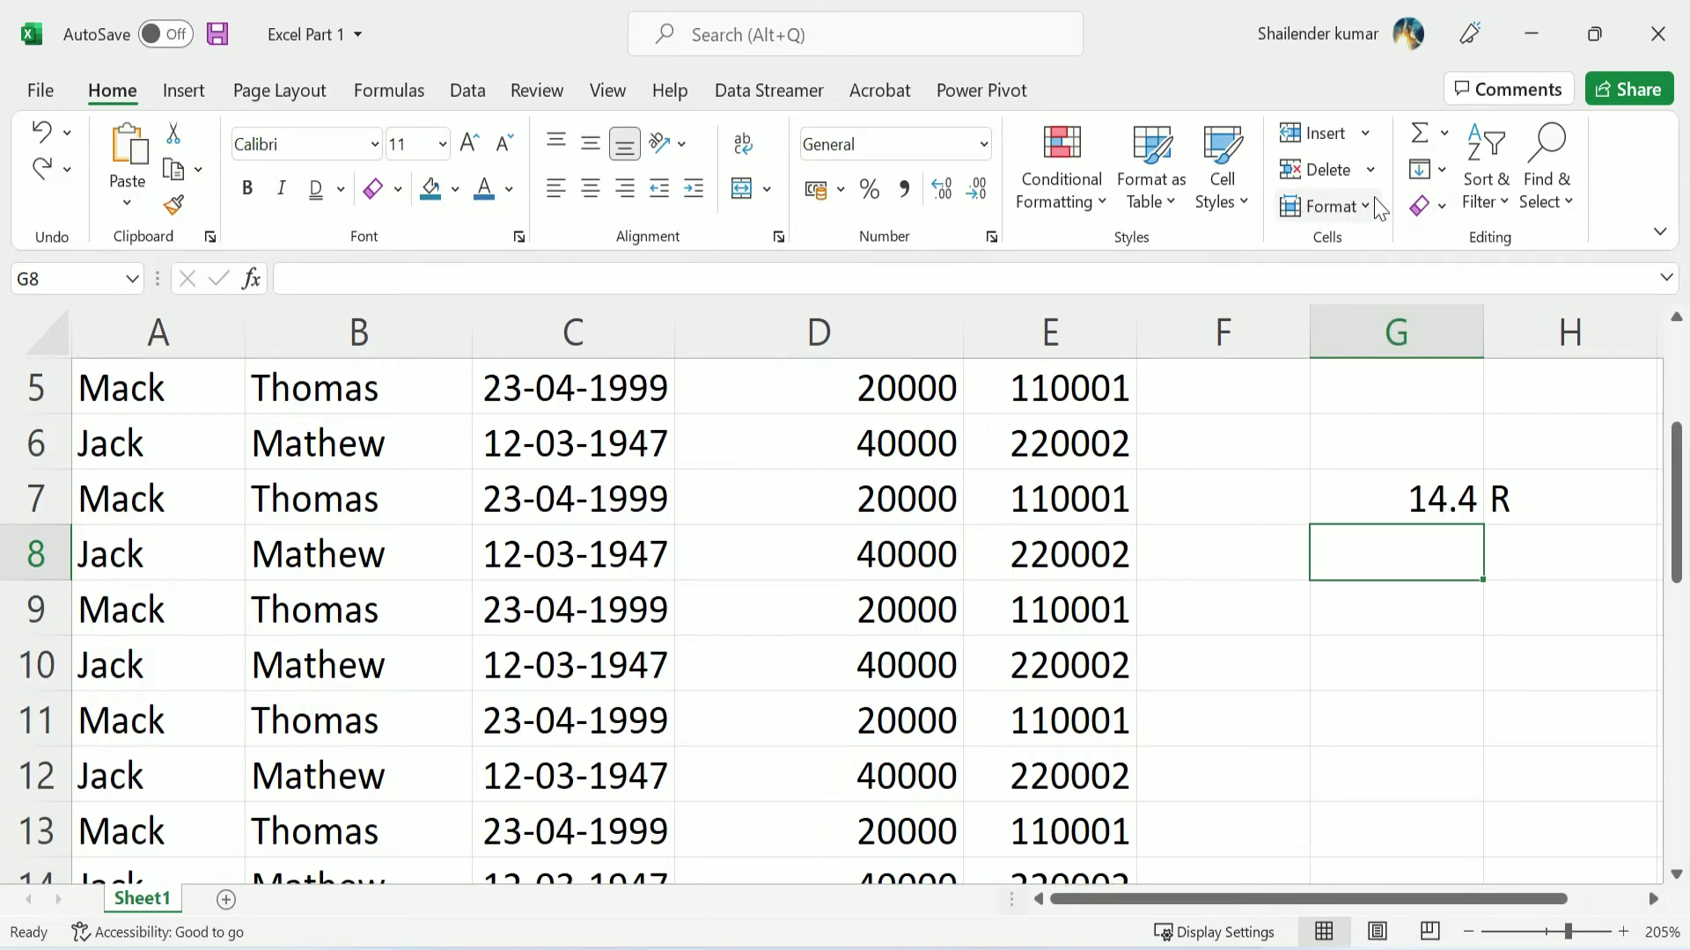
pyautogui.click(1378, 208)
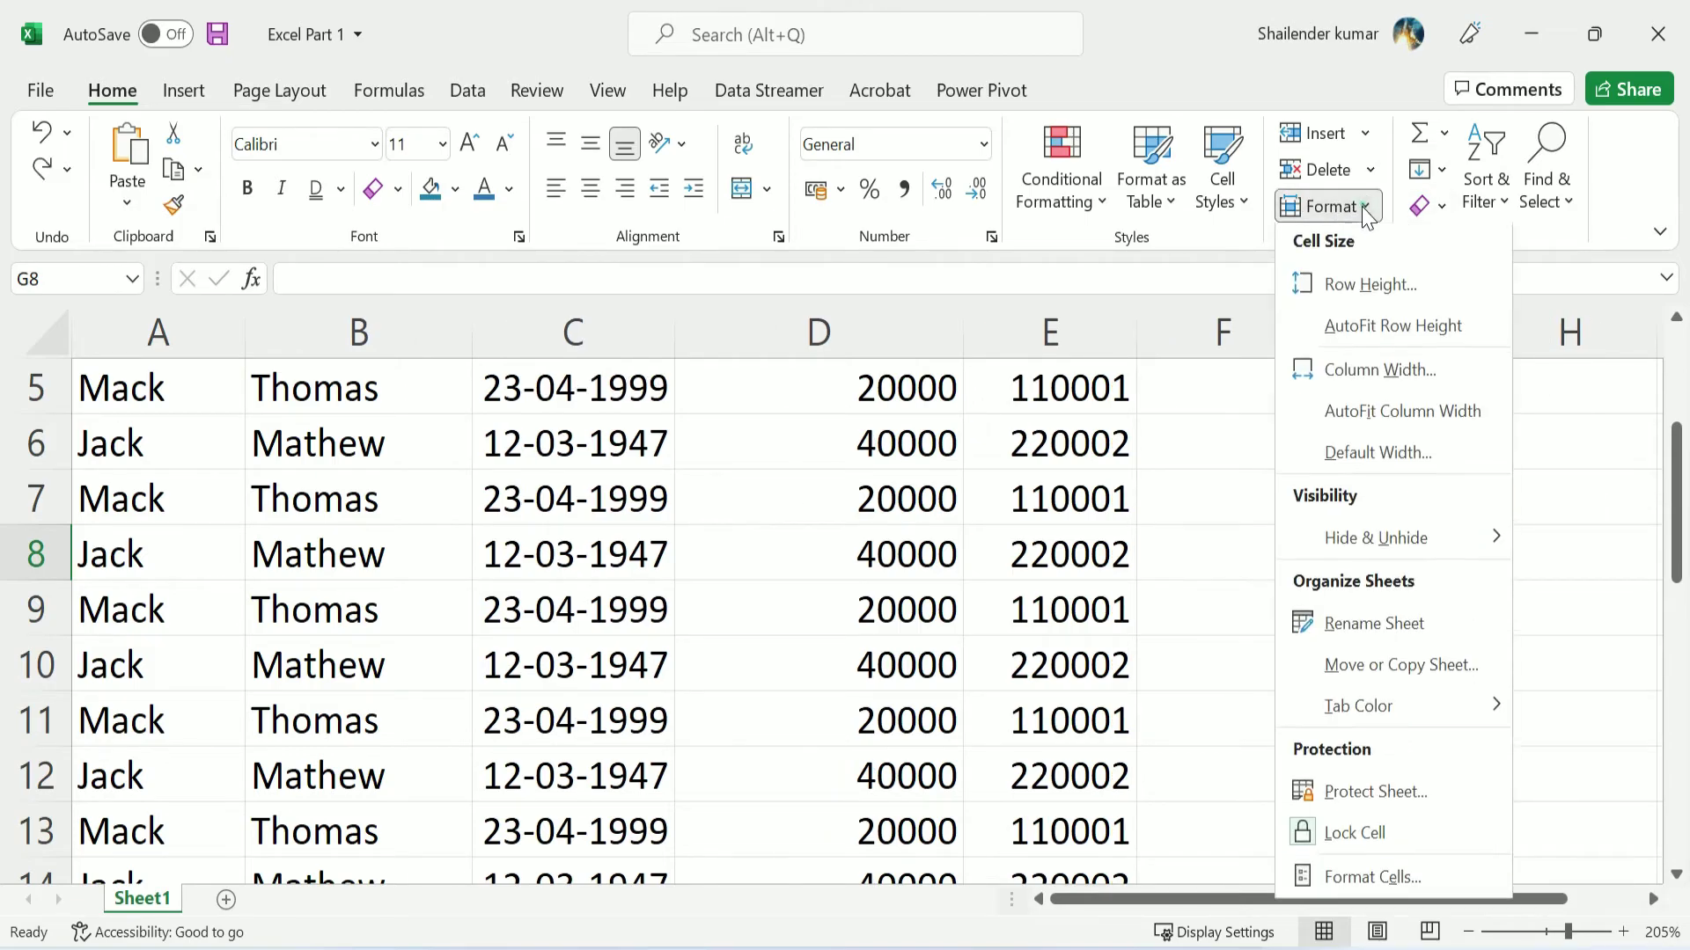
# Enter 8.11 in G8 and C in H8
pyautogui.click(1390, 379)
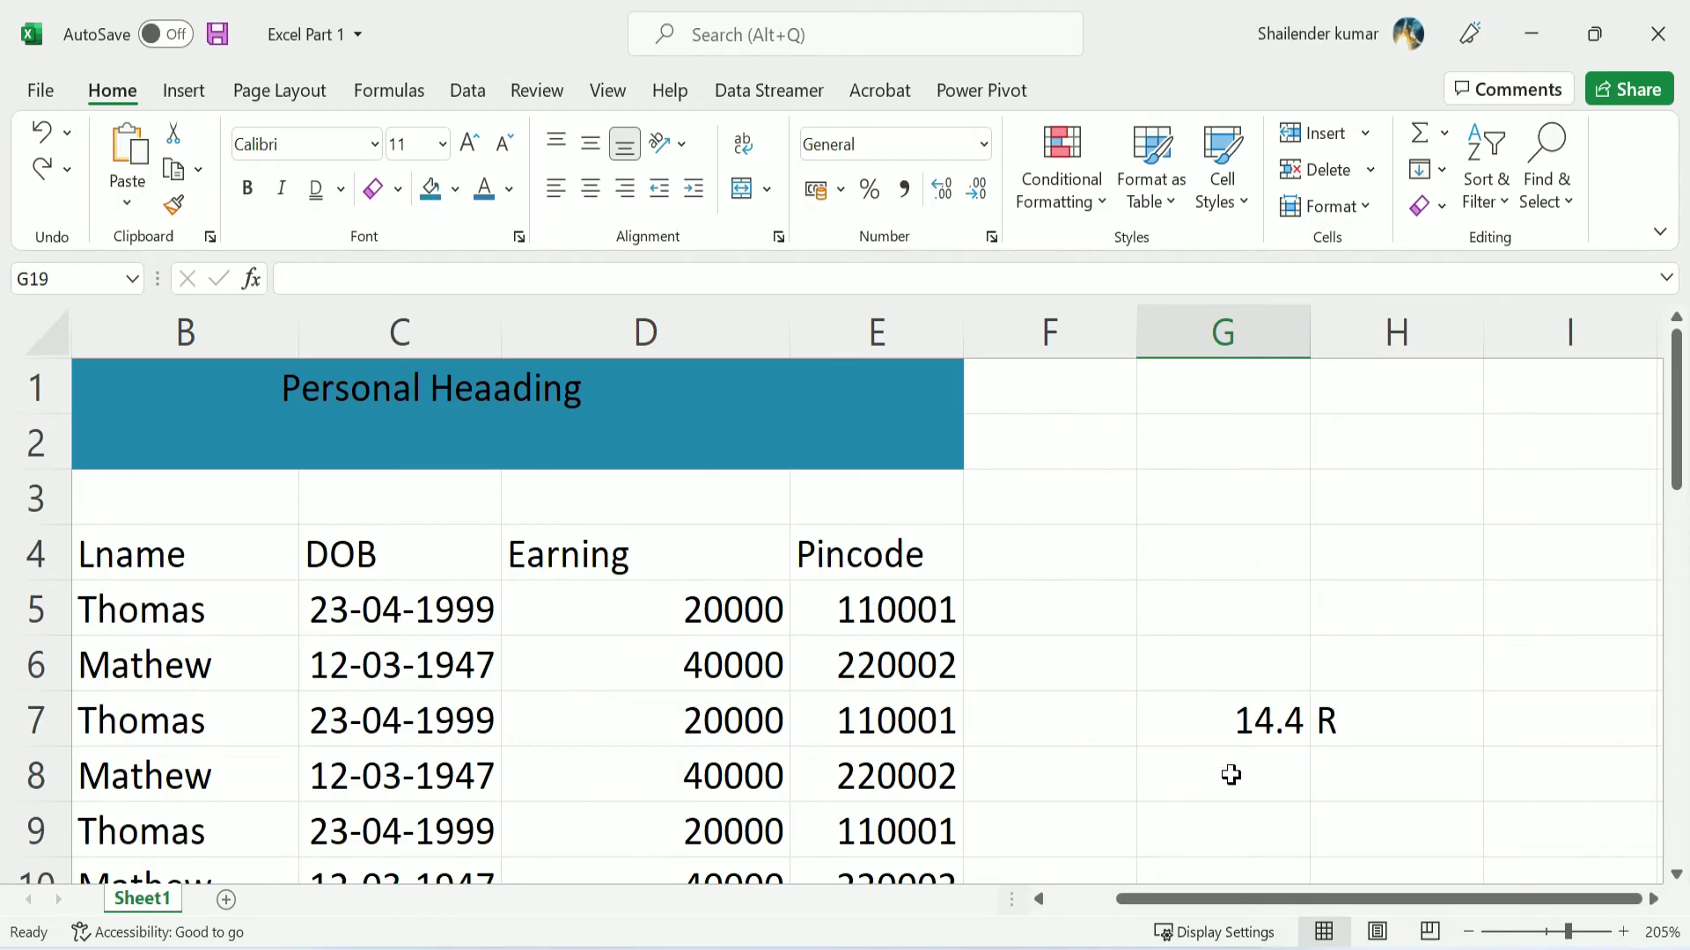
pyautogui.click(1230, 775)
pyautogui.write('8.')
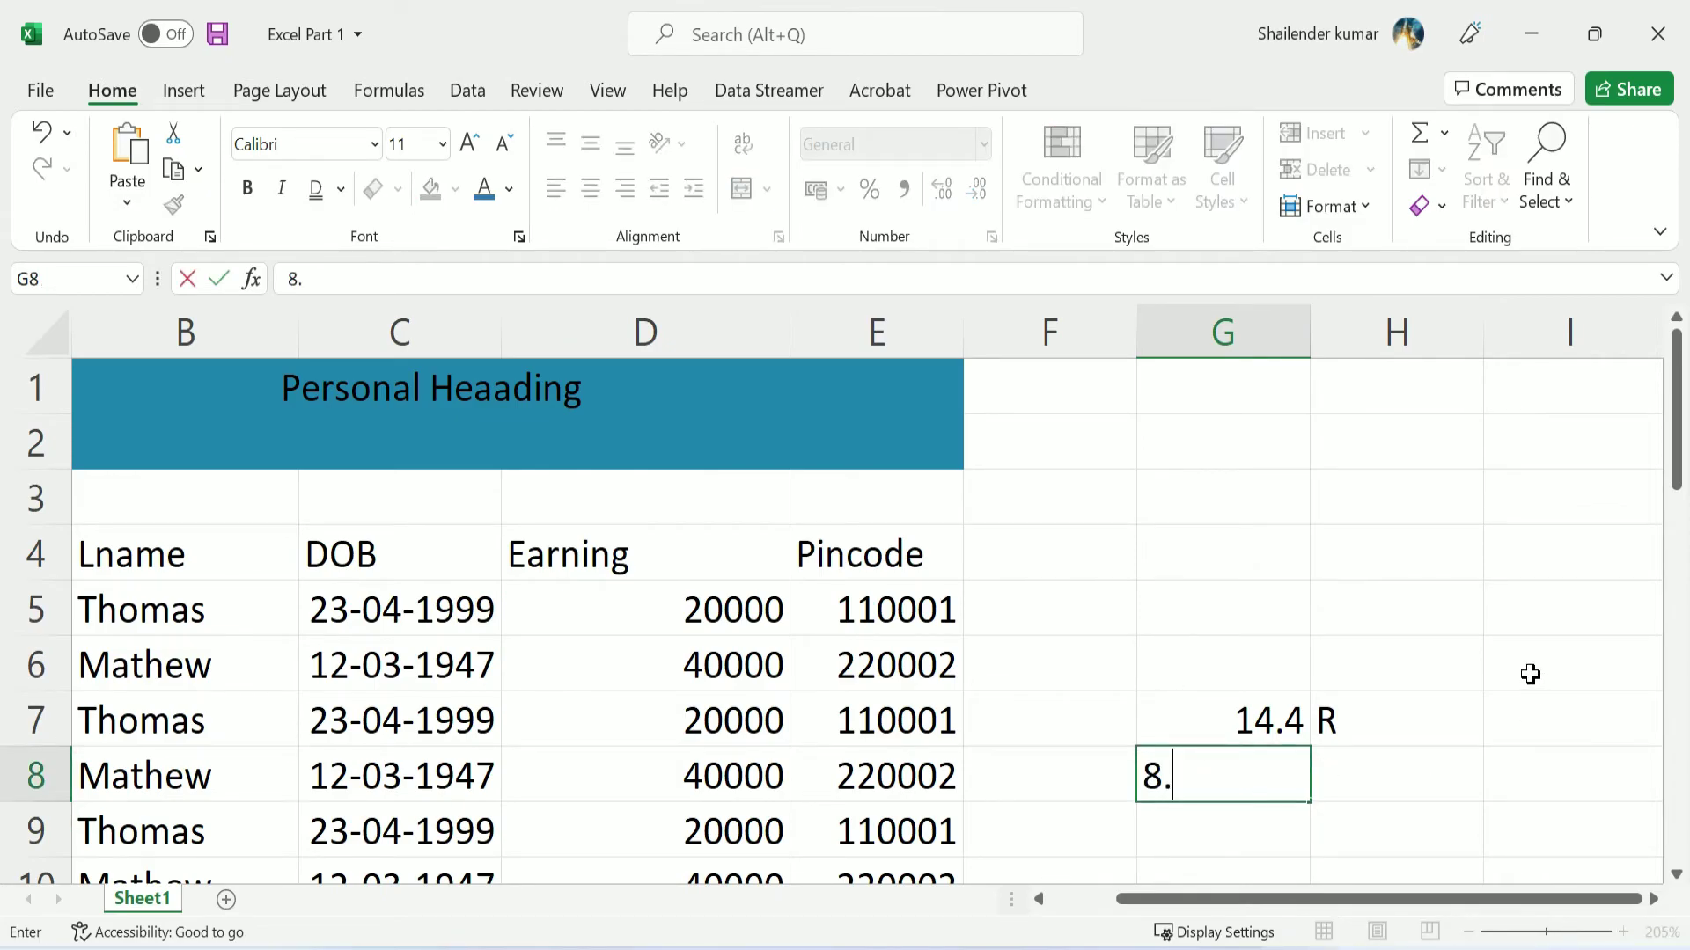
pyautogui.write('11')
pyautogui.press('Tab')
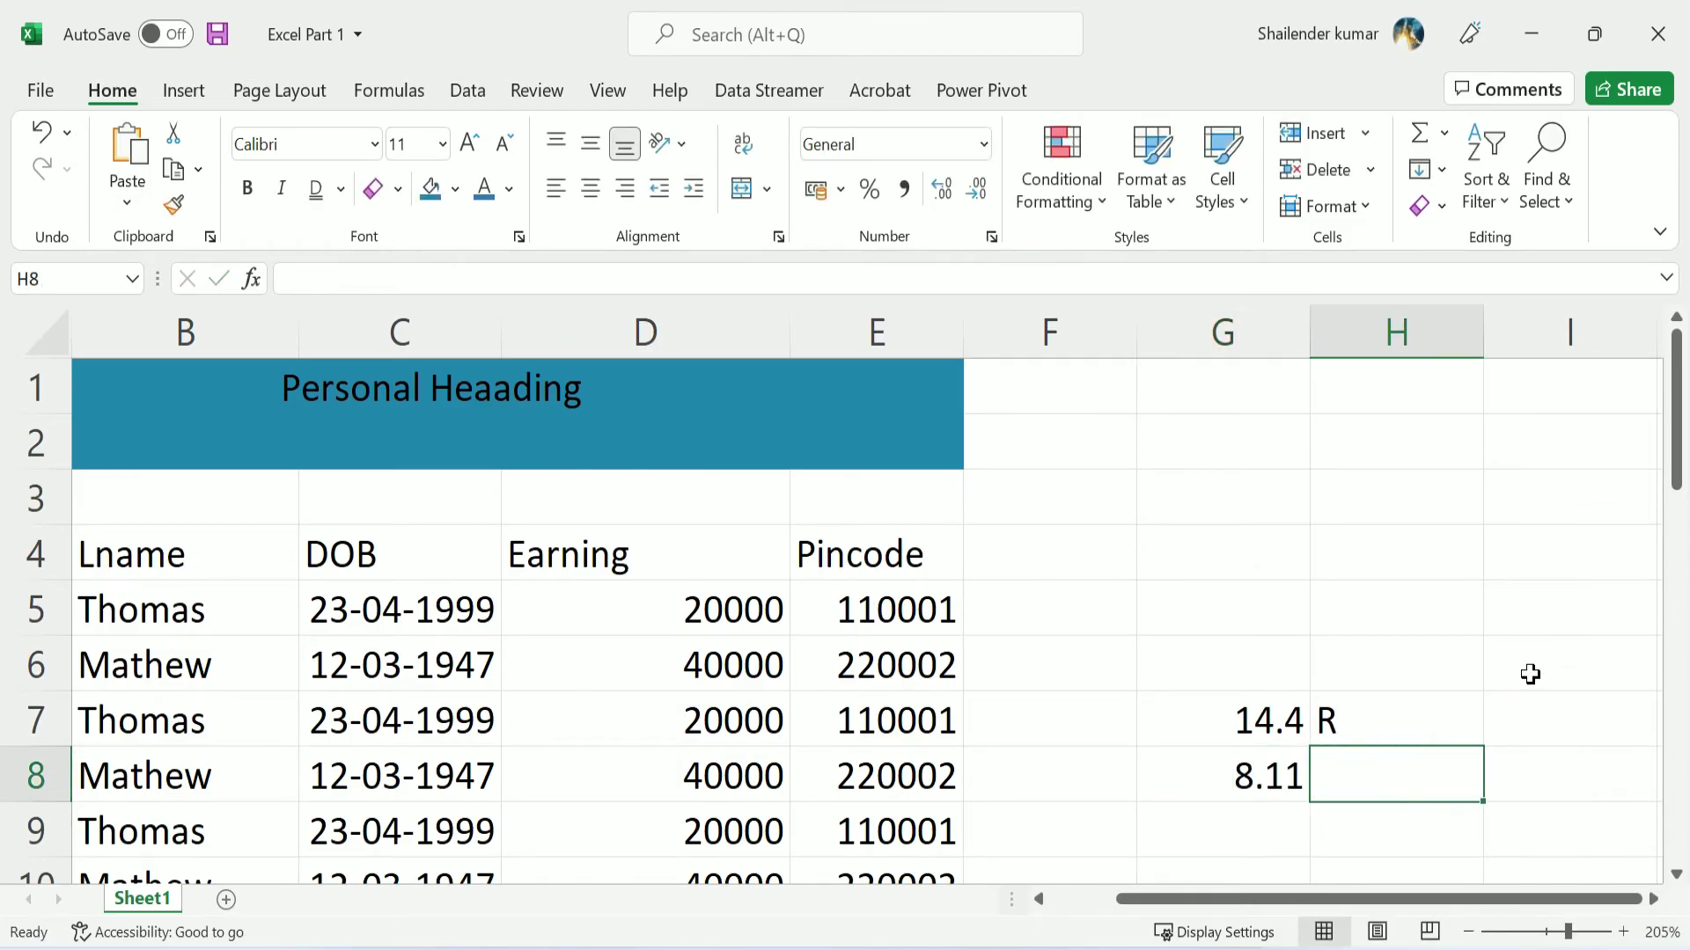
pyautogui.write('C')
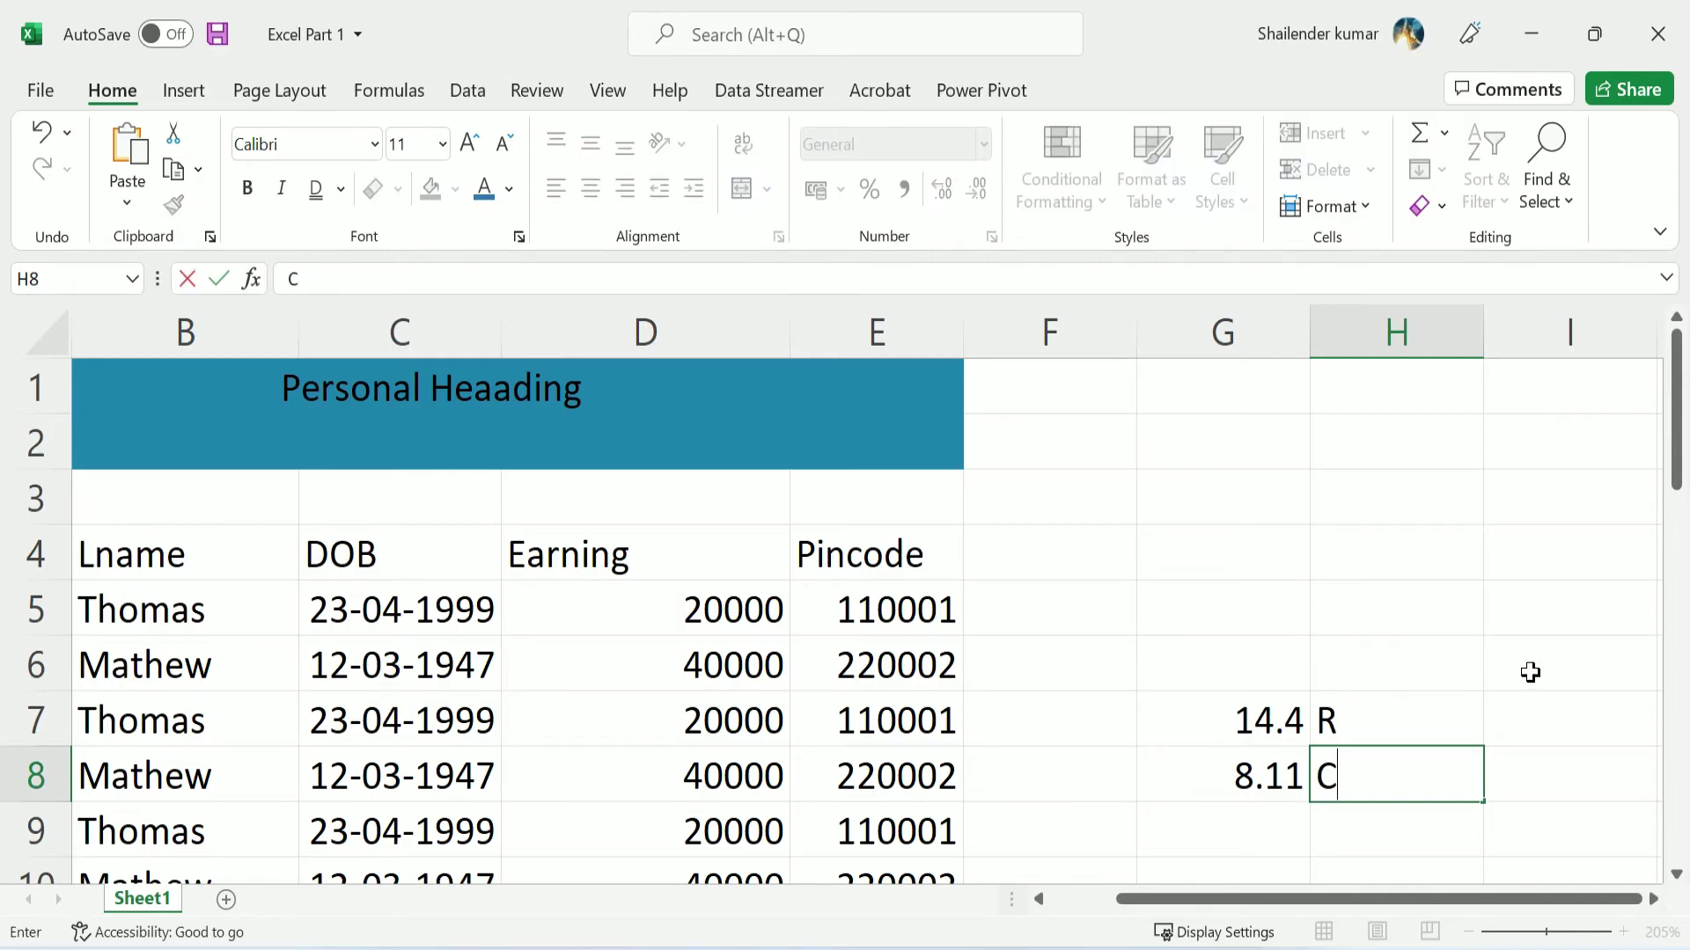
pyautogui.press('Return')
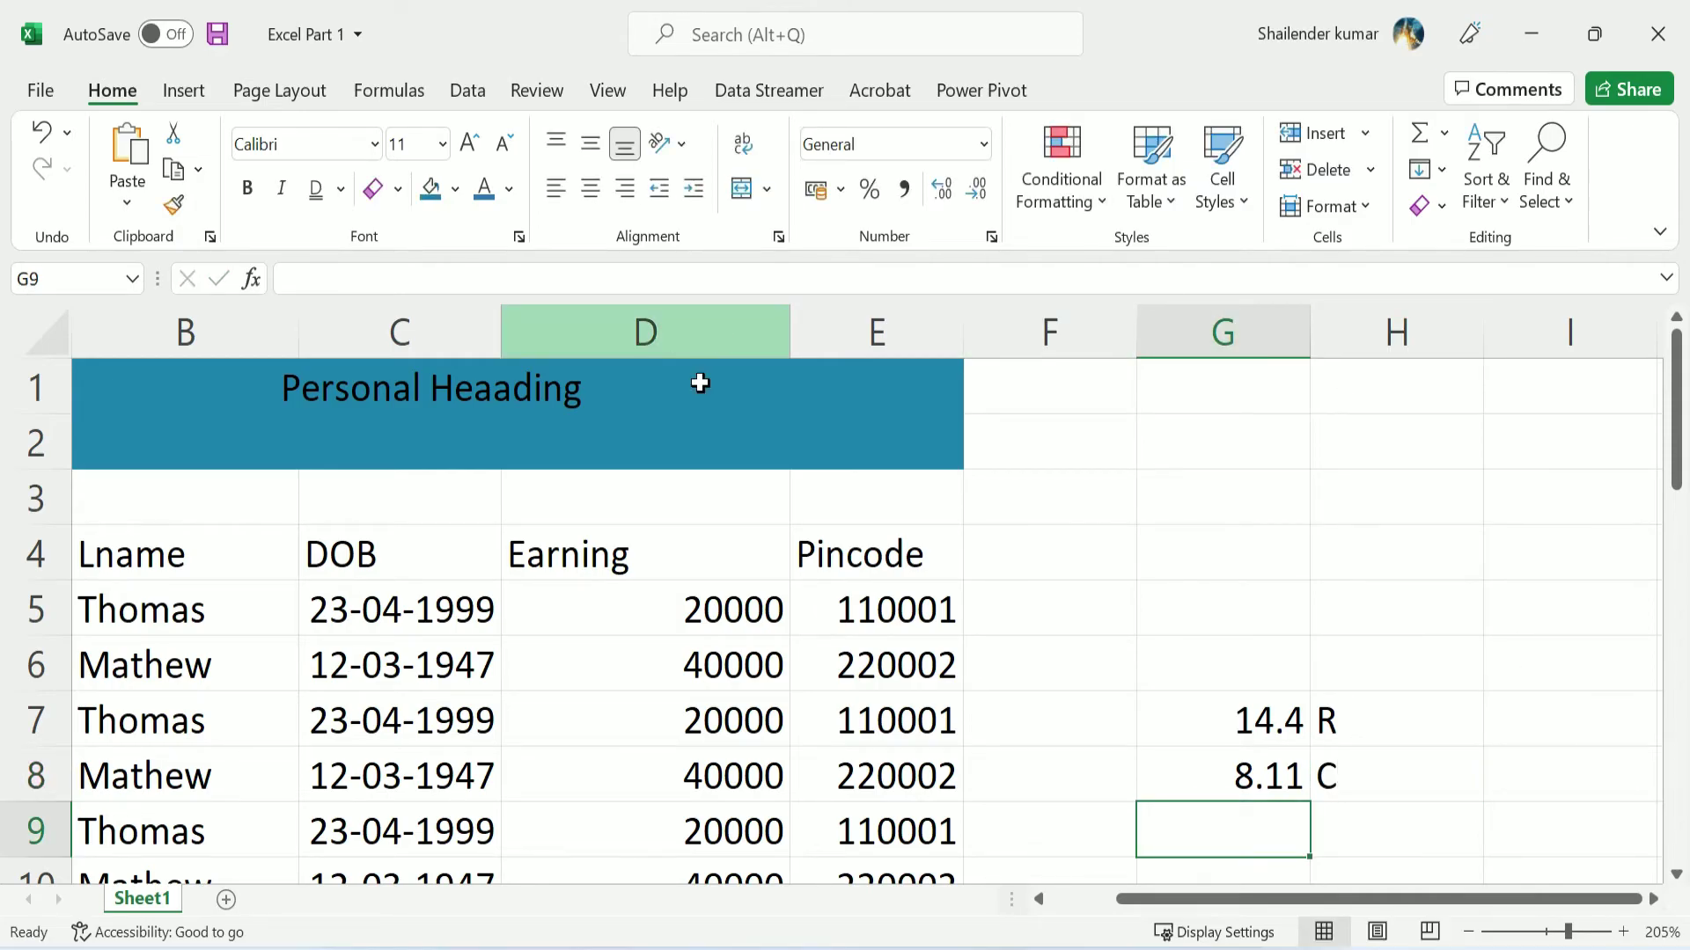
# Set the Earning column D width to 12 via Format > Column Width
pyautogui.scroll(-2, 678, 649)
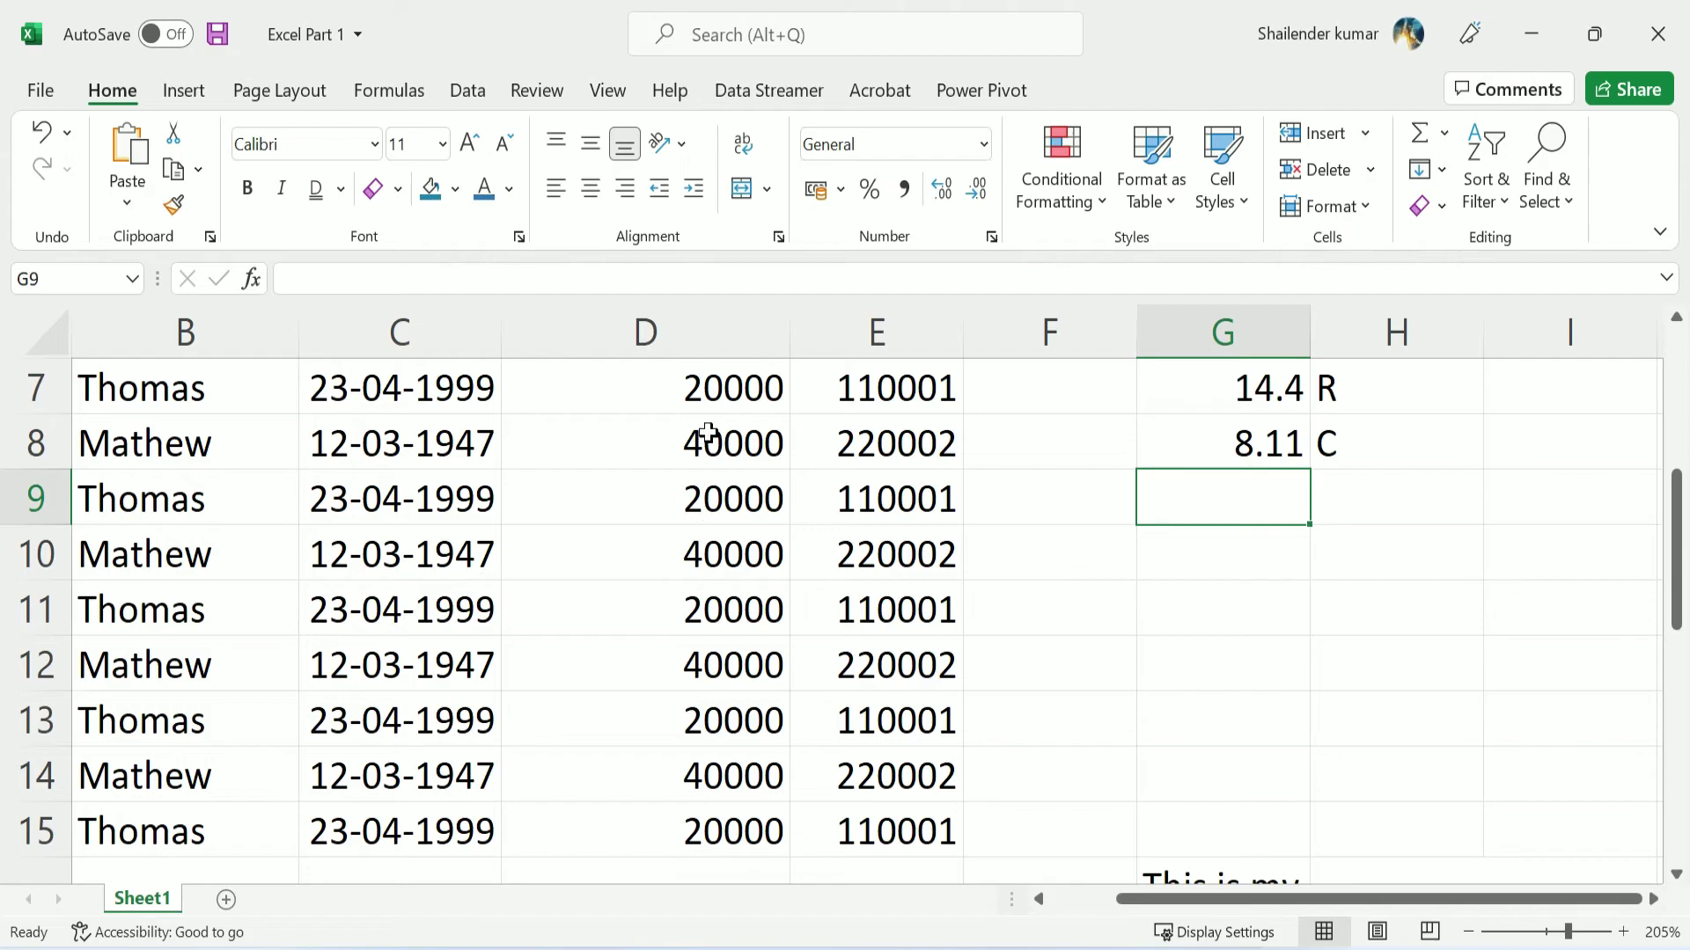
pyautogui.click(723, 624)
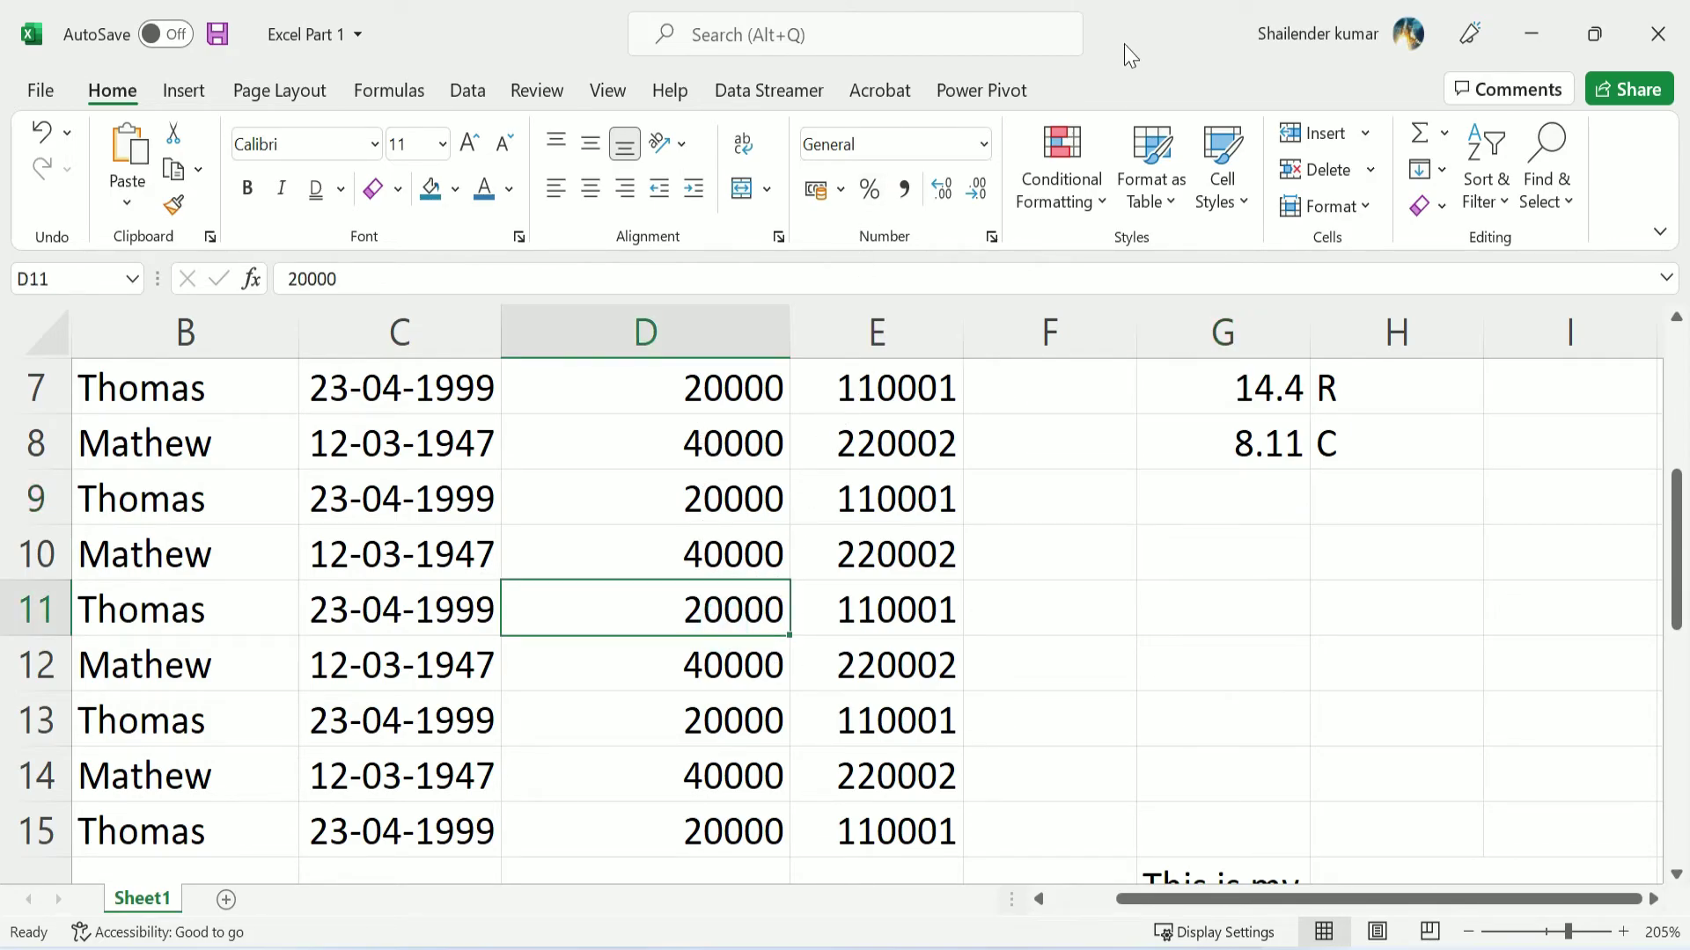
pyautogui.click(1360, 205)
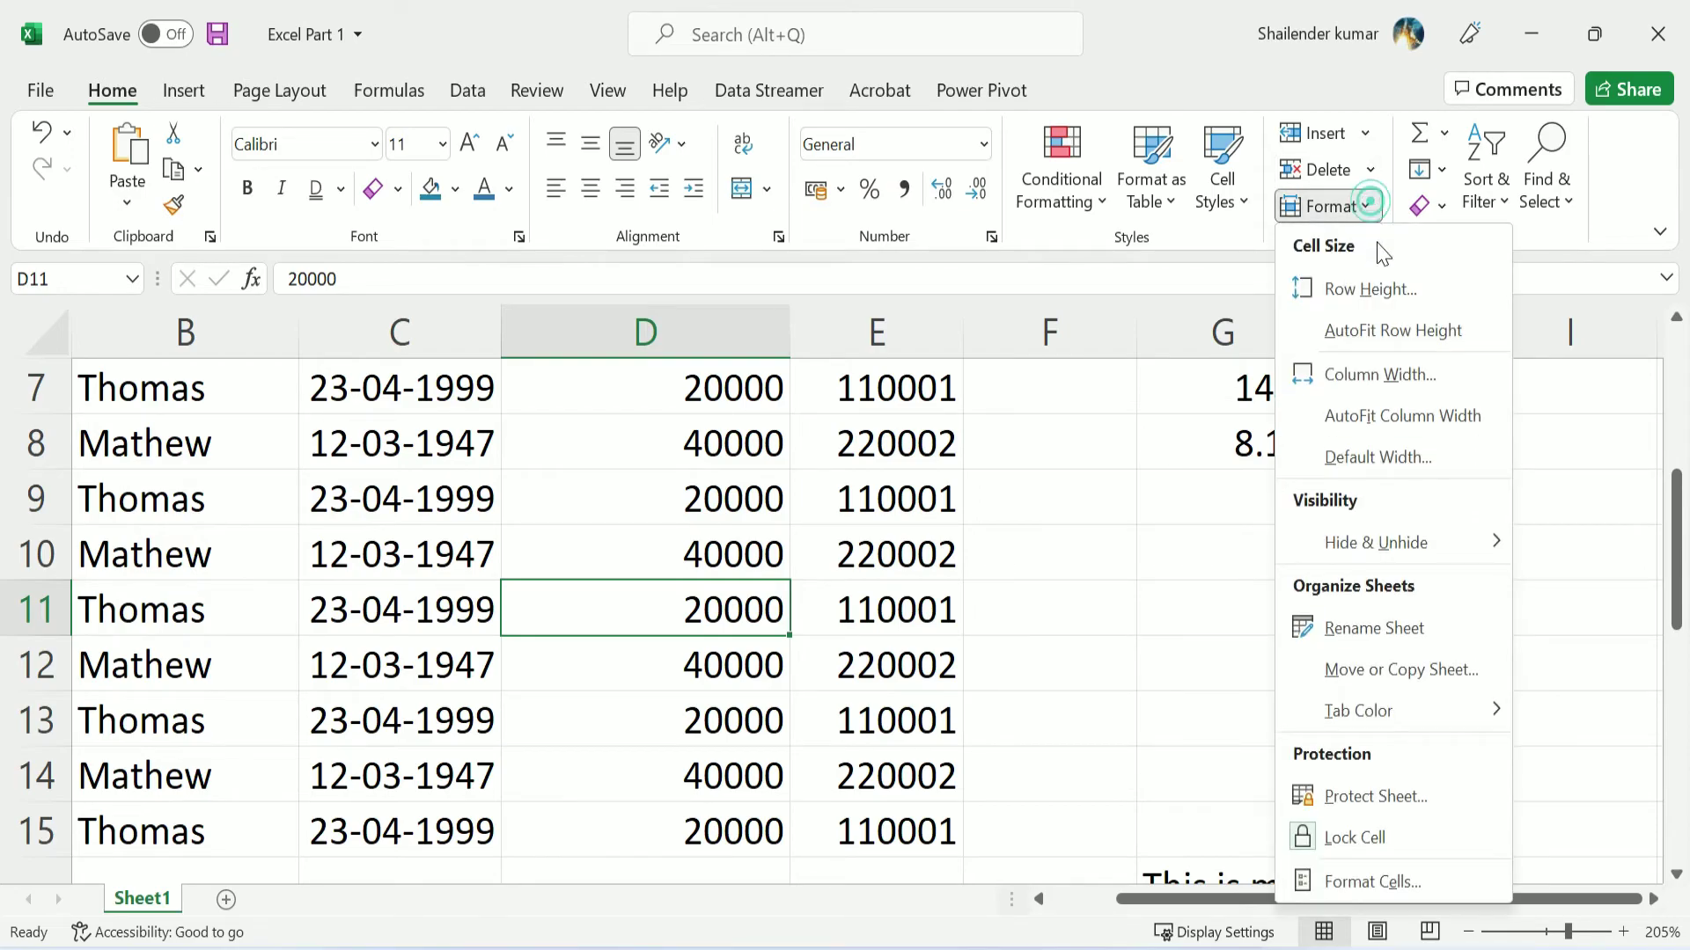
pyautogui.click(1424, 378)
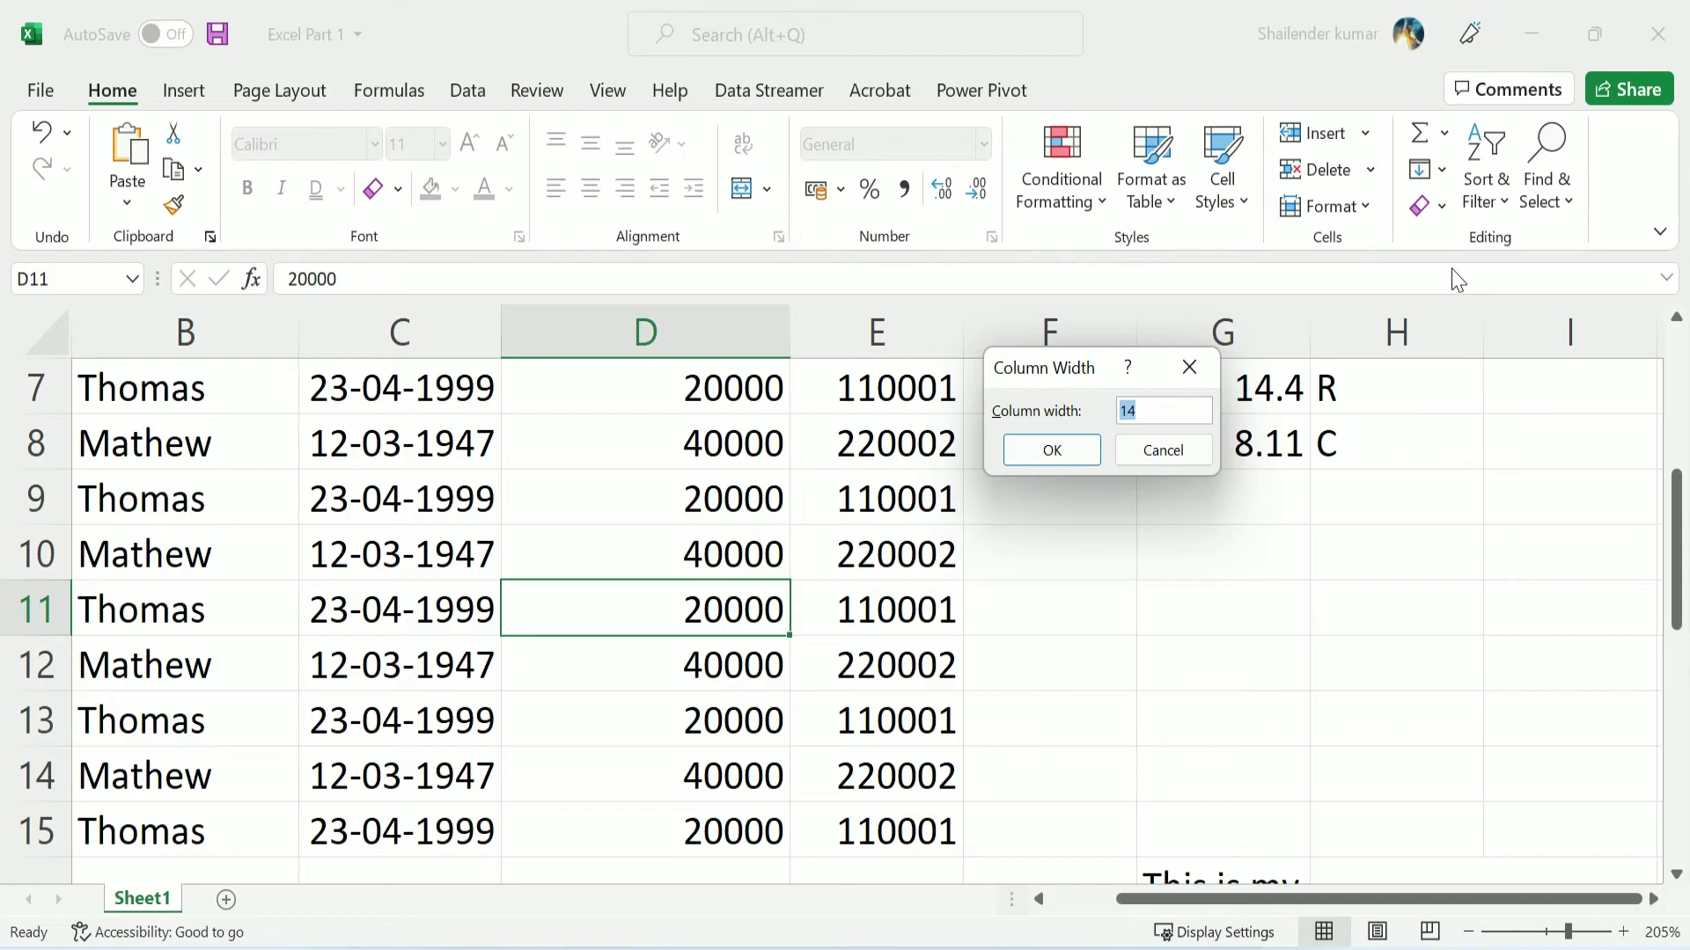
pyautogui.write('12')
pyautogui.press('Return')
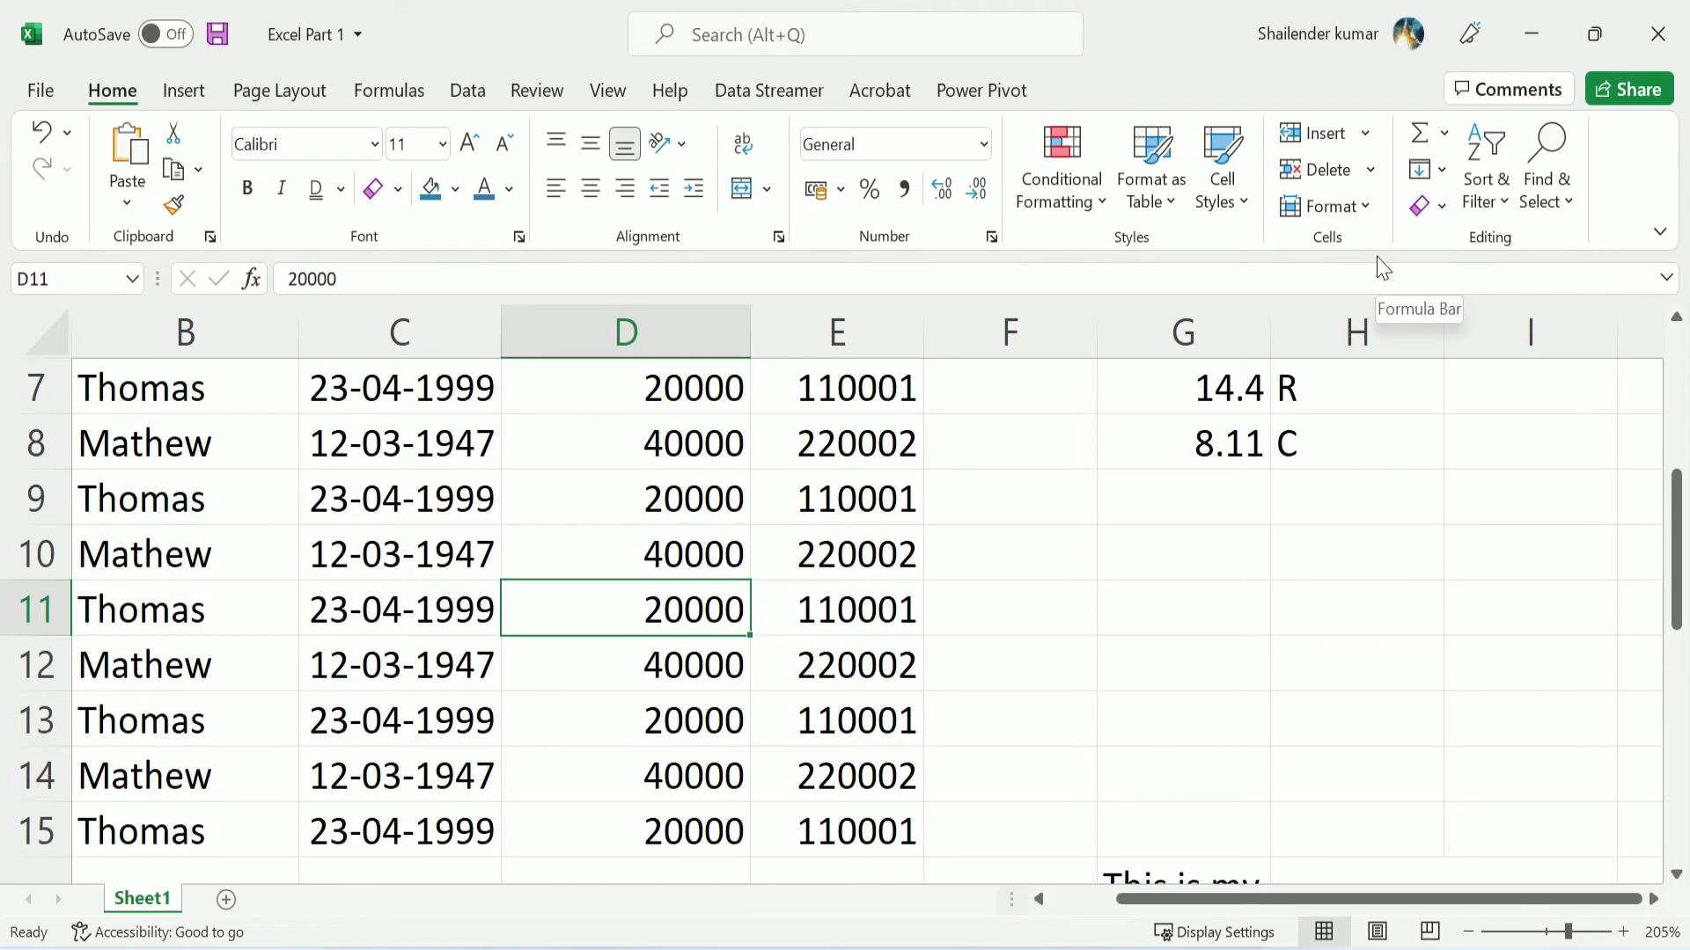
pyautogui.click(1355, 206)
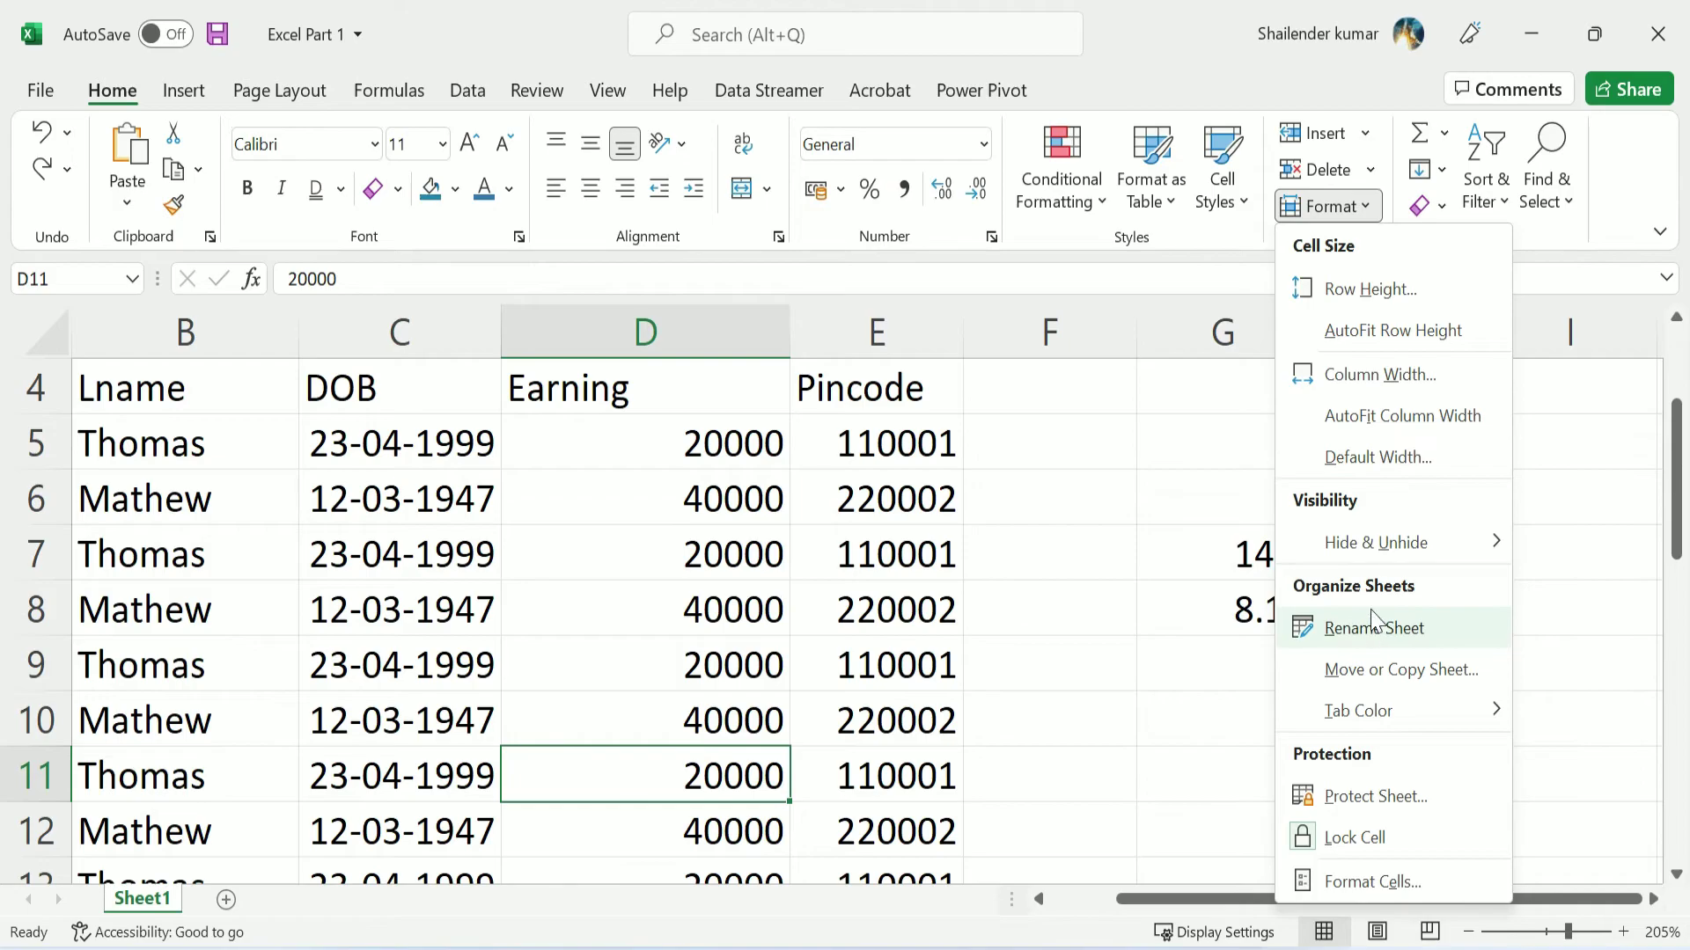
pyautogui.moveTo(1376, 542)
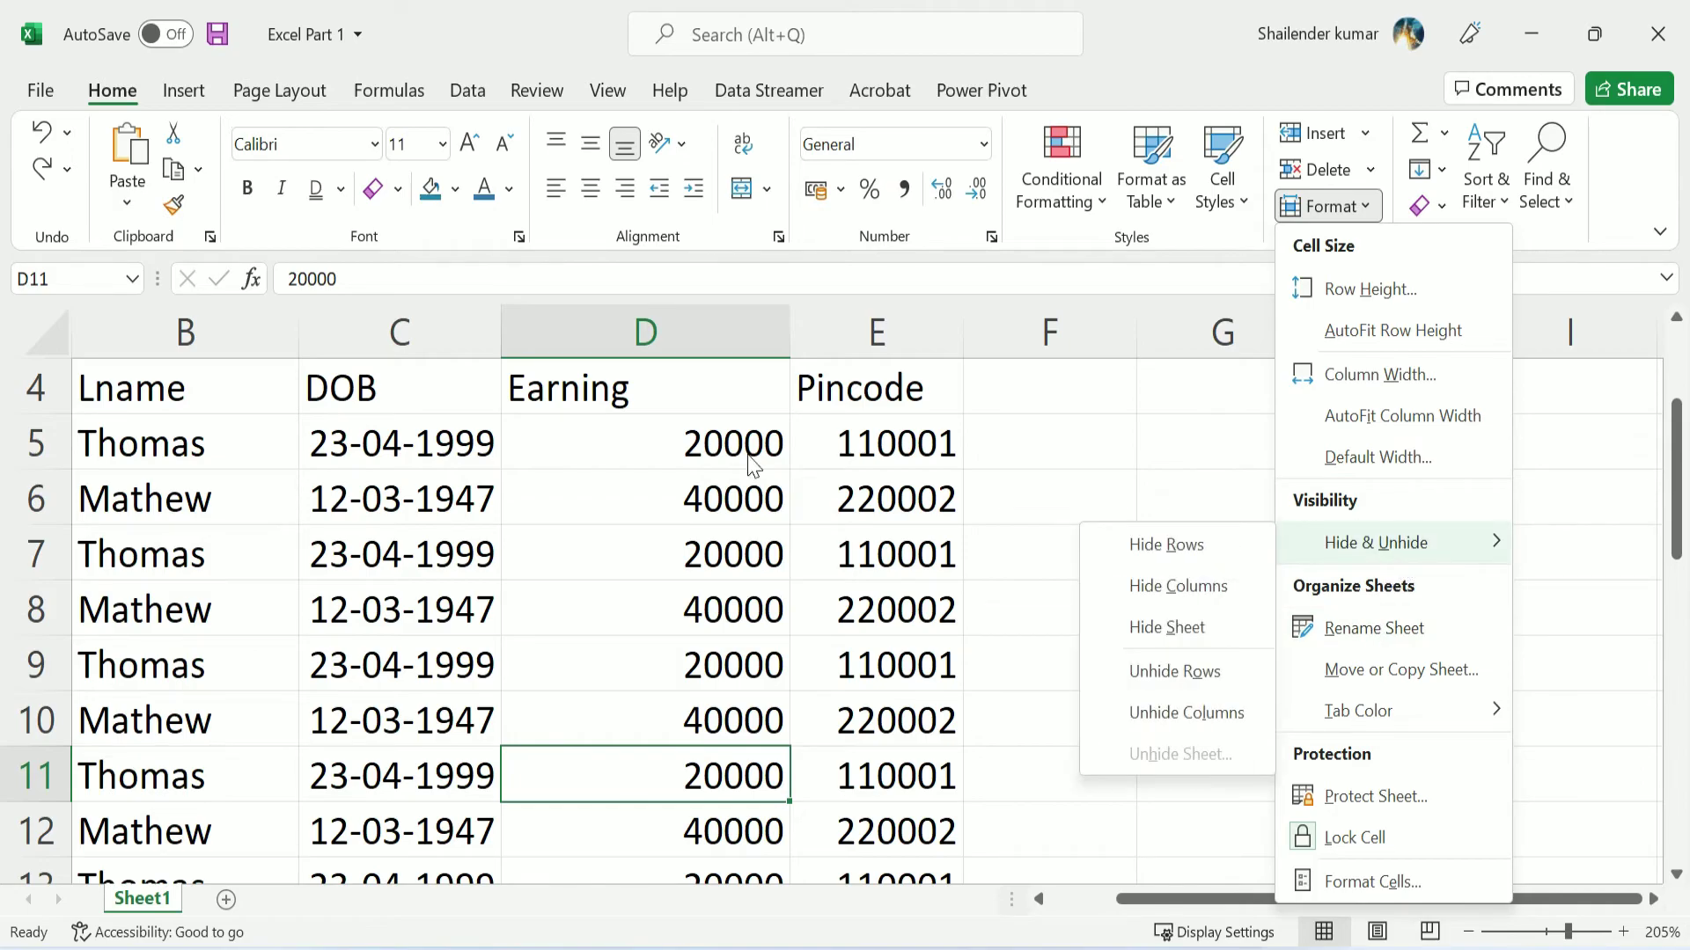
pyautogui.click(693, 467)
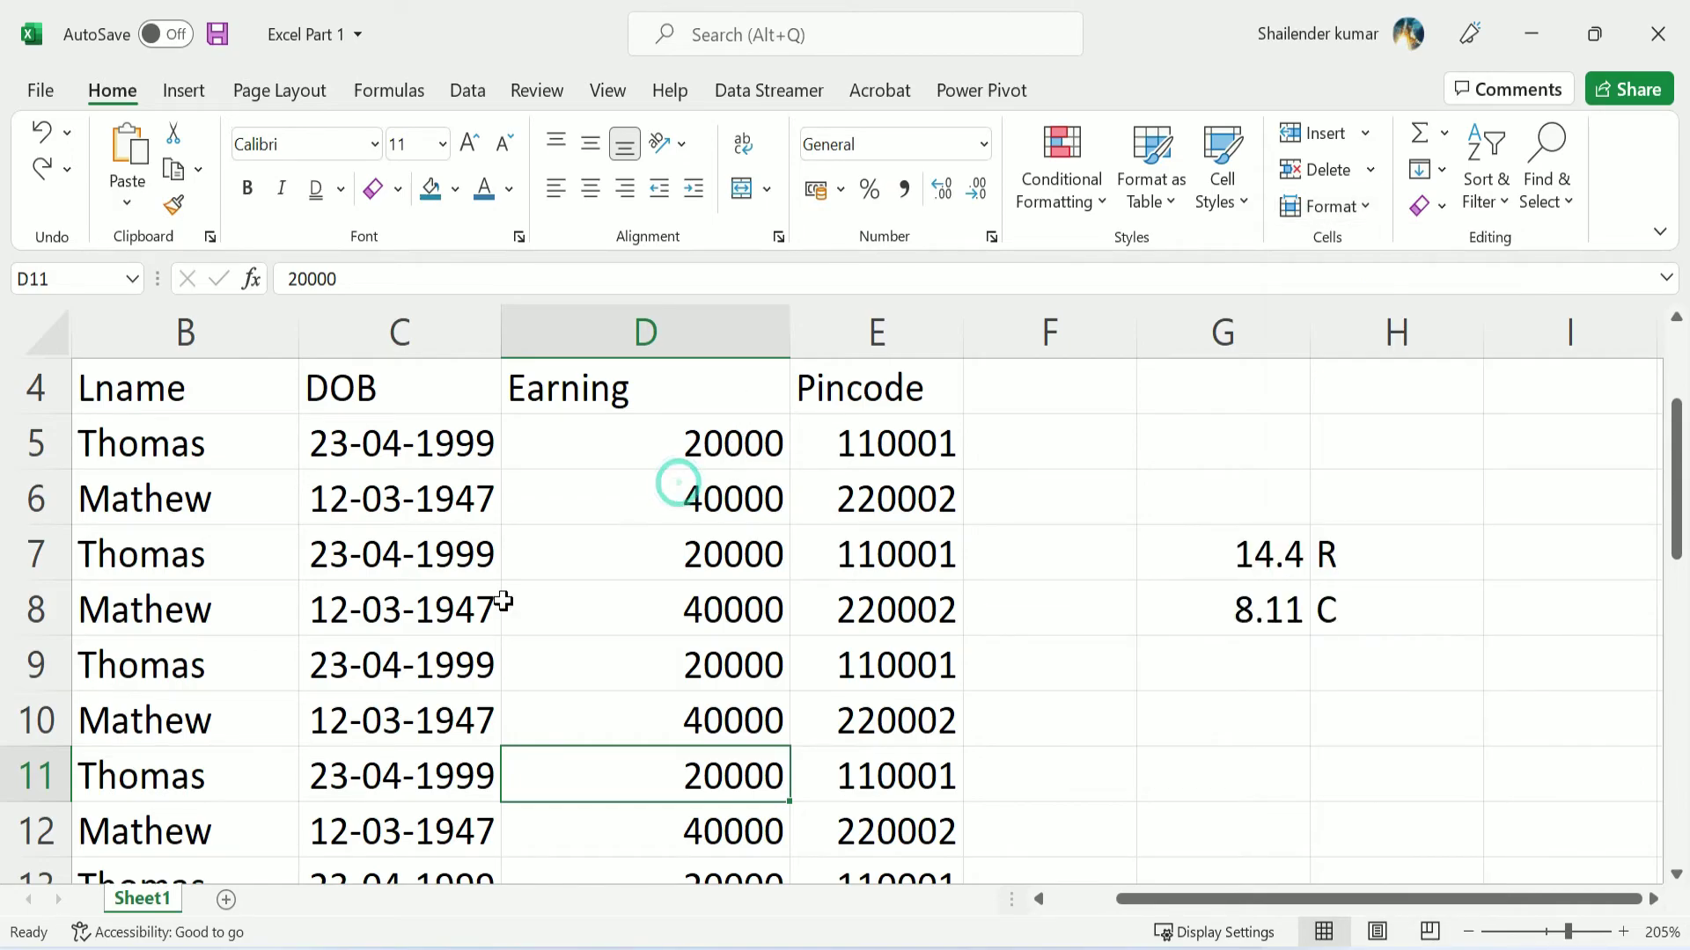
pyautogui.click(367, 534)
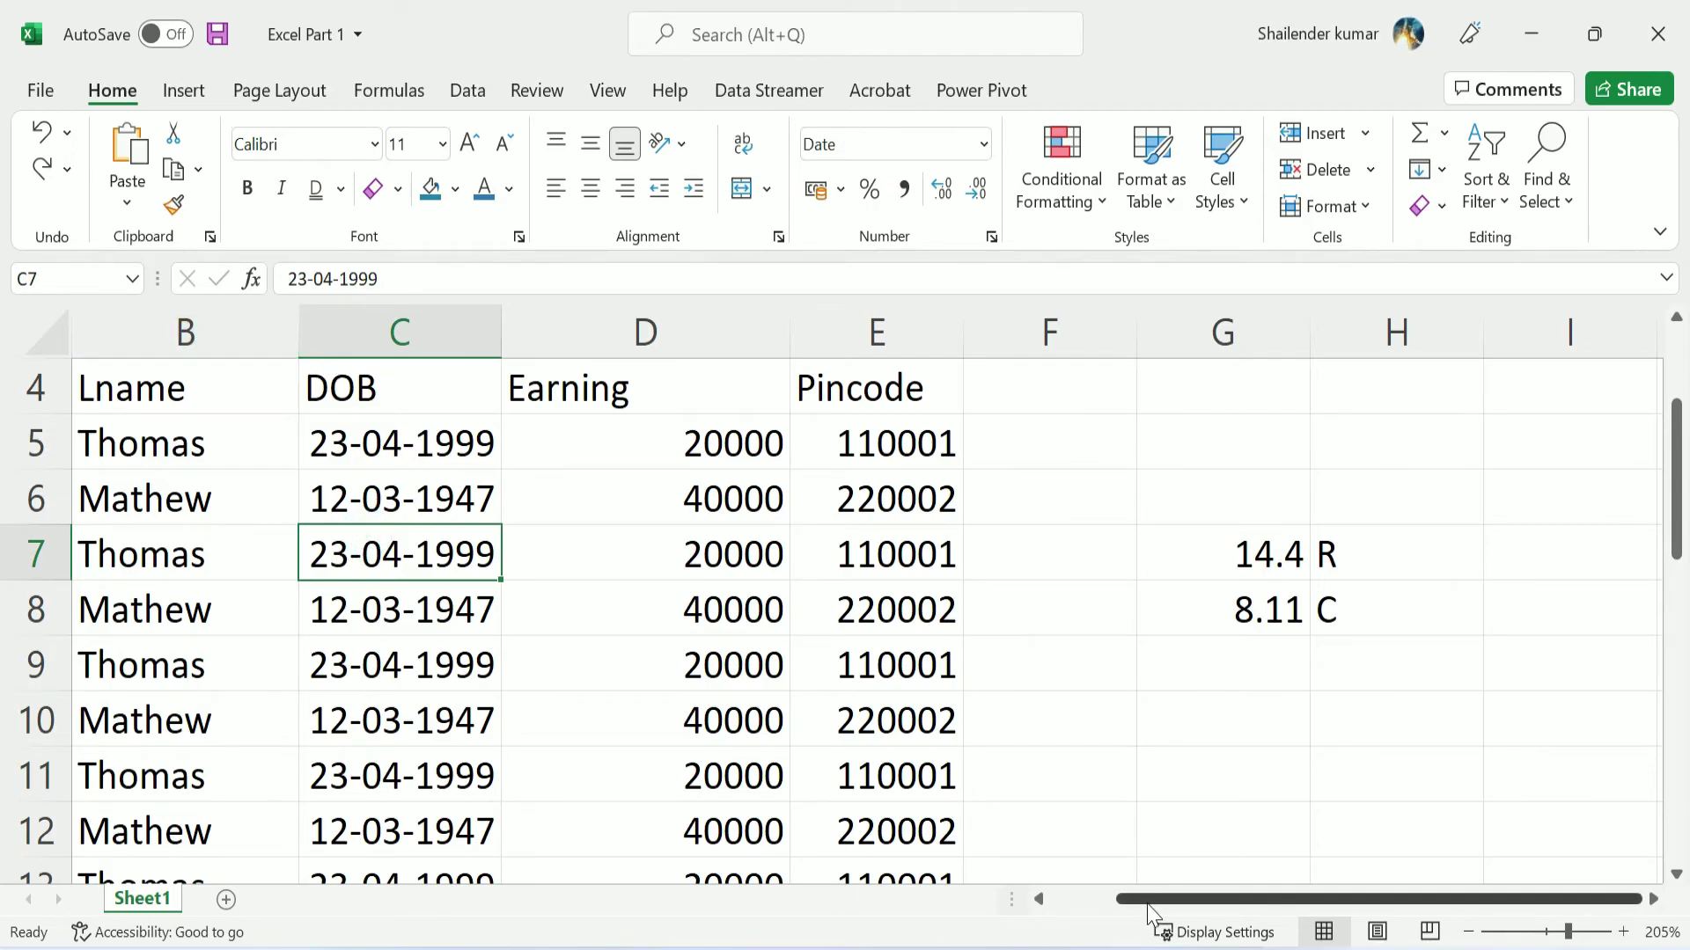
pyautogui.moveTo(1149, 898); pyautogui.dragTo(871, 883)
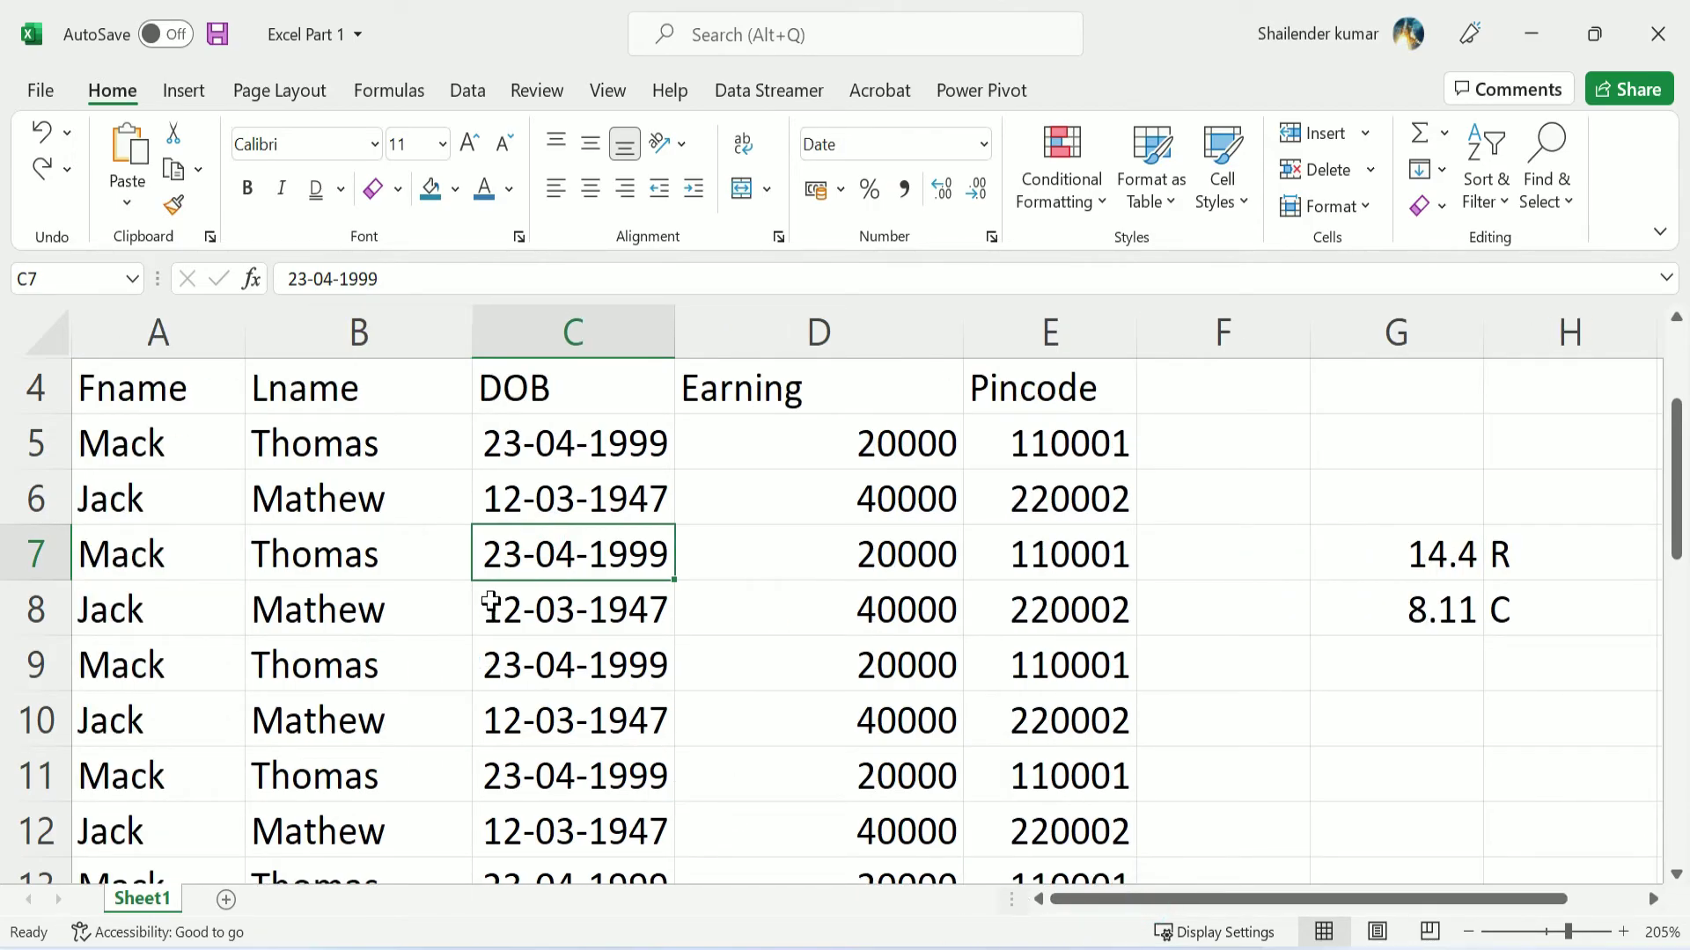
pyautogui.scroll(1, 490, 603)
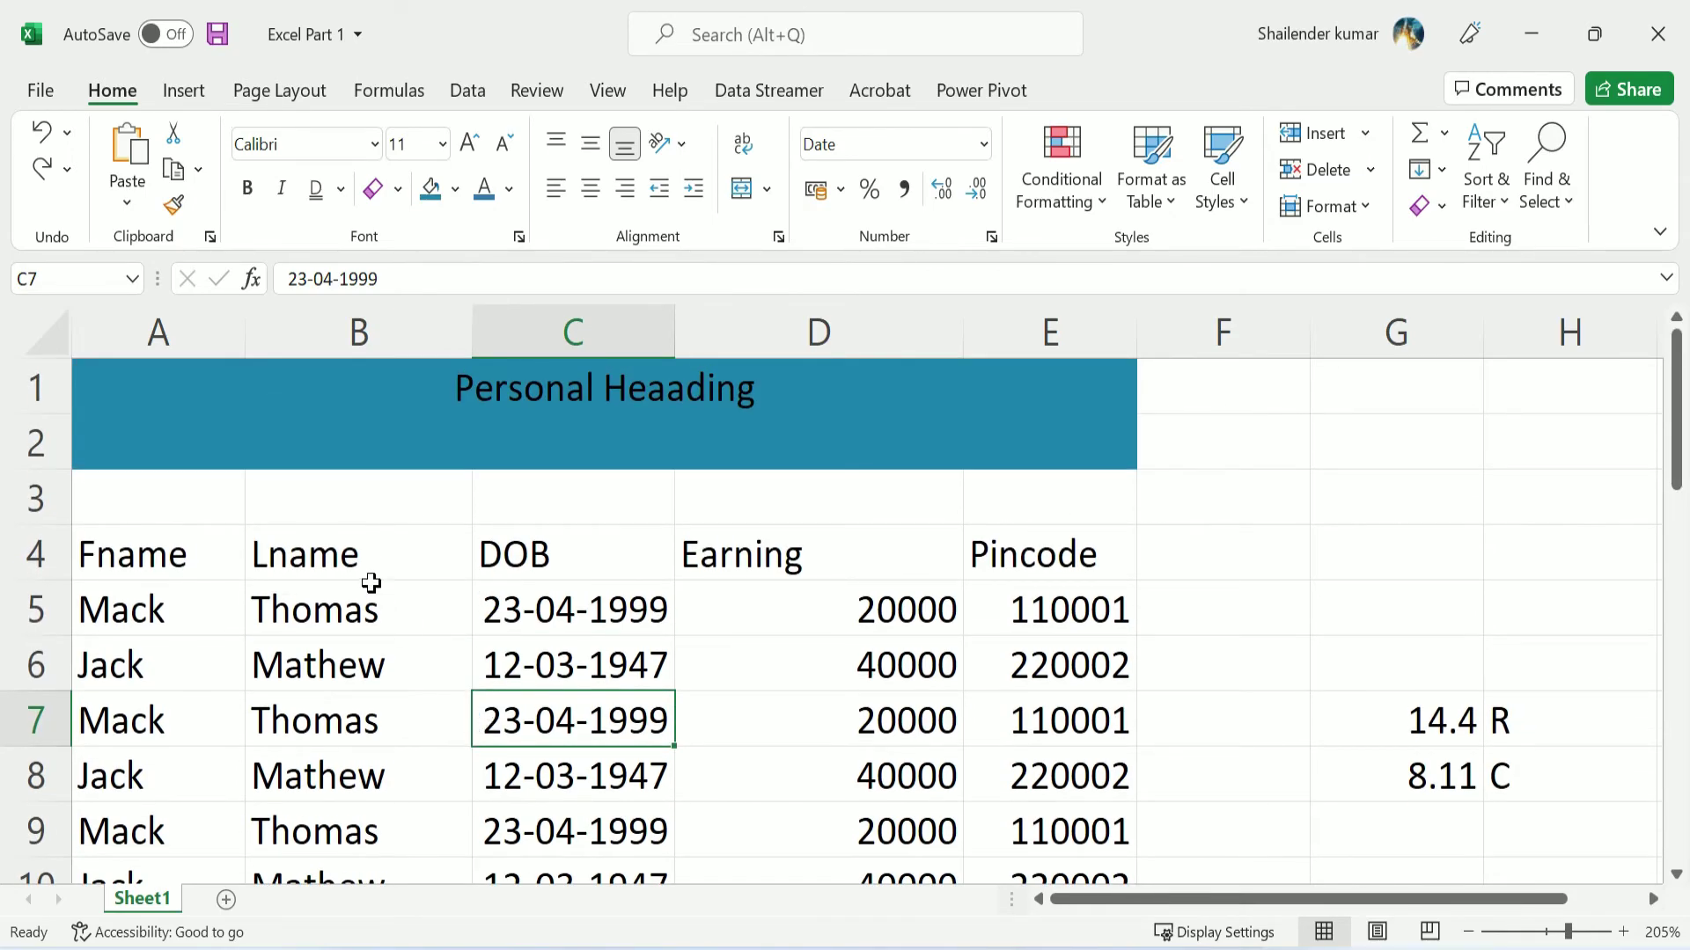
pyautogui.moveTo(282, 565); pyautogui.dragTo(283, 598)
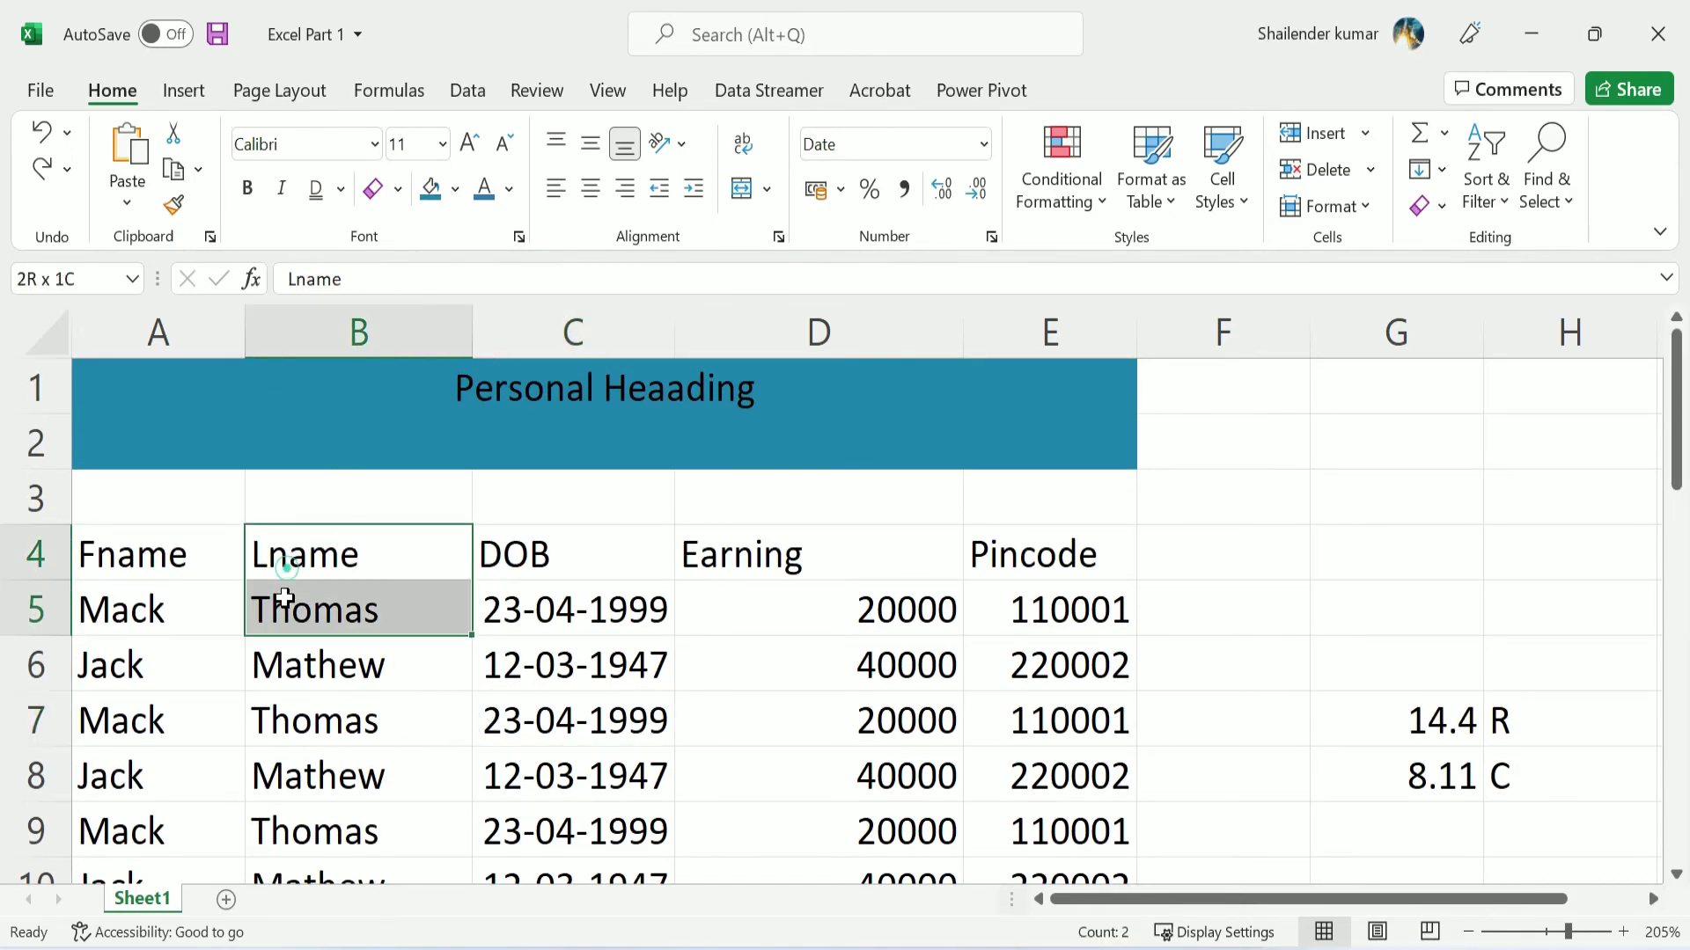
pyautogui.click(1360, 207)
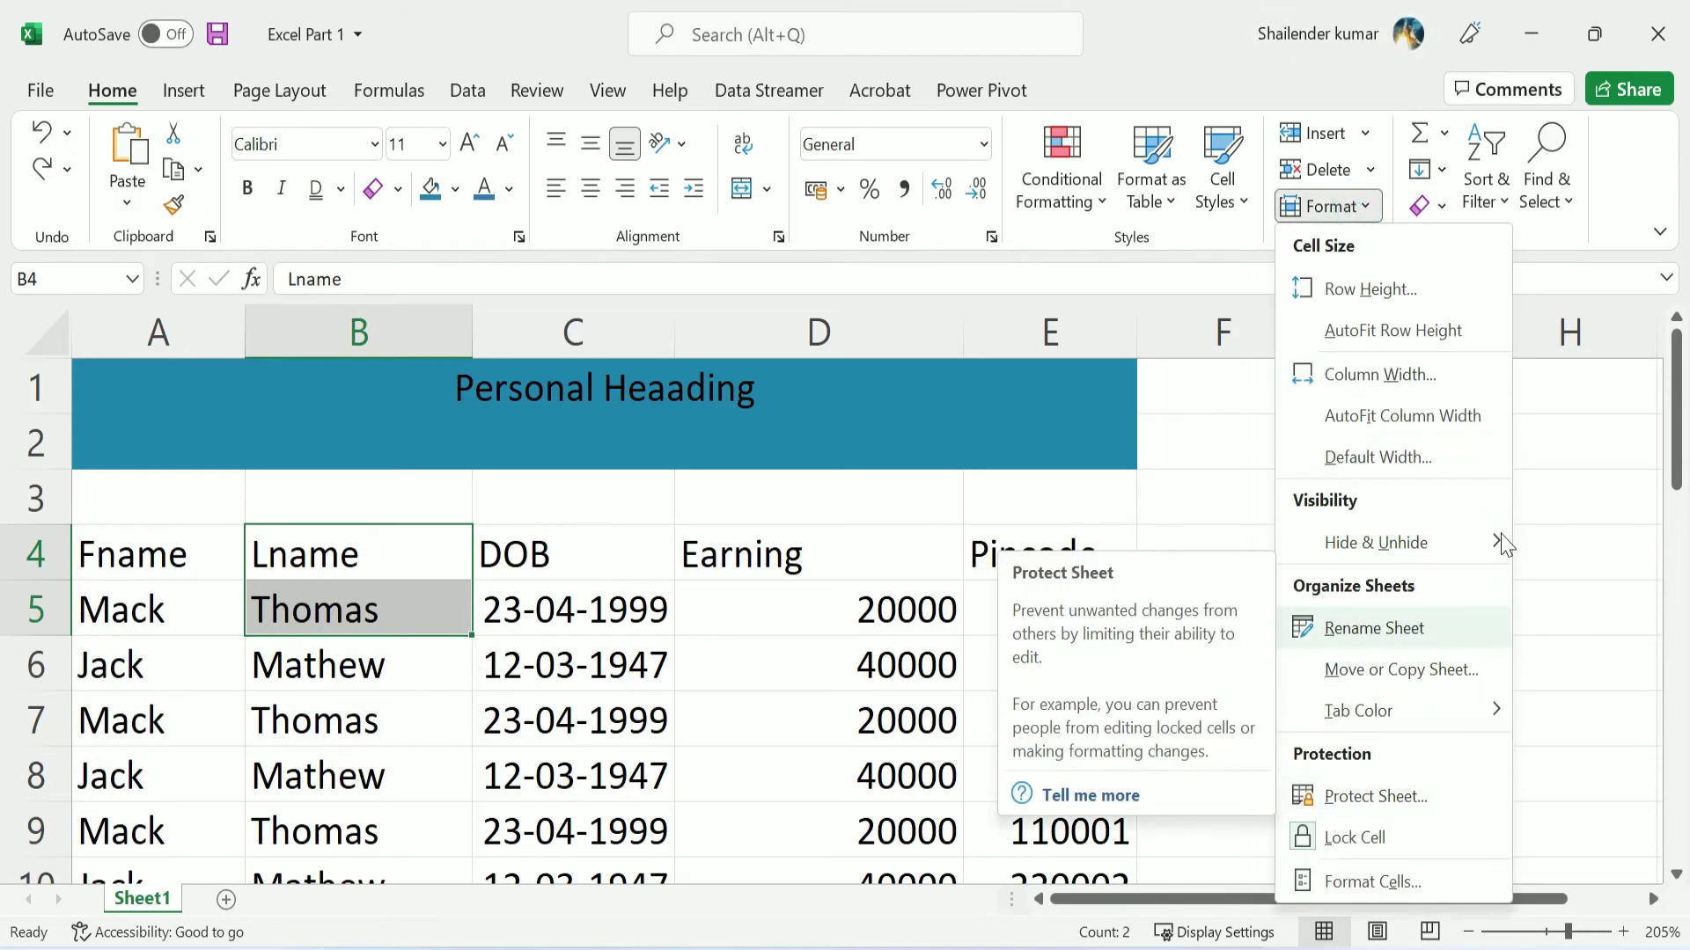
pyautogui.moveTo(1393, 542)
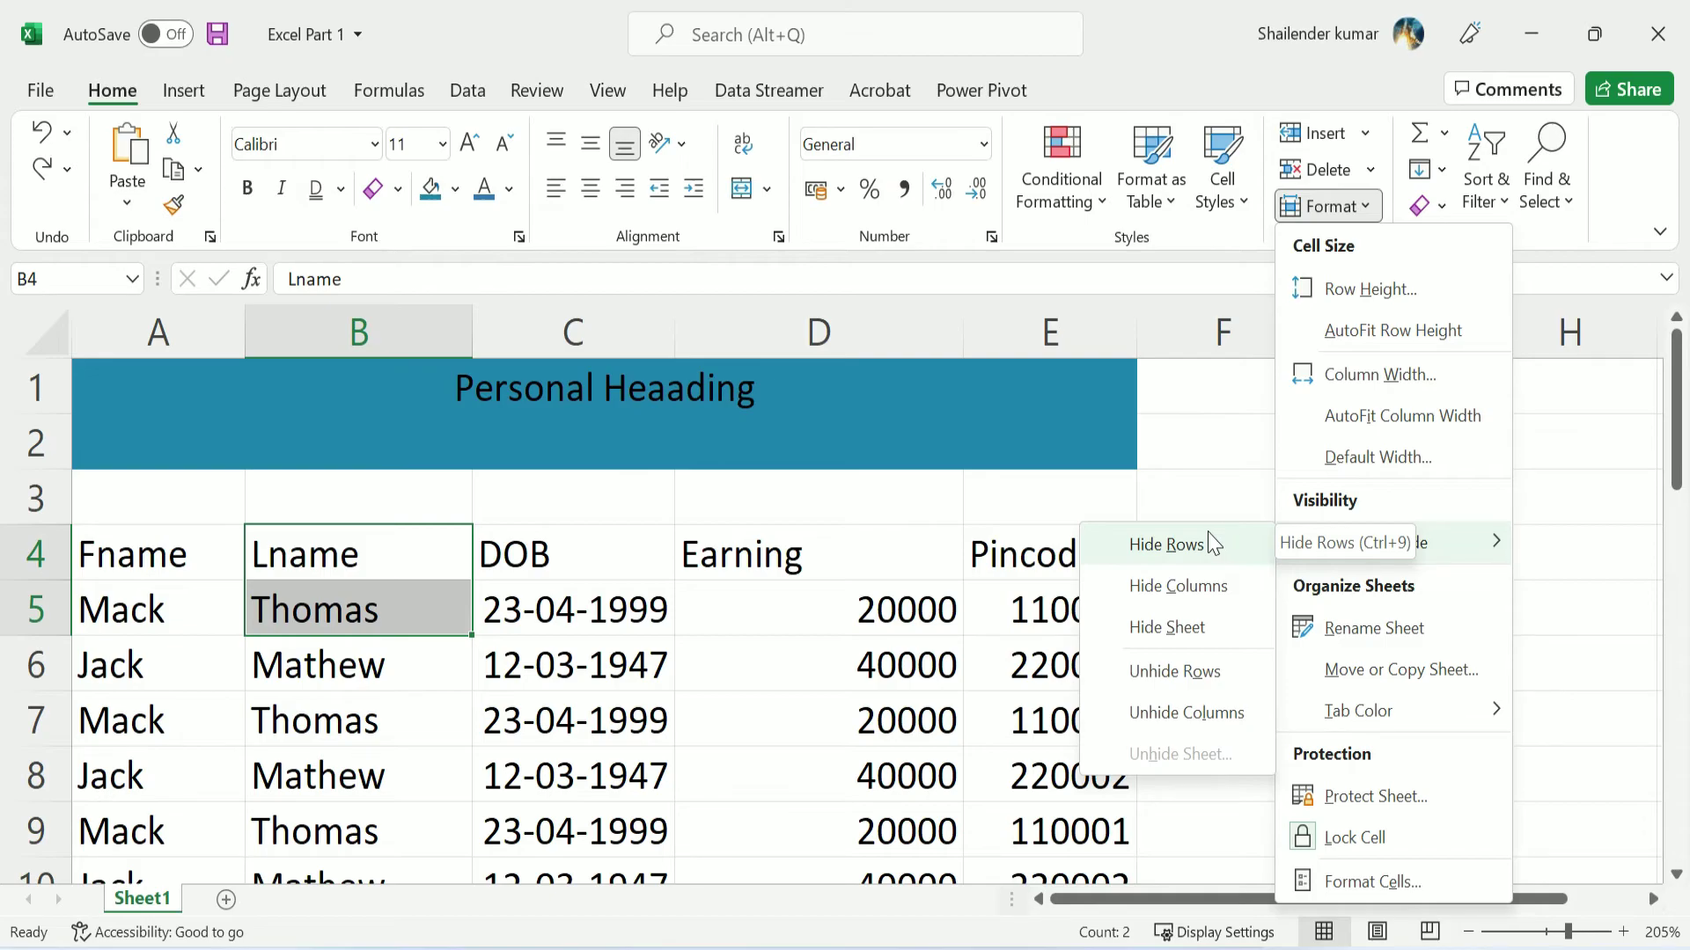
pyautogui.click(1208, 538)
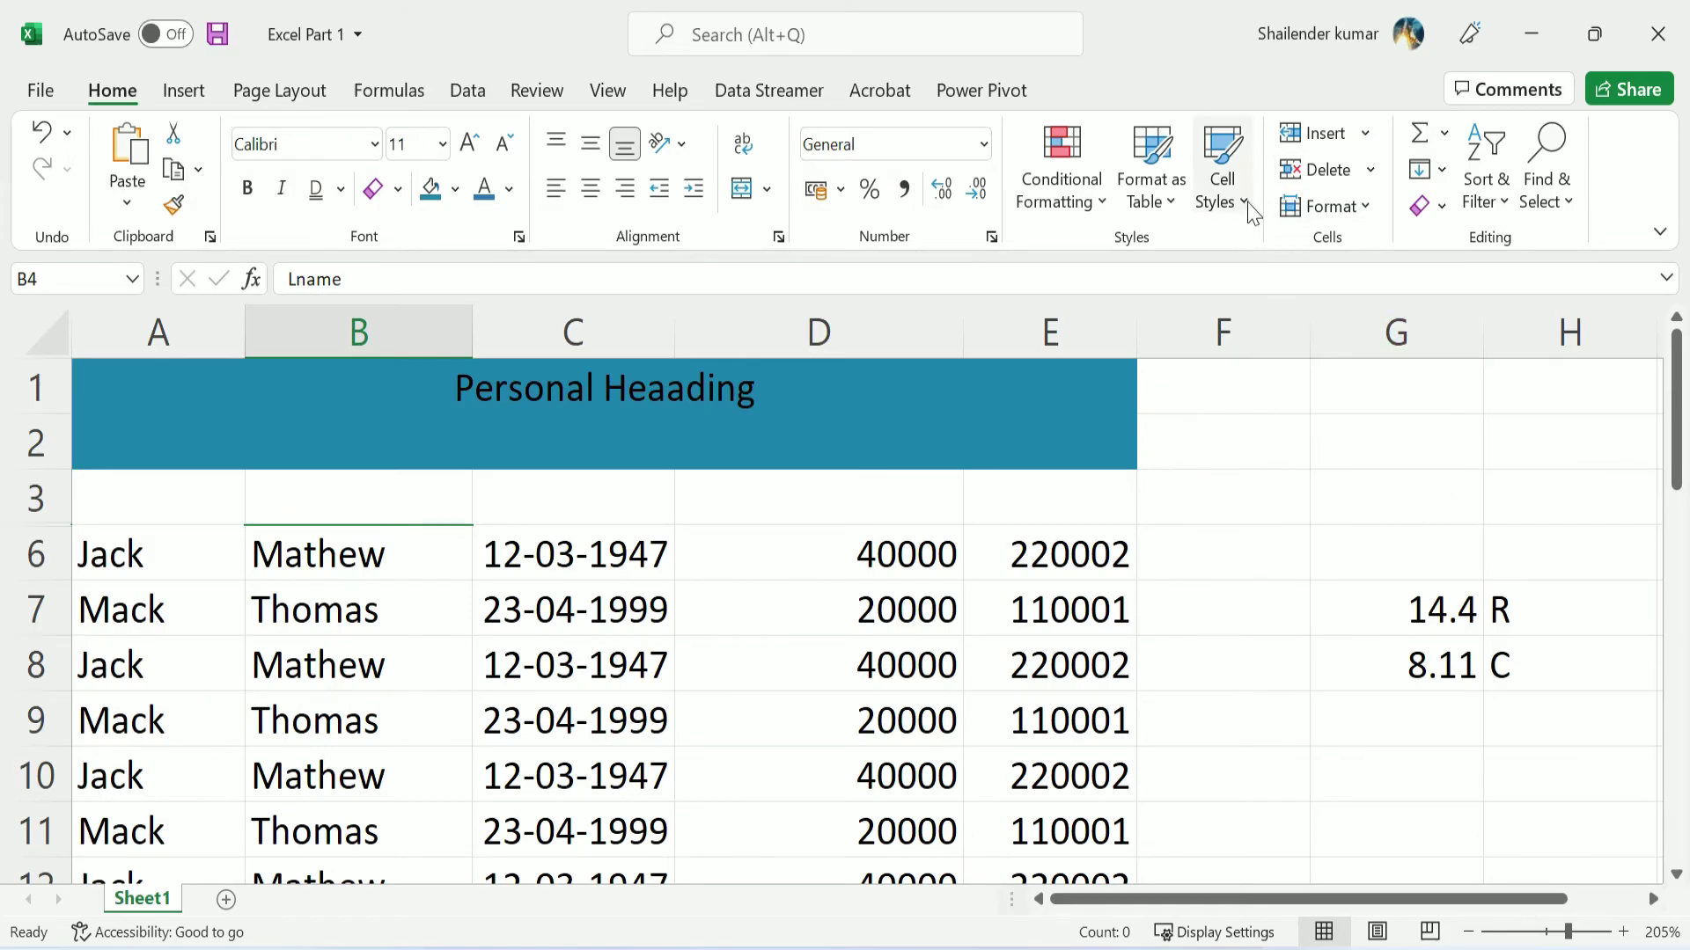
pyautogui.click(1355, 208)
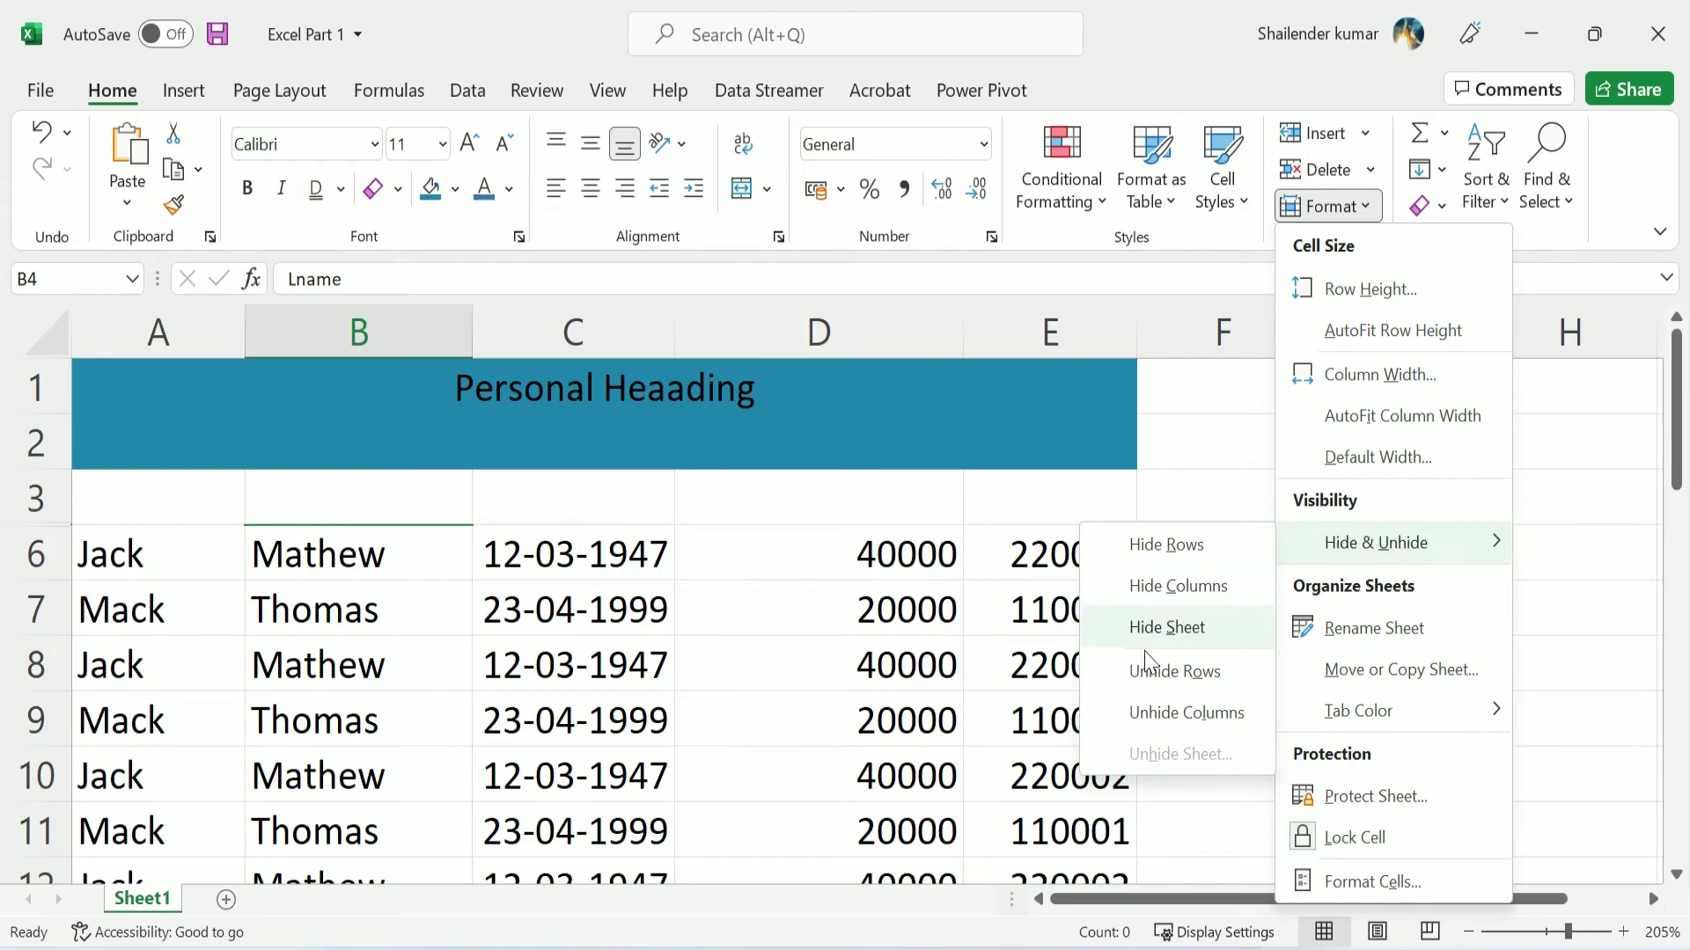
pyautogui.click(1191, 679)
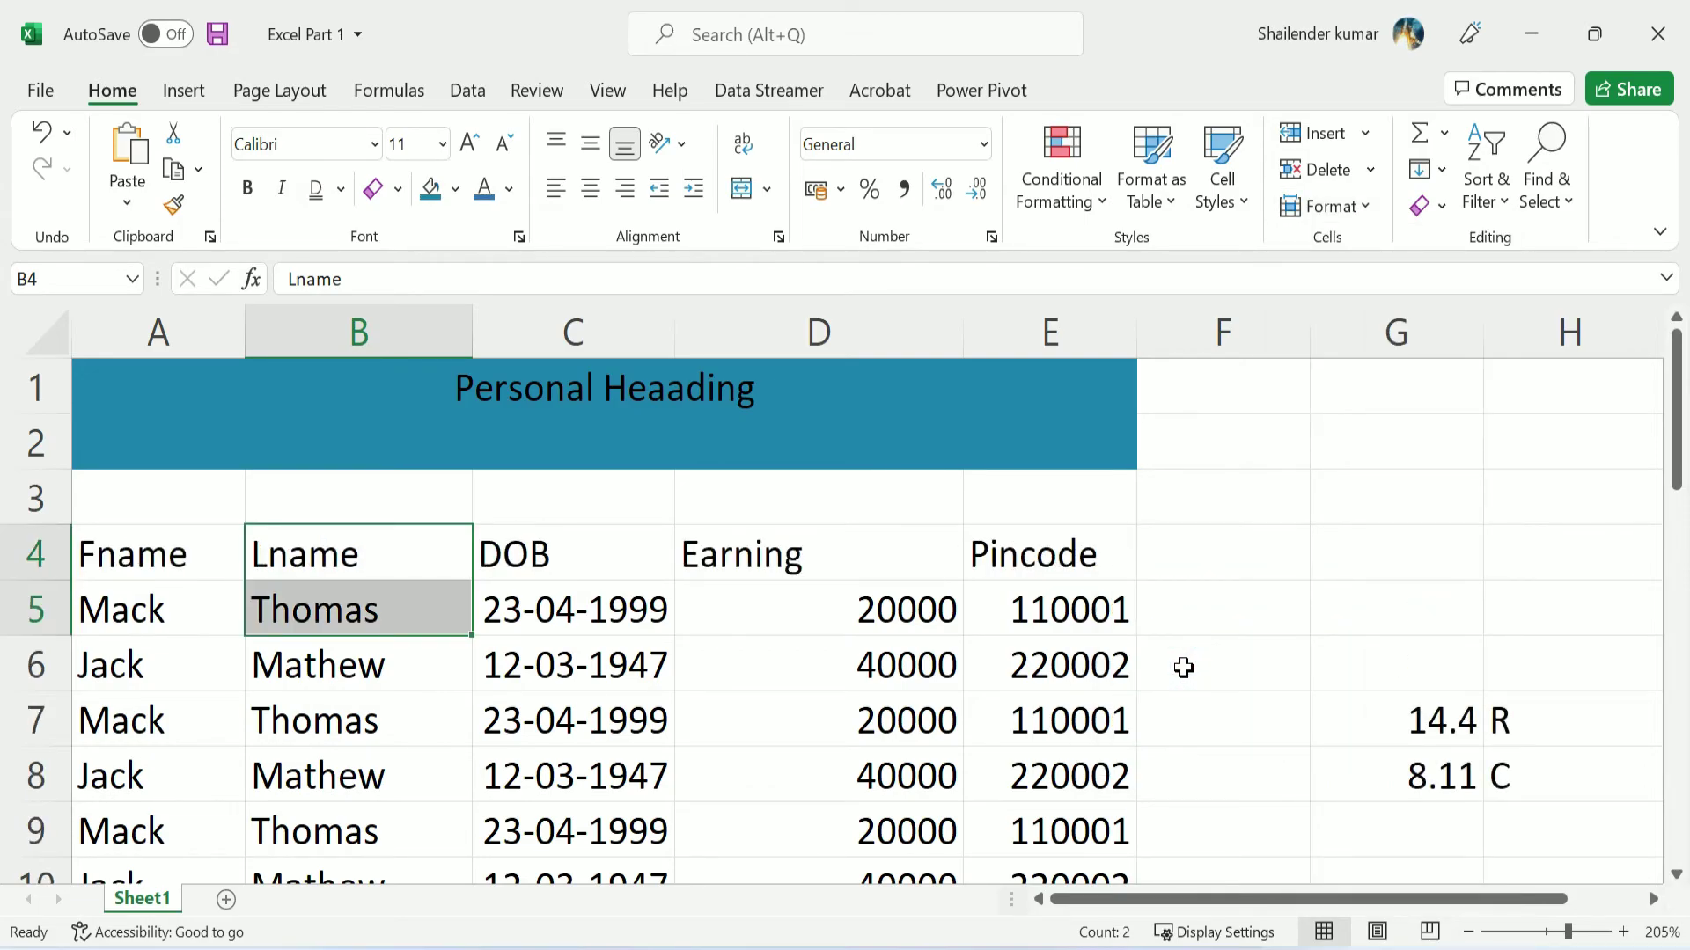
# Hide the Lname column B, unhide it, then select the Thomas and Mathew cells B5:B6
pyautogui.click(1367, 207)
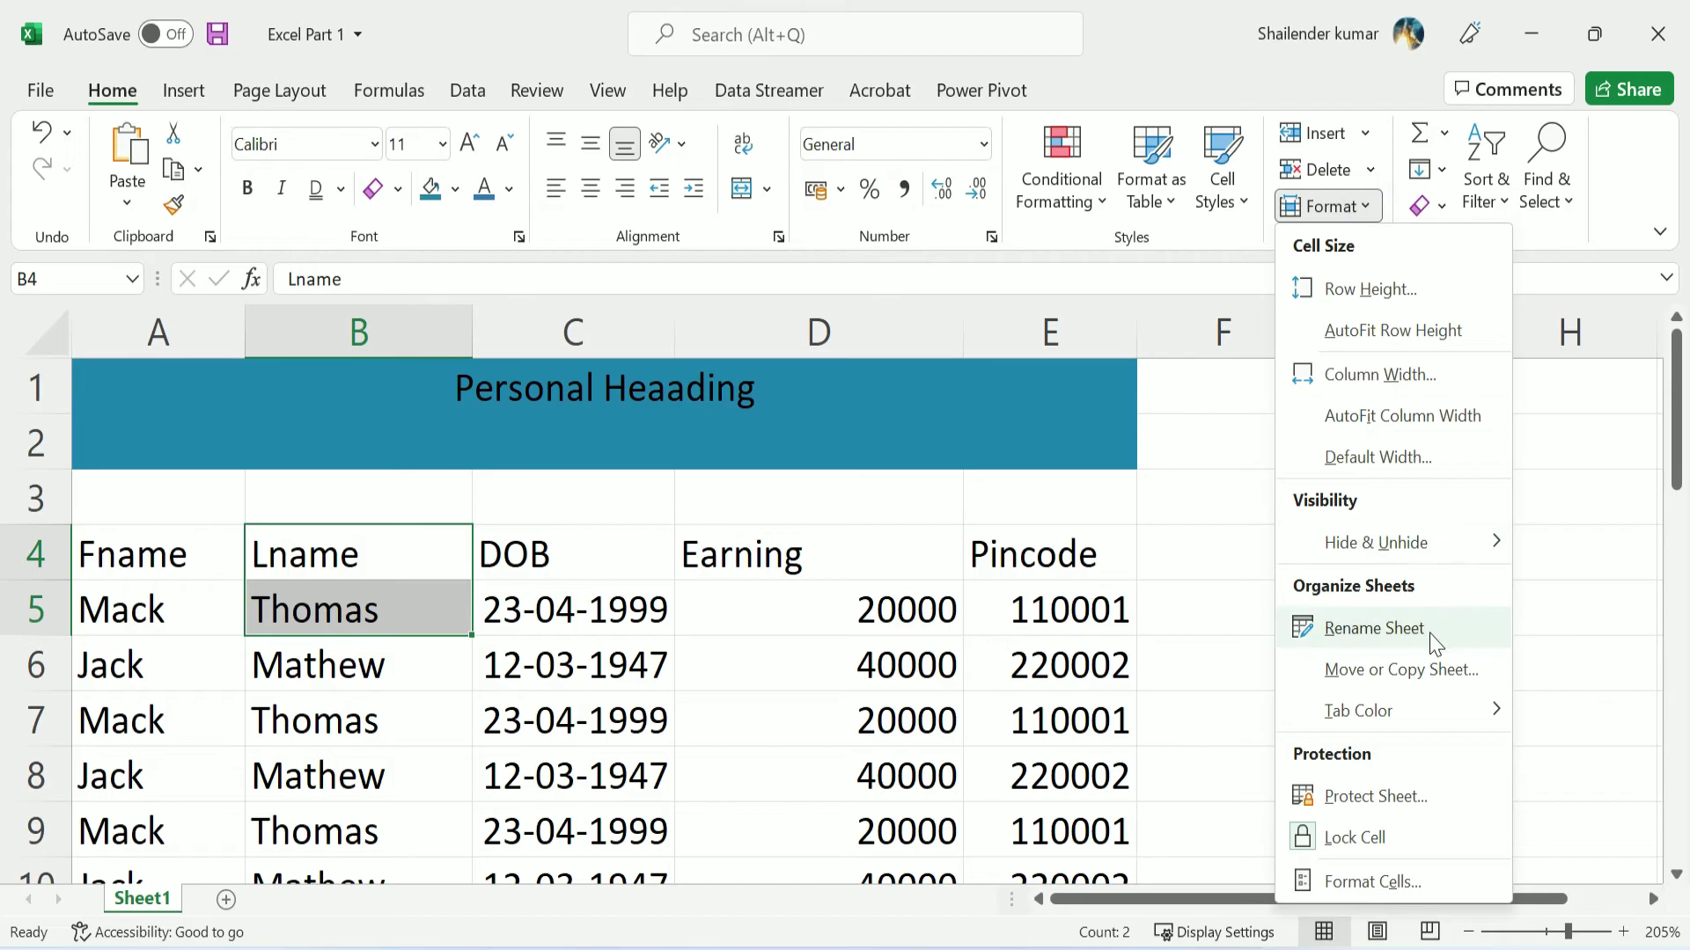
pyautogui.moveTo(1375, 542)
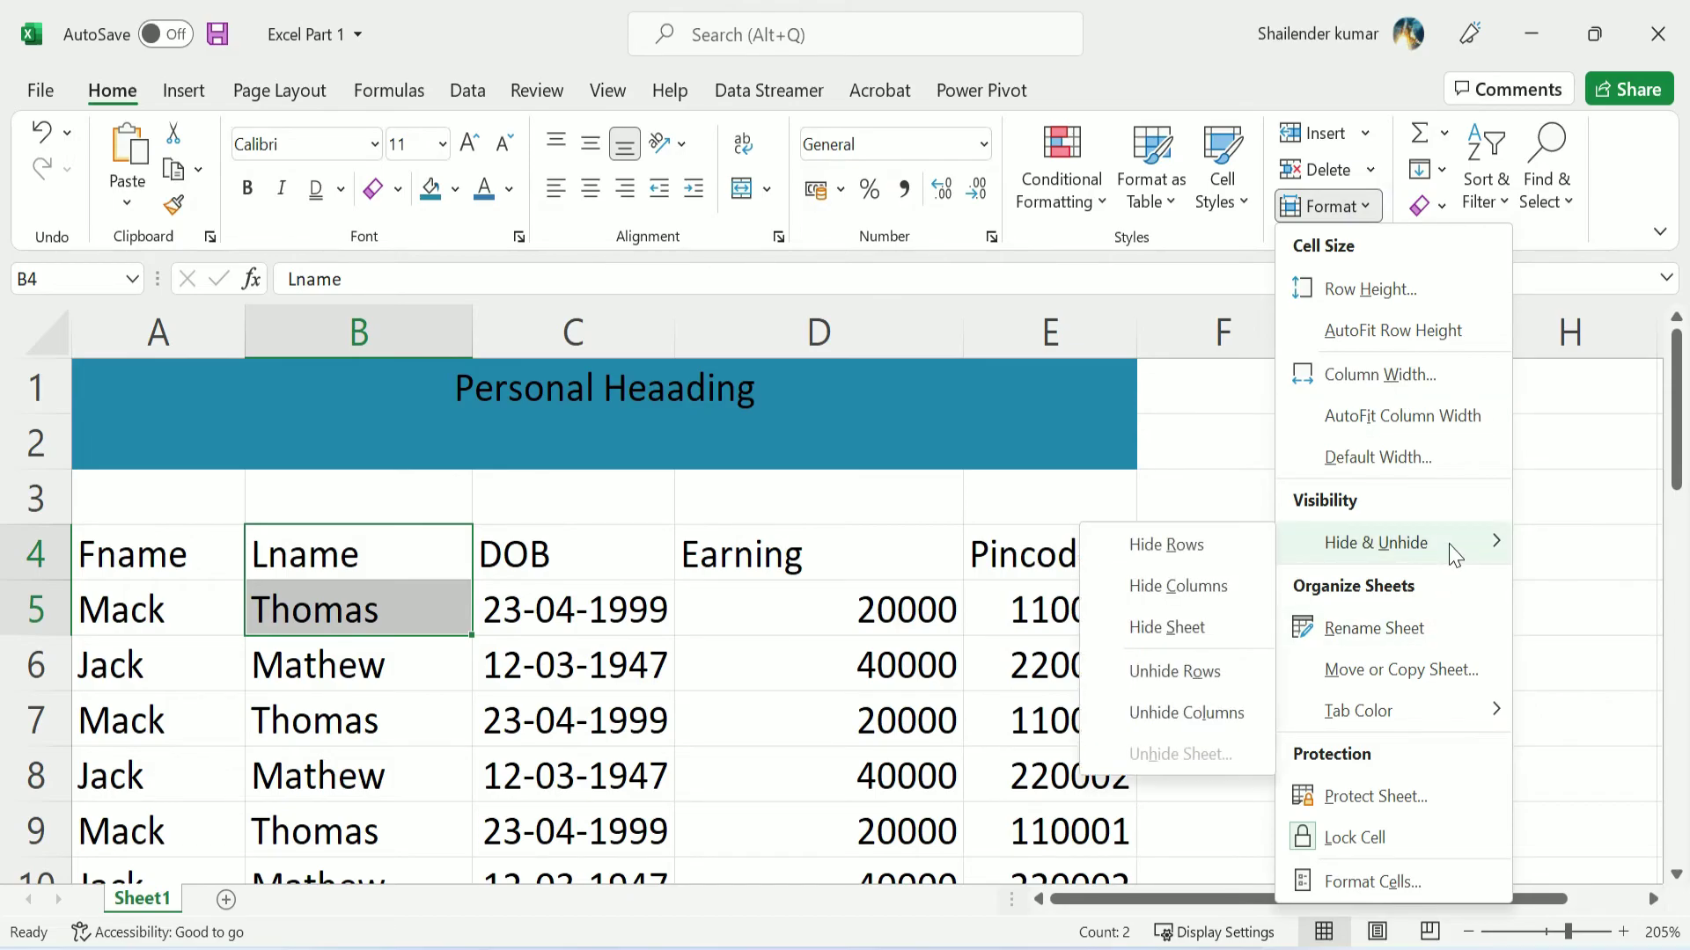
pyautogui.click(1226, 601)
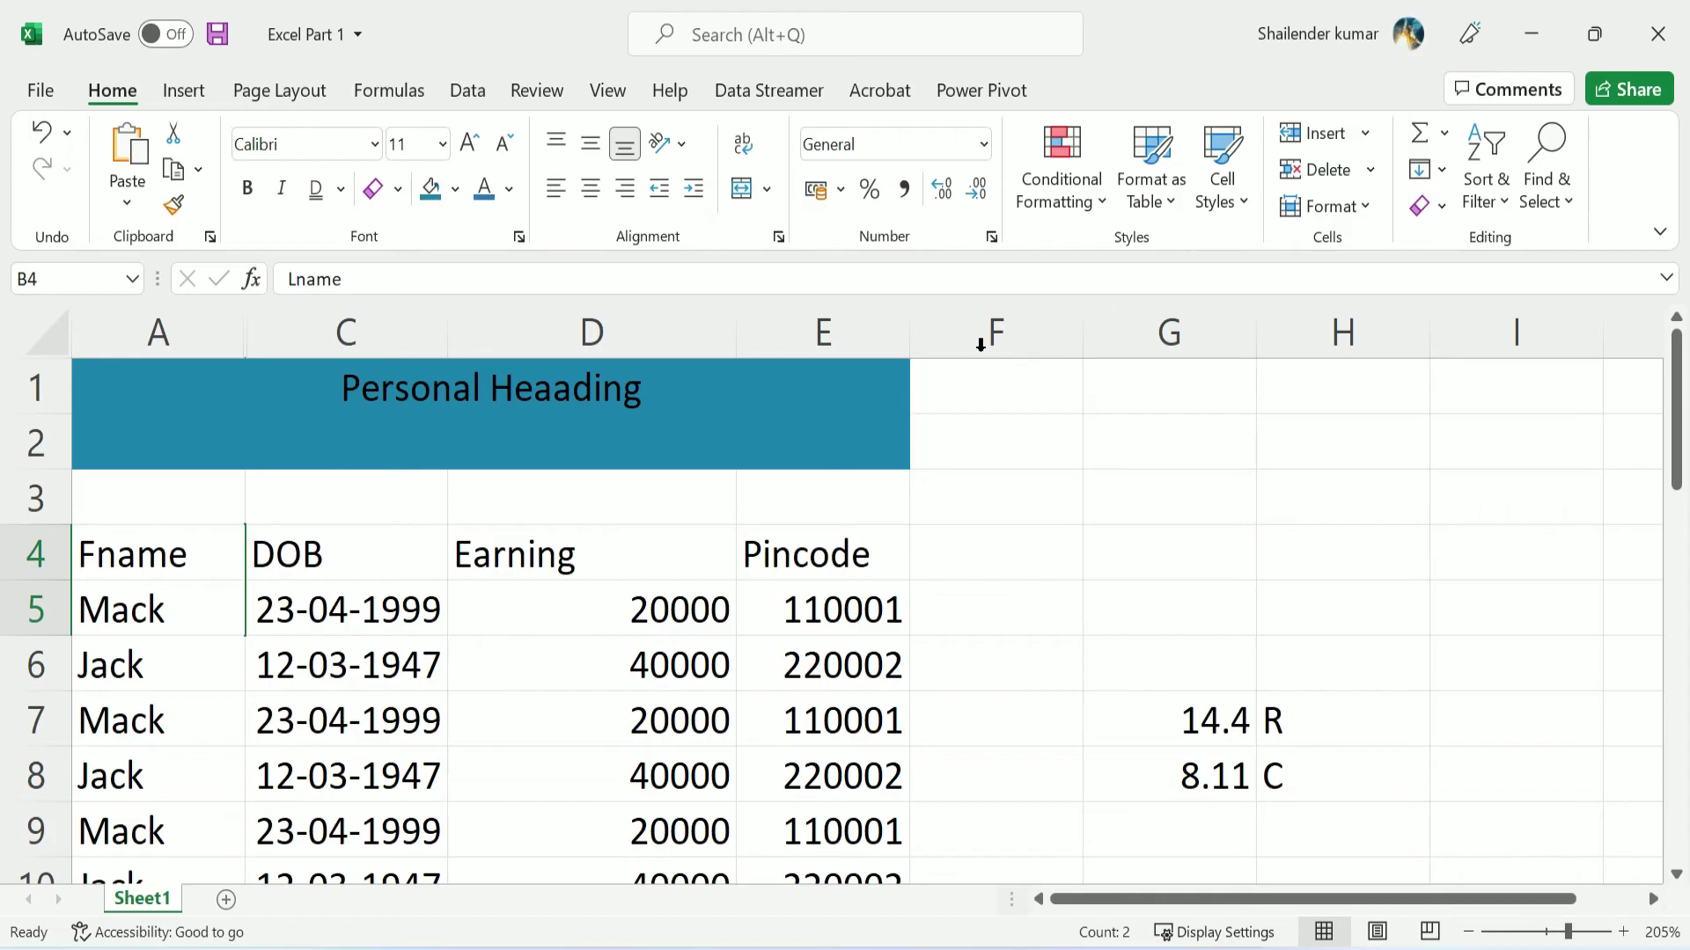
pyautogui.click(1365, 211)
pyautogui.moveTo(1375, 542)
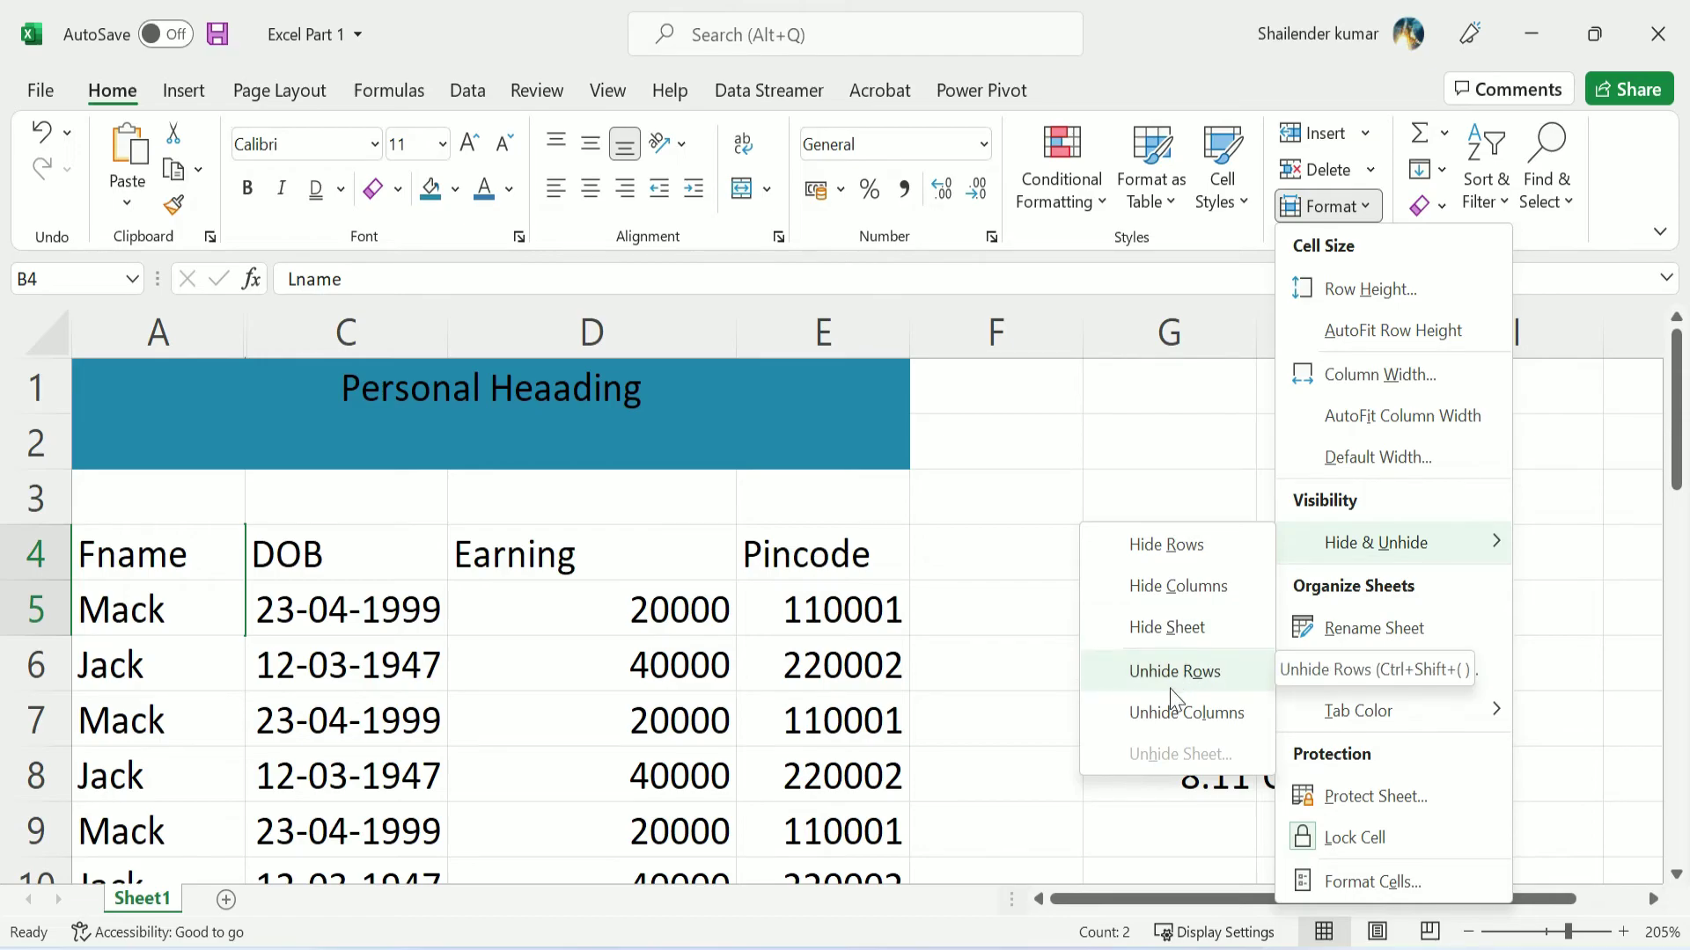
pyautogui.click(1171, 719)
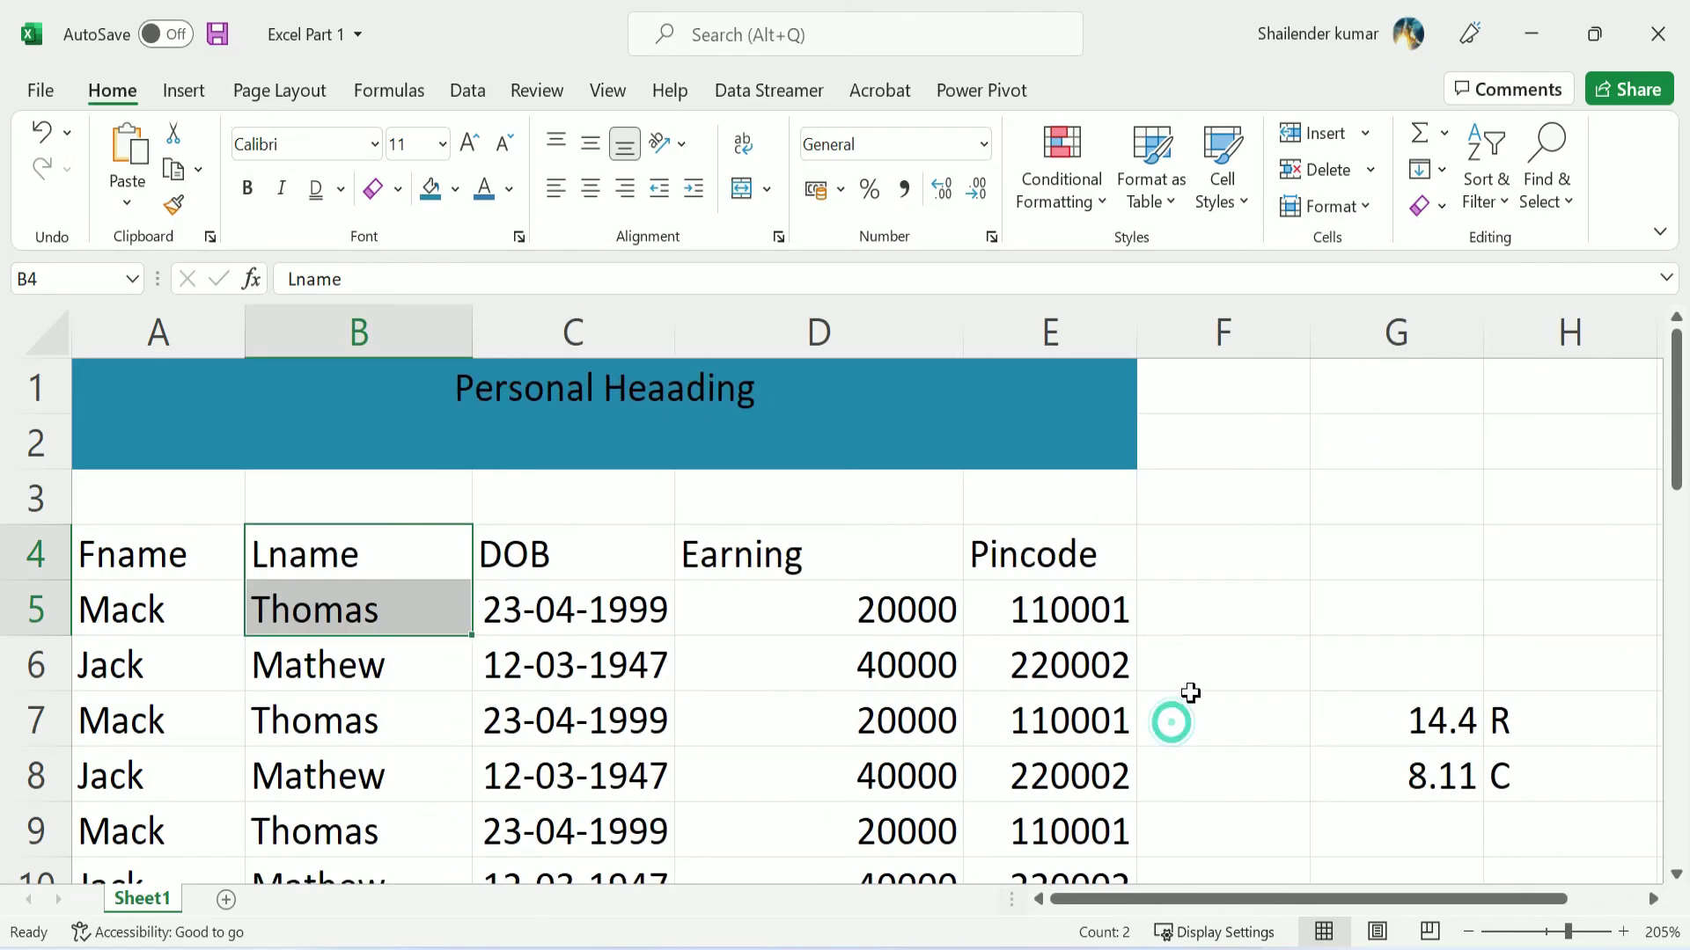
pyautogui.click(350, 569)
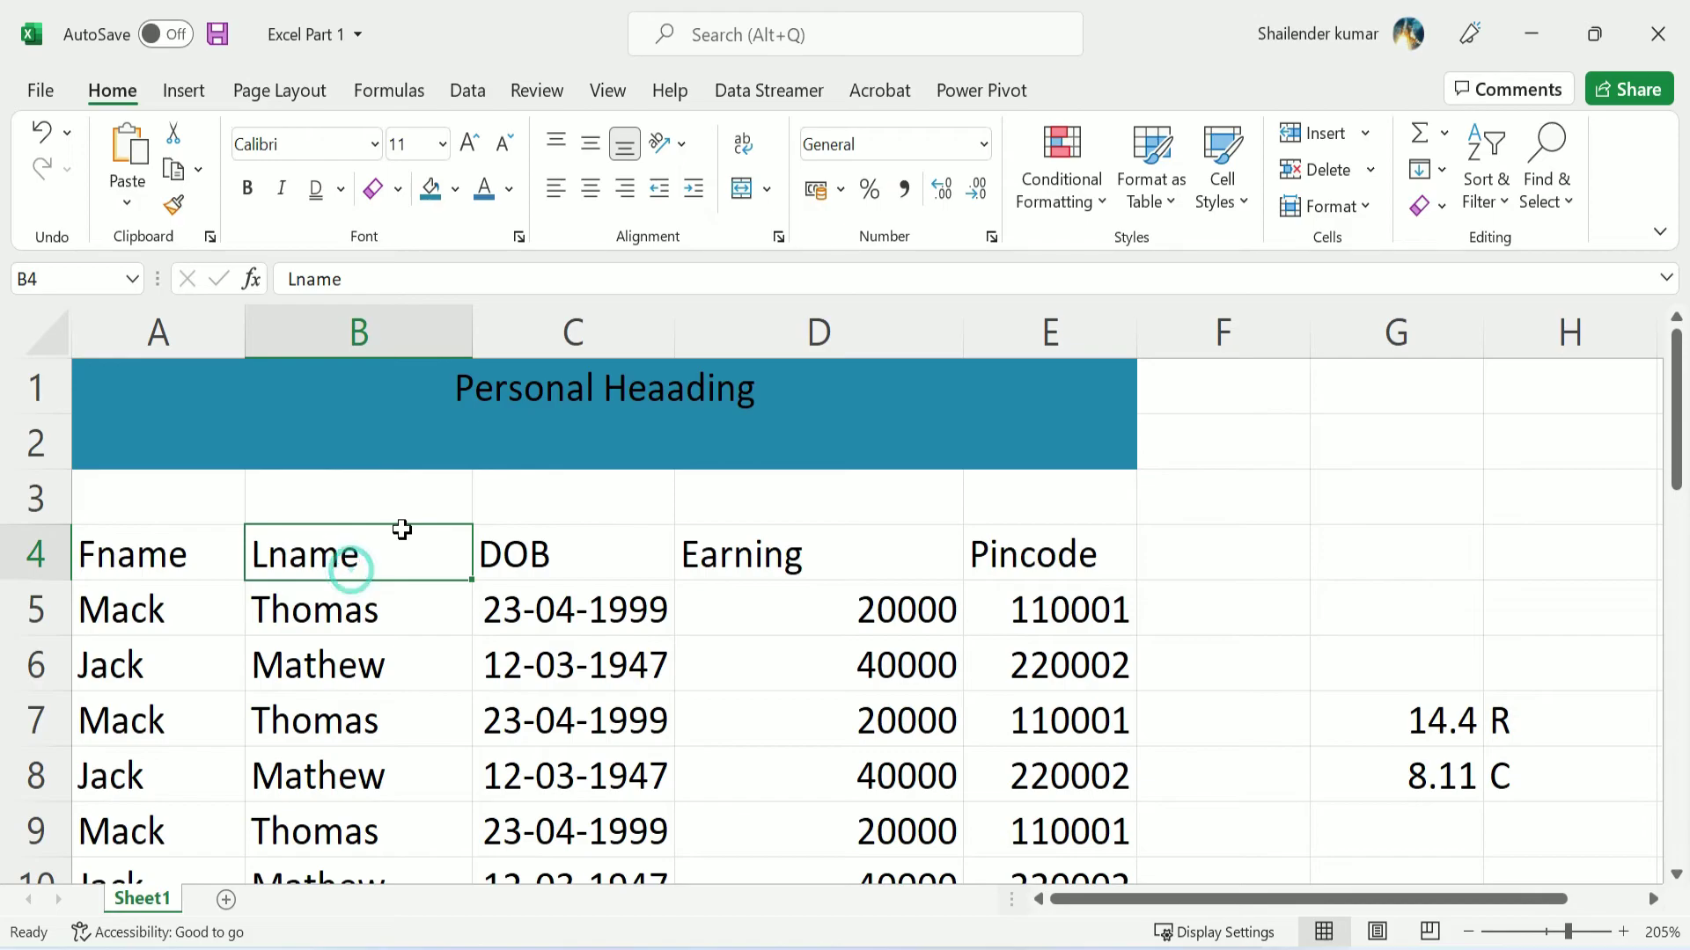
pyautogui.moveTo(312, 614); pyautogui.dragTo(283, 678)
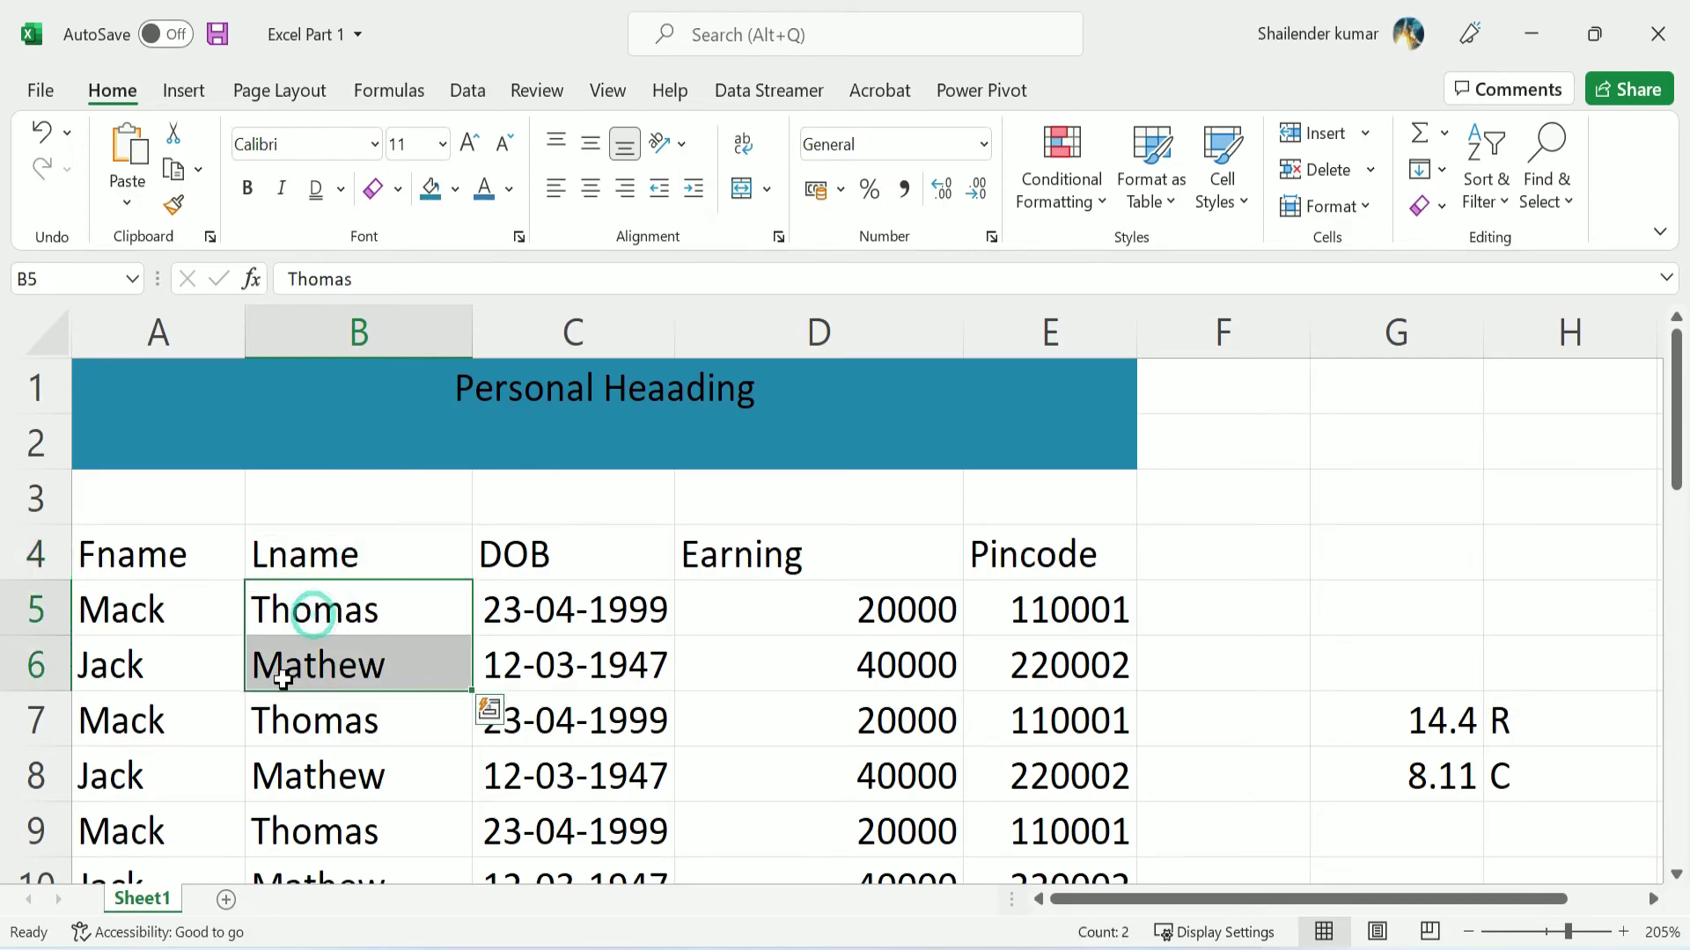
pyautogui.rightClick(36, 606)
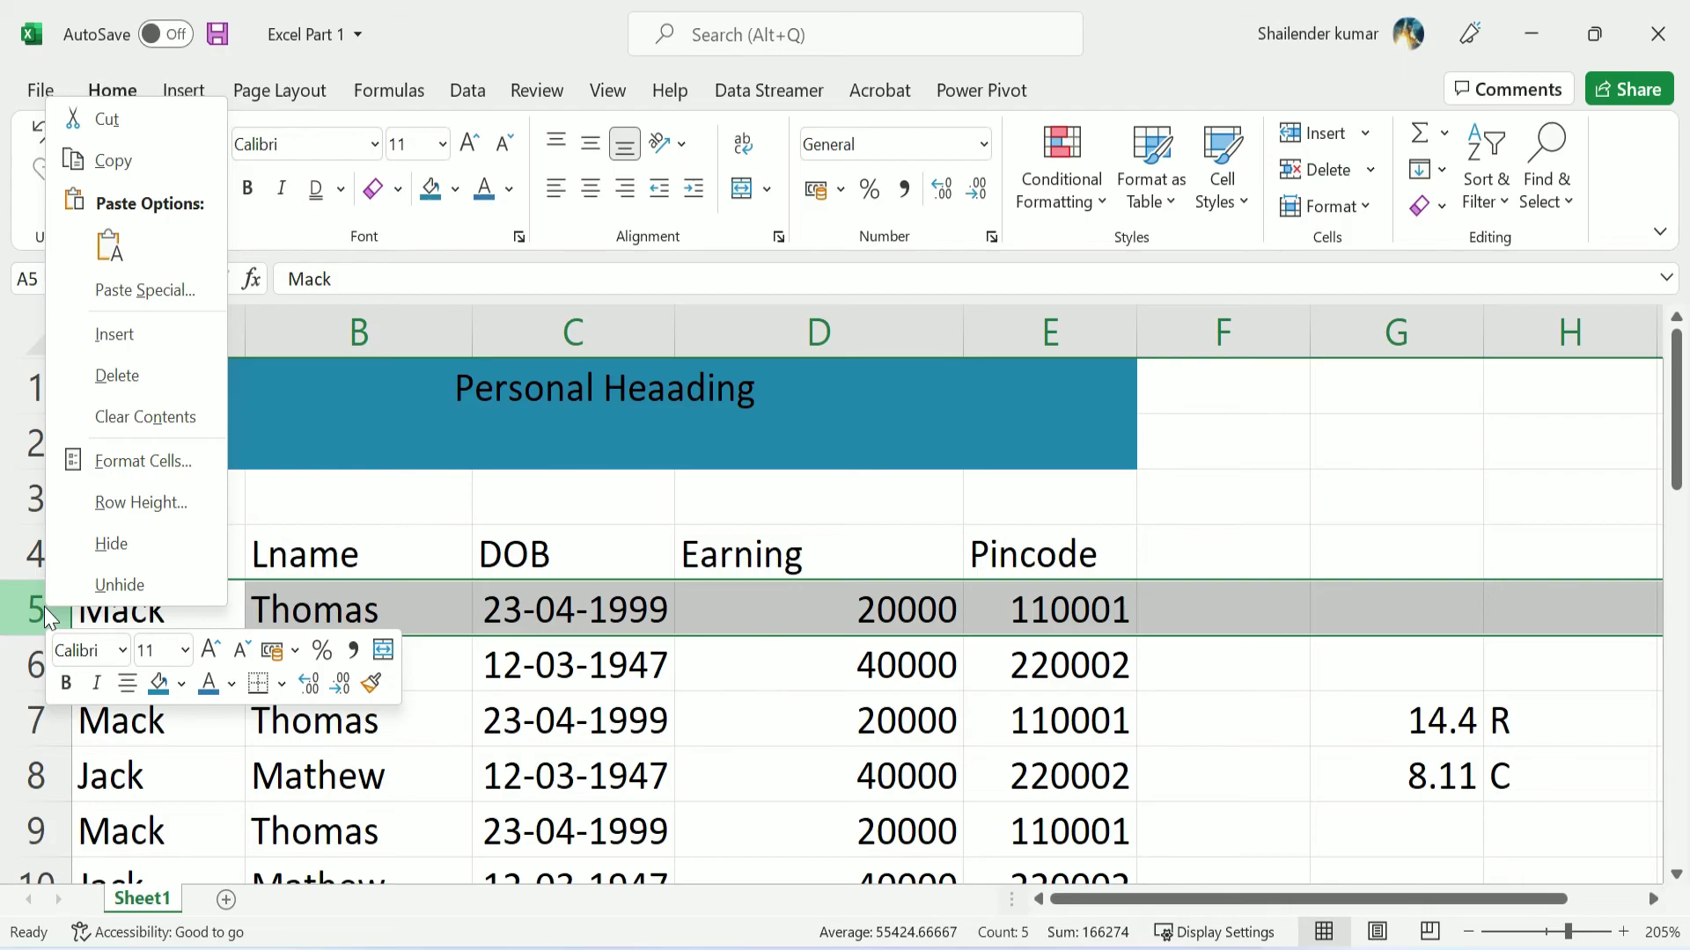
pyautogui.click(164, 554)
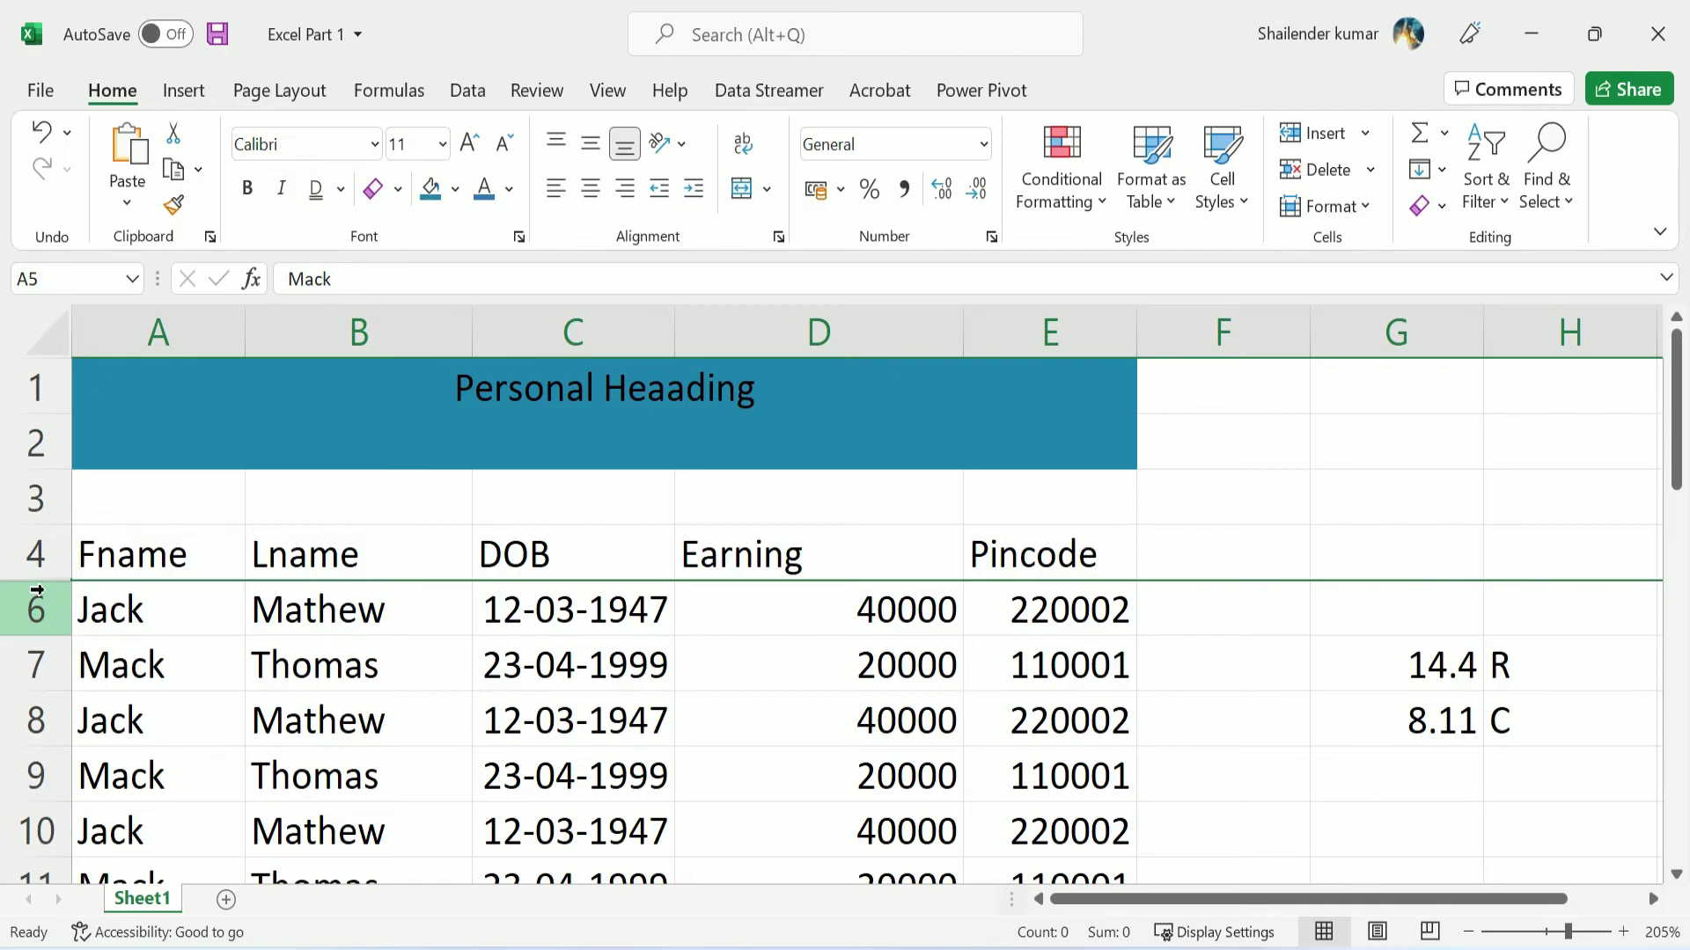
pyautogui.doubleClick(37, 590)
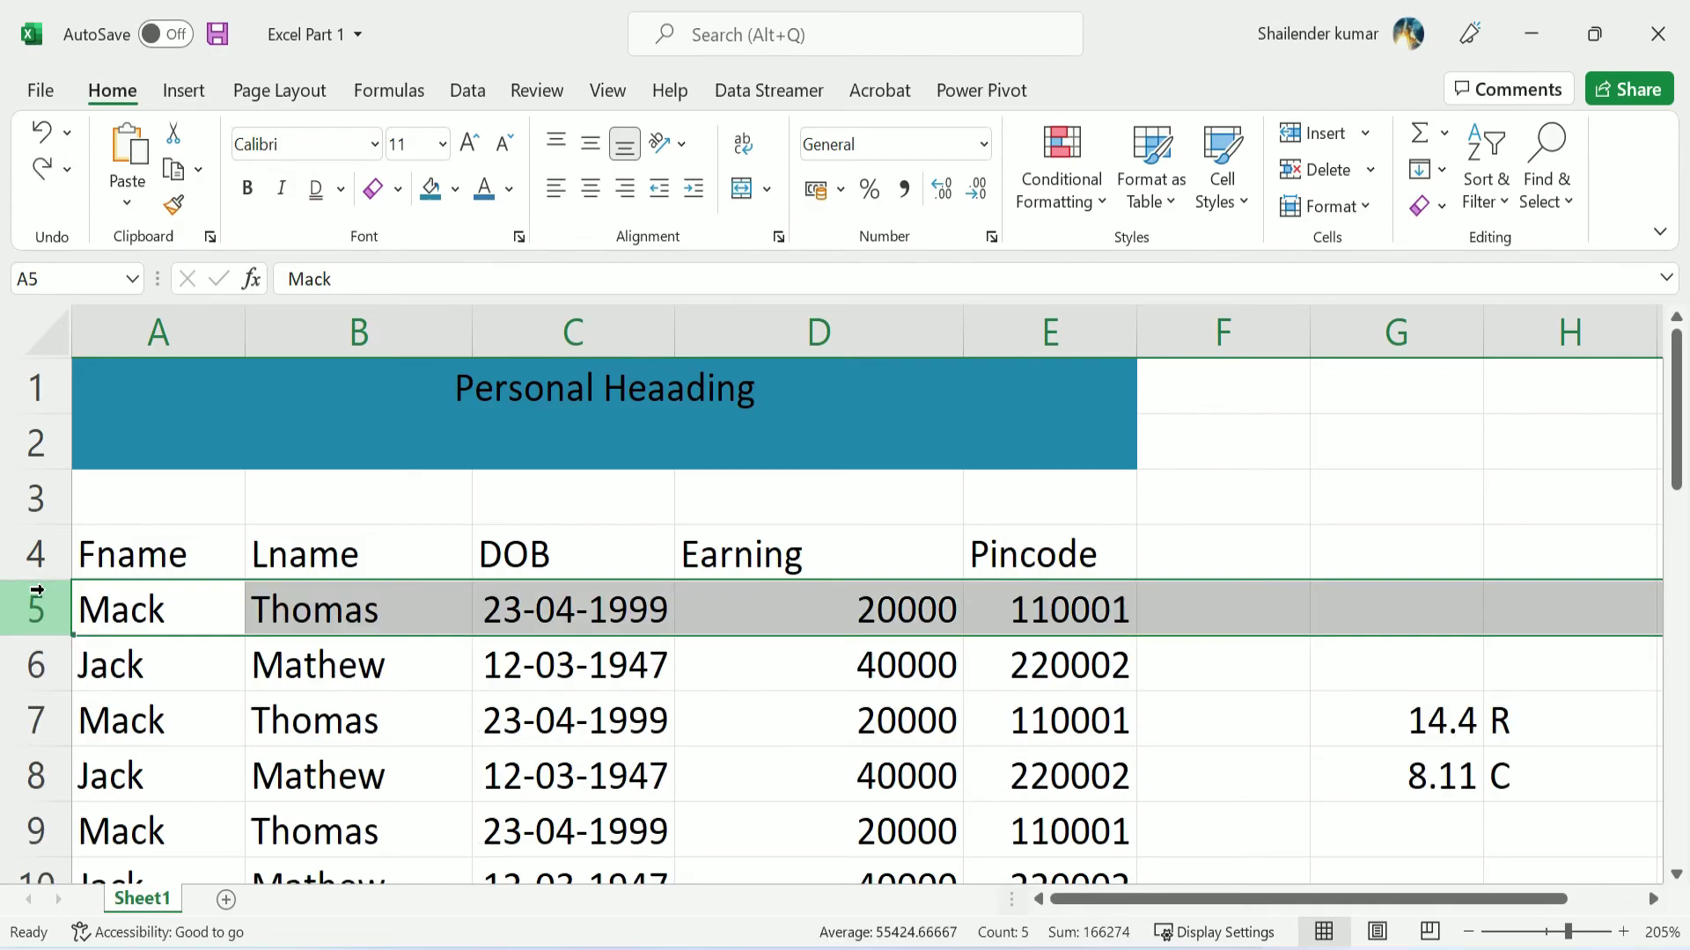
pyautogui.click(466, 697)
pyautogui.moveTo(283, 609); pyautogui.dragTo(296, 689)
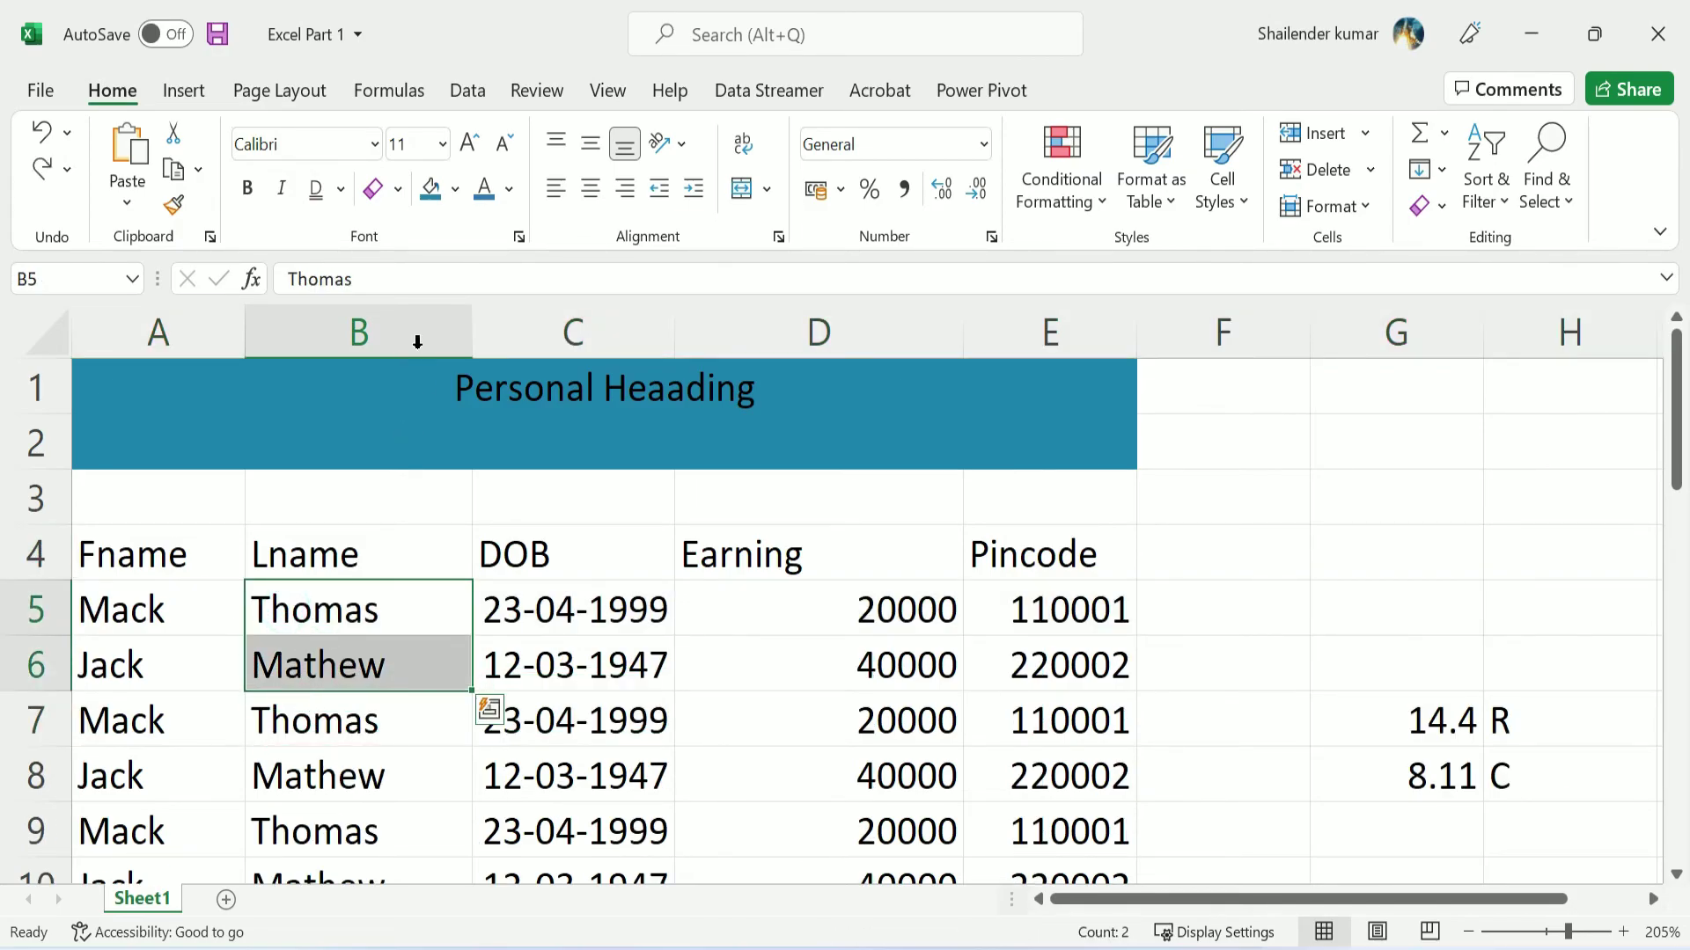
pyautogui.click(335, 332)
pyautogui.rightClick(337, 341)
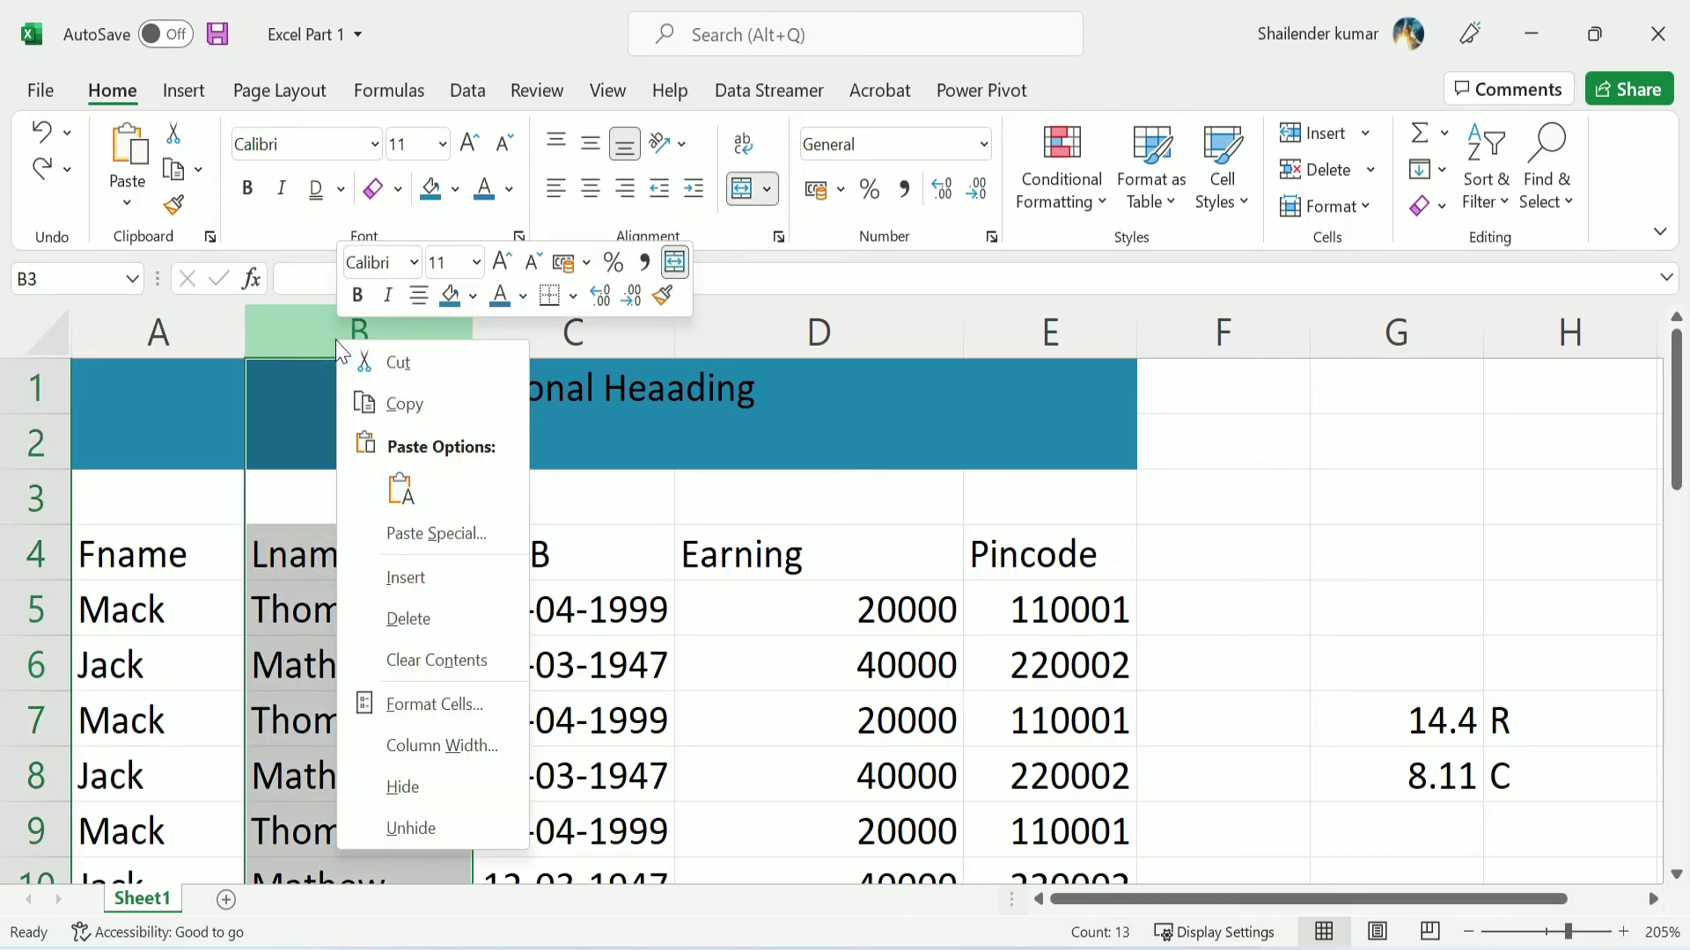
pyautogui.click(468, 805)
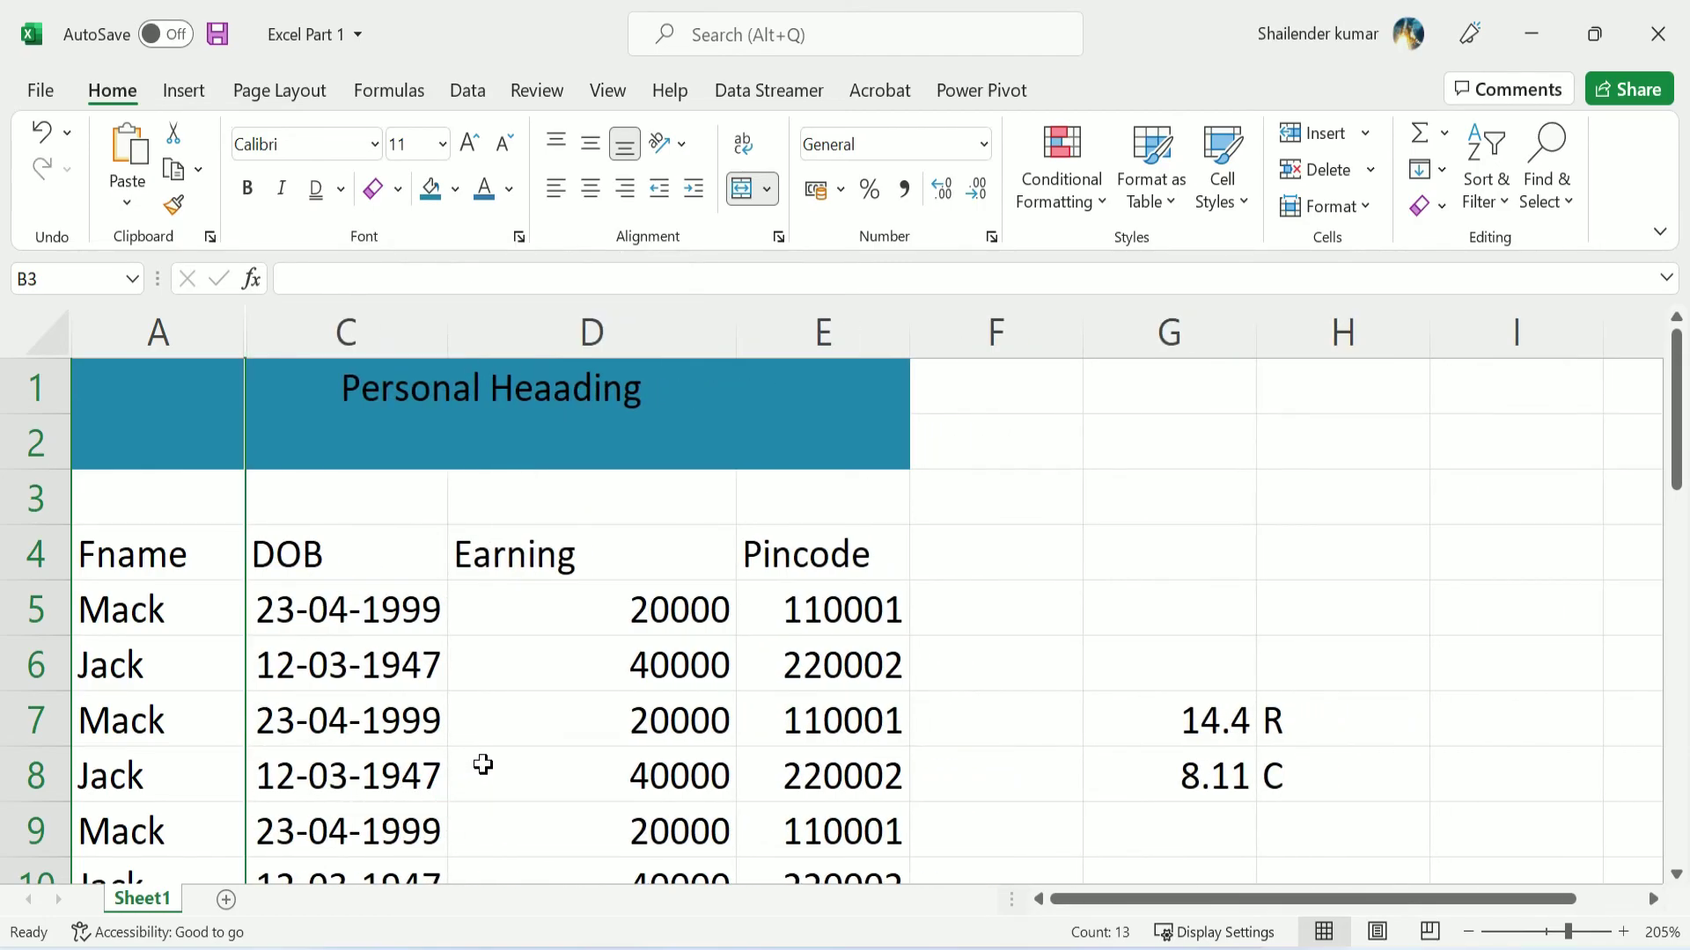
pyautogui.moveTo(392, 339); pyautogui.dragTo(227, 343)
pyautogui.click(226, 343)
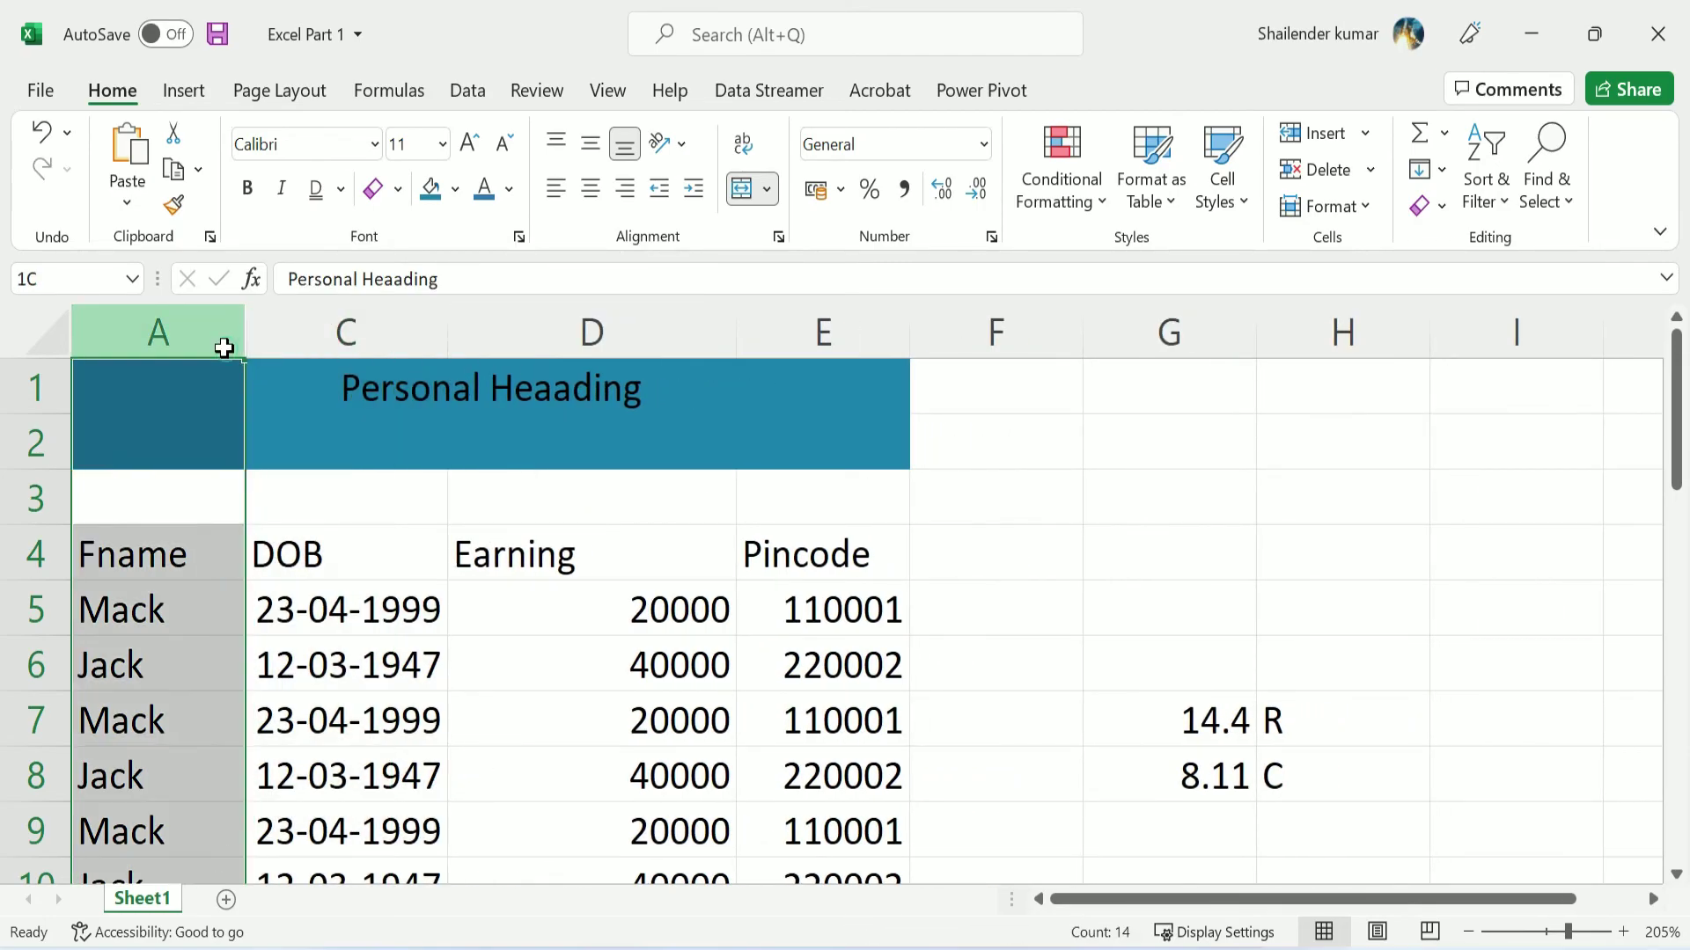
pyautogui.moveTo(239, 351); pyautogui.dragTo(304, 351)
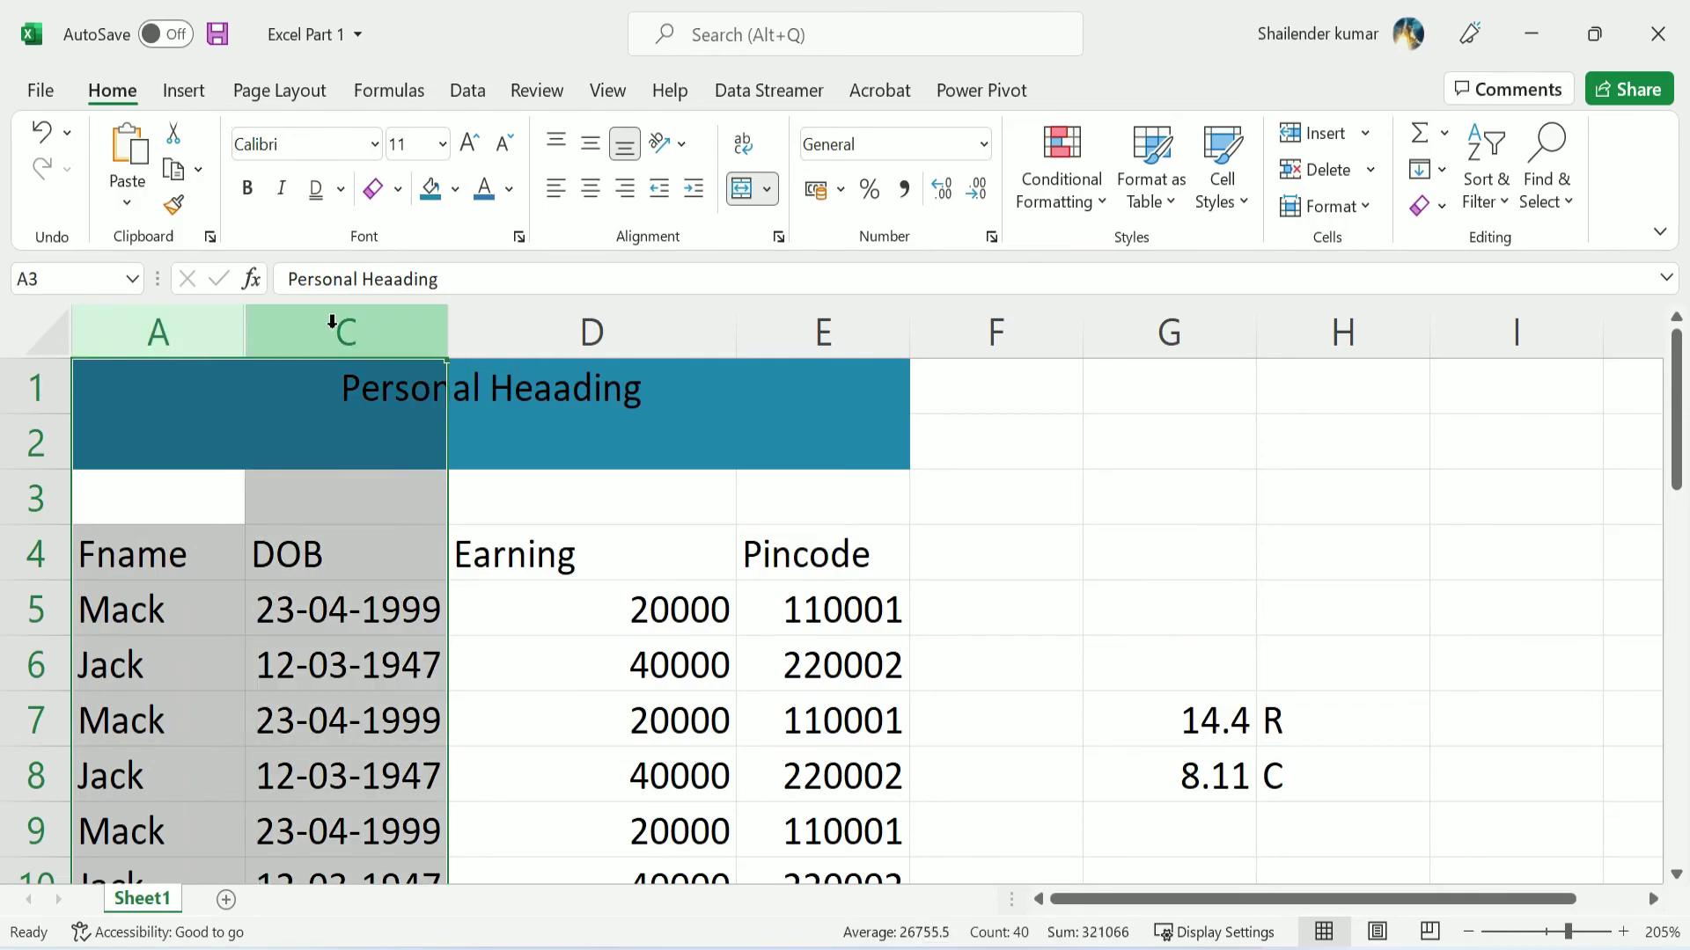
pyautogui.rightClick(331, 323)
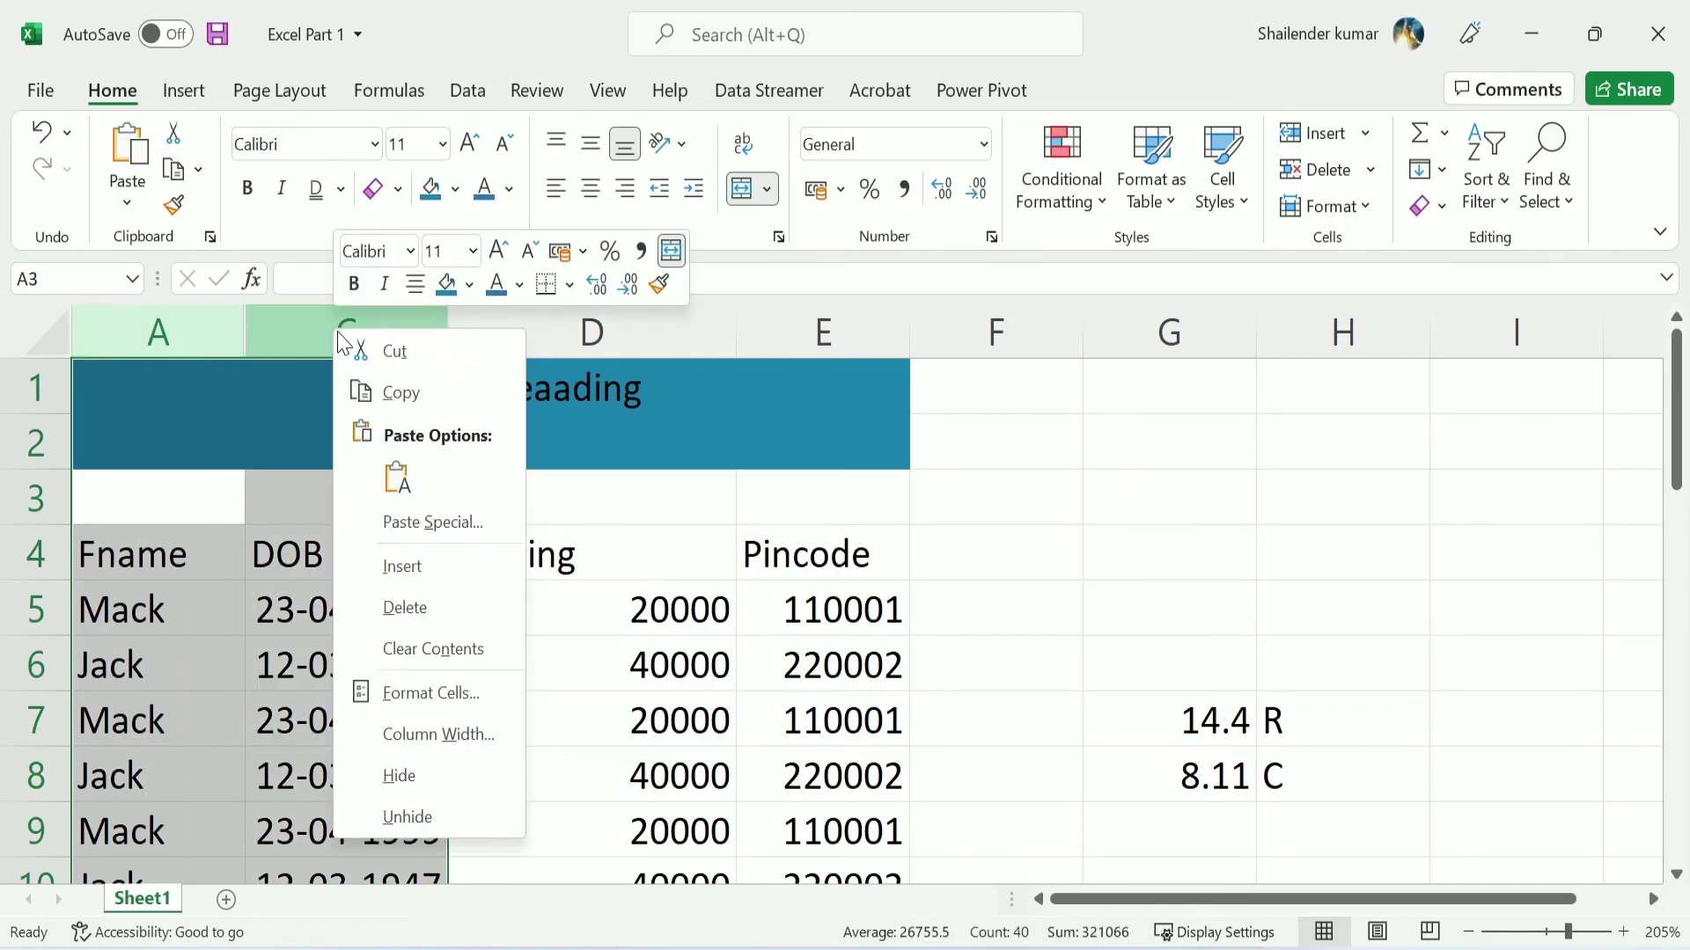
pyautogui.click(408, 817)
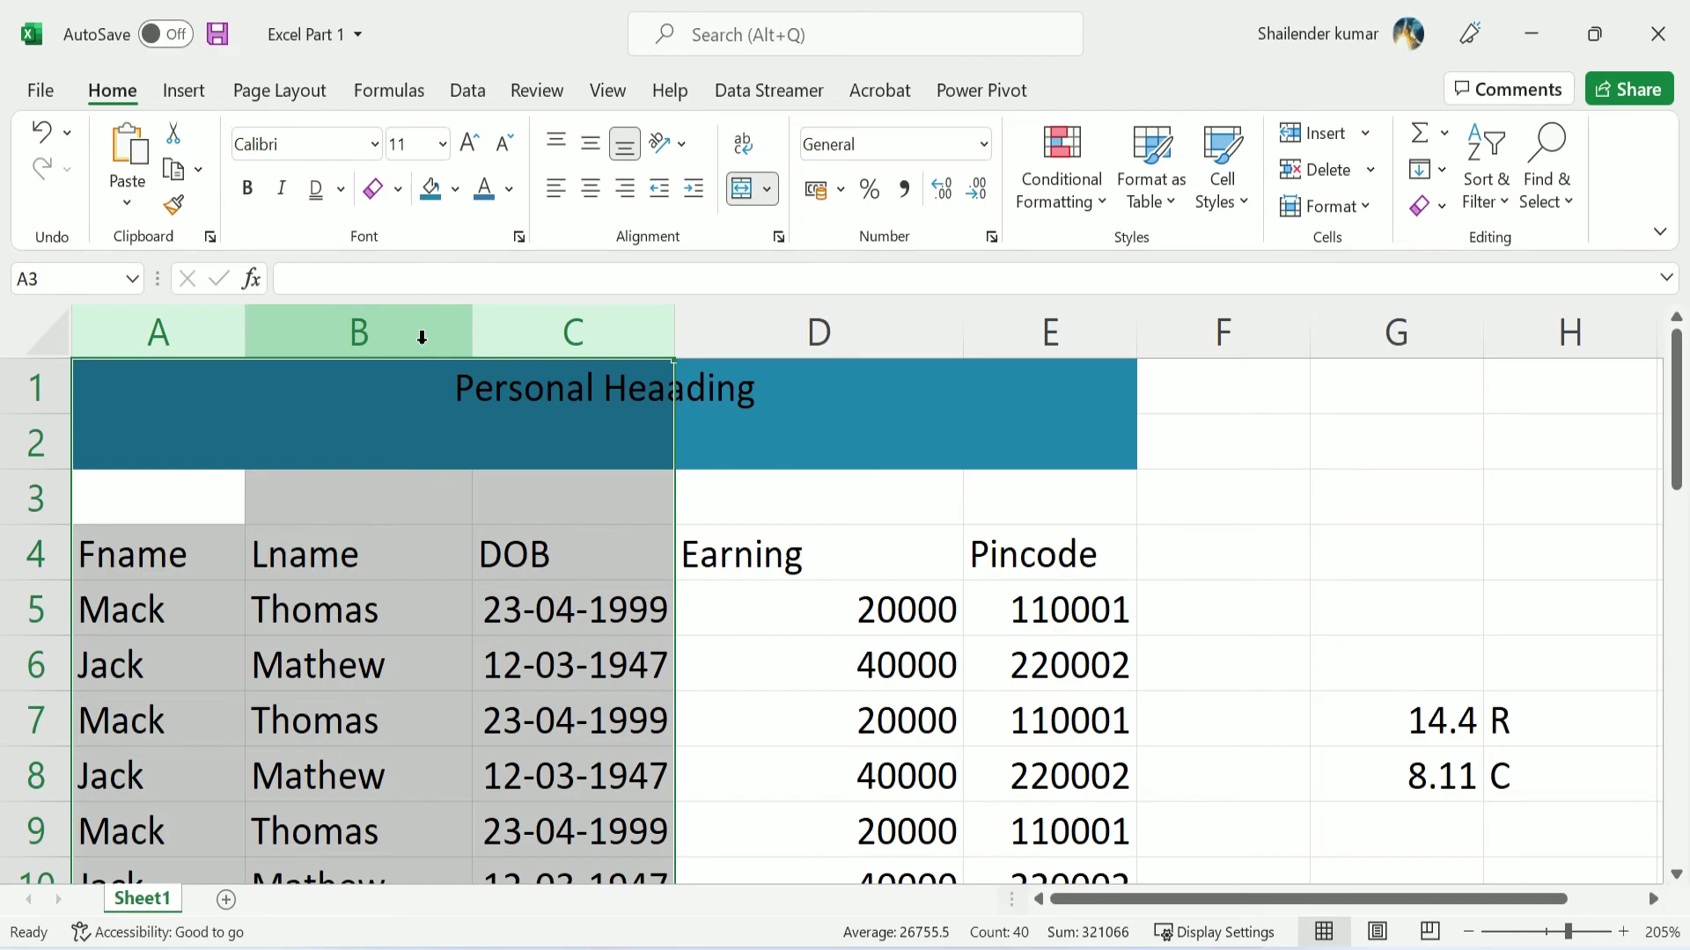
pyautogui.click(660, 659)
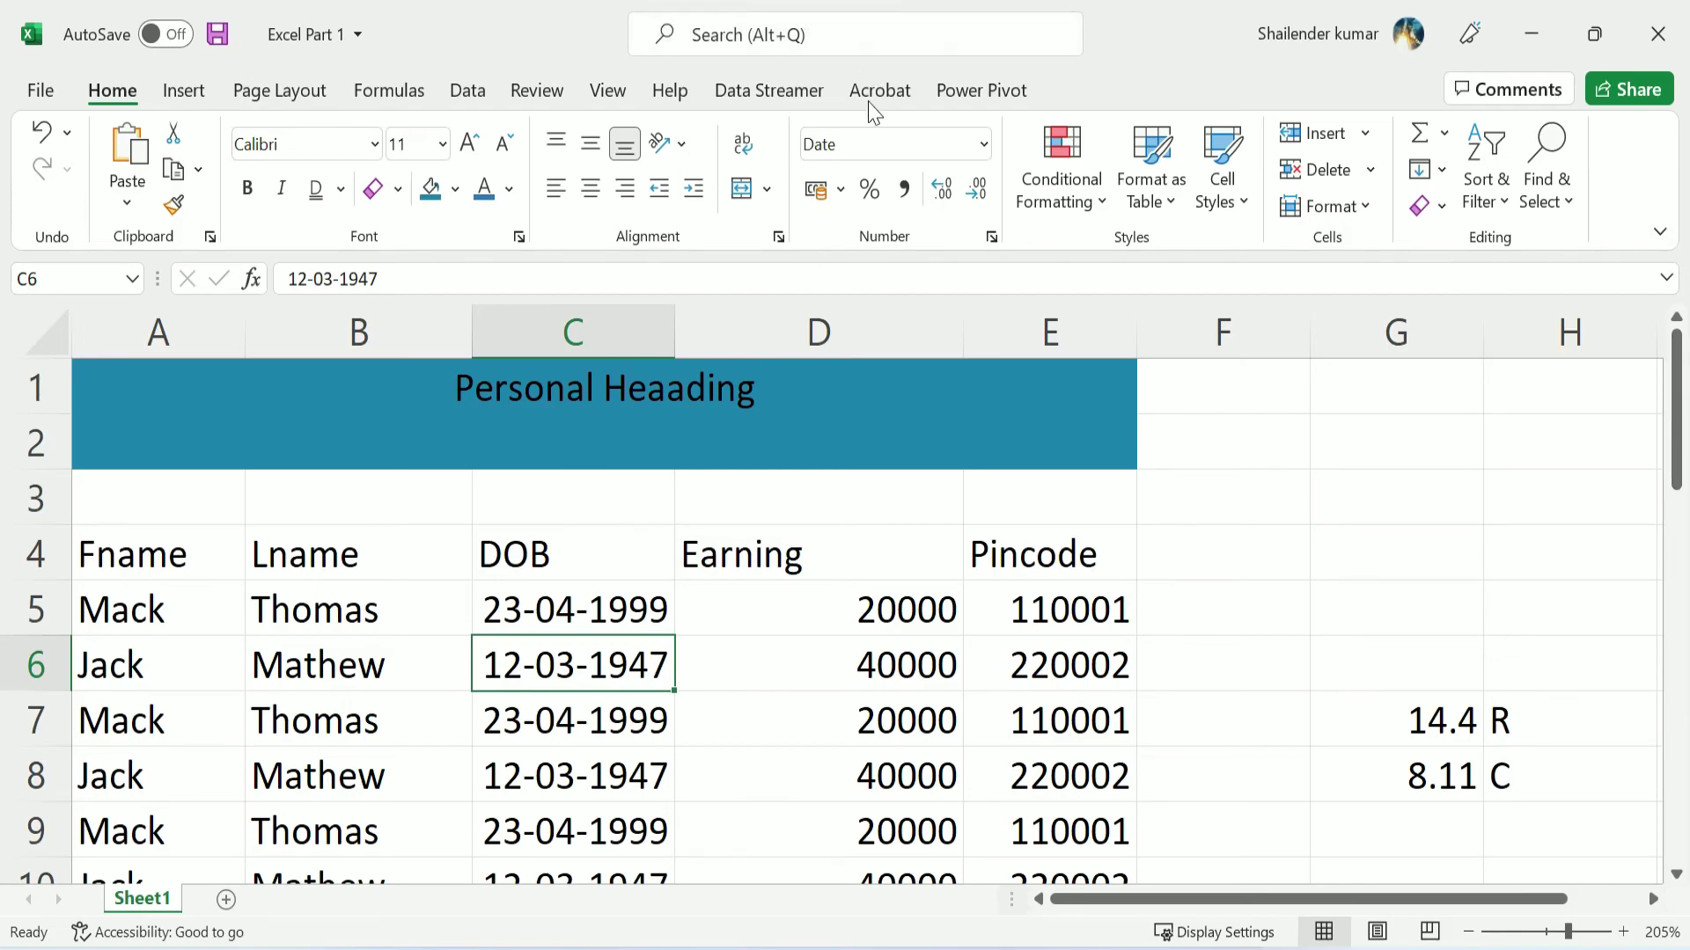
# Rename Sheet1 to 'Krish Toyz' through Format > Rename Sheet
pyautogui.click(1373, 211)
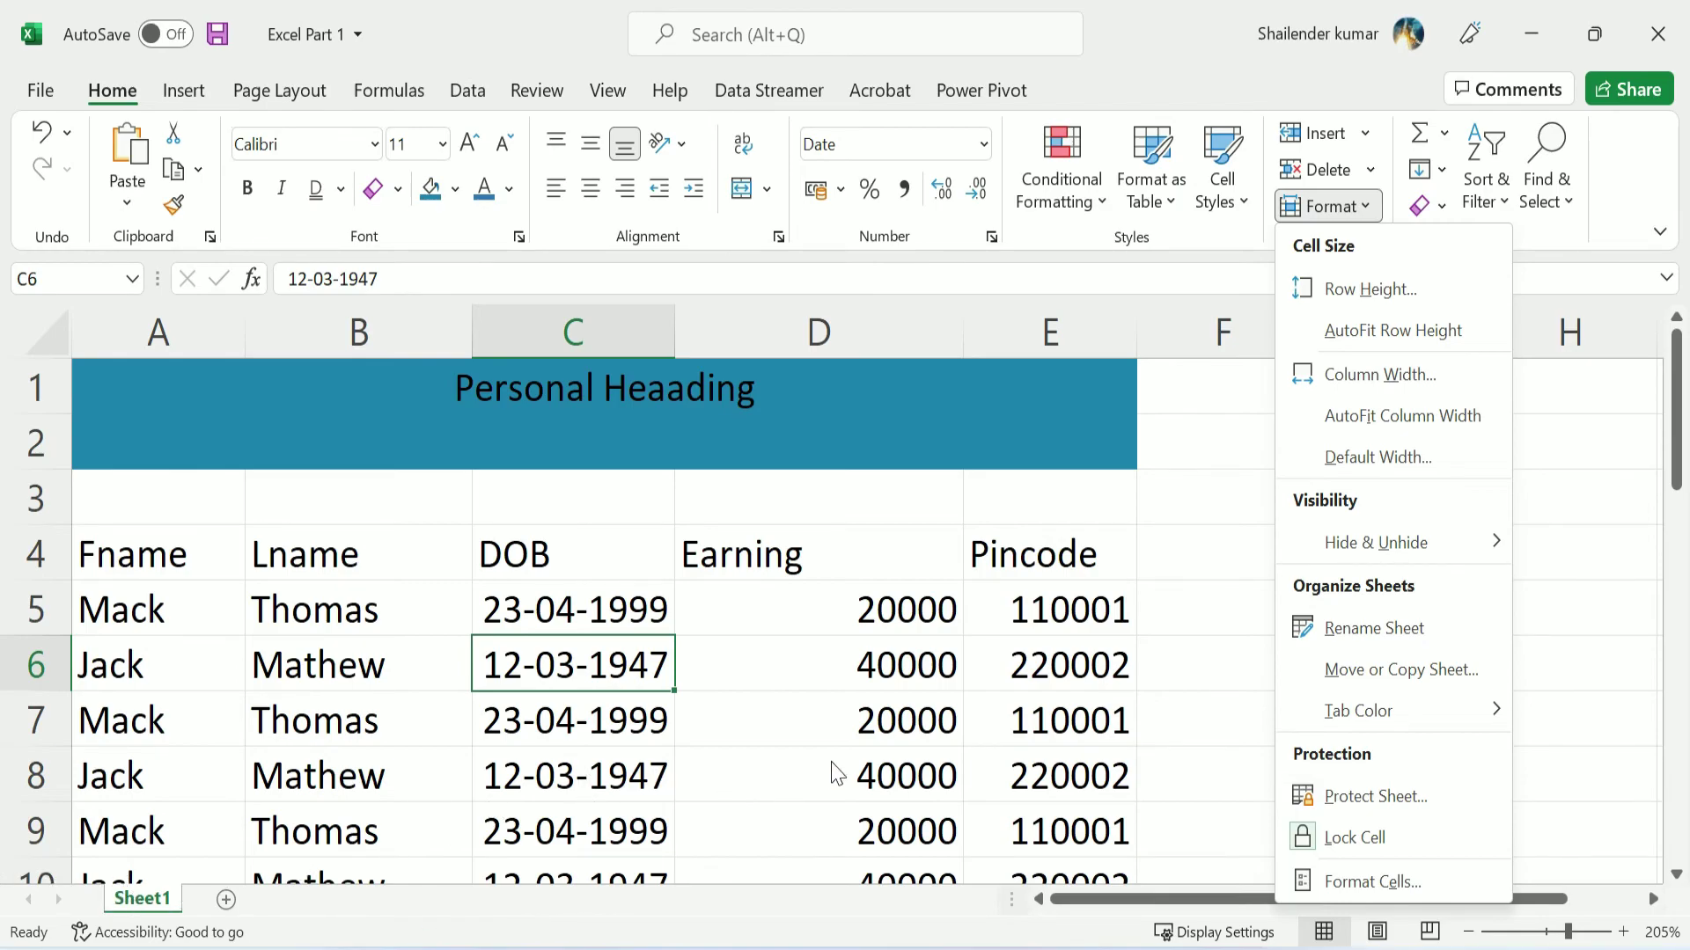
pyautogui.click(1395, 628)
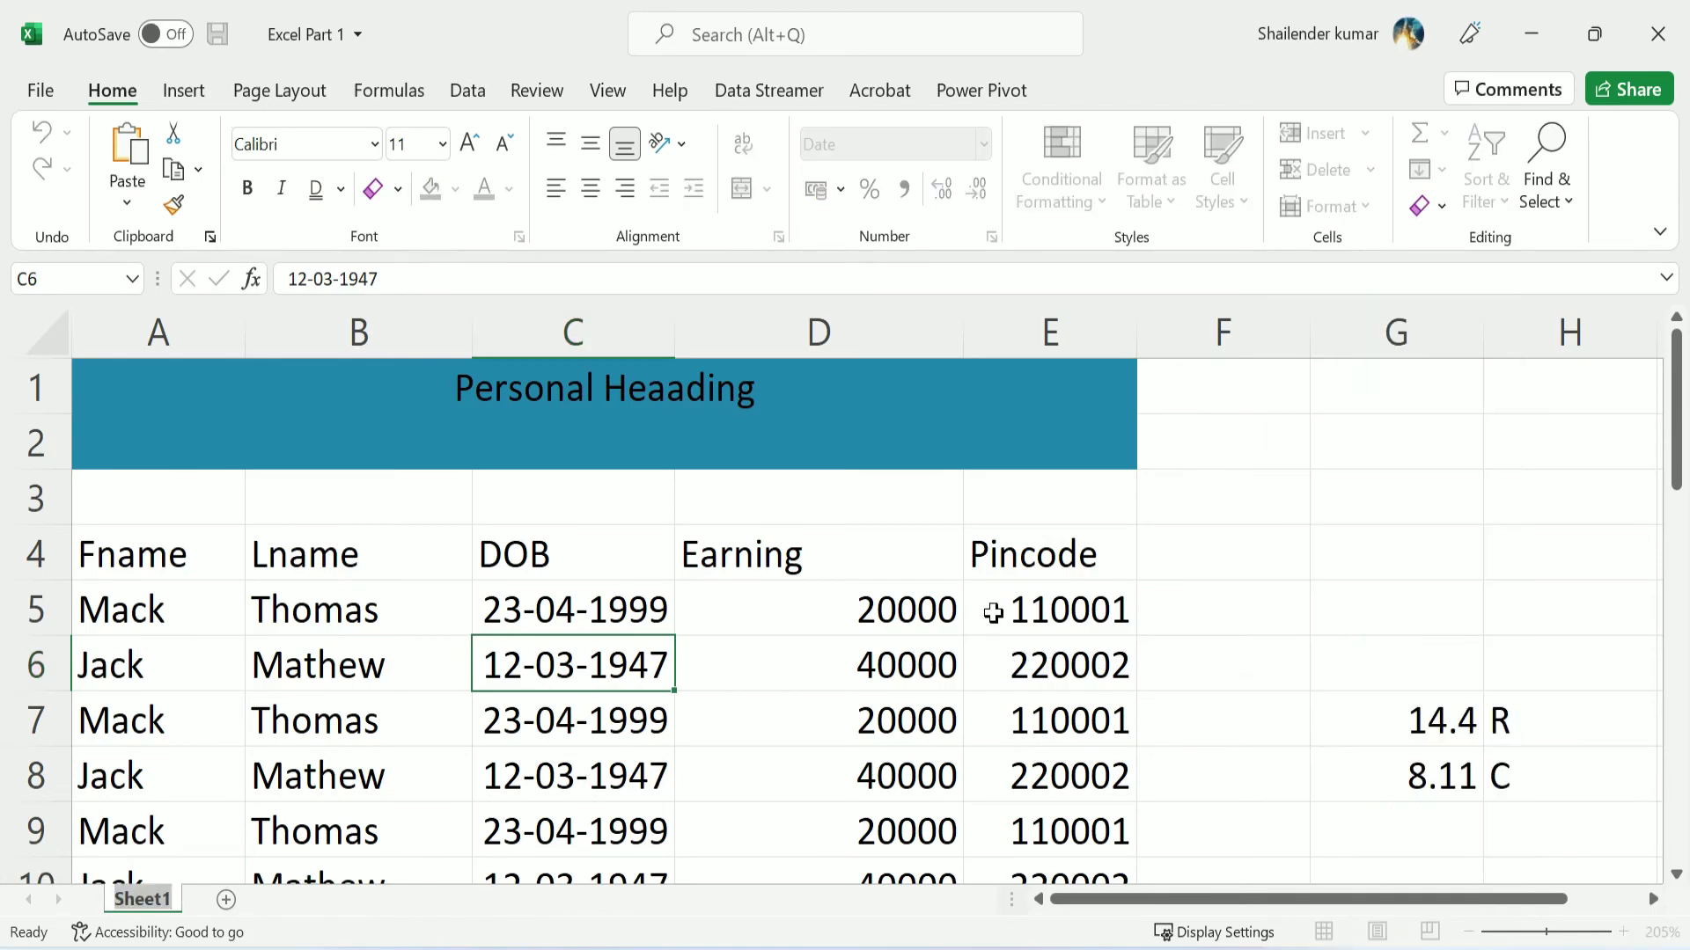
pyautogui.write('Kri')
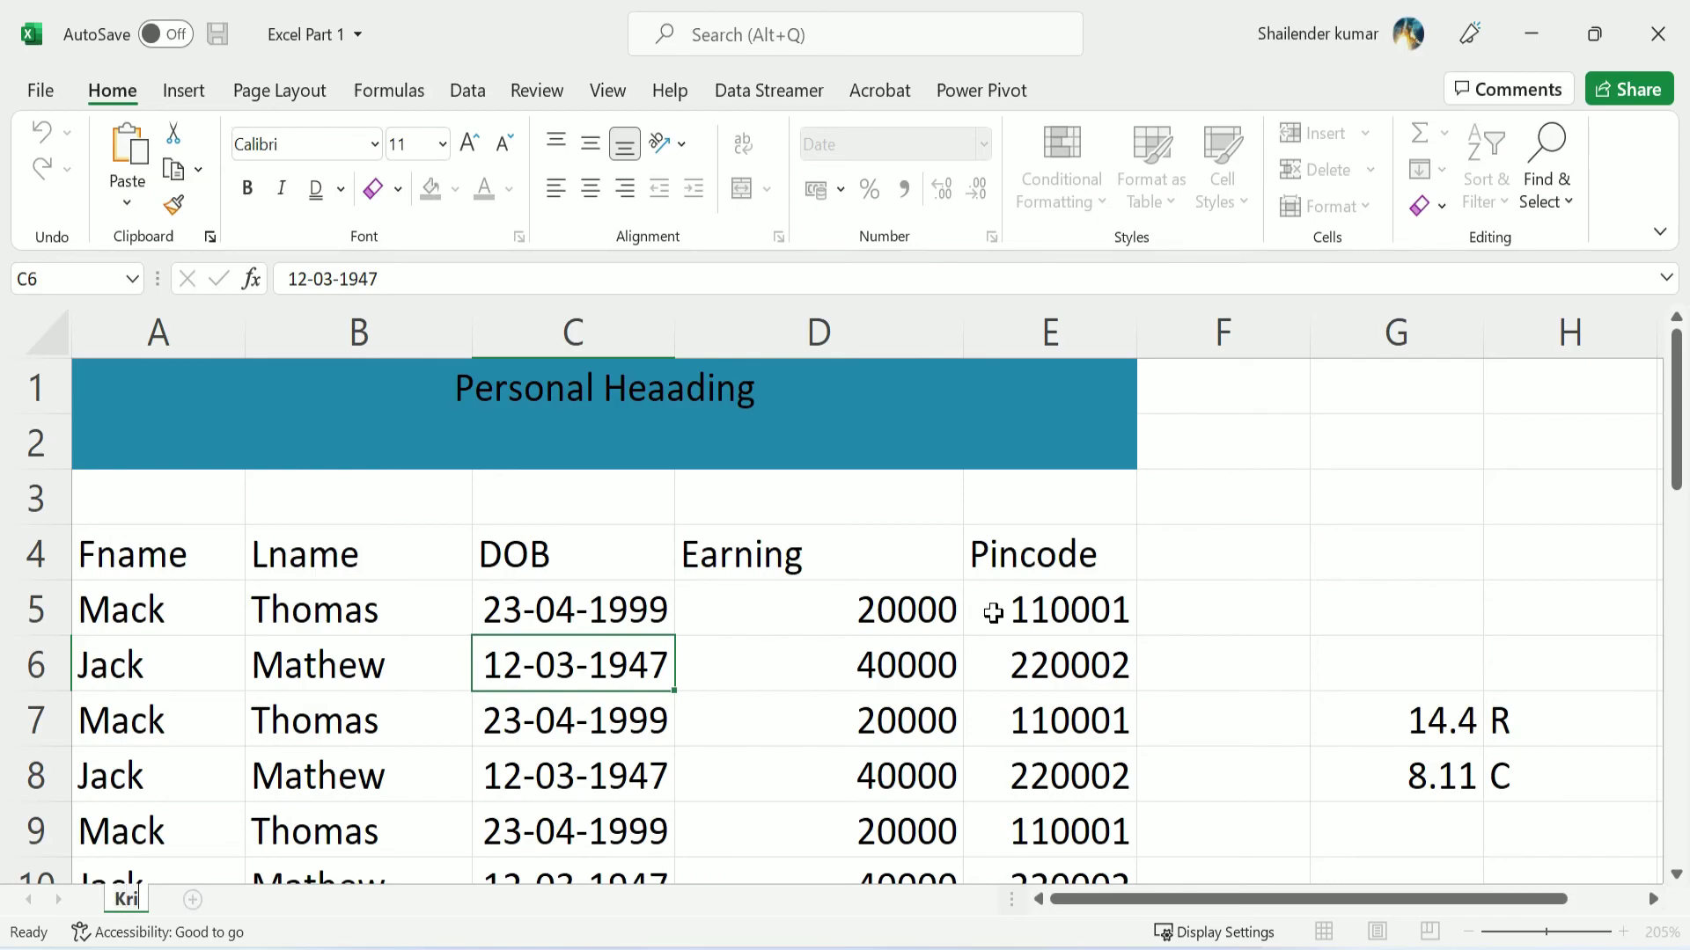
pyautogui.write('sh To')
pyautogui.write('yz')
pyautogui.press('Return')
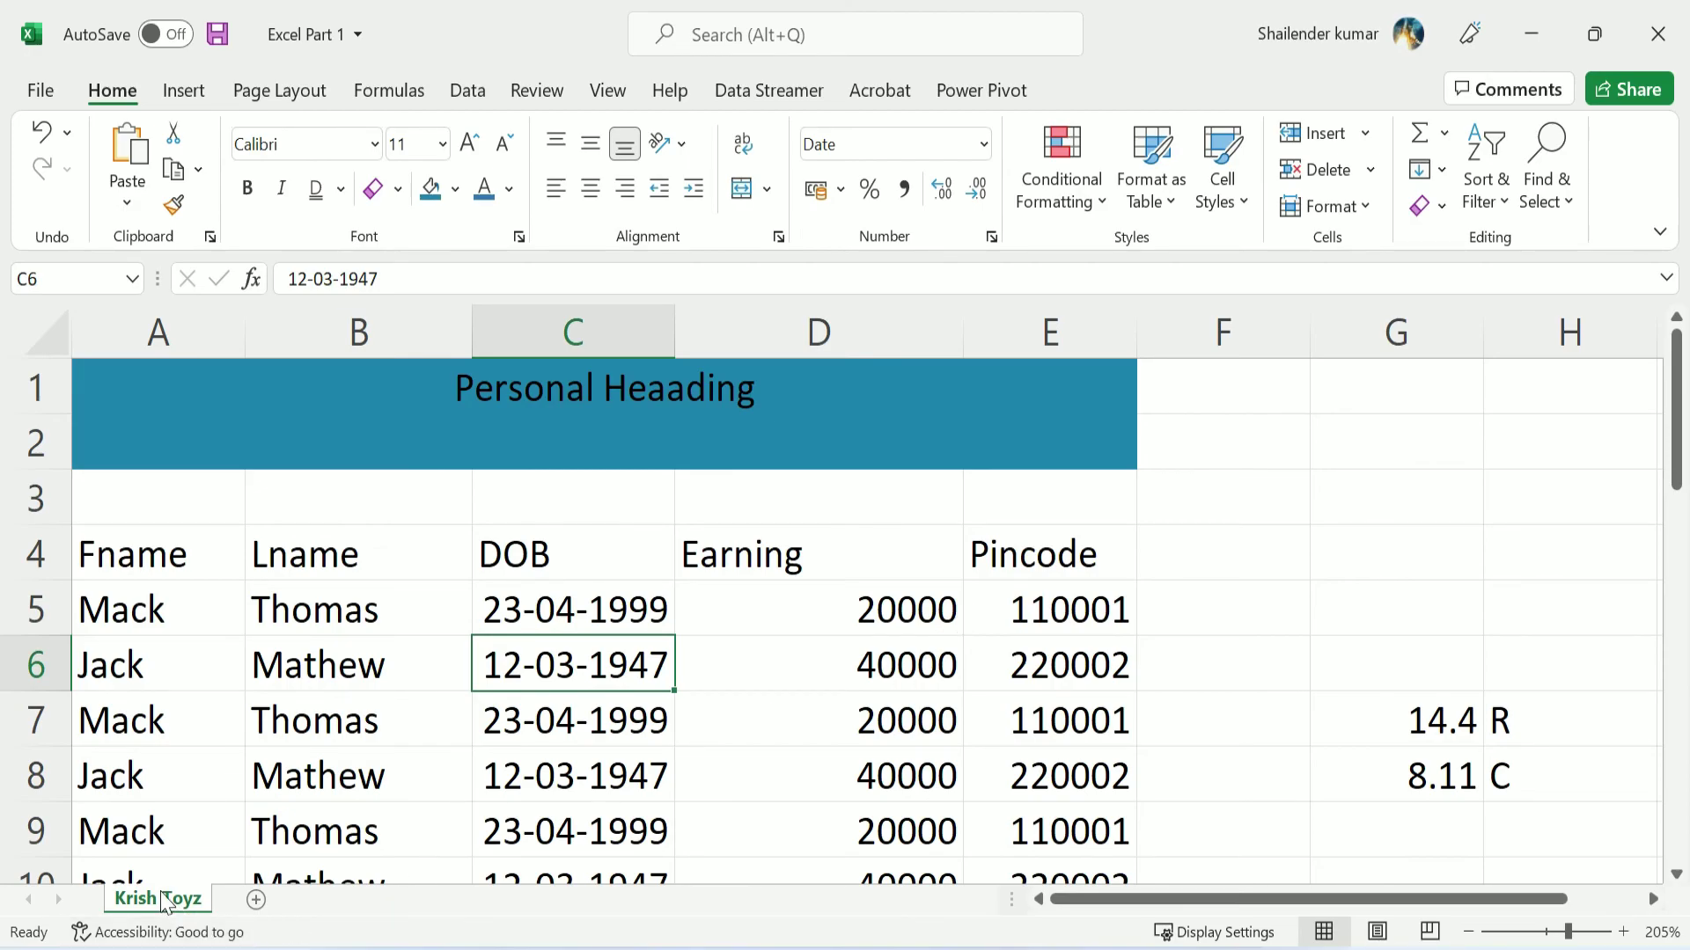
pyautogui.click(1372, 221)
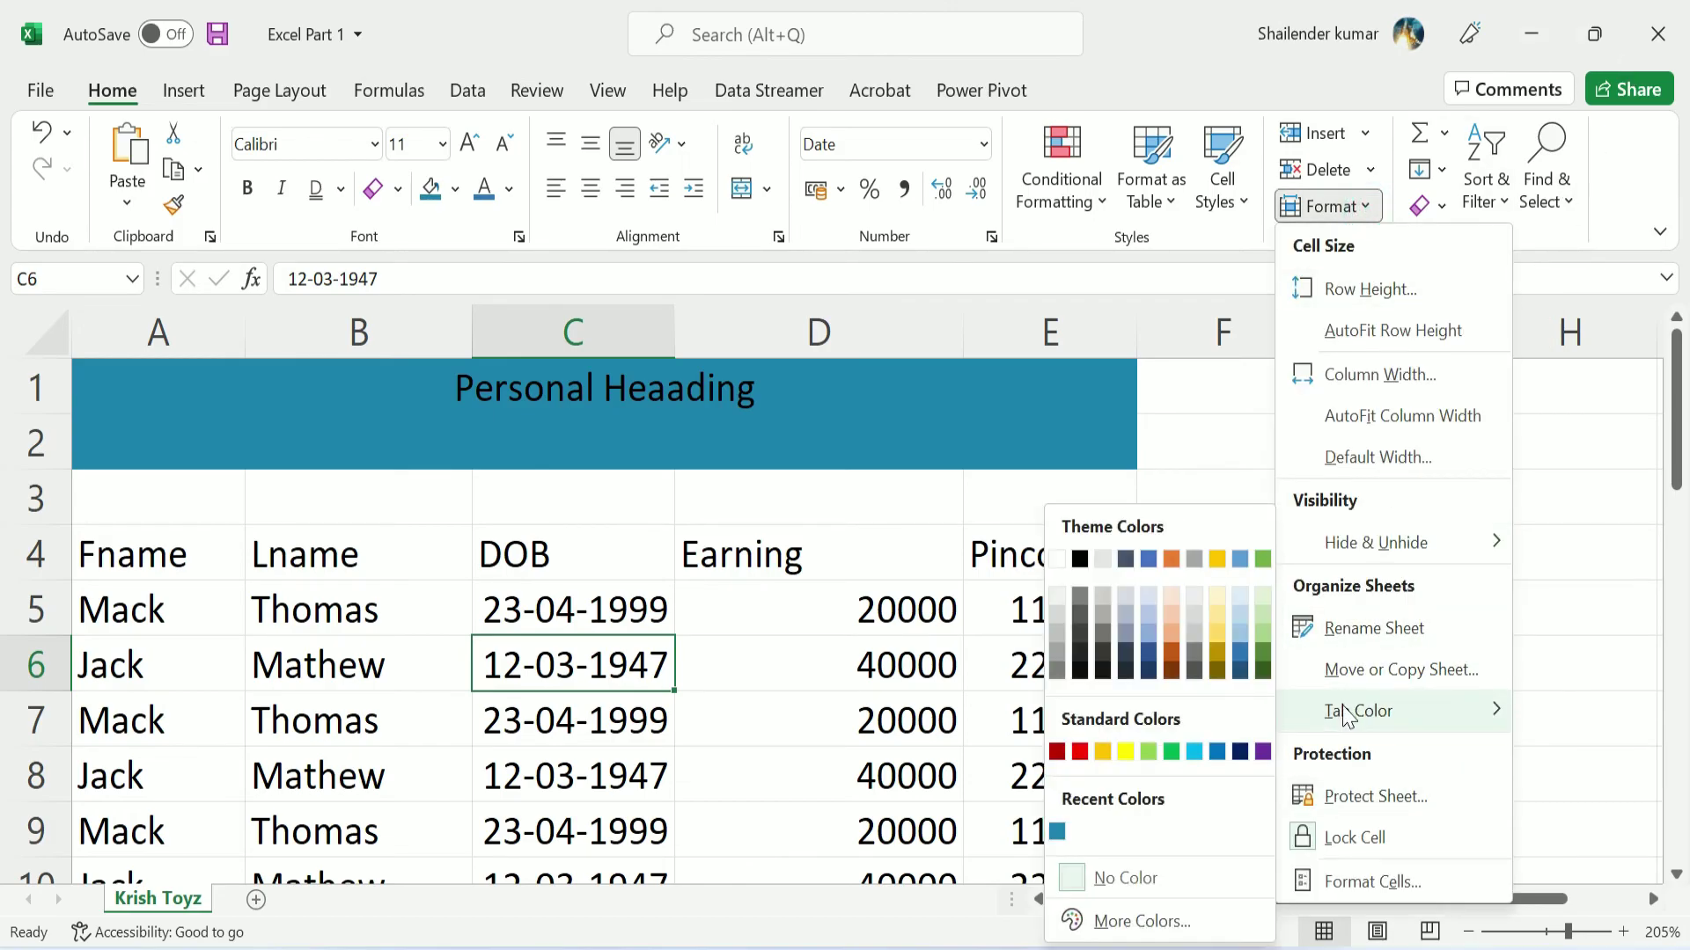
pyautogui.press('Escape')
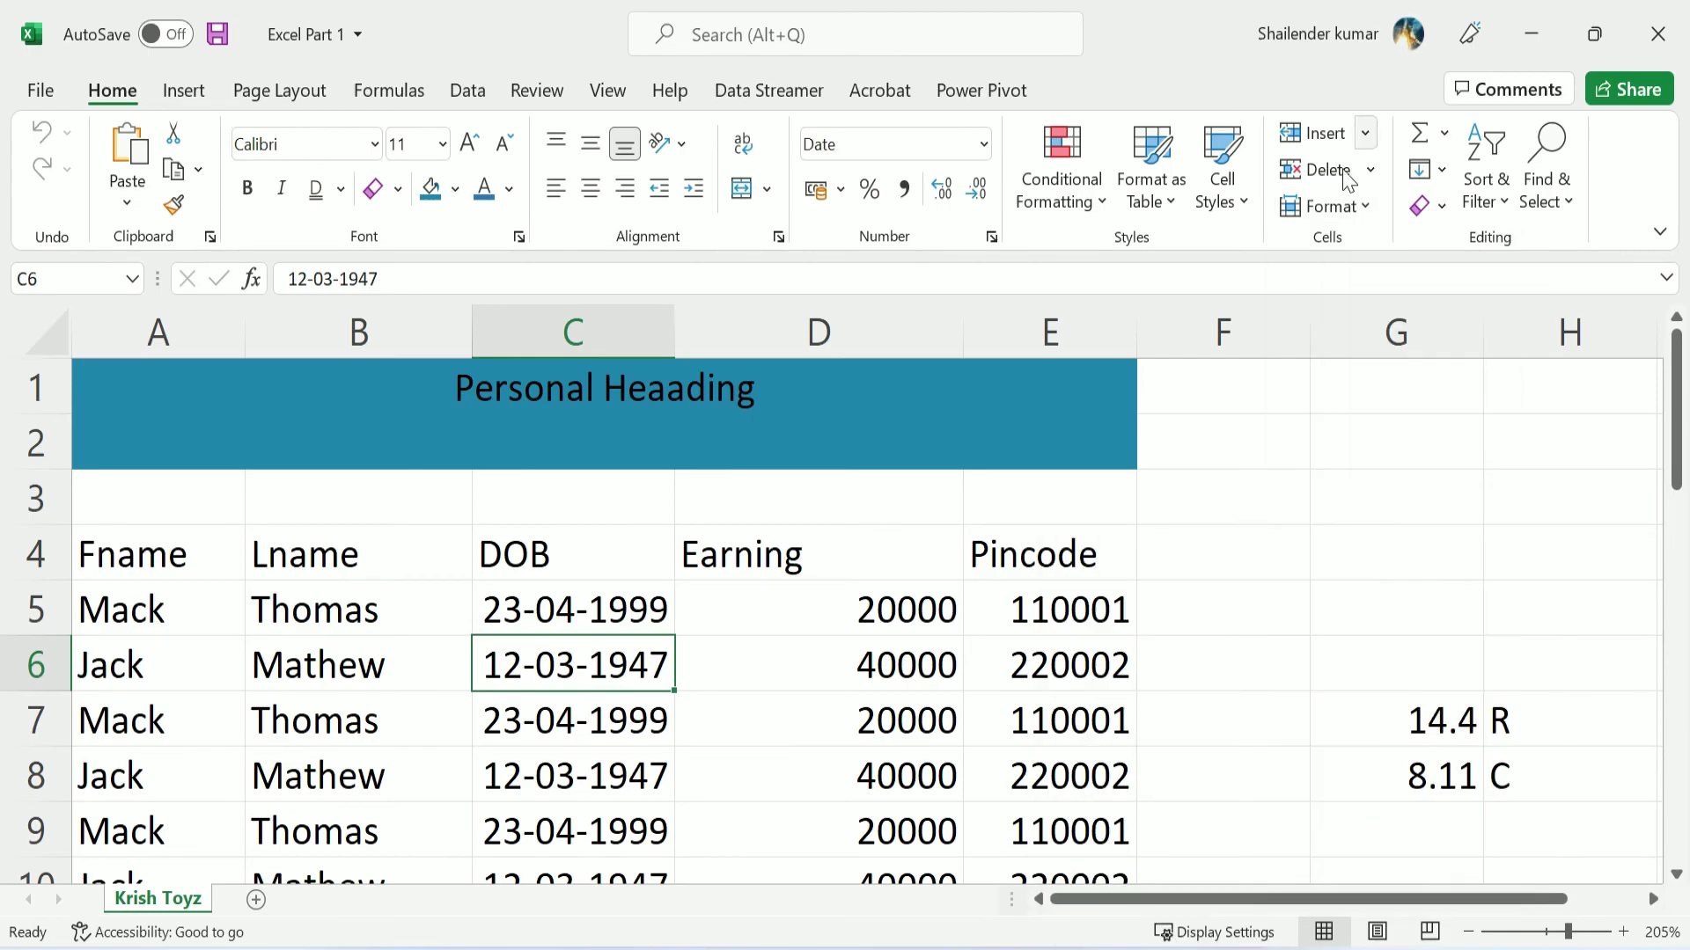
# Copy the Krish Toyz sheet with Create a copy ticked, placing it before Krish Toyz
pyautogui.click(1370, 169)
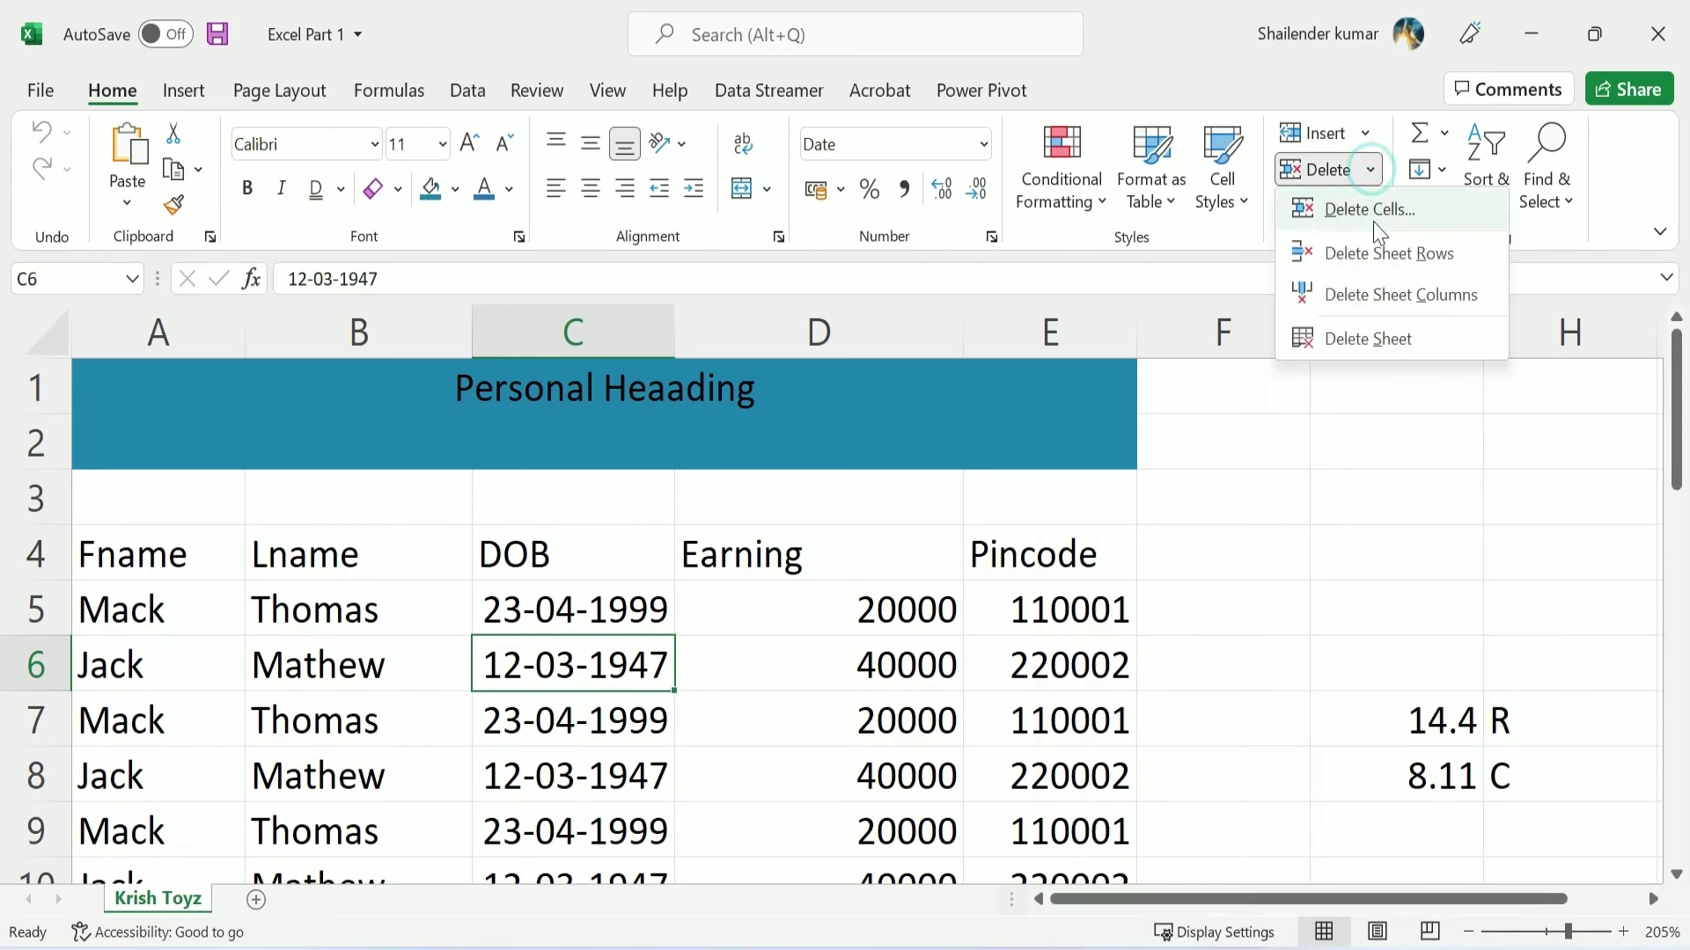
pyautogui.click(1172, 15)
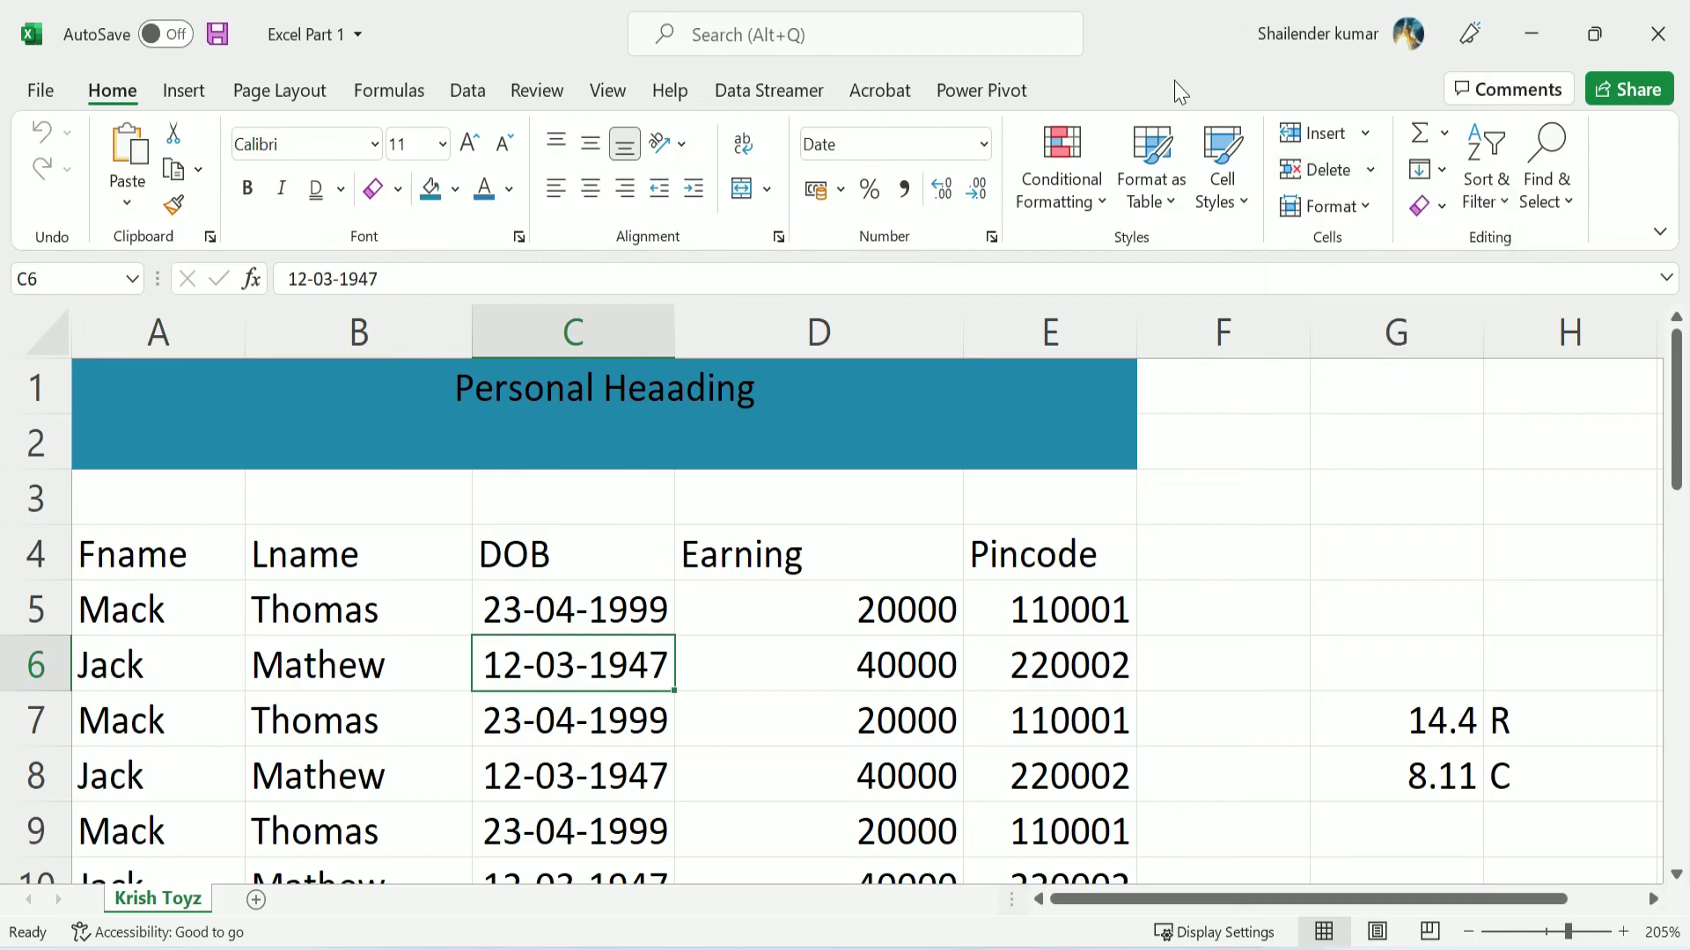
pyautogui.click(1362, 207)
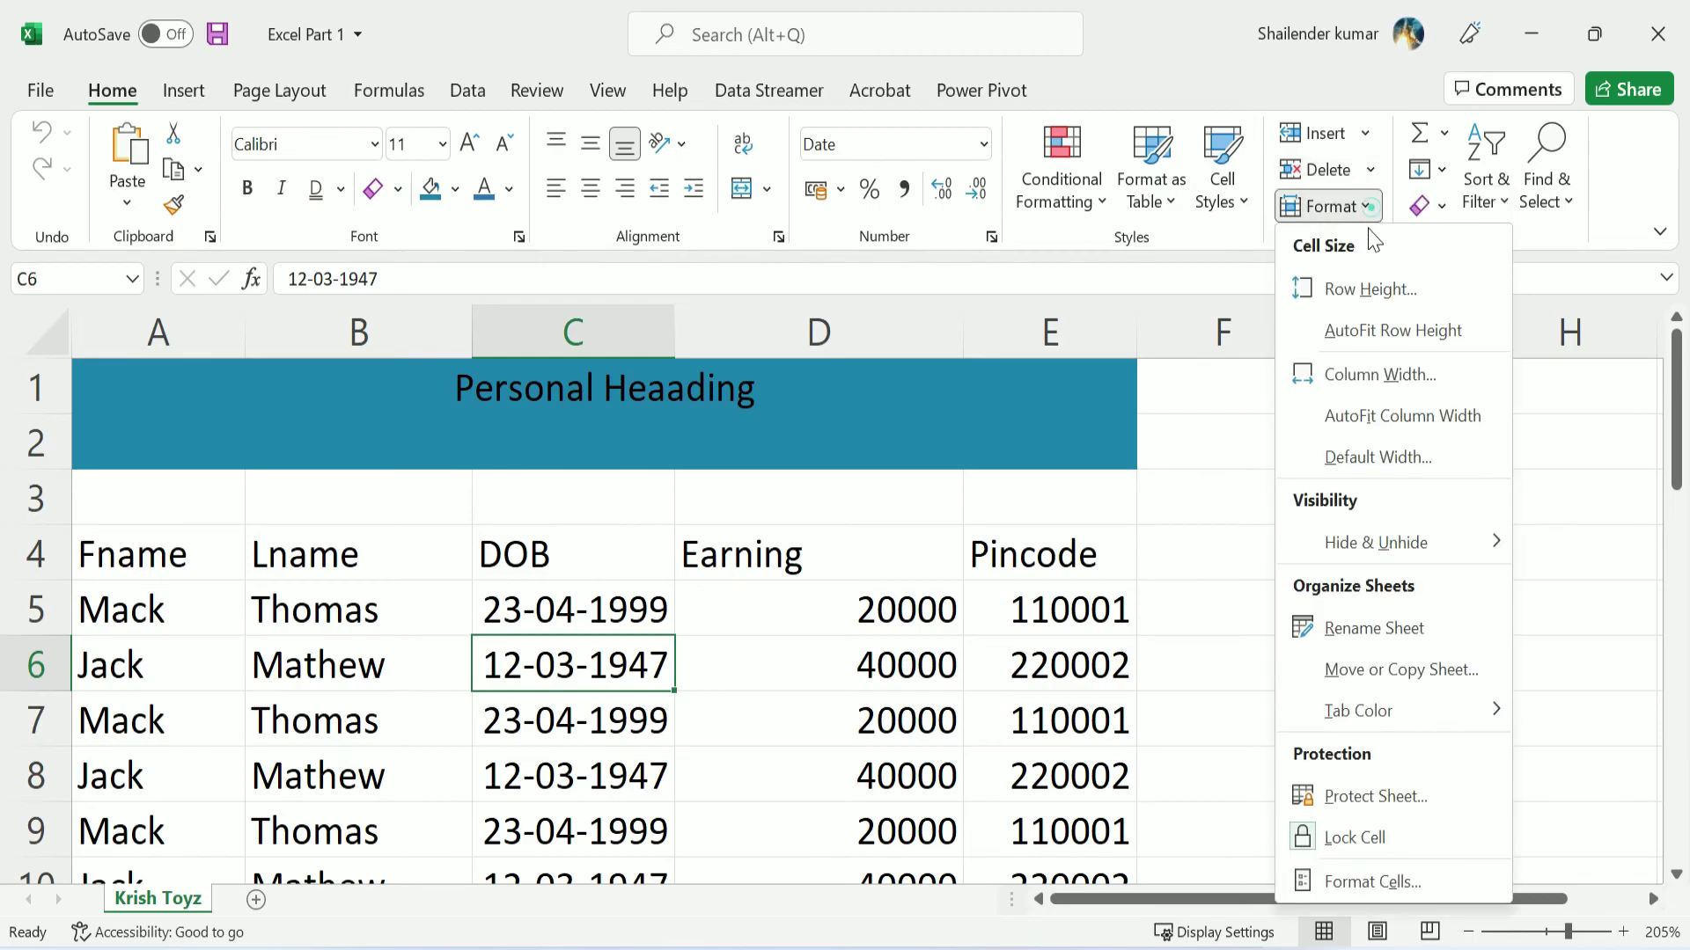
pyautogui.click(1422, 677)
pyautogui.click(1120, 612)
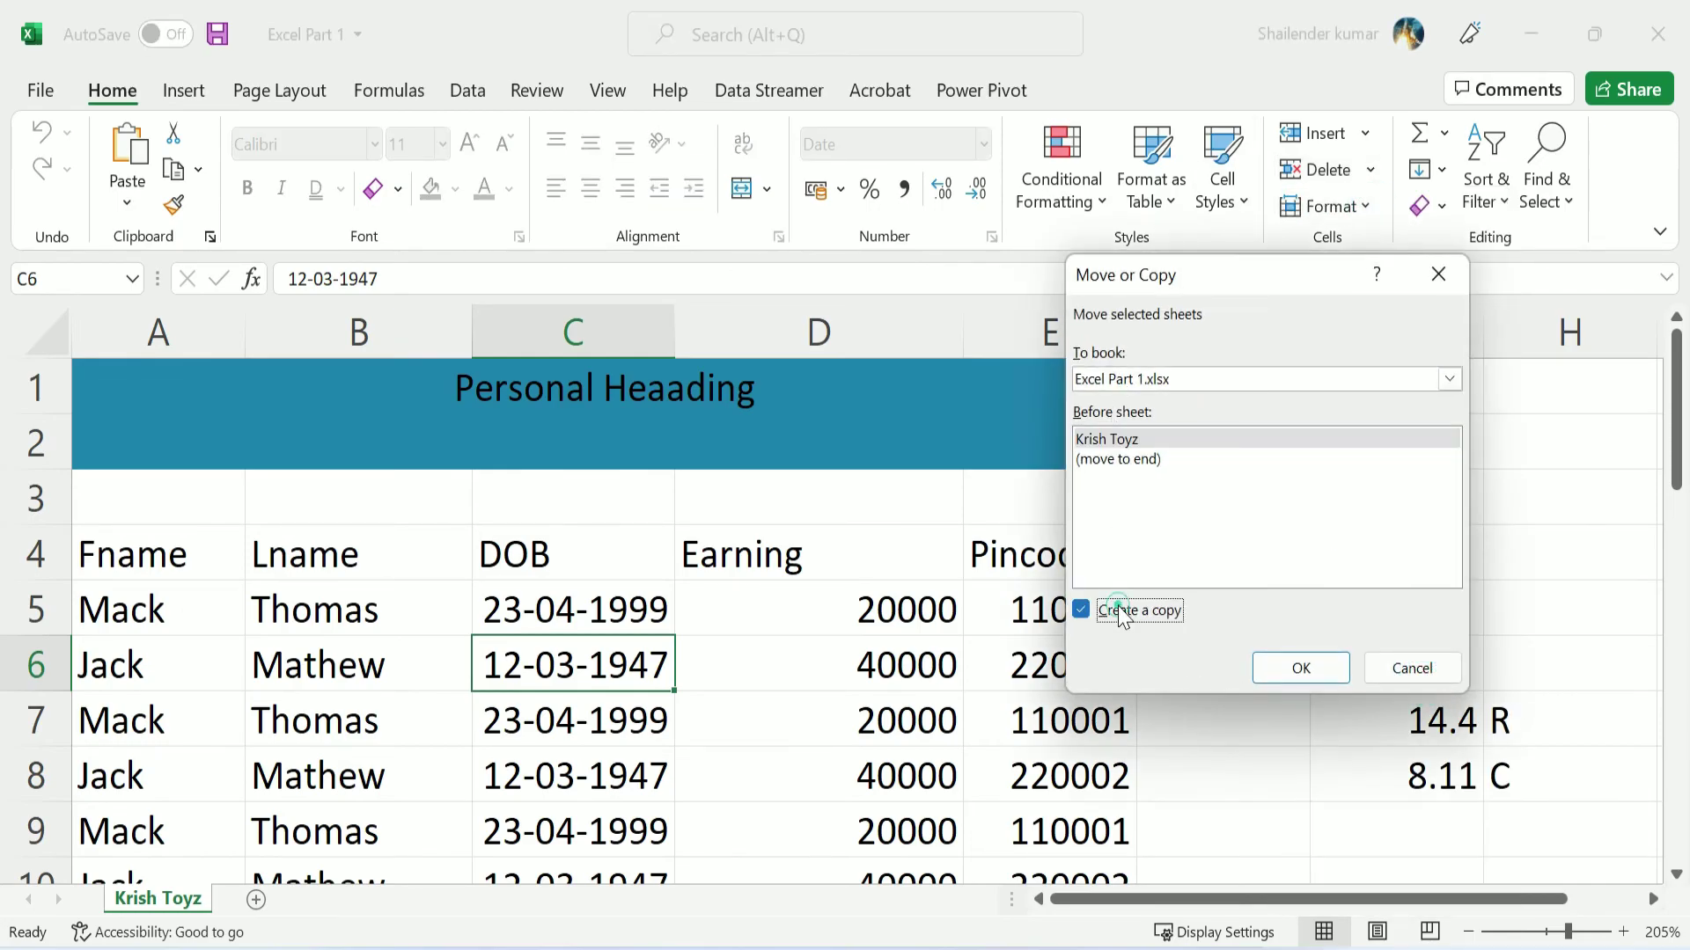
pyautogui.click(1129, 444)
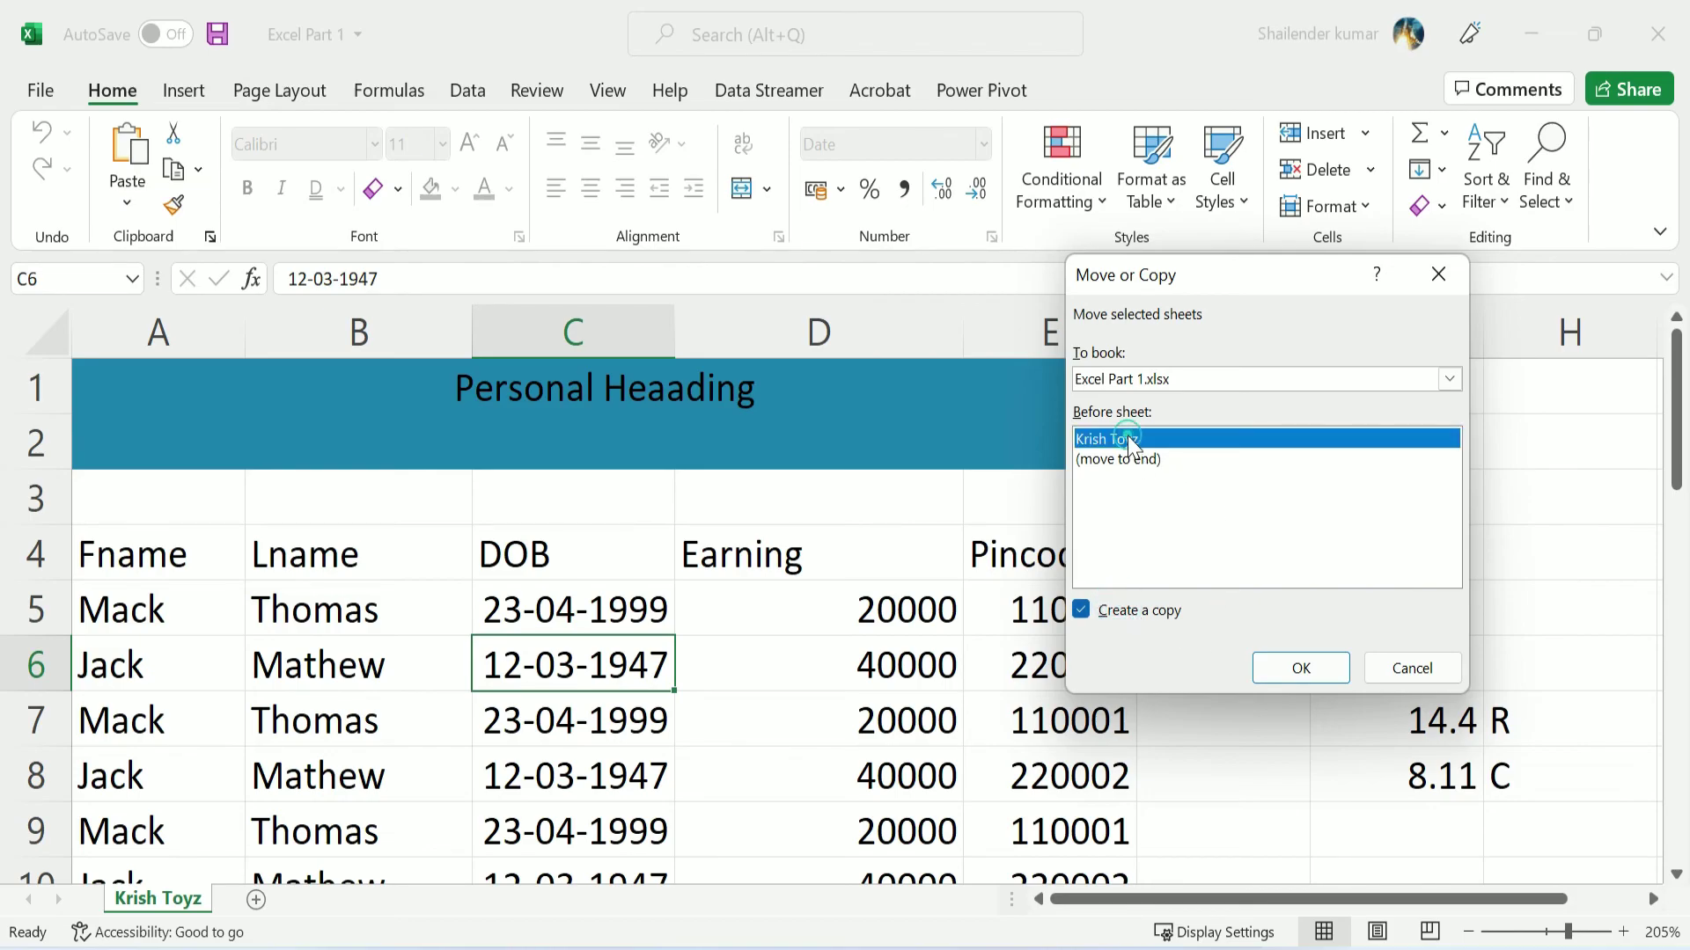
pyautogui.click(1311, 667)
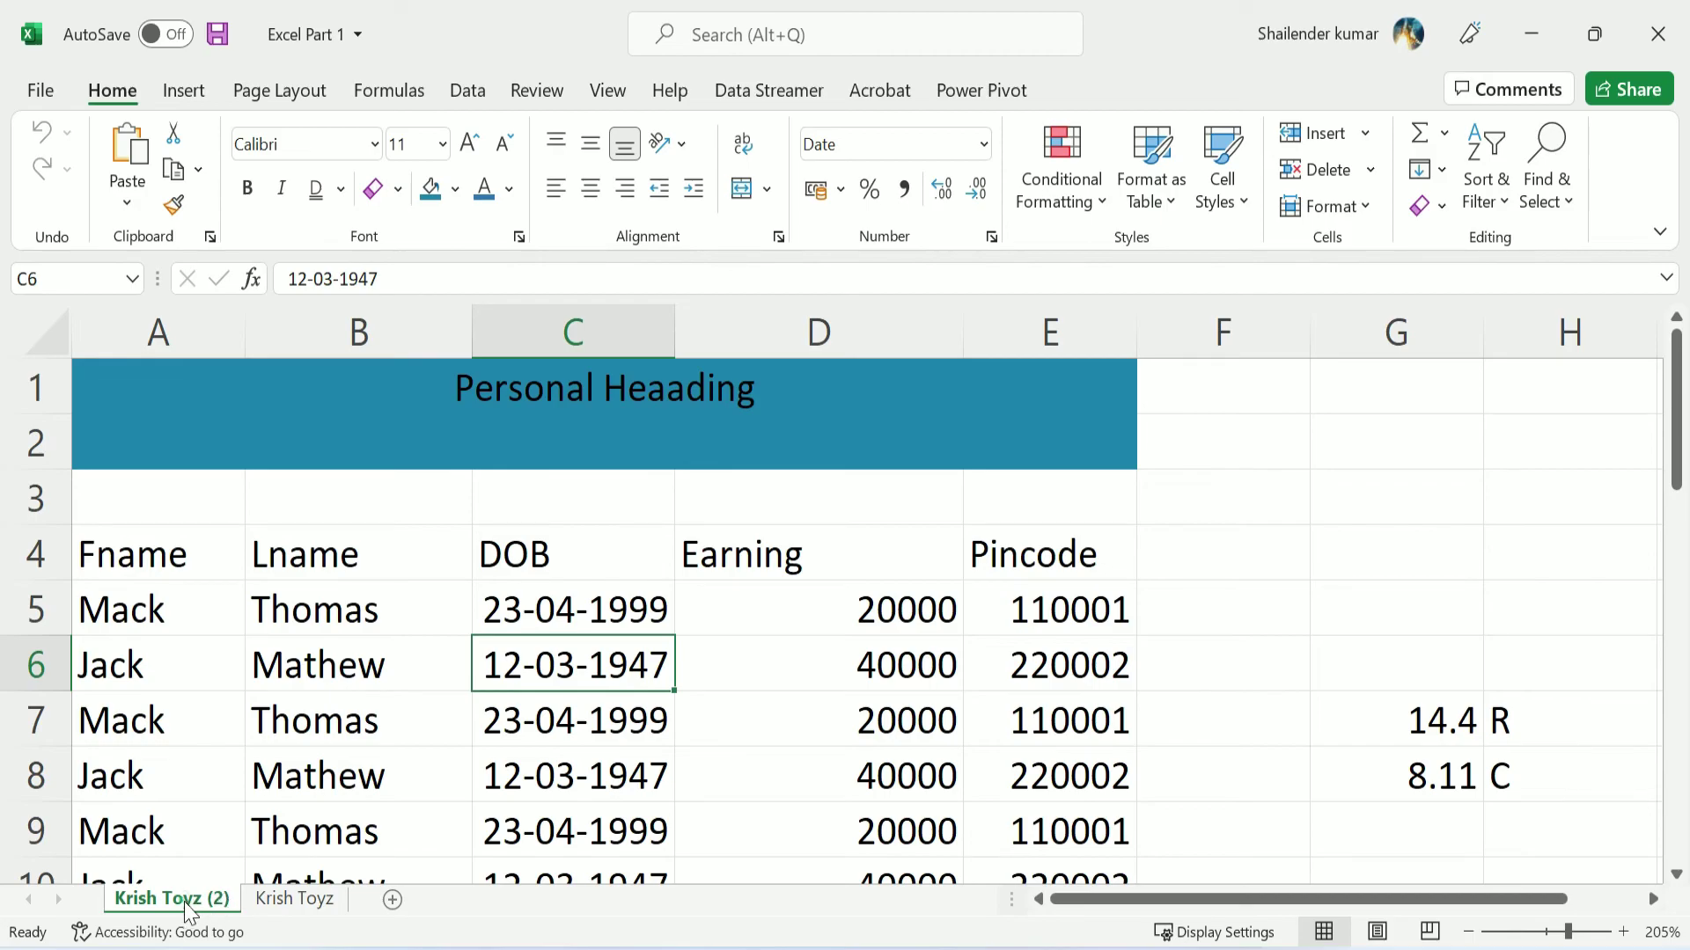
# Compare the original Krish Toyz sheet with its Krish Toyz (2) copy
pyautogui.click(293, 899)
pyautogui.click(201, 898)
pyautogui.scroll(-3, 245, 585)
pyautogui.scroll(3, 248, 565)
pyautogui.scroll(-3, 252, 557)
pyautogui.scroll(-5, 251, 557)
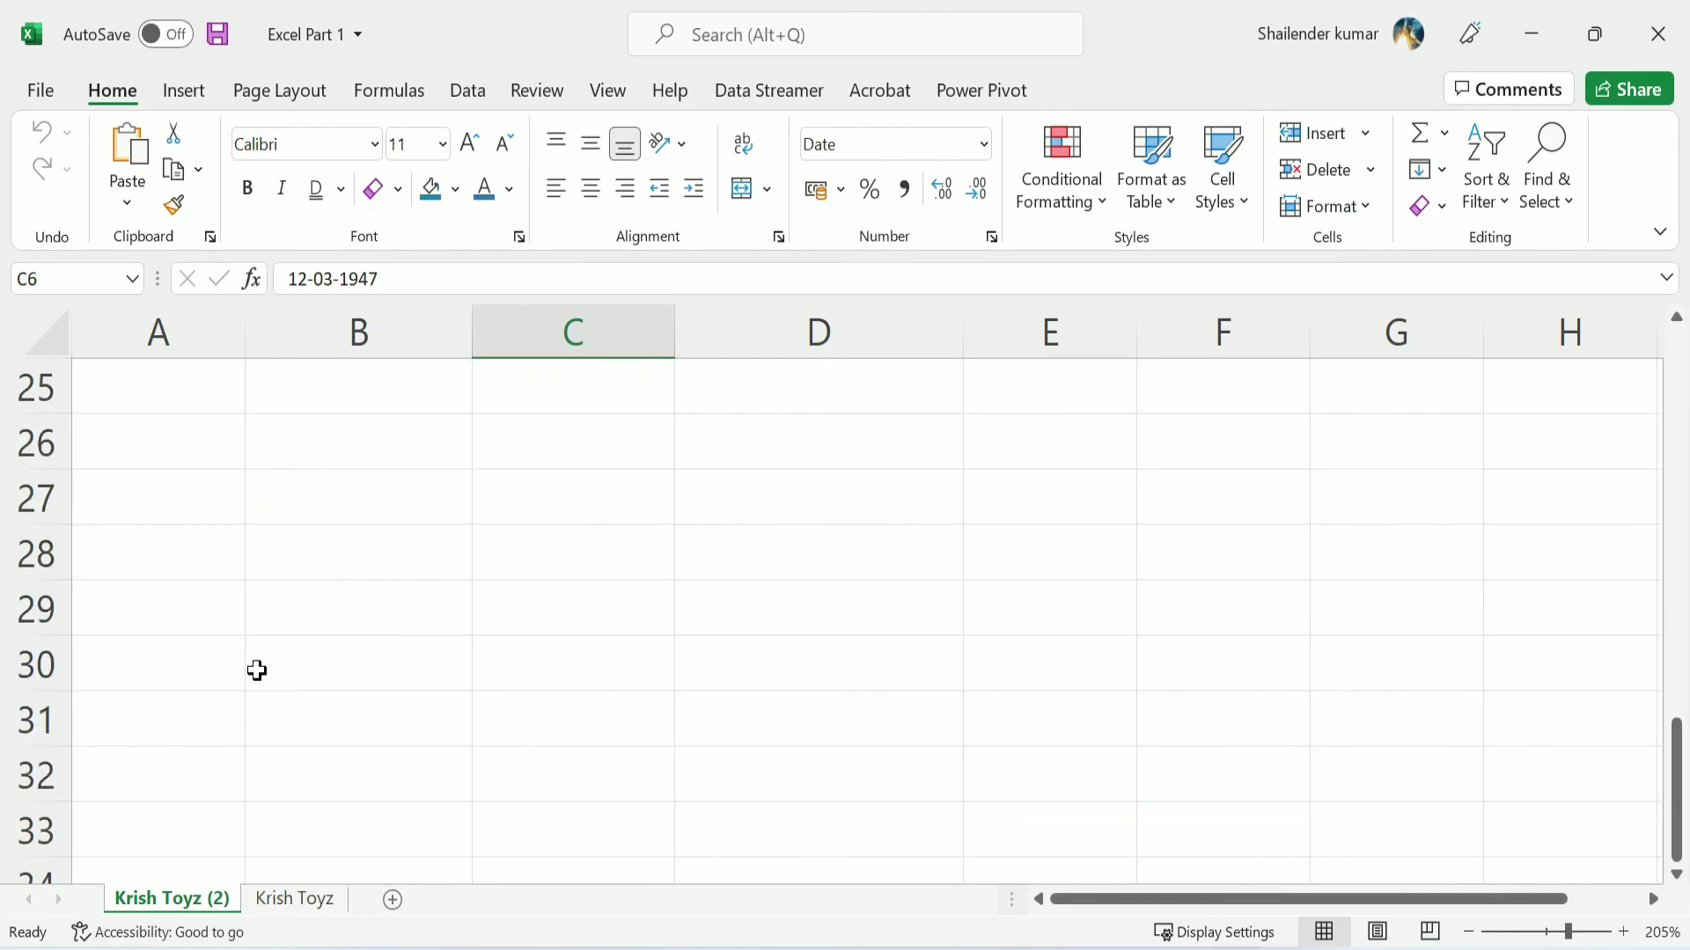
pyautogui.click(290, 899)
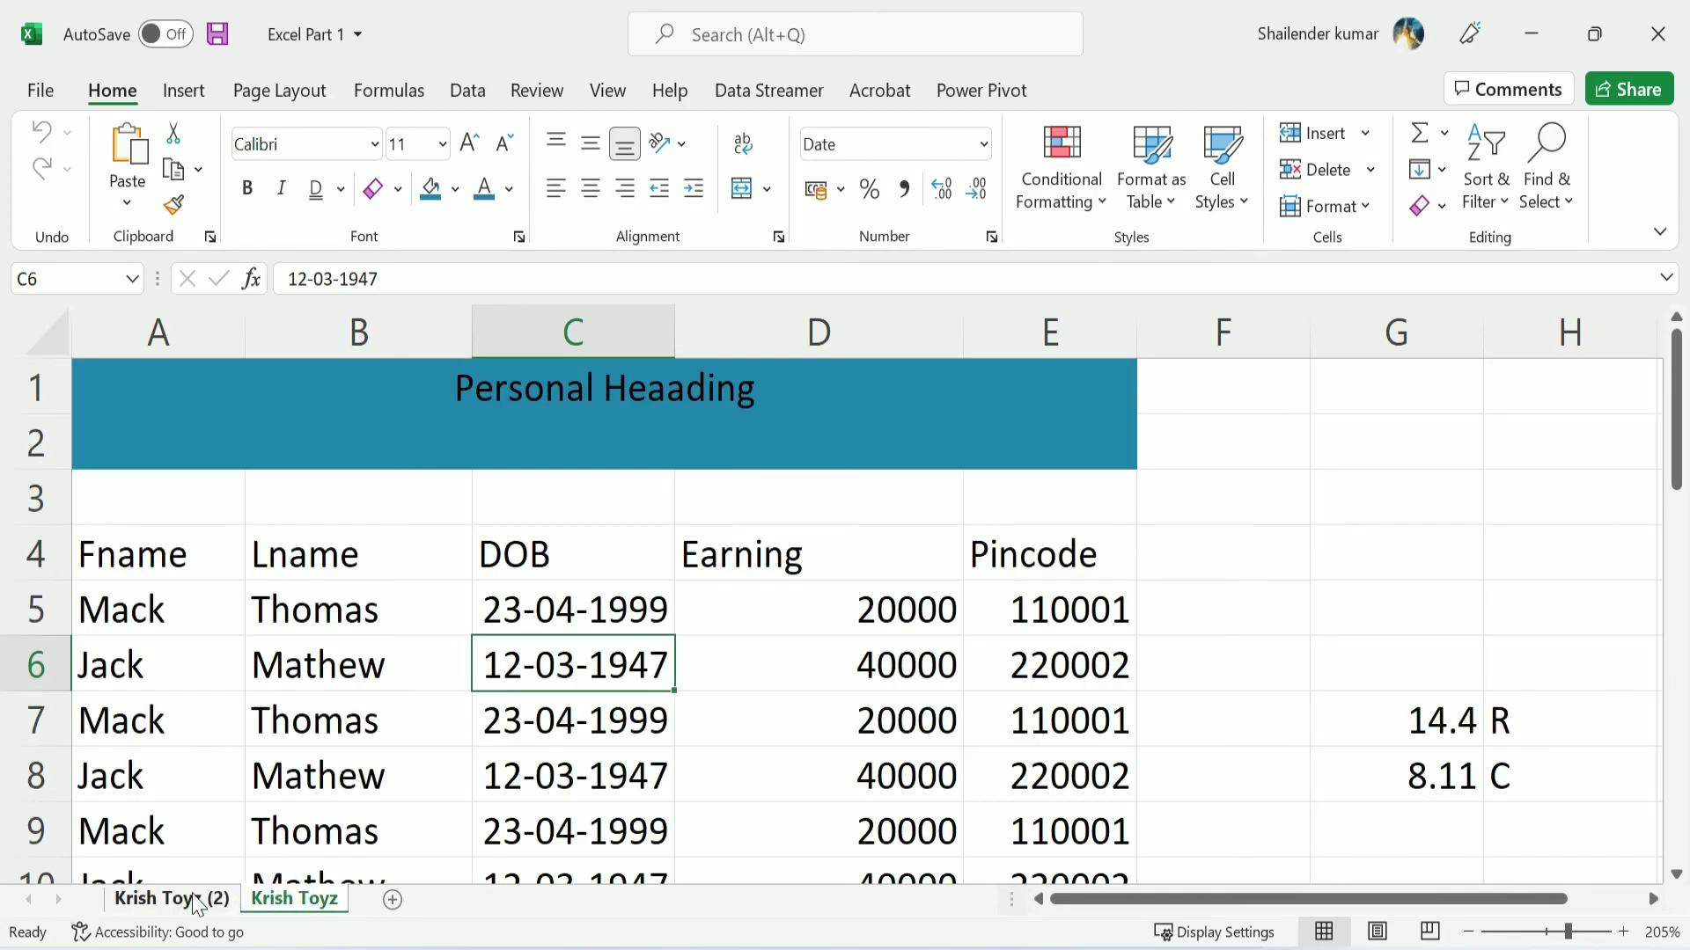
pyautogui.click(172, 898)
pyautogui.scroll(4, 332, 660)
pyautogui.scroll(4, 330, 651)
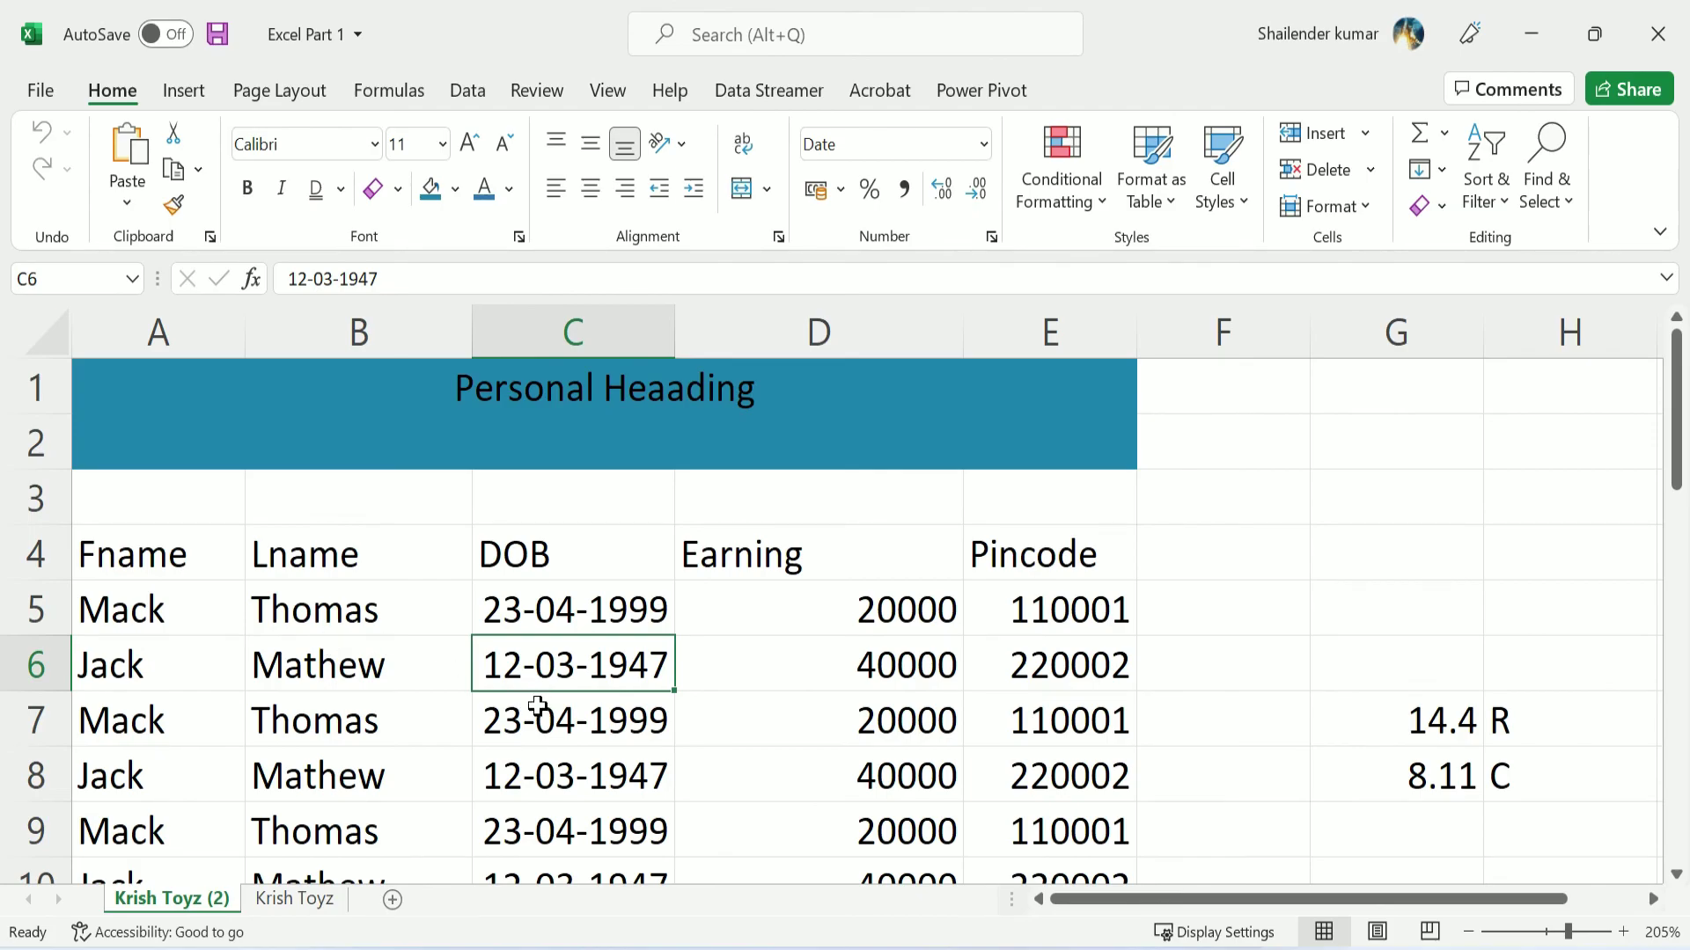
# Delete the Krish Toyz (2) sheet, confirming the permanent deletion
pyautogui.rightClick(176, 905)
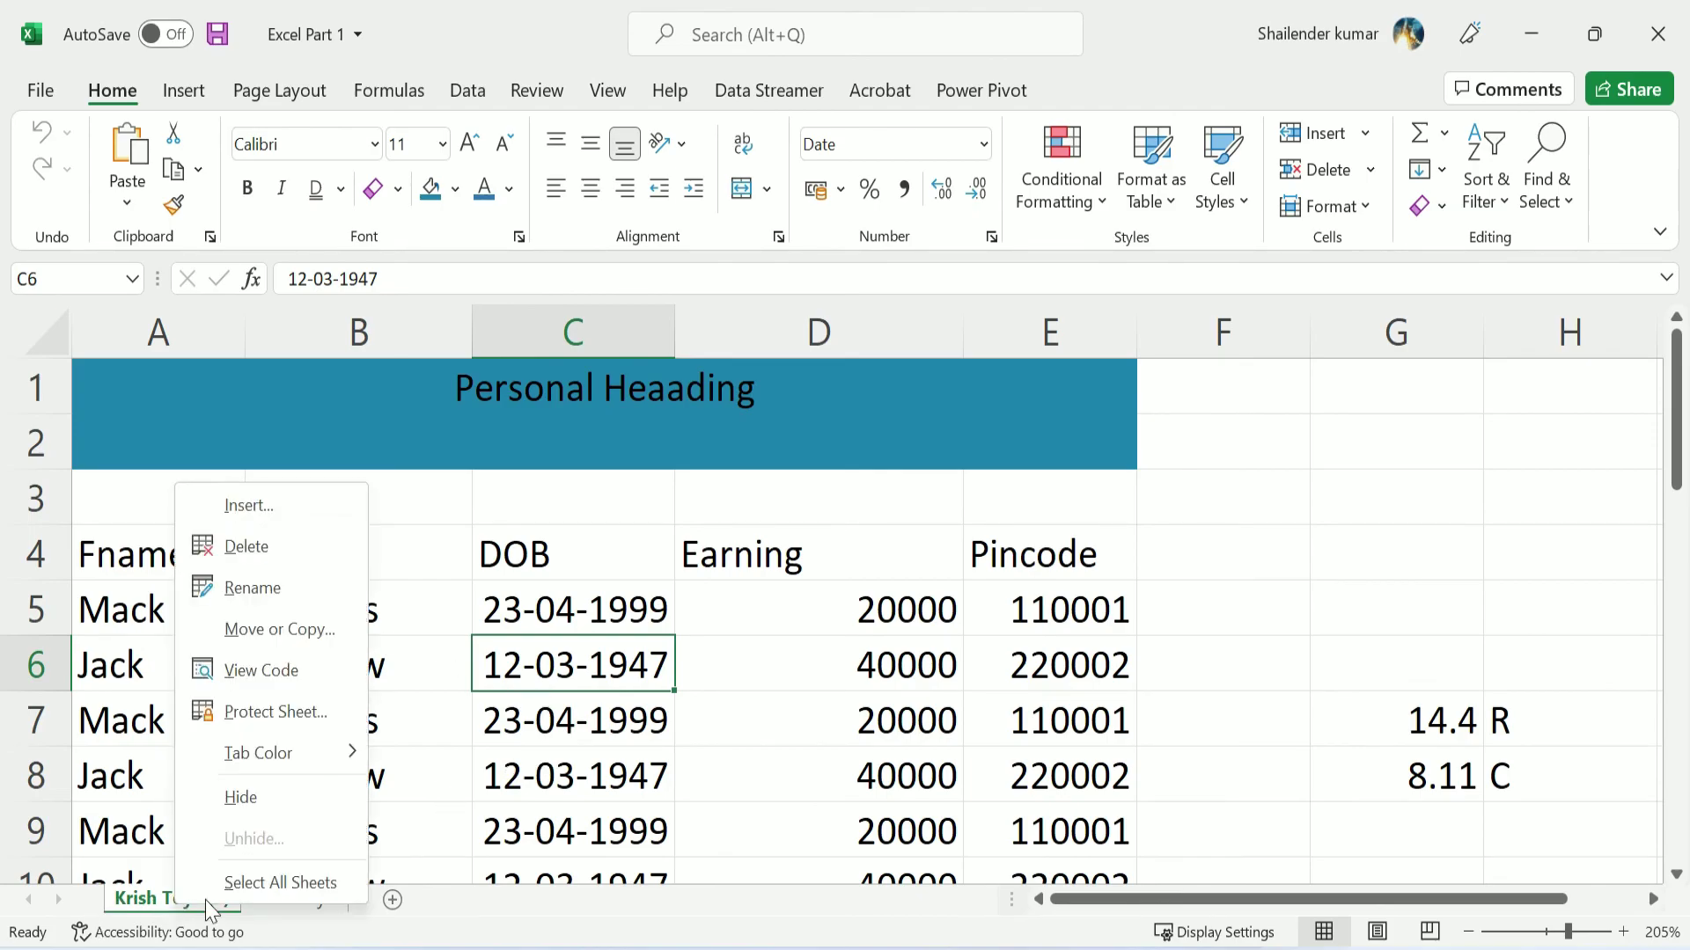
pyautogui.click(299, 546)
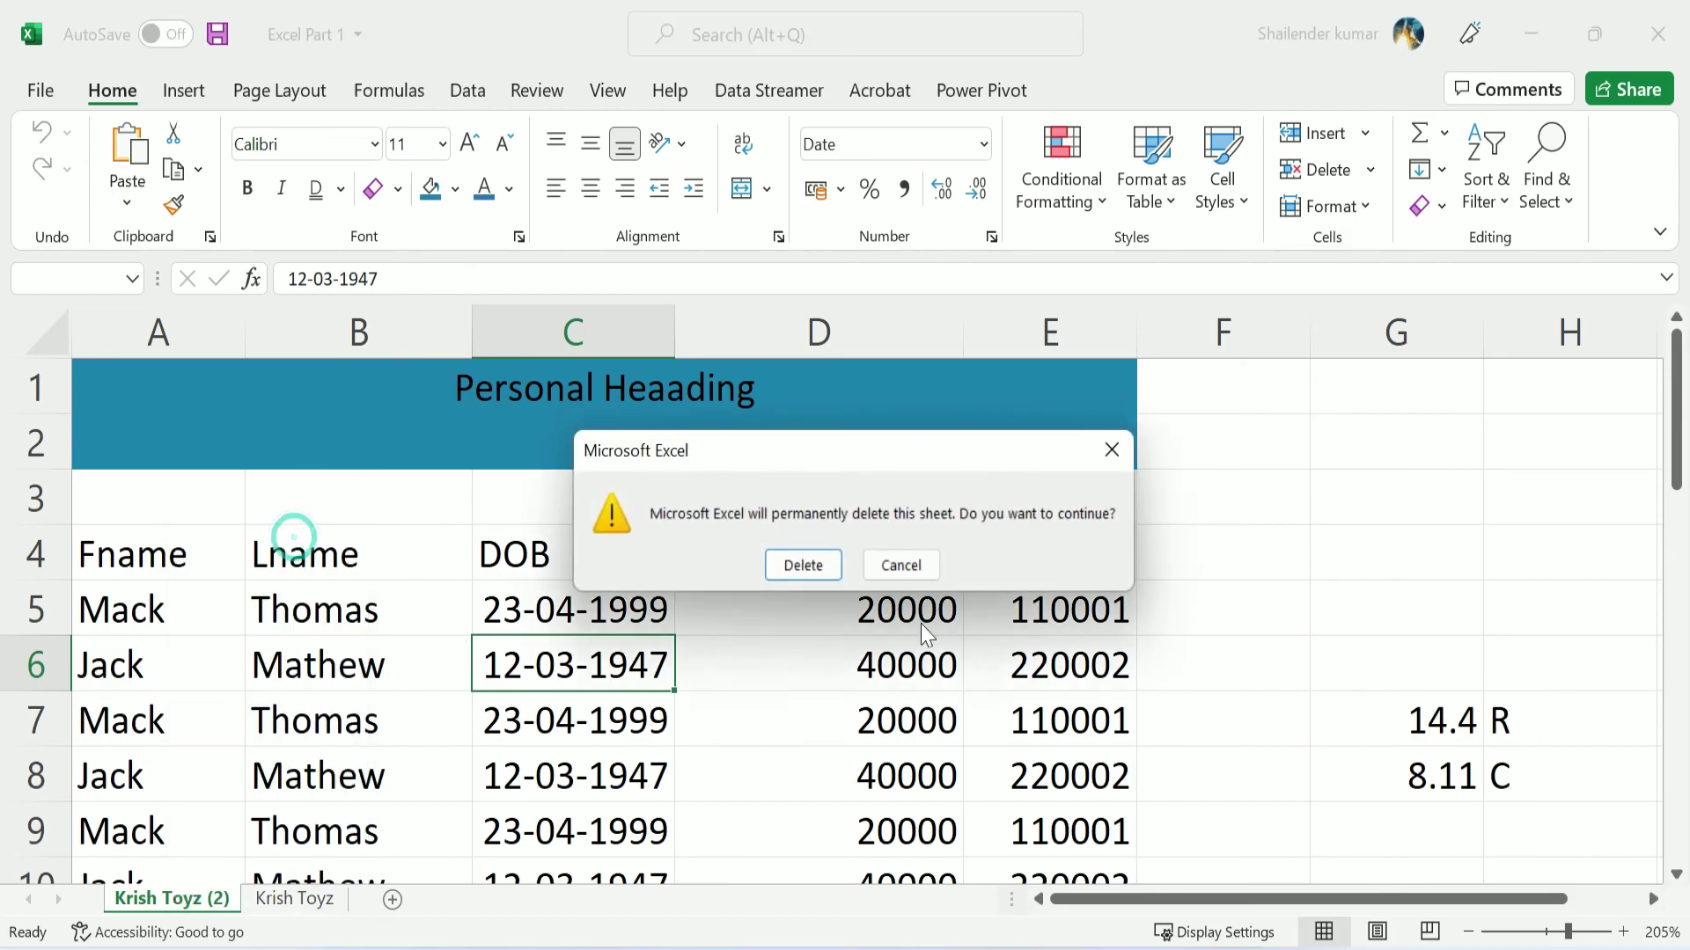
pyautogui.click(798, 558)
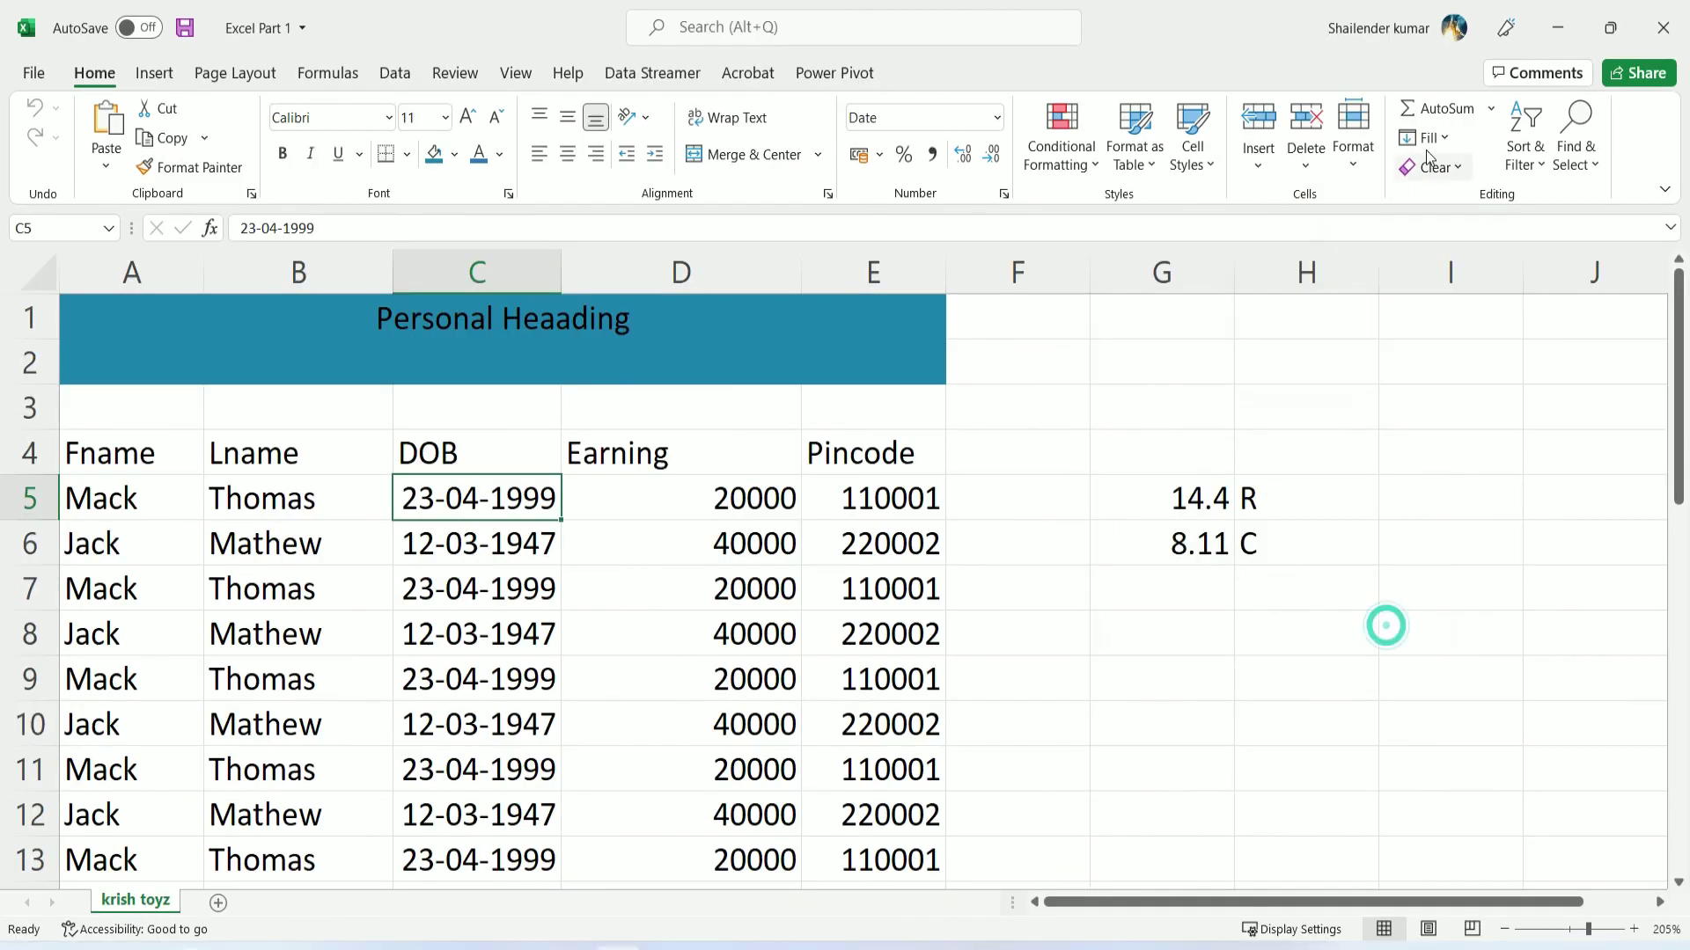
# View the Tab Color choices without picking one, then reopen the Format menu
pyautogui.click(1359, 171)
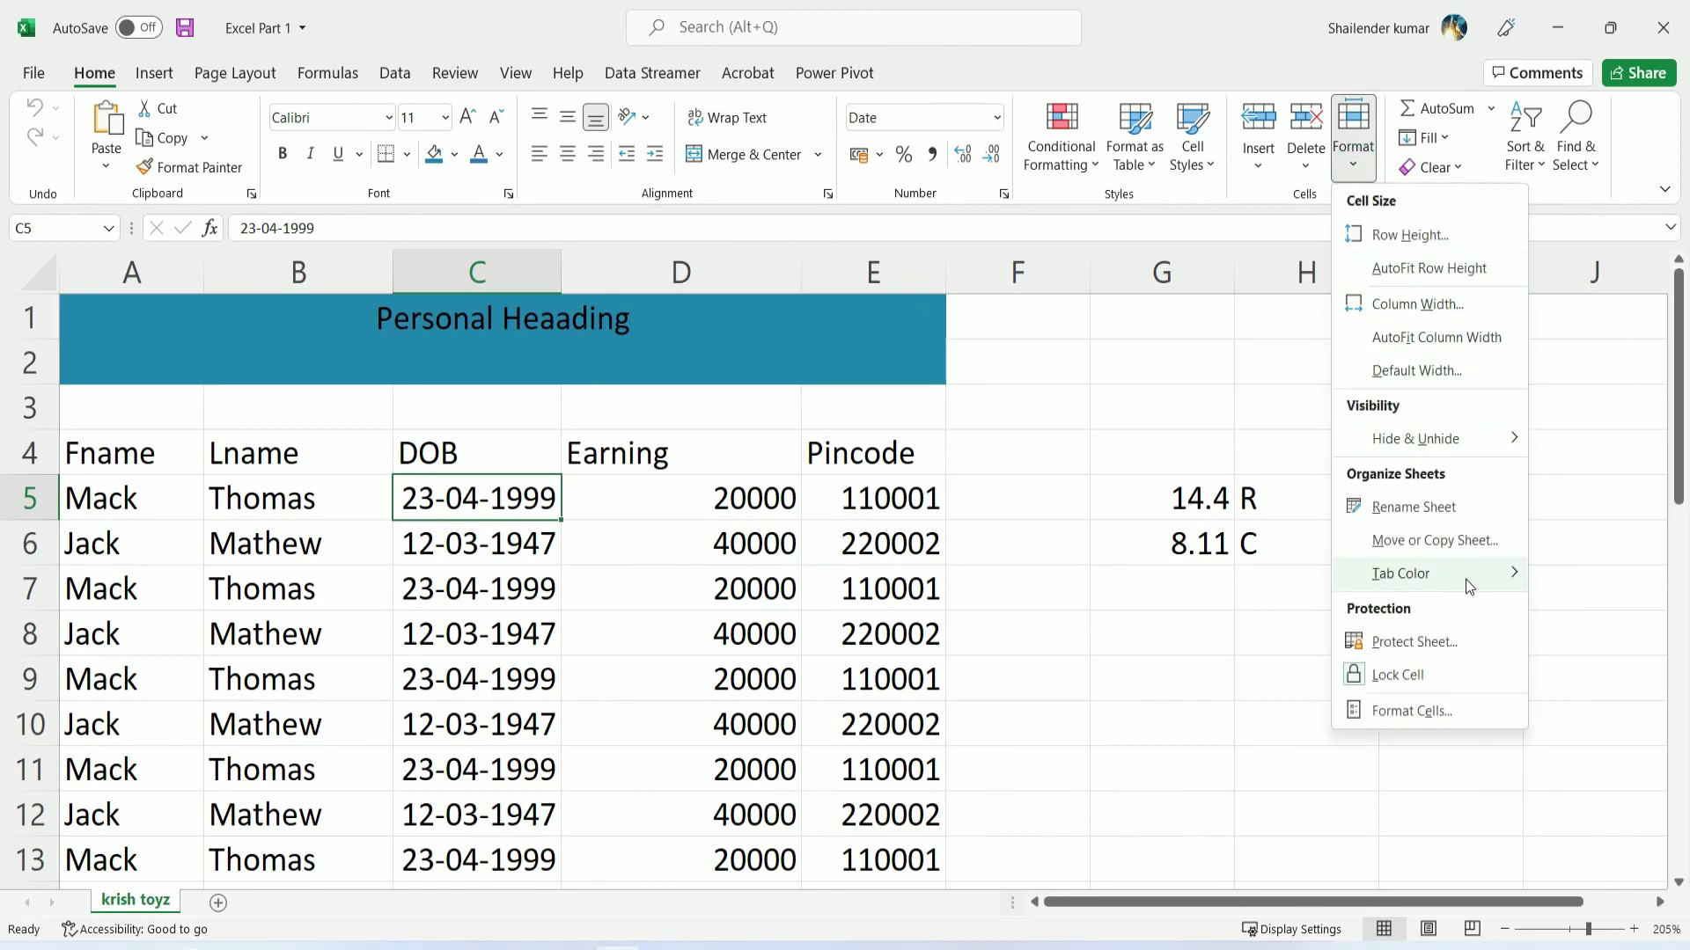
pyautogui.moveTo(1402, 573)
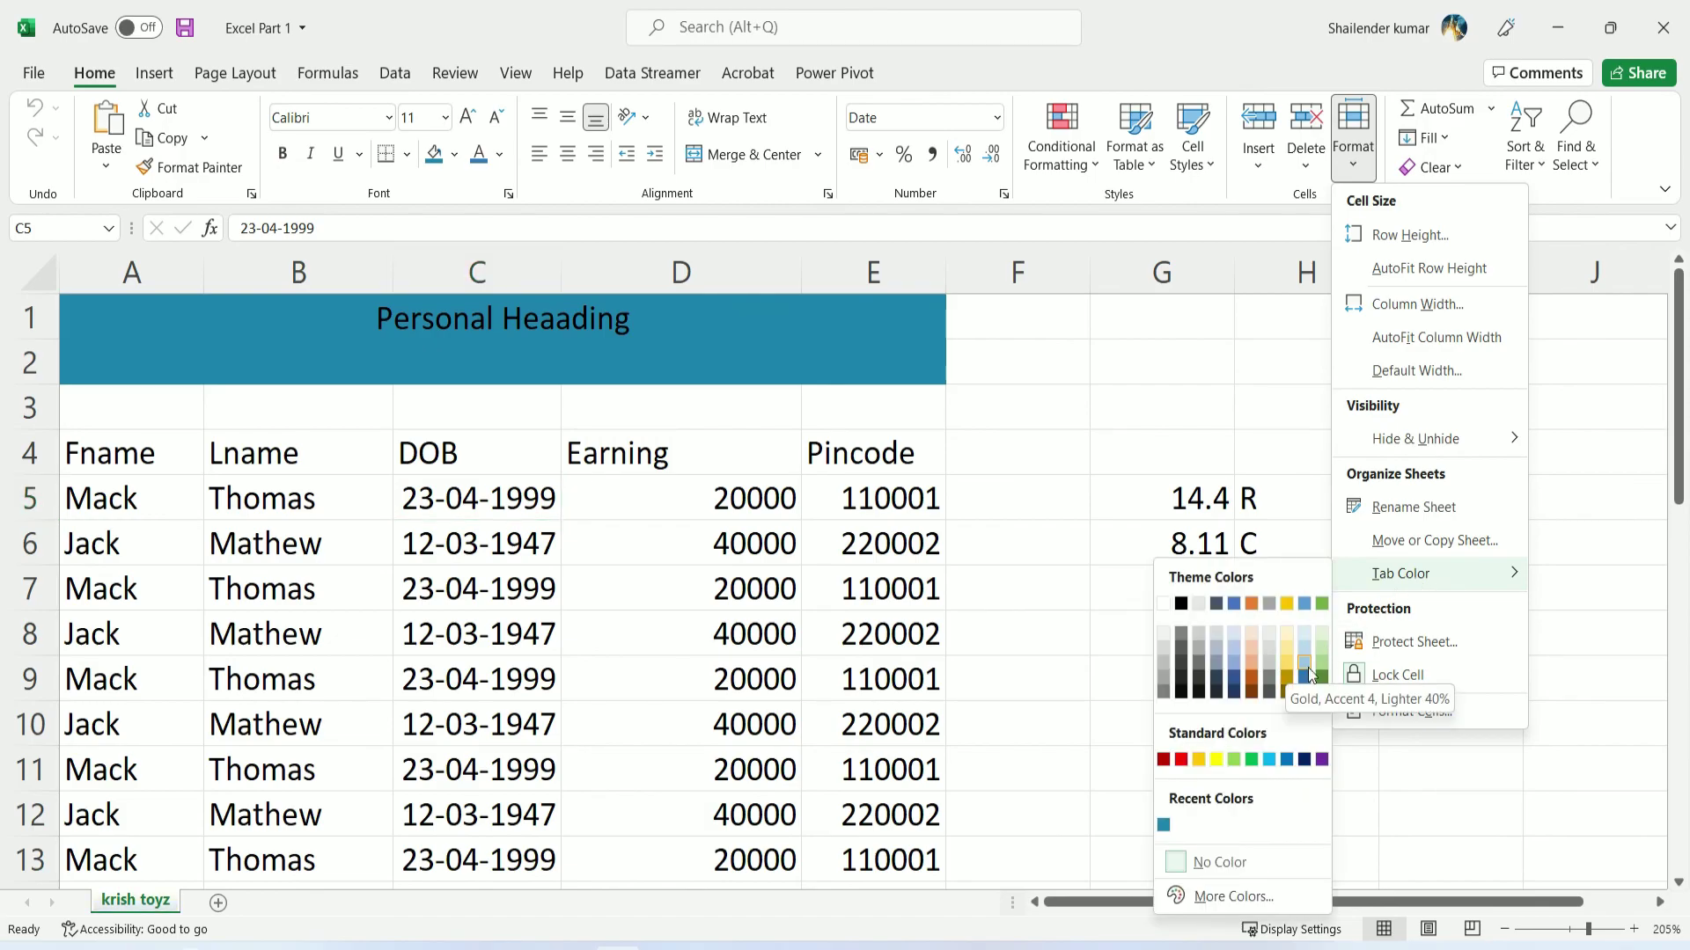
pyautogui.click(1250, 760)
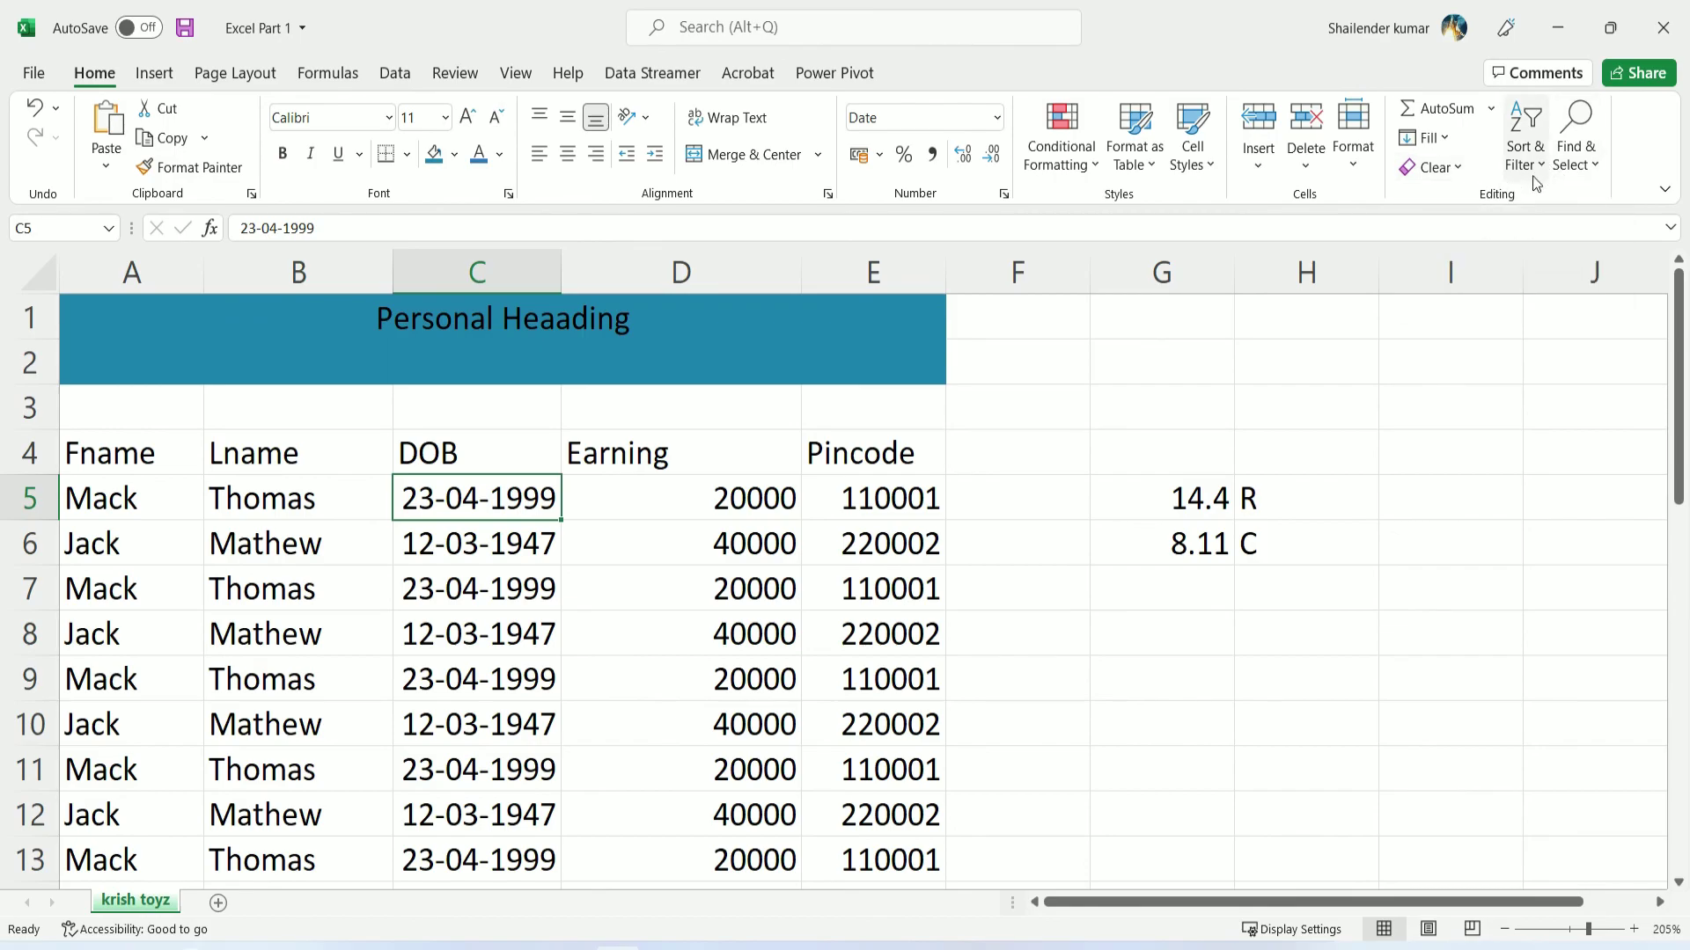
pyautogui.click(1366, 168)
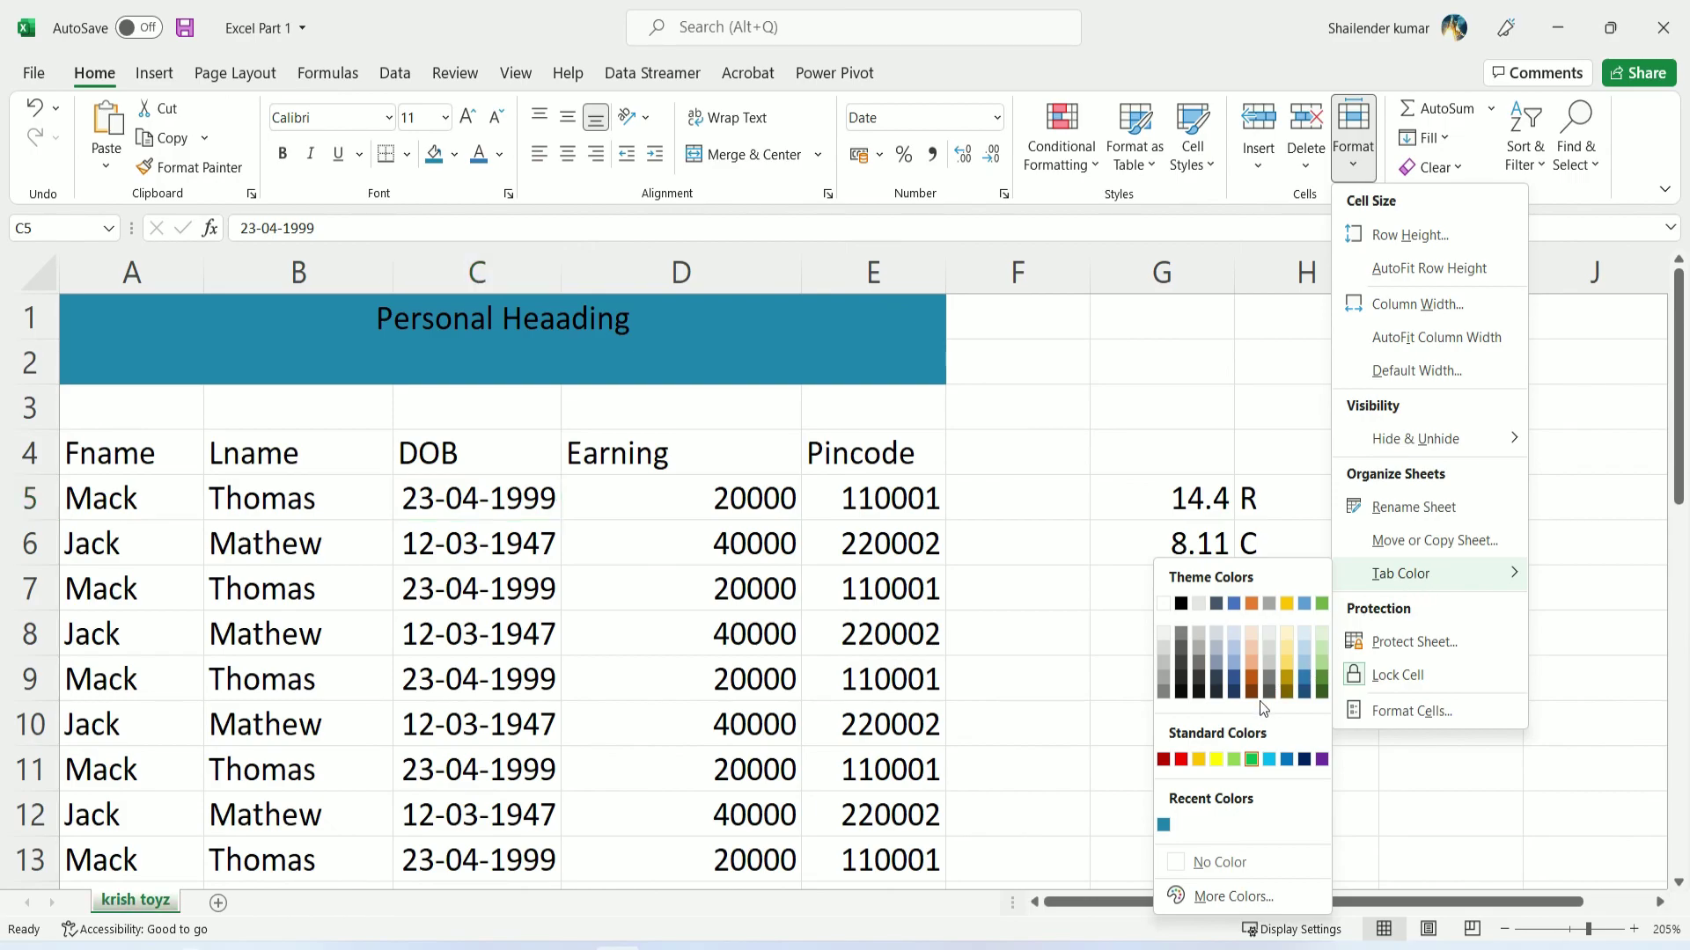
# Protect the sheet with all thirteen user permissions ticked, from format cells through edit scenarios
pyautogui.click(1452, 653)
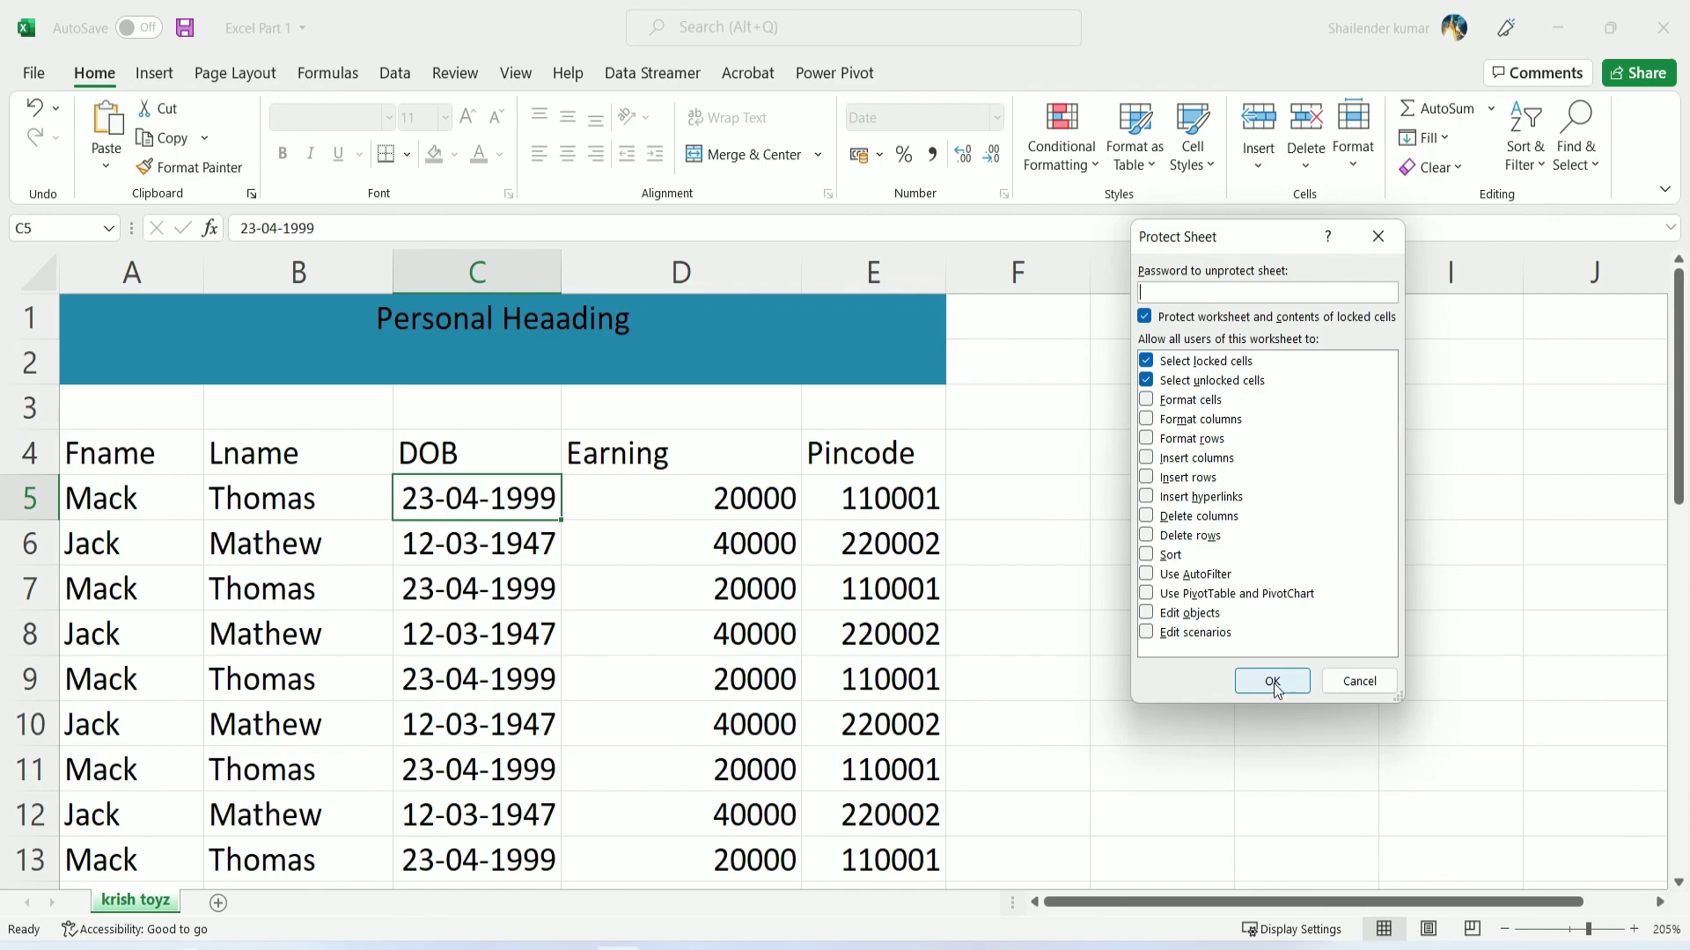
pyautogui.click(1146, 400)
pyautogui.click(1146, 419)
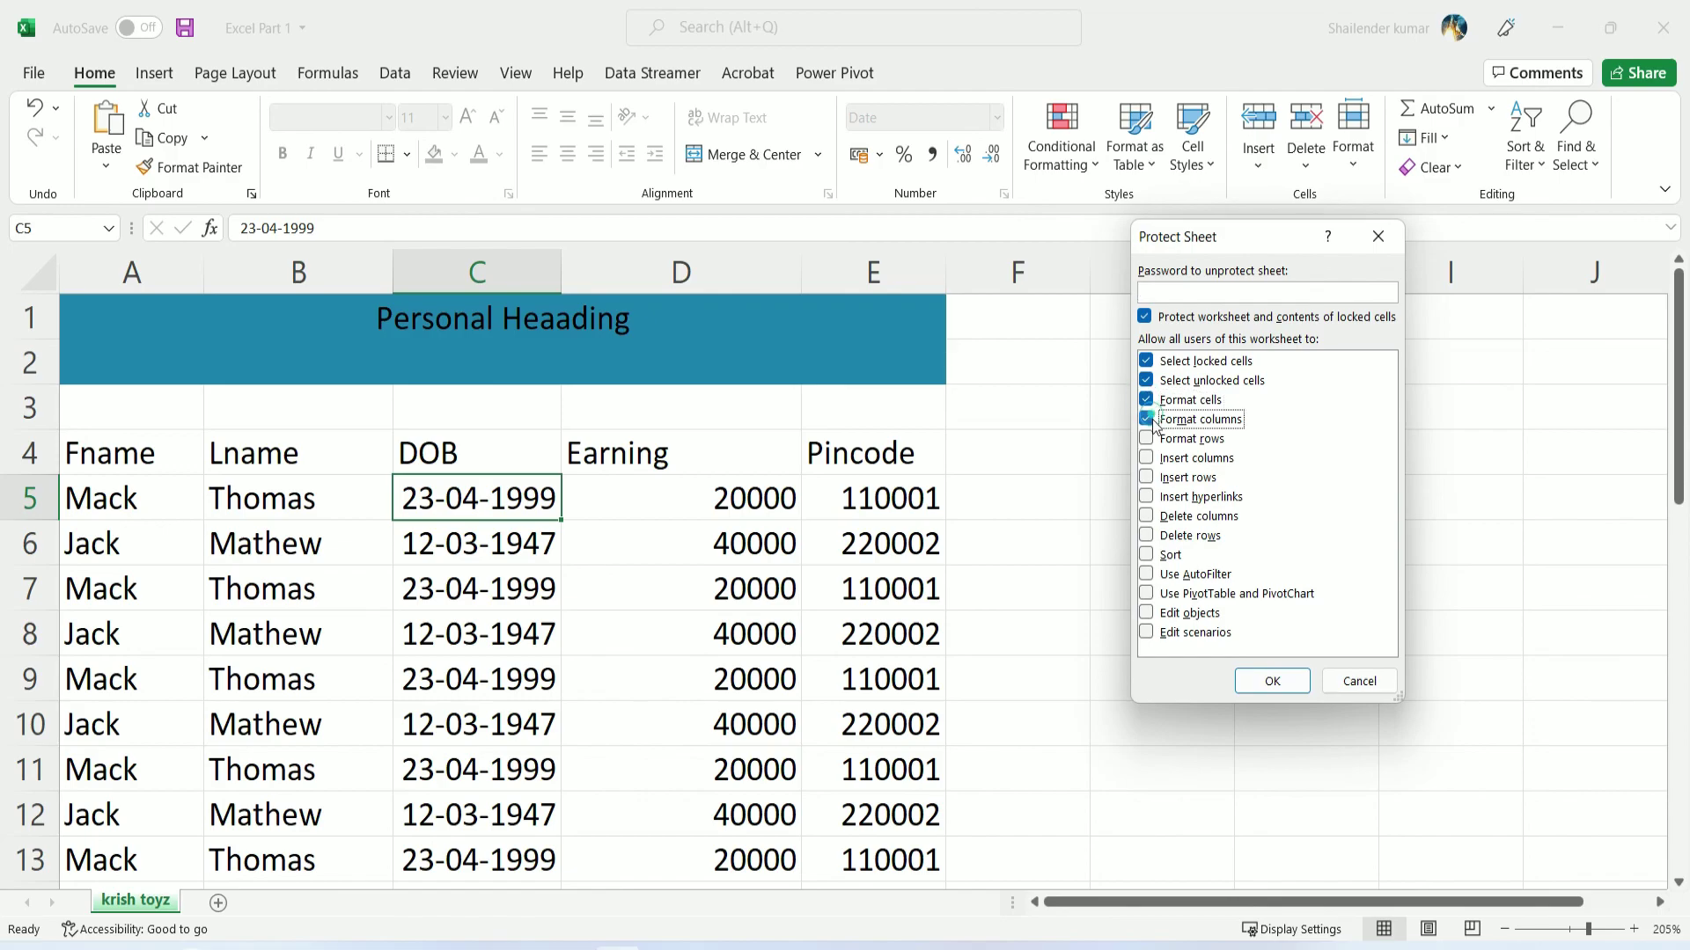
pyautogui.click(1146, 438)
pyautogui.click(1146, 458)
pyautogui.click(1146, 477)
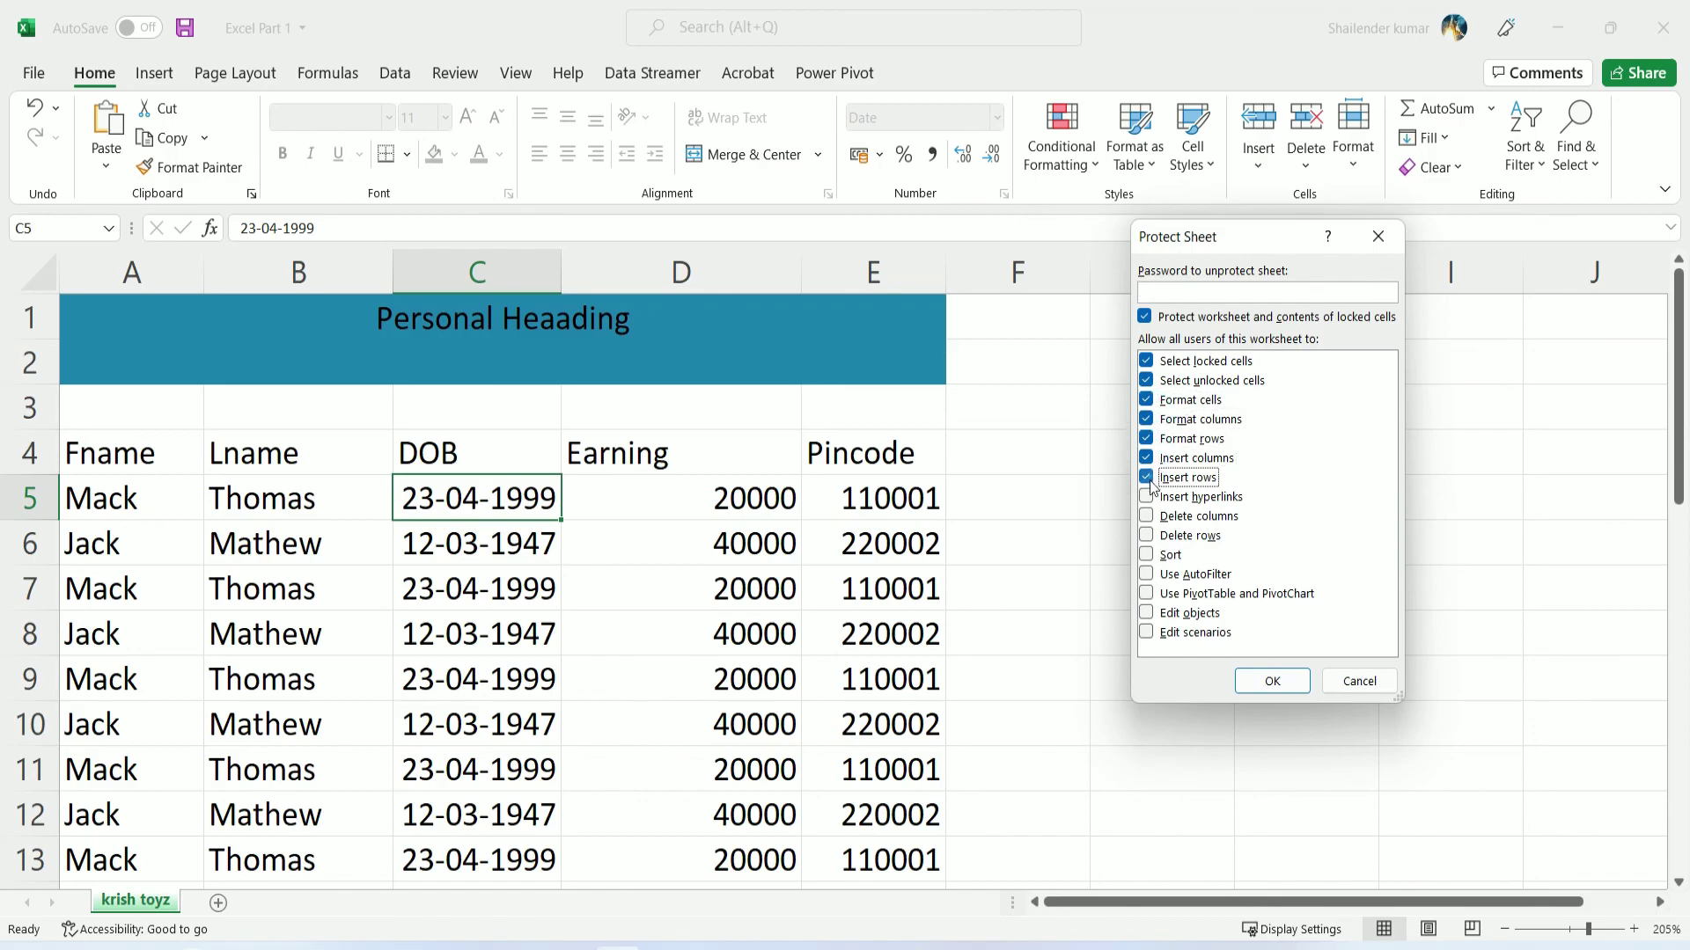
pyautogui.click(1146, 496)
pyautogui.click(1146, 516)
pyautogui.click(1146, 535)
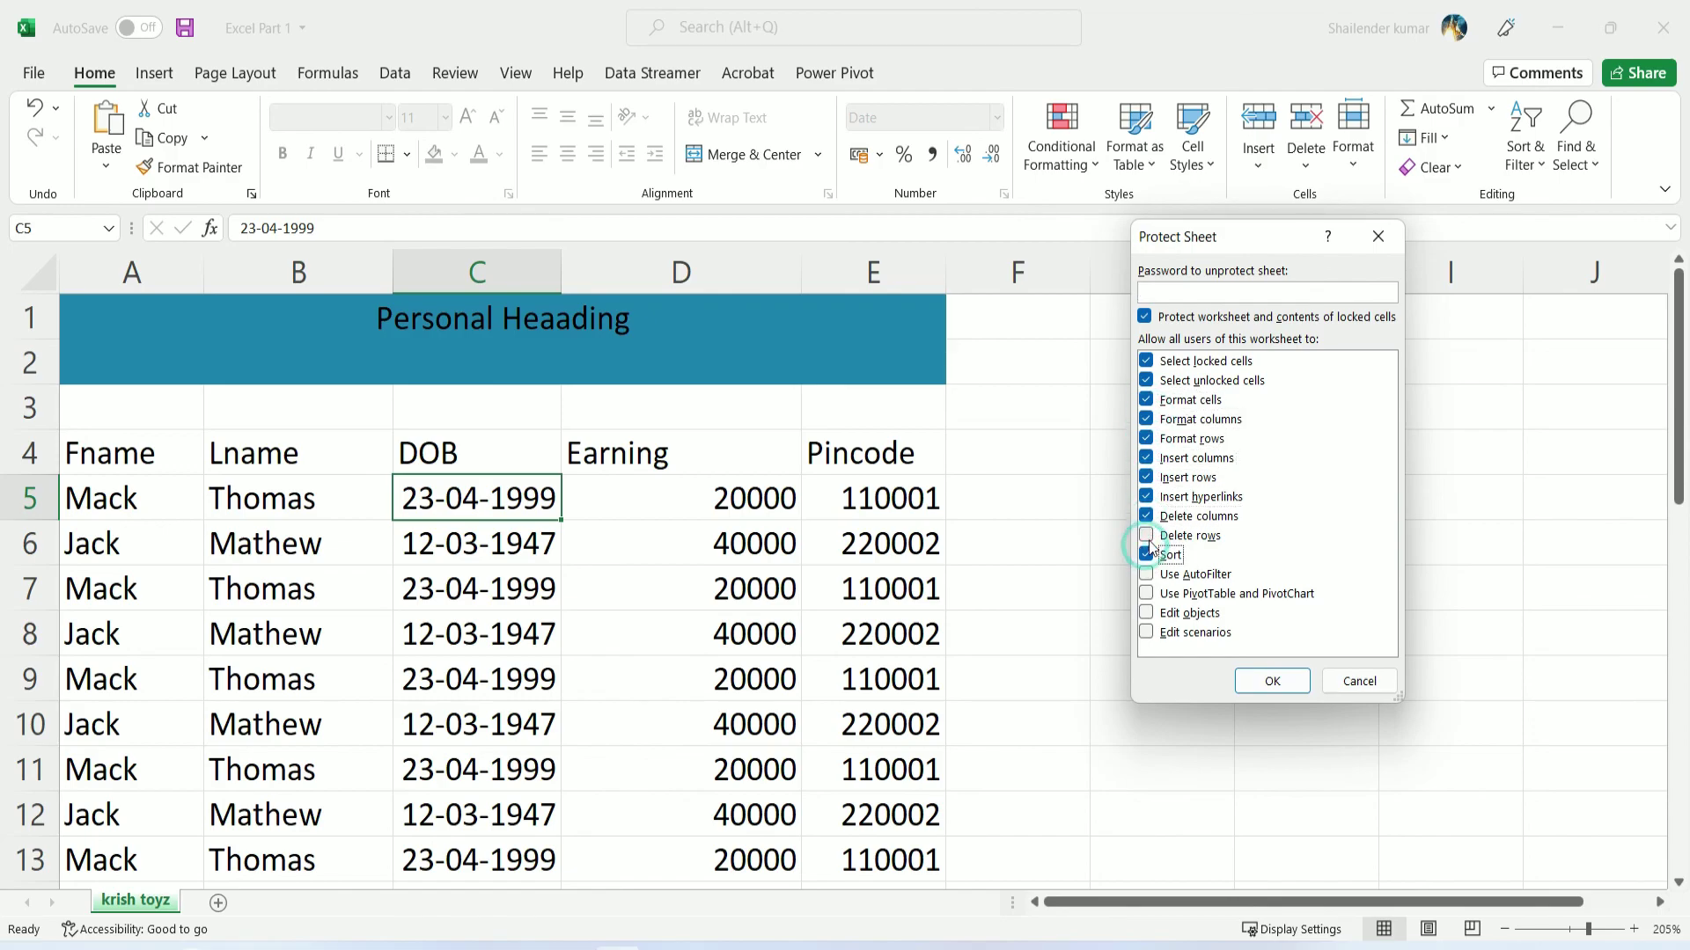
pyautogui.click(1146, 555)
pyautogui.click(1146, 574)
pyautogui.click(1146, 593)
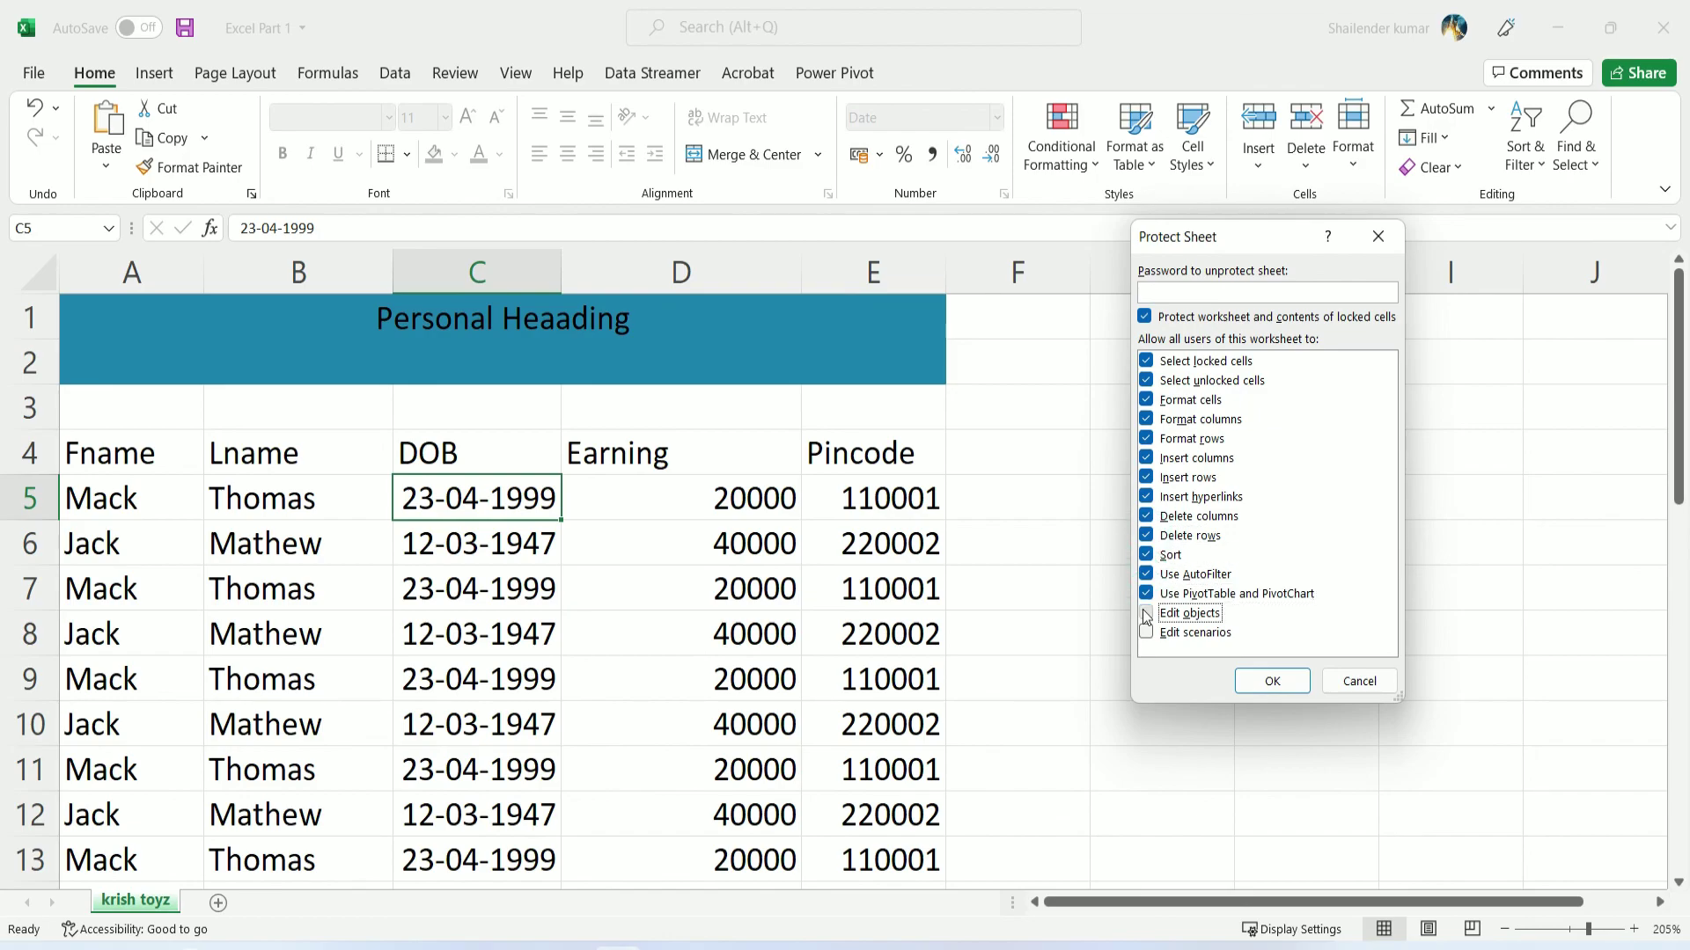
pyautogui.click(1146, 612)
pyautogui.click(1145, 632)
pyautogui.click(1271, 692)
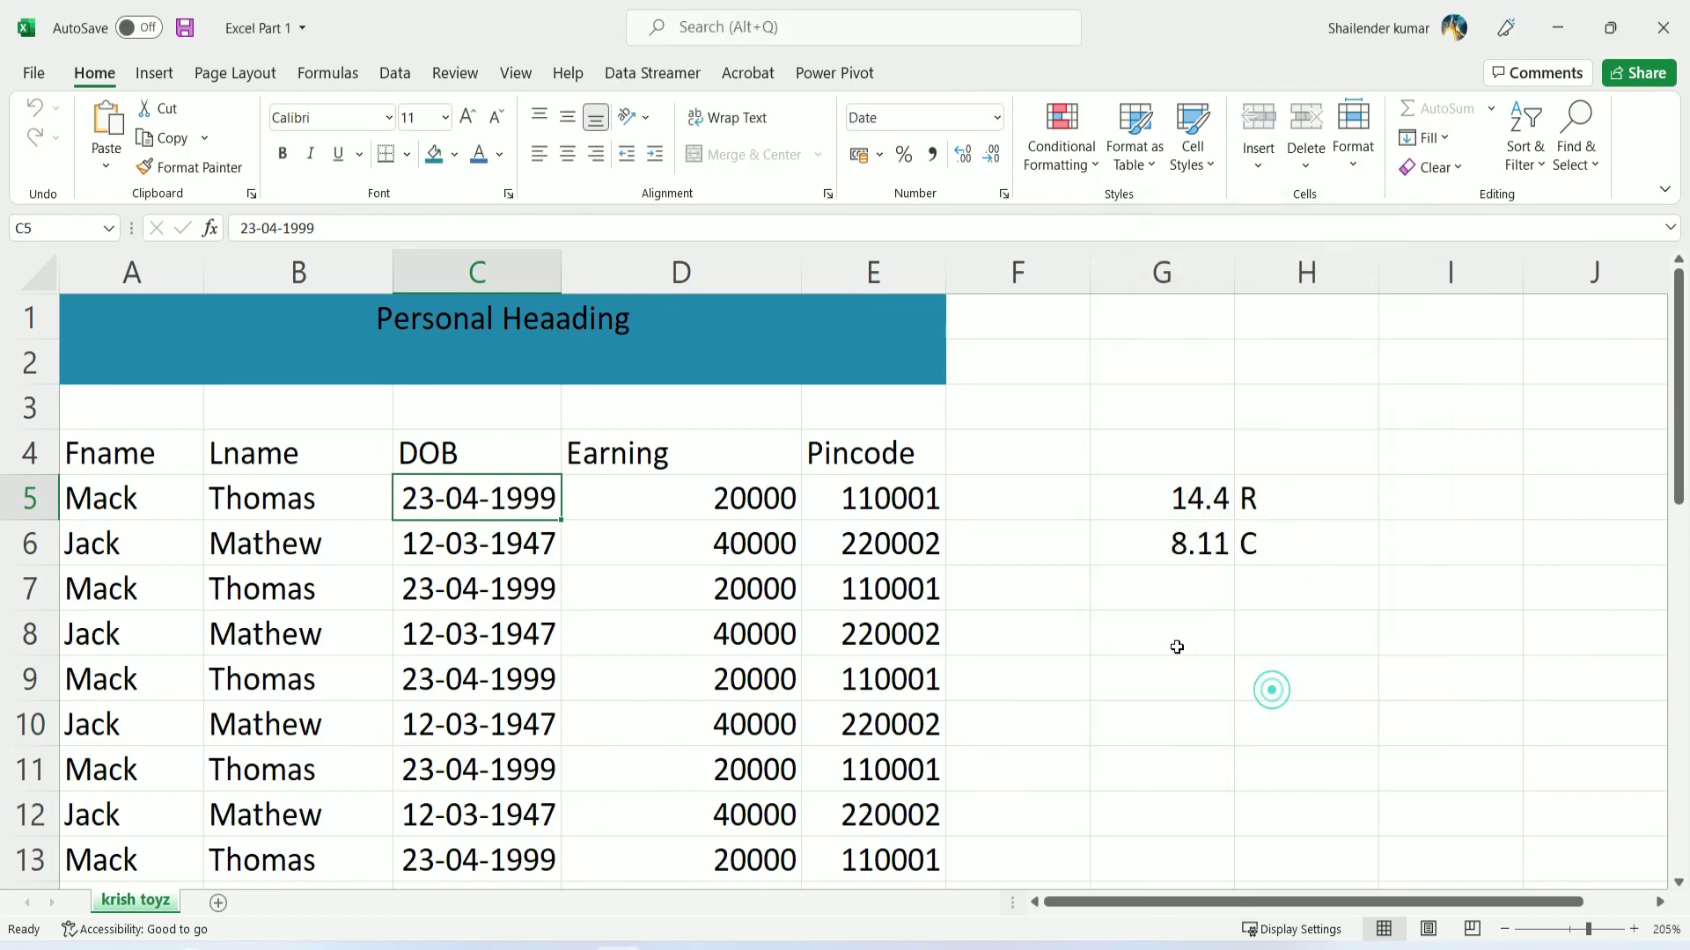
# Try editing G5 and the pincode in E6, dismissing each protected-sheet warning
pyautogui.click(1042, 570)
pyautogui.doubleClick(1177, 482)
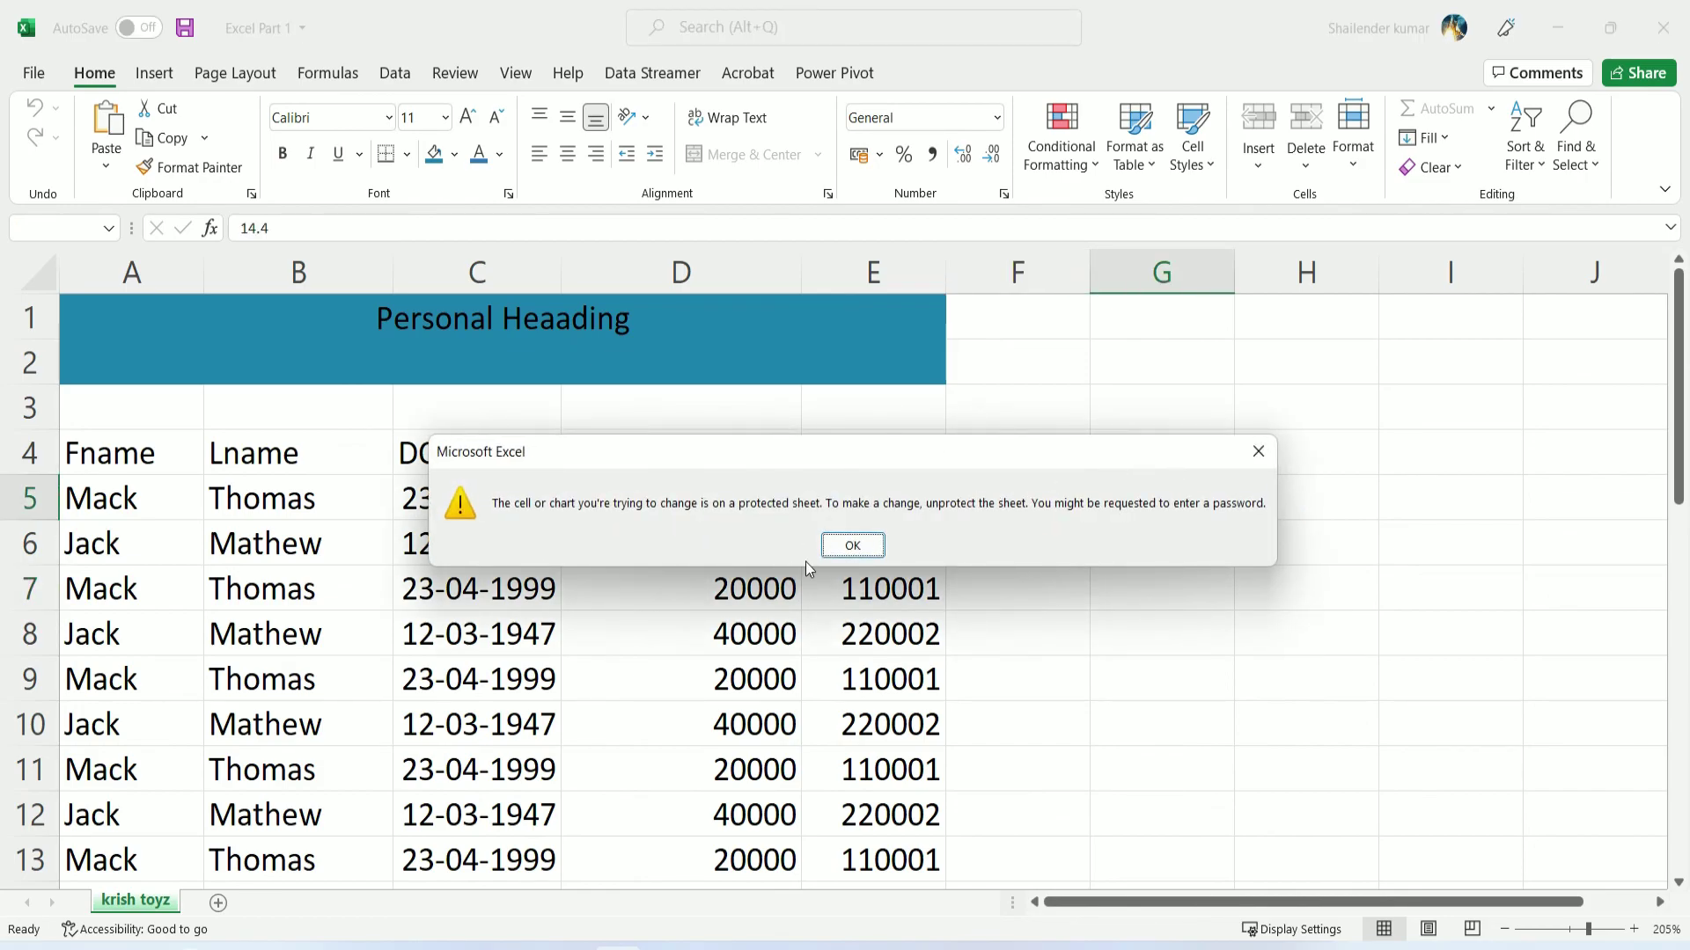
pyautogui.click(850, 546)
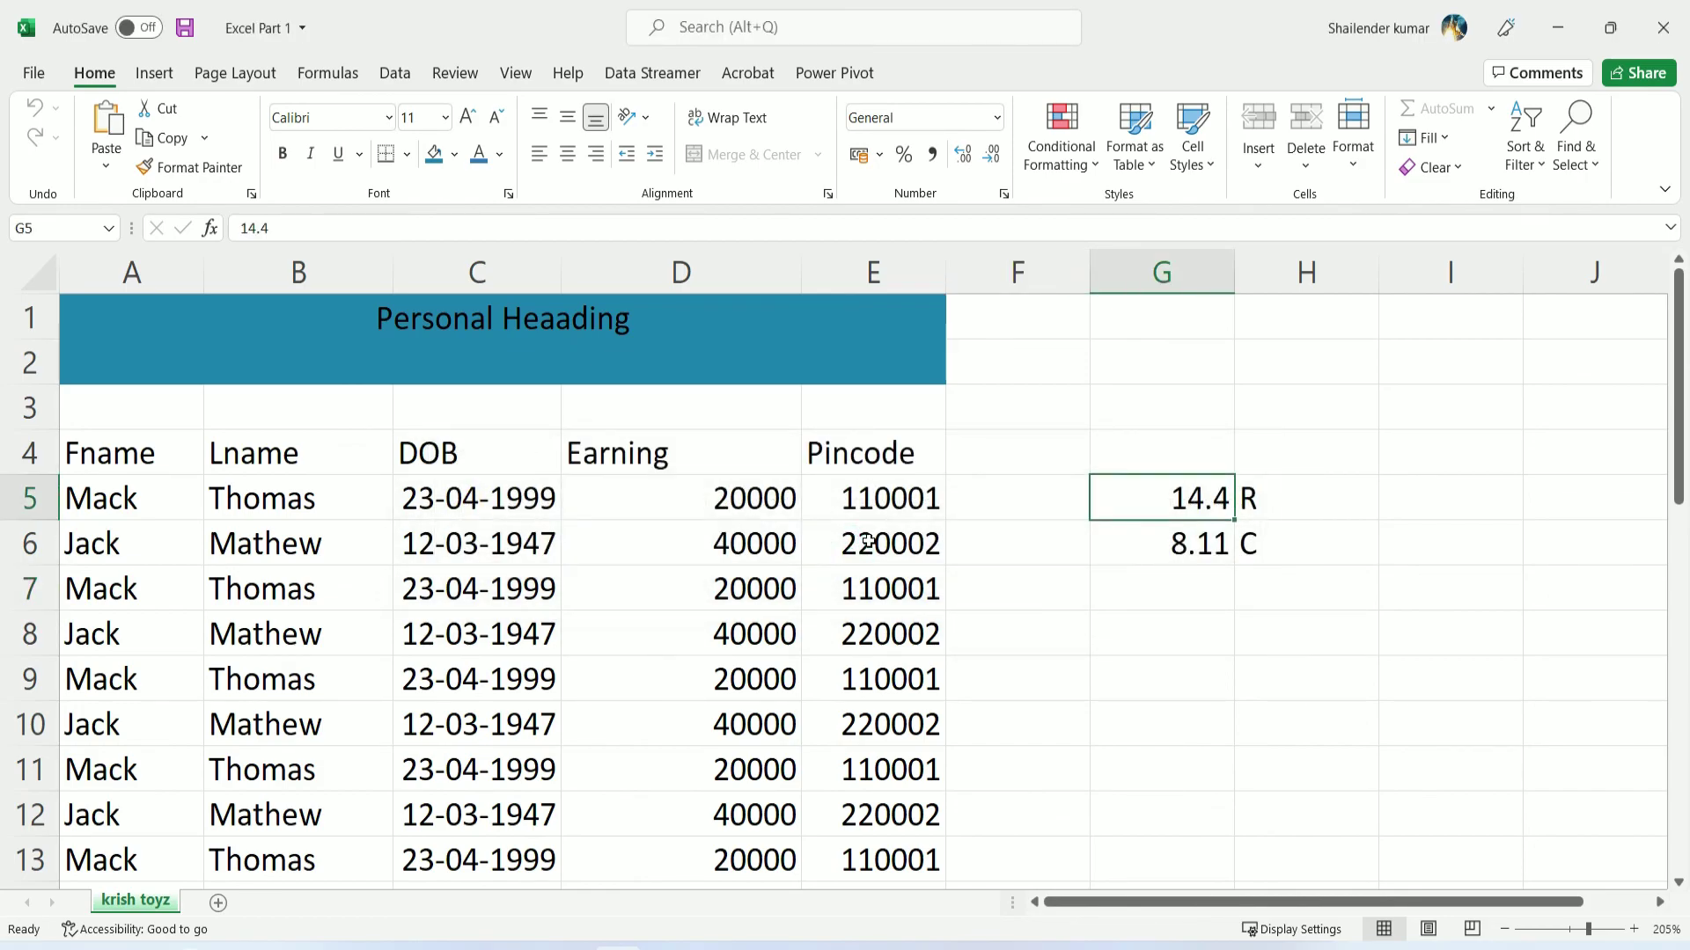
pyautogui.click(911, 551)
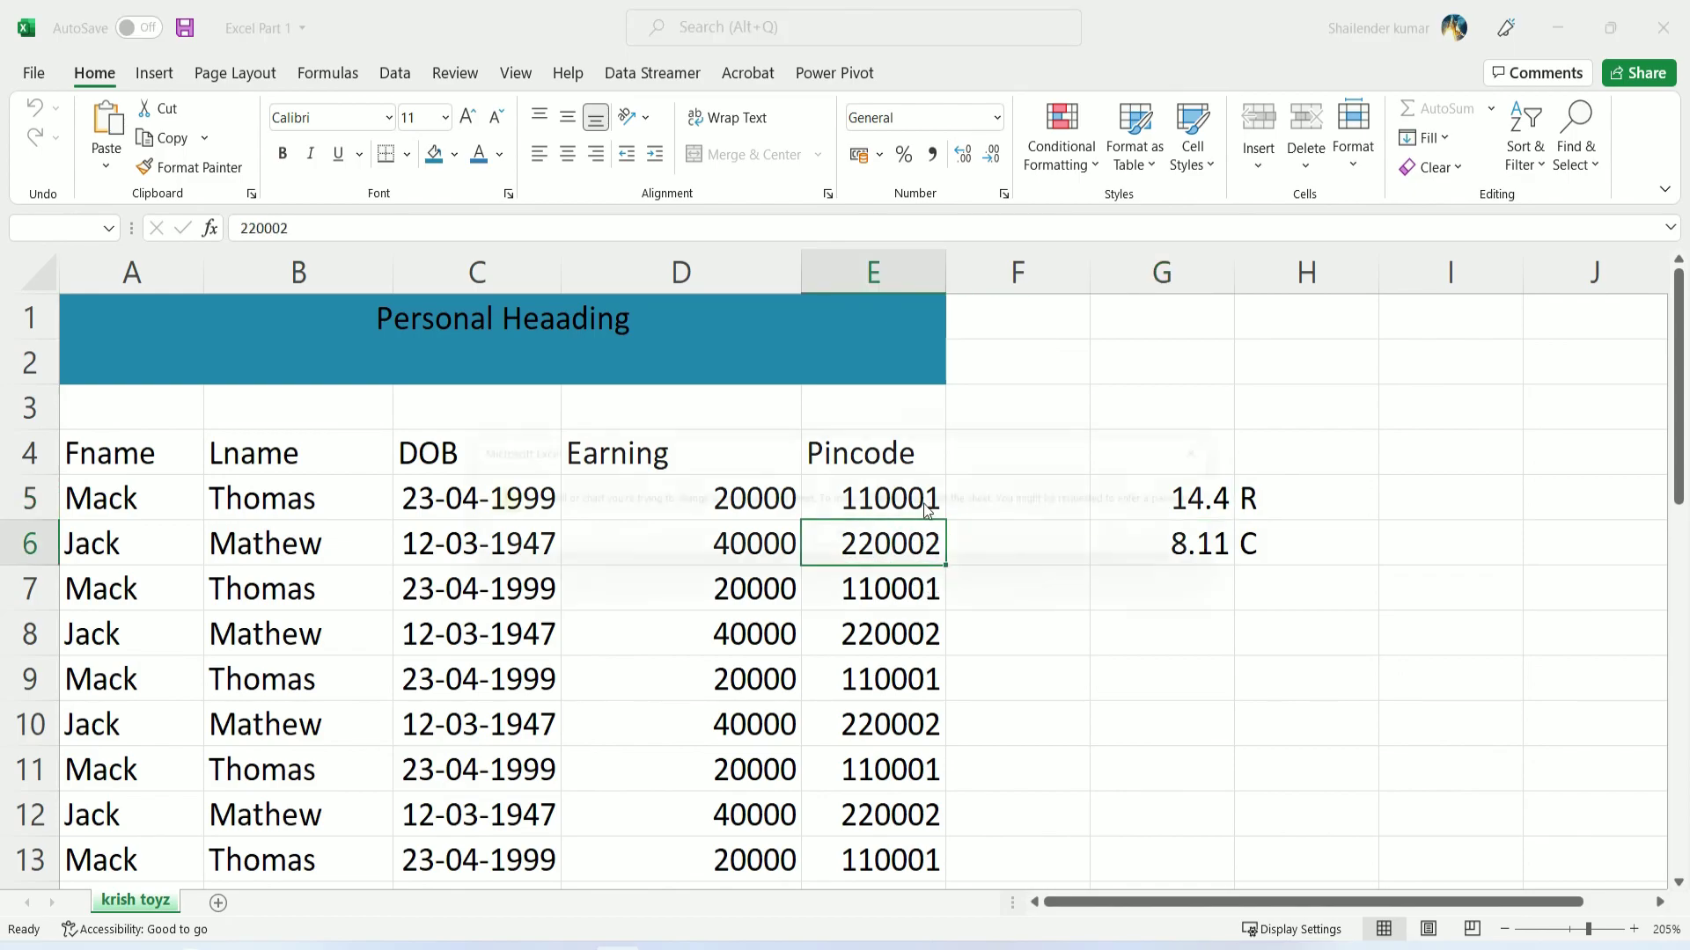
pyautogui.doubleClick(924, 543)
pyautogui.click(859, 556)
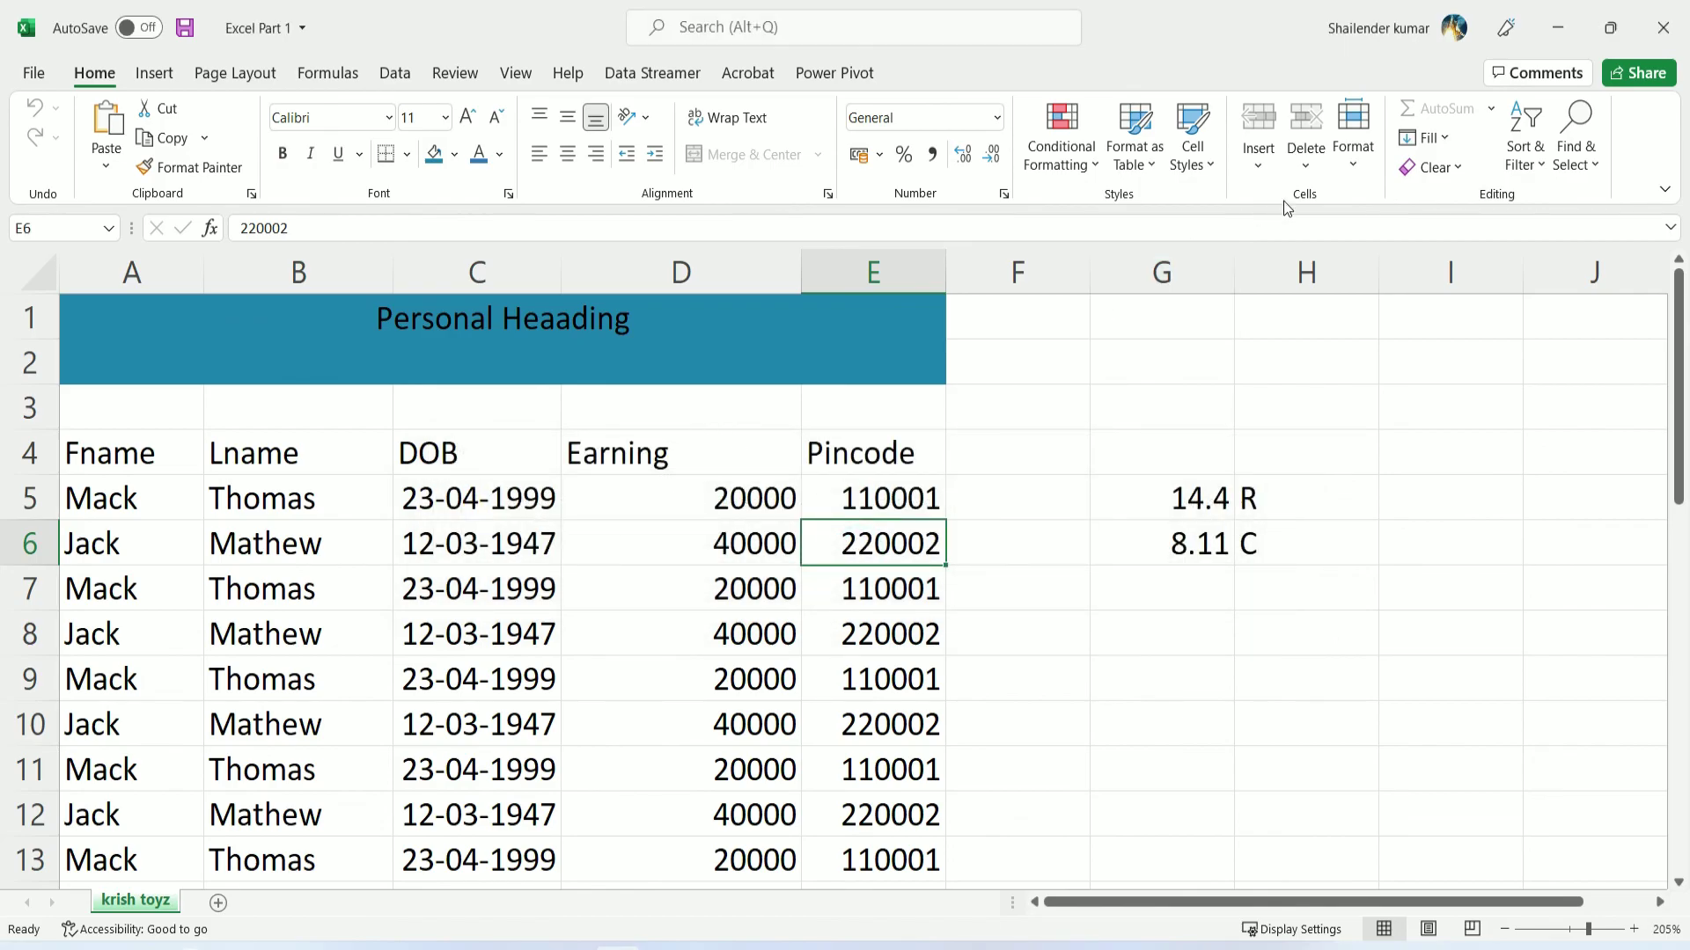
# Unprotect the krish toyz sheet, then confirm editing by clearing G6 and undoing to restore 8.11
pyautogui.click(1353, 141)
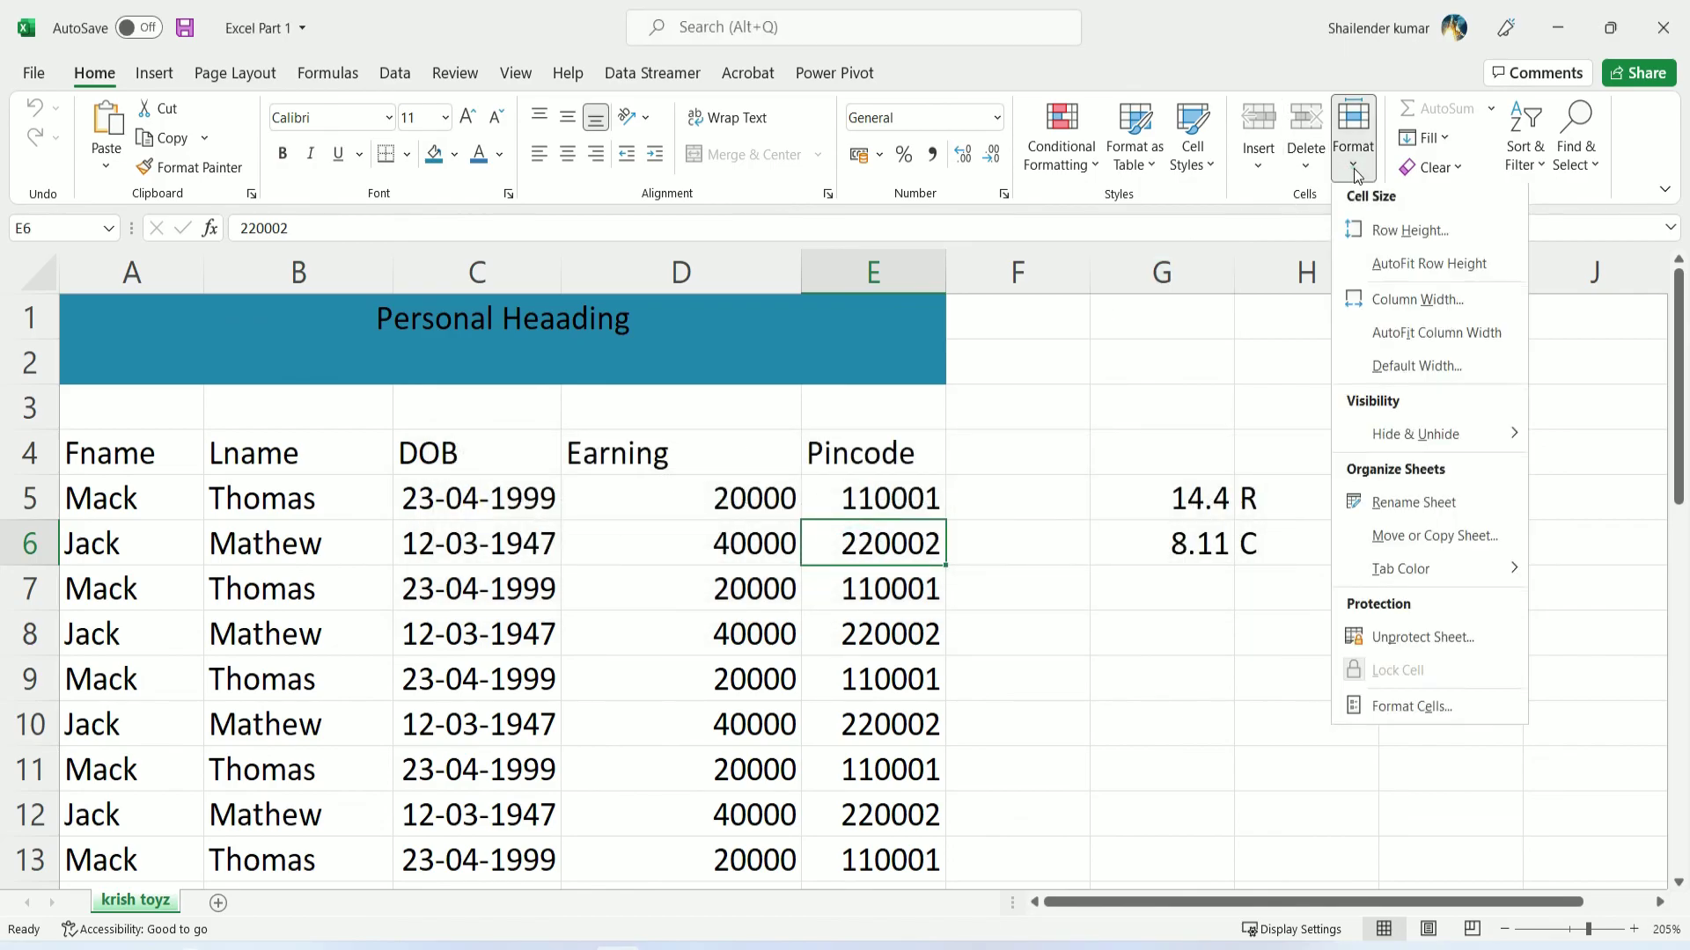
pyautogui.click(1468, 649)
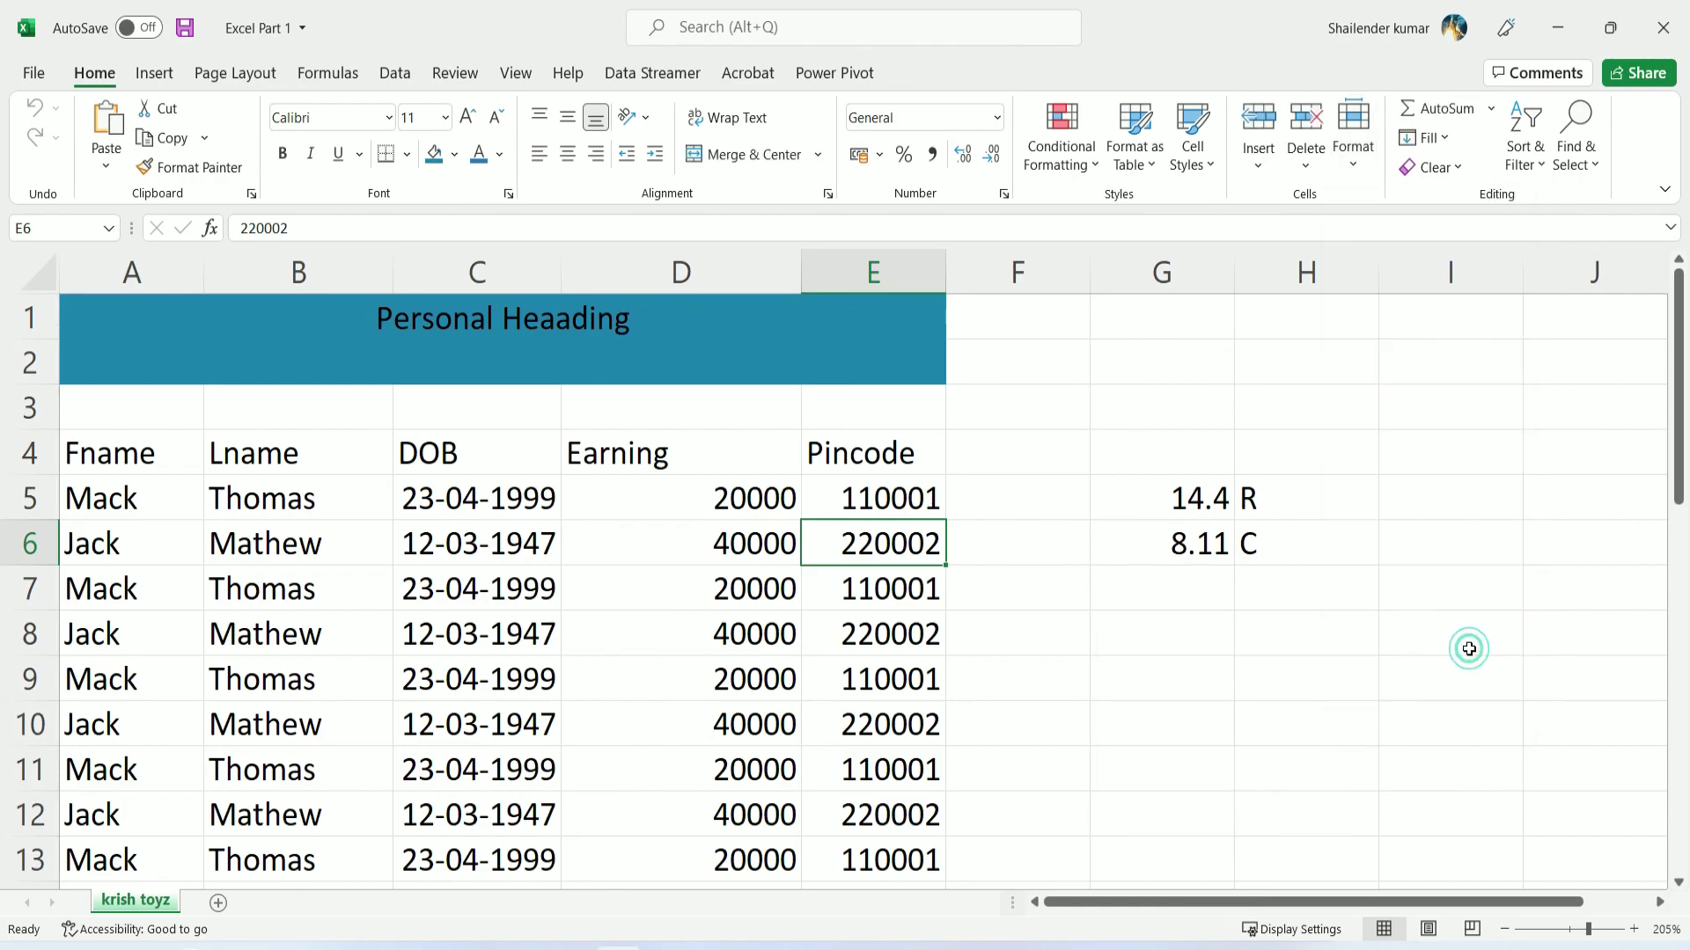
pyautogui.click(1130, 538)
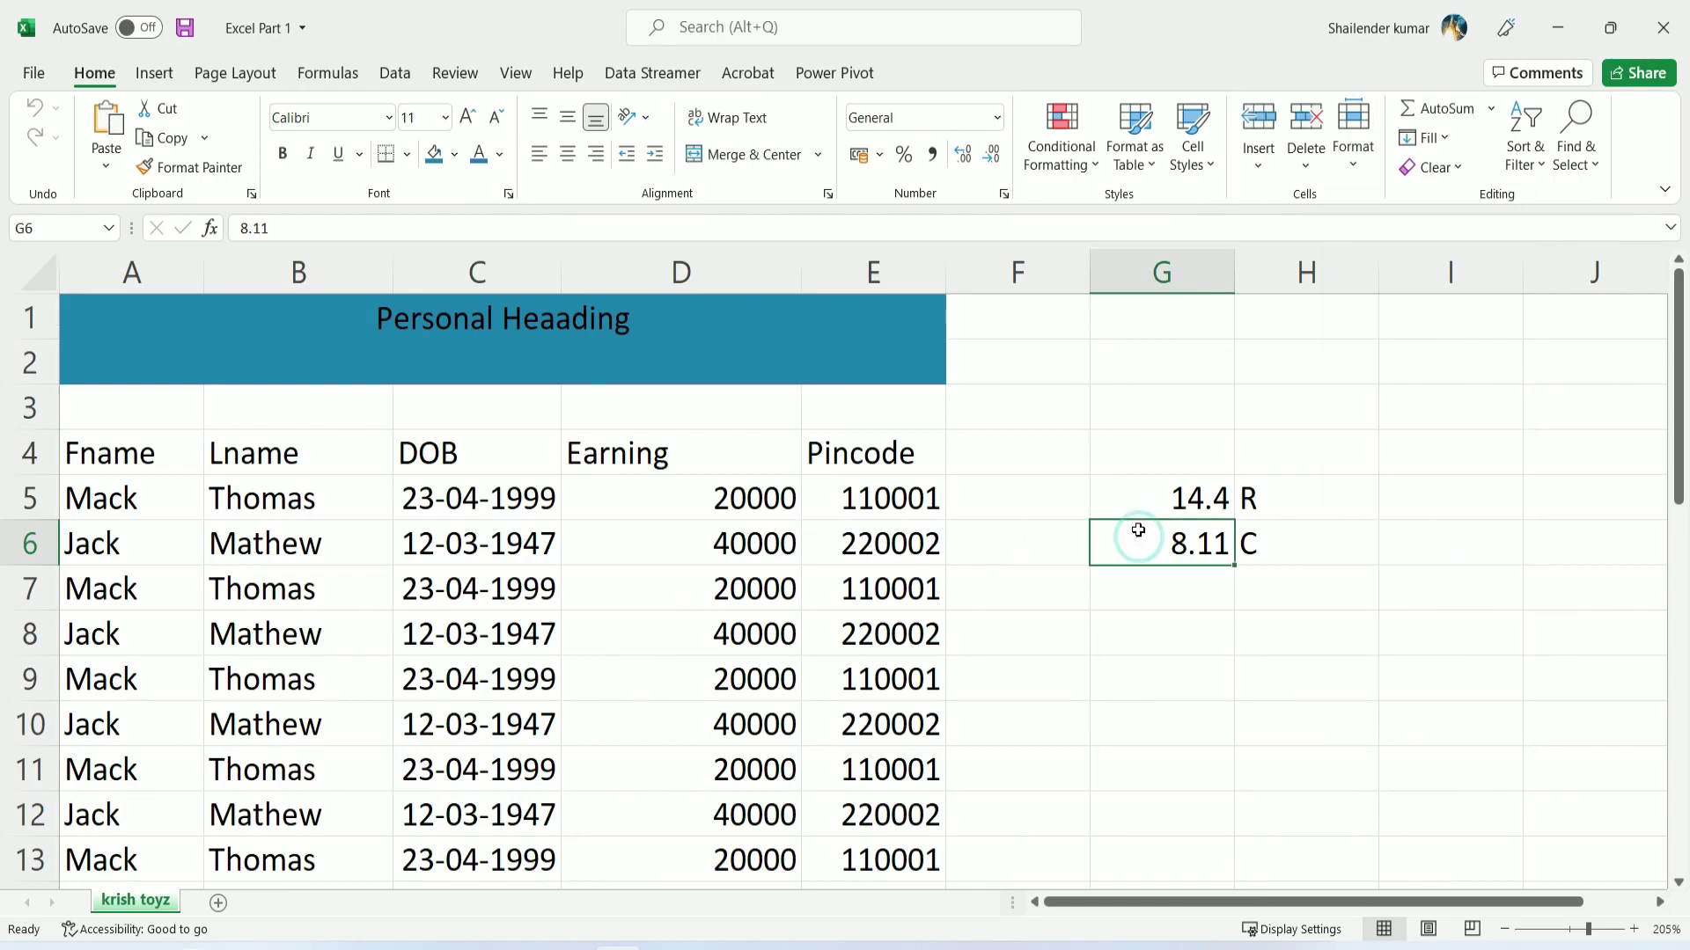
pyautogui.press('Delete')
pyautogui.hotkey('ctrl', 'z')
# Start Protect Sheet again but cancel it, leaving the sheet unprotected
pyautogui.click(1353, 167)
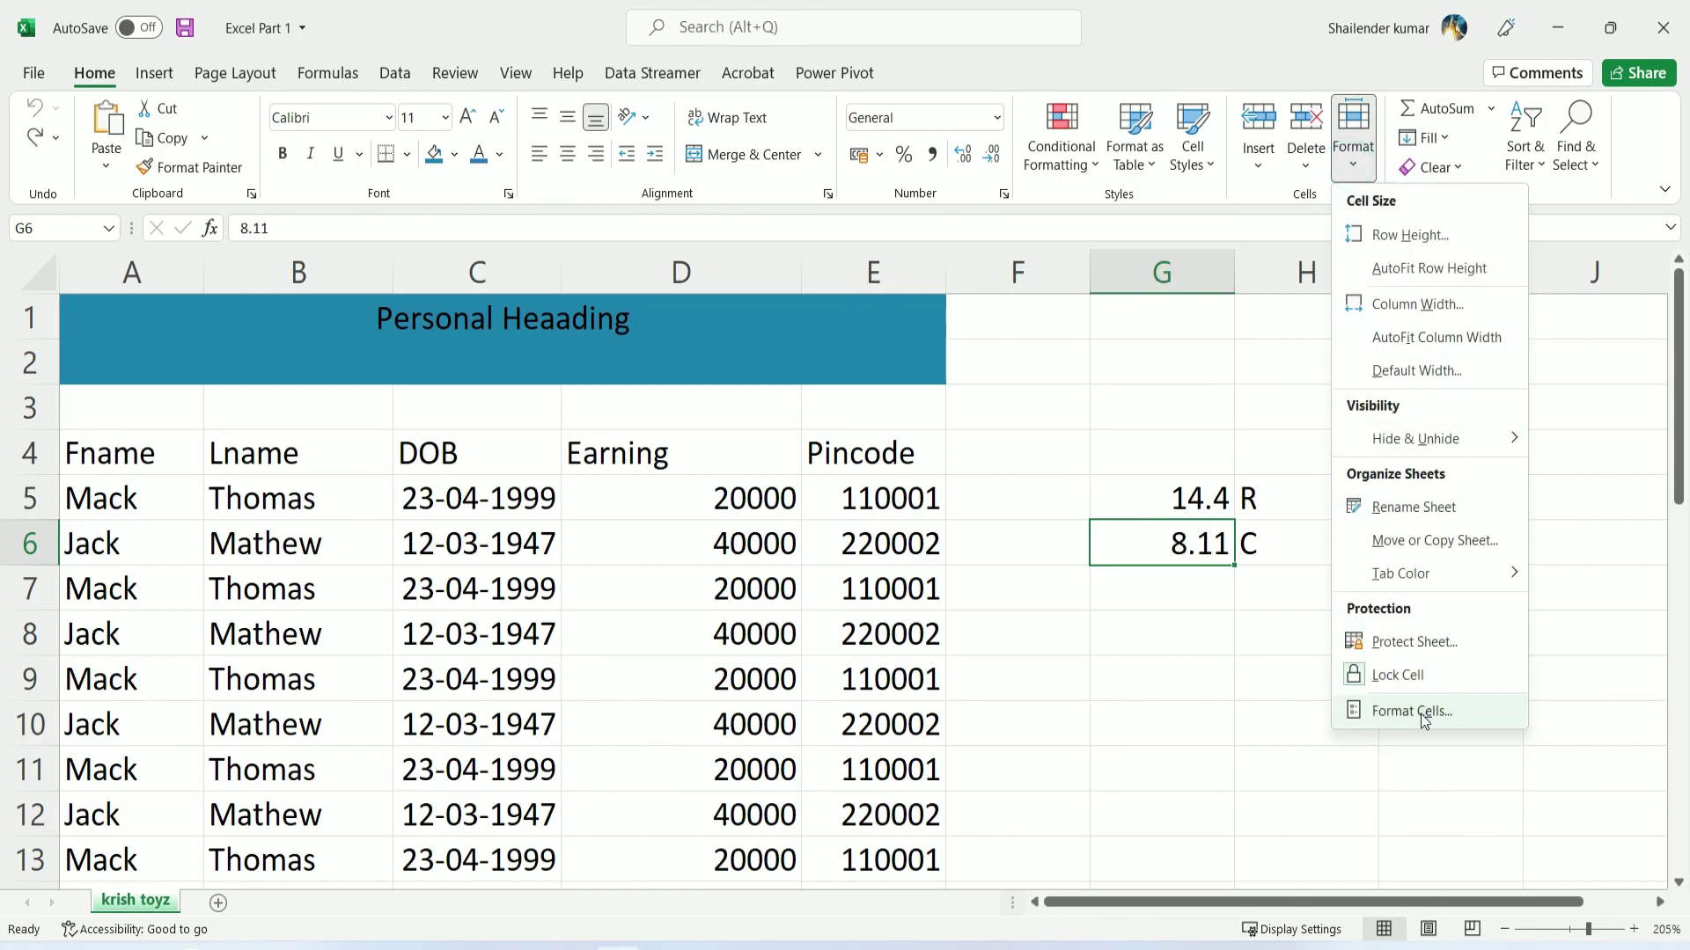
pyautogui.click(1416, 642)
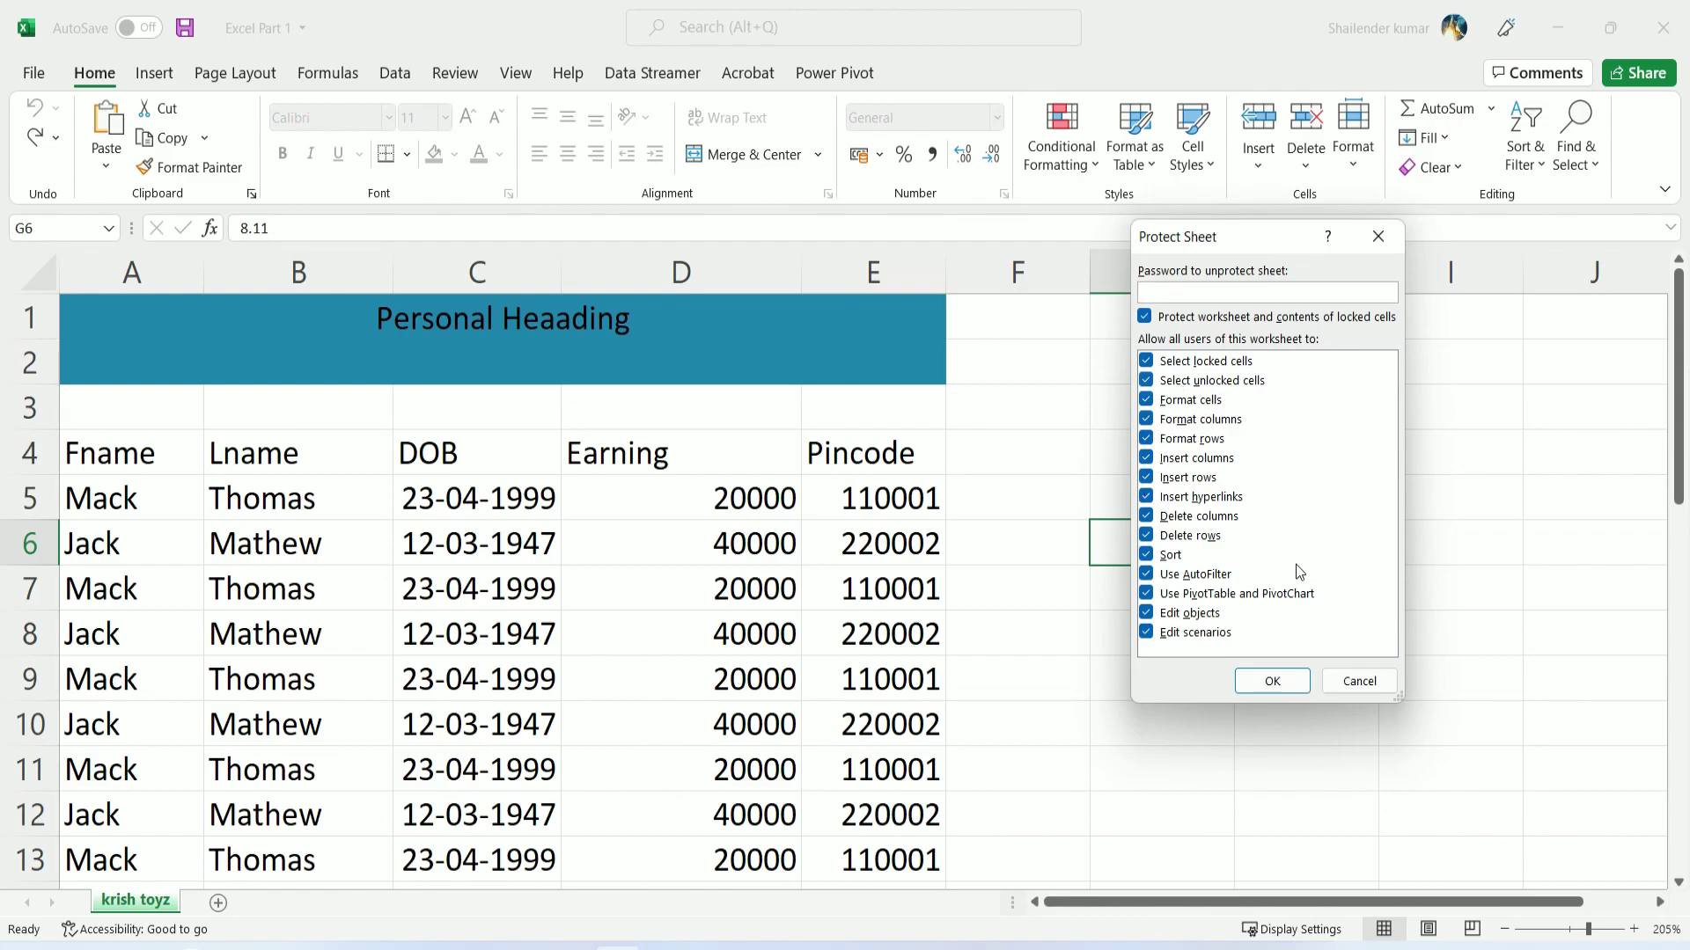
pyautogui.click(1355, 683)
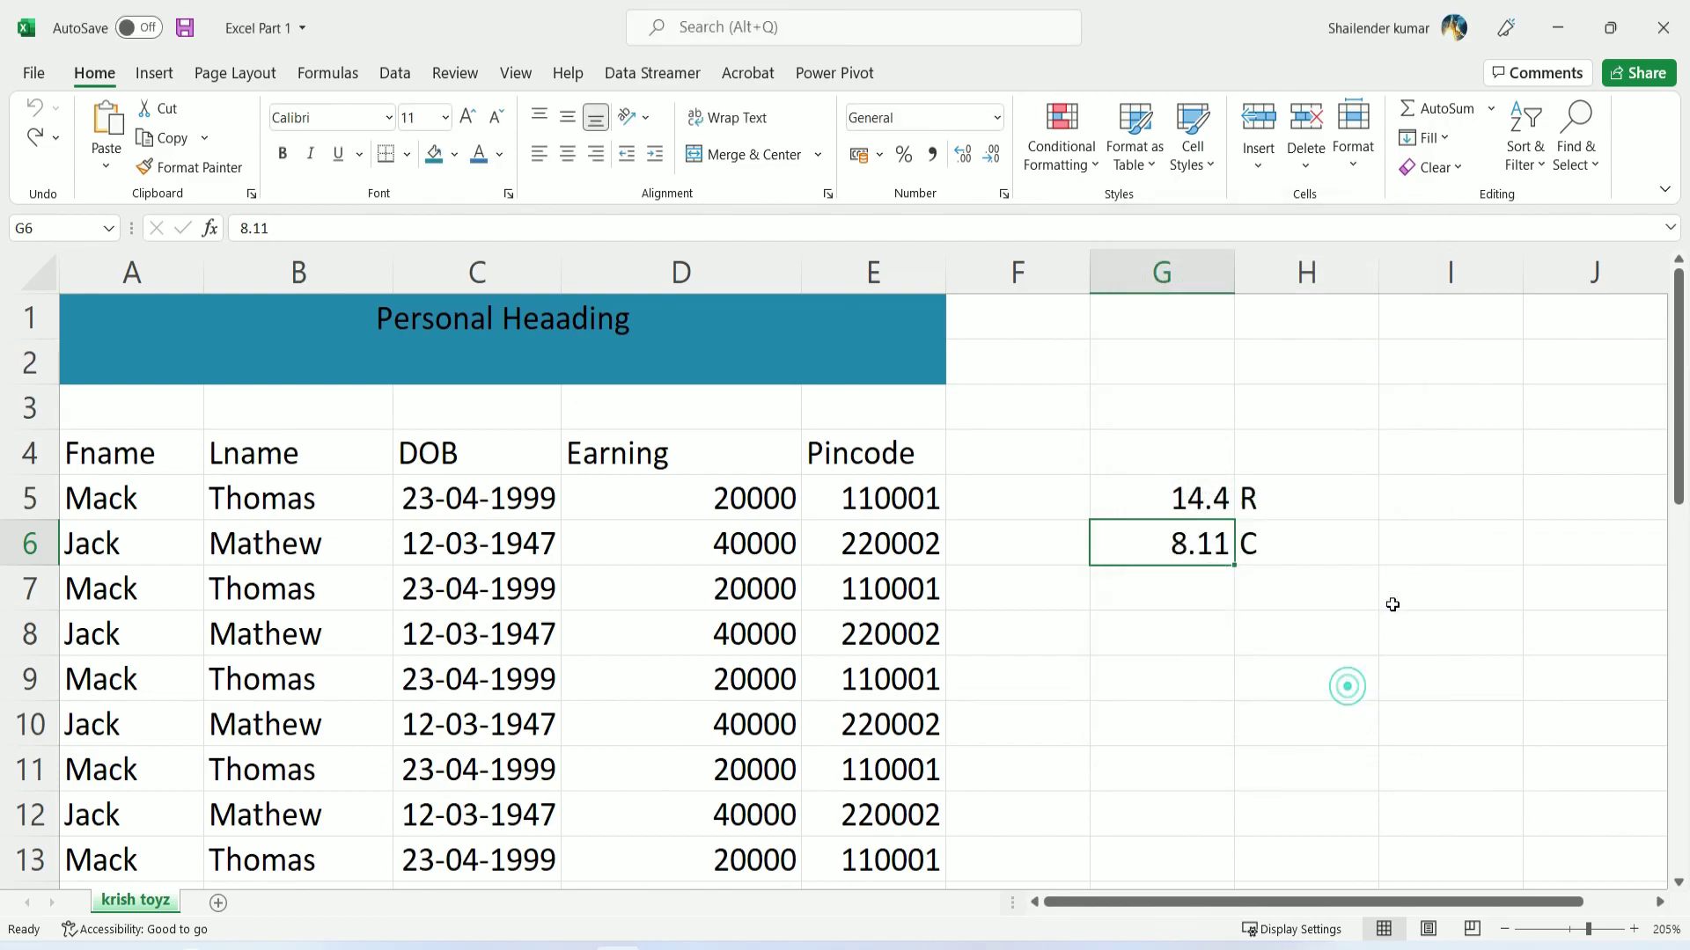
pyautogui.click(1353, 168)
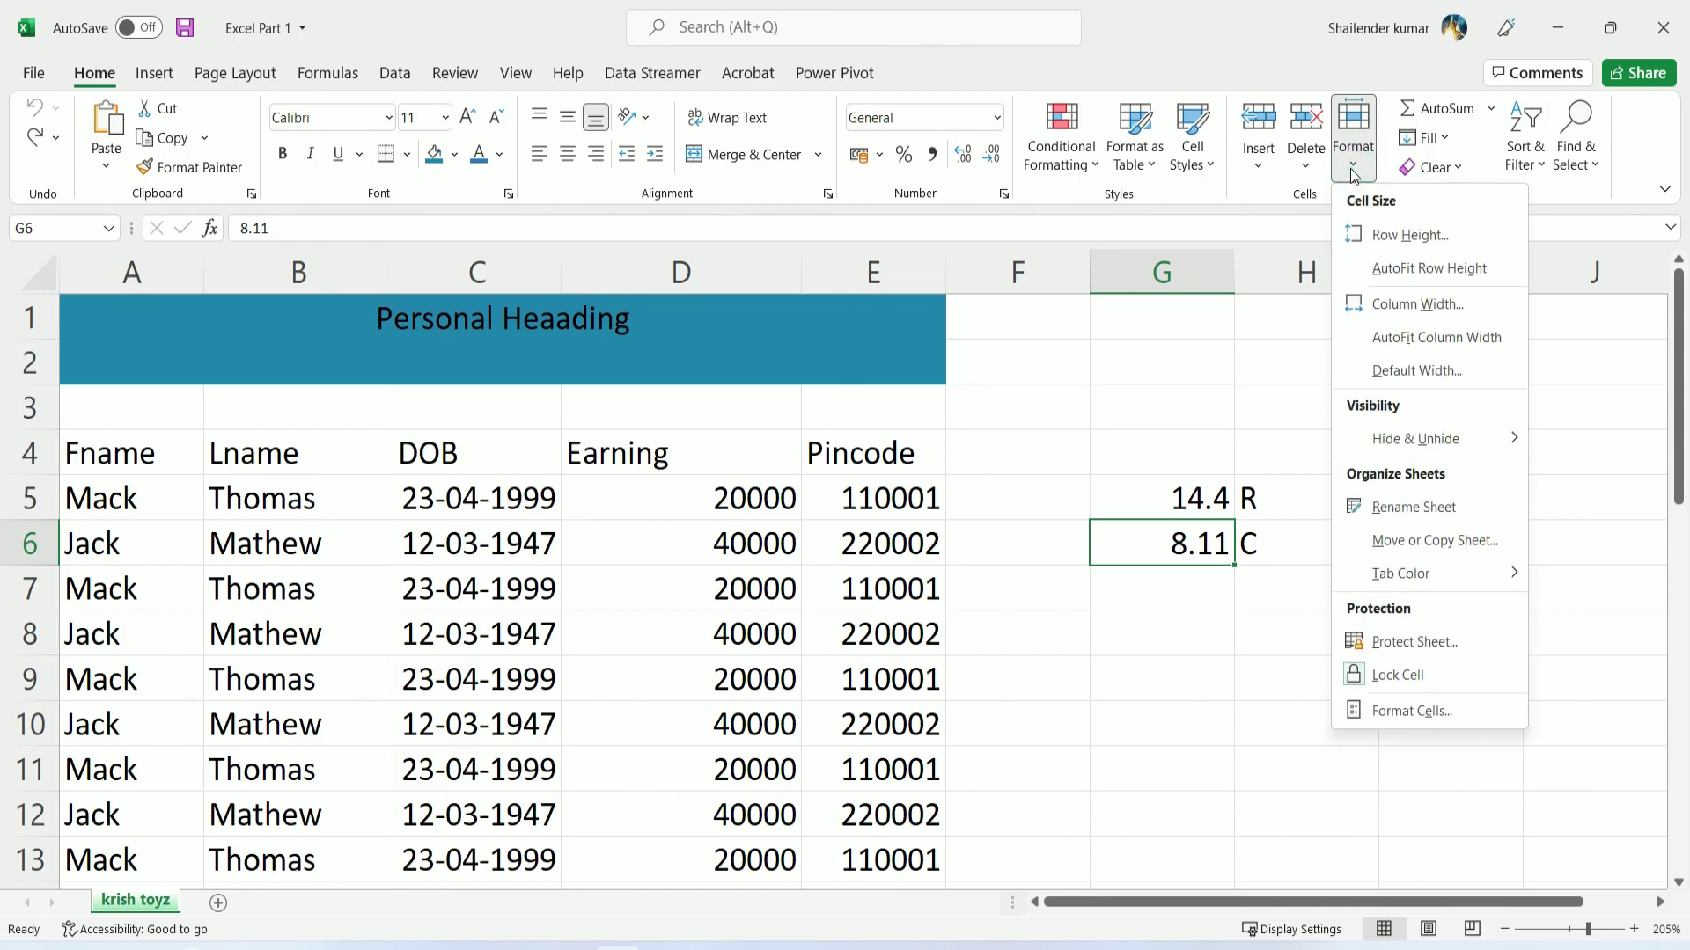